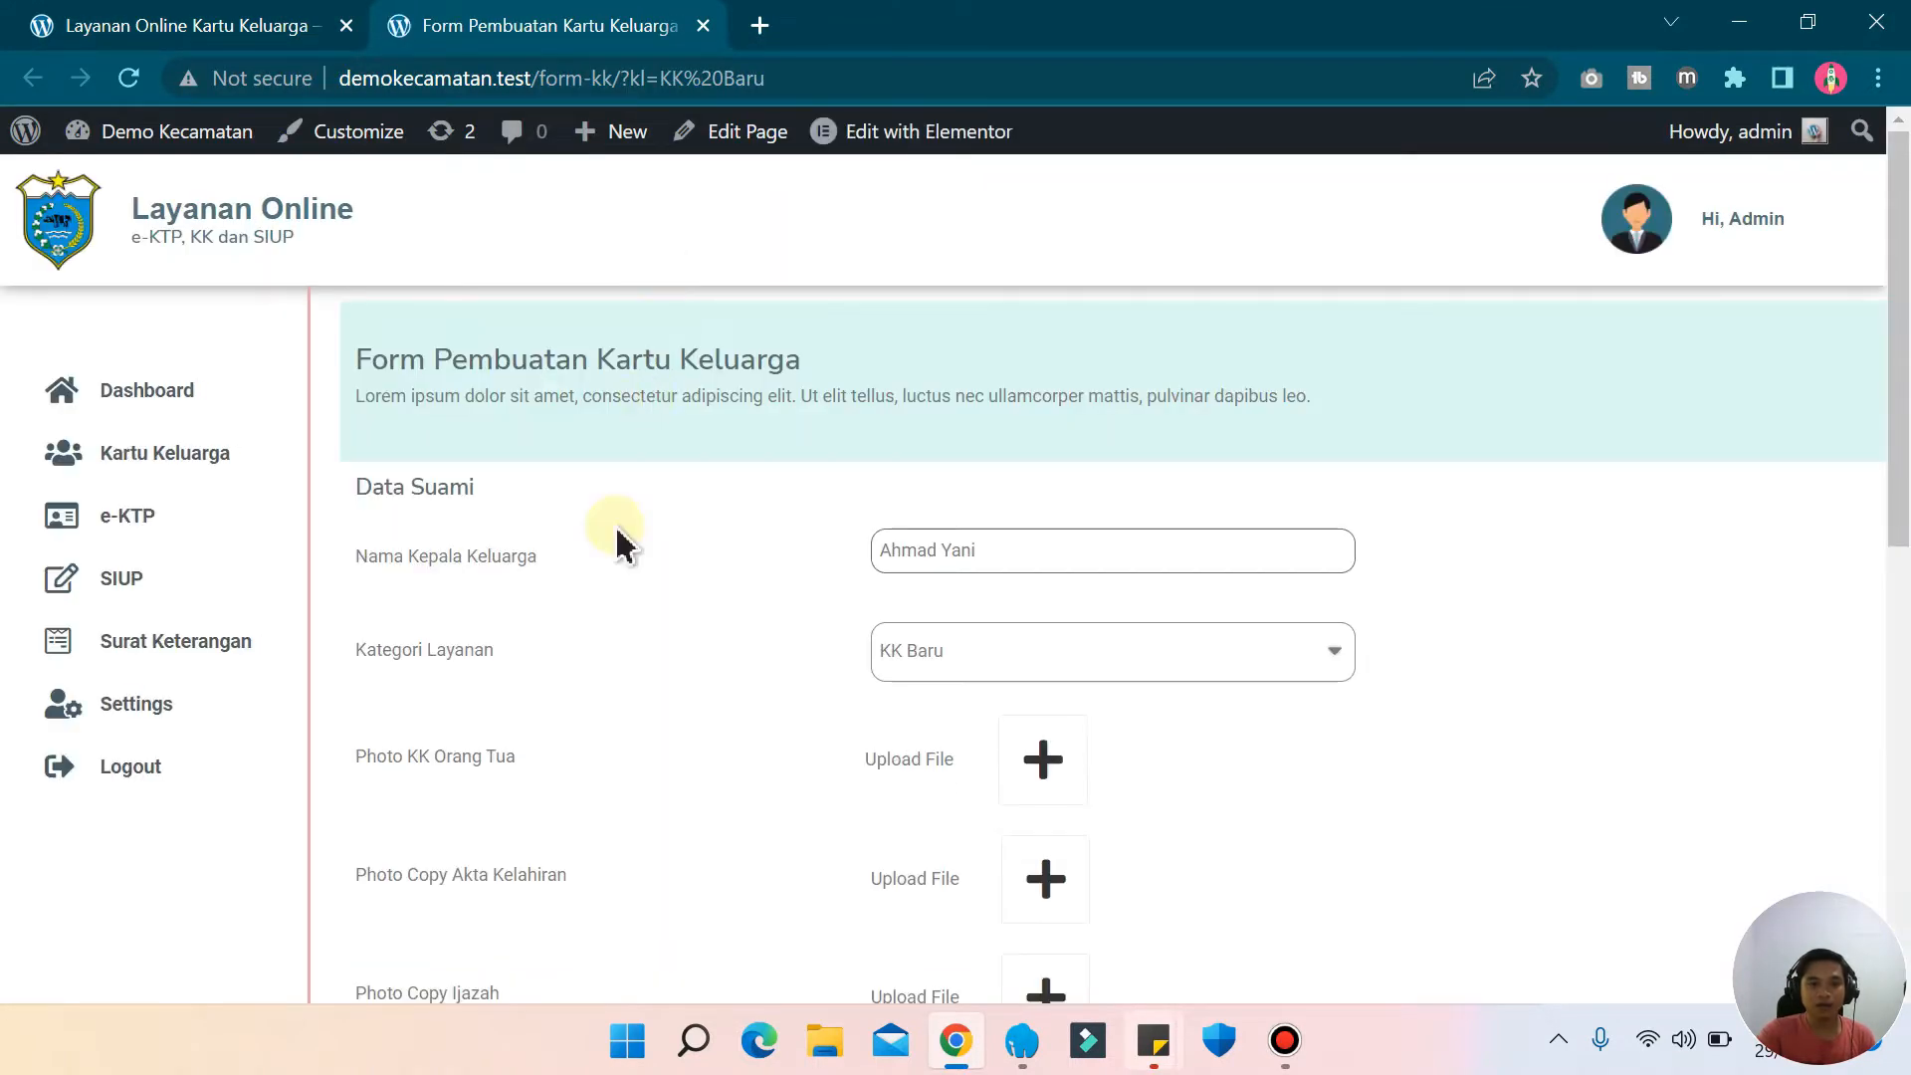
# - Review the fields of the Kartu Keluarga form for the KK Baru category, from Data Suami through Data Pernikahan
pyautogui.scroll(-4, 631, 618)
pyautogui.scroll(-5, 631, 637)
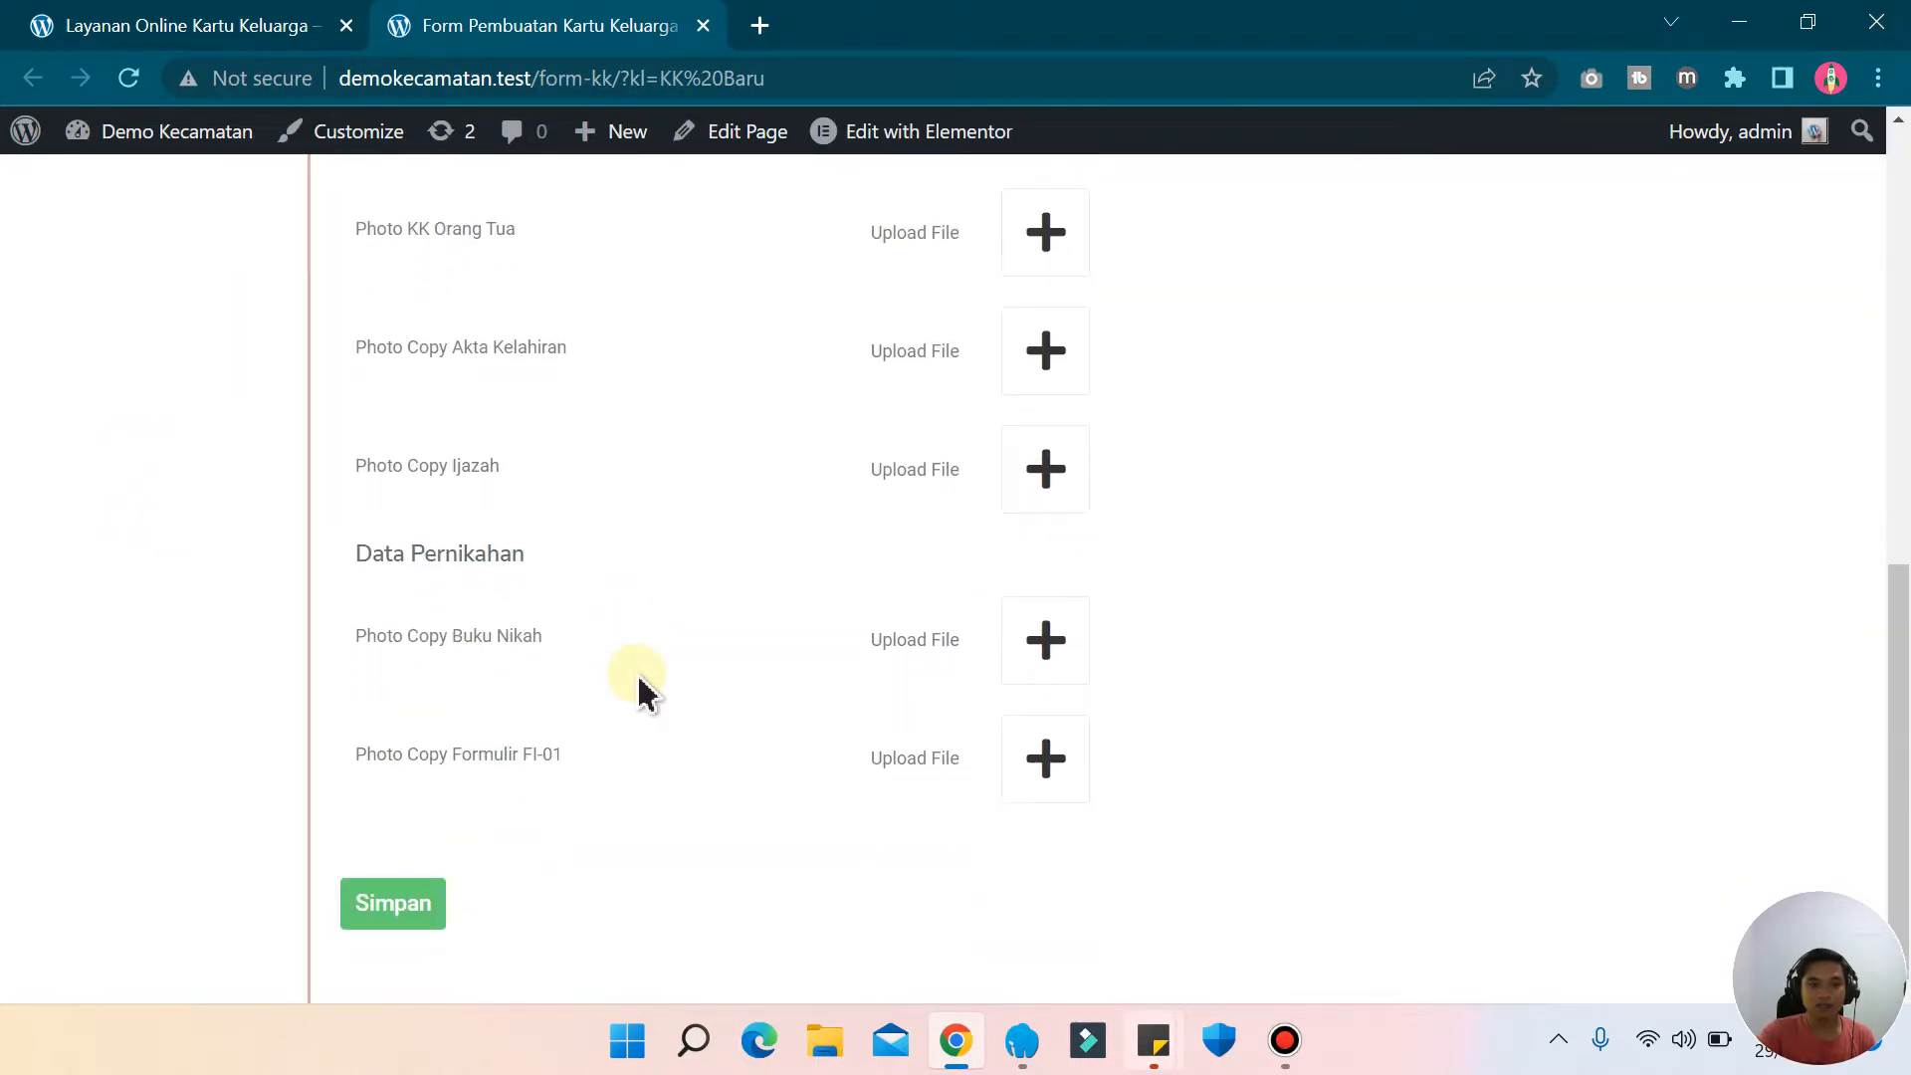
pyautogui.scroll(9, 640, 682)
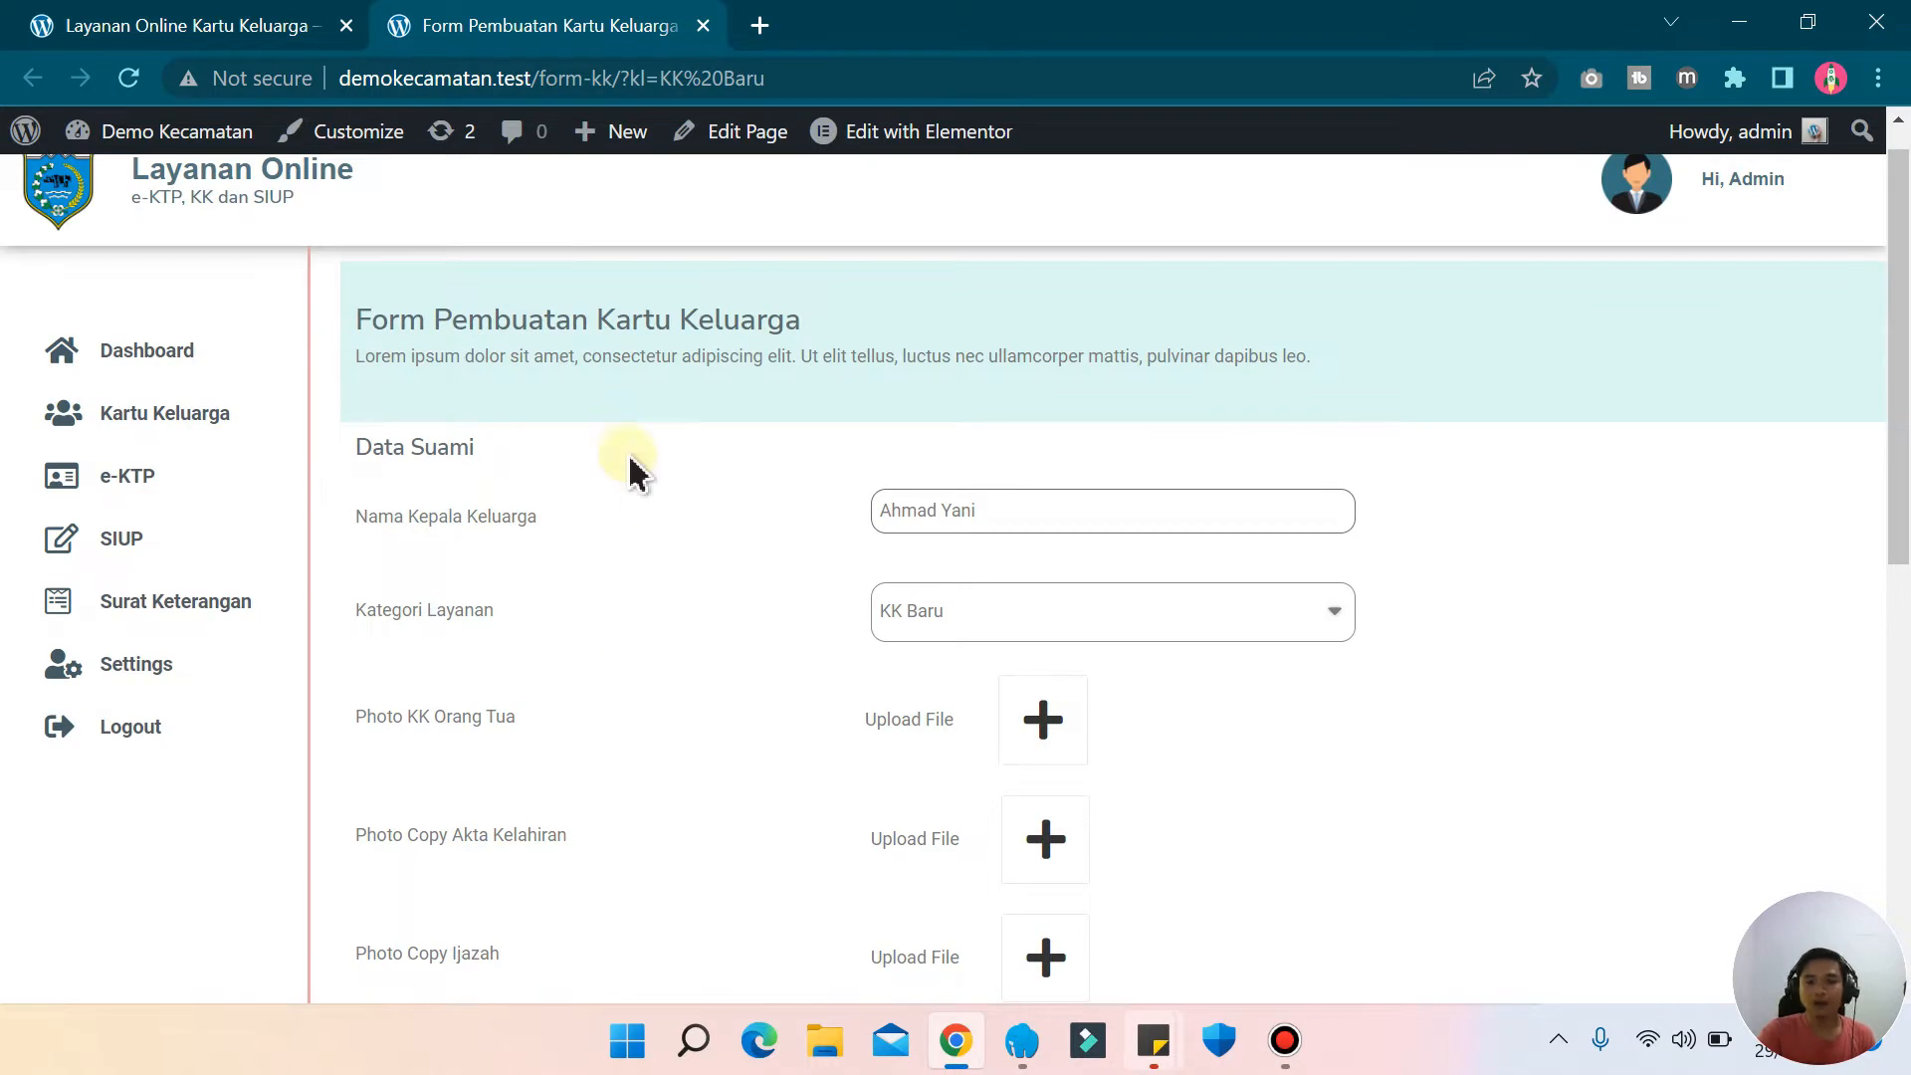
pyautogui.scroll(-9, 635, 469)
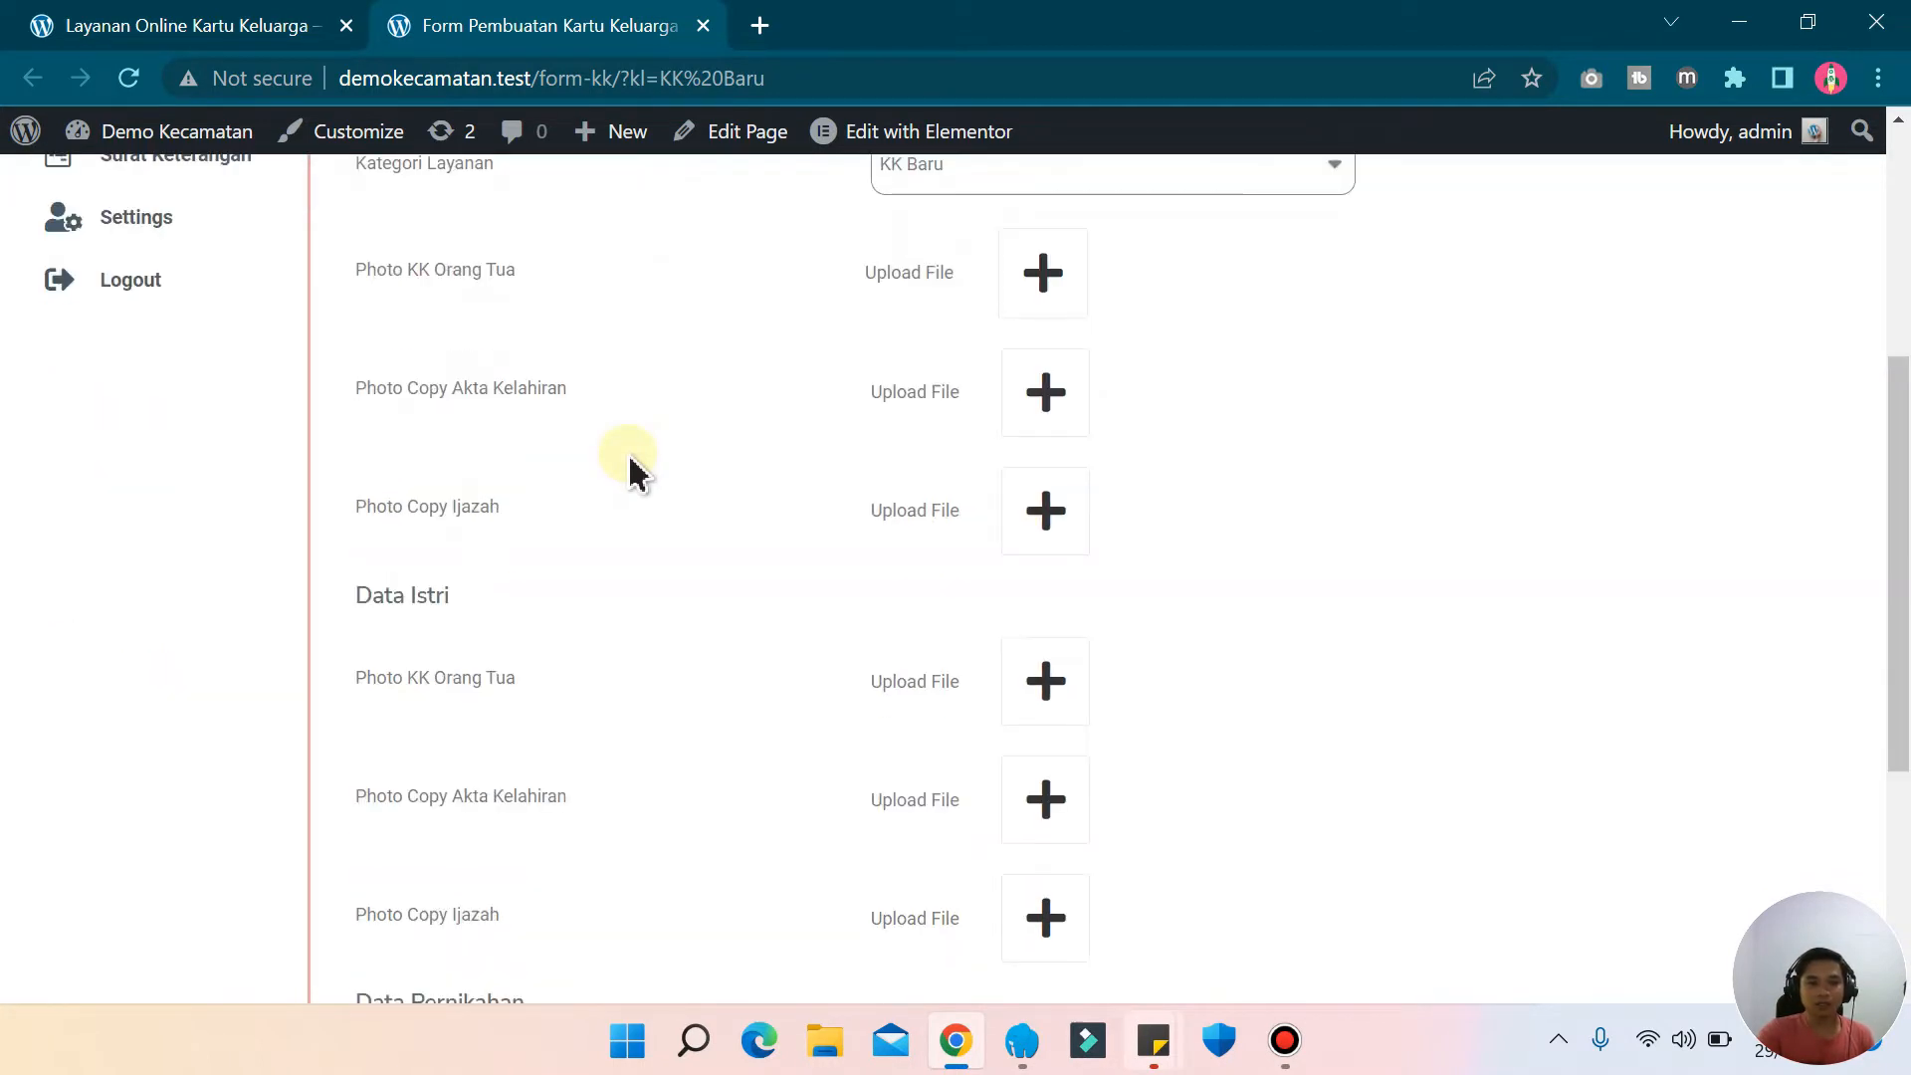
pyautogui.scroll(10, 635, 470)
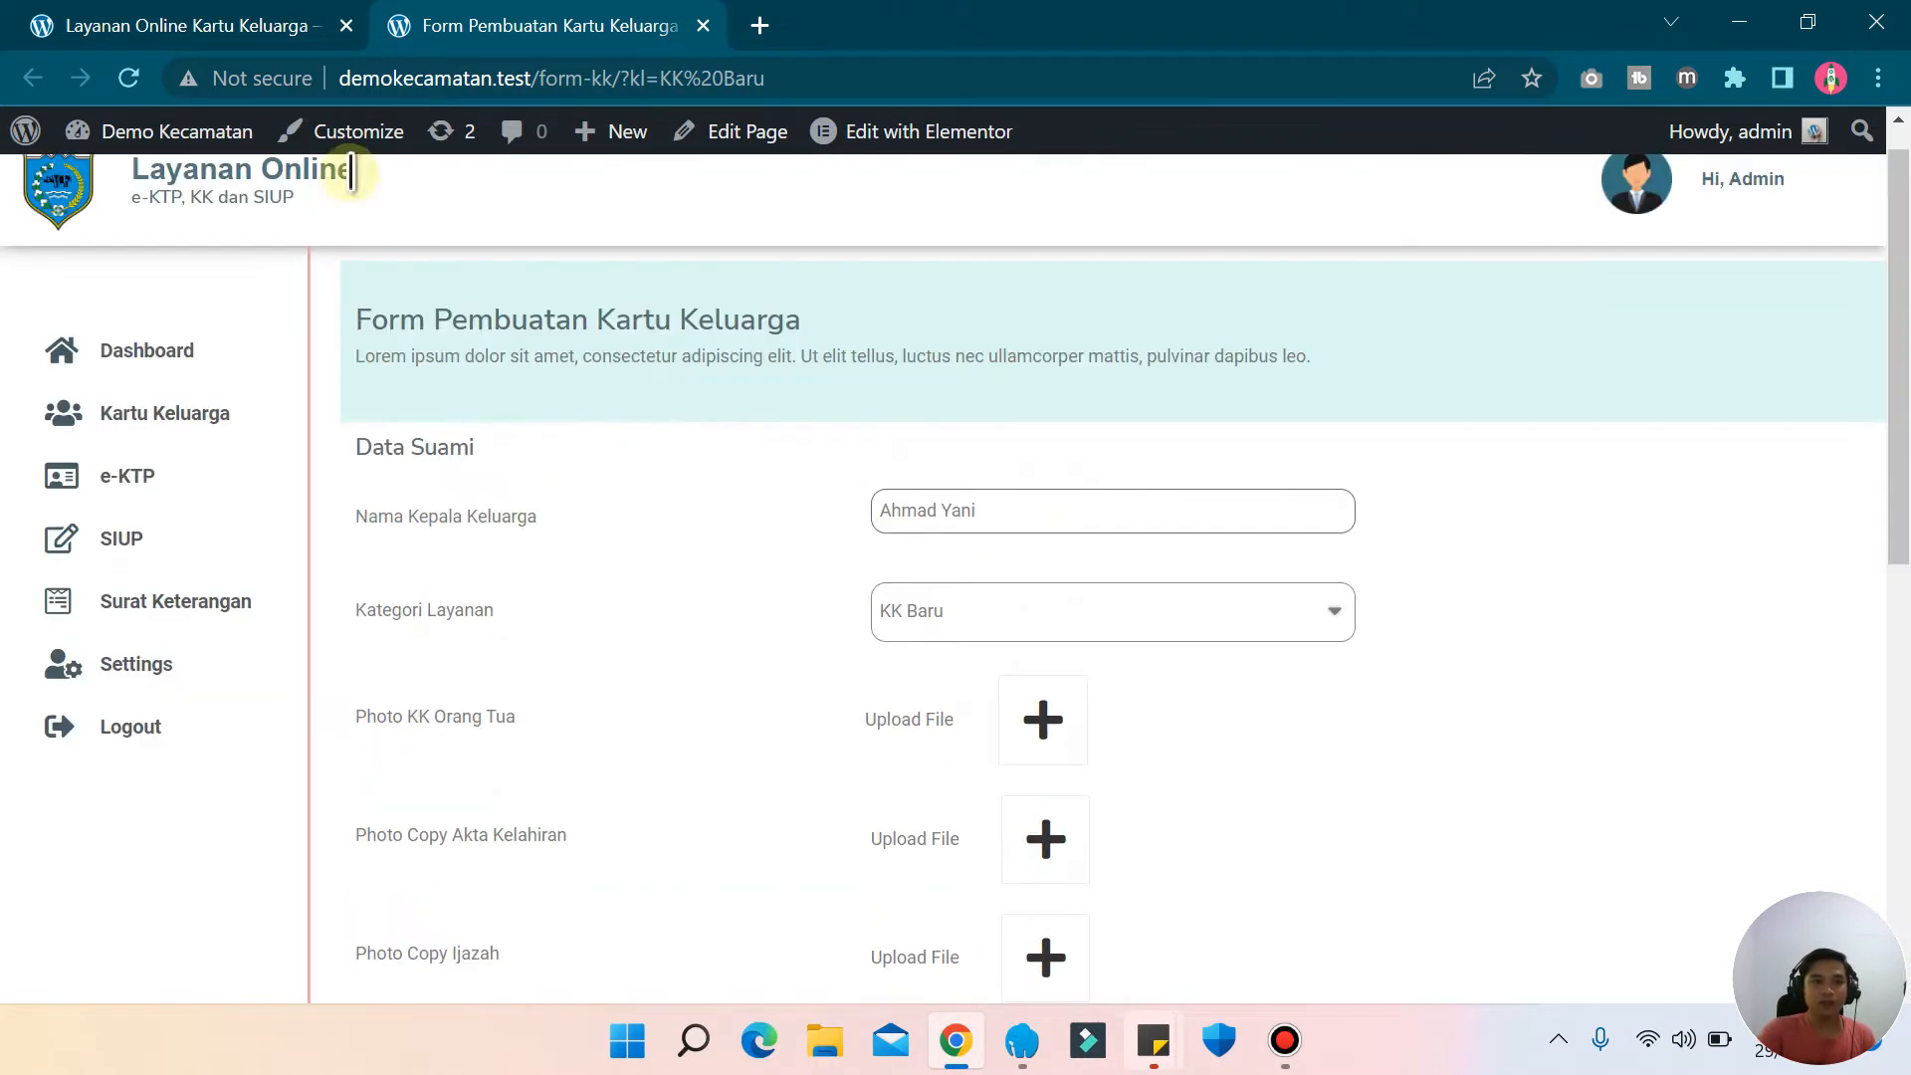
# - Return to the Kartu Keluarga services page and open the form for the Buah Hati Baru category
pyautogui.click(204, 30)
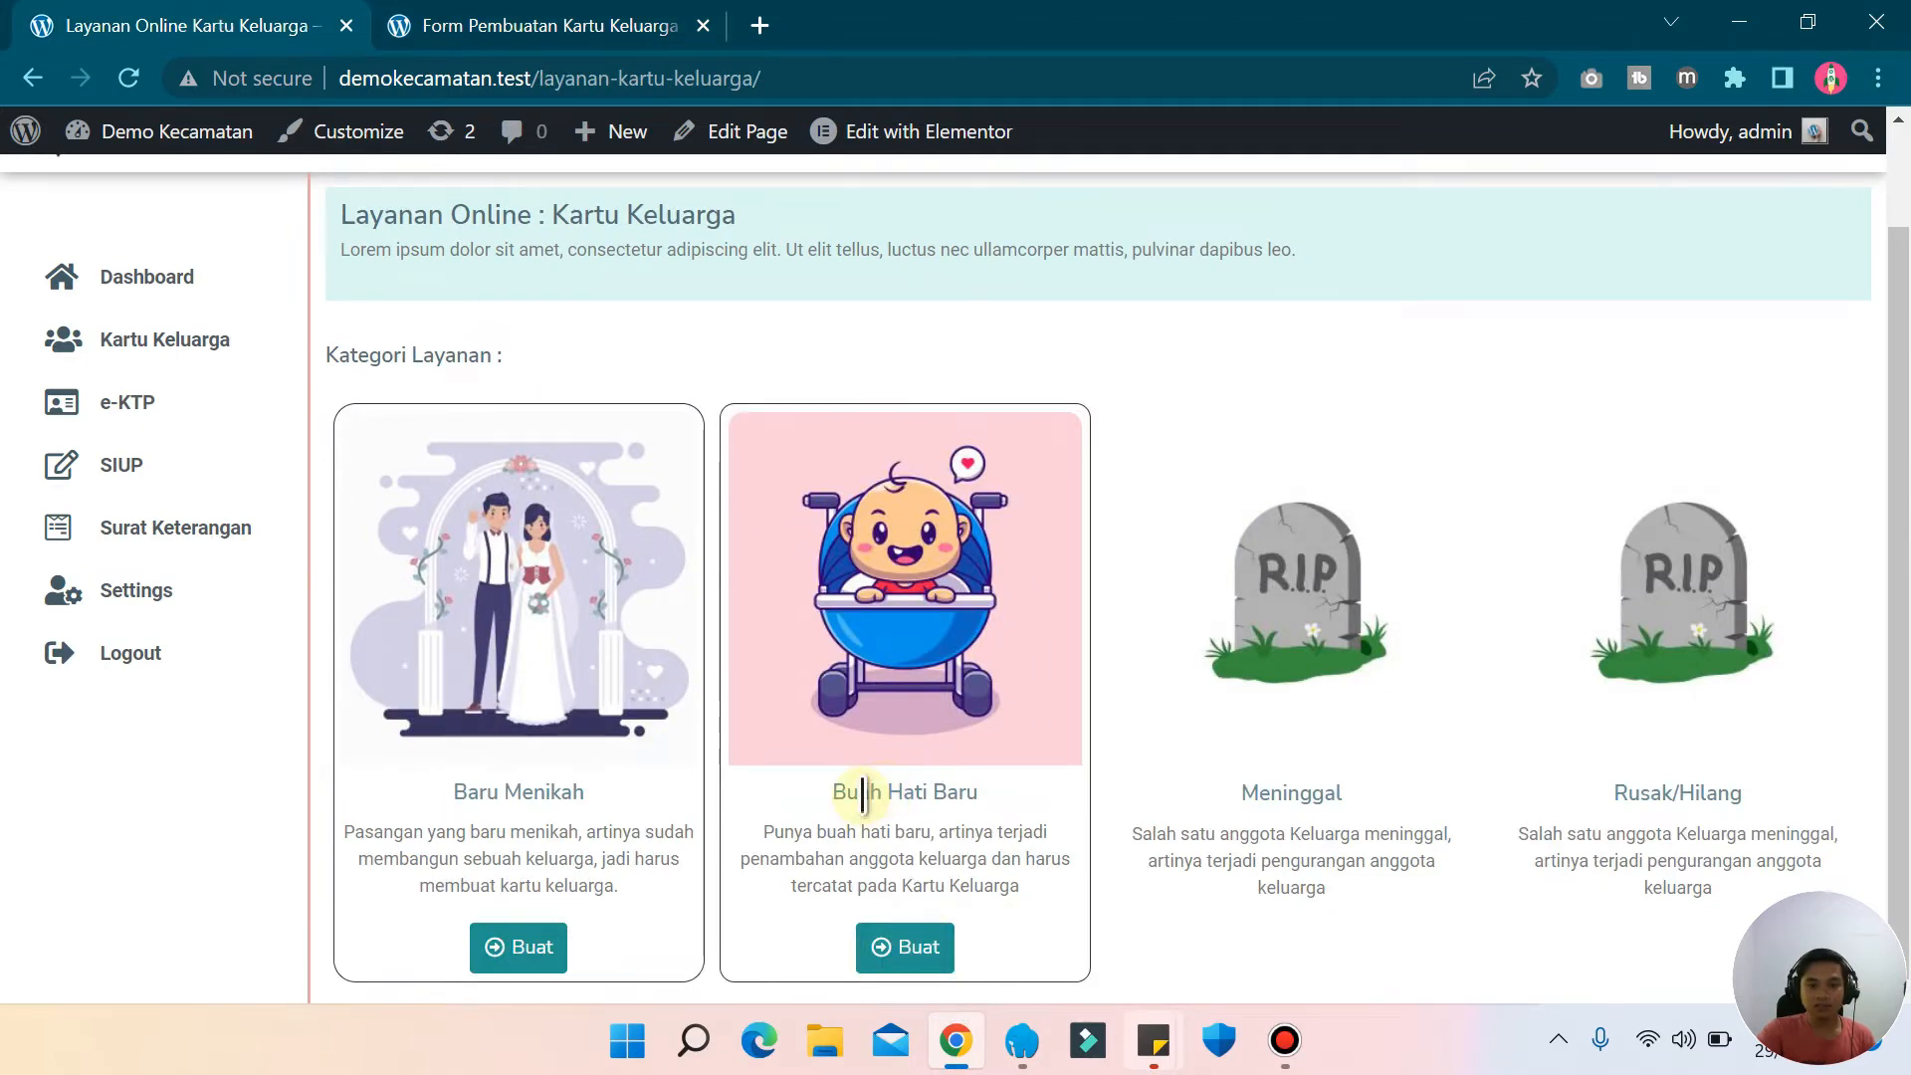
pyautogui.moveTo(904, 791); pyautogui.dragTo(1032, 802)
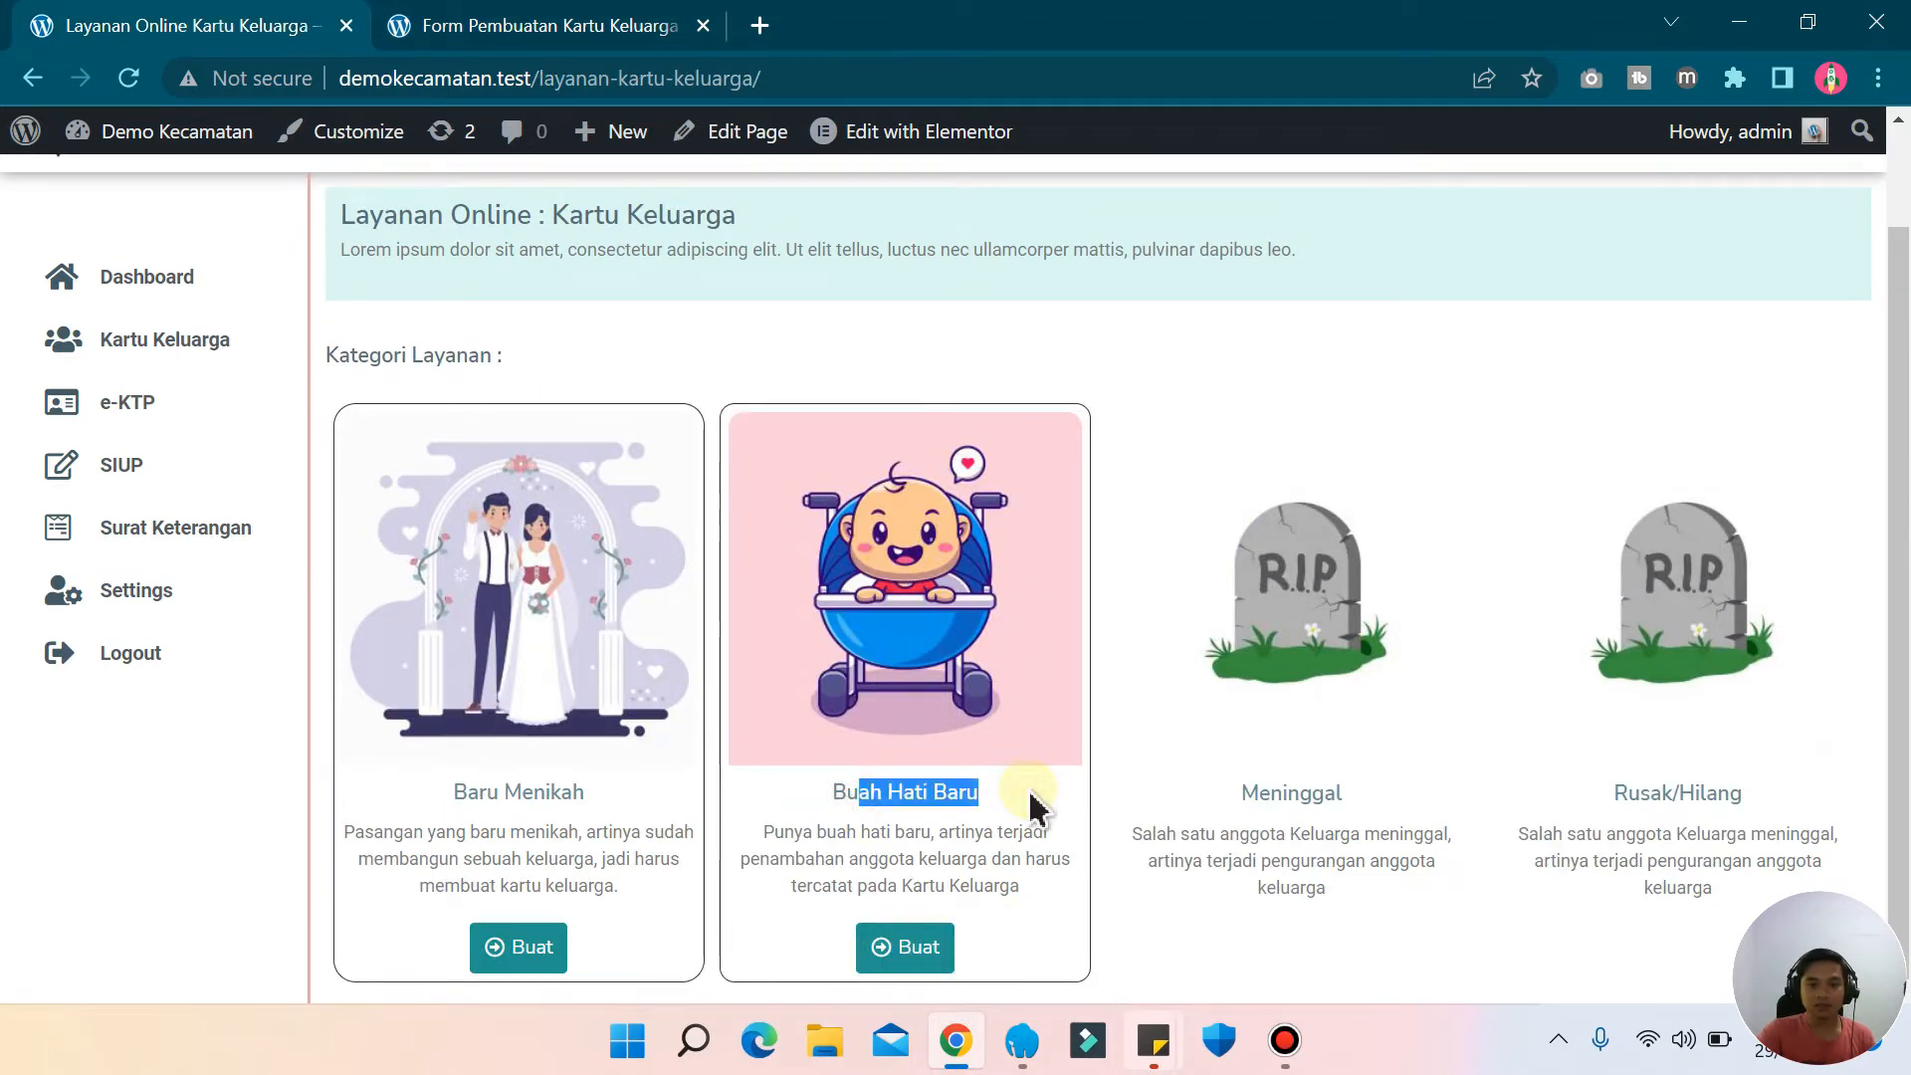
pyautogui.click(896, 947)
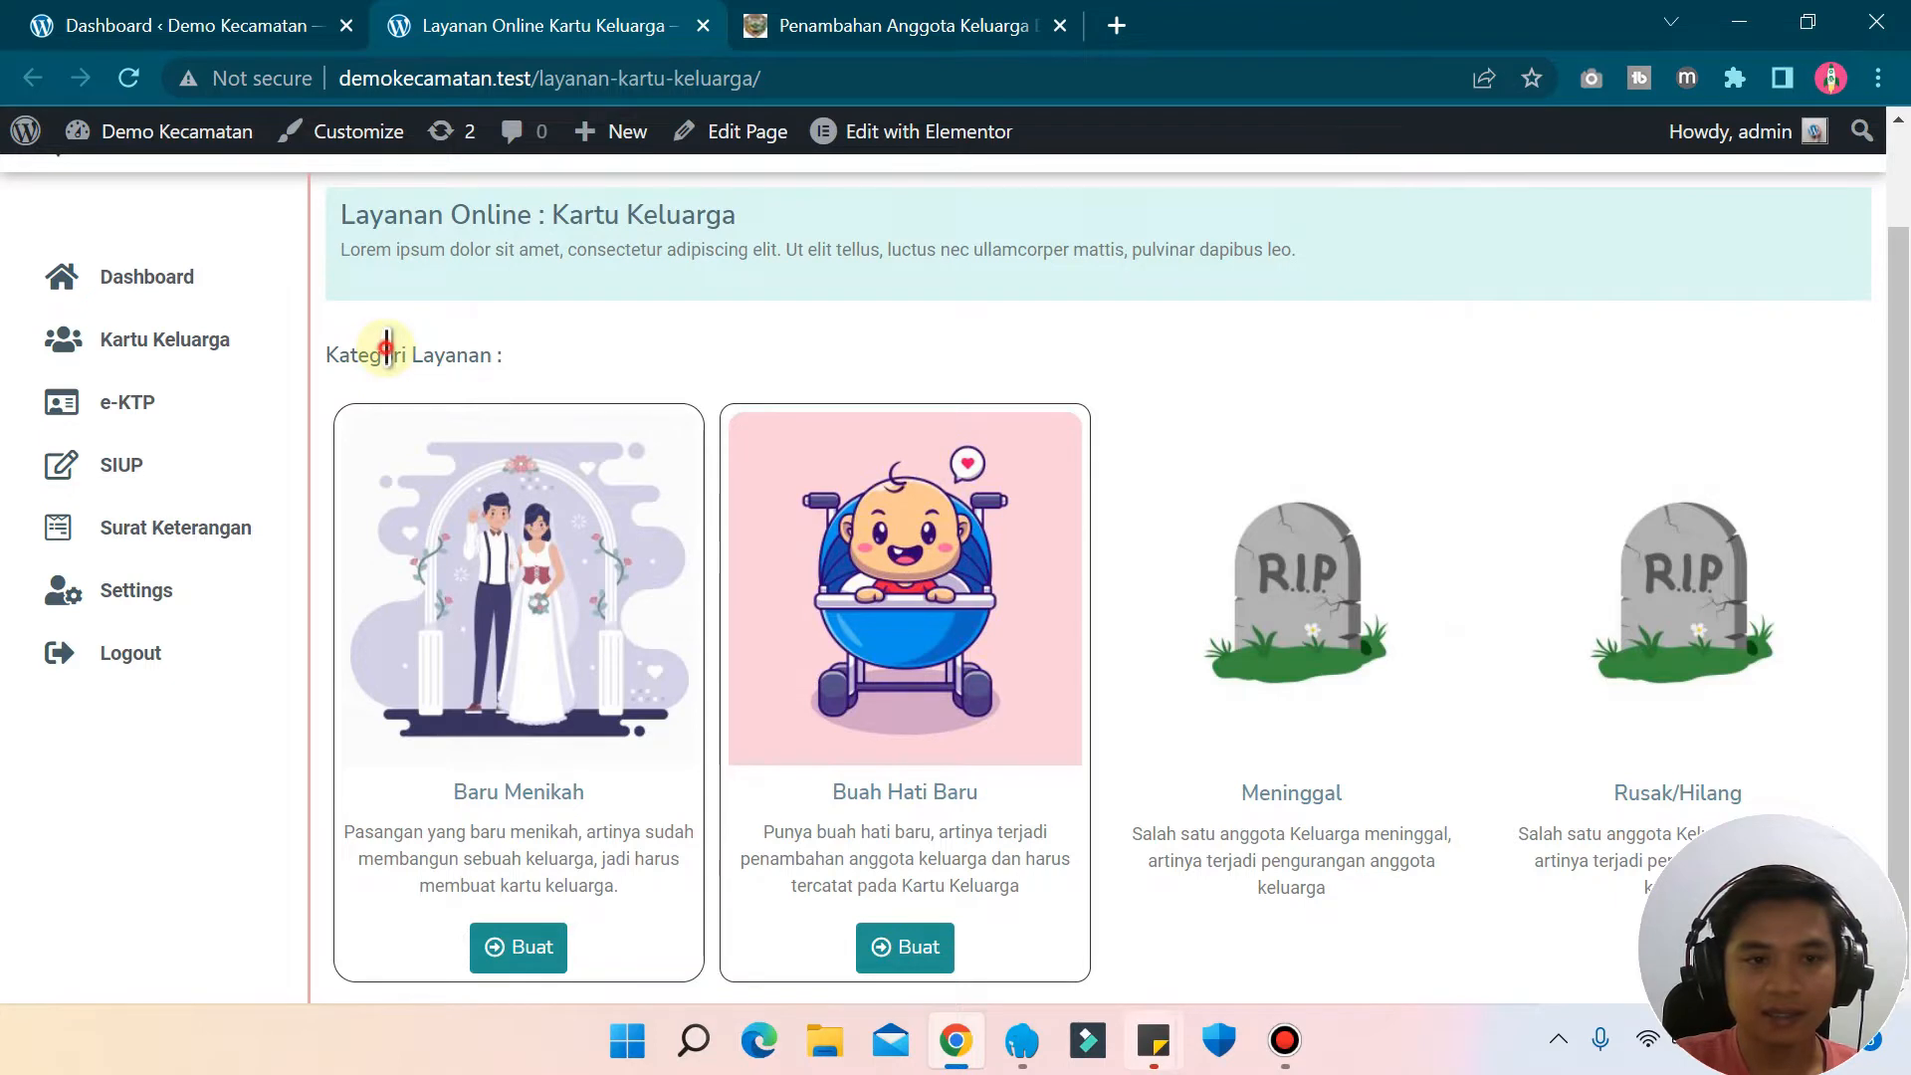
# - Review the Baru Menikah, Buah Hati Baru, Meninggal and Rusak/Hilang categories on the Kartu Keluarga services page
pyautogui.moveTo(386, 348); pyautogui.dragTo(516, 367)
pyautogui.click(534, 371)
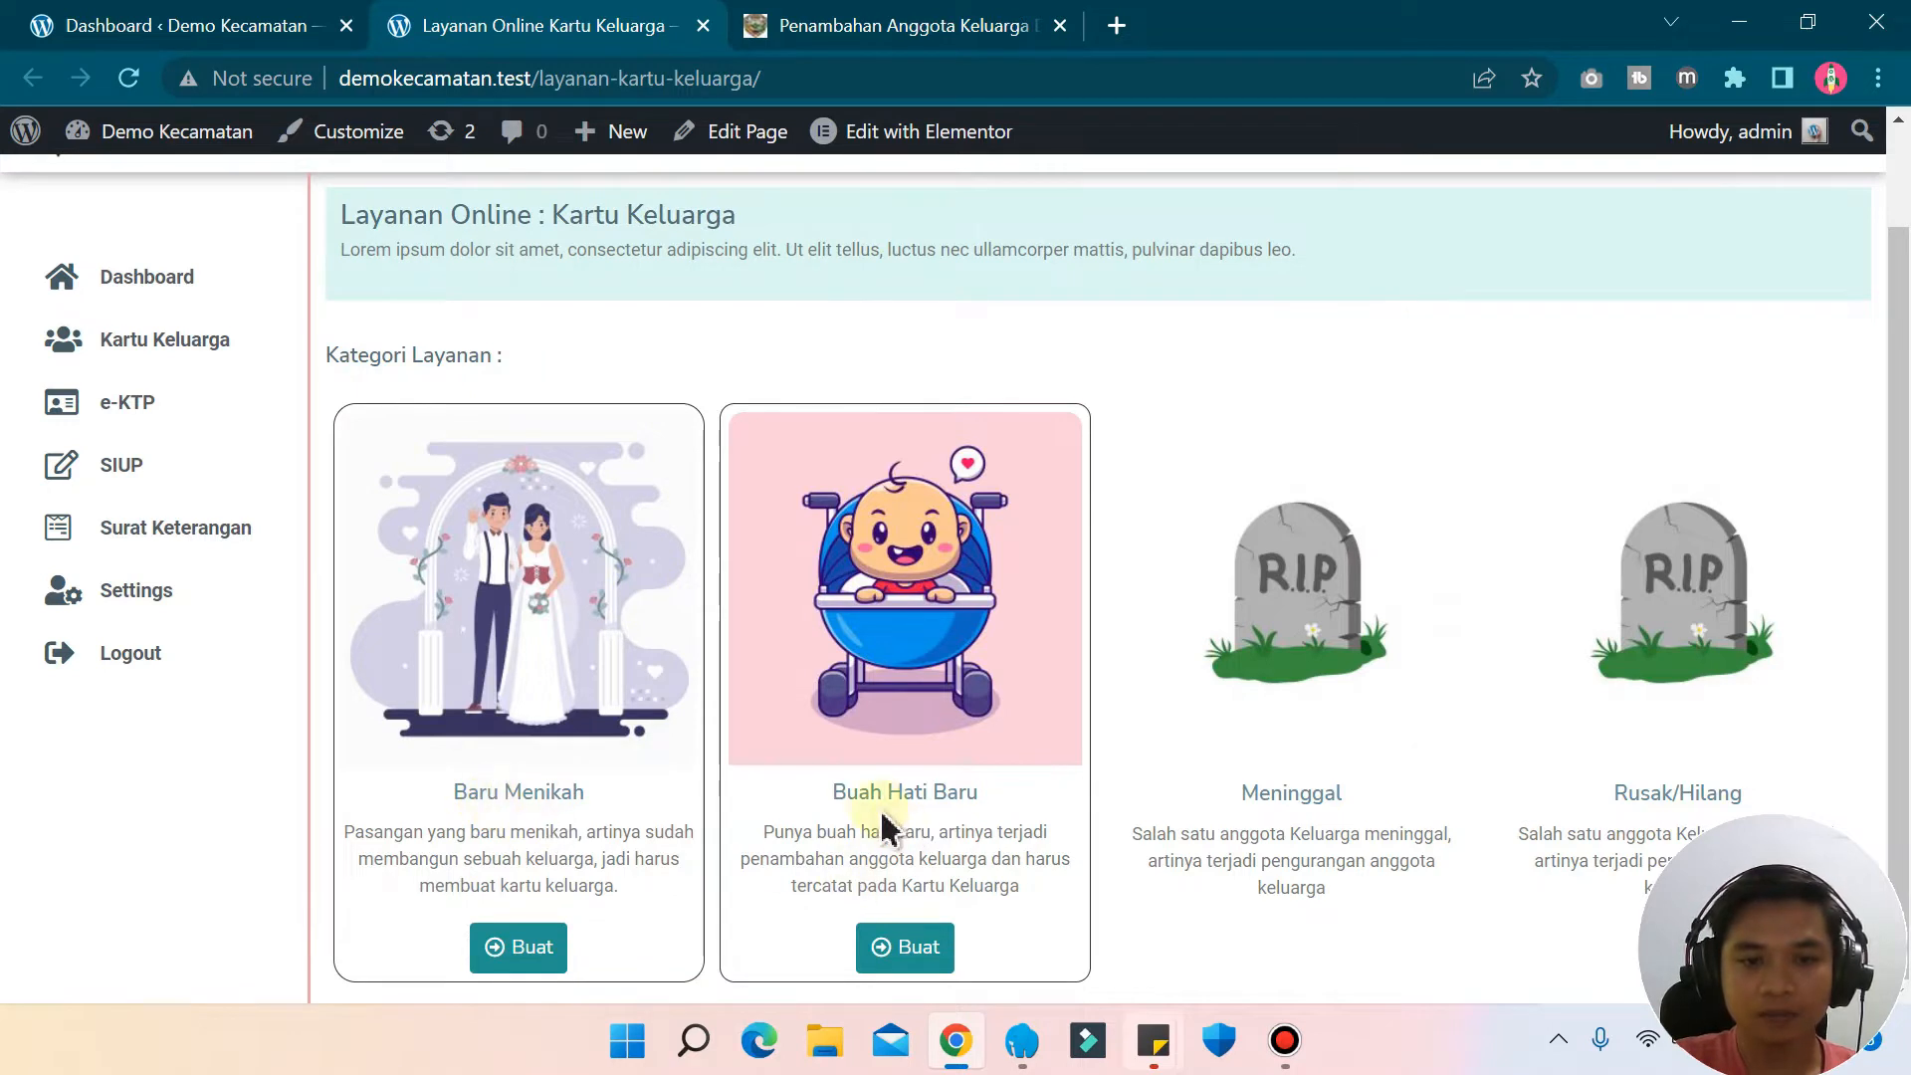
pyautogui.moveTo(867, 797); pyautogui.dragTo(960, 794)
pyautogui.click(961, 796)
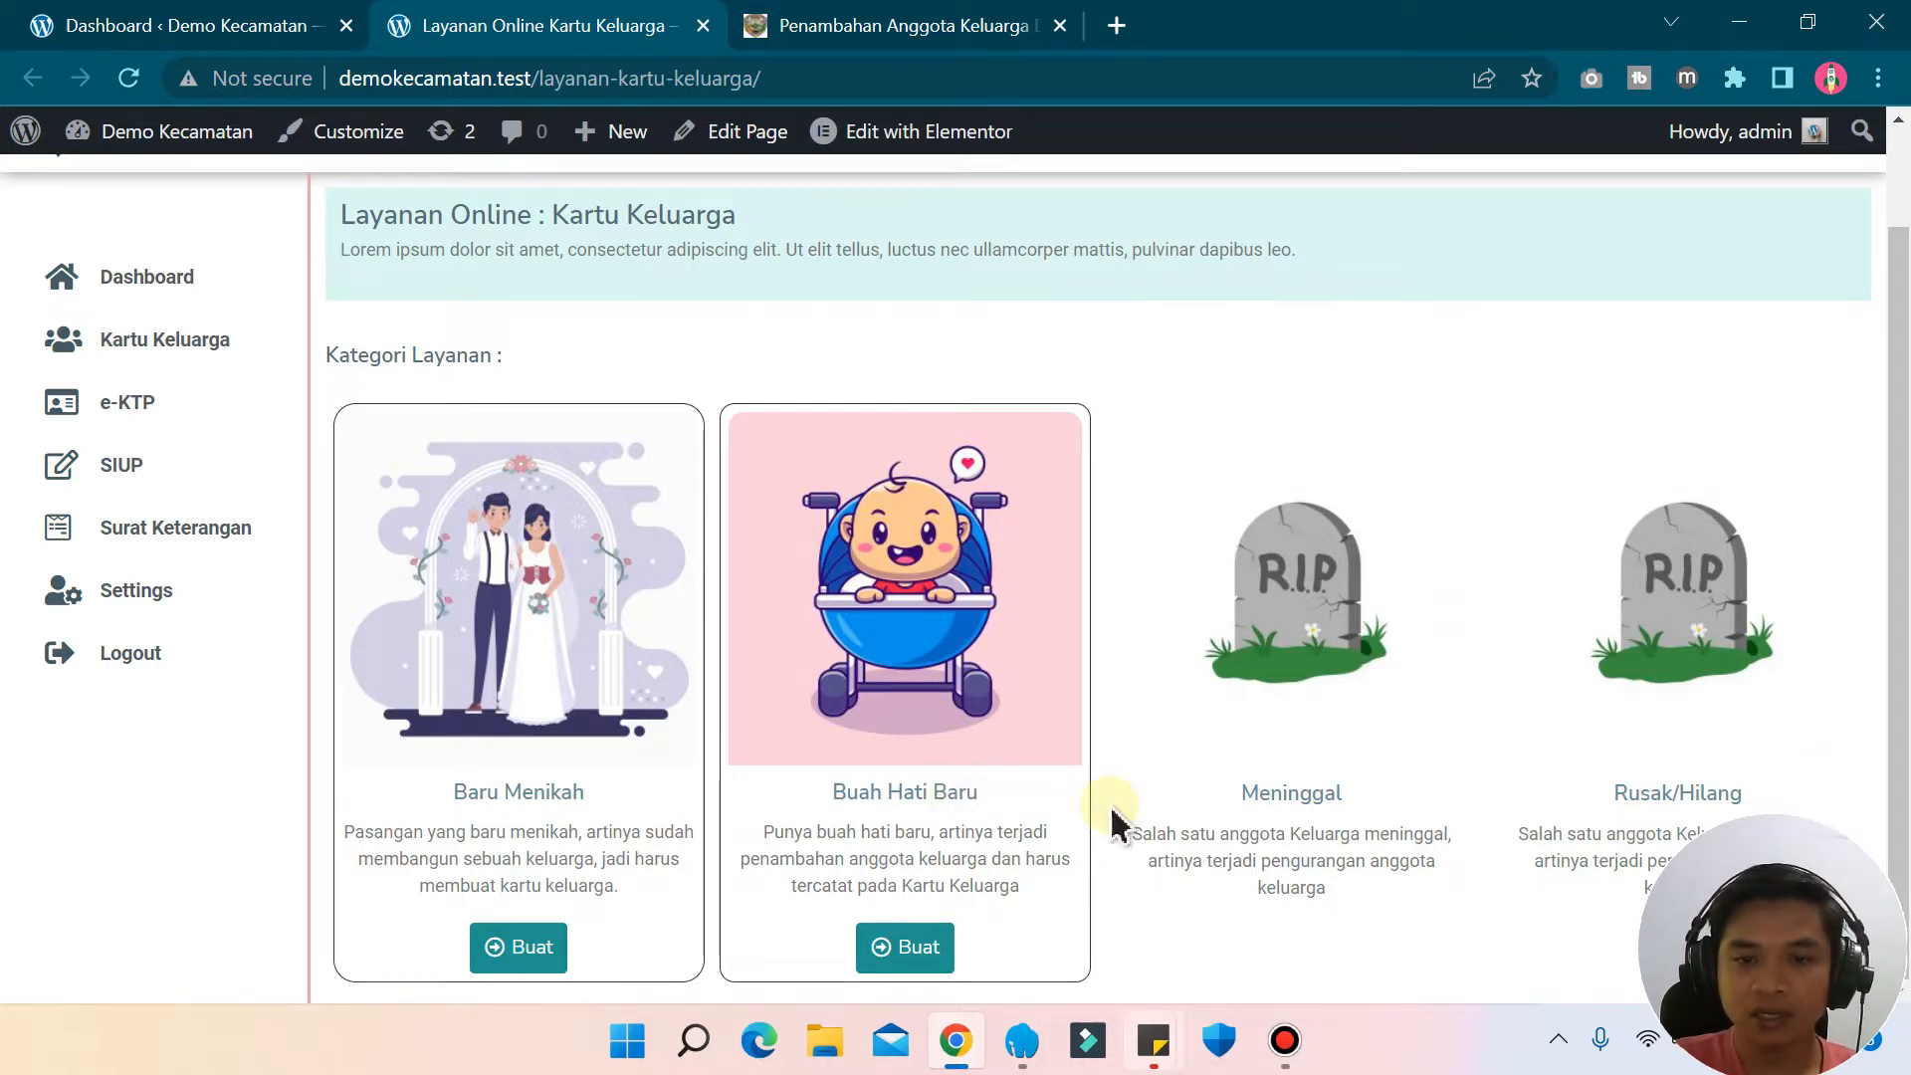
pyautogui.moveTo(1281, 793); pyautogui.dragTo(1315, 788)
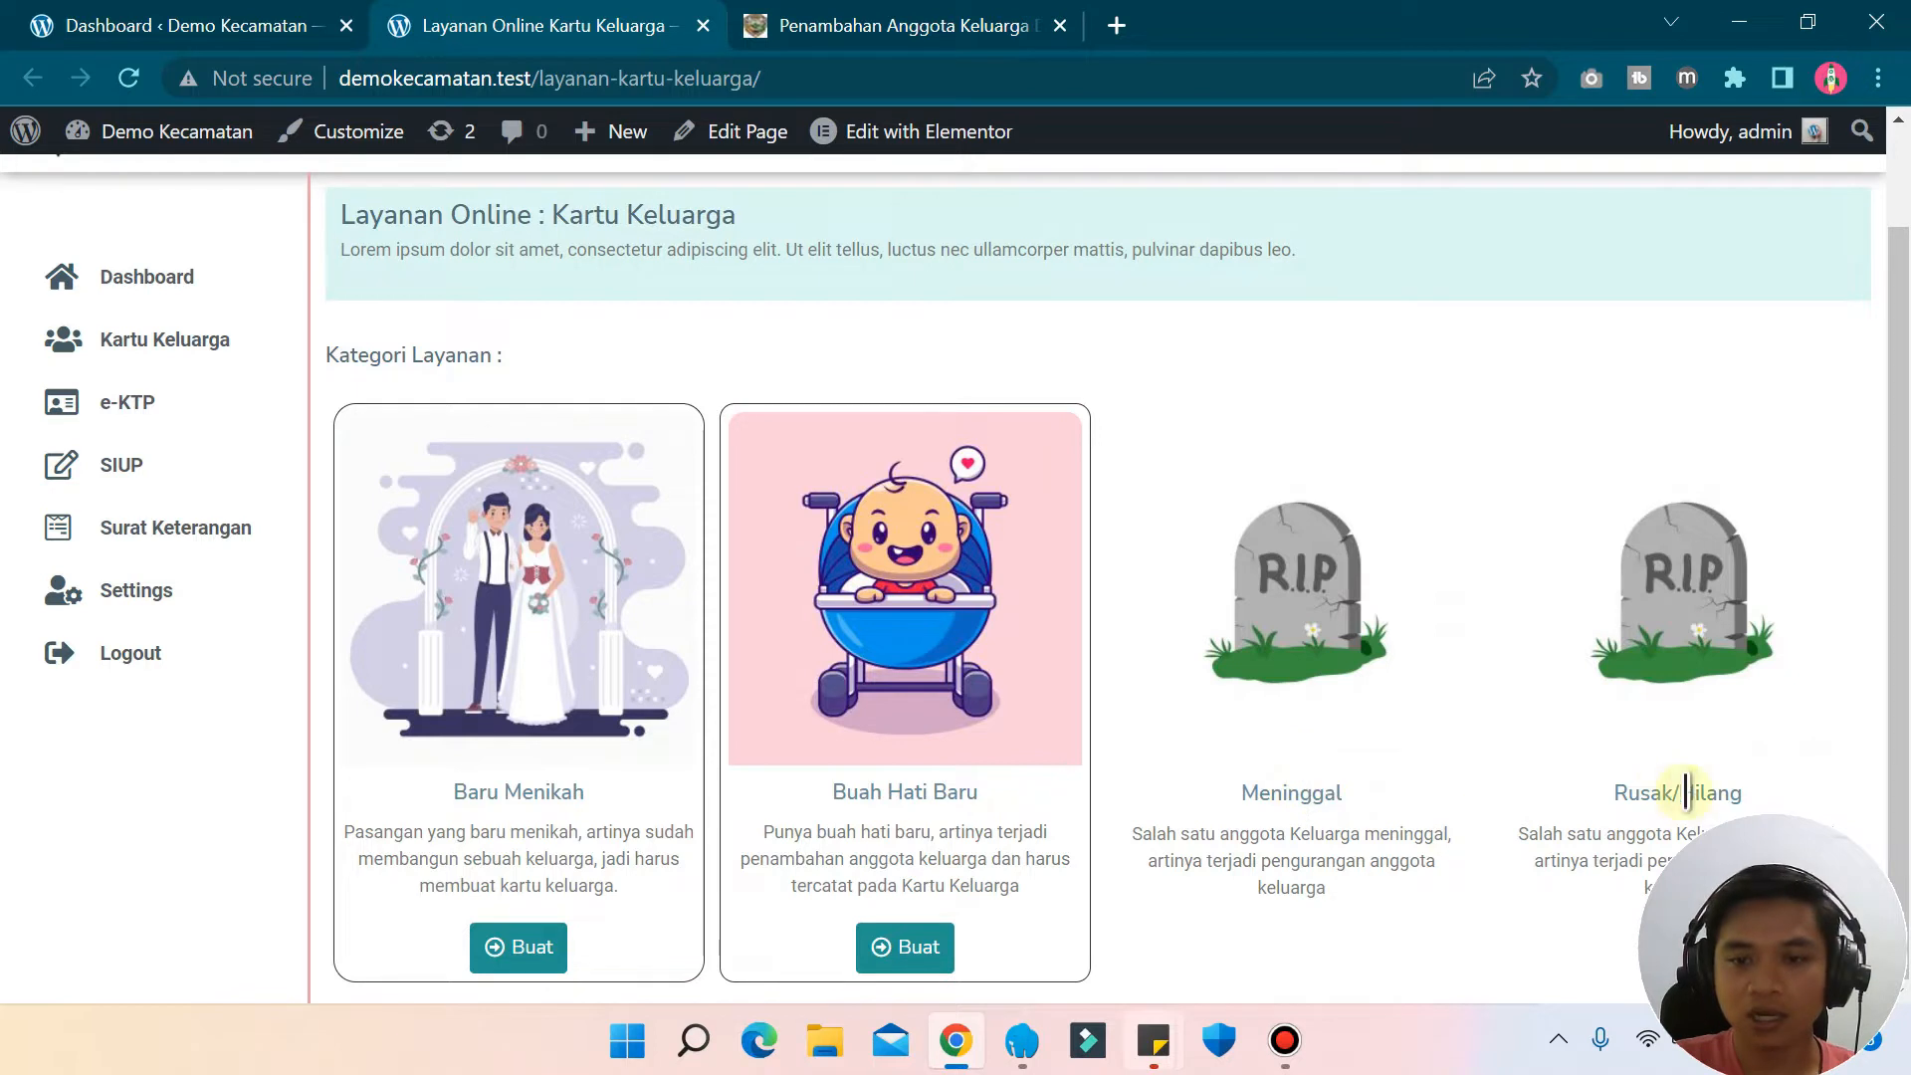
pyautogui.moveTo(1664, 788); pyautogui.dragTo(1752, 796)
pyautogui.click(1754, 796)
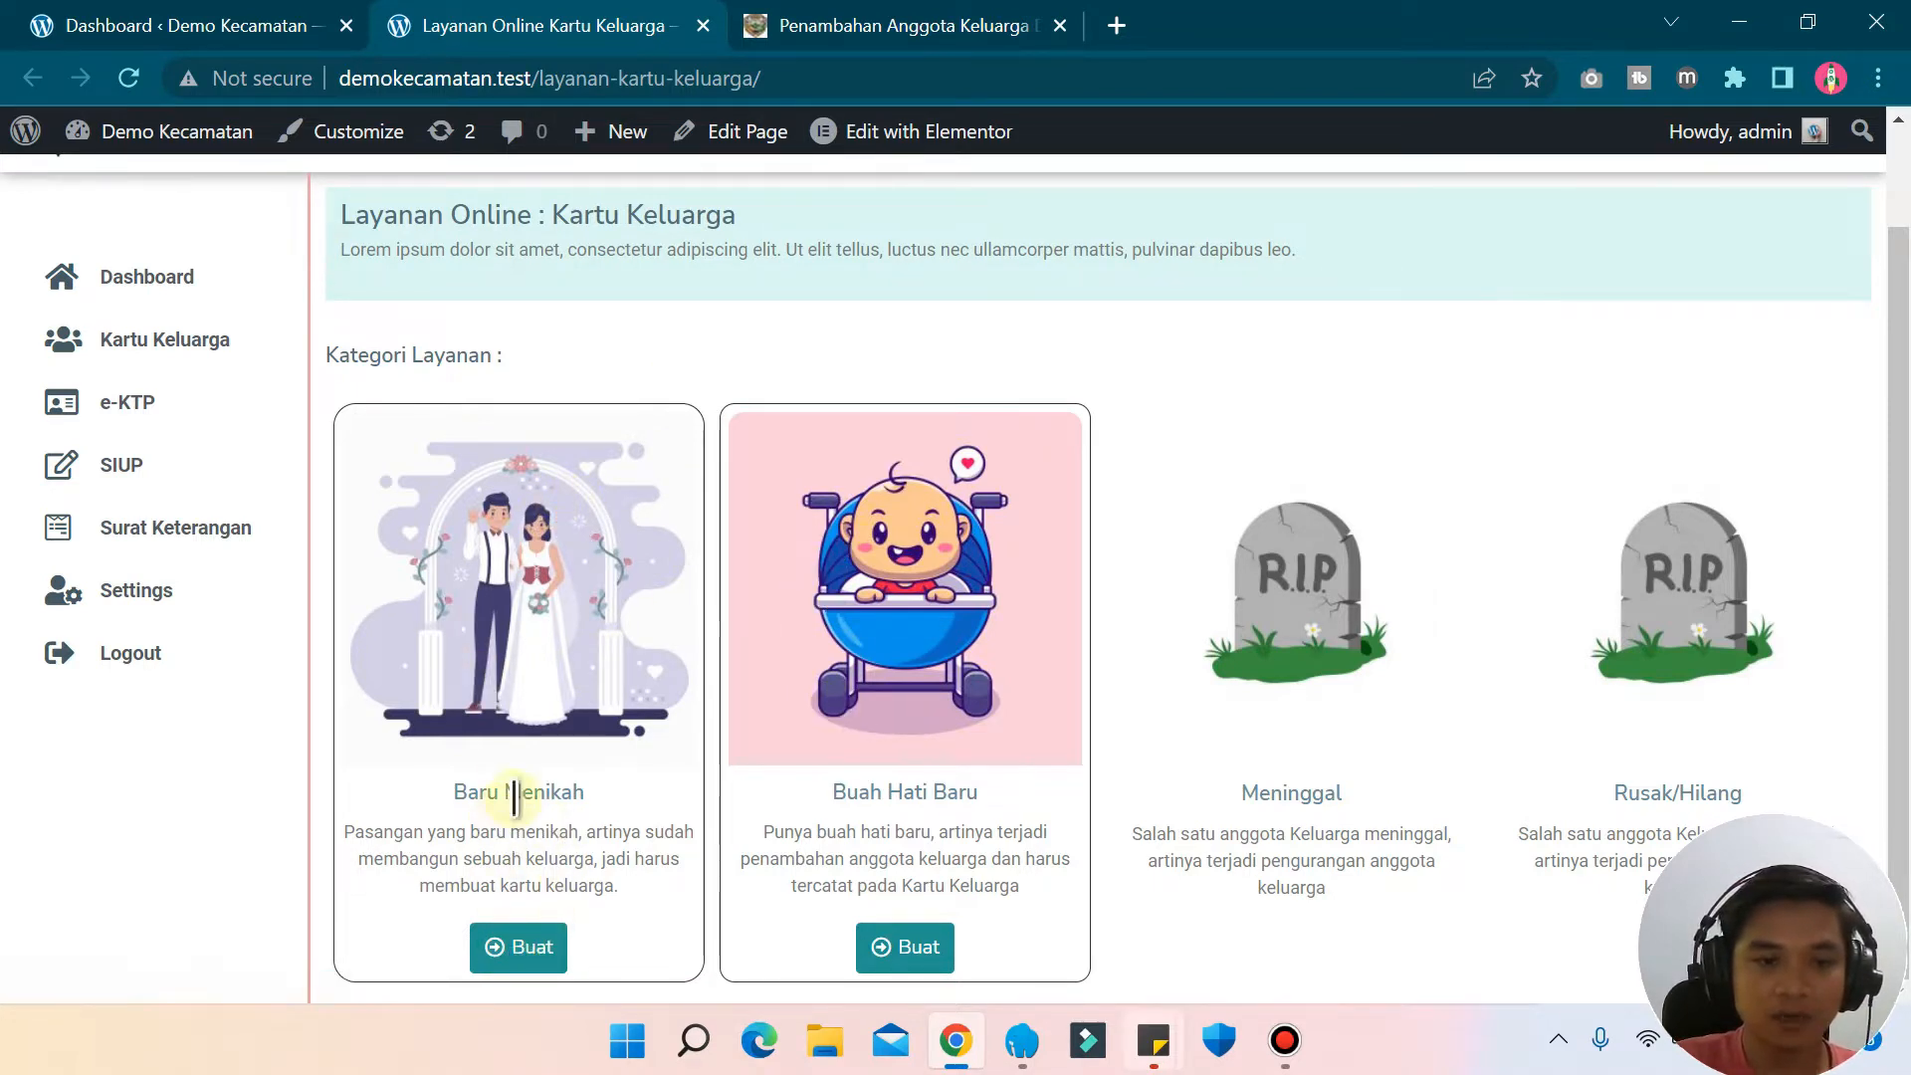
pyautogui.moveTo(504, 789); pyautogui.dragTo(559, 791)
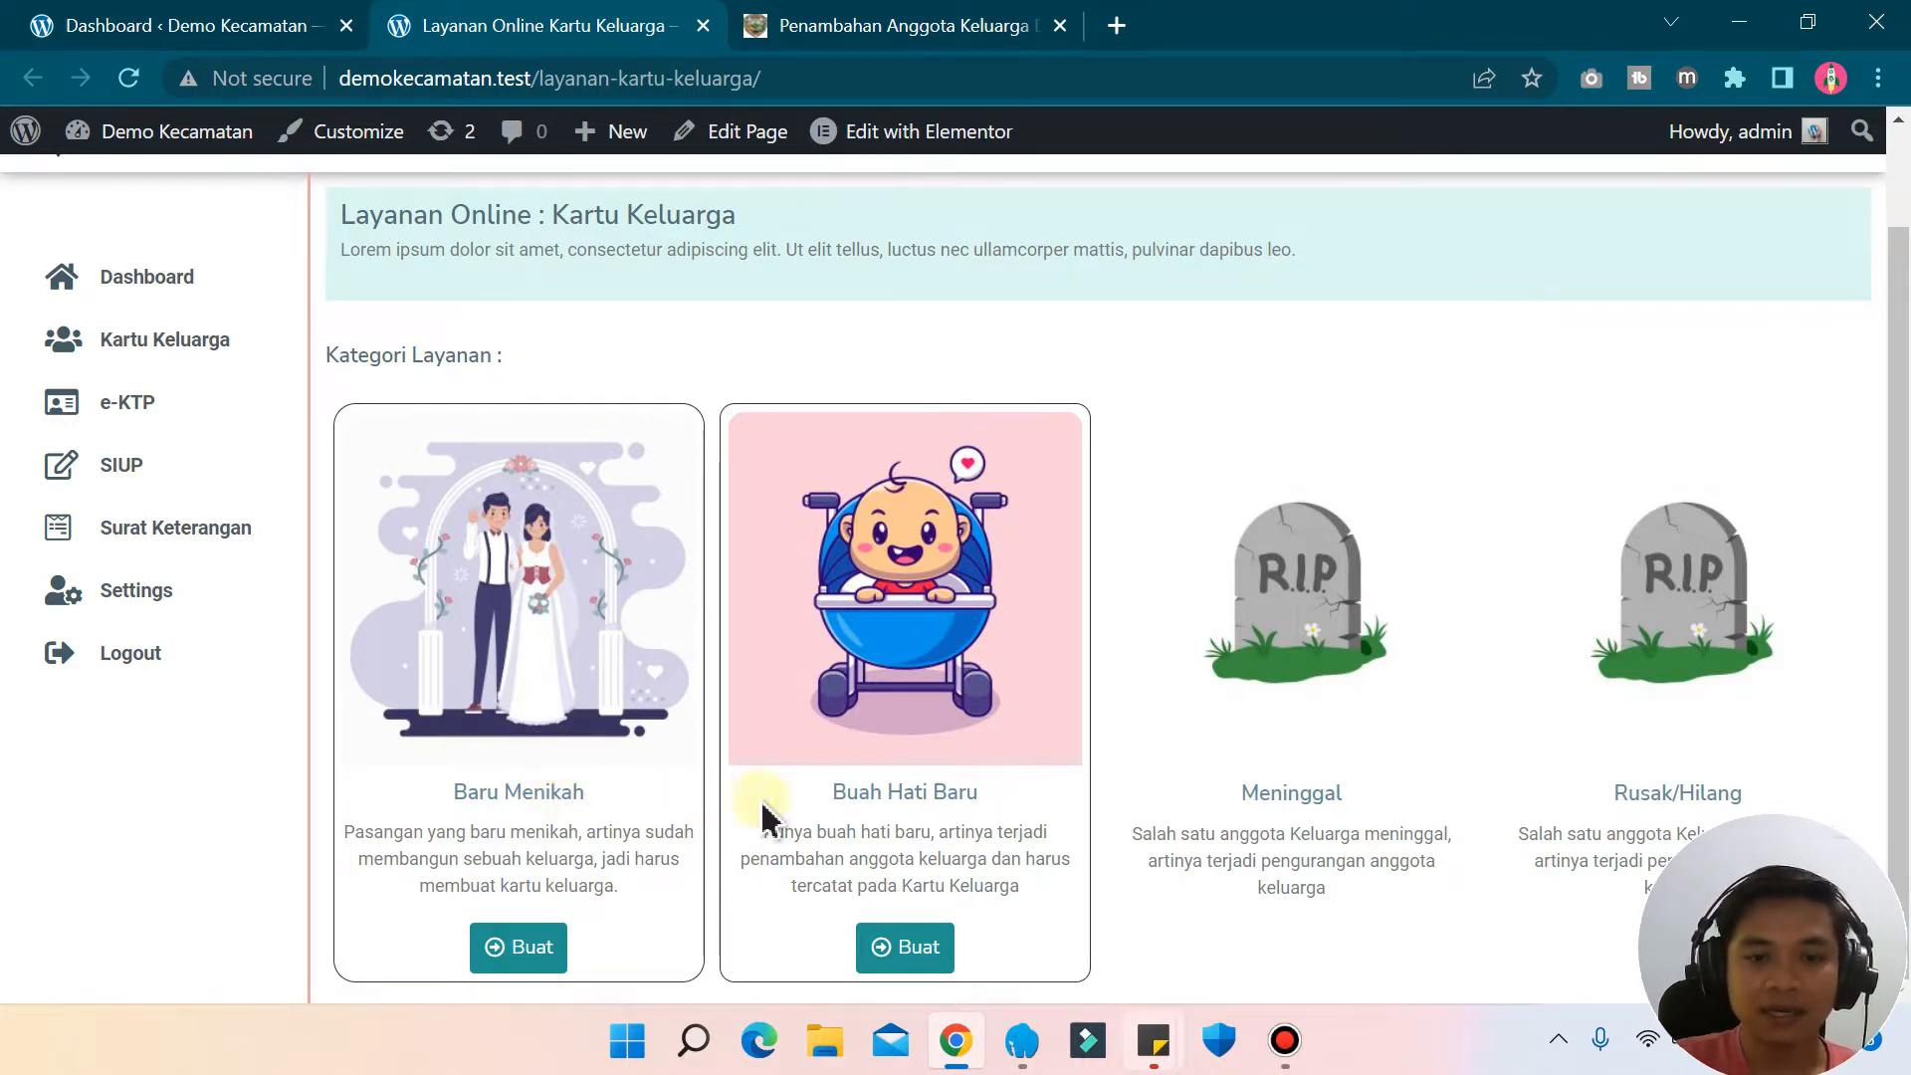
pyautogui.moveTo(849, 793); pyautogui.dragTo(952, 794)
pyautogui.click(982, 796)
pyautogui.click(953, 794)
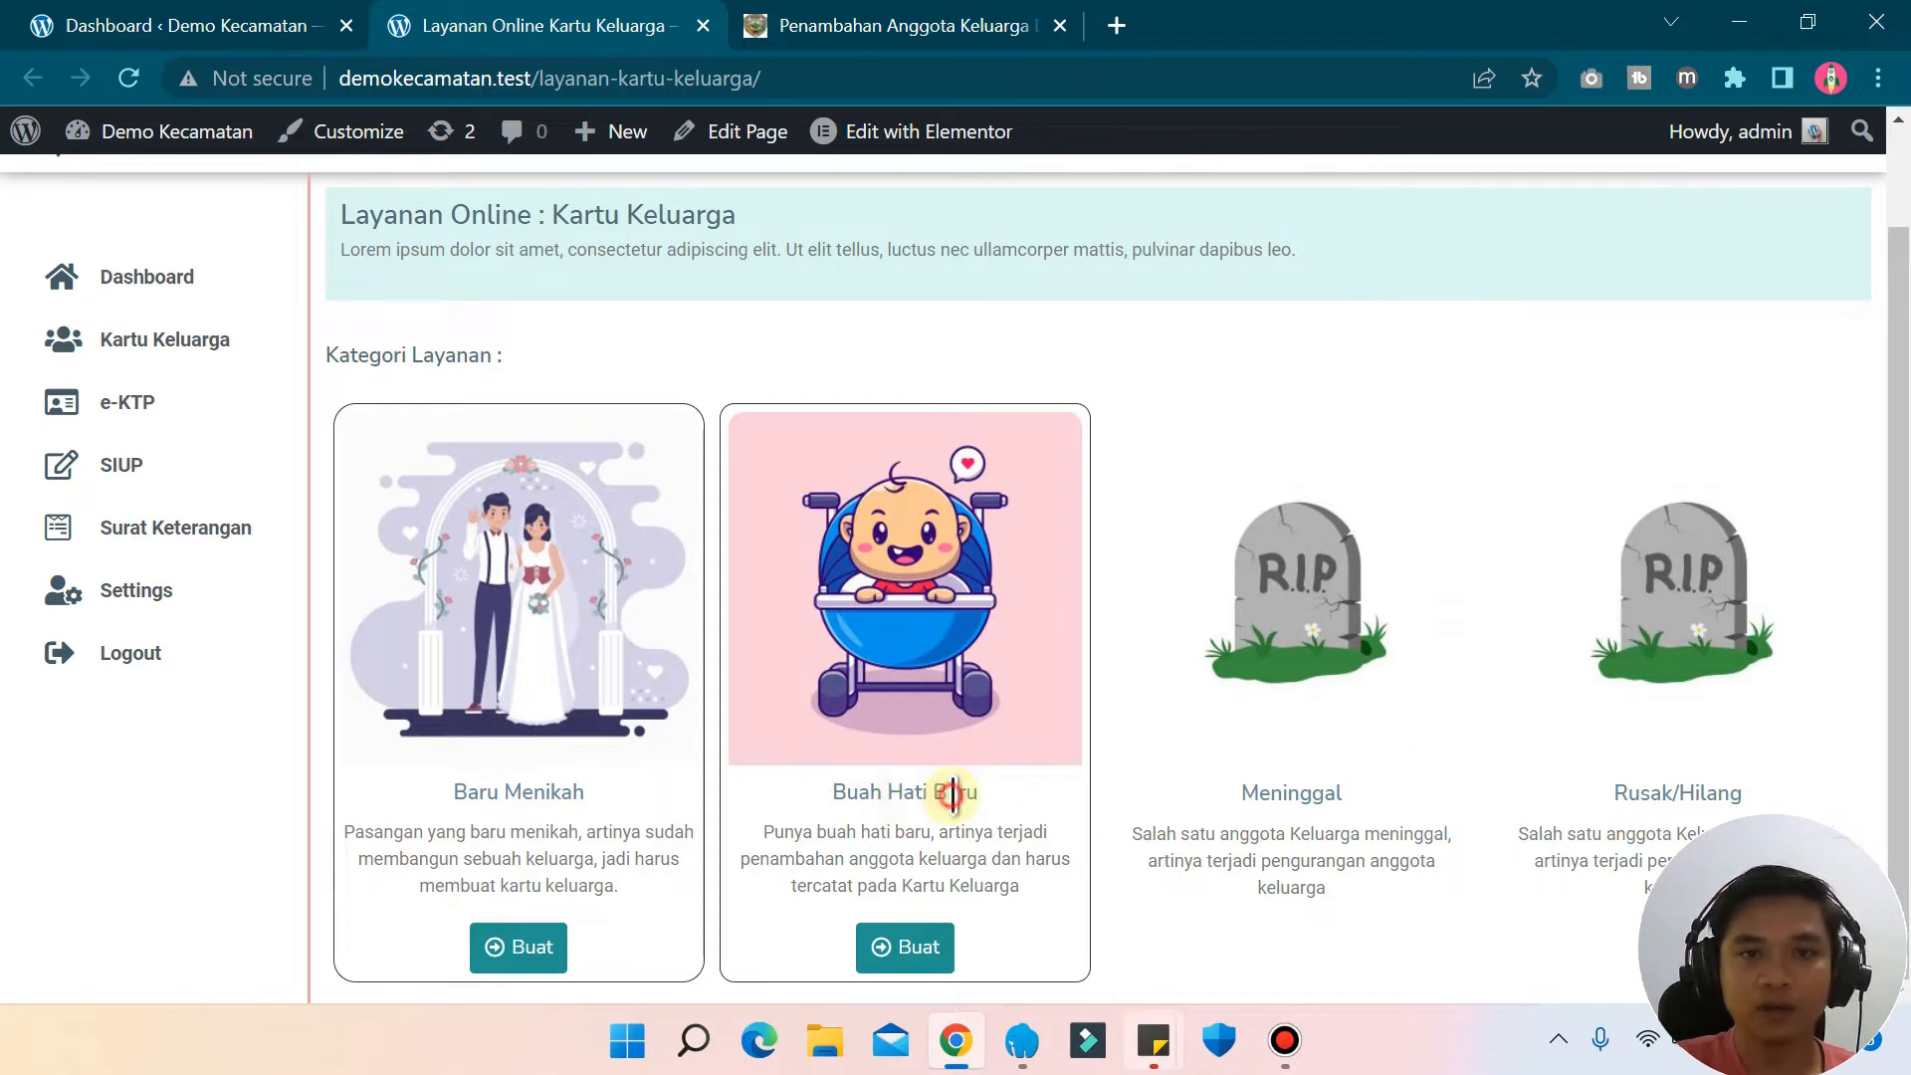
# - Read the document requirements for adding a family member because of birth in the Disdukcapil article
pyautogui.click(847, 22)
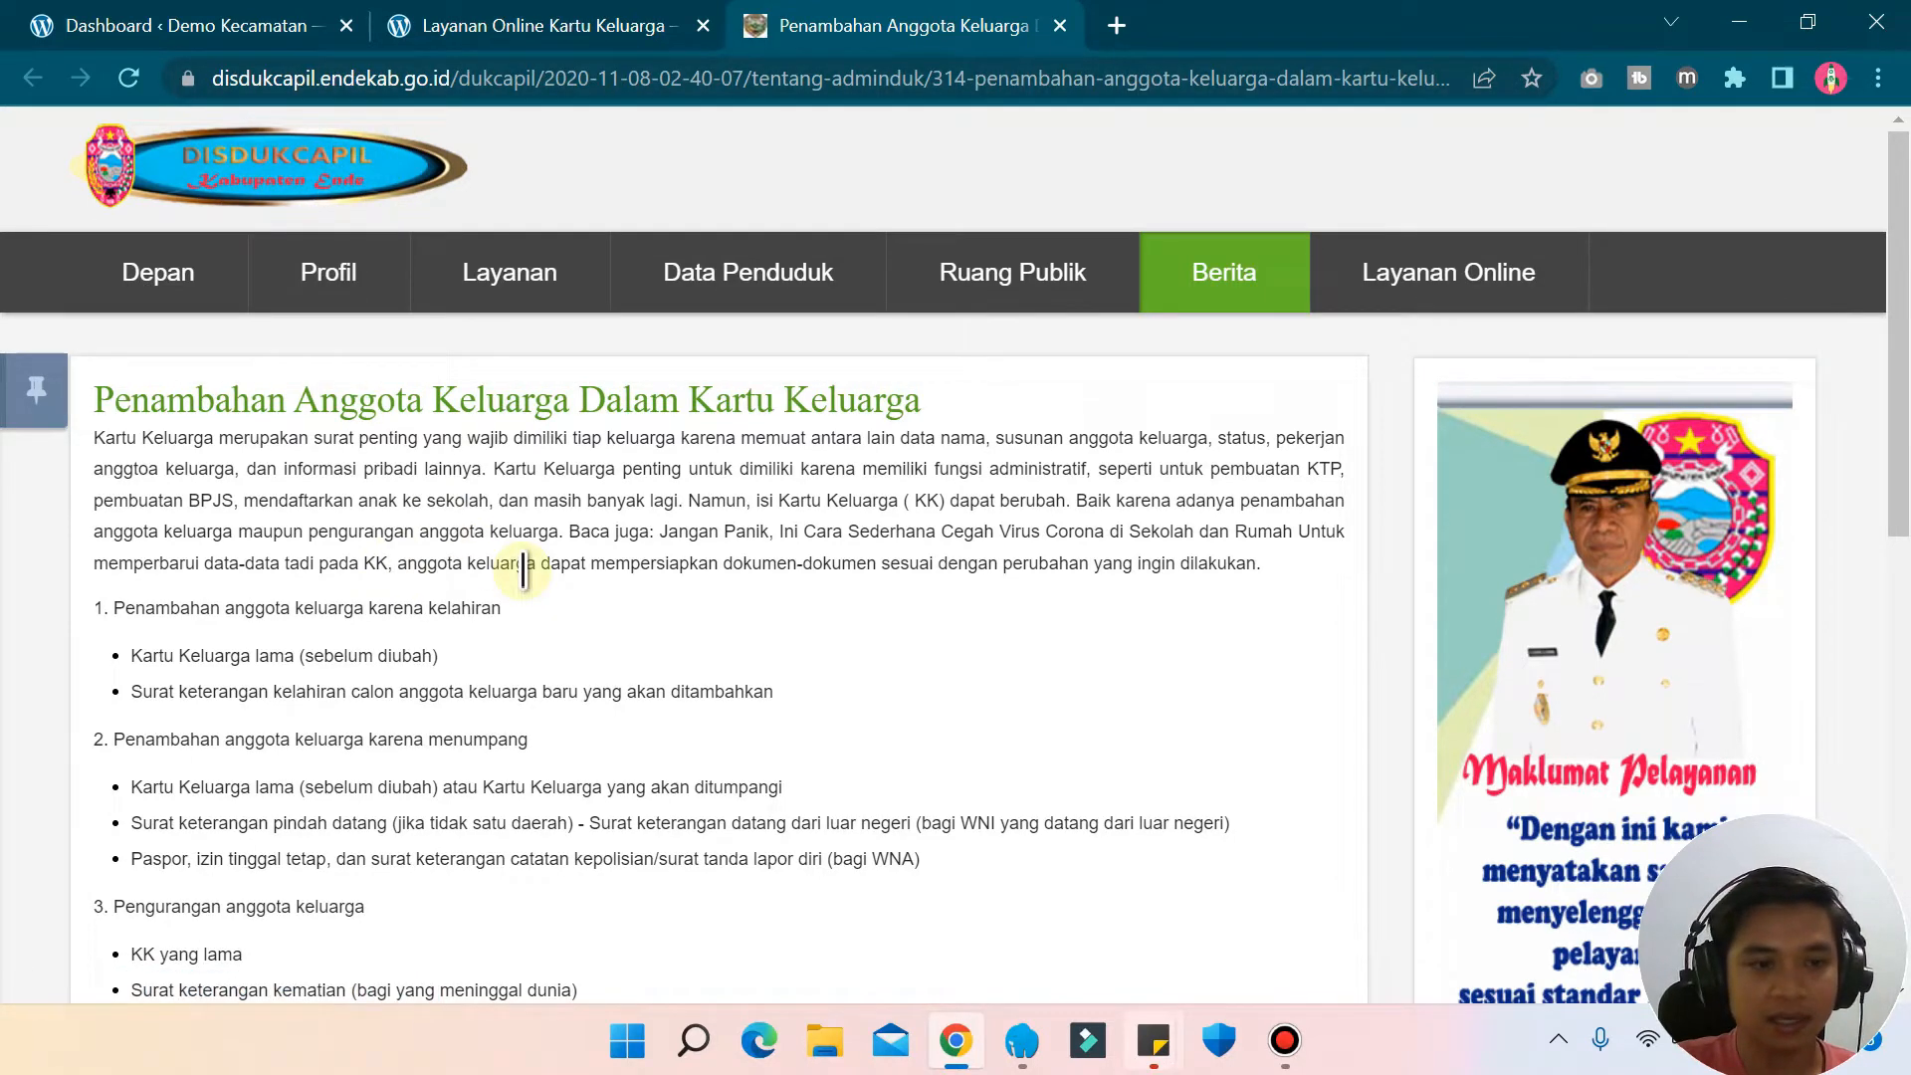
pyautogui.scroll(-3, 528, 572)
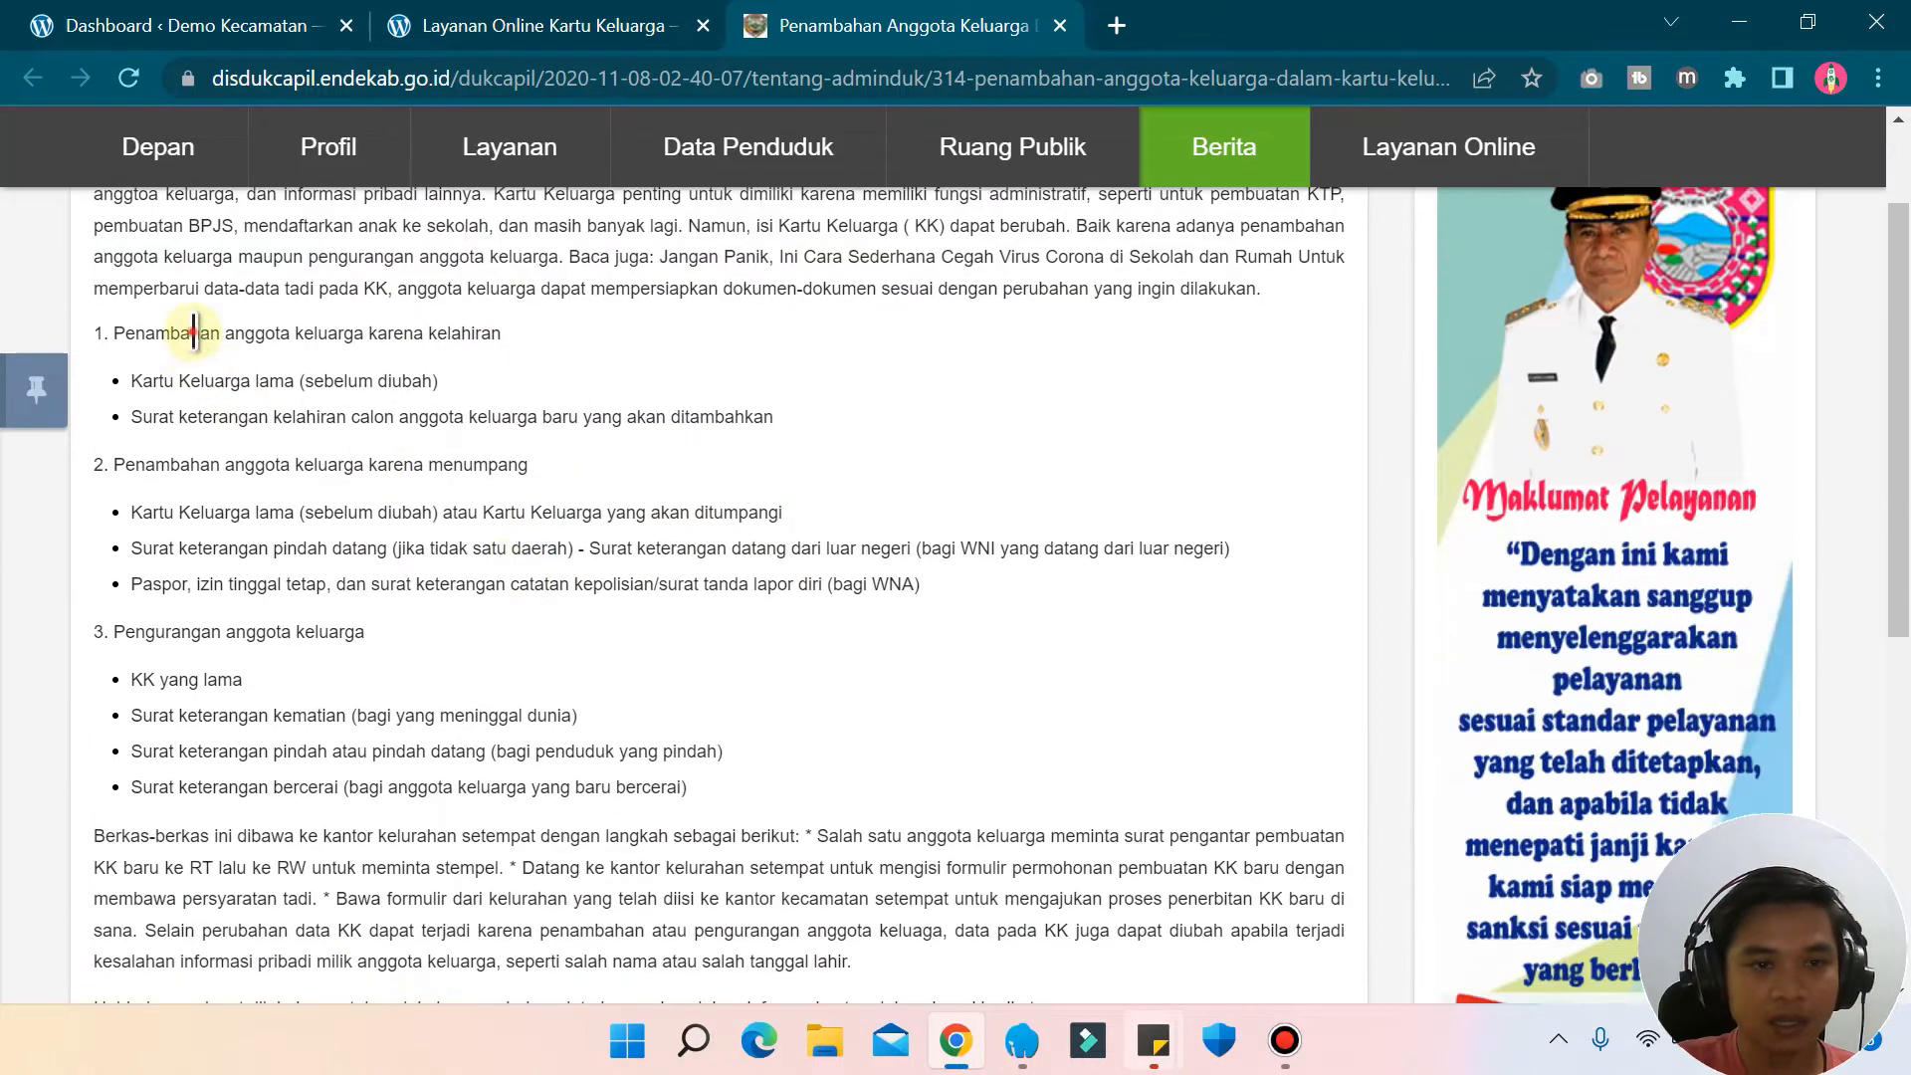
pyautogui.moveTo(194, 333); pyautogui.dragTo(506, 330)
pyautogui.click(456, 325)
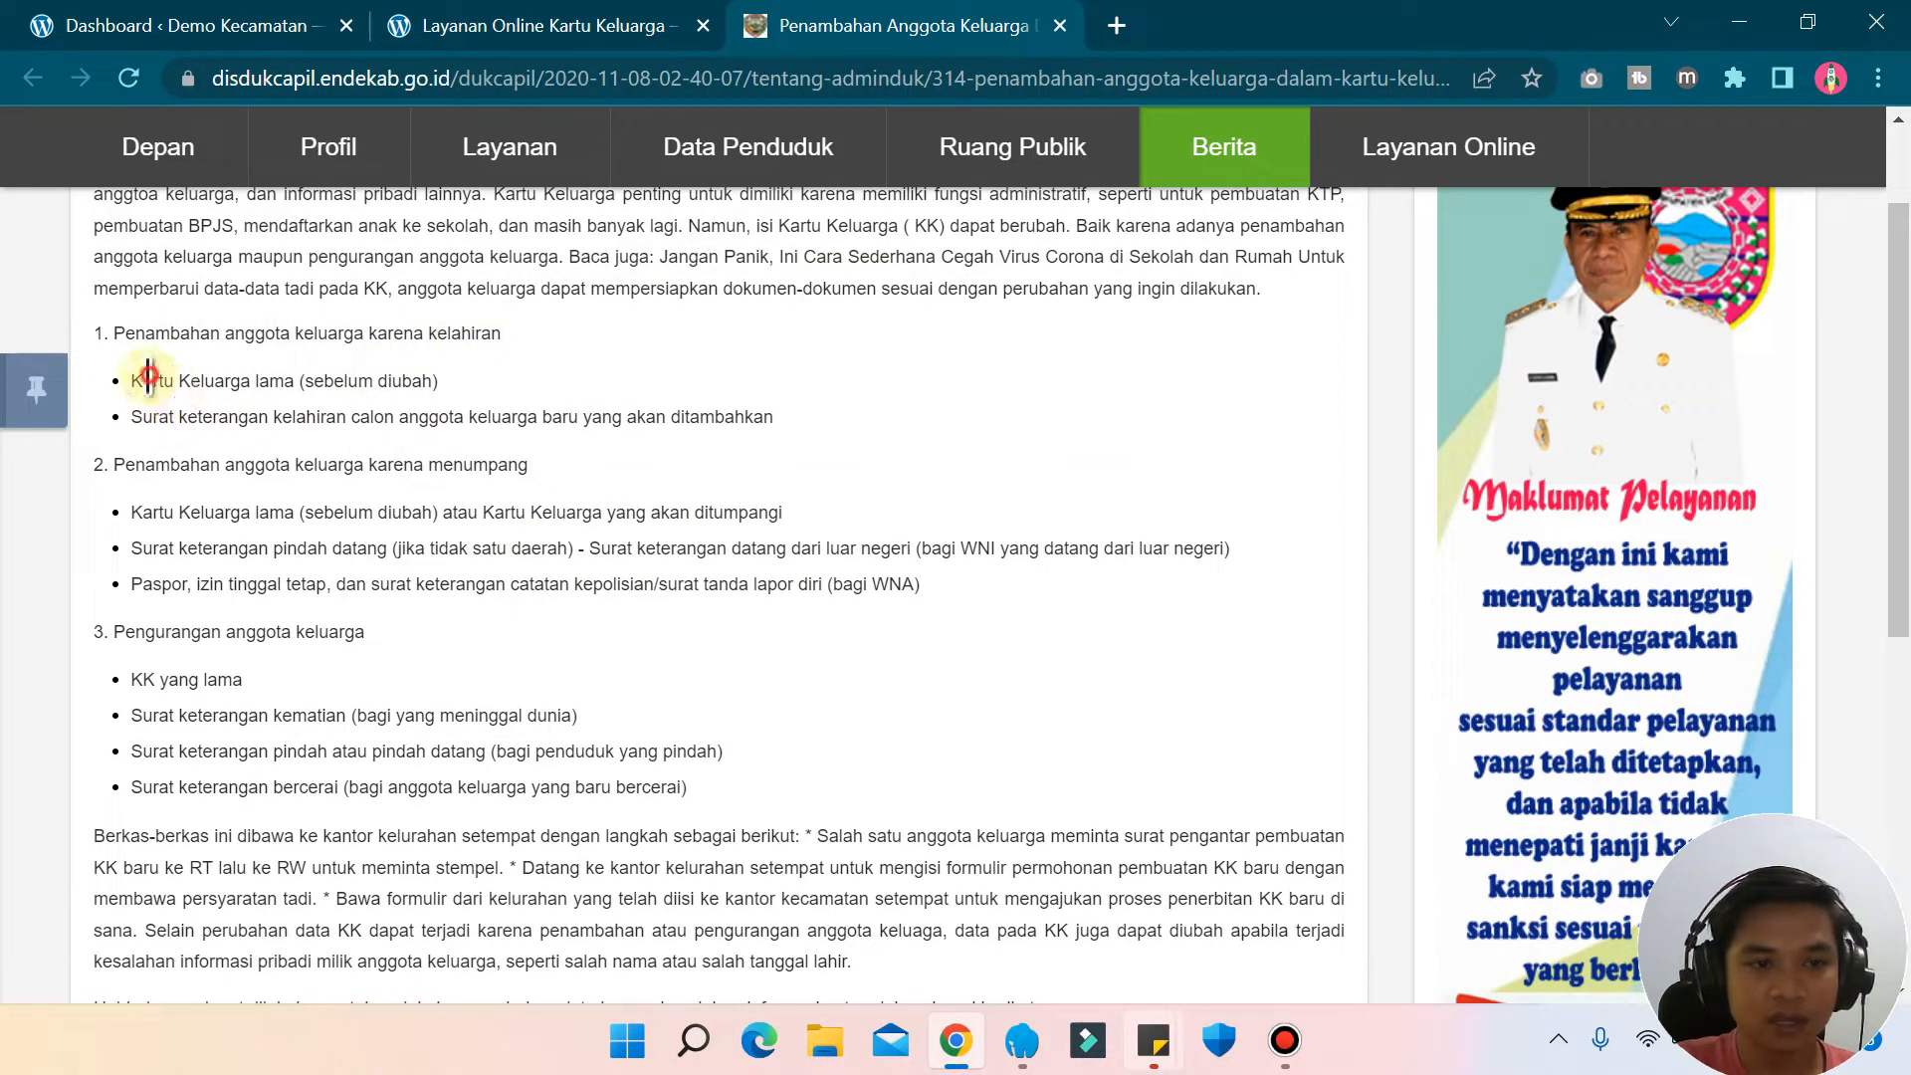
pyautogui.moveTo(148, 378); pyautogui.dragTo(371, 386)
pyautogui.click(367, 378)
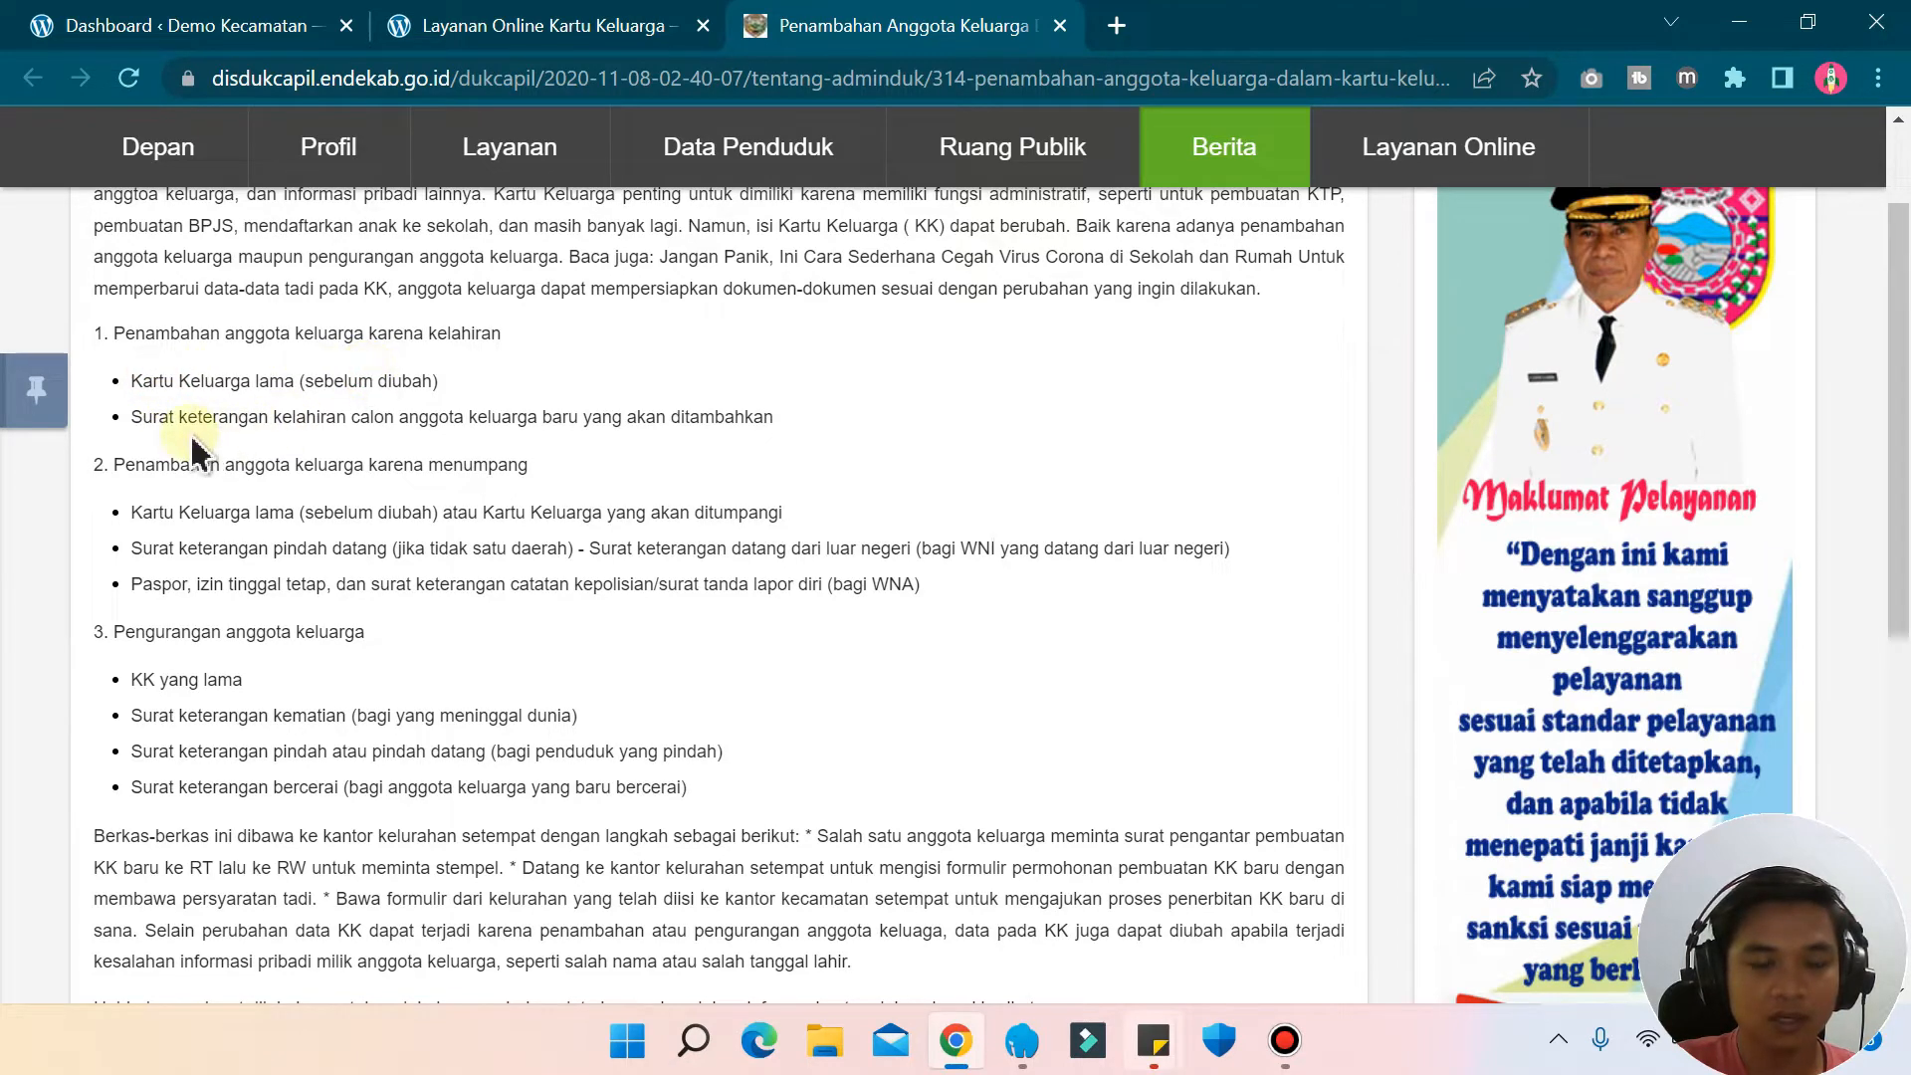
pyautogui.moveTo(171, 420); pyautogui.dragTo(570, 418)
pyautogui.click(570, 418)
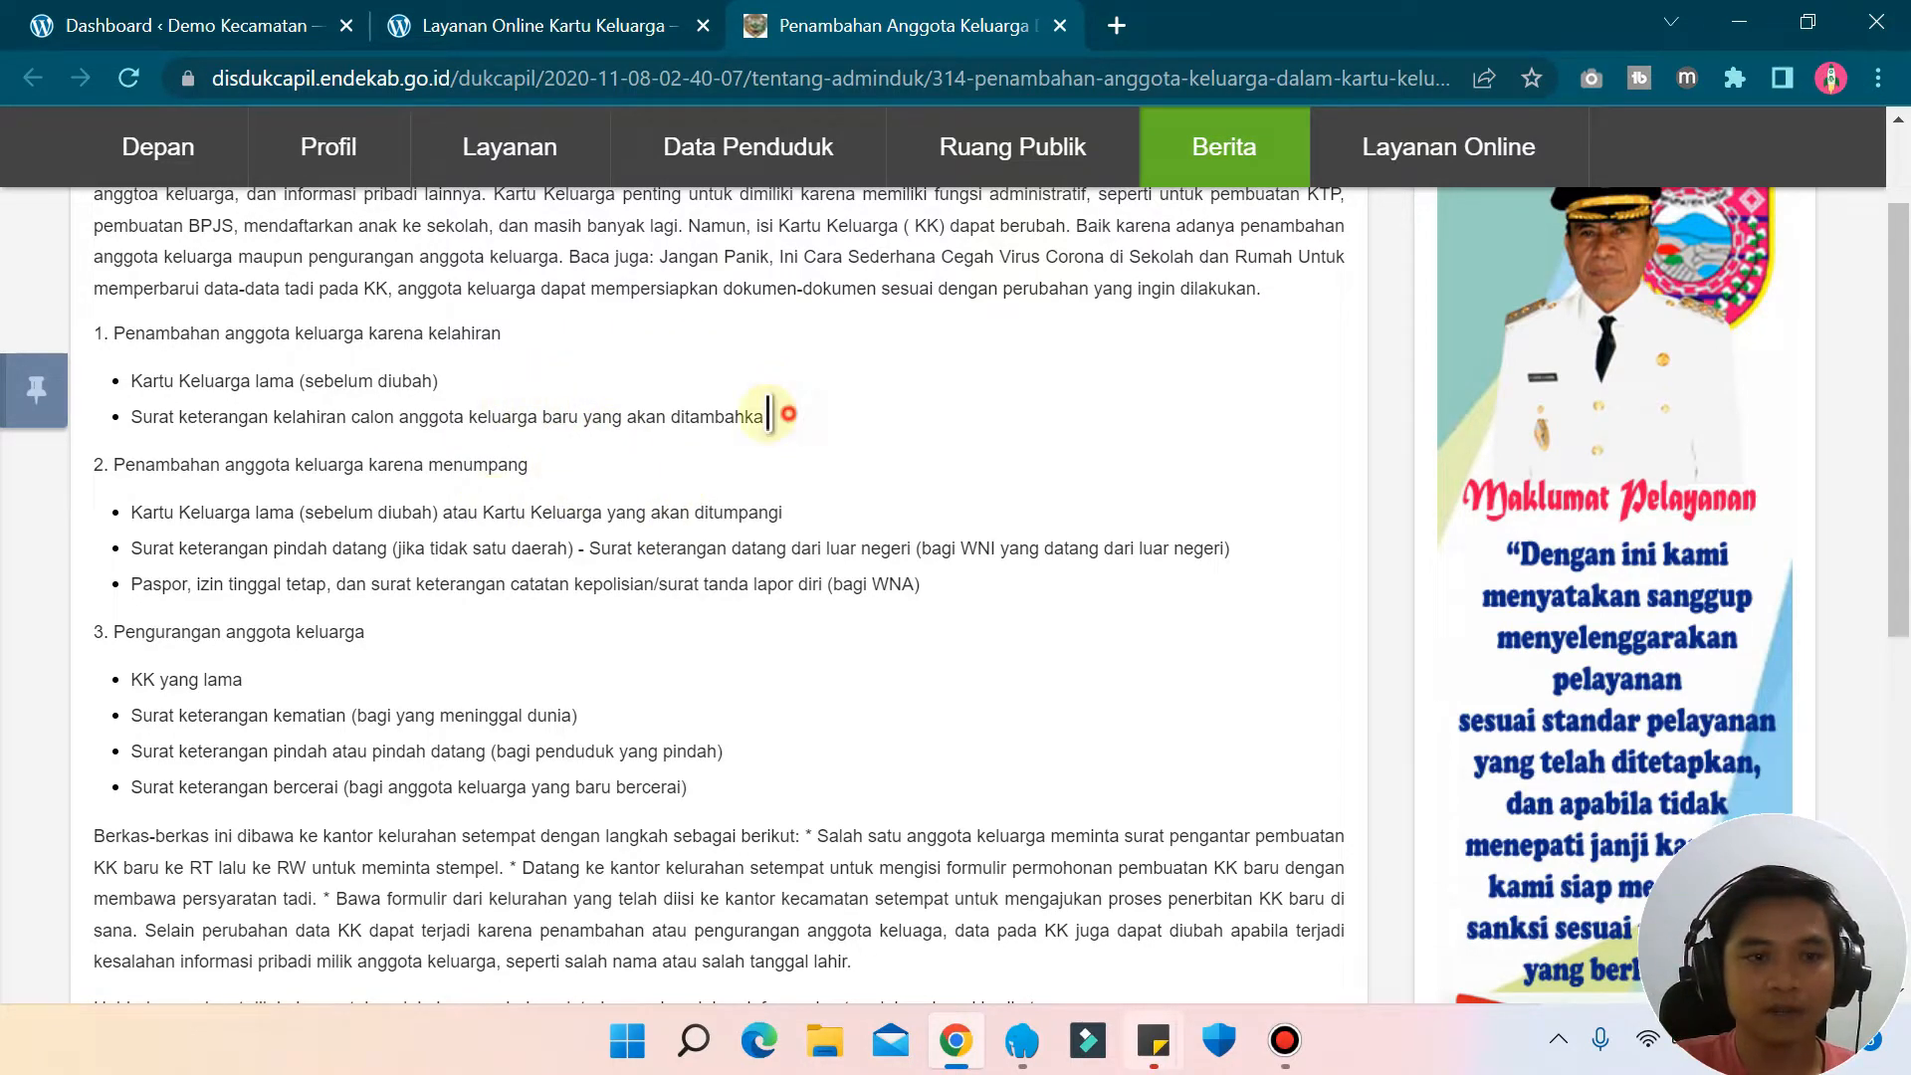
pyautogui.moveTo(781, 416); pyautogui.dragTo(334, 378)
pyautogui.click(333, 378)
# - Open the Baru Menikah form from the Kartu Keluarga services page and review its fields down to Simpan
pyautogui.click(557, 25)
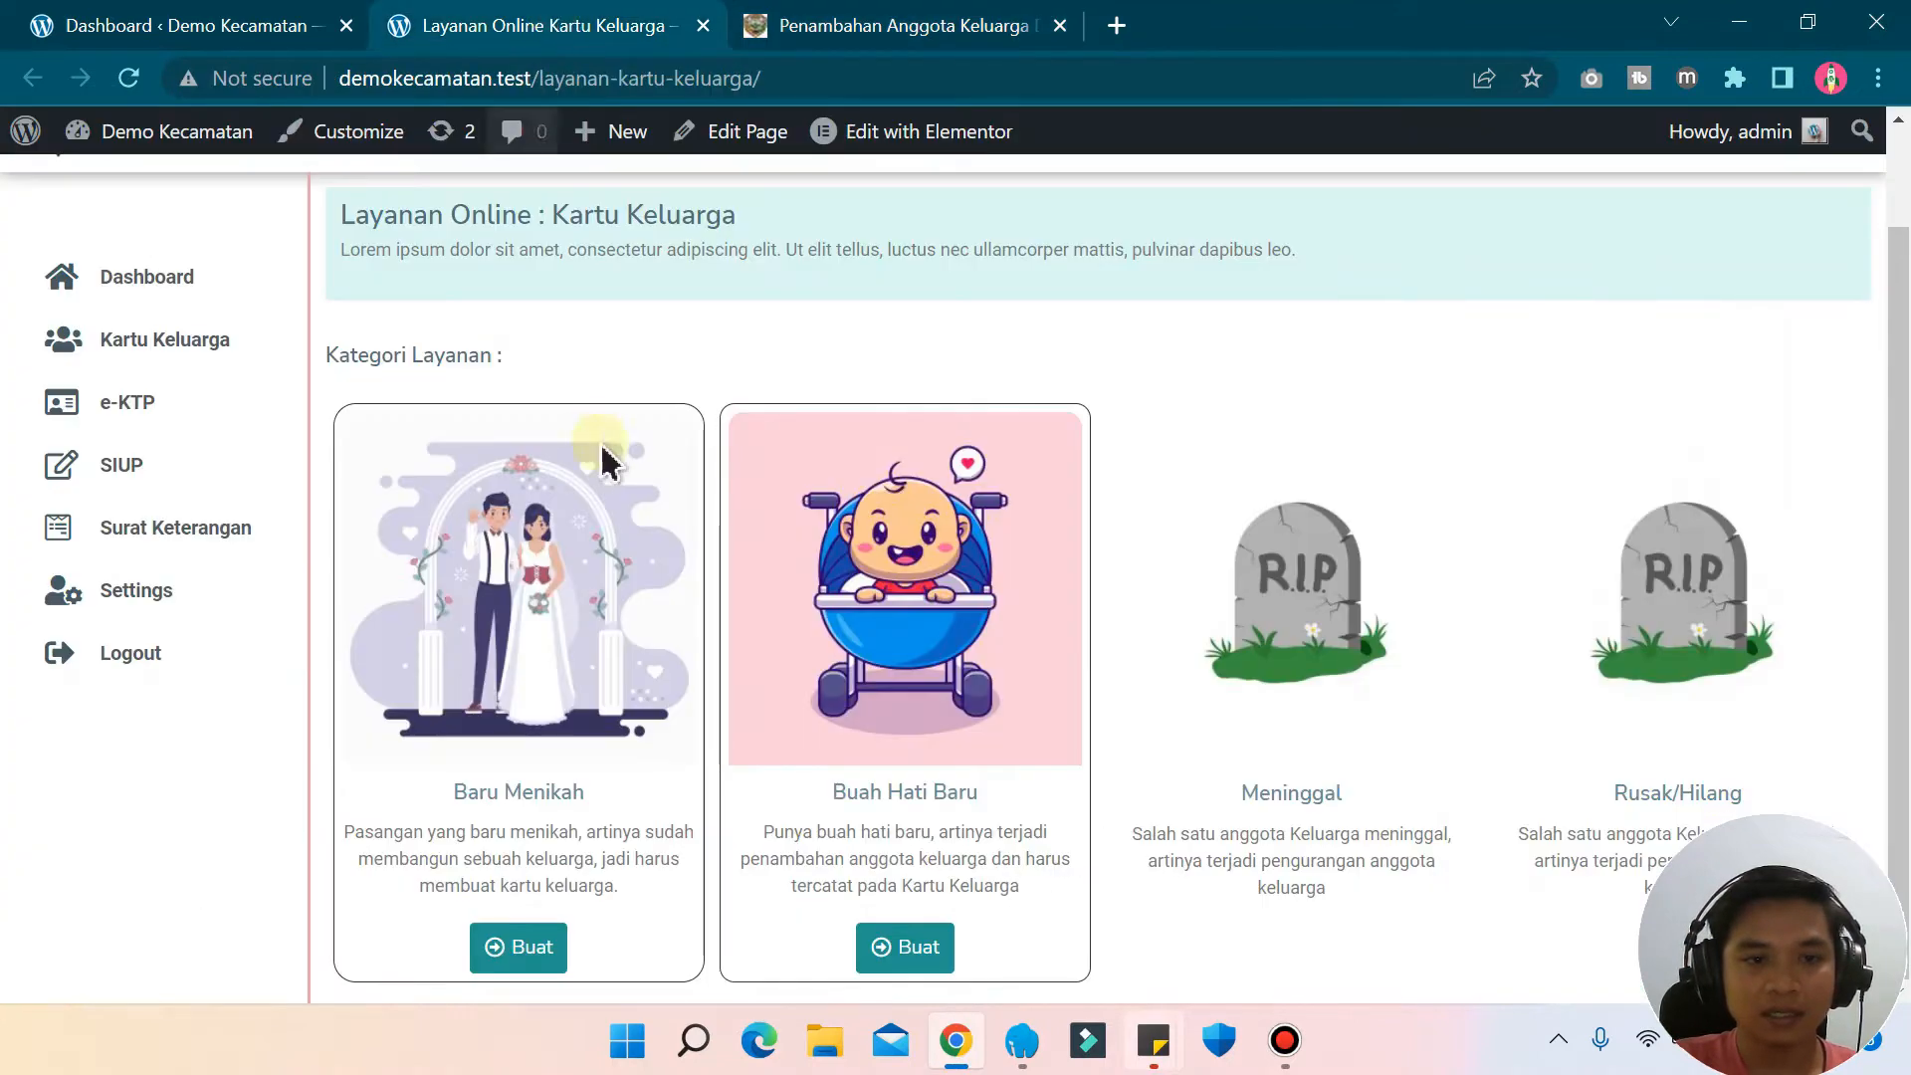
pyautogui.moveTo(610, 132)
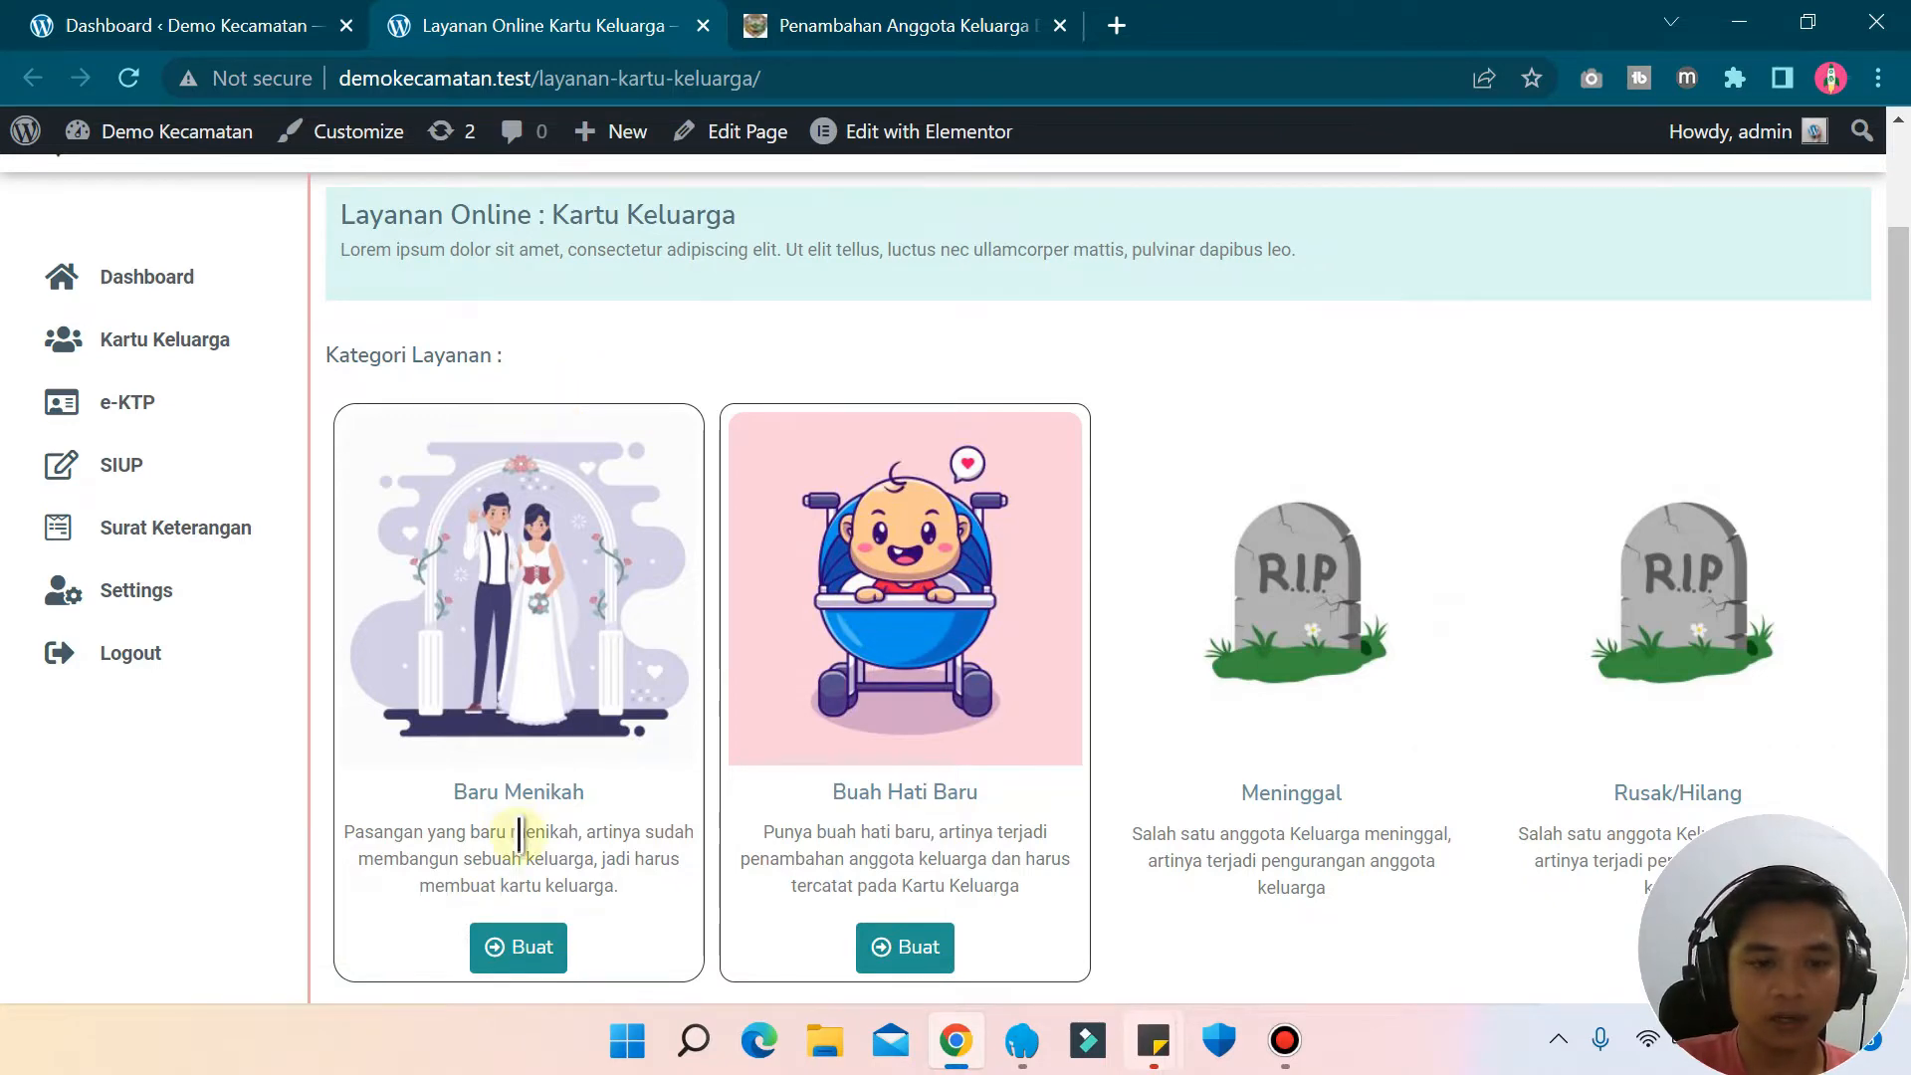
pyautogui.click(499, 957)
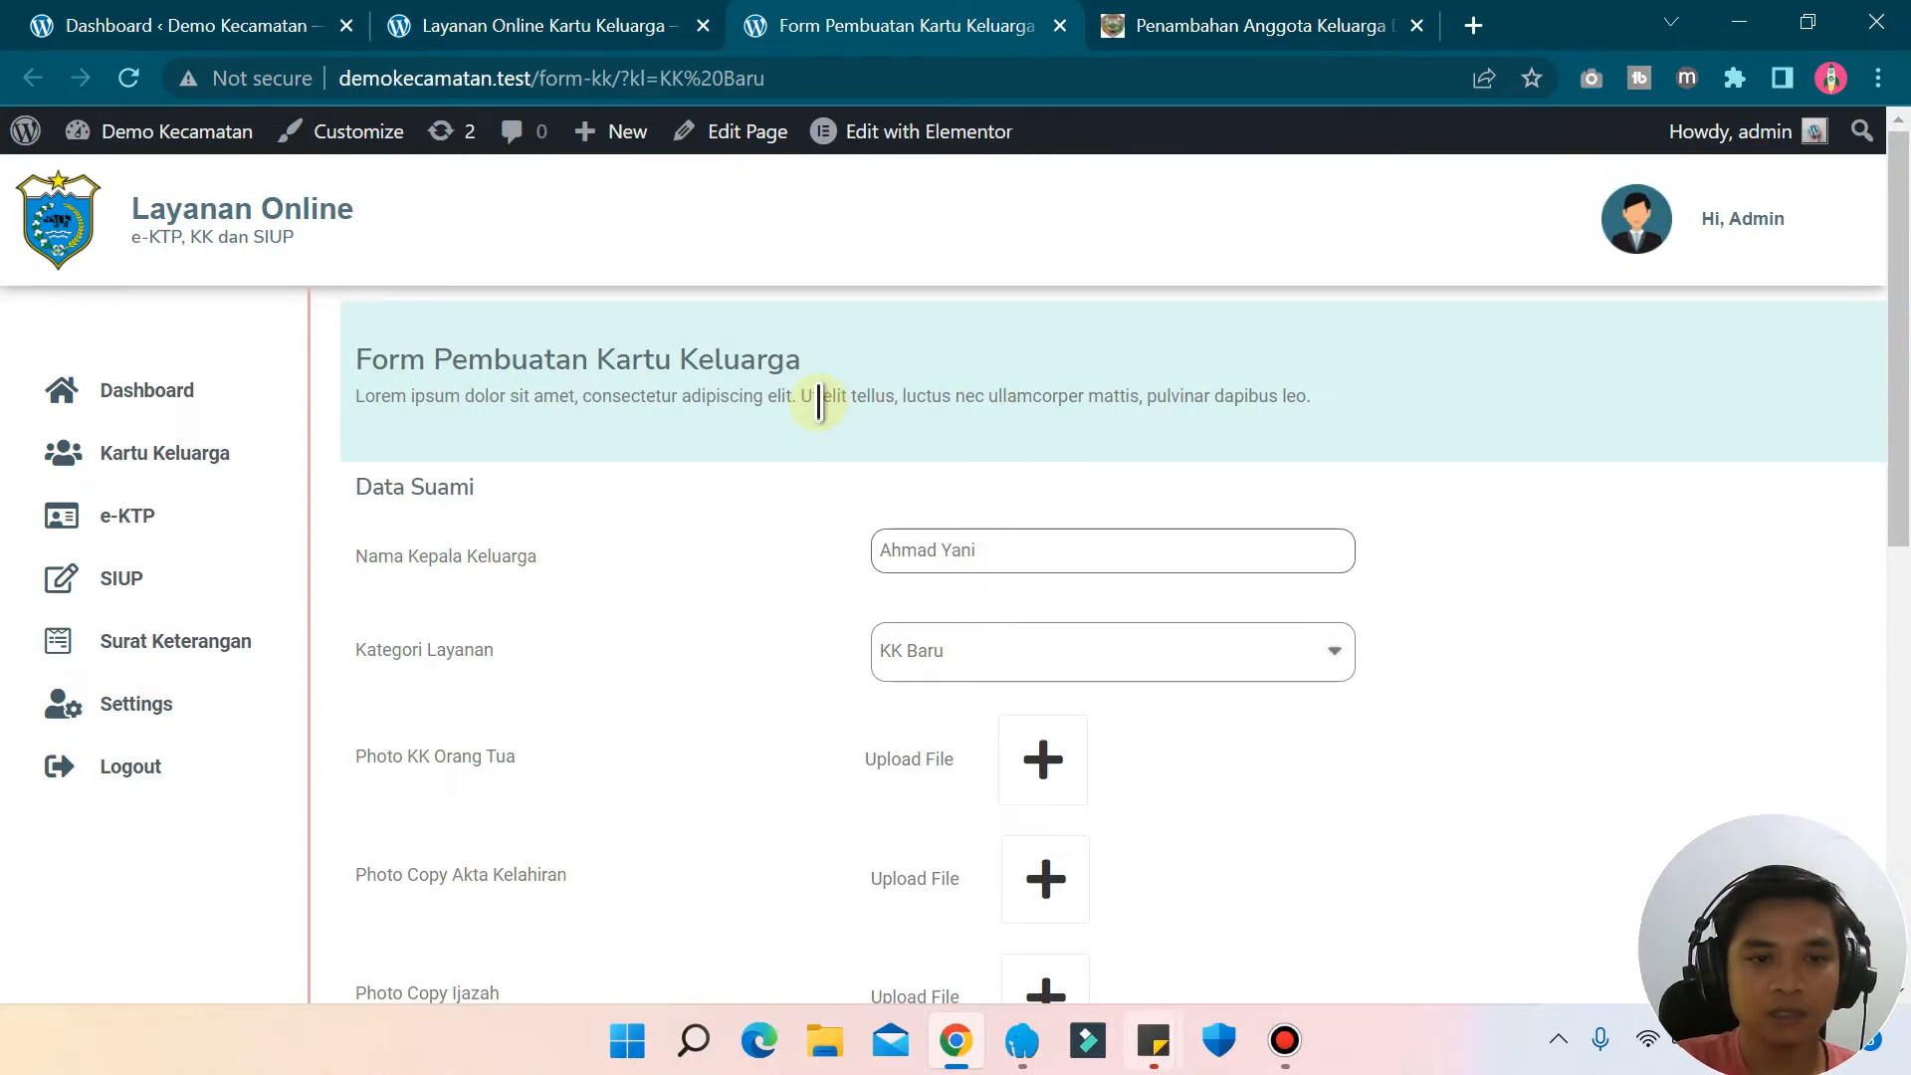
pyautogui.scroll(-1, 693, 551)
pyautogui.scroll(-9, 691, 550)
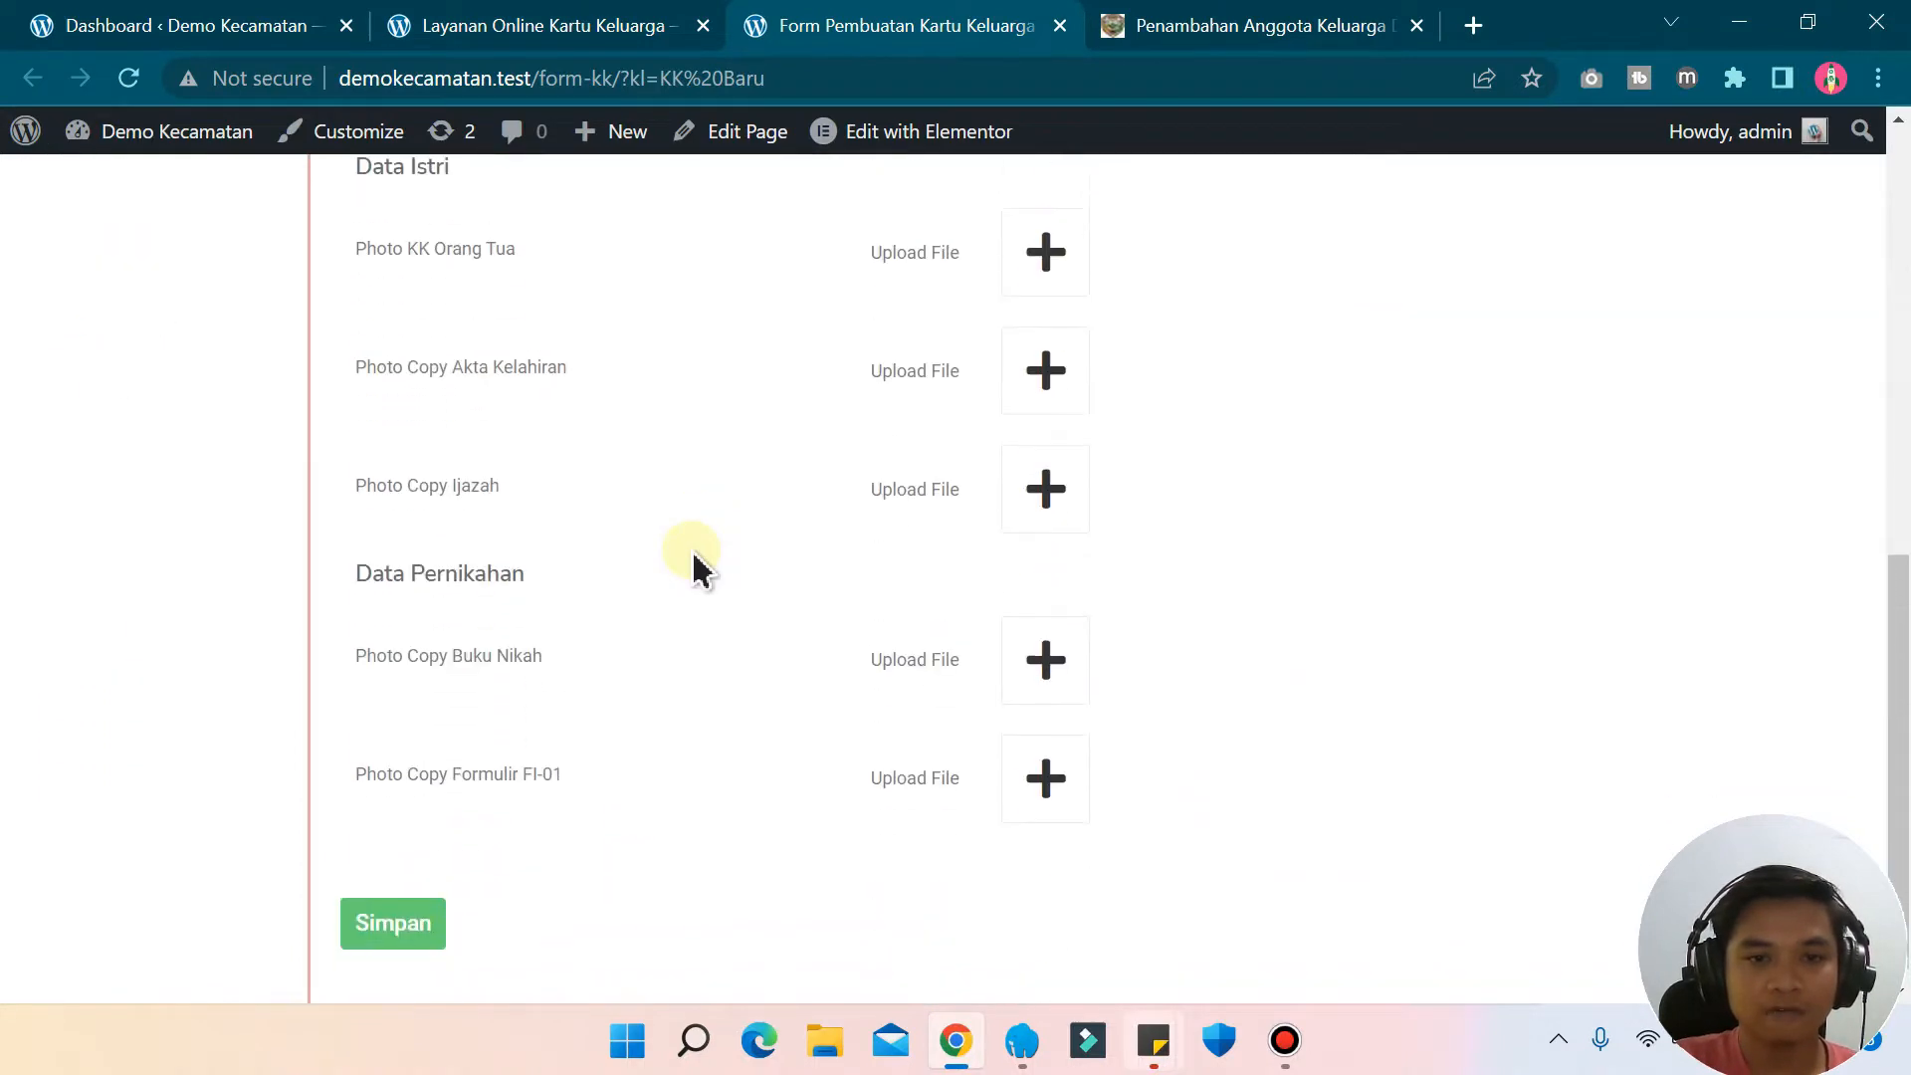
pyautogui.scroll(10, 691, 552)
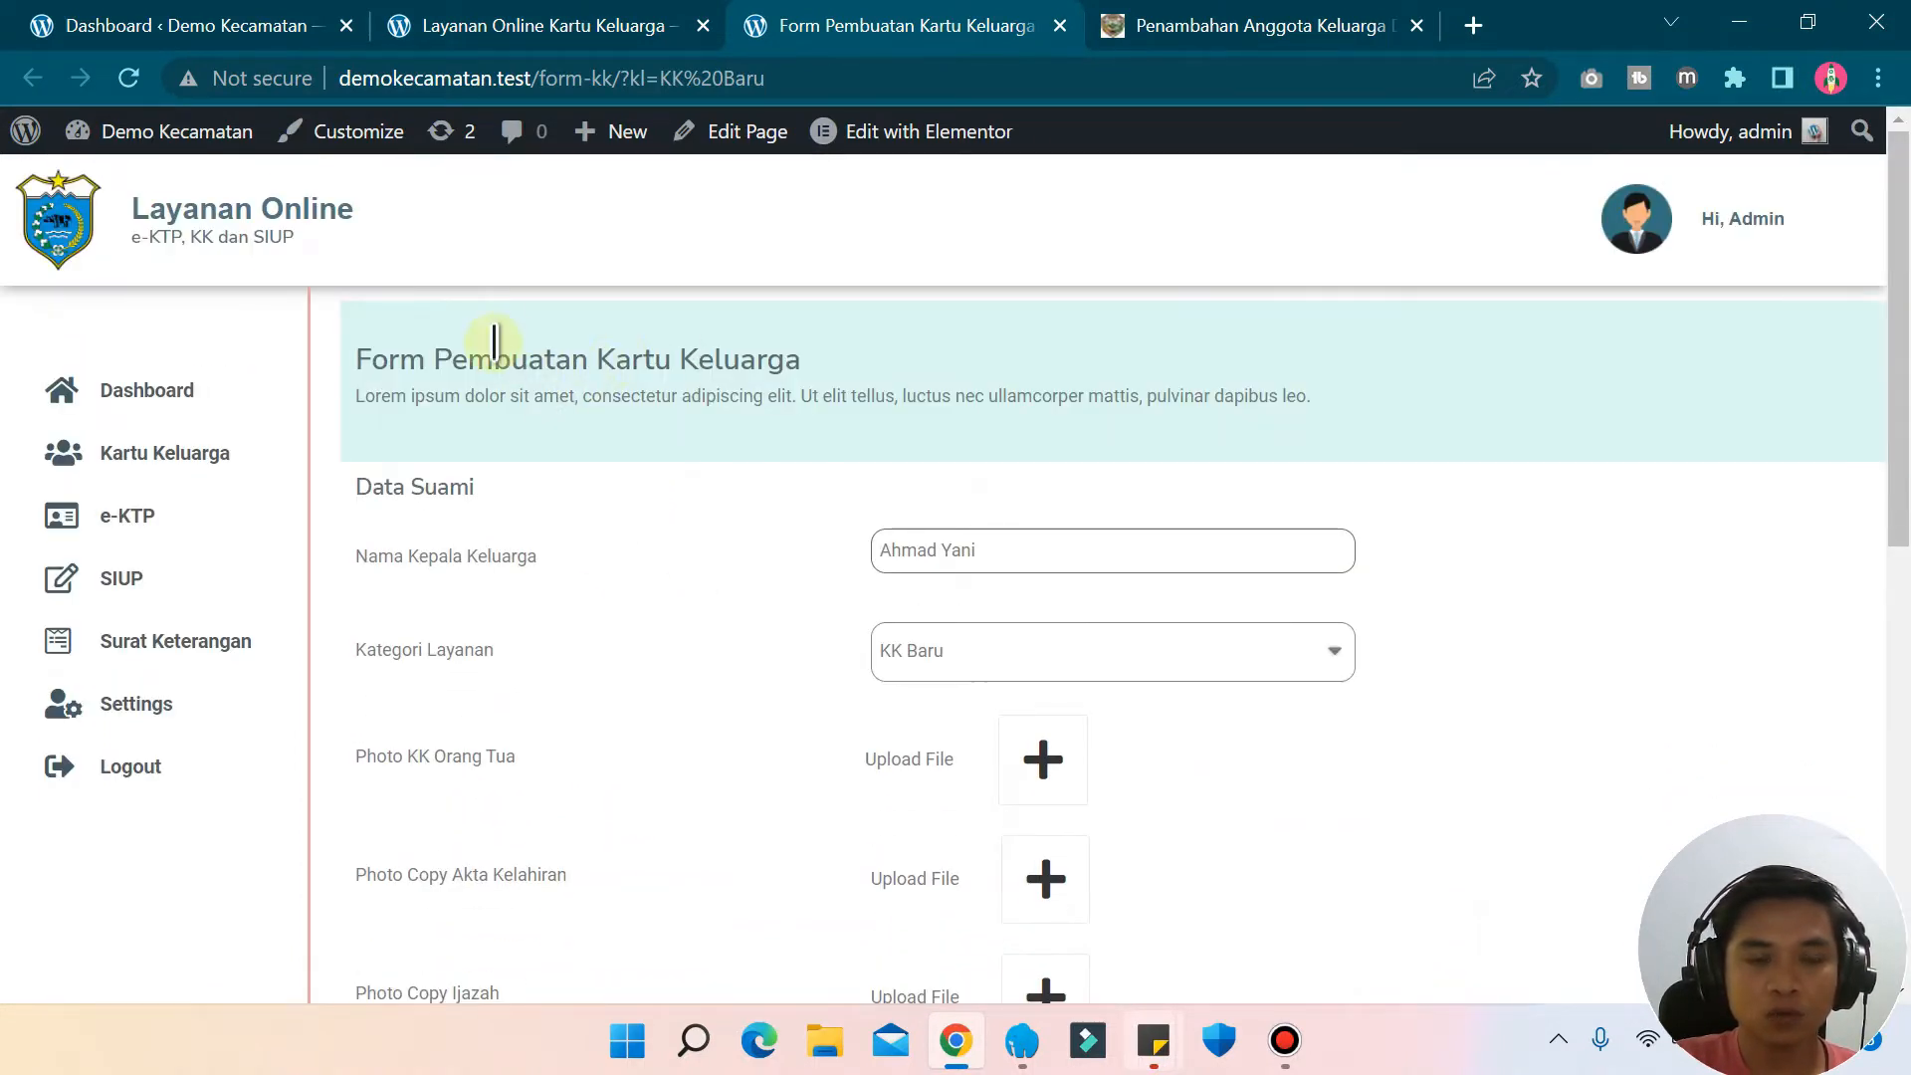
# - Return to the Kartu Keluarga services page and open the Buah Hati Baru form with the Penambahan category
pyautogui.click(547, 30)
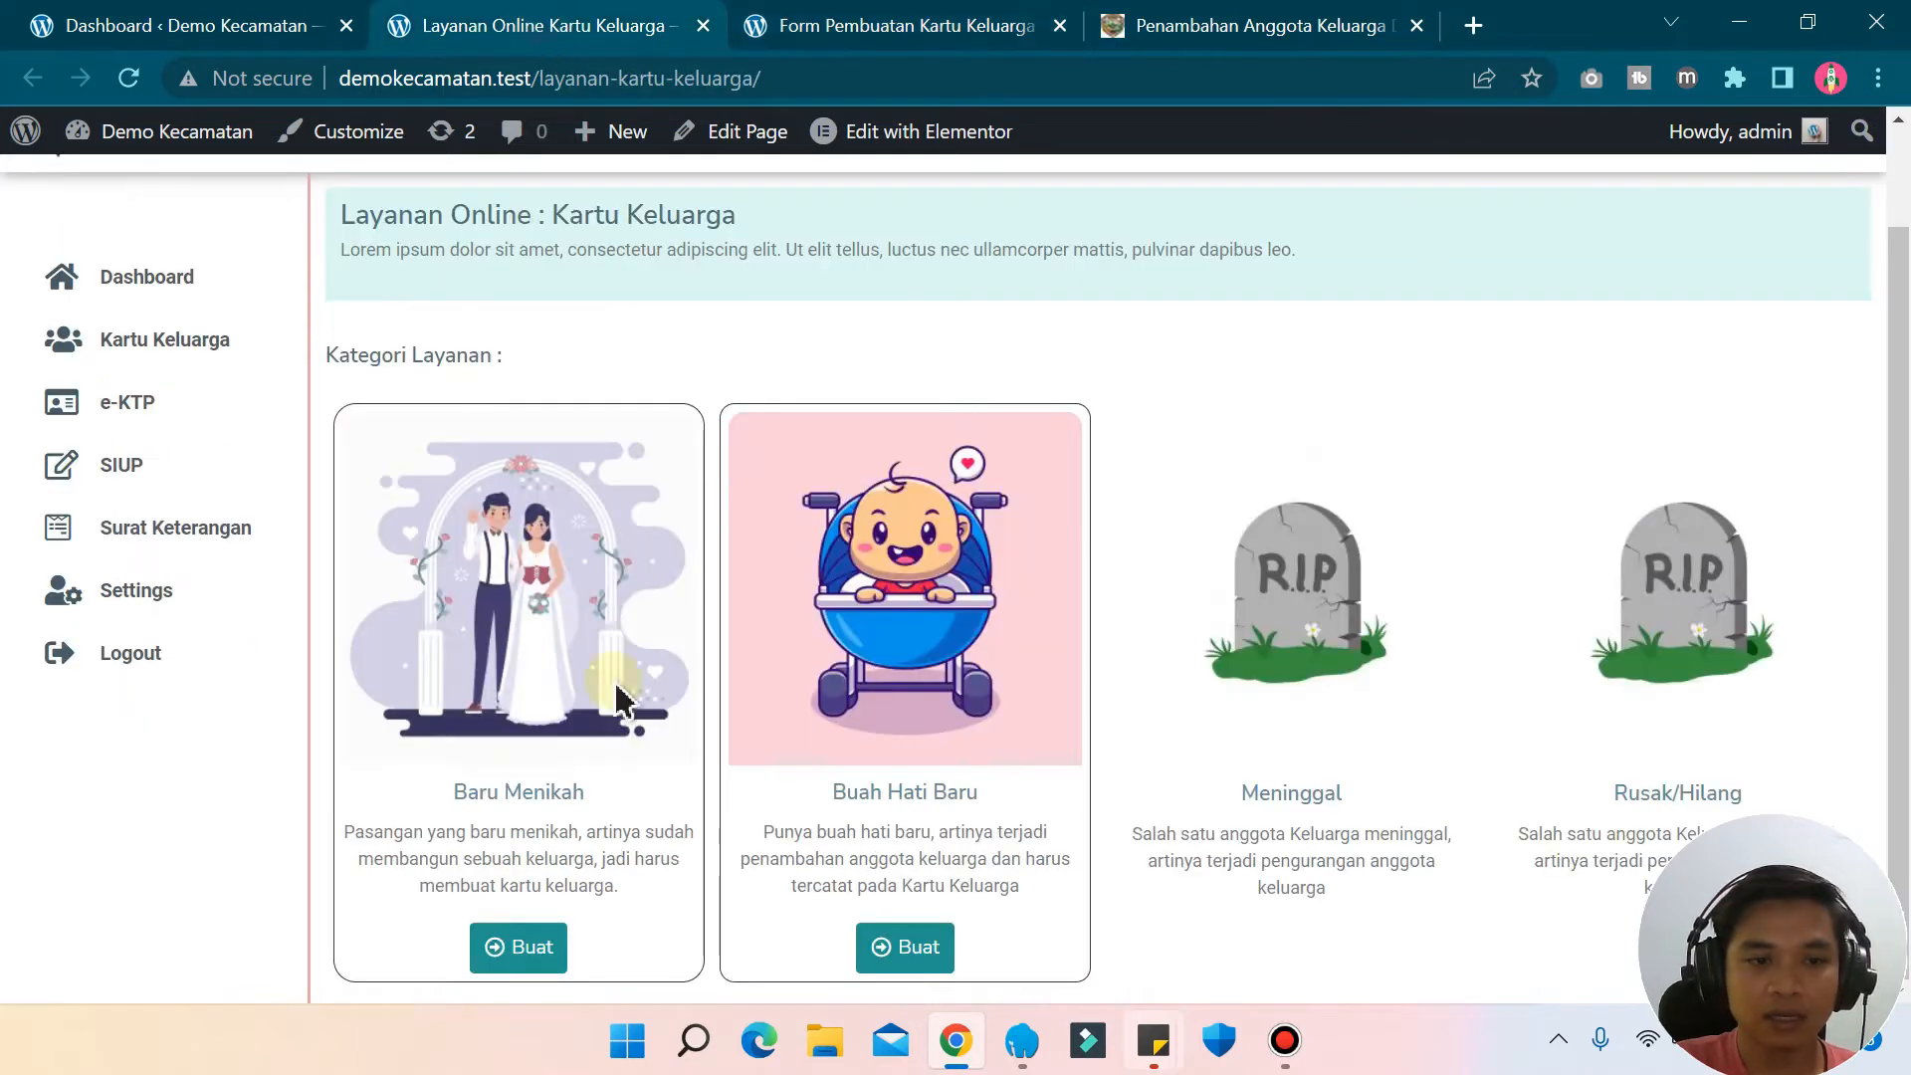
pyautogui.moveTo(490, 796); pyautogui.dragTo(513, 796)
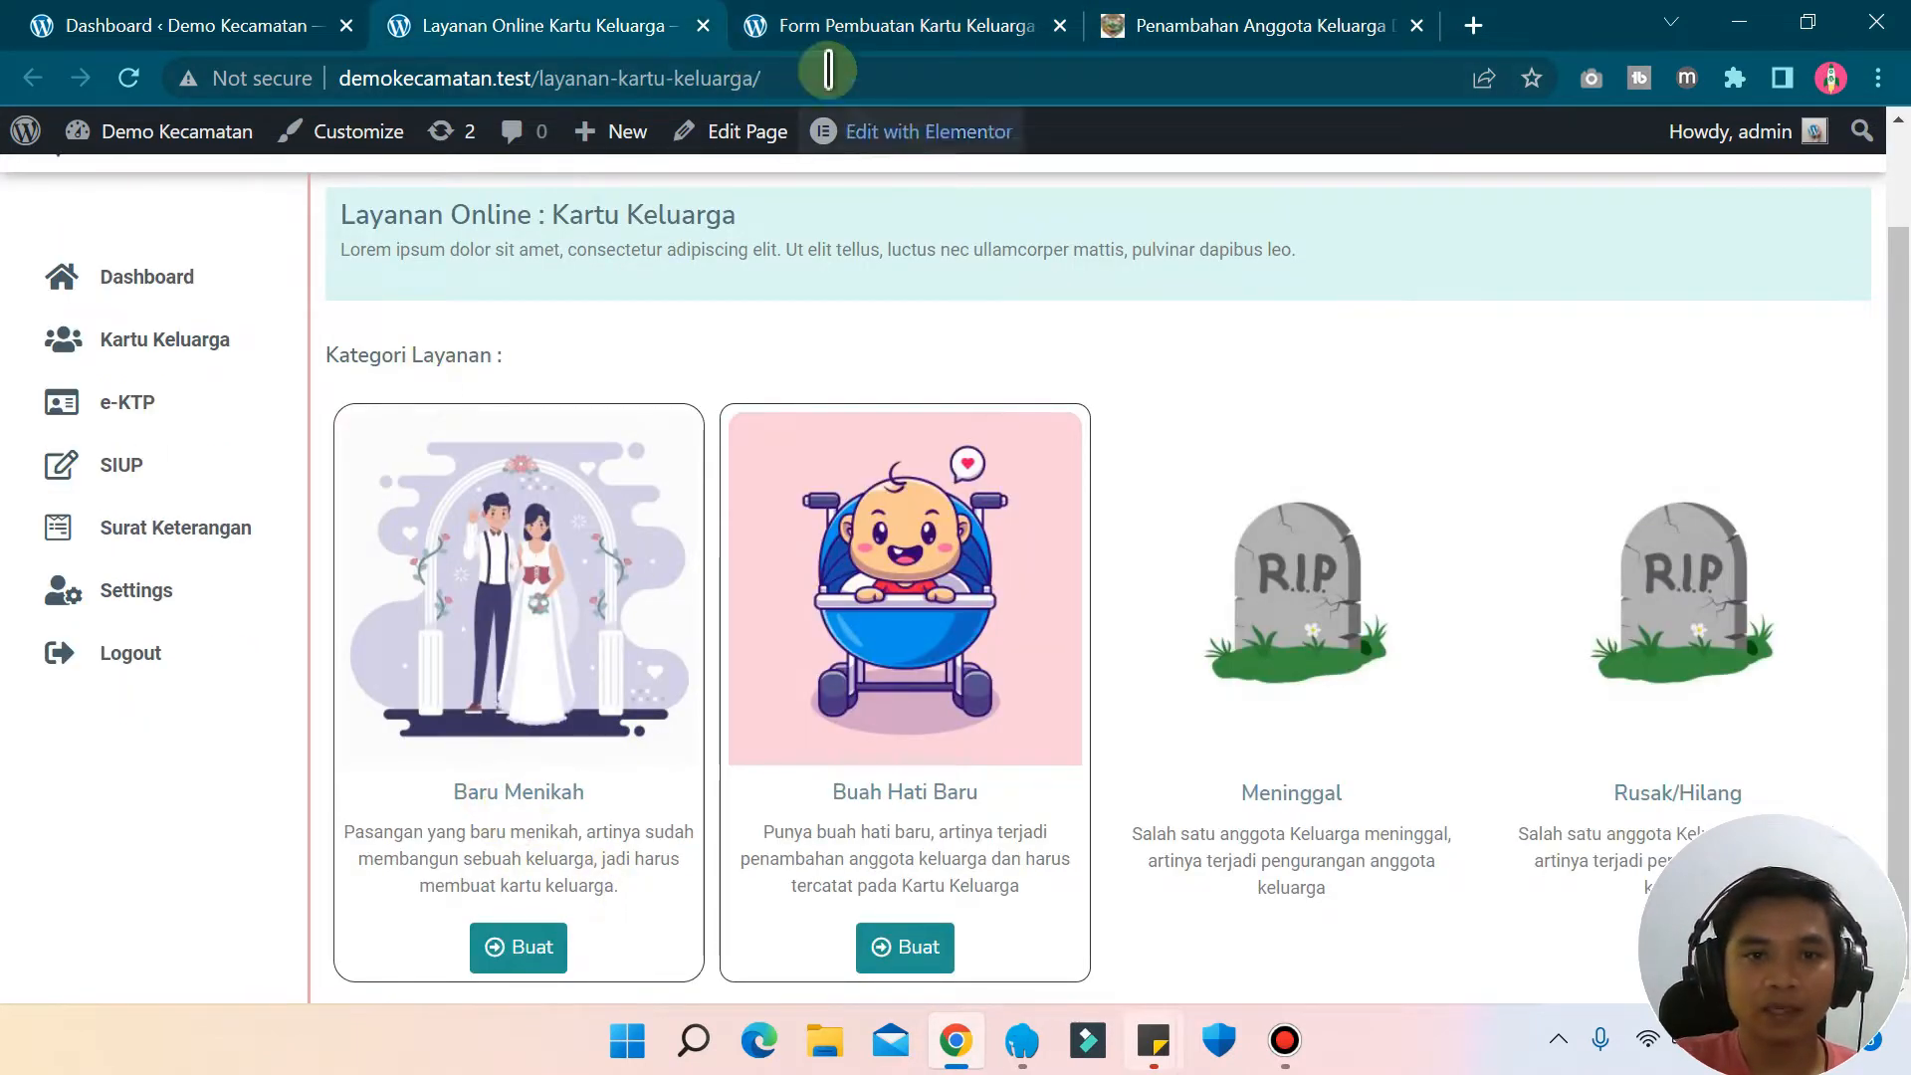
pyautogui.click(811, 30)
pyautogui.click(584, 26)
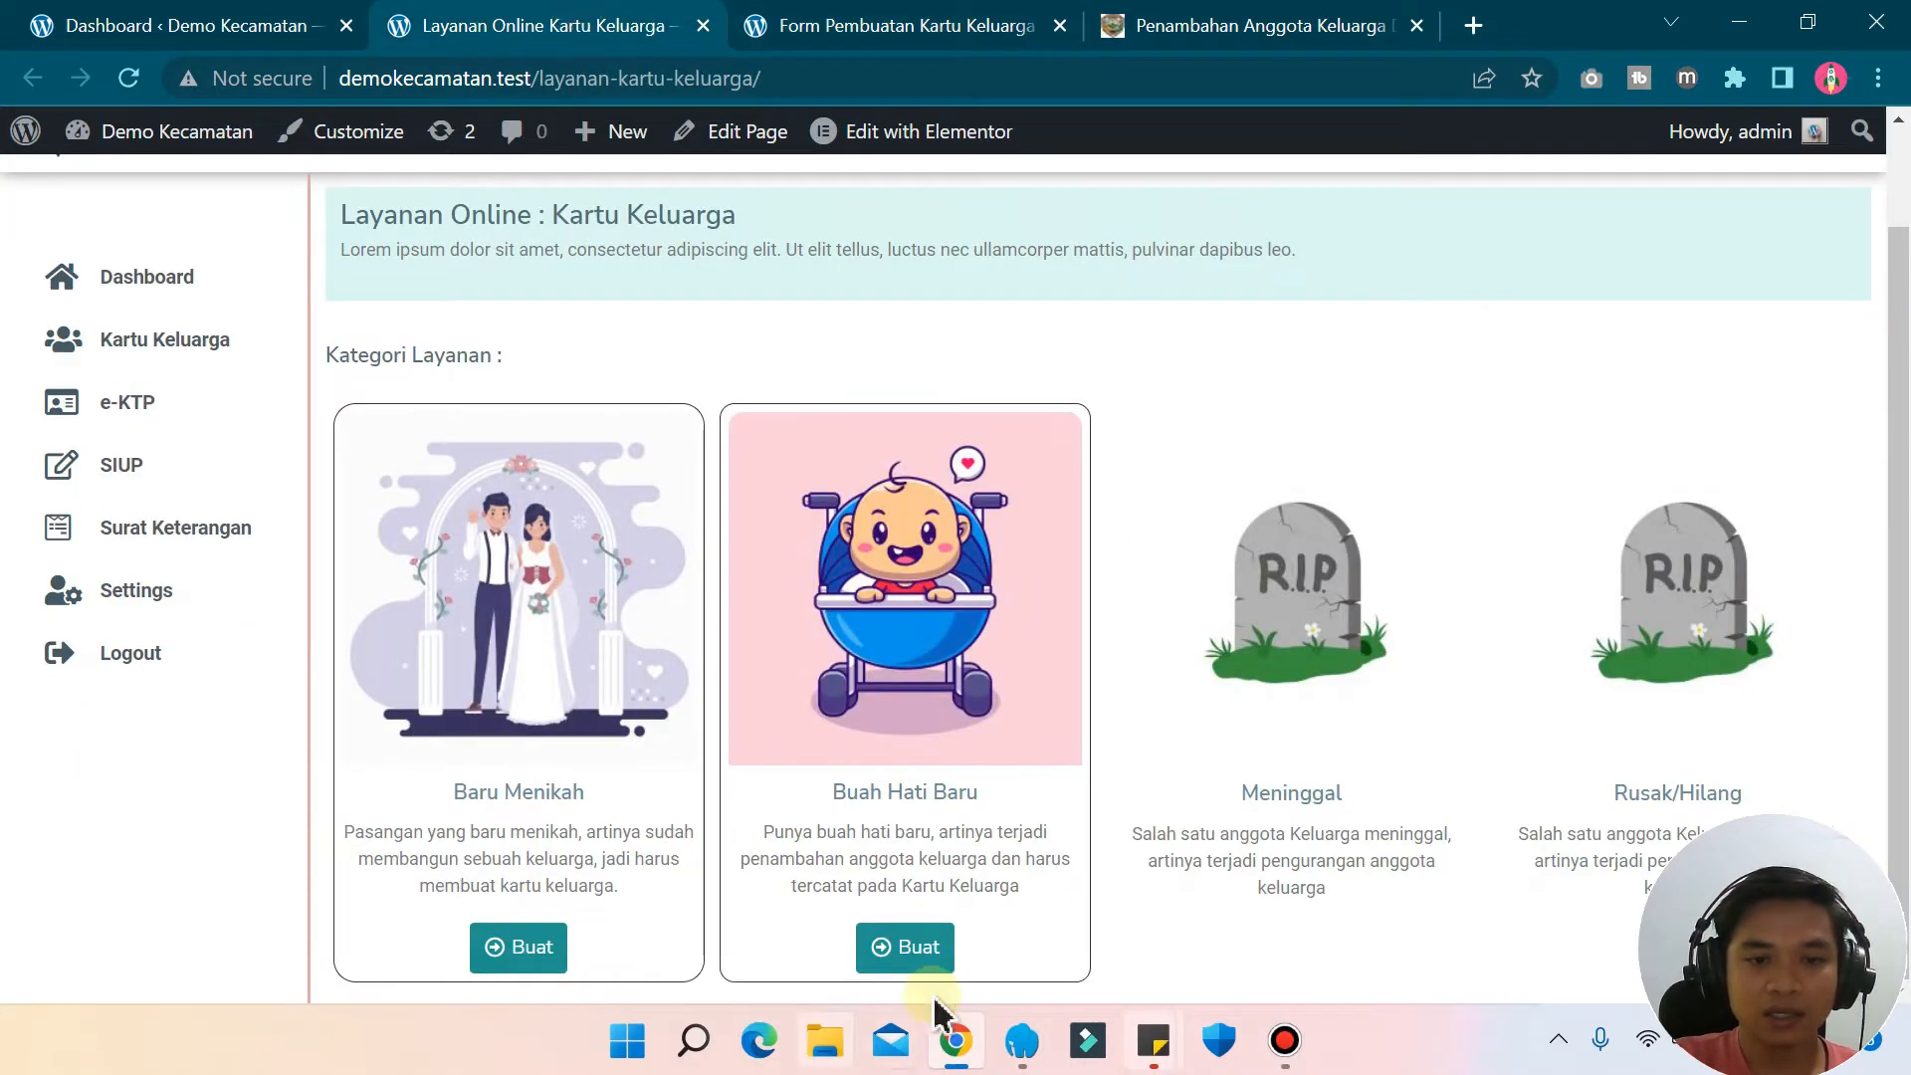
pyautogui.click(898, 945)
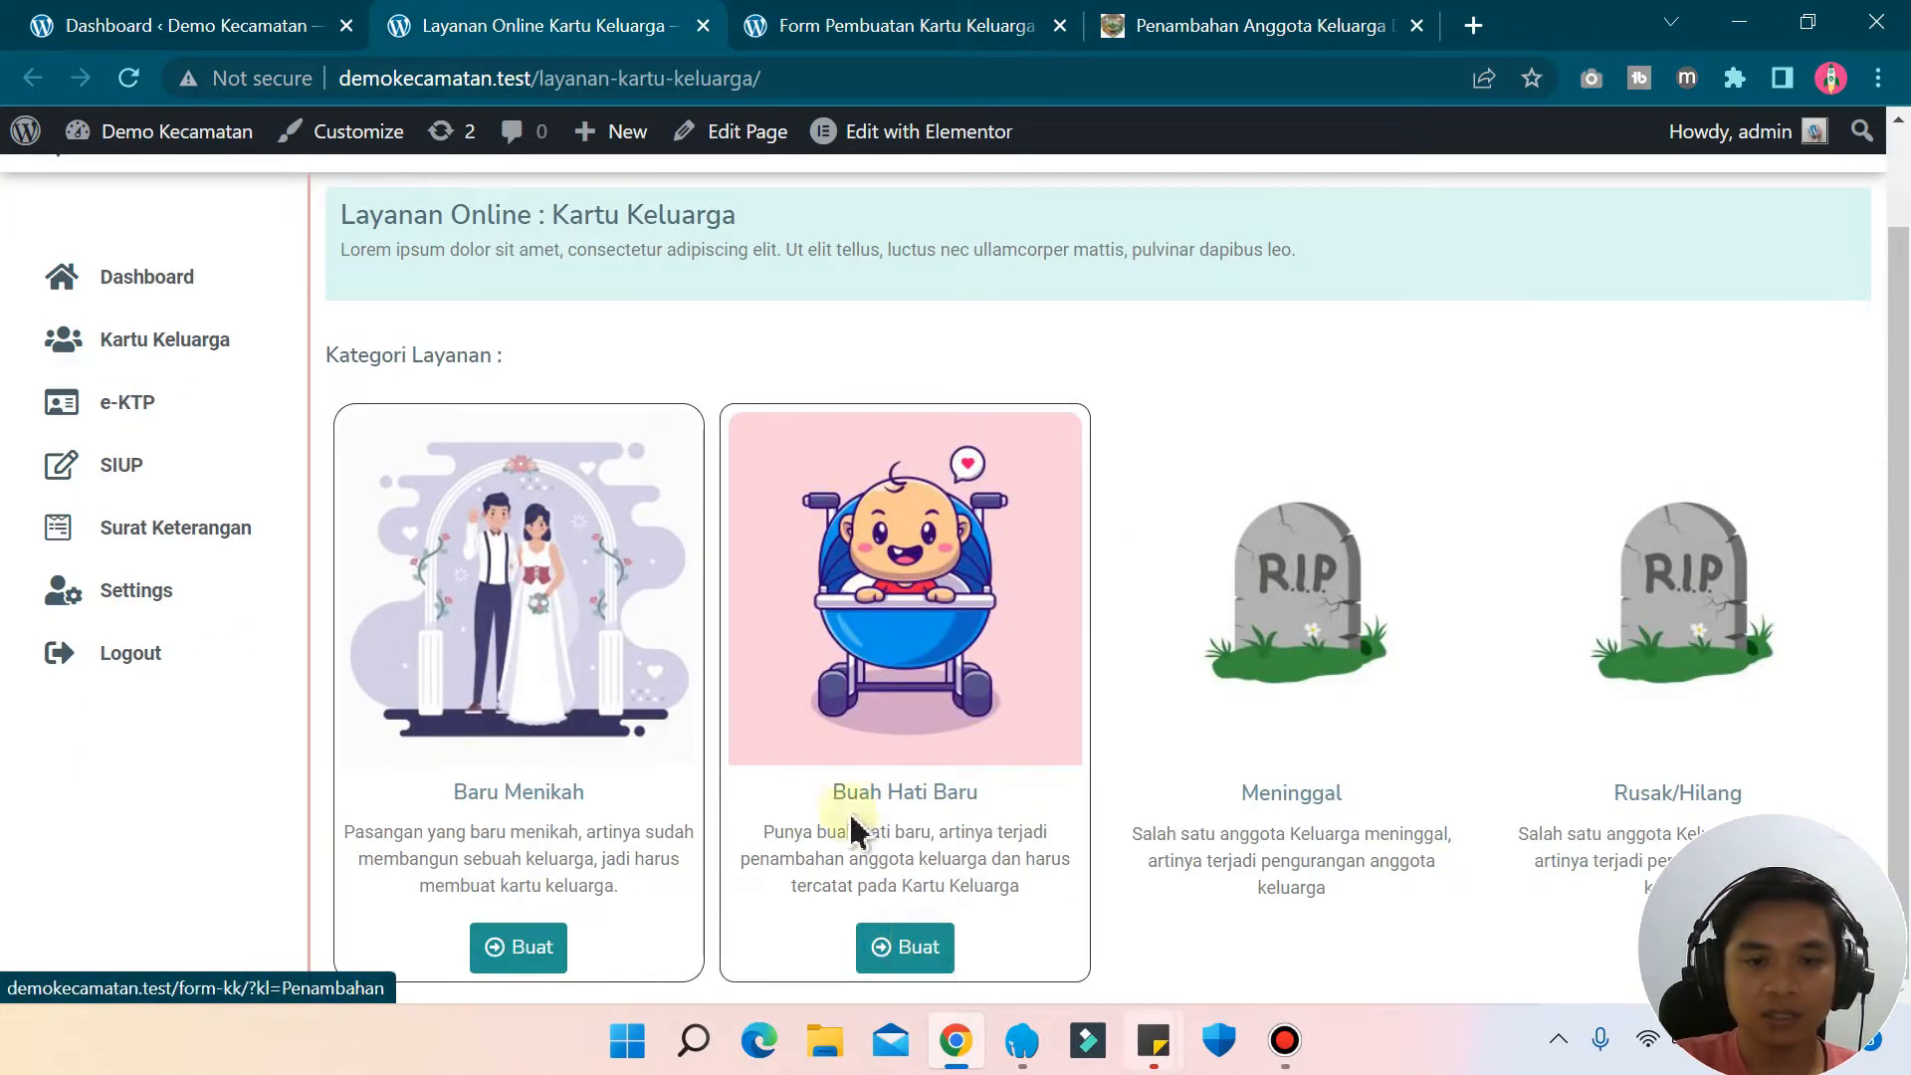
pyautogui.moveTo(898, 791); pyautogui.dragTo(1015, 797)
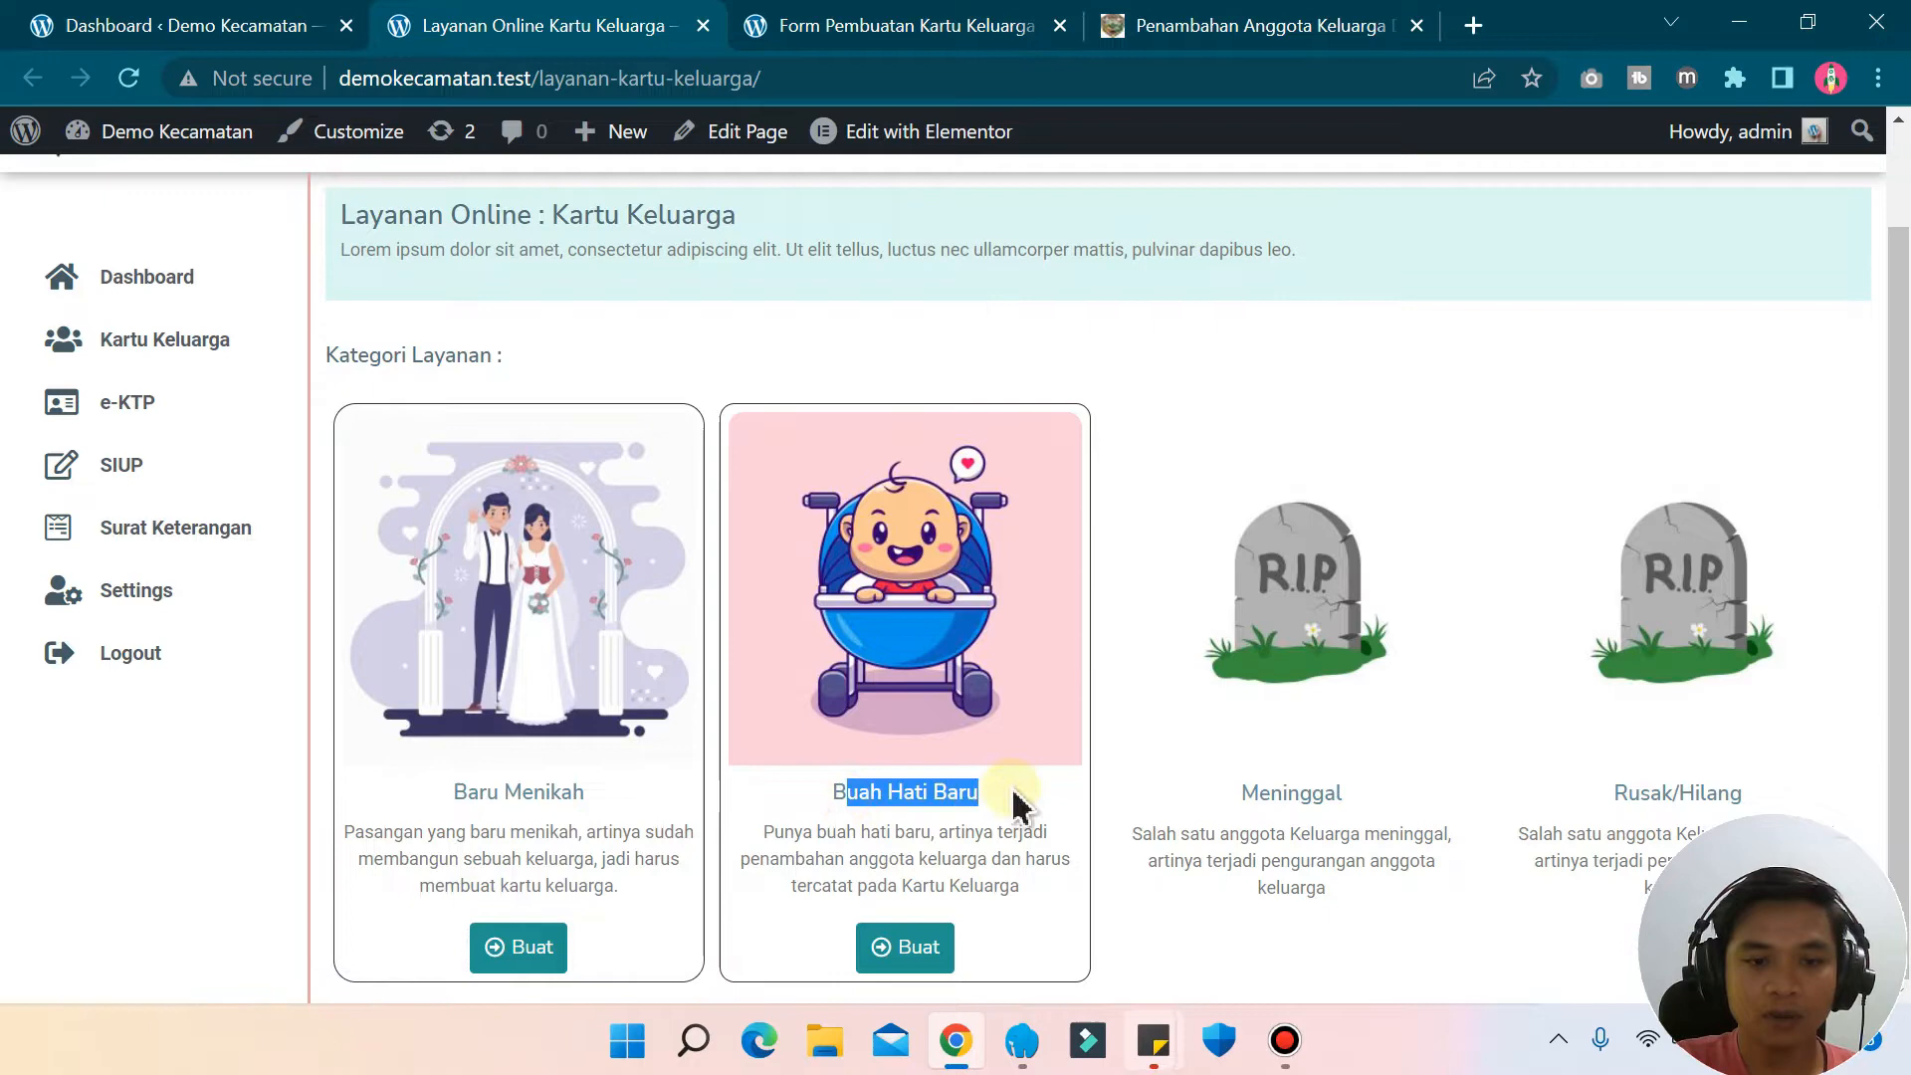
pyautogui.click(903, 947)
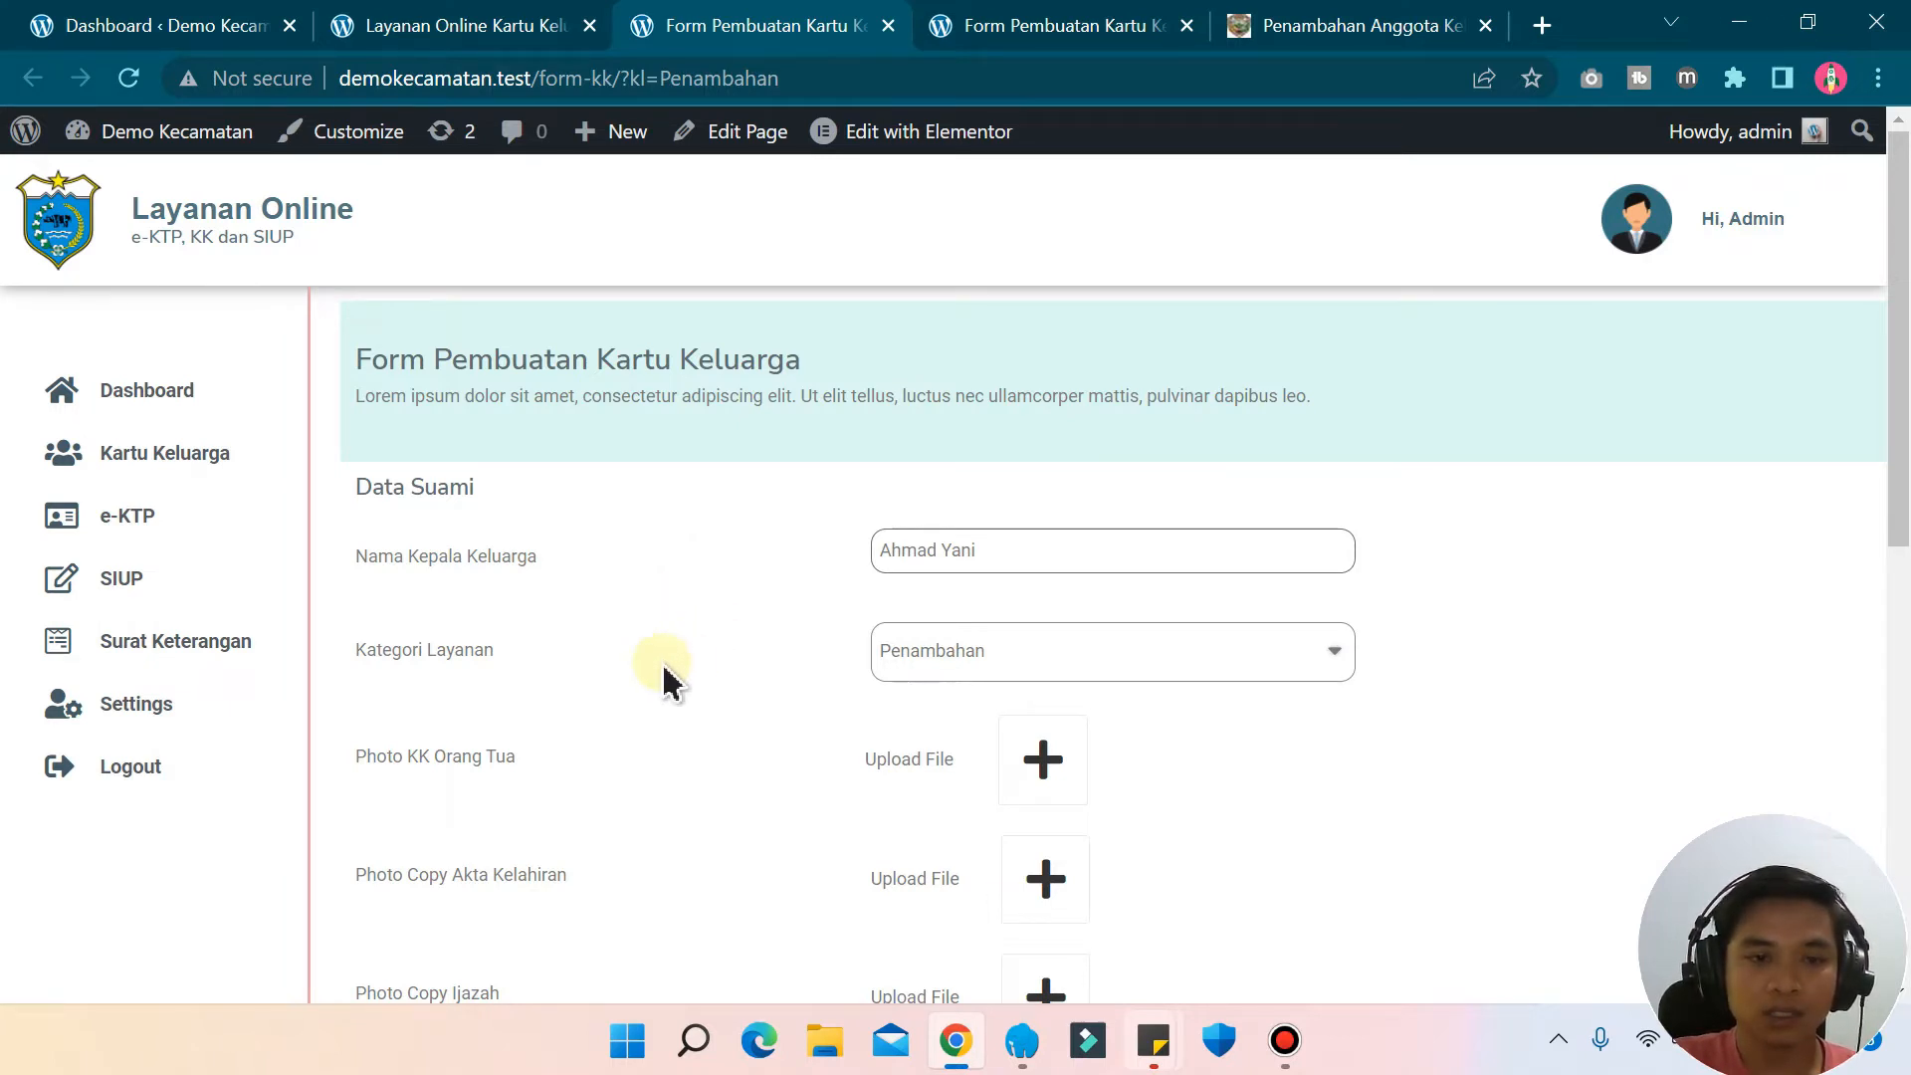
# - Examine the Kategori Layanan, Photo KK Orang Tua and Photo Copy Akta Kelahiran fields in the Penambahan form
pyautogui.moveTo(418, 649); pyautogui.dragTo(533, 683)
pyautogui.moveTo(423, 756); pyautogui.dragTo(516, 759)
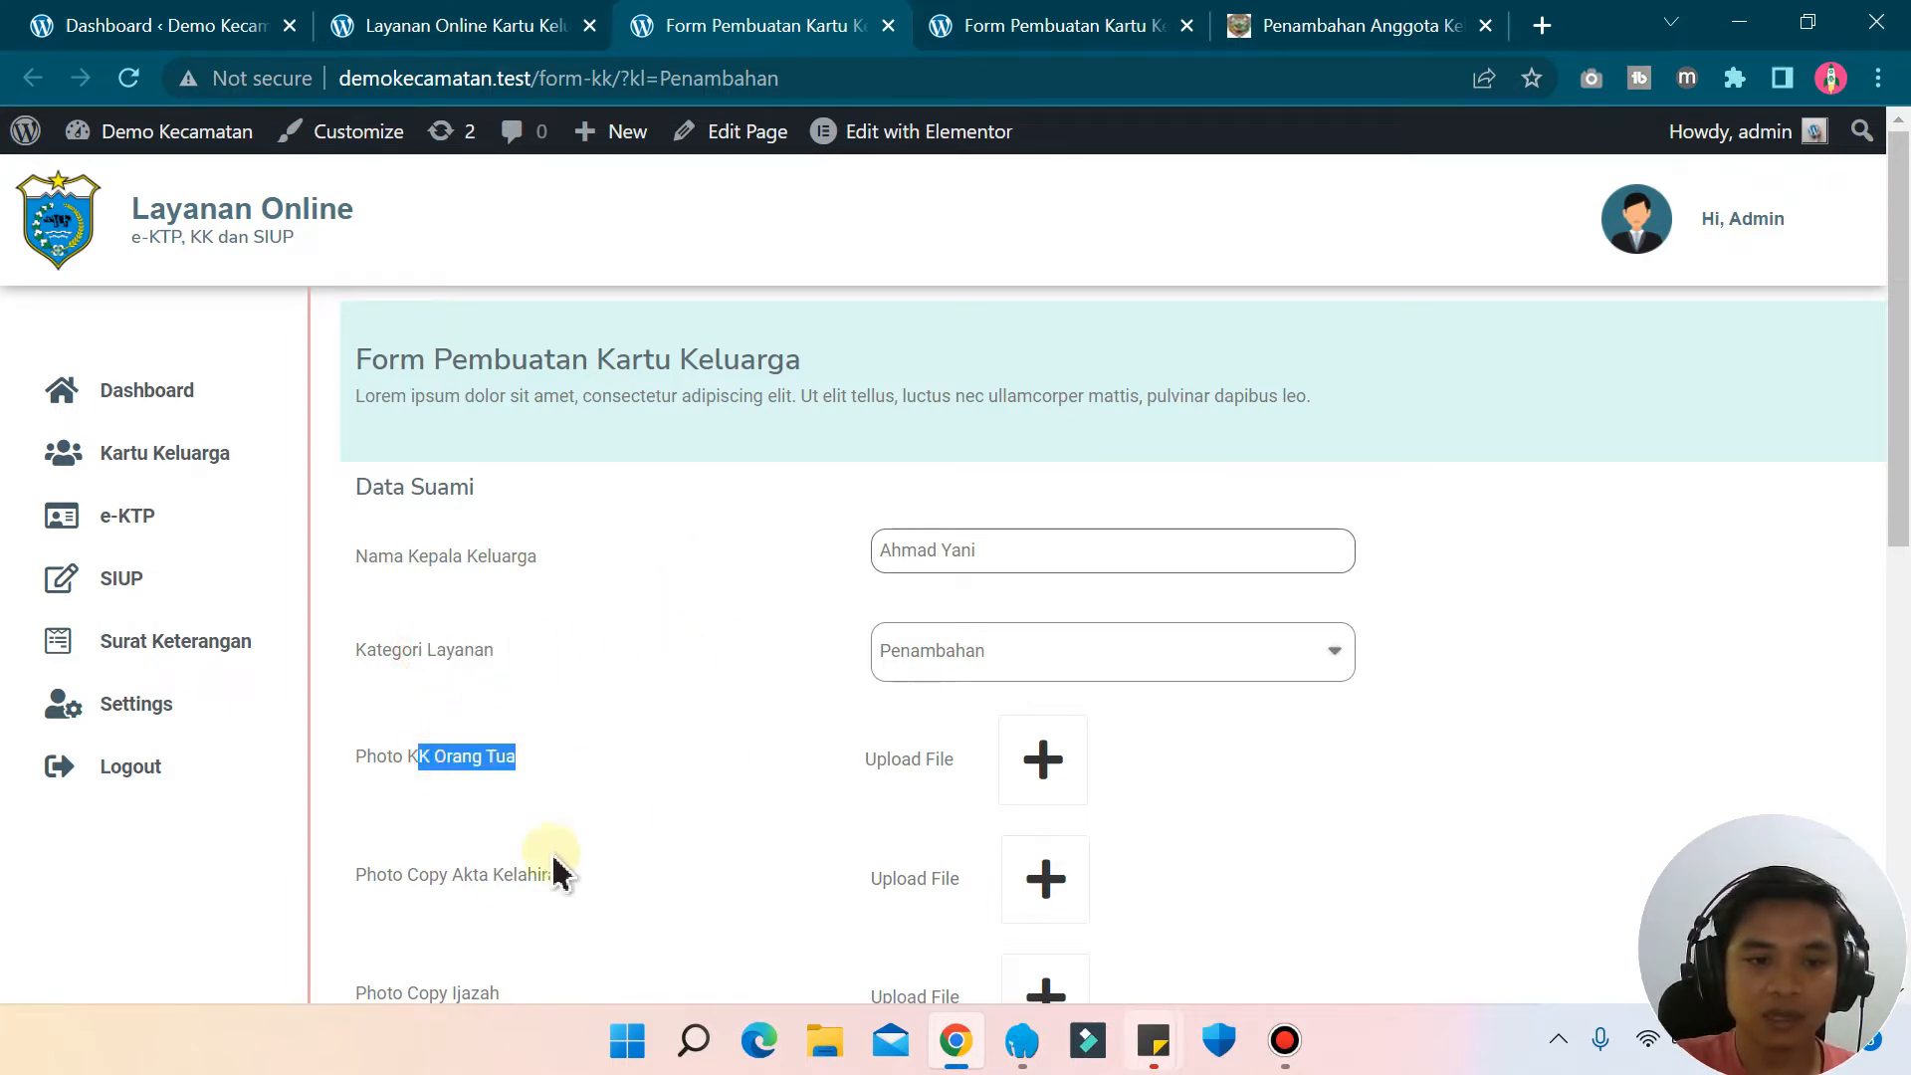
pyautogui.doubleClick(525, 882)
pyautogui.click(660, 866)
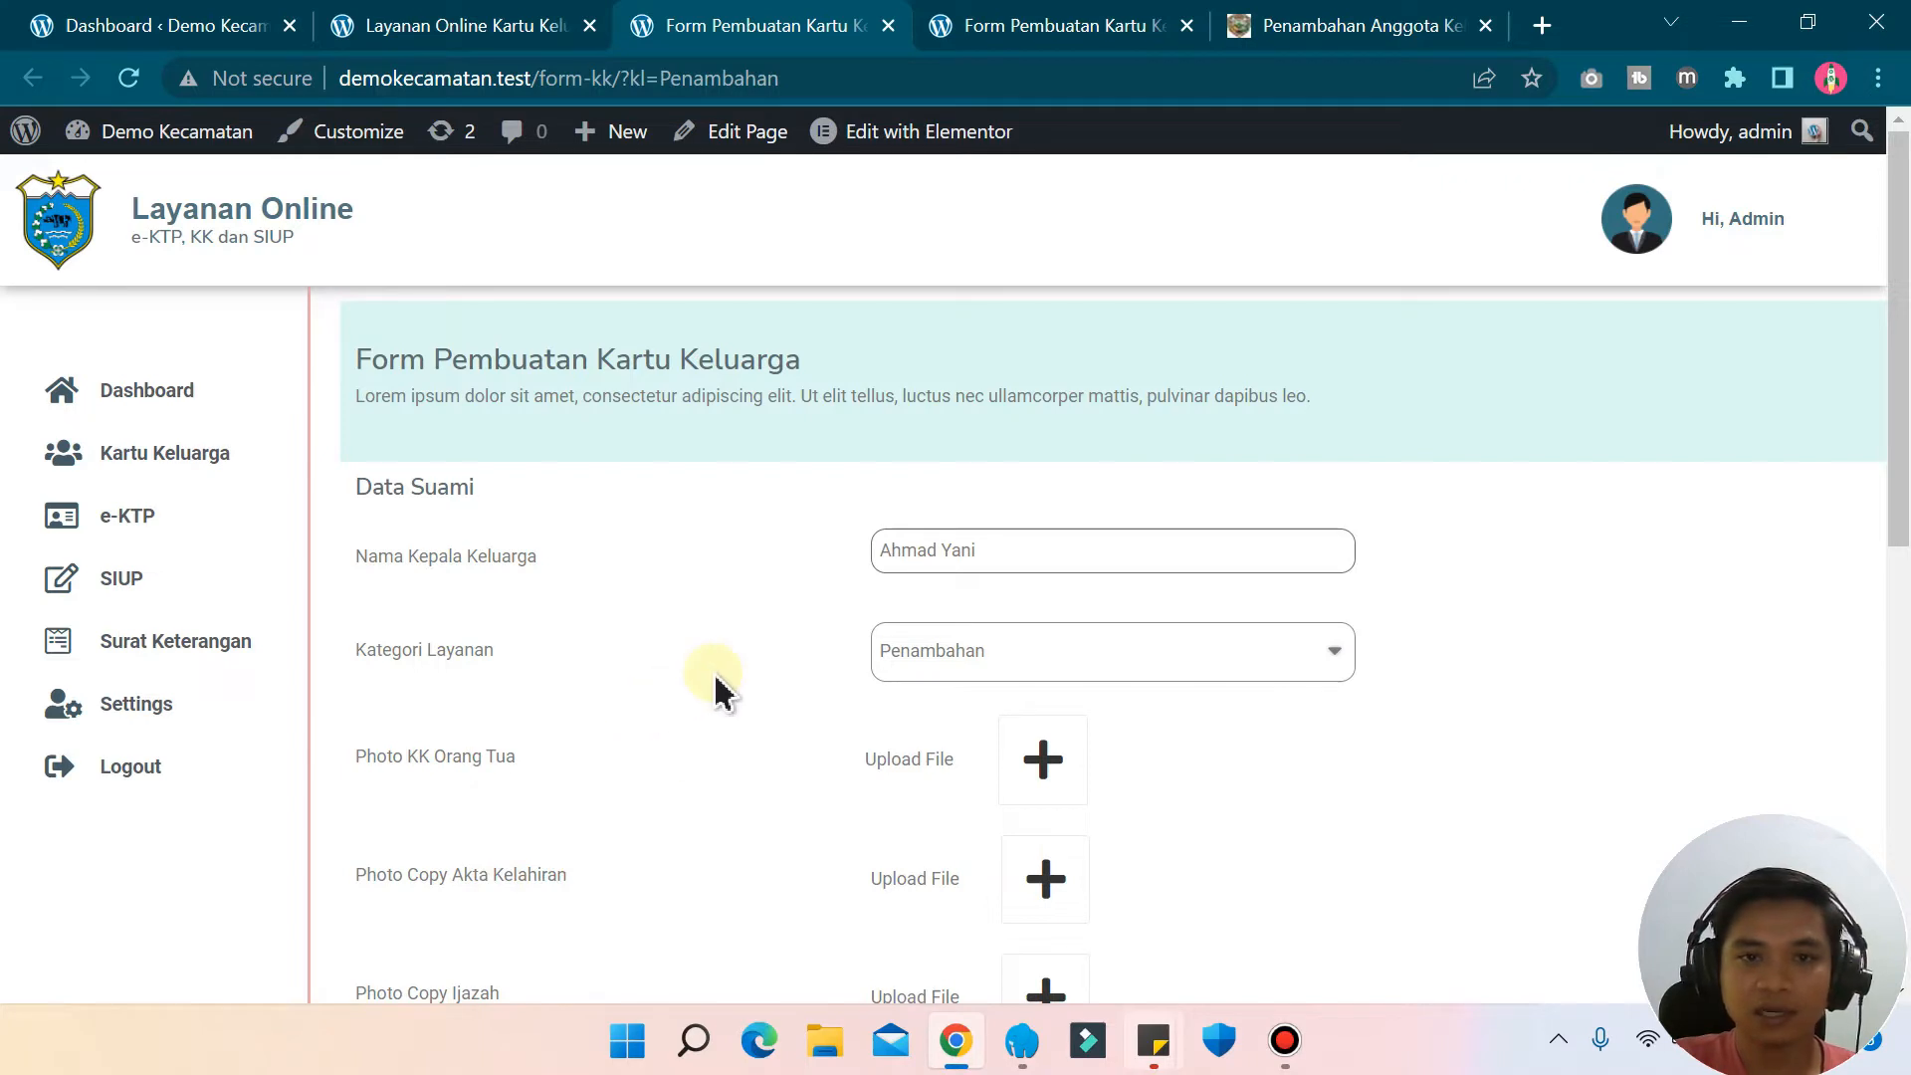
# - Compare the Baru Menikah and Buah Hati Baru categories on the Kartu Keluarga services page
pyautogui.click(456, 27)
pyautogui.click(482, 788)
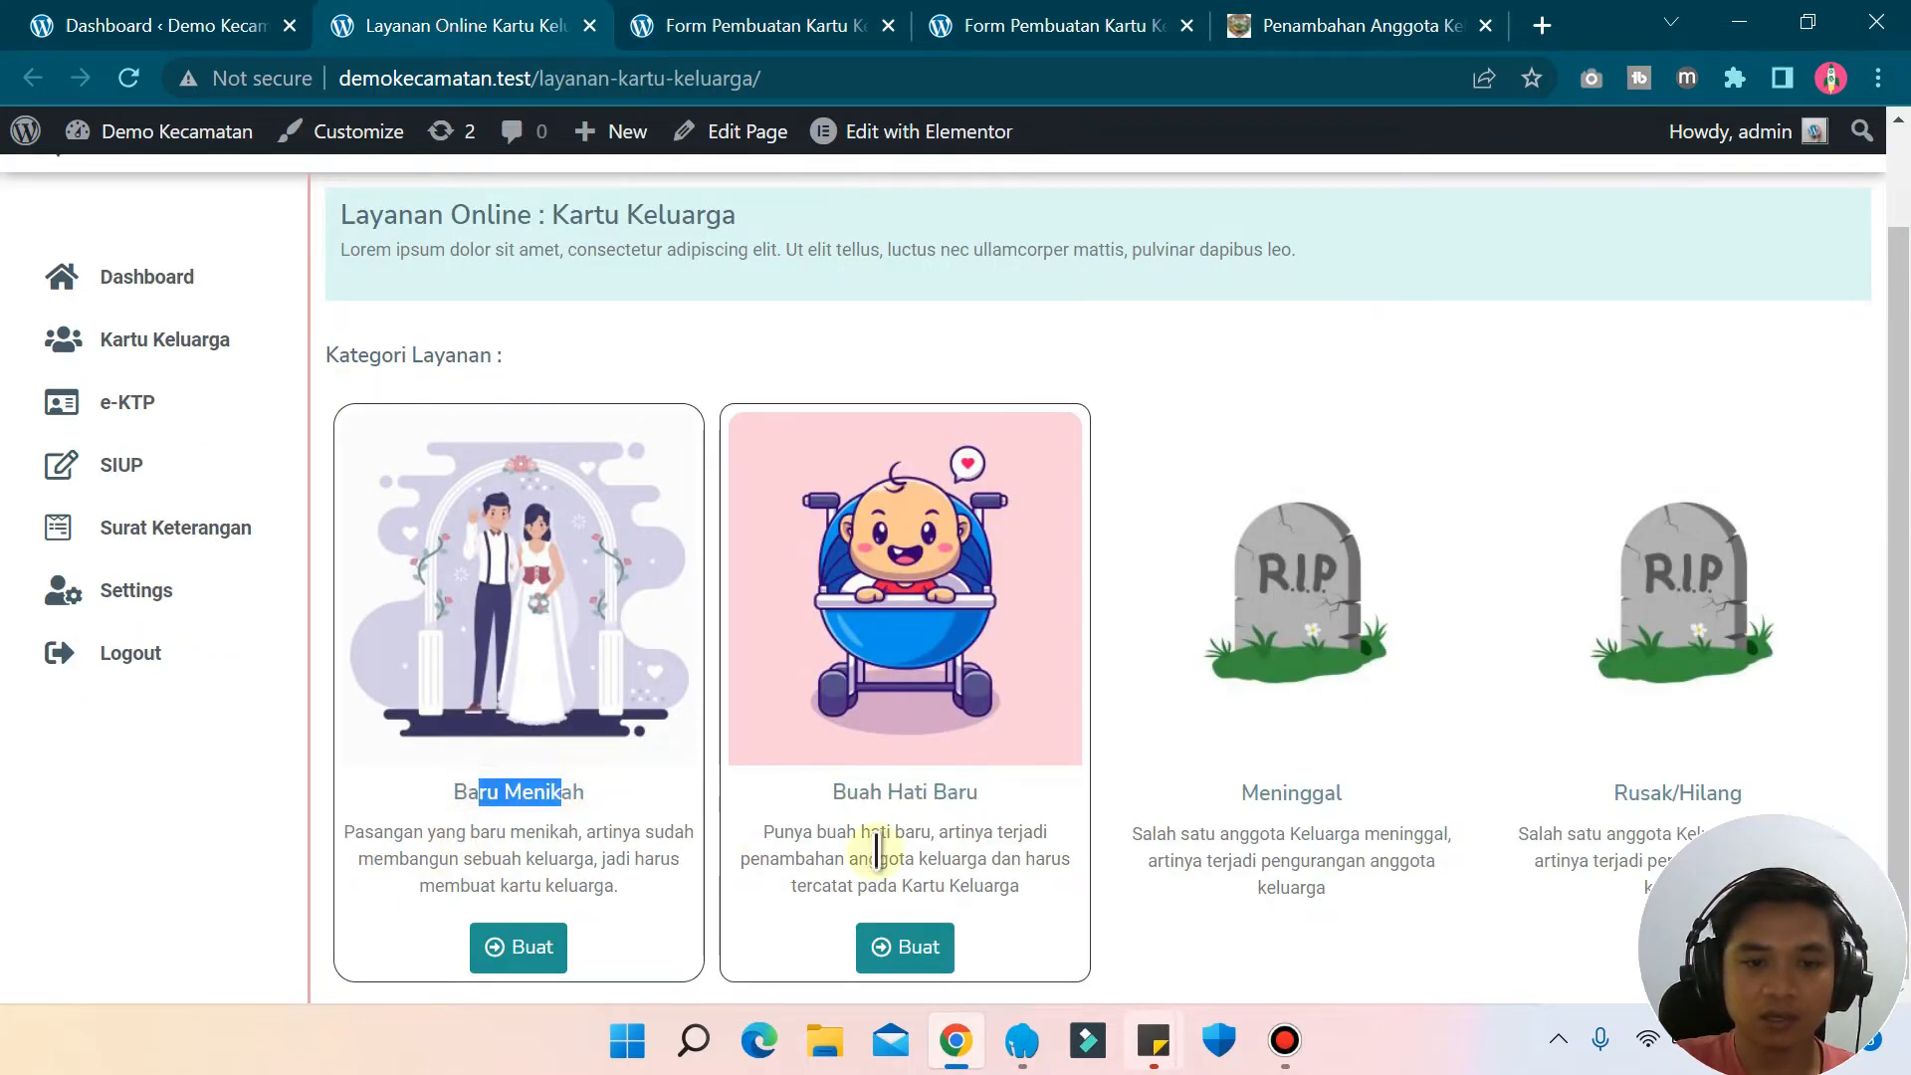
pyautogui.moveTo(870, 792); pyautogui.dragTo(917, 779)
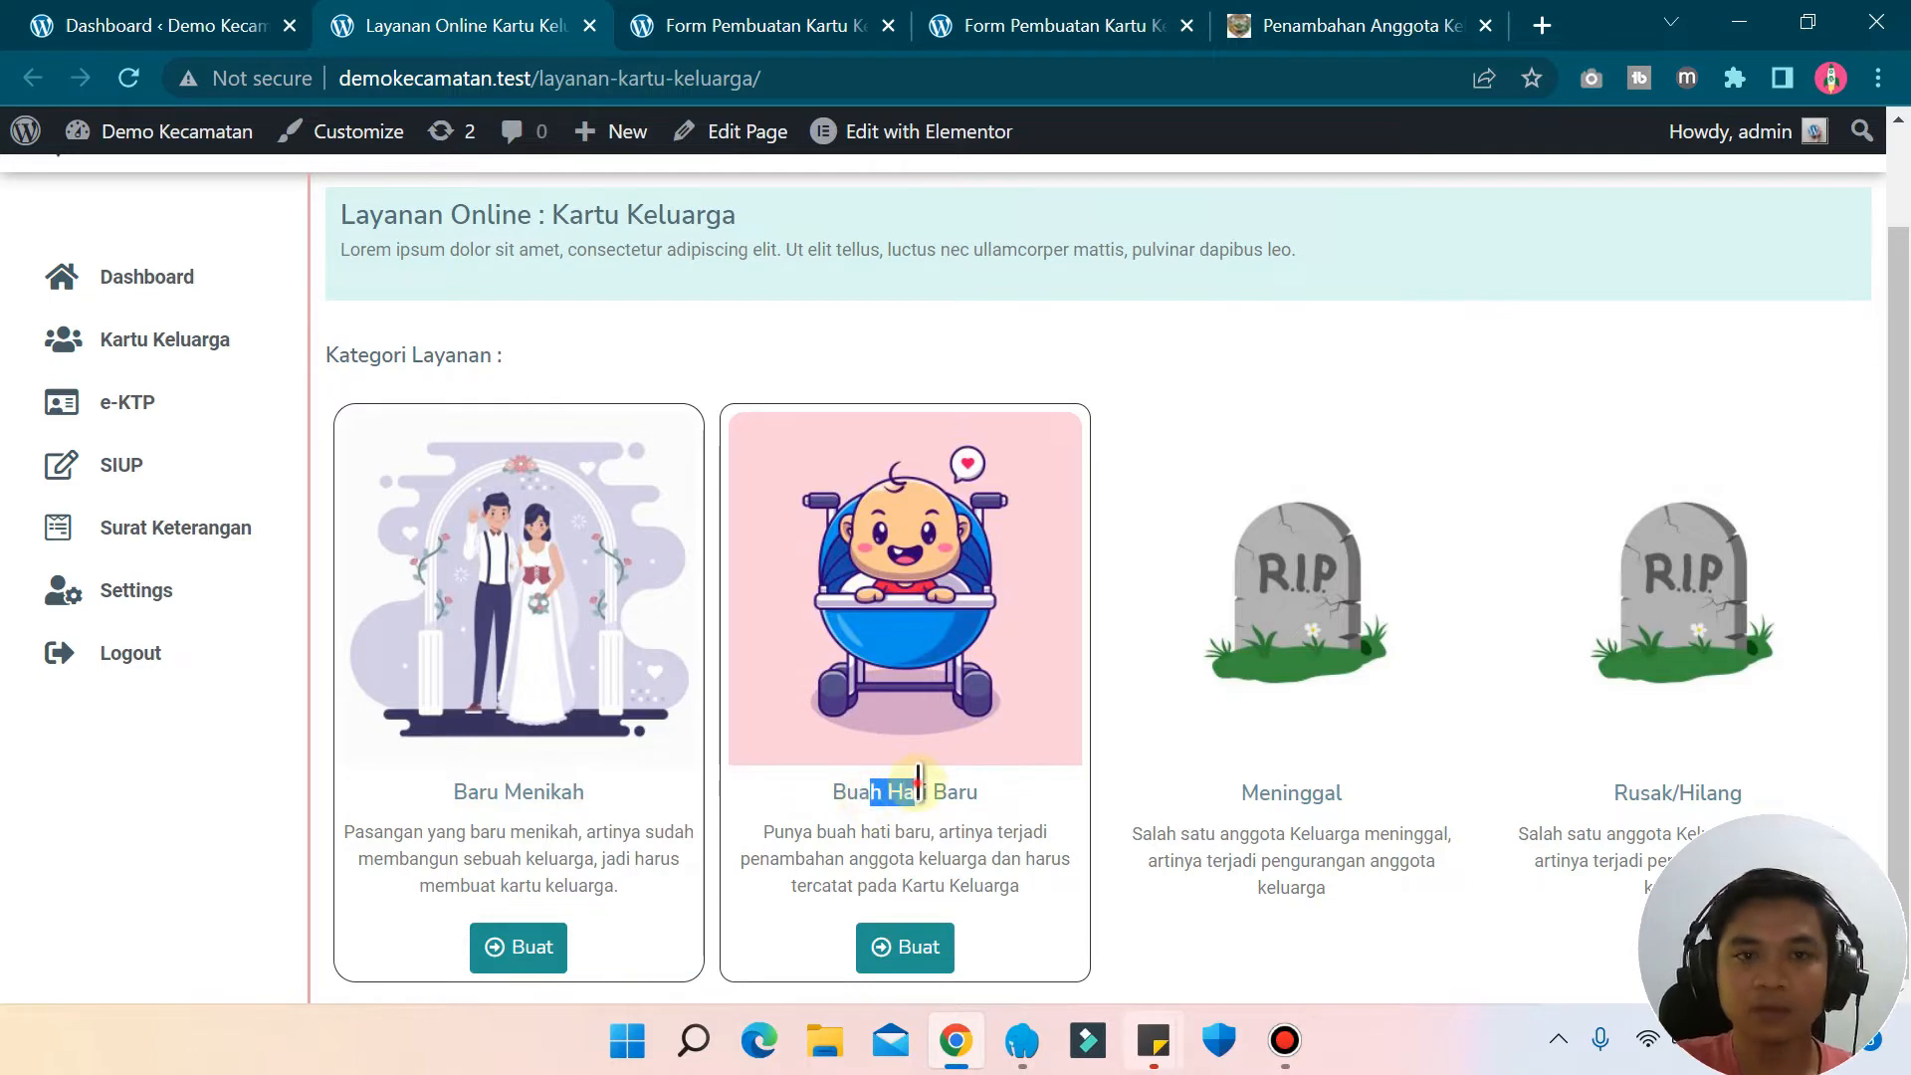
# - Recheck the old family card and birth certificate letter requirements for a birth addition in the Disdukcapil article
pyautogui.click(1344, 30)
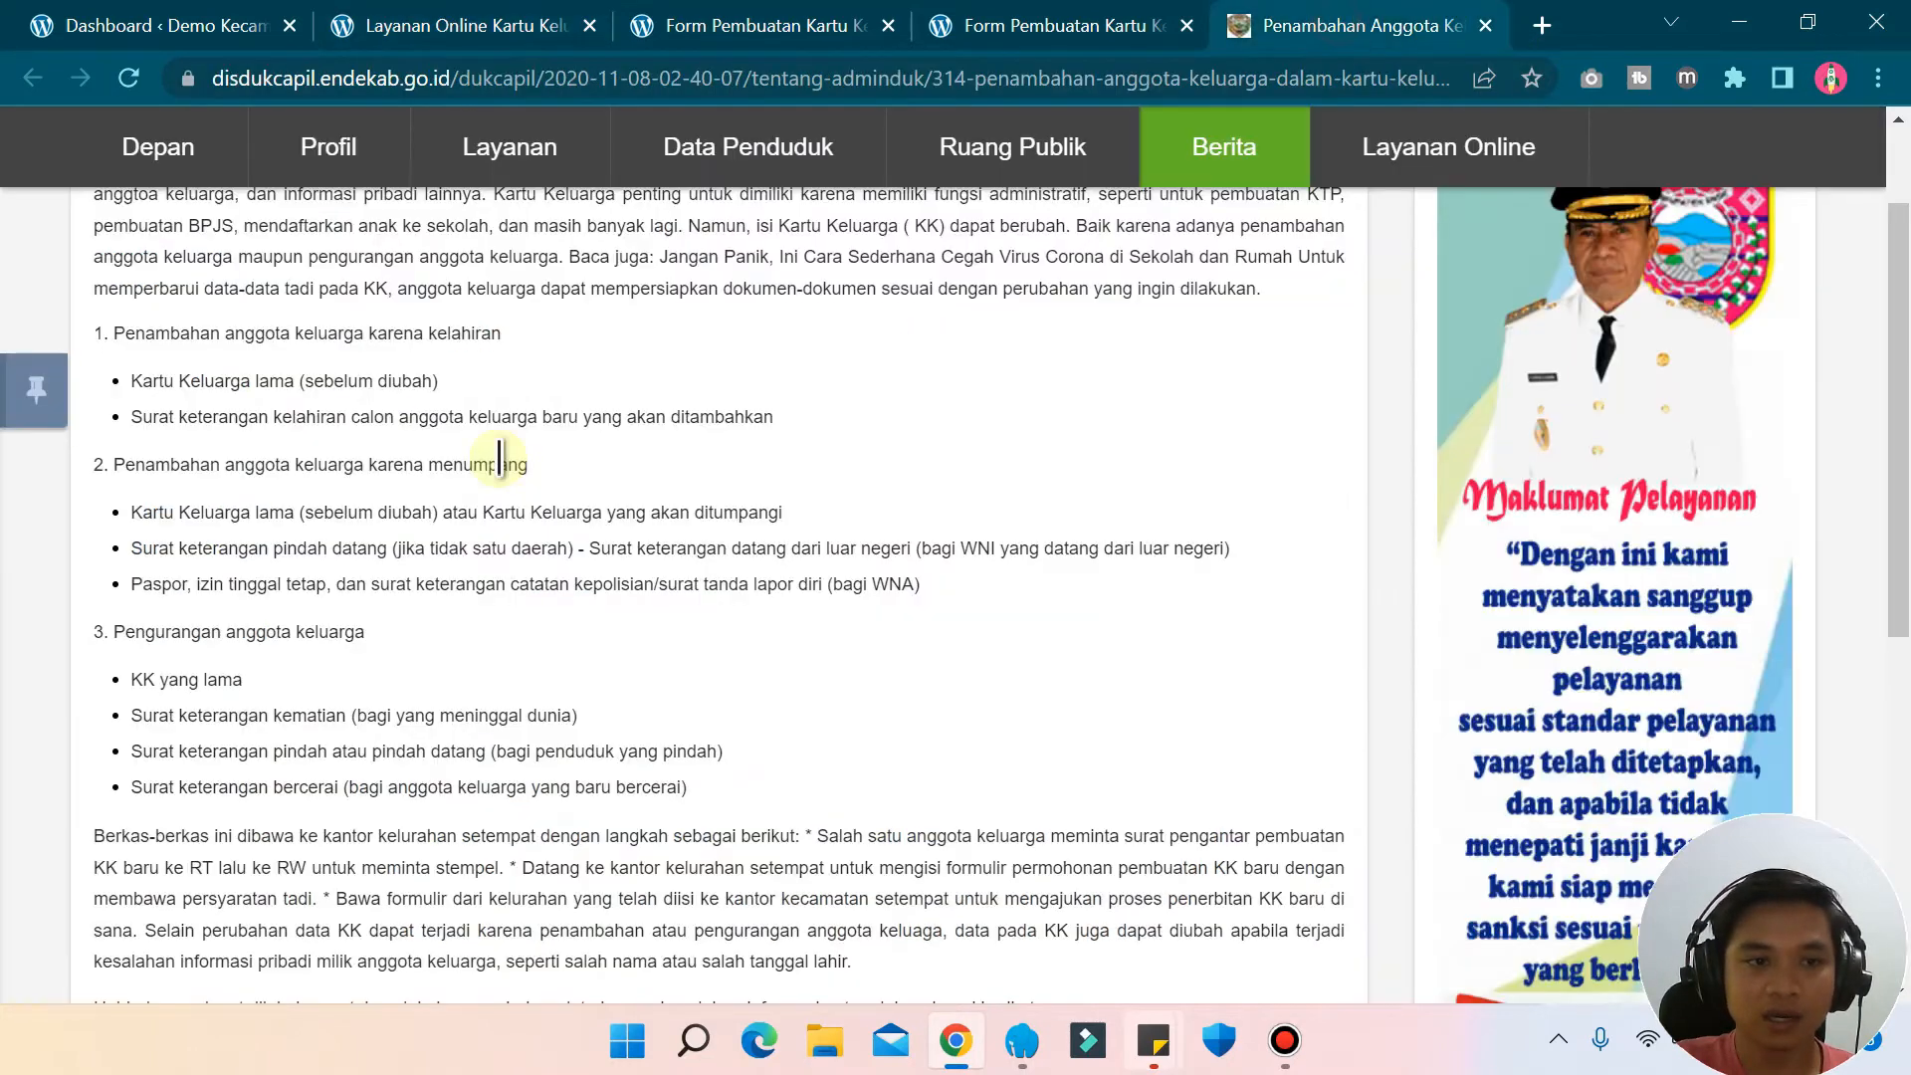
pyautogui.moveTo(160, 381); pyautogui.dragTo(266, 381)
pyautogui.click(508, 419)
pyautogui.click(269, 378)
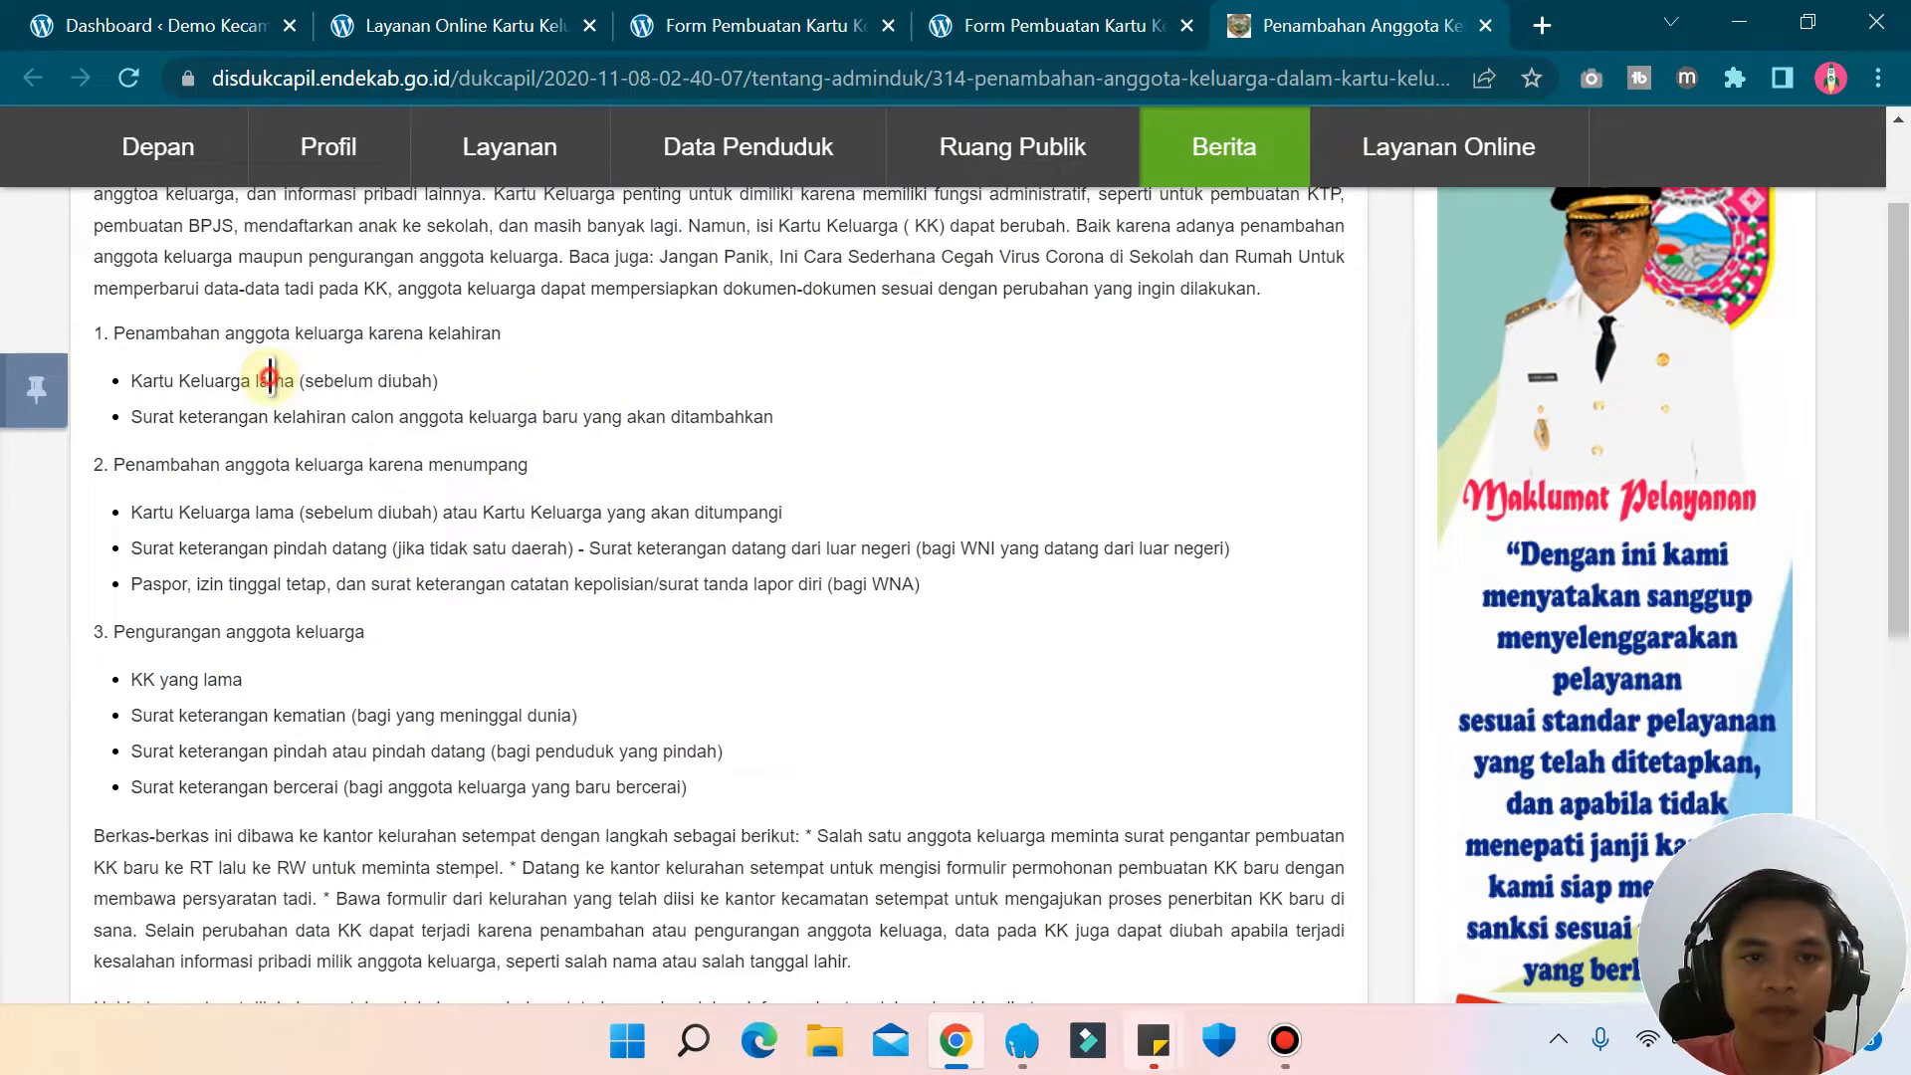
# - Review the husband and wife document upload fields in the Penambahan version of the Kartu Keluarga form
pyautogui.click(704, 30)
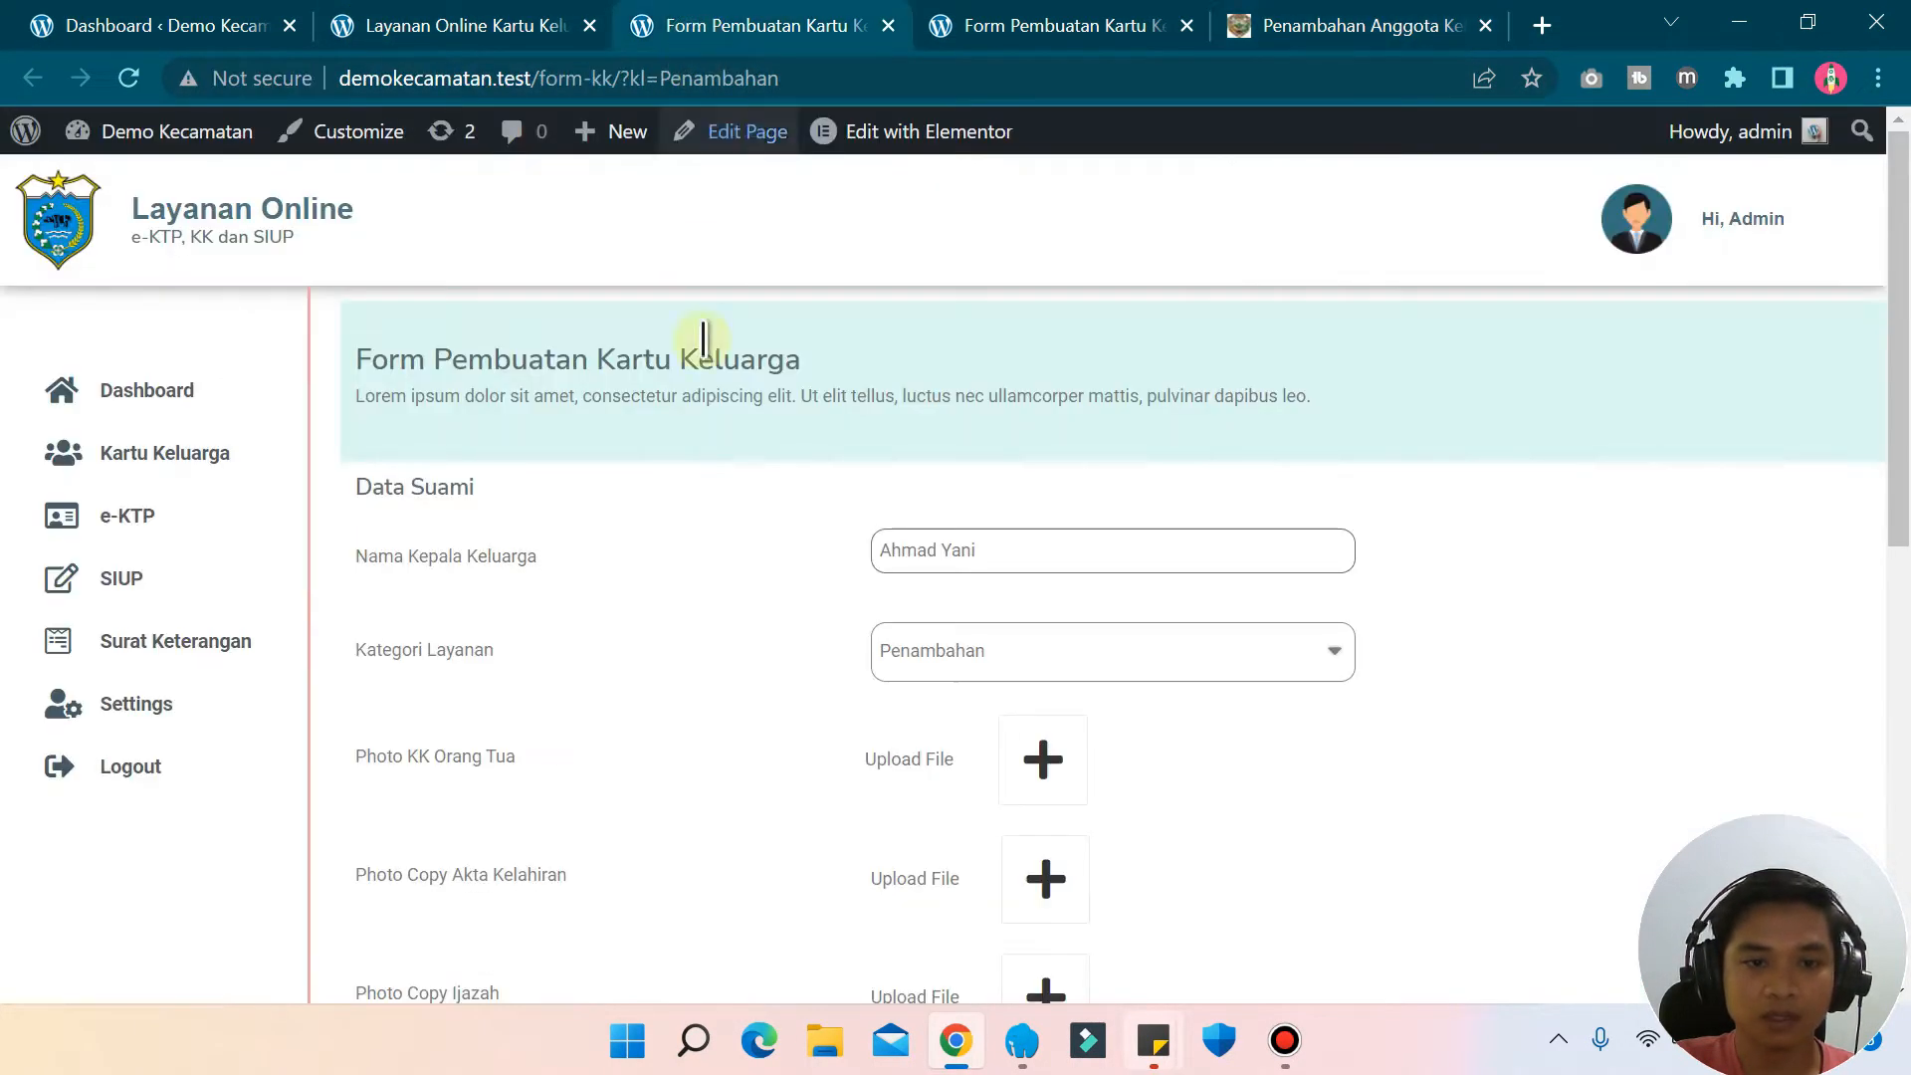
pyautogui.scroll(-8, 793, 737)
pyautogui.scroll(10, 796, 751)
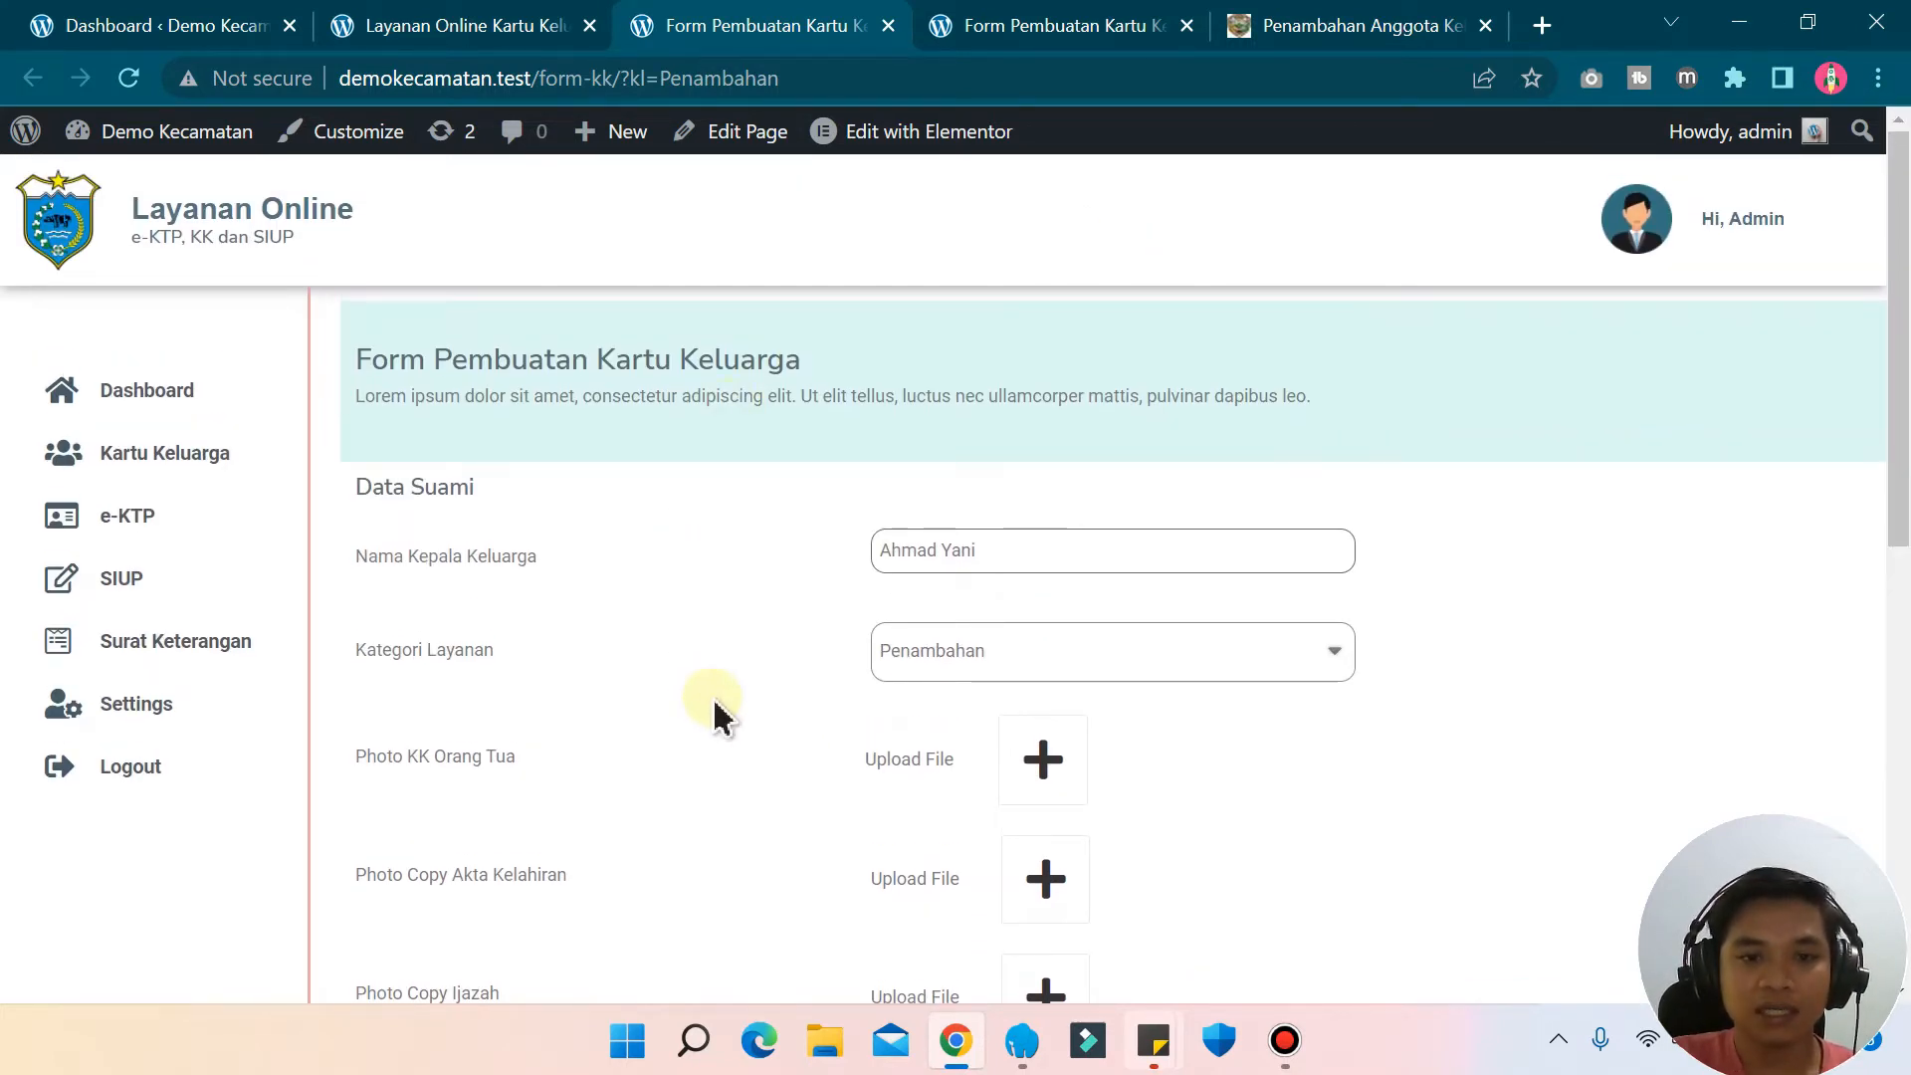
pyautogui.scroll(-9, 716, 712)
pyautogui.scroll(7, 802, 614)
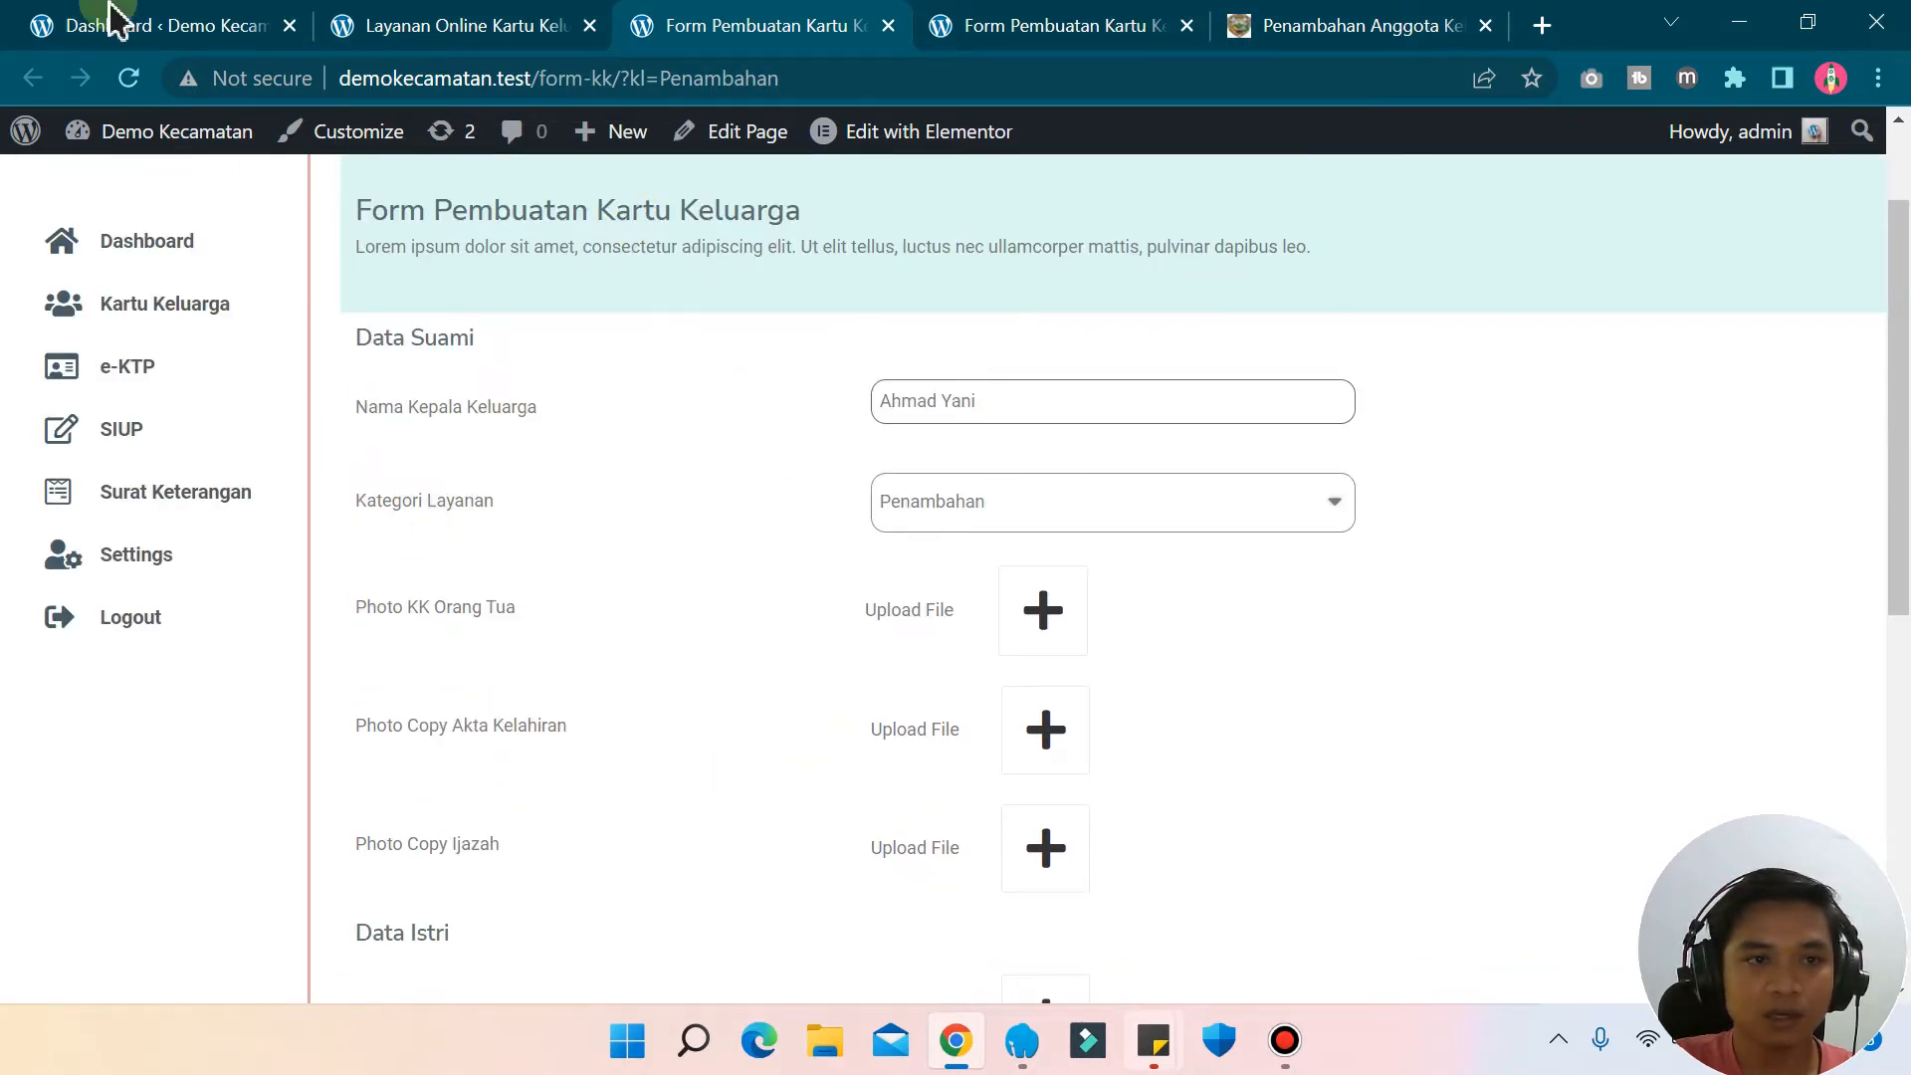
# - Open the ACF KK custom field group for editing in the WordPress admin
pyautogui.click(60, 20)
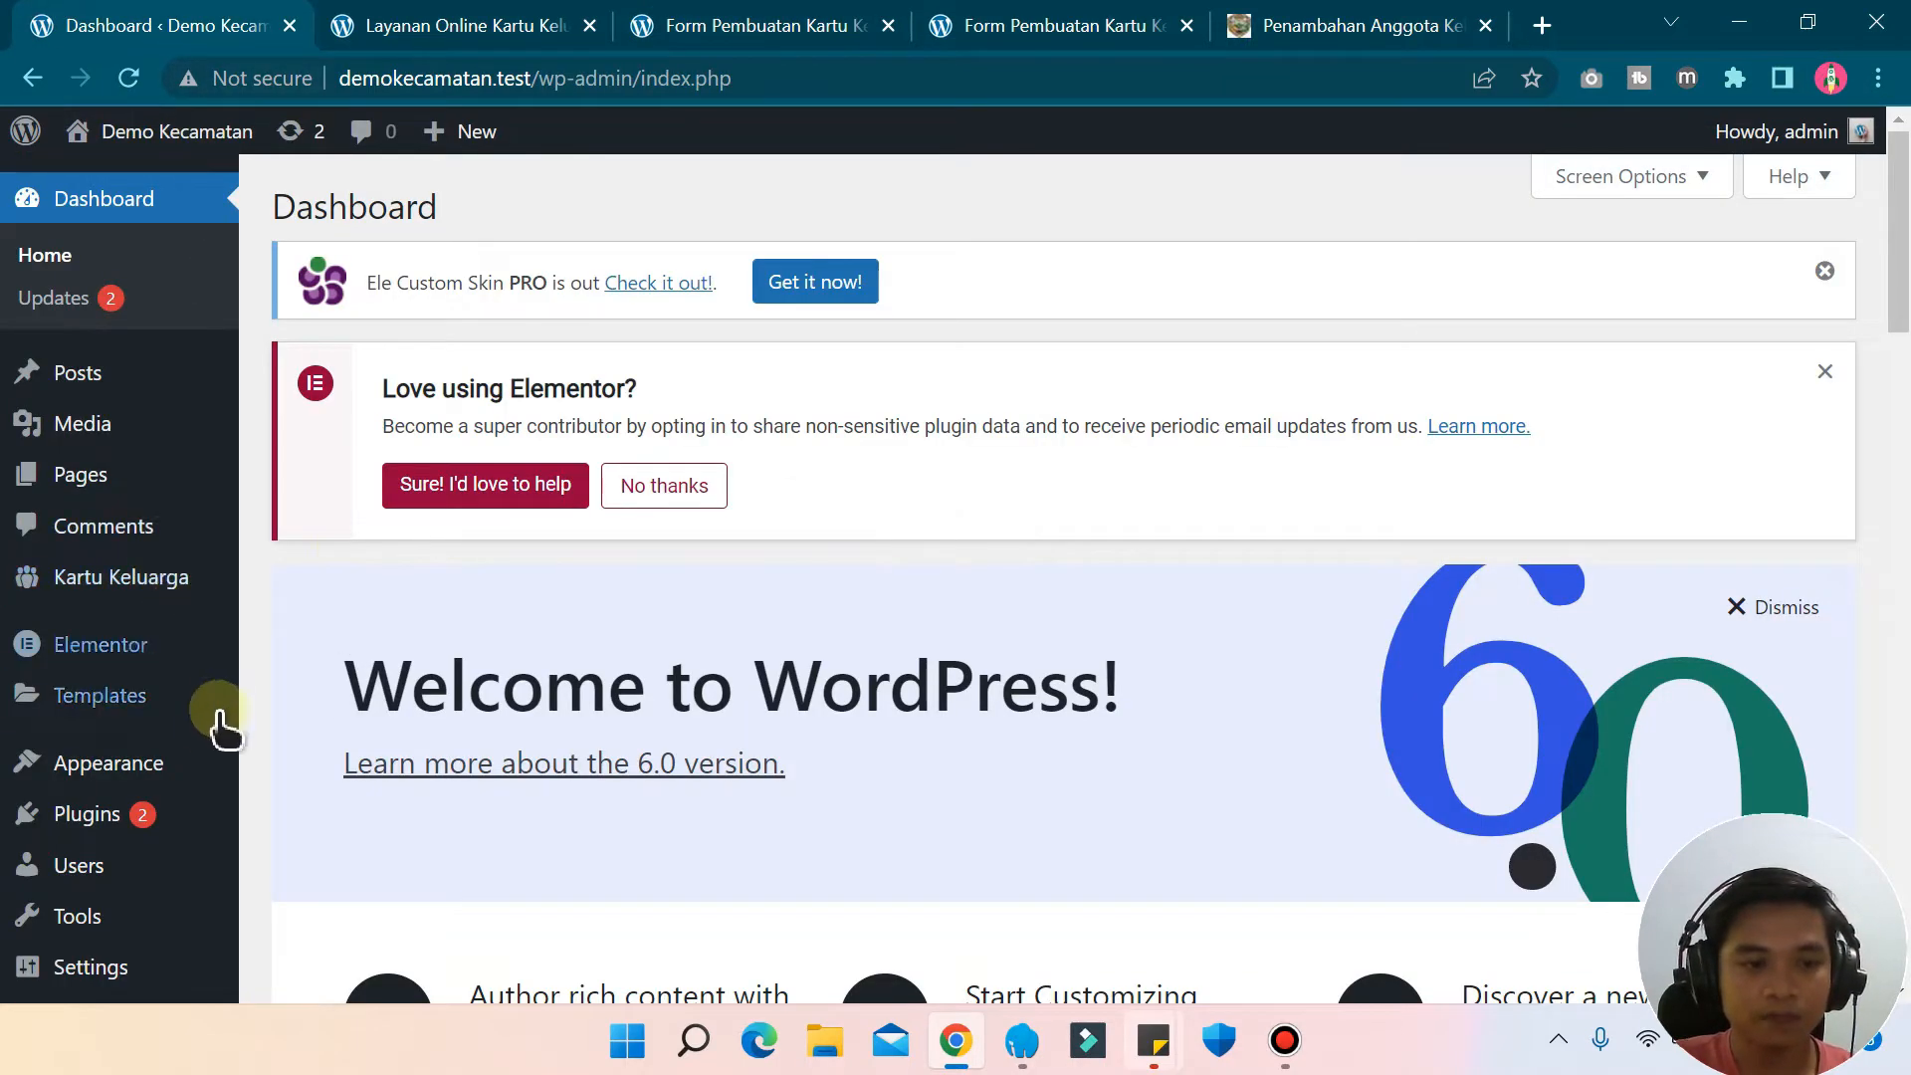
pyautogui.scroll(-4, 224, 762)
pyautogui.moveTo(229, 766)
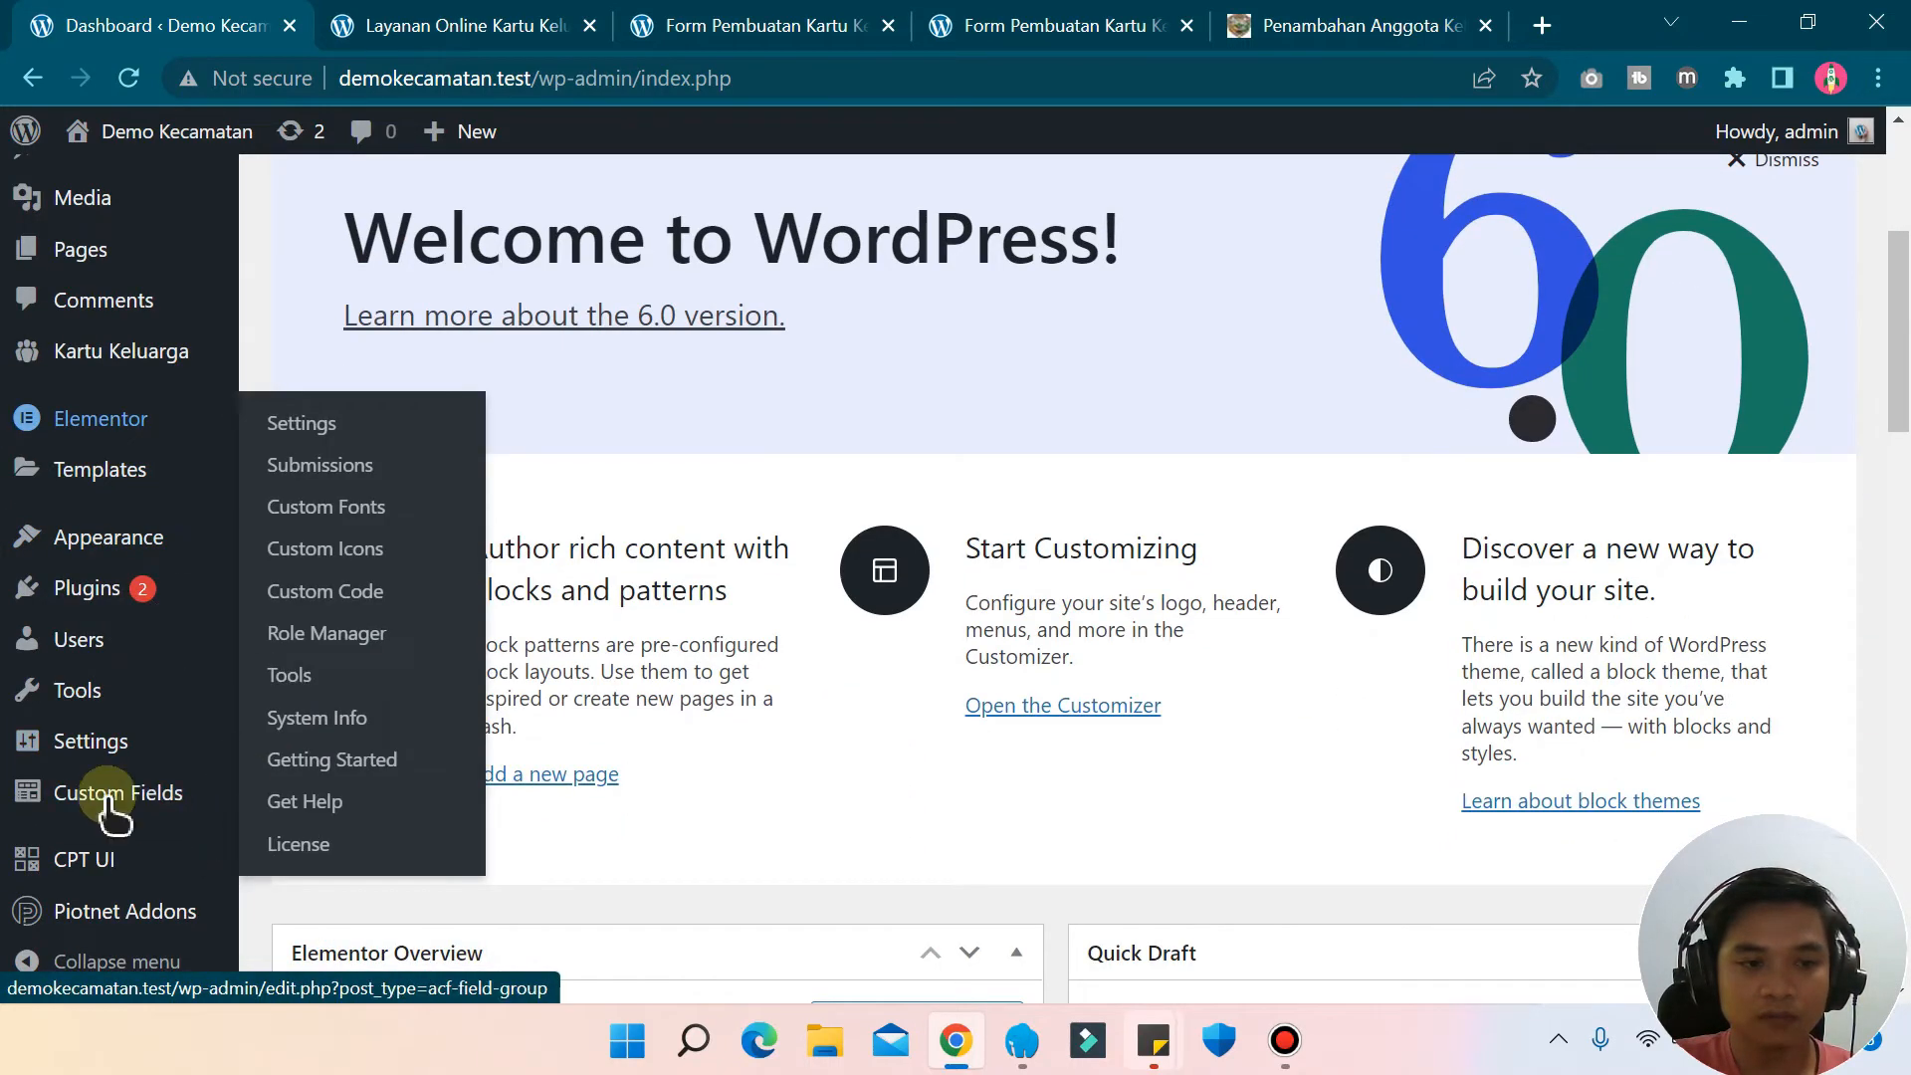
pyautogui.moveTo(115, 796)
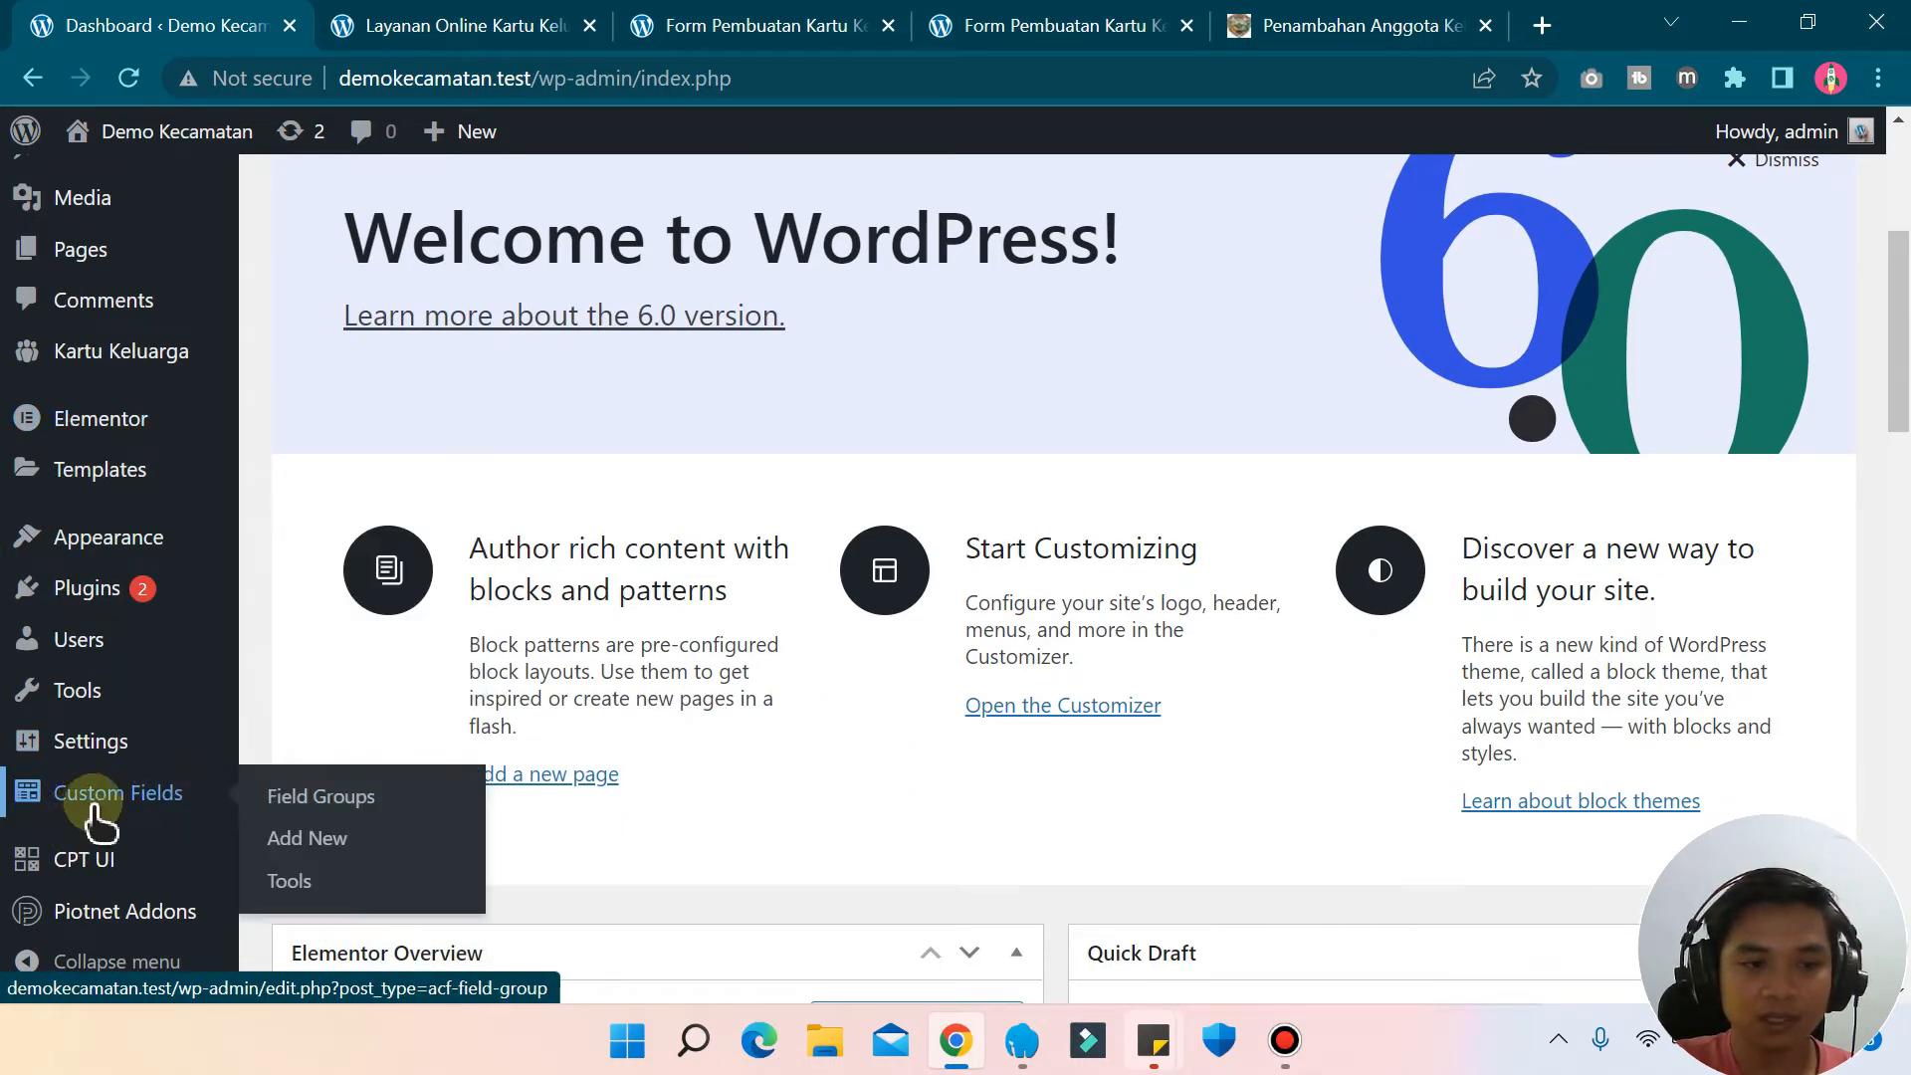
pyautogui.click(289, 796)
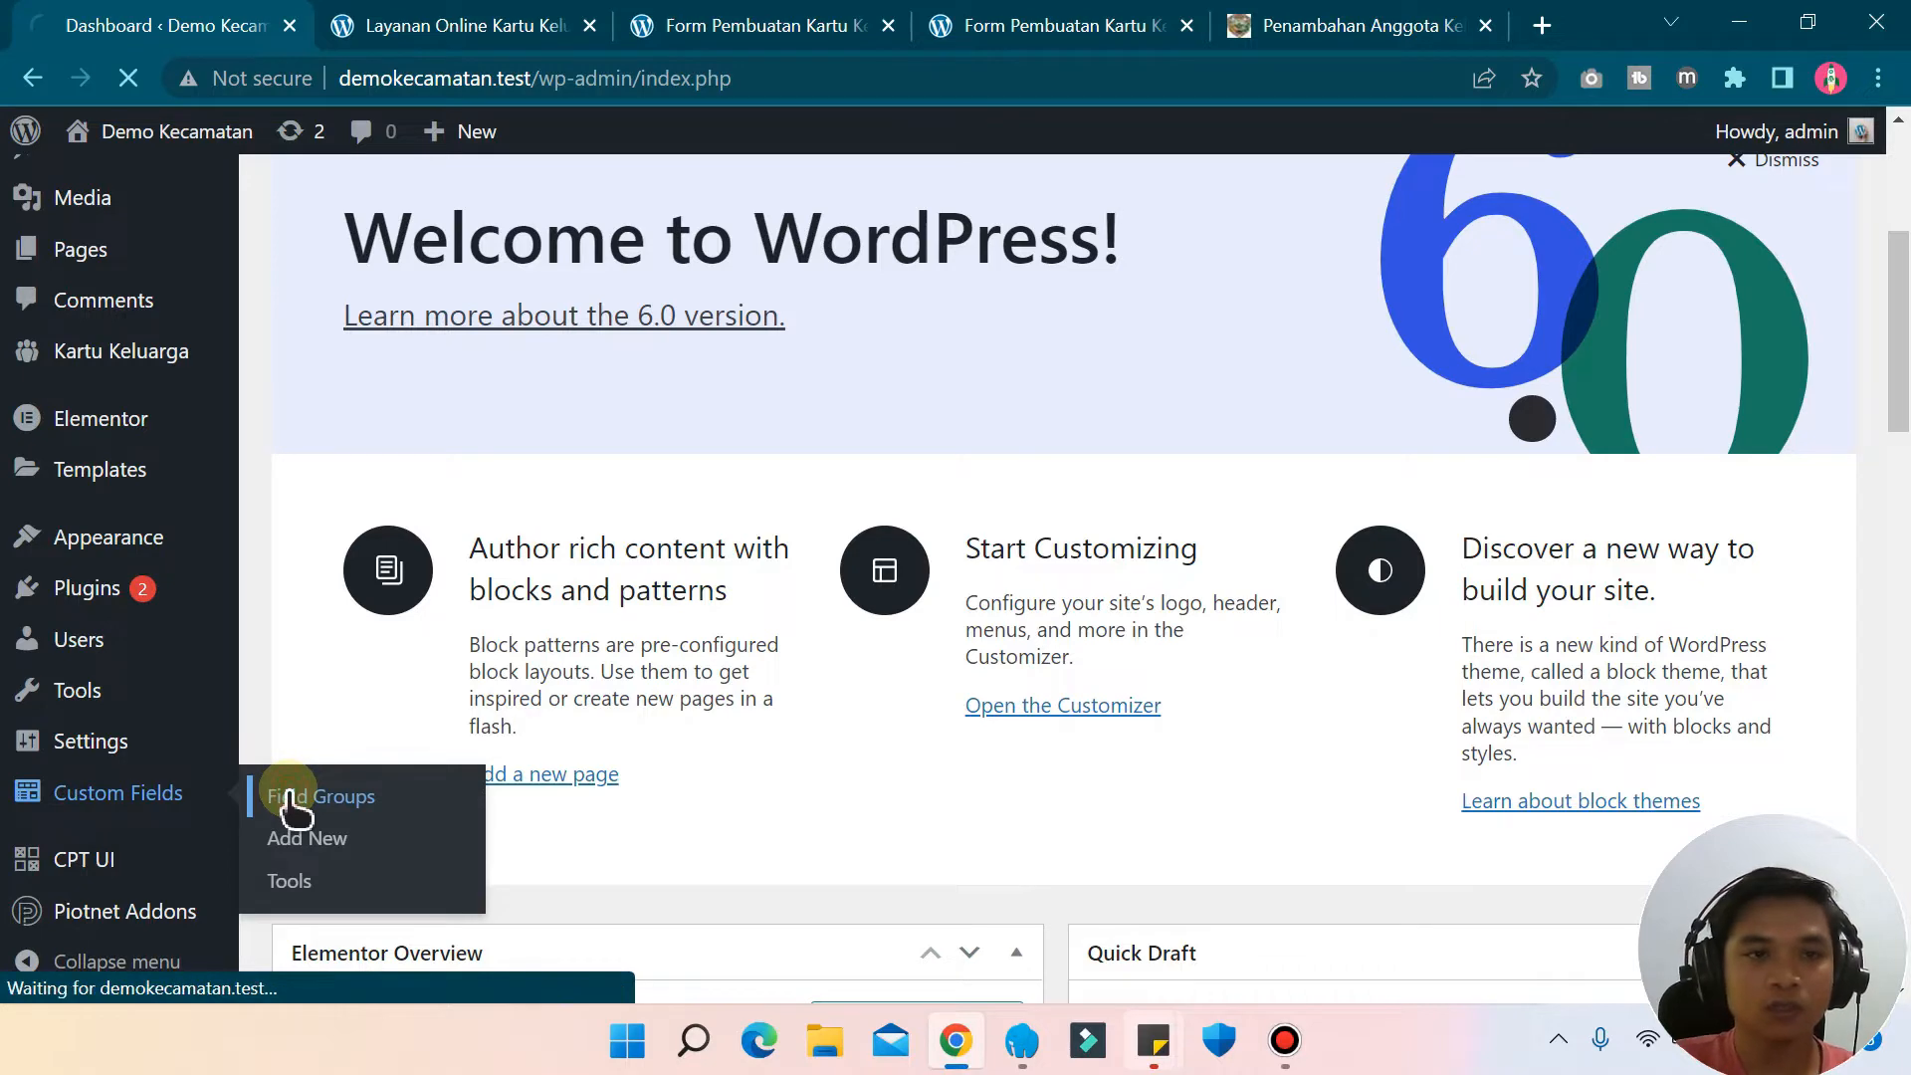
pyautogui.scroll(-1, 473, 759)
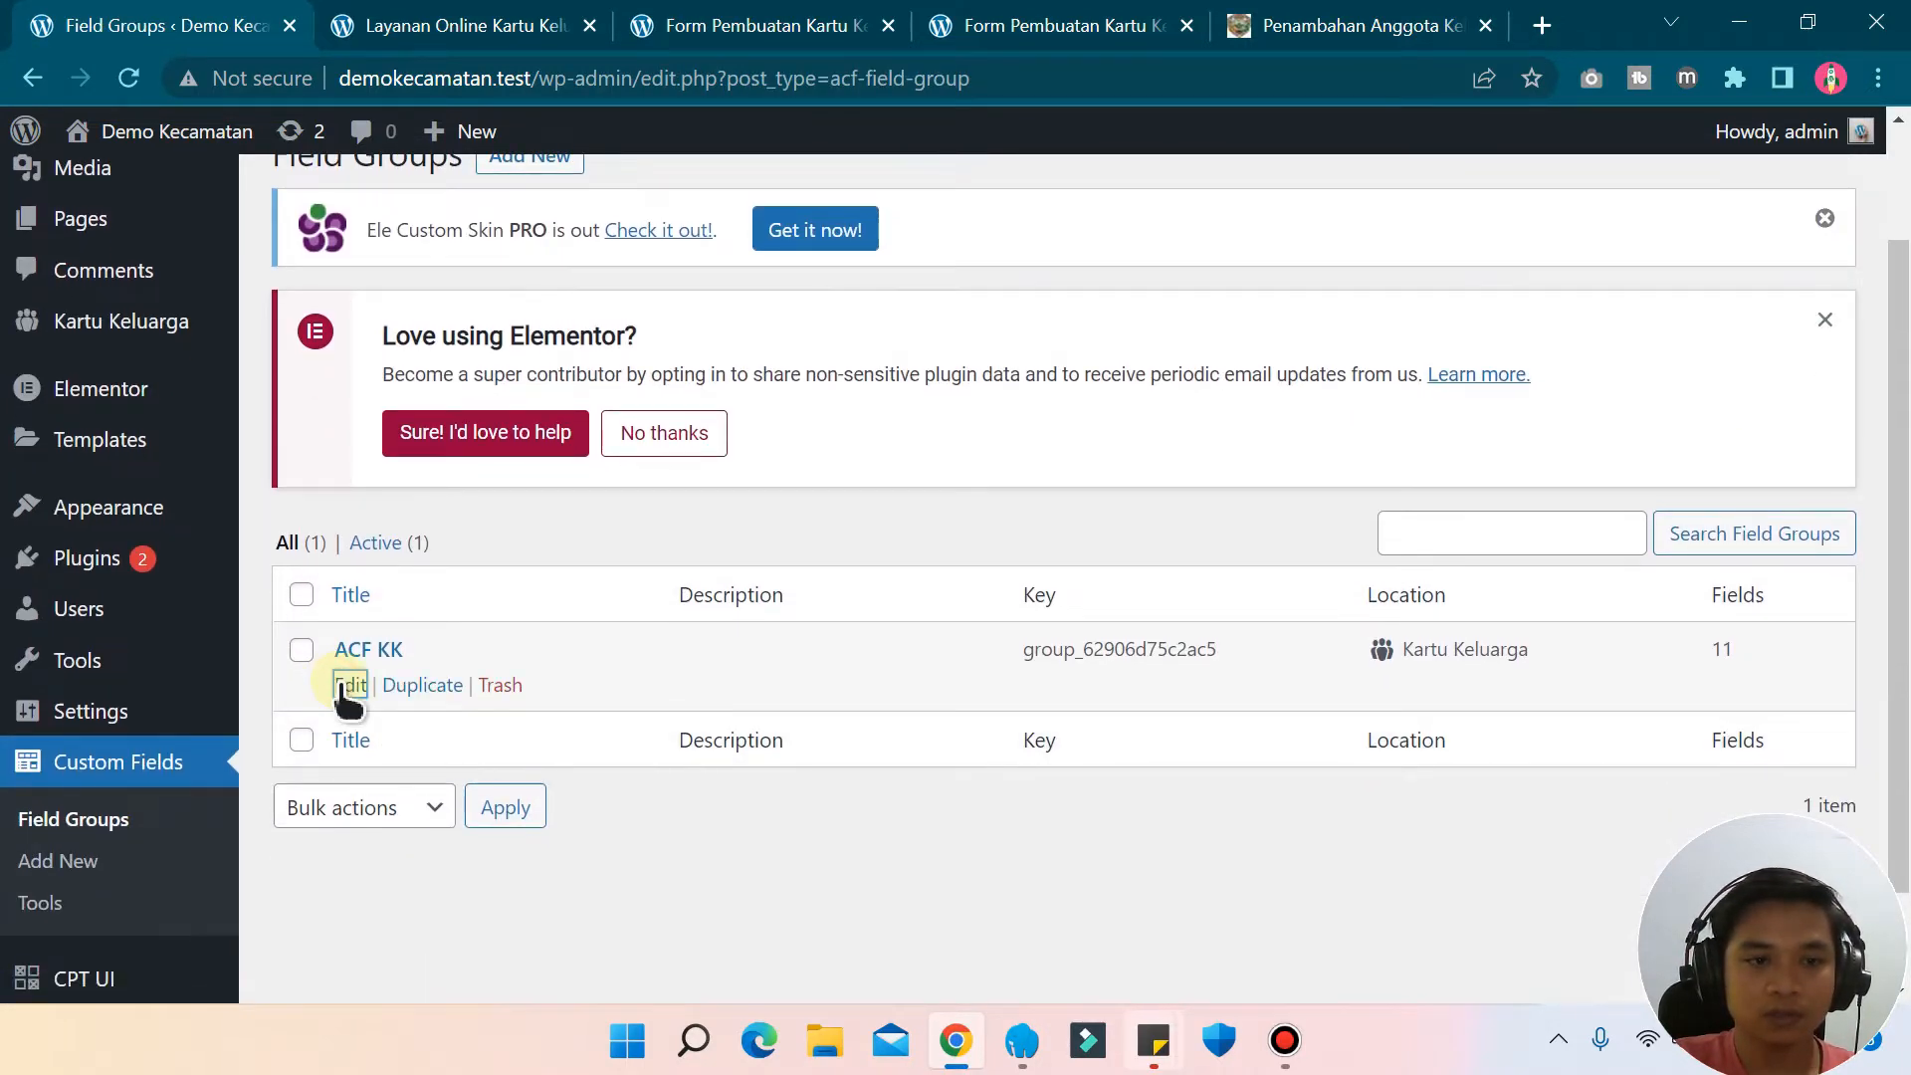
pyautogui.click(350, 687)
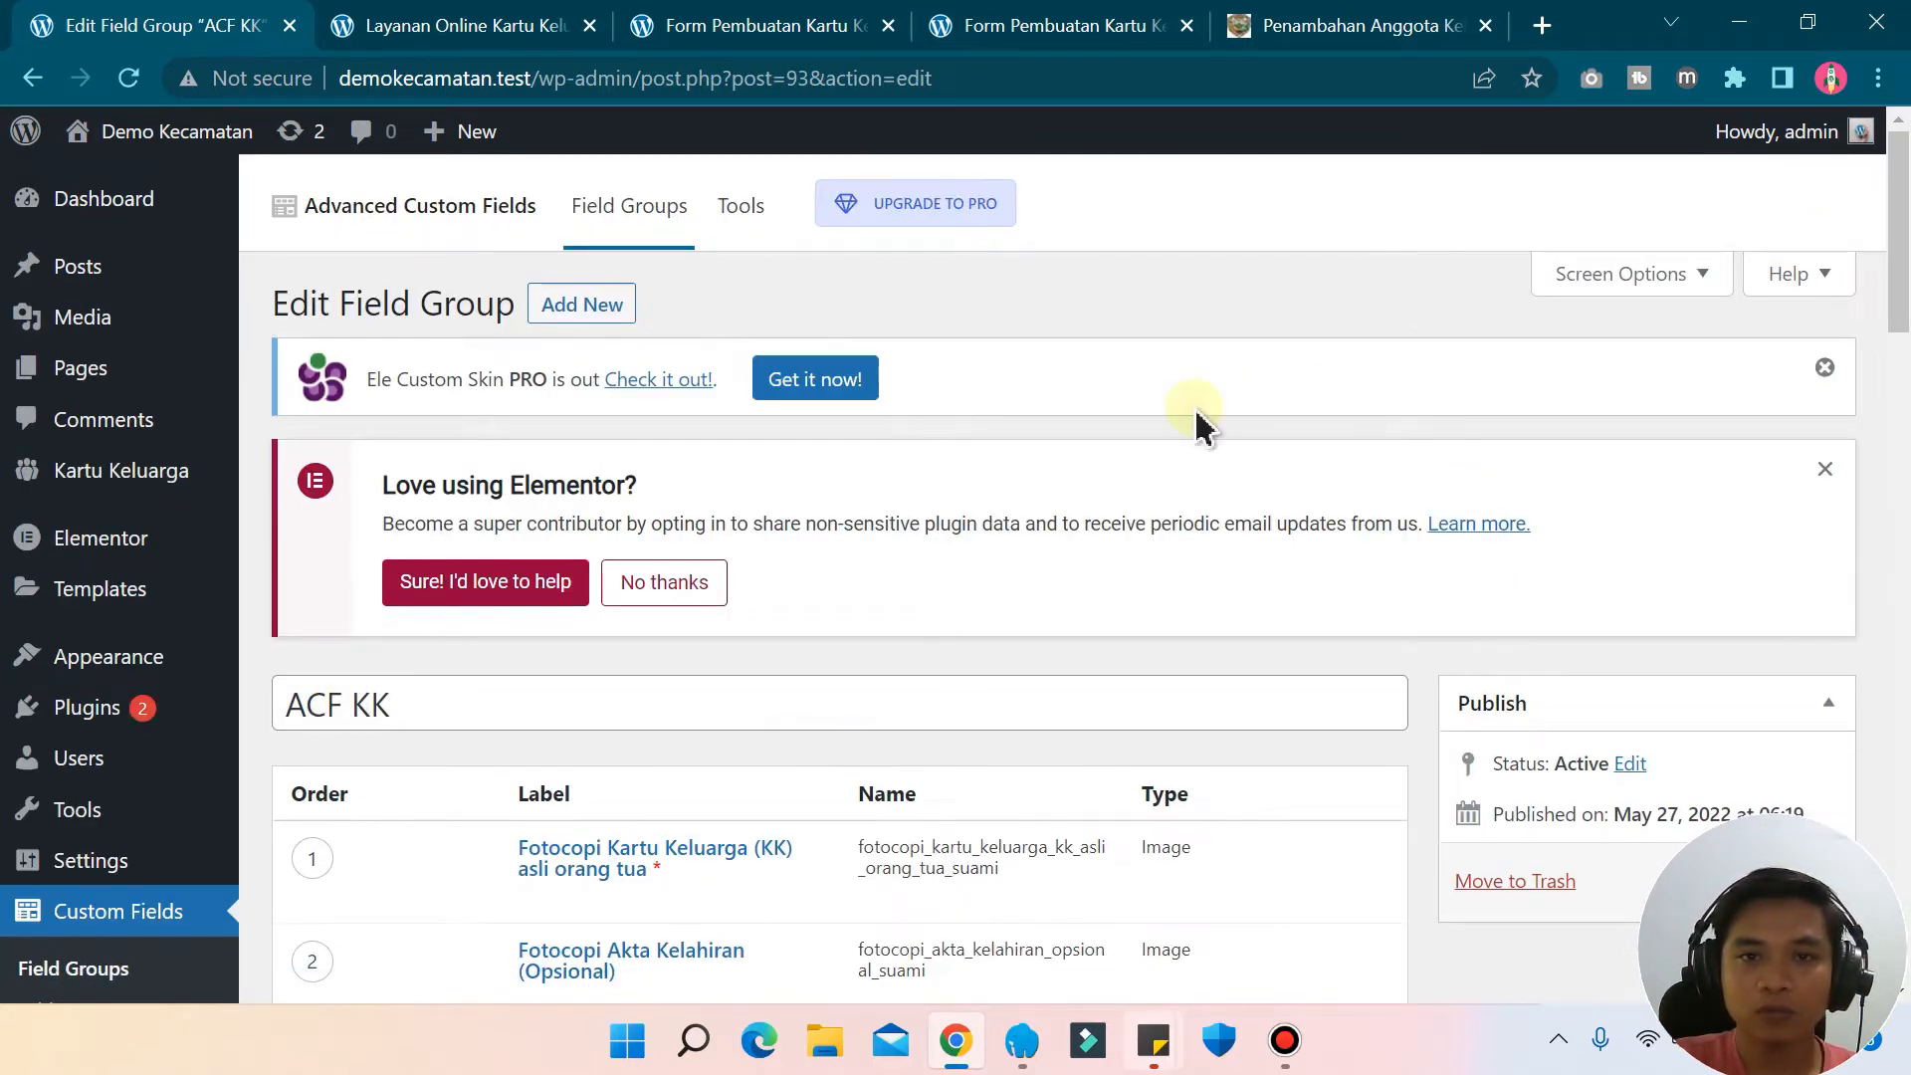
# - Check the documents required for adding a newborn family member in the Disdukcapil article
pyautogui.click(1323, 25)
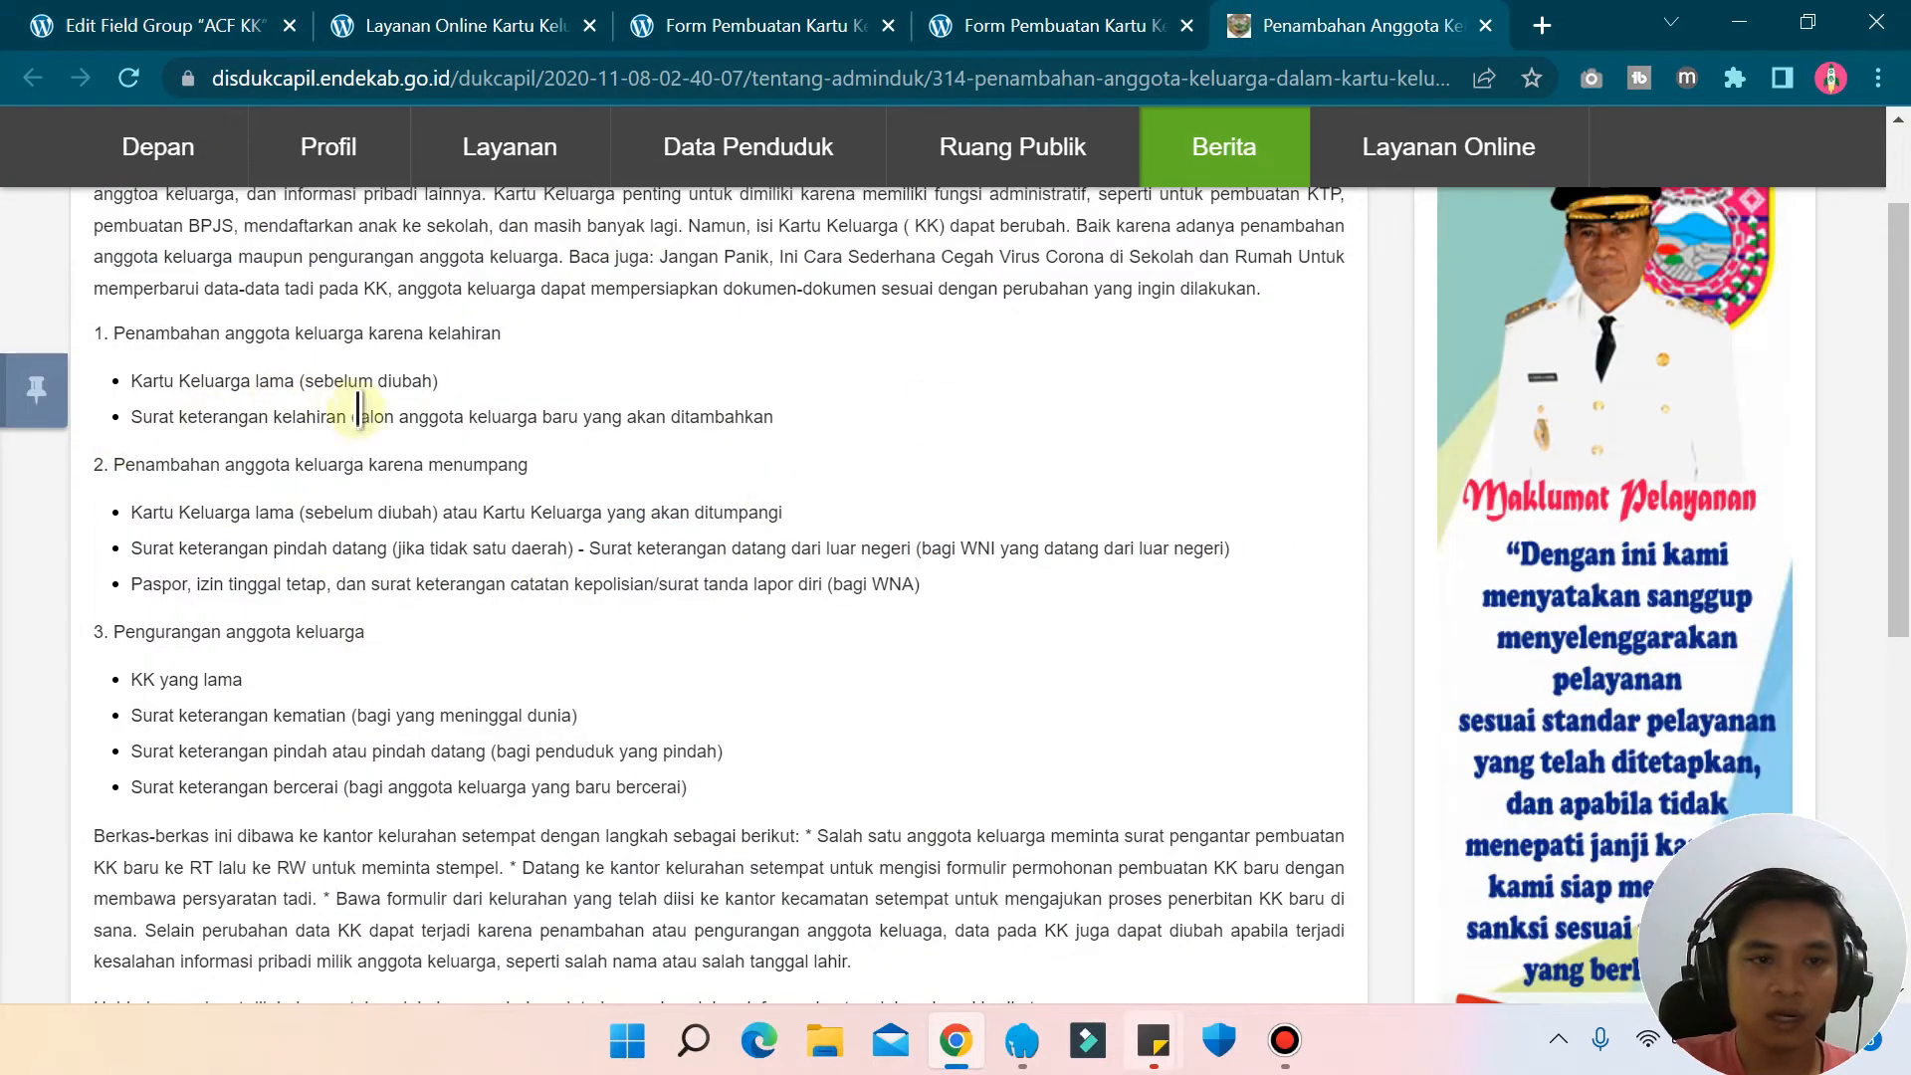
pyautogui.moveTo(367, 422); pyautogui.dragTo(208, 373)
pyautogui.click(199, 373)
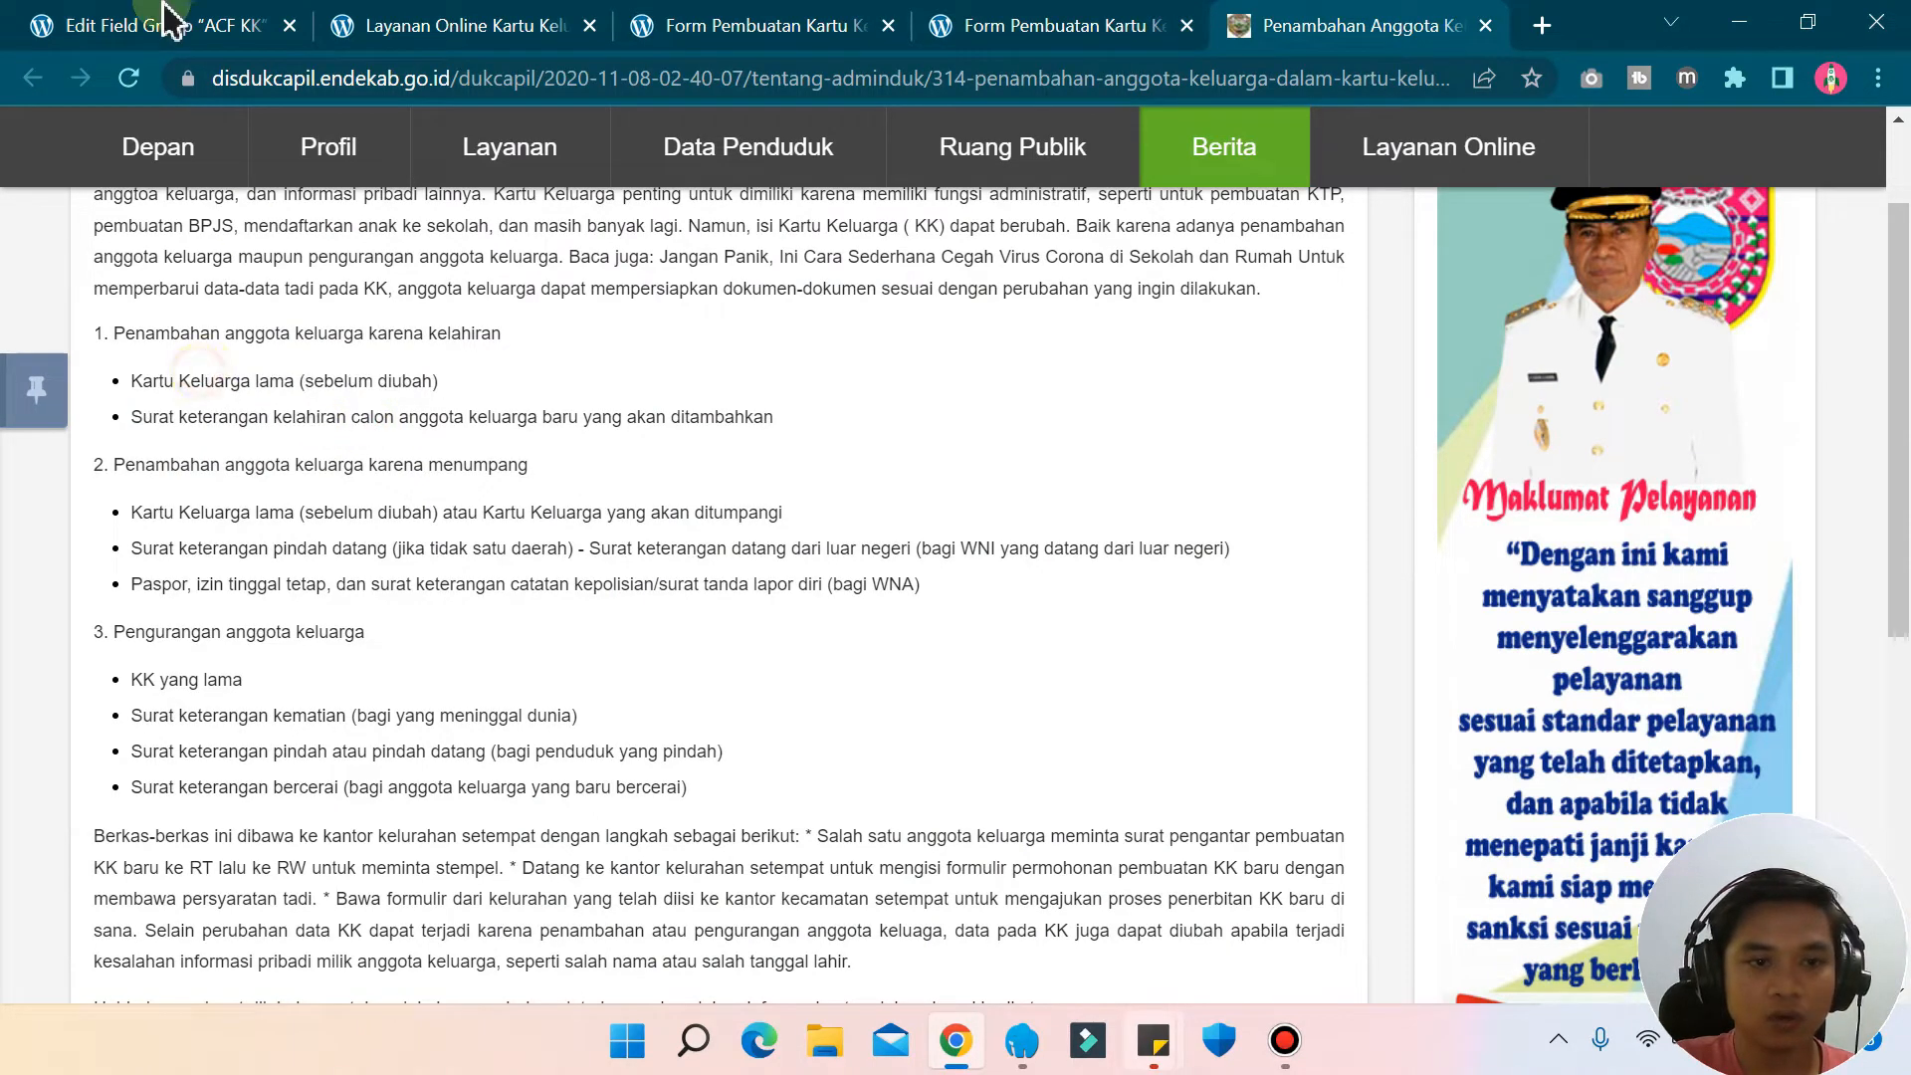
pyautogui.click(154, 25)
# - Add a field to the ACF KK group labelled "Kartu Keluarga lama (sebelum diubah)", copying the label from the Disdukcapil article
pyautogui.scroll(-10, 752, 520)
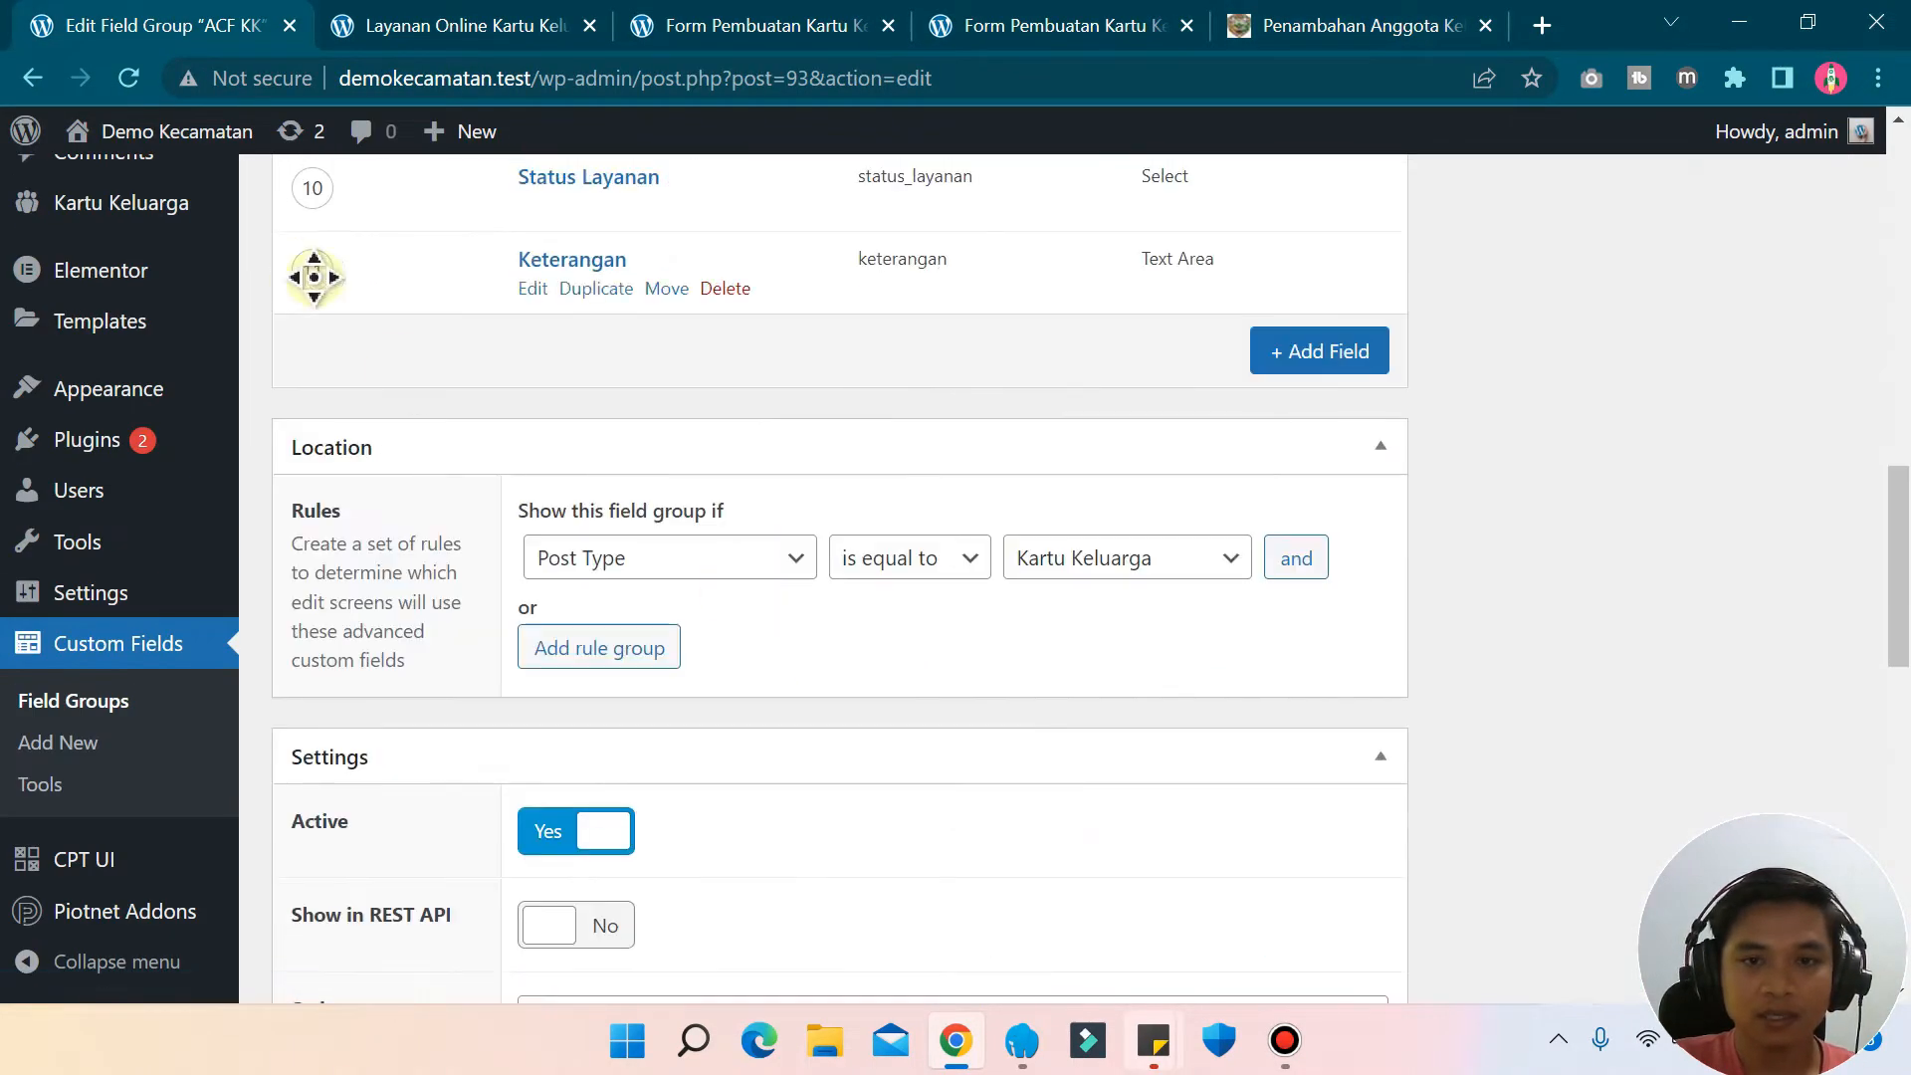
pyautogui.click(1339, 350)
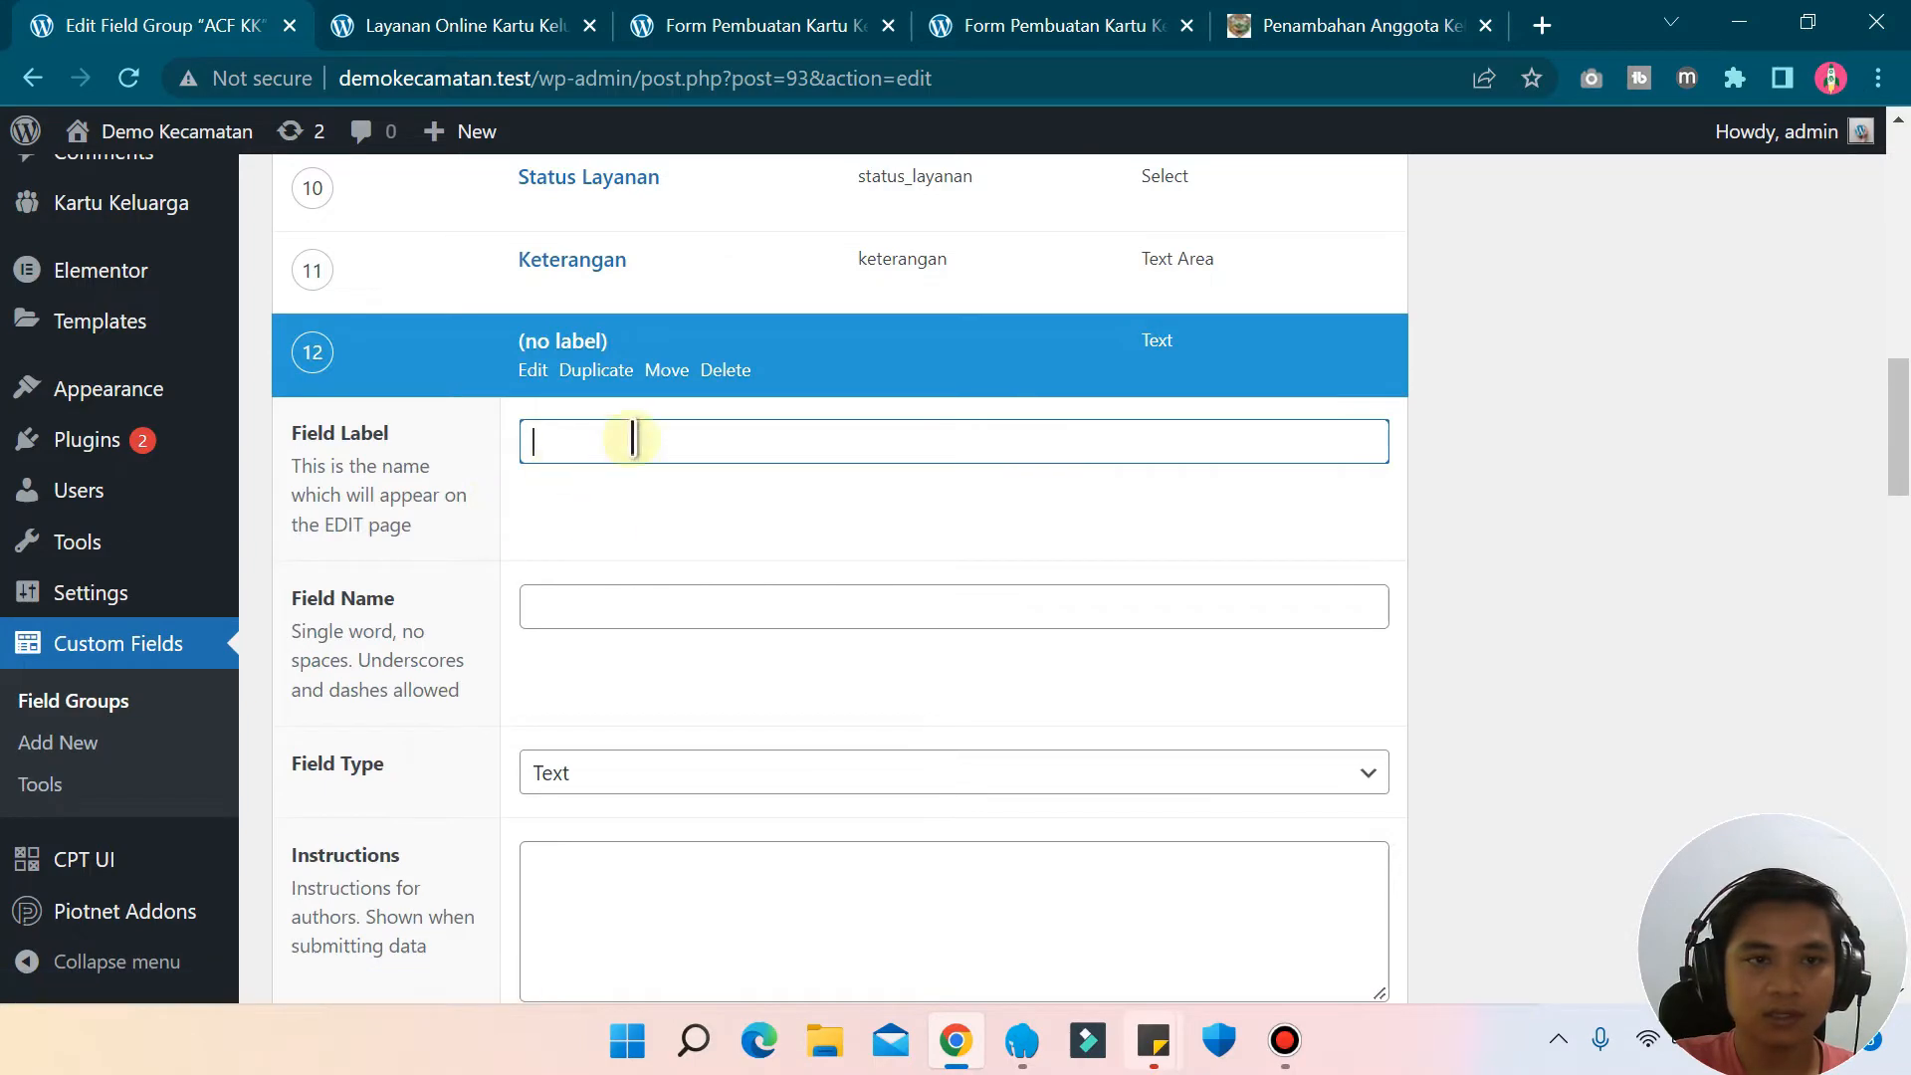
pyautogui.click(1330, 30)
pyautogui.moveTo(1329, 30); pyautogui.dragTo(503, 32)
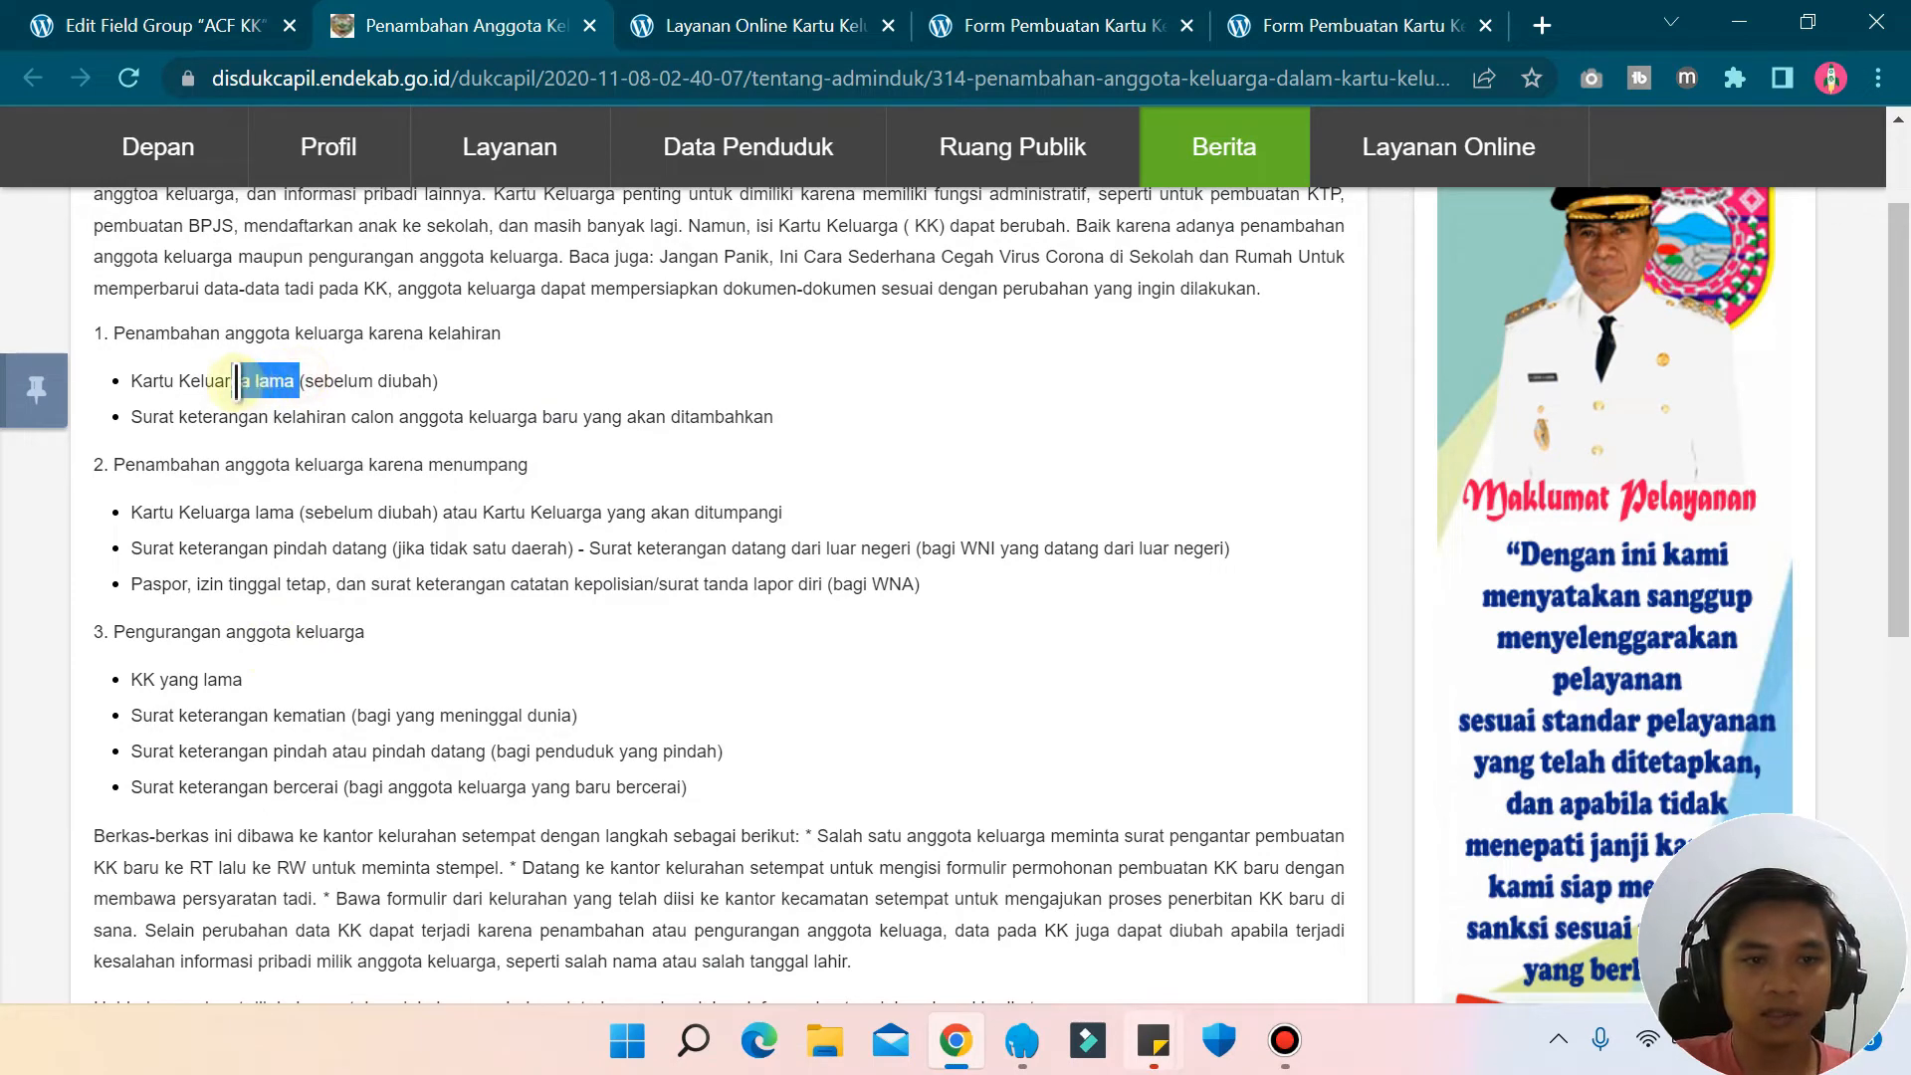
pyautogui.moveTo(443, 384); pyautogui.dragTo(162, 378)
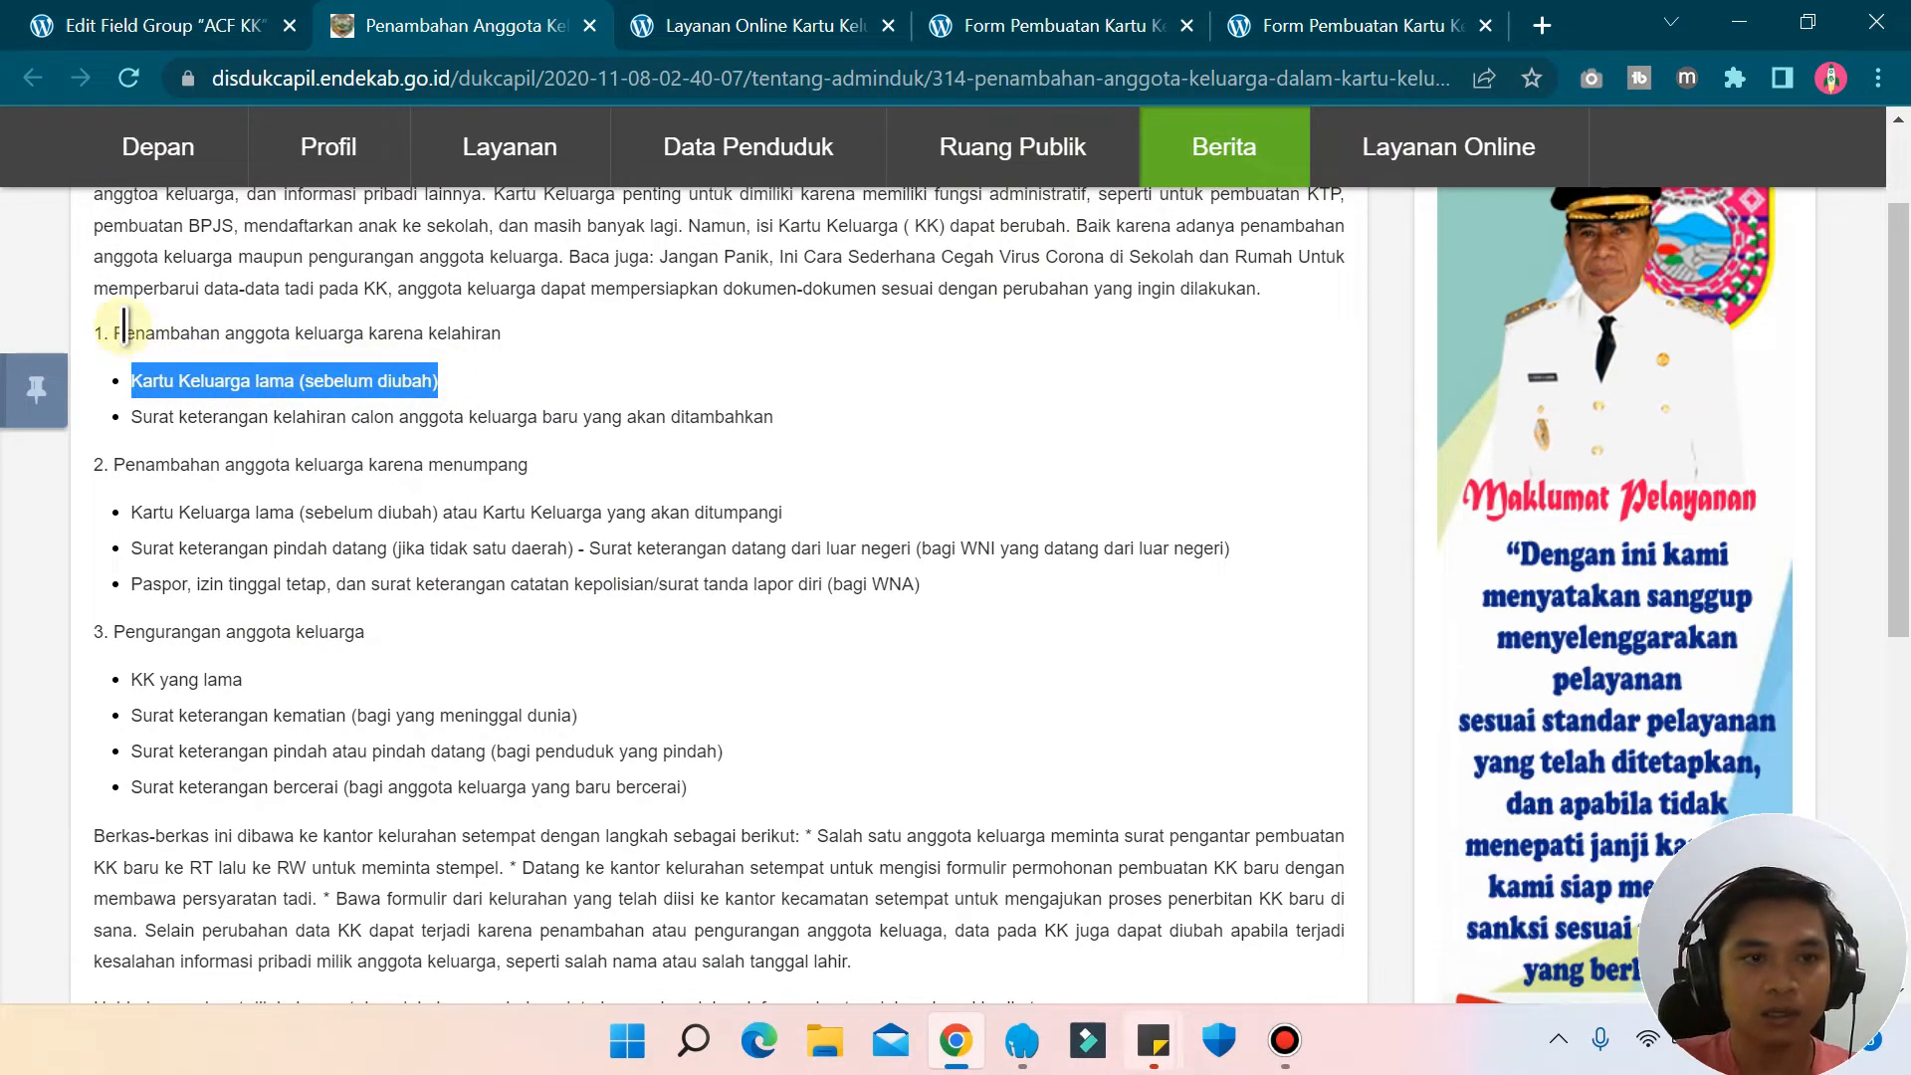
pyautogui.click(96, 25)
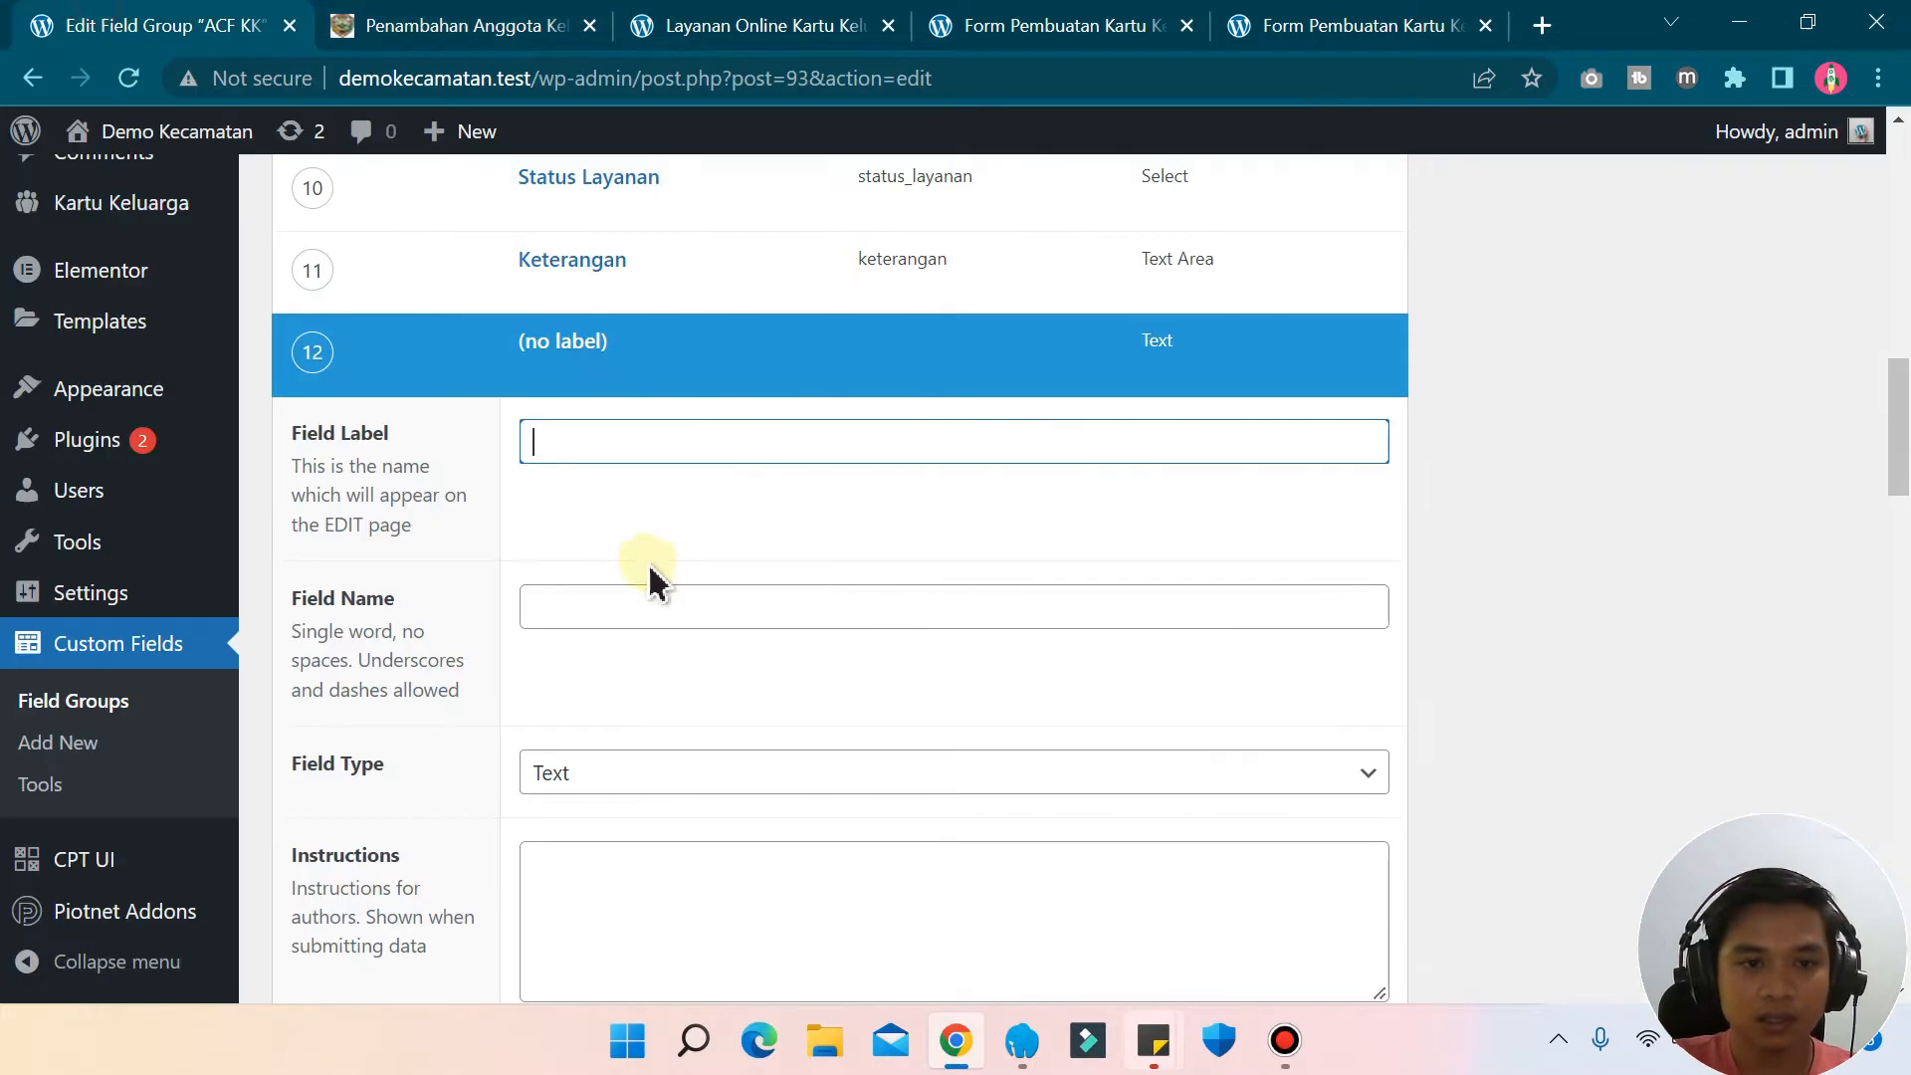
pyautogui.rightClick(614, 453)
pyautogui.click(757, 693)
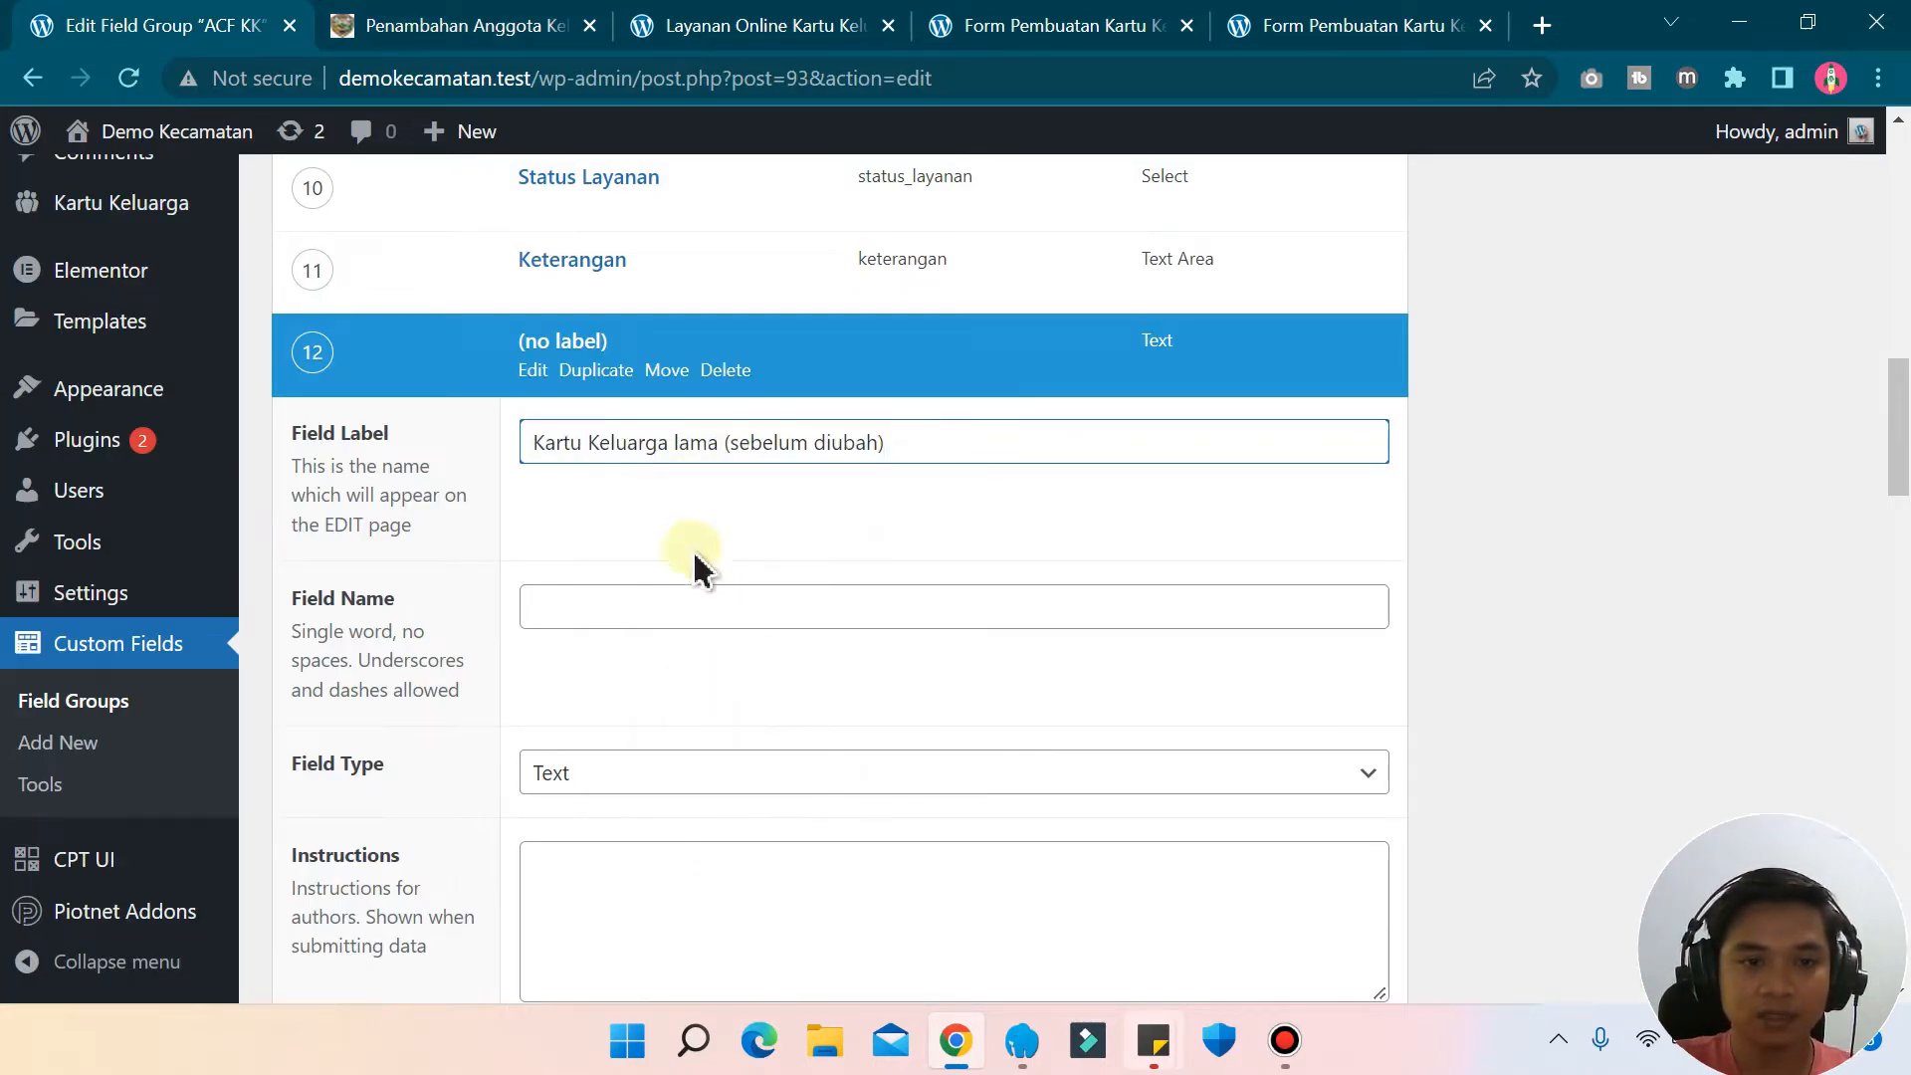
# - Fill in the old family card field's name as kartu_keluarga_lama_sebelum_diubah and set its type to Image
pyautogui.click(584, 609)
pyautogui.scroll(-3, 488, 497)
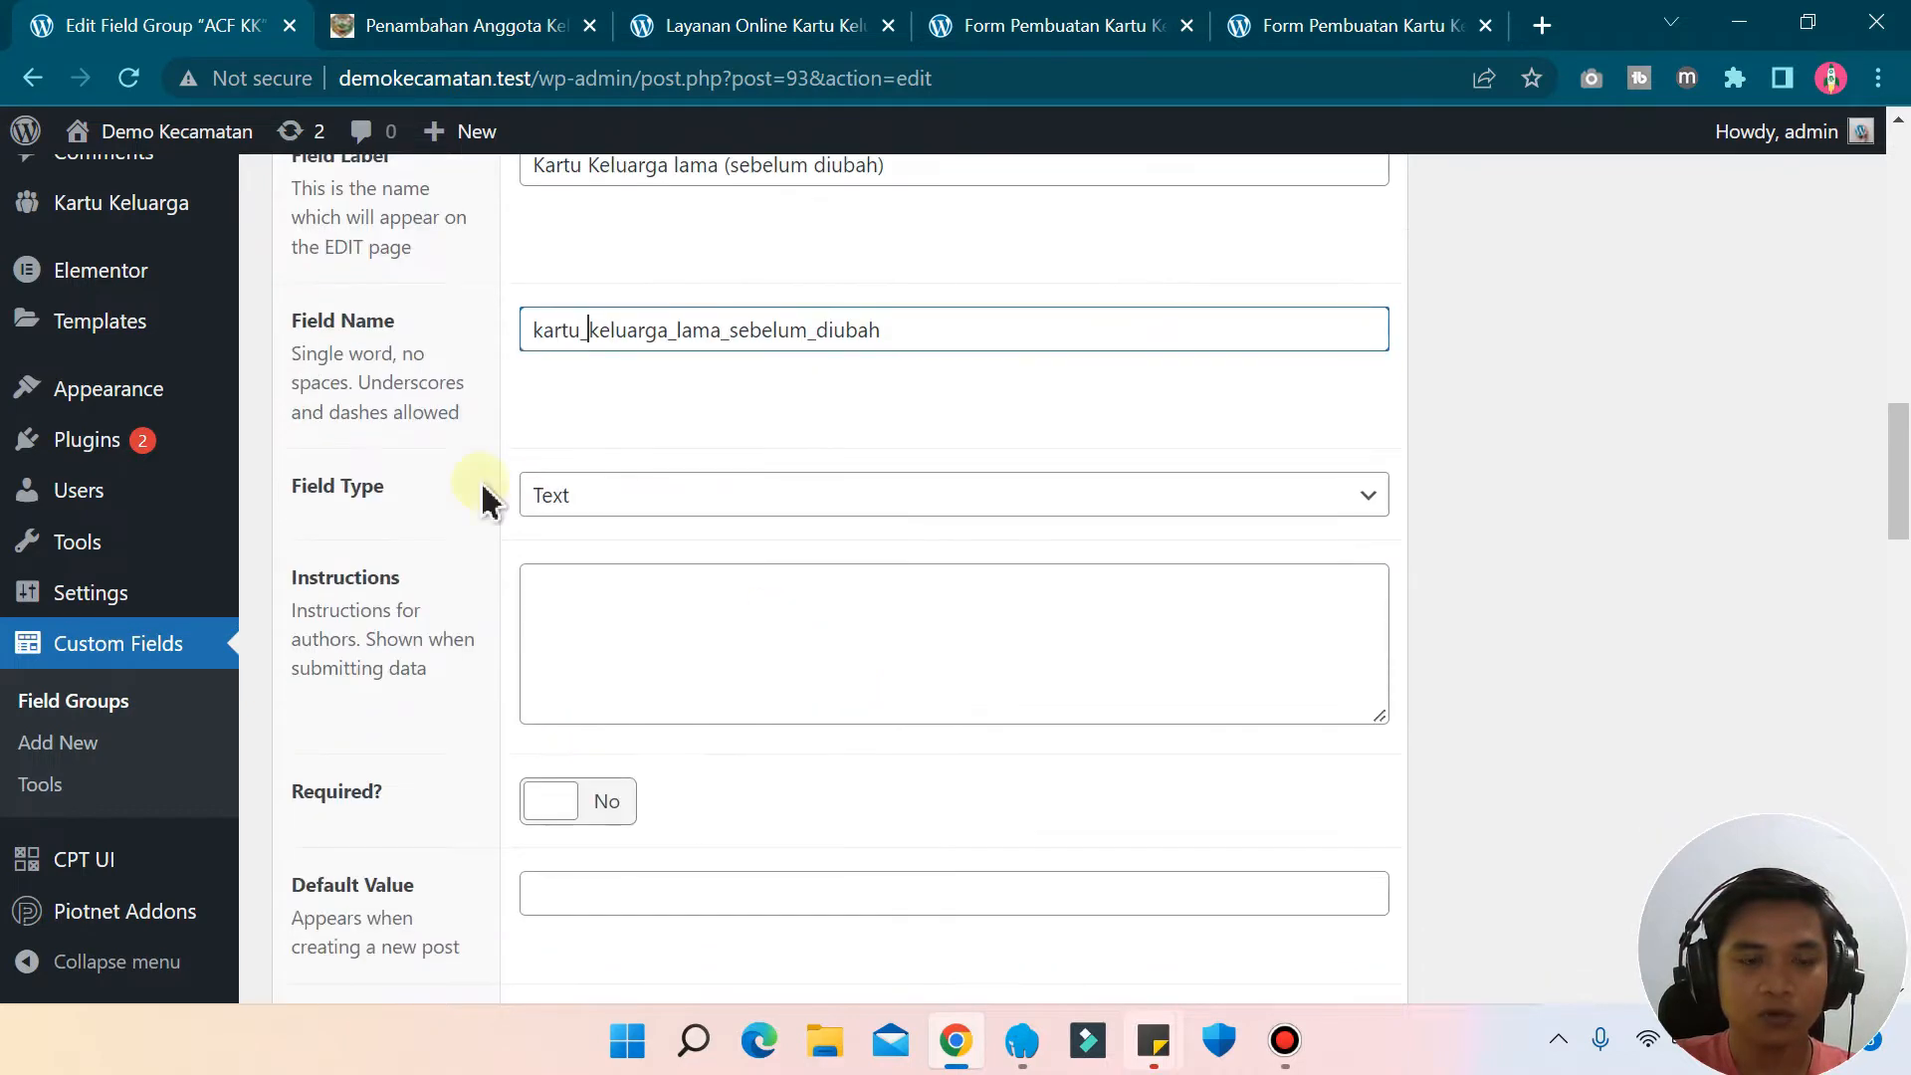
pyautogui.click(669, 498)
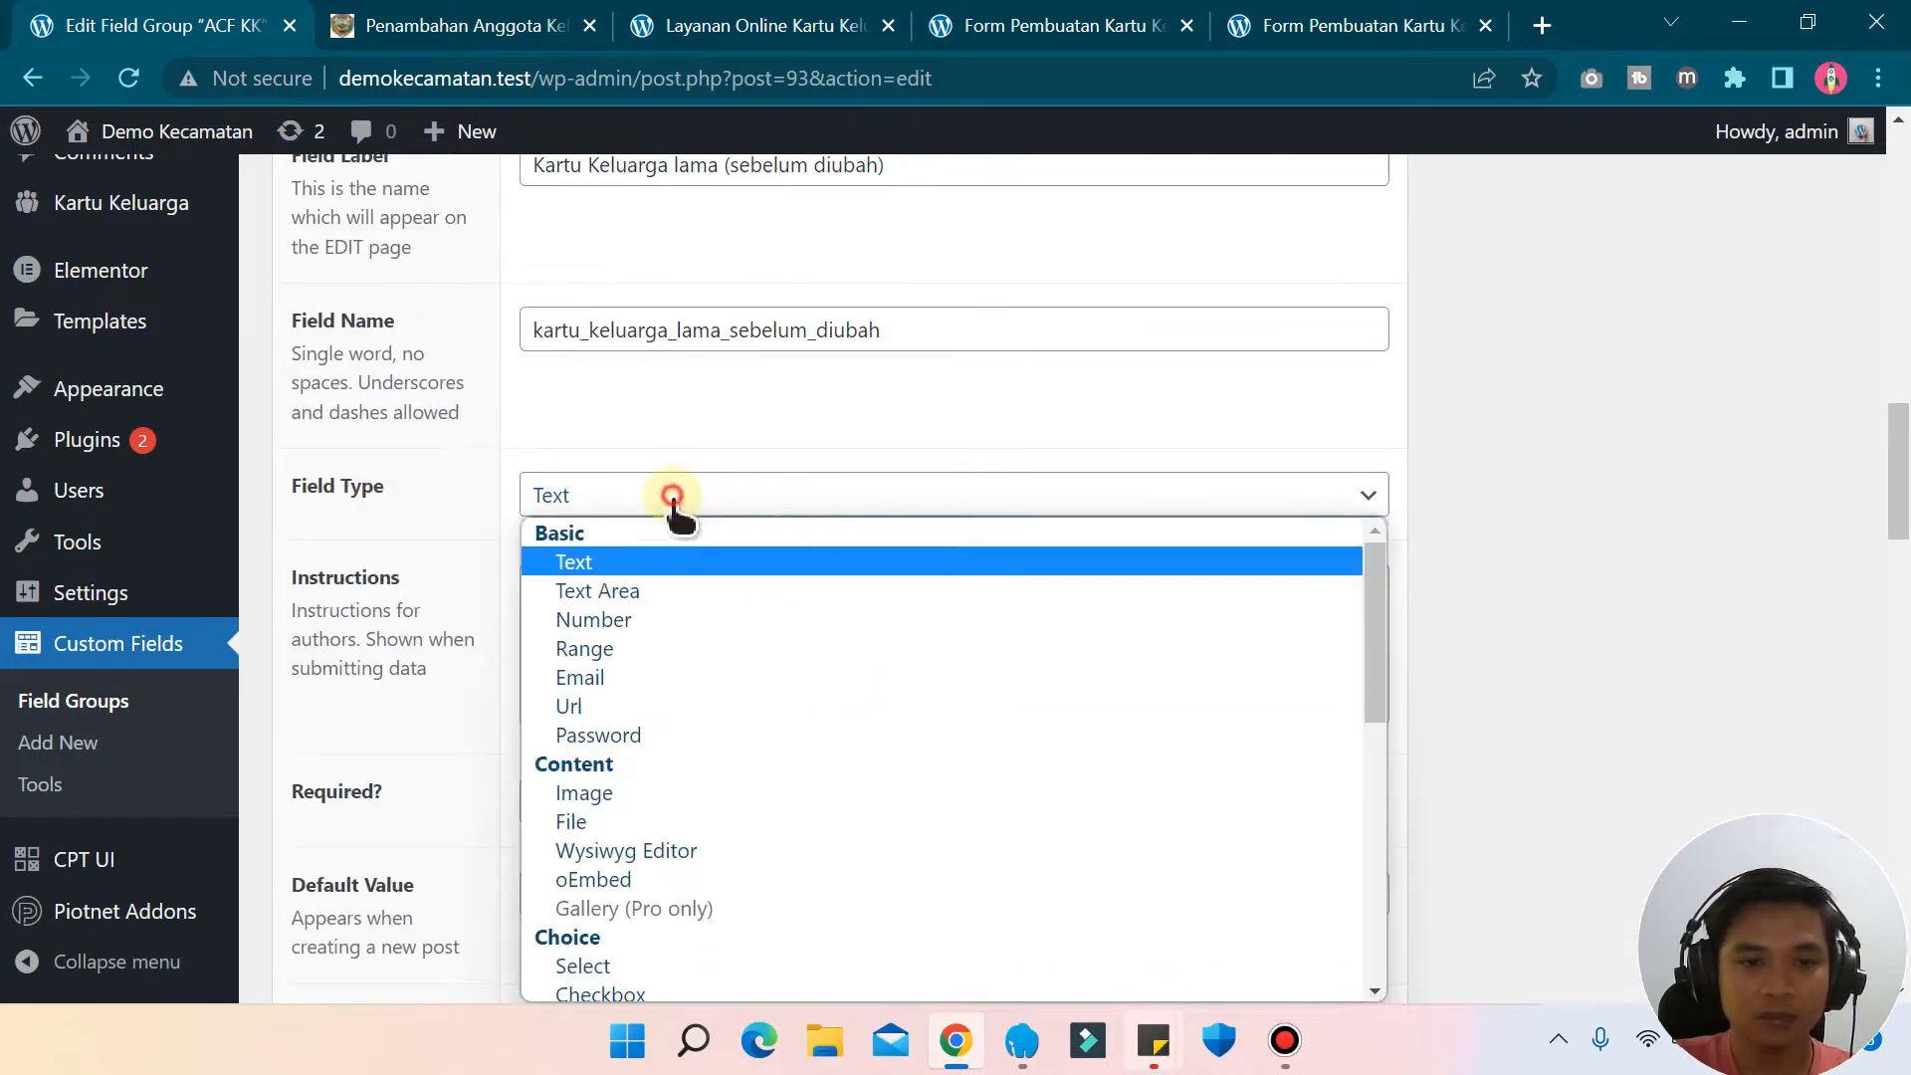
pyautogui.click(601, 793)
# - Add another field labelled "Surat keterangan kelahiran calon anggota keluarga baru", copying the label from the Disdukcapil article
pyautogui.scroll(-7, 883, 575)
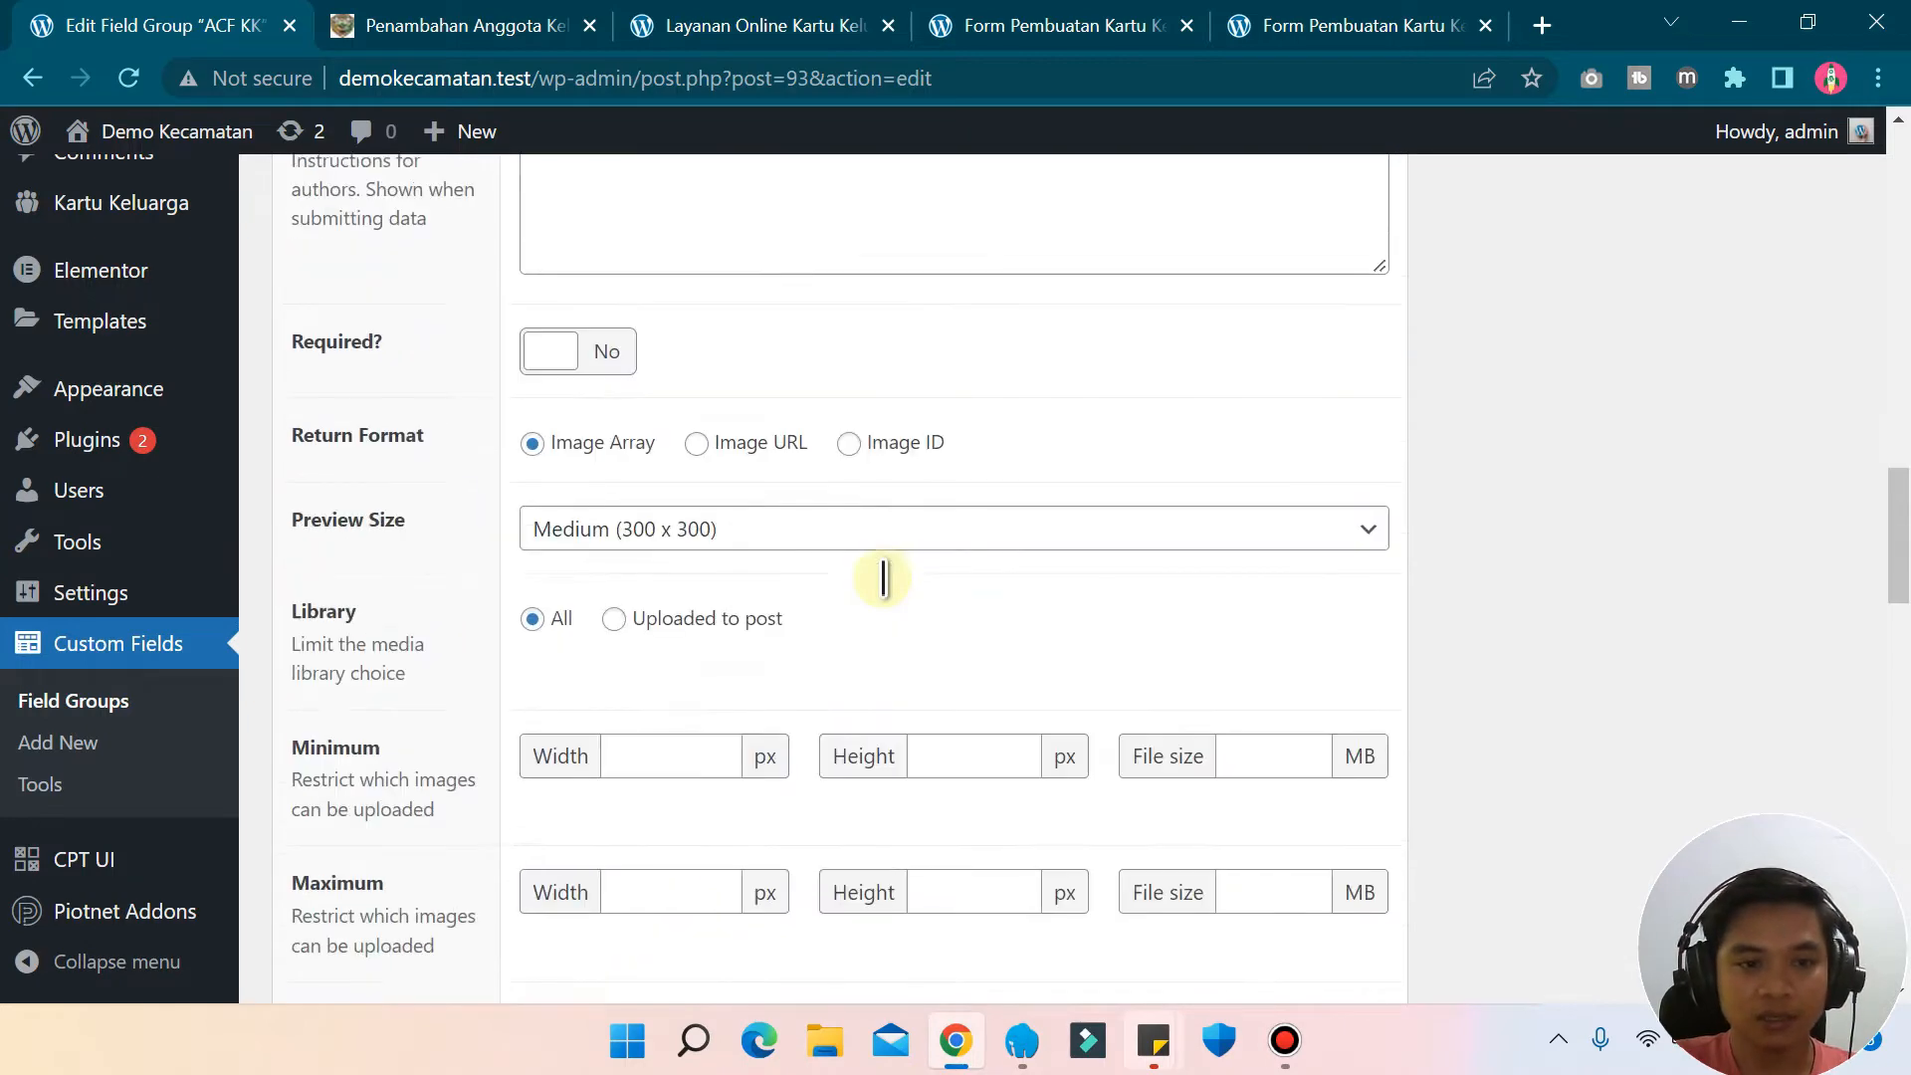
pyautogui.scroll(-6, 883, 575)
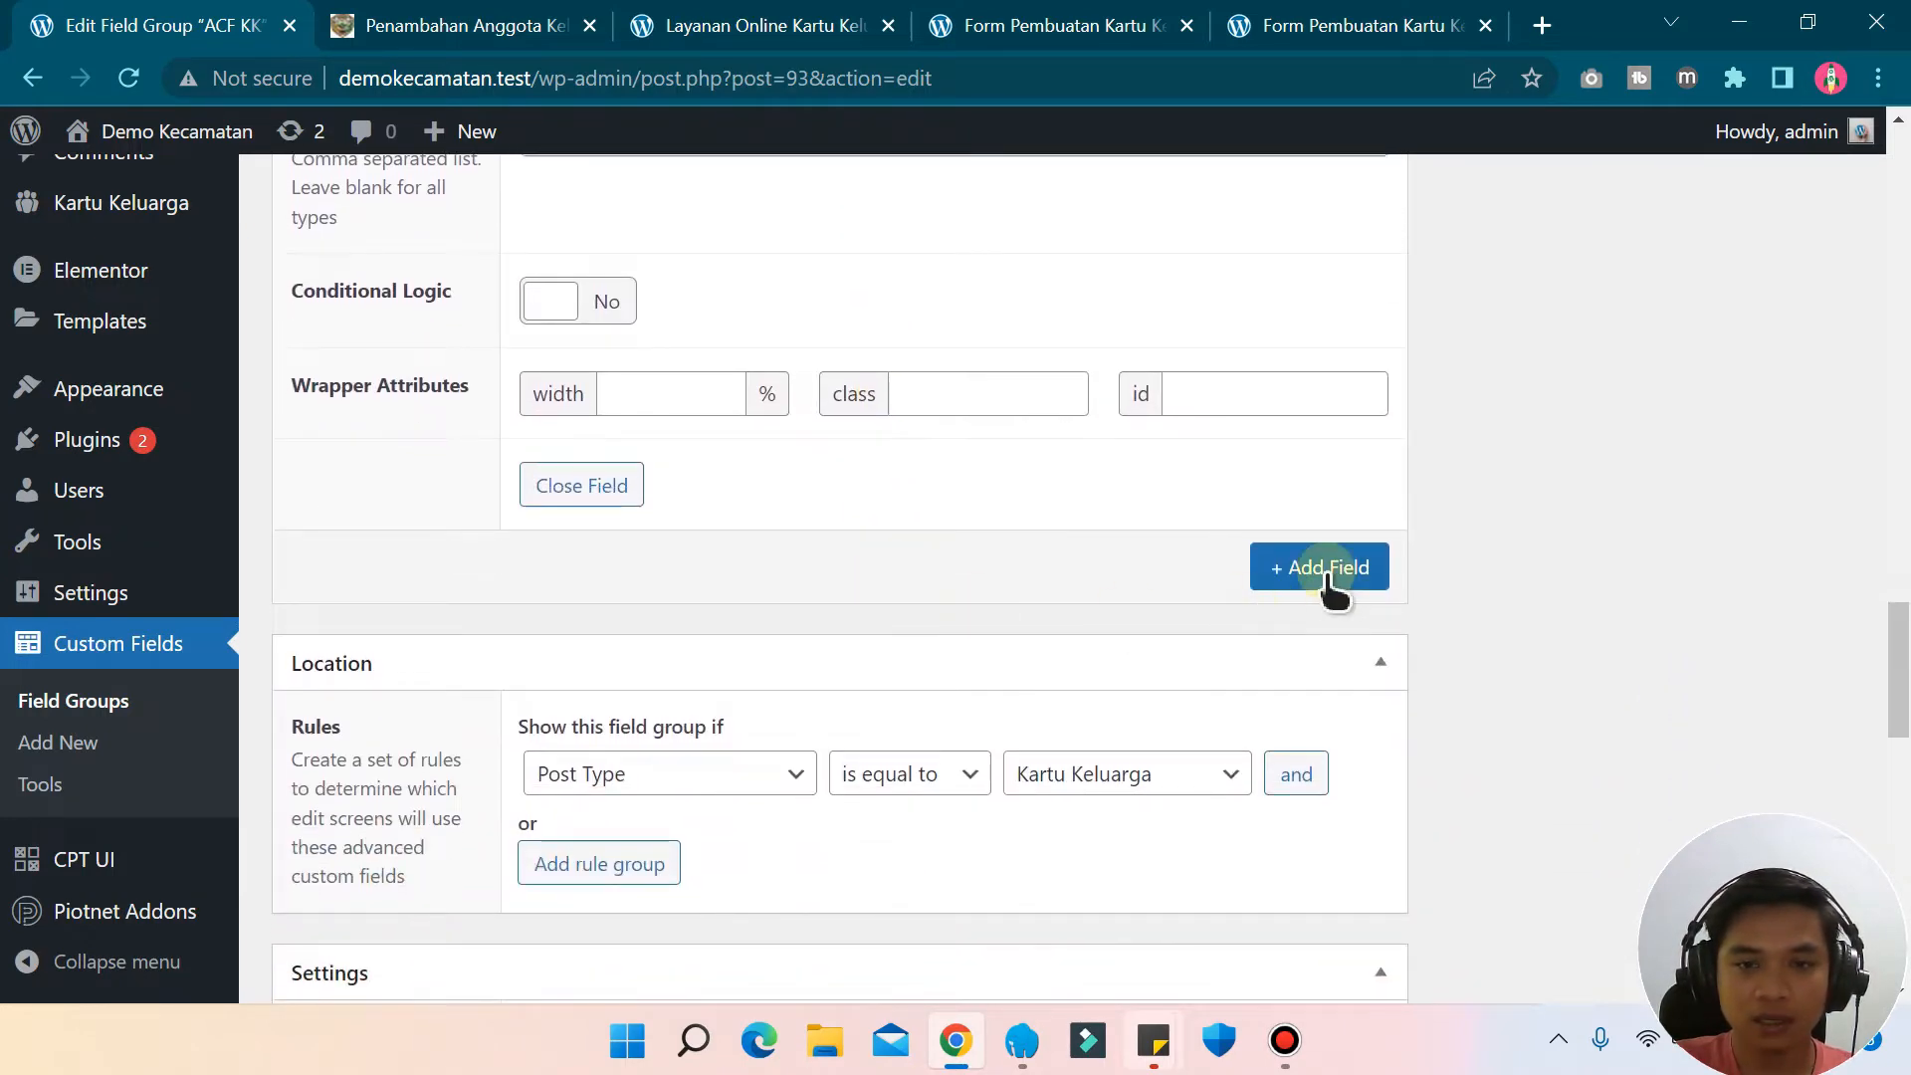
pyautogui.click(1316, 569)
pyautogui.hotkey('ctrl', 'Tab')
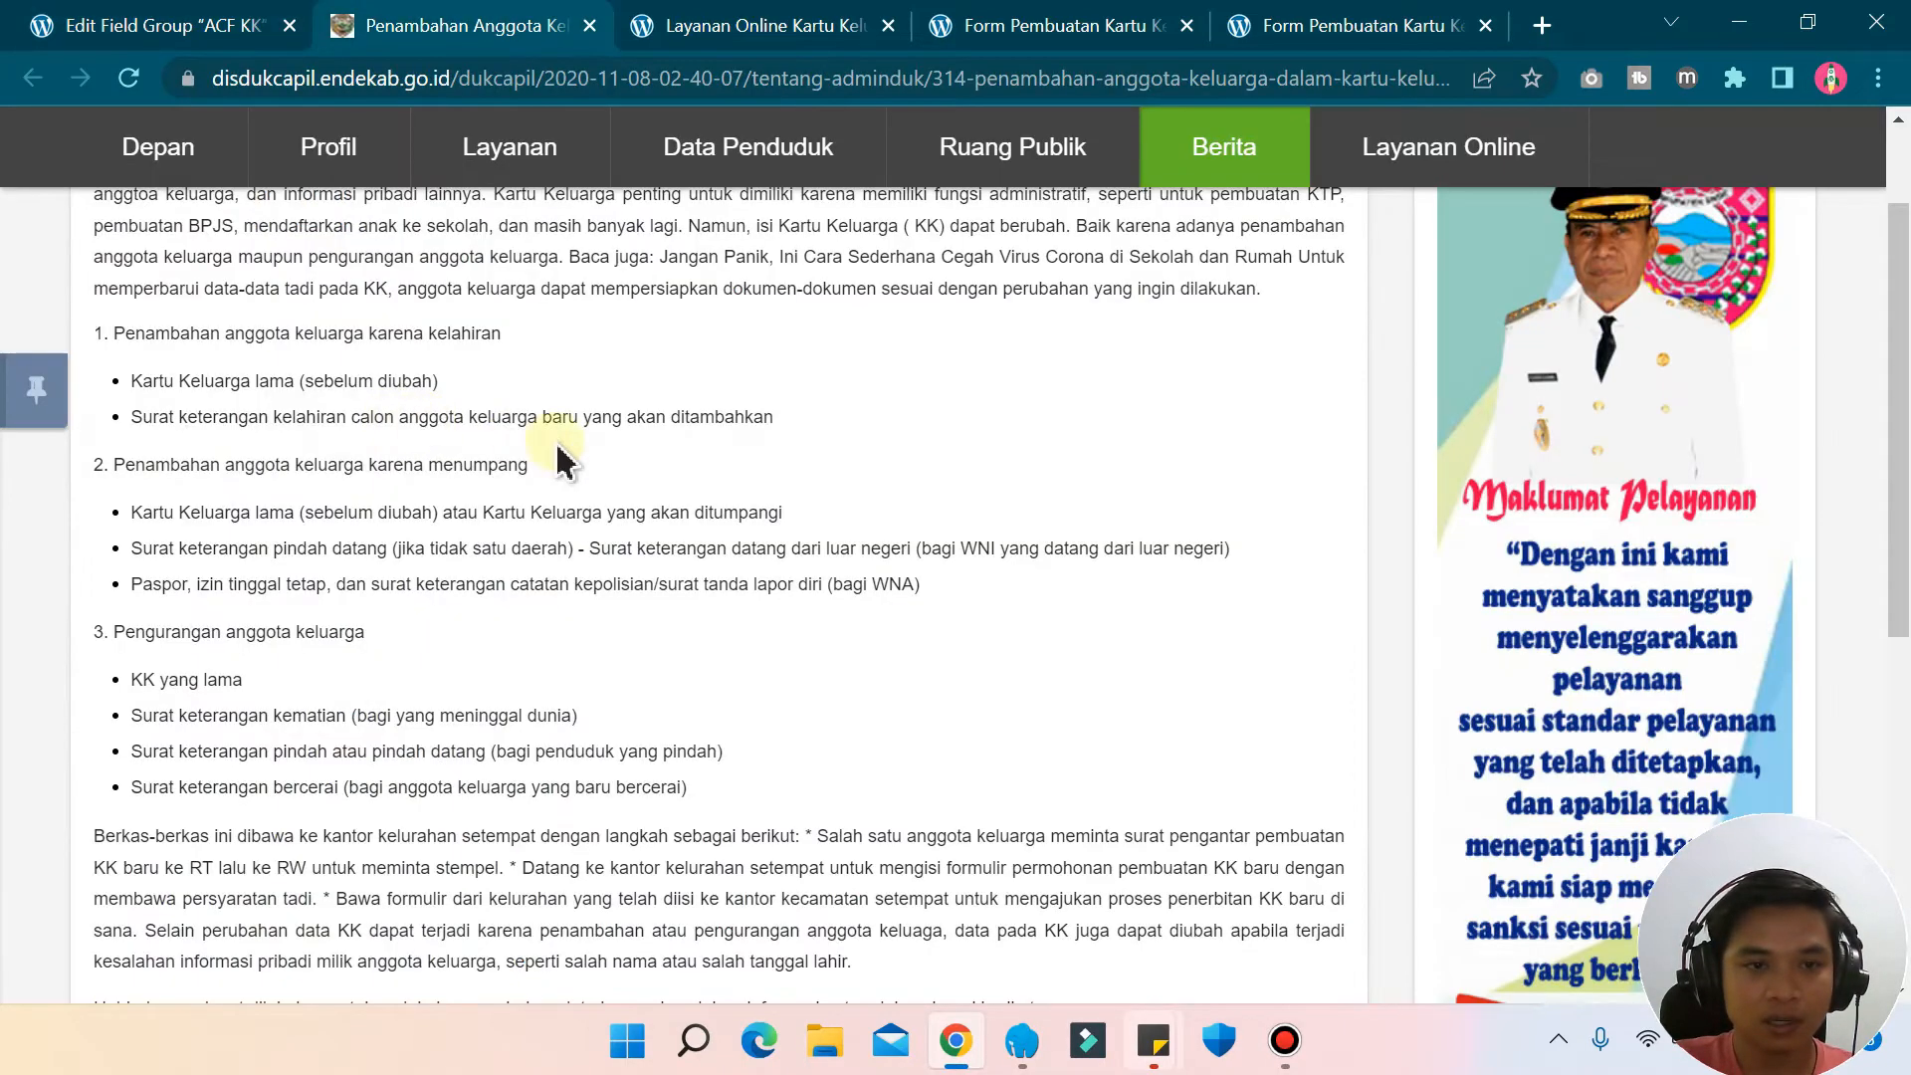
pyautogui.moveTo(584, 419); pyautogui.dragTo(146, 445)
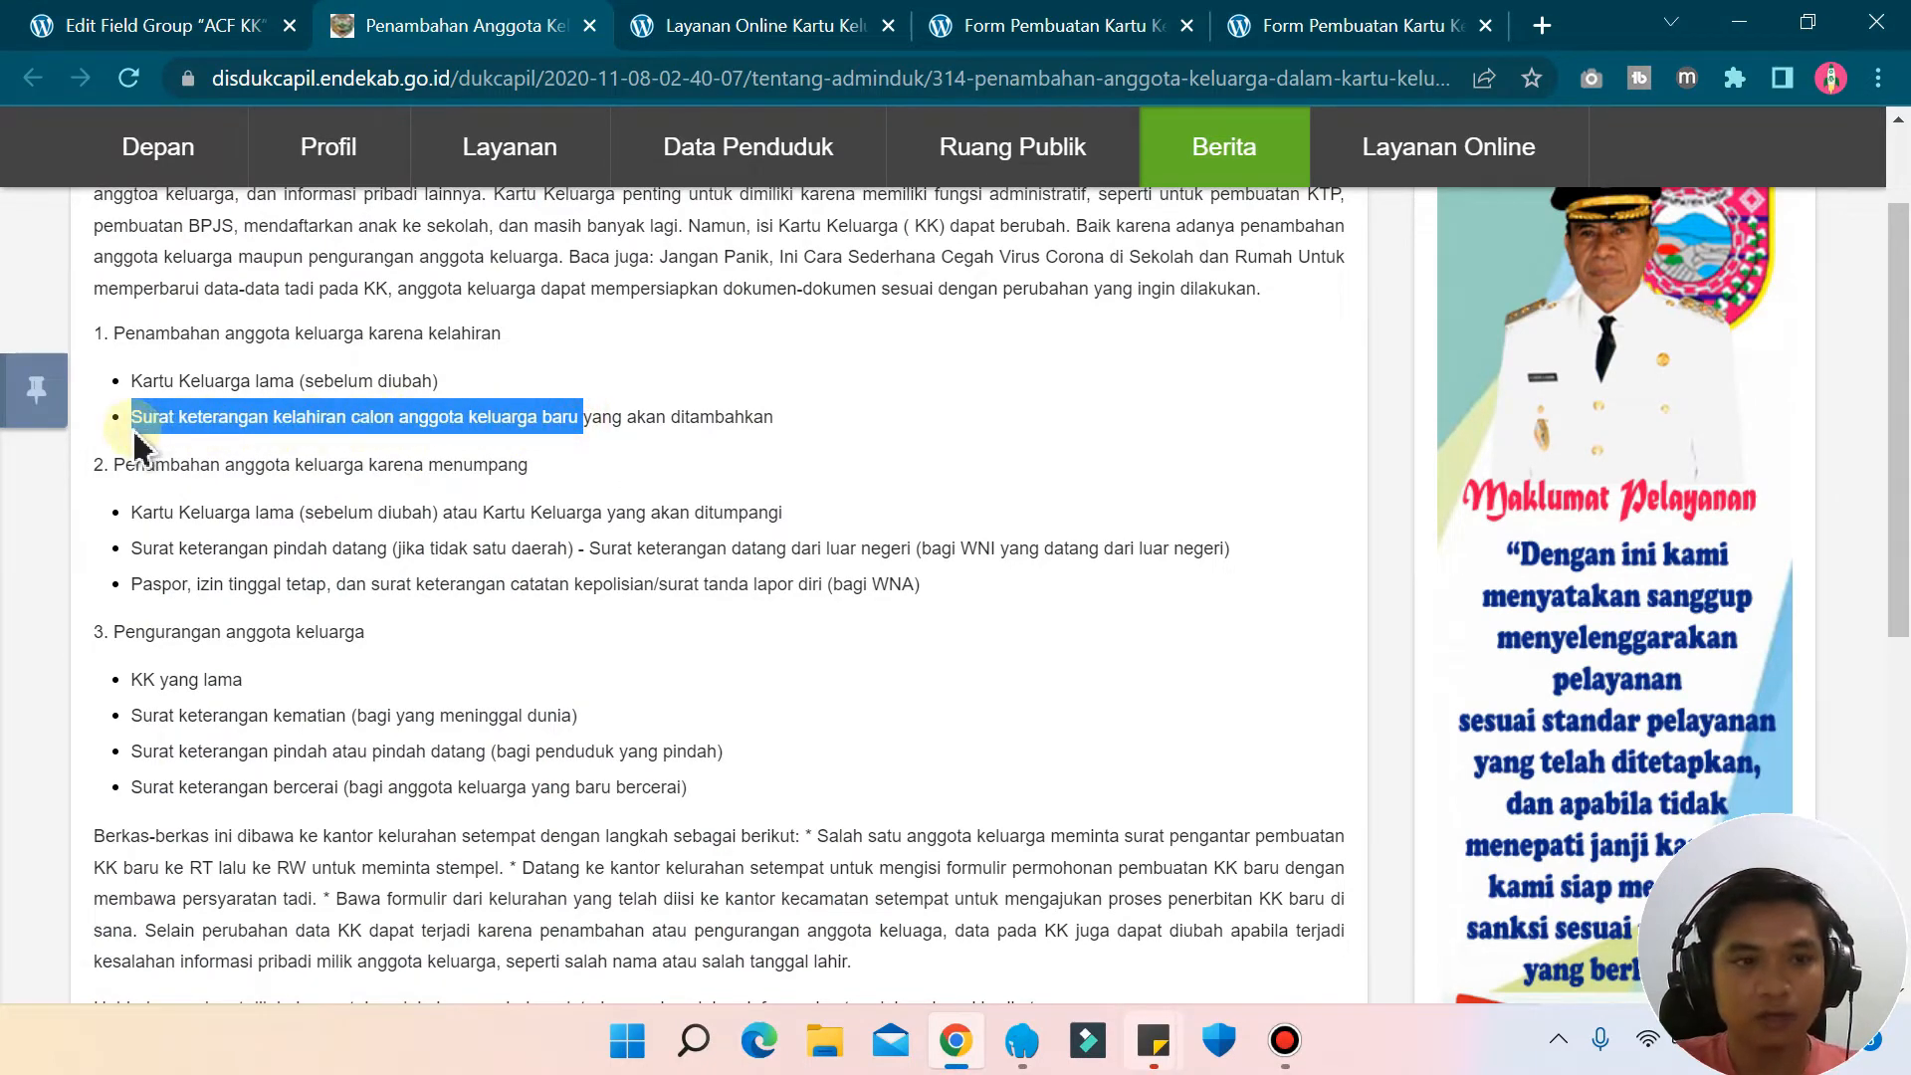
pyautogui.click(55, 25)
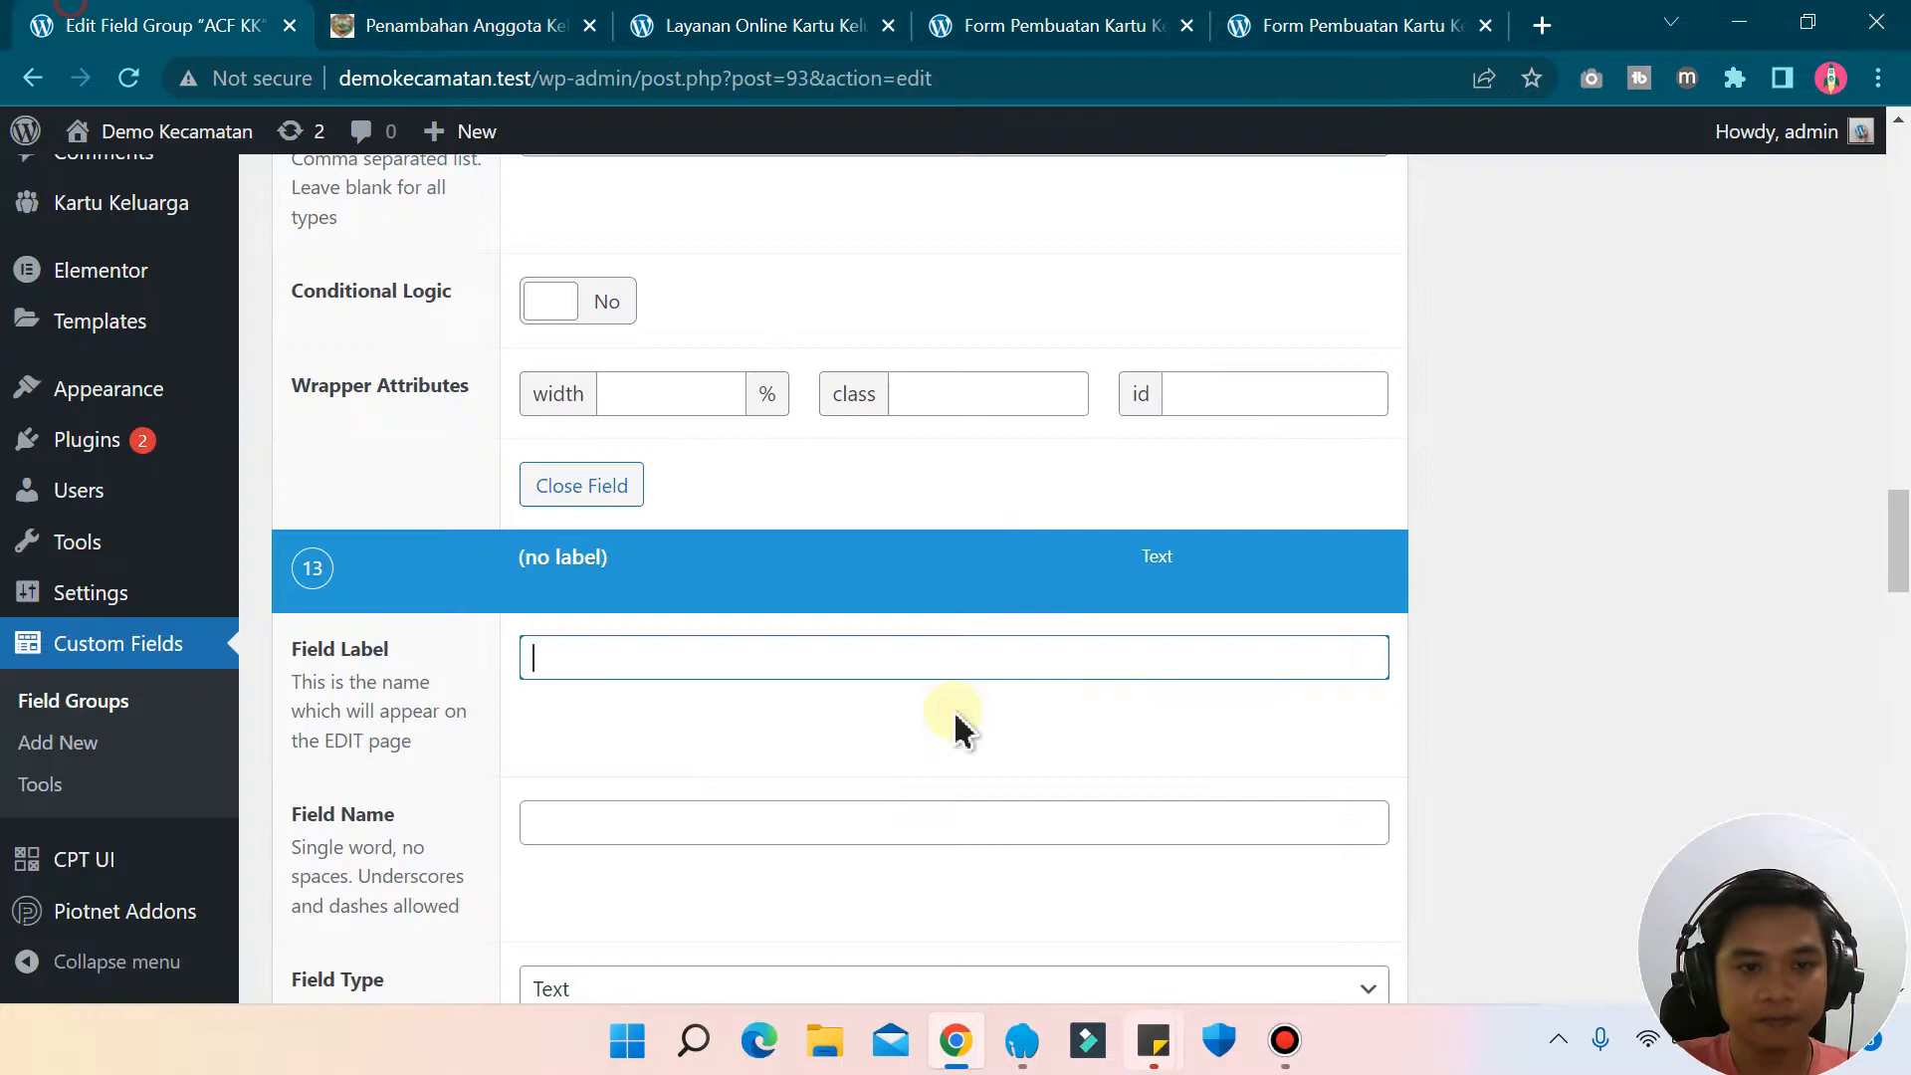
pyautogui.rightClick(597, 665)
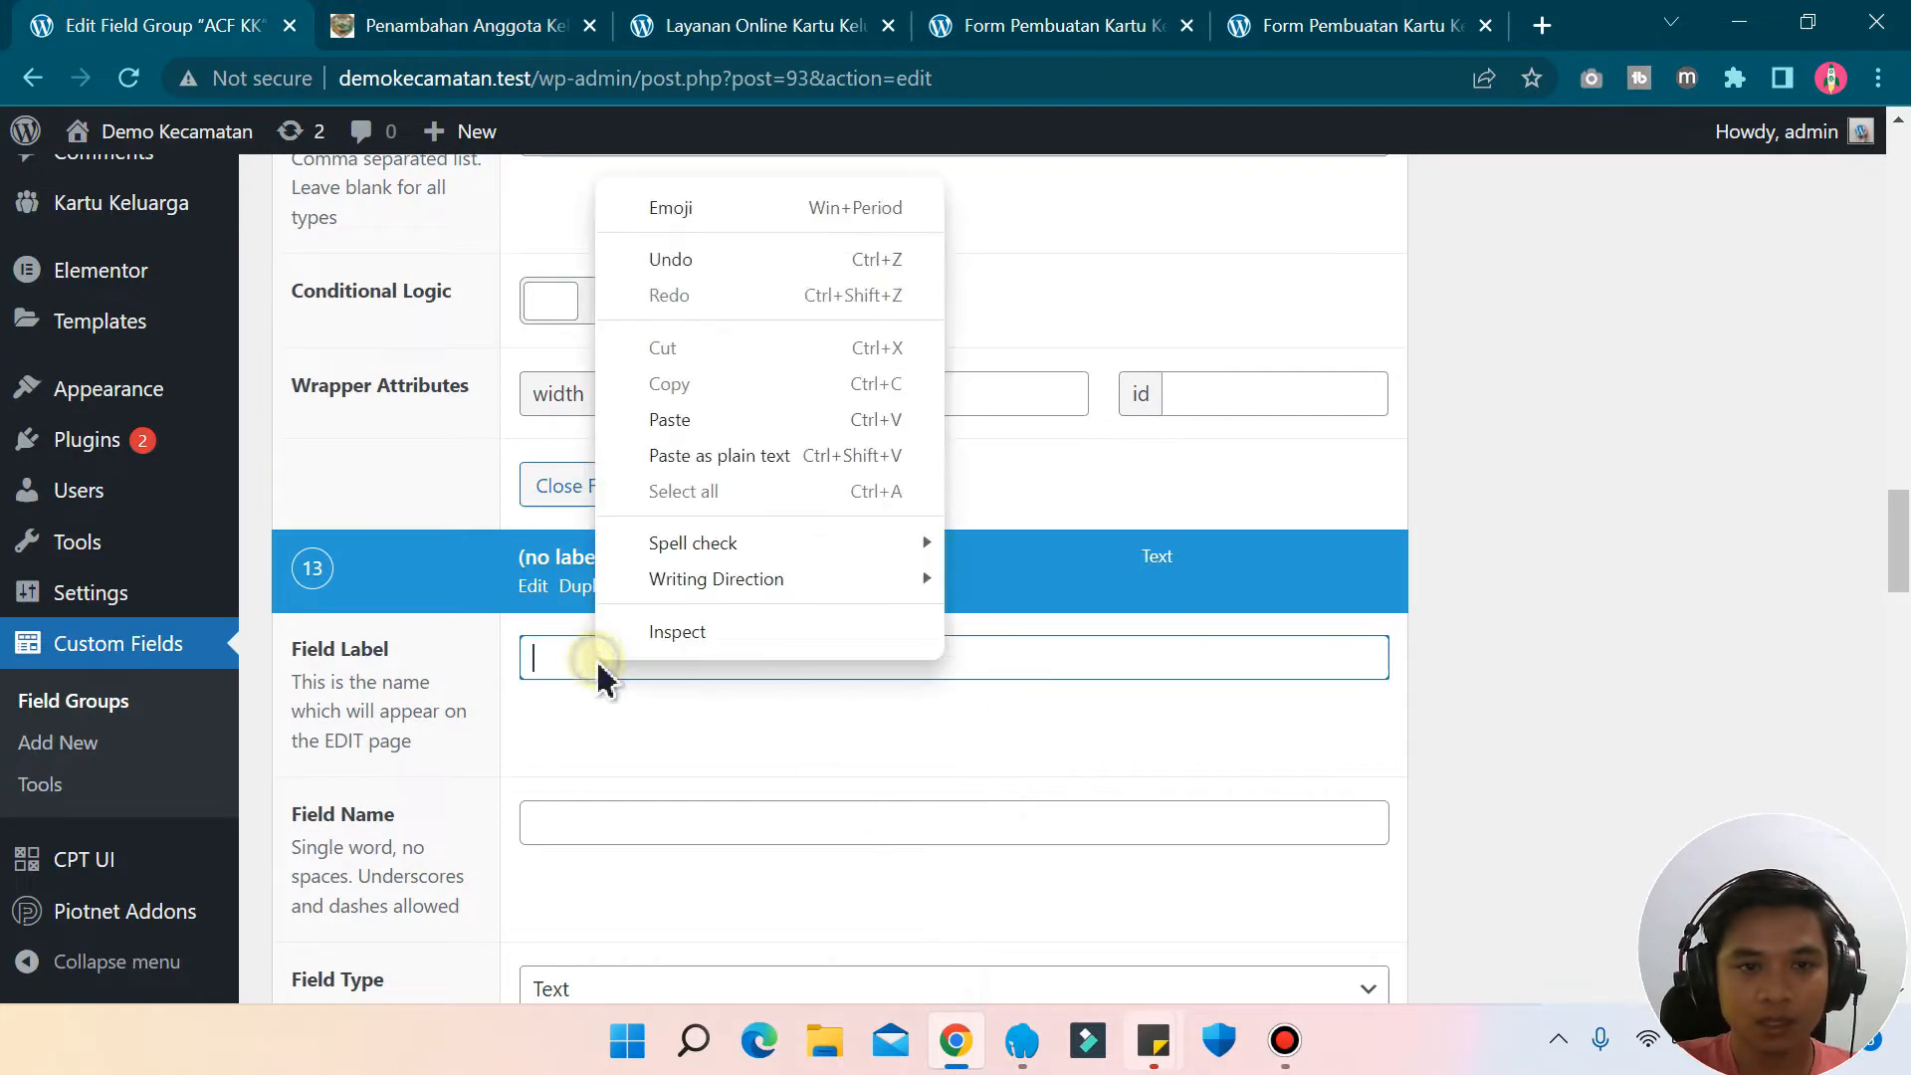
pyautogui.click(701, 427)
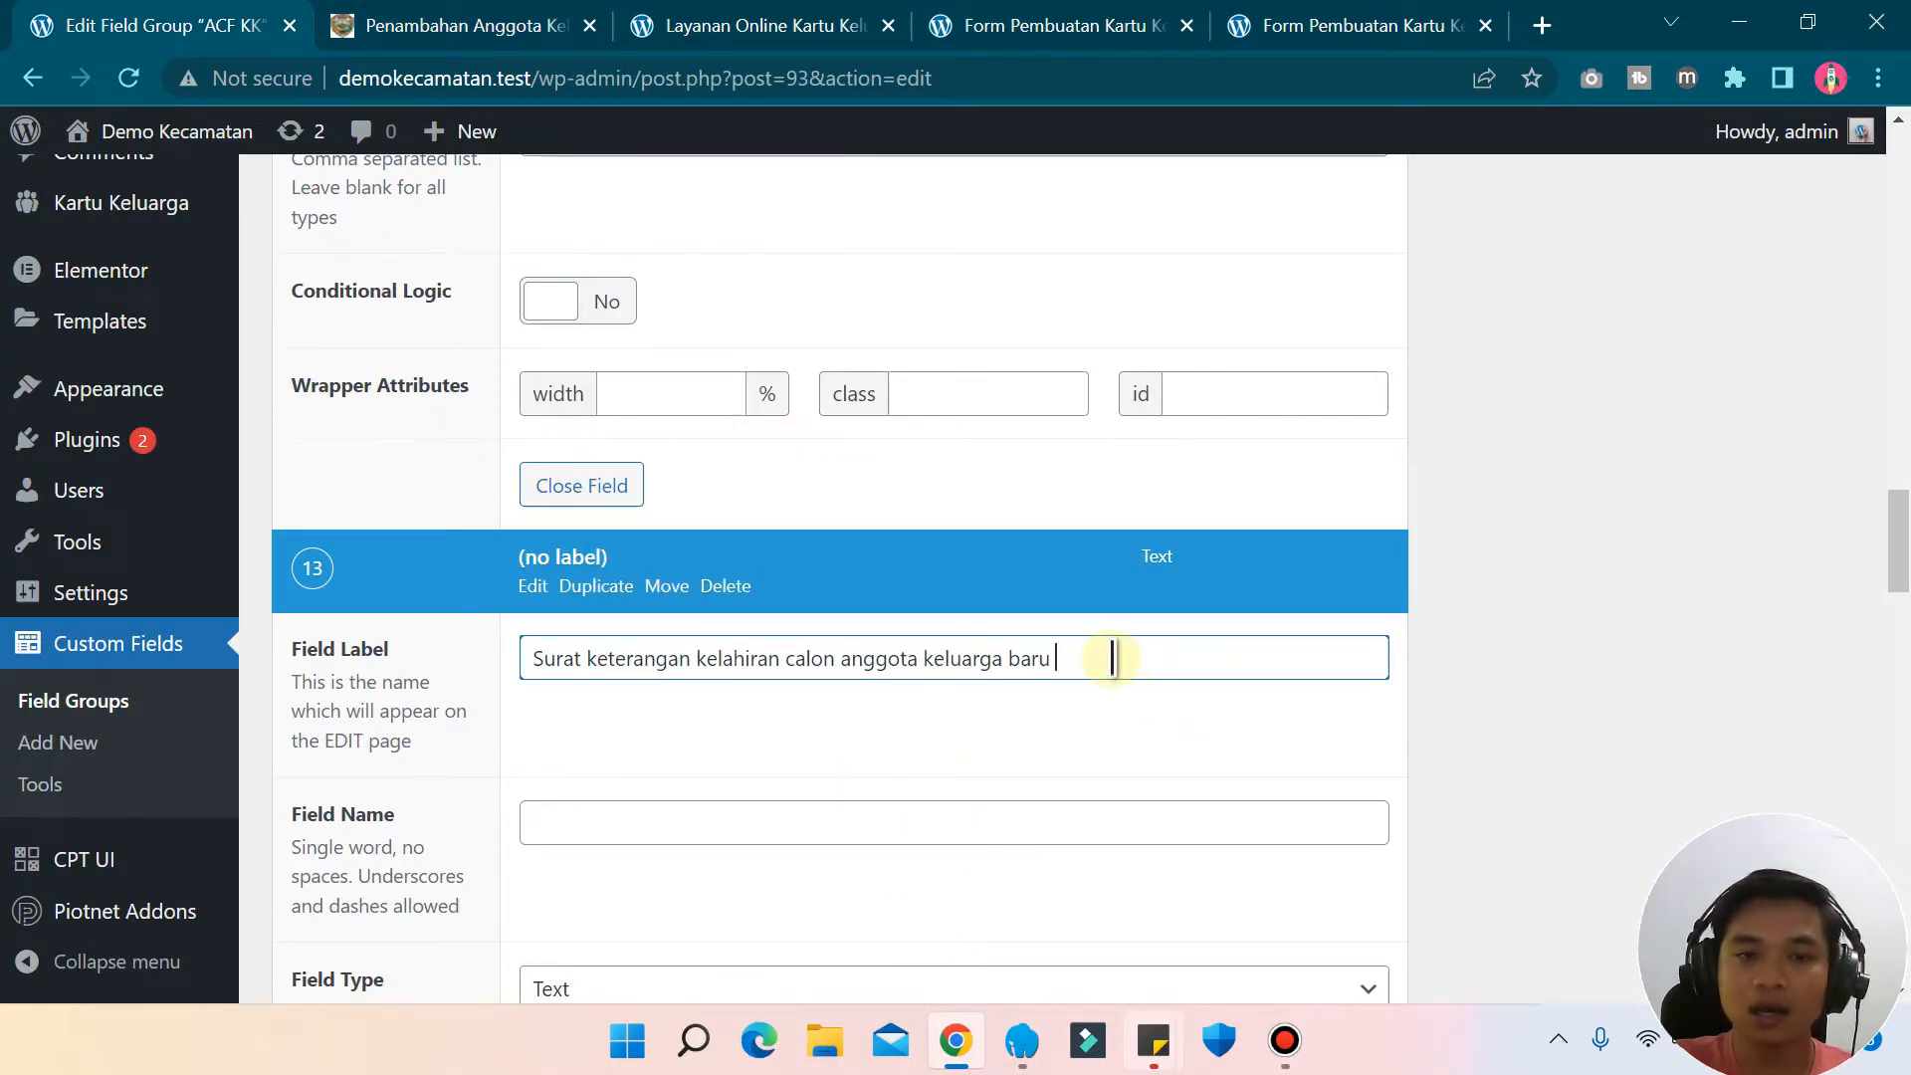
# - Fill in the birth letter field's name as surat_keterangan_kelahiran_calon_anggota_keluarga_baru_ and set its type to Image
pyautogui.click(577, 826)
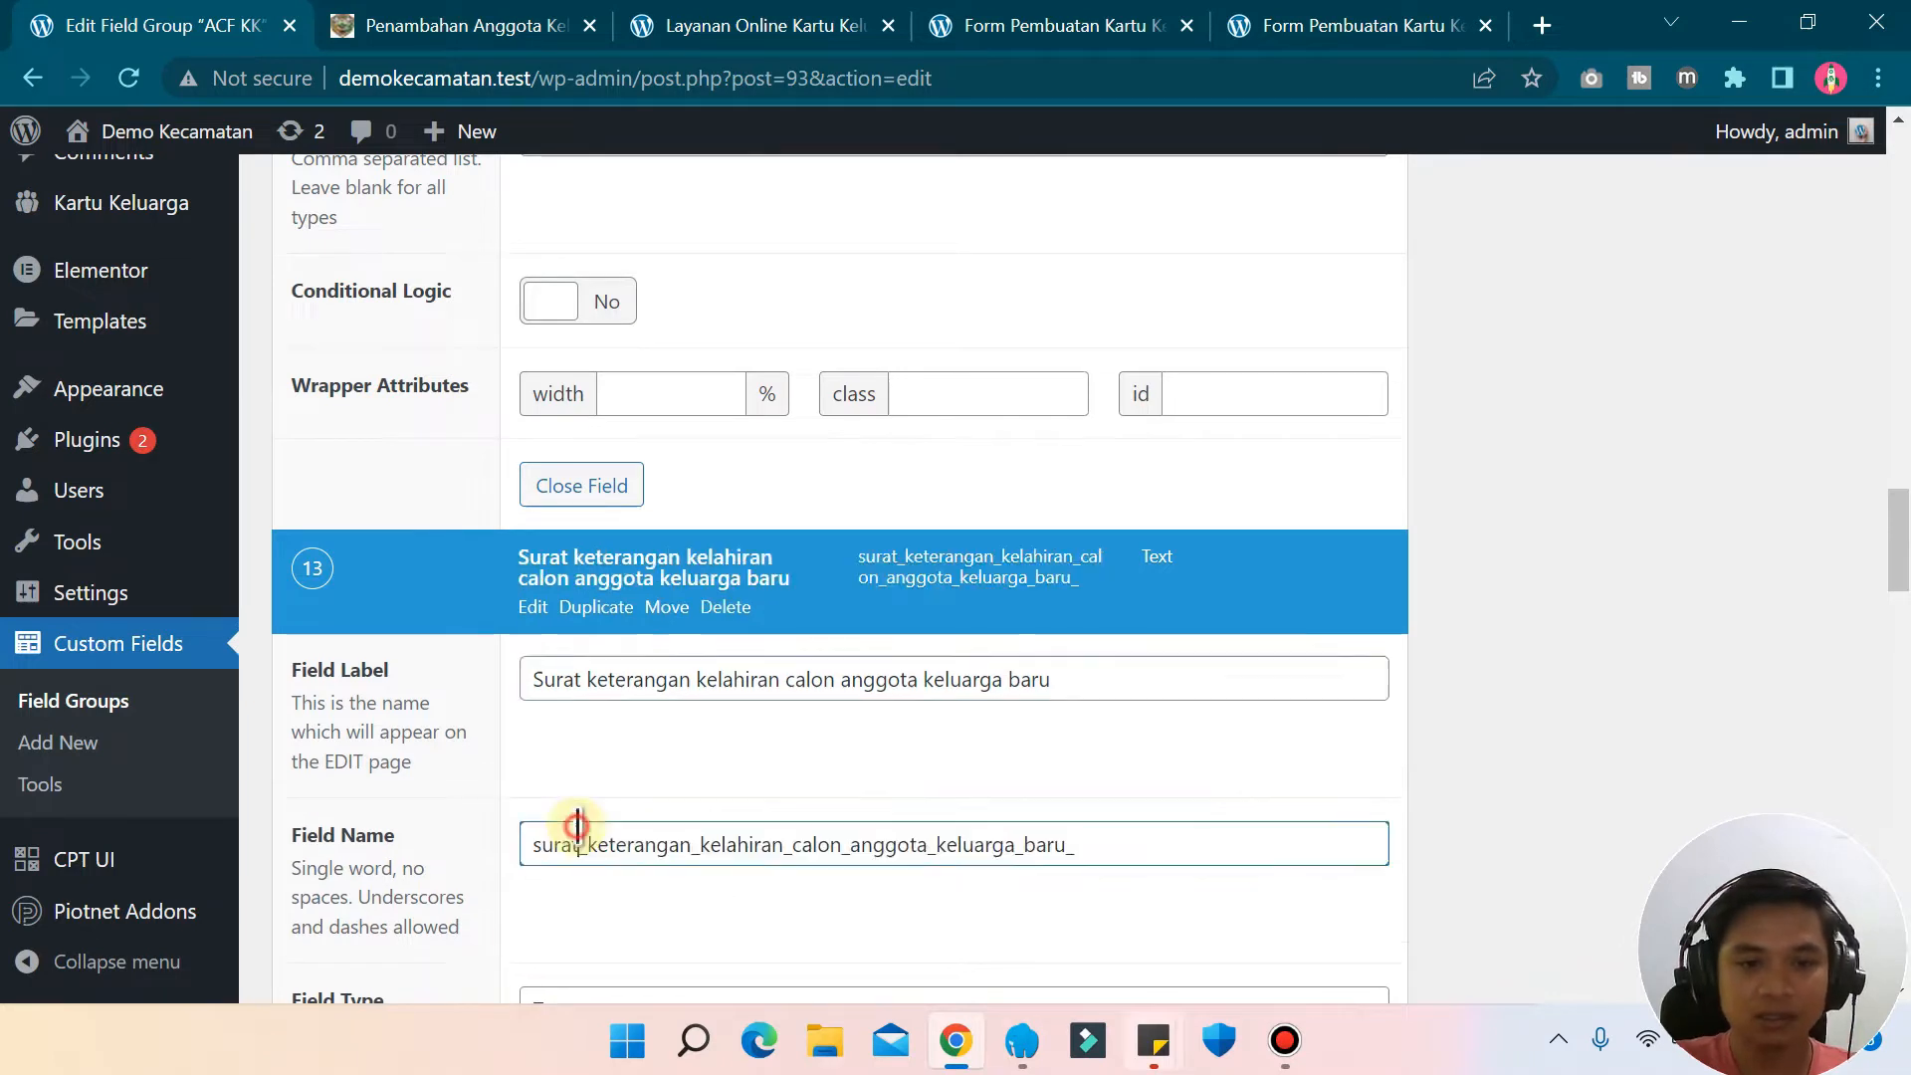
pyautogui.scroll(-3, 802, 785)
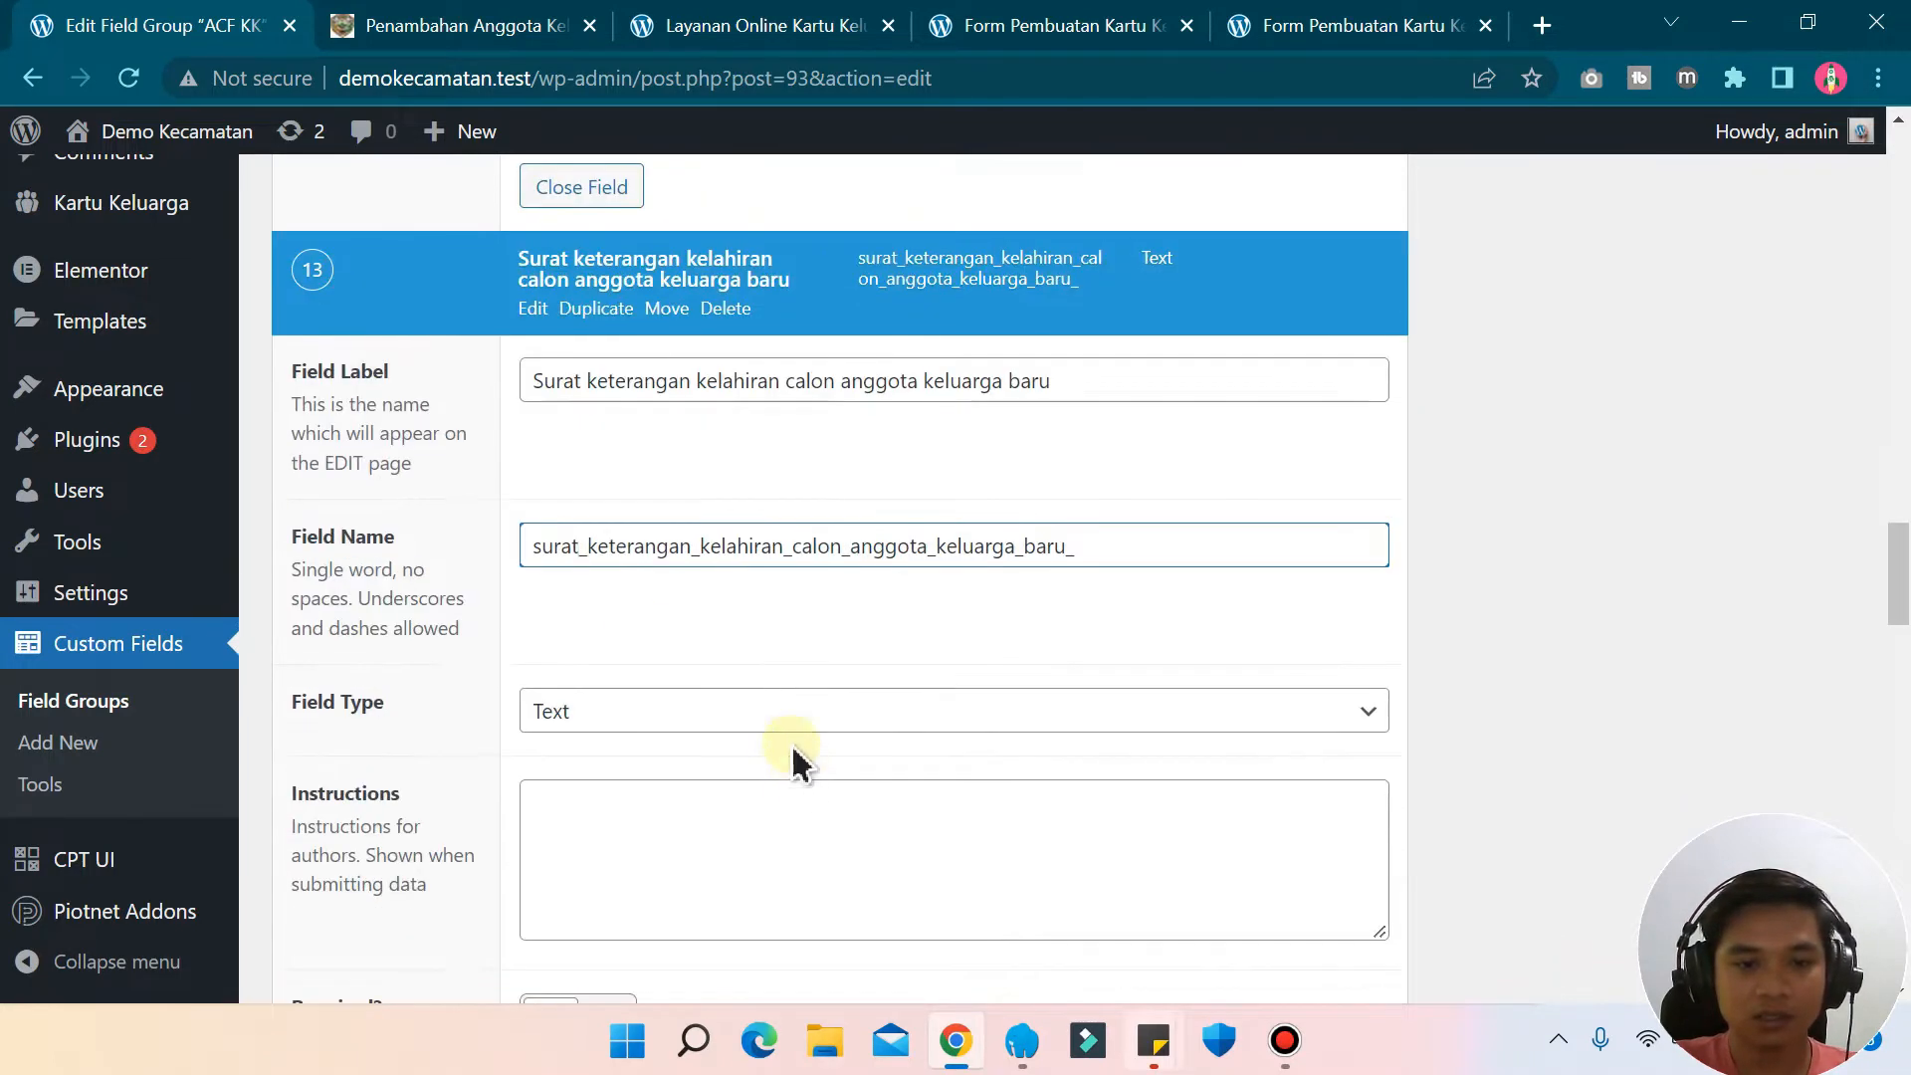
pyautogui.click(657, 711)
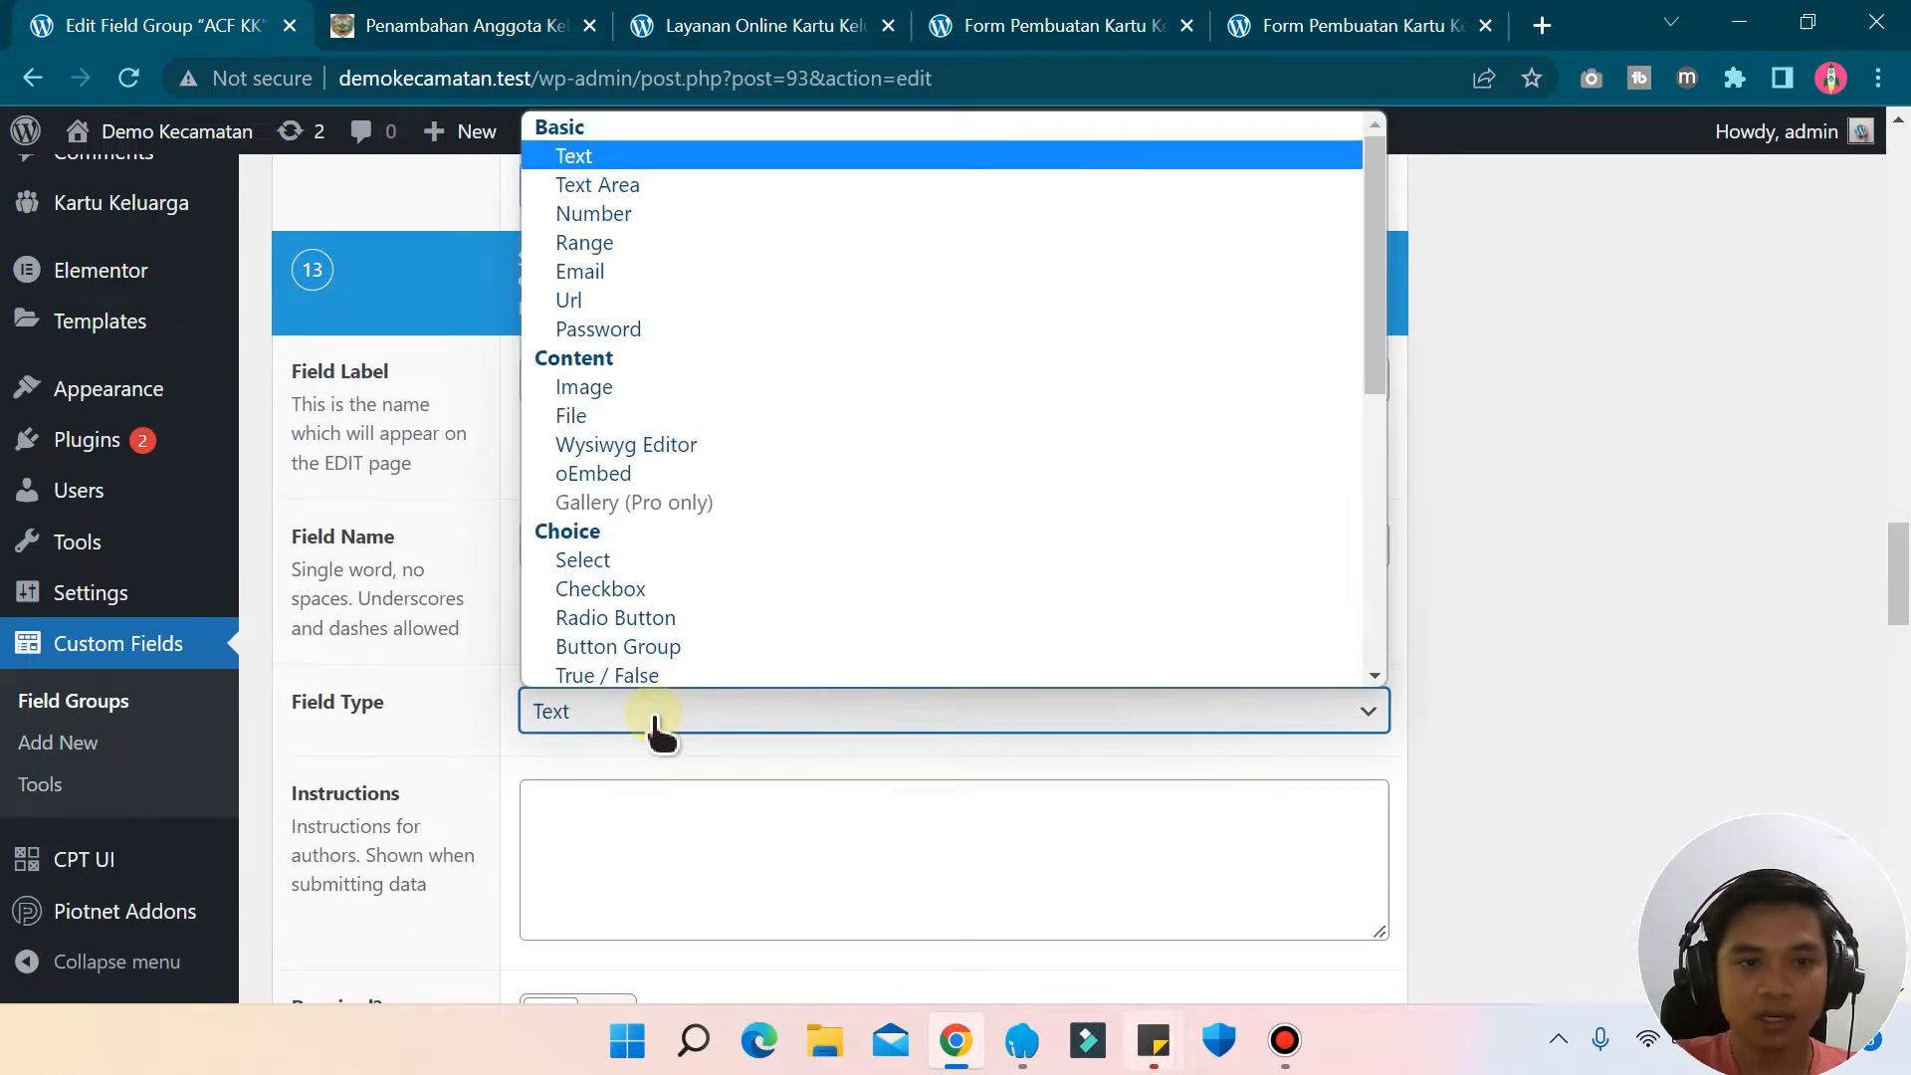
pyautogui.click(637, 388)
# - Save the ACF KK field group with the two new image fields
pyautogui.scroll(-3, 900, 759)
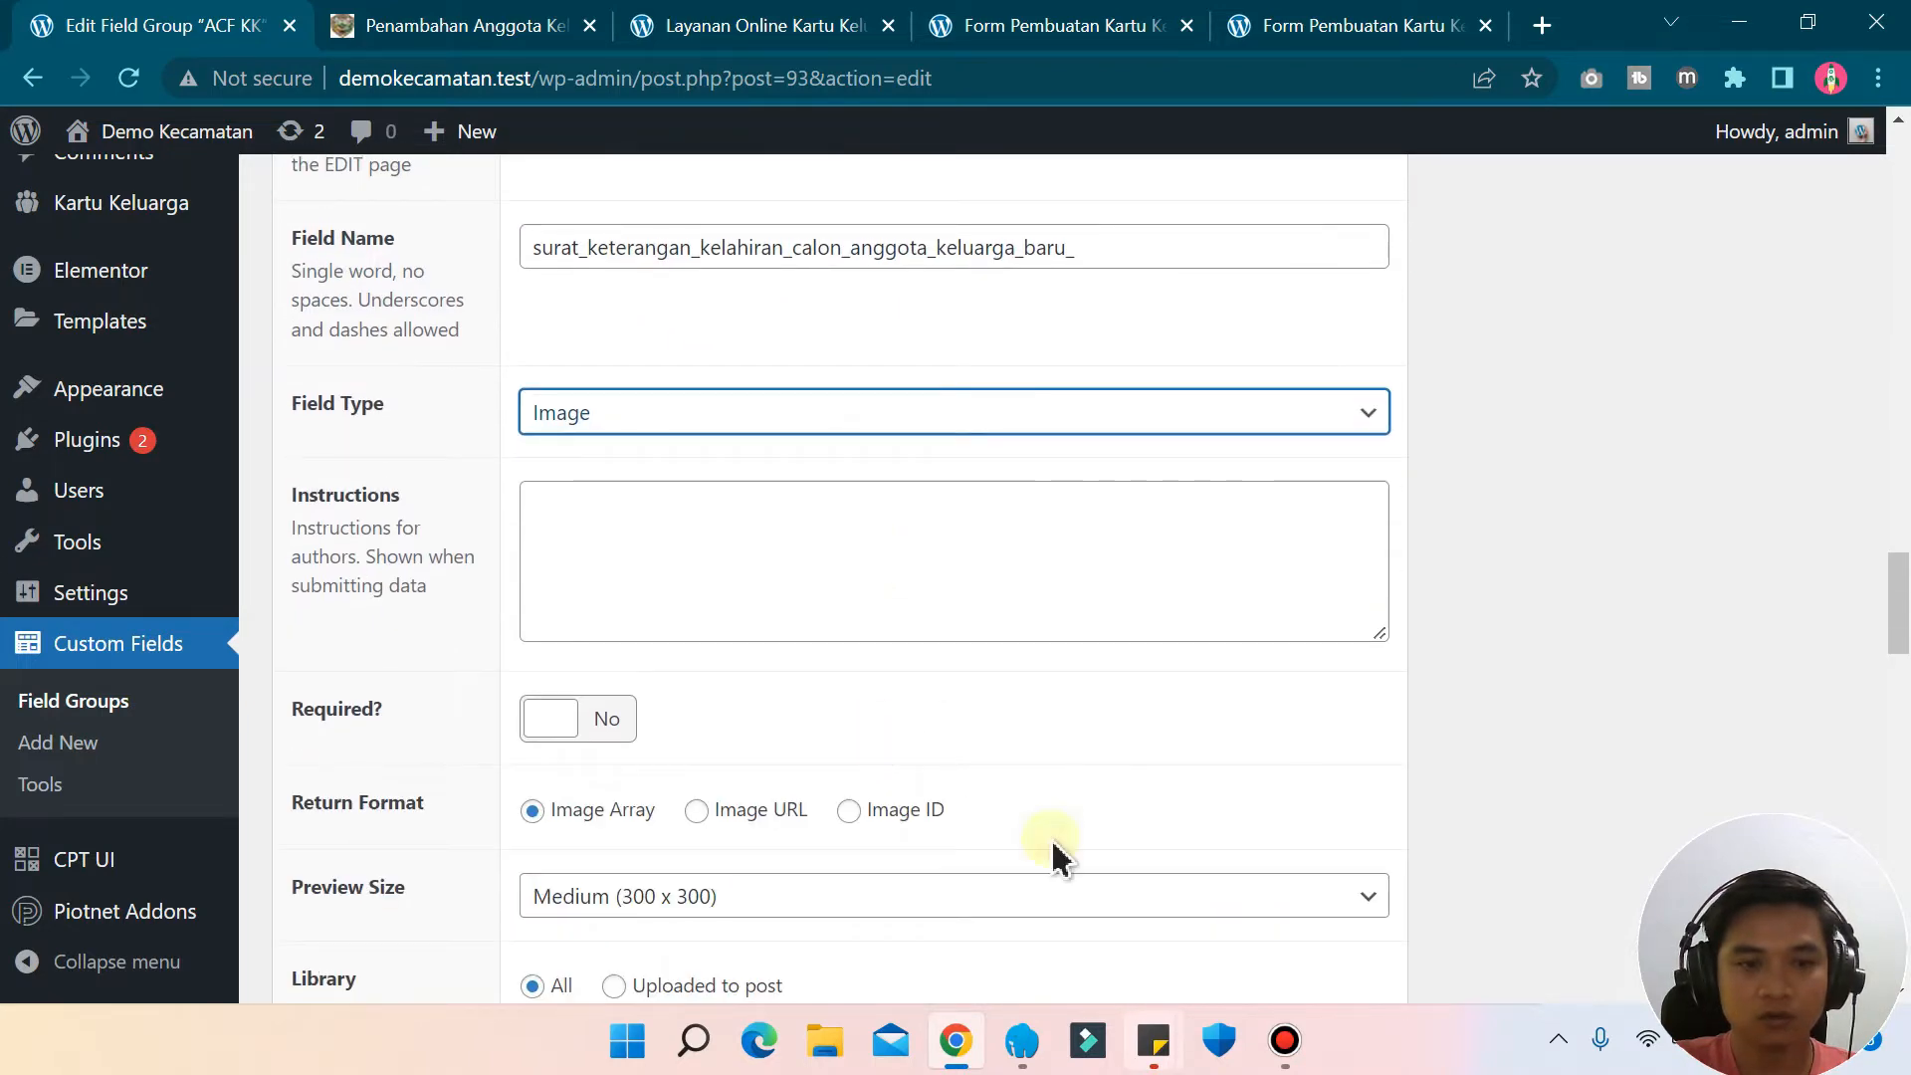
pyautogui.scroll(-6, 1353, 674)
pyautogui.scroll(20, 1353, 667)
pyautogui.scroll(15, 1356, 657)
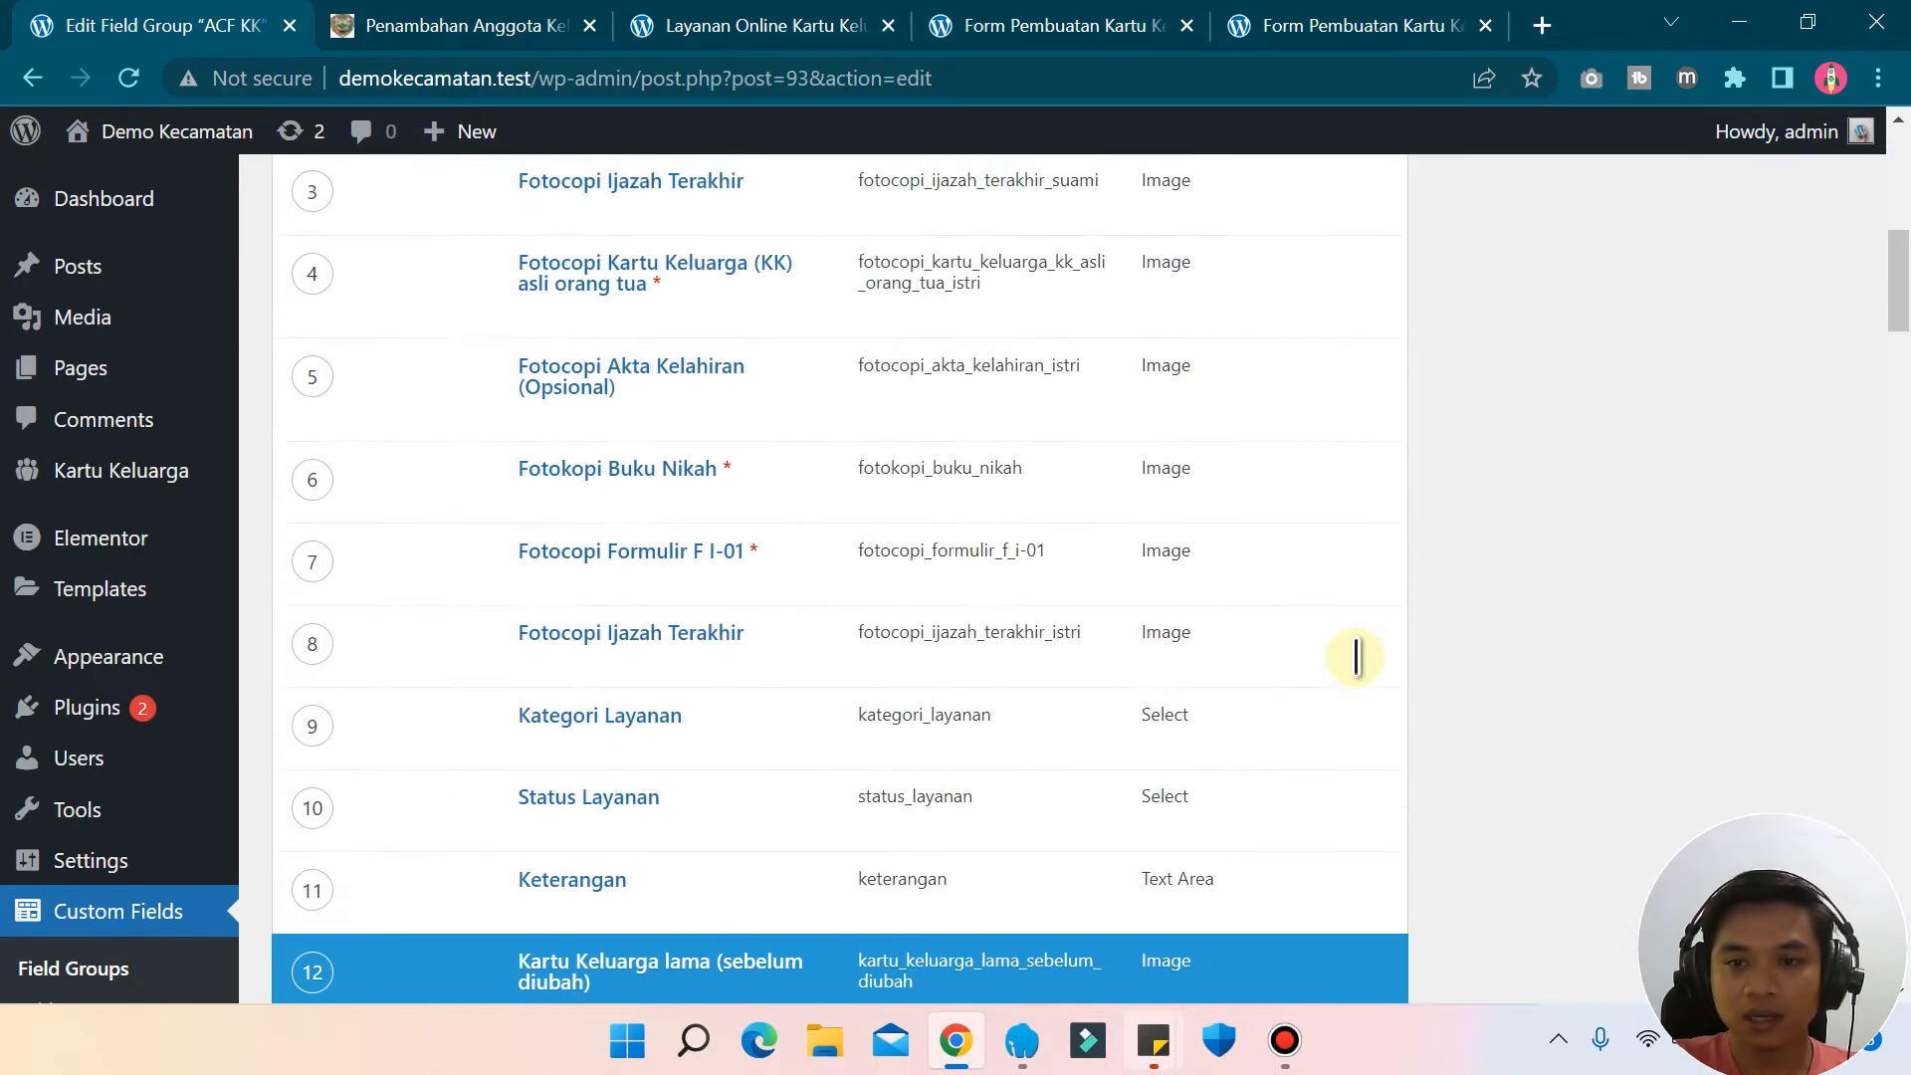
pyautogui.click(1782, 736)
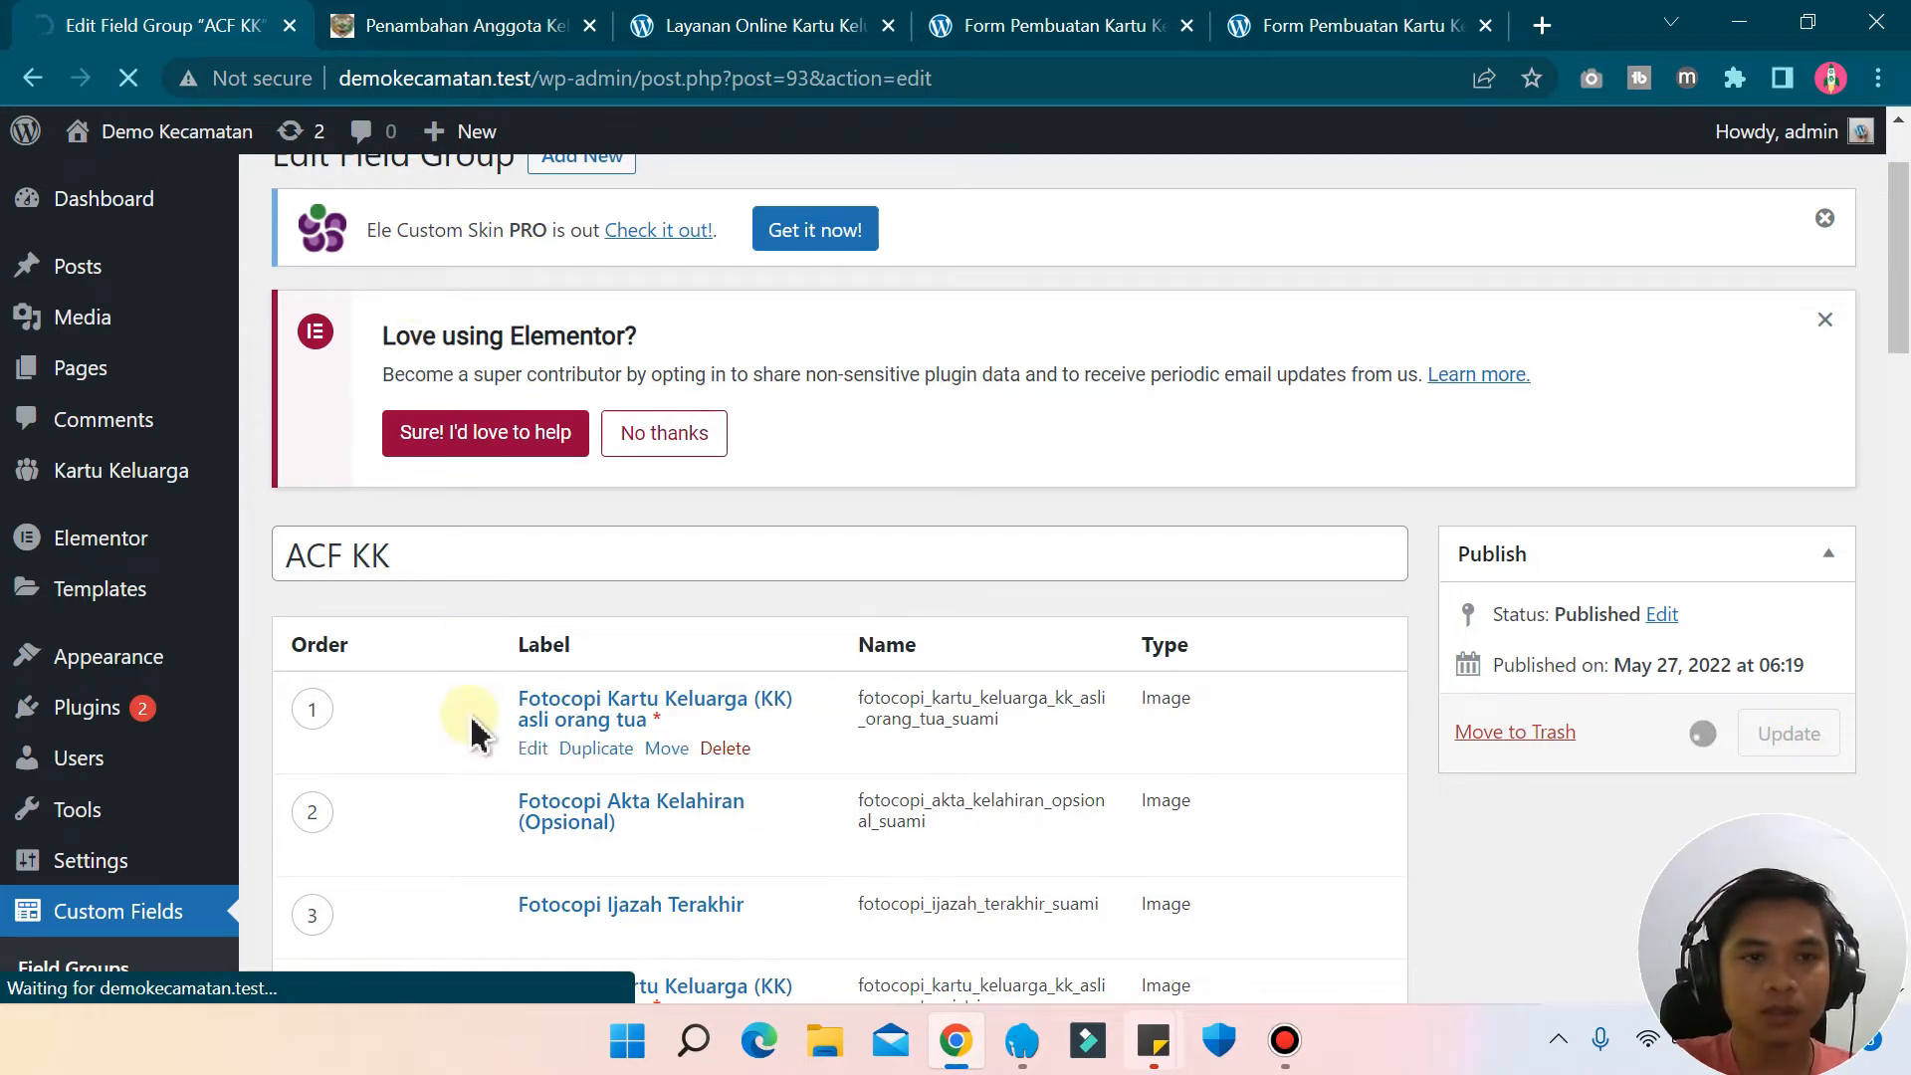
# - Open a new Kartu Keluarga entry and check its old family card and birth letter image fields
pyautogui.moveTo(121, 470)
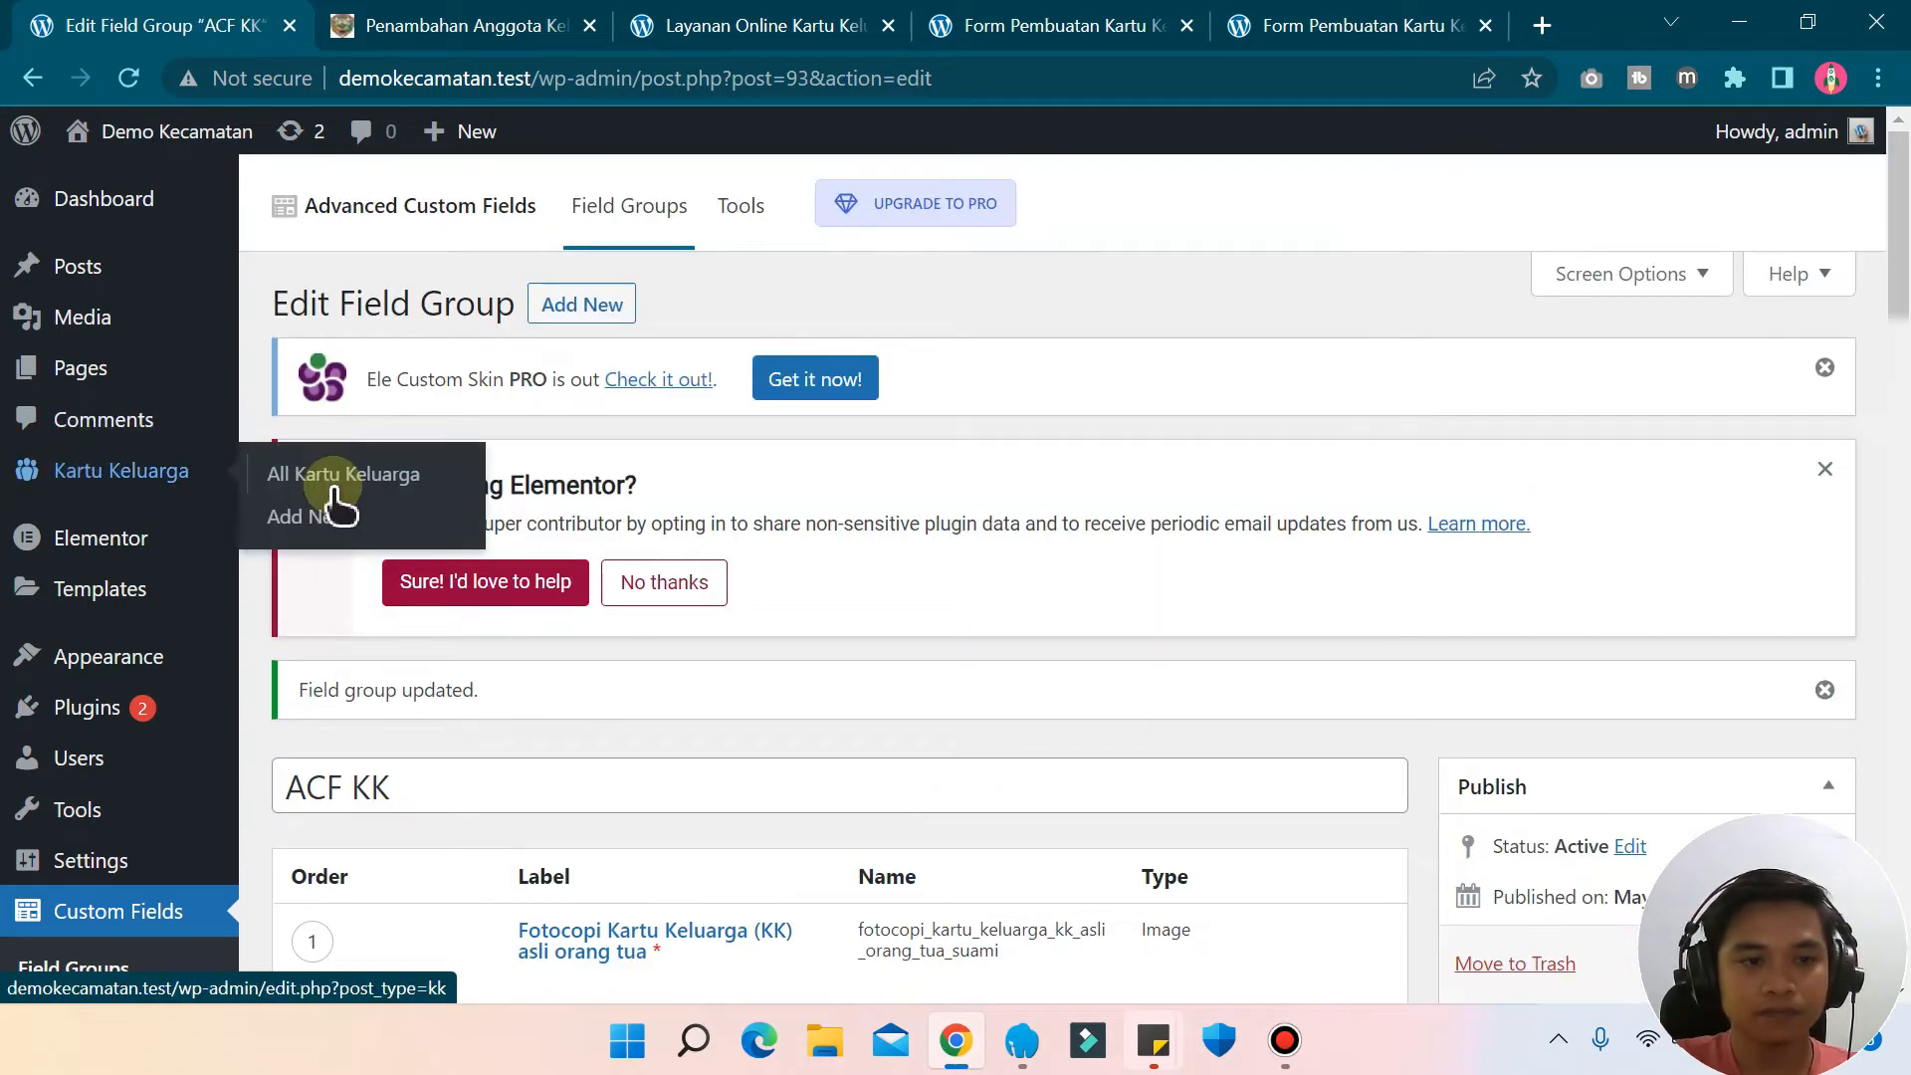
pyautogui.click(303, 527)
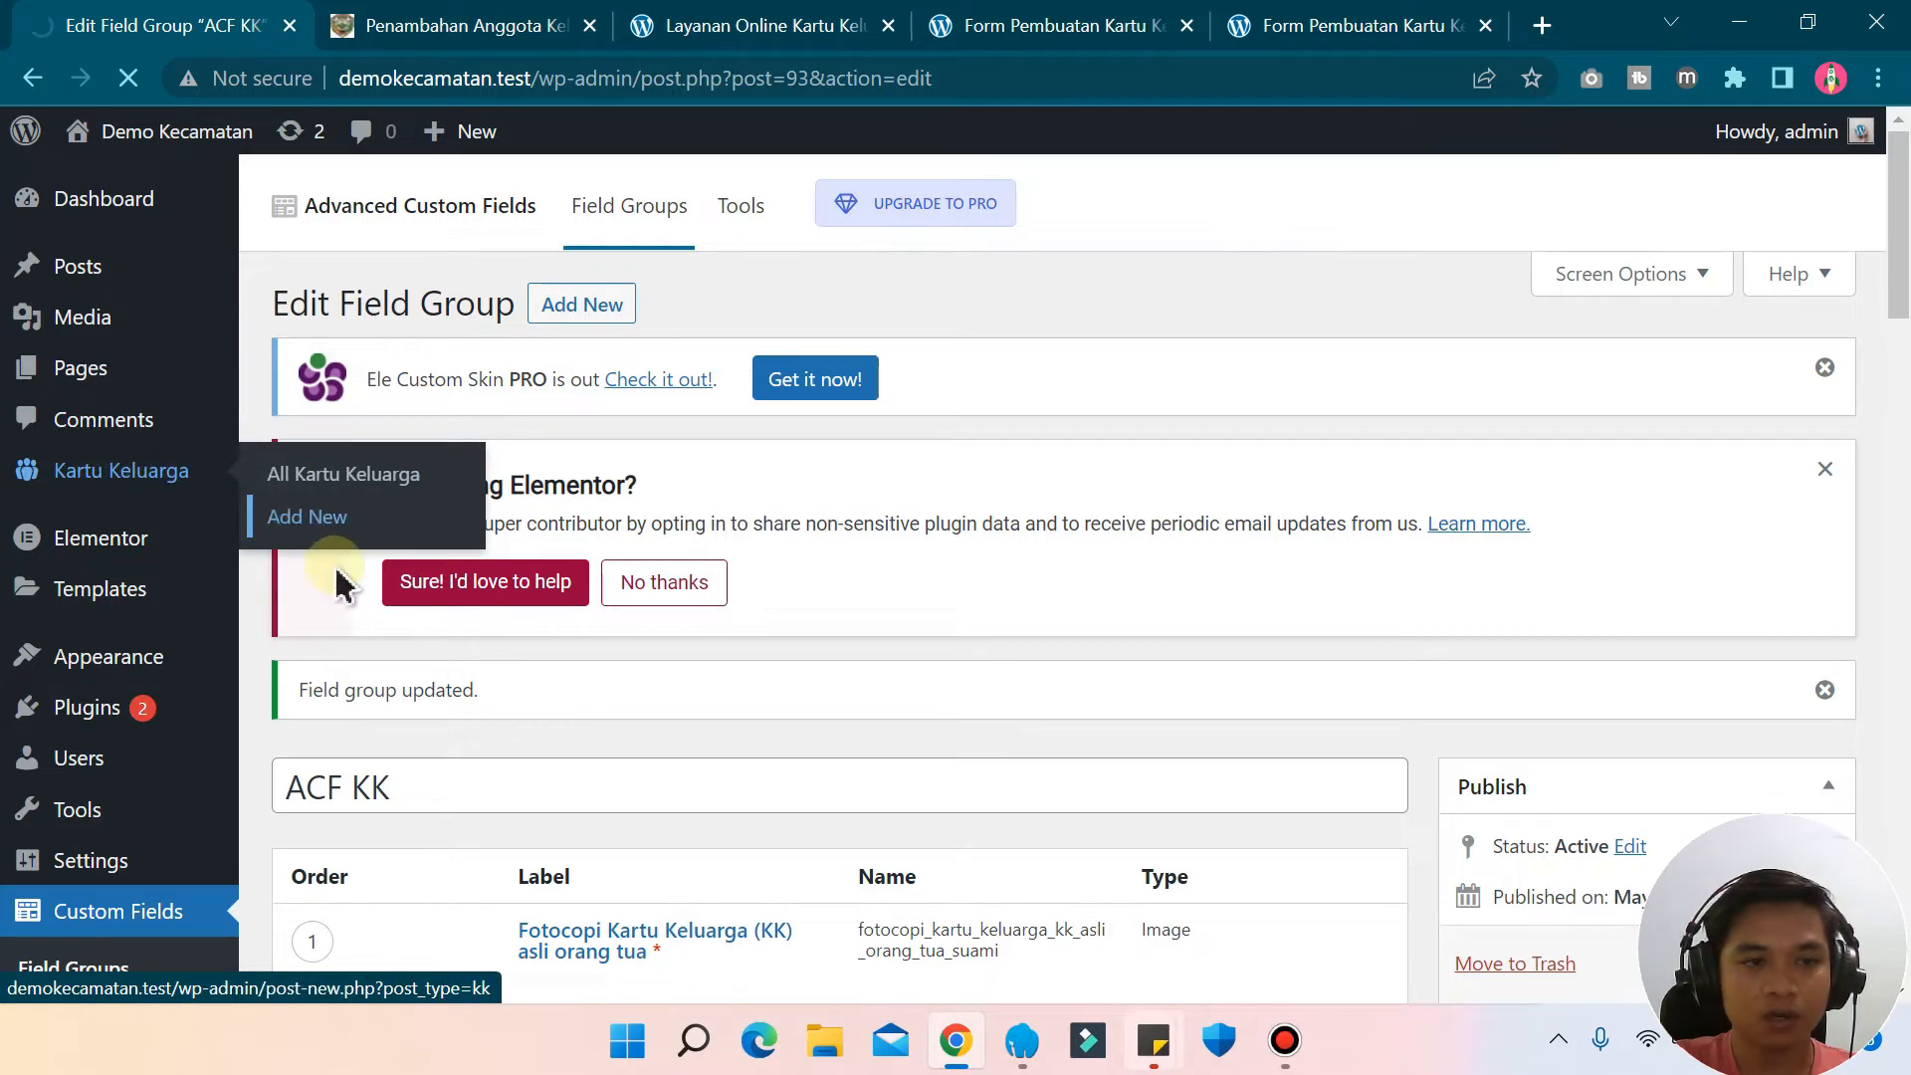
pyautogui.scroll(-15, 810, 810)
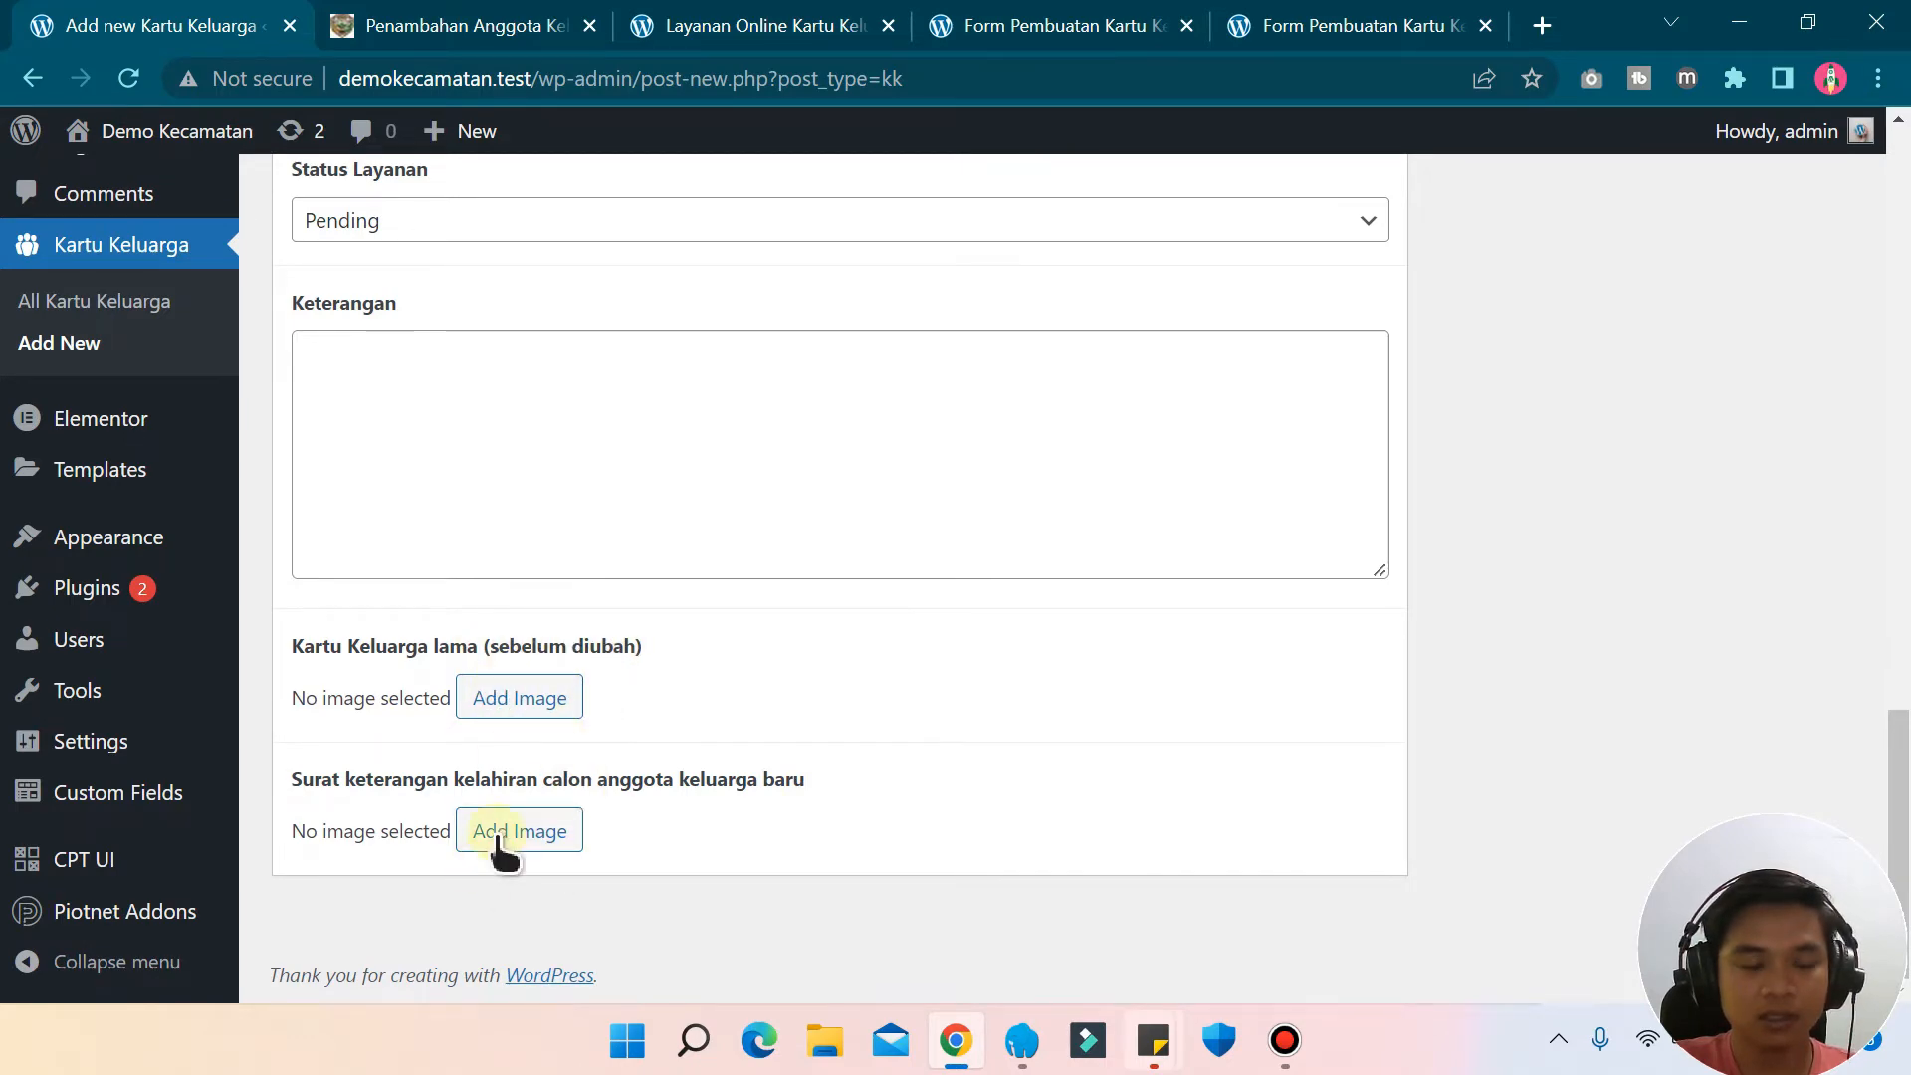
# - Switch to the Penambahan page of Form Pembuatan Kartu Keluarga and open it for editing in Elementor
pyautogui.scroll(7, 647, 652)
pyautogui.scroll(10, 647, 657)
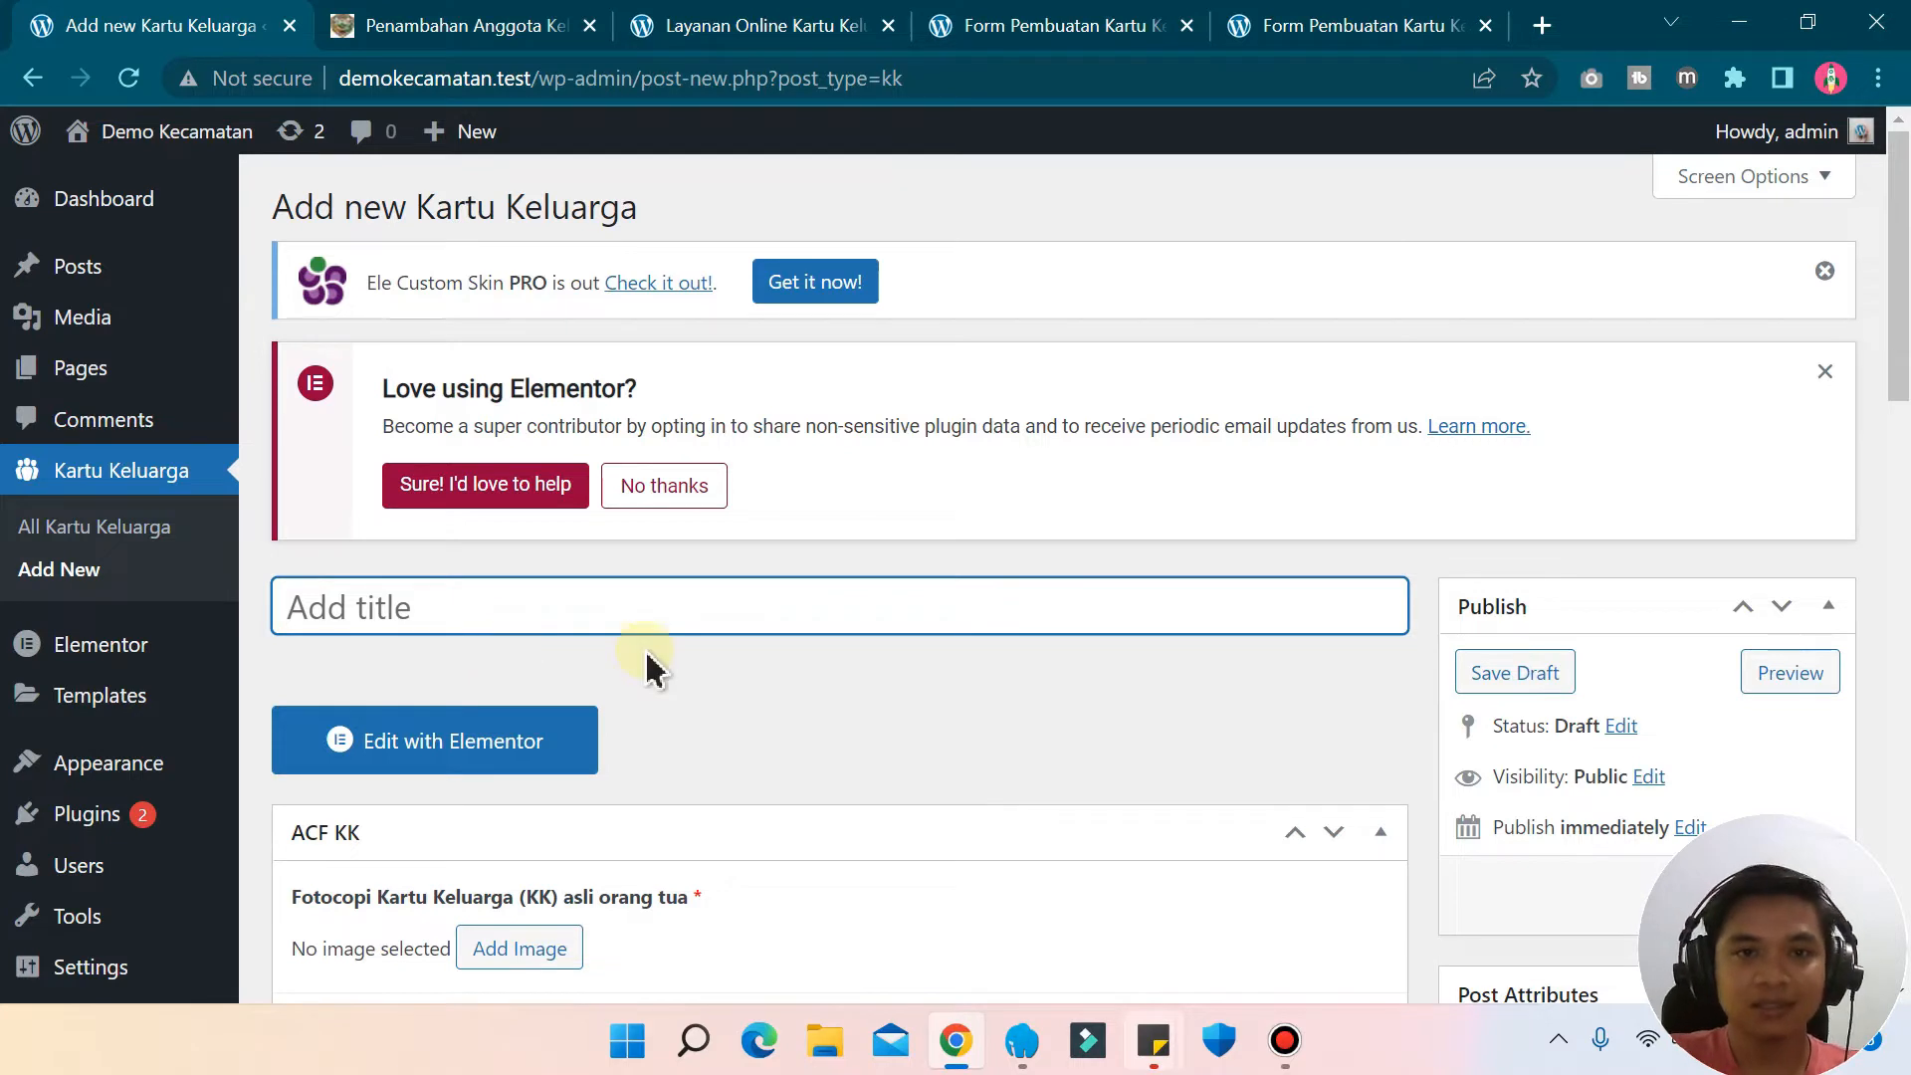
pyautogui.click(1040, 22)
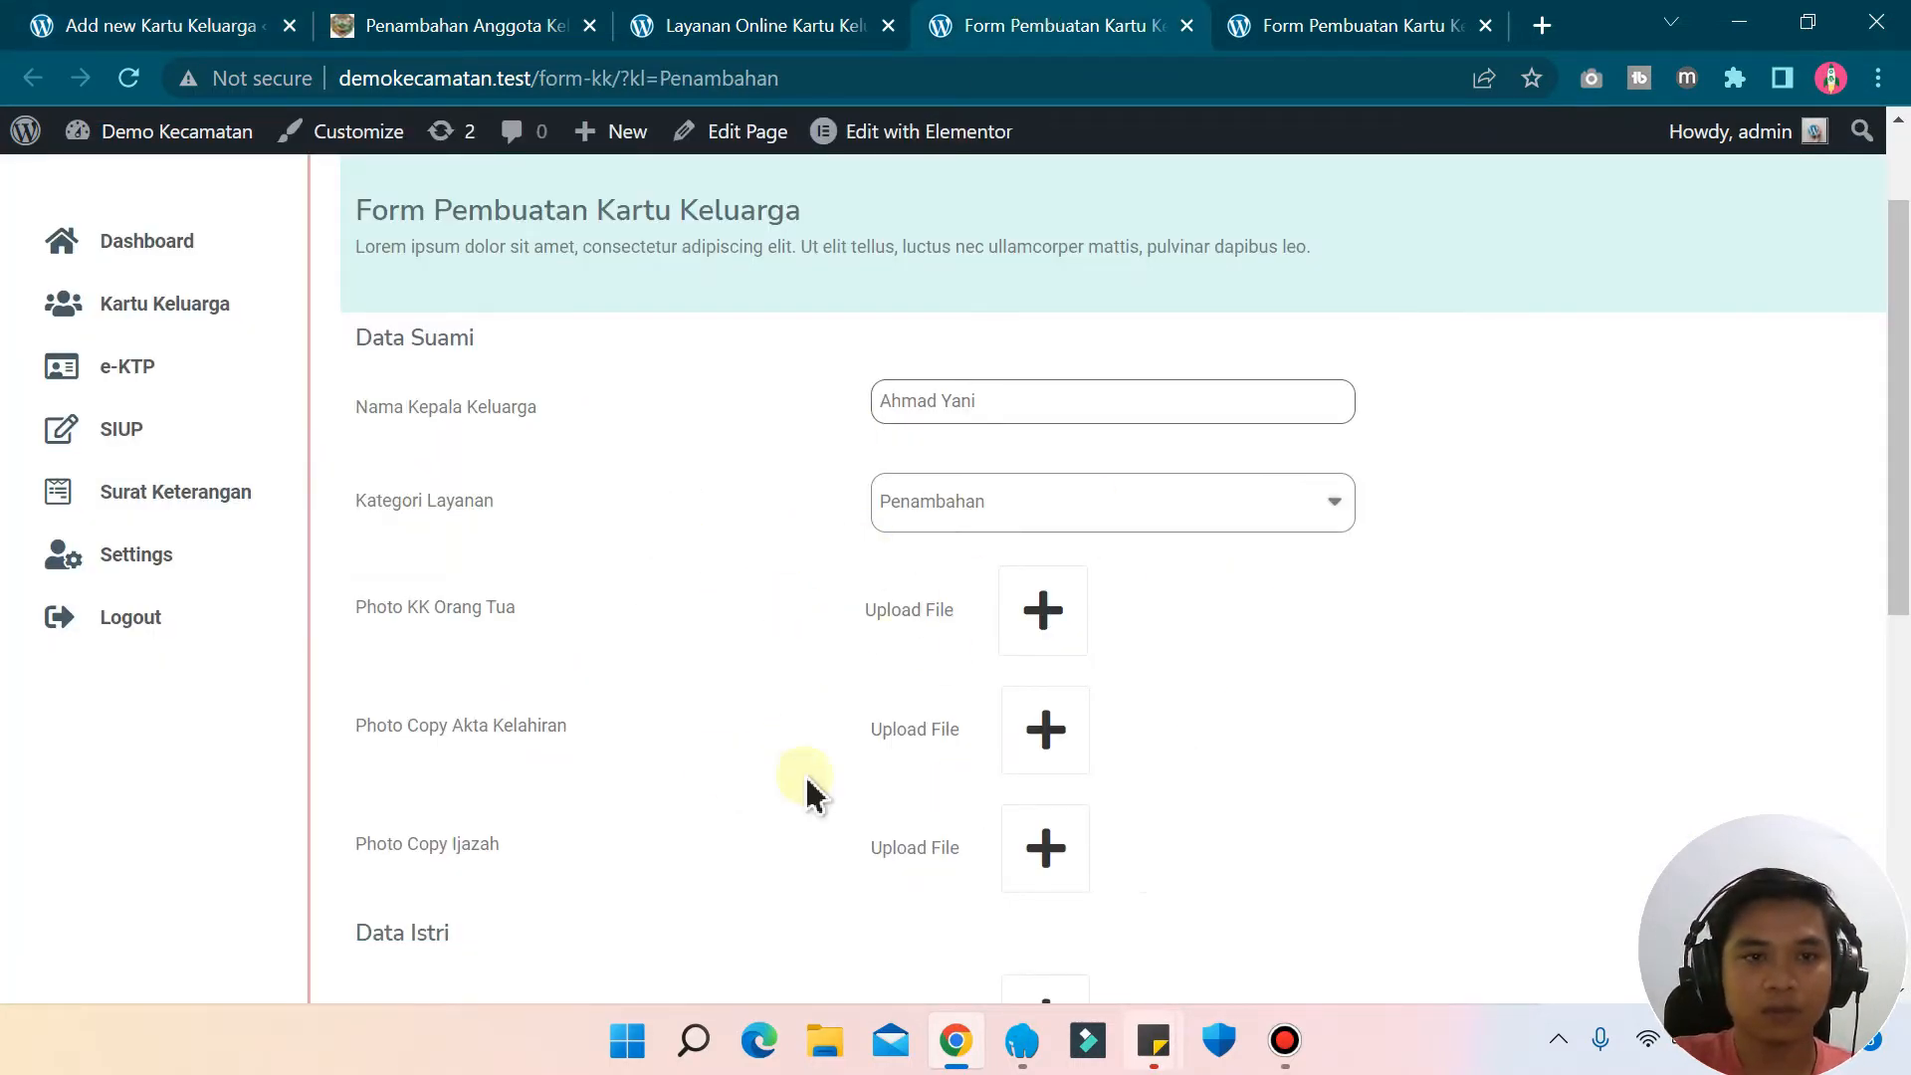
pyautogui.scroll(2, 810, 567)
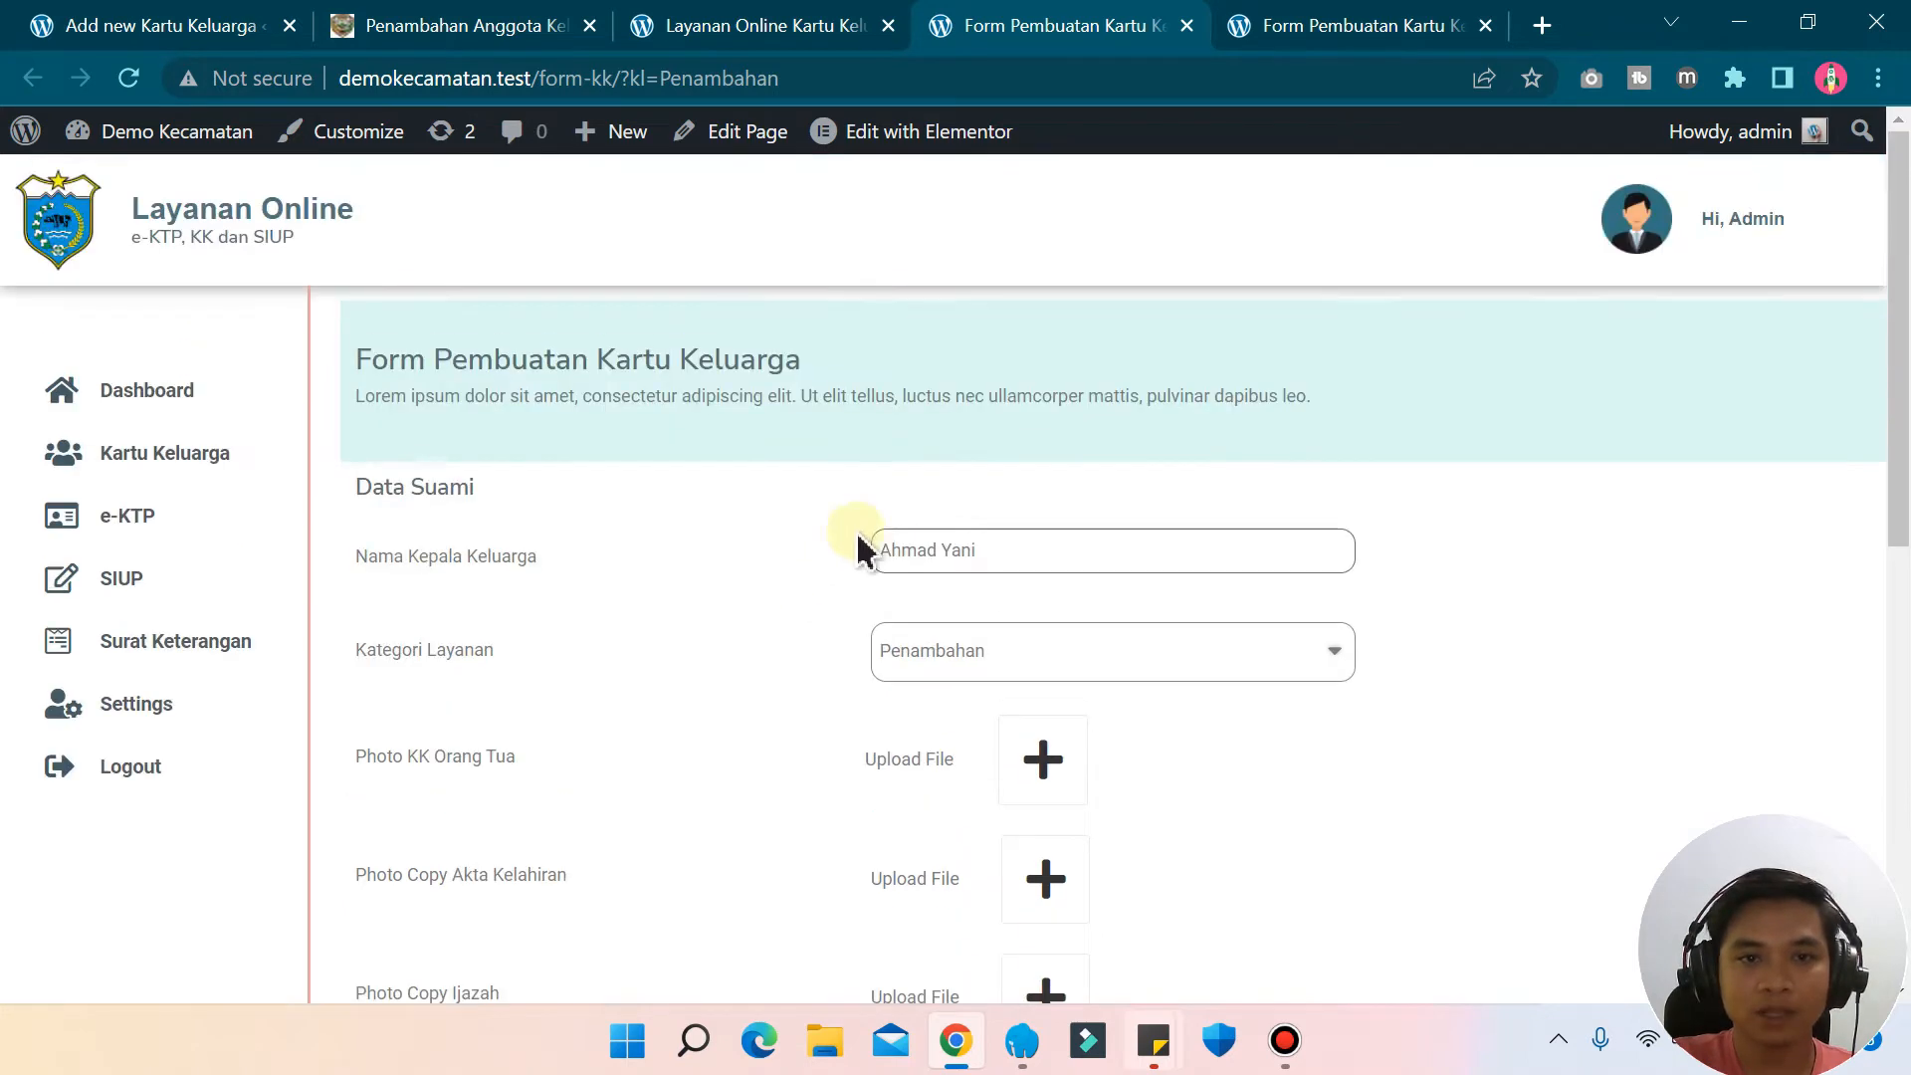
pyautogui.click(917, 133)
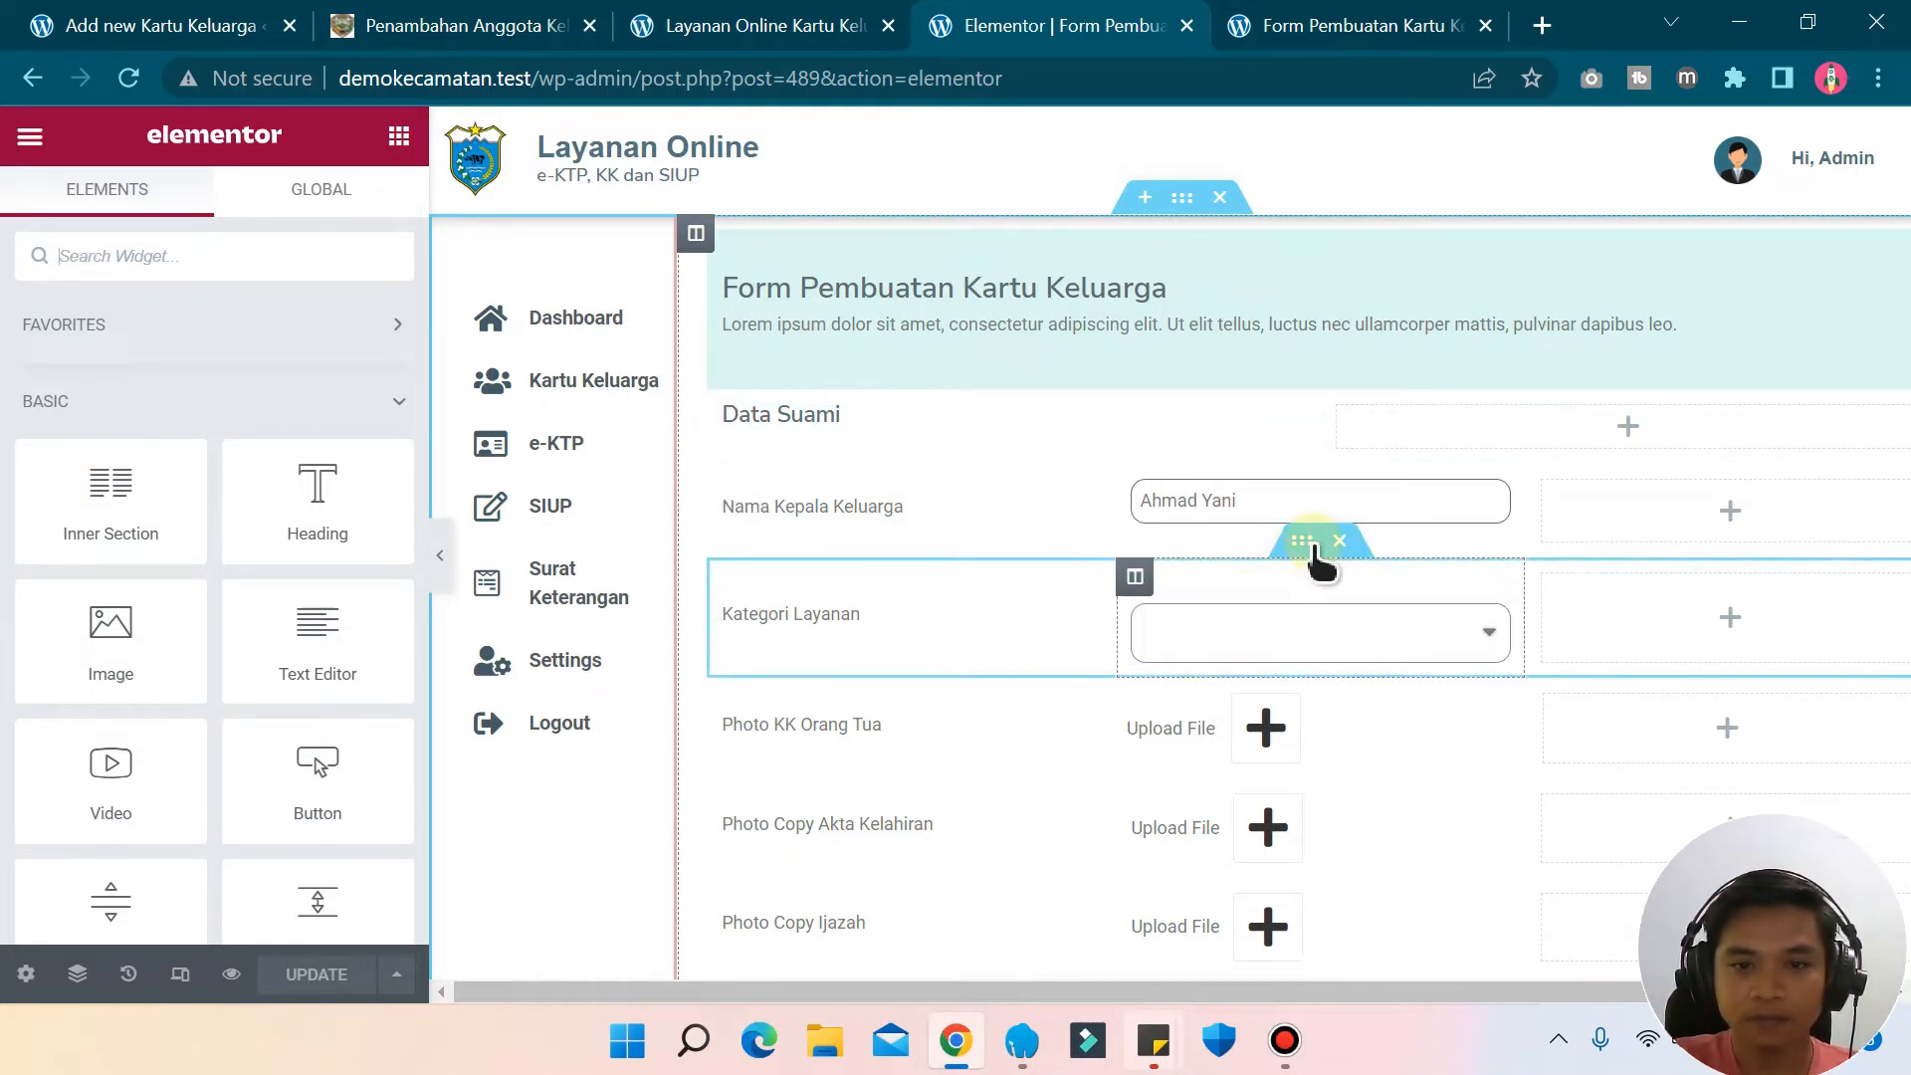
# - Duplicate the Photo KK Orang Tua inner section under Data Suami
pyautogui.scroll(-1, 1207, 652)
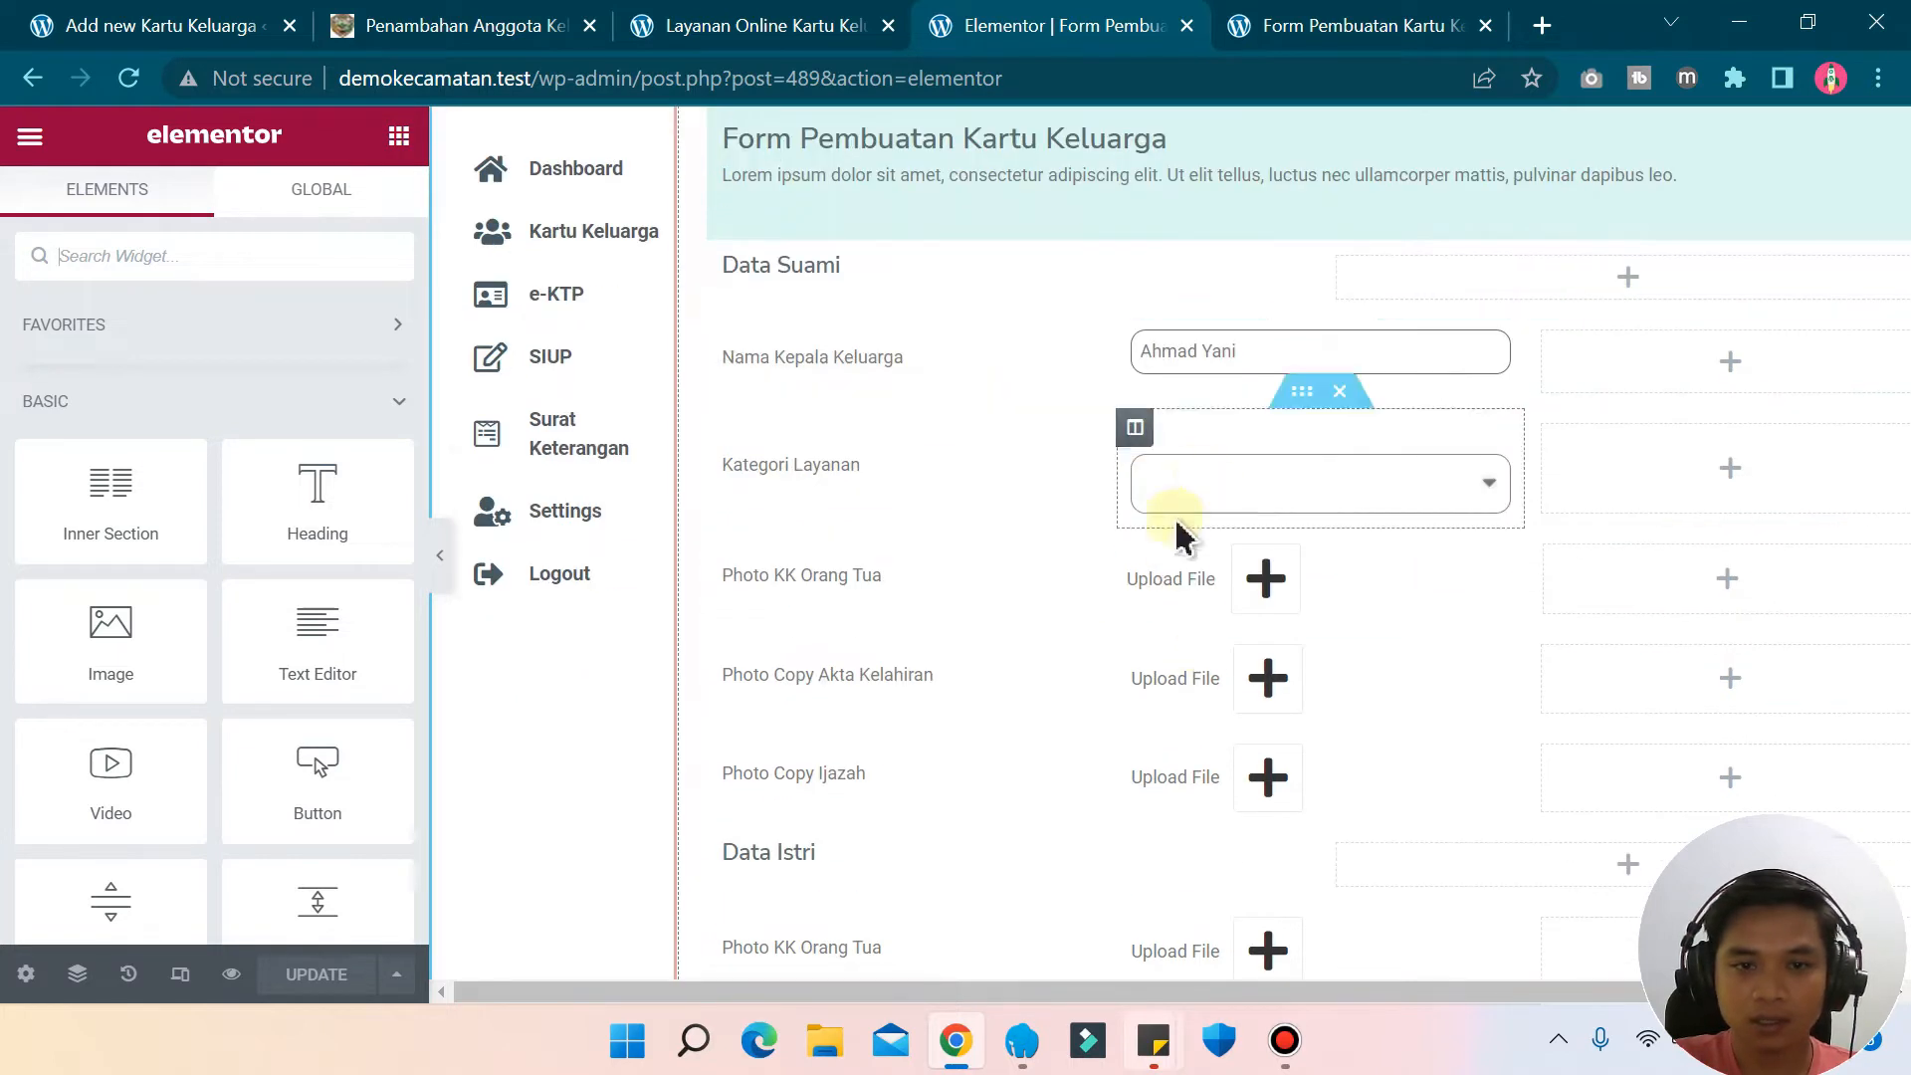
pyautogui.rightClick(1307, 516)
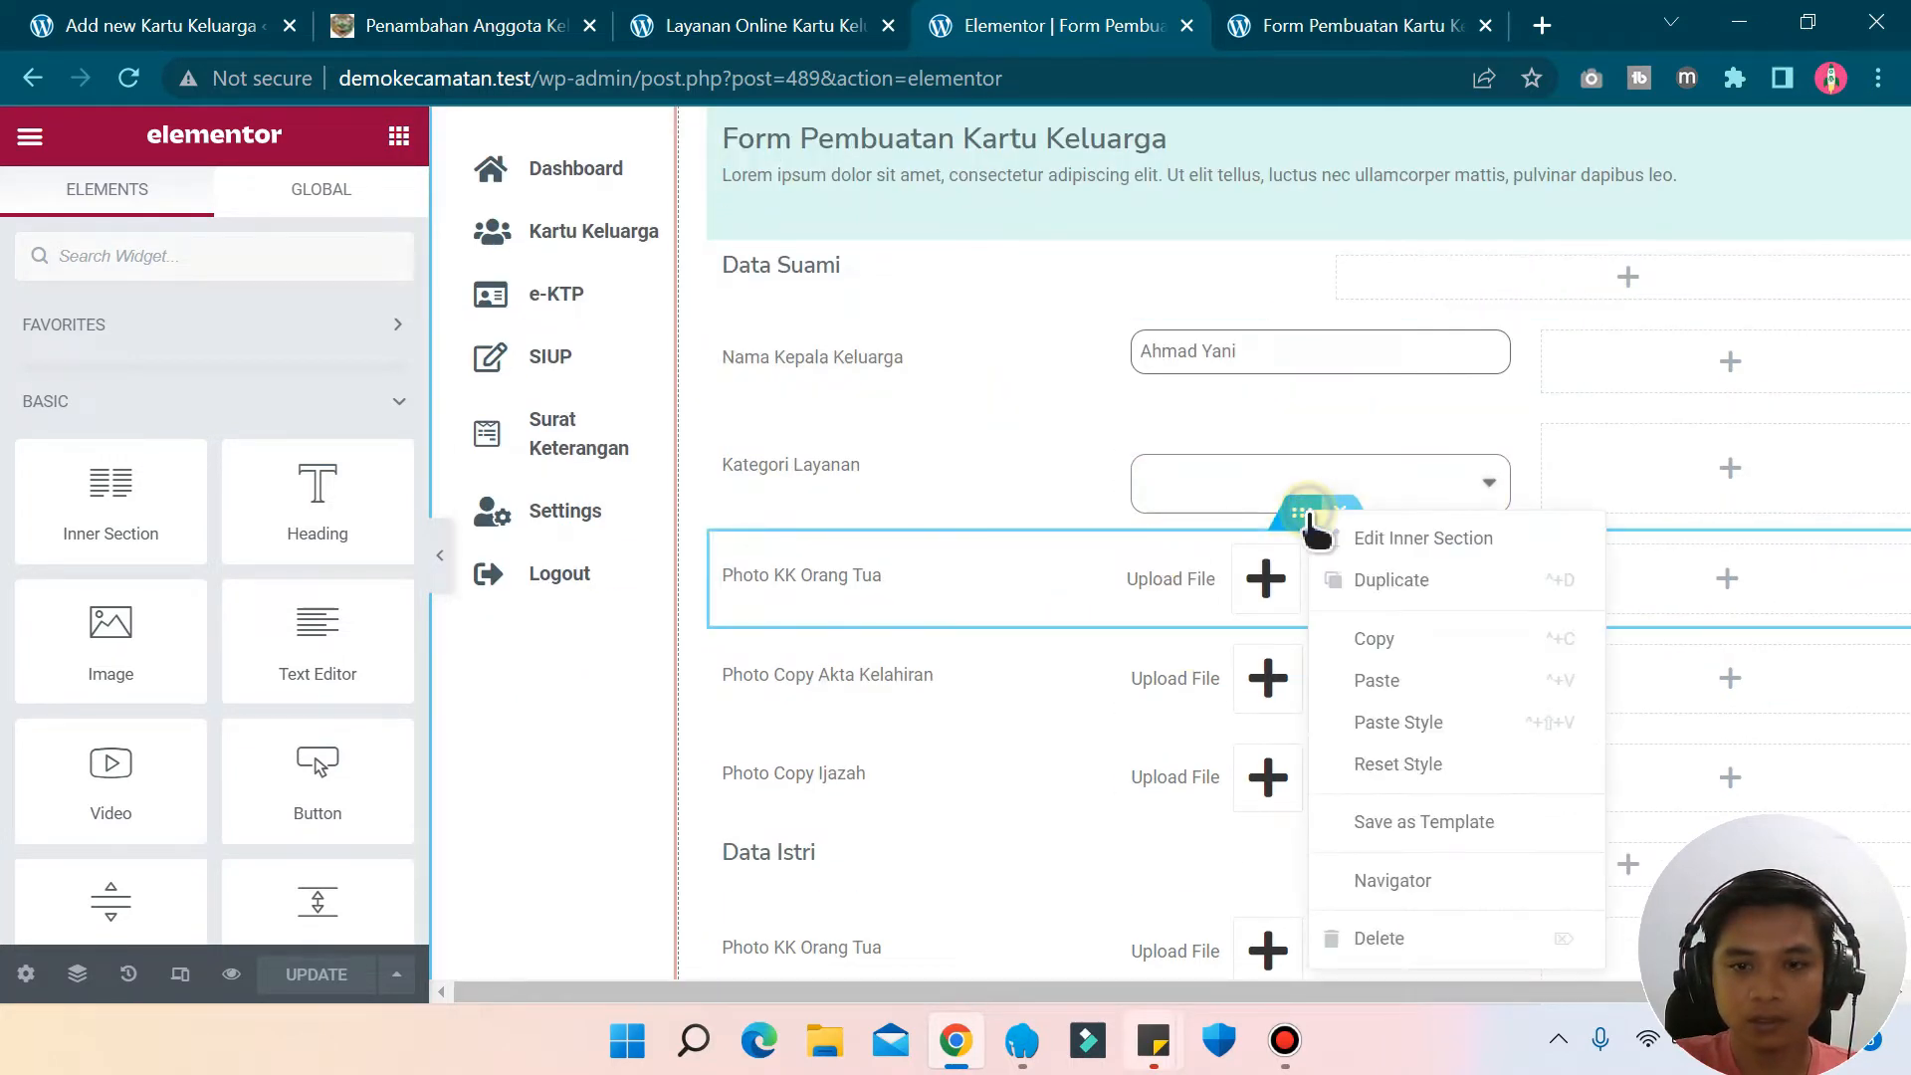
pyautogui.click(1392, 581)
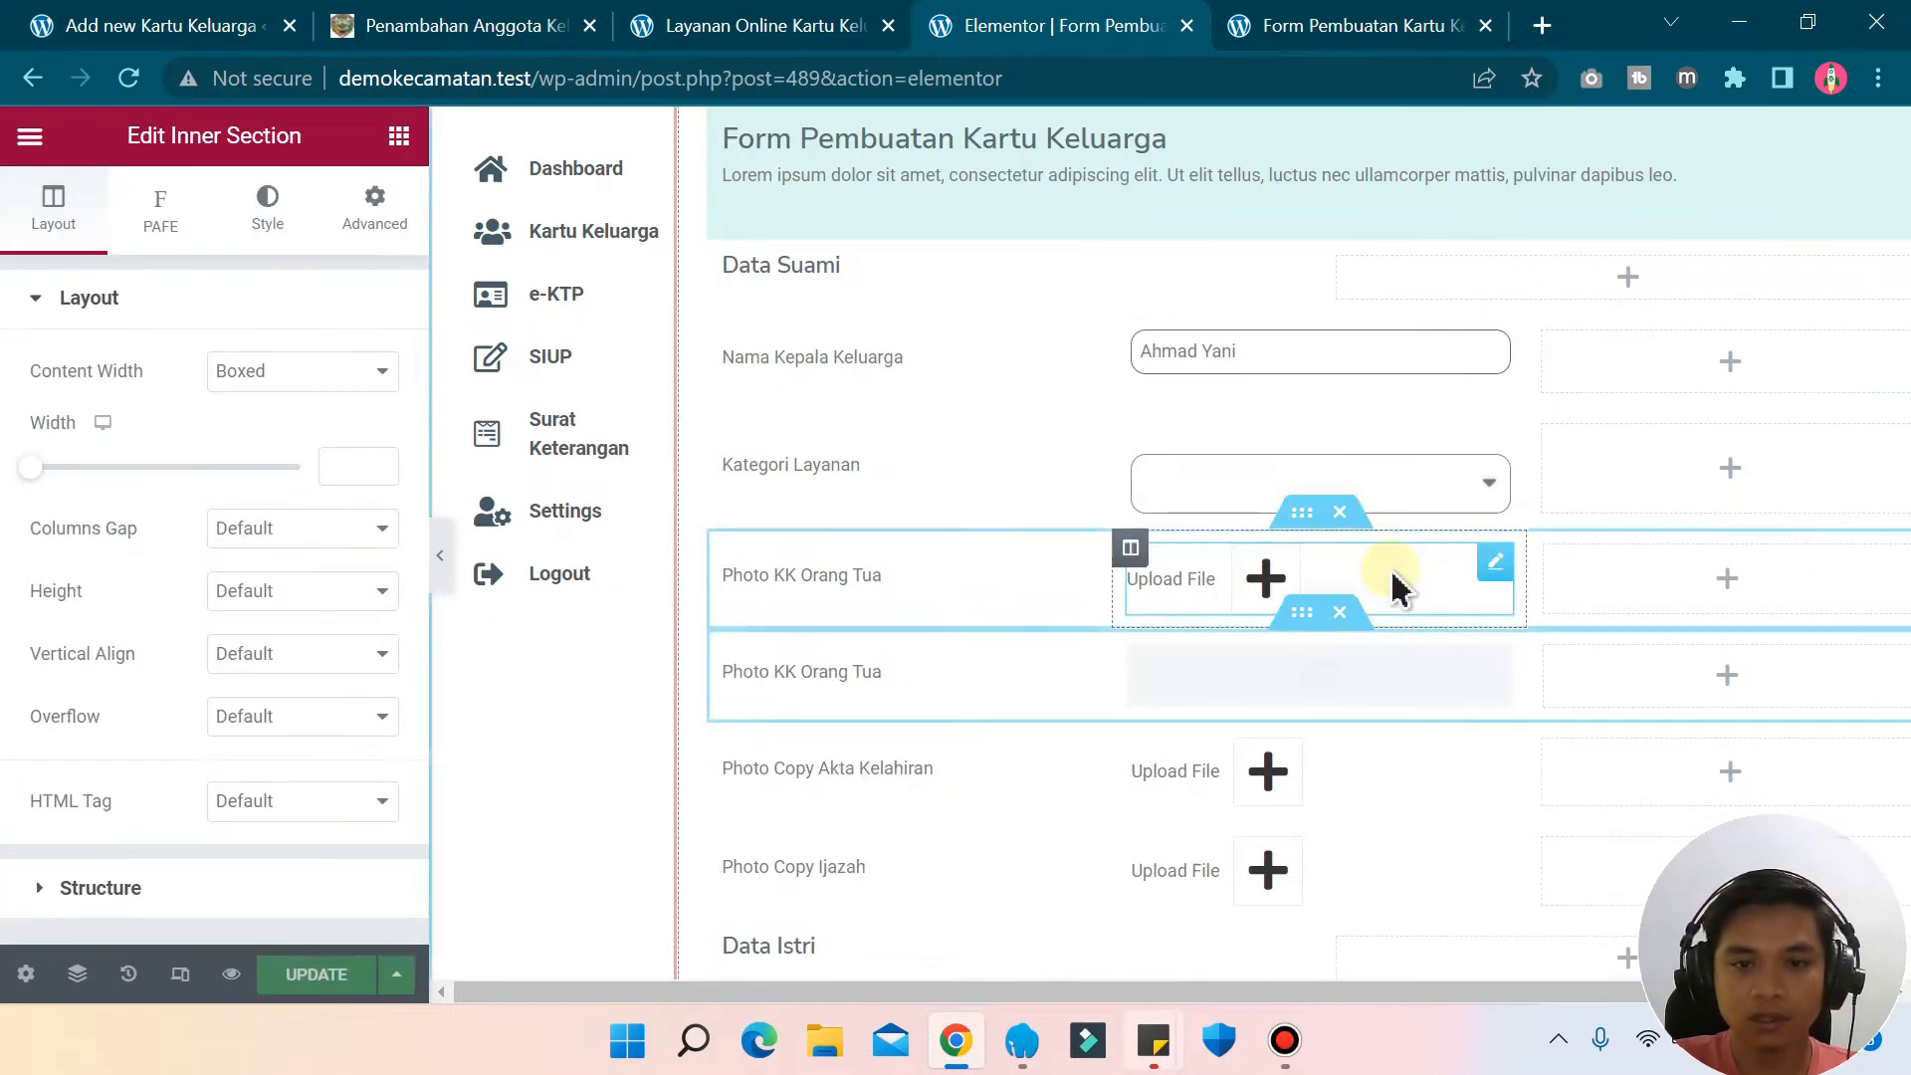
pyautogui.click(1304, 614)
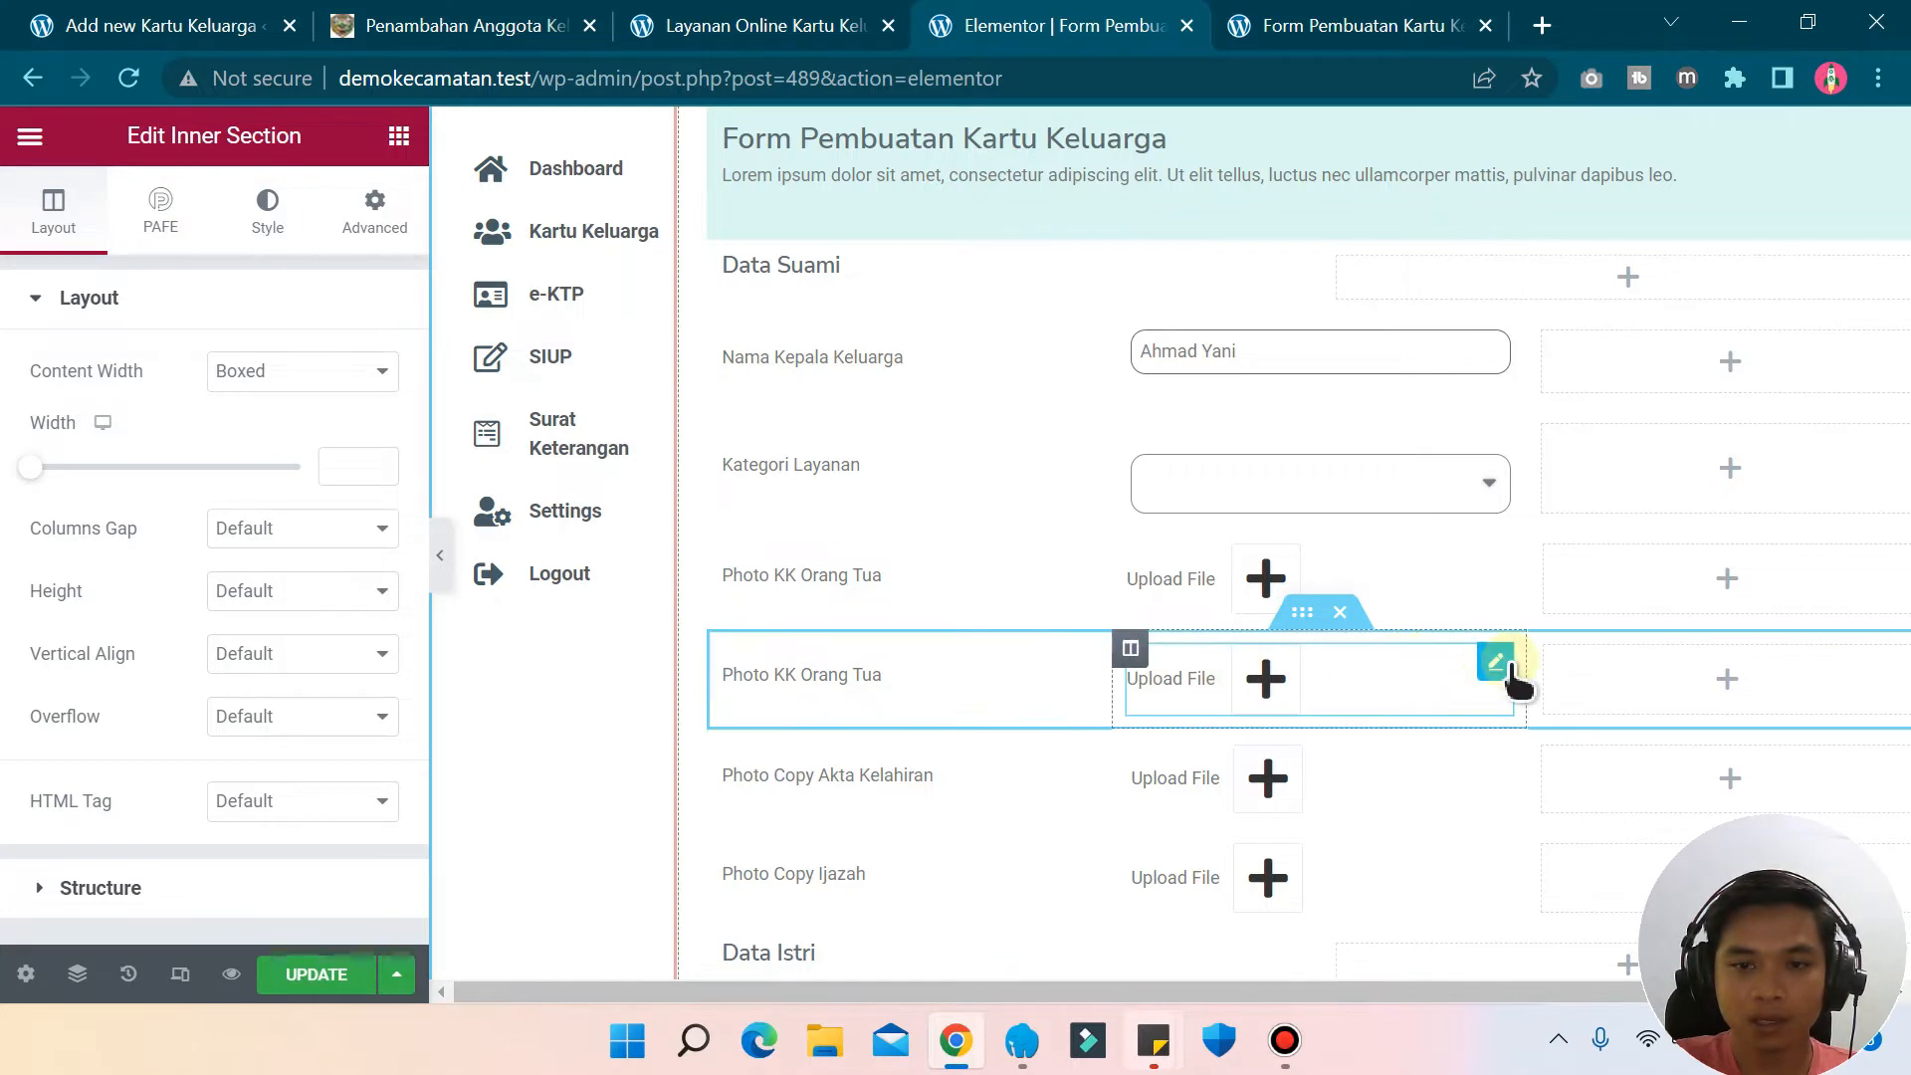
# - Set the Field ID of the duplicated row's upload field to kk_lama
pyautogui.click(1496, 662)
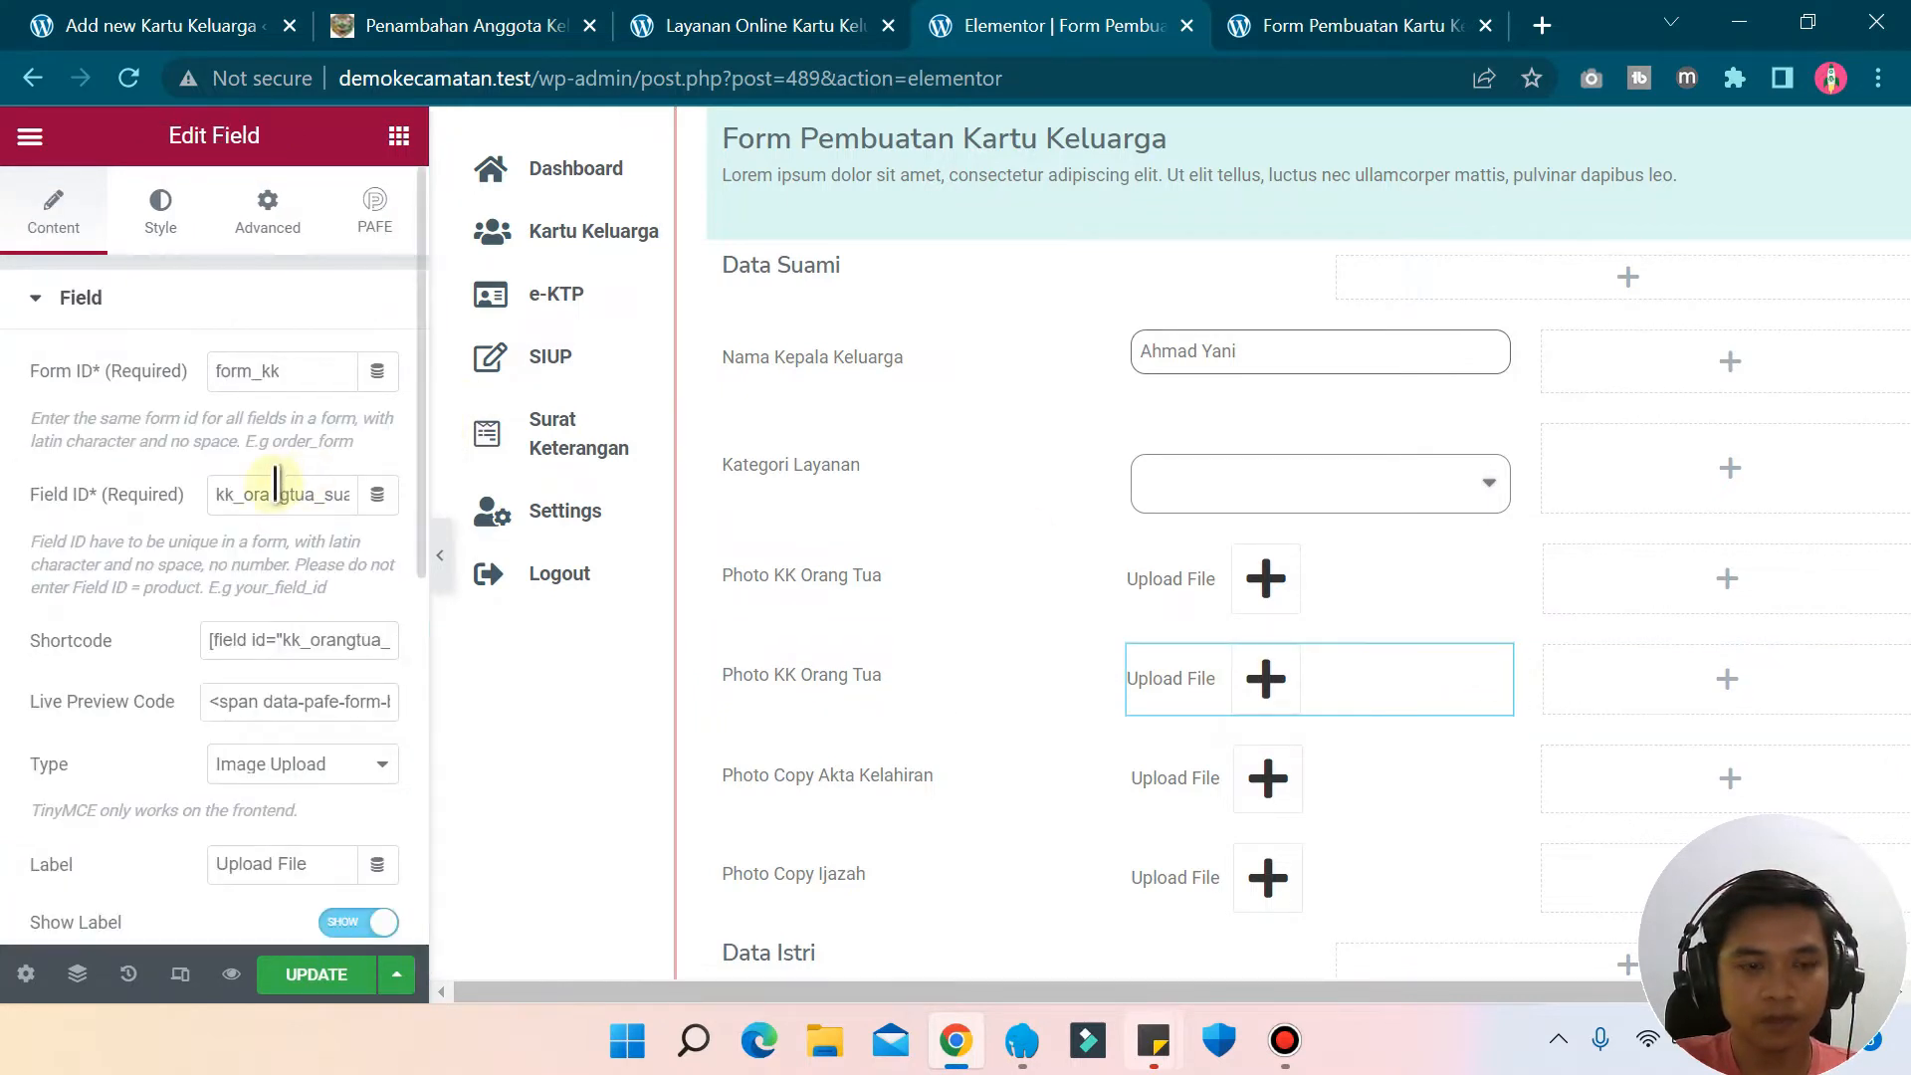
pyautogui.click(303, 497)
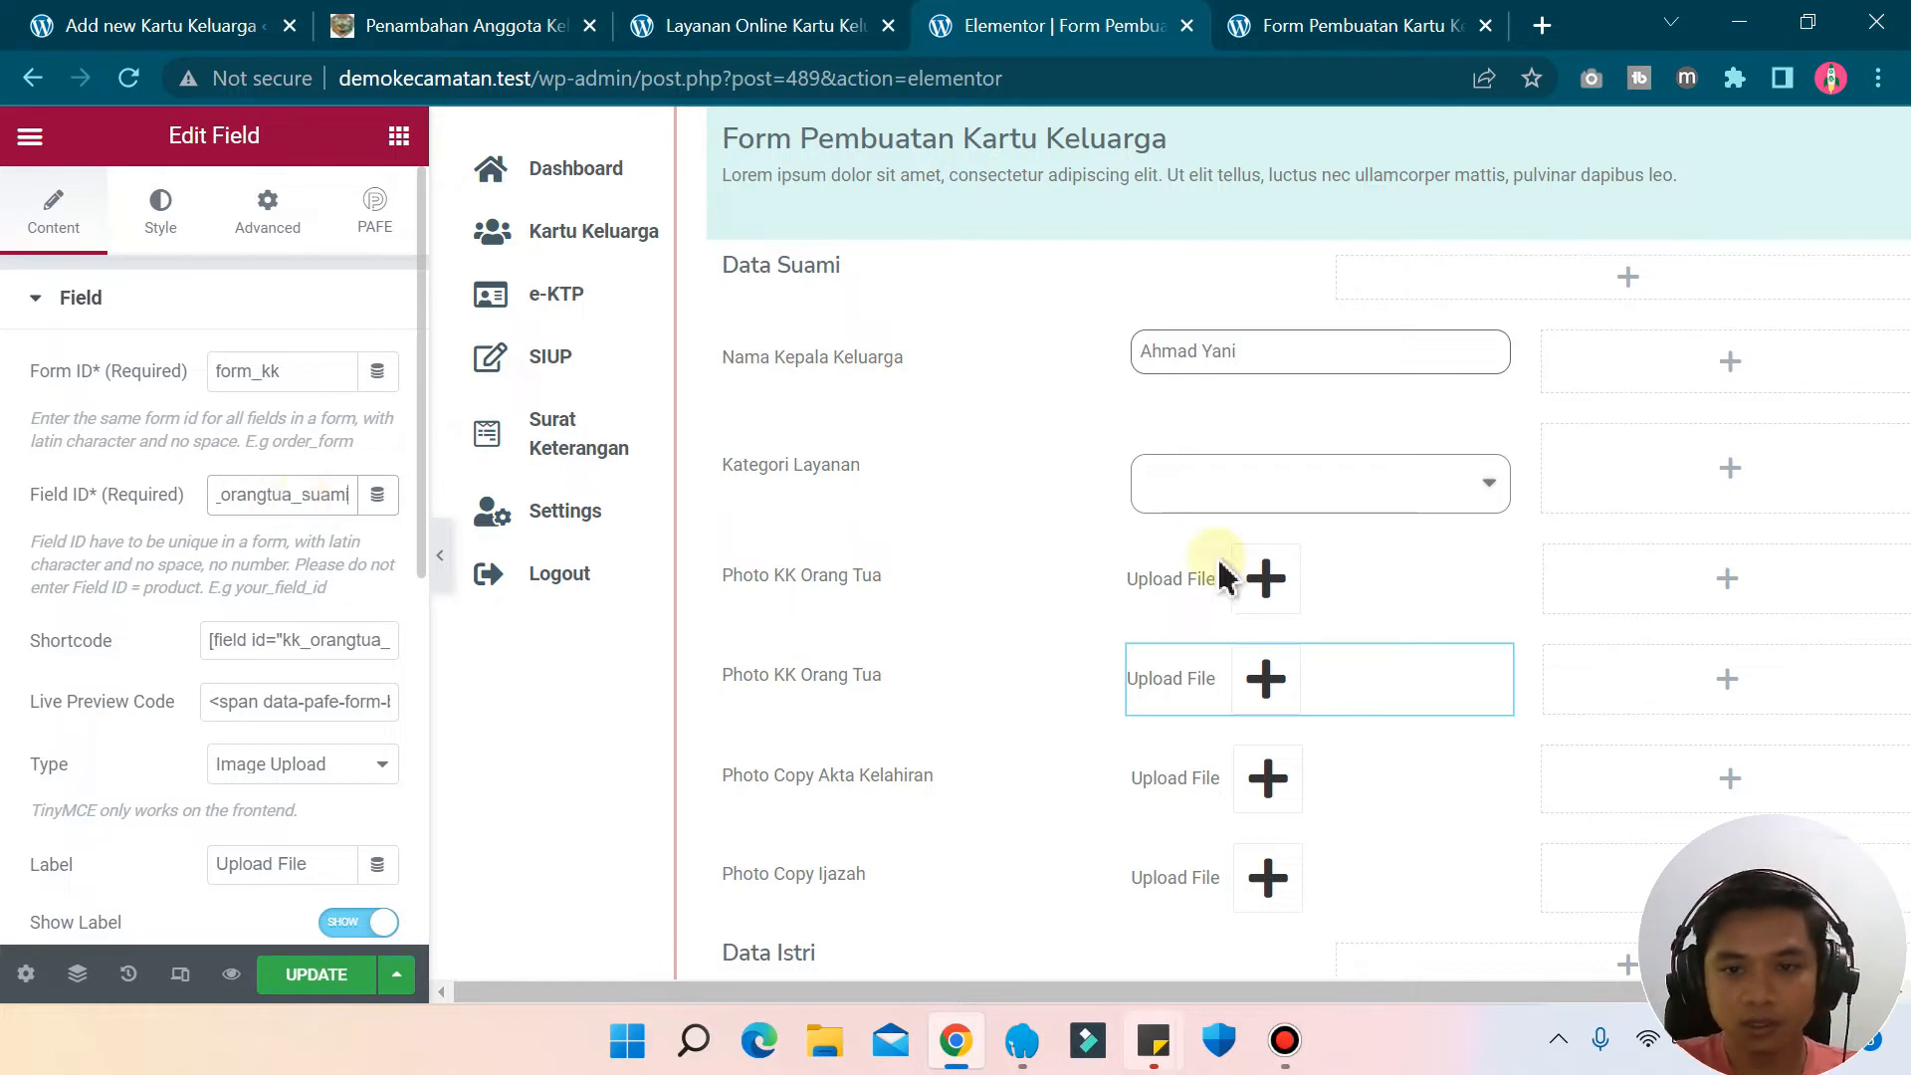
pyautogui.click(1490, 560)
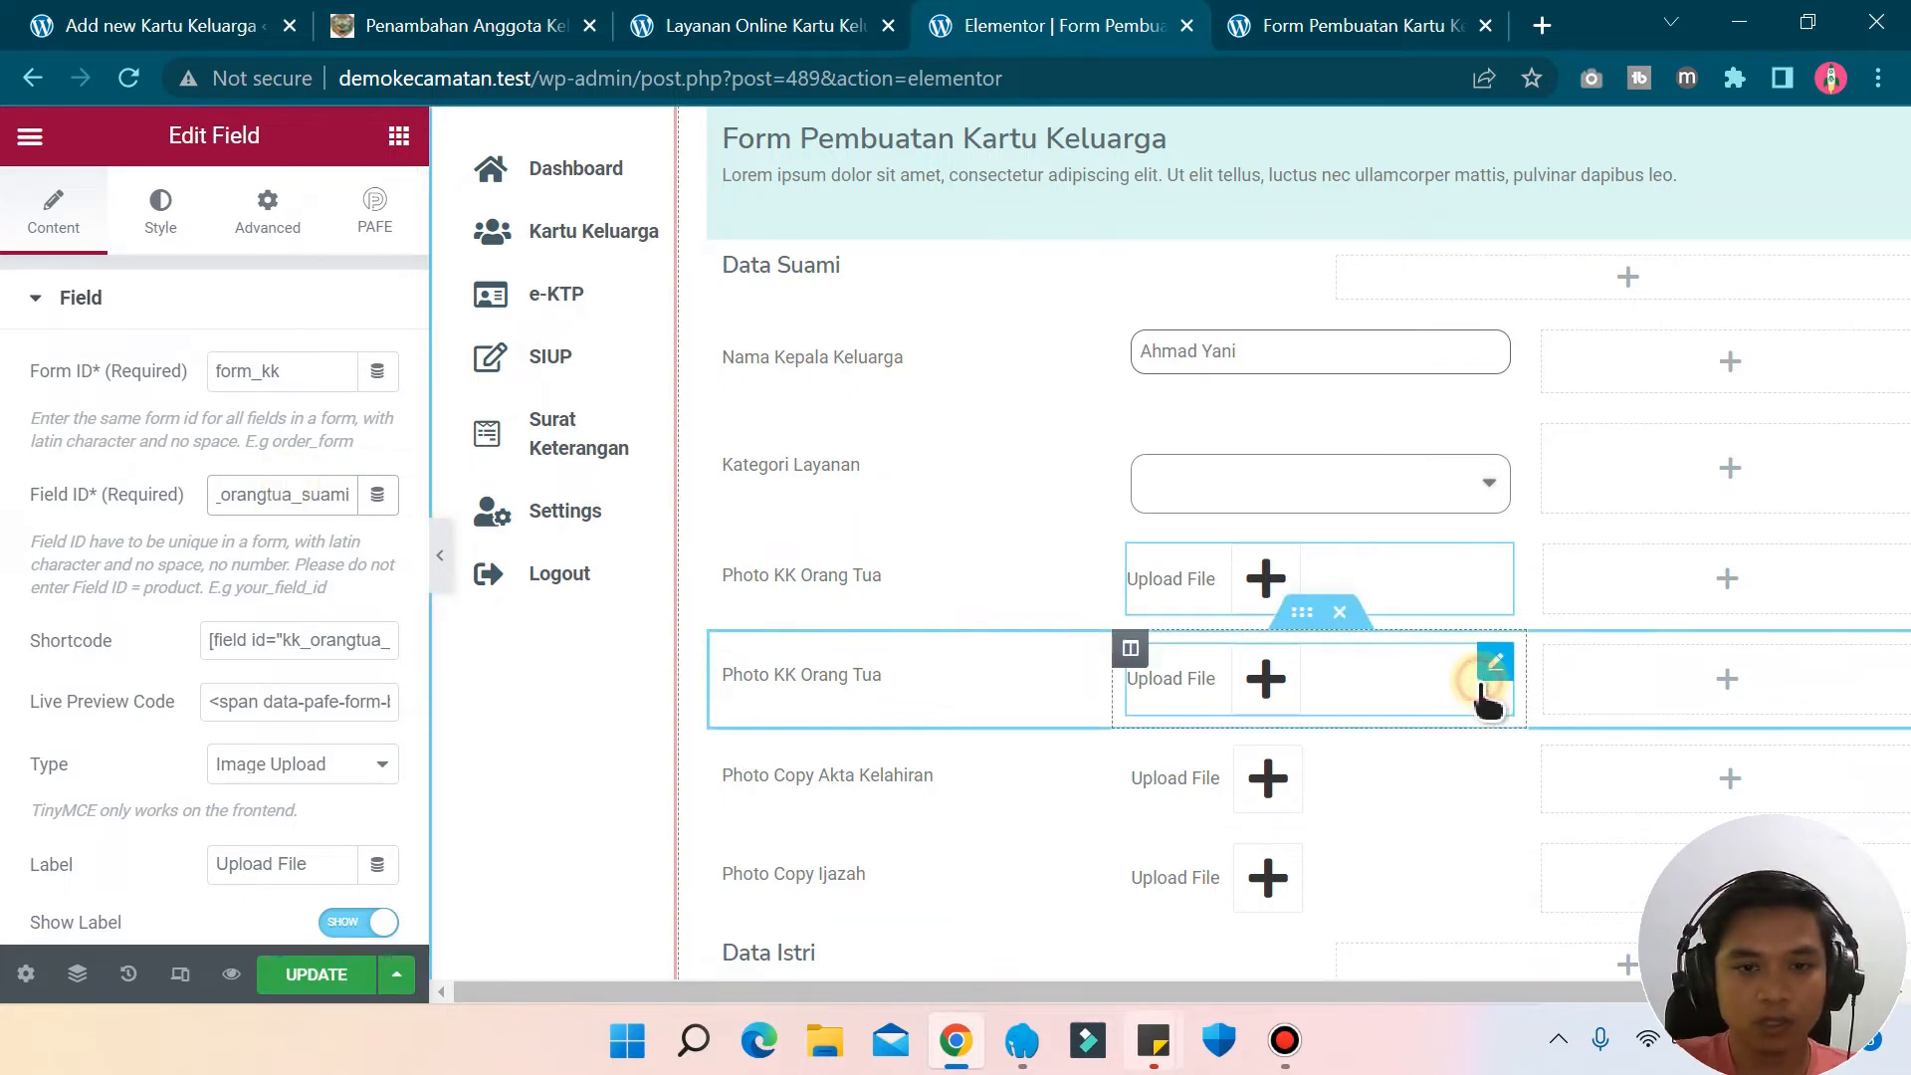
pyautogui.click(1493, 691)
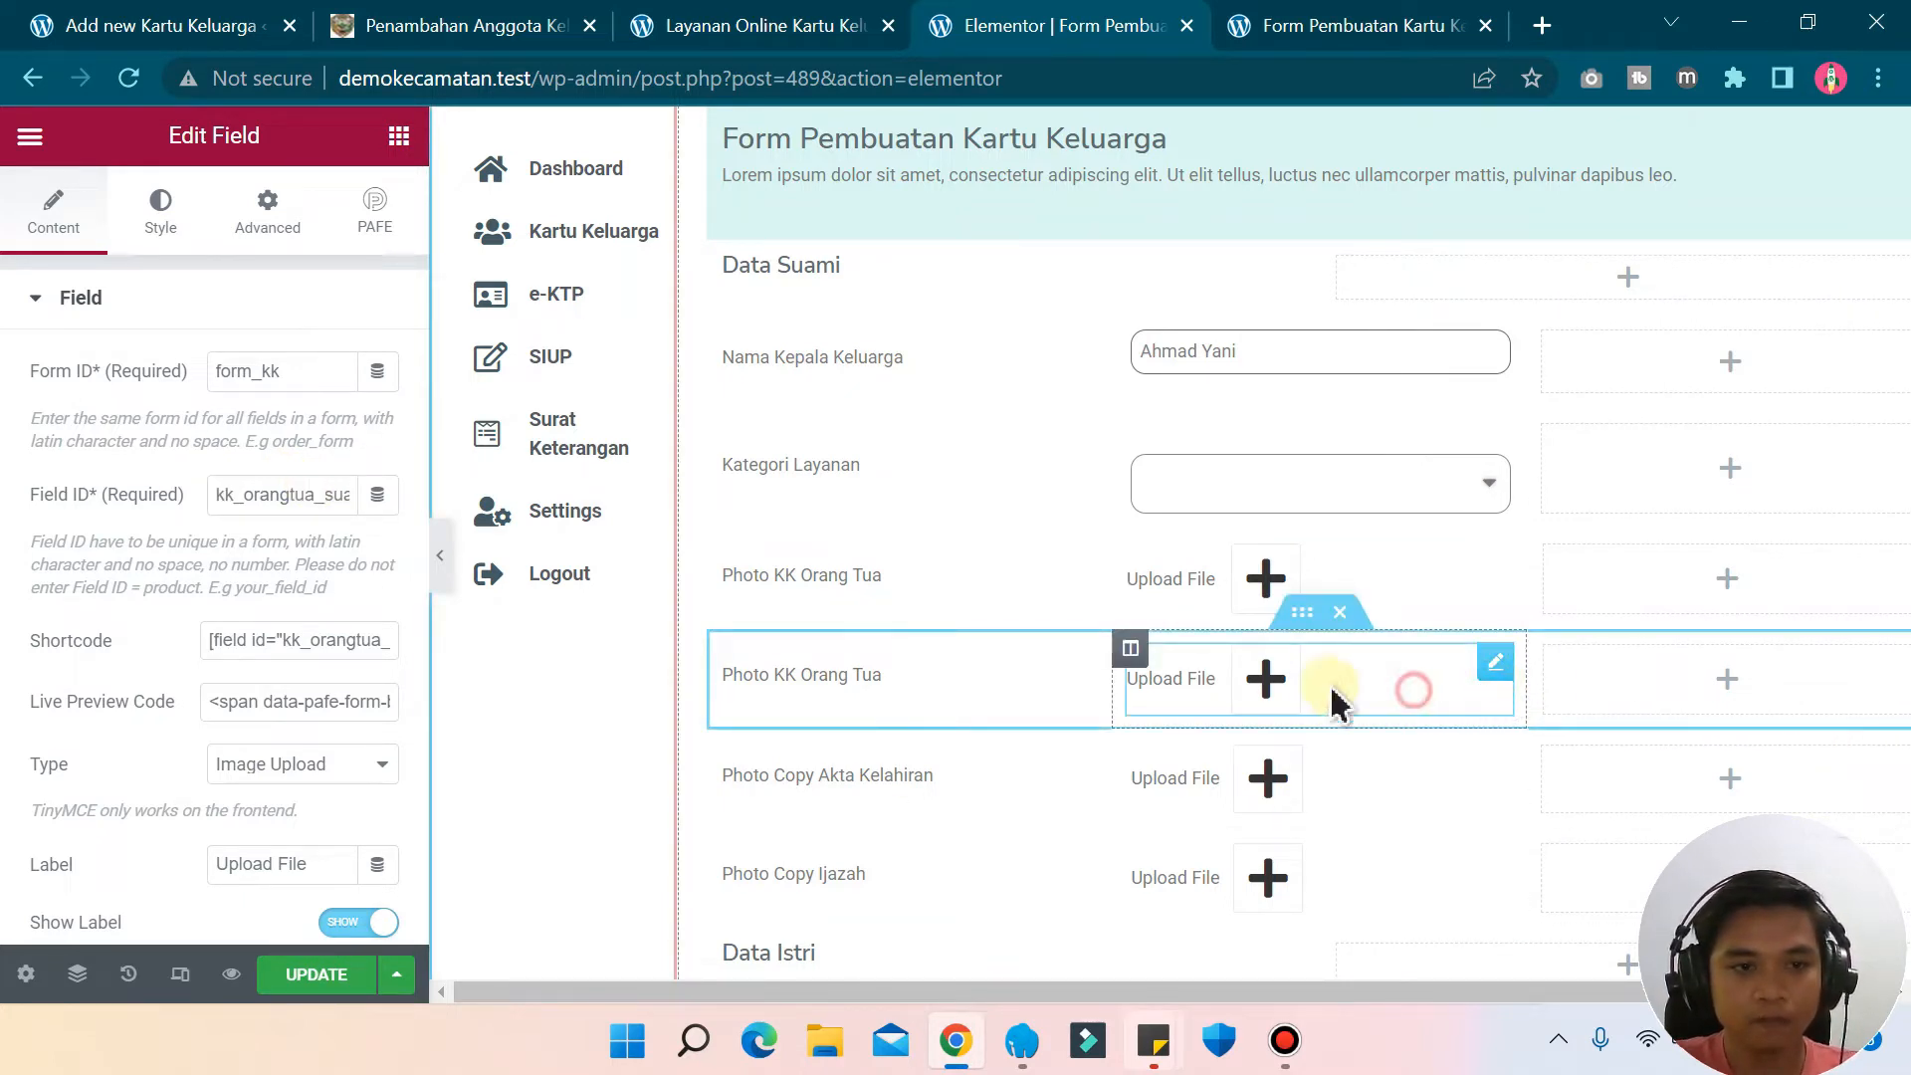
pyautogui.click(321, 490)
pyautogui.doubleClick(321, 491)
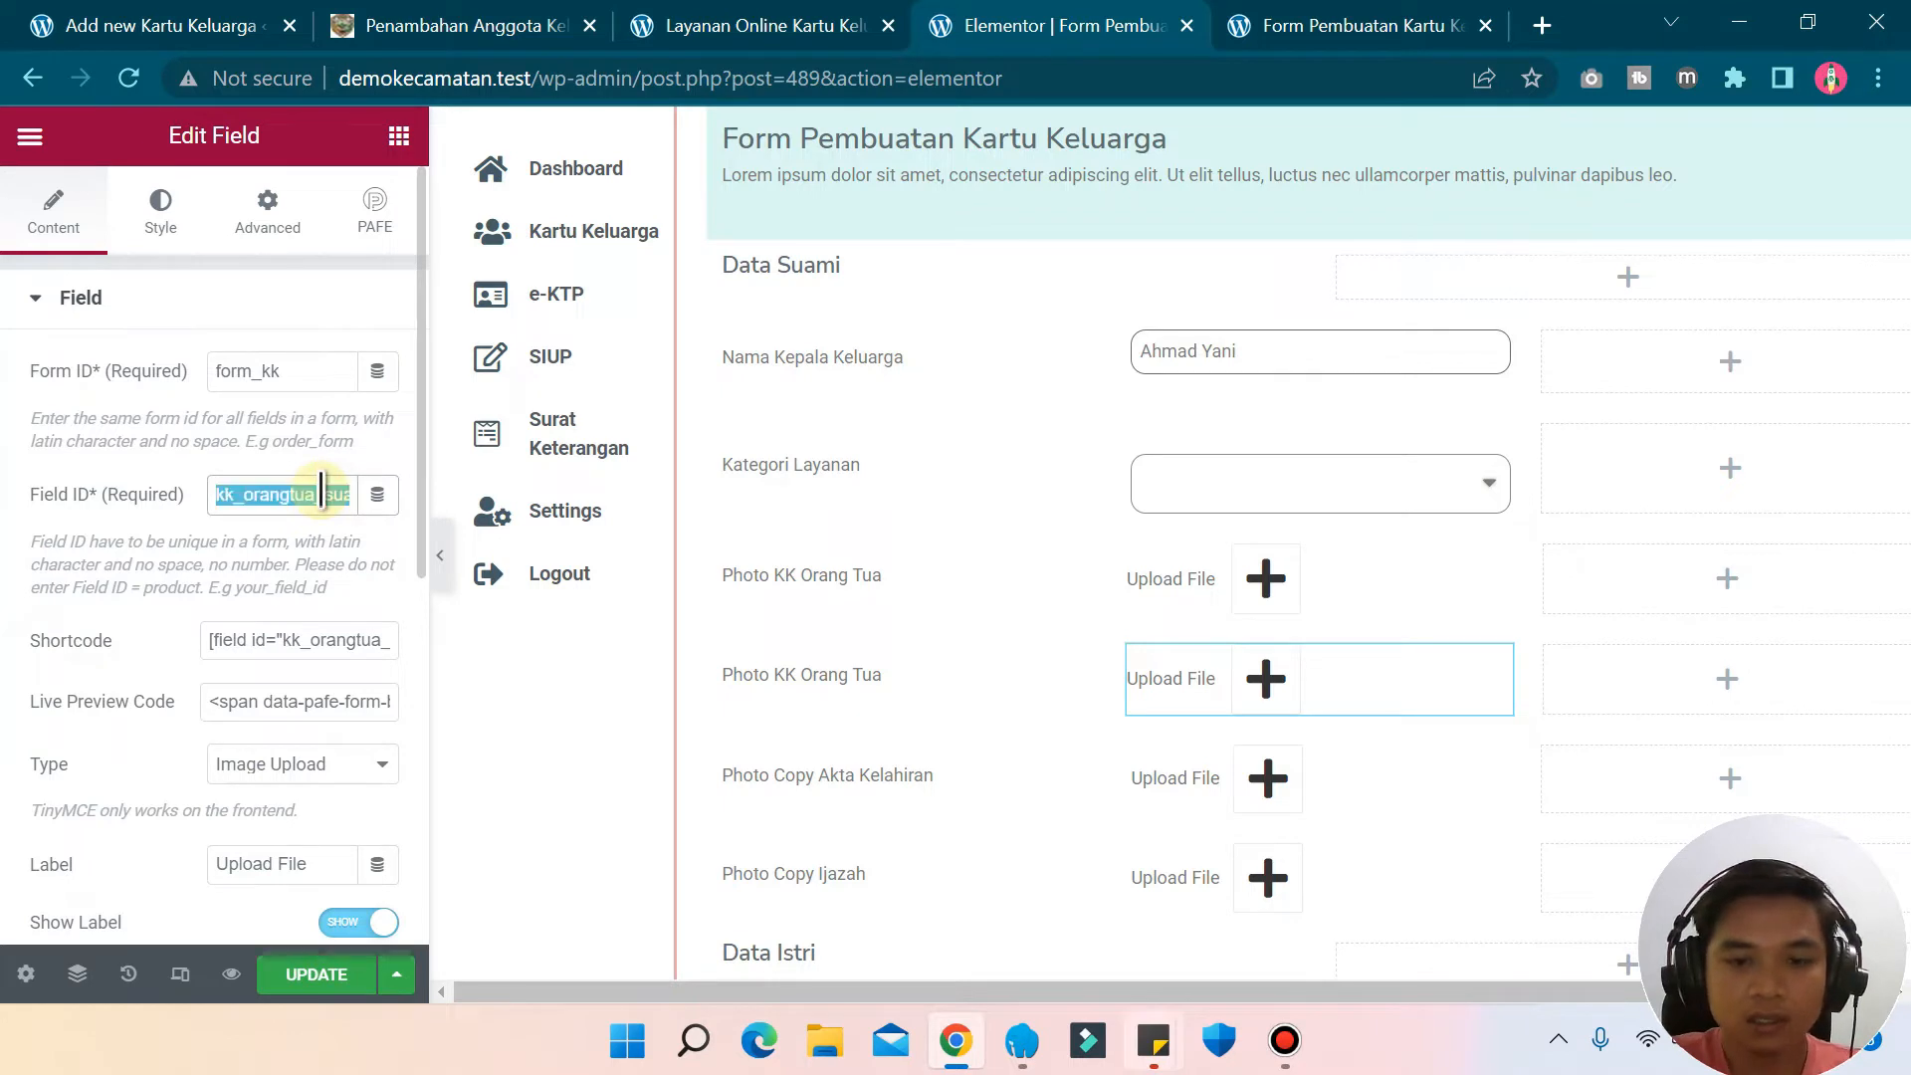
pyautogui.press('BackSpace')
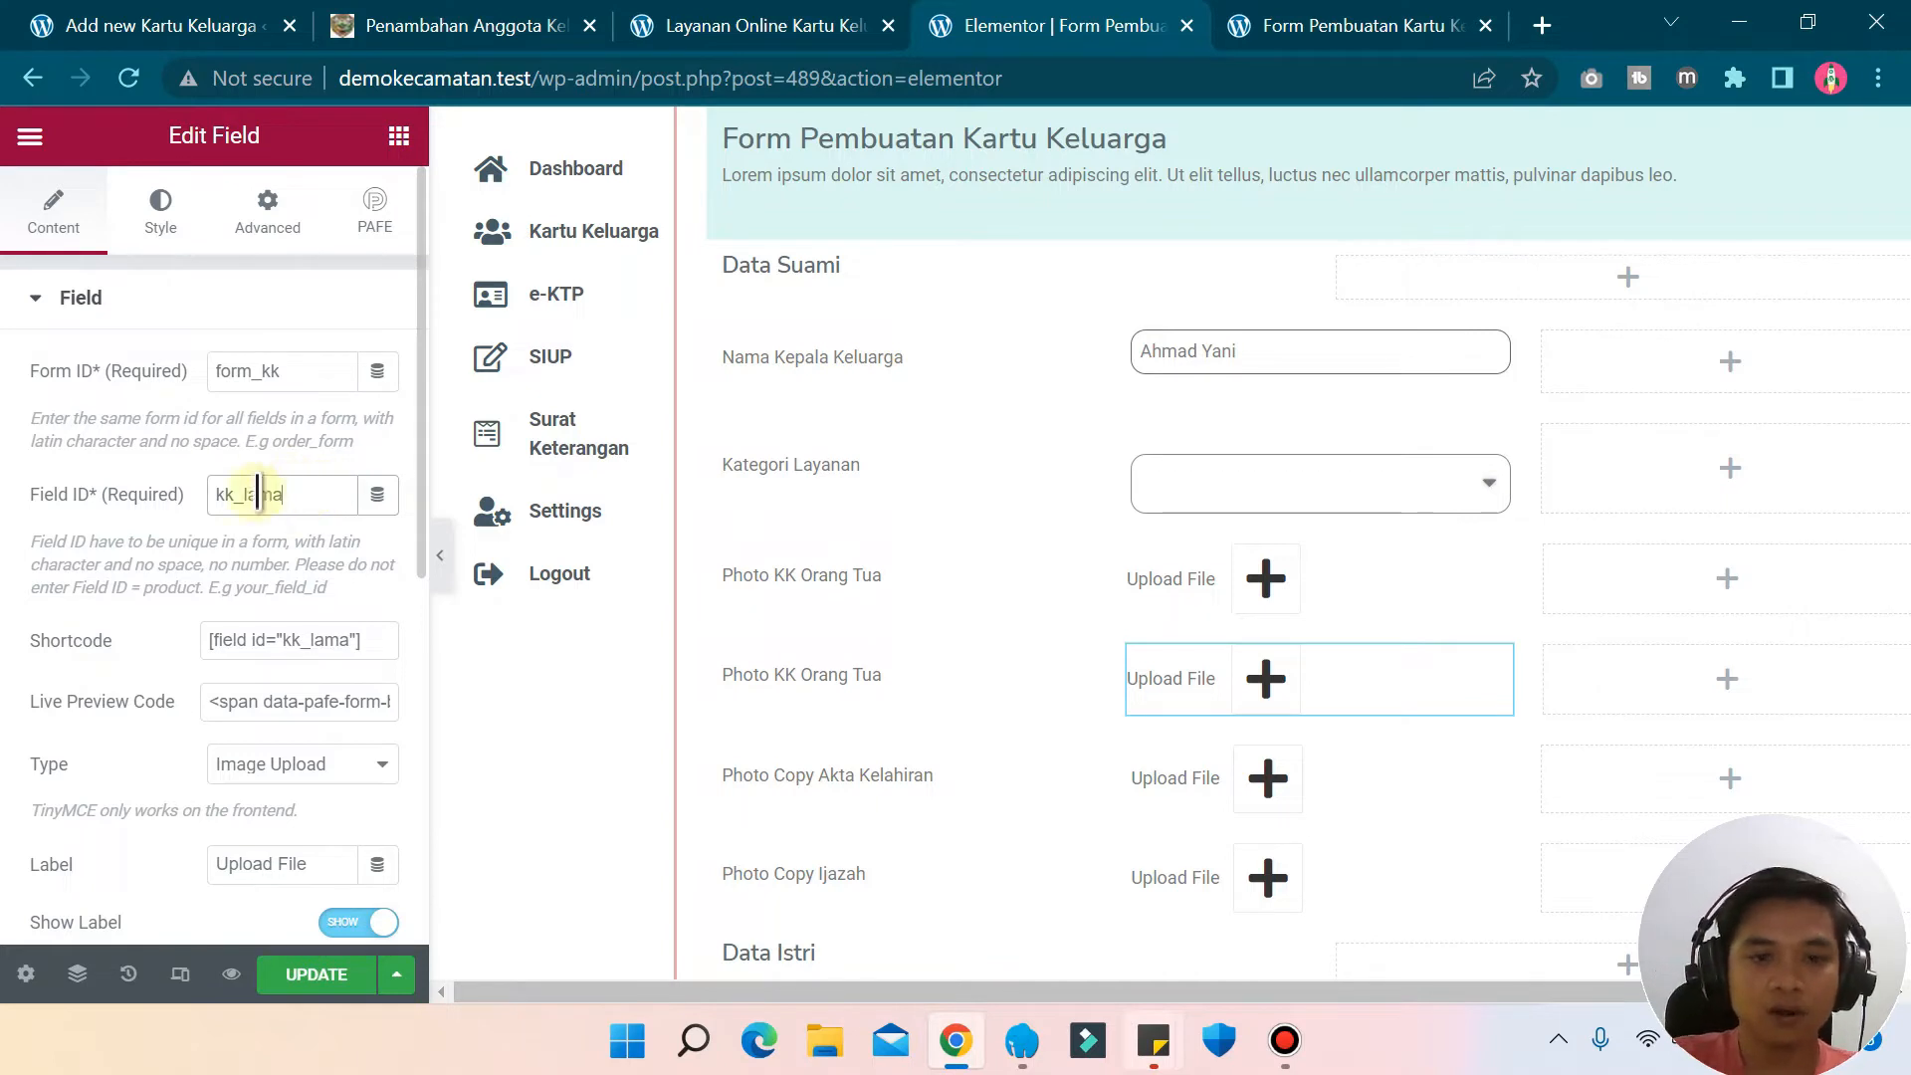
# - Copy the kk_lama field's shortcode into a new note in Sticky Notes
pyautogui.click(276, 638)
pyautogui.hotkey('ctrl', 'a')
pyautogui.hotkey('ctrl', 'c')
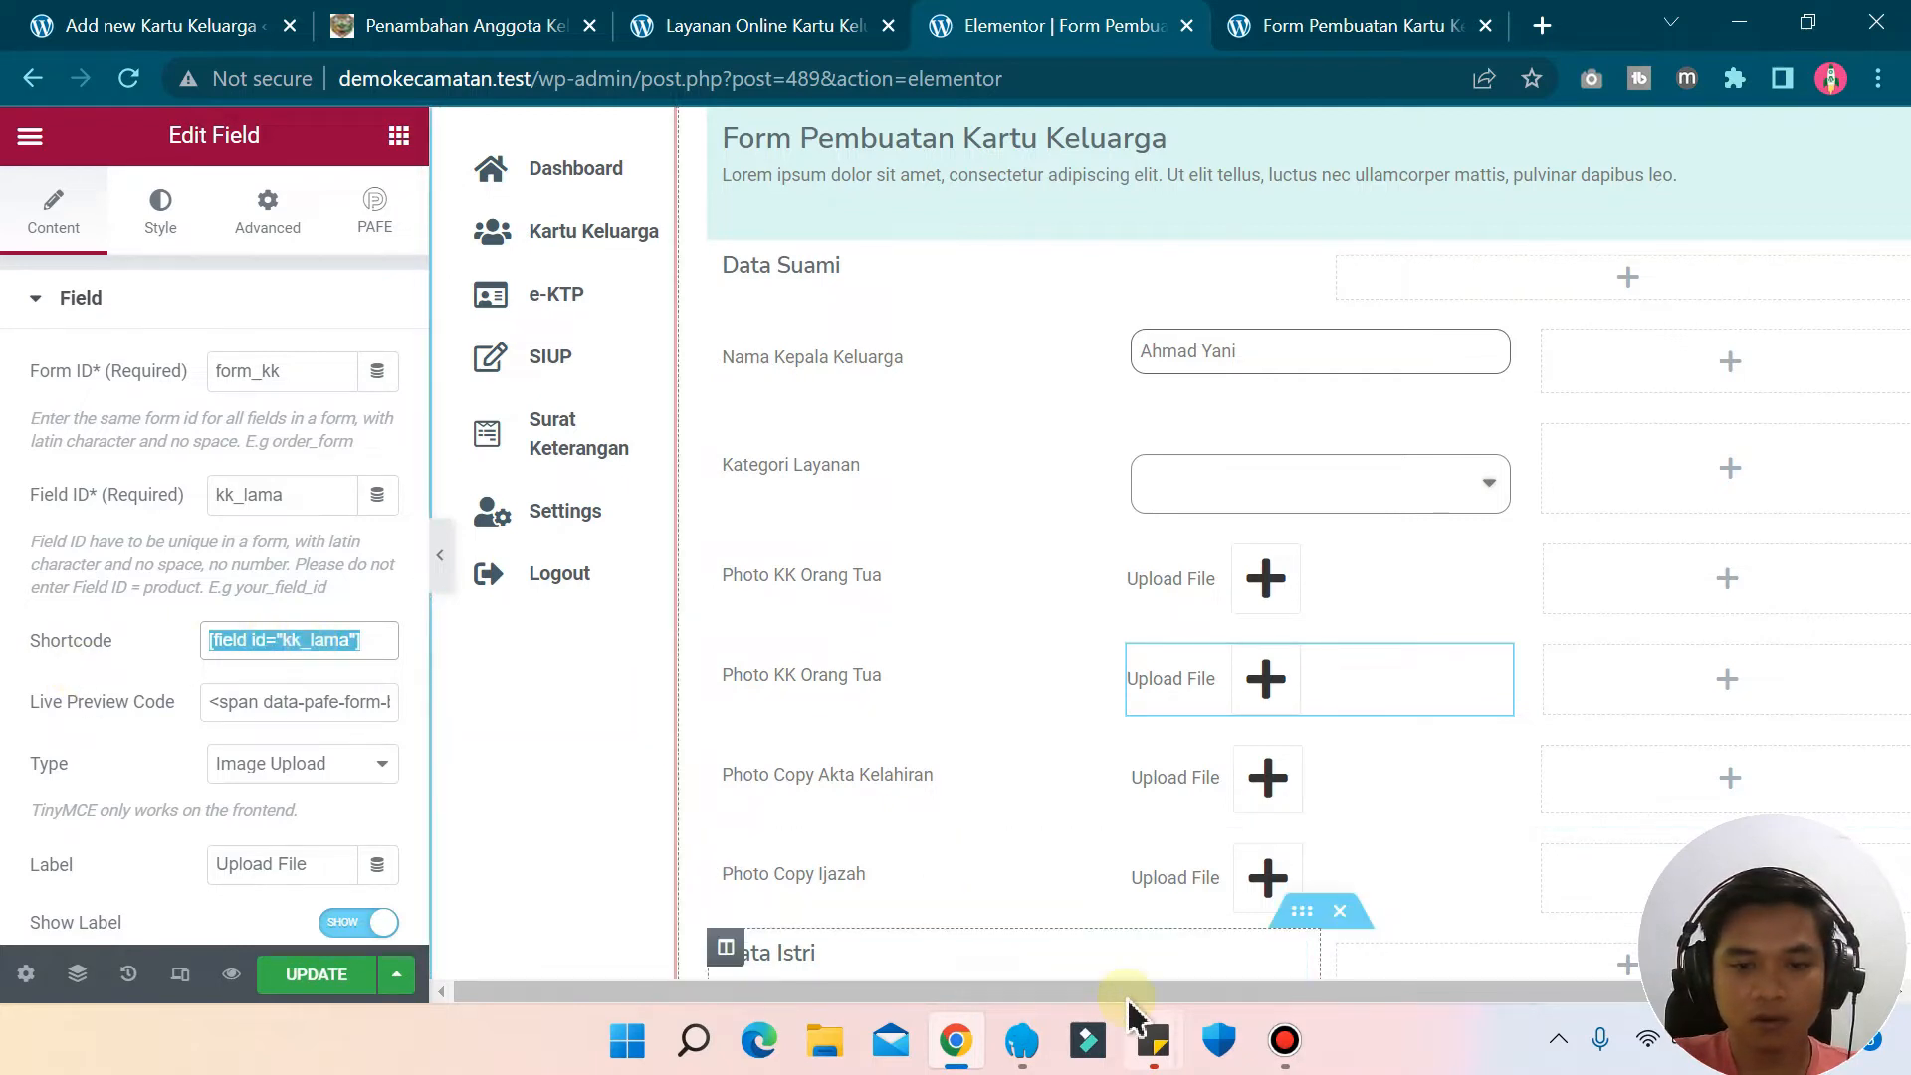
pyautogui.moveTo(1152, 1040)
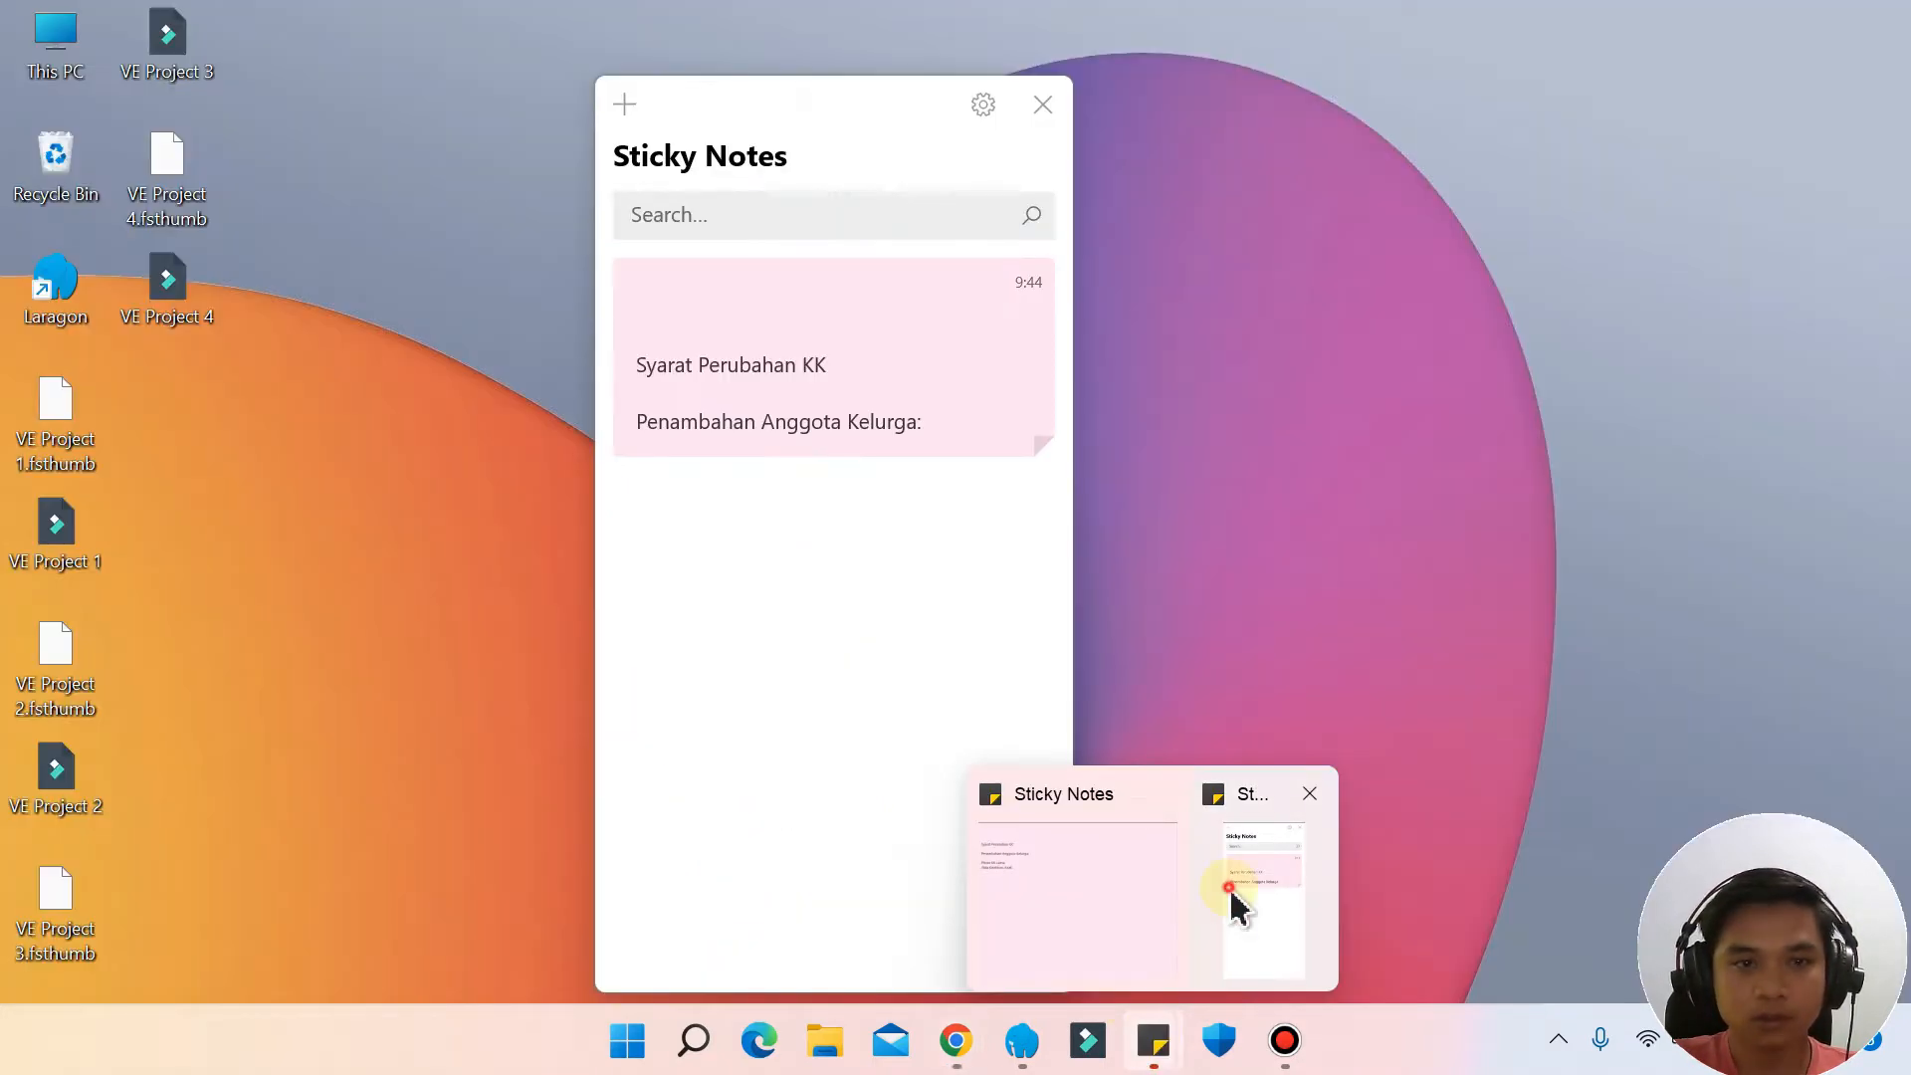
pyautogui.click(1237, 904)
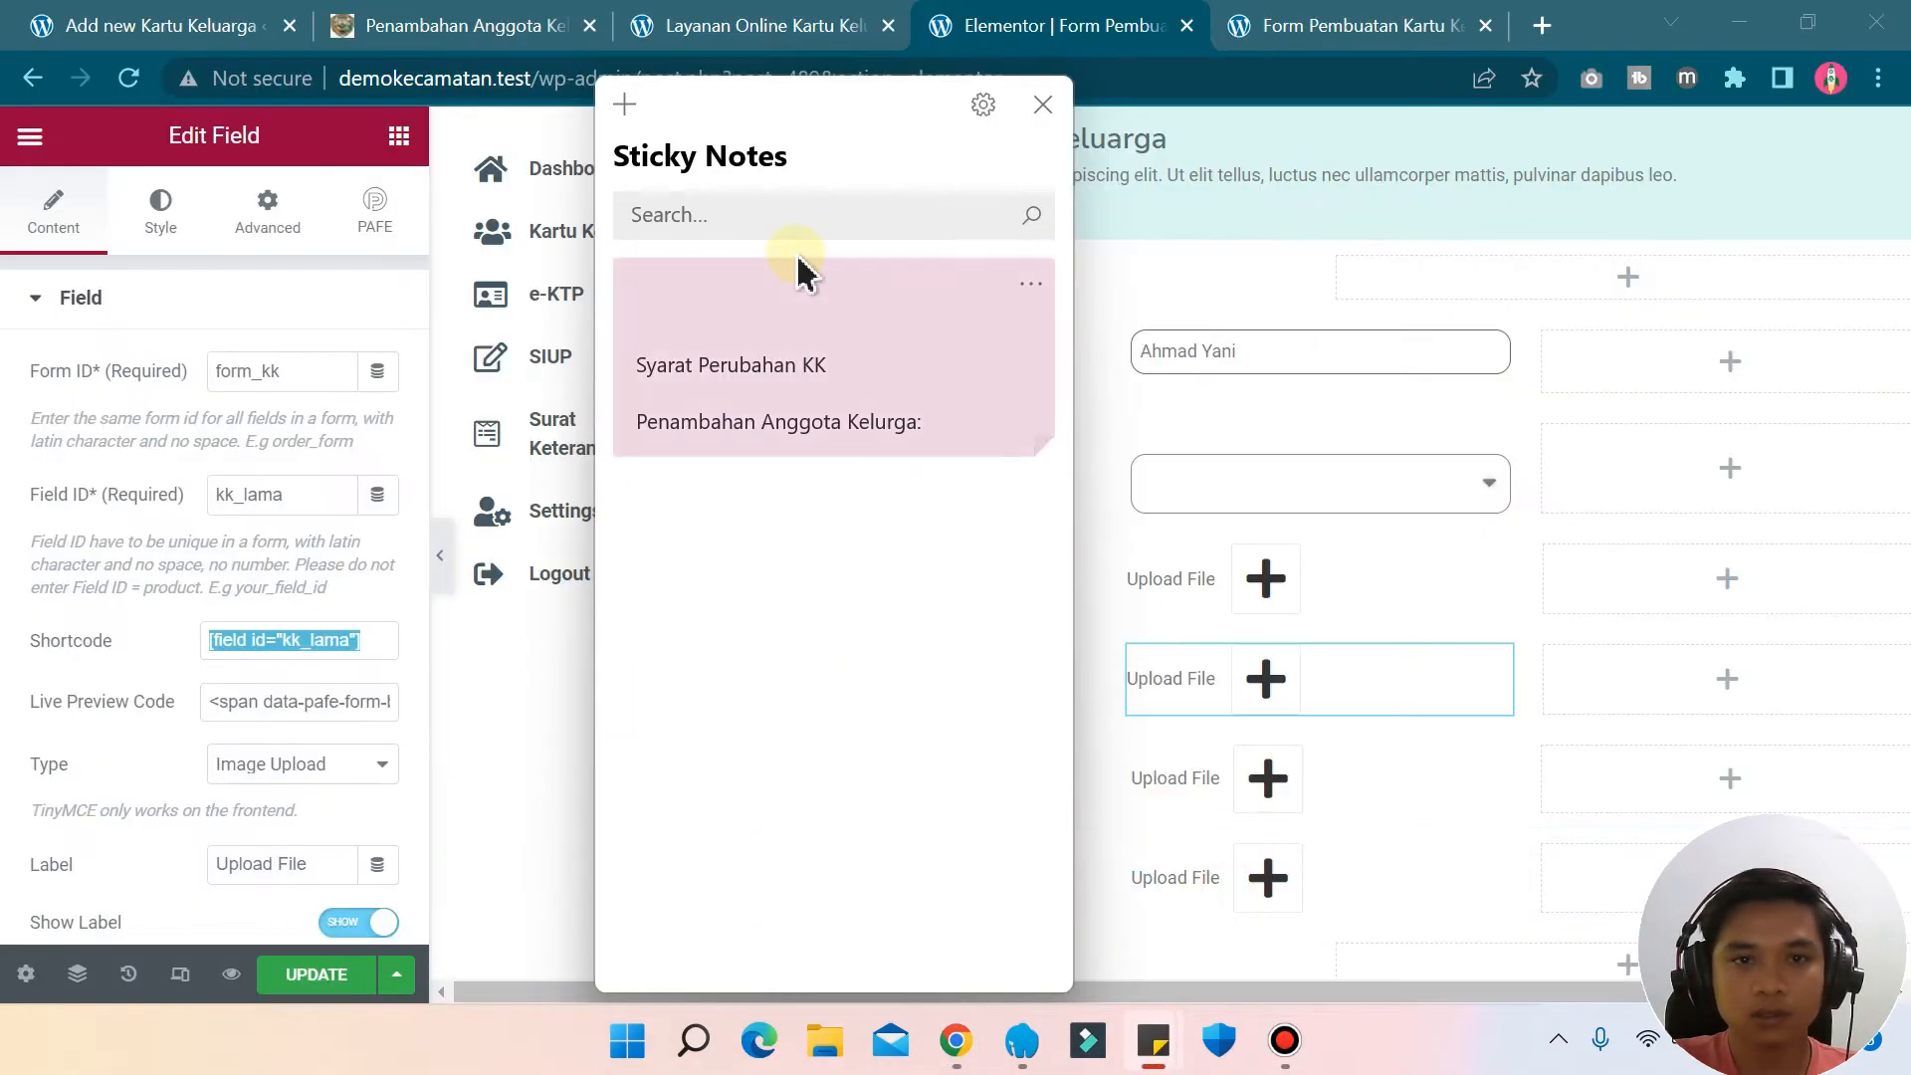
pyautogui.click(631, 106)
pyautogui.click(1155, 152)
pyautogui.hotkey('ctrl', 'v')
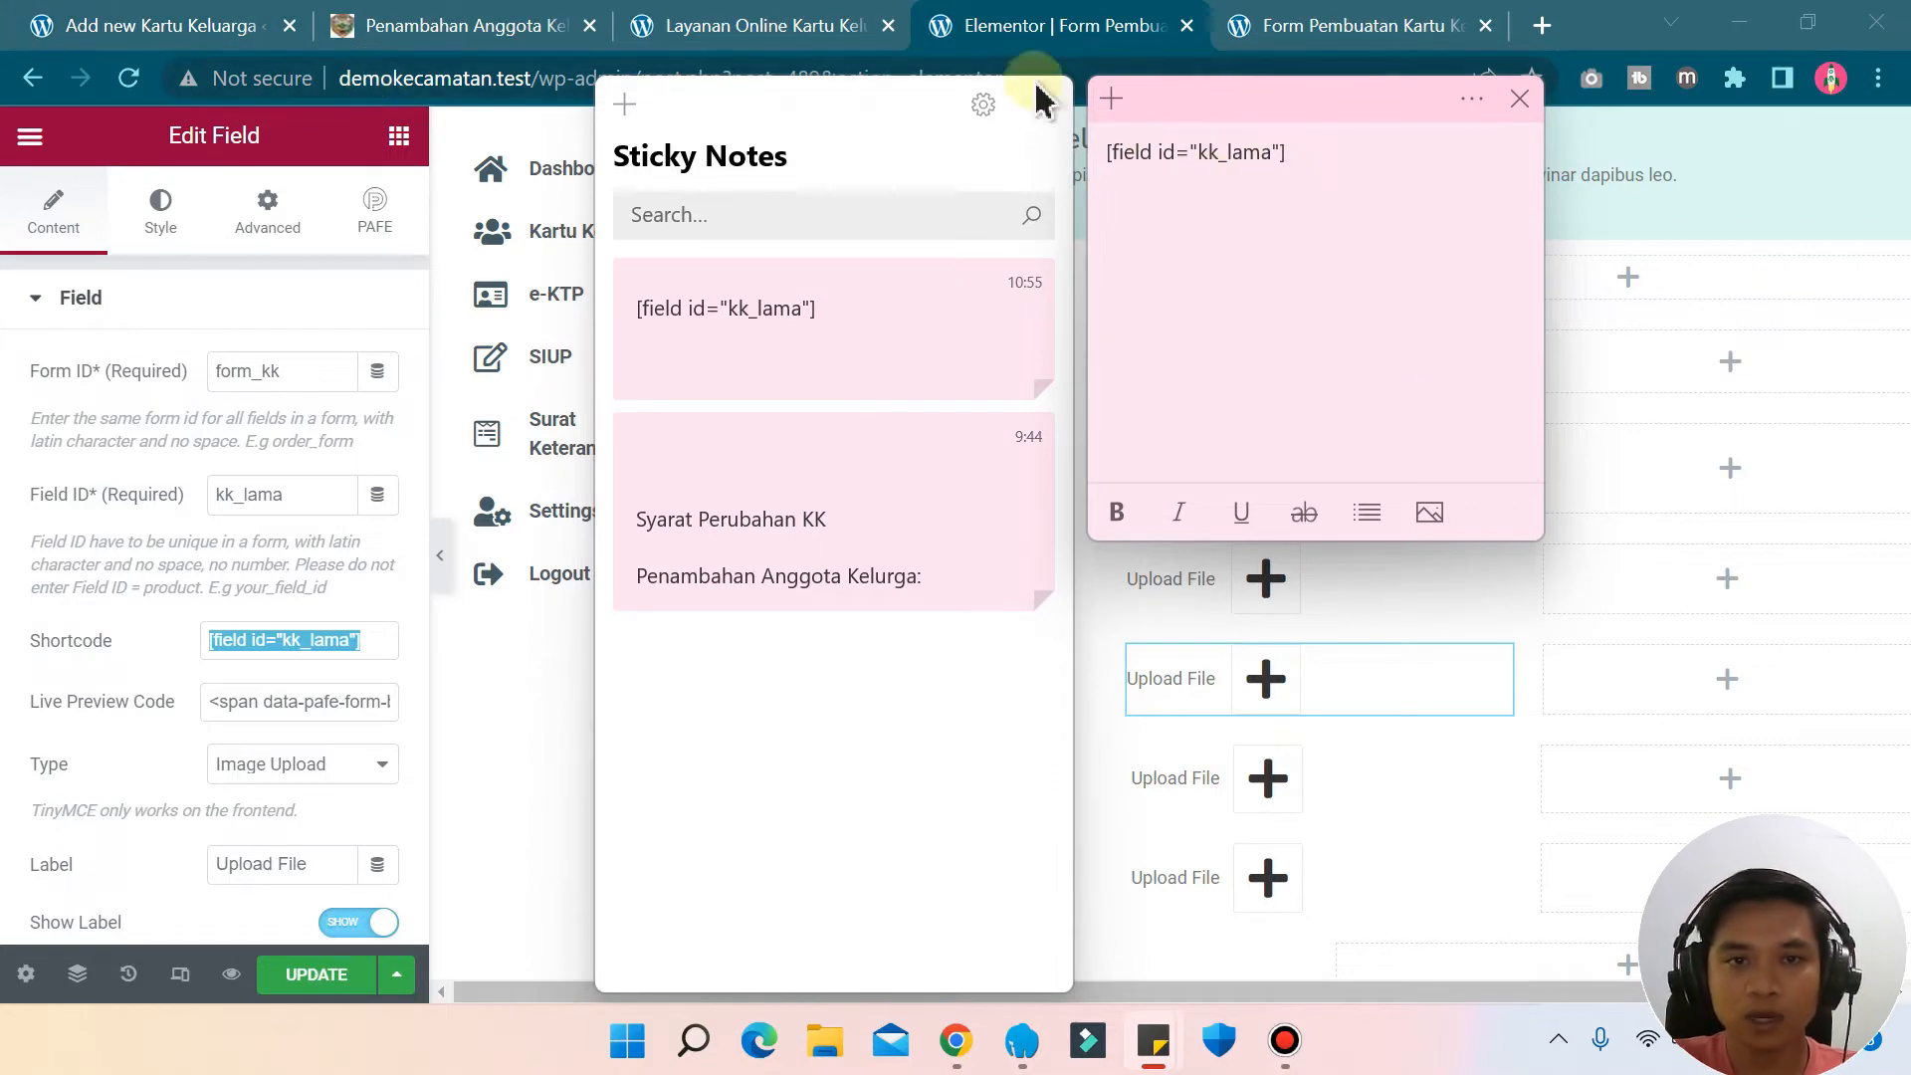
# - Back in the Elementor form, relabel the duplicated row as "Photo KK Lama" and duplicate that row
pyautogui.click(1025, 40)
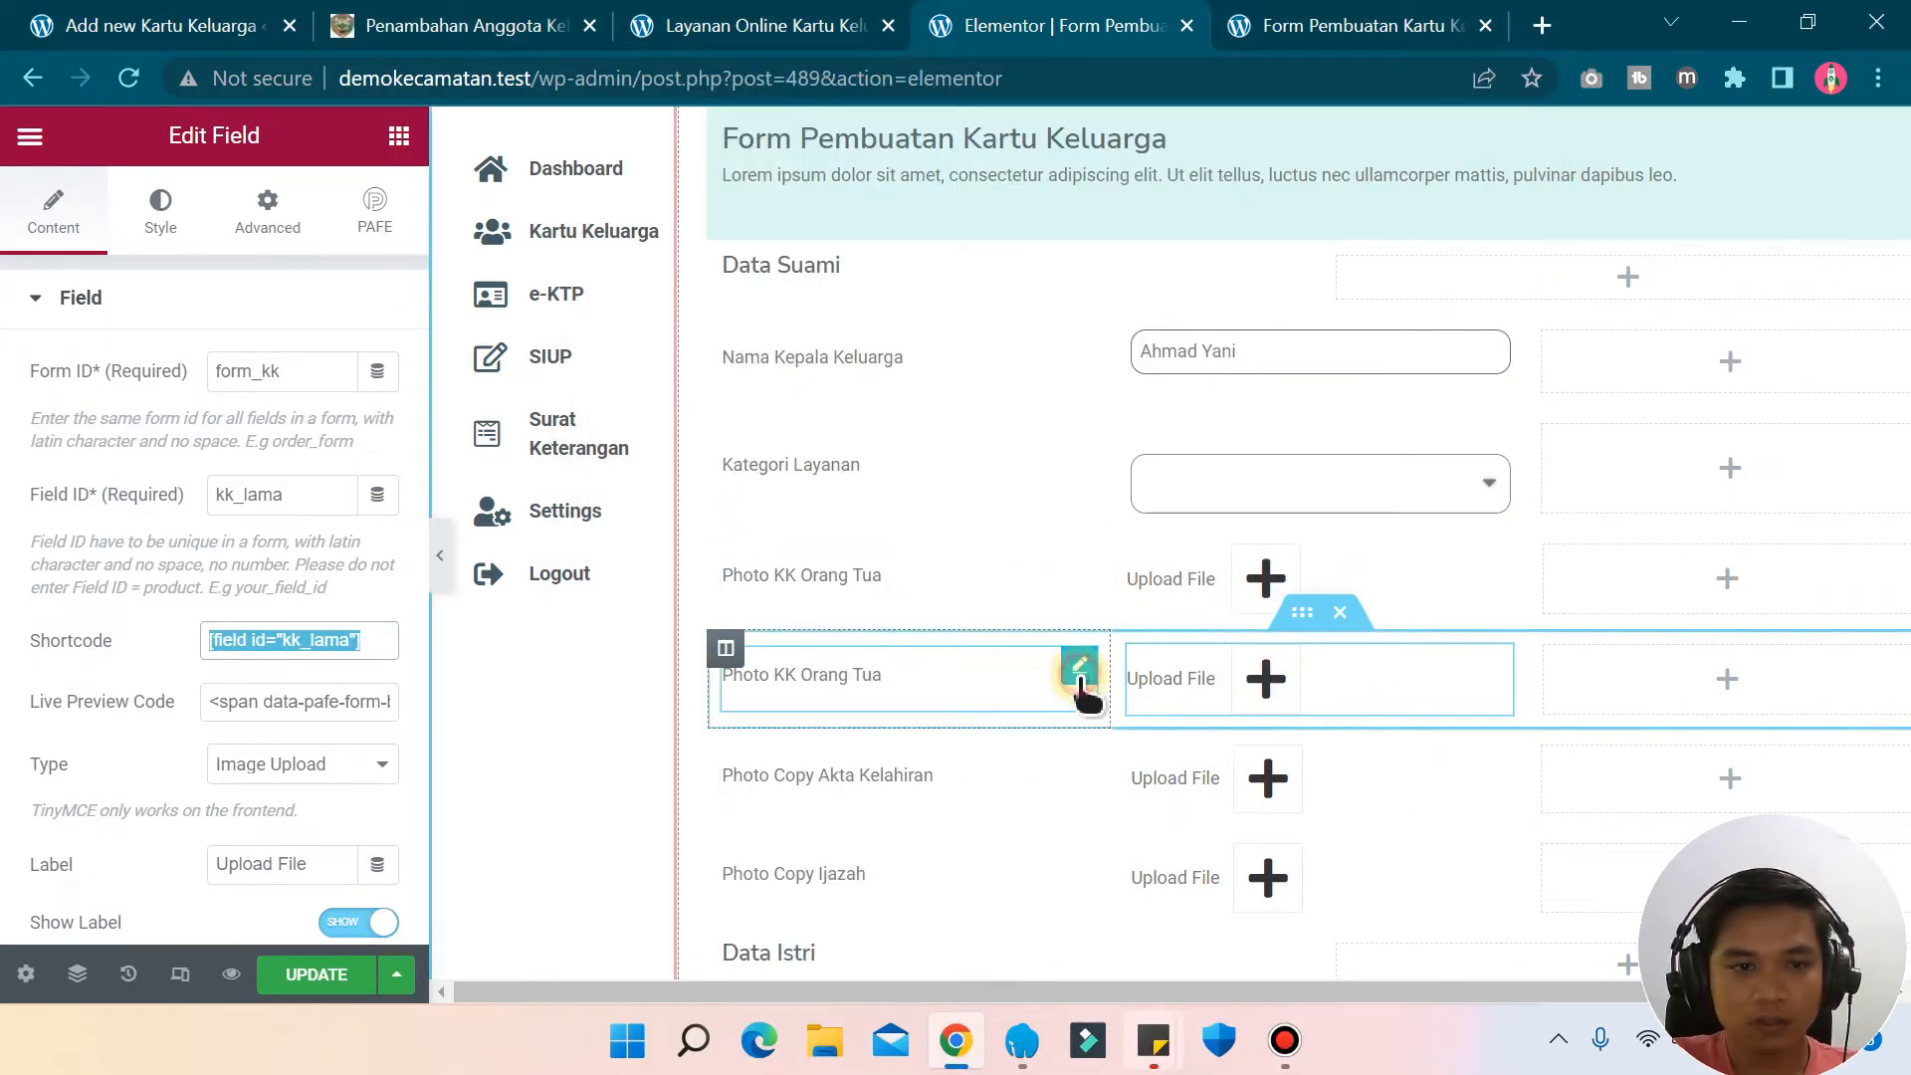
pyautogui.click(1080, 667)
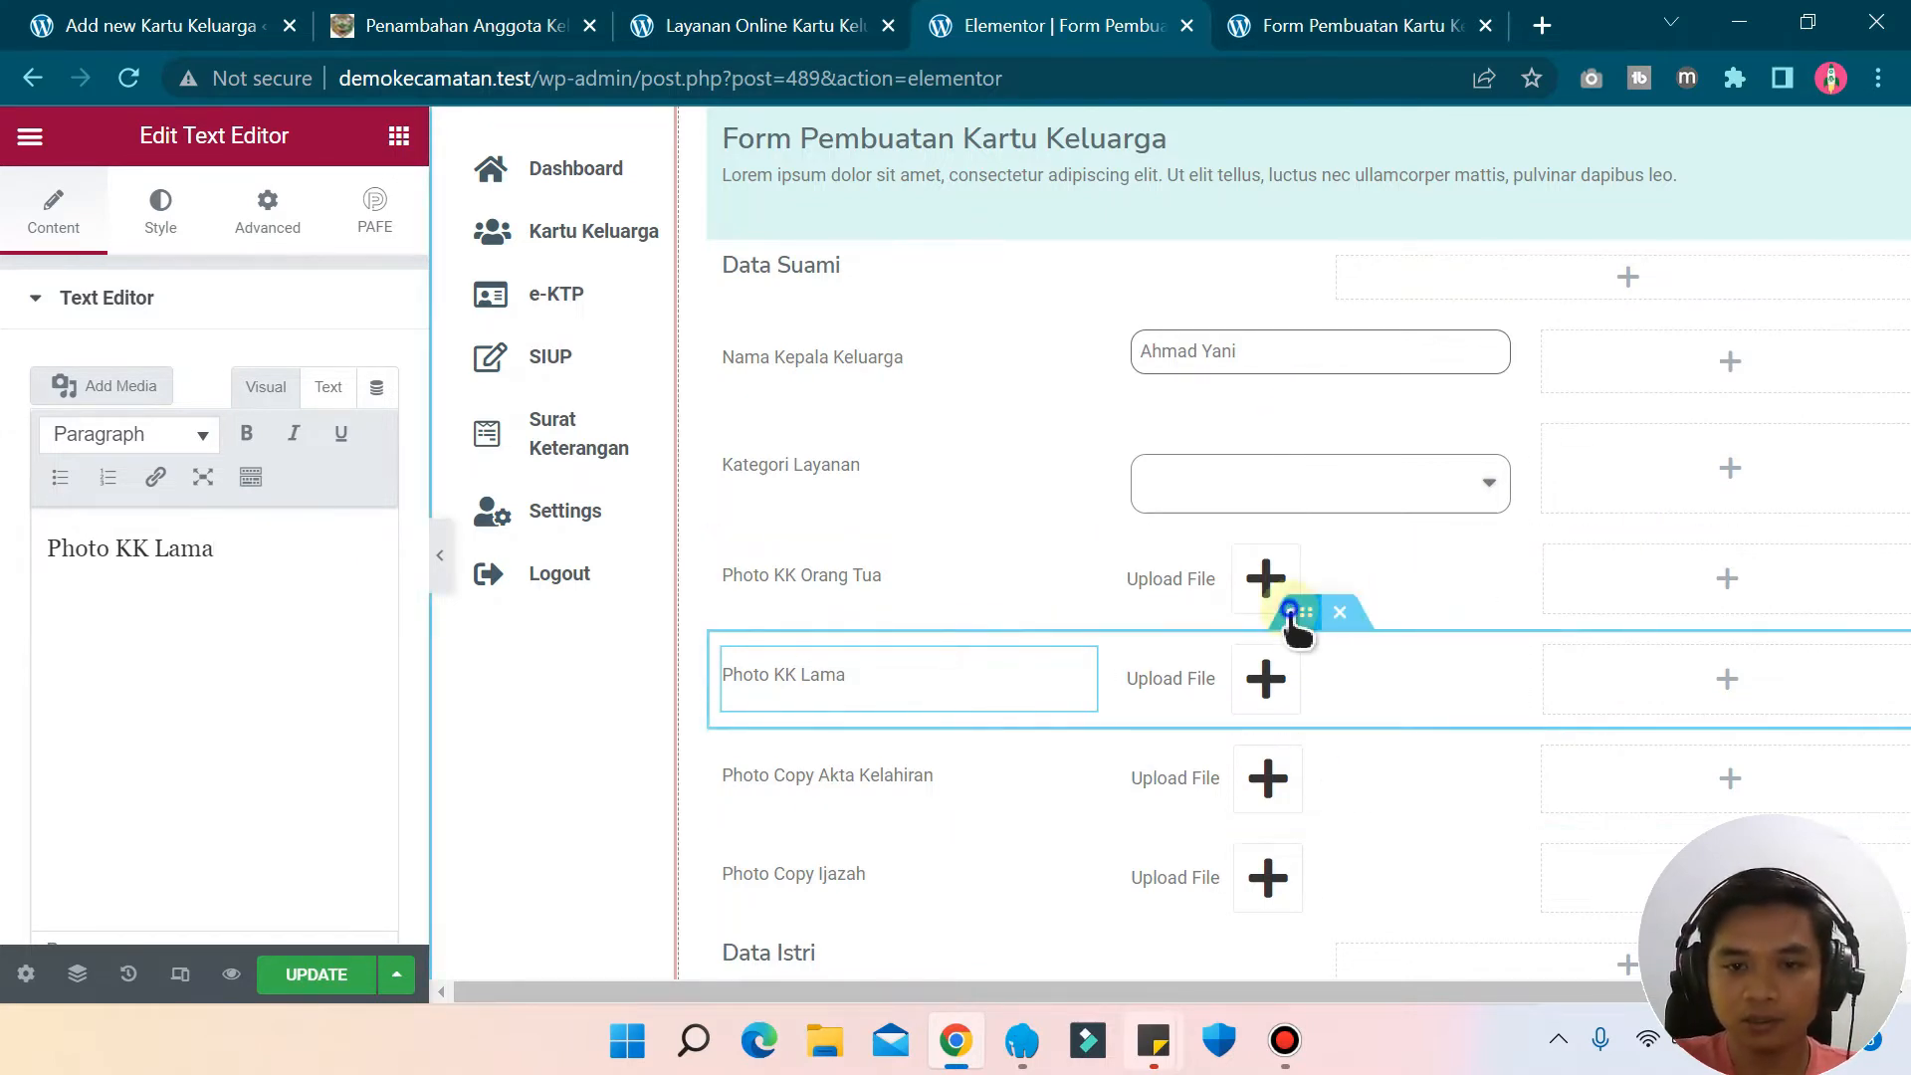
pyautogui.rightClick(1294, 614)
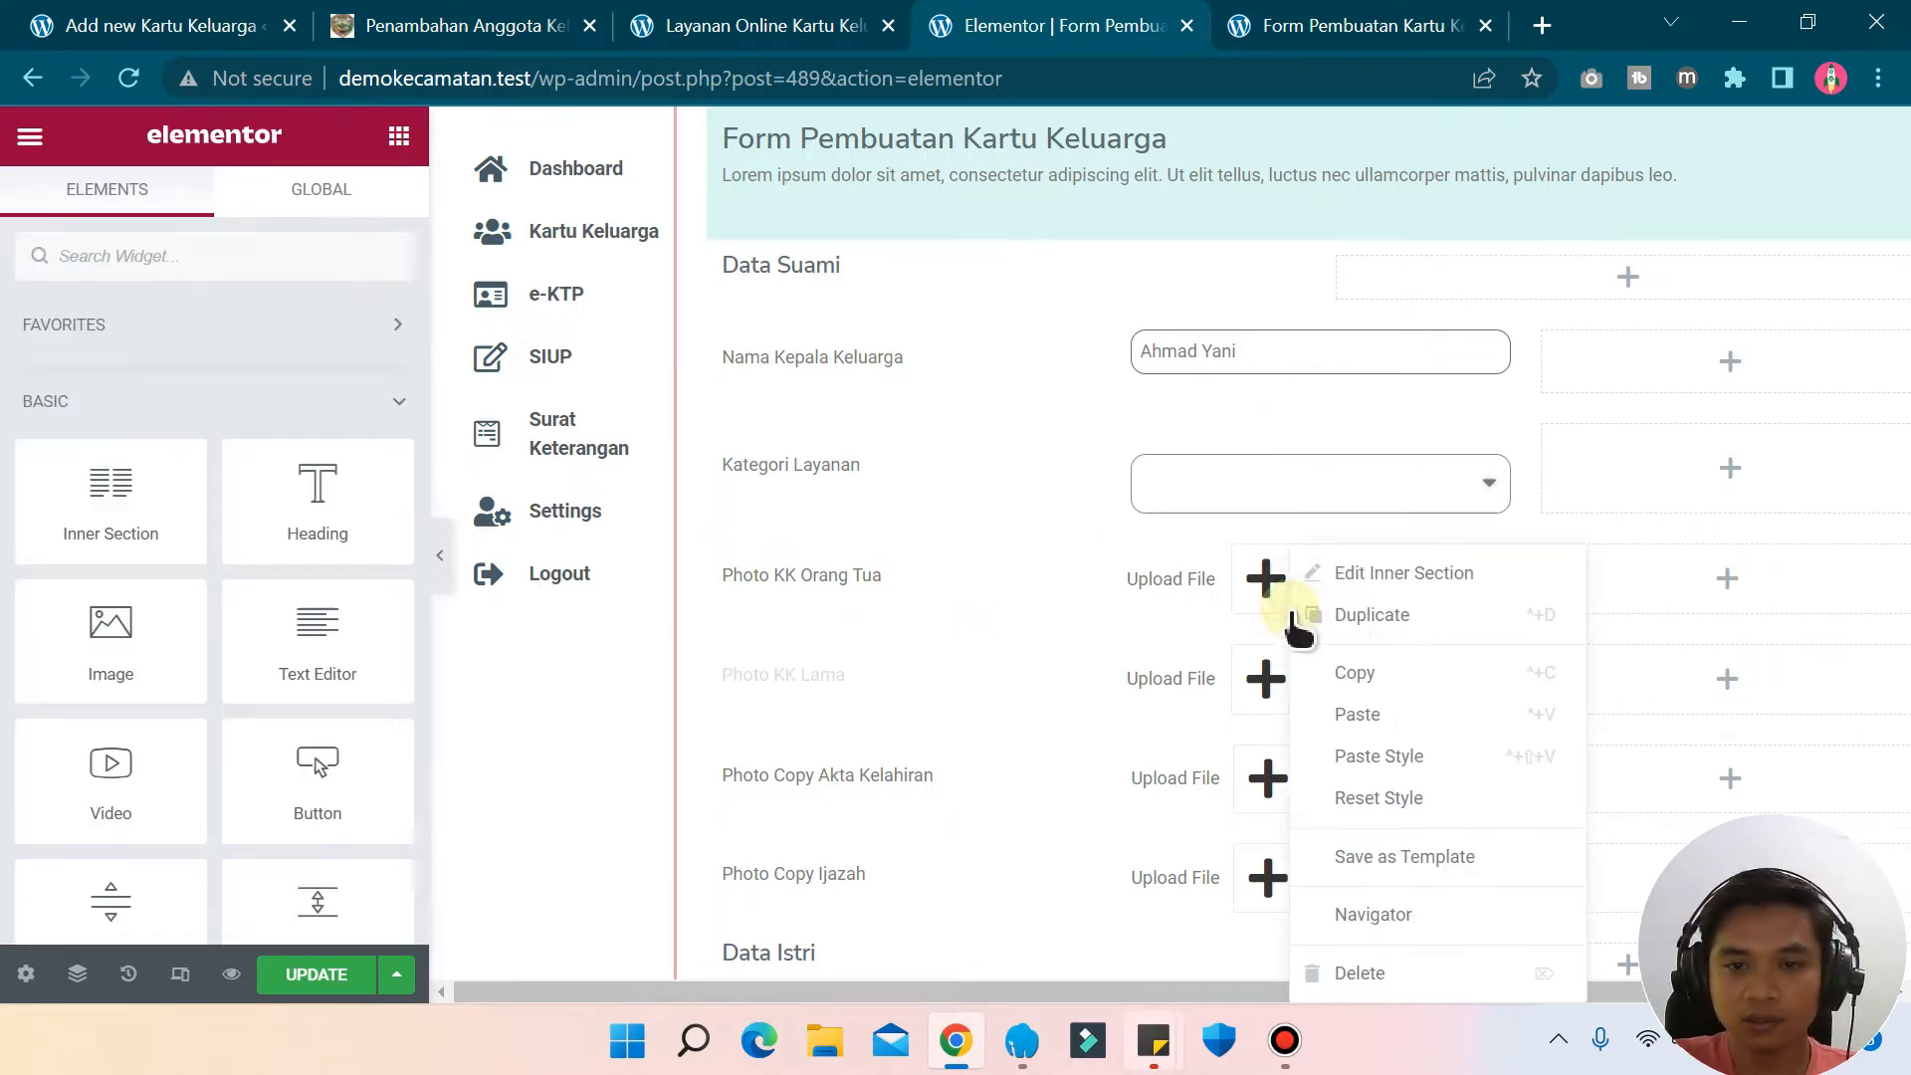
pyautogui.click(1373, 615)
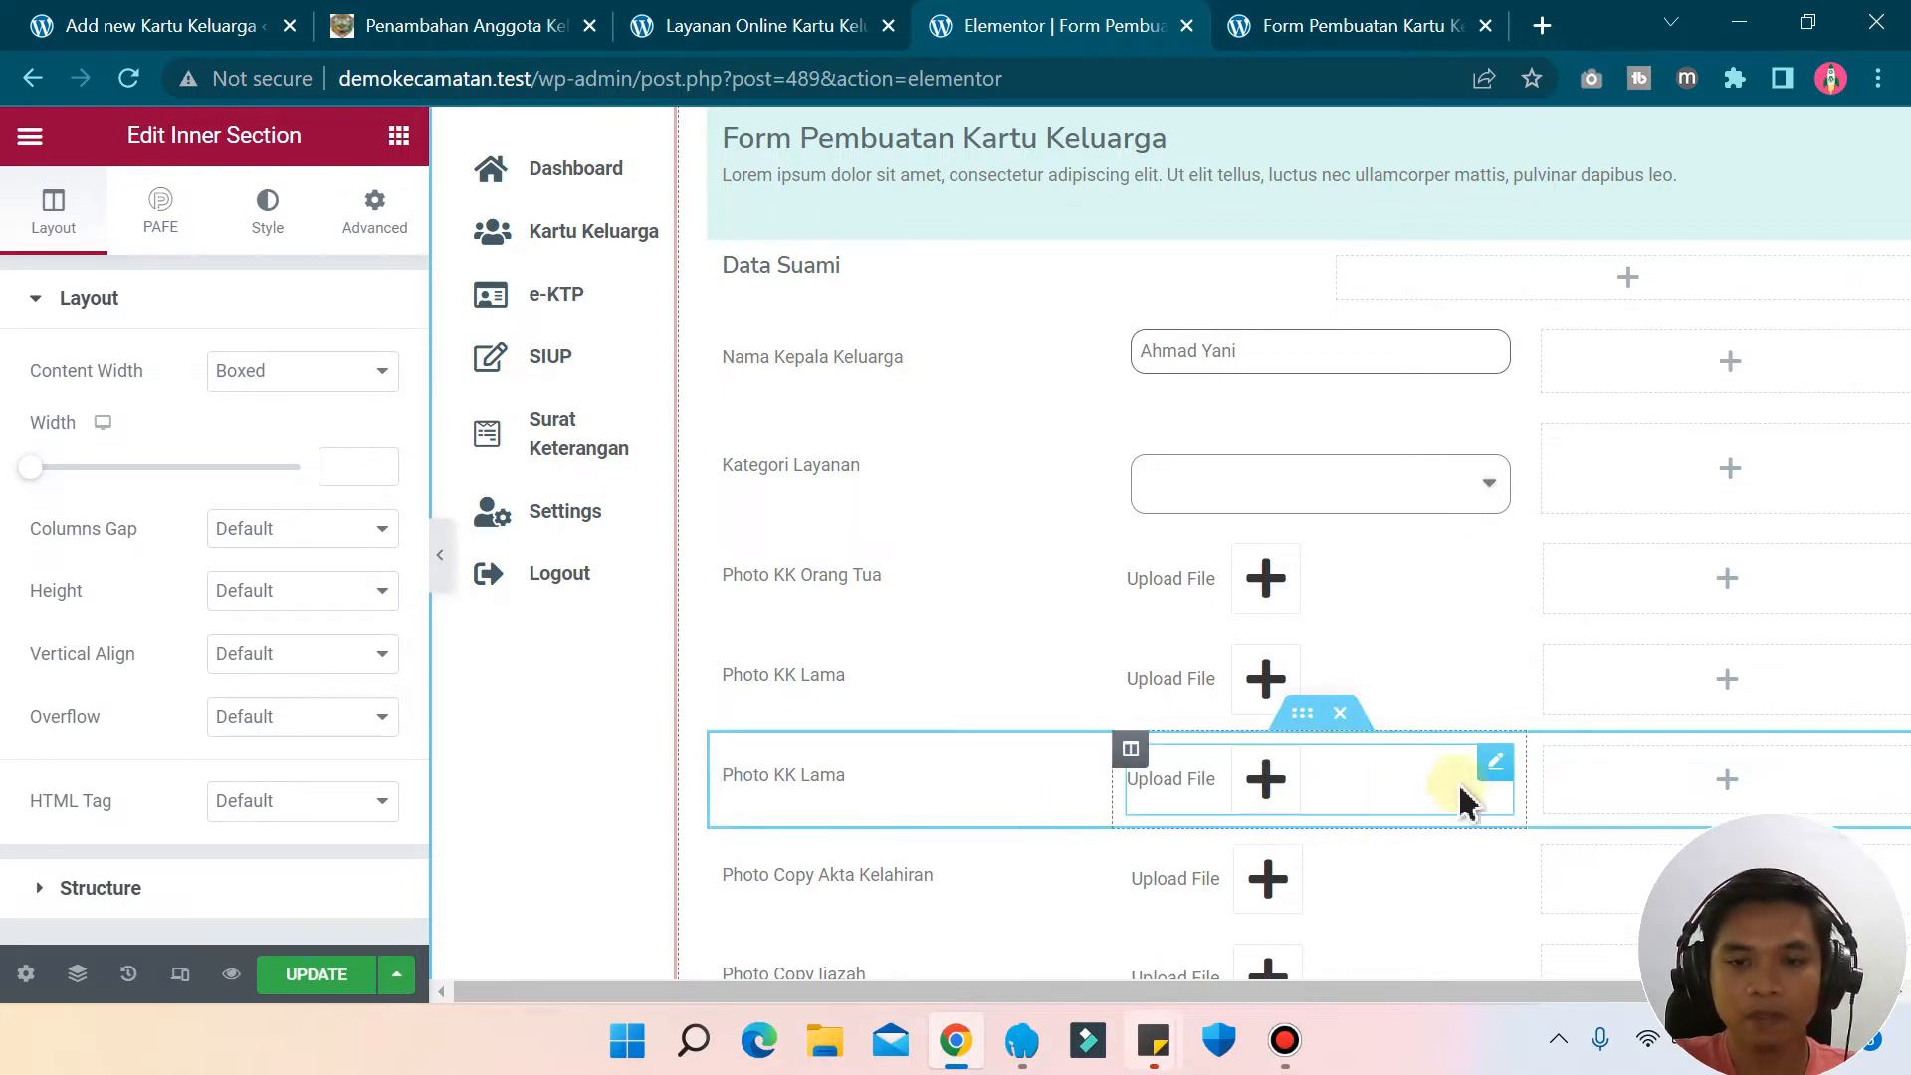
# - Set the Field ID of the second Photo KK Lama row's upload field to surat_lahir
pyautogui.click(1496, 769)
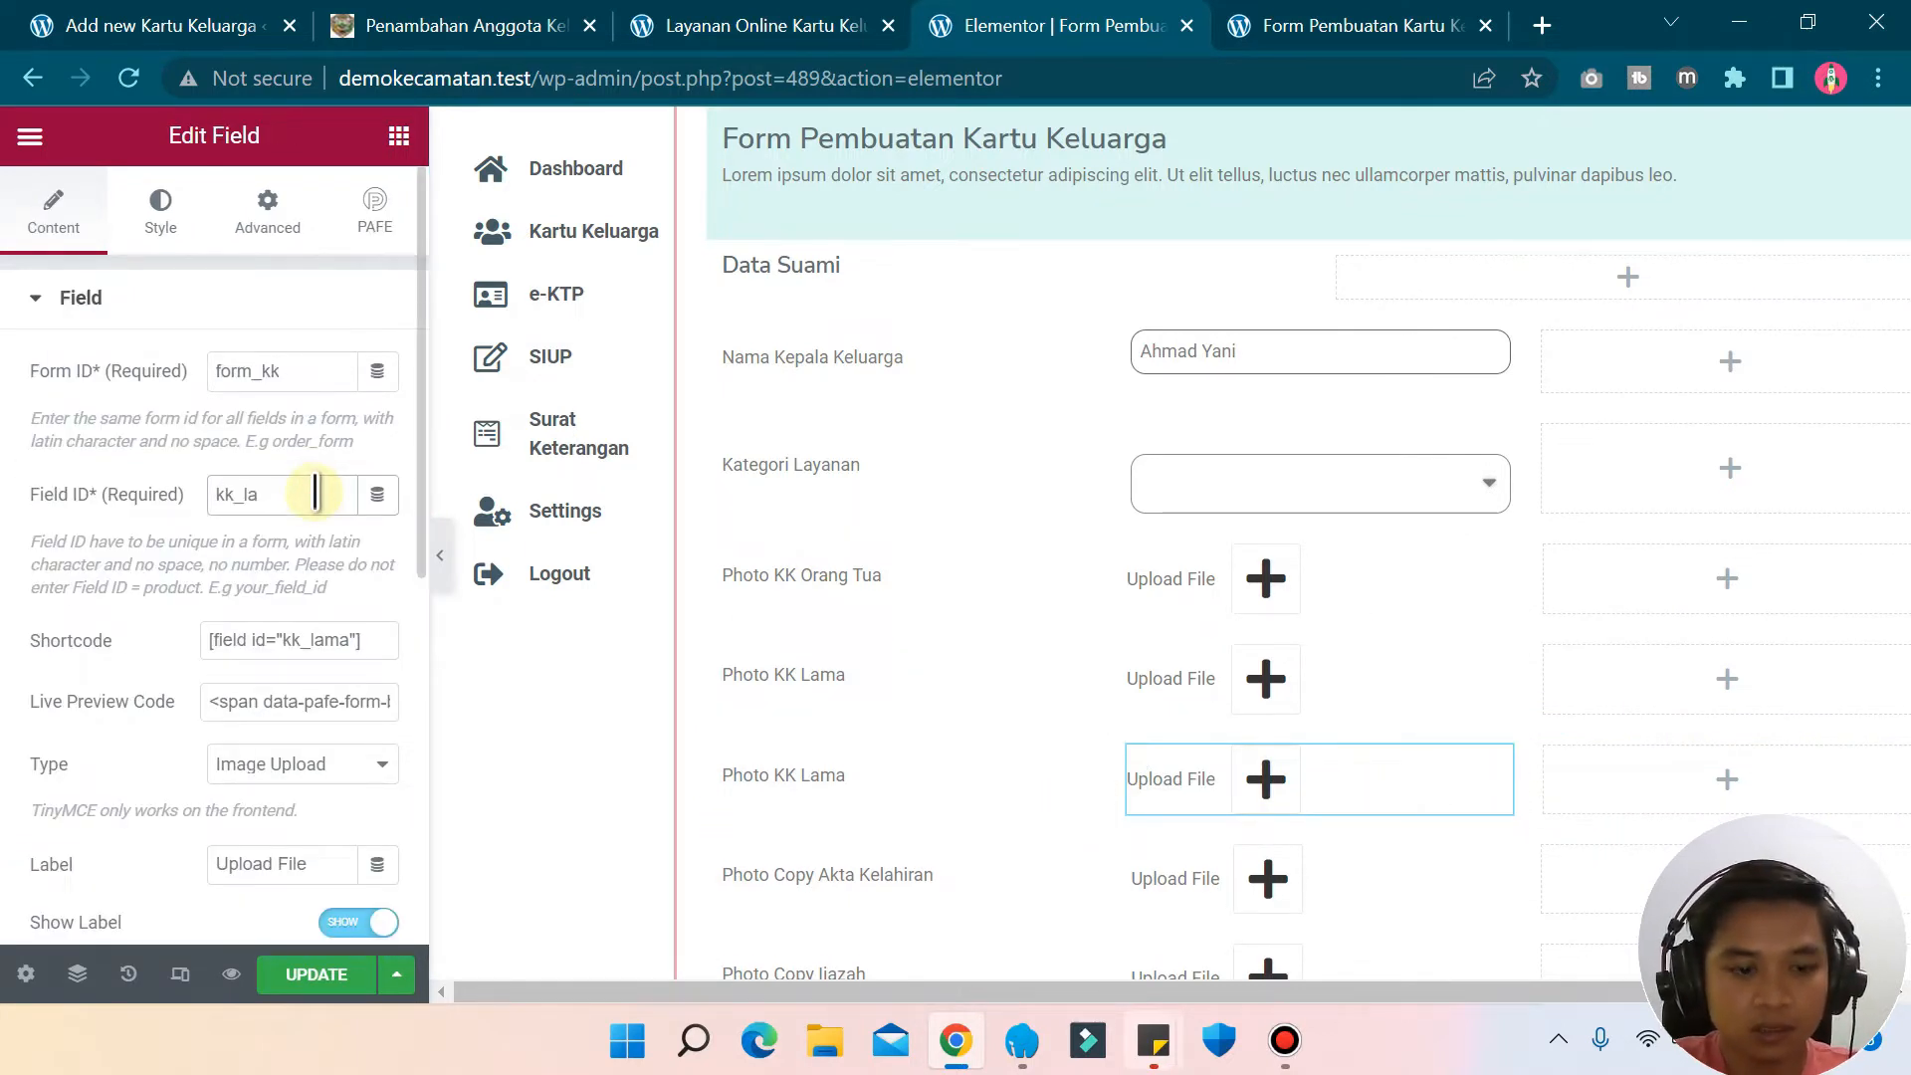
pyautogui.press('BackSpace')
pyautogui.press('BackSpace')
pyautogui.press('BackSpace')
pyautogui.press('BackSpace')
pyautogui.press('BackSpace')
pyautogui.write('surat')
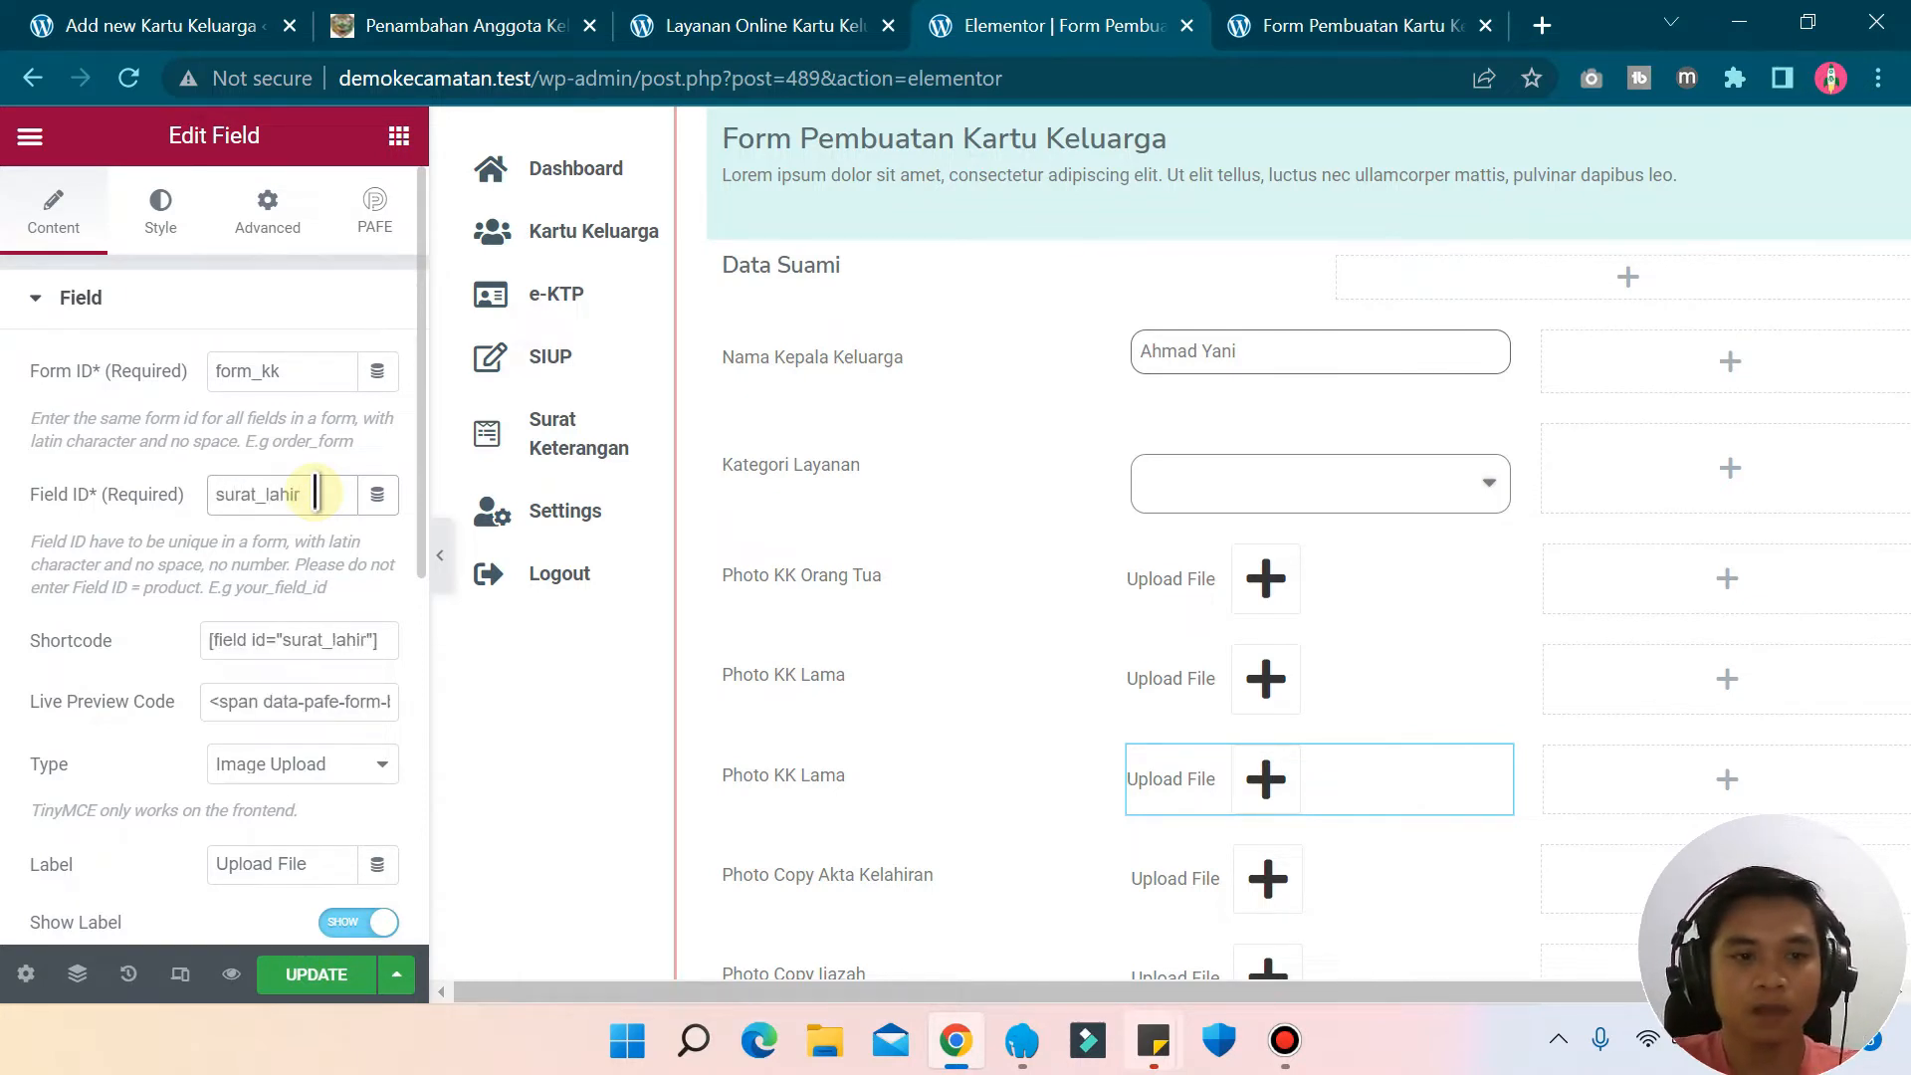
# - Copy the surat_lahir field's shortcode into the sticky note below the kk_lama shortcode
pyautogui.click(288, 637)
pyautogui.hotkey('ctrl', 'c')
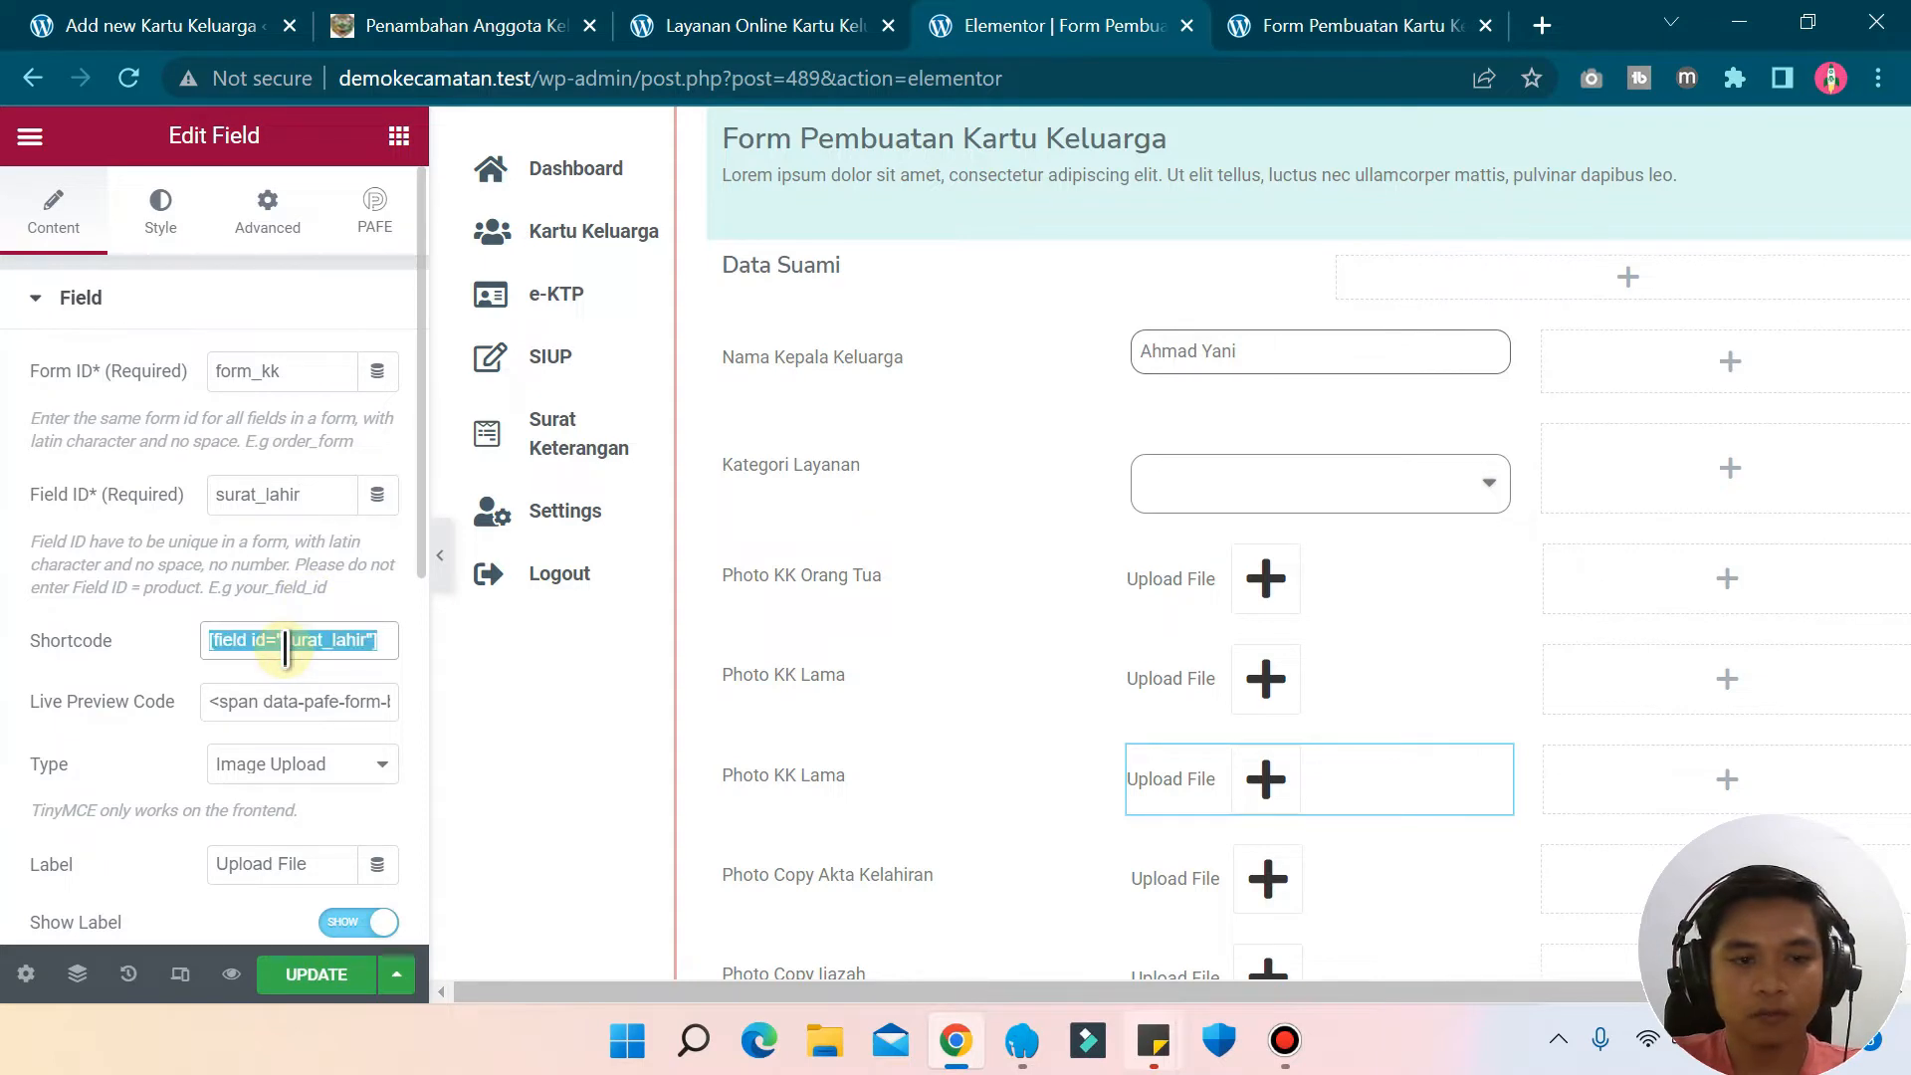
pyautogui.moveTo(1154, 1037)
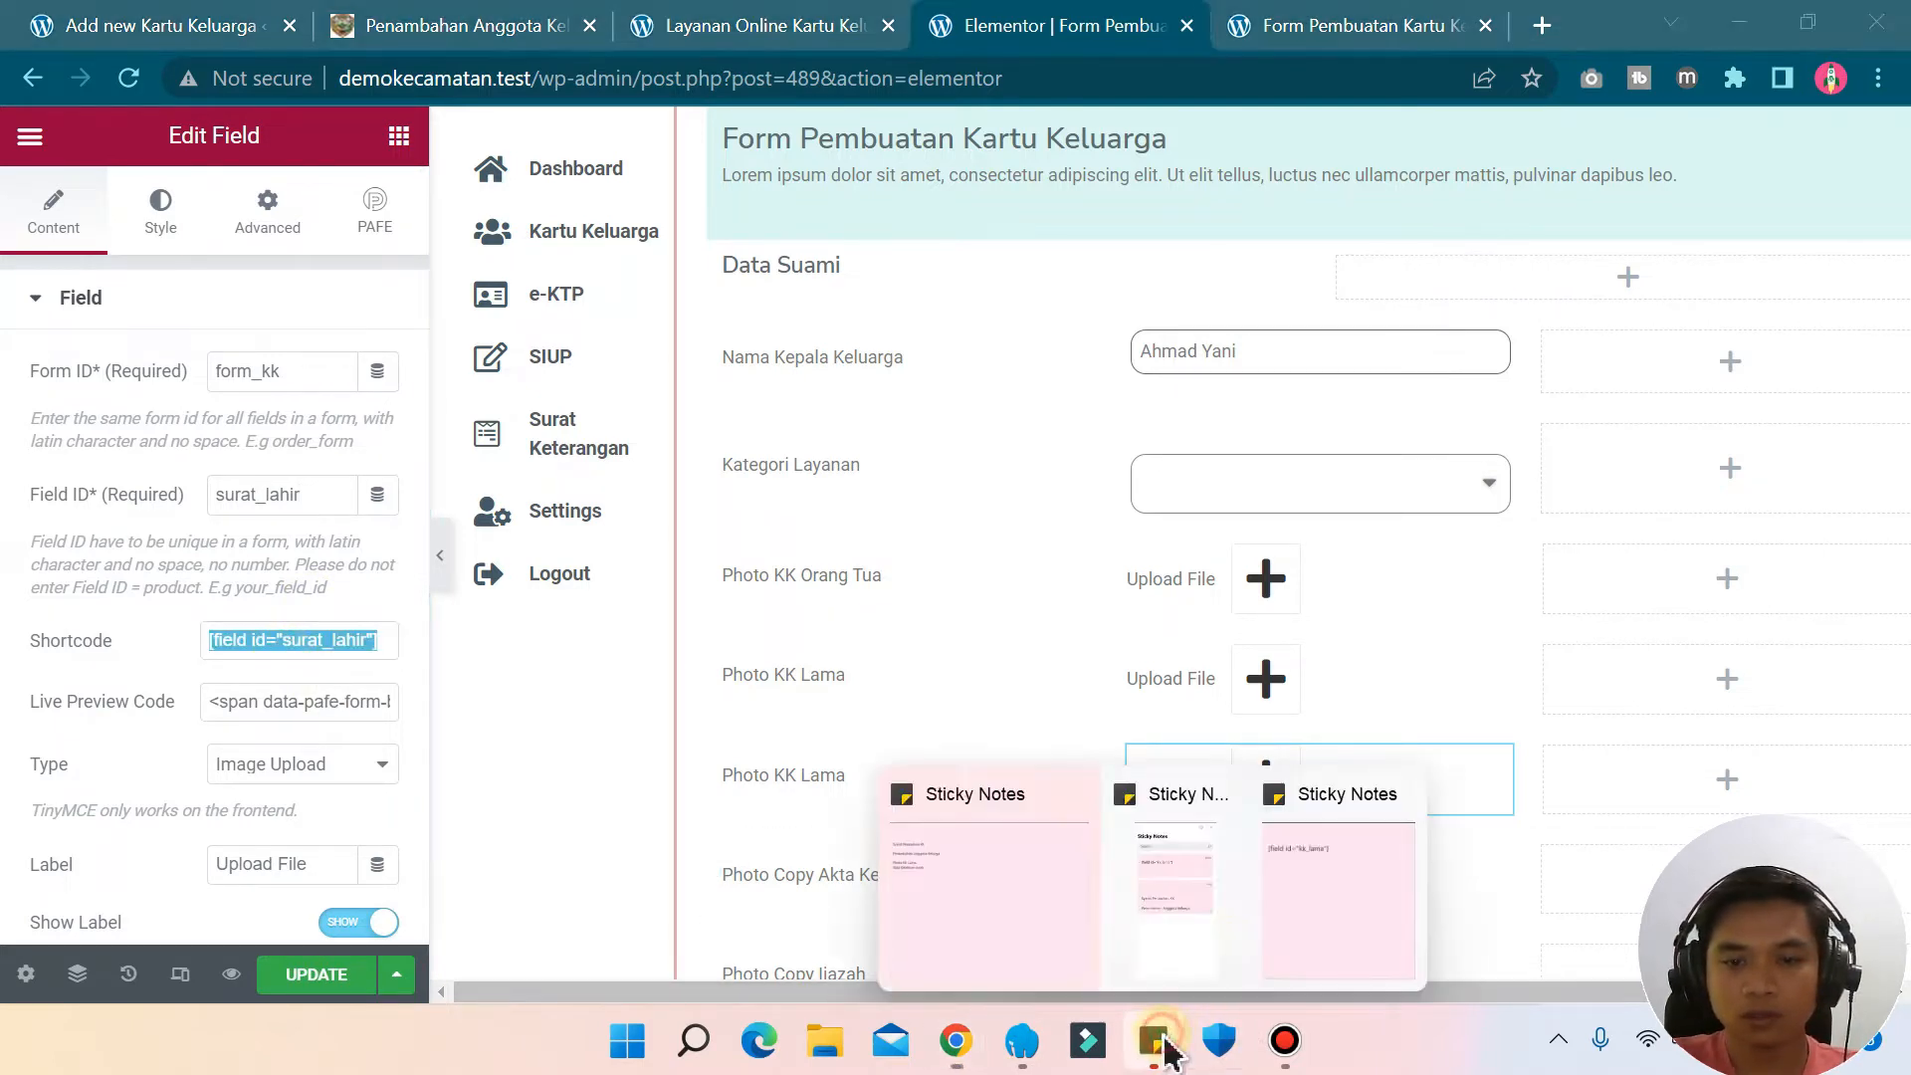
pyautogui.click(1301, 923)
pyautogui.hotkey('ctrl', 'v')
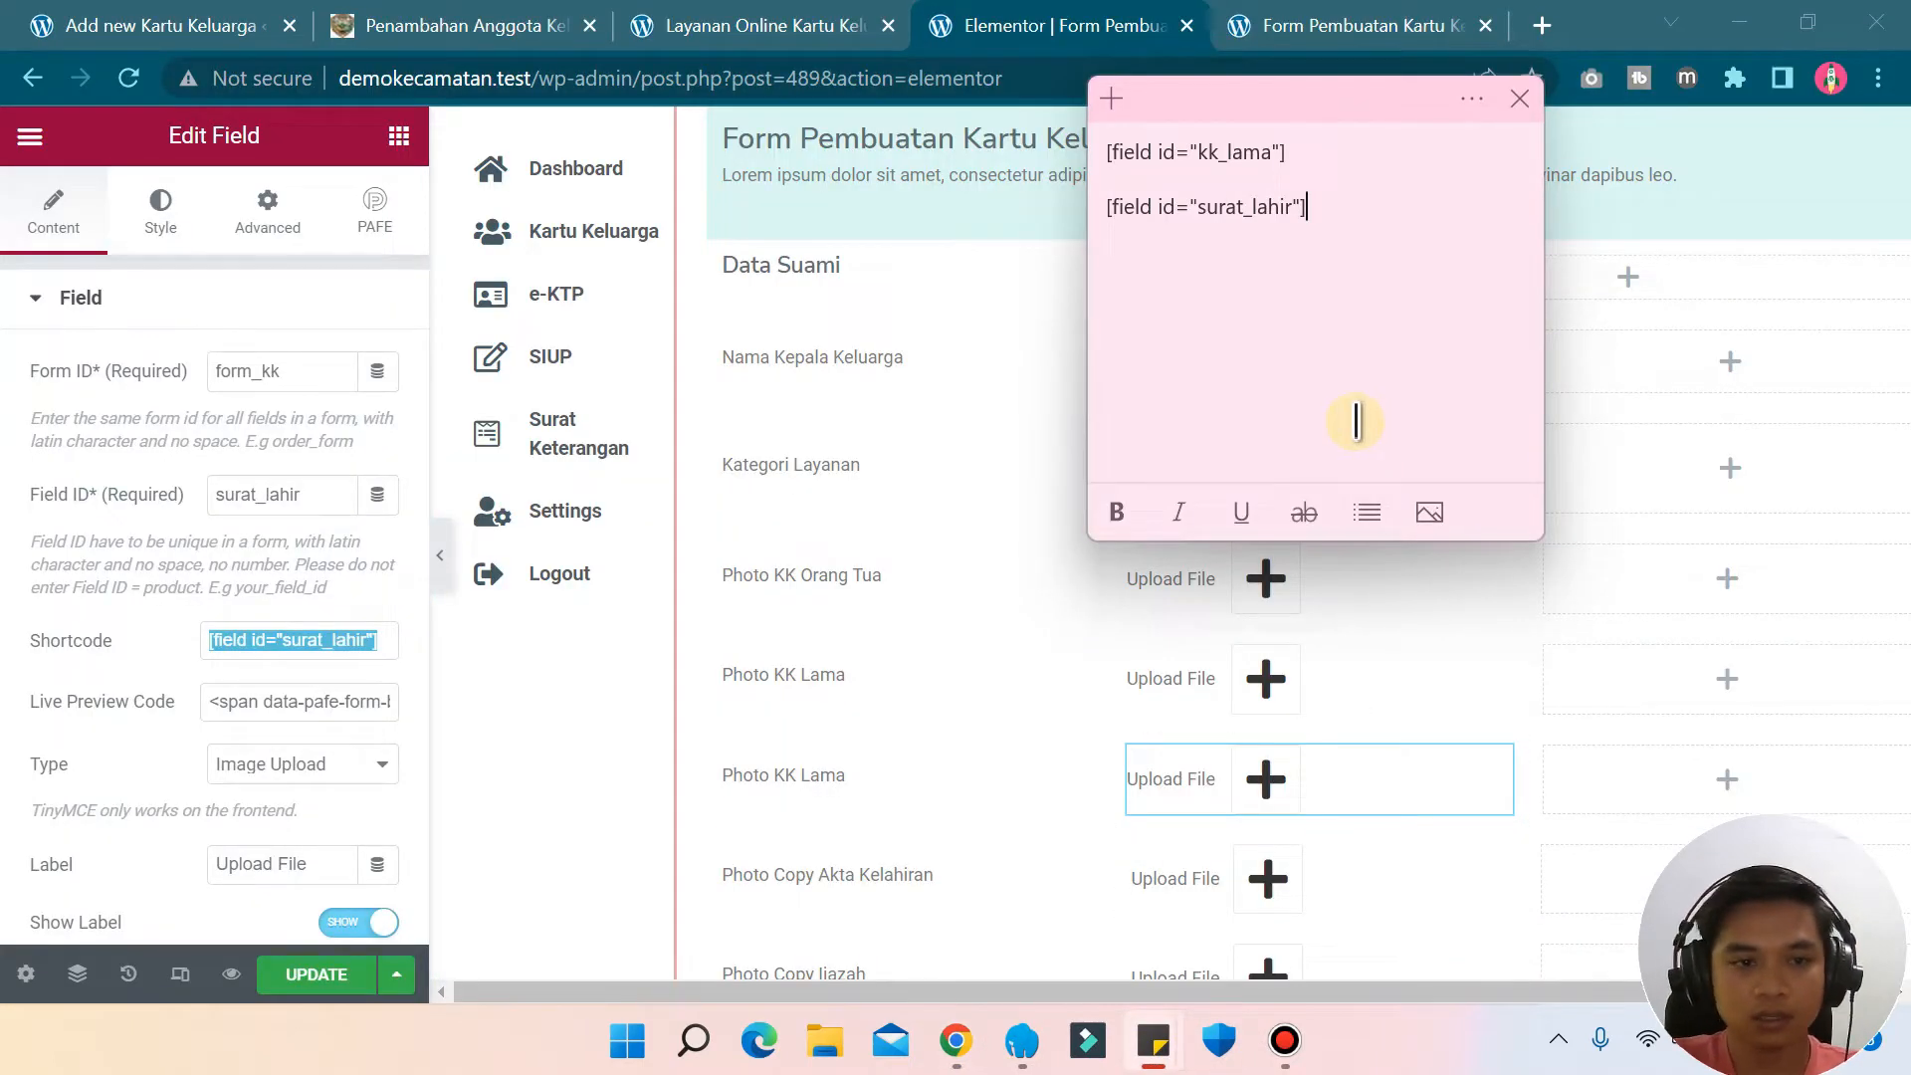
pyautogui.click(141, 665)
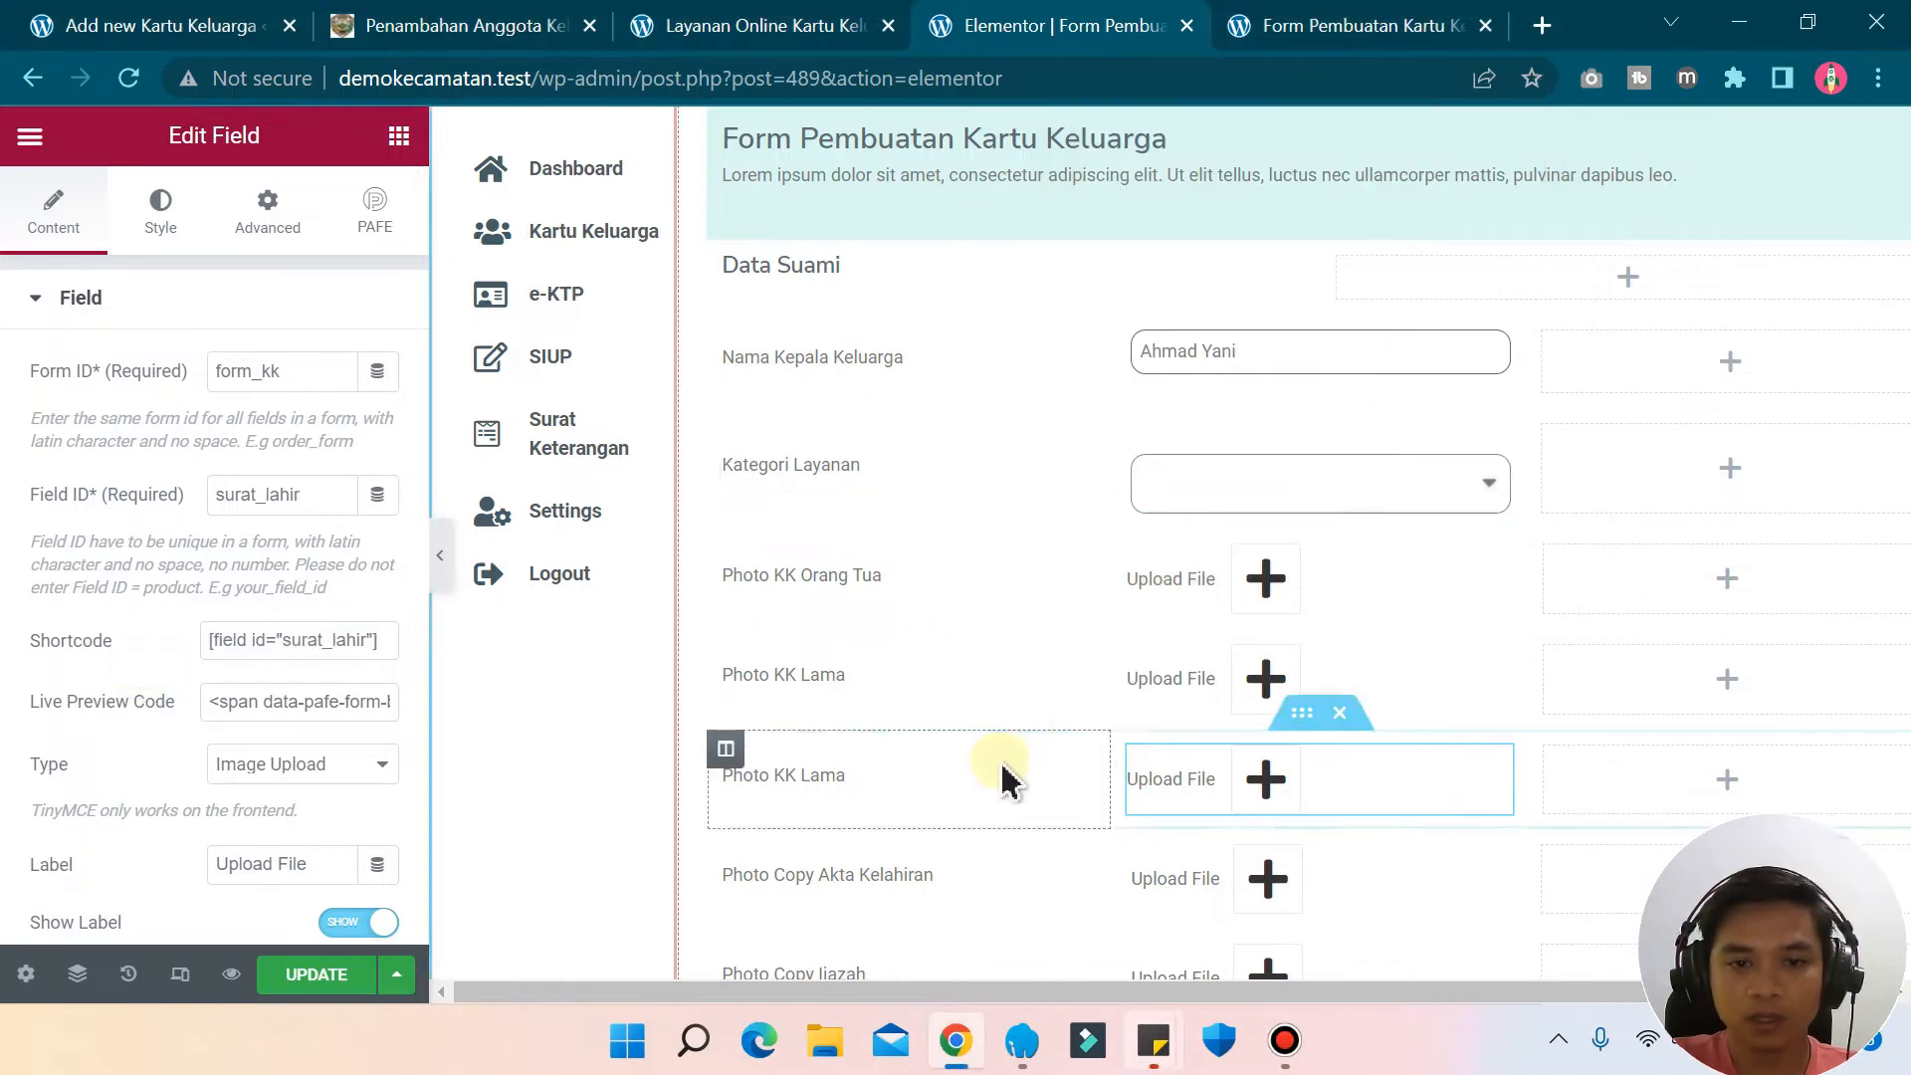
# - Change the second Photo KK Lama row's label to "Surat Keterangan Lahir" and update the page
pyautogui.click(1077, 768)
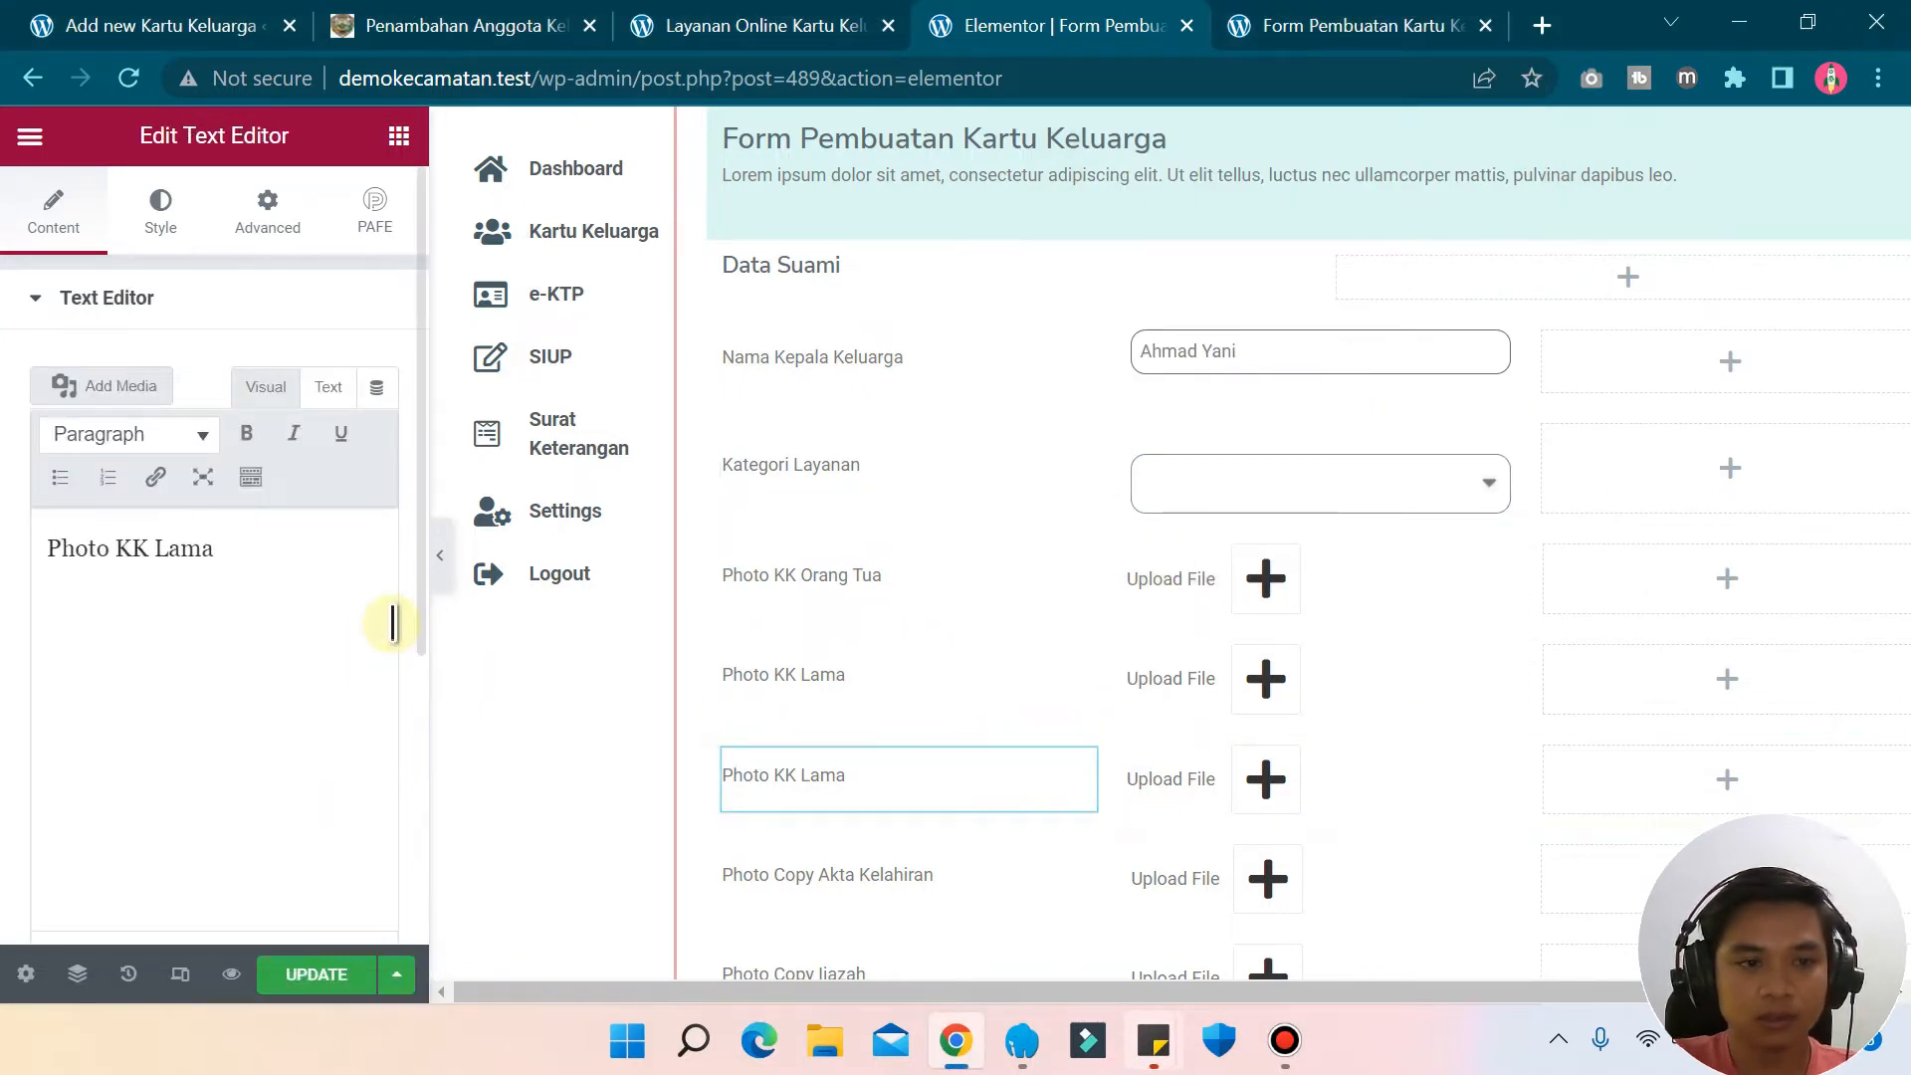
pyautogui.click(282, 555)
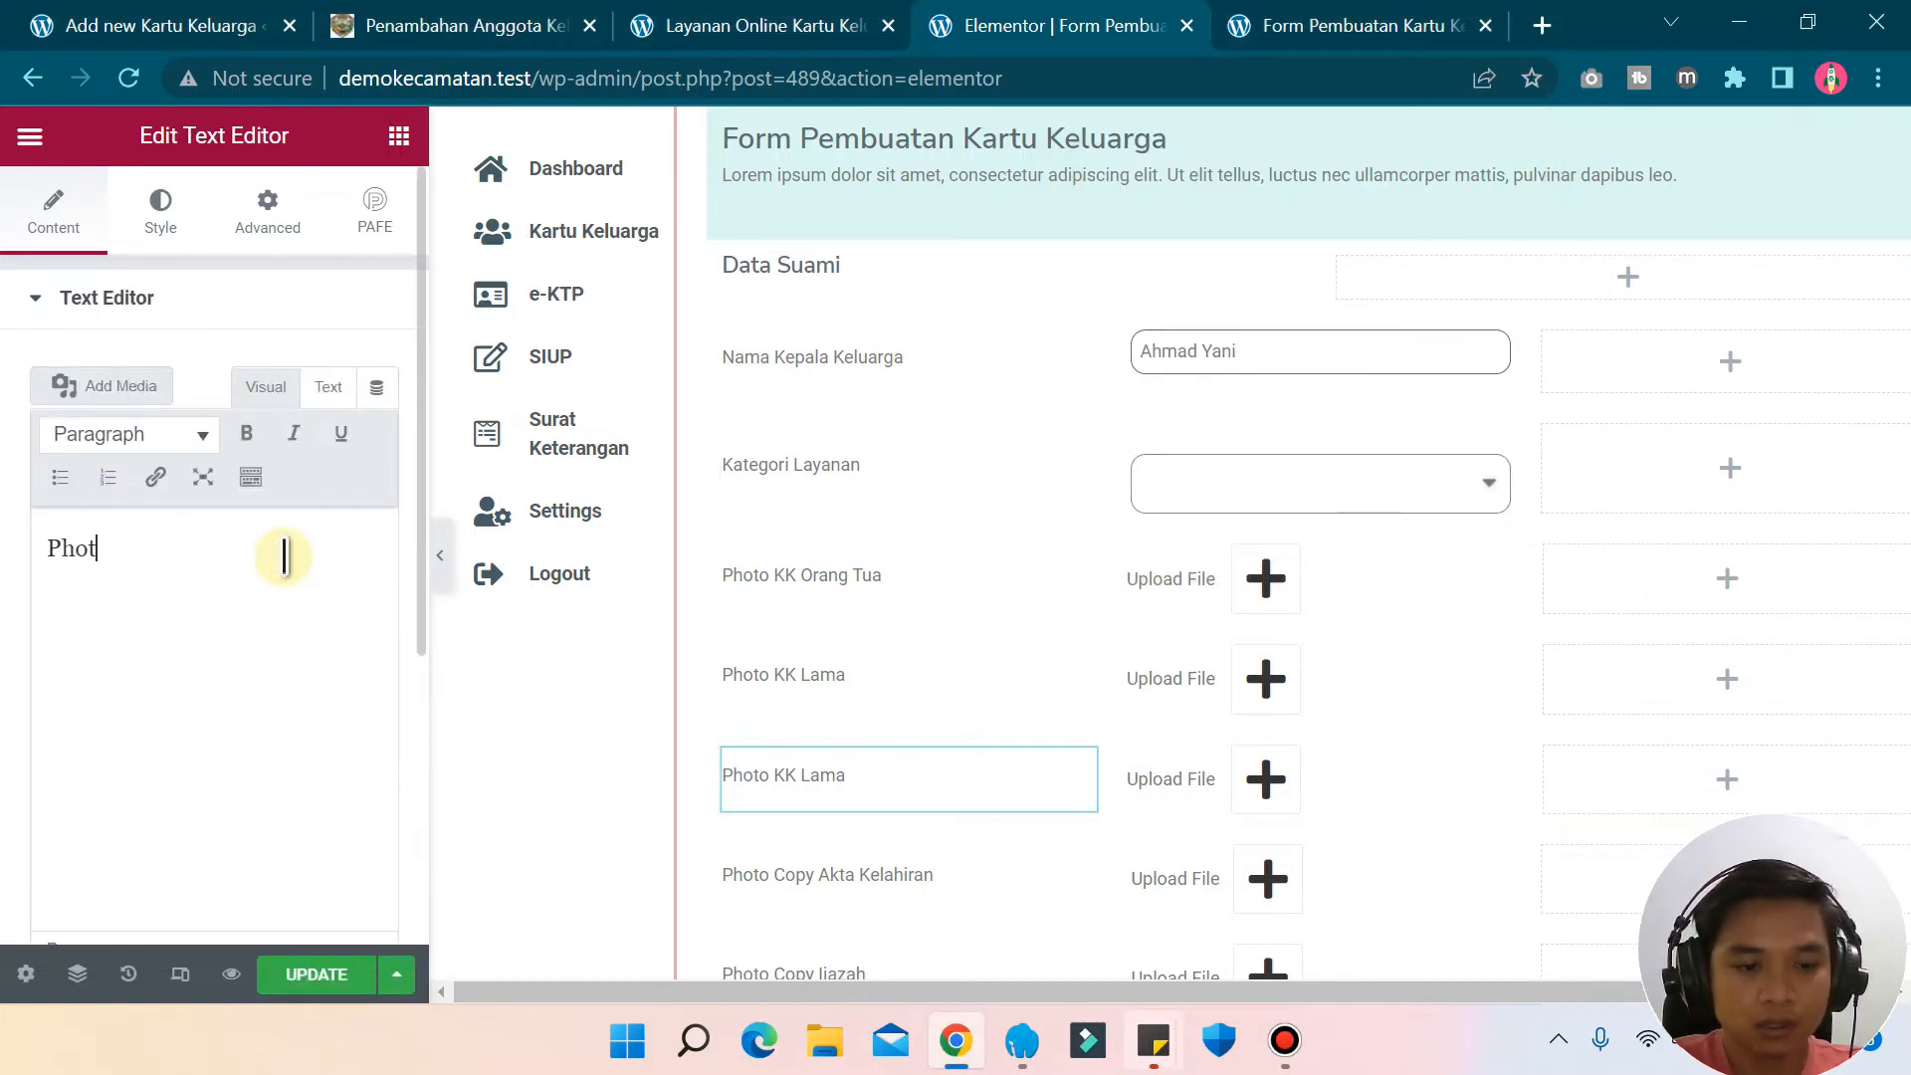
pyautogui.press('BackSpace')
pyautogui.press('BackSpace')
pyautogui.press('BackSpace')
pyautogui.press('BackSpace')
pyautogui.write('Surat Keterangan Lahir')
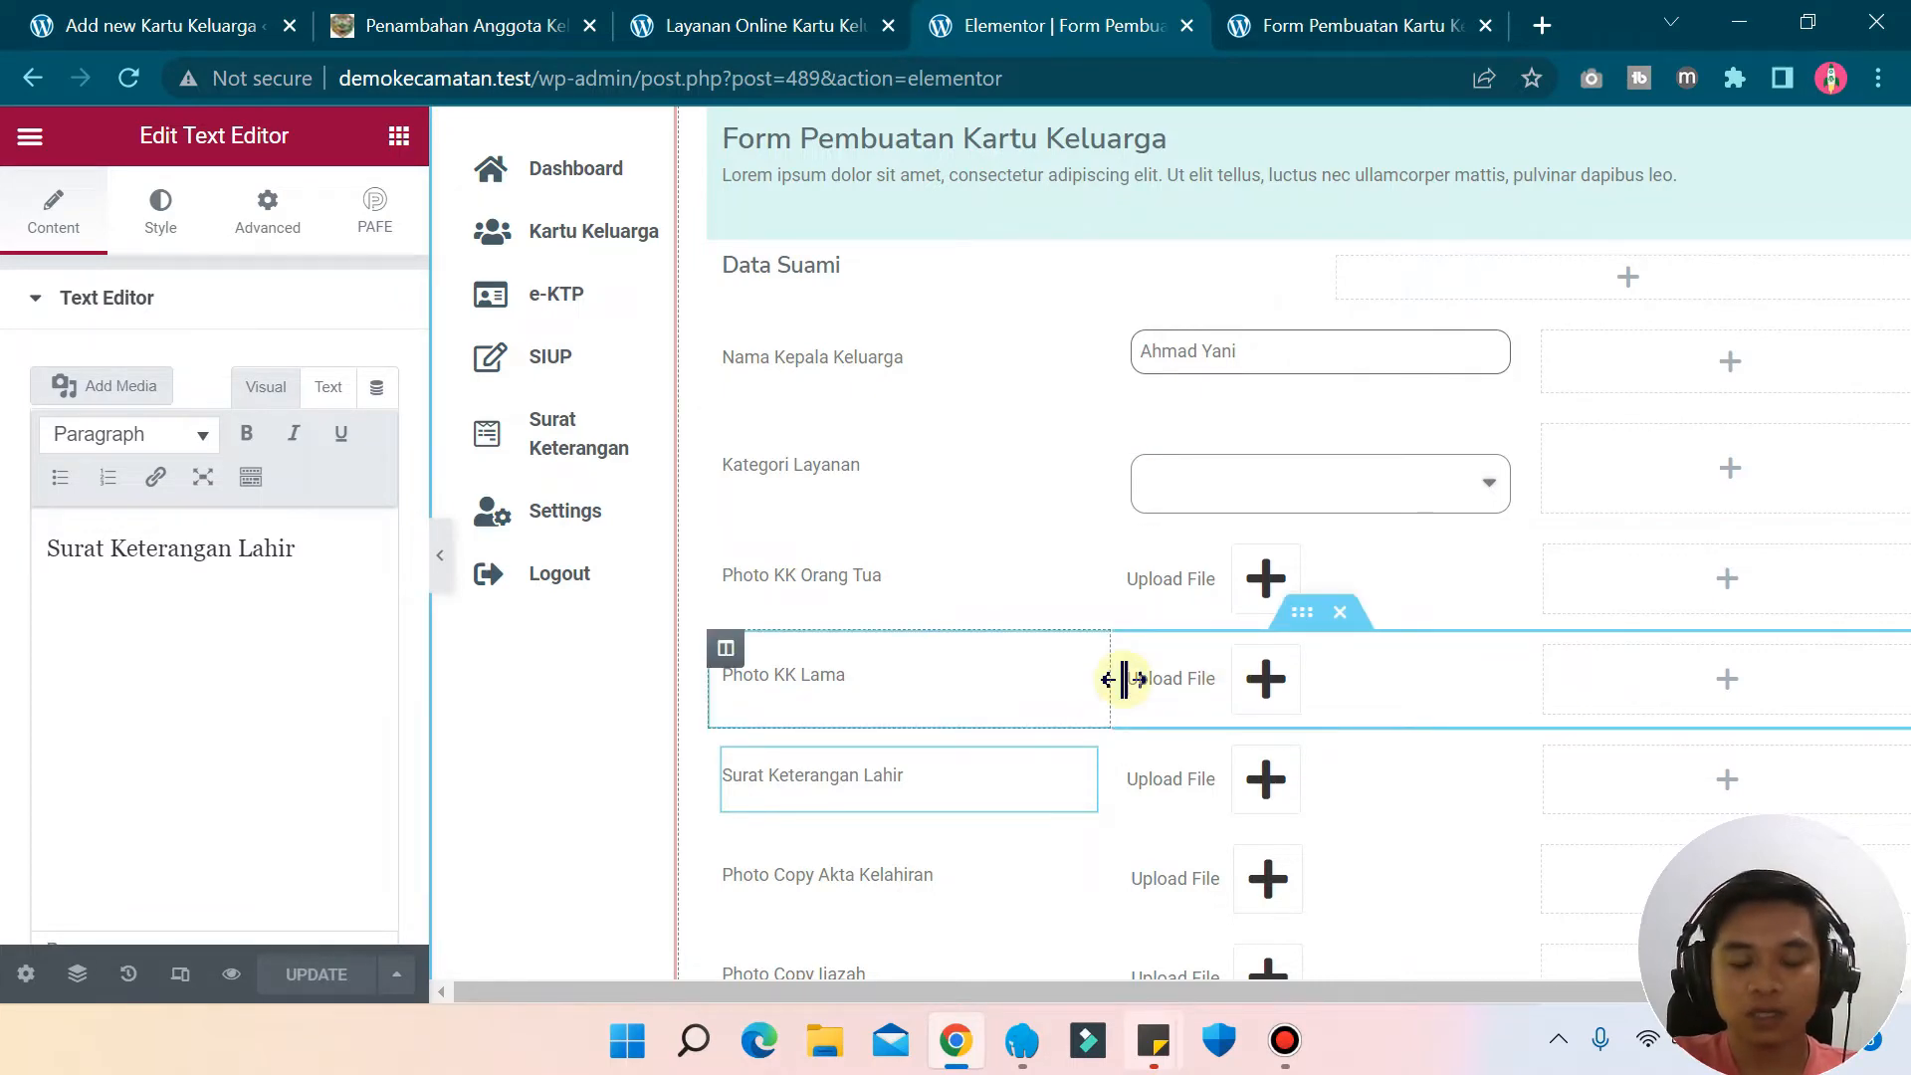
# - Open the Submit Post settings of the form's Simpan button and add an empty custom field mapping after fotocopi_formulir_f_i-01
pyautogui.scroll(-15, 1139, 657)
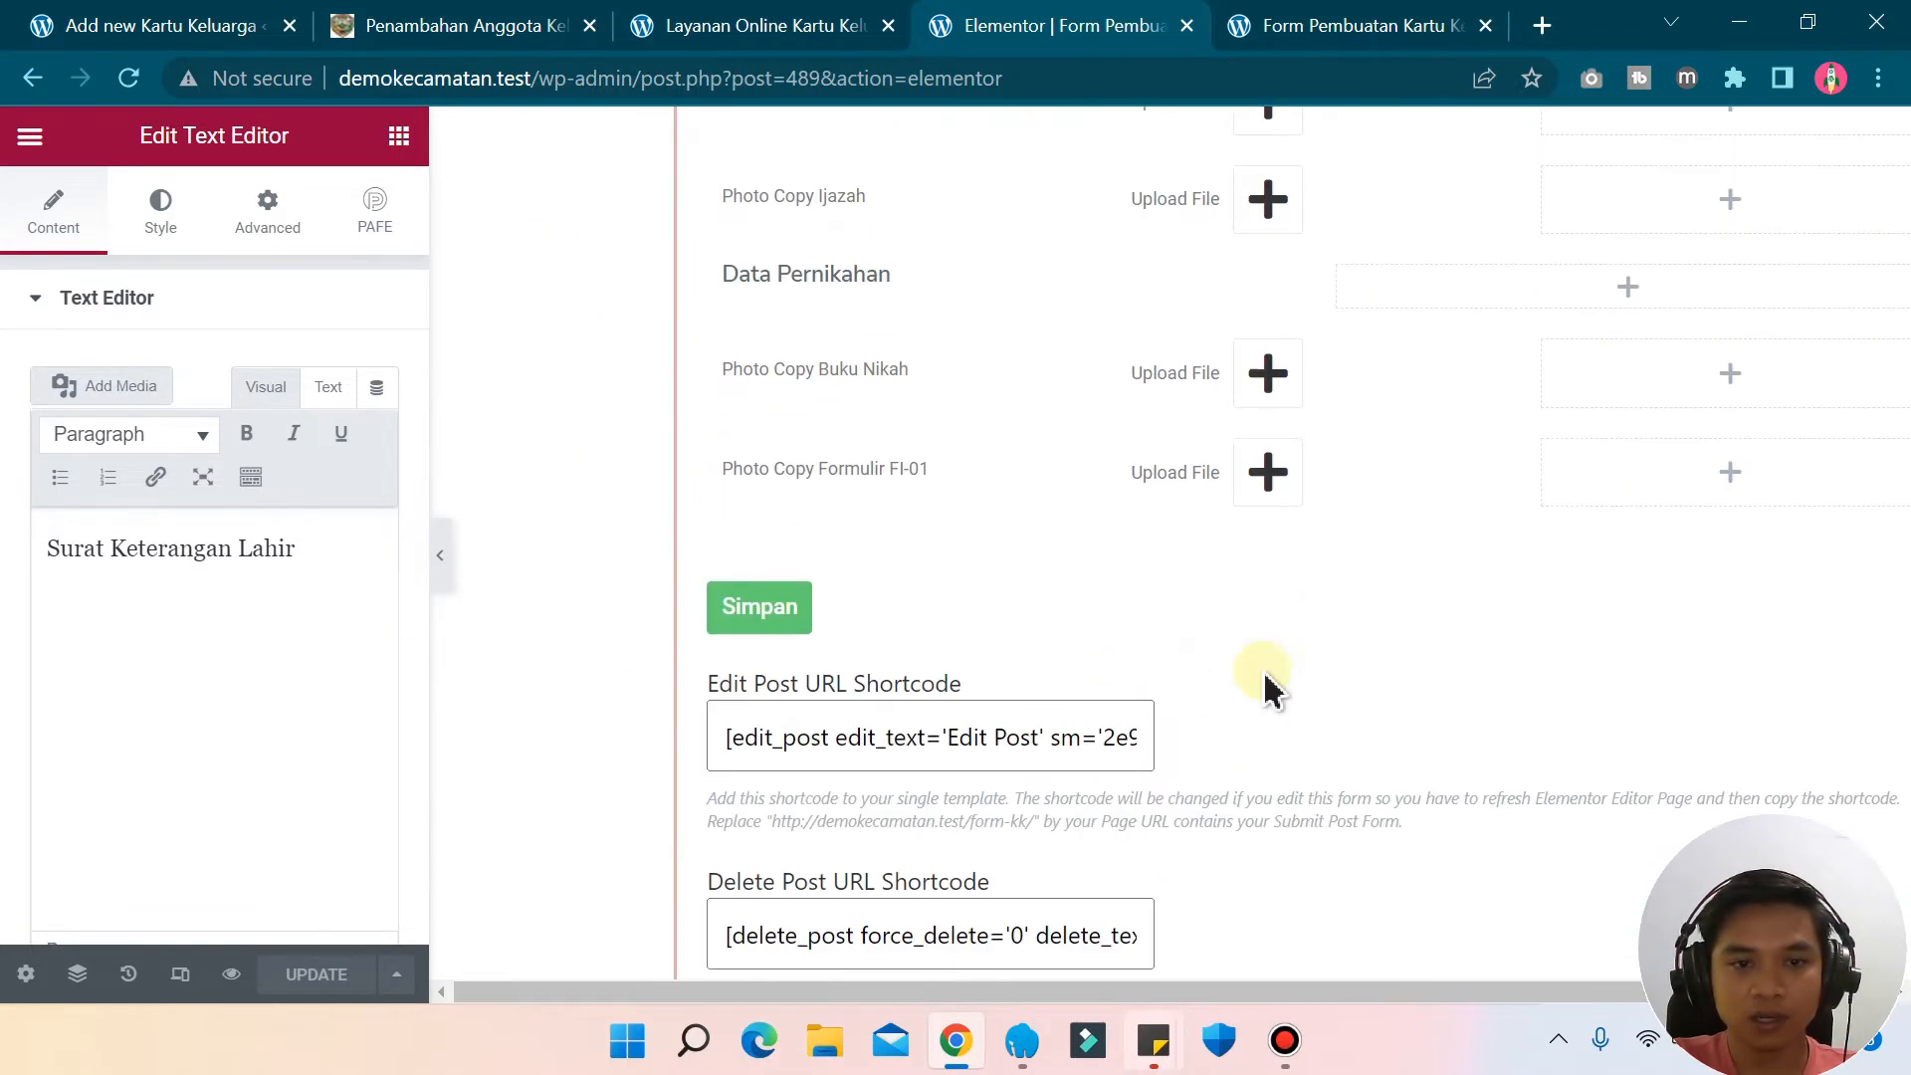
pyautogui.click(1346, 622)
pyautogui.scroll(-10, 181, 573)
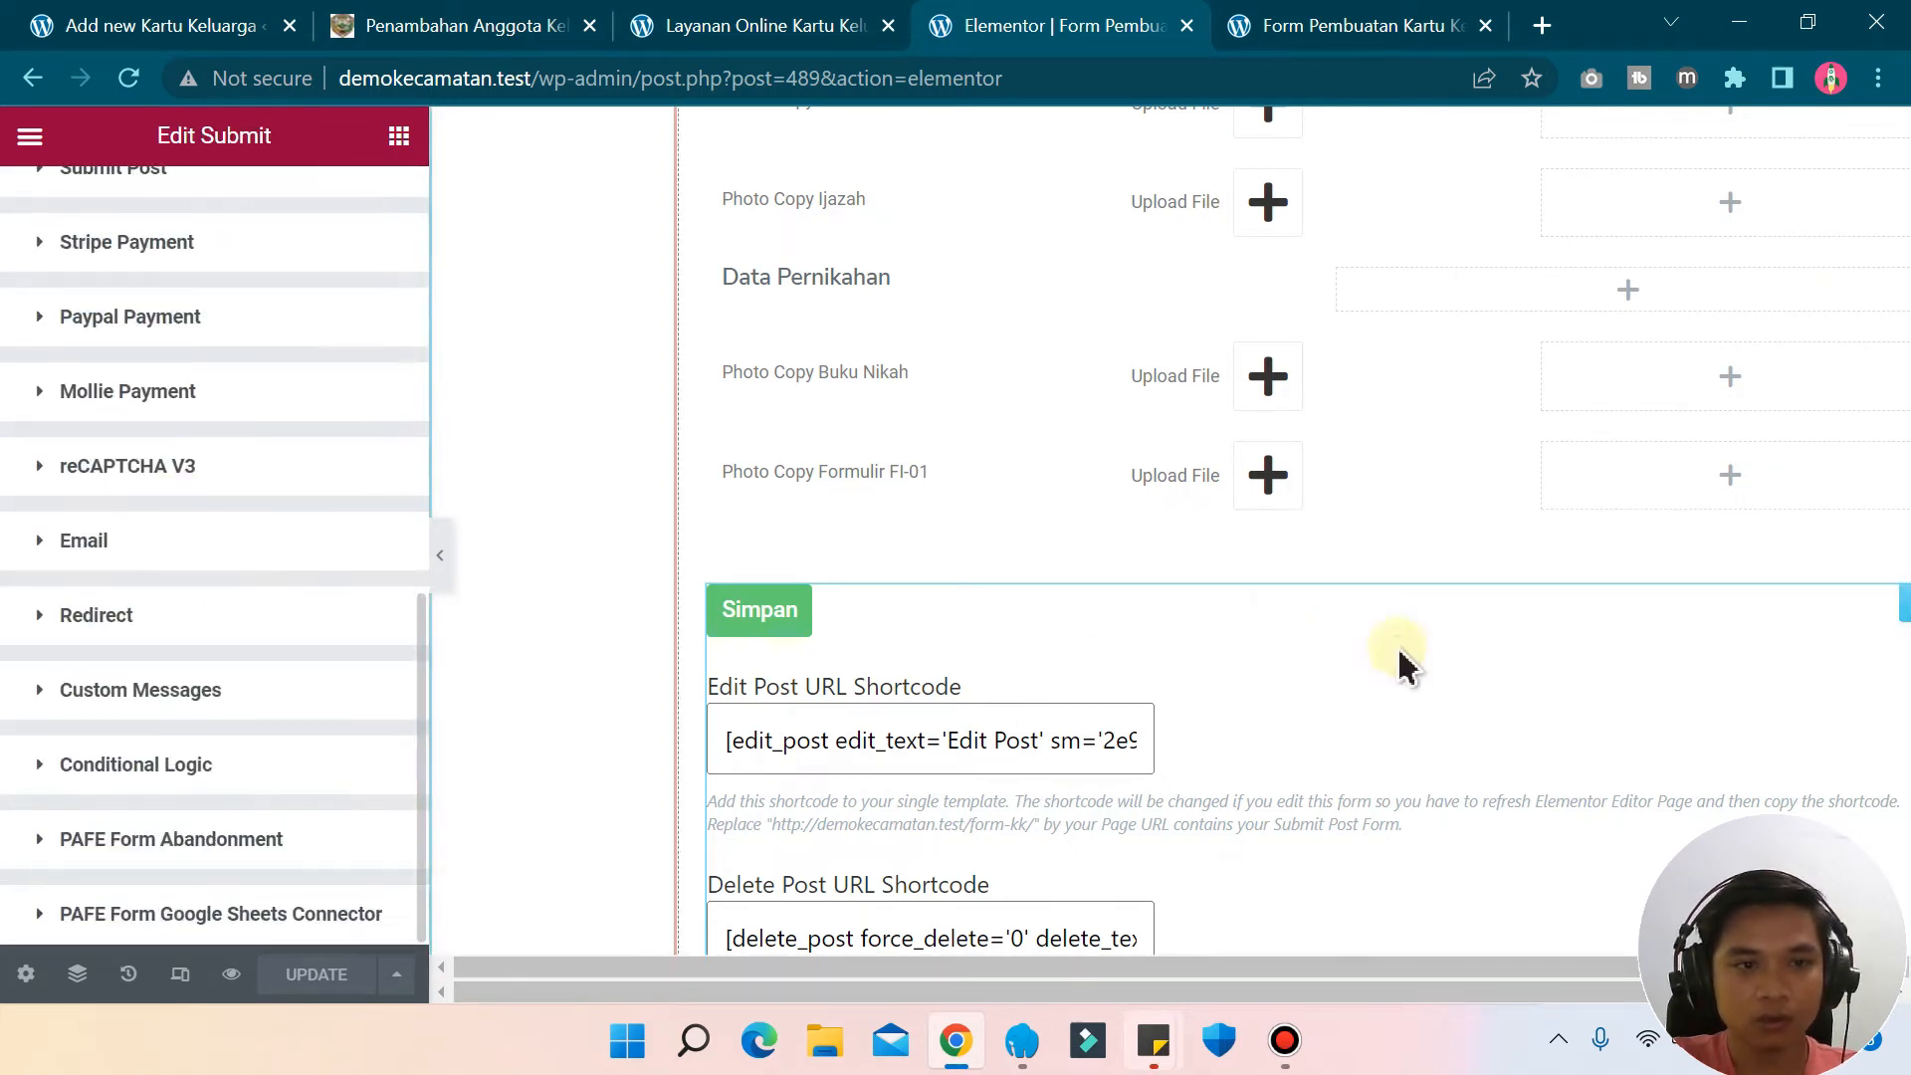
pyautogui.scroll(5, 184, 468)
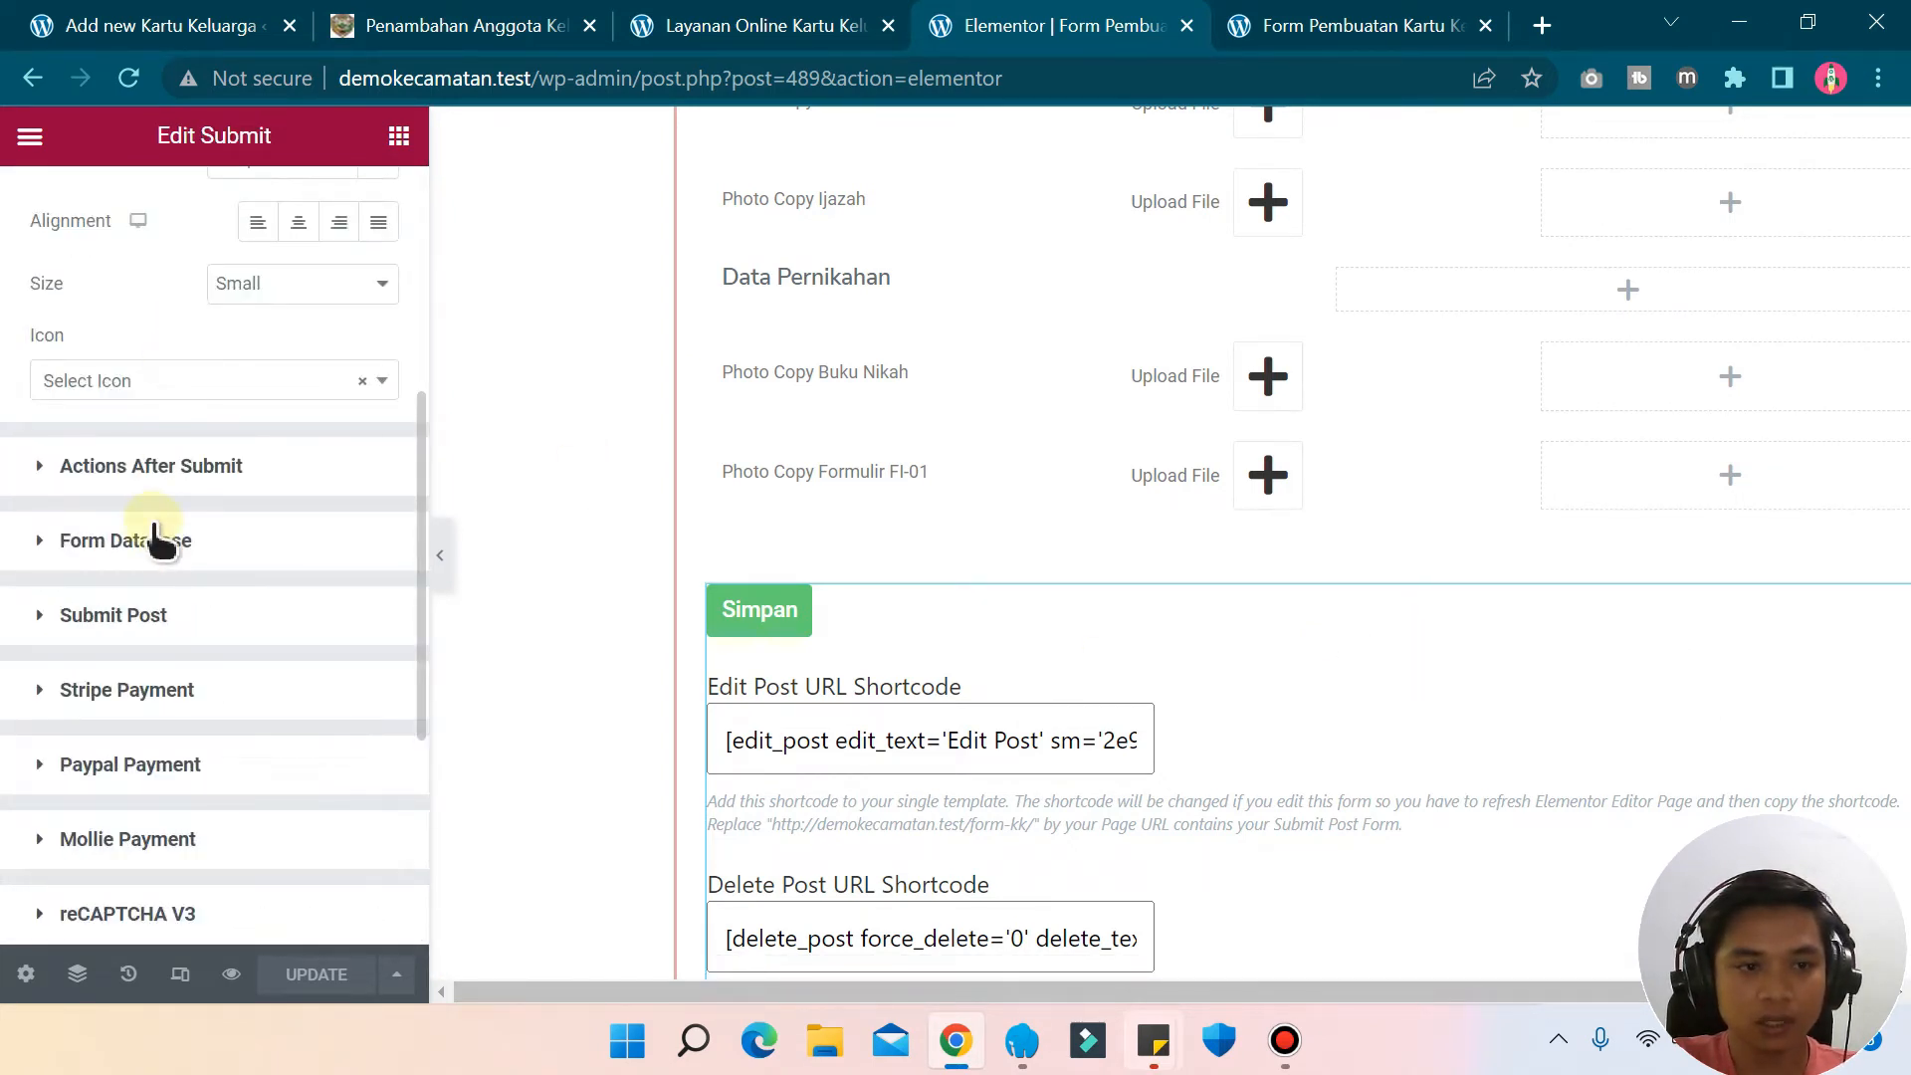
pyautogui.click(146, 615)
pyautogui.scroll(-6, 179, 597)
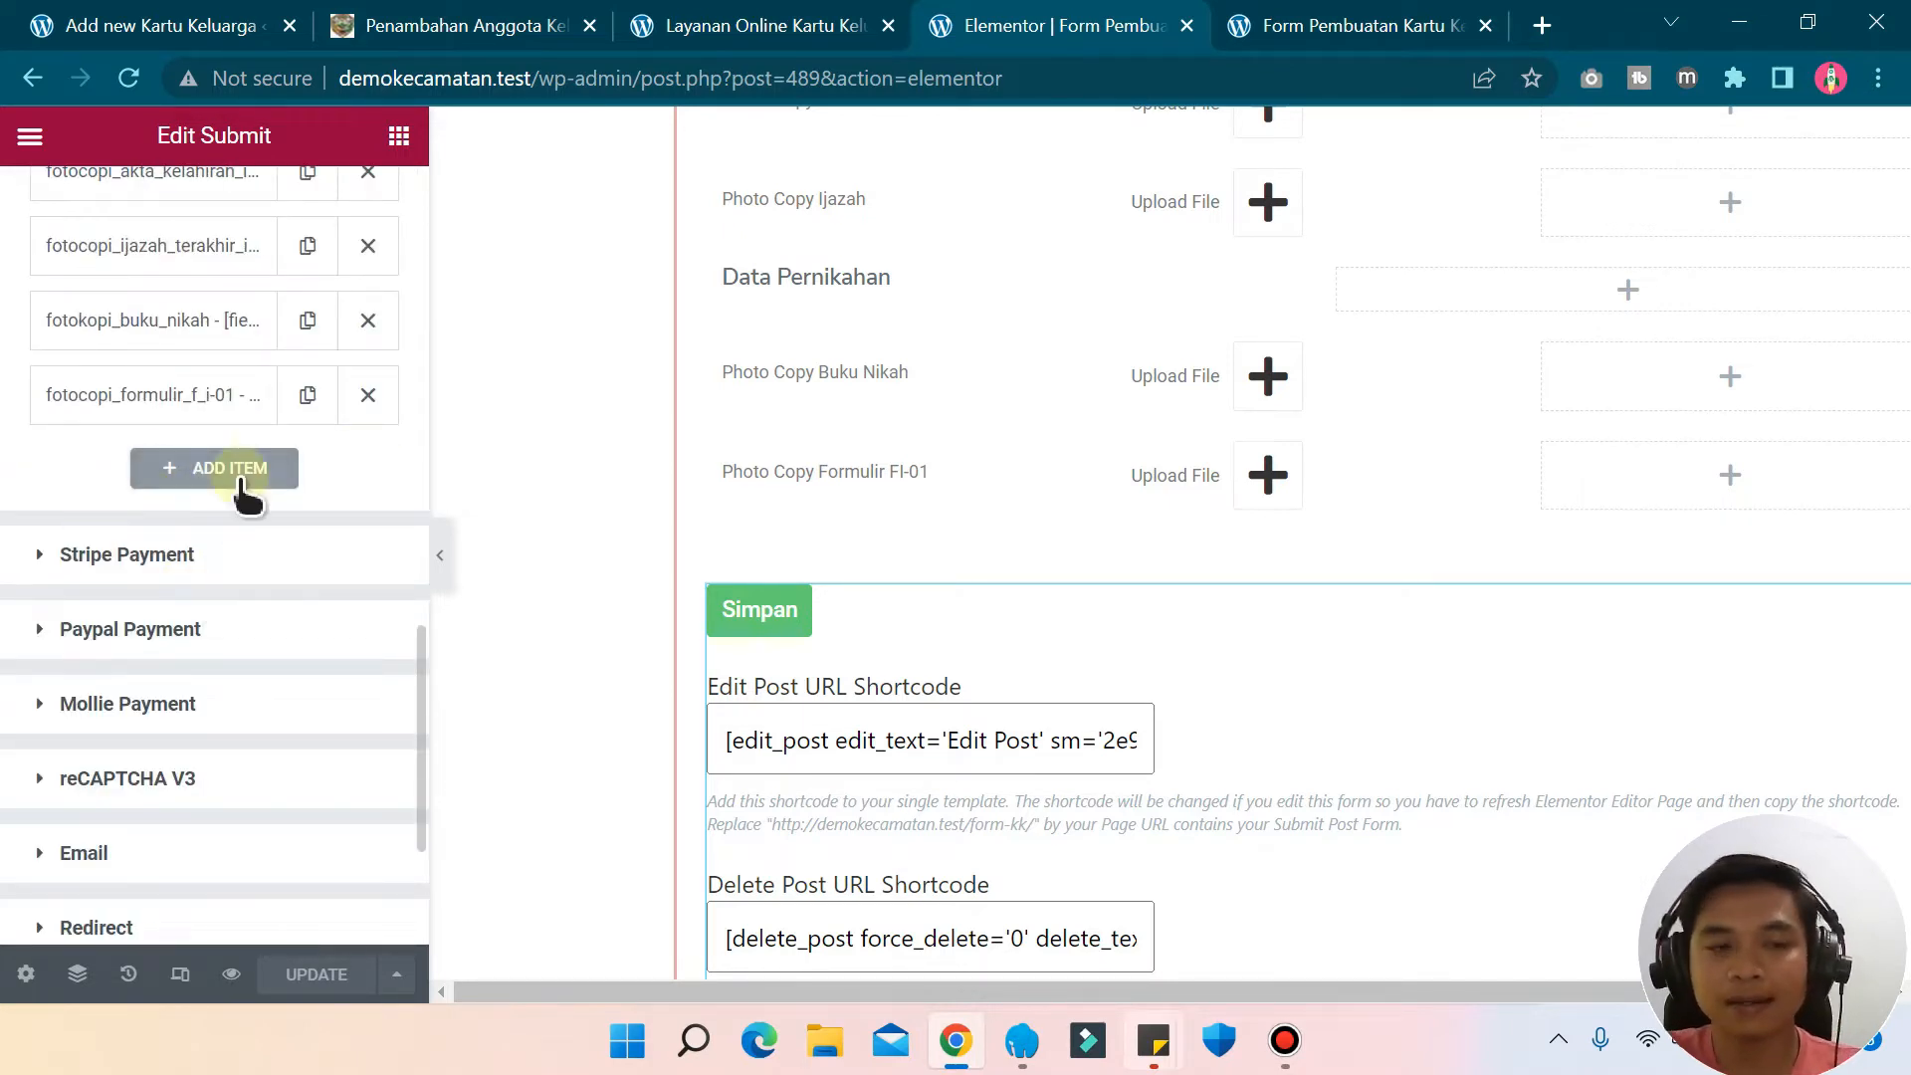
pyautogui.click(213, 470)
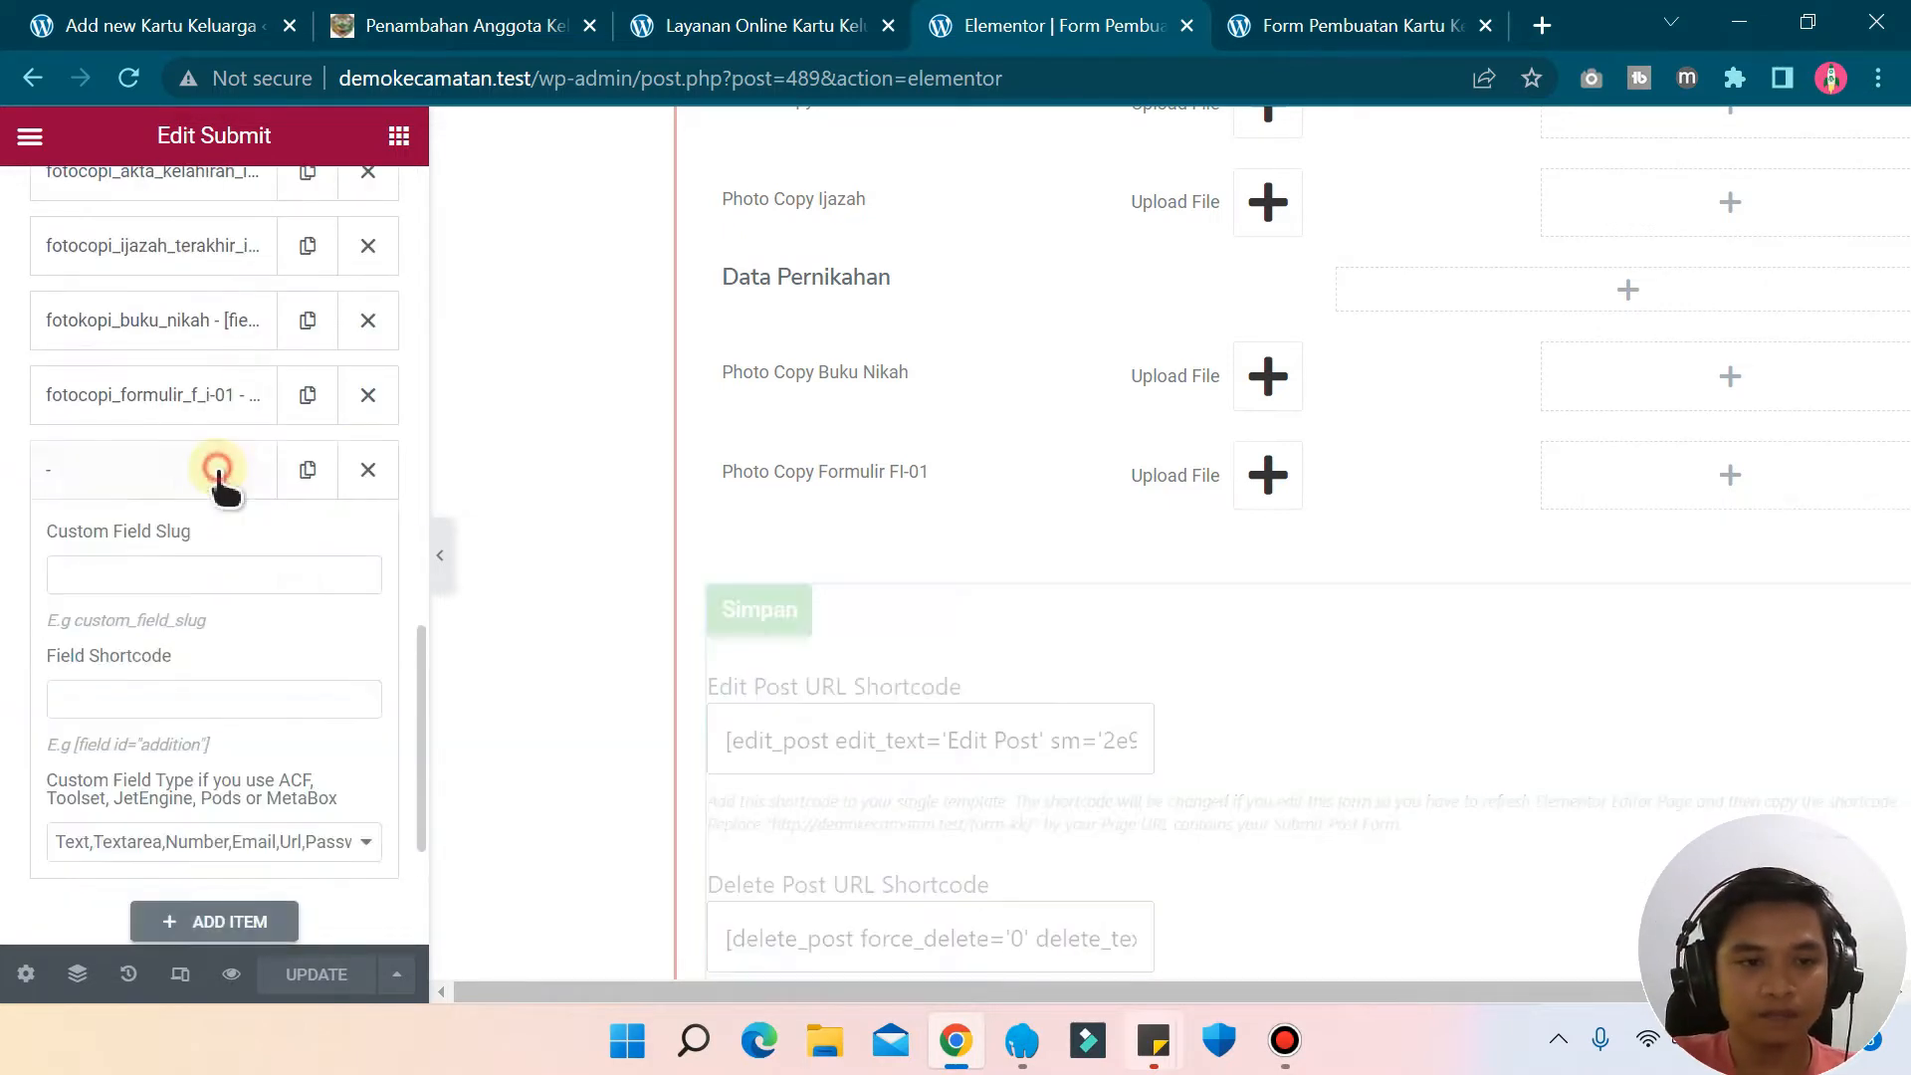
pyautogui.click(120, 574)
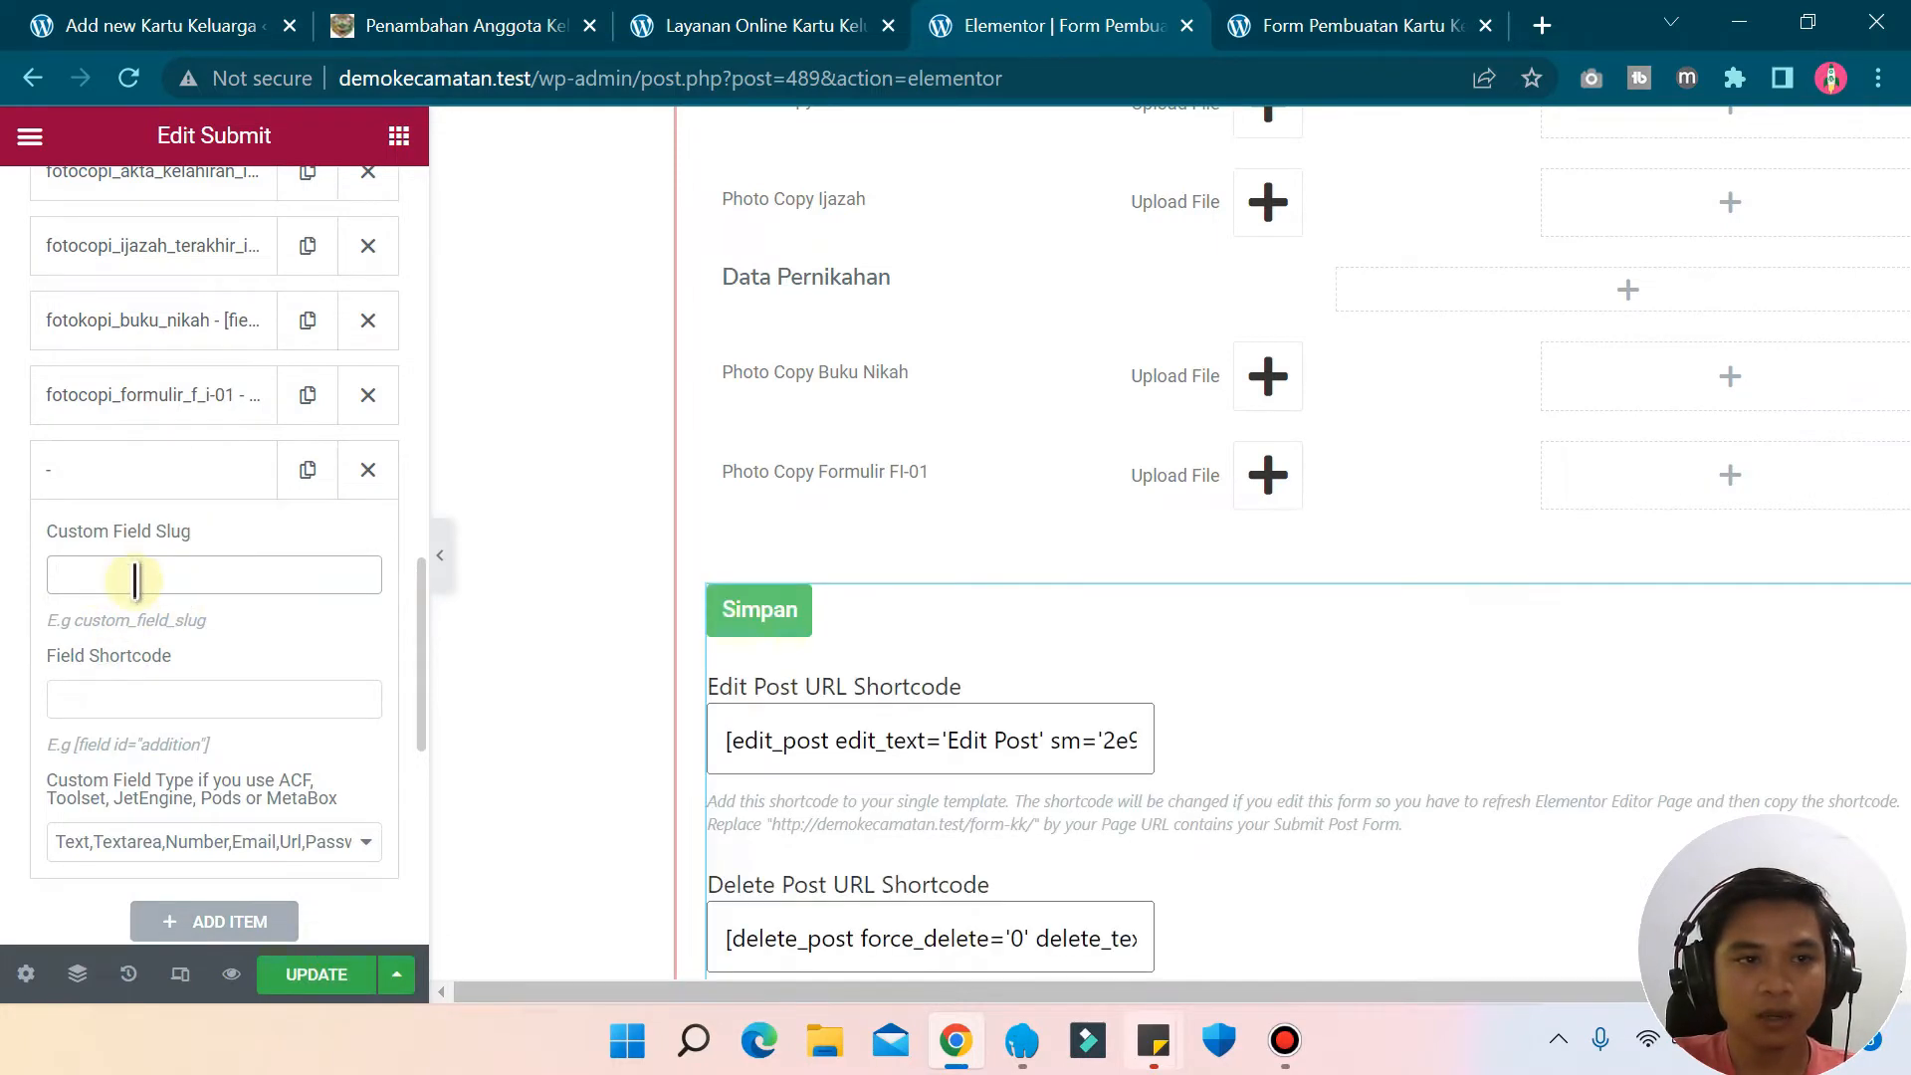
# - In the WordPress admin, open the ACF KK field group and copy the name of the "Kartu Keluarga lama (sebelum diubah)" field
pyautogui.click(159, 17)
pyautogui.scroll(-5, 243, 726)
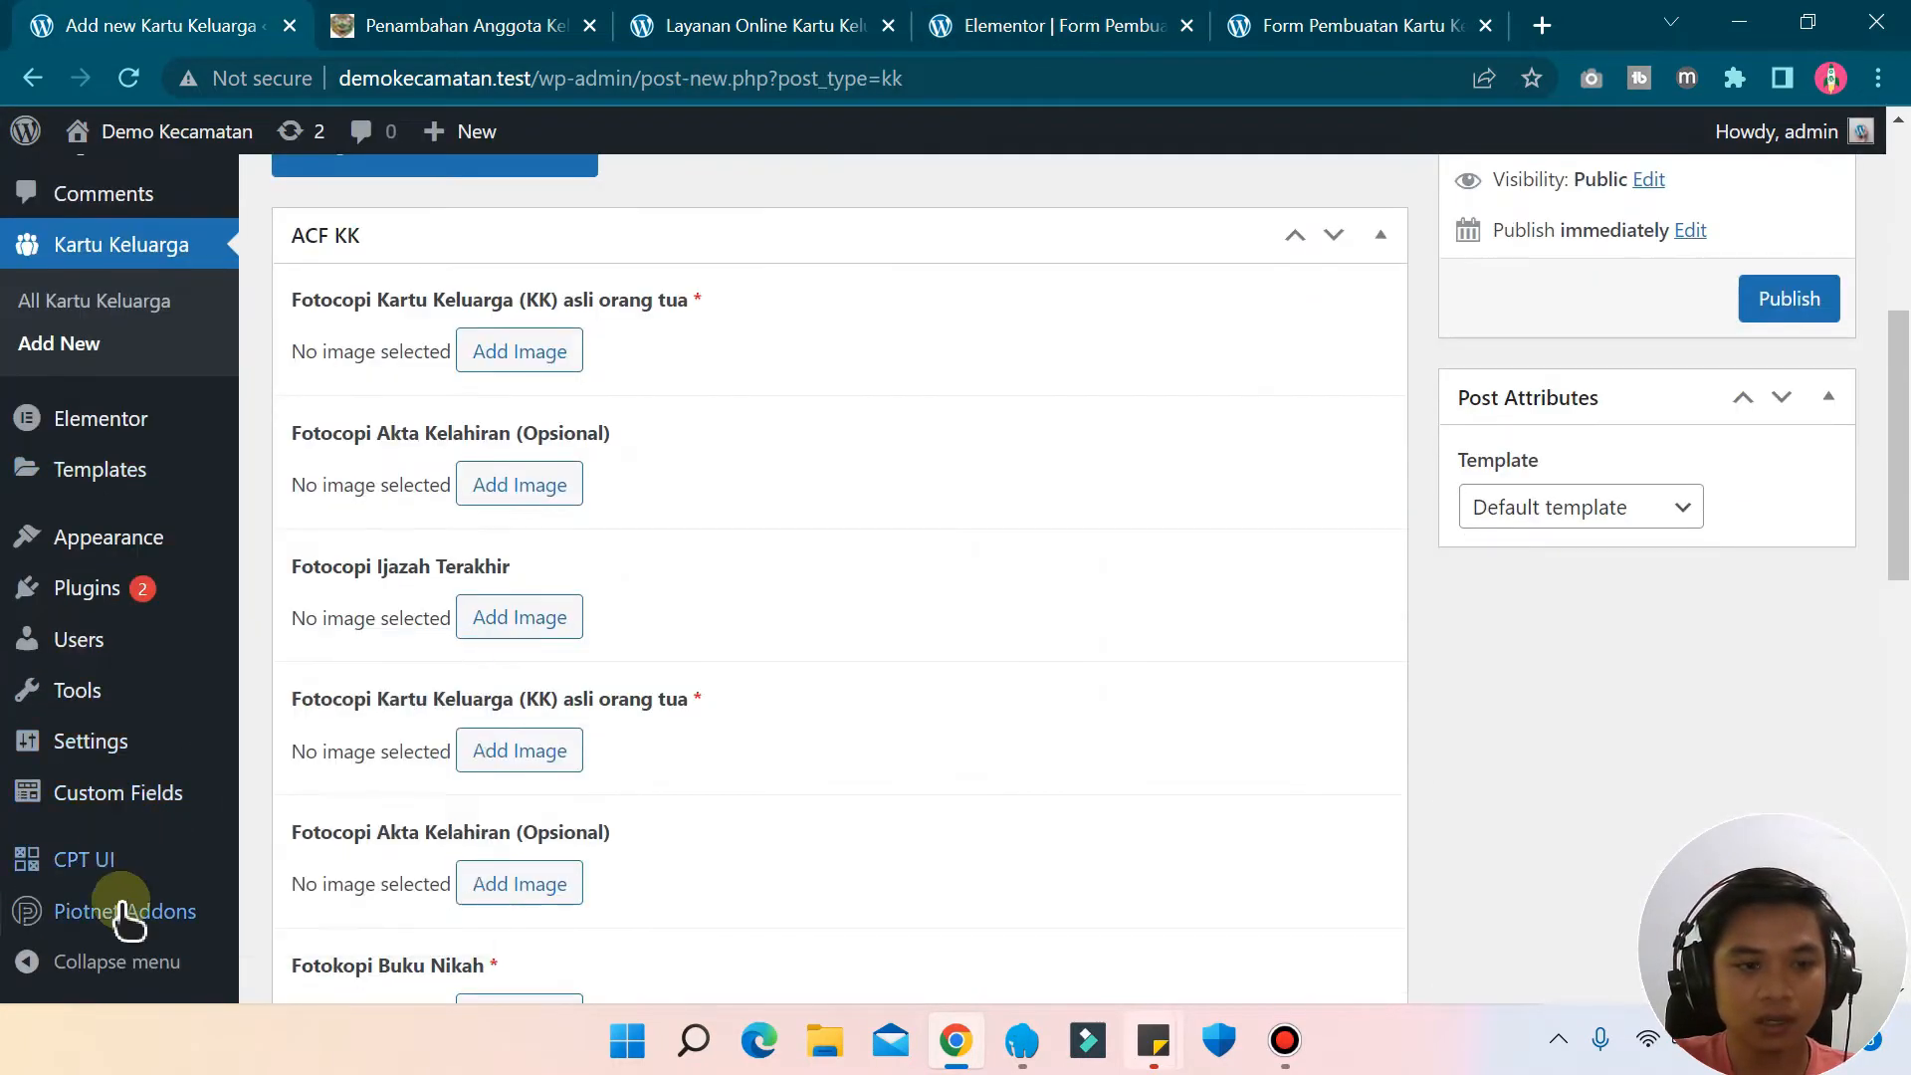
pyautogui.moveTo(144, 826)
pyautogui.click(267, 796)
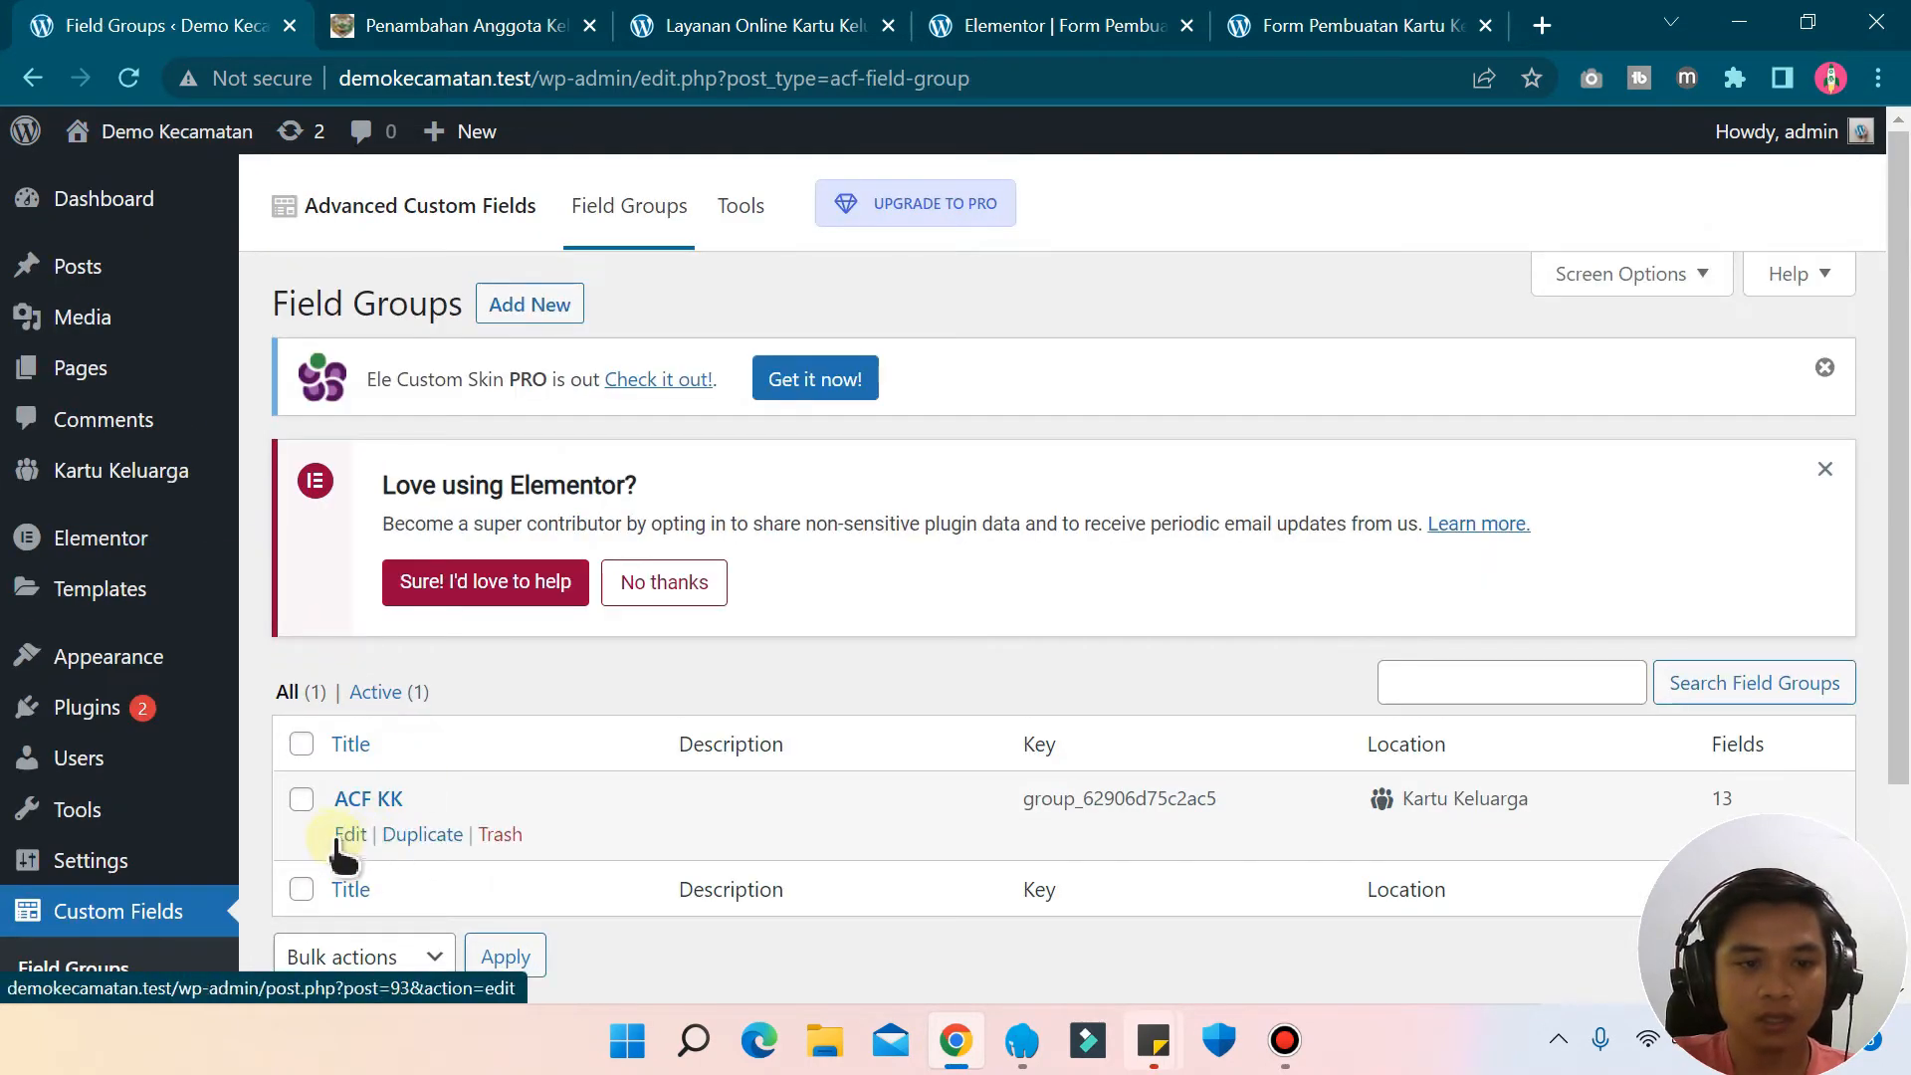
pyautogui.click(340, 835)
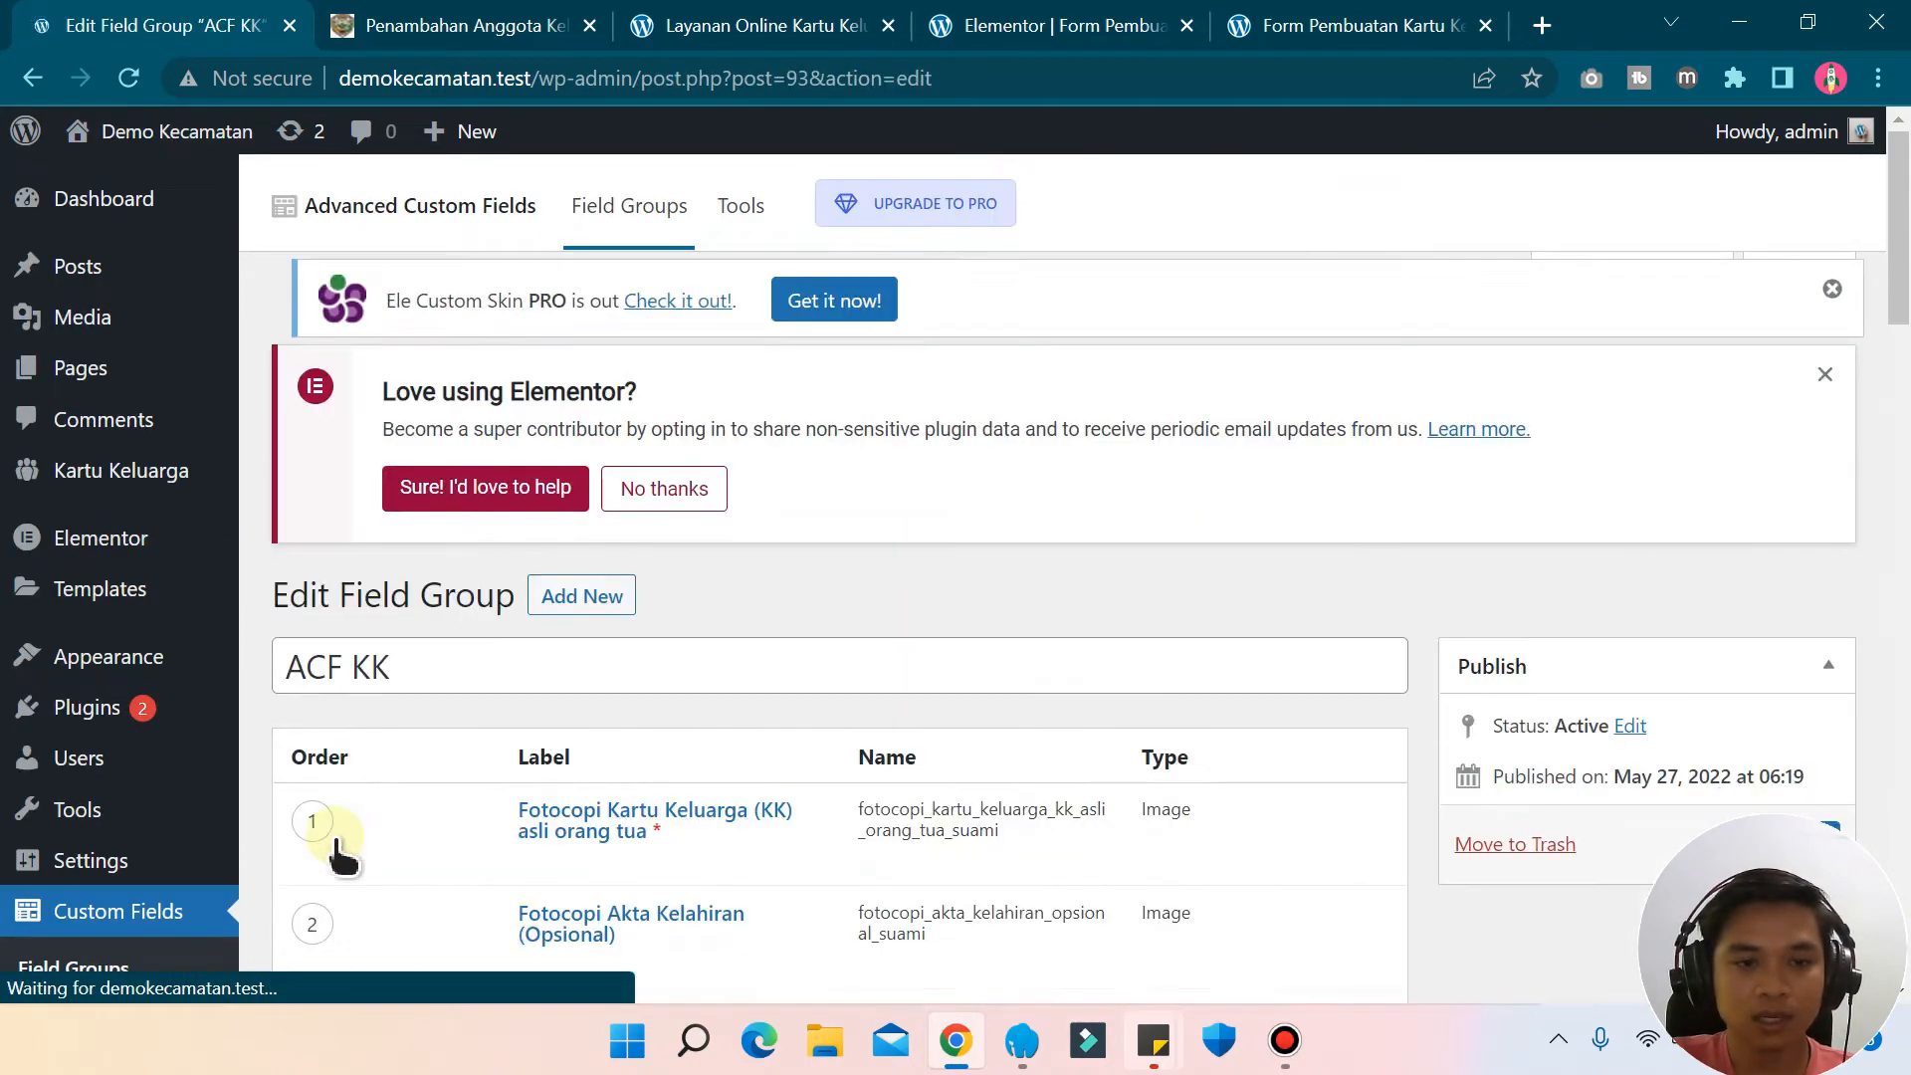
pyautogui.scroll(-15, 405, 789)
pyautogui.scroll(3, 1000, 485)
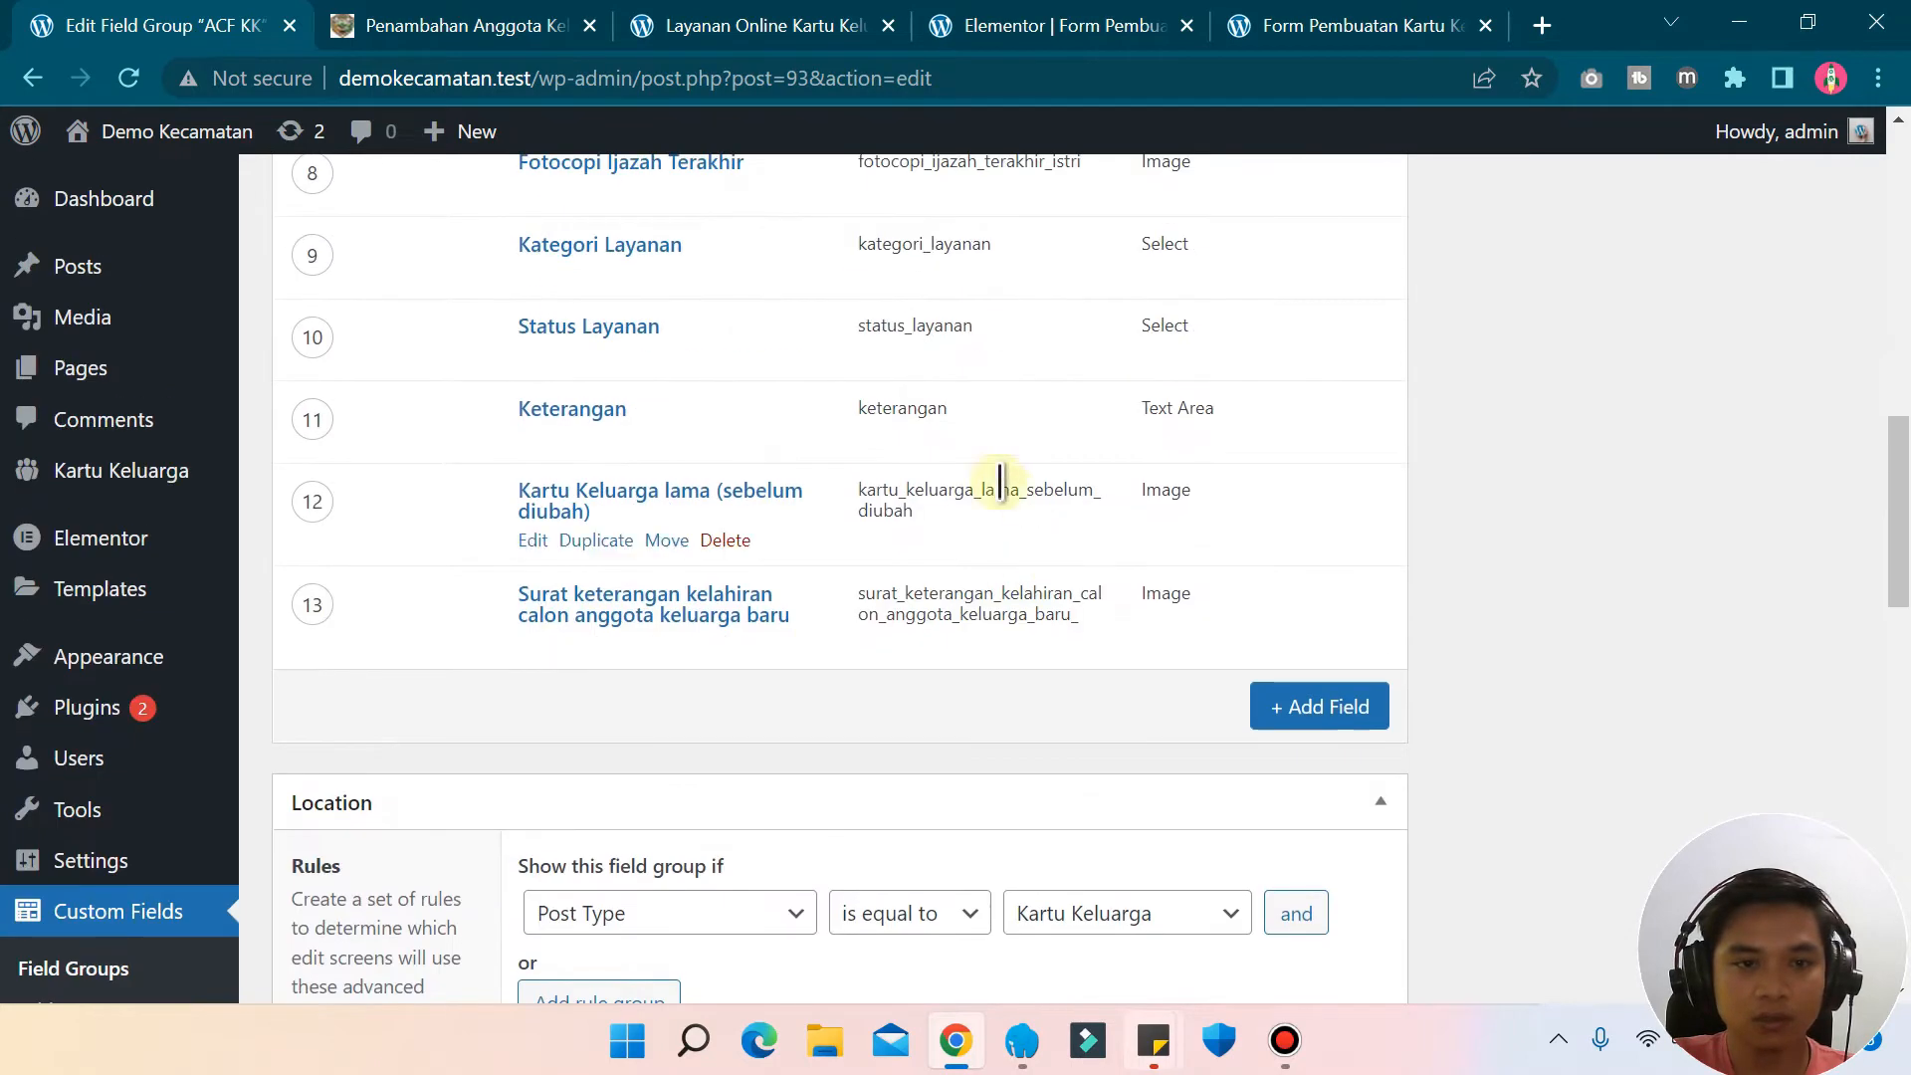
pyautogui.doubleClick(958, 497)
pyautogui.hotkey('ctrl', 'c')
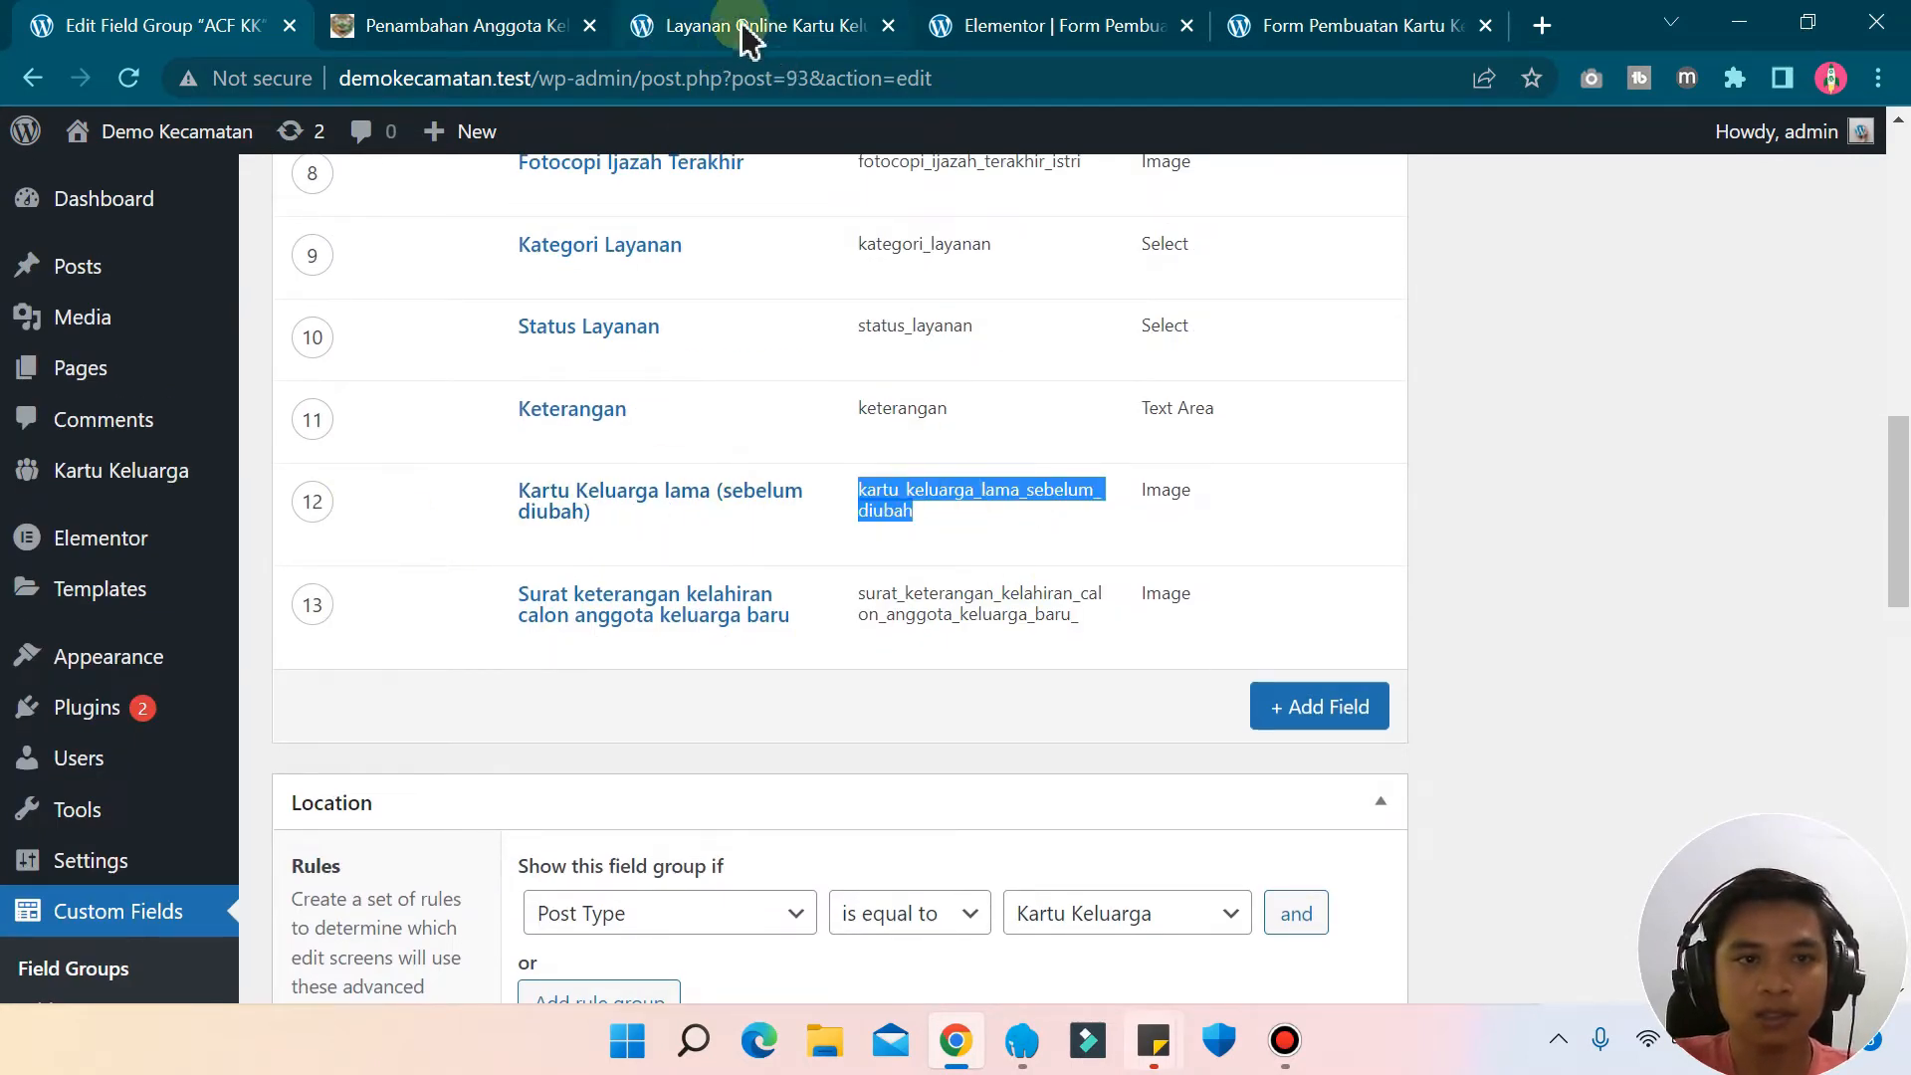
# - Close the Penambahan Anggota Keluarga tab and set the new mapping's Custom Field Slug to kartu_keluarga_lama_sebelum_diubah in the Elementor form
pyautogui.click(591, 25)
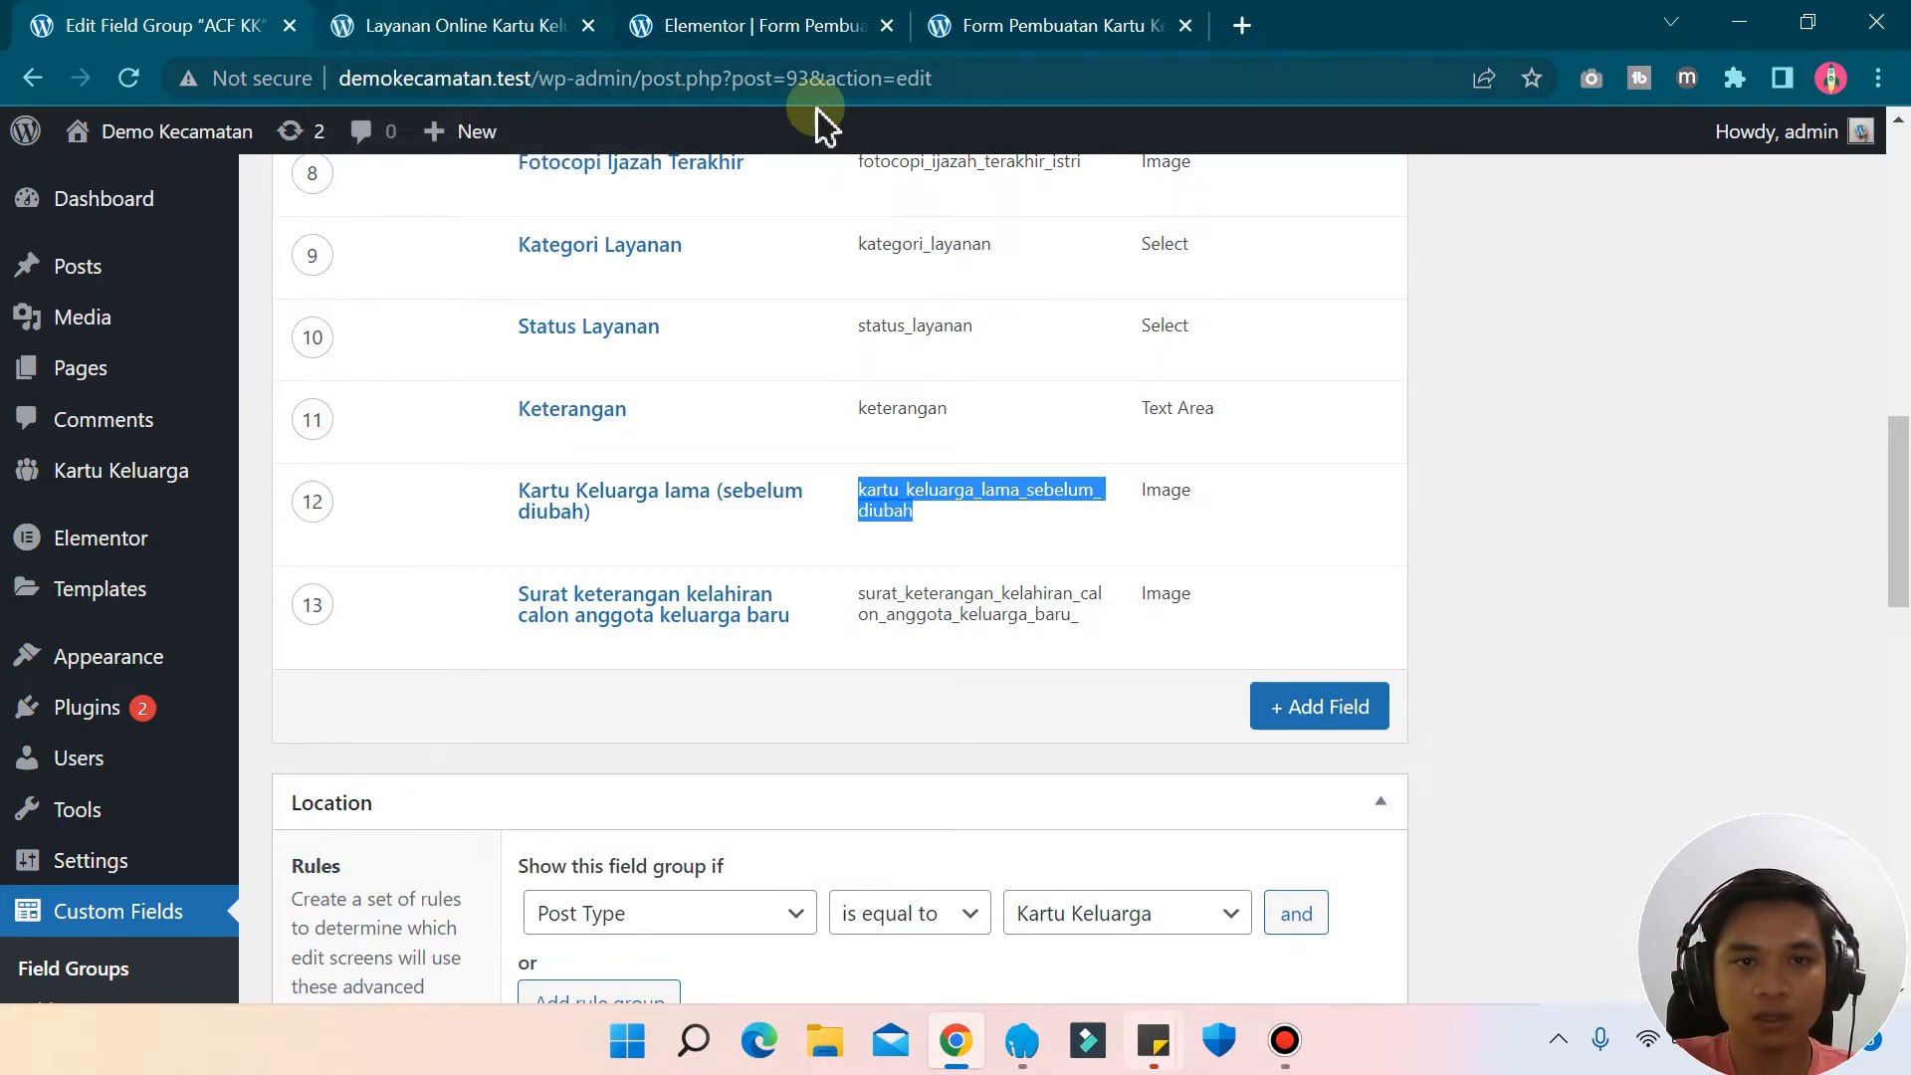
pyautogui.click(782, 30)
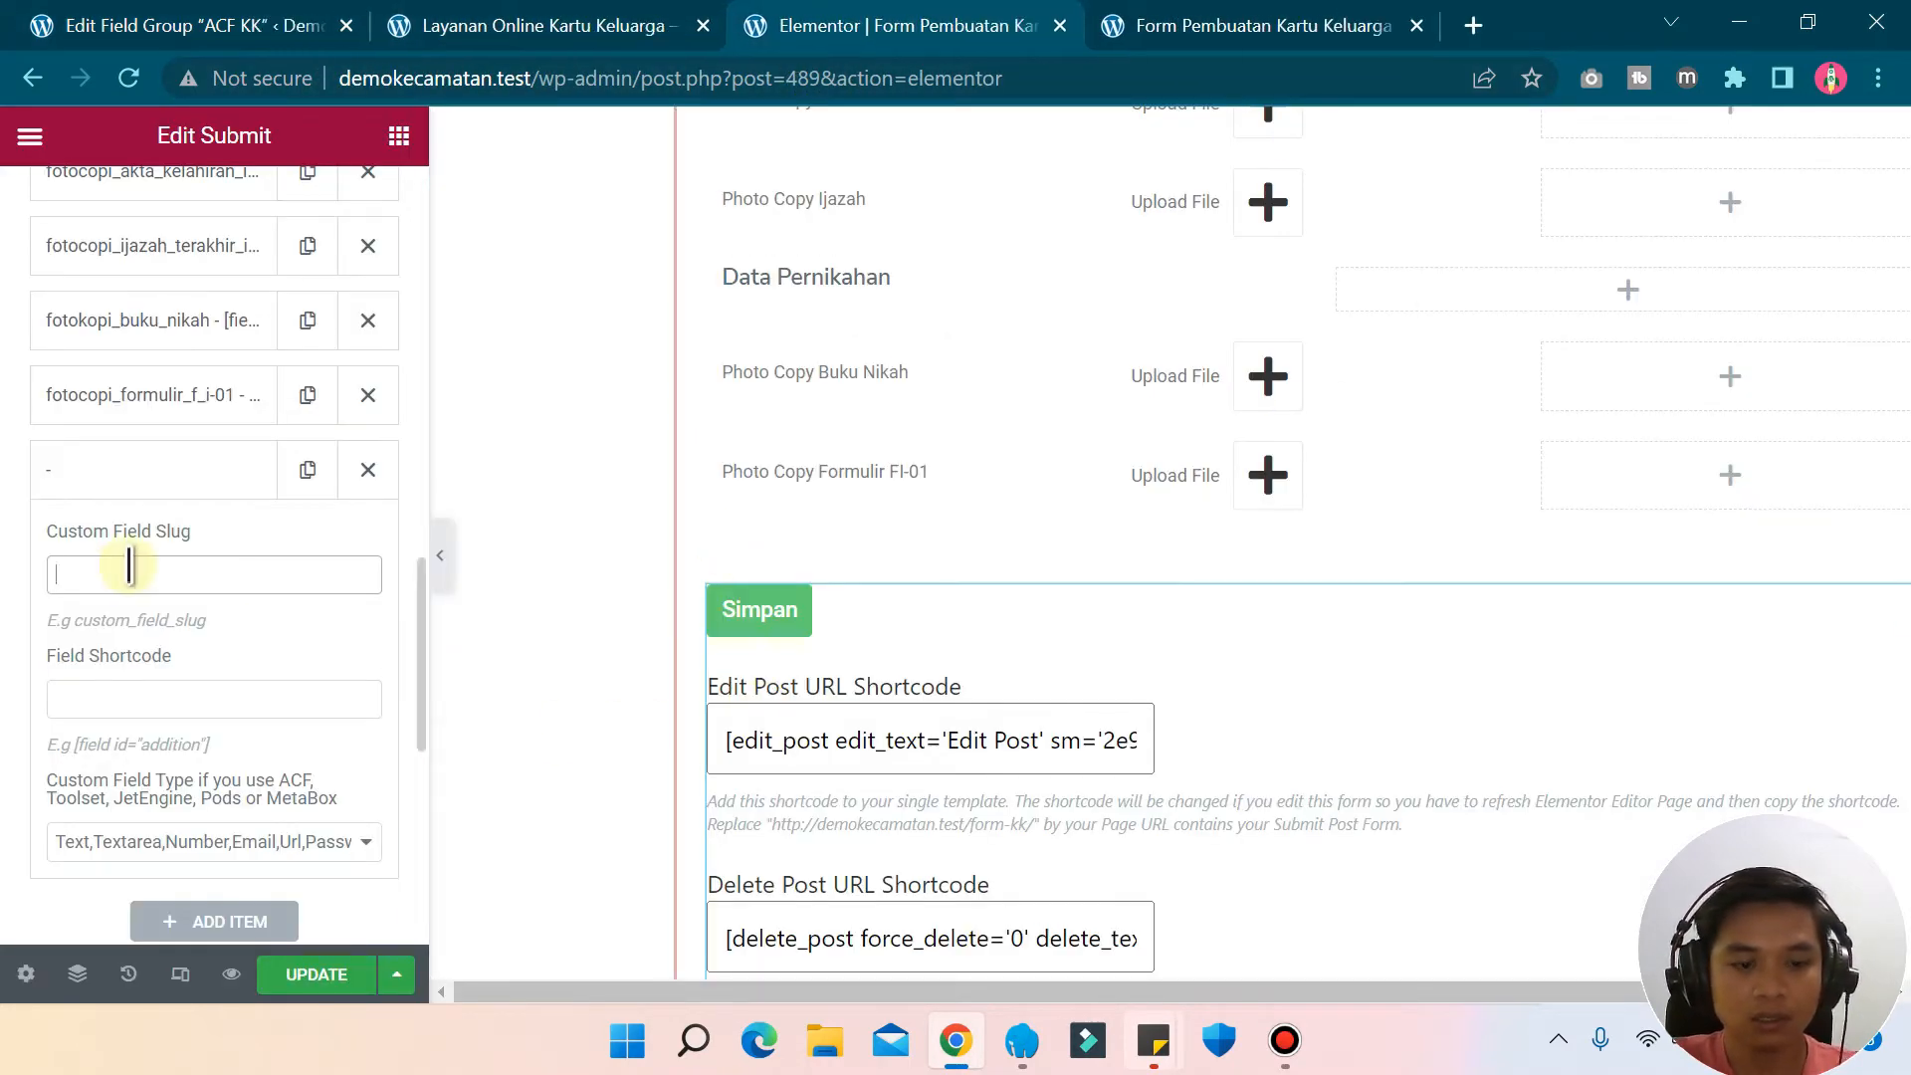
pyautogui.hotkey('ctrl', 'v')
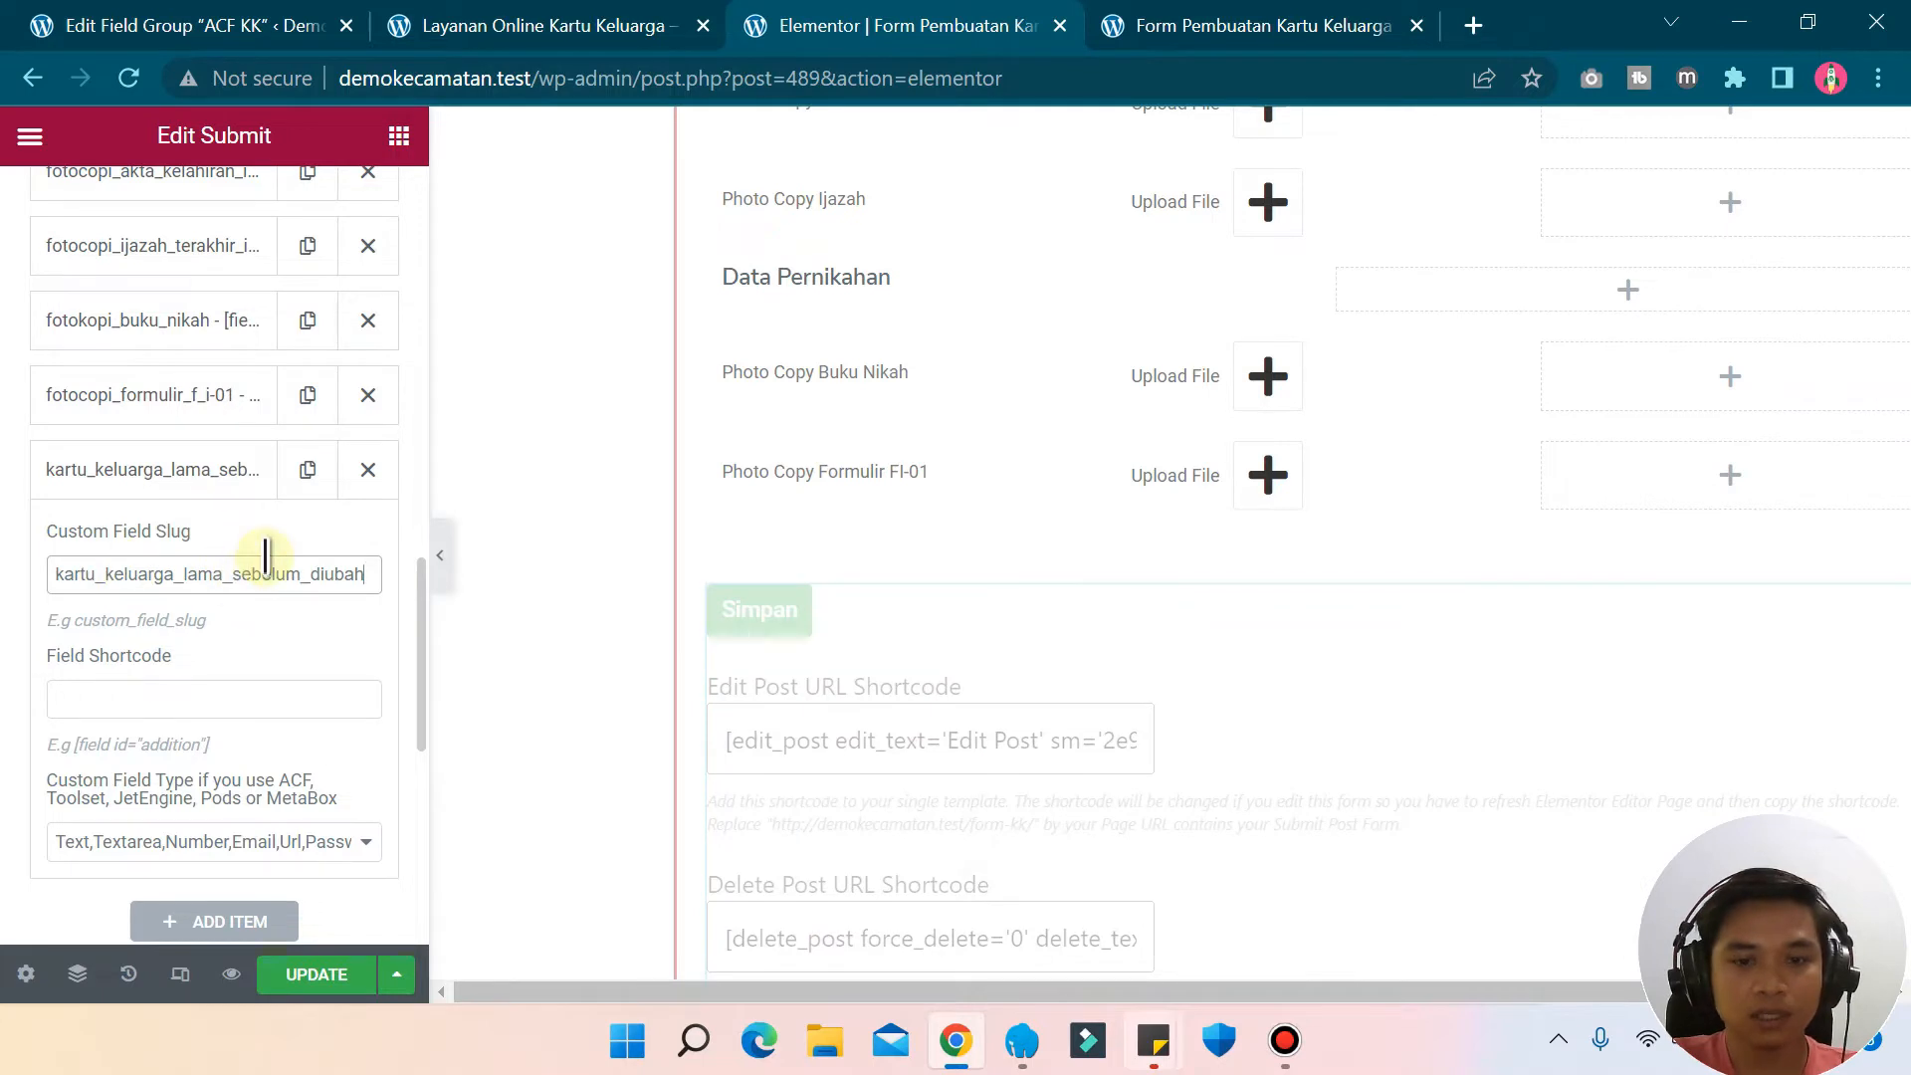
# - Move the [field id="kk_lama"] shortcode from the sticky note into the mapping's Field Shortcode and set its custom field type to Image
pyautogui.click(1153, 1040)
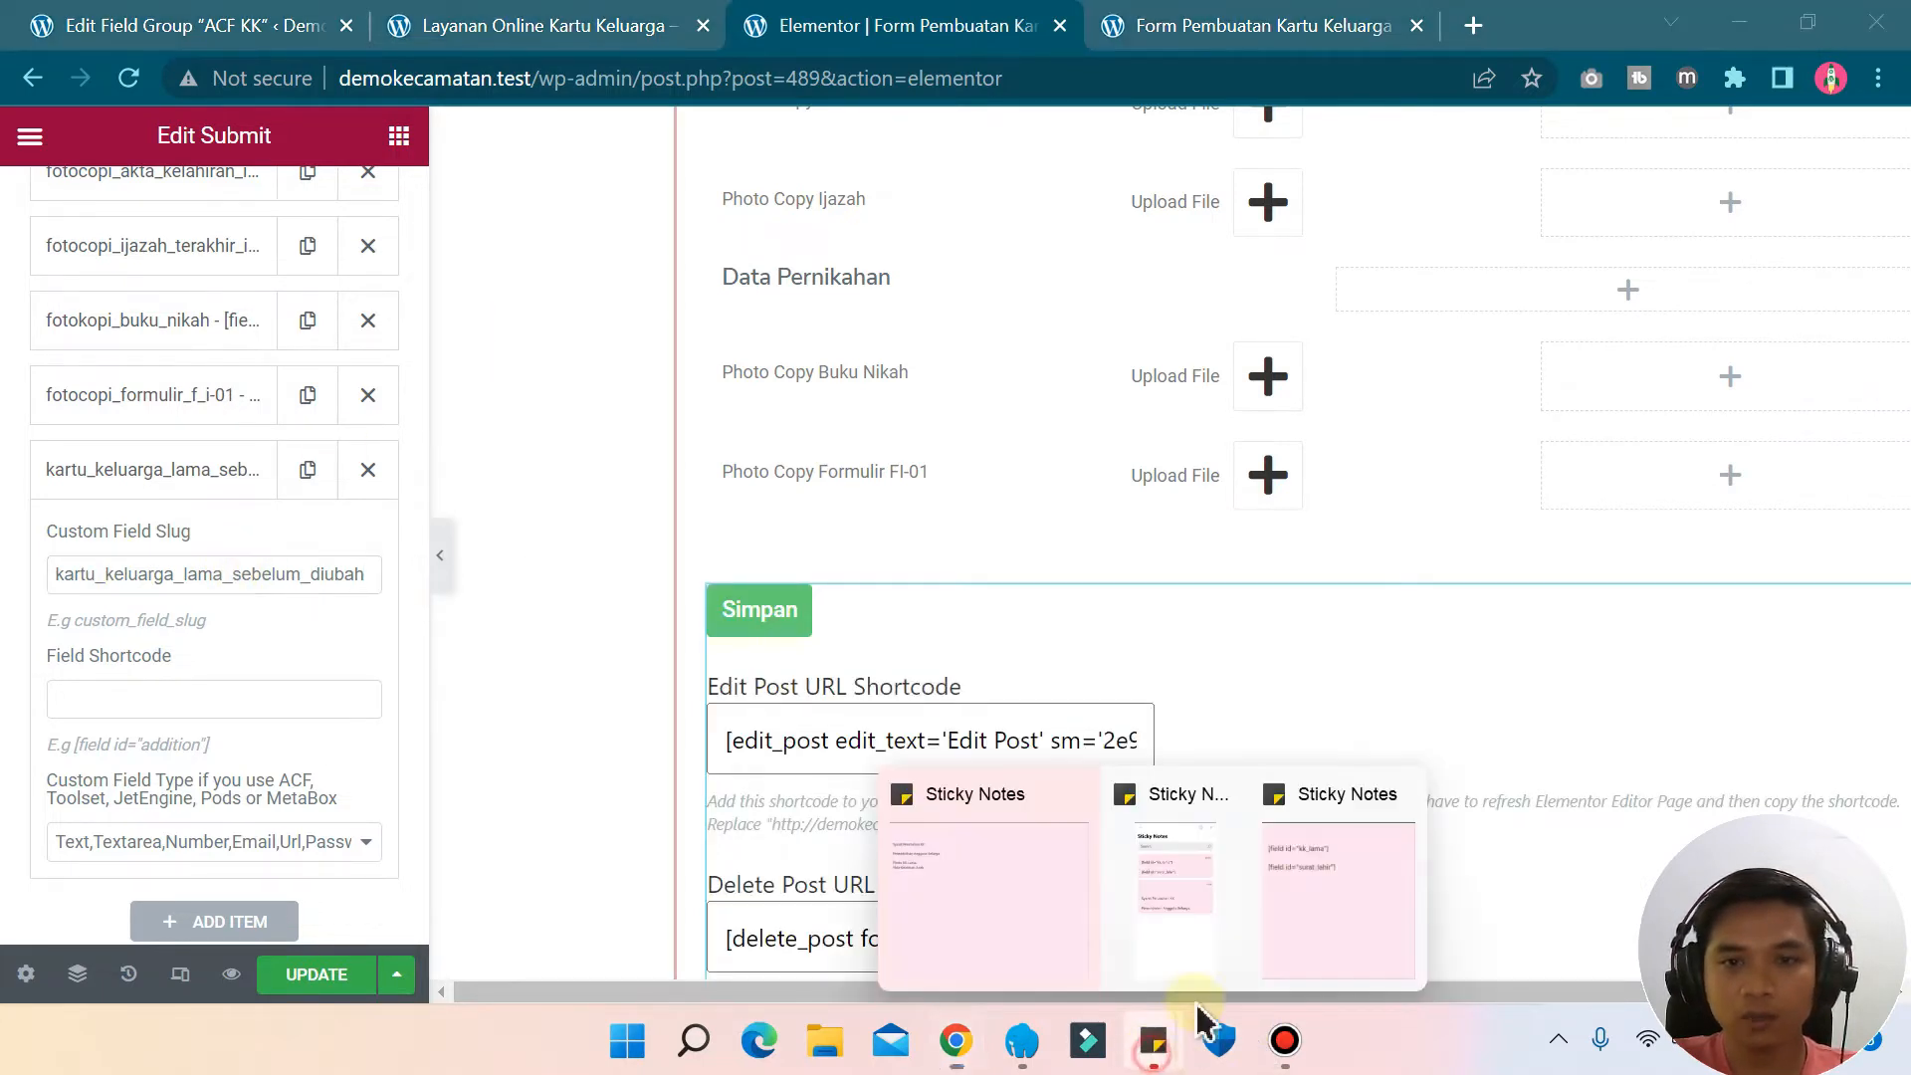
pyautogui.click(1313, 900)
pyautogui.moveTo(1305, 154); pyautogui.dragTo(1100, 151)
pyautogui.hotkey('ctrl', 'x')
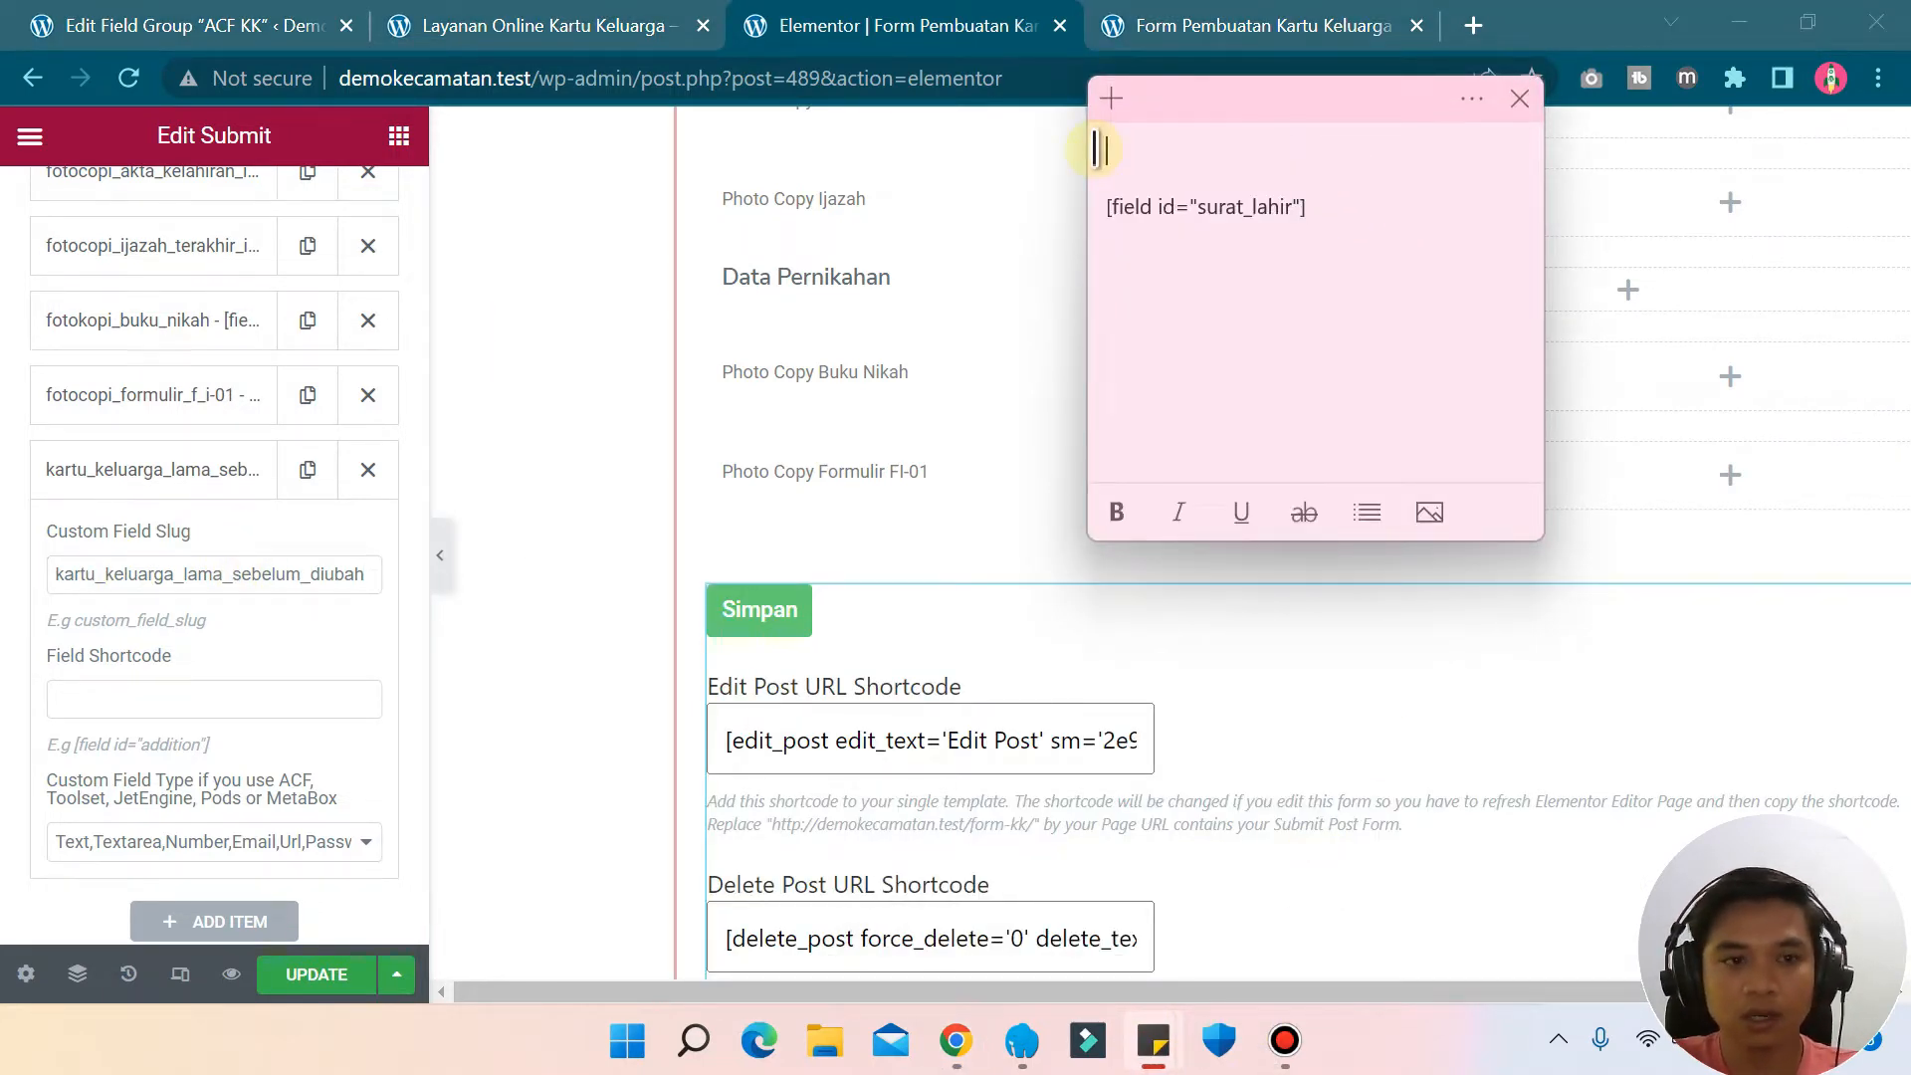
pyautogui.click(200, 704)
pyautogui.hotkey('ctrl', 'v')
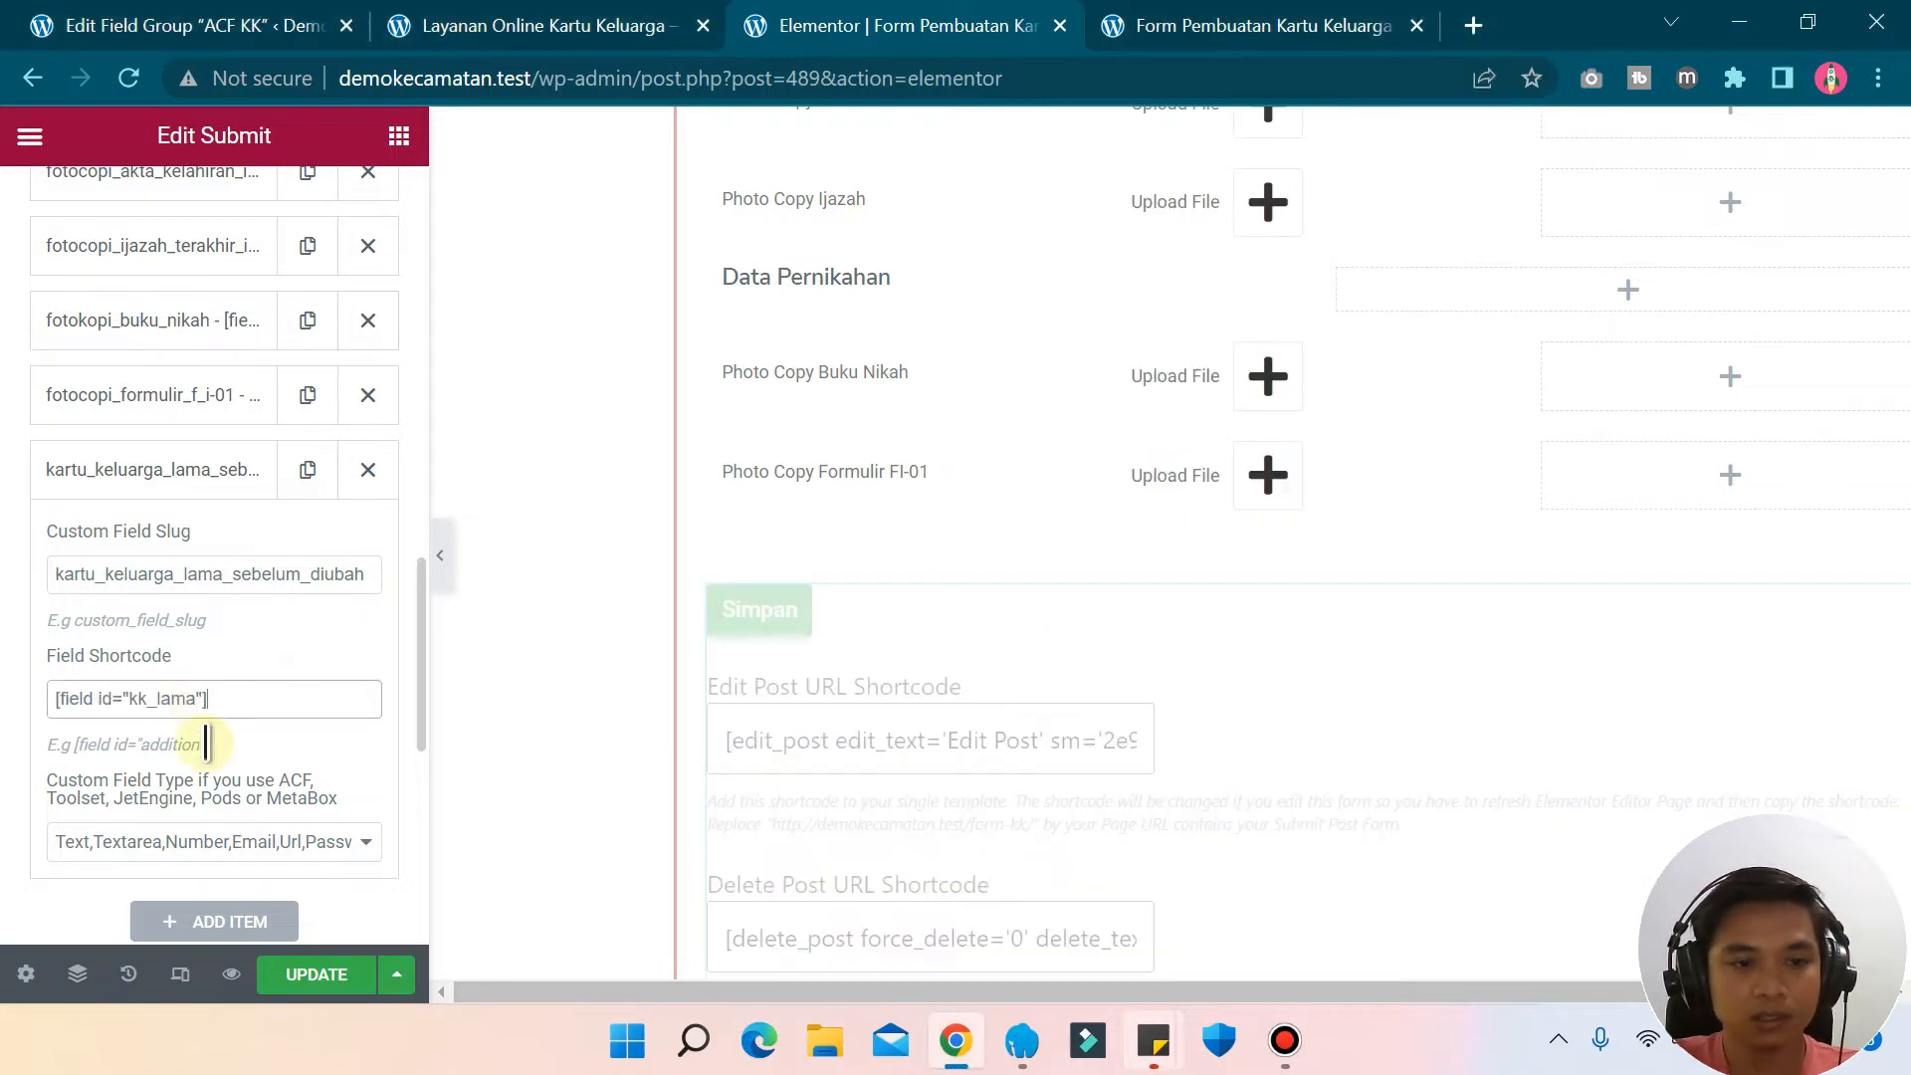
pyautogui.click(224, 854)
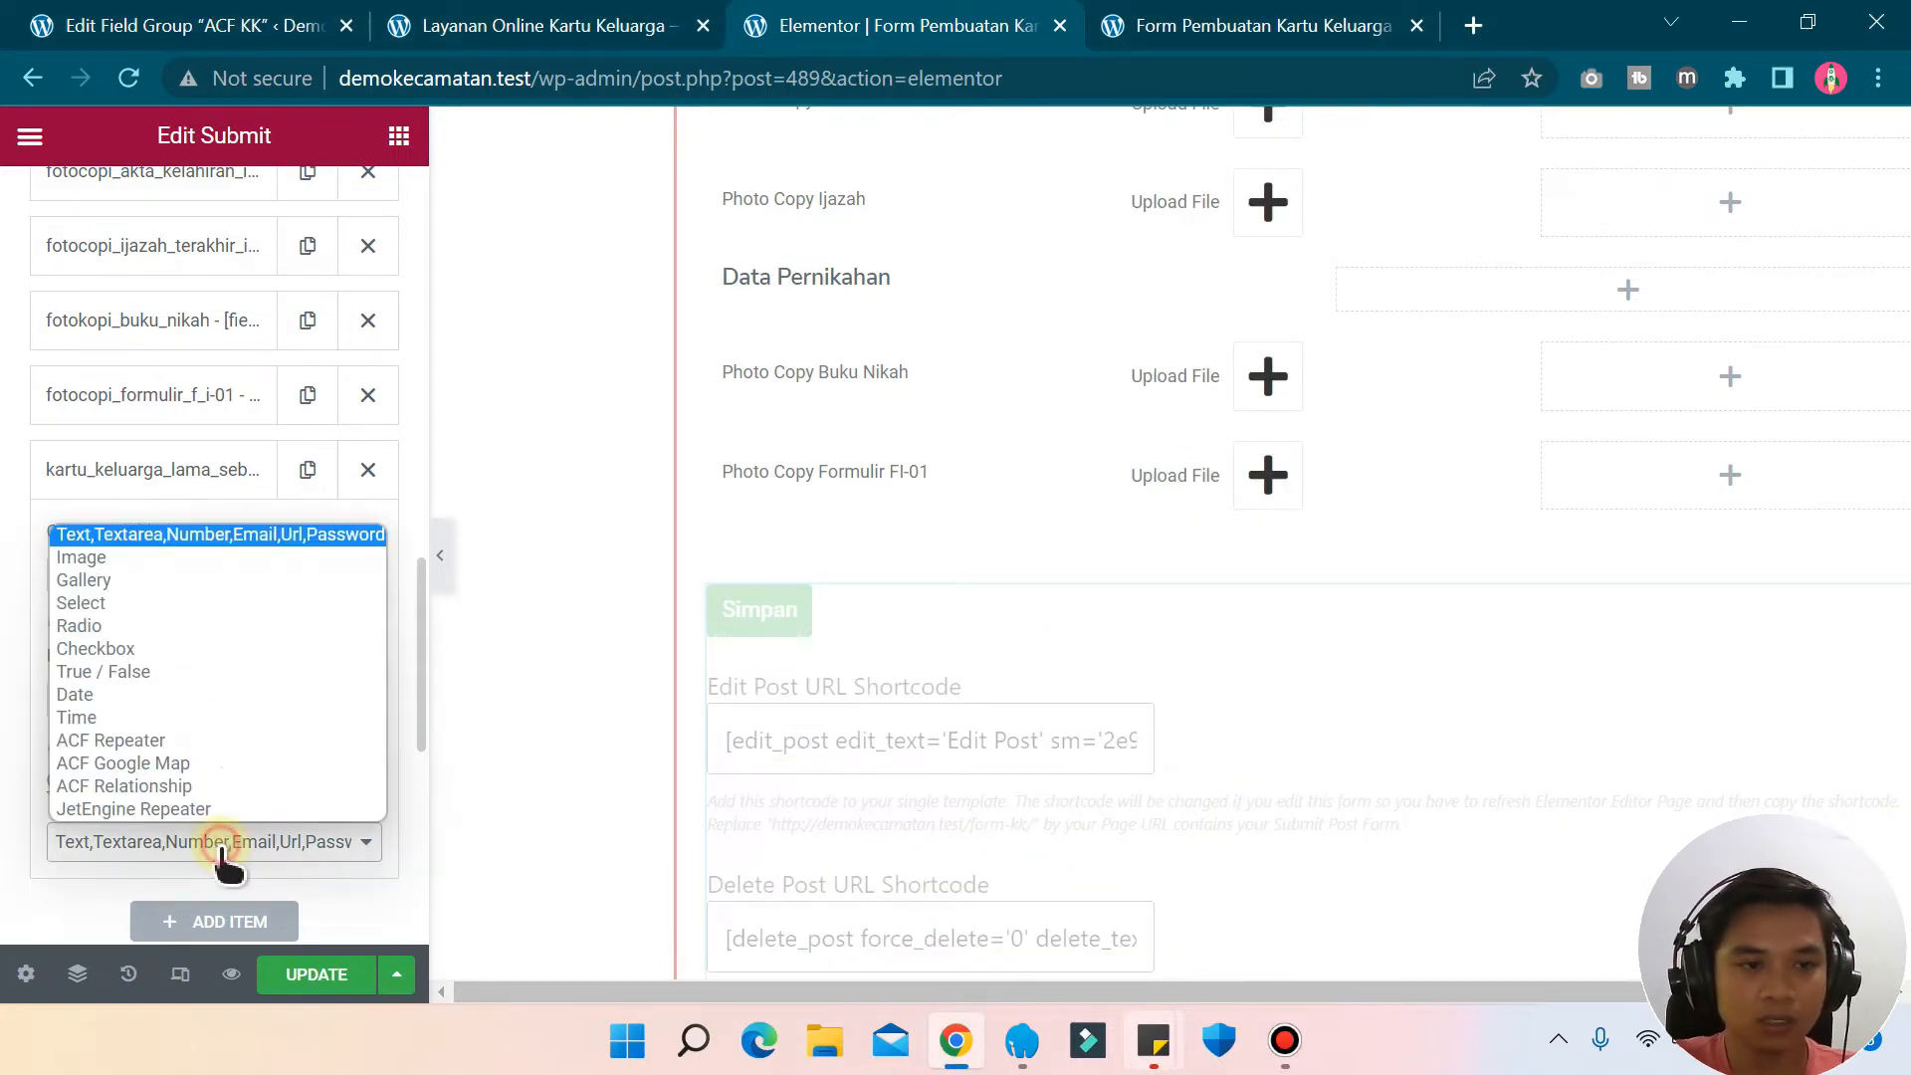
pyautogui.click(135, 554)
# - Add another custom field mapping with the slug surat_keterangan_kelahiran_calon_anggota_keluarga_baru_, copied from the ACF KK field group
pyautogui.click(224, 922)
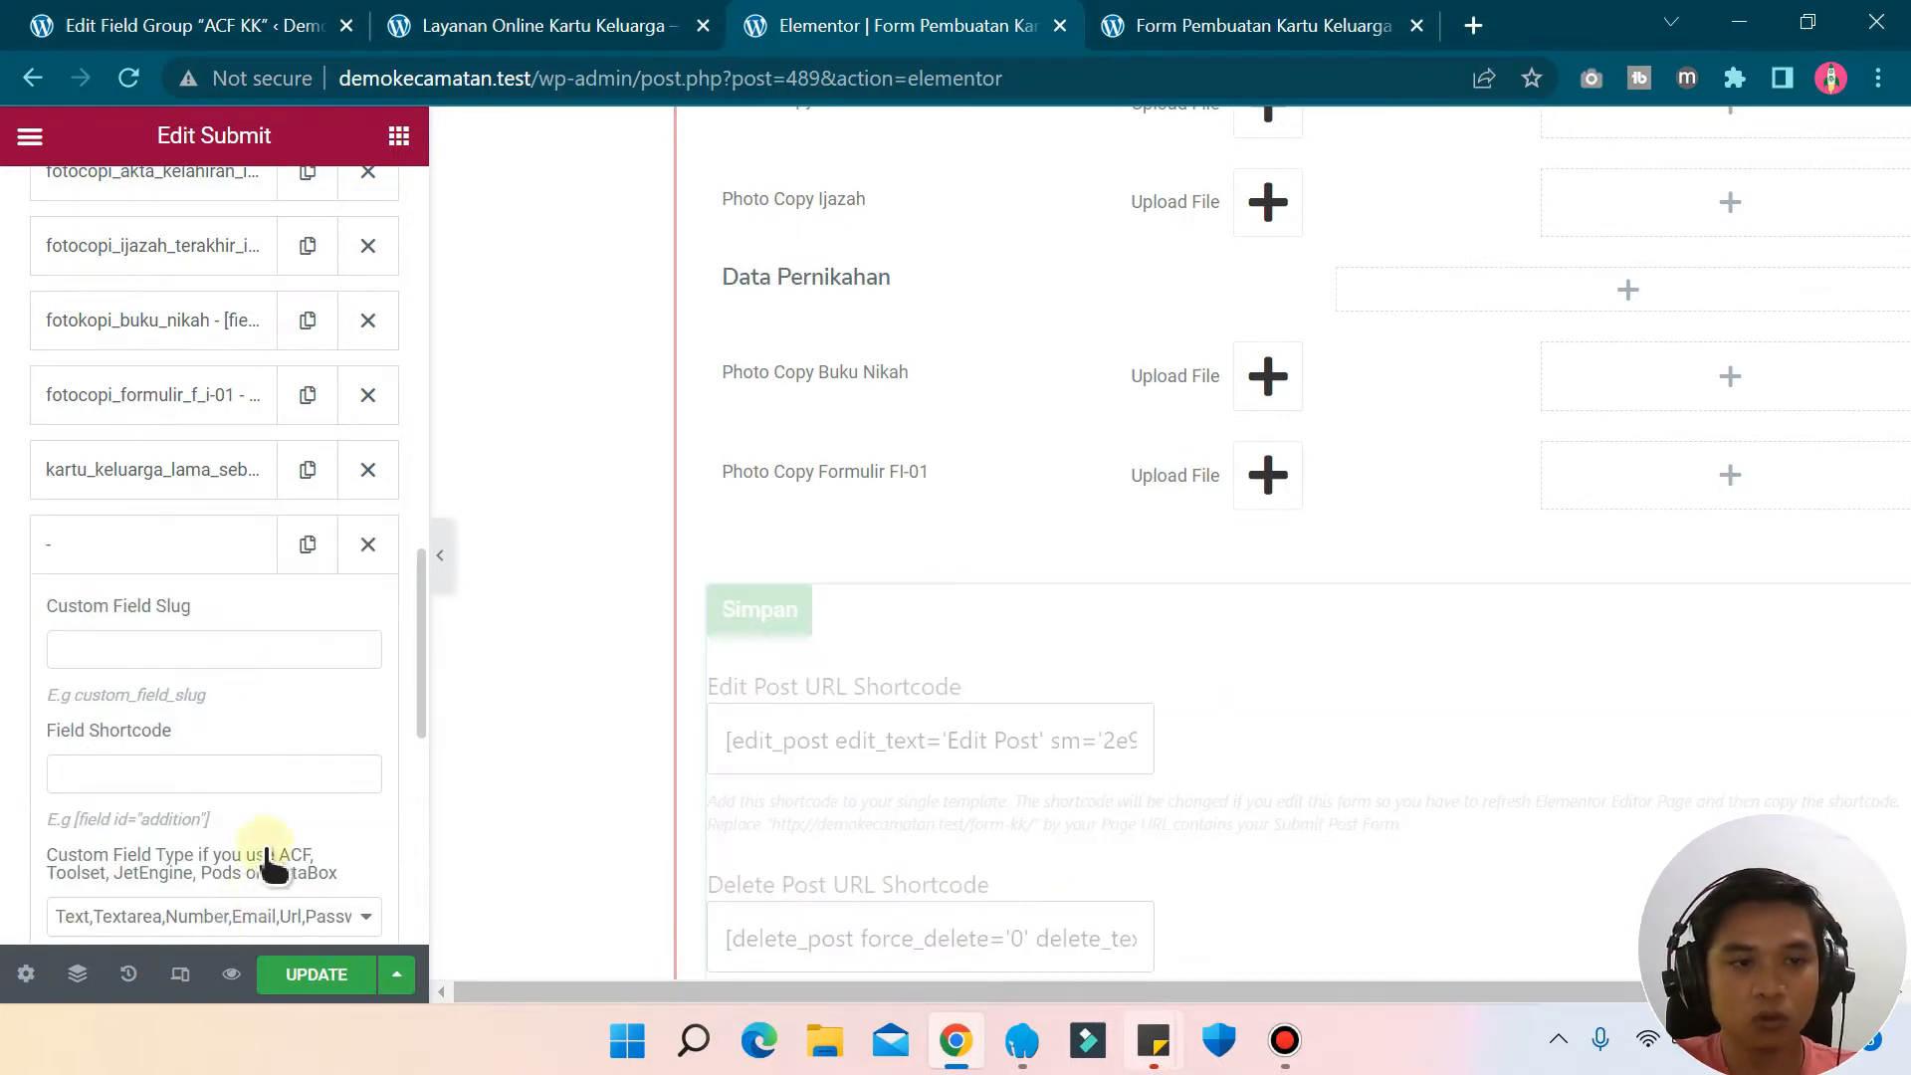
pyautogui.scroll(-3, 259, 861)
pyautogui.click(199, 23)
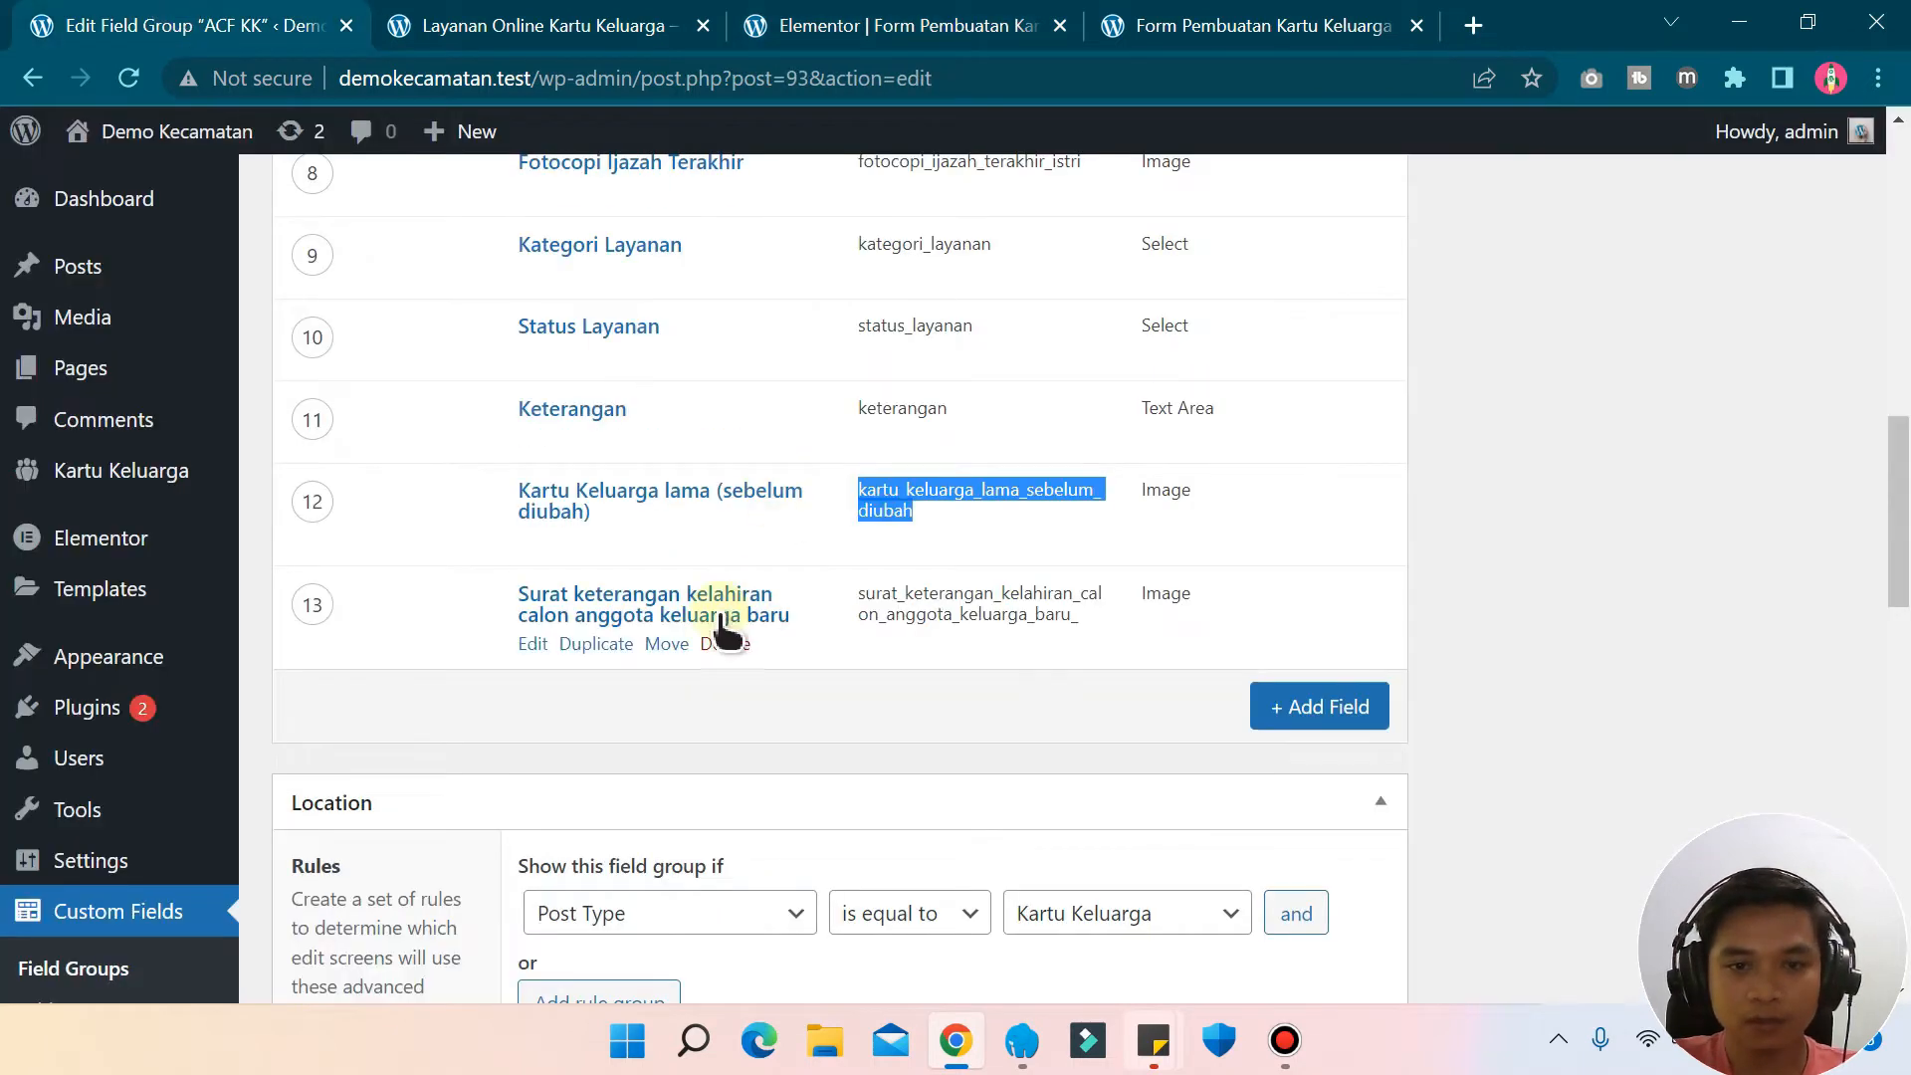
pyautogui.doubleClick(1030, 607)
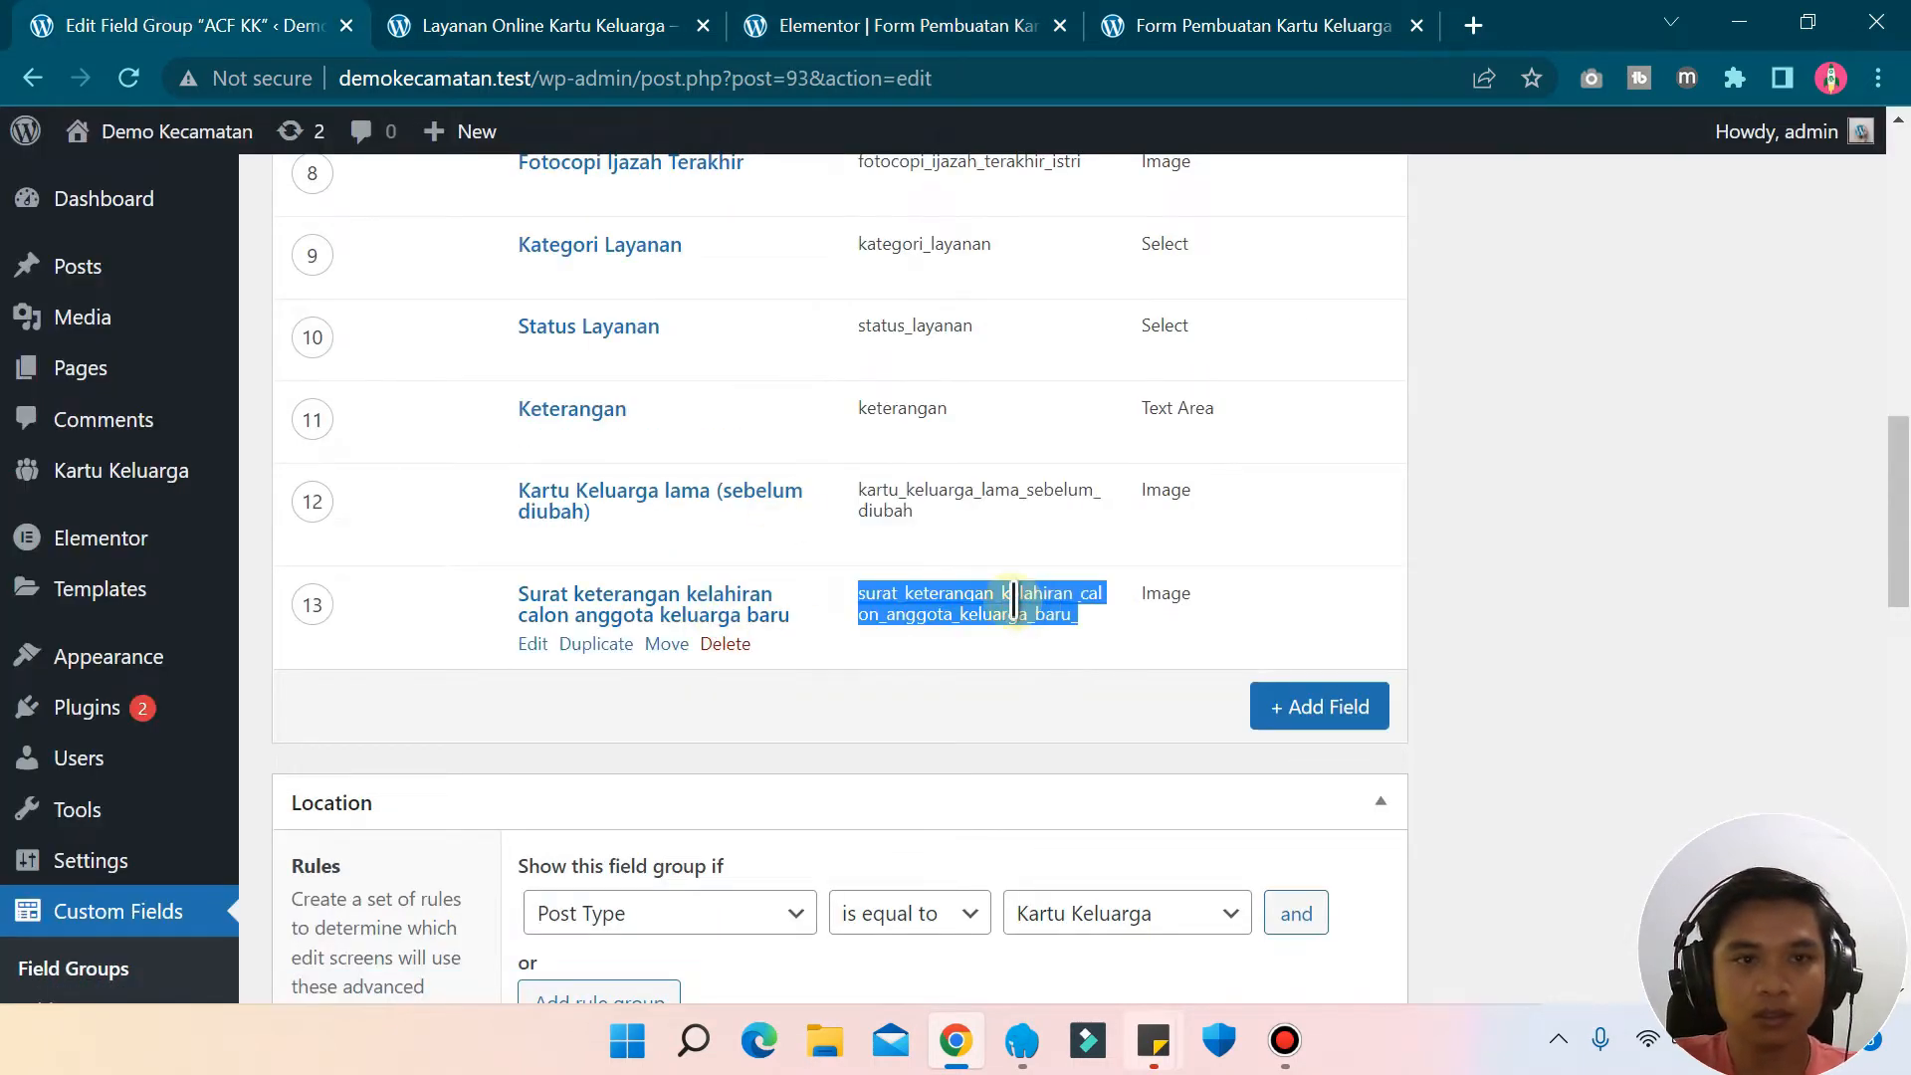
pyautogui.click(971, 25)
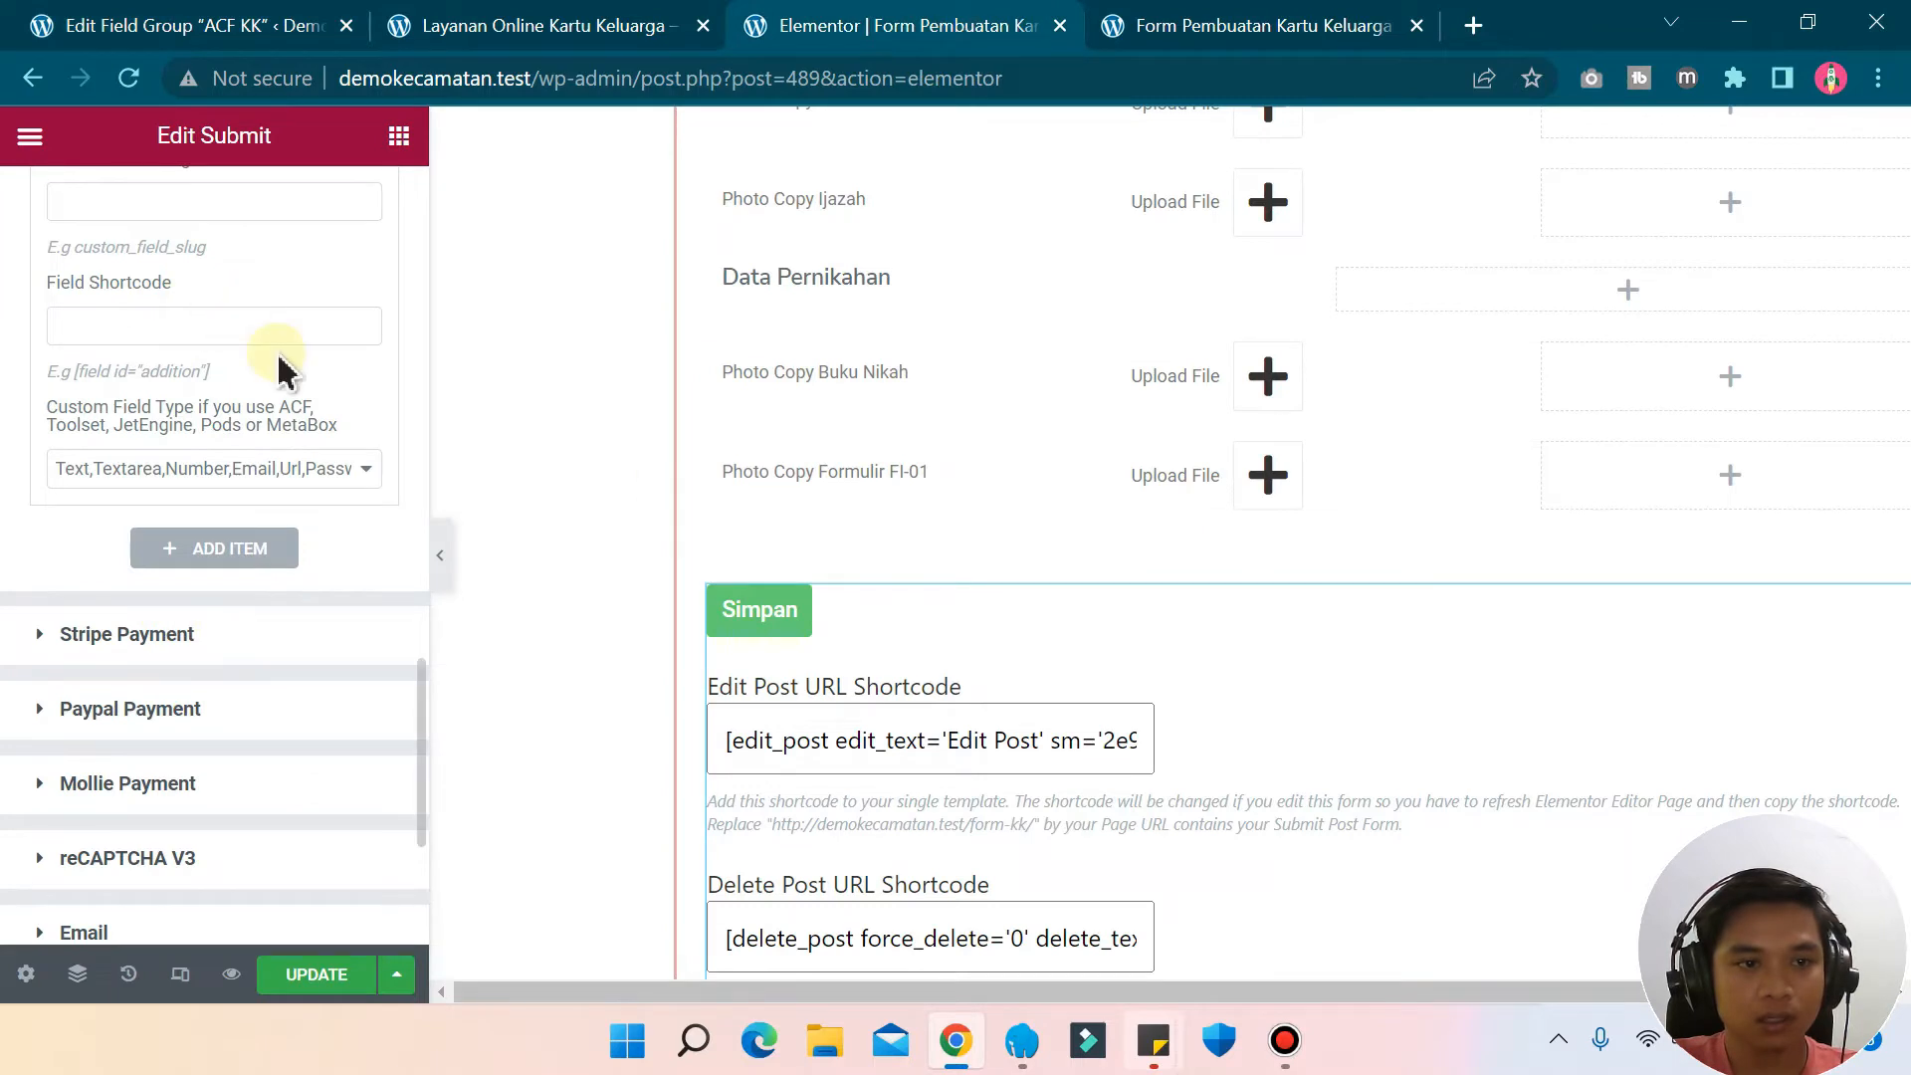
pyautogui.scroll(2, 279, 368)
pyautogui.hotkey('ctrl', 'v')
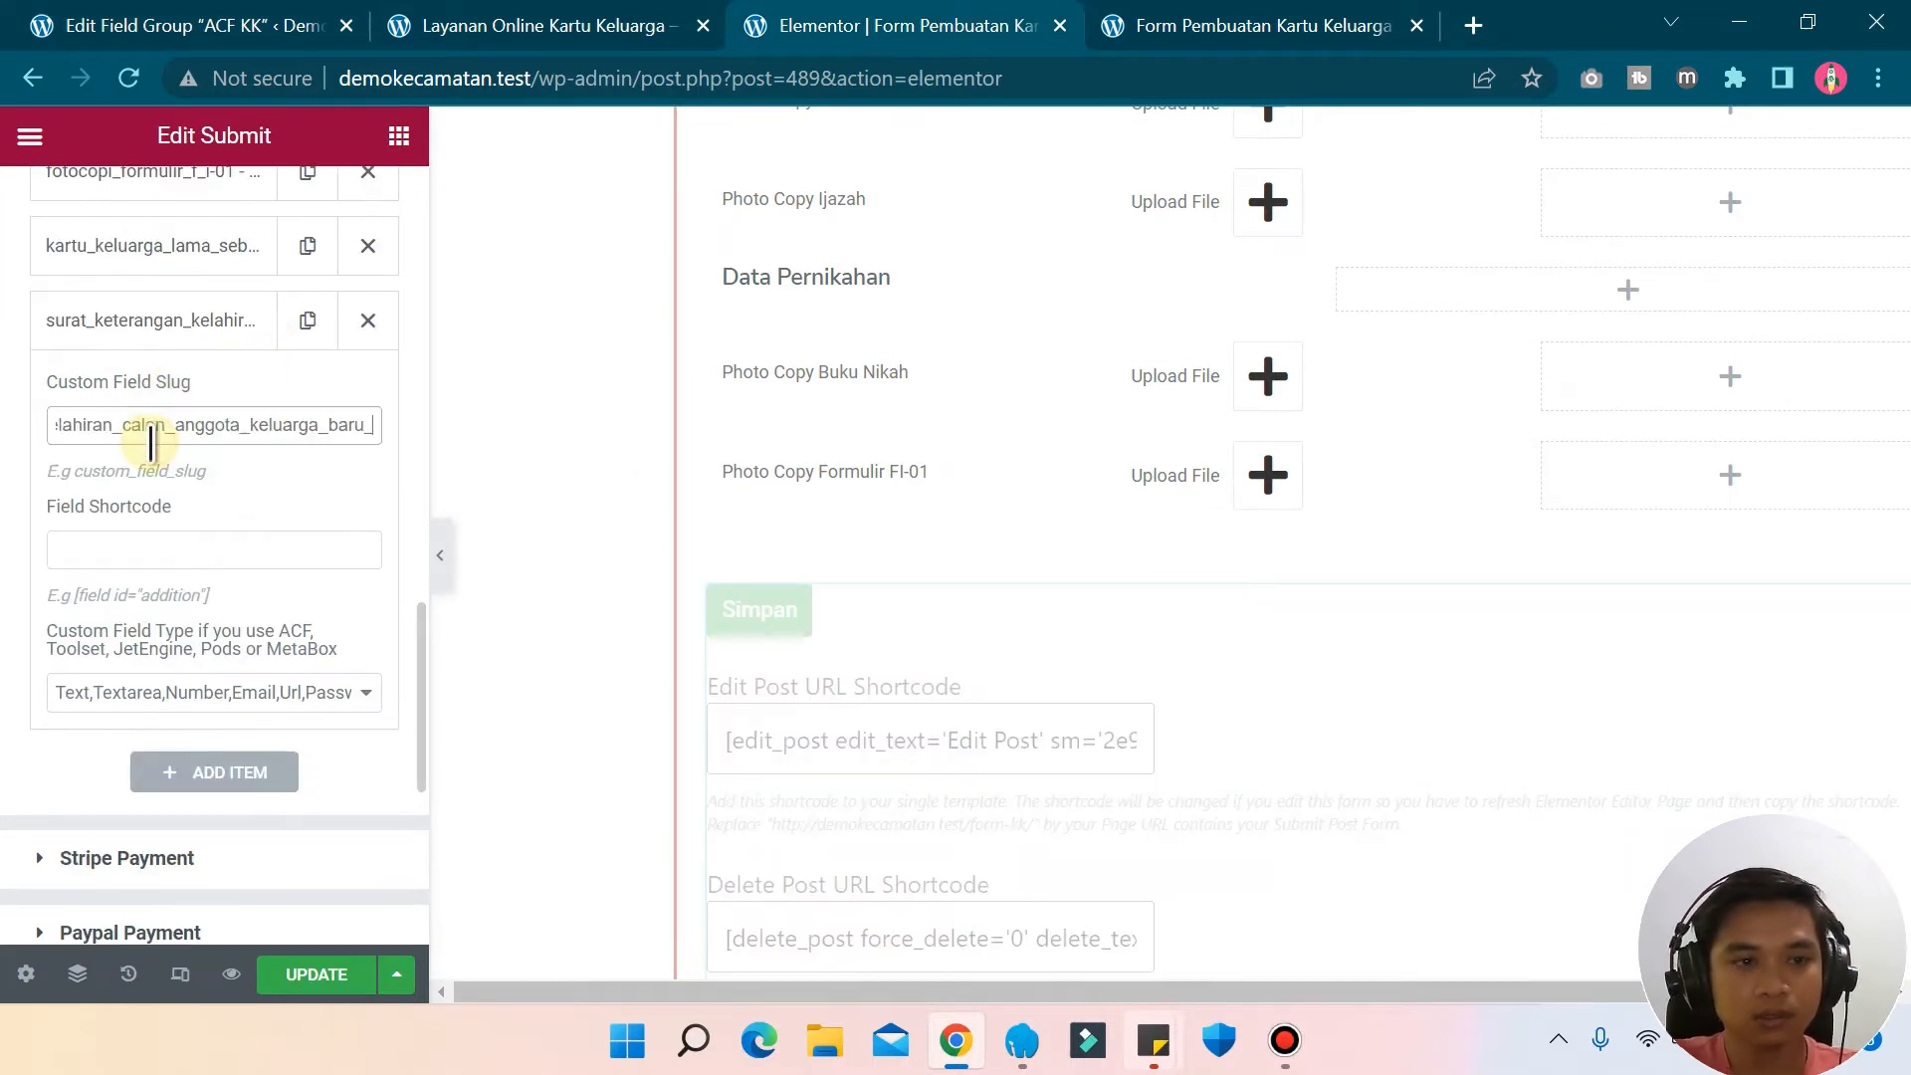
# - Move the [field id="surat_lahir"] shortcode from the sticky note into the new mapping's Field Shortcode, without the leading space
pyautogui.click(119, 547)
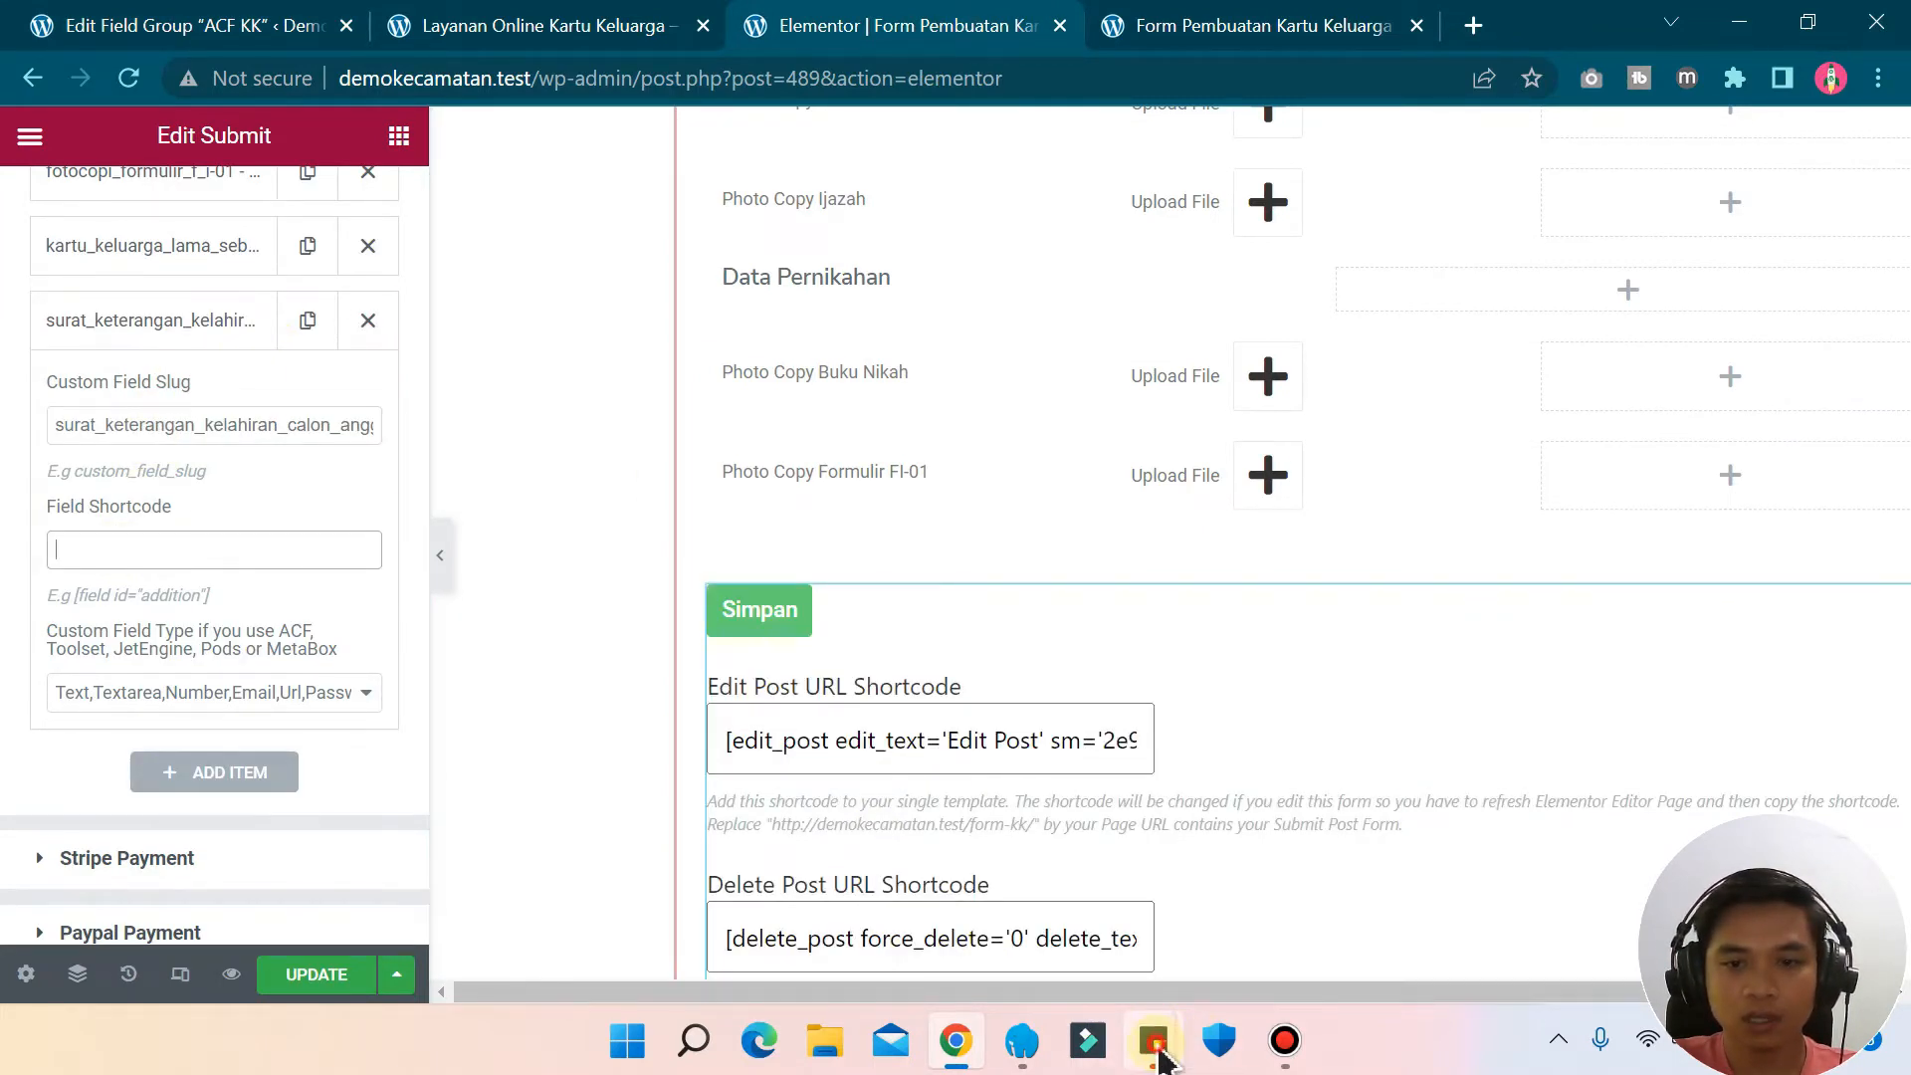
pyautogui.moveTo(1156, 1040)
pyautogui.click(1304, 926)
pyautogui.hotkey('ctrl', 'a')
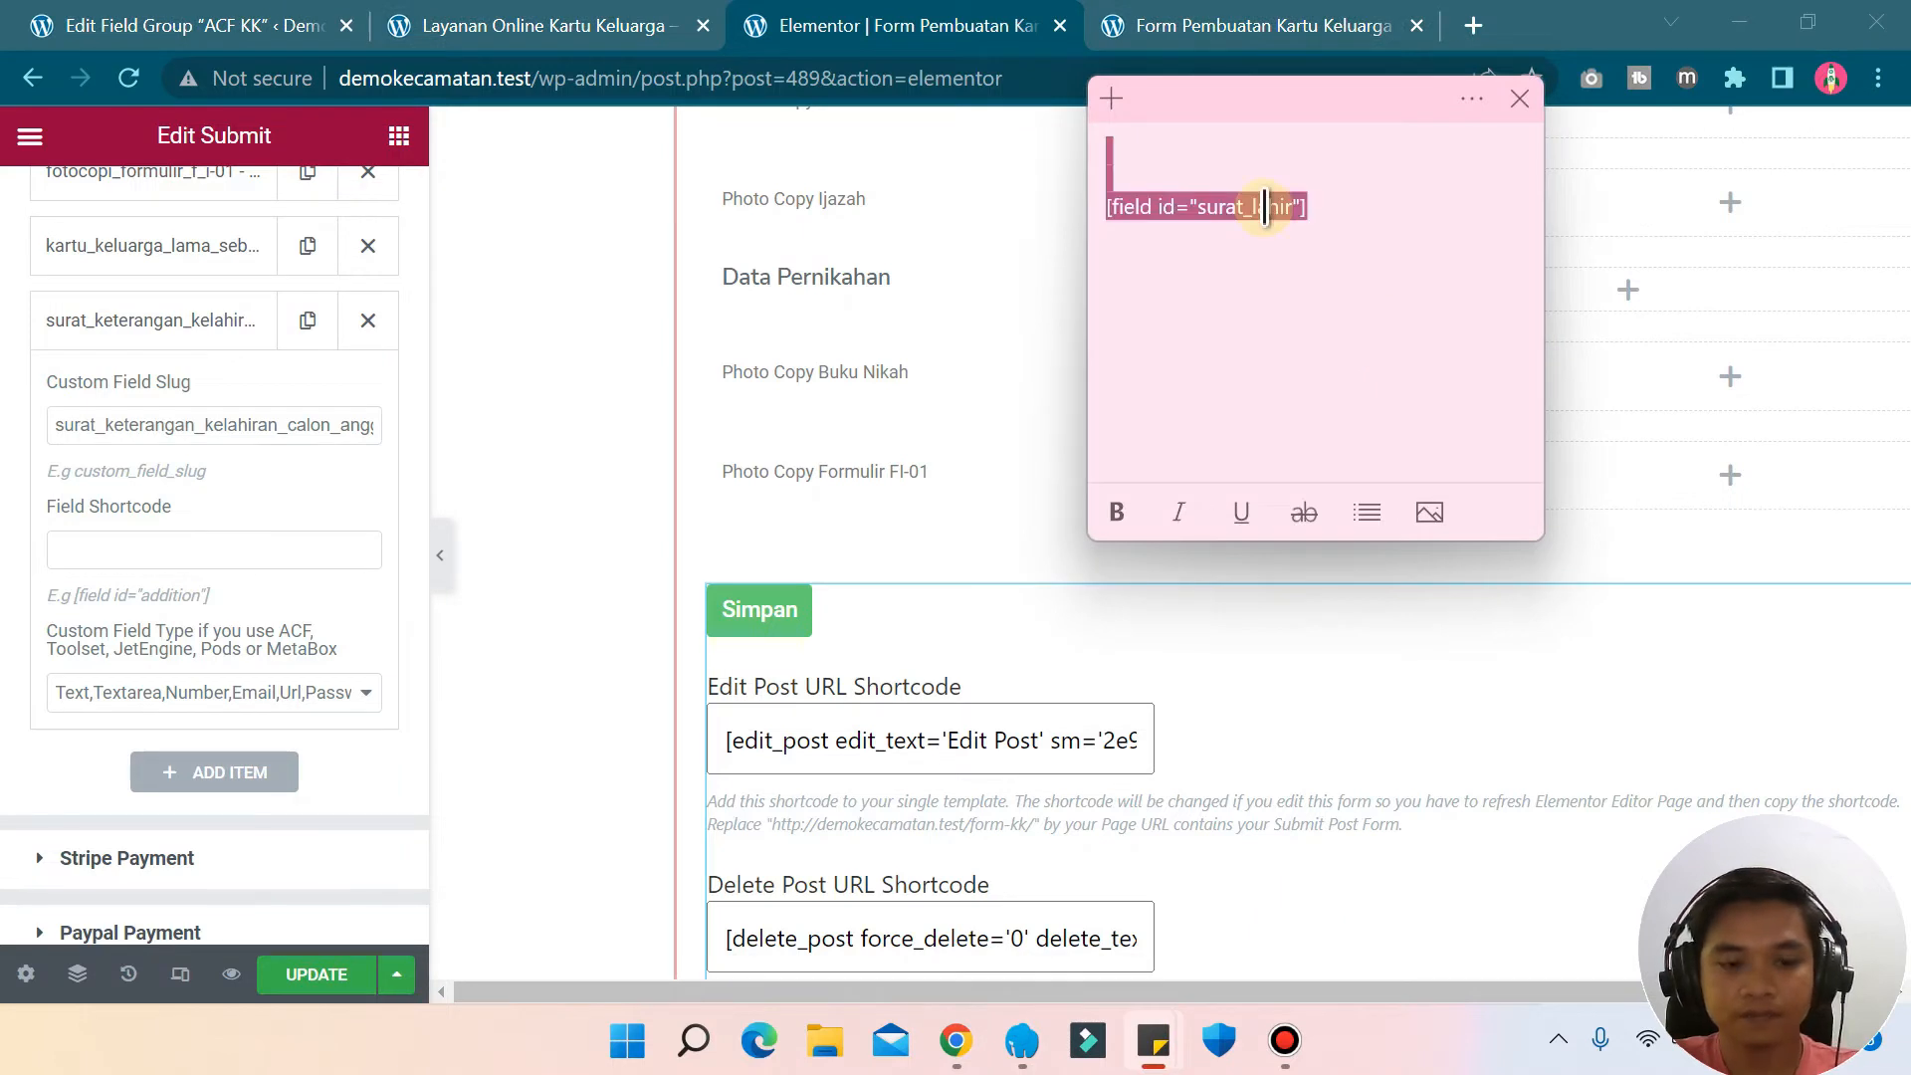
pyautogui.hotkey('ctrl', 'x')
pyautogui.click(101, 556)
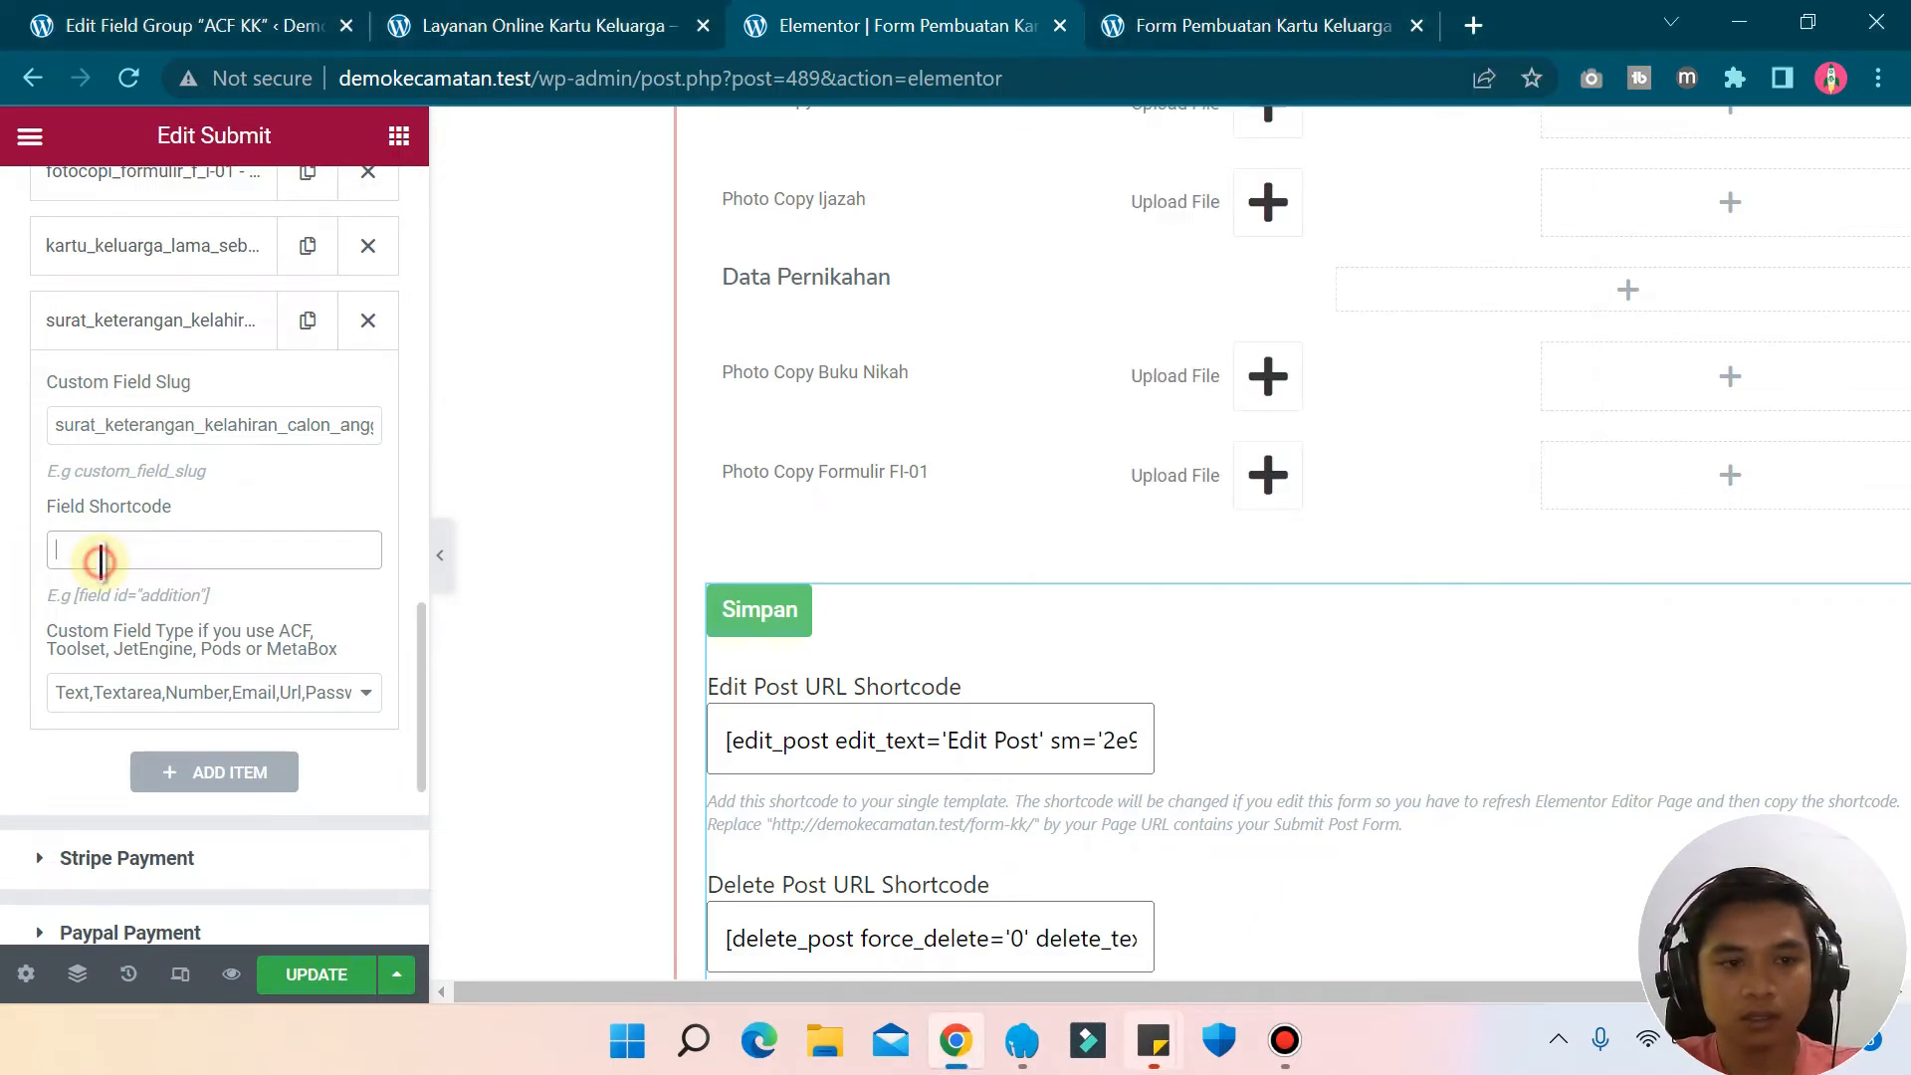
pyautogui.hotkey('ctrl', 'v')
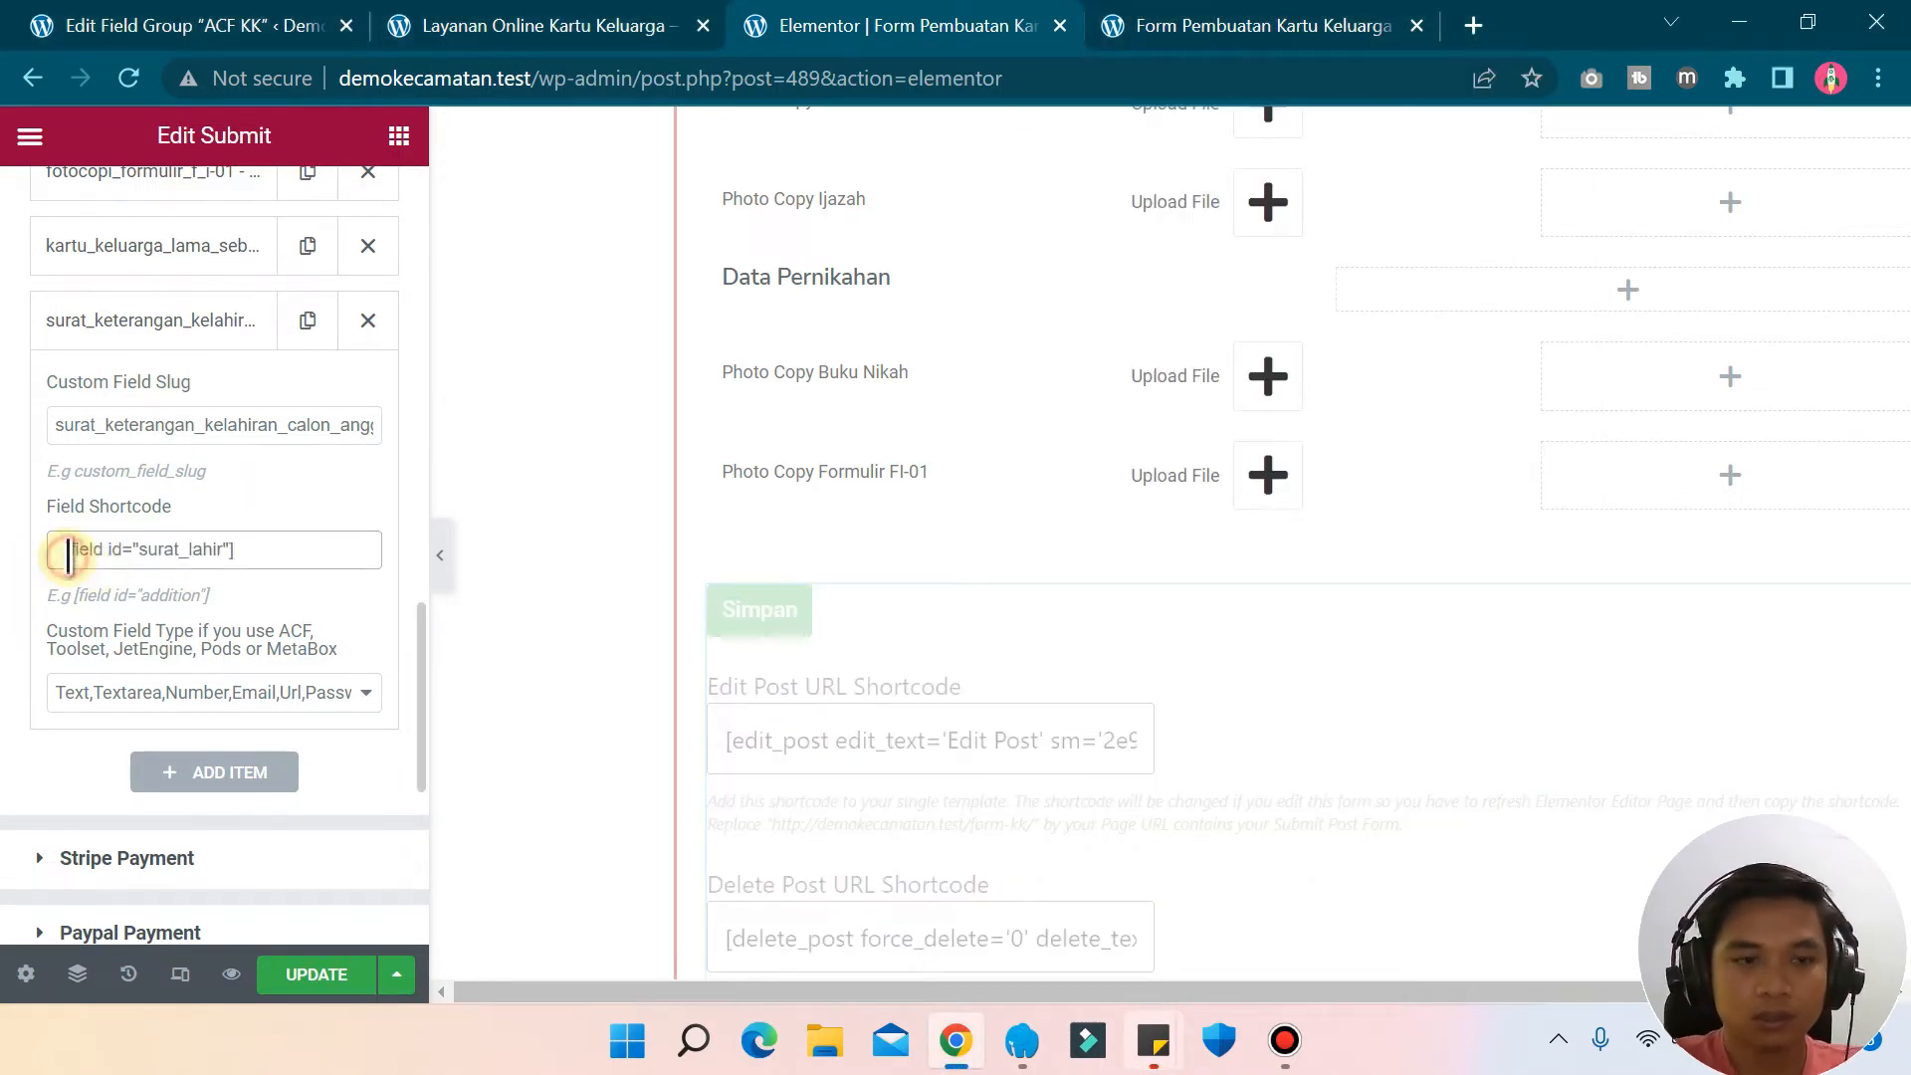
pyautogui.press('BackSpace')
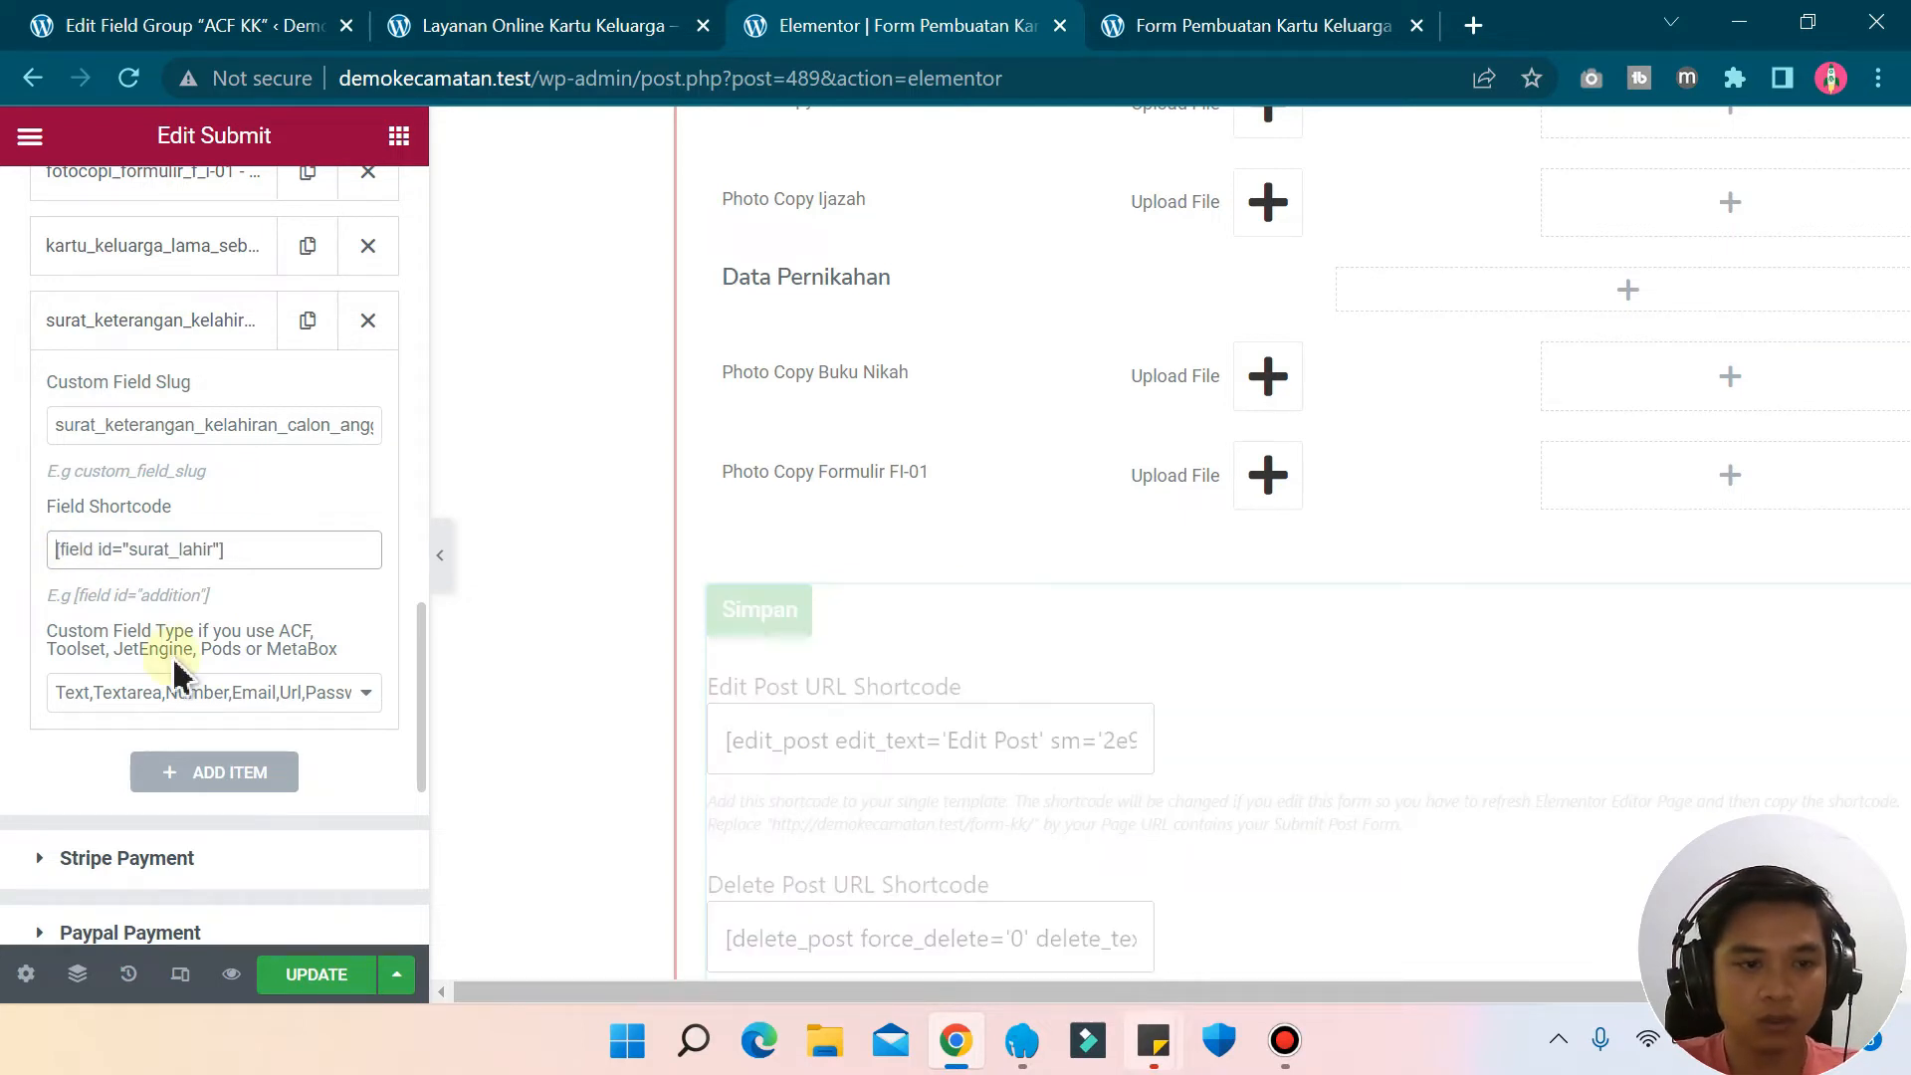
# - Set the surat_lahir mapping's custom field type to Image and update the page
pyautogui.click(206, 697)
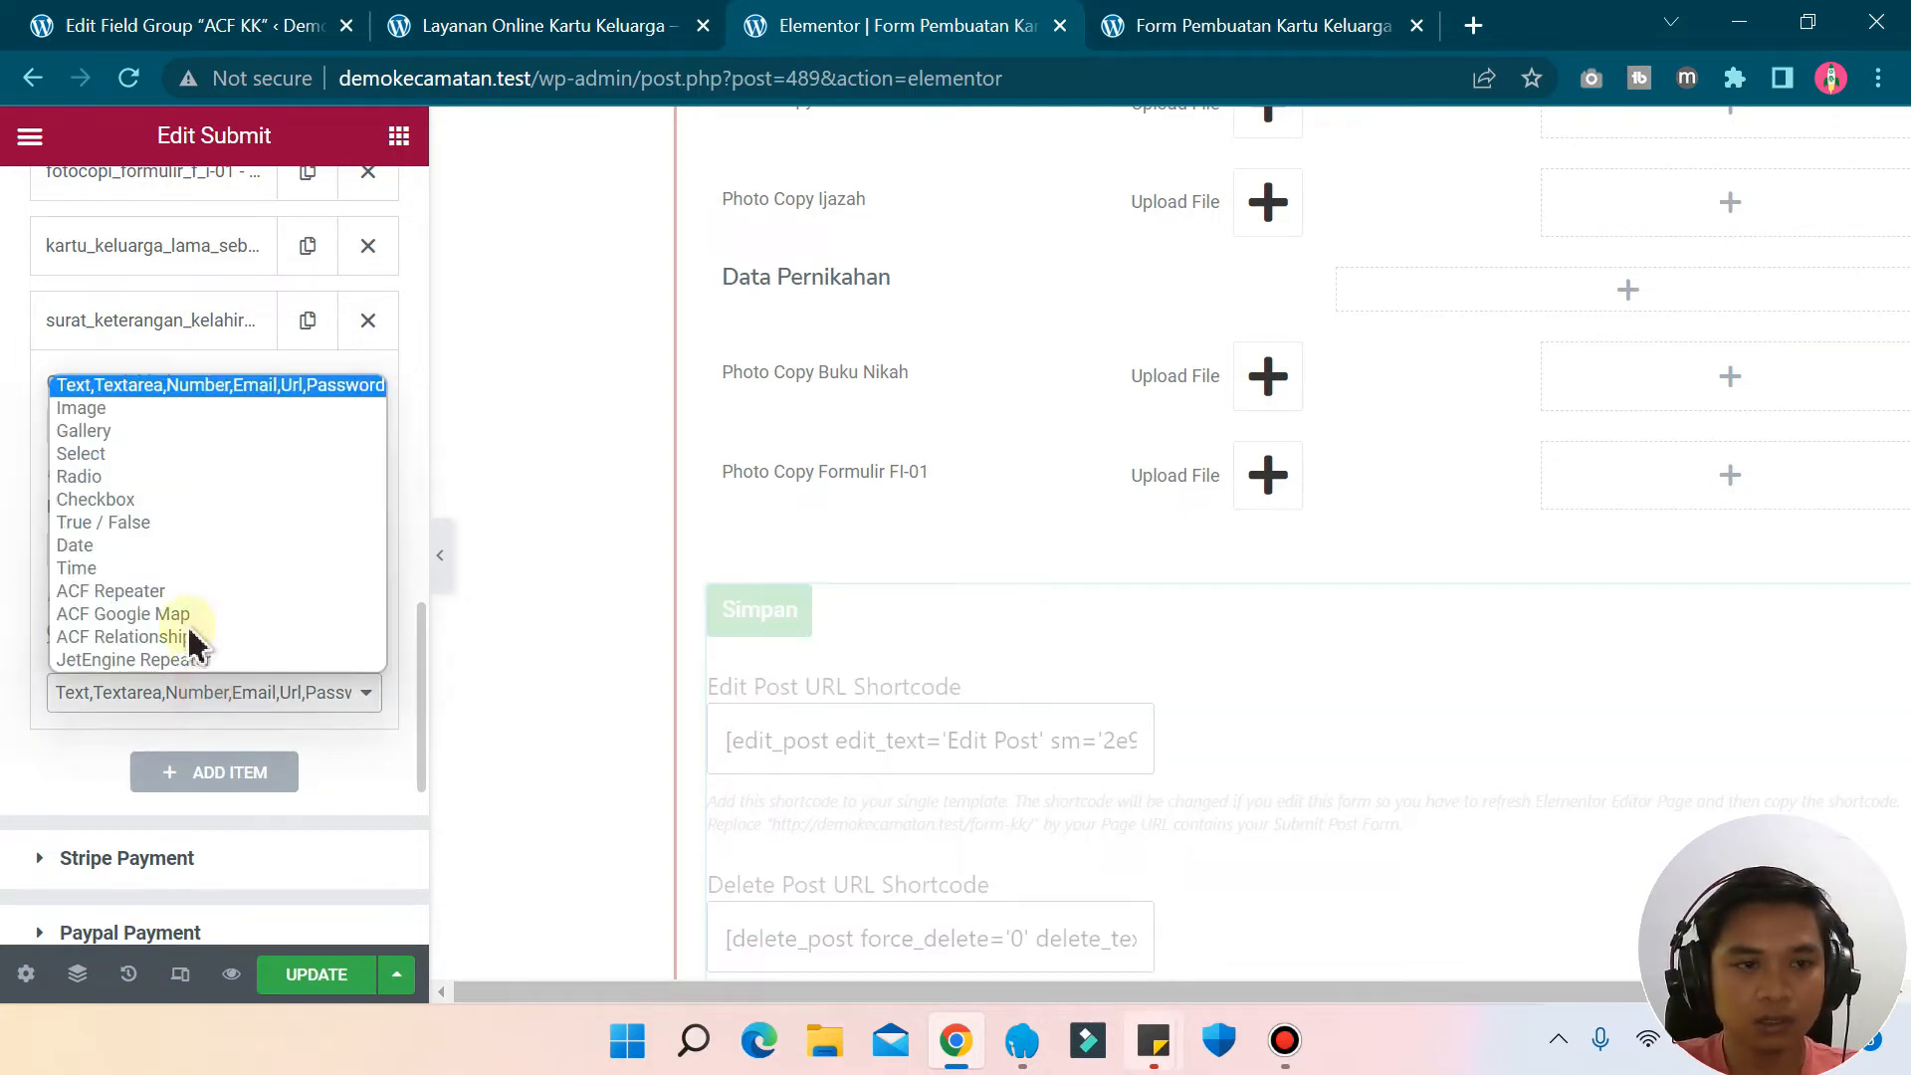
pyautogui.click(117, 408)
pyautogui.click(319, 977)
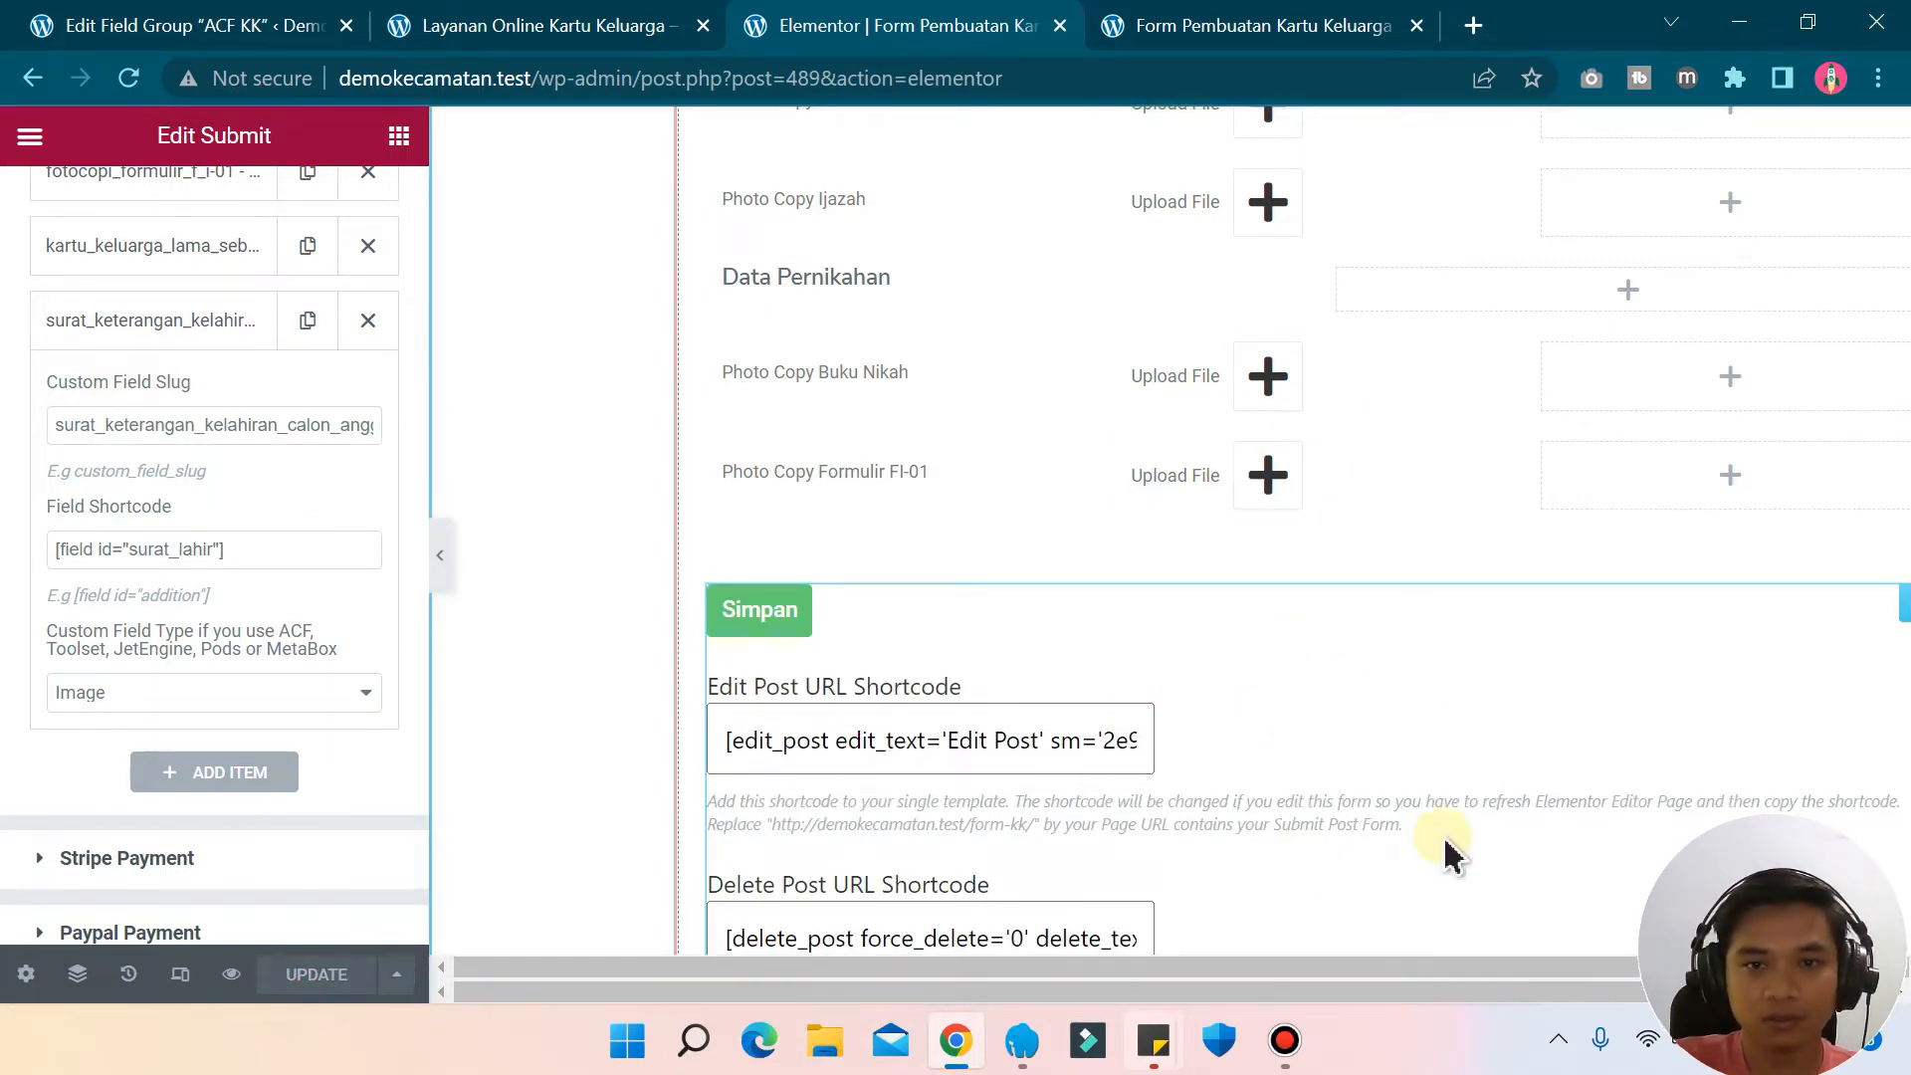
# - On the live site, go to the Kartu Keluarga services page and open the Baru Menikah form to check the new upload fields
pyautogui.scroll(6, 1453, 854)
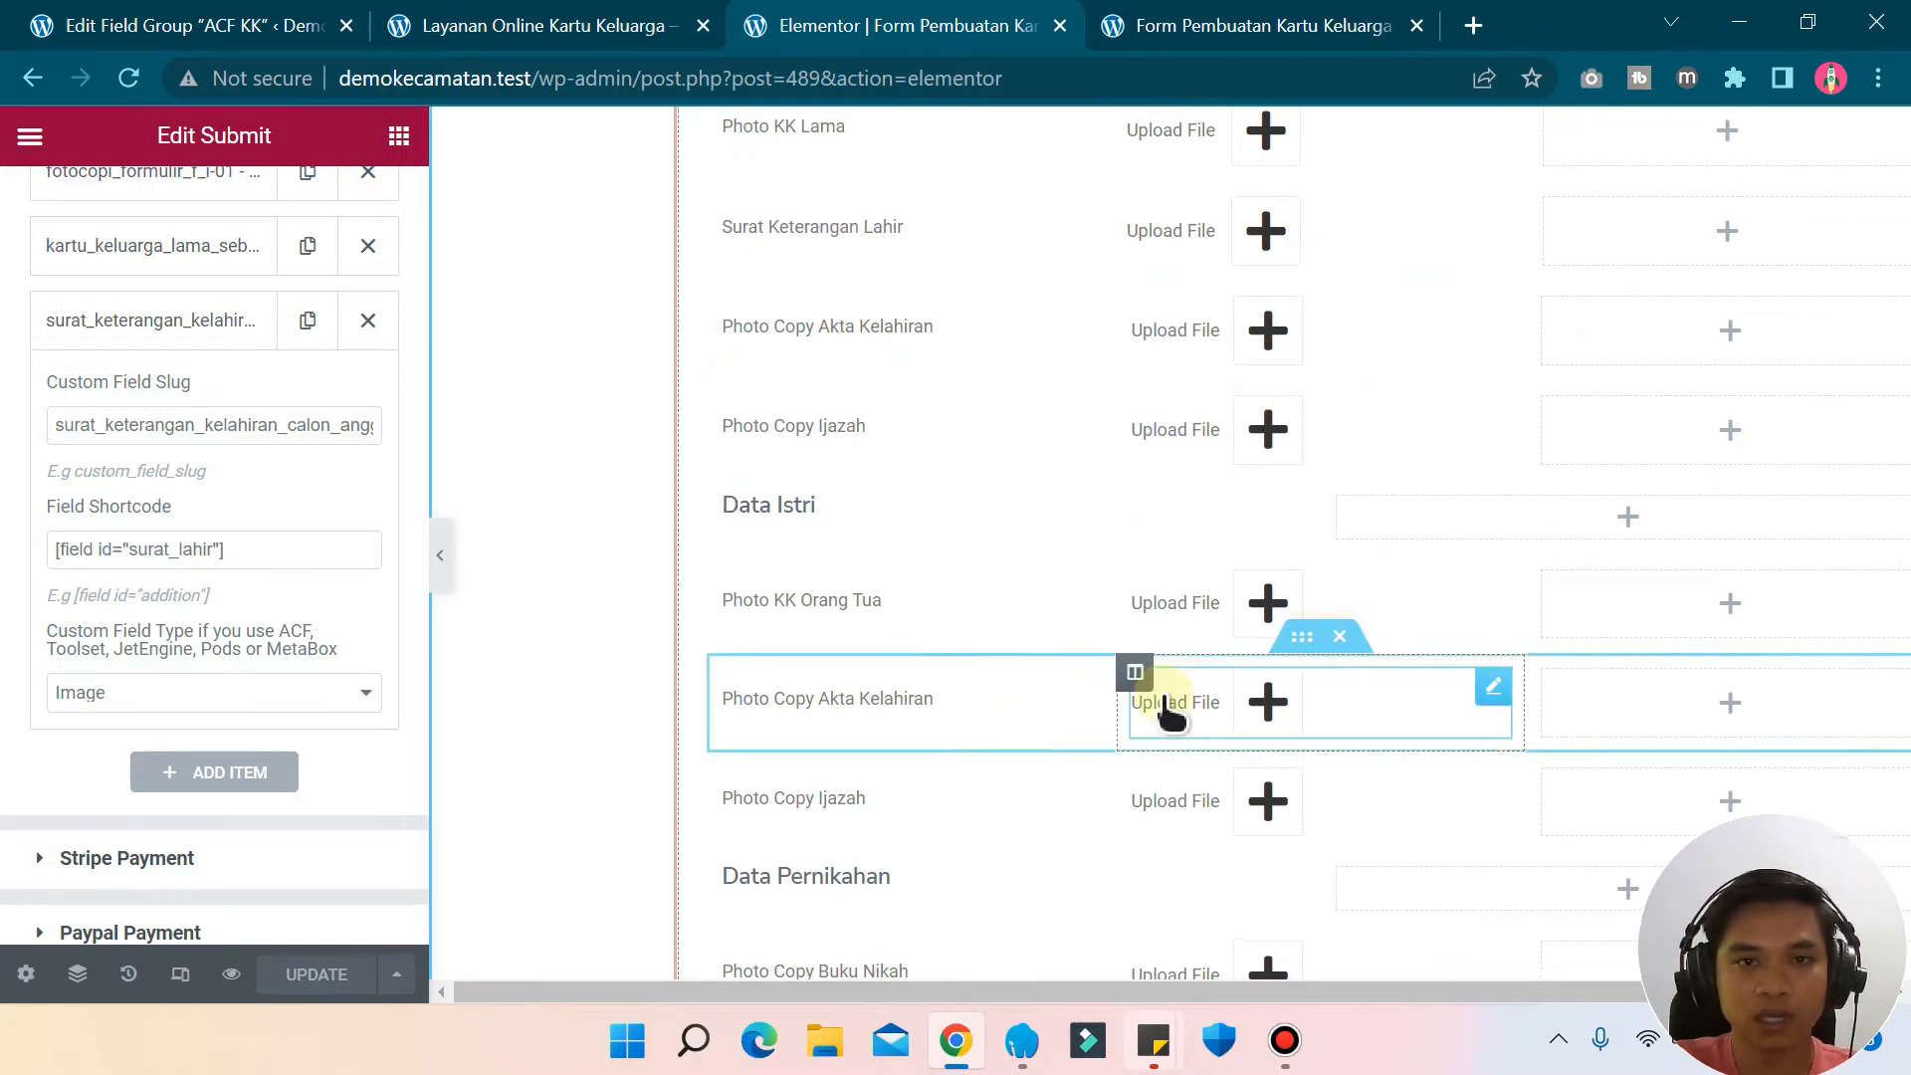
pyautogui.scroll(10, 1171, 713)
pyautogui.click(1215, 24)
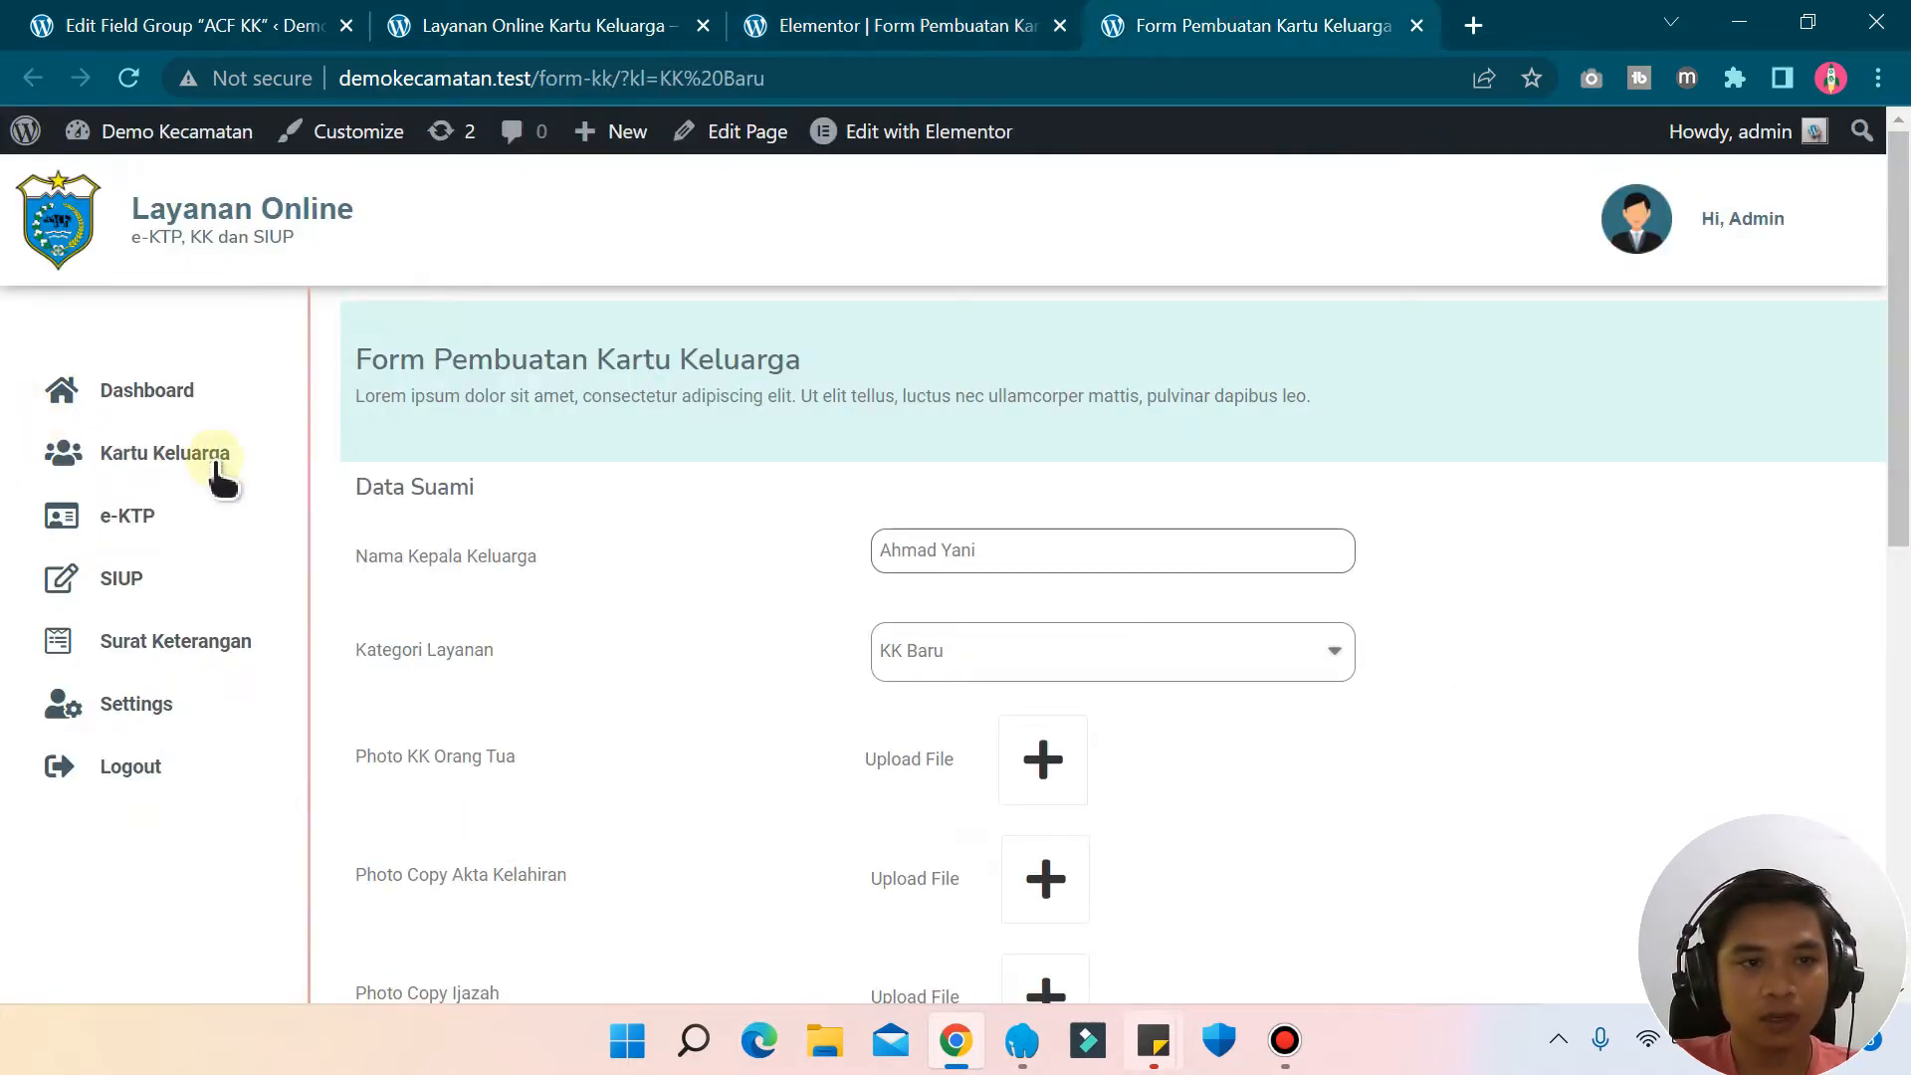
pyautogui.click(145, 460)
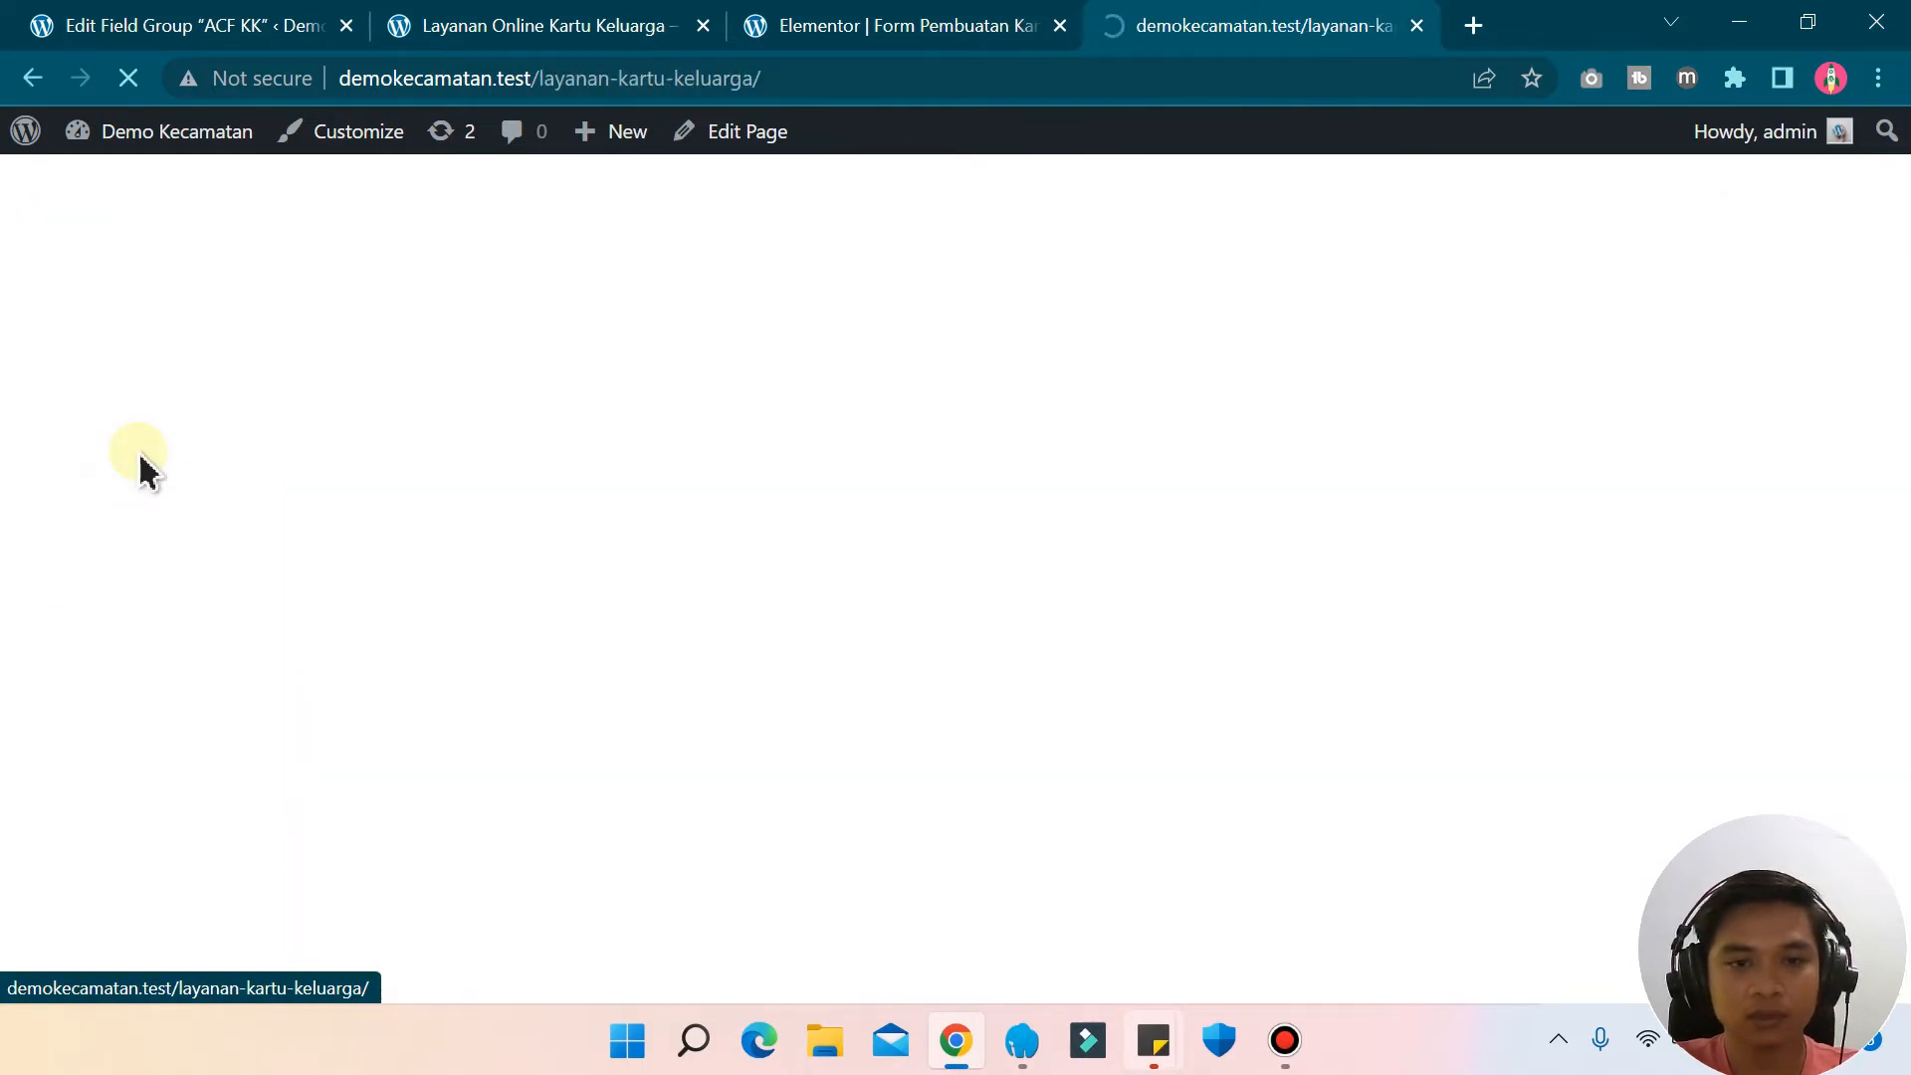
pyautogui.scroll(-1, 857, 640)
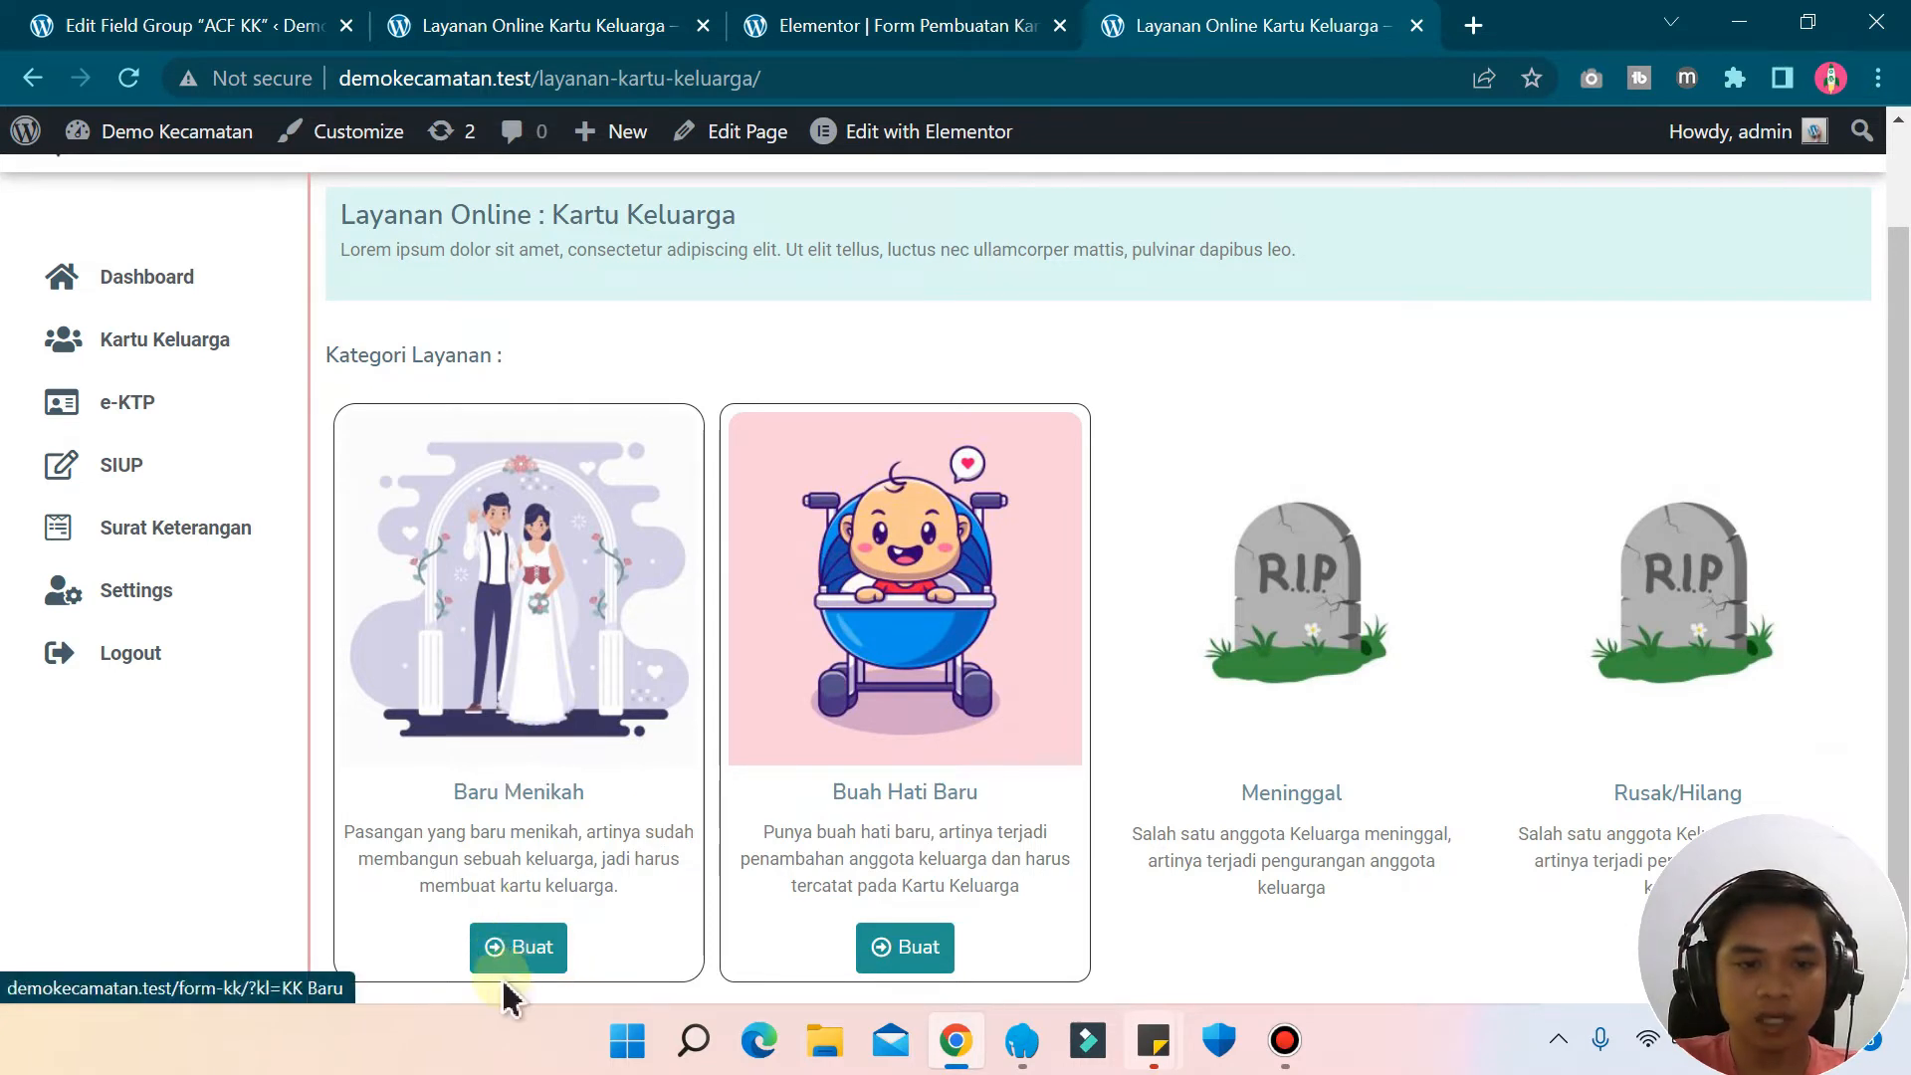
pyautogui.click(515, 953)
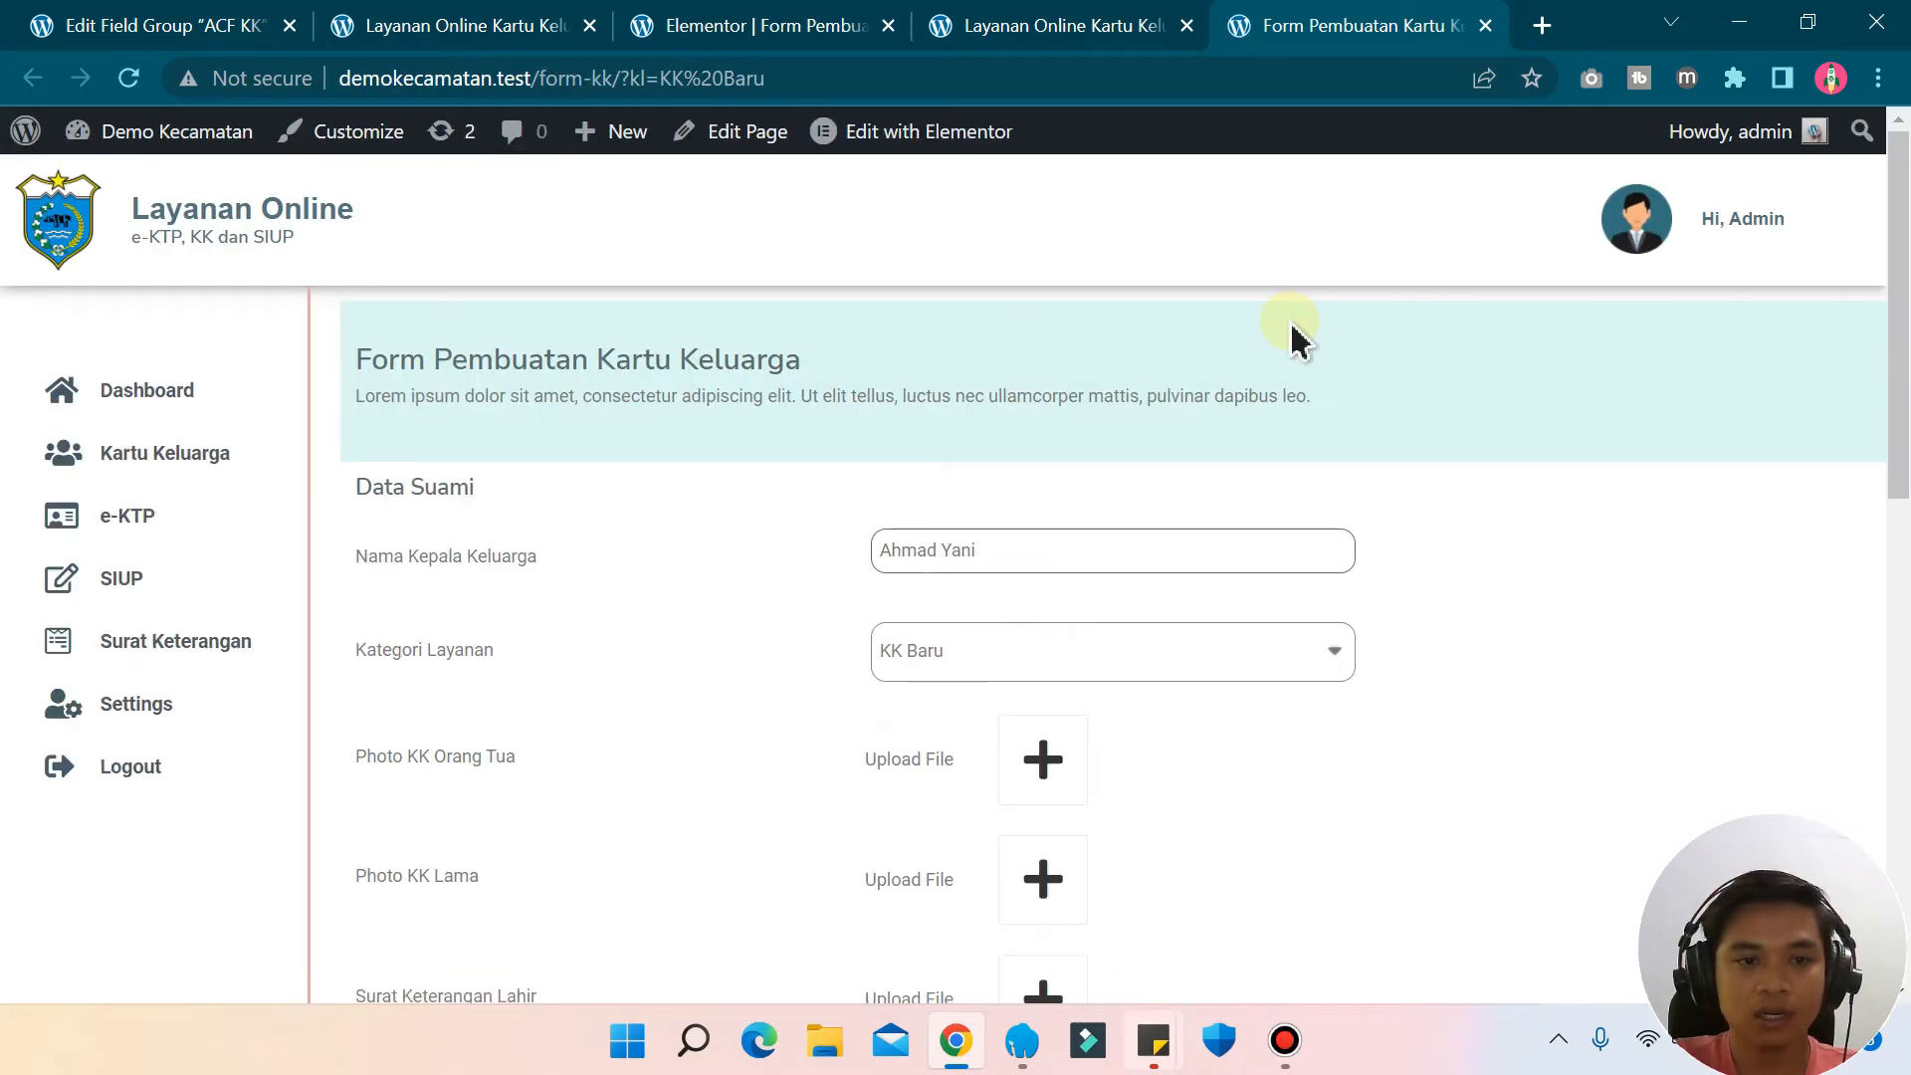
# - Examine the upload fields on the KK Baru form, especially Photo KK Lama and Surat Keterangan Lahir
pyautogui.scroll(-3, 690, 770)
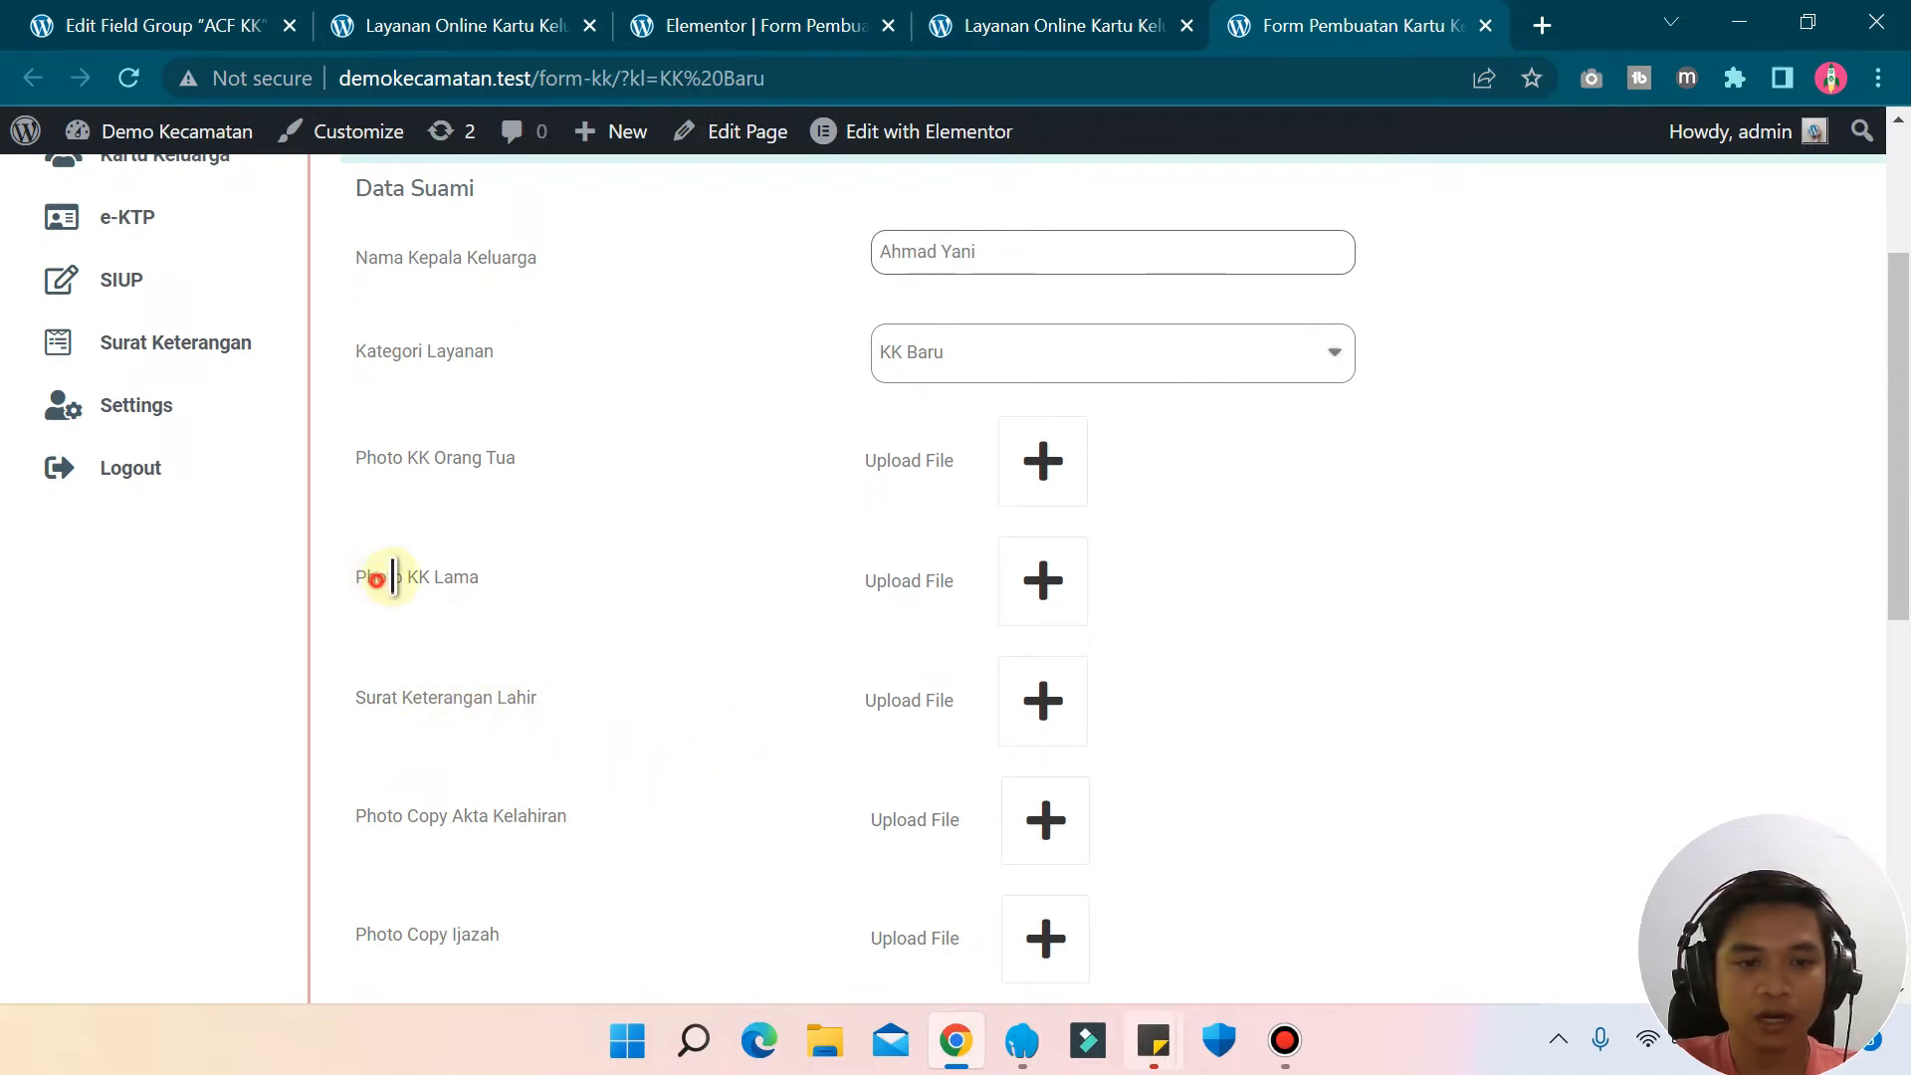
pyautogui.moveTo(393, 577); pyautogui.dragTo(575, 601)
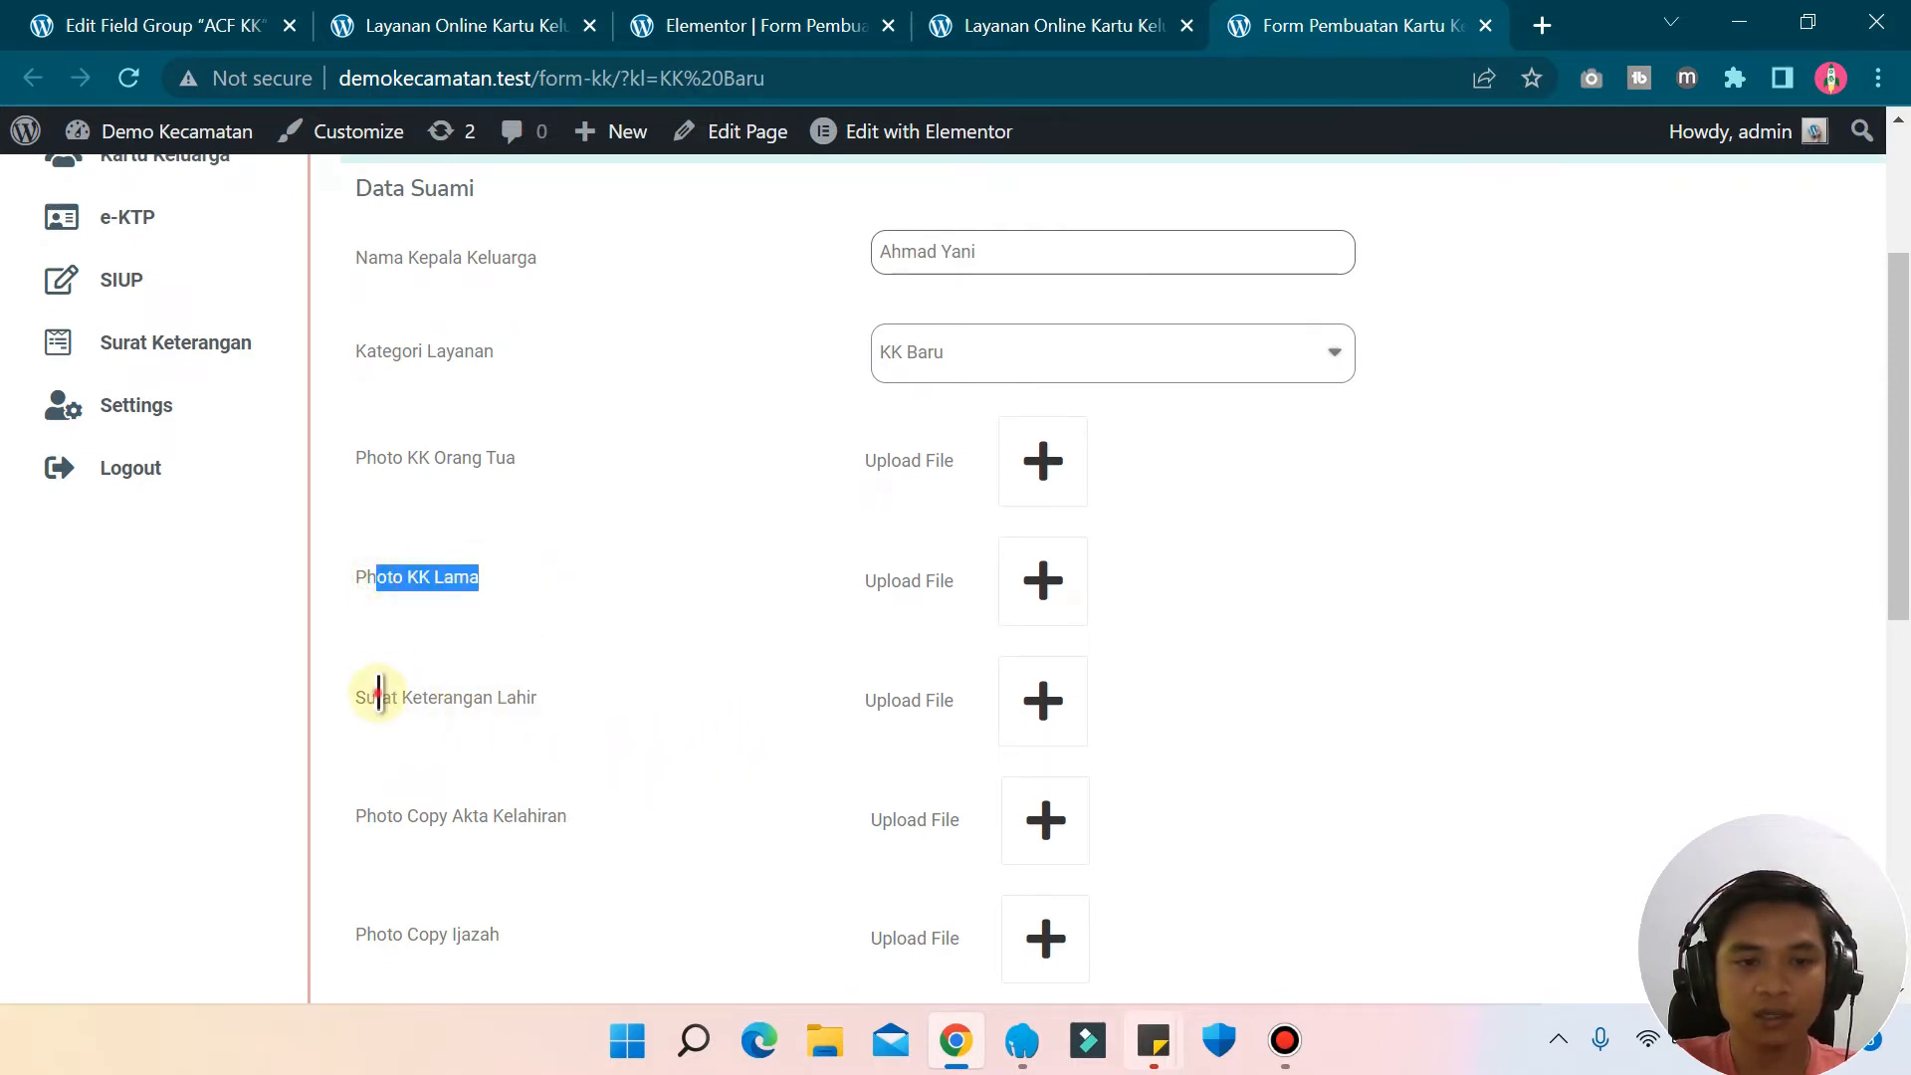
pyautogui.moveTo(379, 691); pyautogui.dragTo(702, 702)
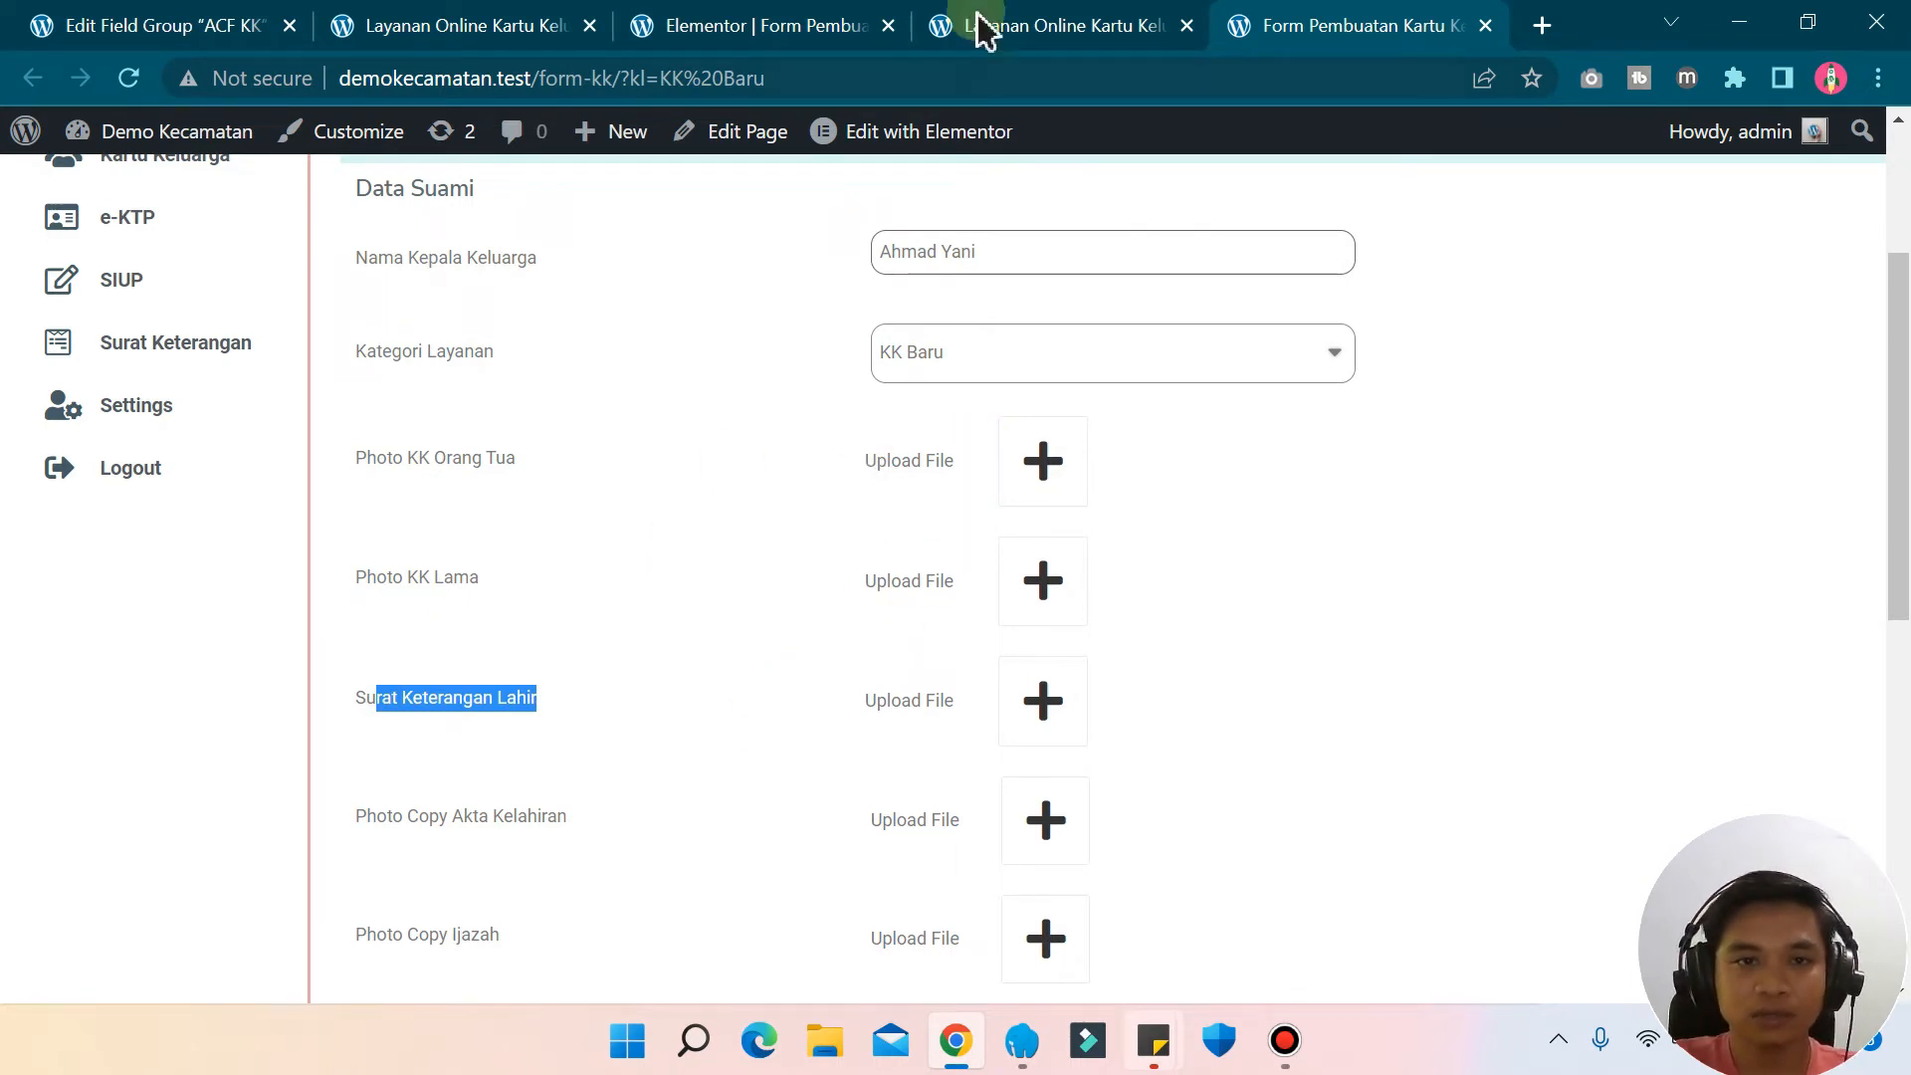
pyautogui.click(493, 698)
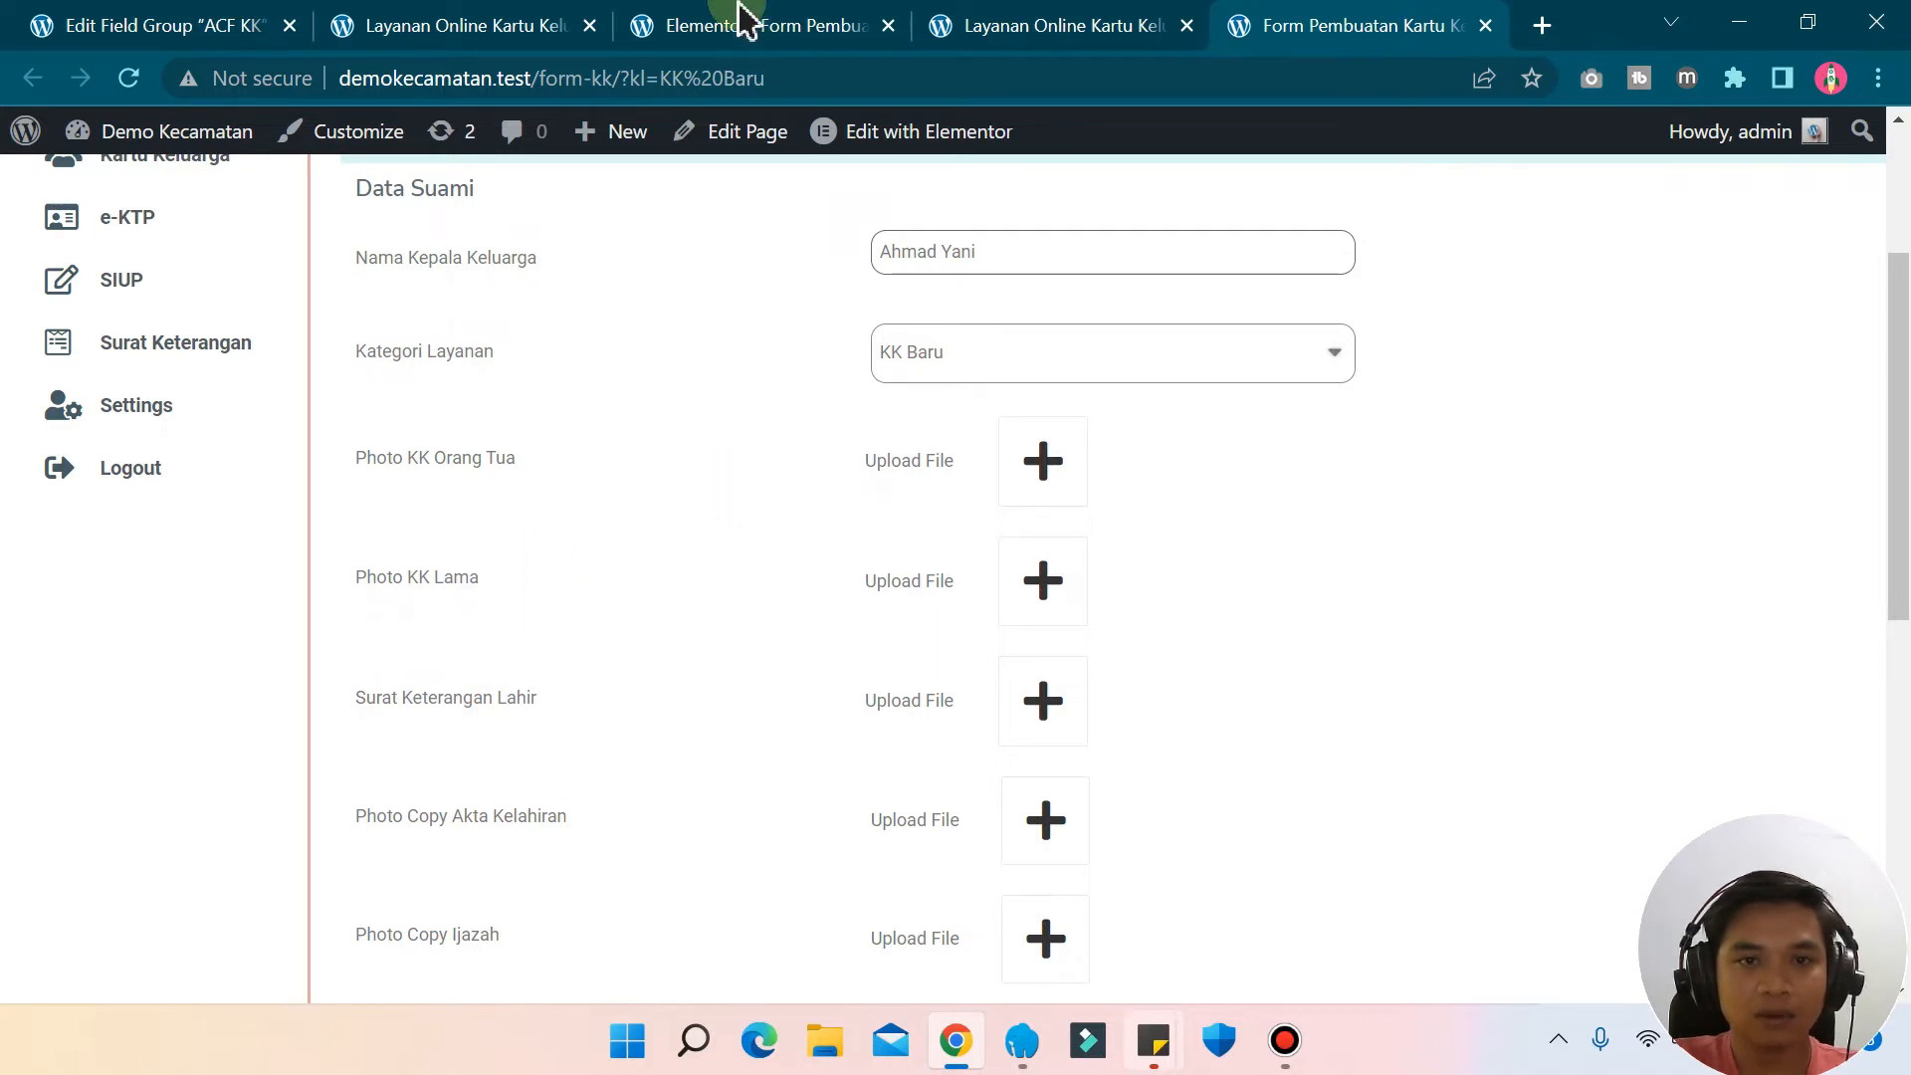
pyautogui.click(1024, 26)
pyautogui.click(1435, 30)
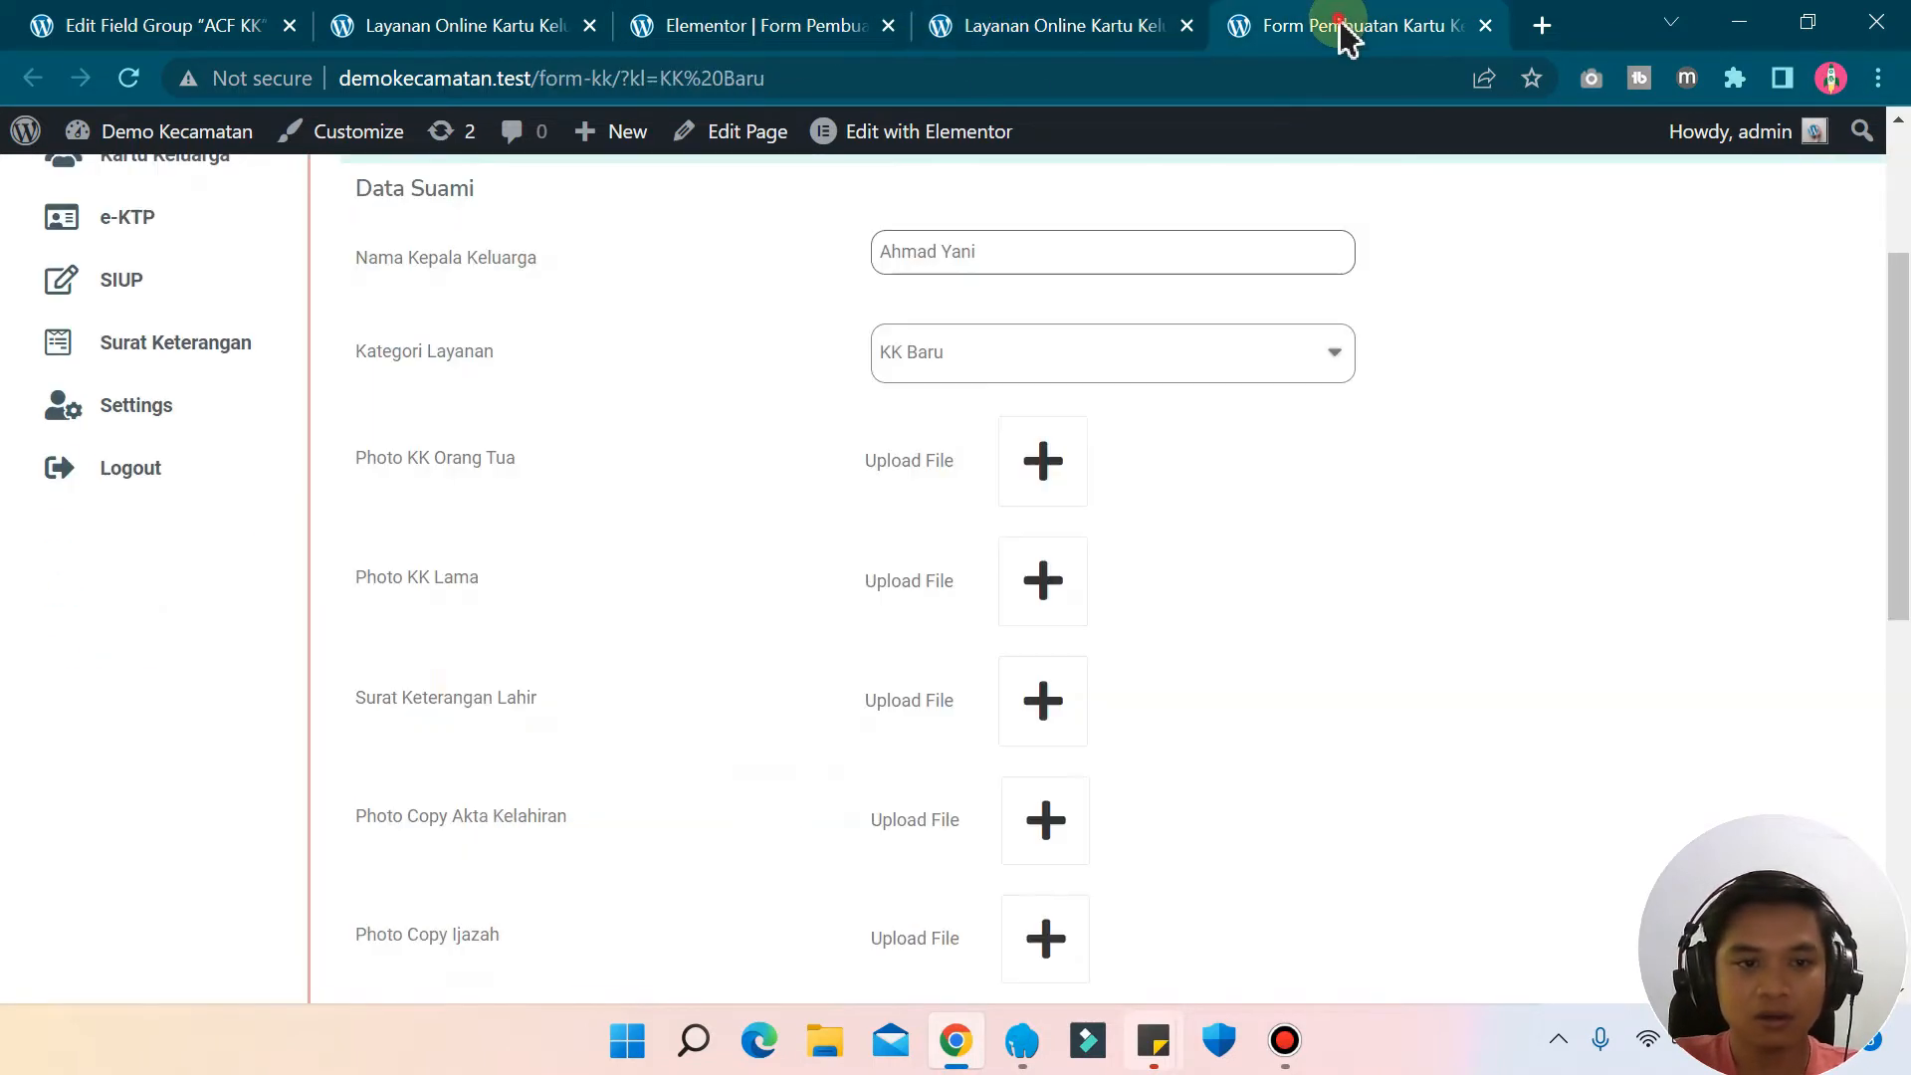
pyautogui.moveTo(415, 577); pyautogui.dragTo(554, 587)
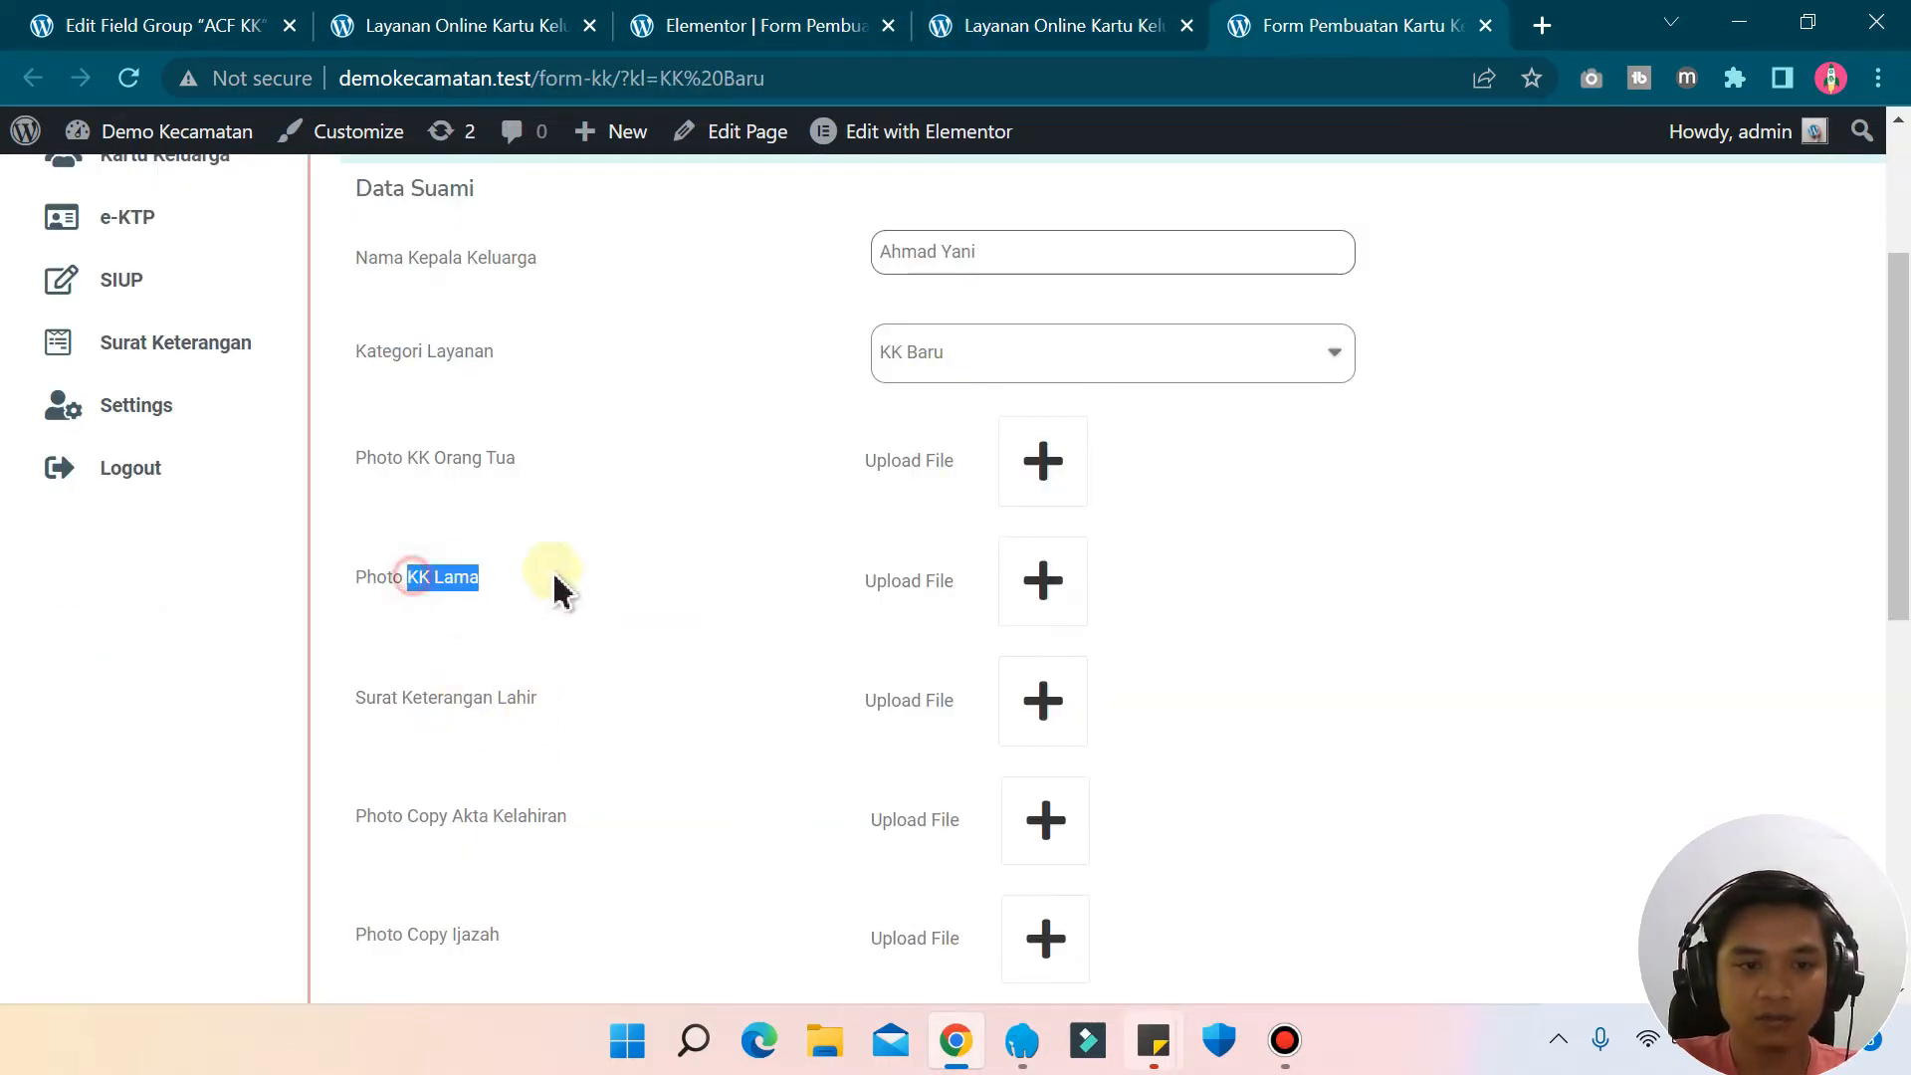
pyautogui.moveTo(443, 697); pyautogui.dragTo(554, 713)
pyautogui.click(594, 706)
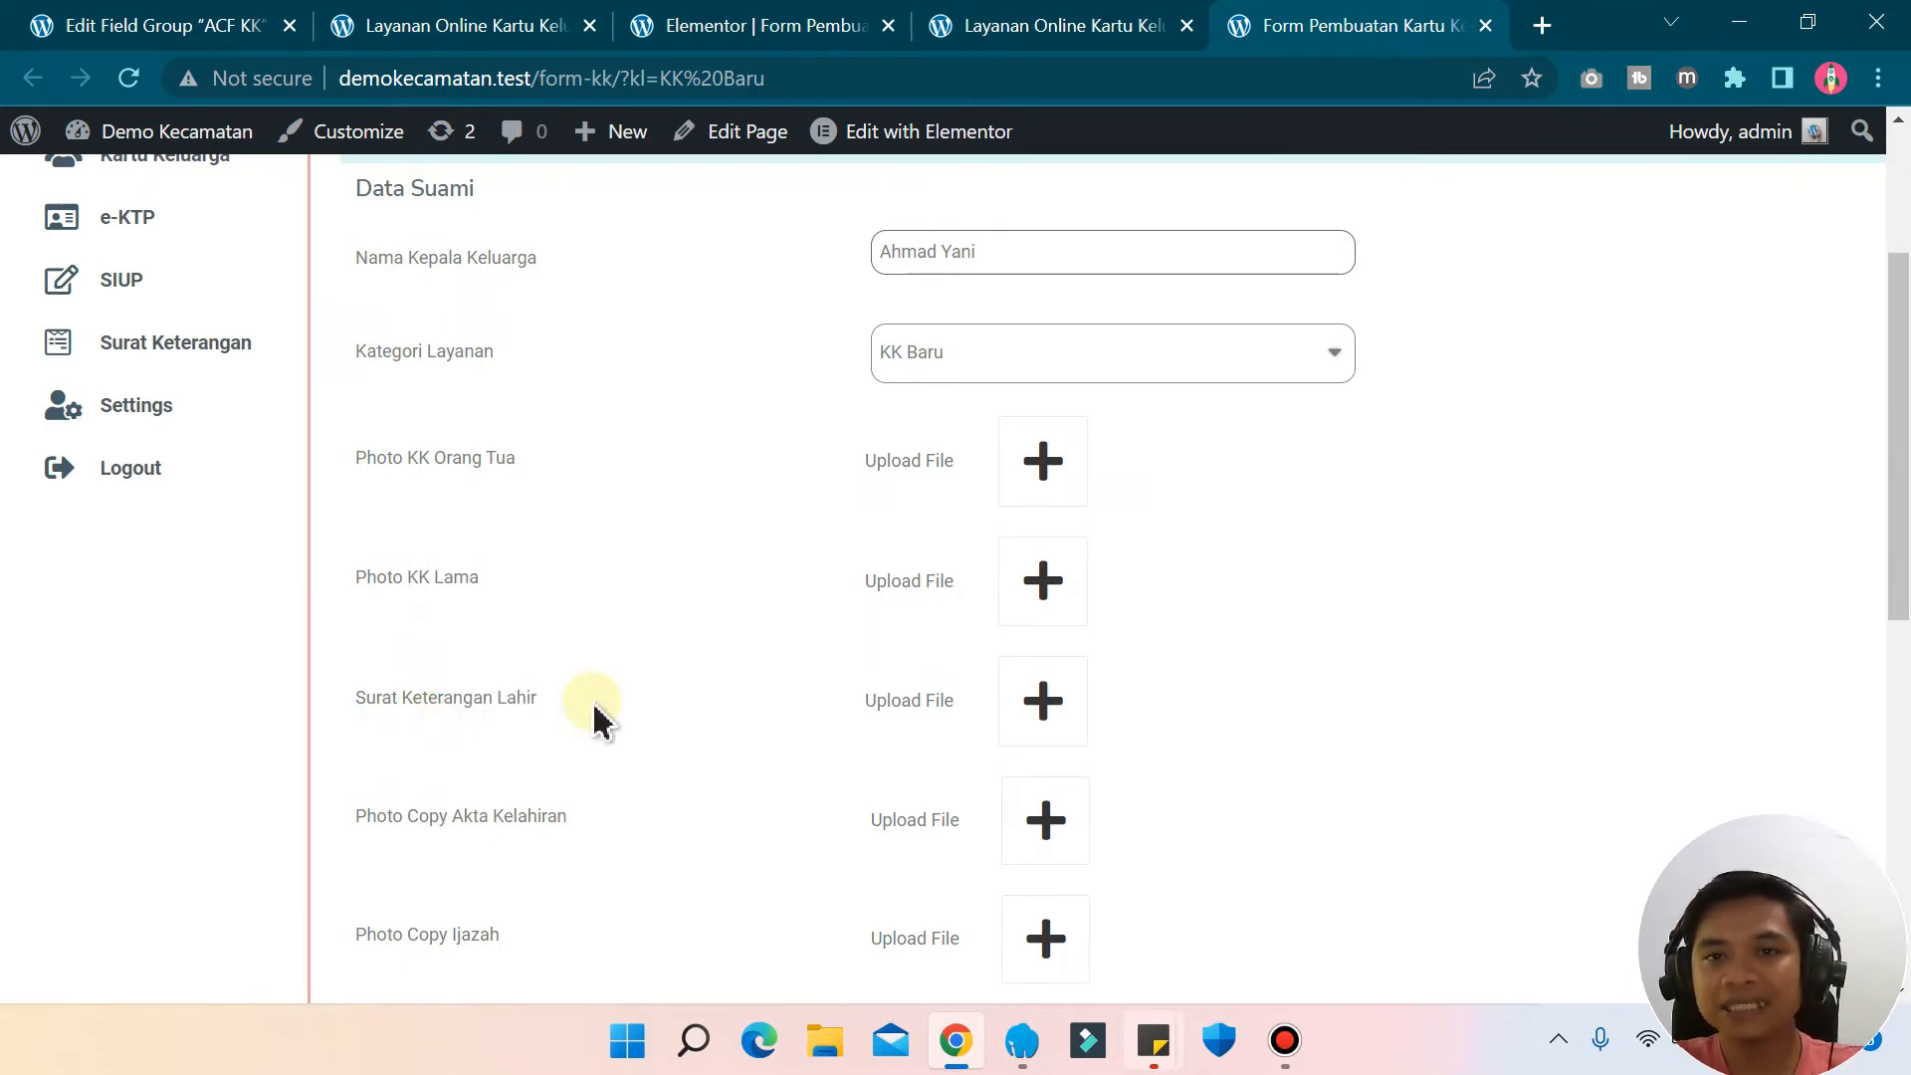
# - Open the Buah Hati Baru form from the Kartu Keluarga services page and examine which fields it shows for the Penambahan category
pyautogui.click(1013, 24)
pyautogui.click(918, 951)
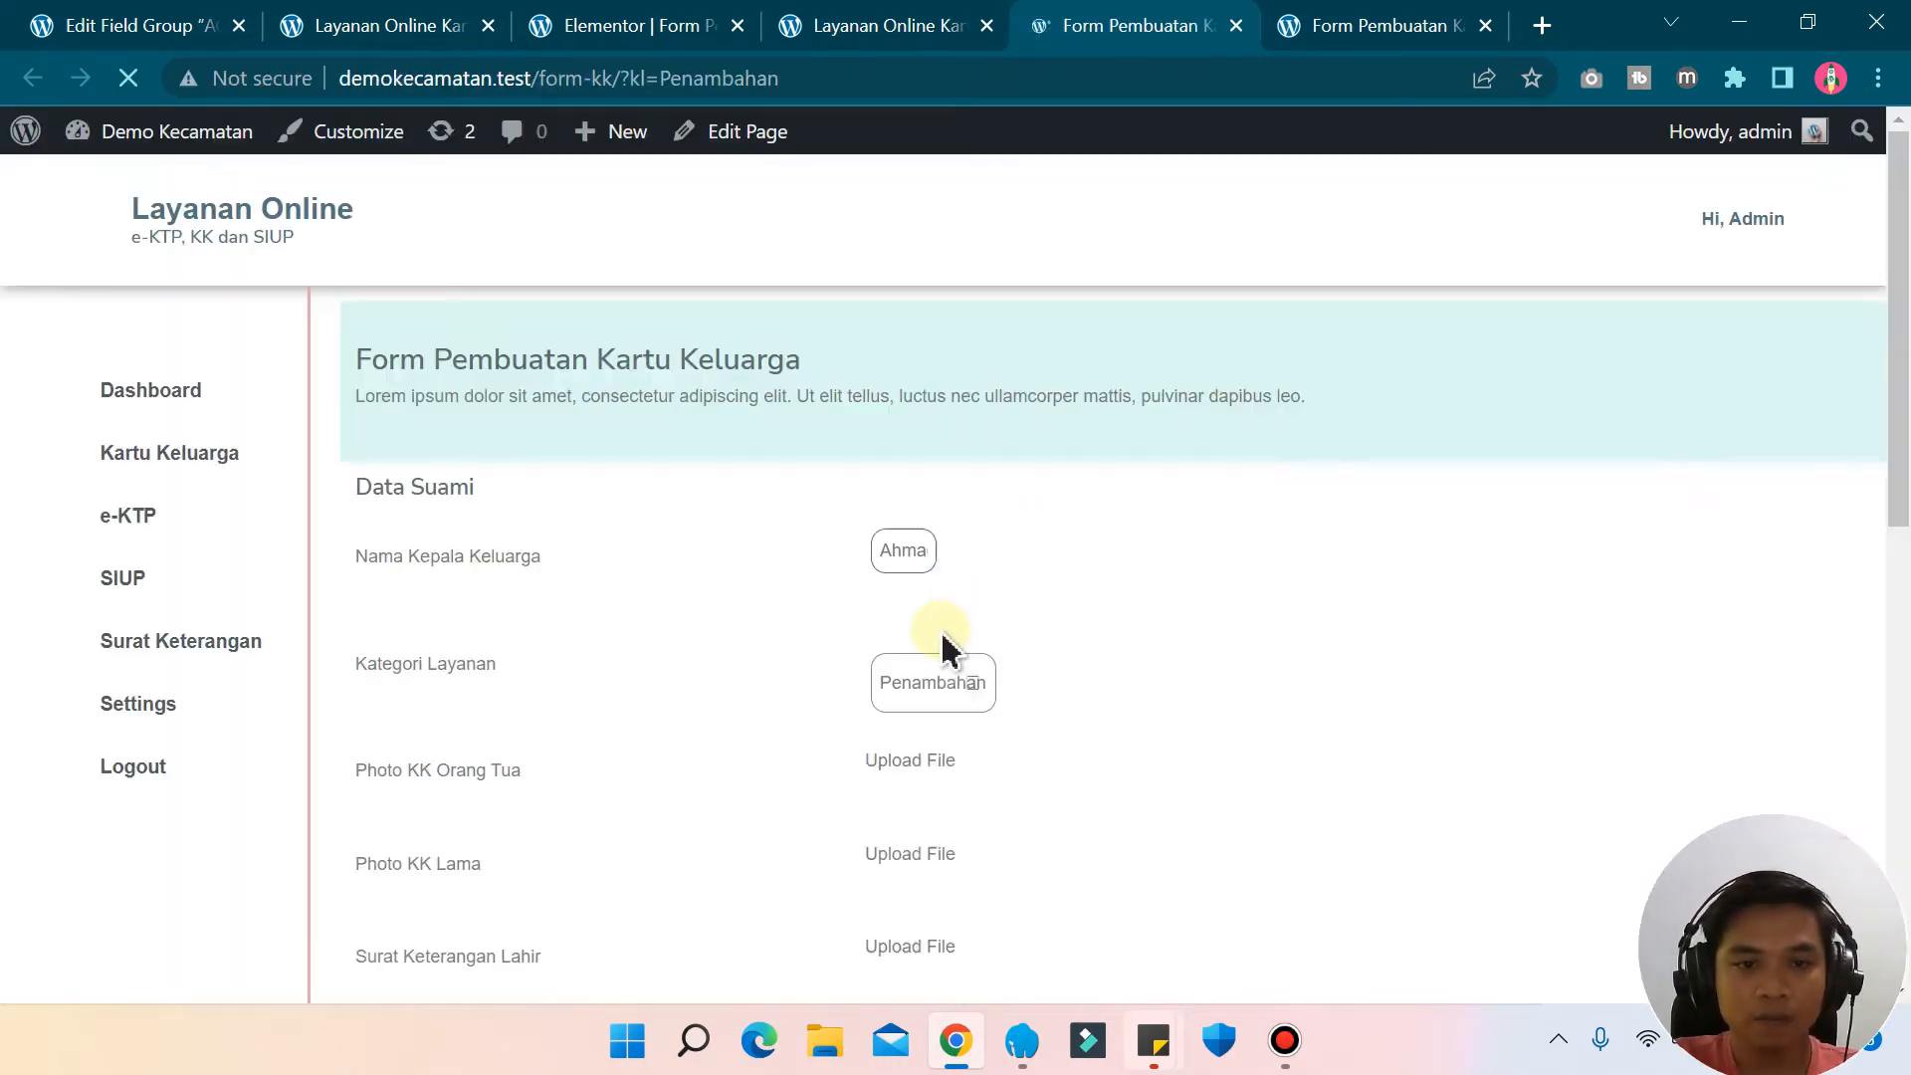
pyautogui.scroll(-1, 851, 697)
pyautogui.scroll(-2, 851, 698)
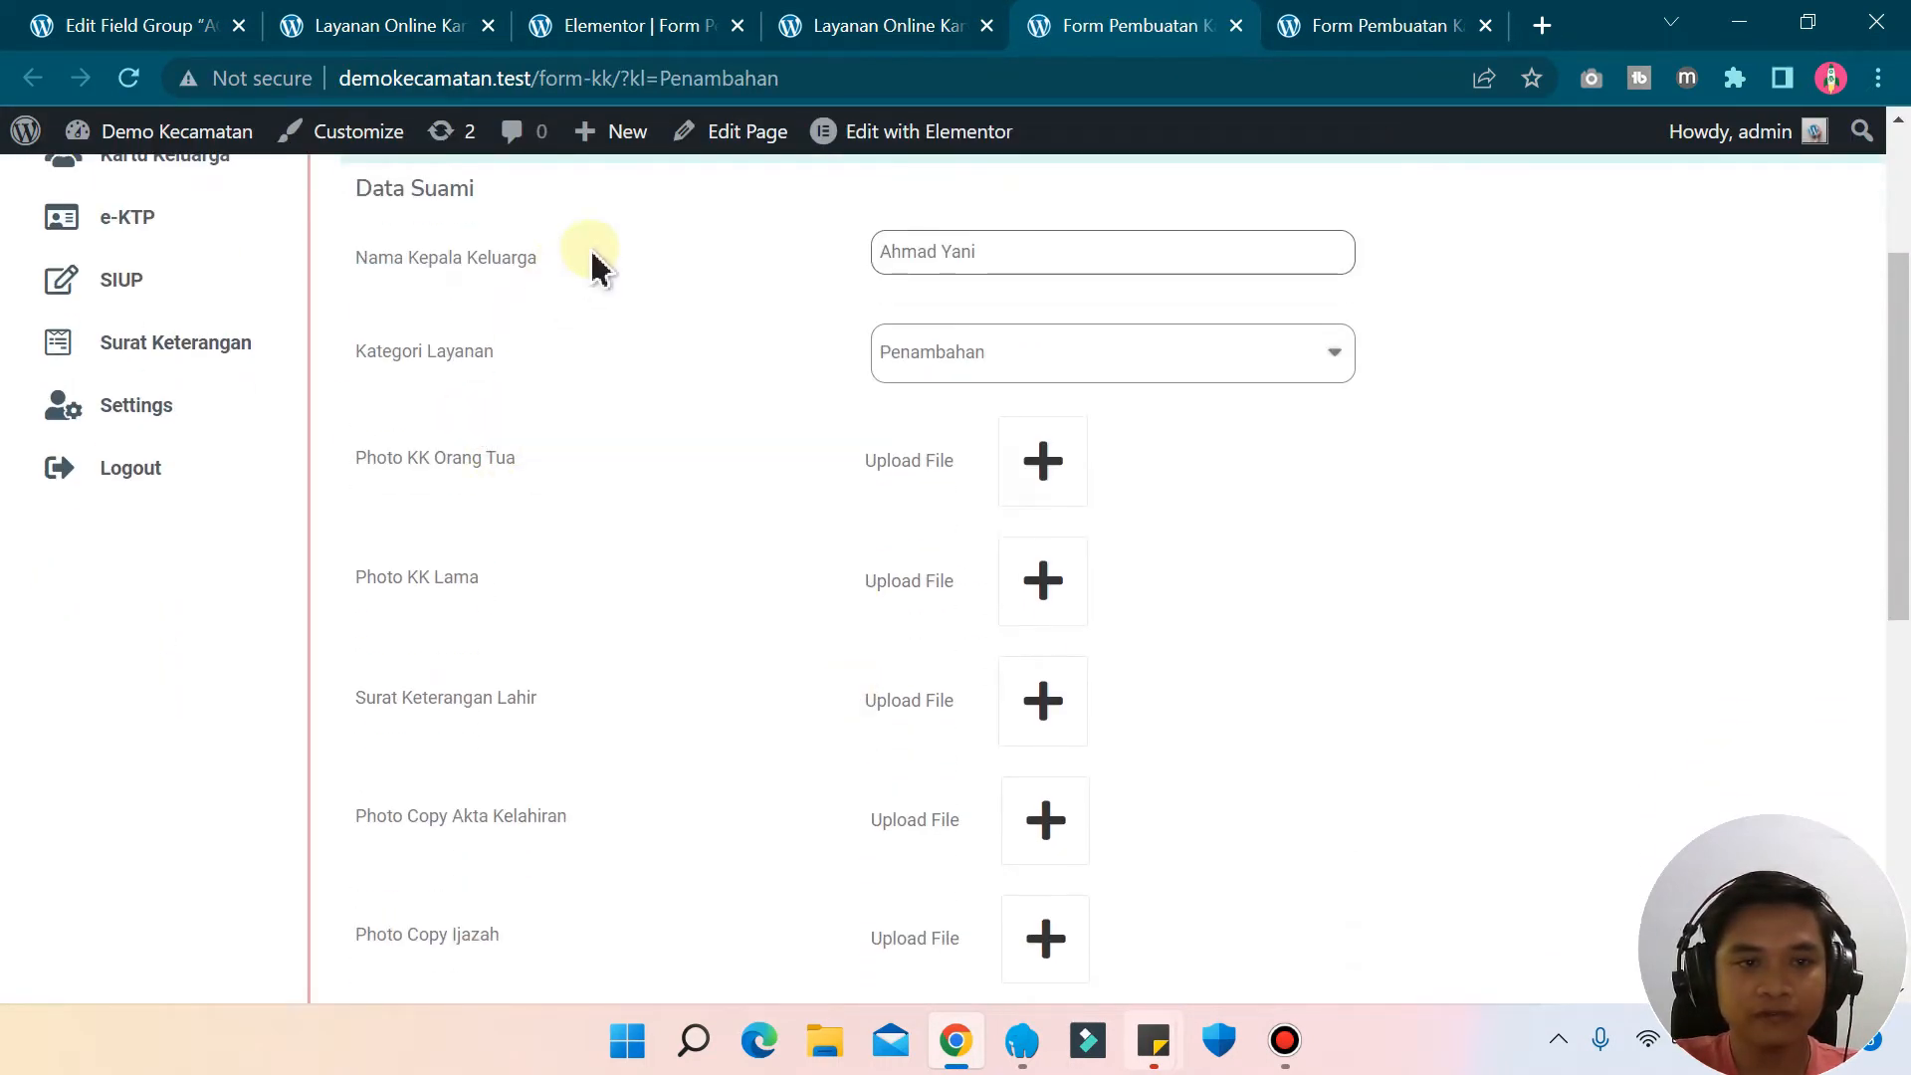
pyautogui.moveTo(383, 352); pyautogui.dragTo(522, 351)
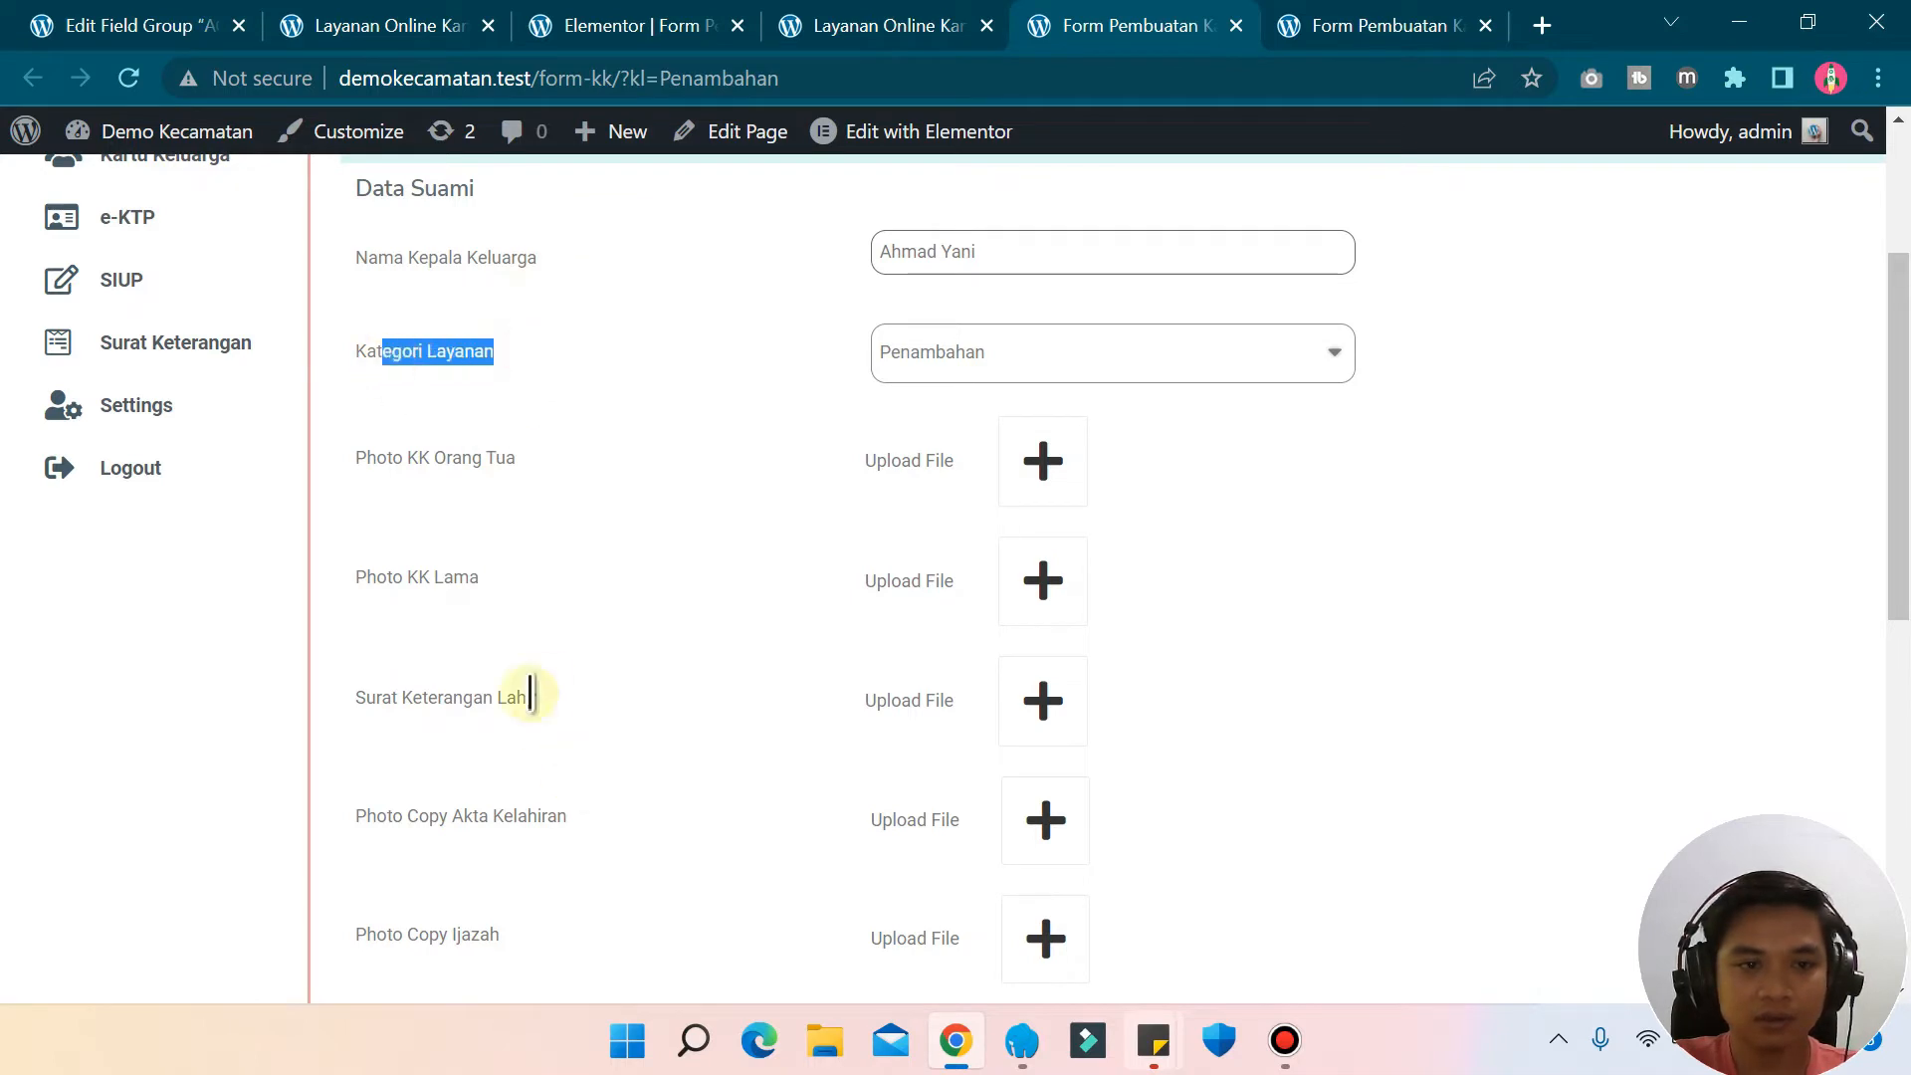
pyautogui.click(479, 358)
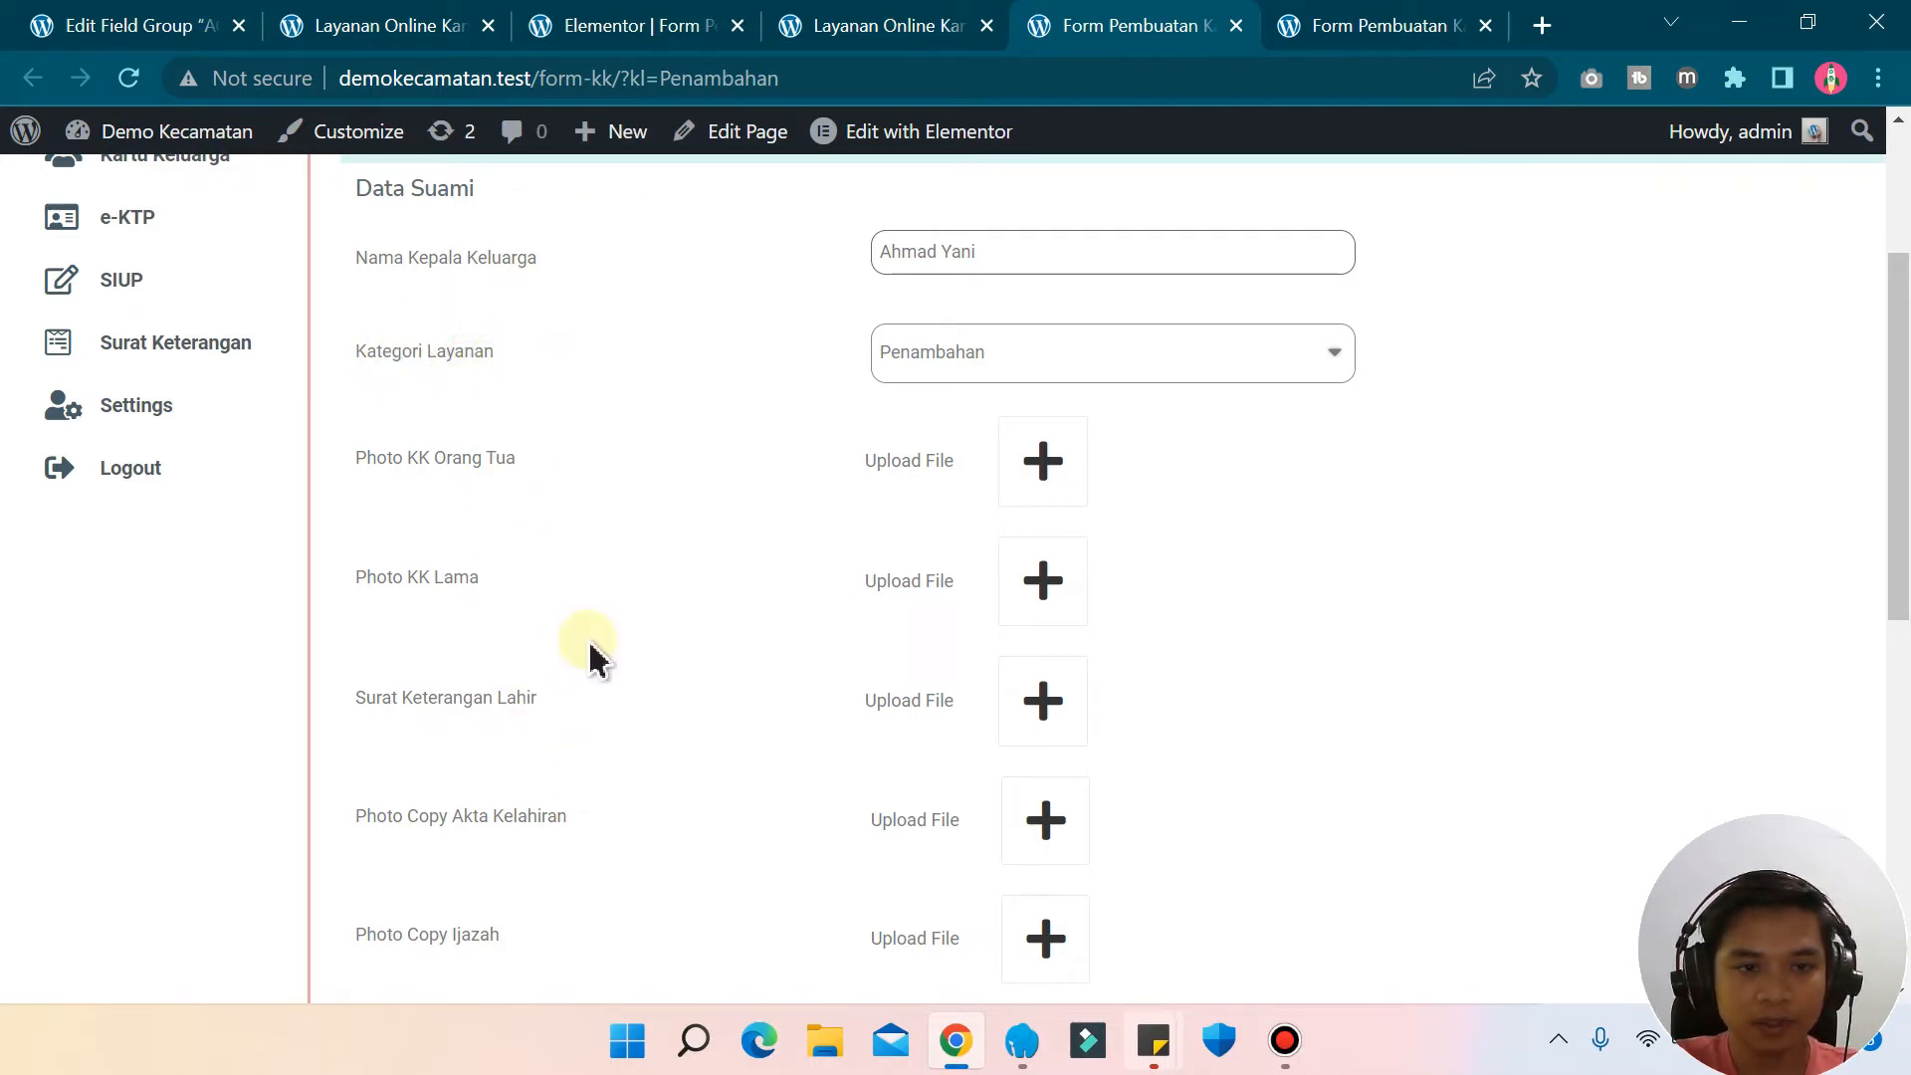
pyautogui.moveTo(552, 463); pyautogui.dragTo(371, 495)
pyautogui.click(517, 546)
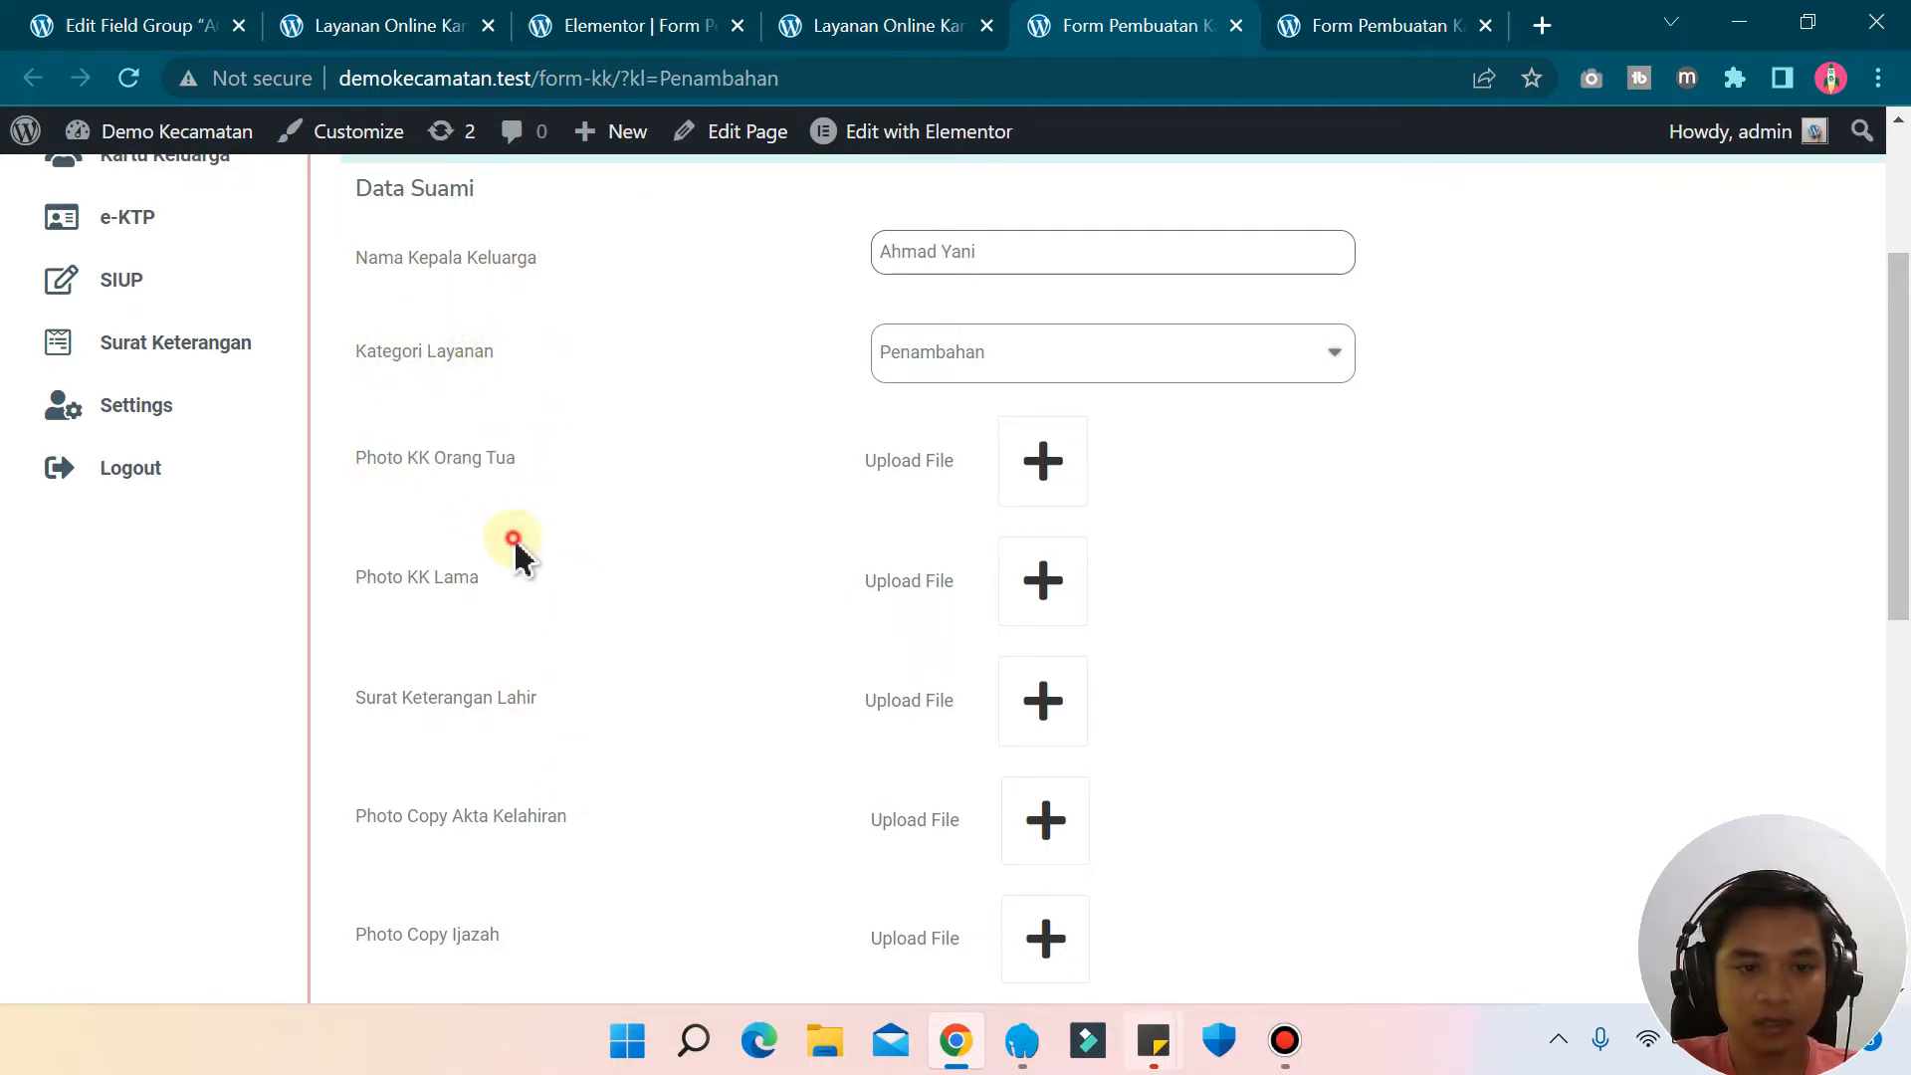
pyautogui.moveTo(587, 816); pyautogui.dragTo(416, 818)
pyautogui.click(416, 821)
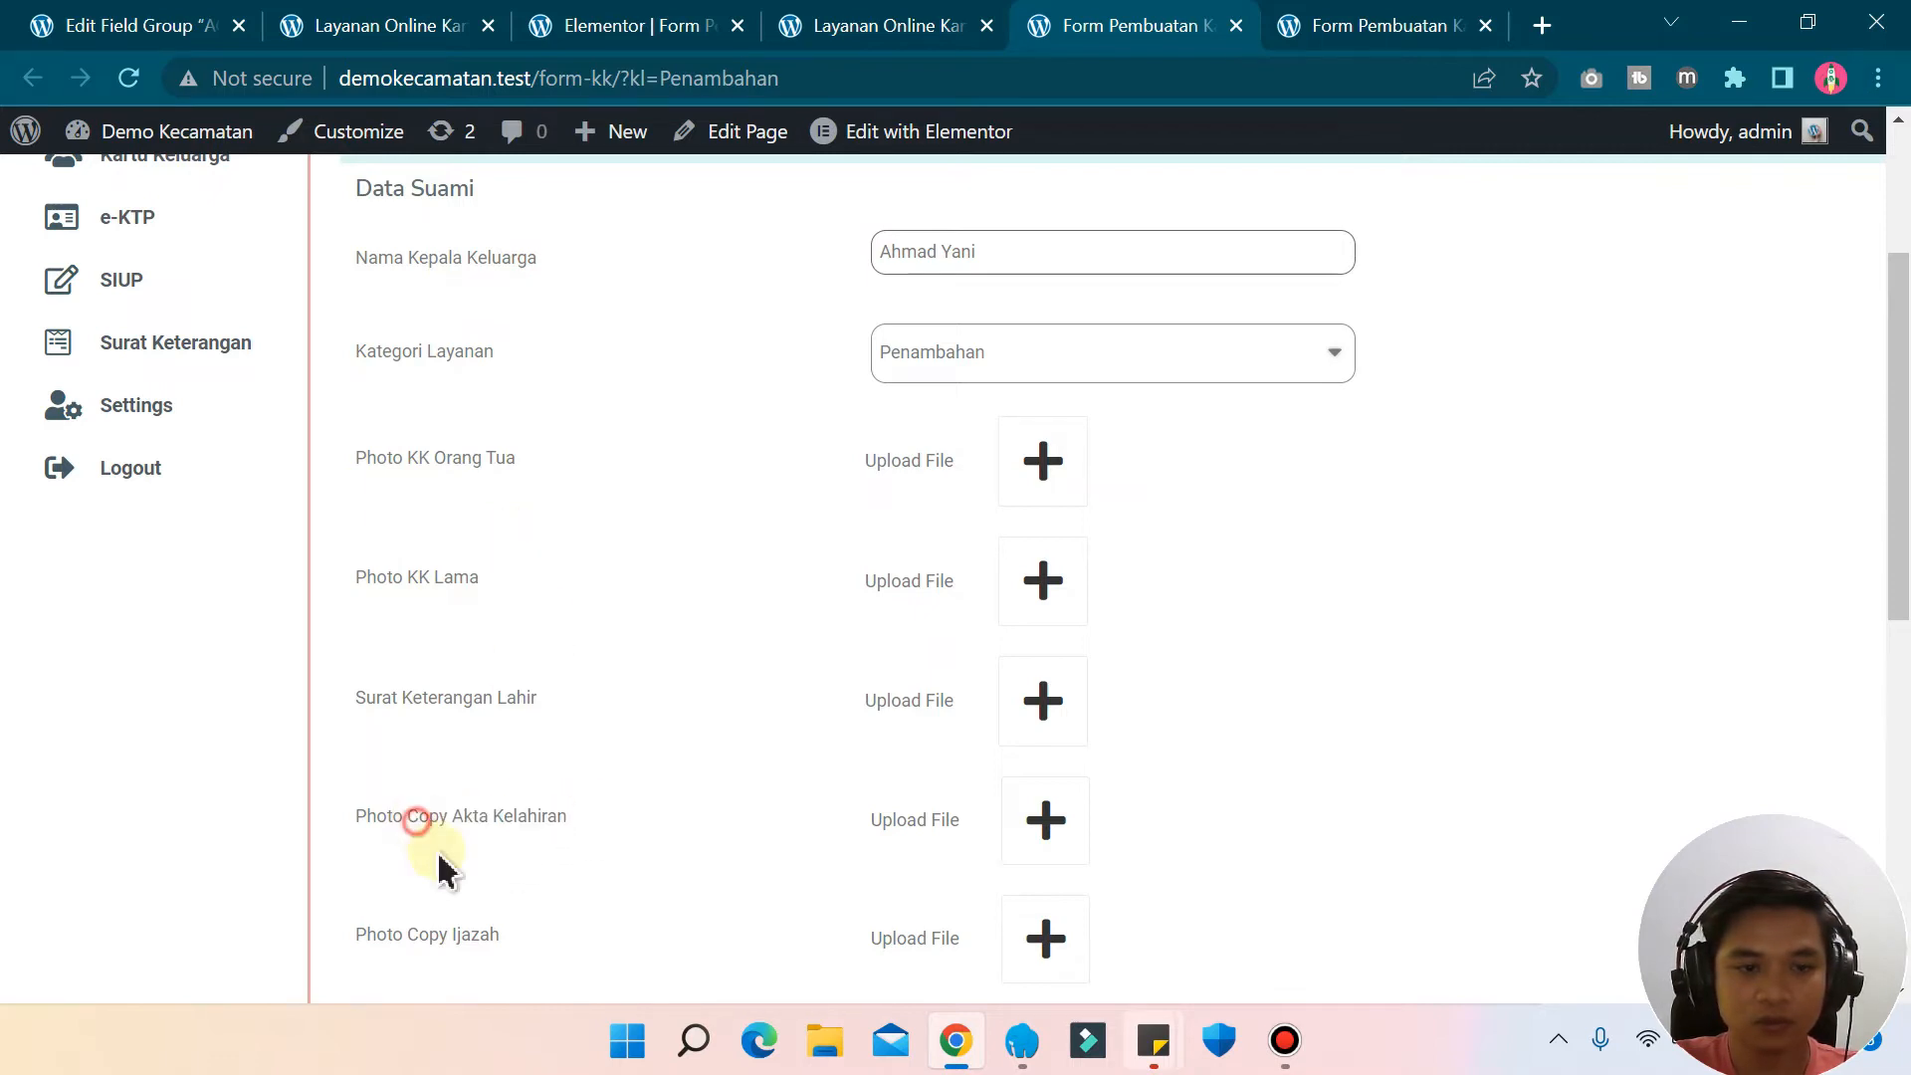
pyautogui.moveTo(542, 950); pyautogui.dragTo(418, 955)
pyautogui.click(416, 958)
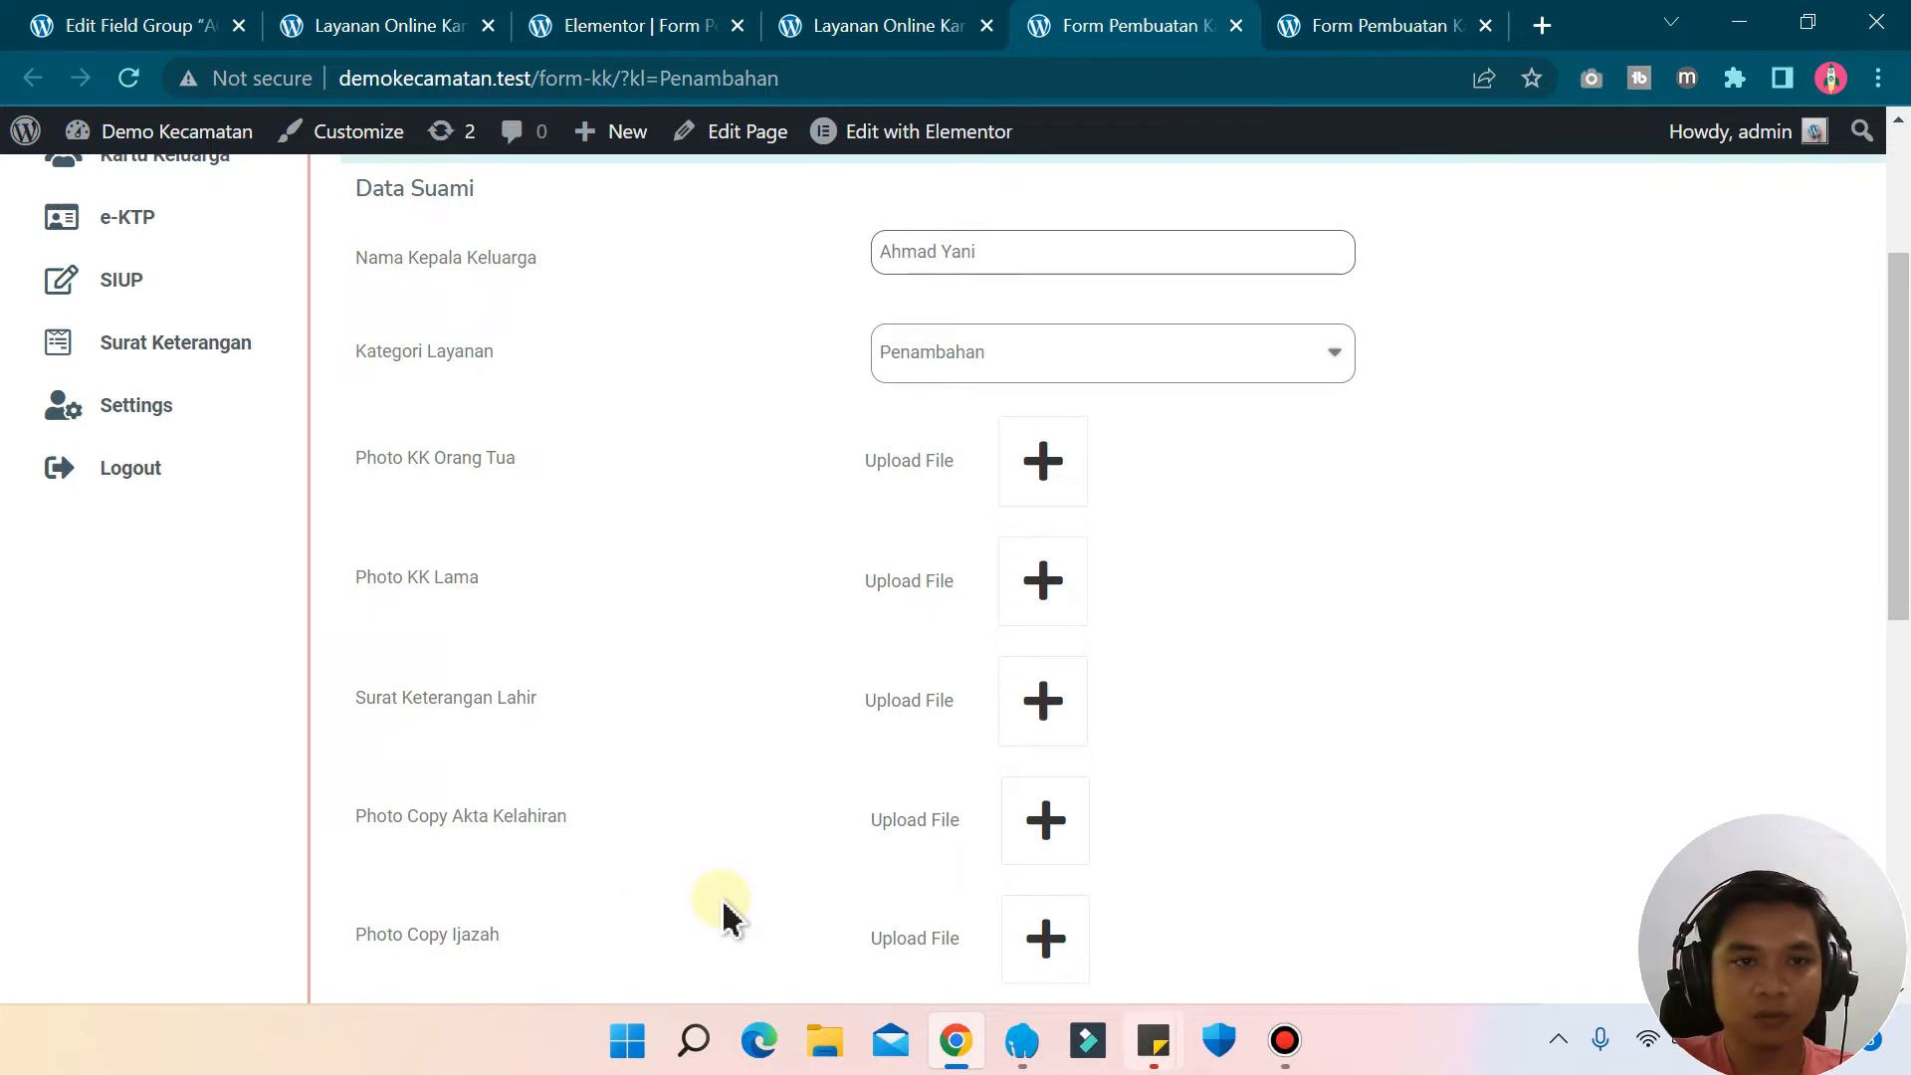
# - Review the form's upload field rows in the Elementor editor against the service categories on the Kartu Keluarga services page
pyautogui.click(626, 25)
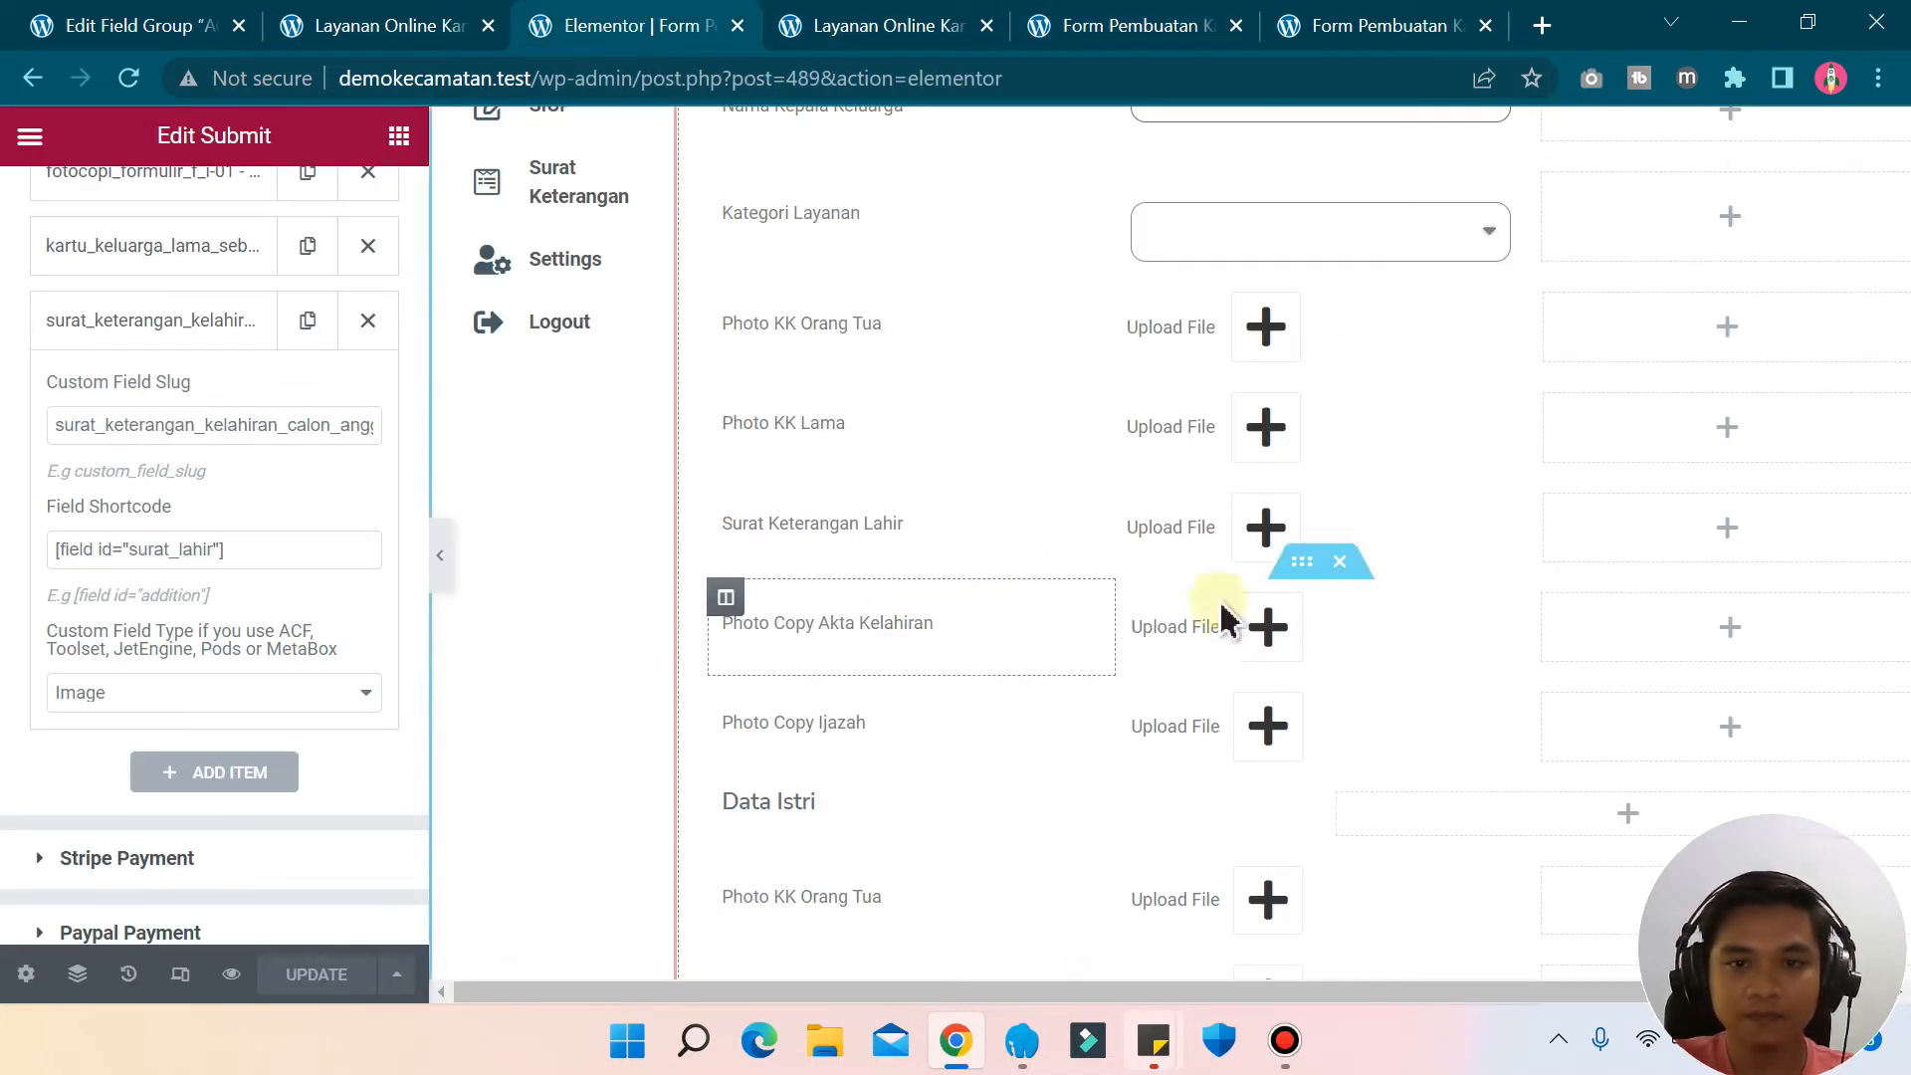
pyautogui.scroll(4, 1269, 666)
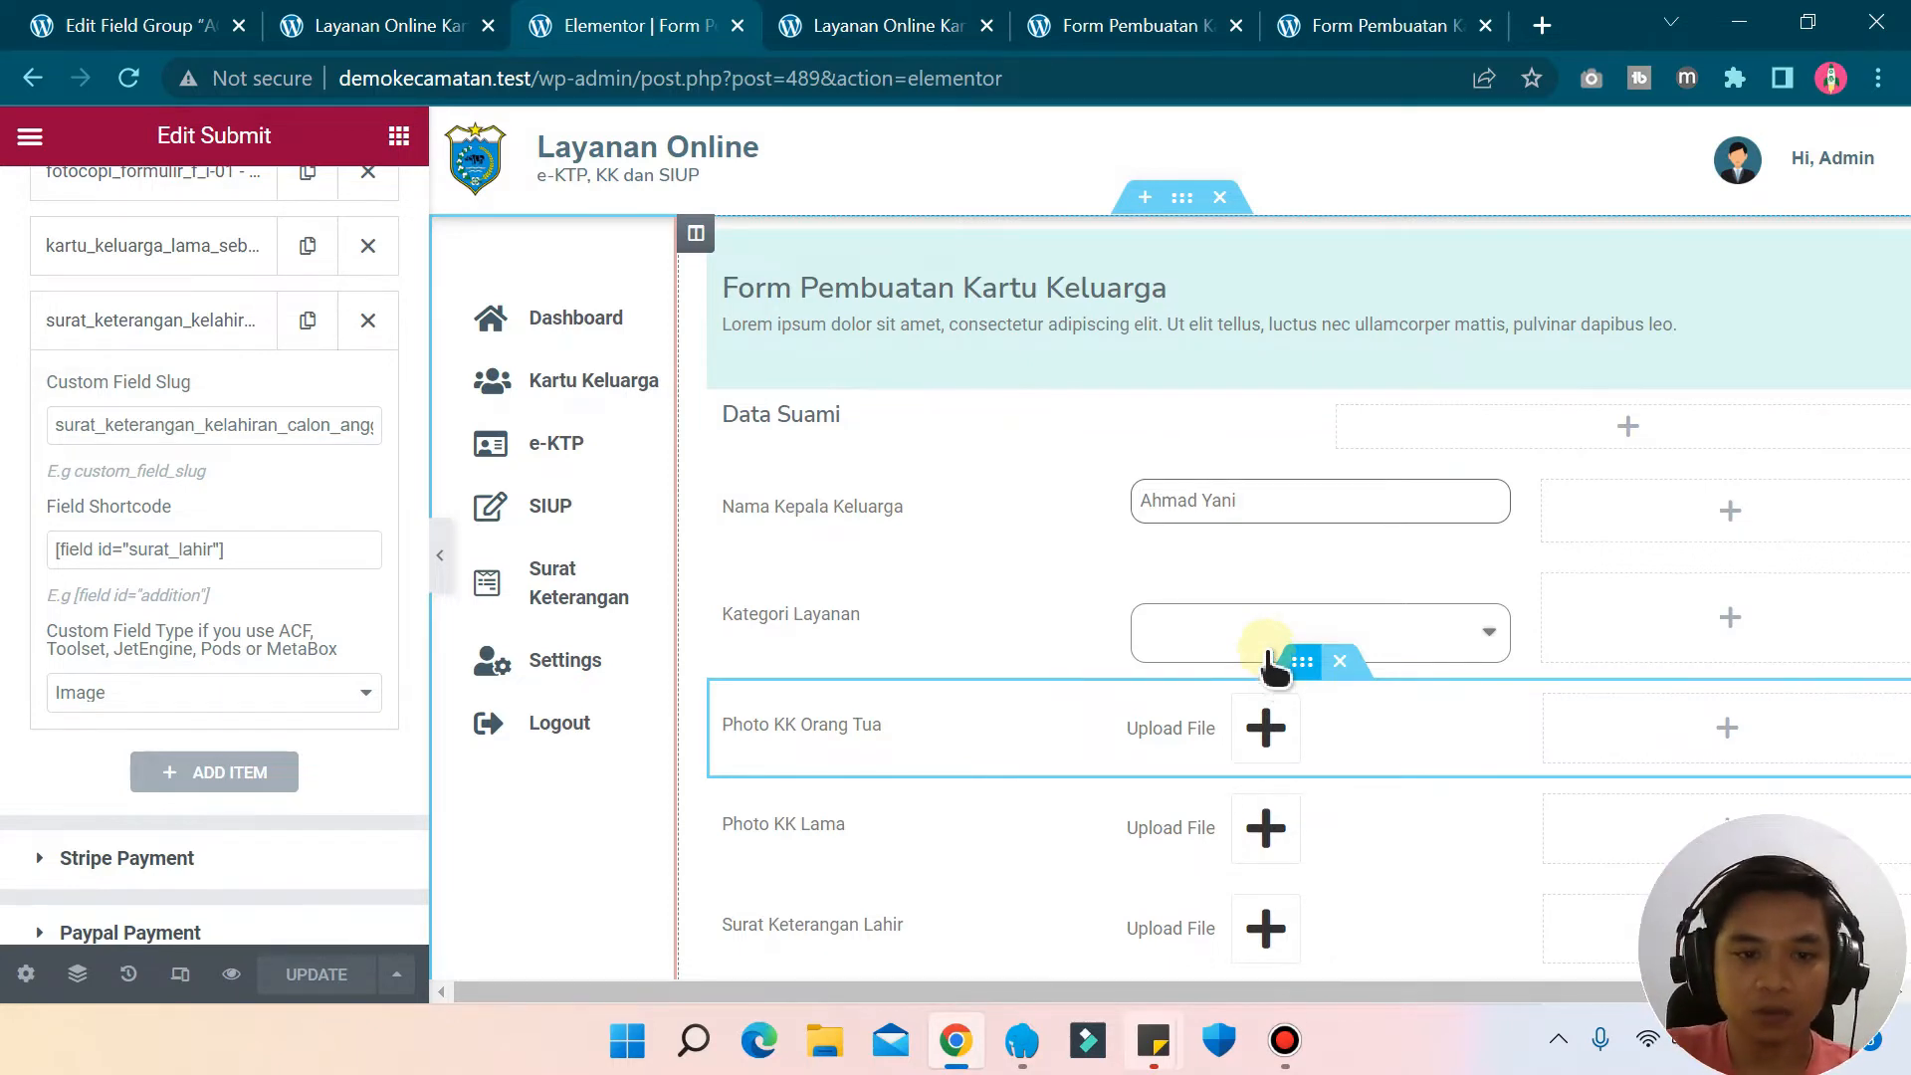
pyautogui.scroll(-2, 1130, 587)
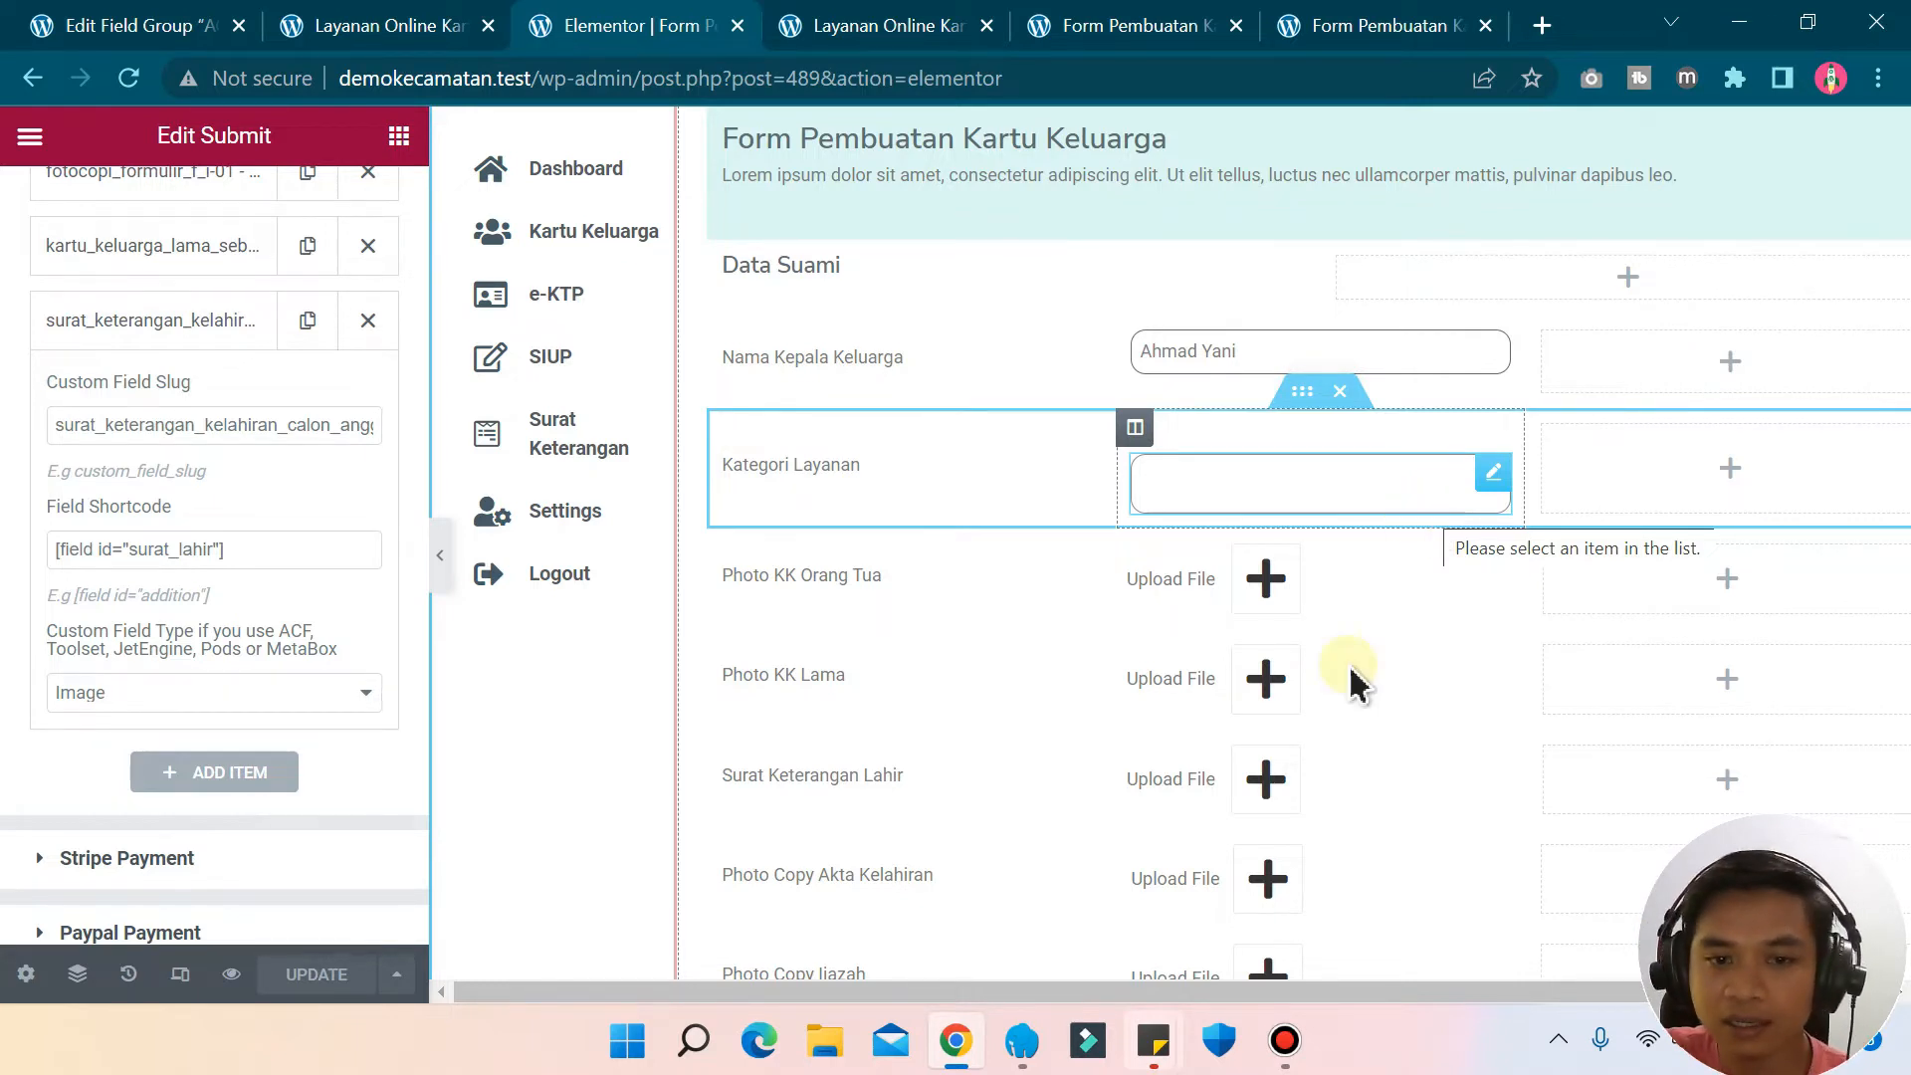
pyautogui.scroll(-3, 1356, 725)
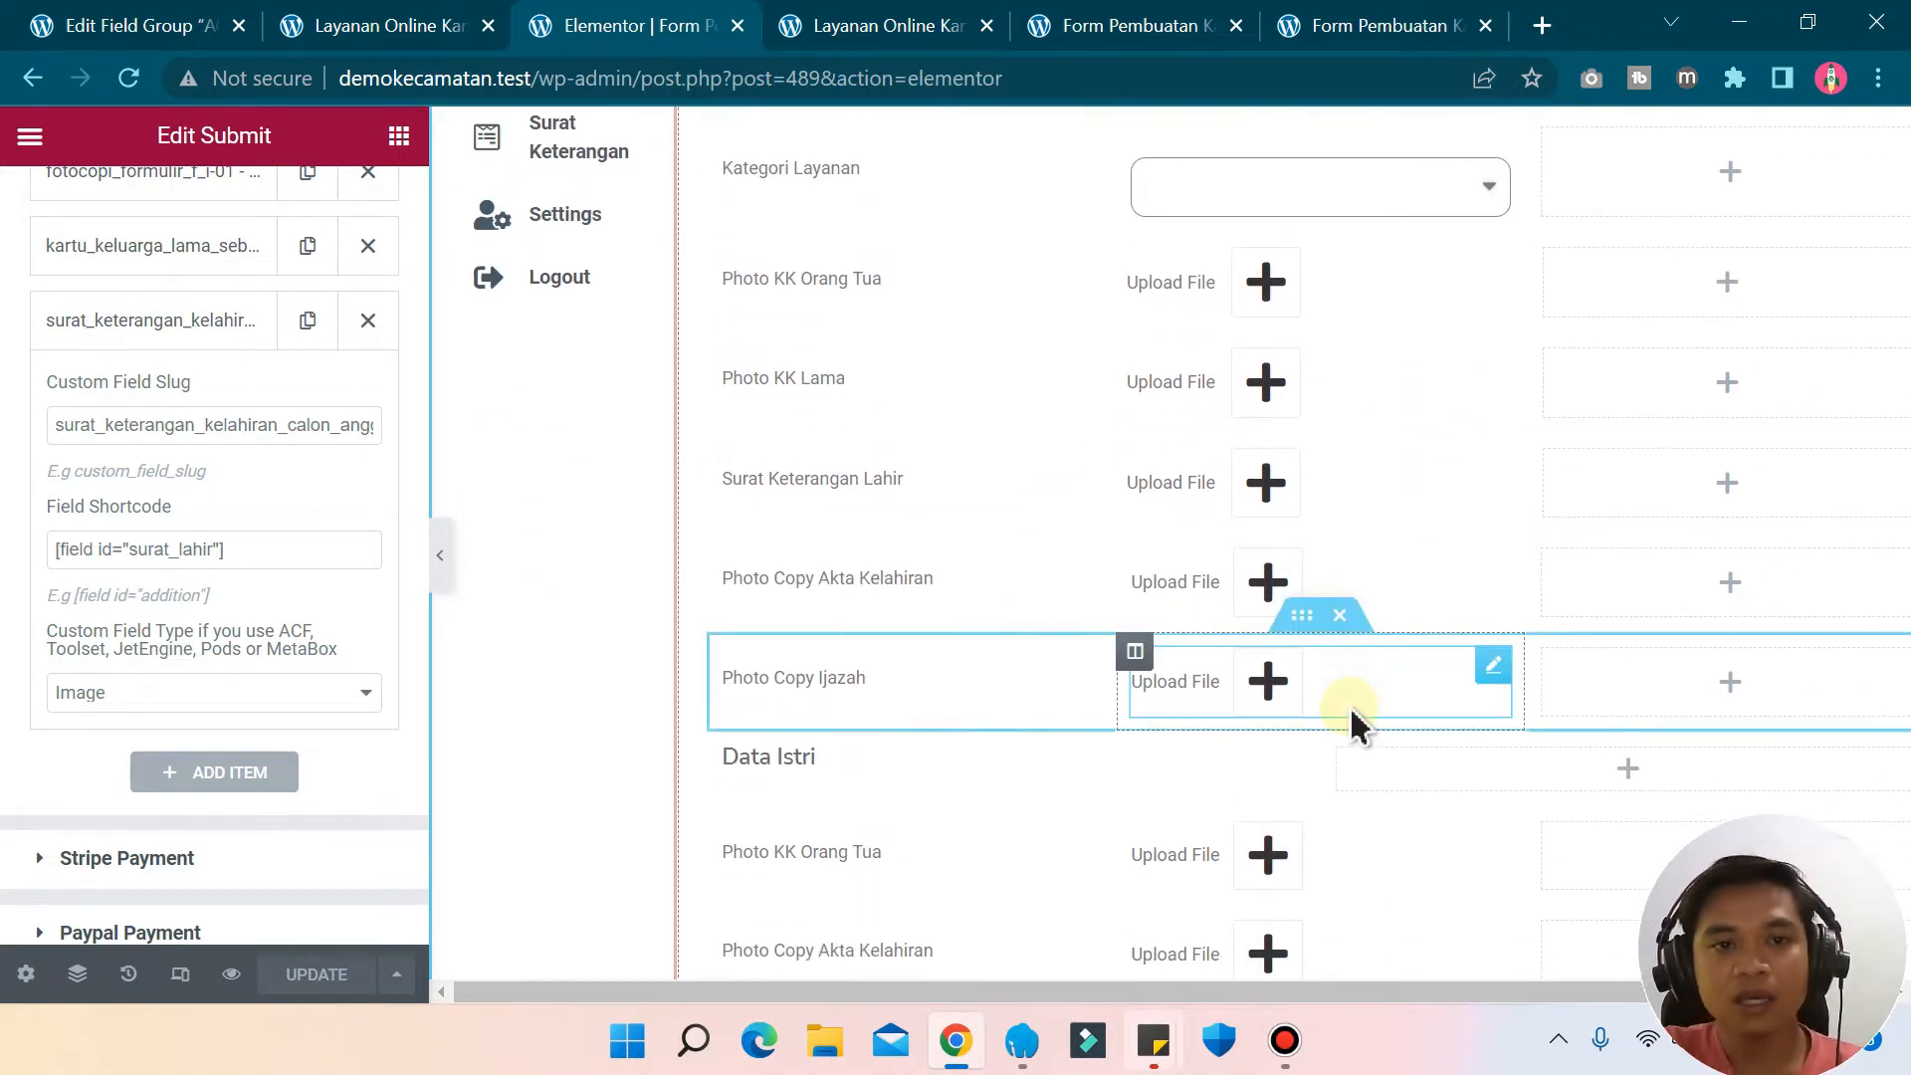
pyautogui.scroll(3, 1359, 726)
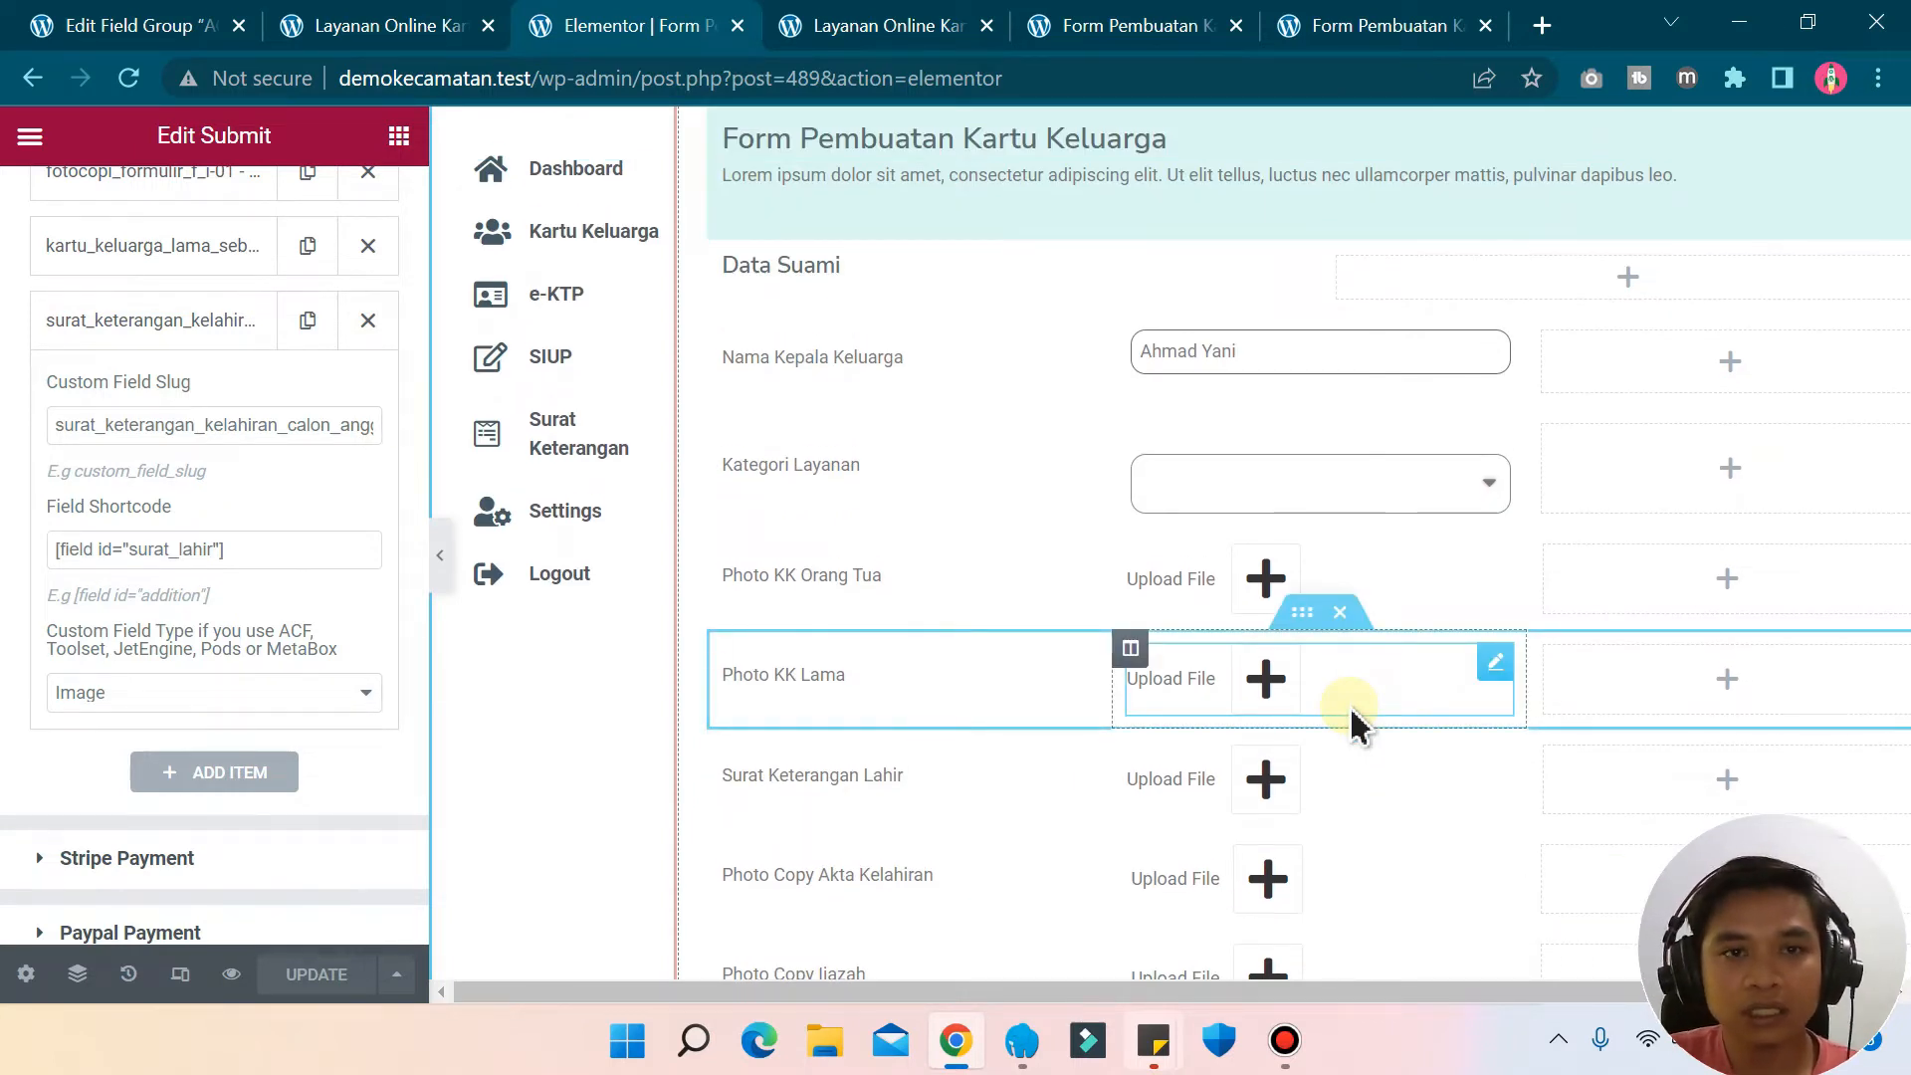
pyautogui.click(857, 28)
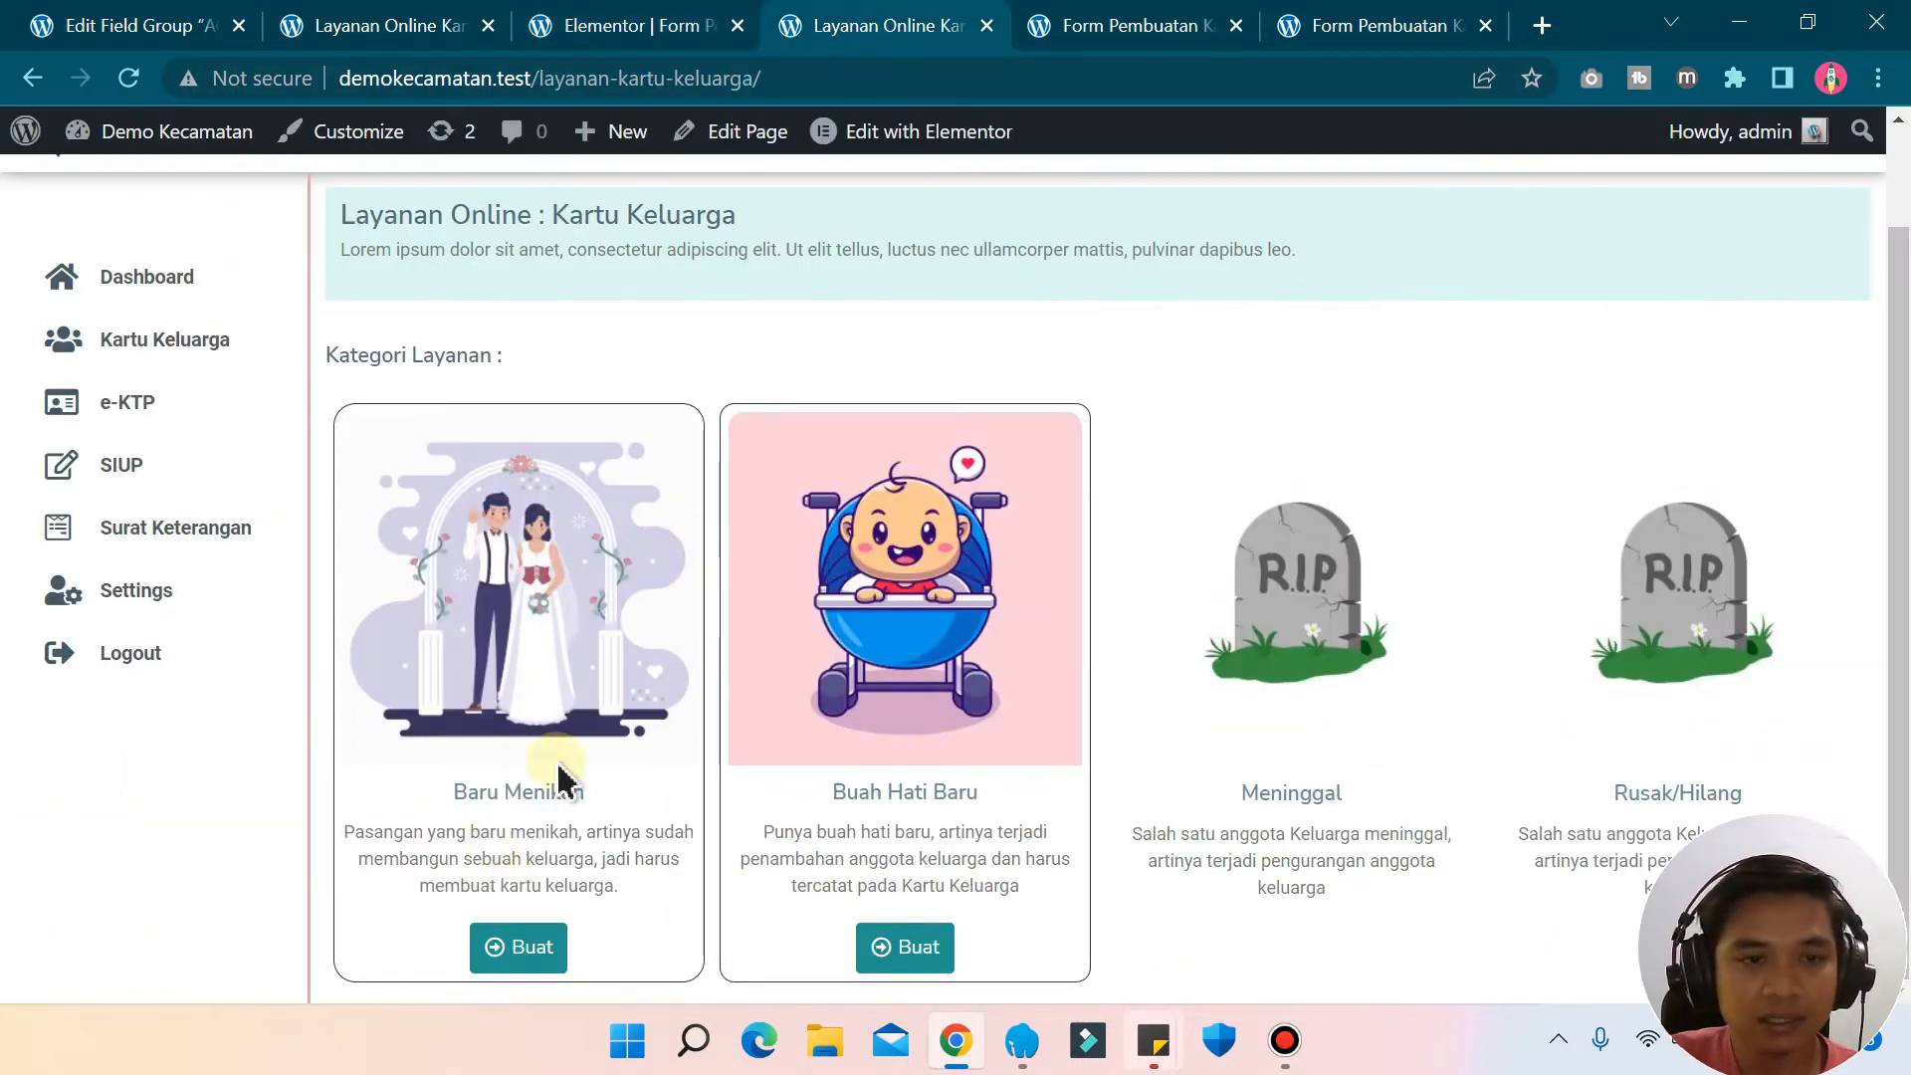
pyautogui.click(587, 25)
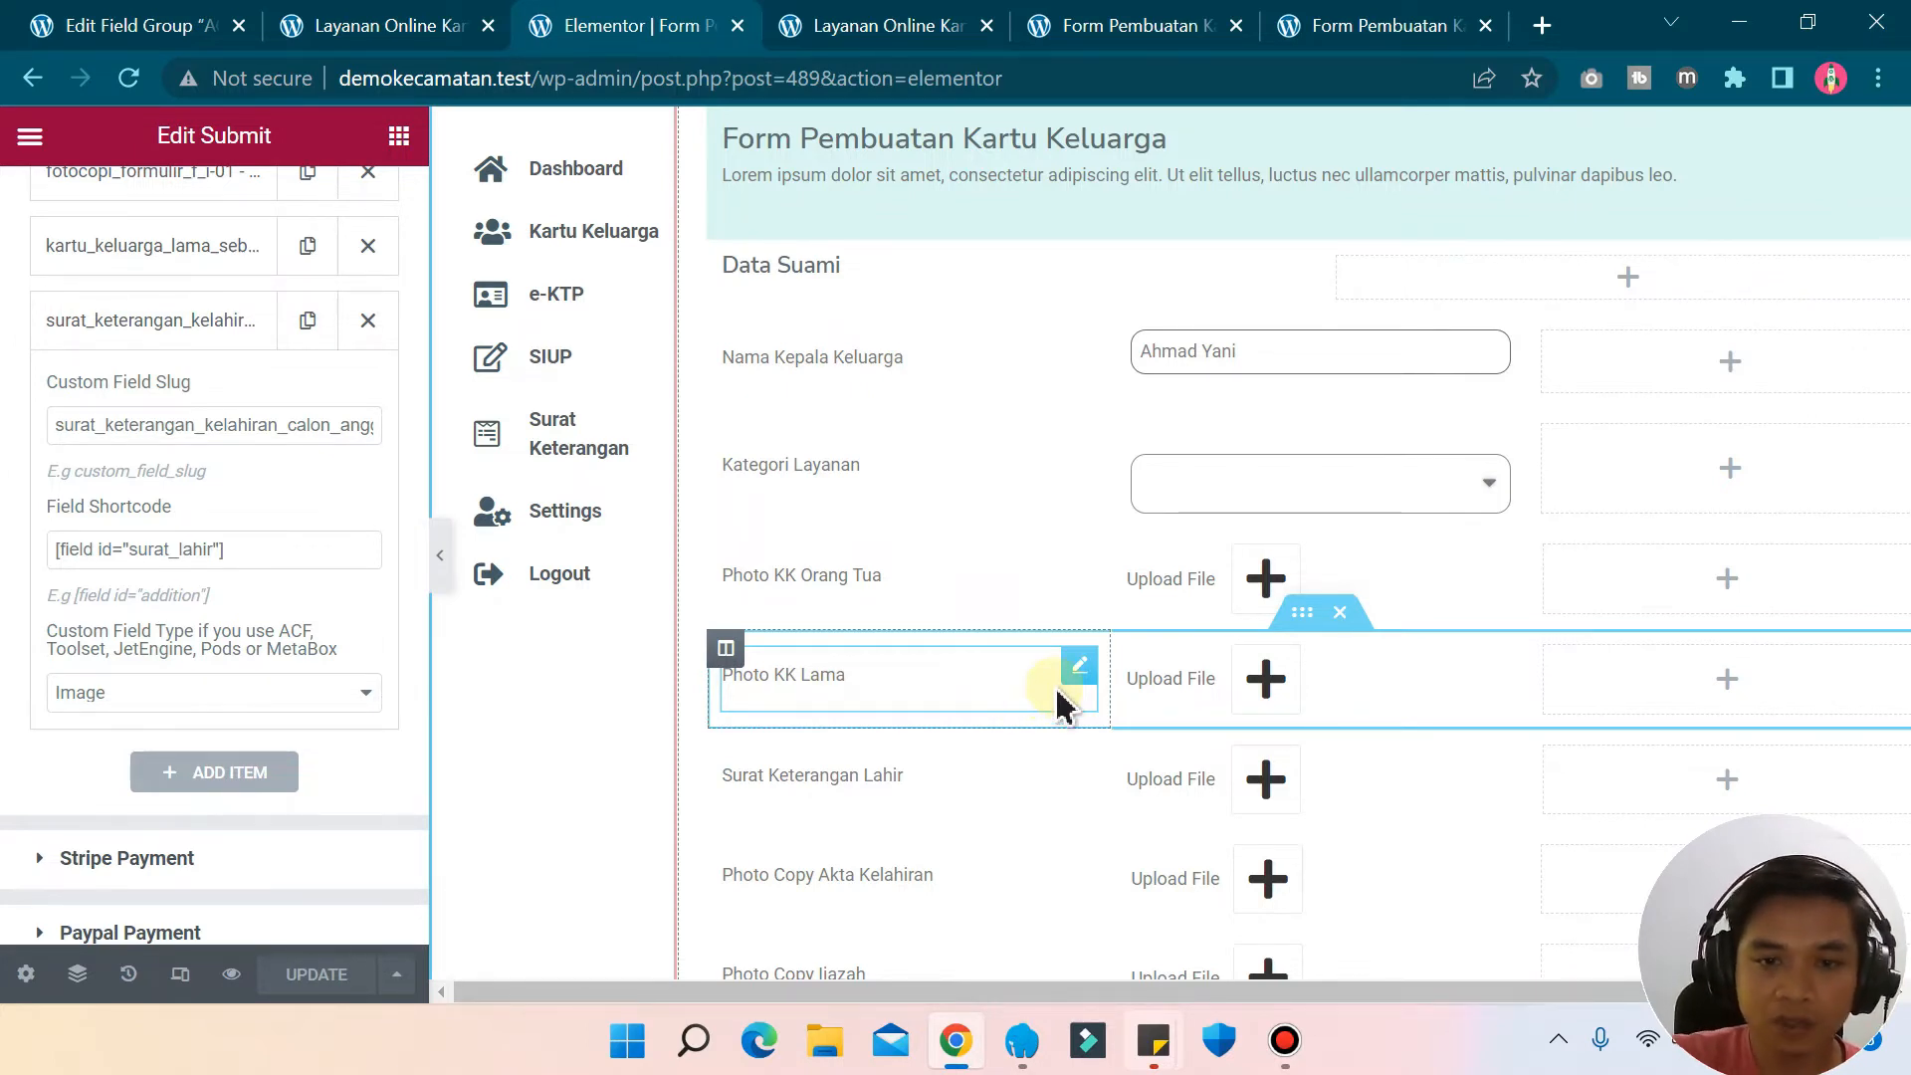
# - Edit the inner section holding the Photo KK Lama field and enable PAFE Conditional Visibility for it
pyautogui.click(1294, 613)
pyautogui.rightClick(1294, 613)
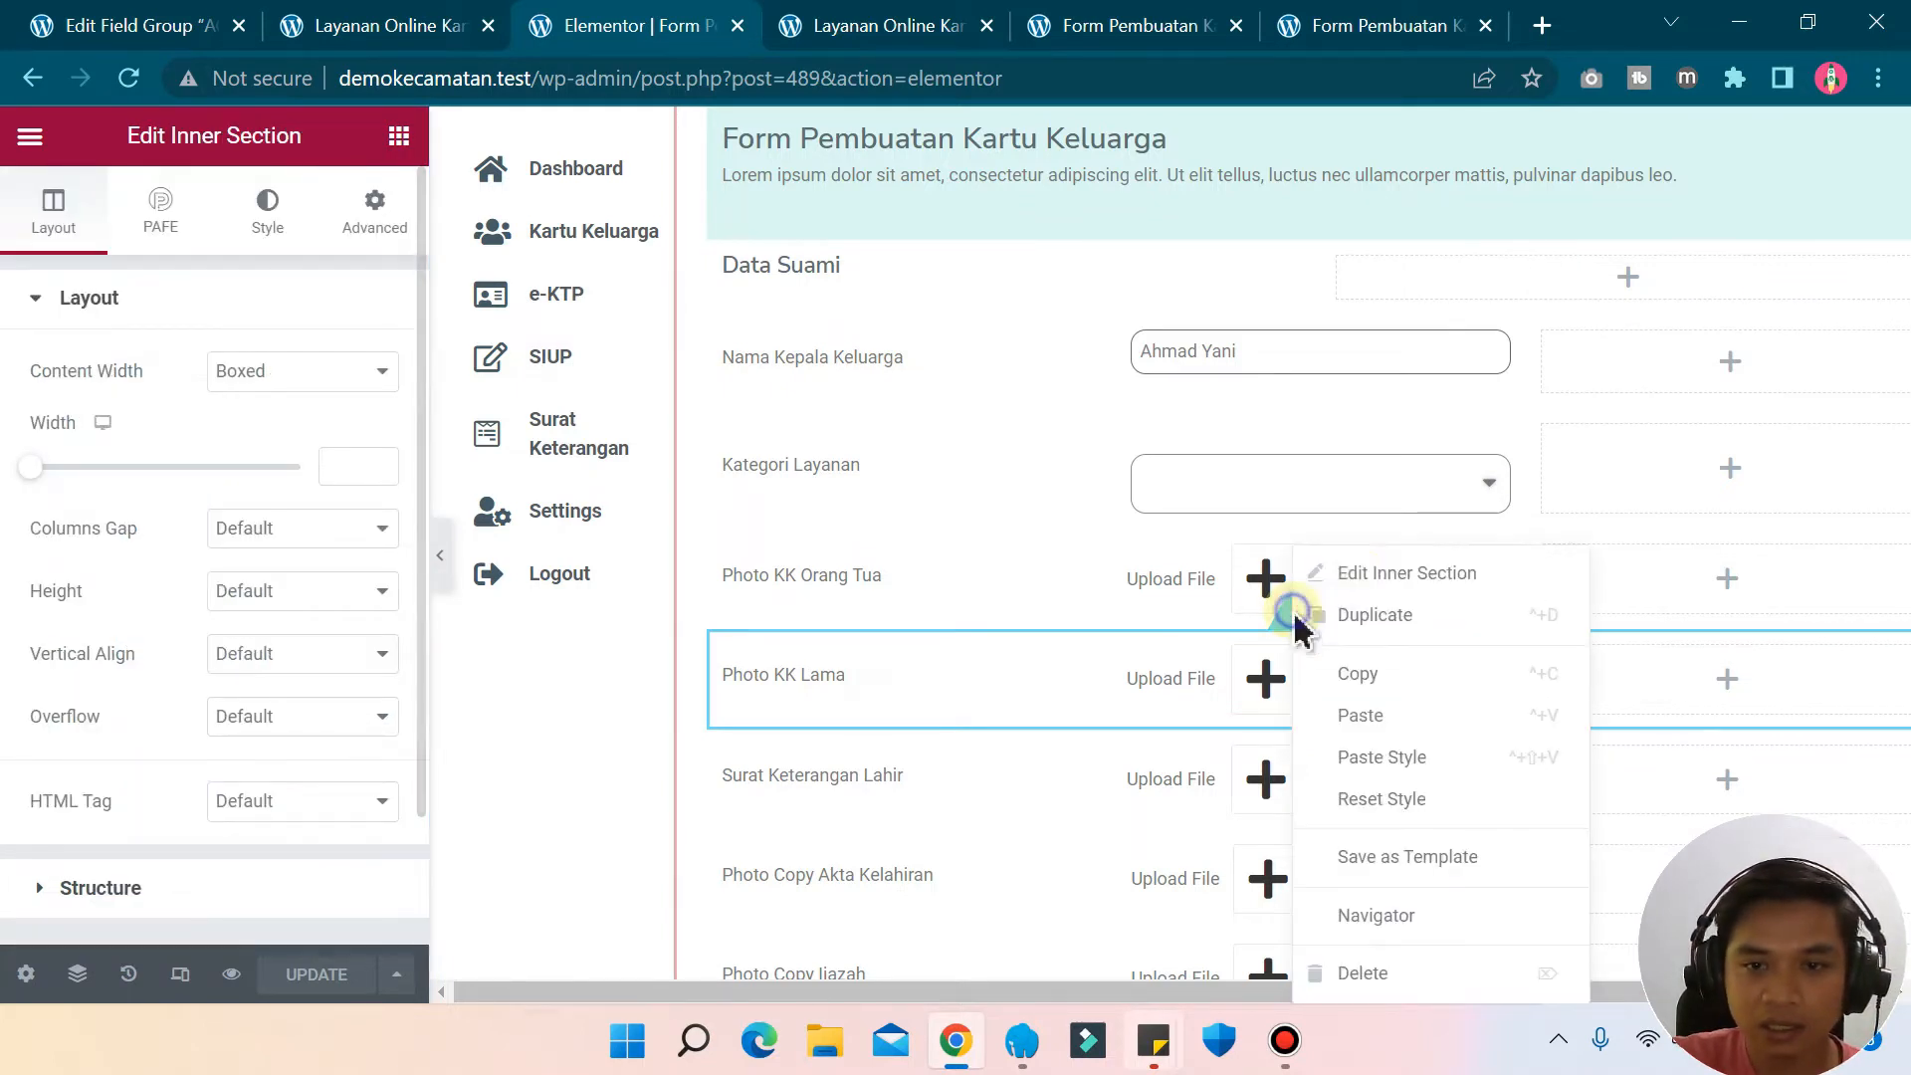
pyautogui.click(1370, 575)
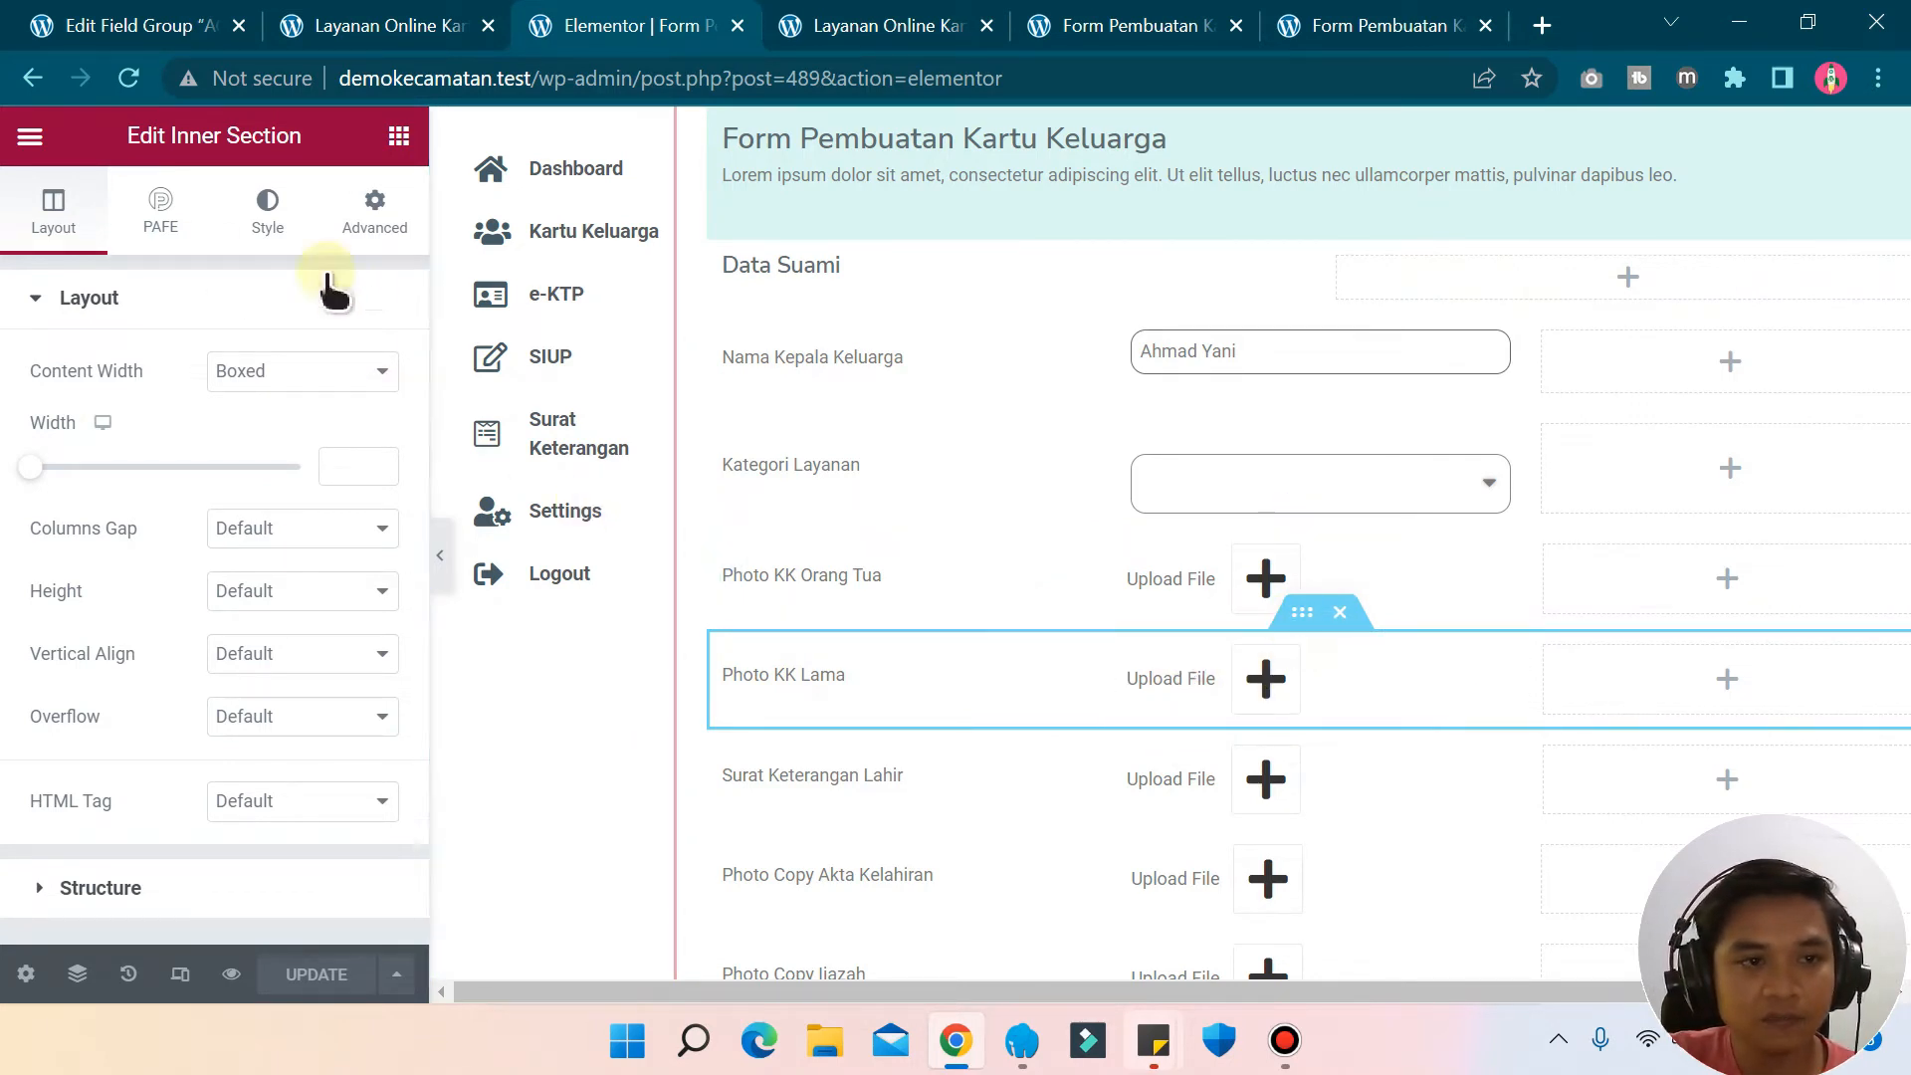
pyautogui.click(160, 217)
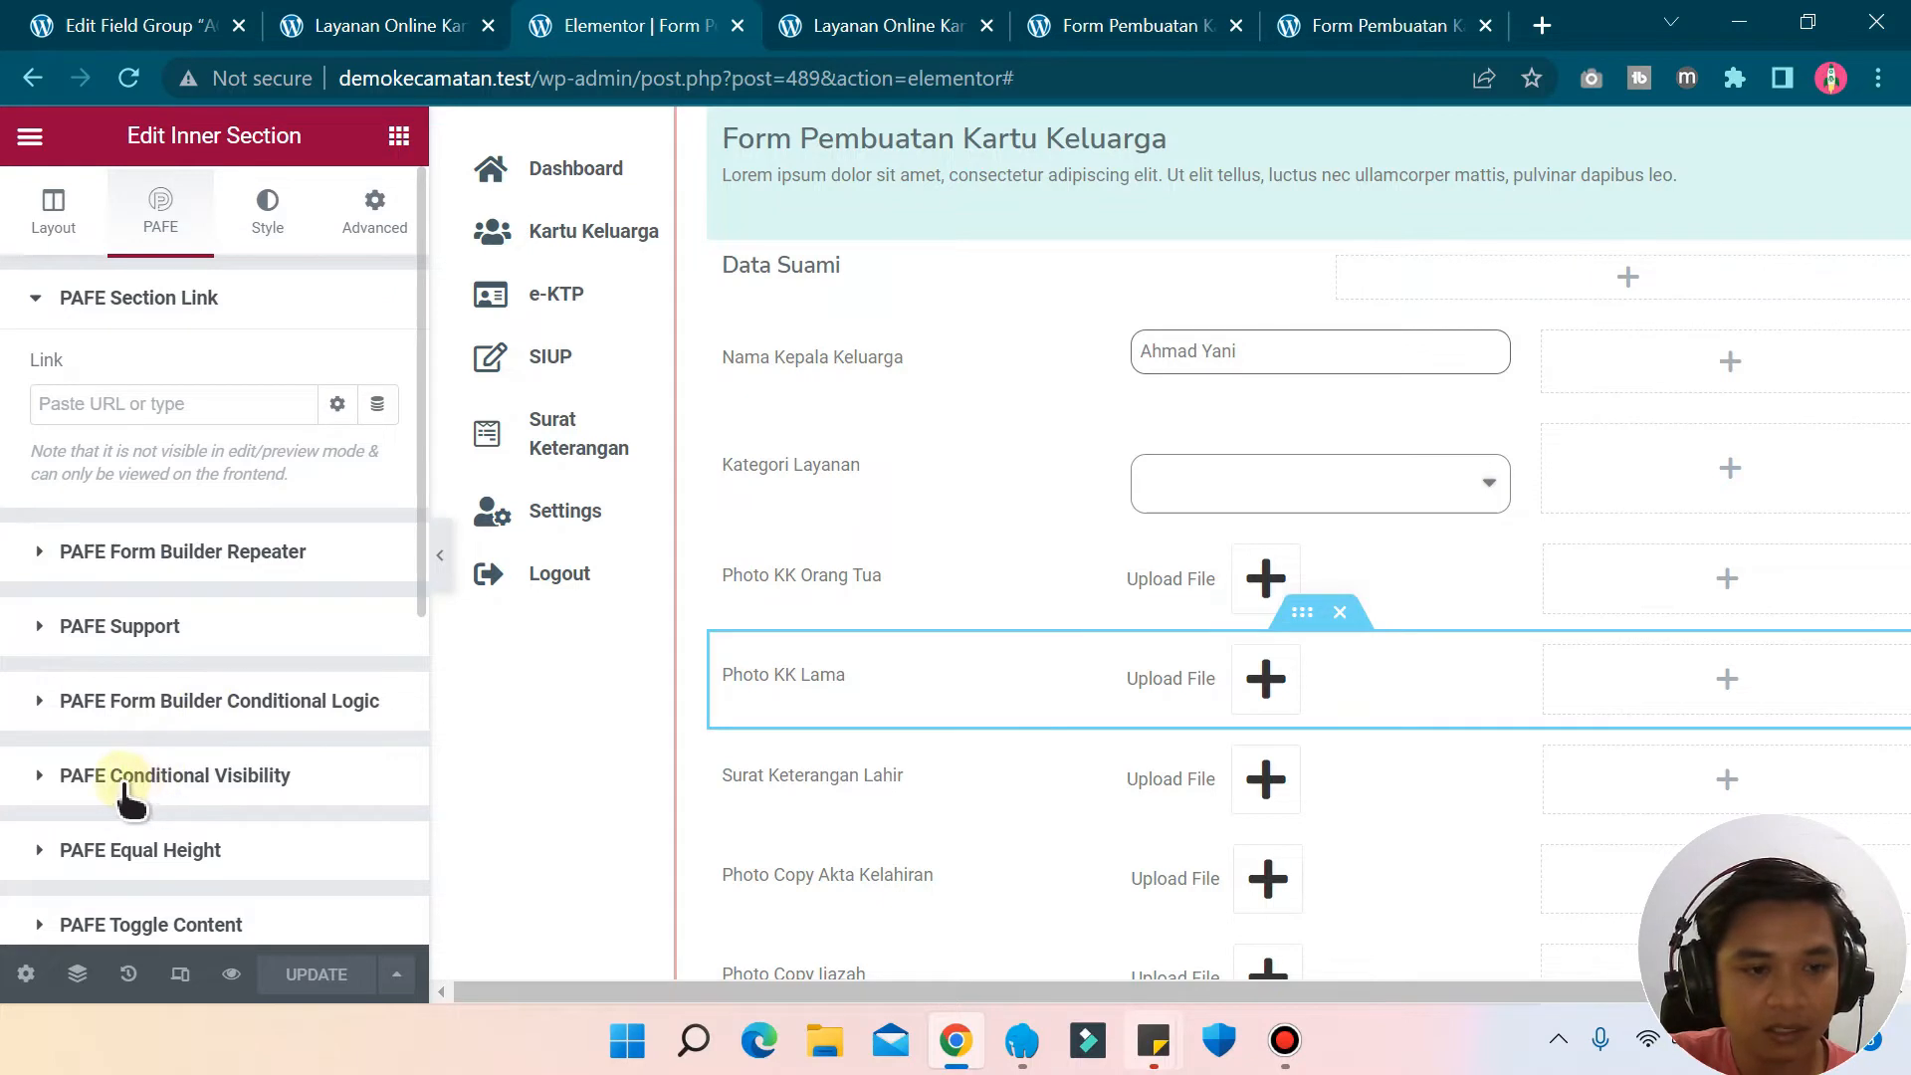
pyautogui.click(184, 786)
pyautogui.scroll(-4, 384, 662)
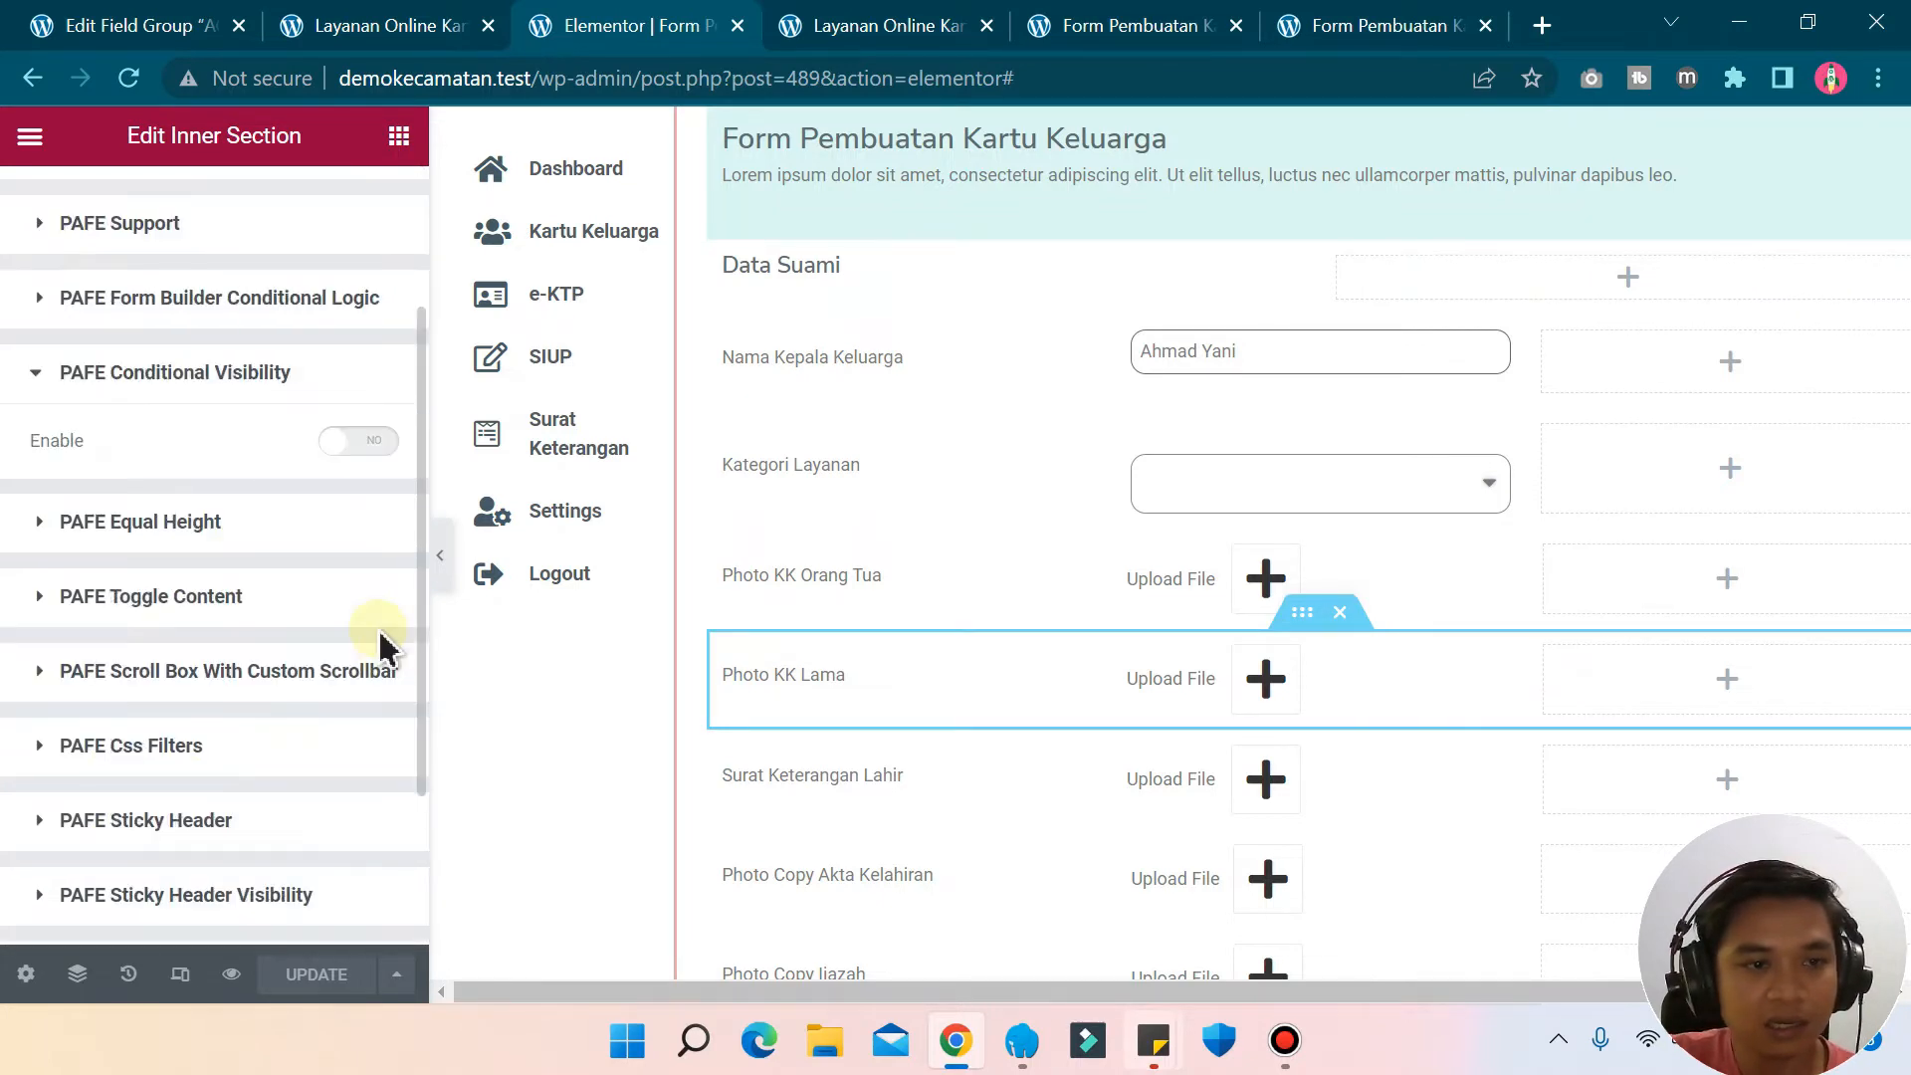
pyautogui.click(385, 441)
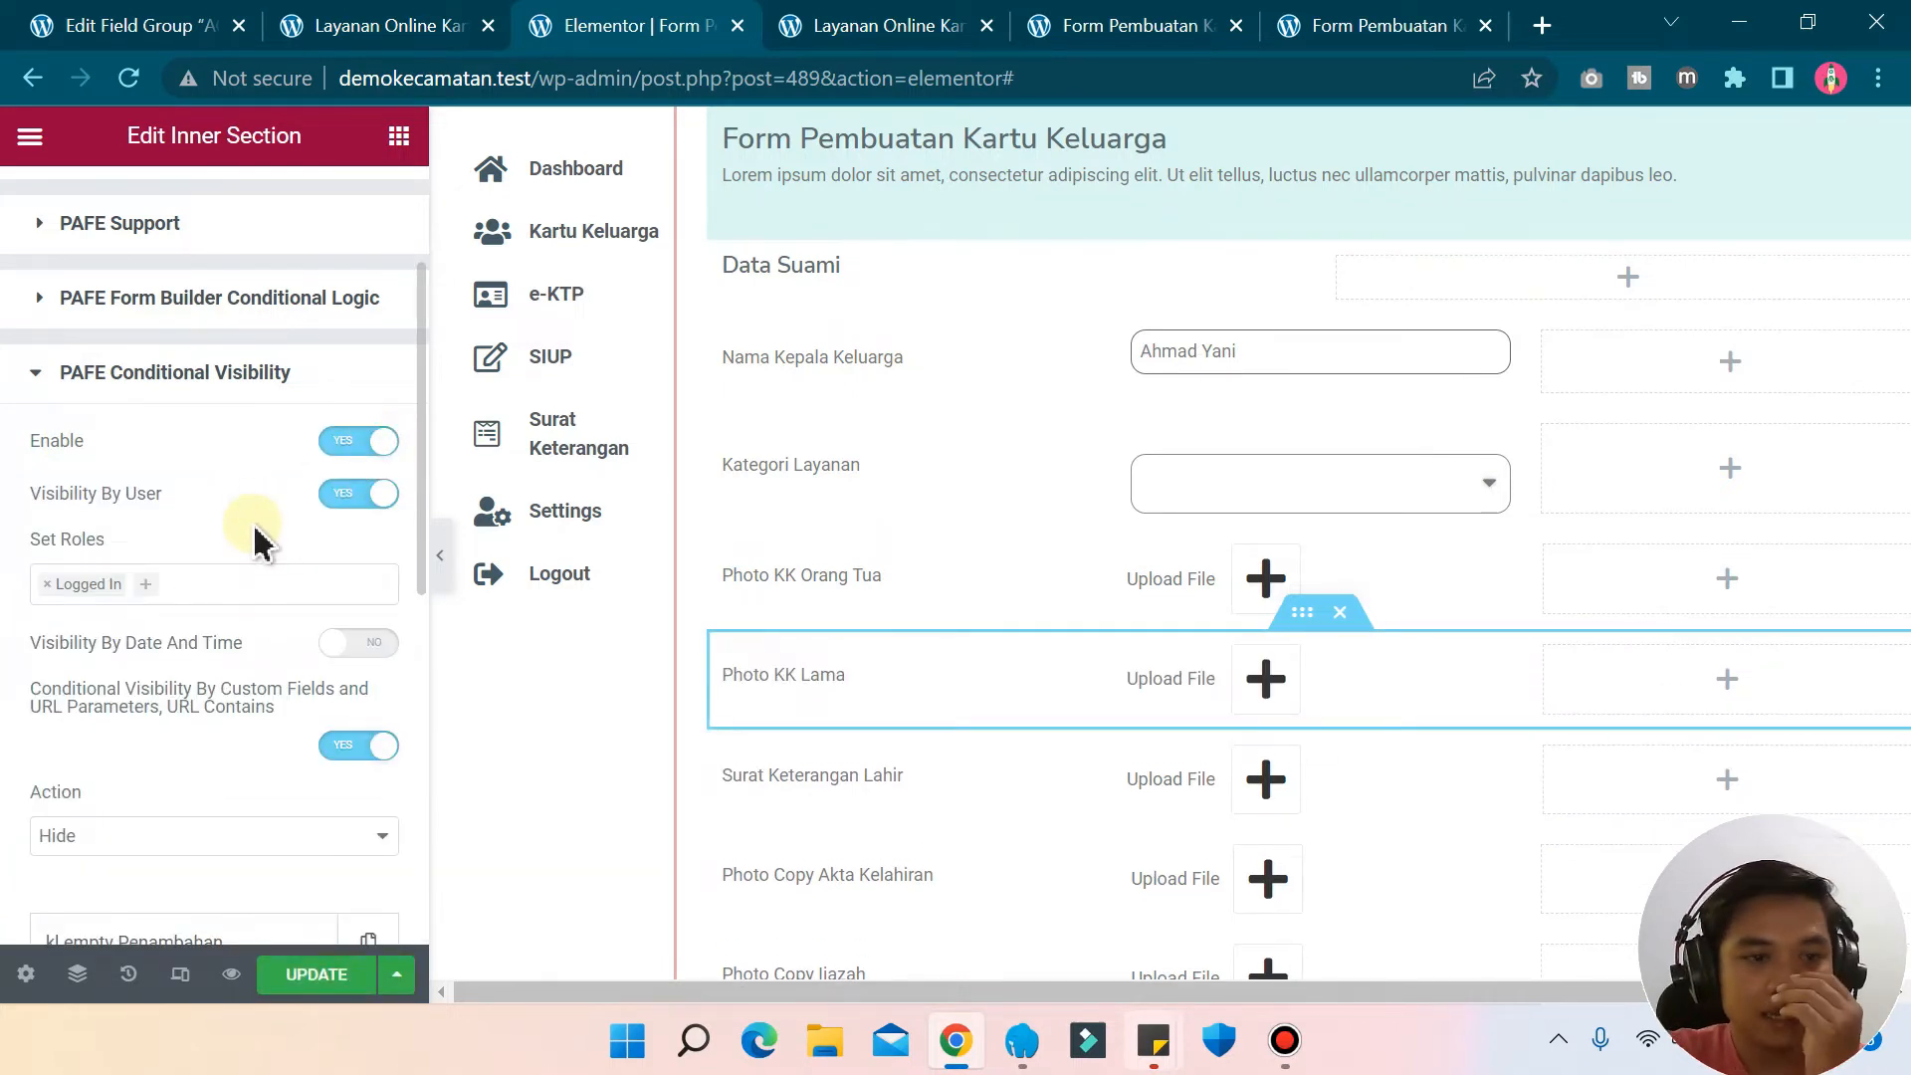
# - Reselect Logged In as the visibility role, and switch conditional visibility by custom fields and URL parameters off and on again
pyautogui.click(47, 584)
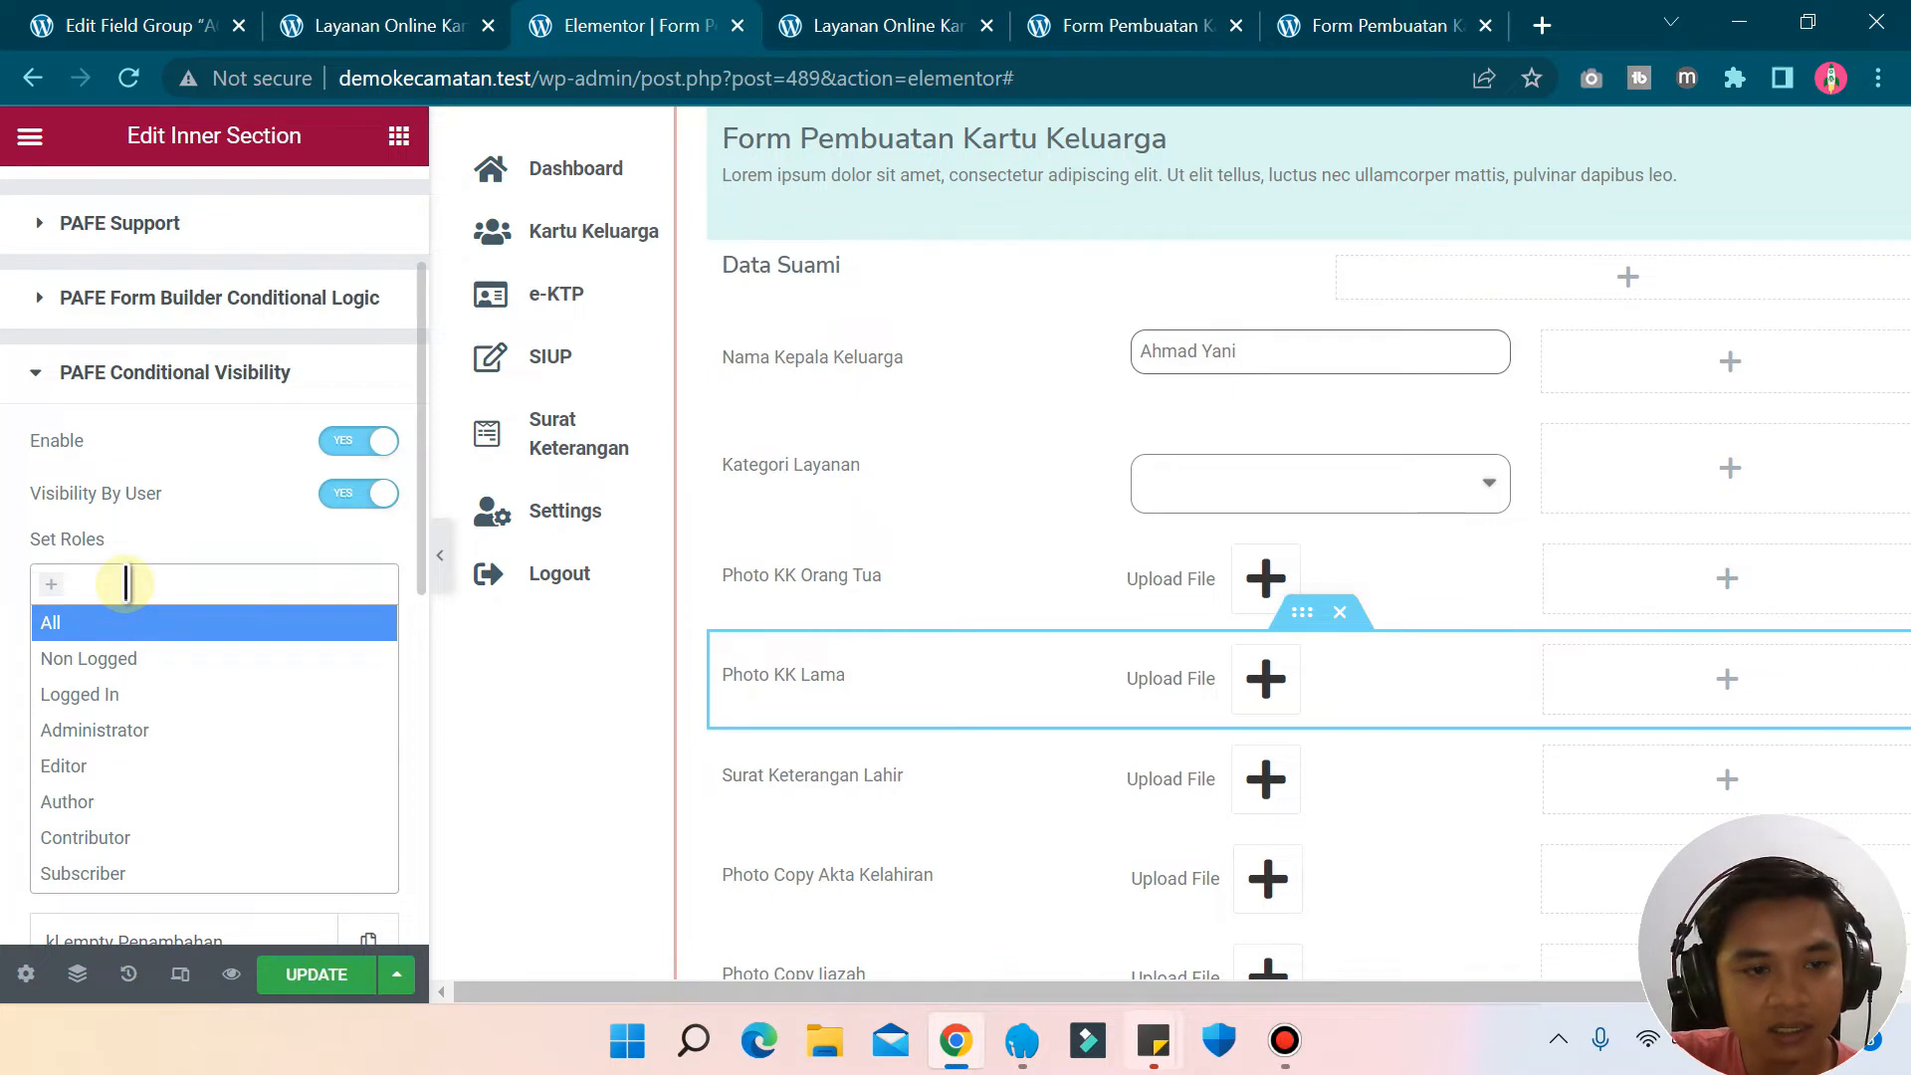
pyautogui.click(68, 697)
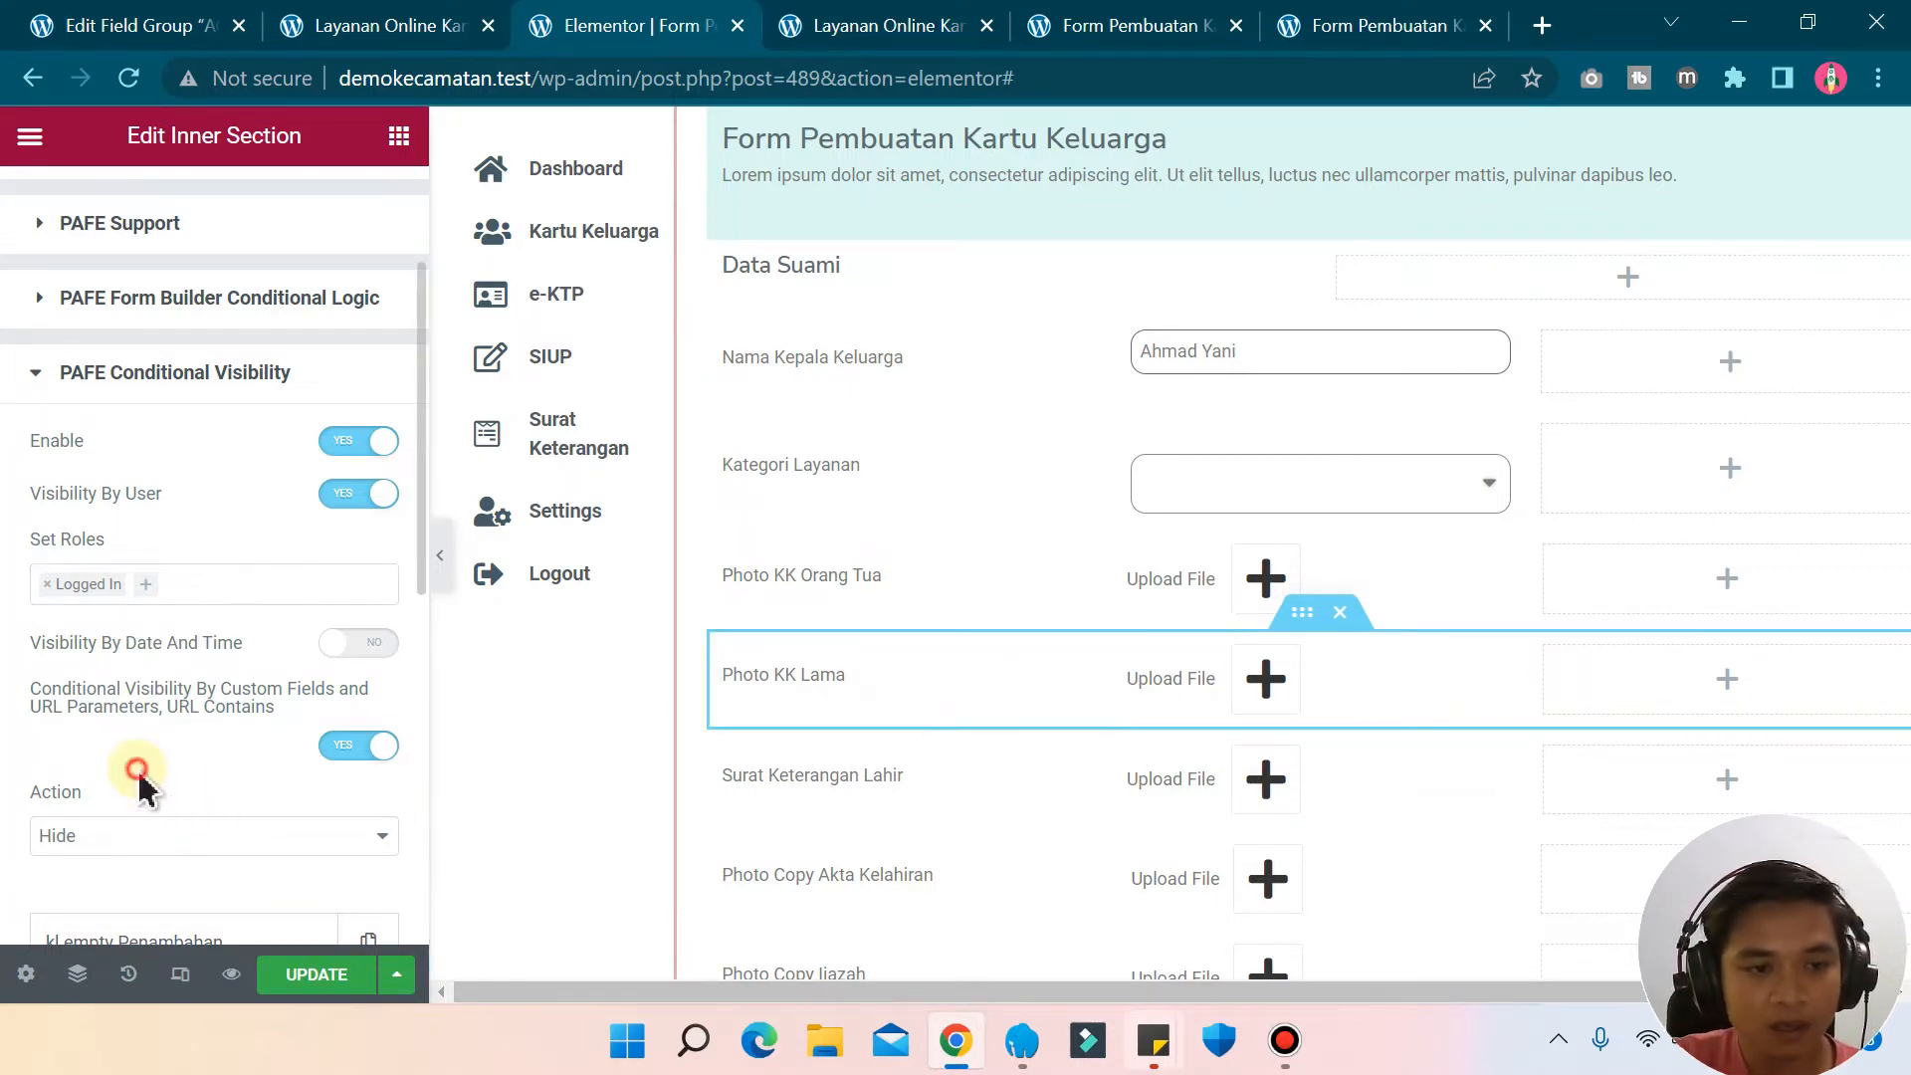
pyautogui.scroll(-2, 139, 777)
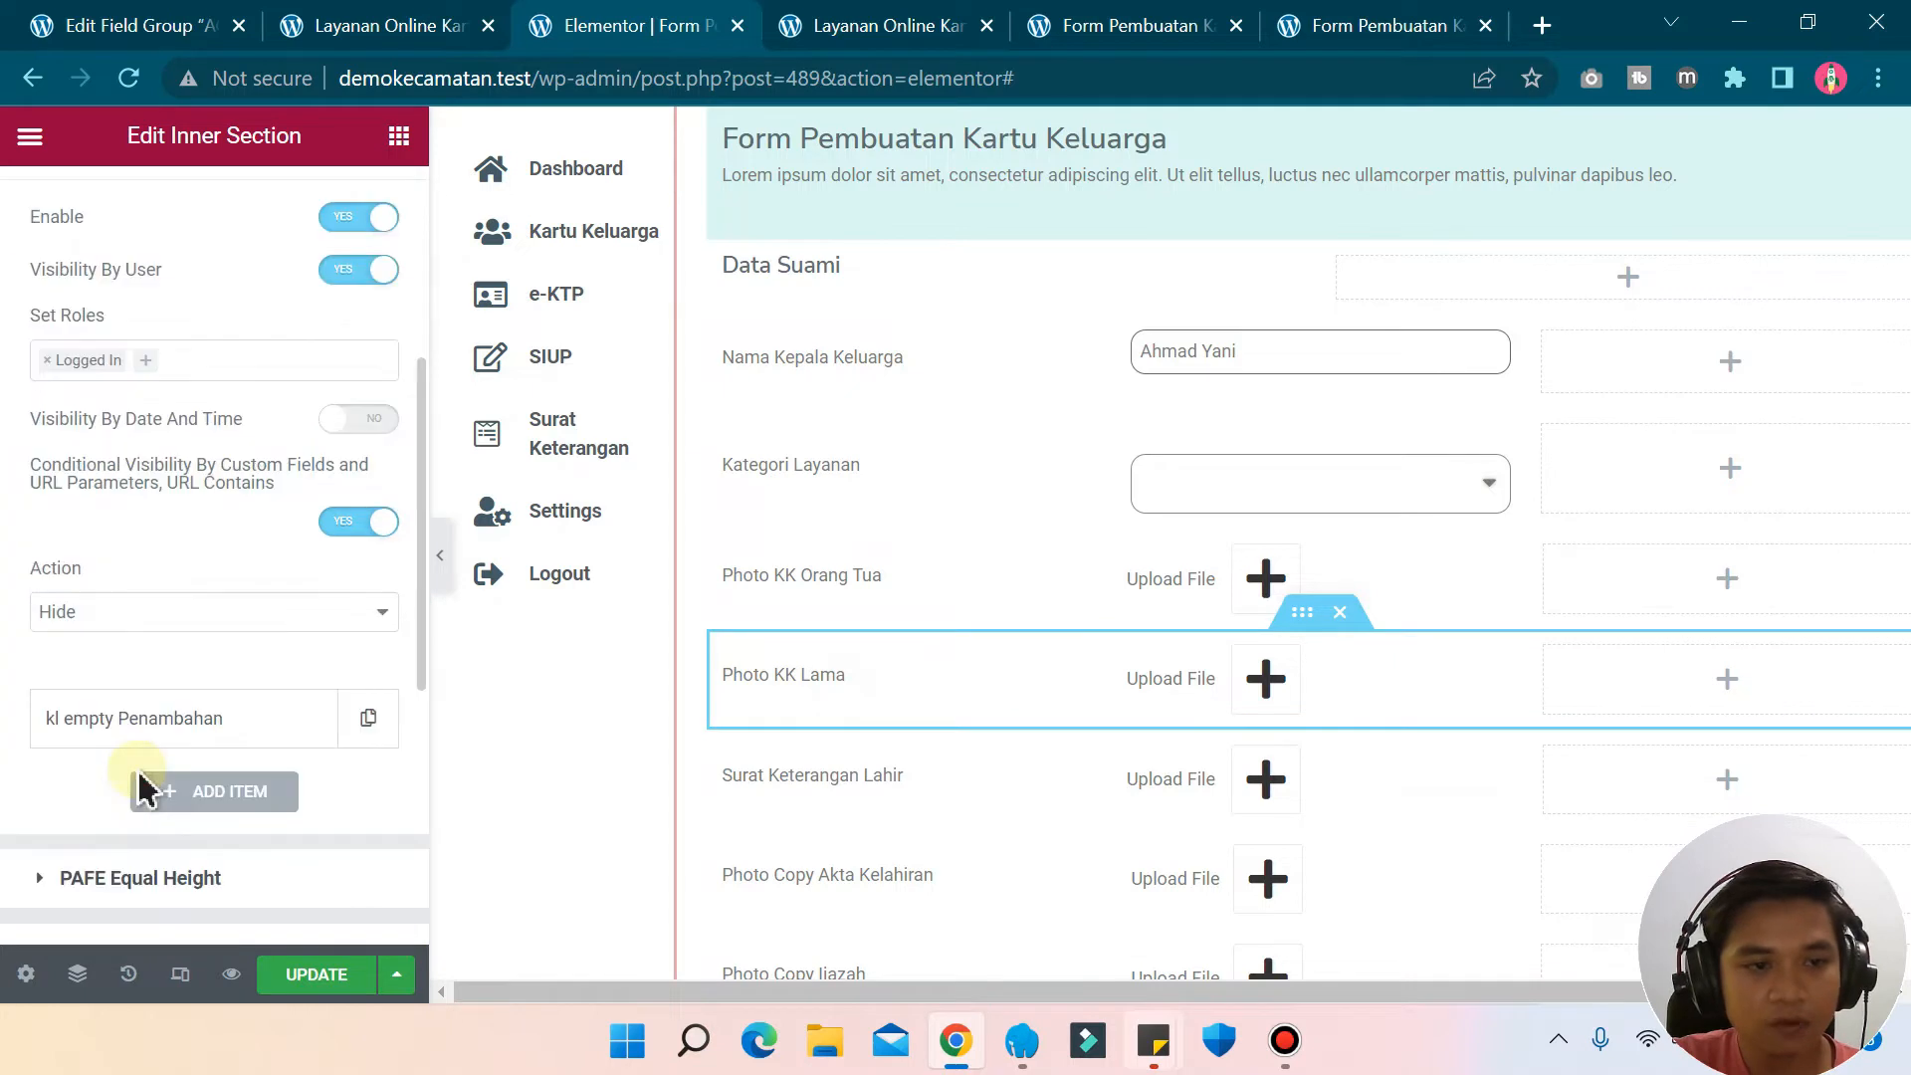
pyautogui.click(353, 512)
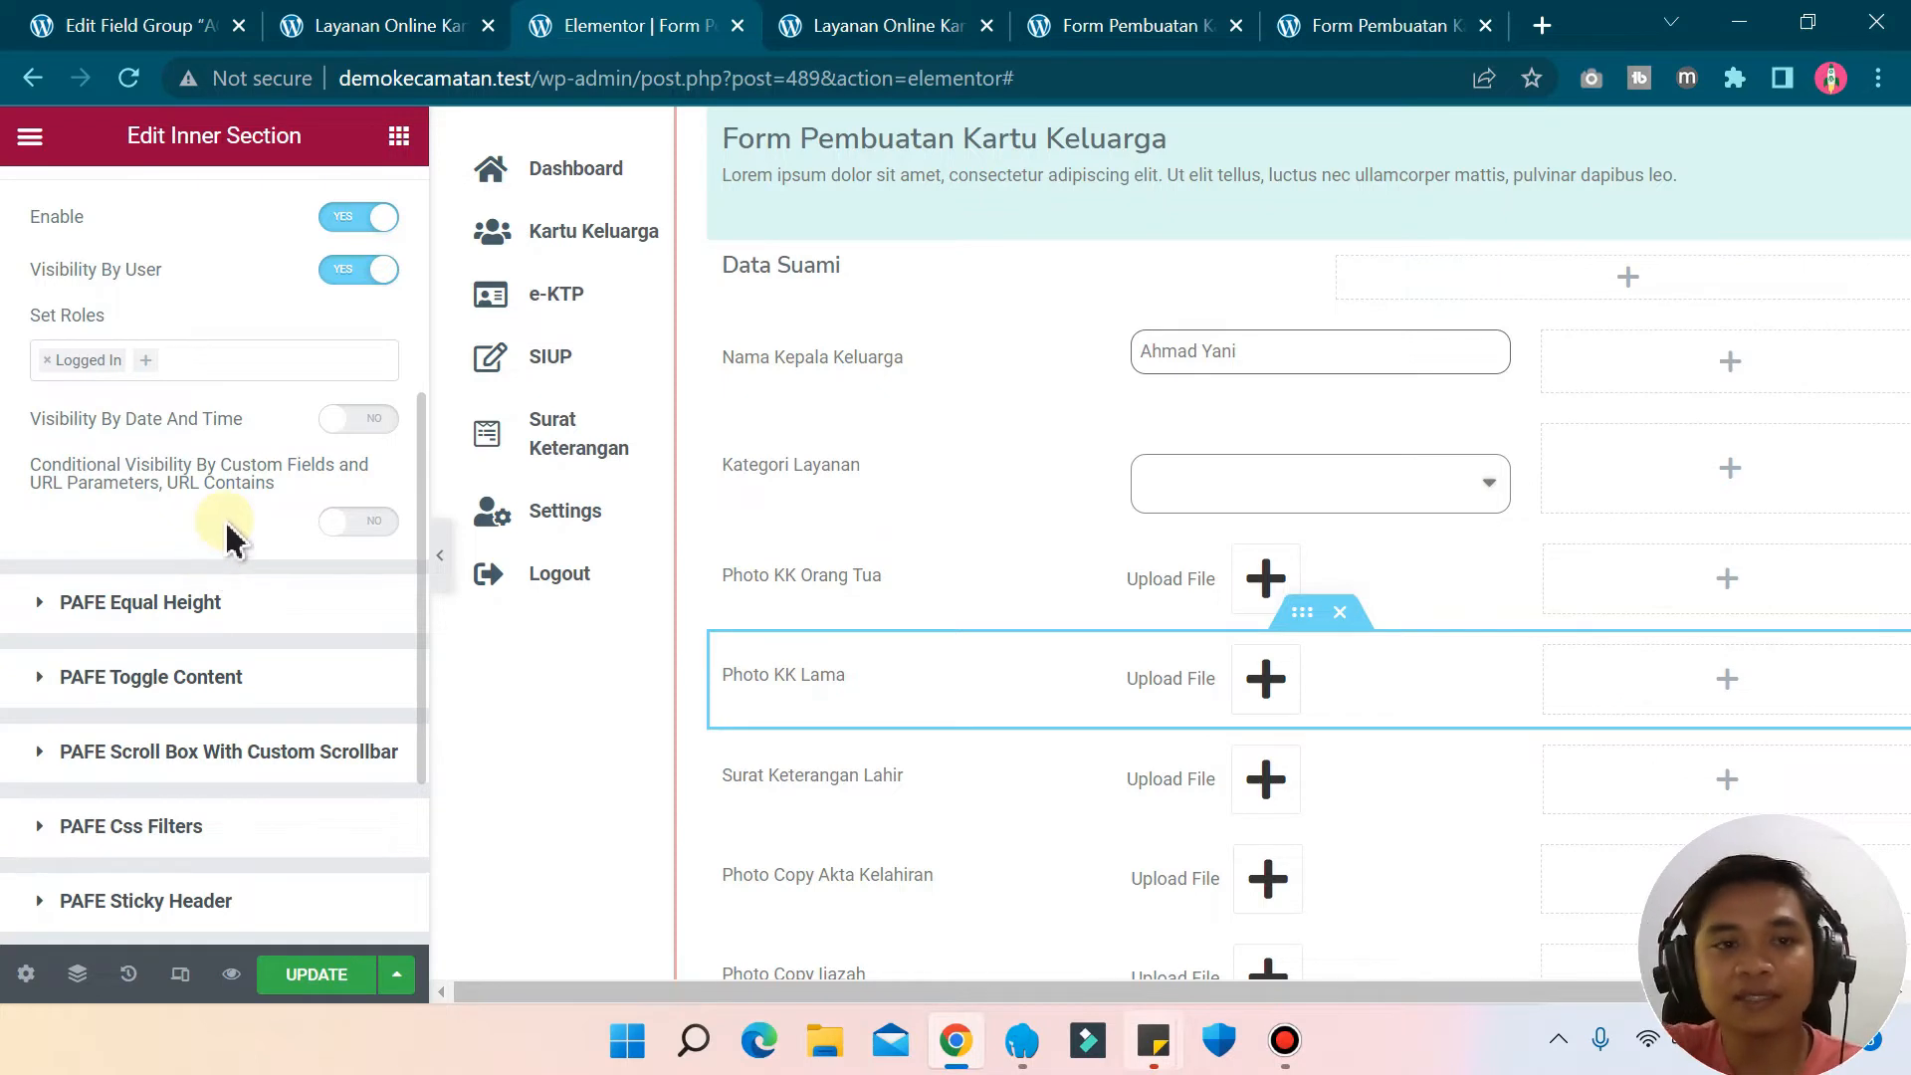
pyautogui.click(360, 522)
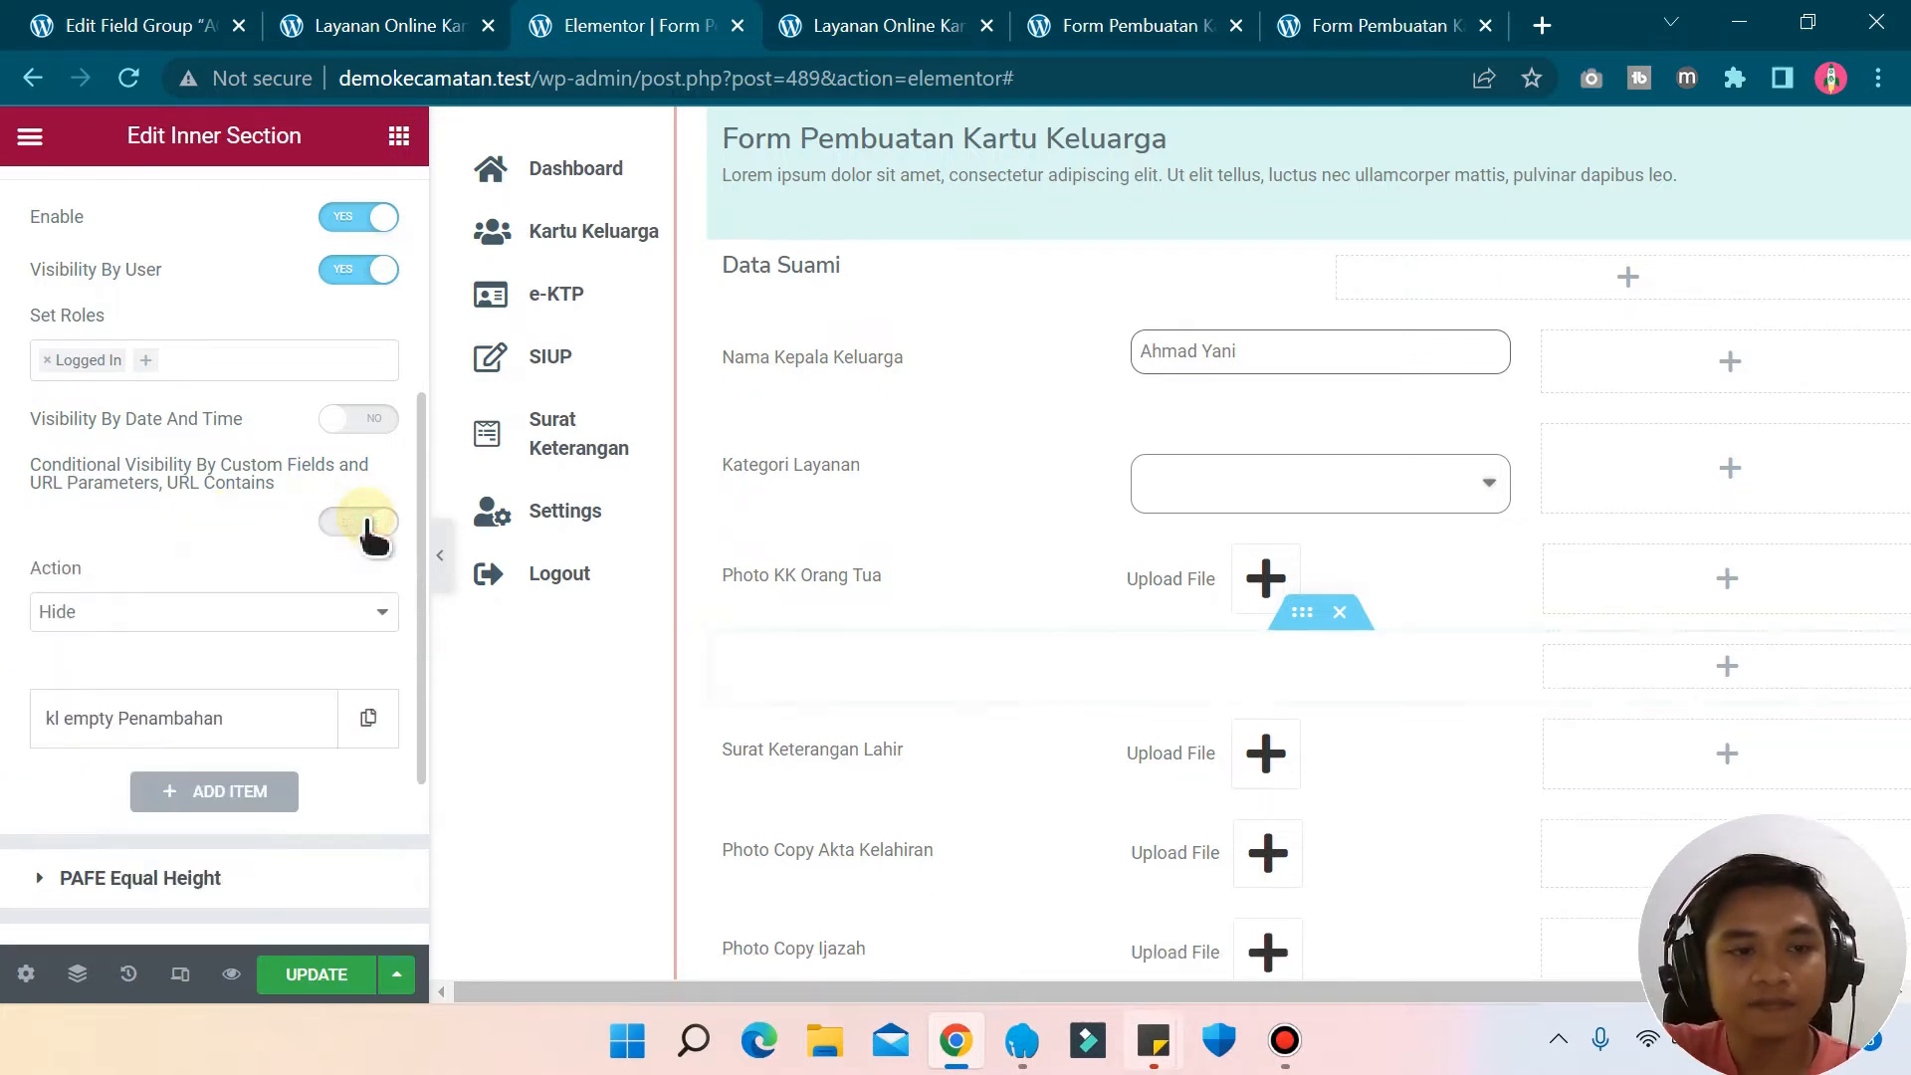
# - Choose Hide as the visibility action for the Photo KK Lama section and expand its existing condition item
pyautogui.scroll(-2, 194, 588)
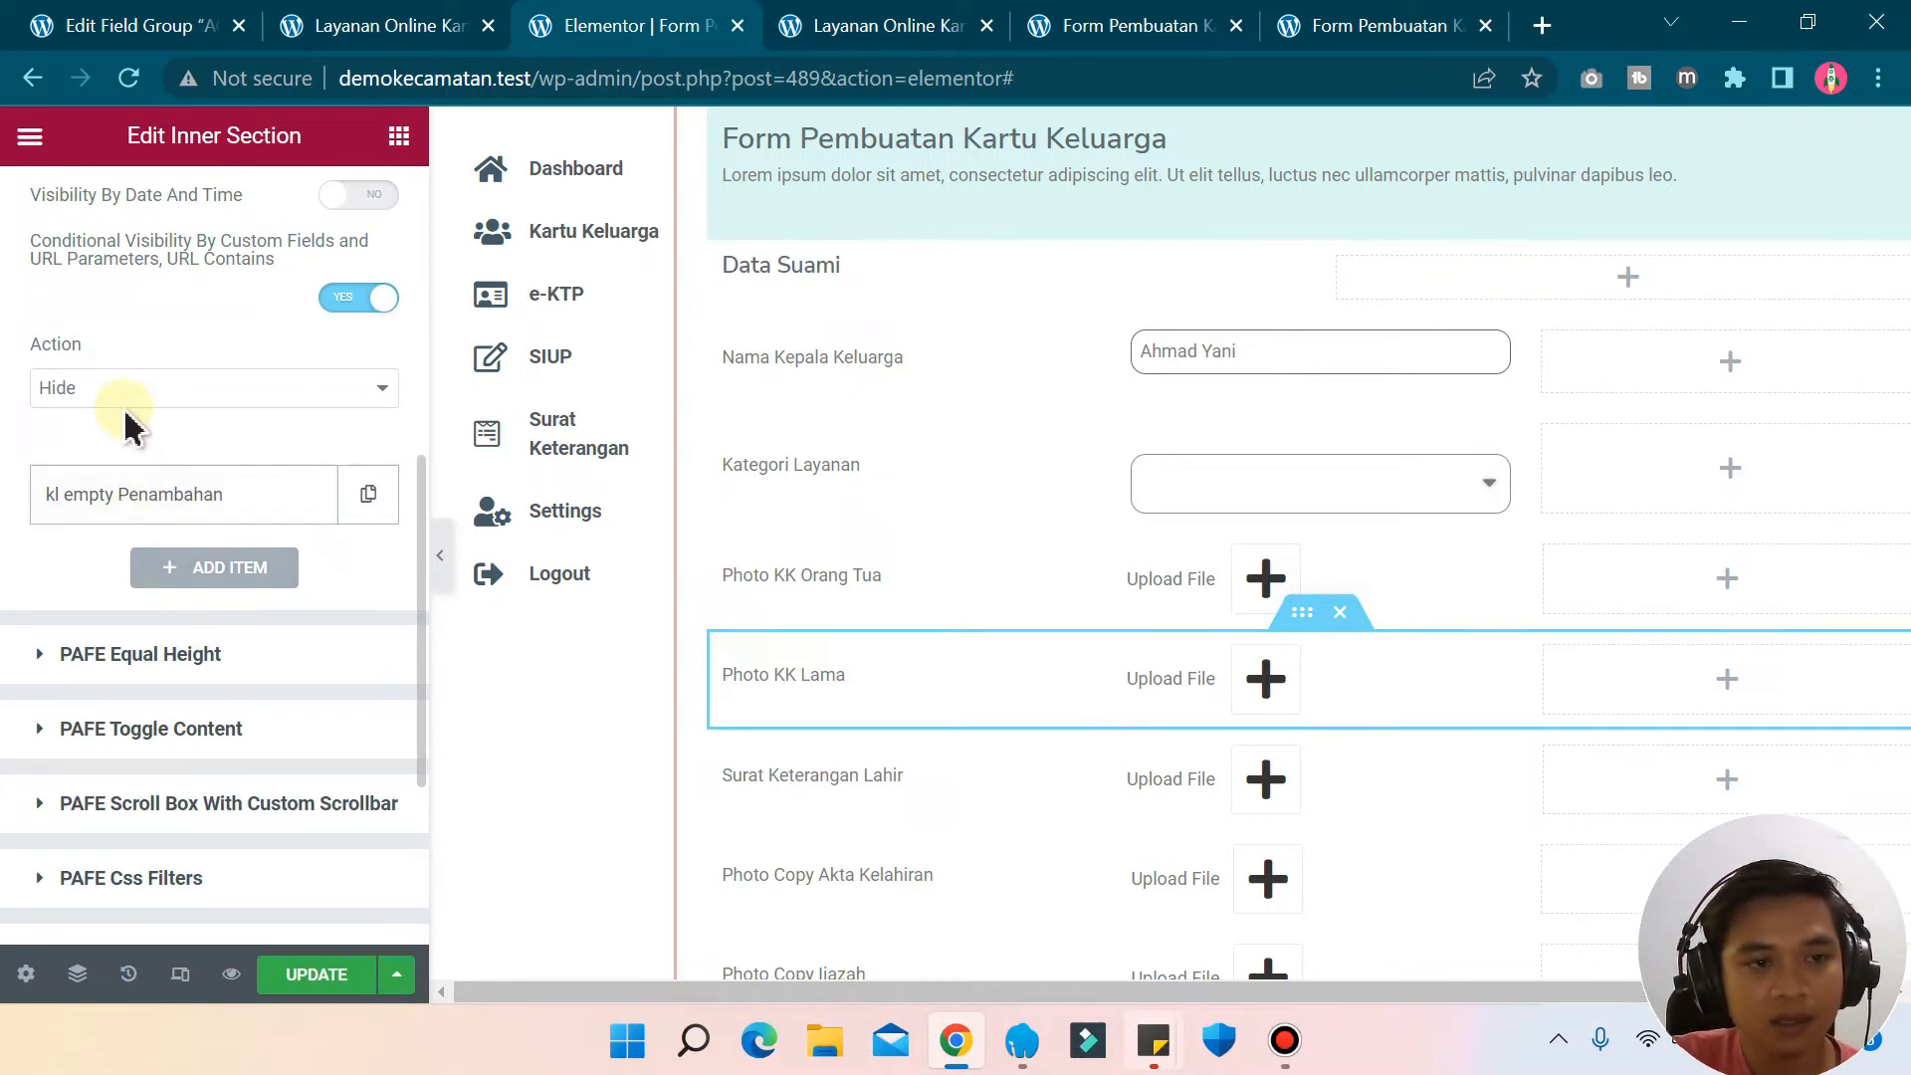
pyautogui.click(164, 390)
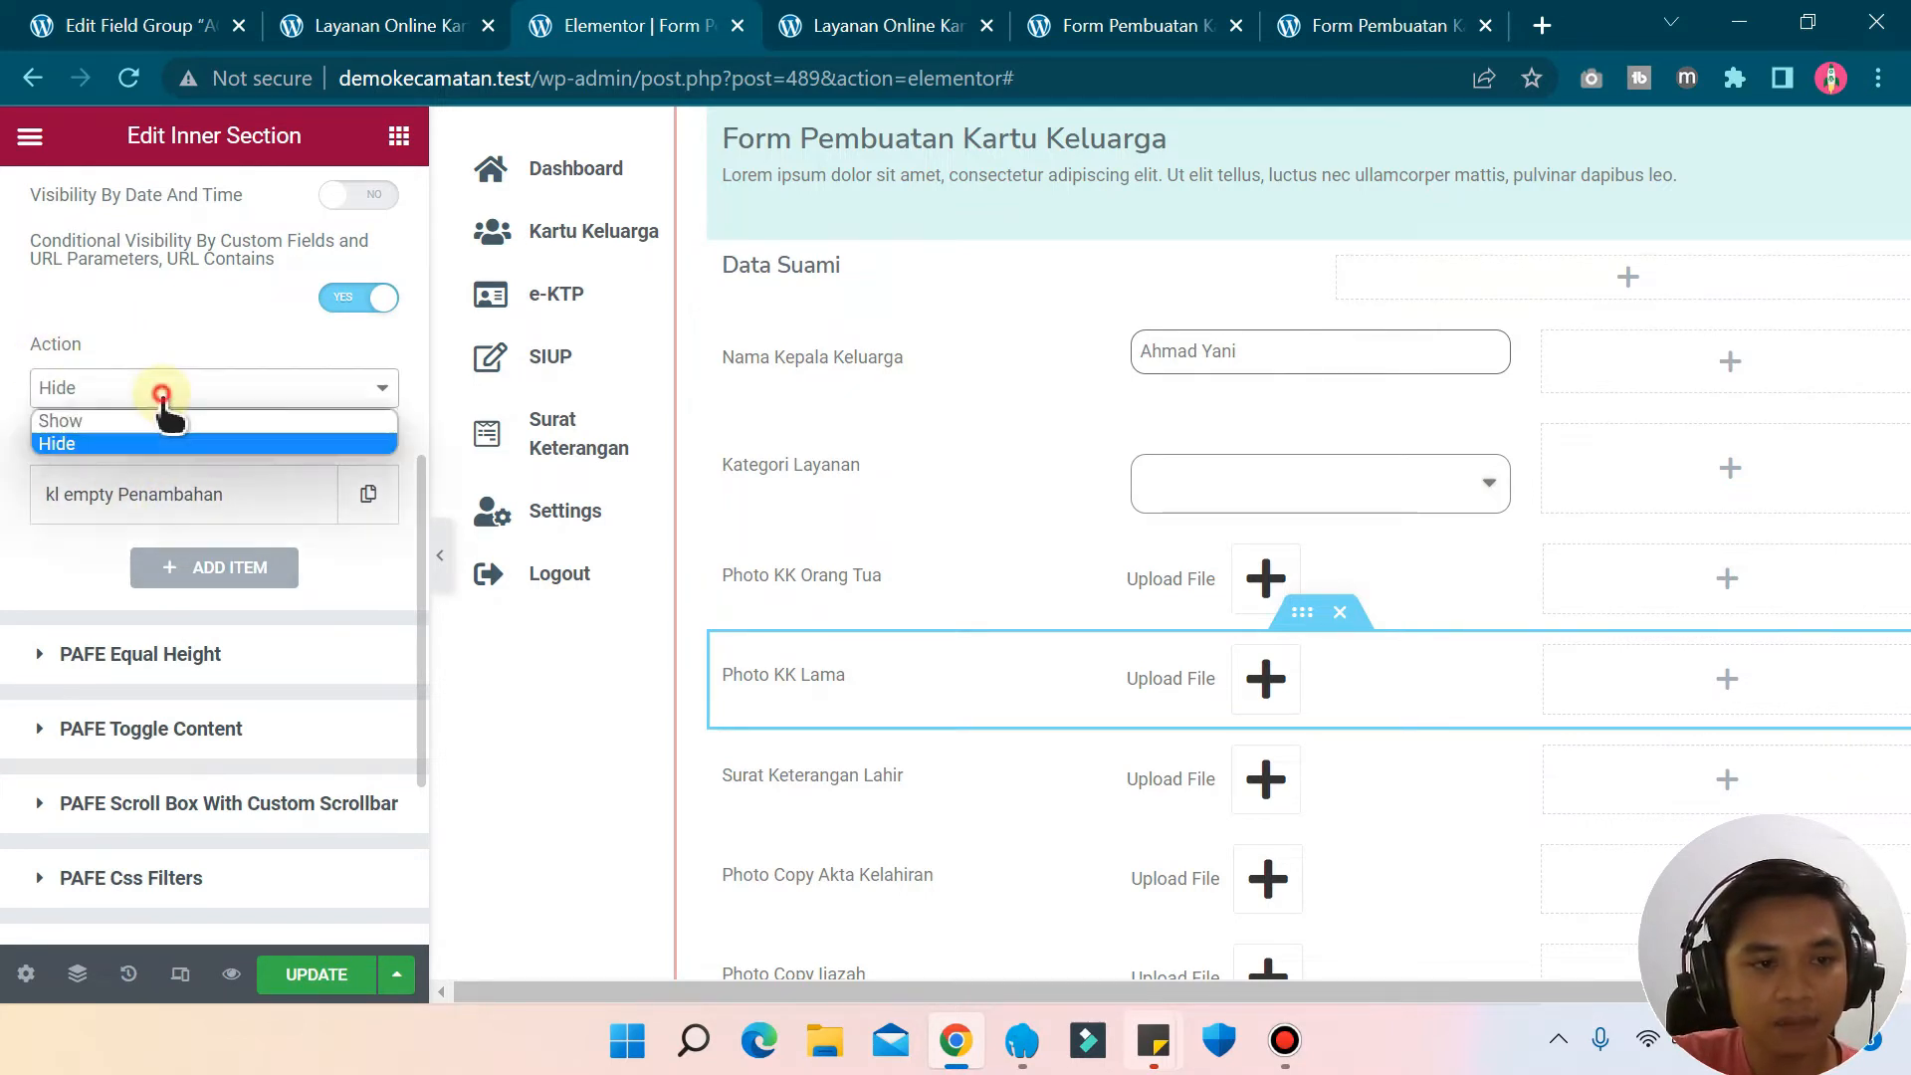
pyautogui.click(76, 443)
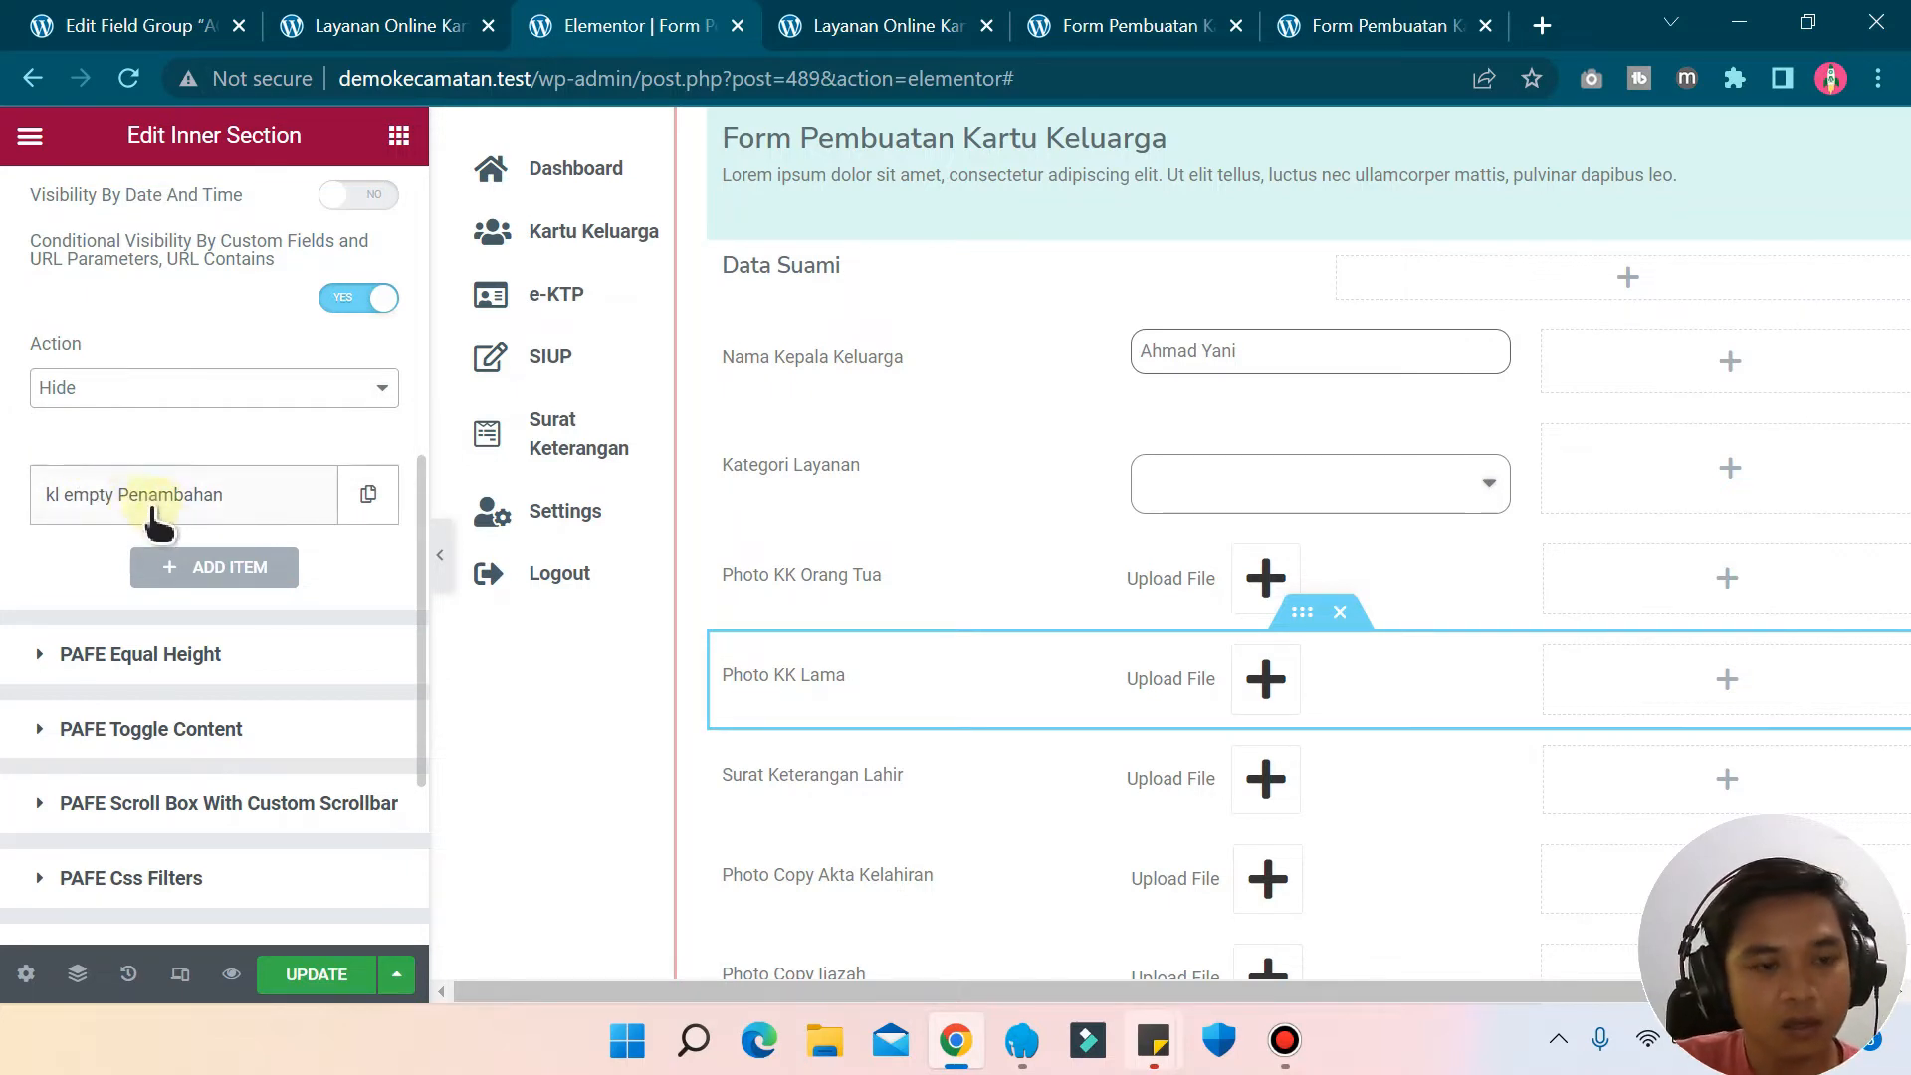
pyautogui.click(188, 494)
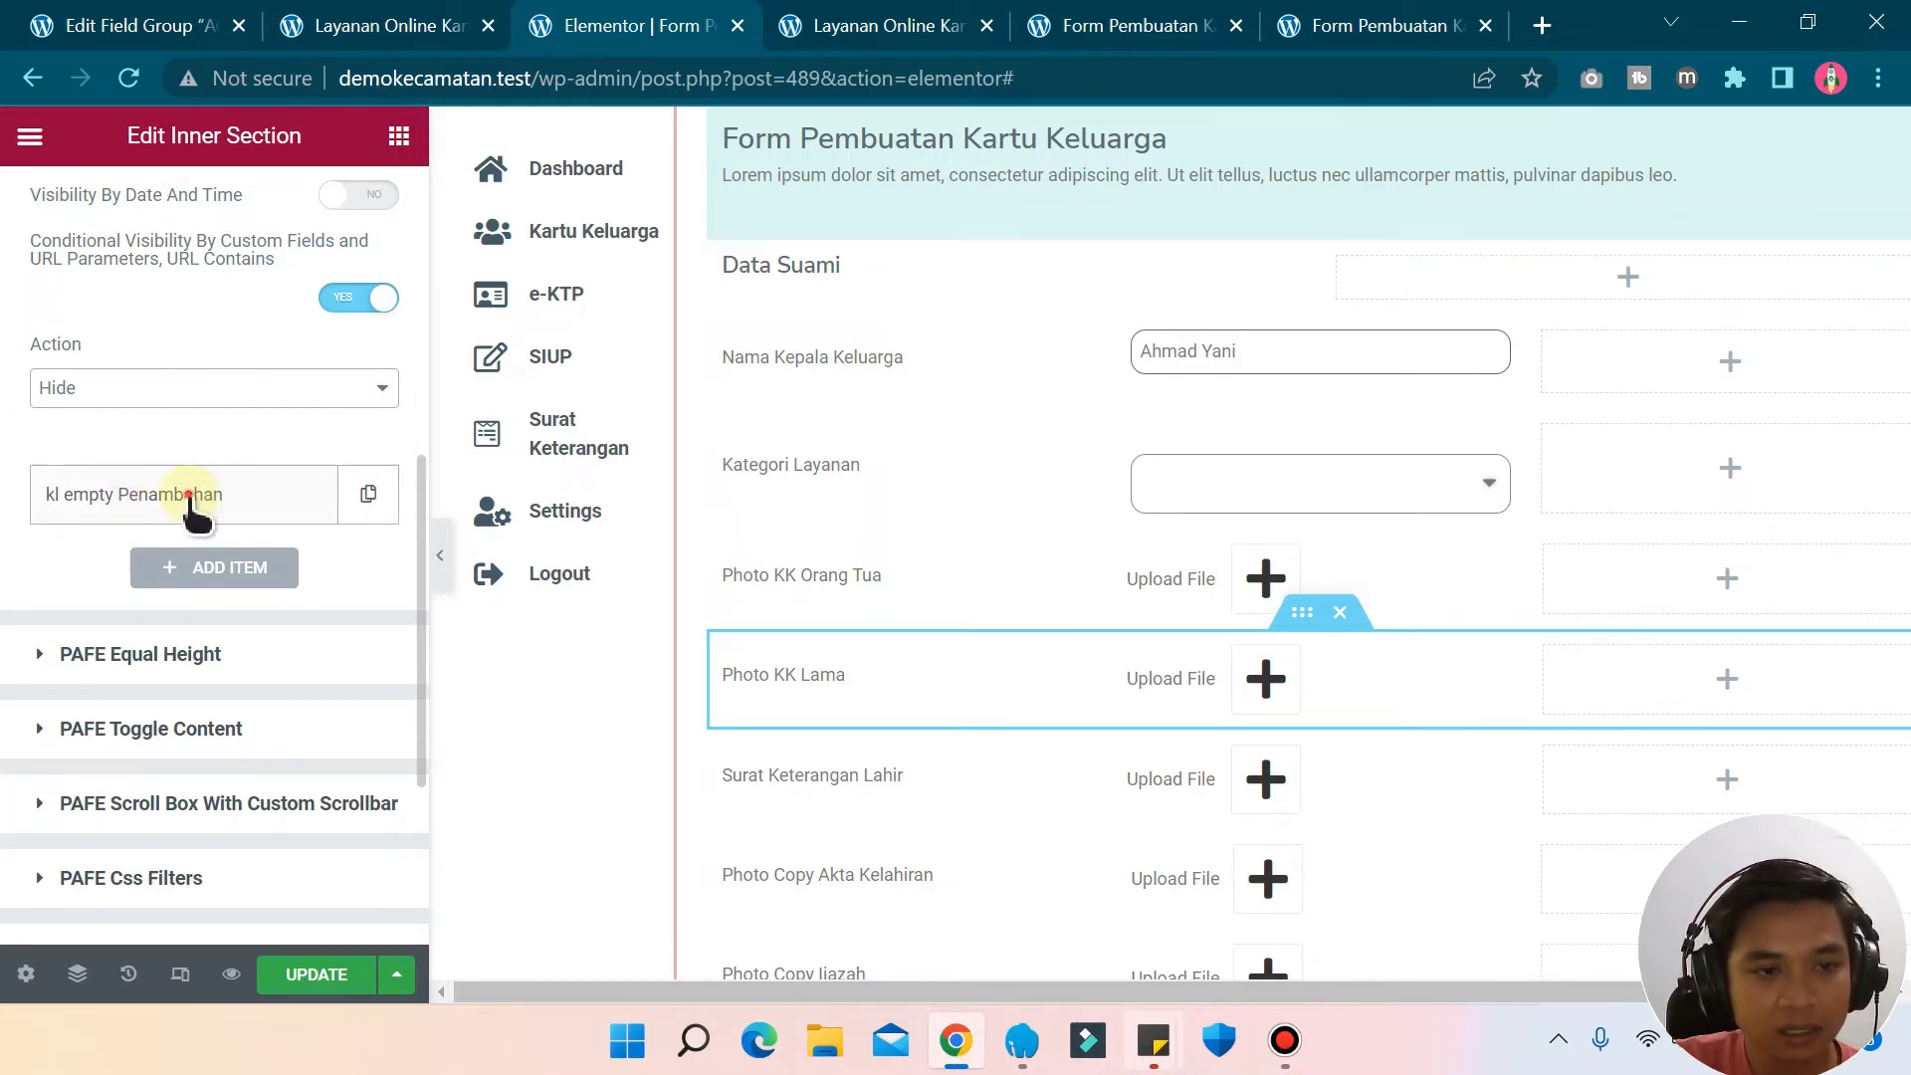
pyautogui.click(194, 497)
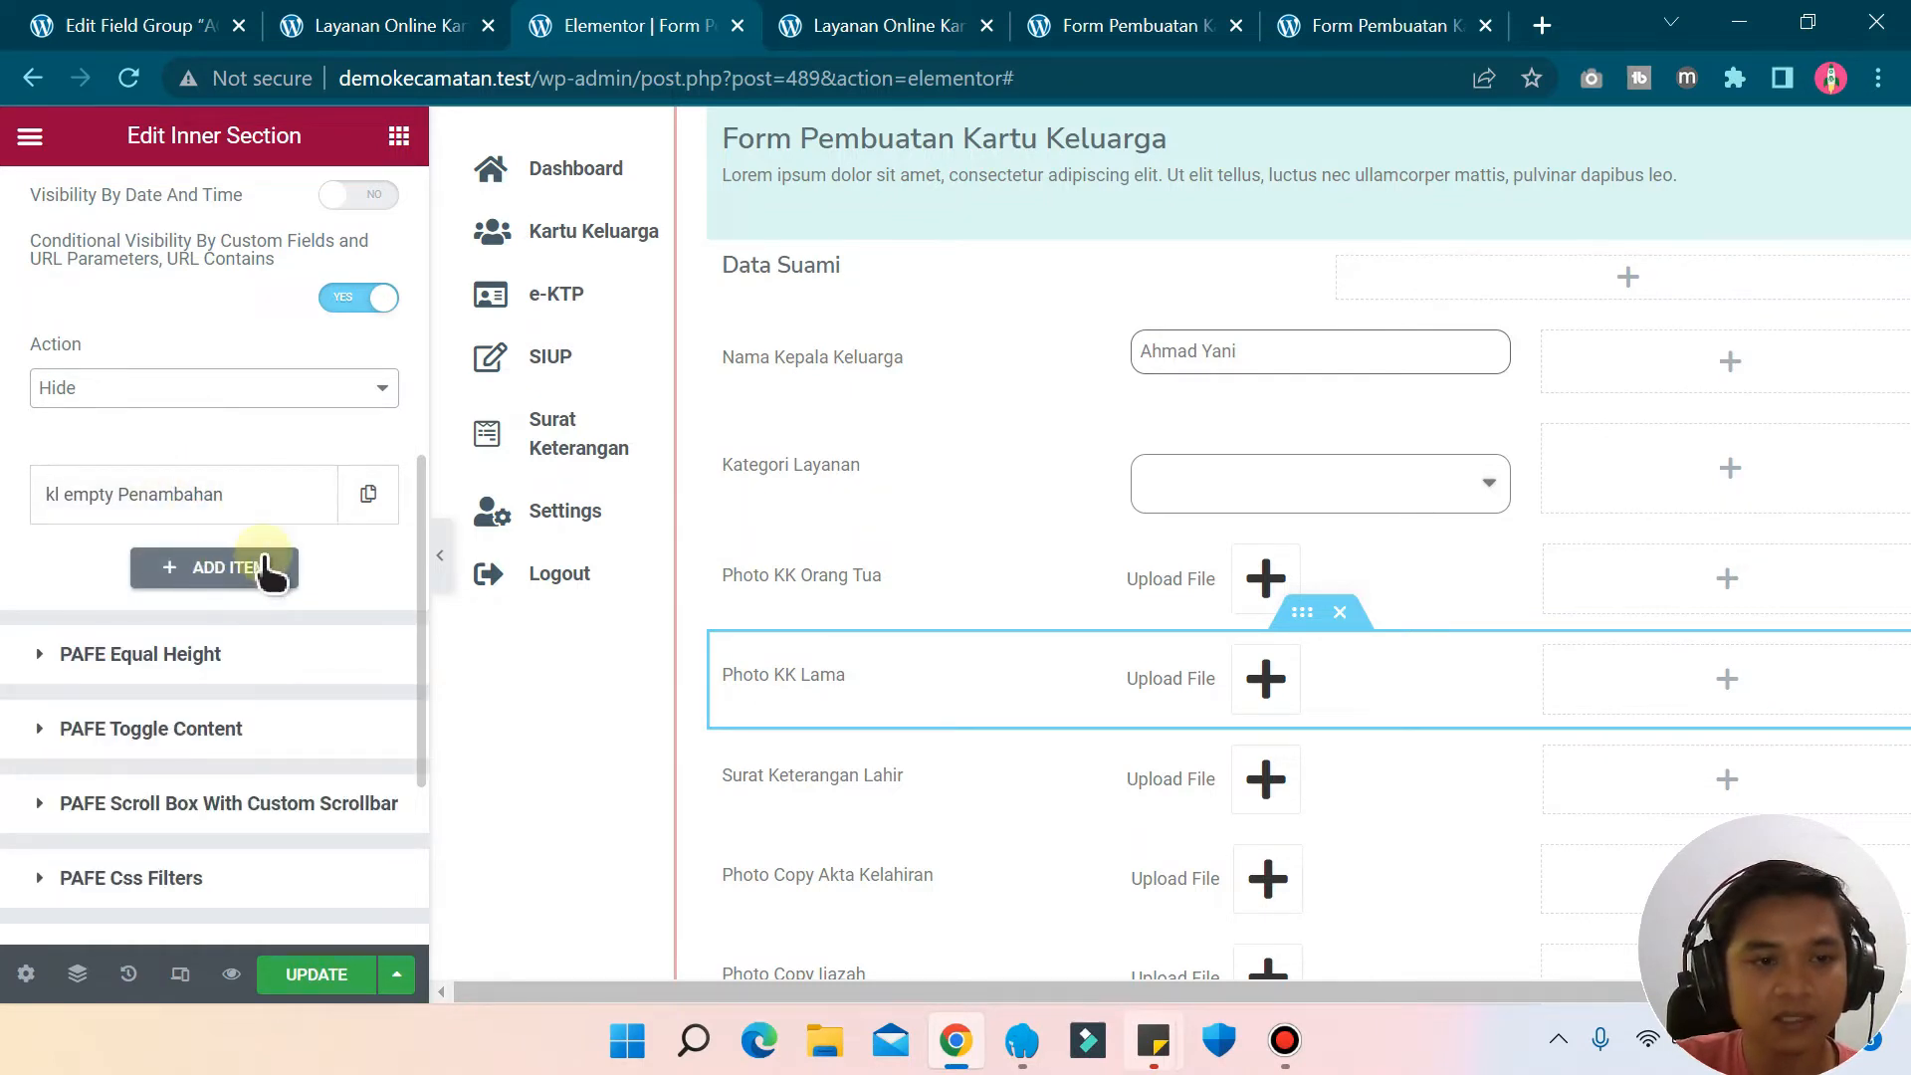
pyautogui.click(195, 494)
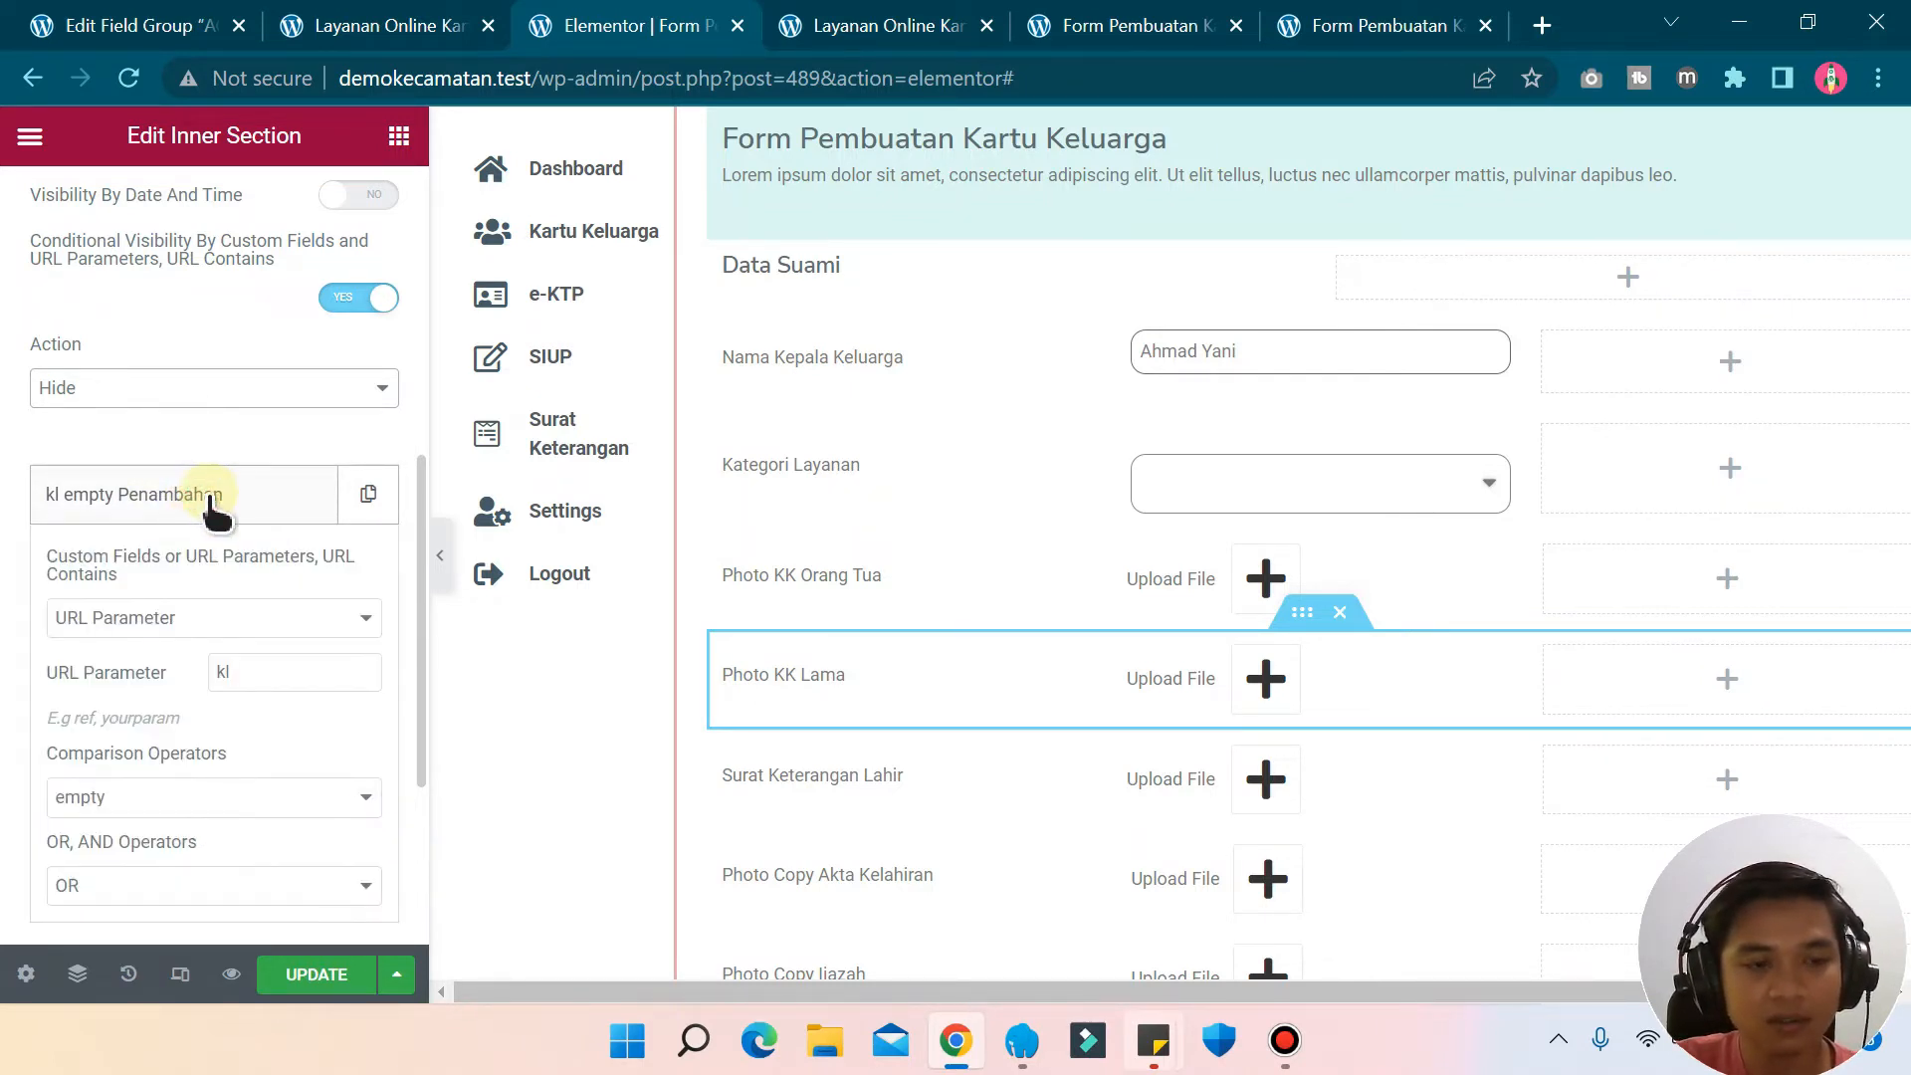
# - Switch the condition's source to Custom Field and back to URL Parameter
pyautogui.scroll(-2, 223, 509)
pyautogui.click(153, 393)
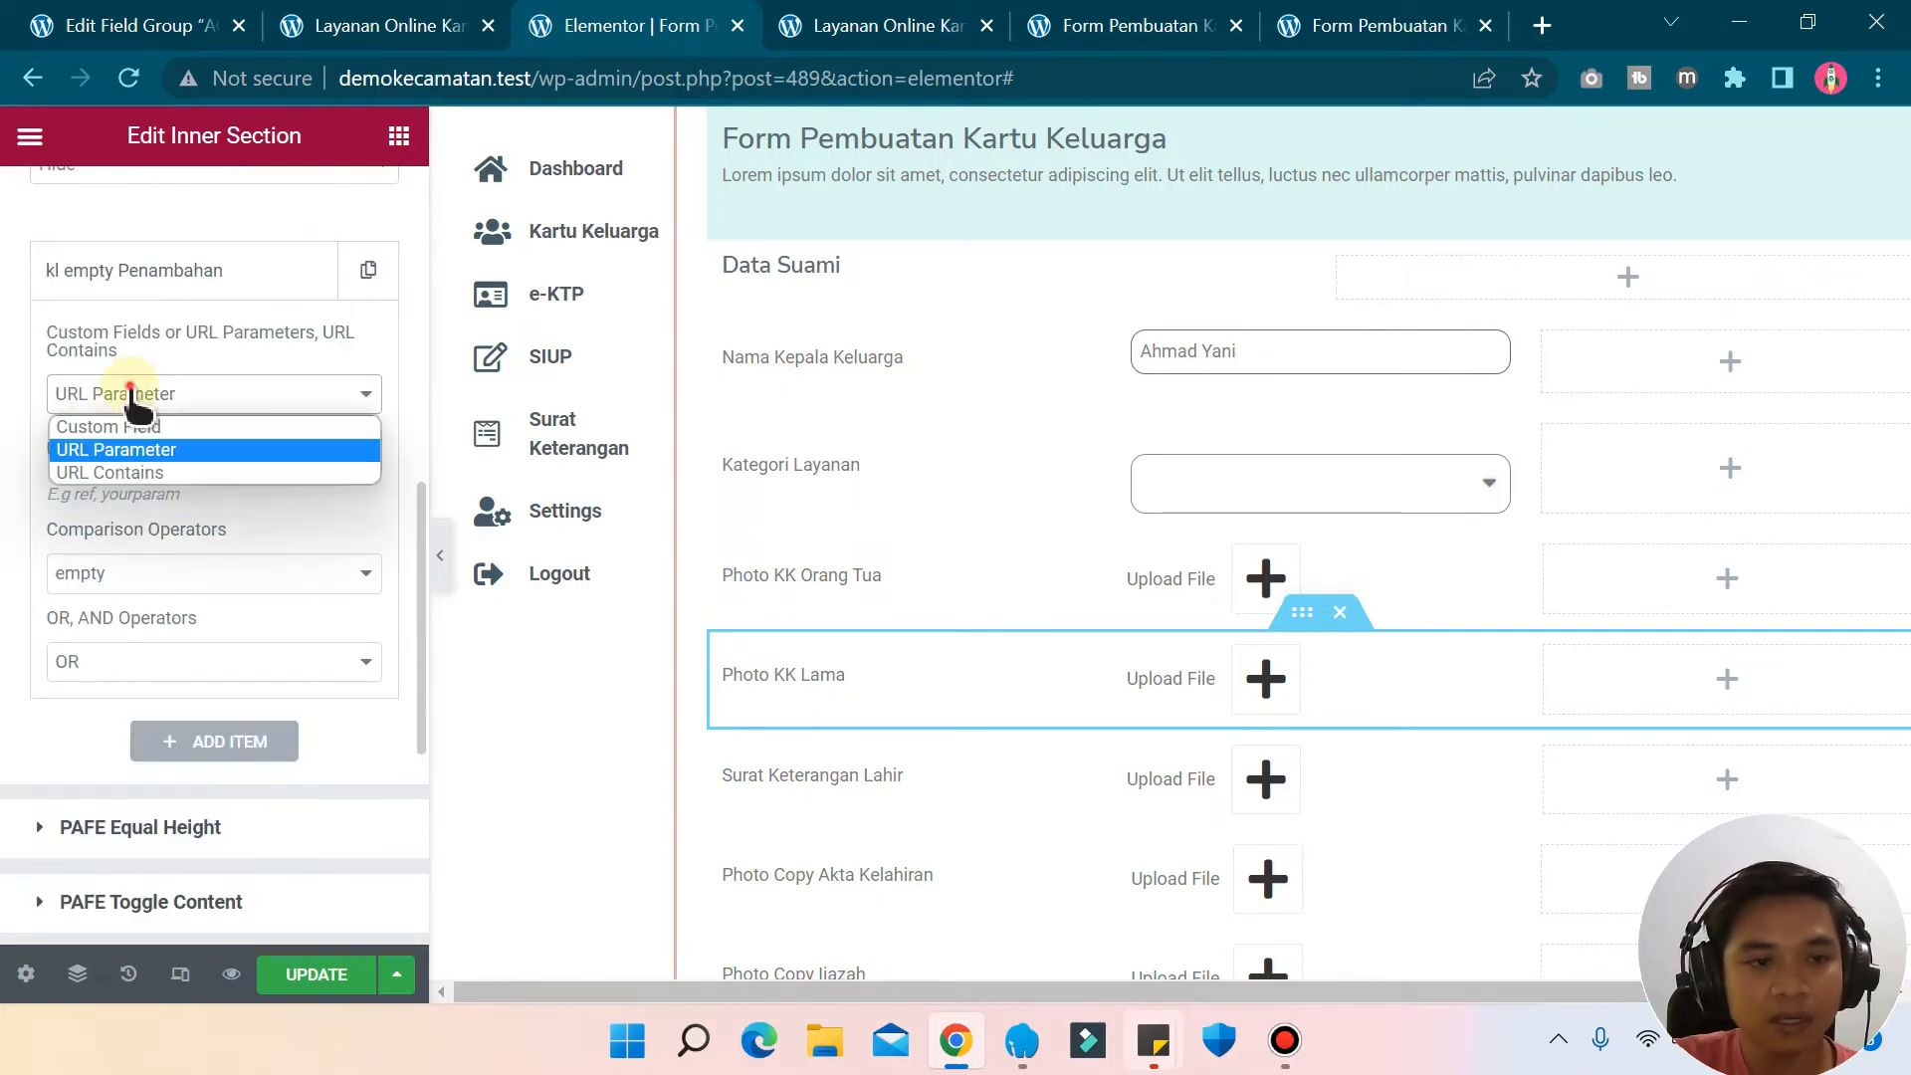
pyautogui.click(153, 427)
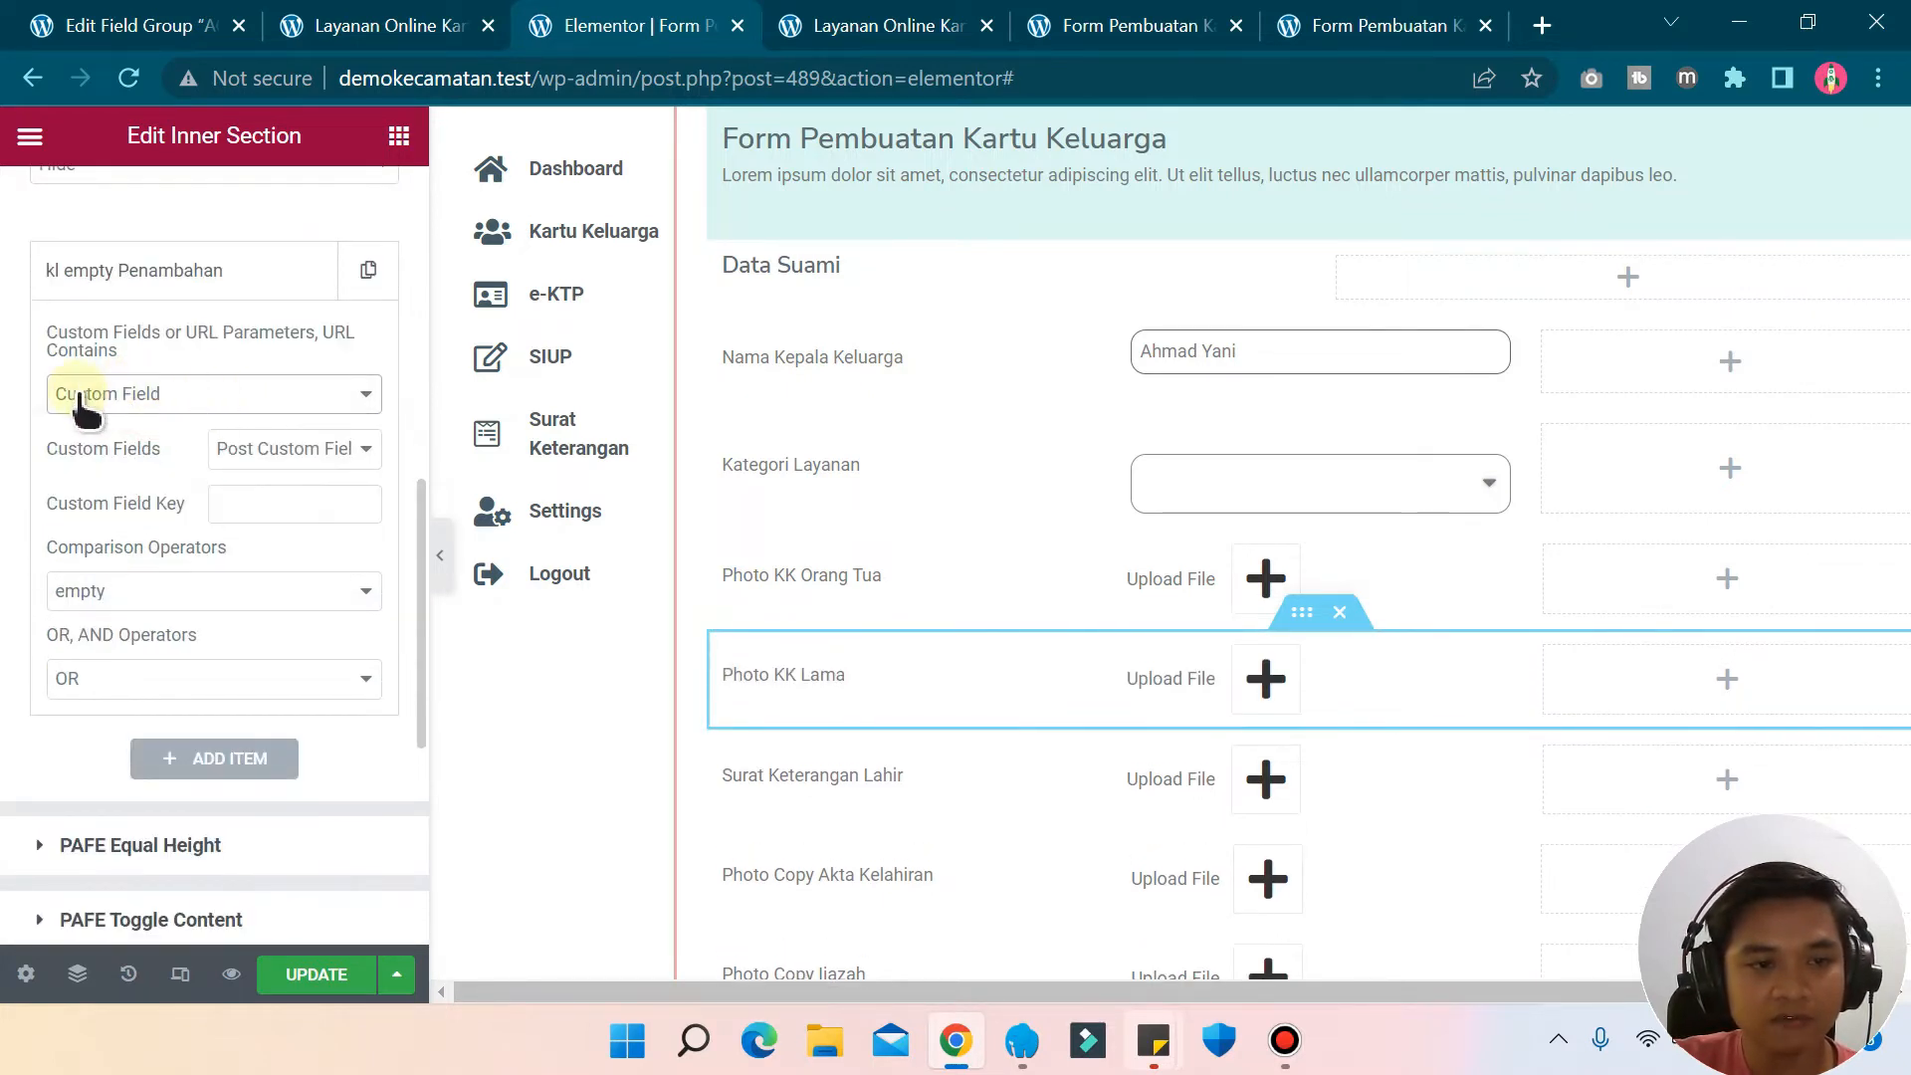
pyautogui.click(189, 391)
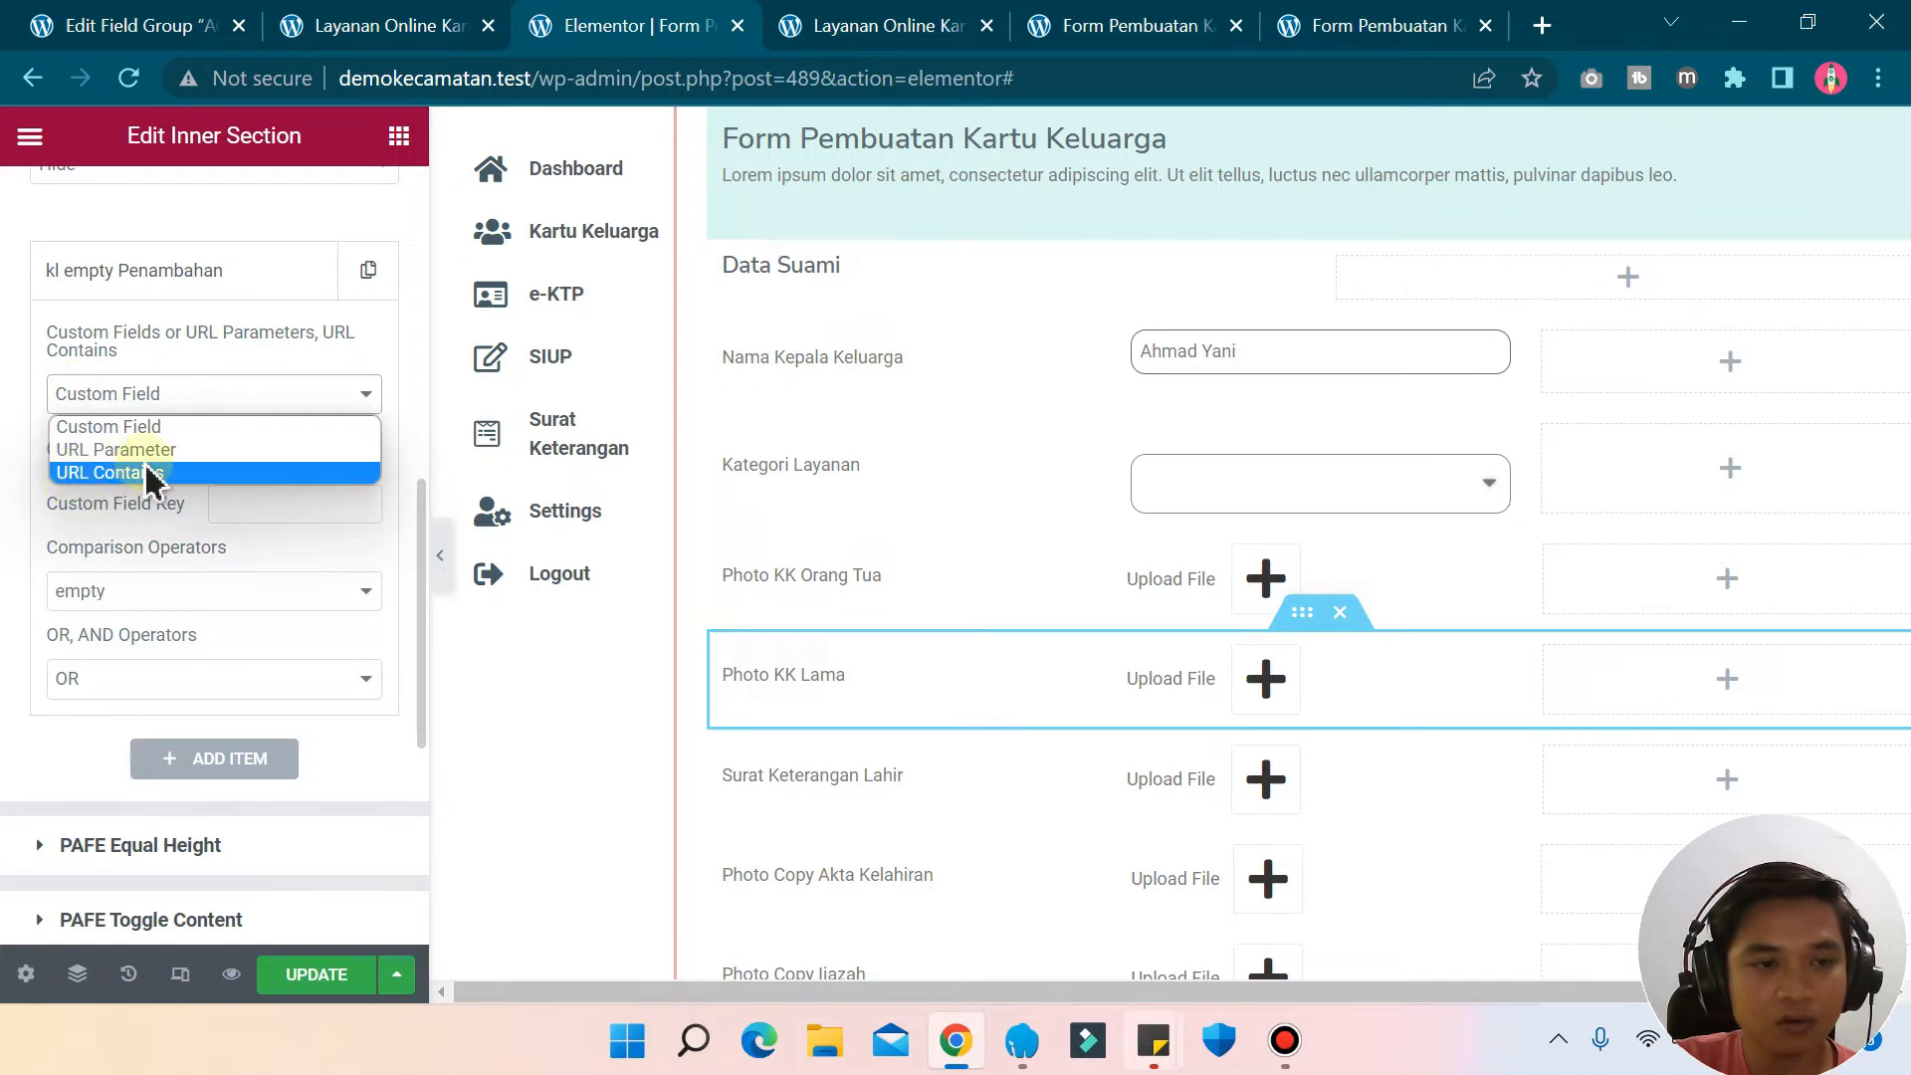
pyautogui.click(102, 450)
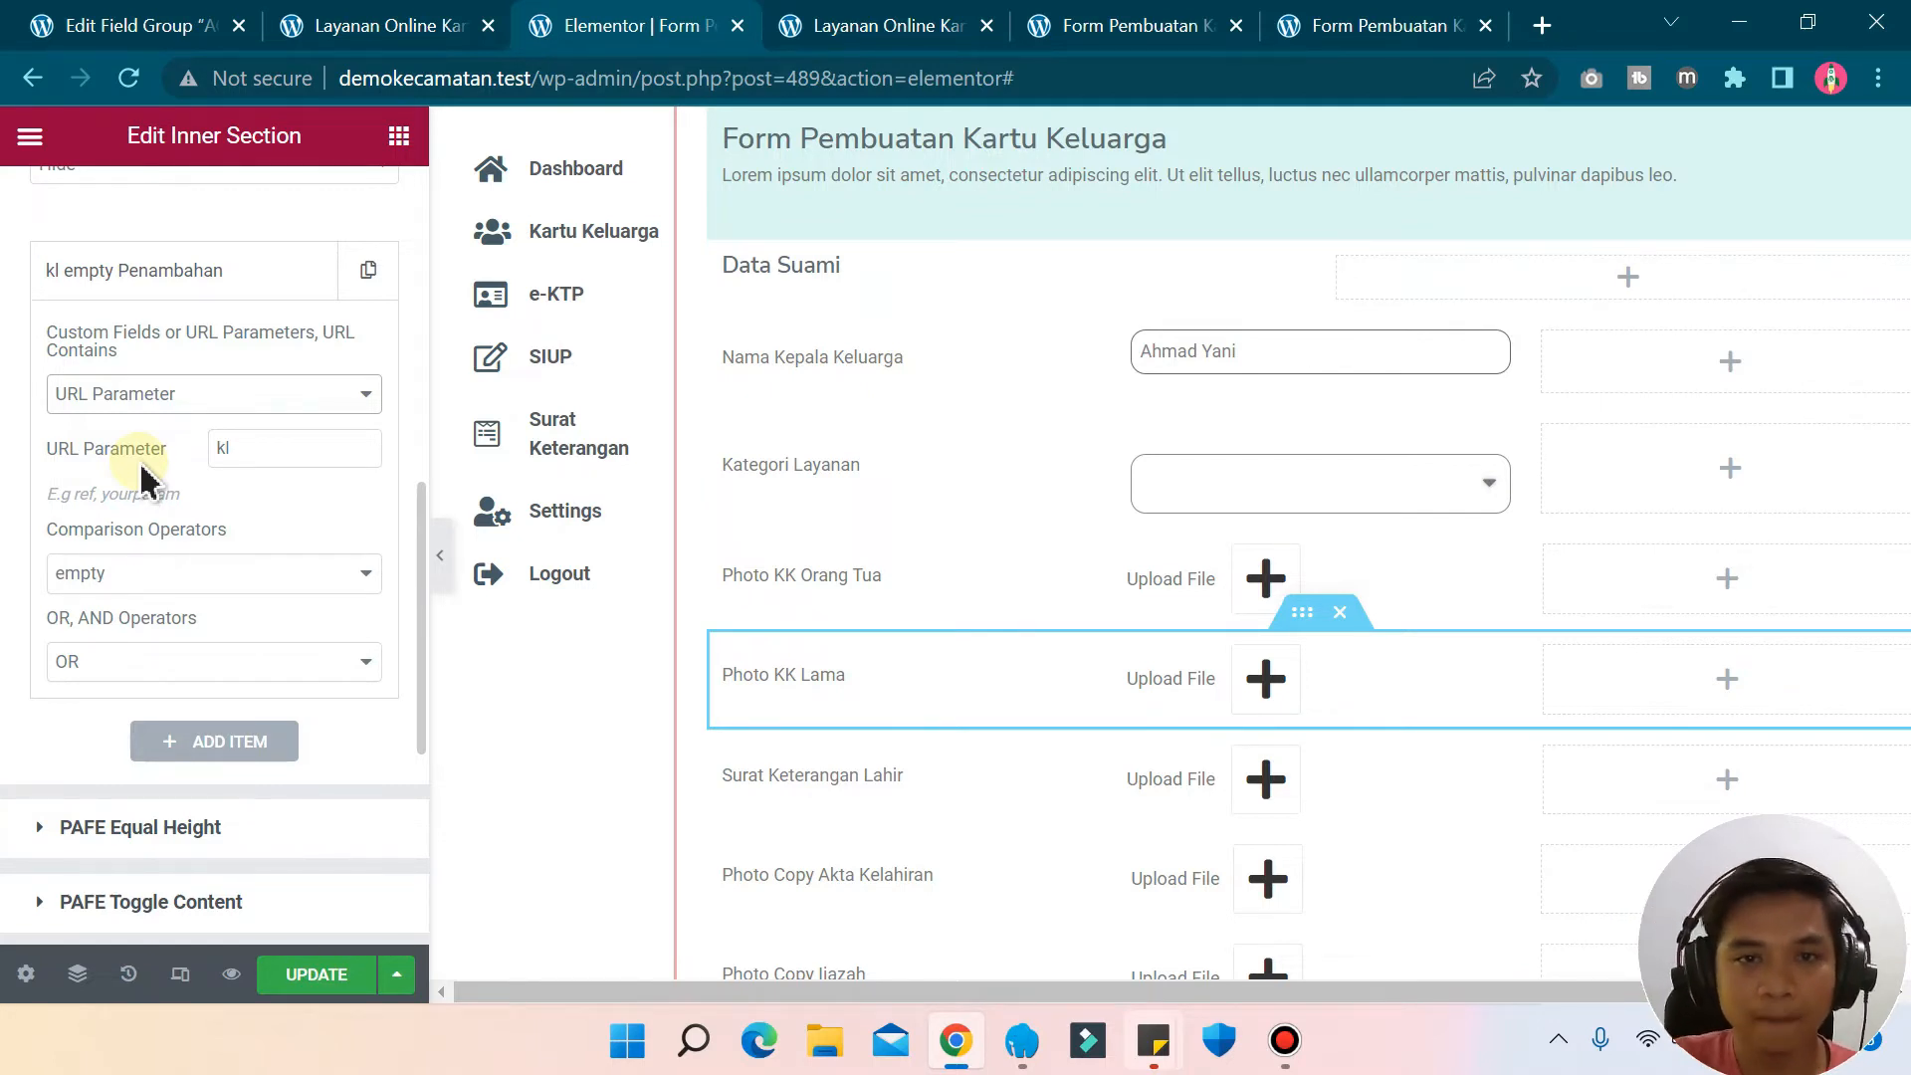
# - Open the Baru Menikah form from the Kartu Keluarga services page and compare its Kategori Layanan value with the kl parameter in the URL
pyautogui.click(875, 28)
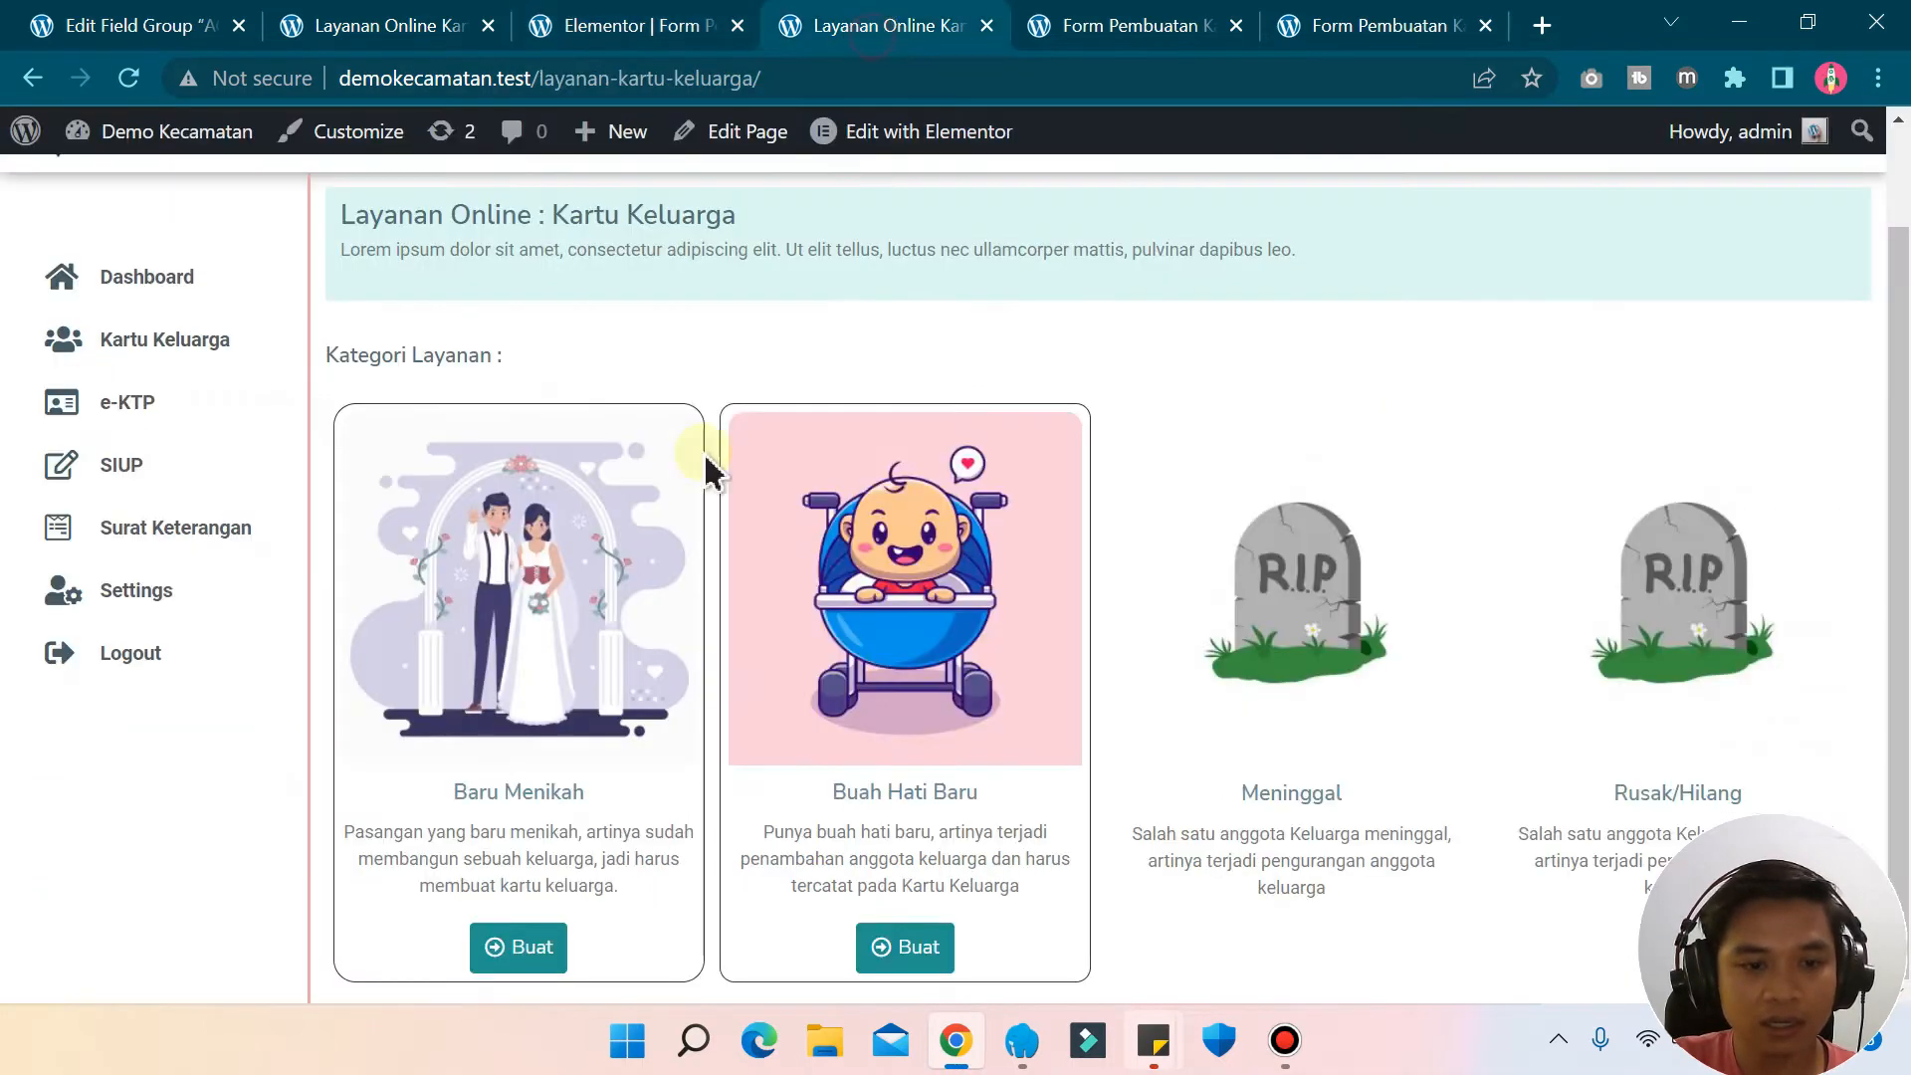
pyautogui.click(499, 970)
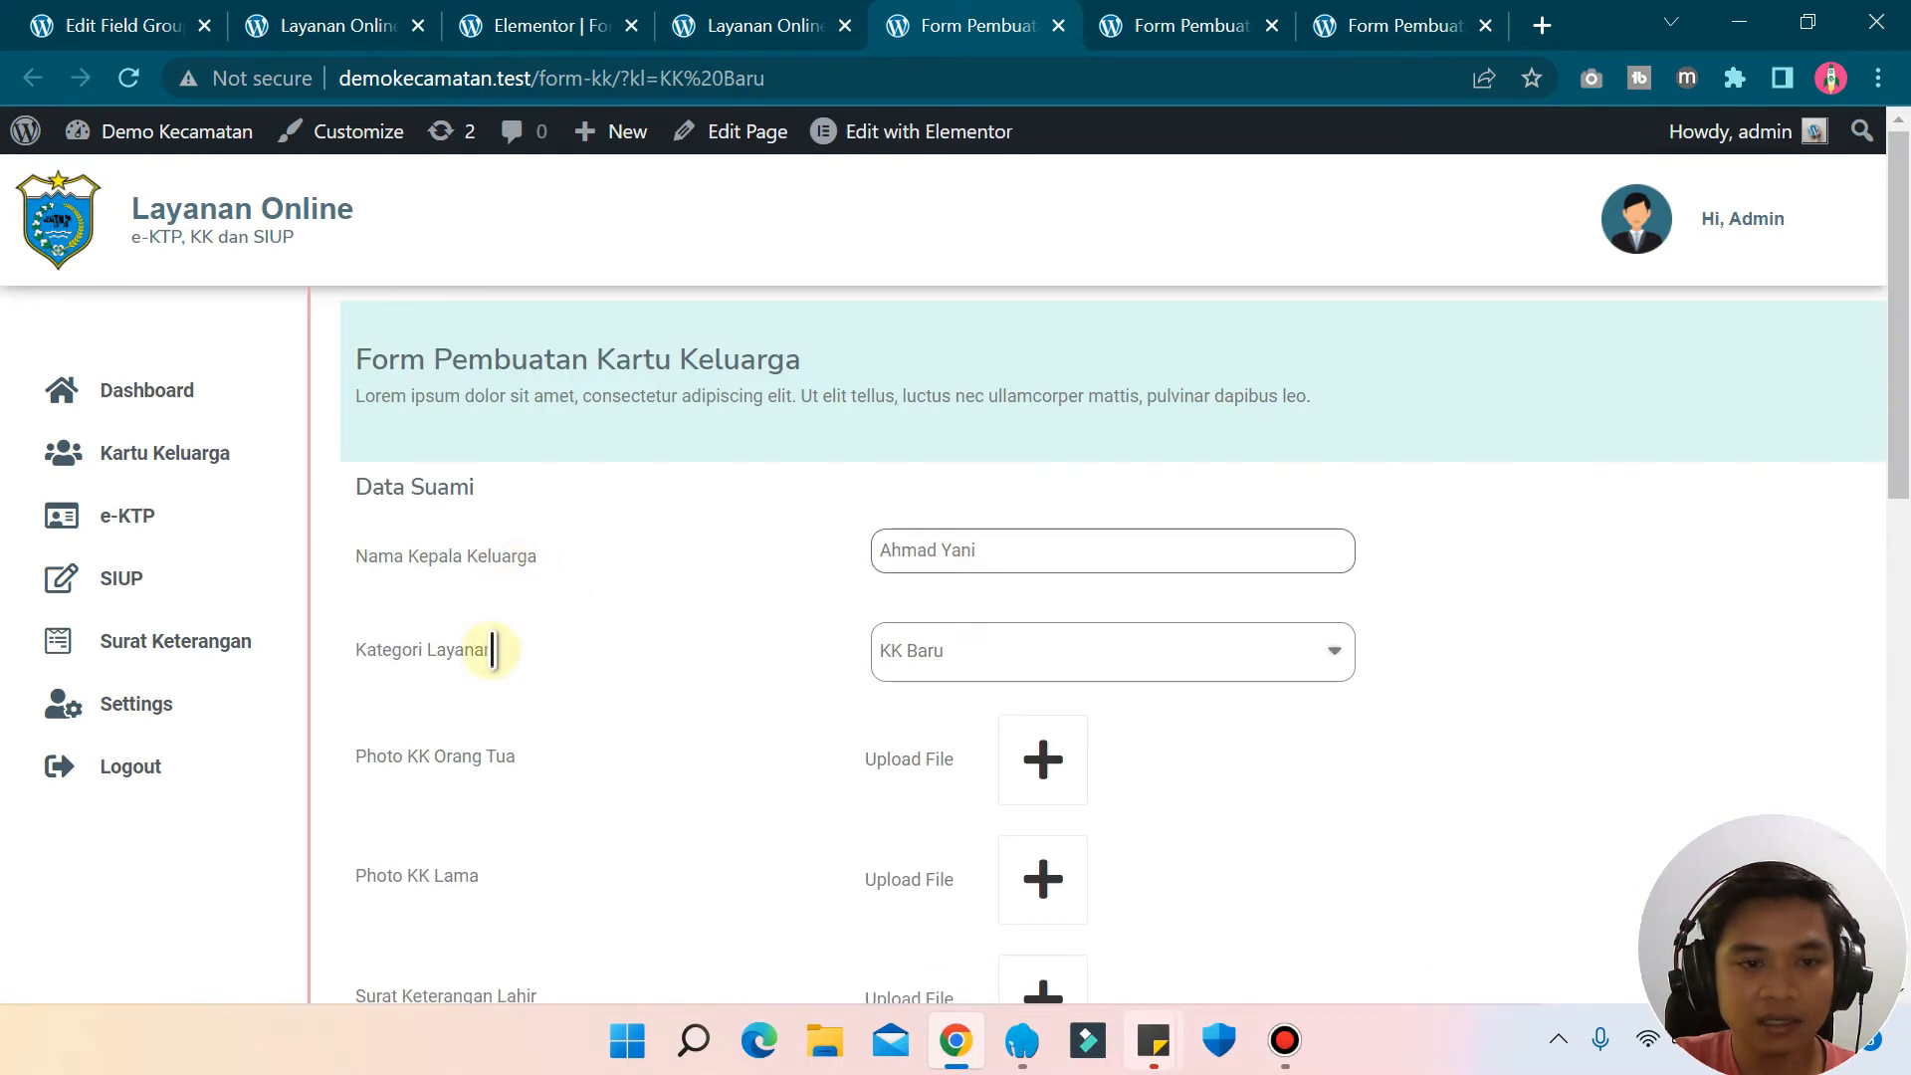
pyautogui.moveTo(503, 655); pyautogui.dragTo(375, 647)
pyautogui.click(375, 648)
pyautogui.click(983, 644)
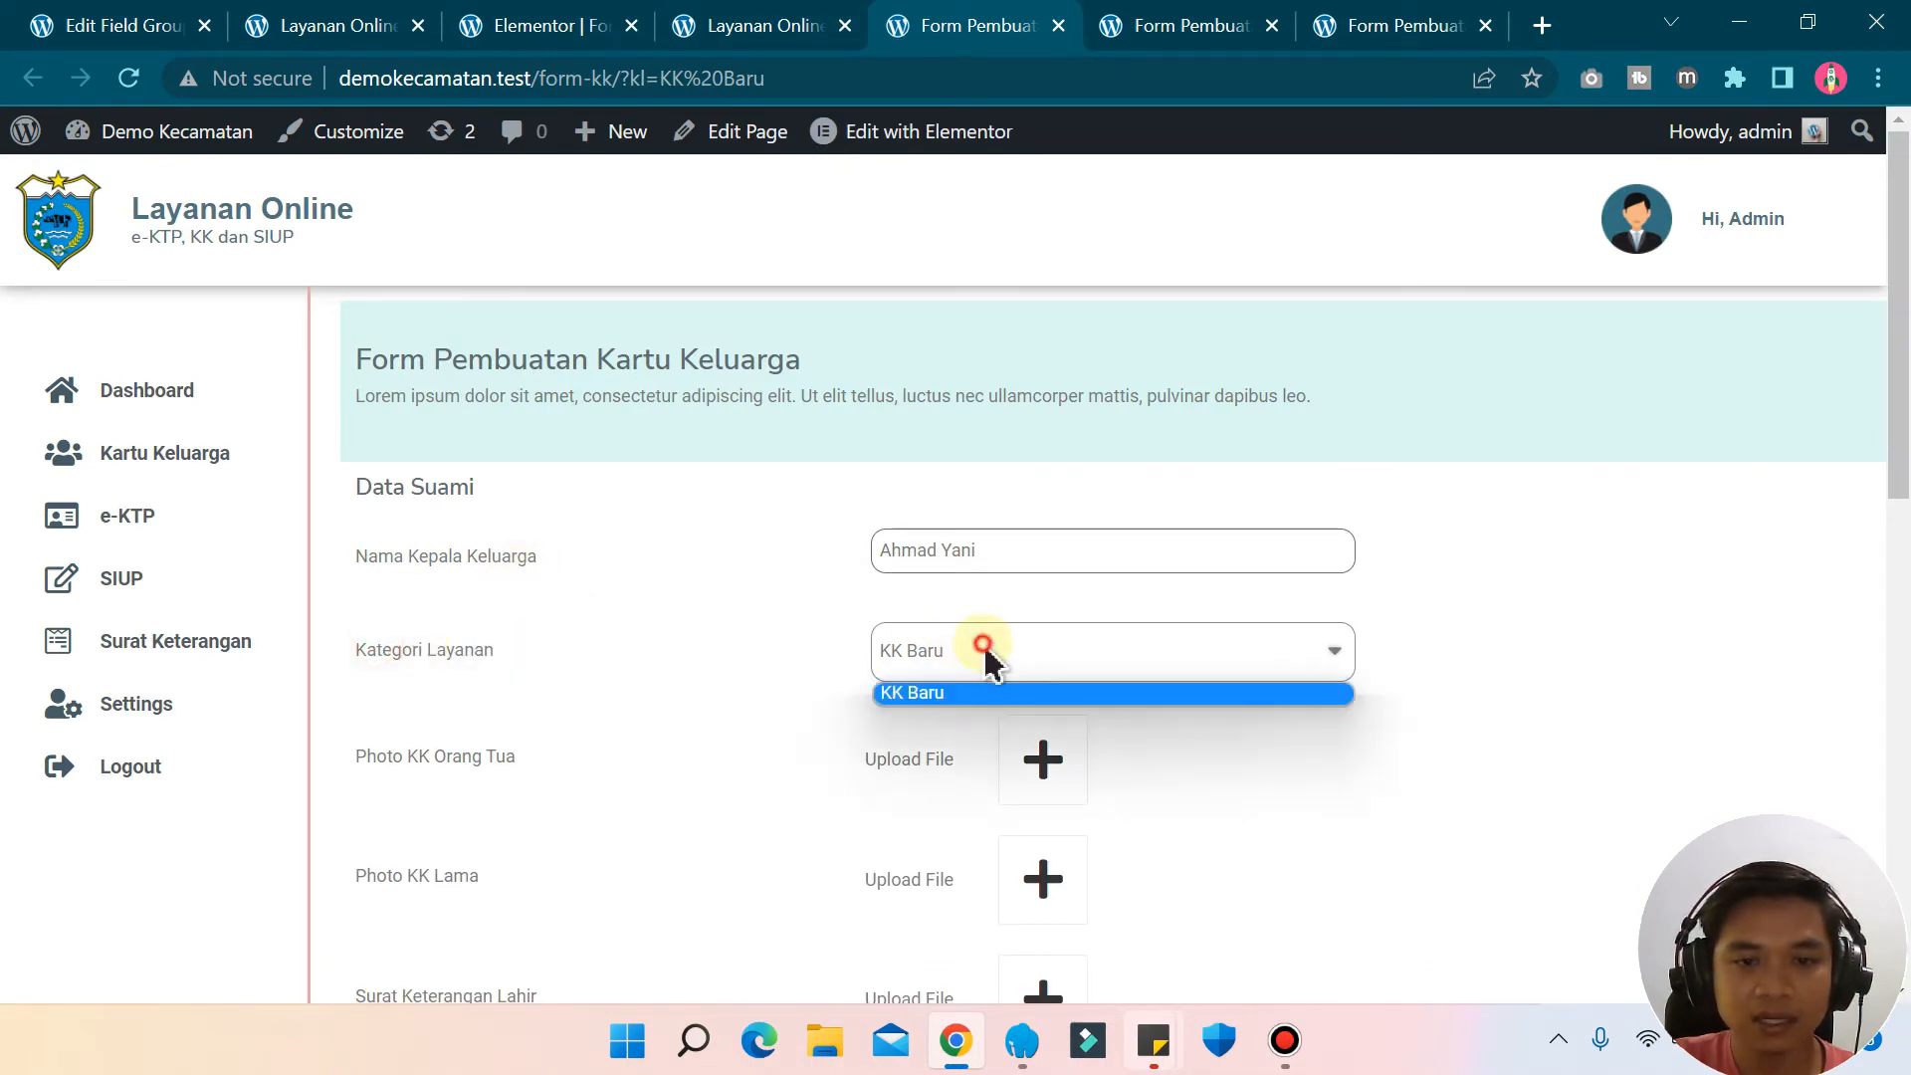
pyautogui.click(935, 696)
pyautogui.moveTo(802, 78); pyautogui.dragTo(670, 87)
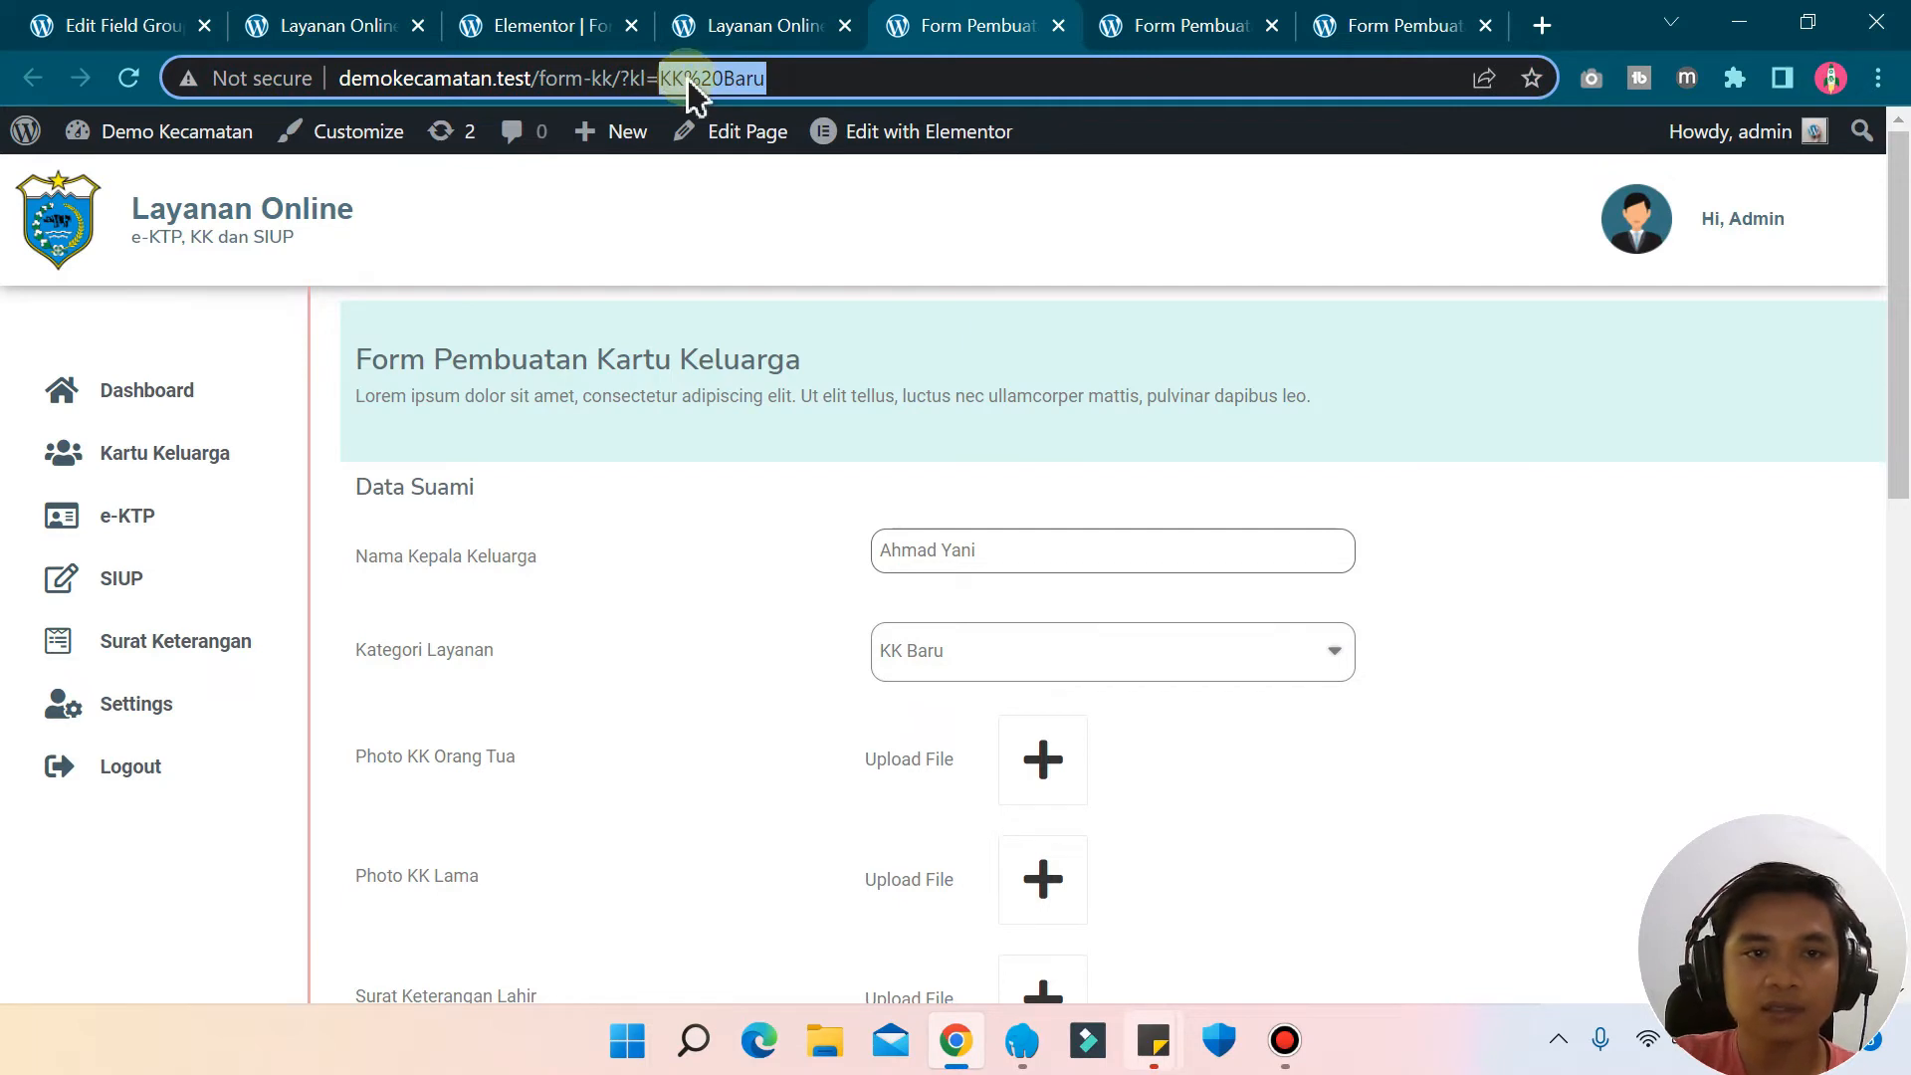
pyautogui.click(686, 78)
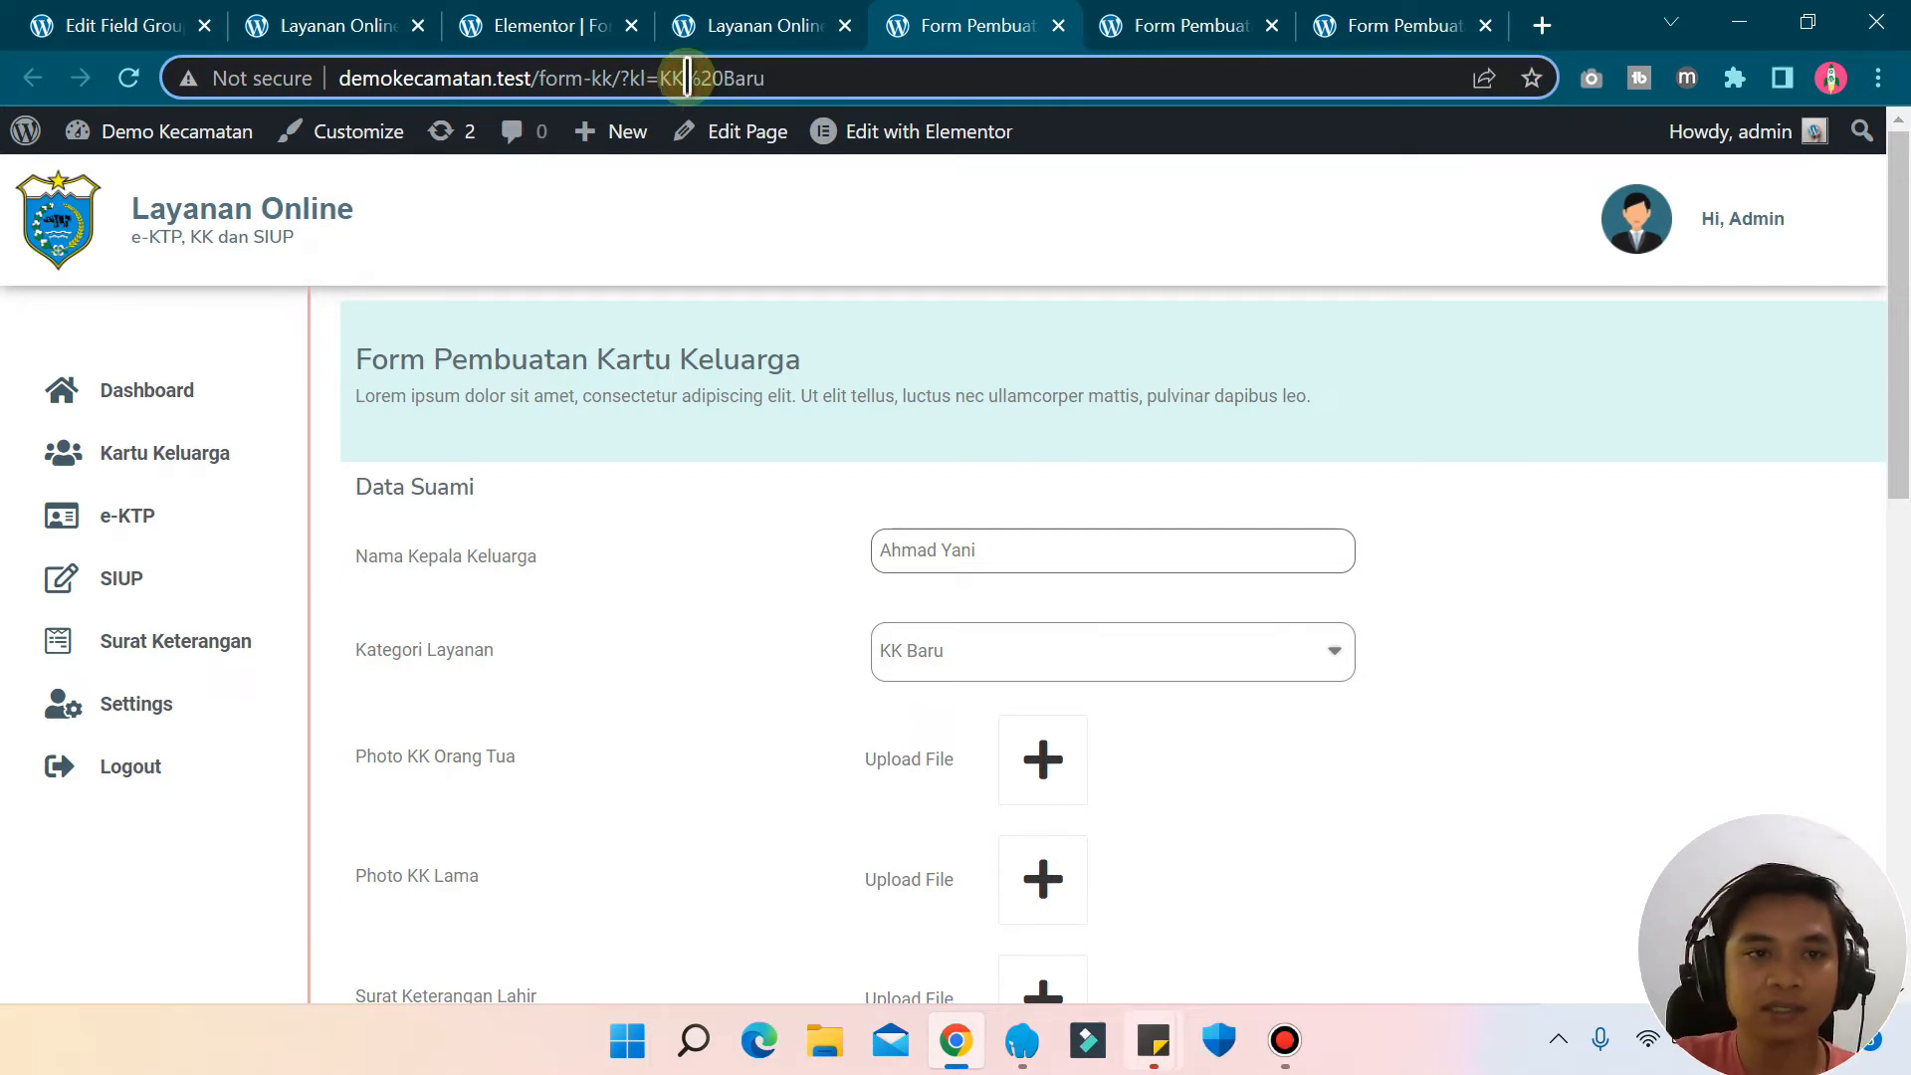
pyautogui.click(498, 24)
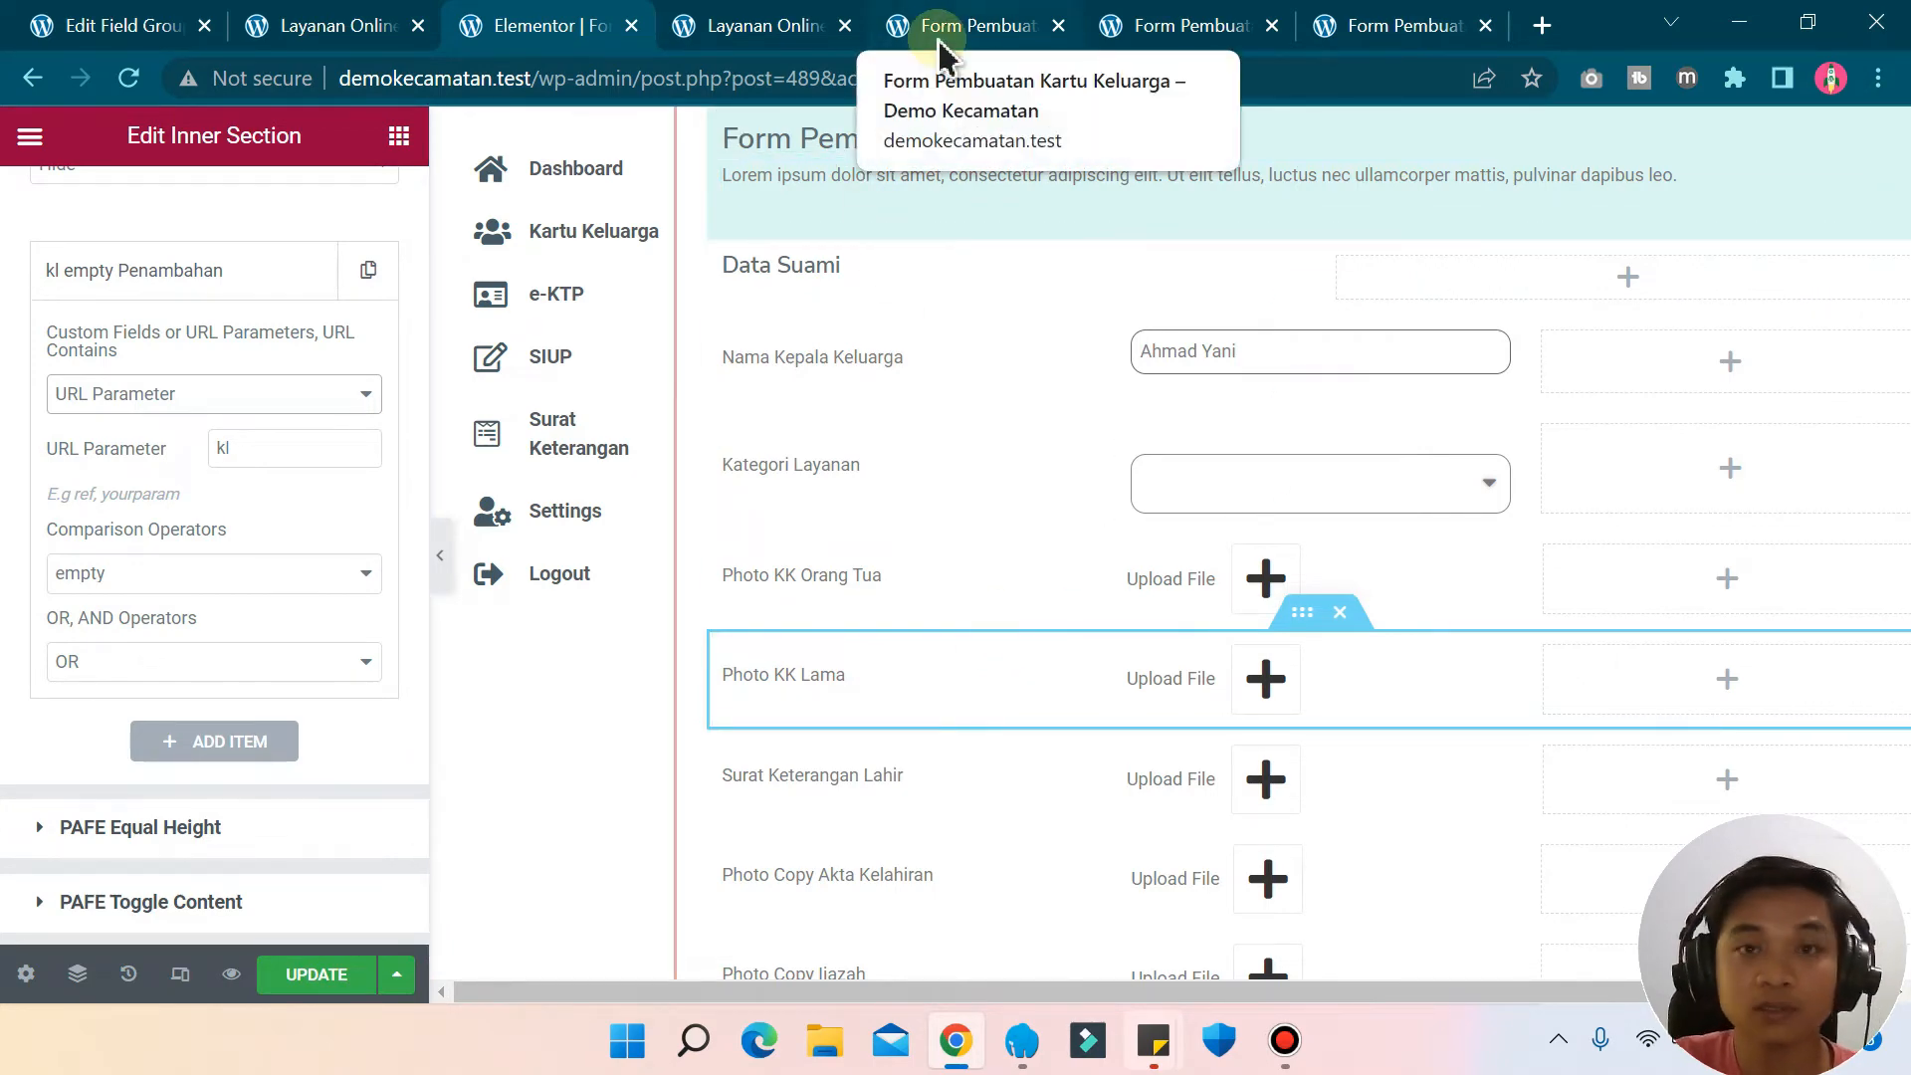
# - Copy the parameter name kl from the Baru Menikah form's address and enter it as the condition's URL Parameter in the Elementor editor
pyautogui.click(888, 44)
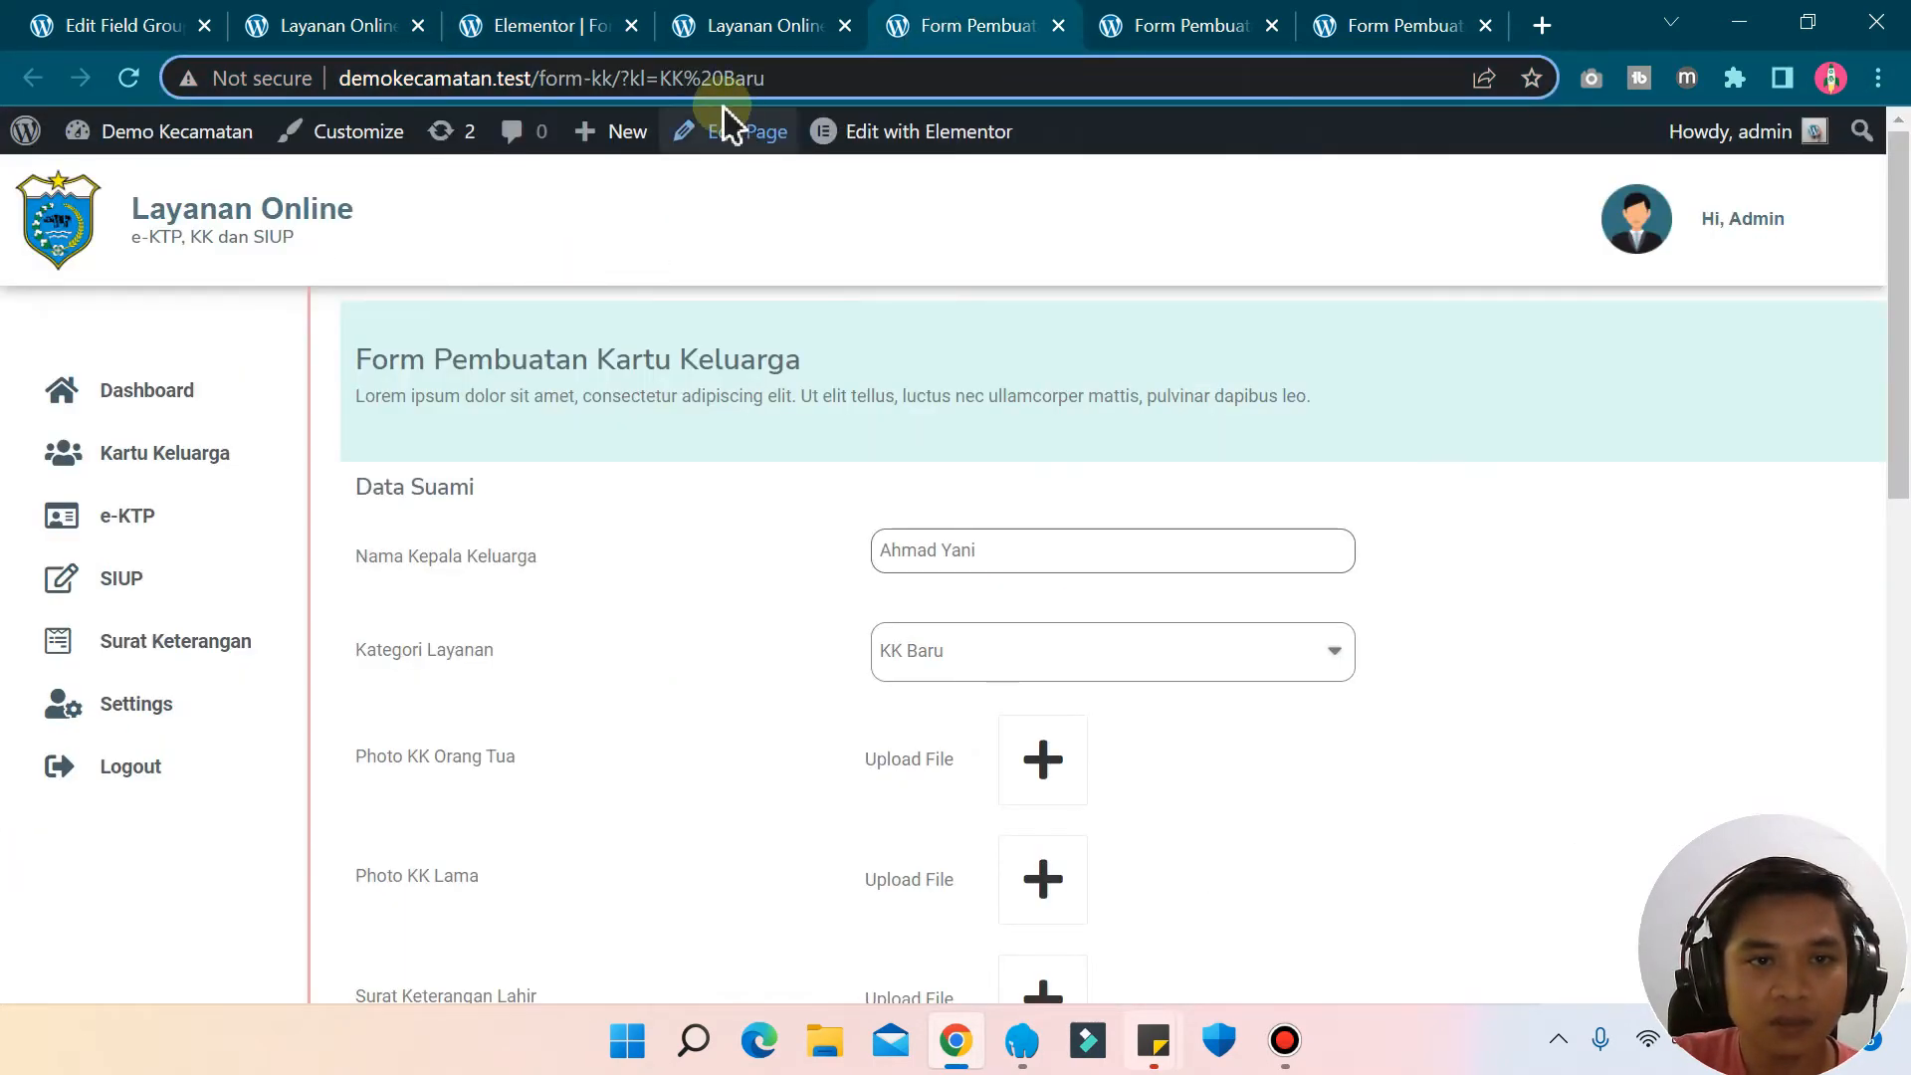
pyautogui.click(690, 77)
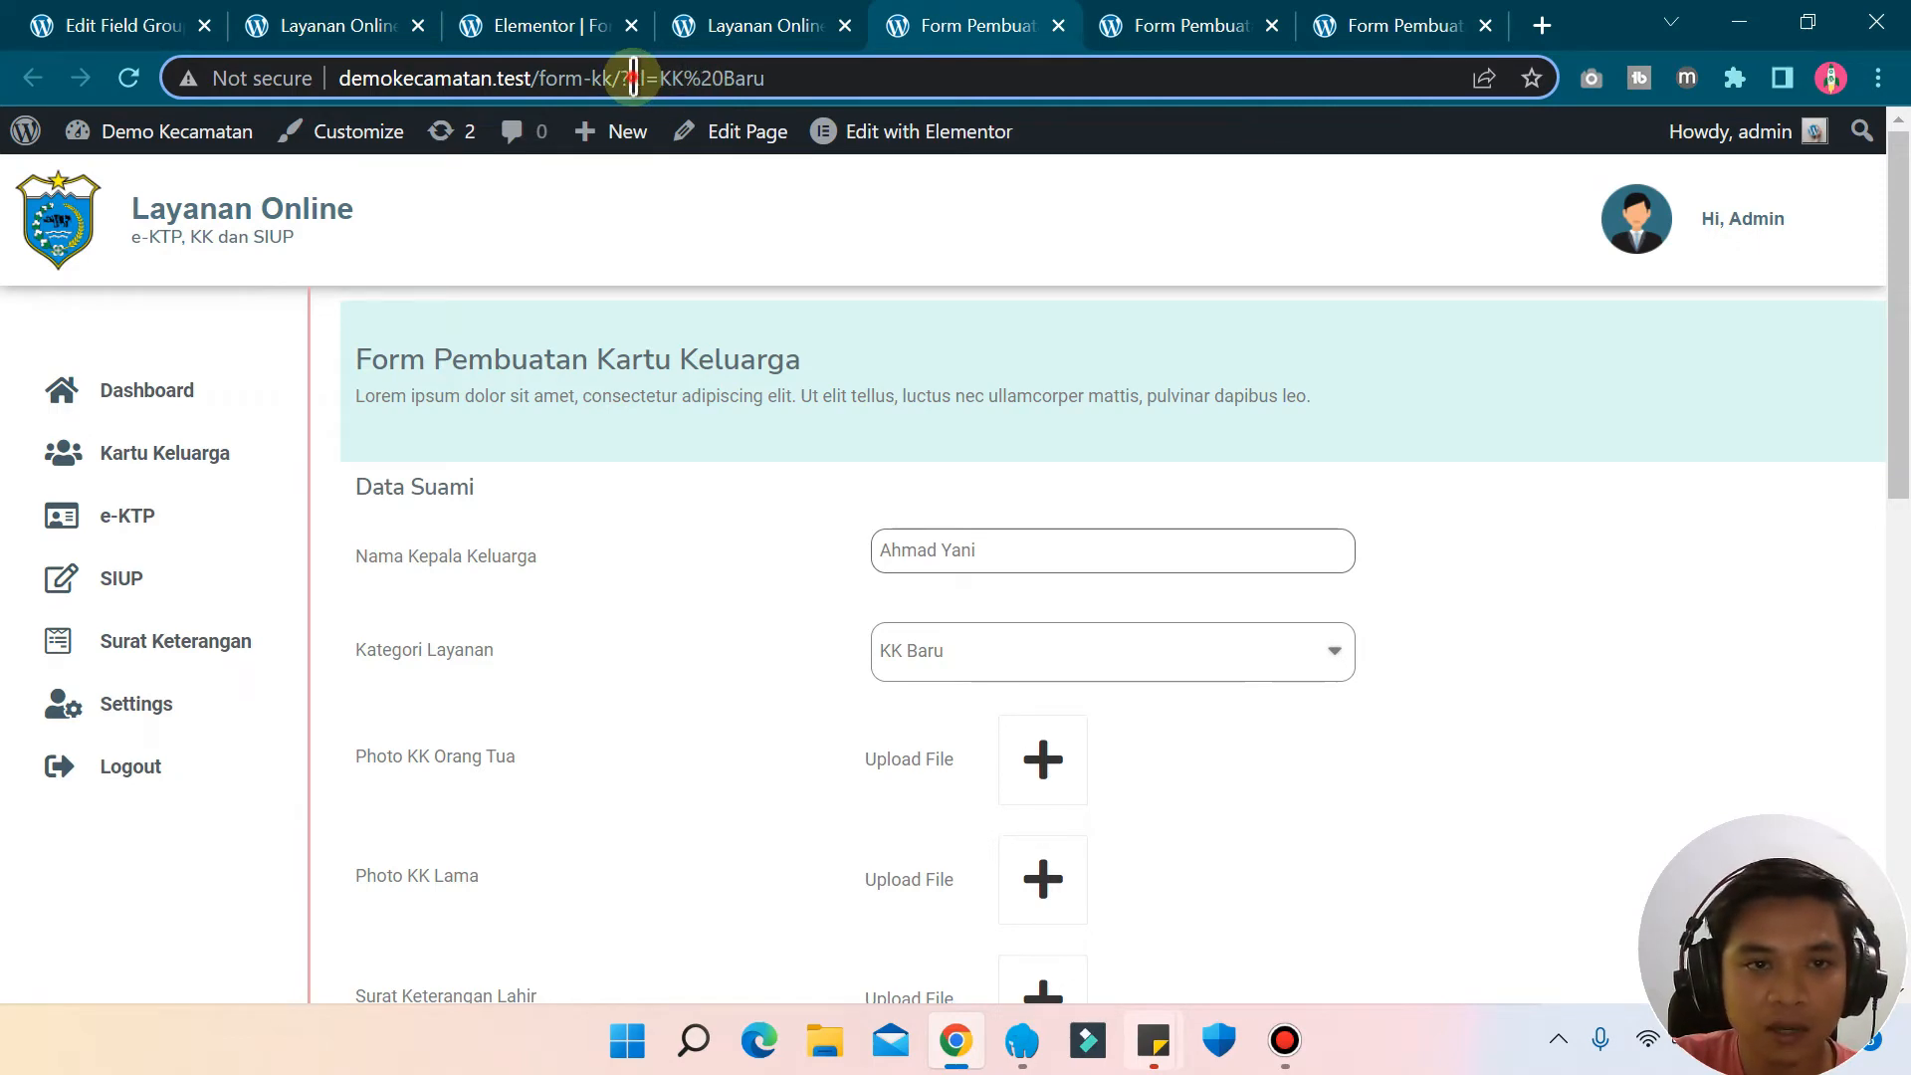
pyautogui.moveTo(633, 78); pyautogui.dragTo(650, 77)
pyautogui.hotkey('ctrl', 'c')
pyautogui.click(554, 25)
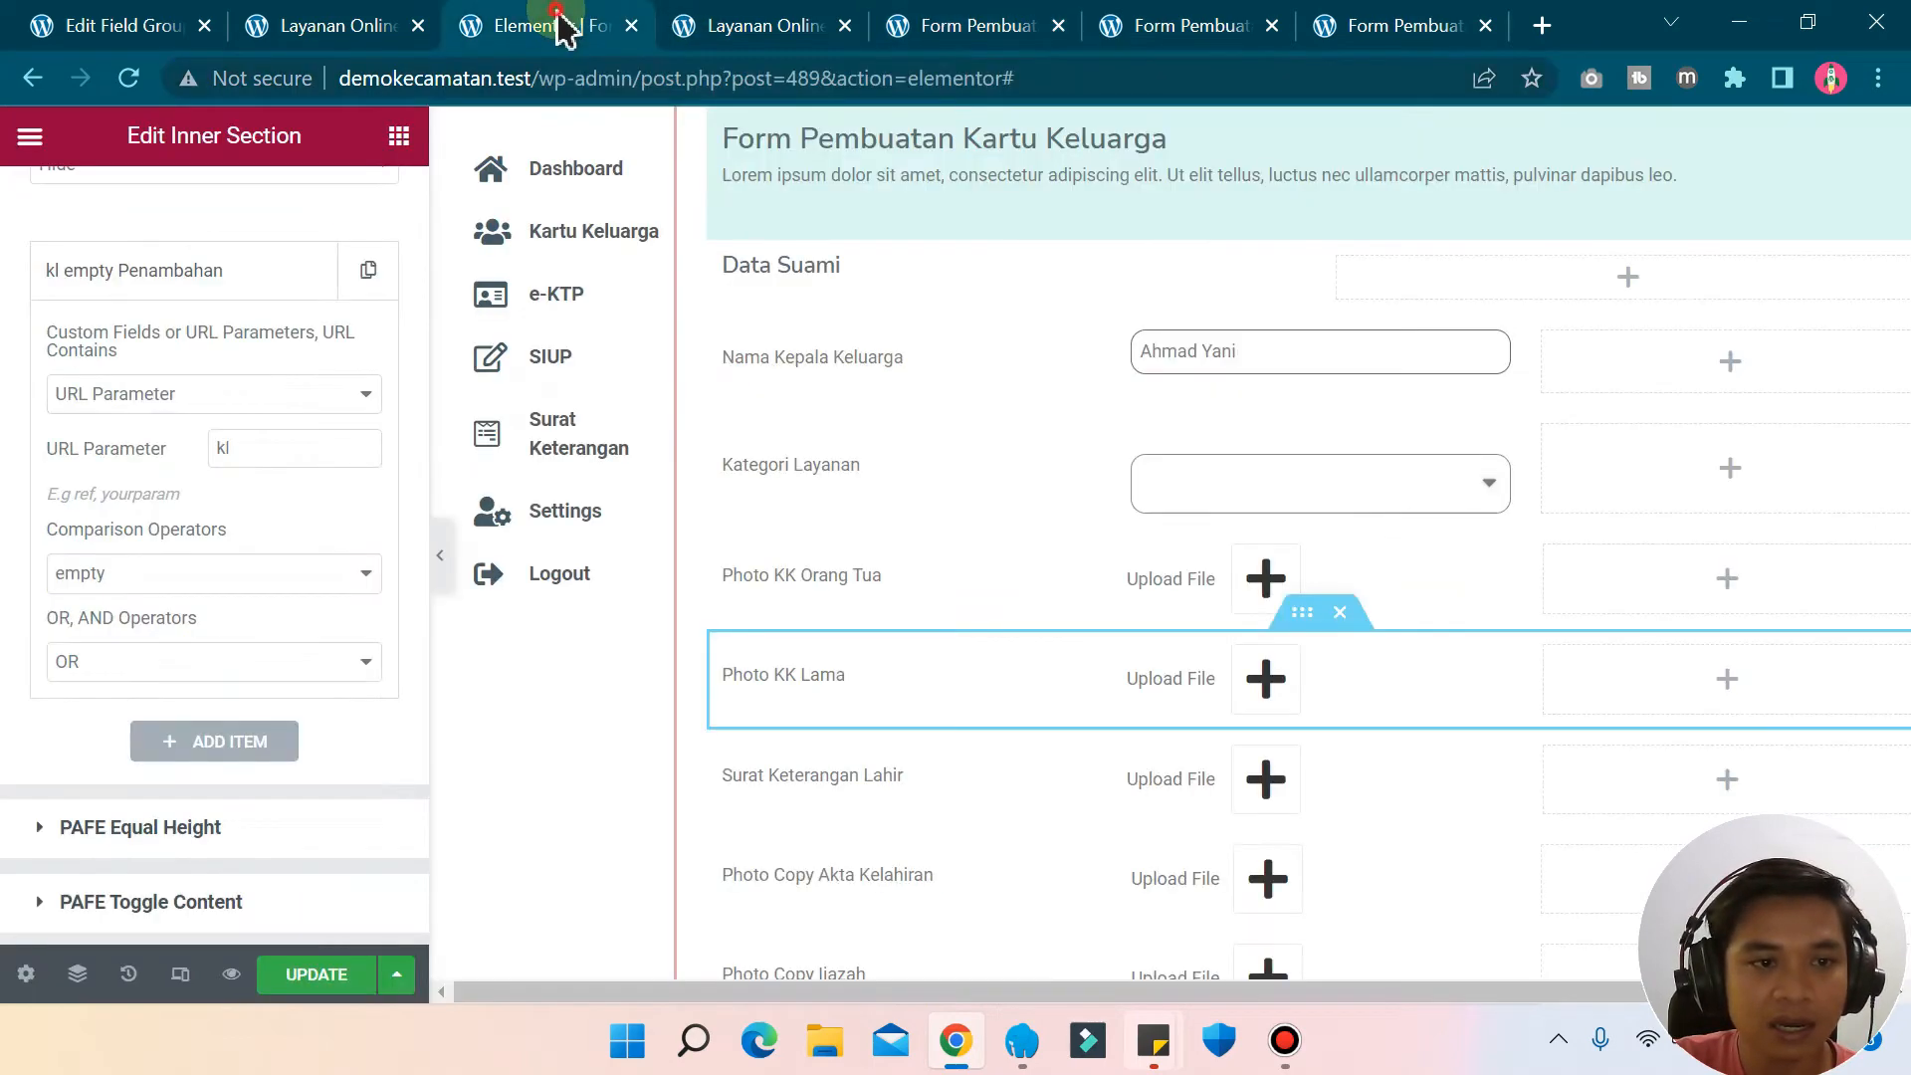
pyautogui.click(281, 450)
pyautogui.press('BackSpace')
pyautogui.press('BackSpace')
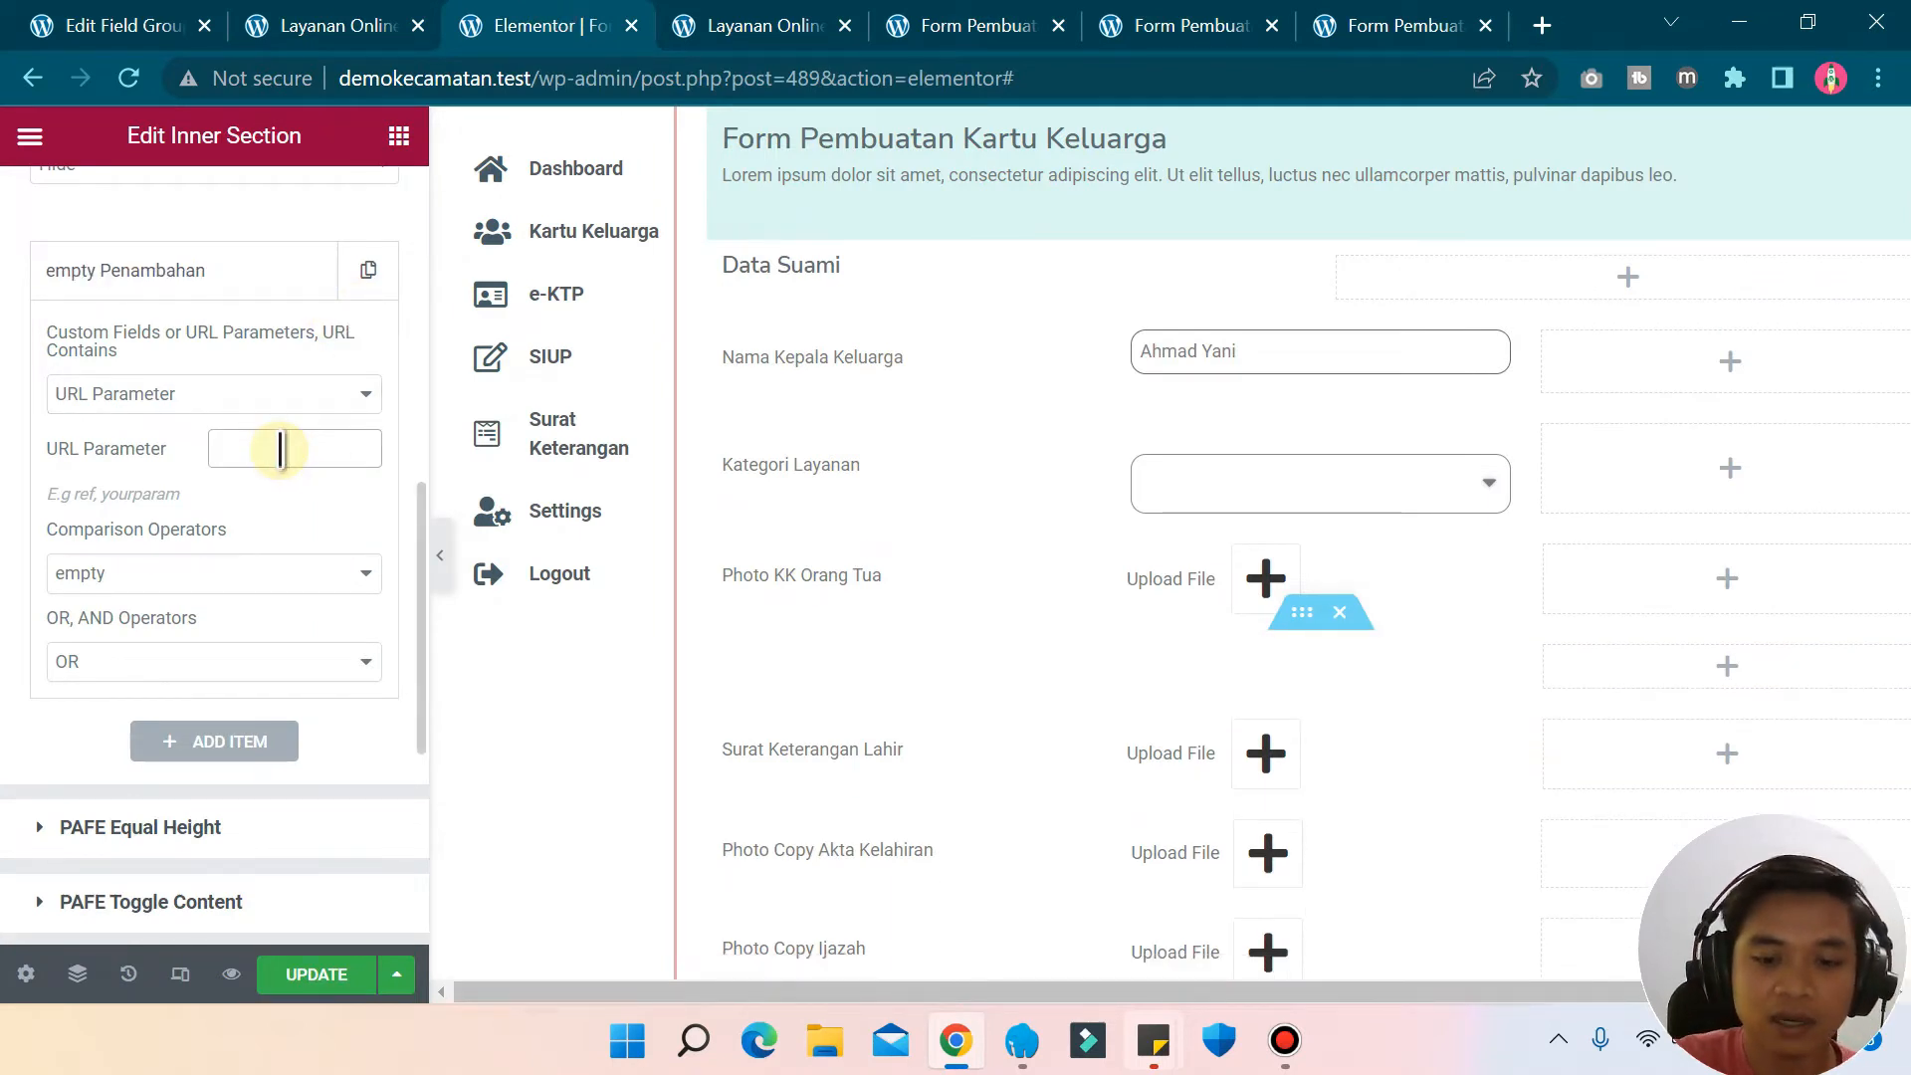
pyautogui.hotkey('ctrl', 'v')
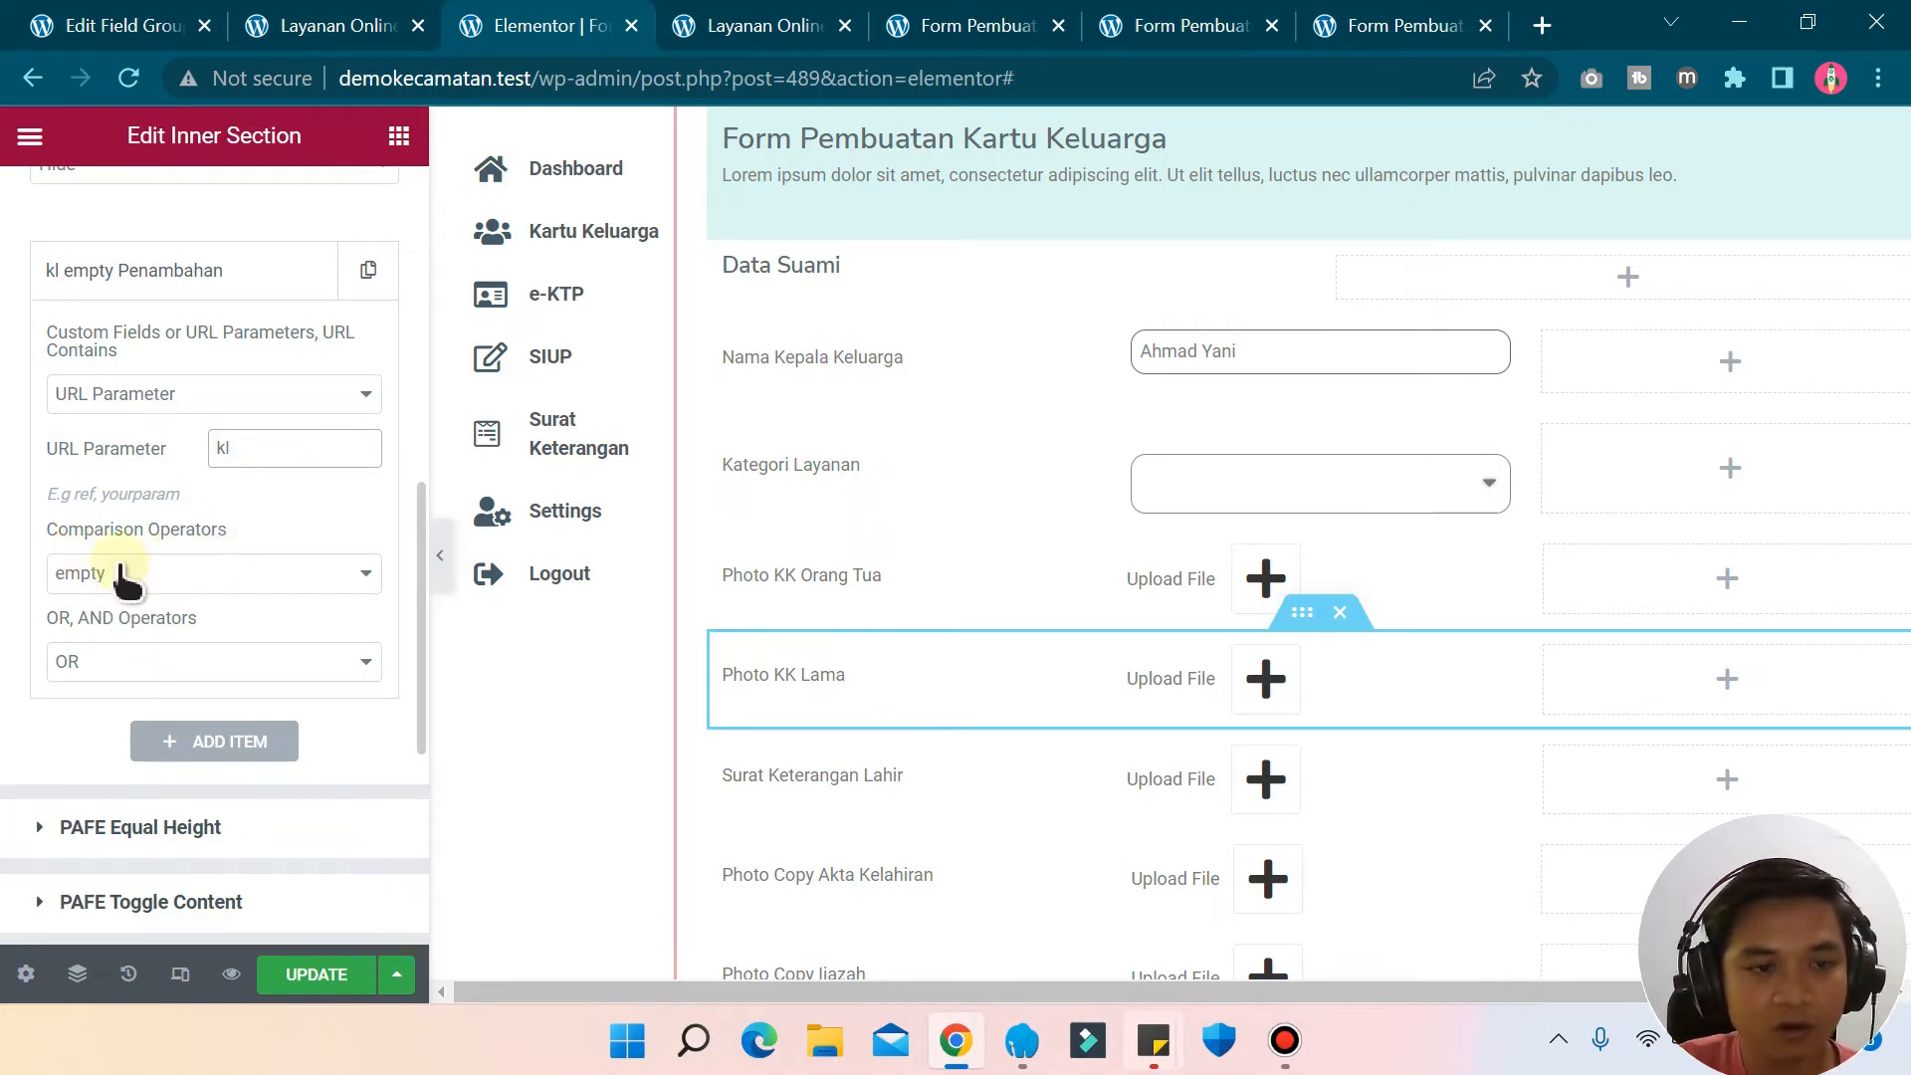
# - Select empty as the condition's comparison operator and update the form page
pyautogui.click(177, 573)
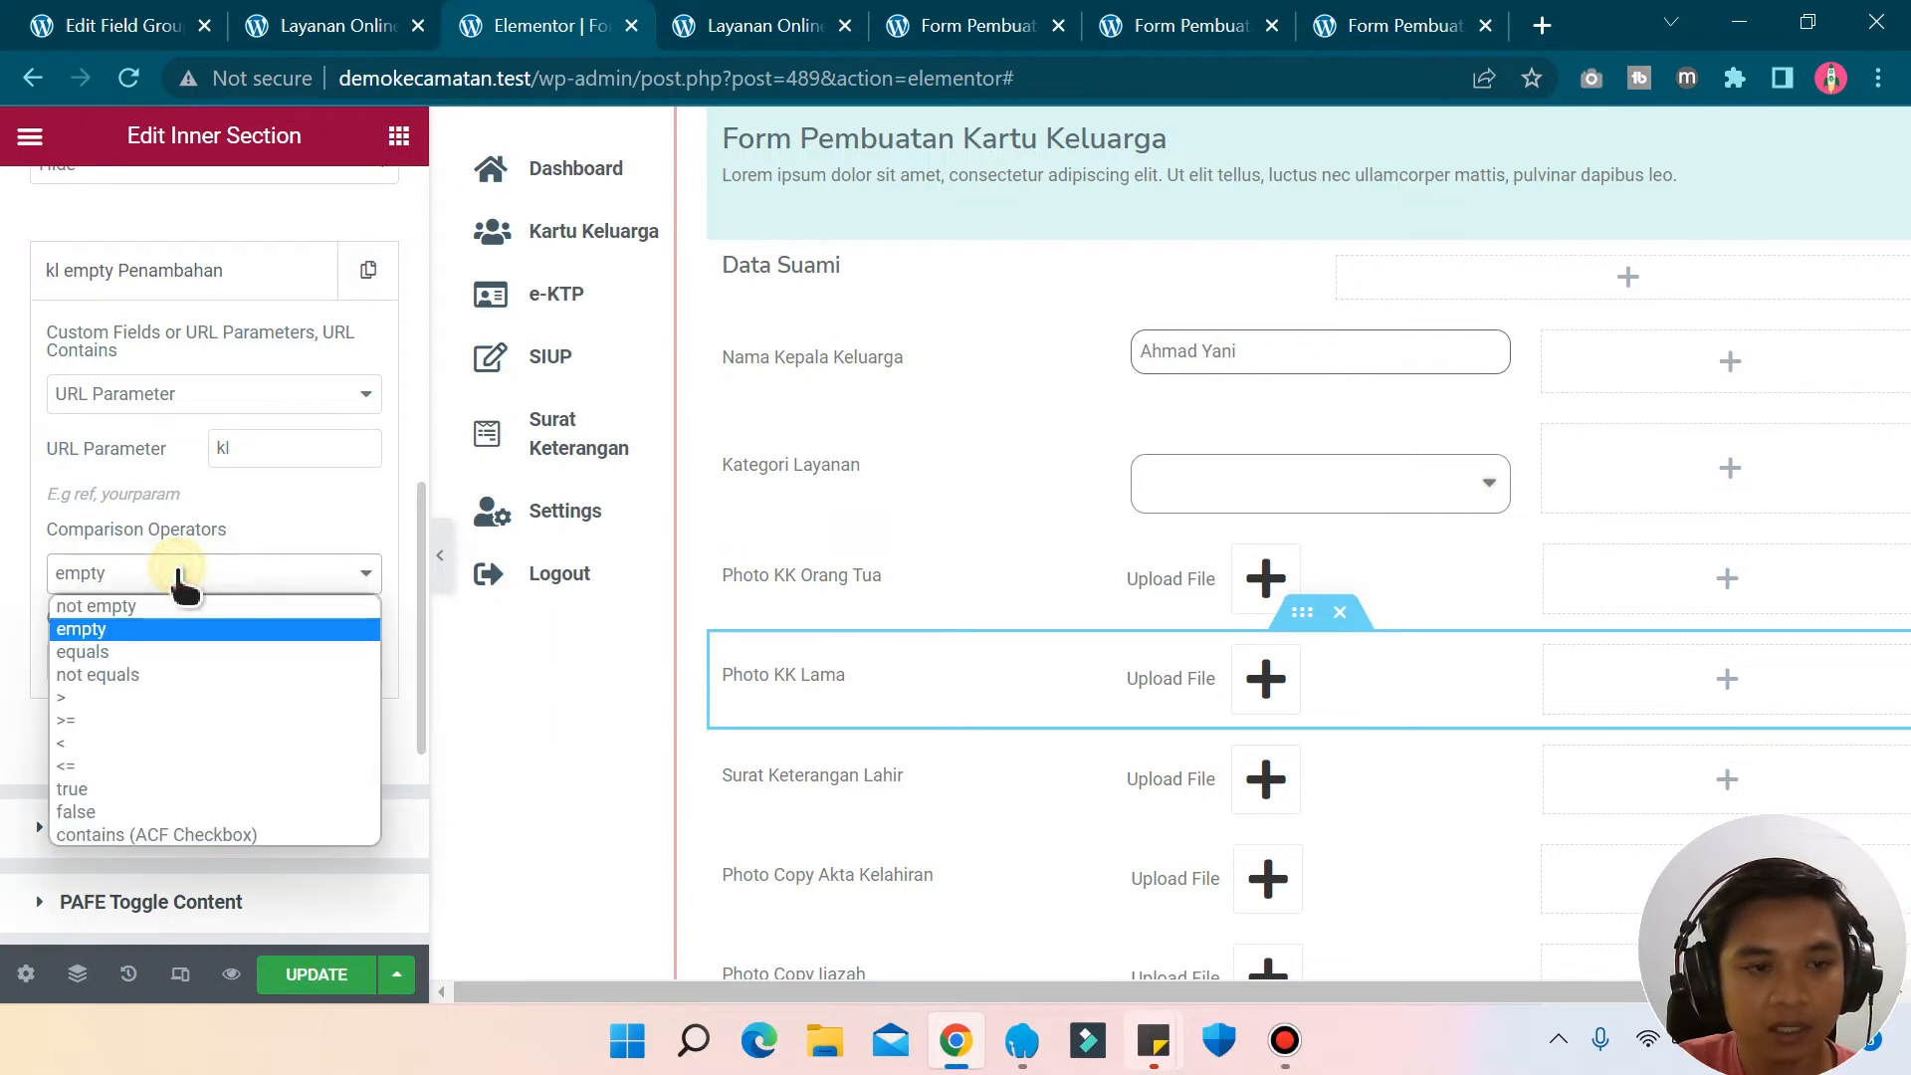
pyautogui.click(87, 631)
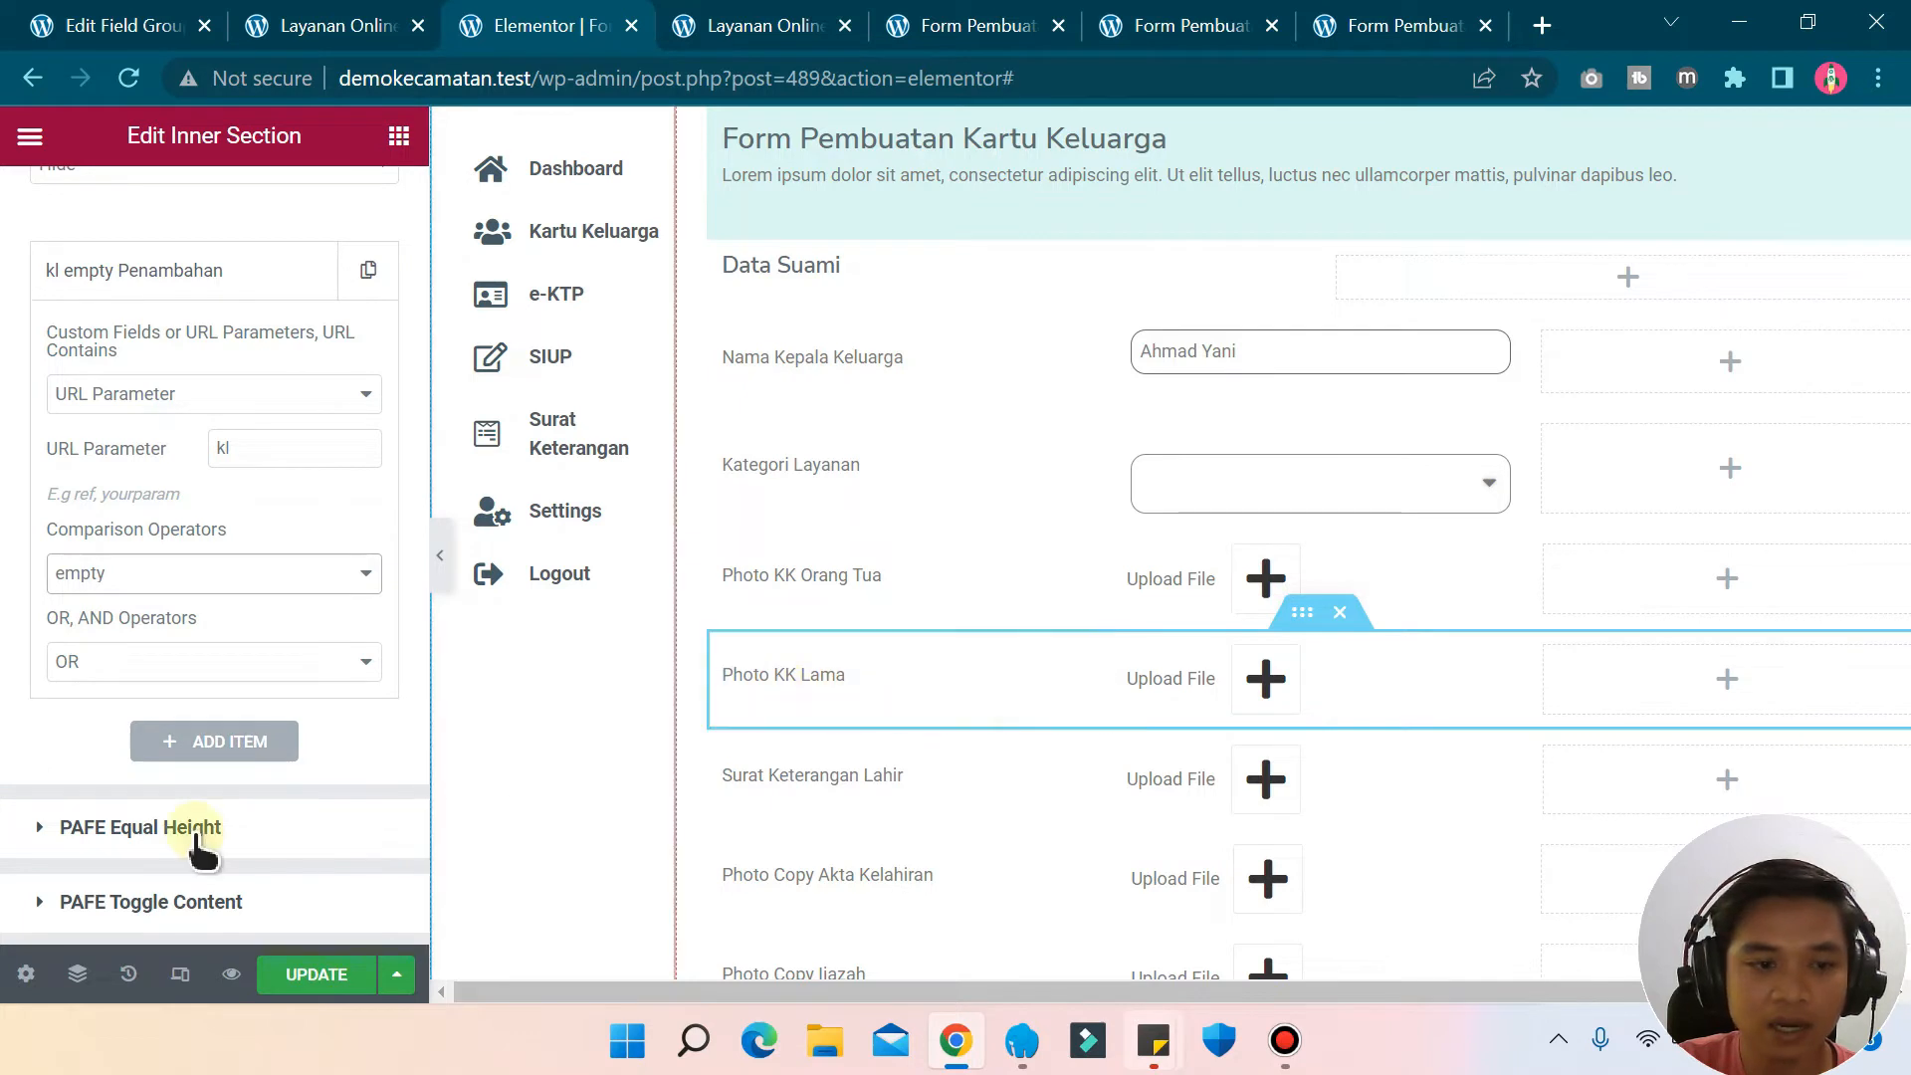
pyautogui.click(296, 981)
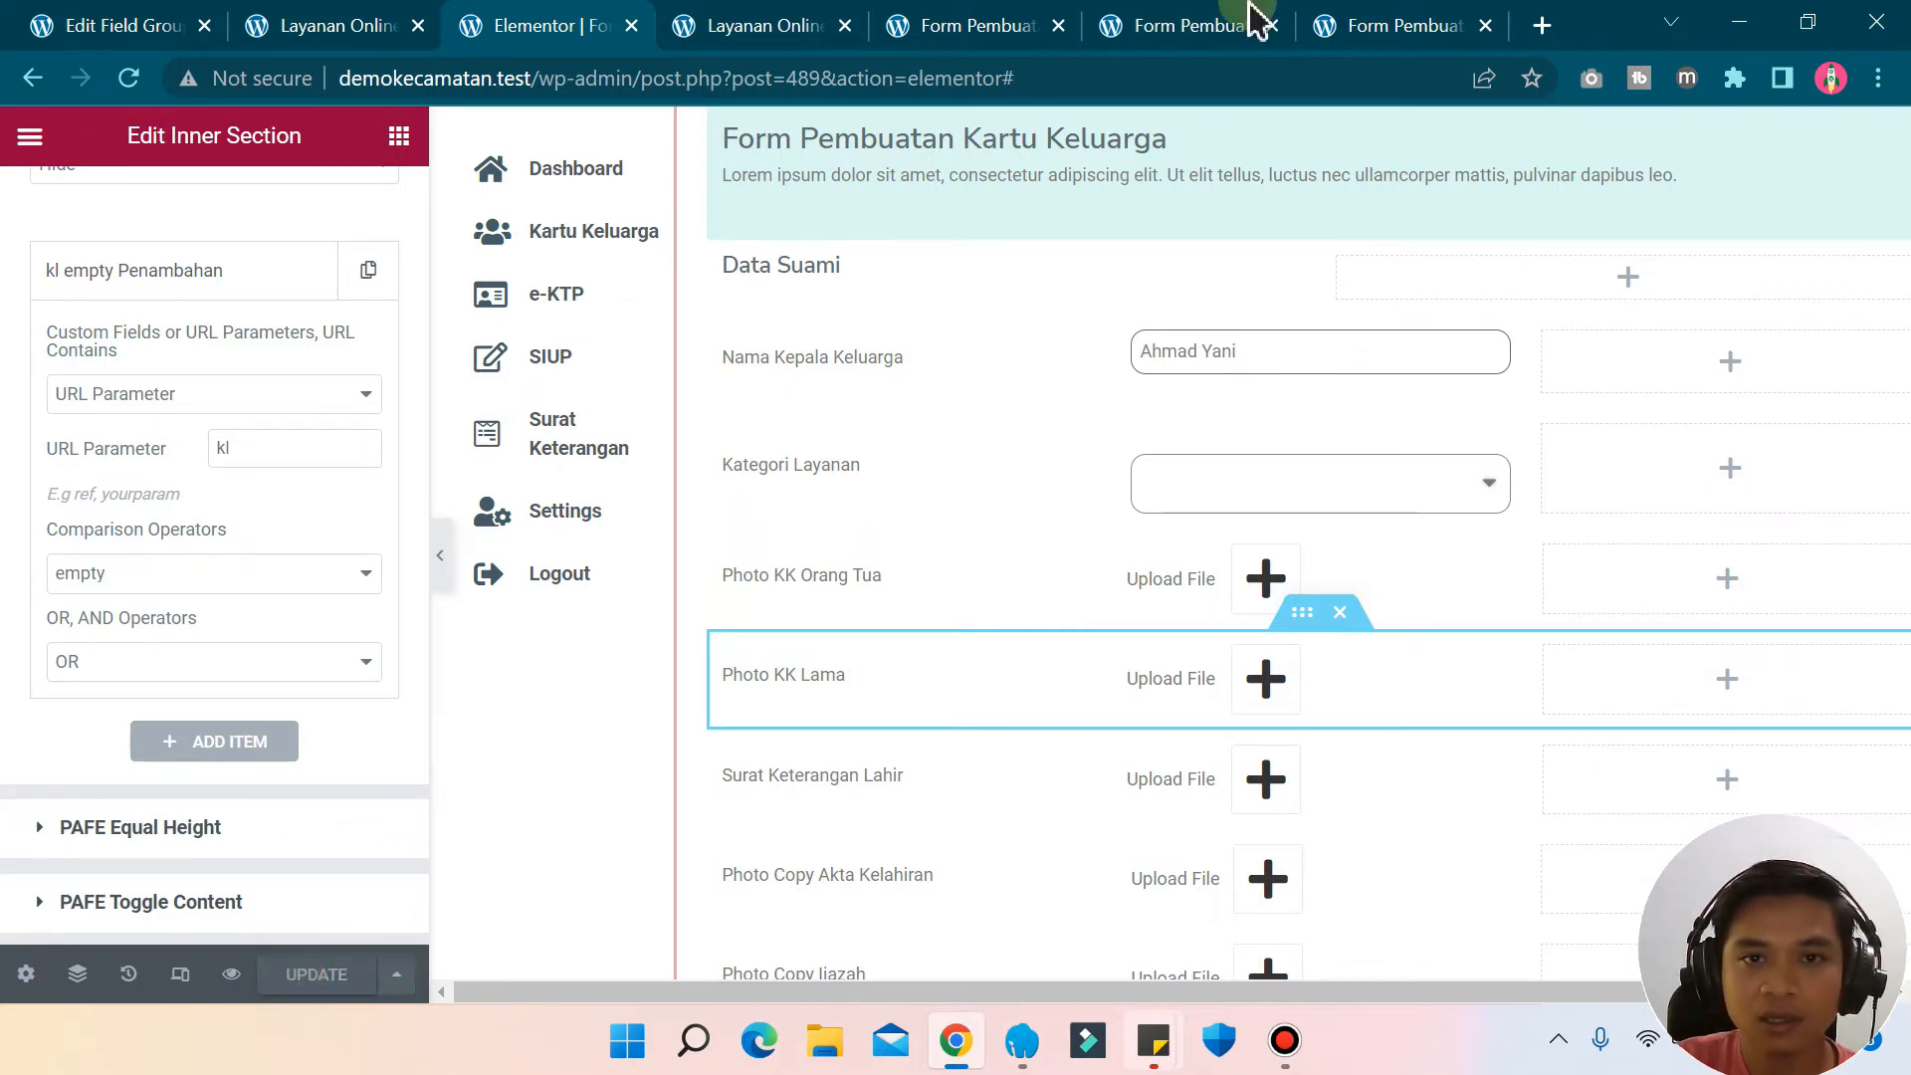
# - Reload the Penambahan form page and check the Photo KK Lama field against the kl value in the URL
pyautogui.click(1232, 30)
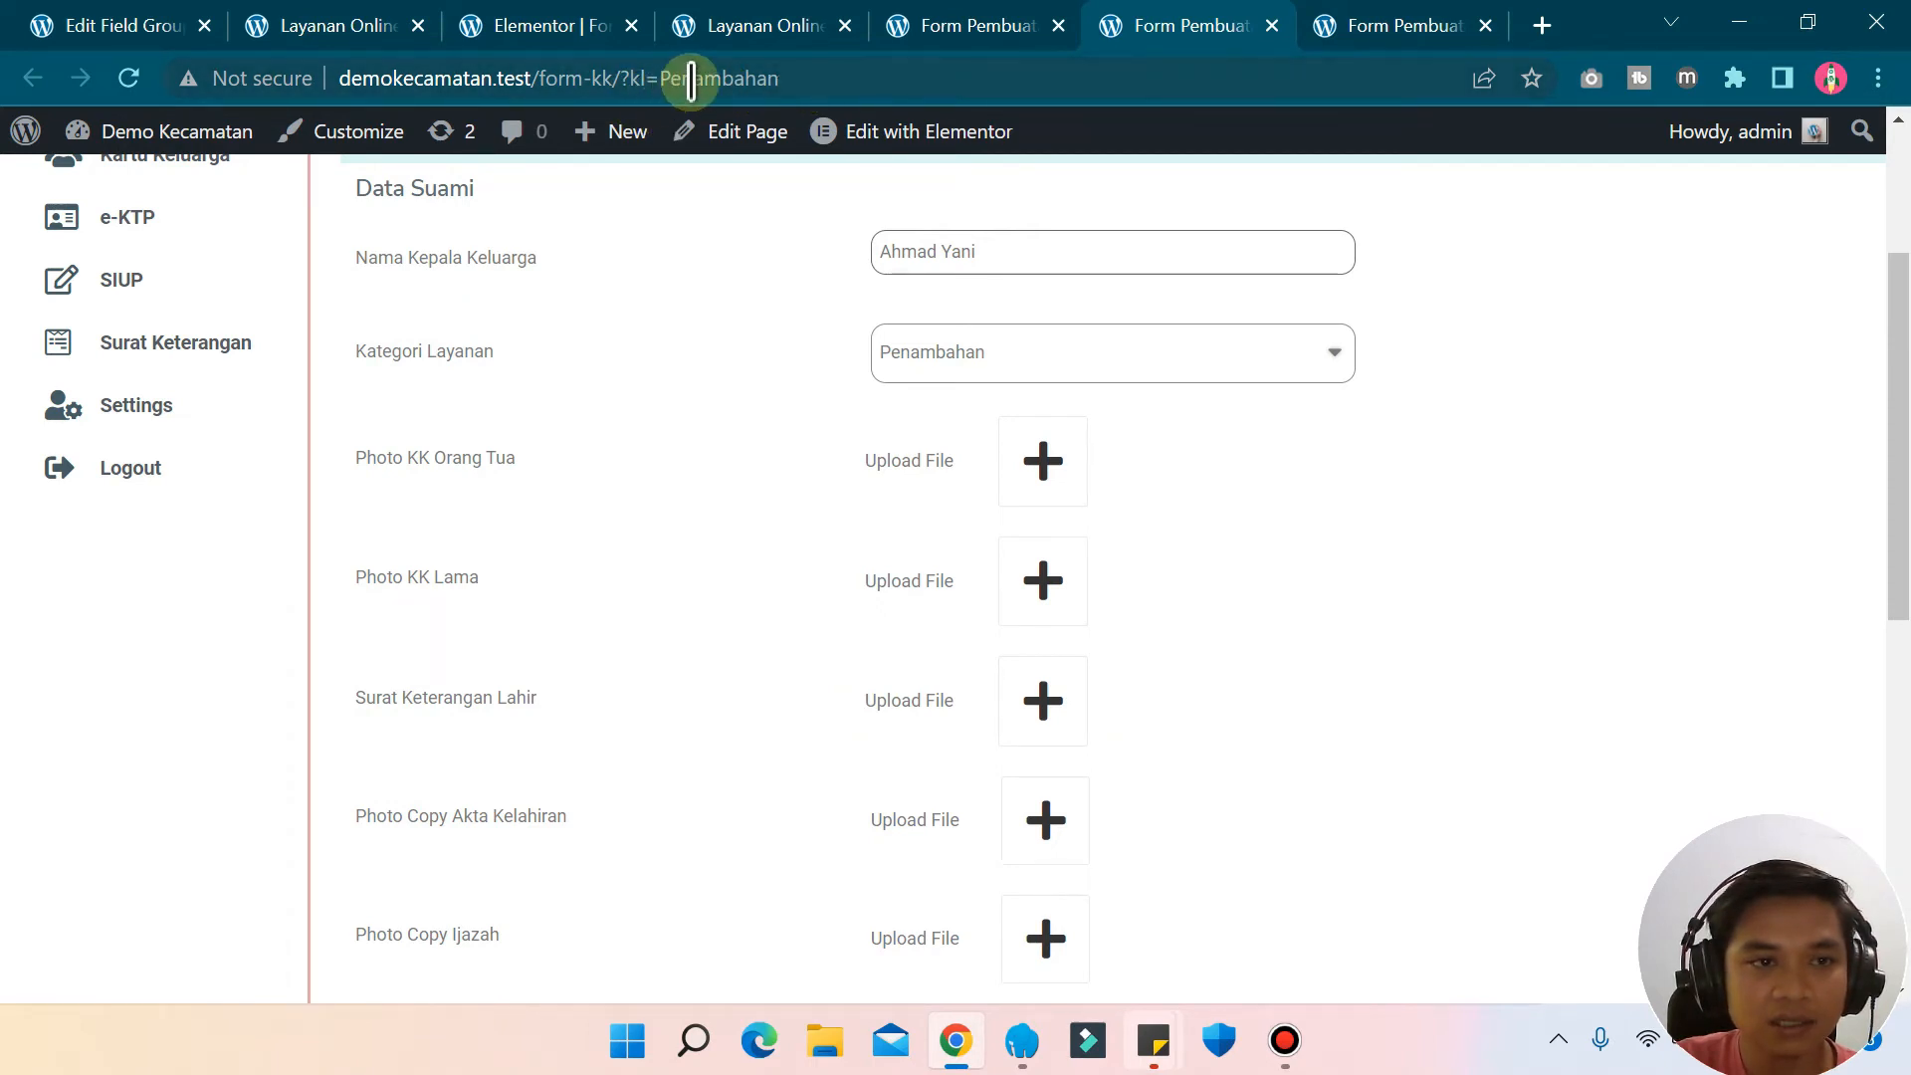
pyautogui.click(129, 82)
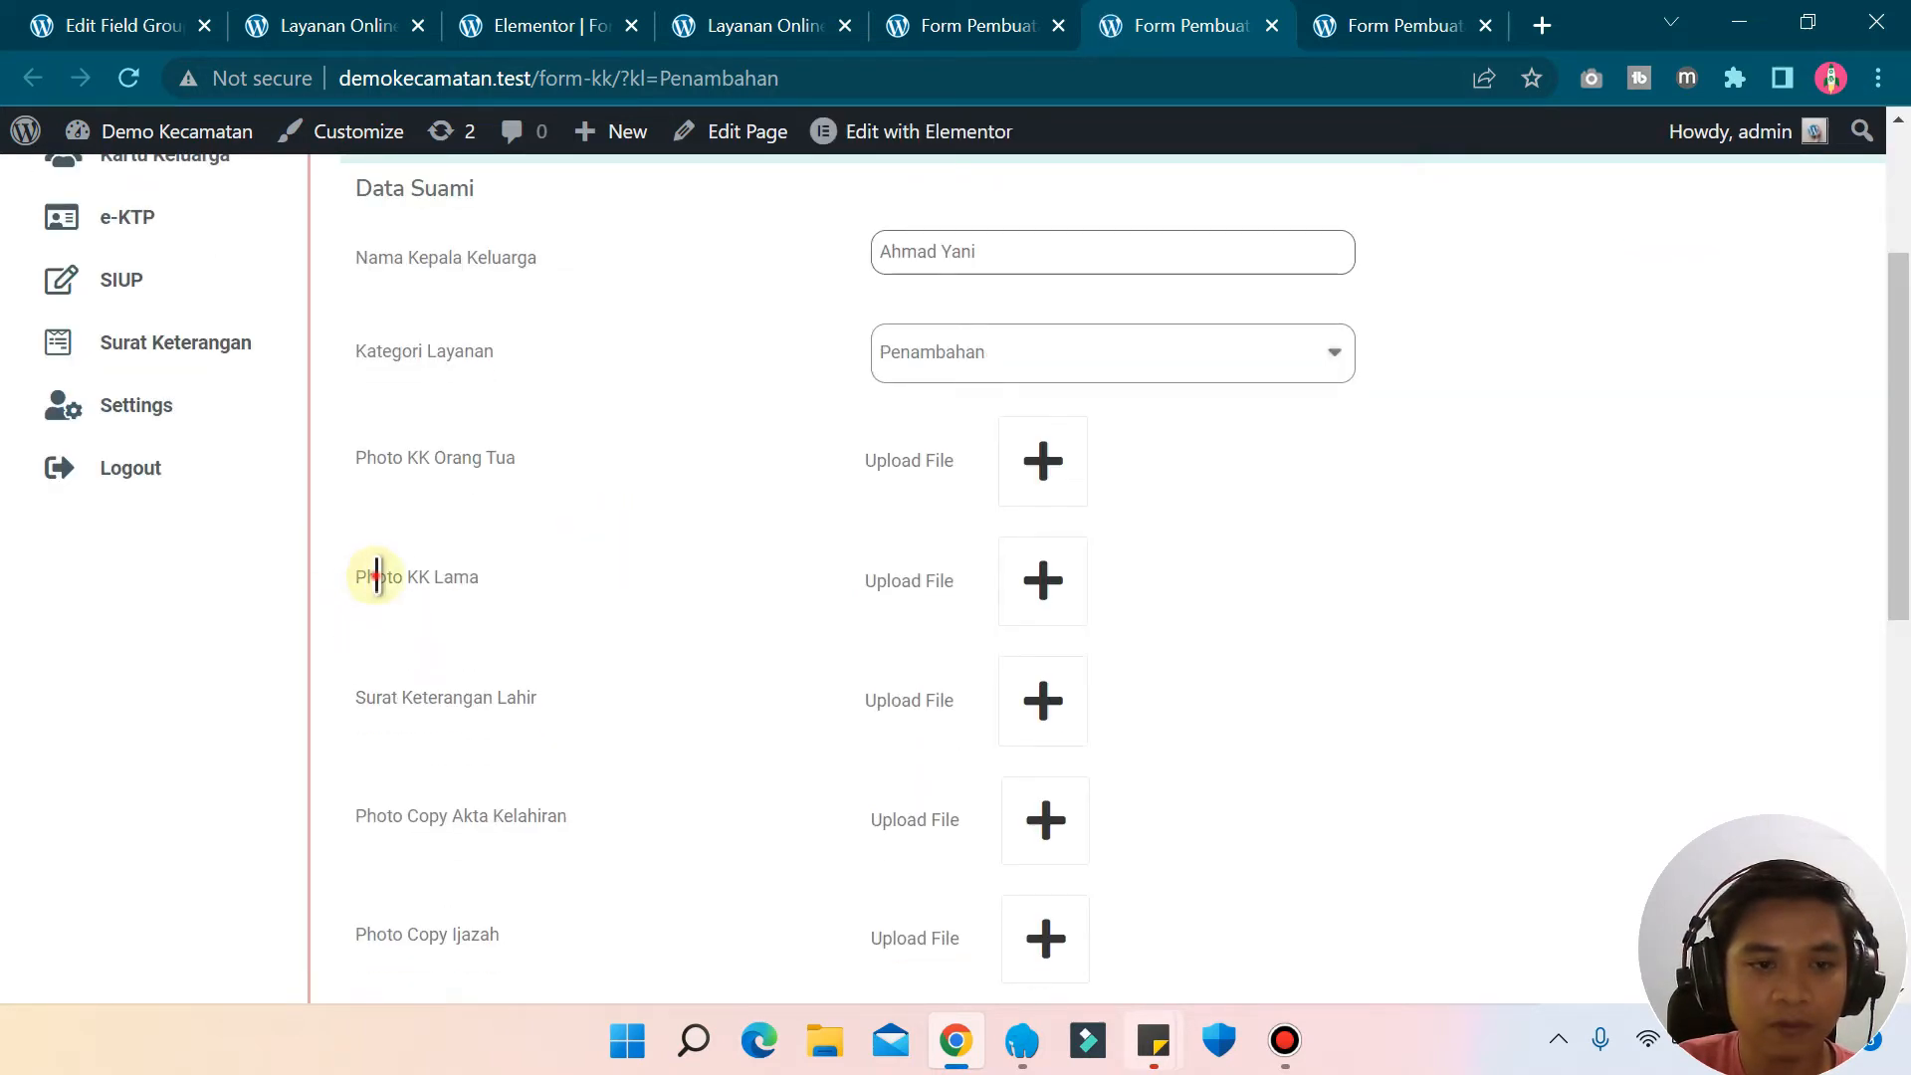
pyautogui.moveTo(376, 576); pyautogui.dragTo(597, 587)
pyautogui.click(602, 569)
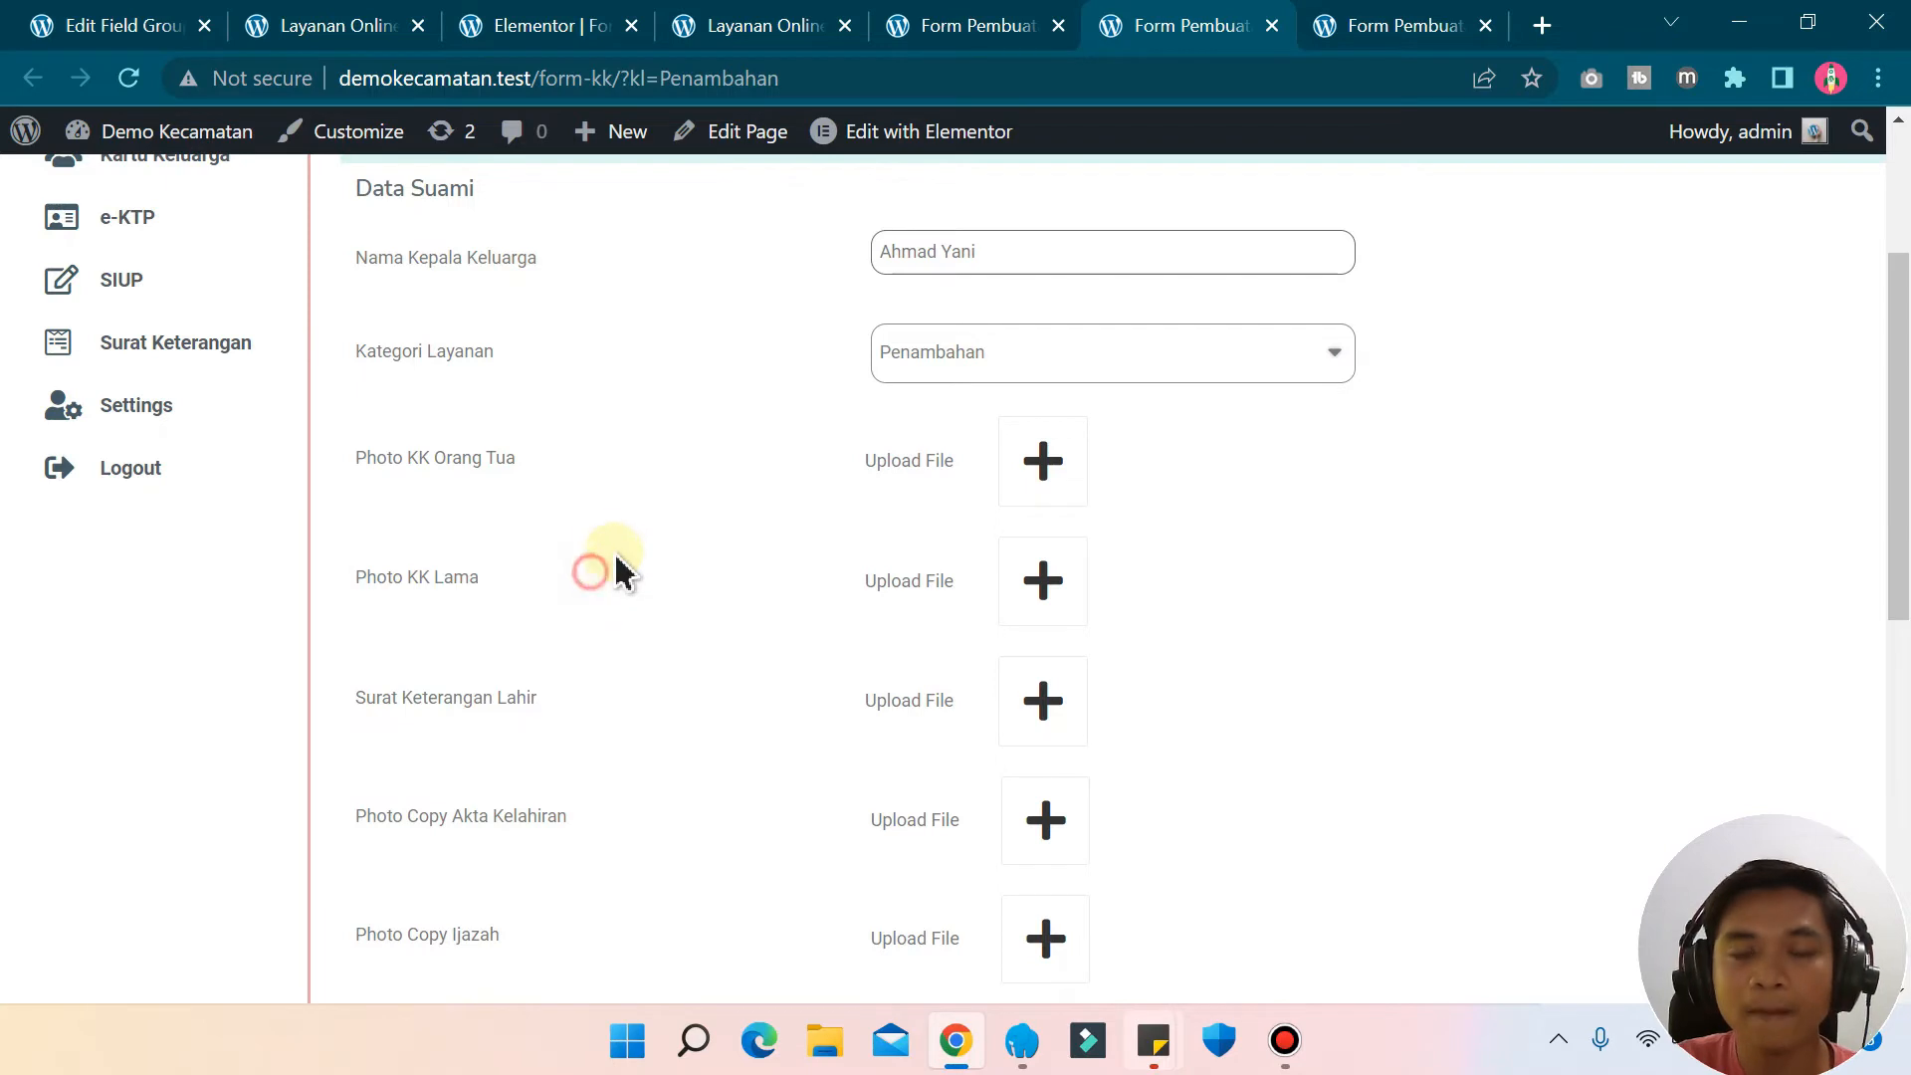
pyautogui.click(849, 80)
pyautogui.click(705, 78)
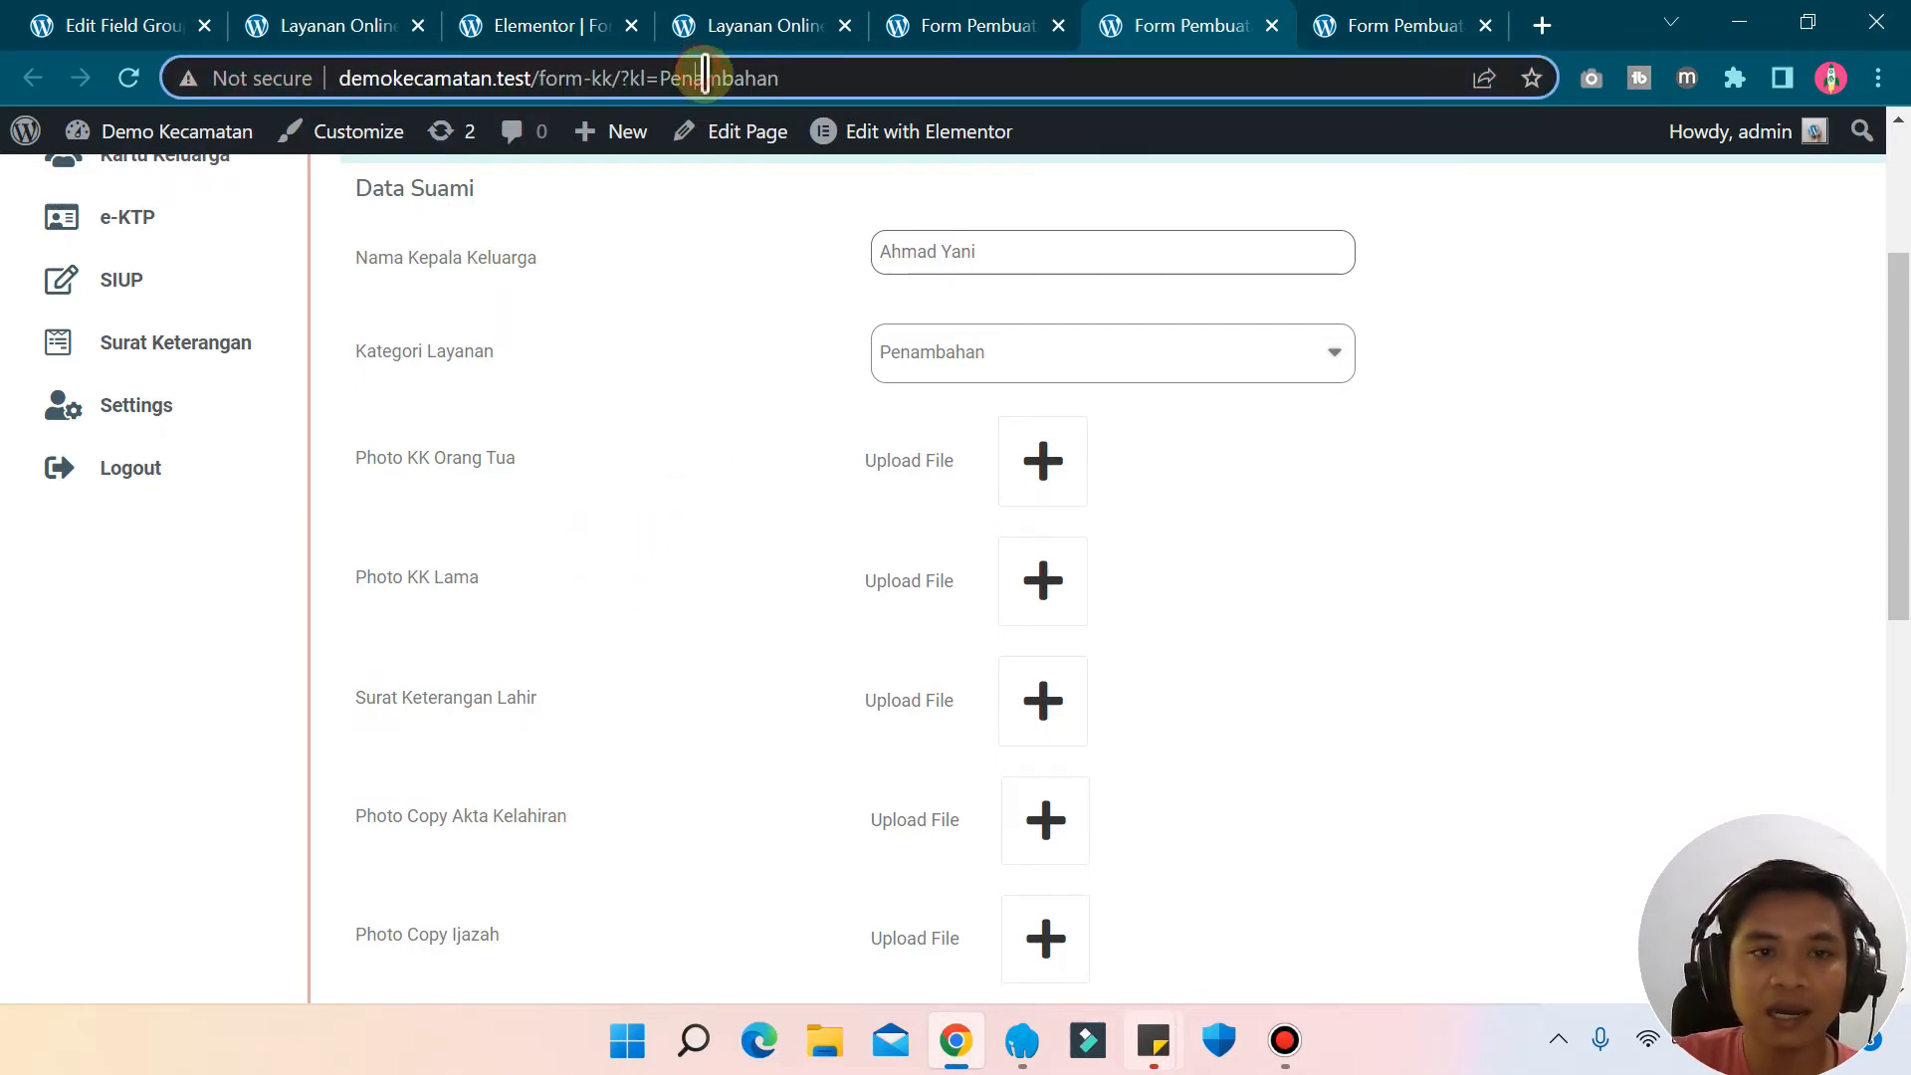
# - Remove the value Penambahan from the form's kl parameter, load the page, and check whether the Photo KK Lama field is shown
pyautogui.click(805, 78)
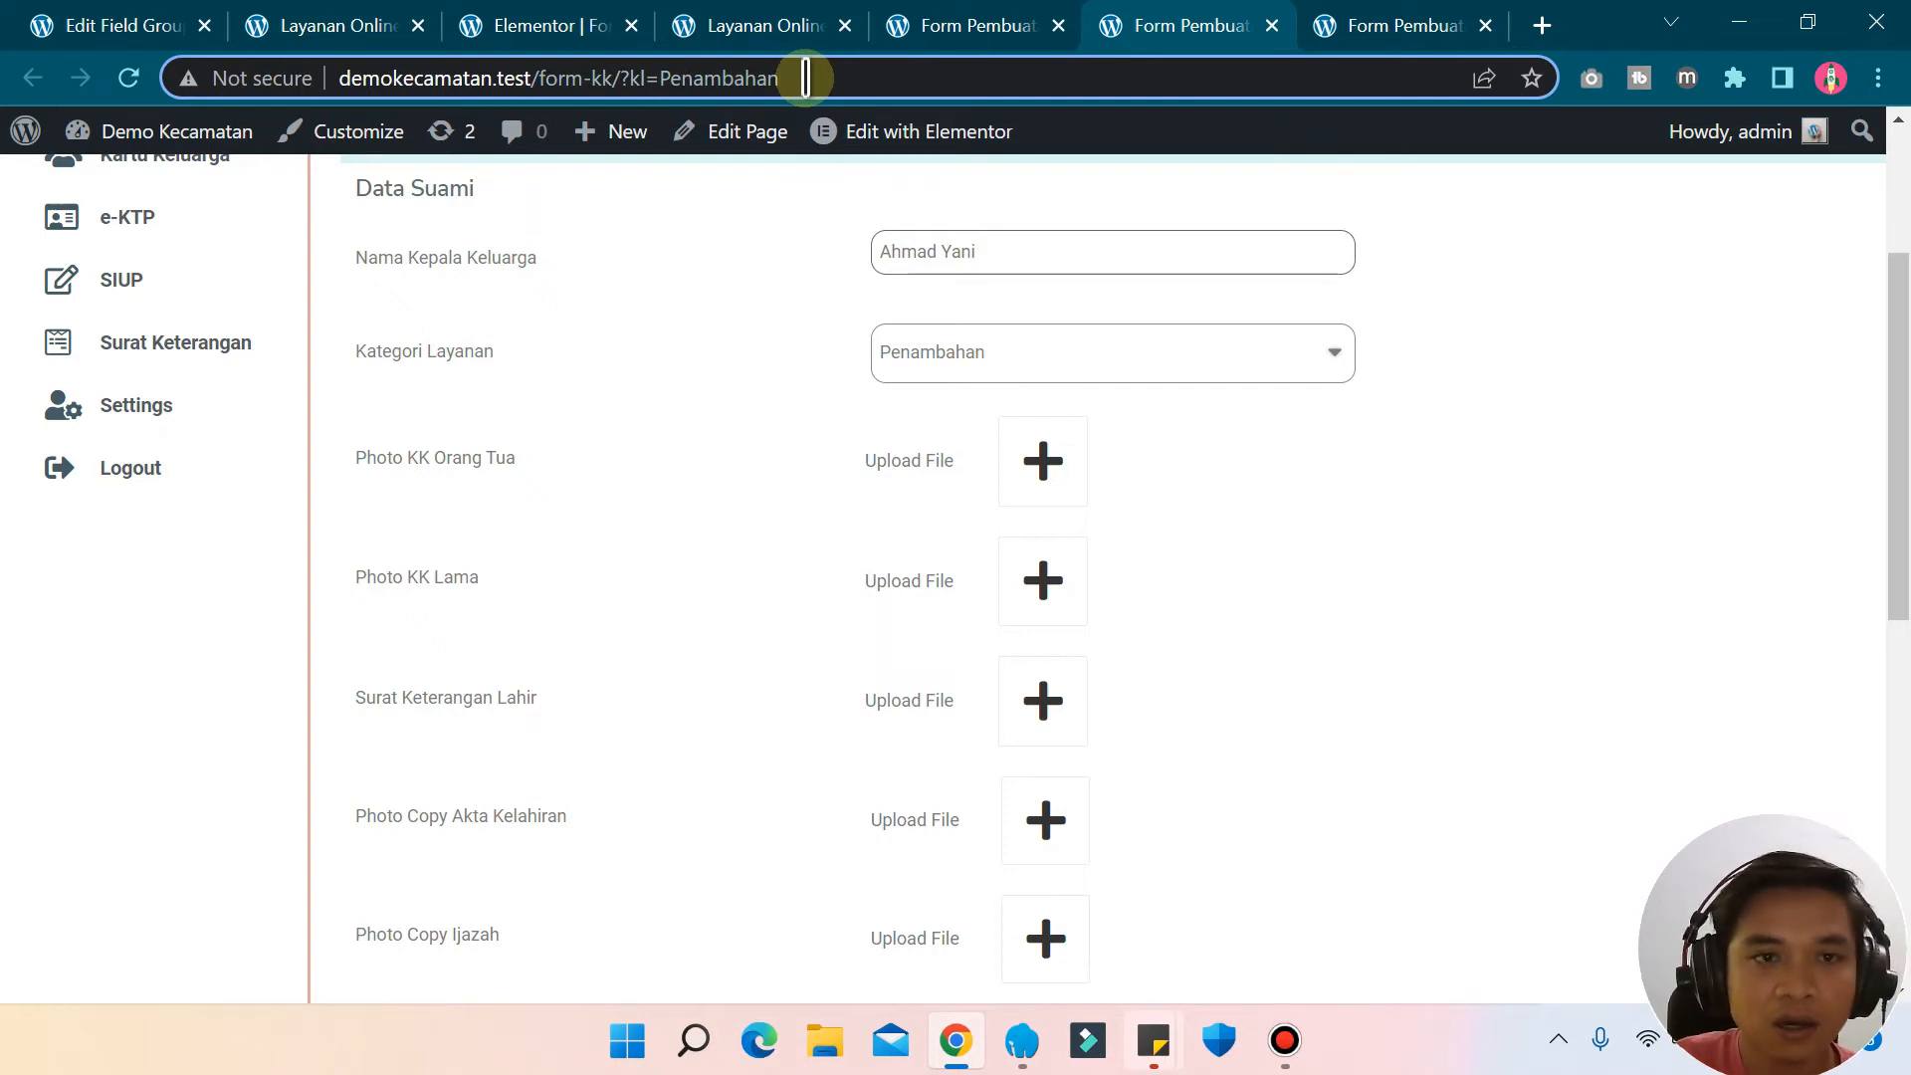
pyautogui.press('BackSpace')
pyautogui.press('BackSpace')
pyautogui.press('BackSpace')
pyautogui.press('BackSpace')
pyautogui.press('BackSpace')
pyautogui.press('BackSpace')
pyautogui.press('BackSpace')
pyautogui.press('BackSpace')
pyautogui.press('BackSpace')
pyautogui.press('BackSpace')
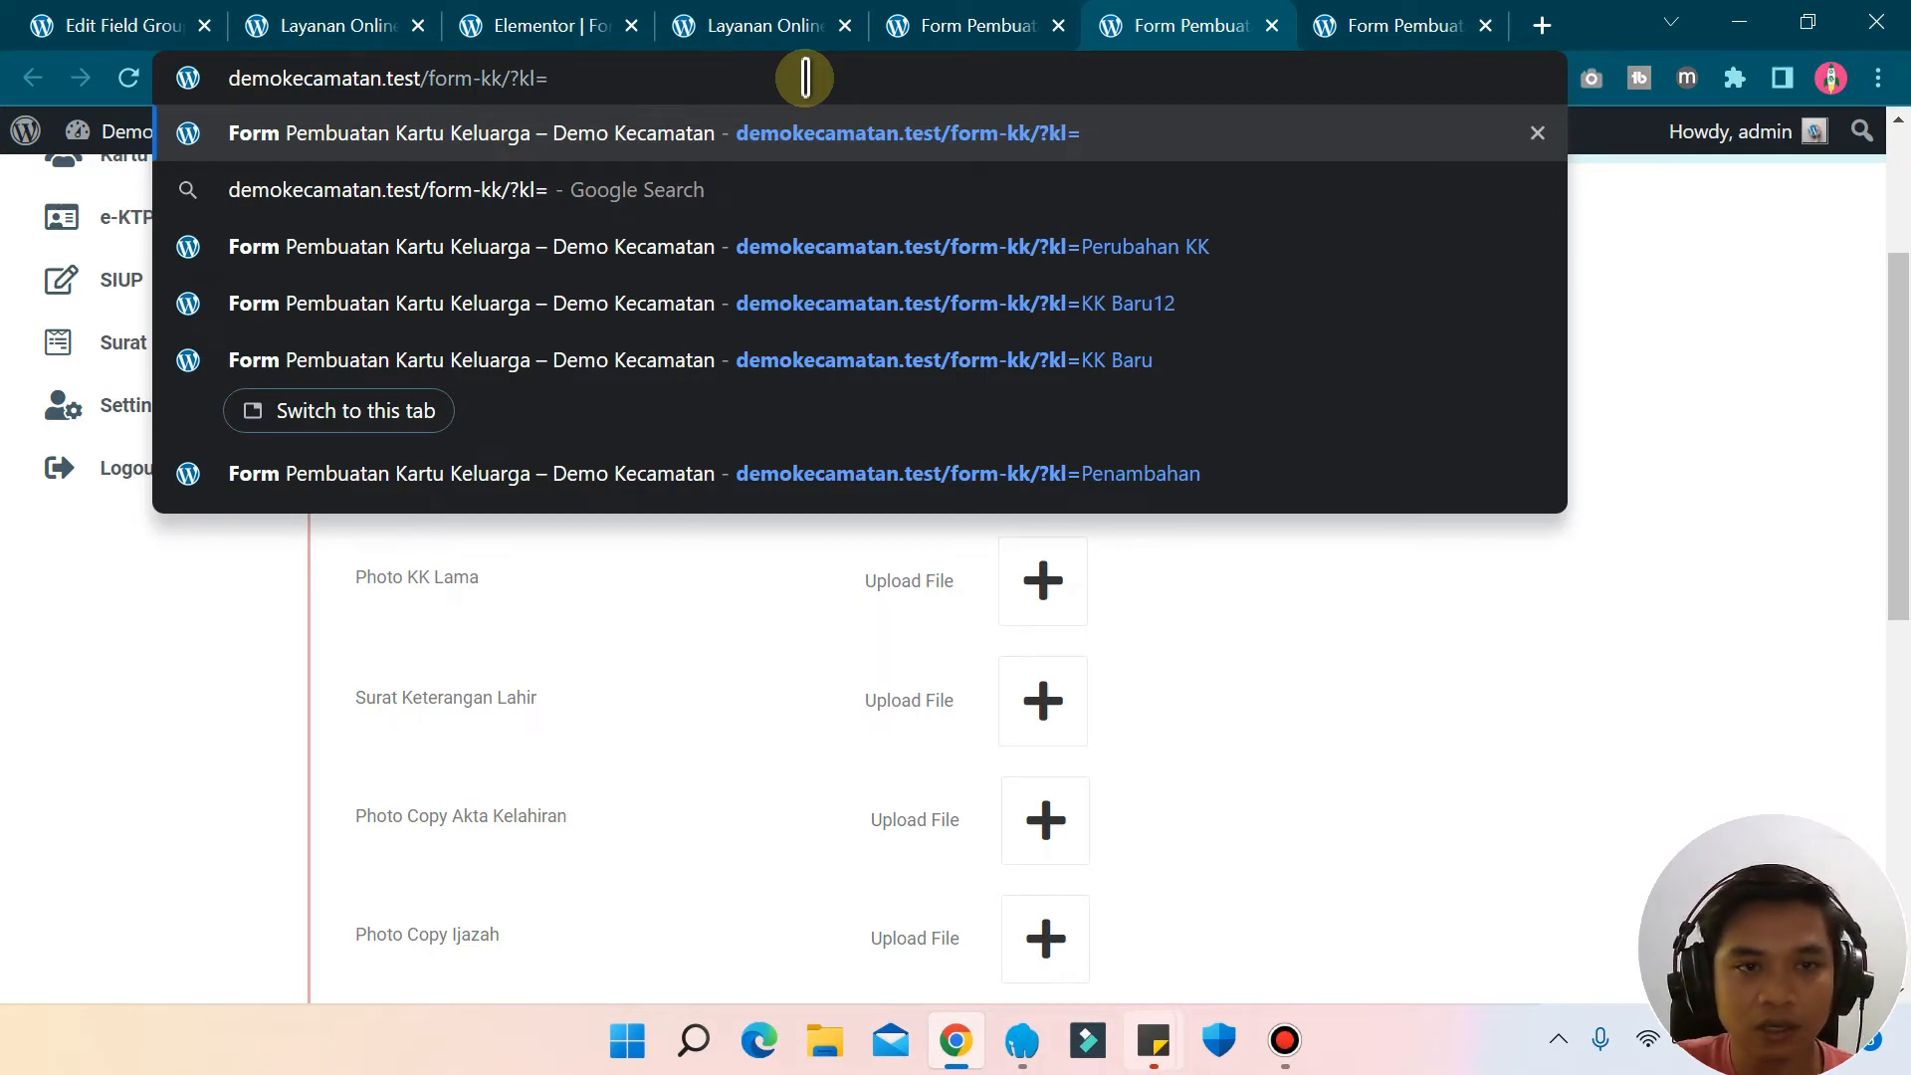
pyautogui.press('Return')
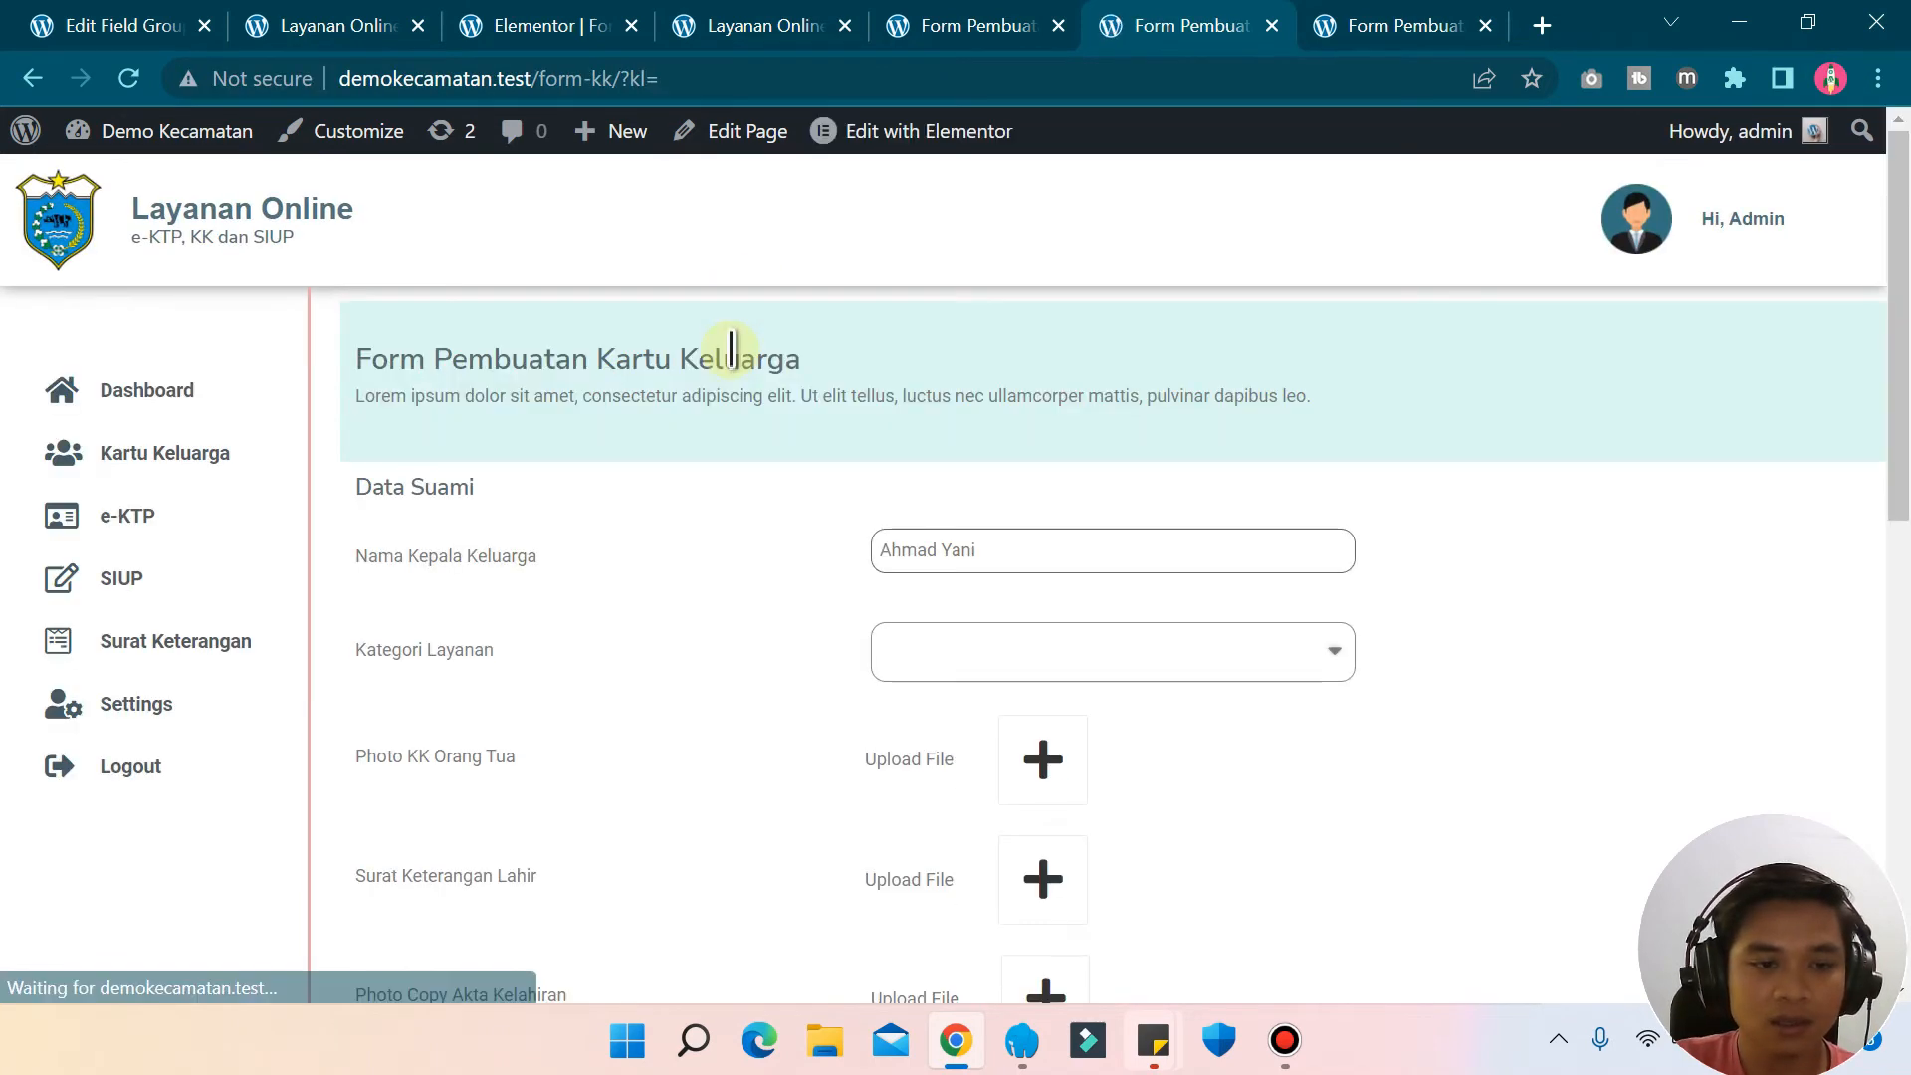
pyautogui.scroll(-3, 741, 448)
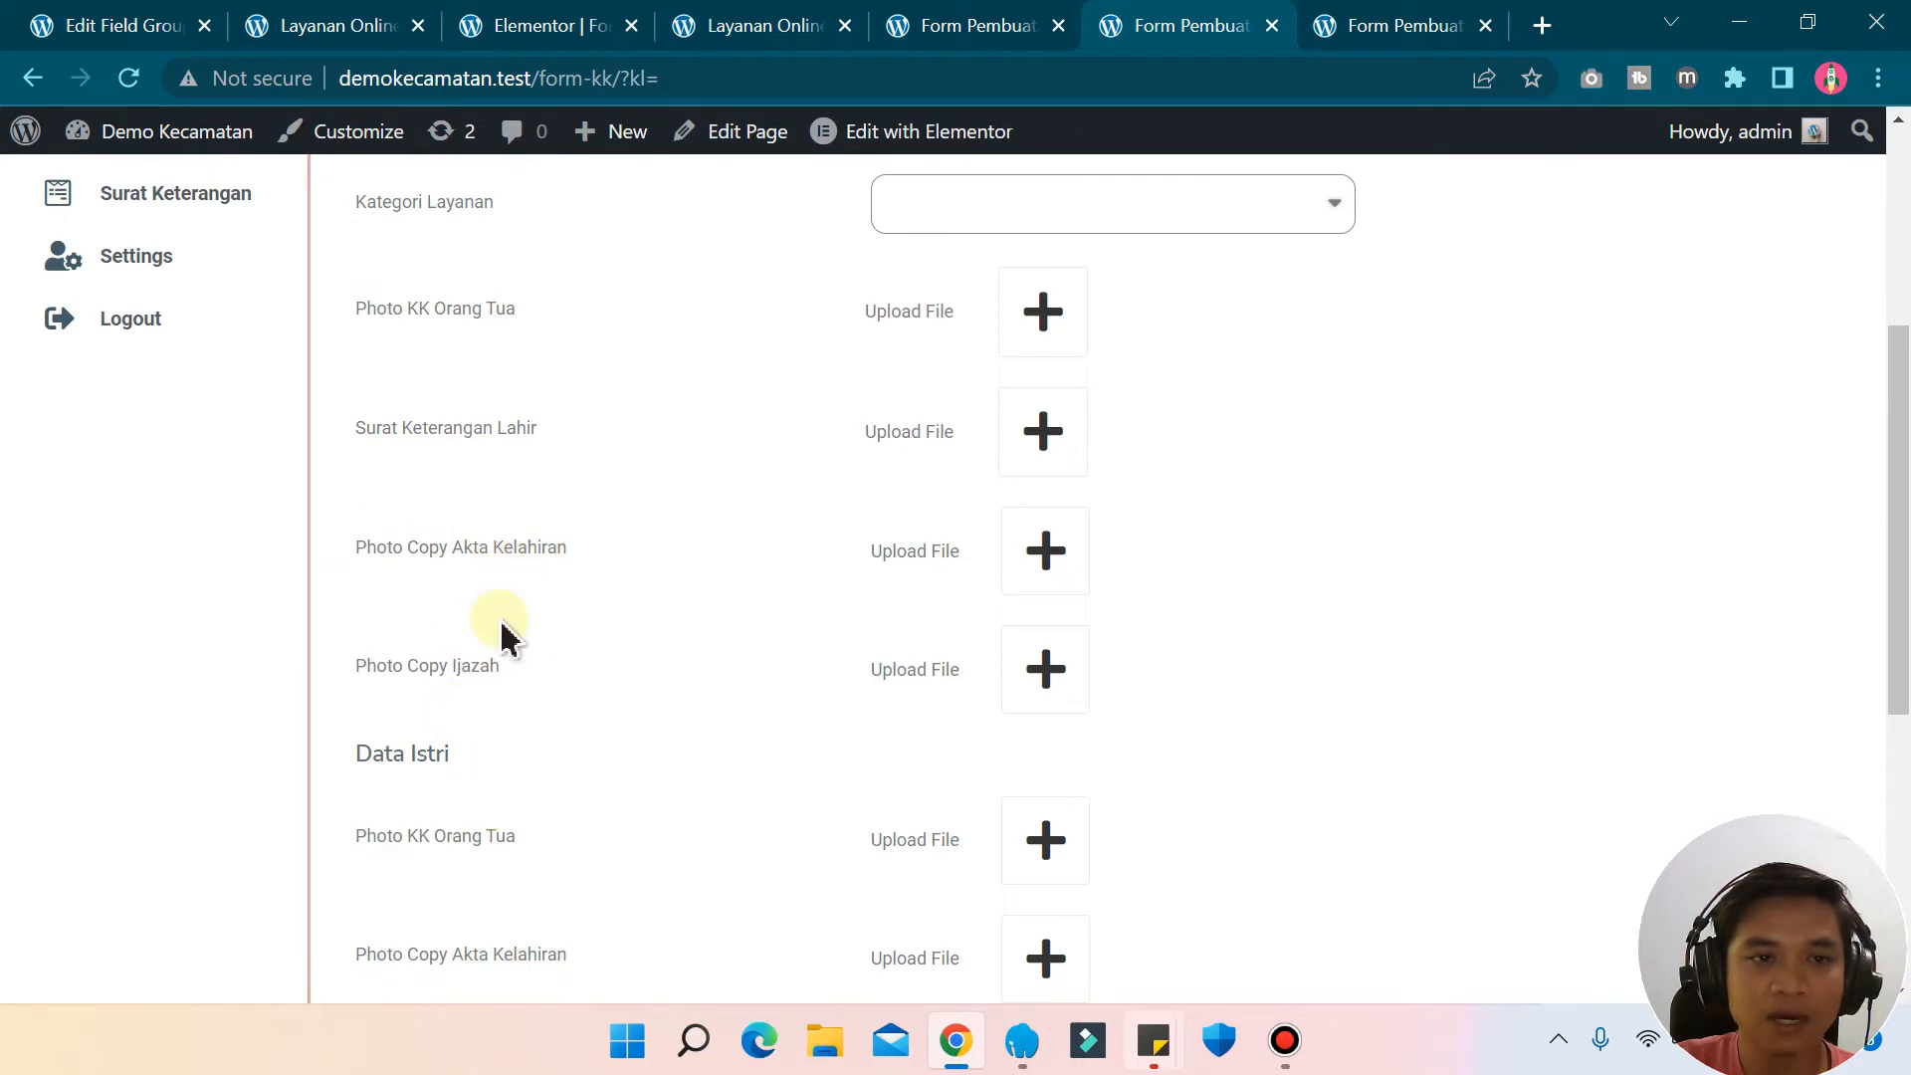
pyautogui.scroll(1, 588, 588)
pyautogui.scroll(1, 587, 588)
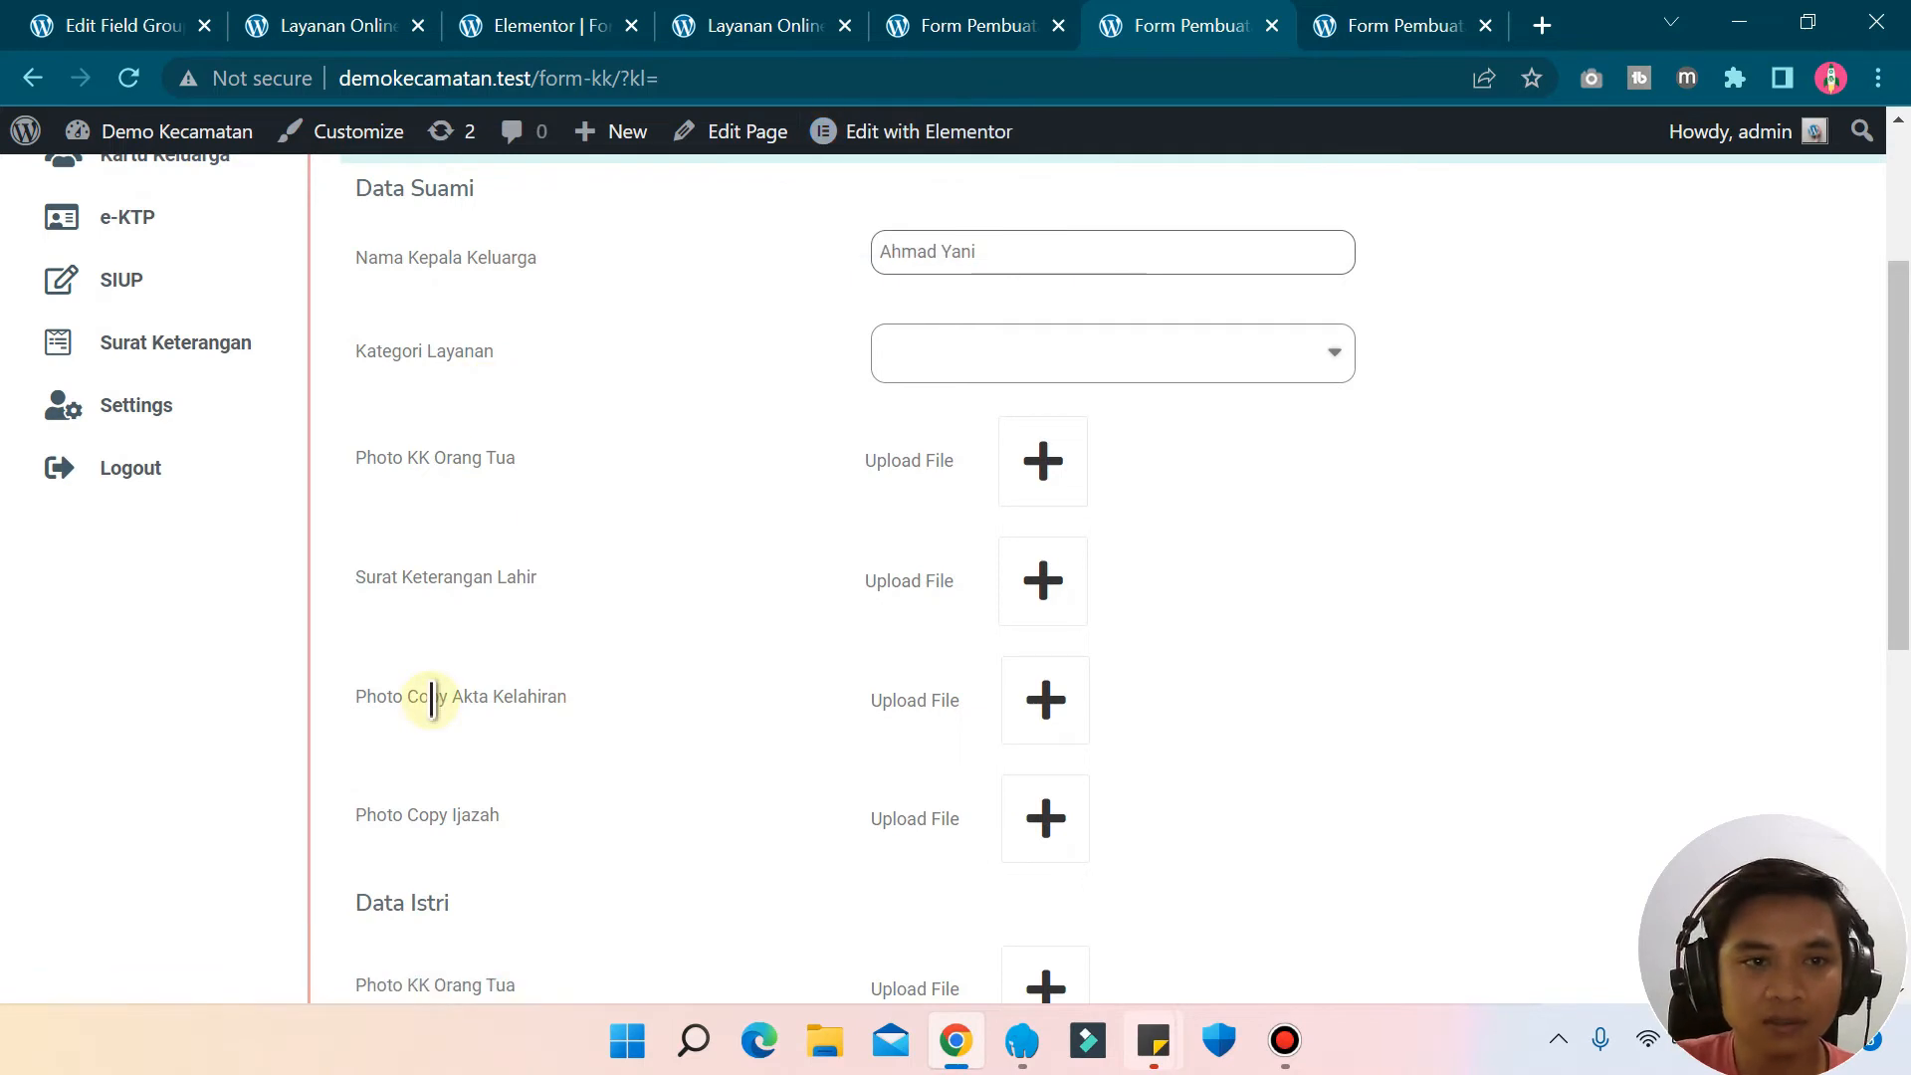
# - Open the Baru Menikah form from the Kartu Keluarga services page and check its kl value and Kategori Layanan options
pyautogui.click(594, 40)
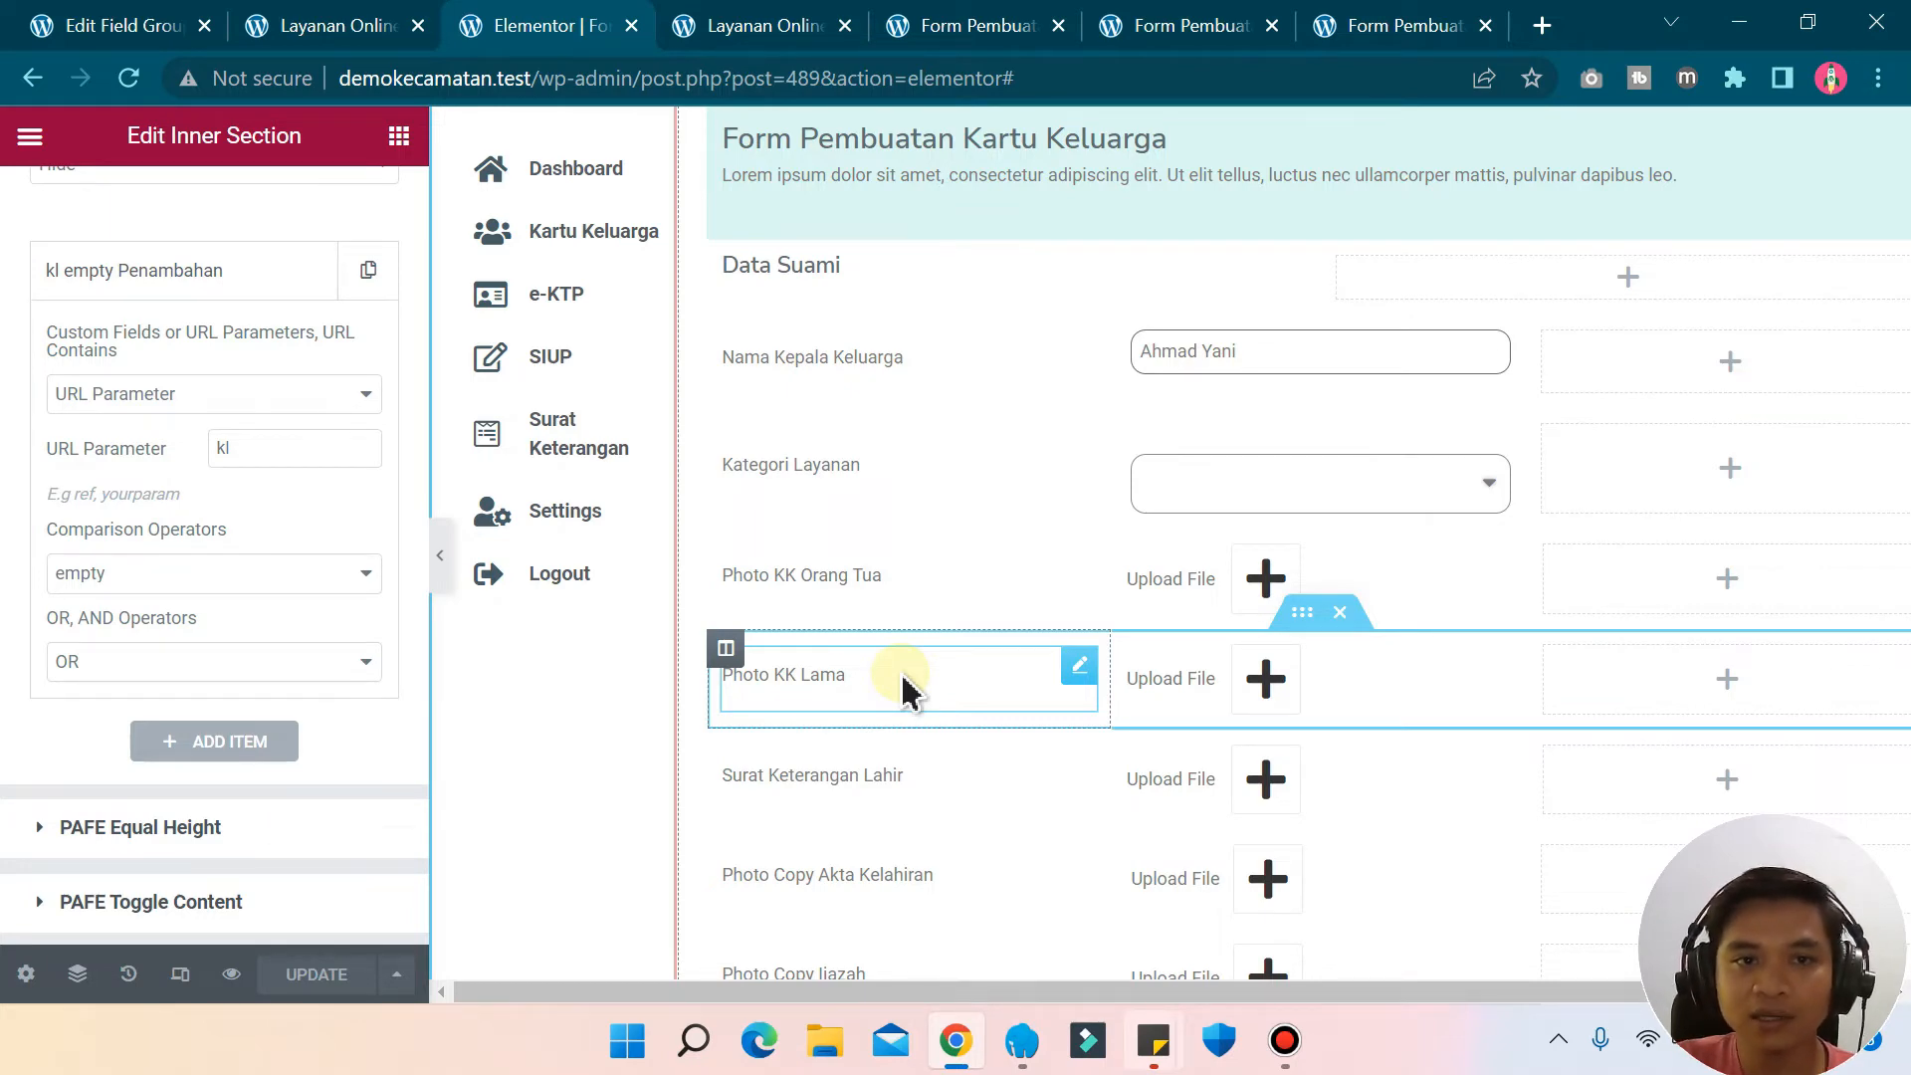
pyautogui.click(739, 27)
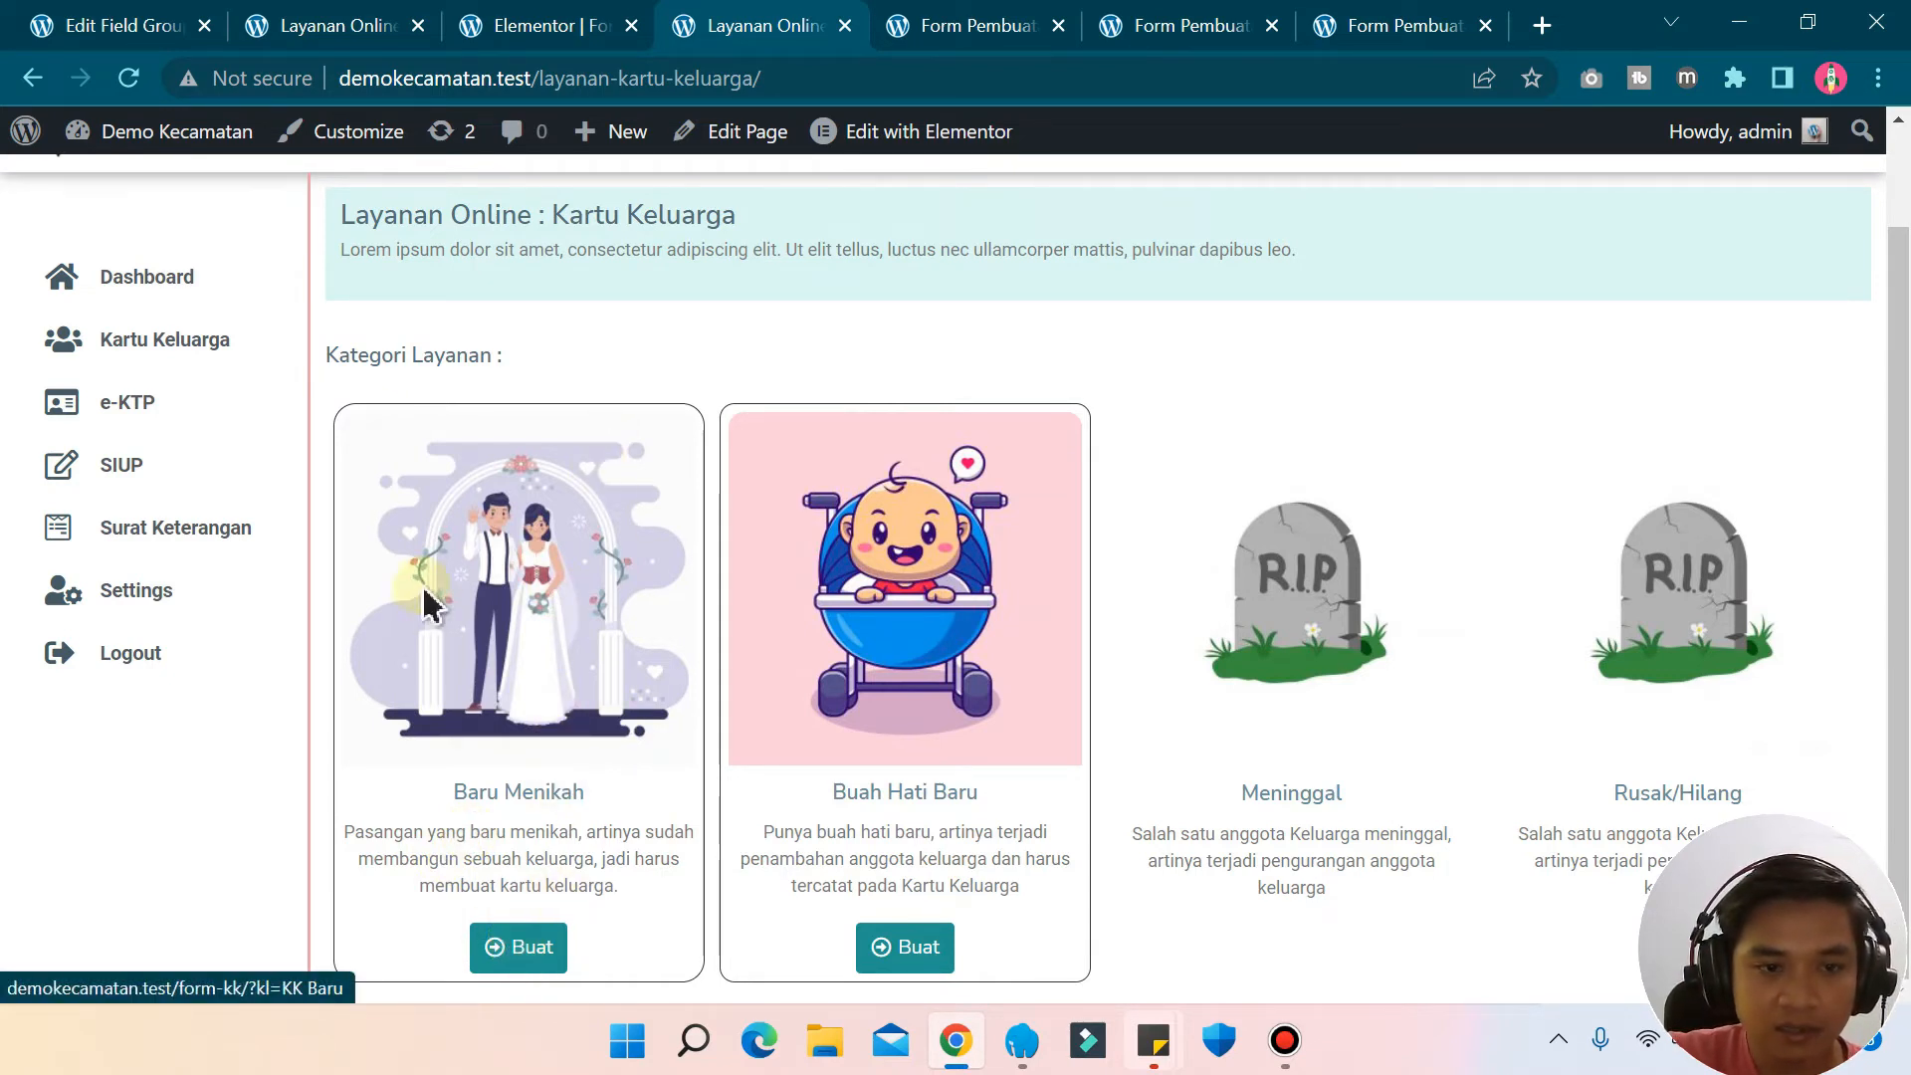
pyautogui.click(510, 956)
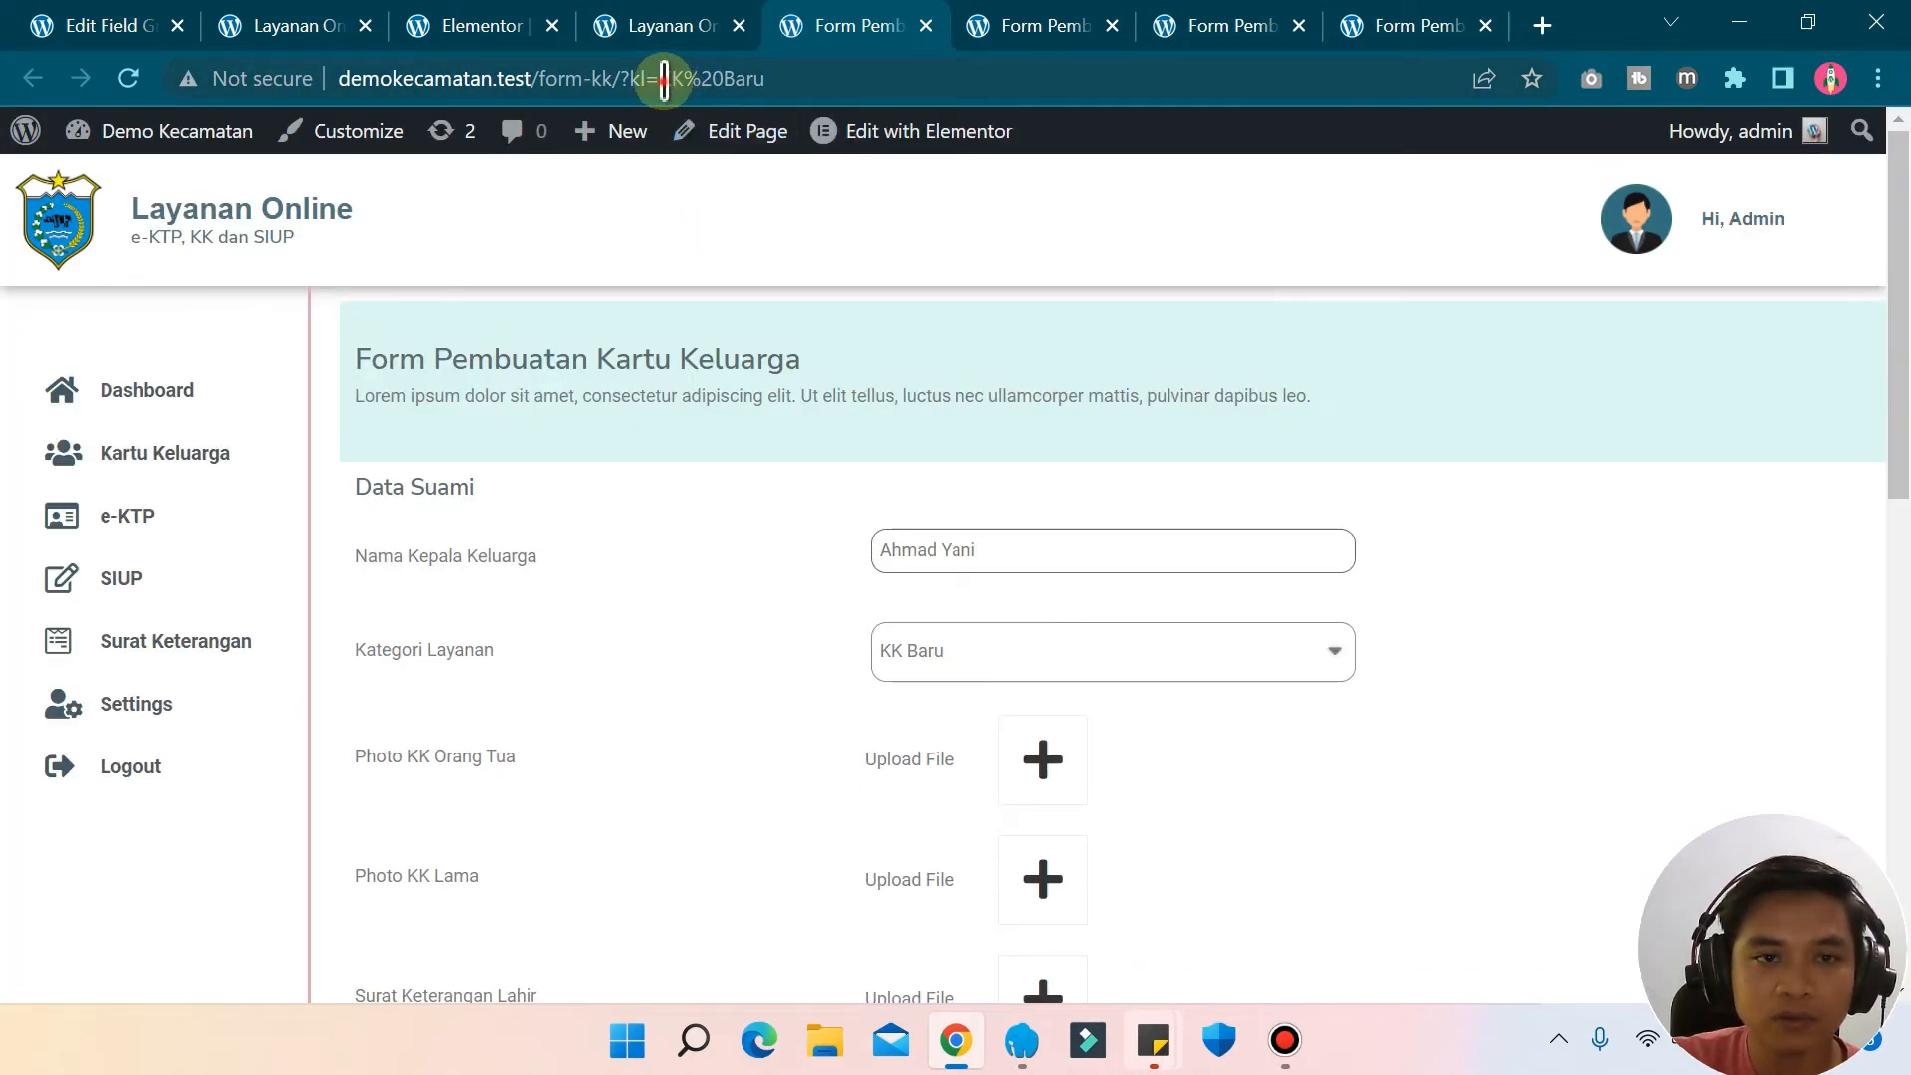
pyautogui.moveTo(661, 77); pyautogui.dragTo(831, 77)
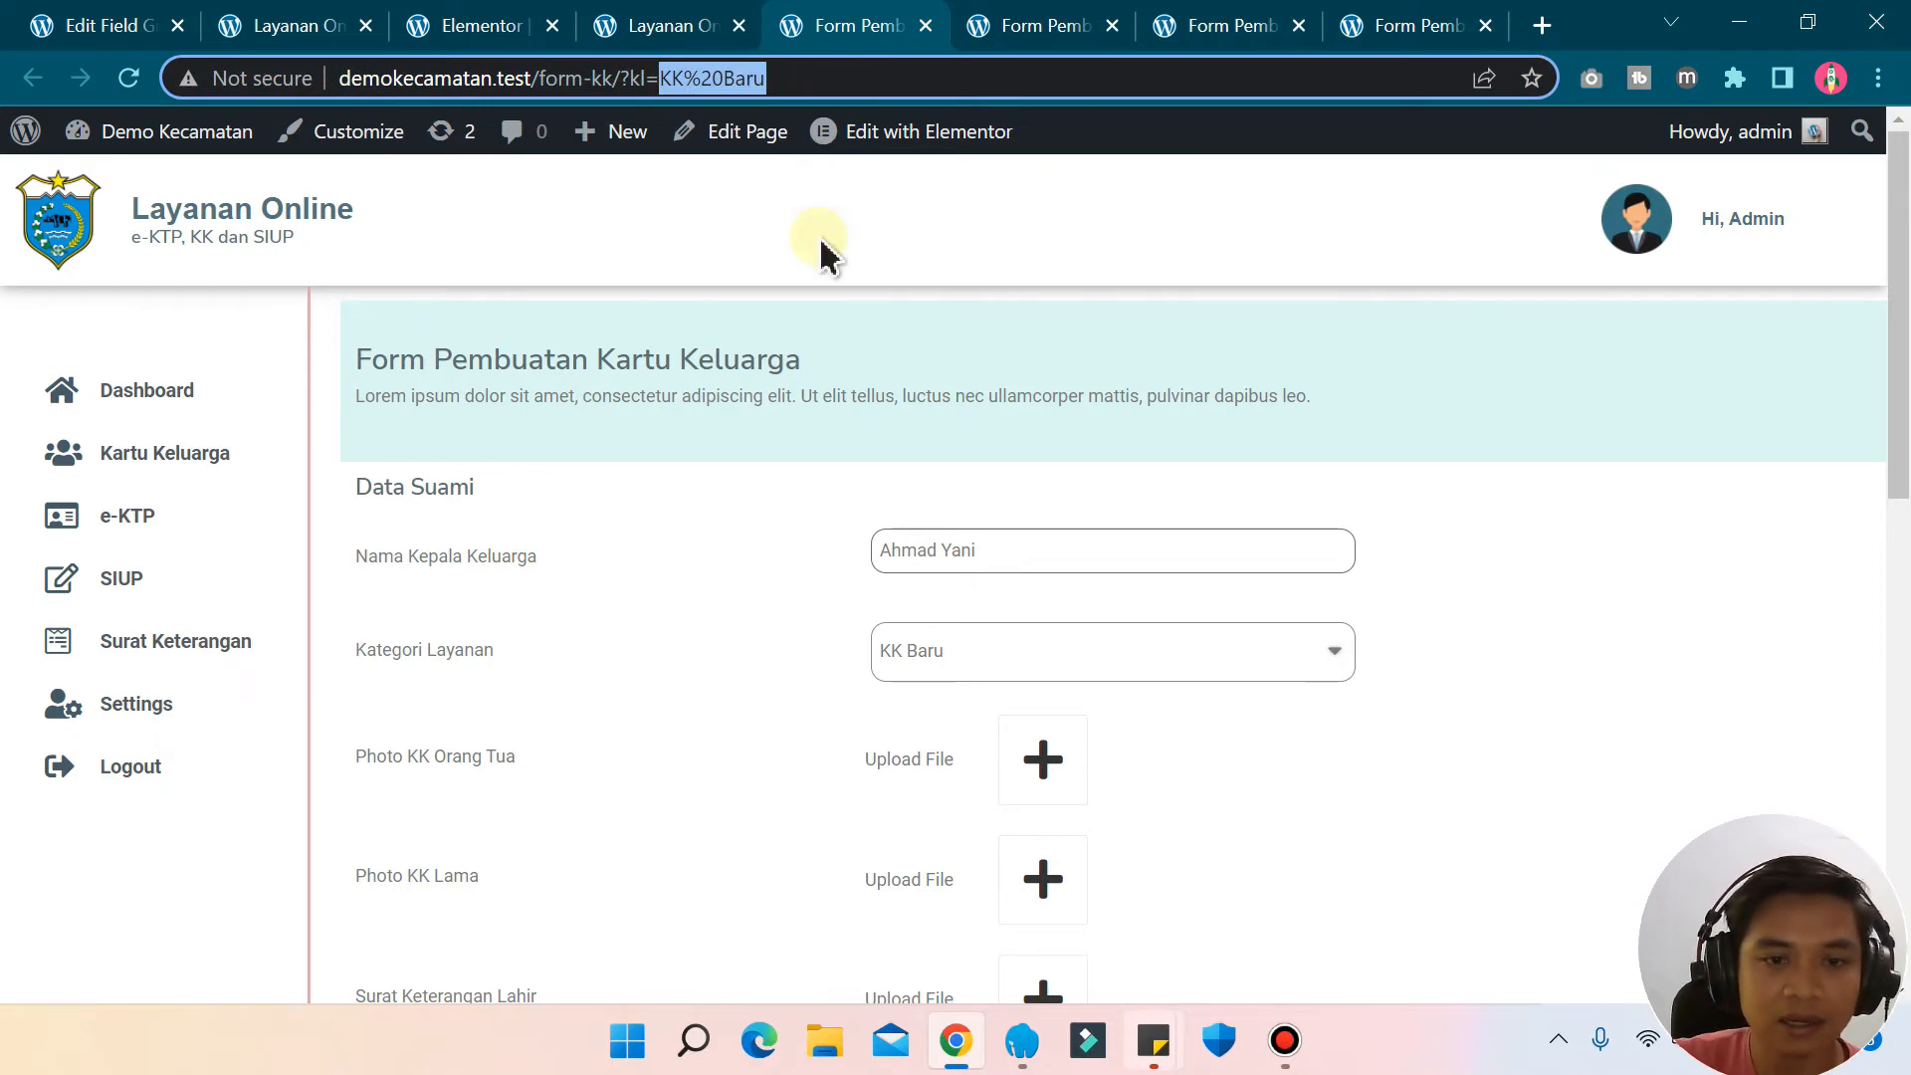
pyautogui.click(965, 652)
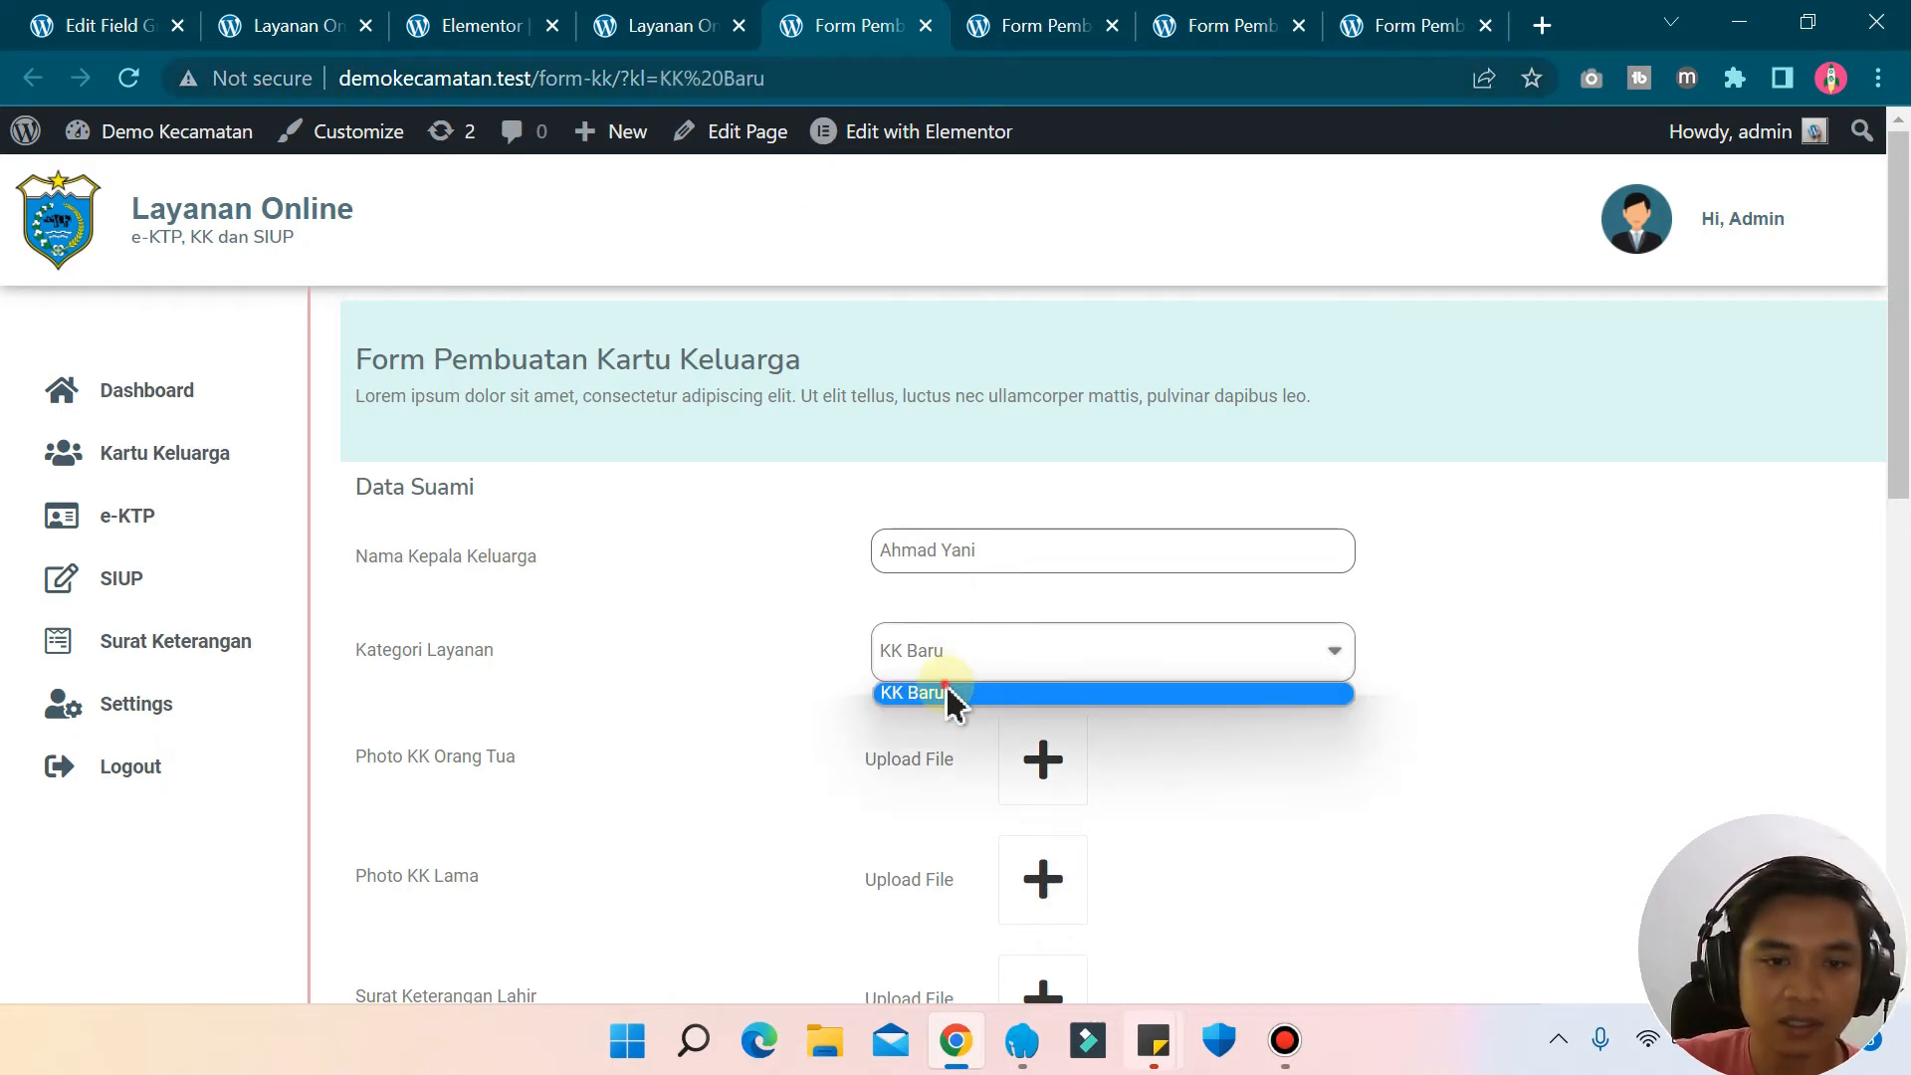
pyautogui.click(945, 692)
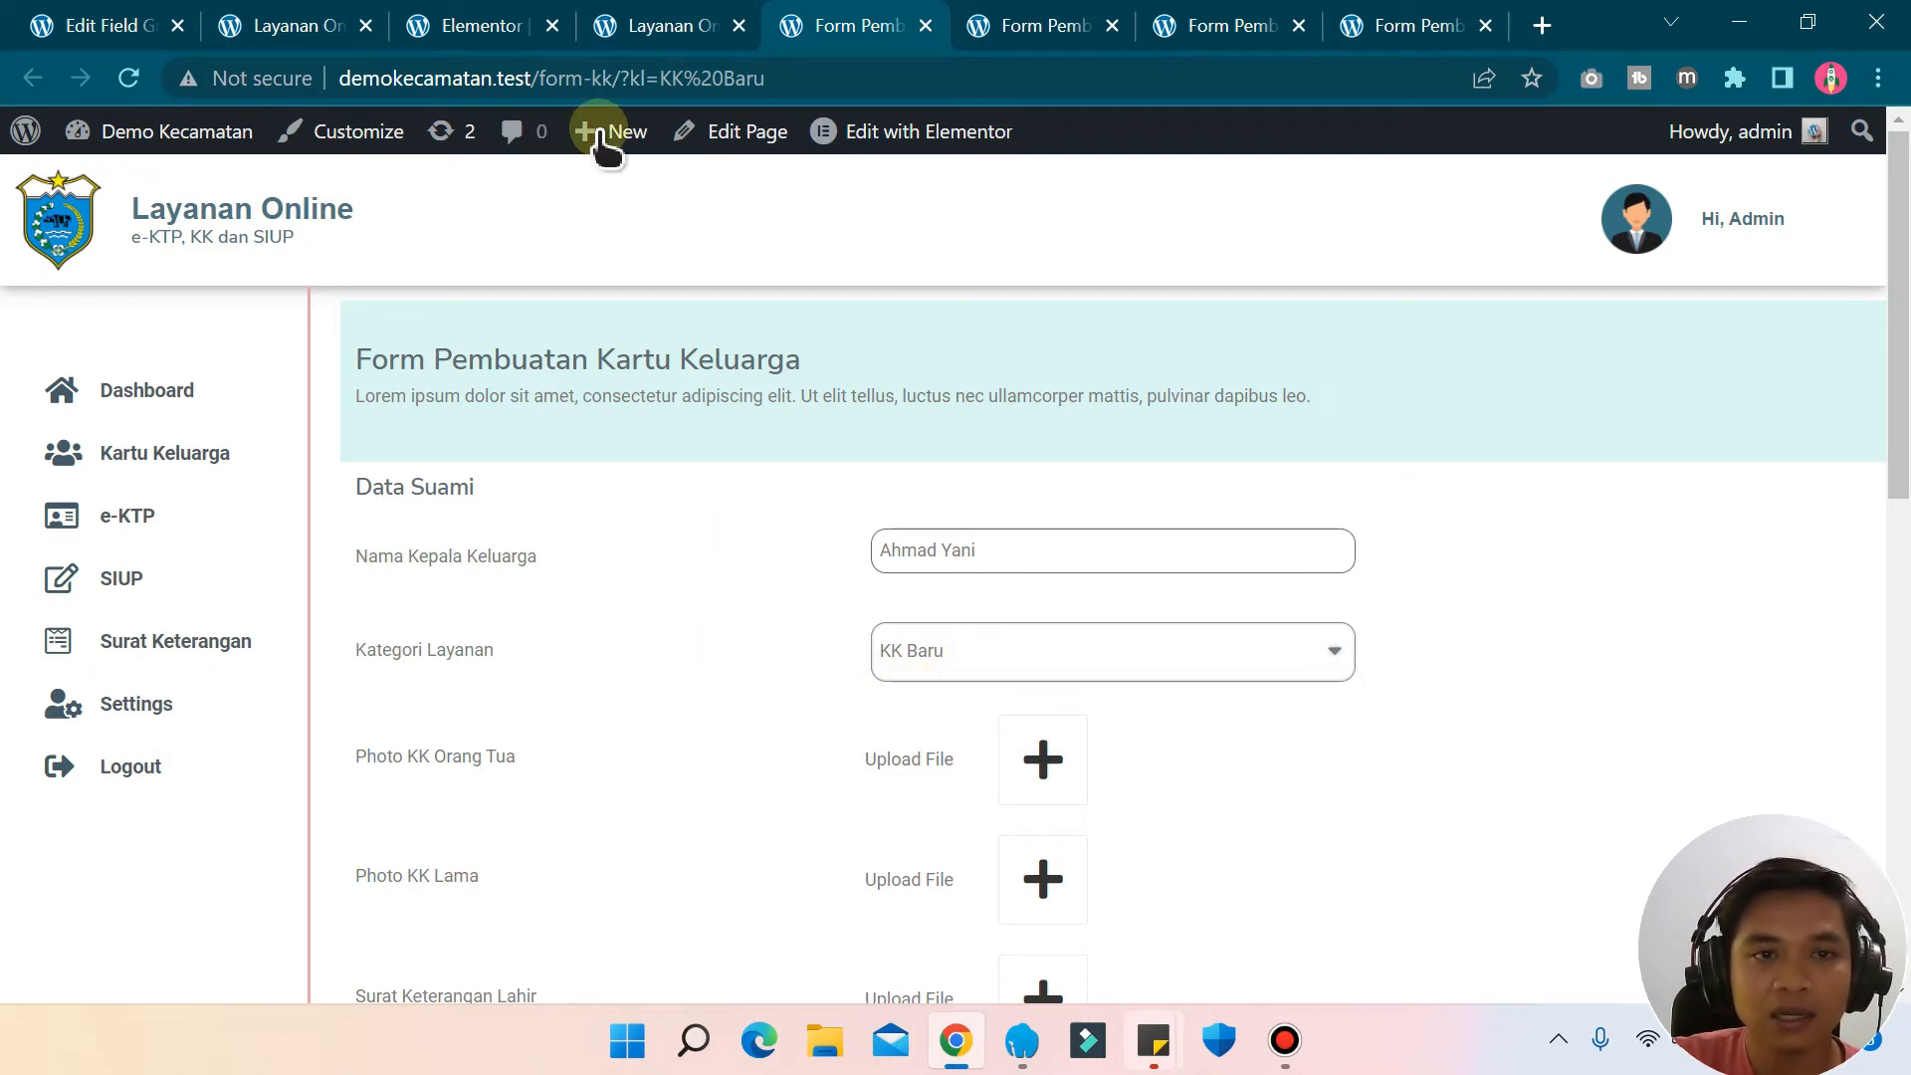
# - Open the Buah Hati Baru form from the Kartu Keluarga services page and check its Kategori Layanan options
pyautogui.click(637, 27)
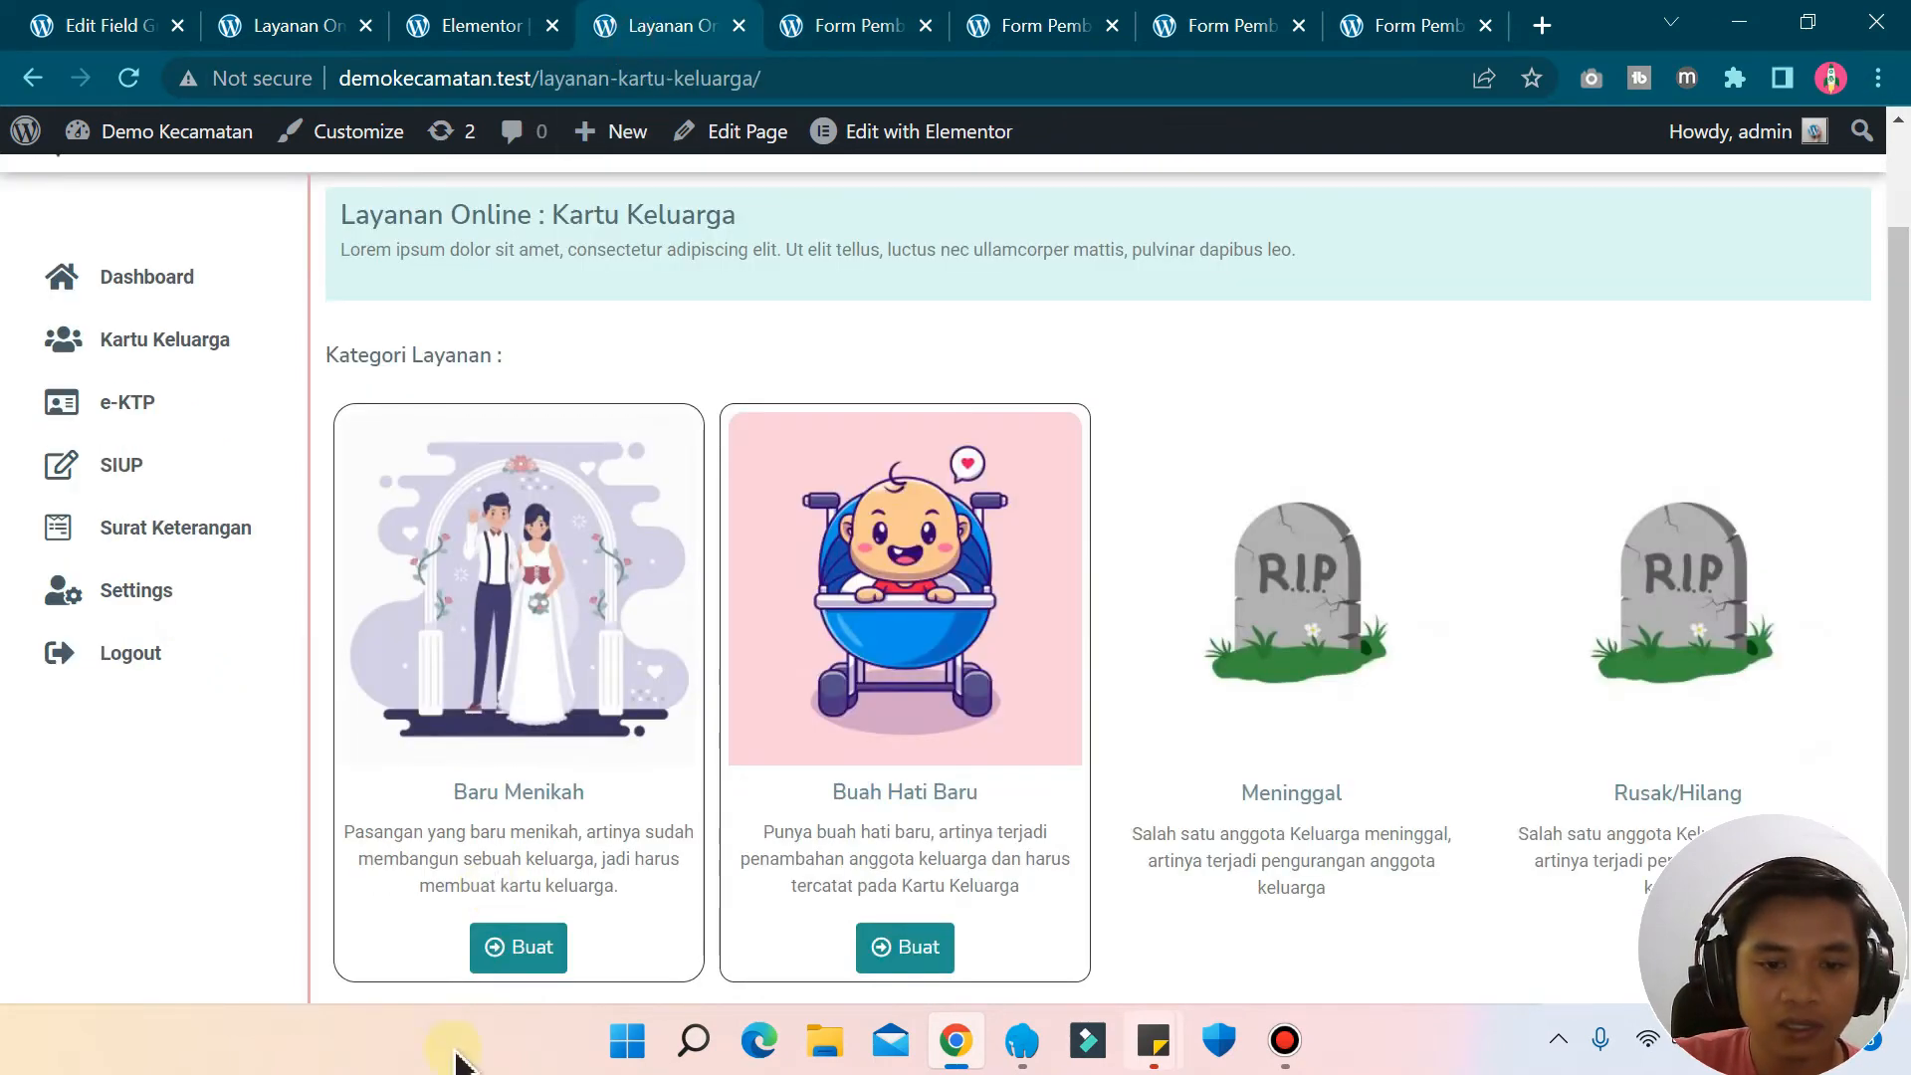
pyautogui.click(908, 948)
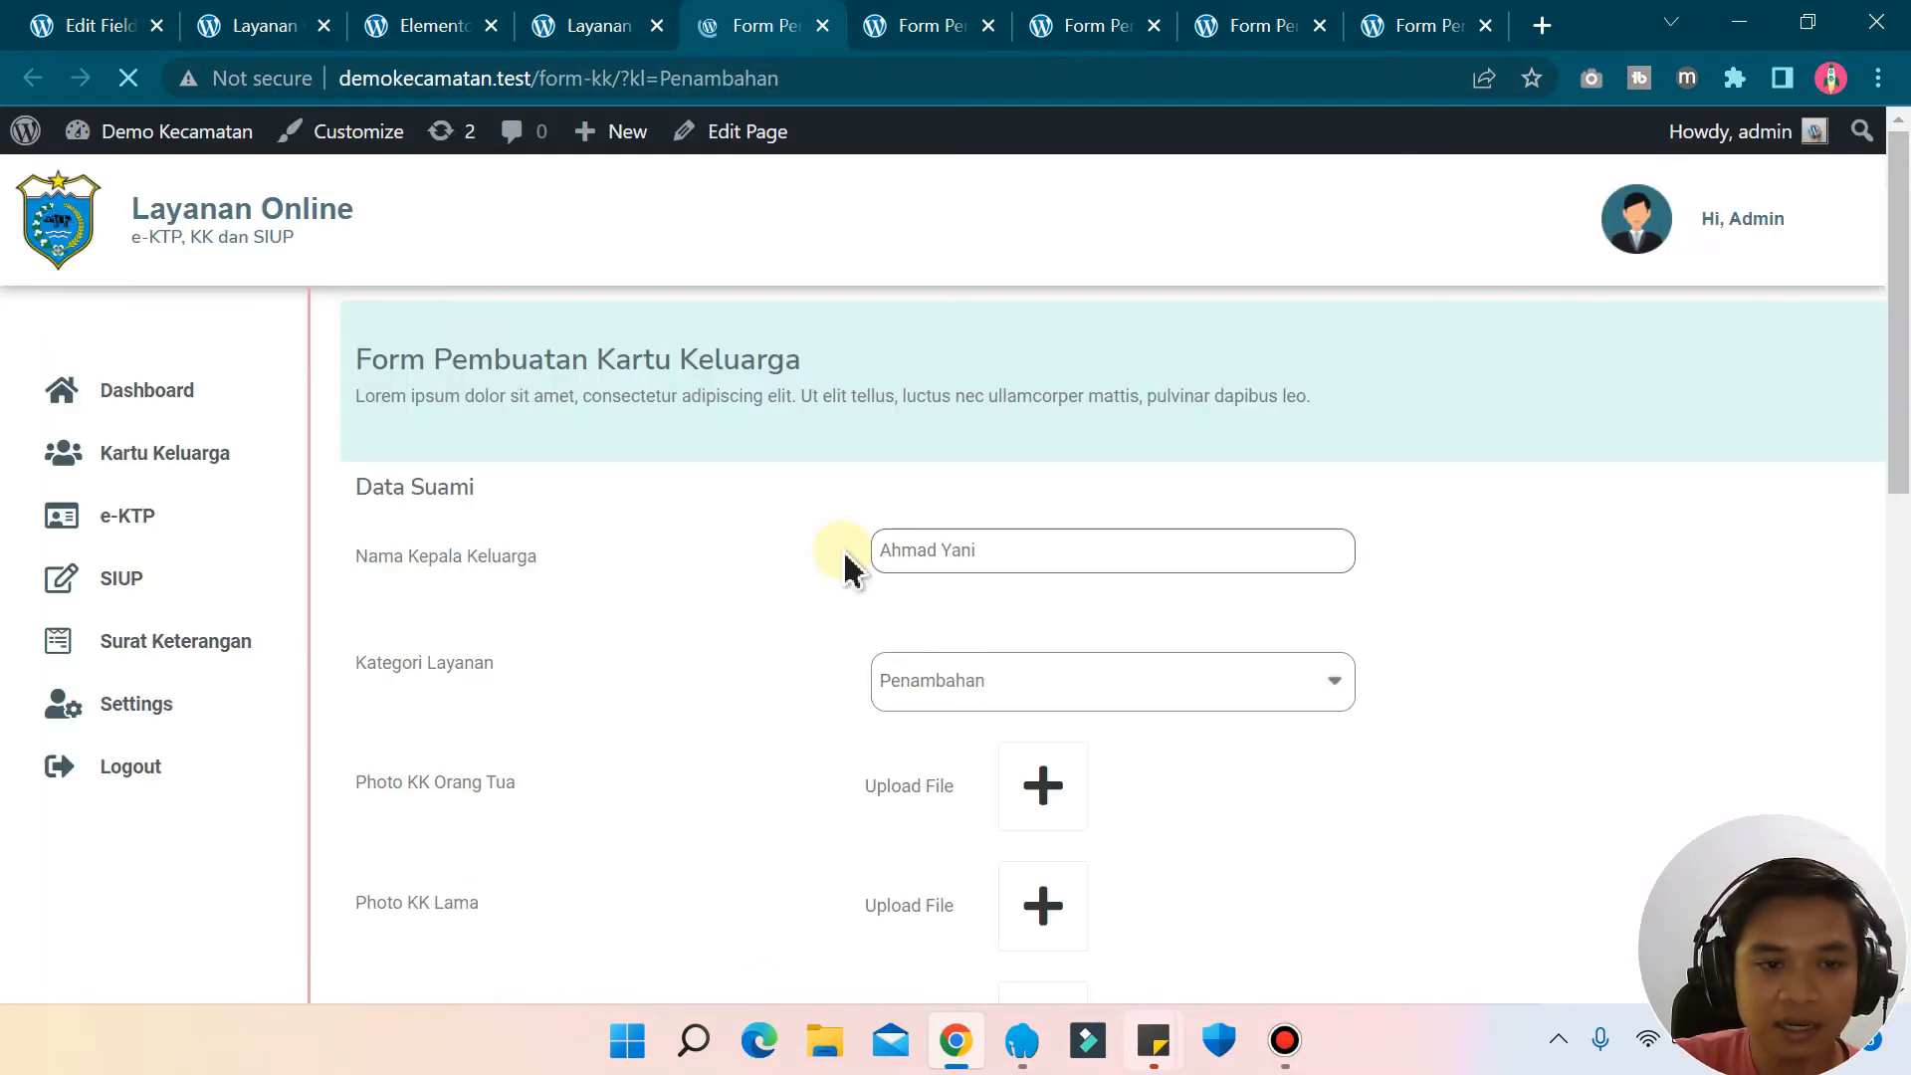
pyautogui.moveTo(418, 648); pyautogui.dragTo(528, 667)
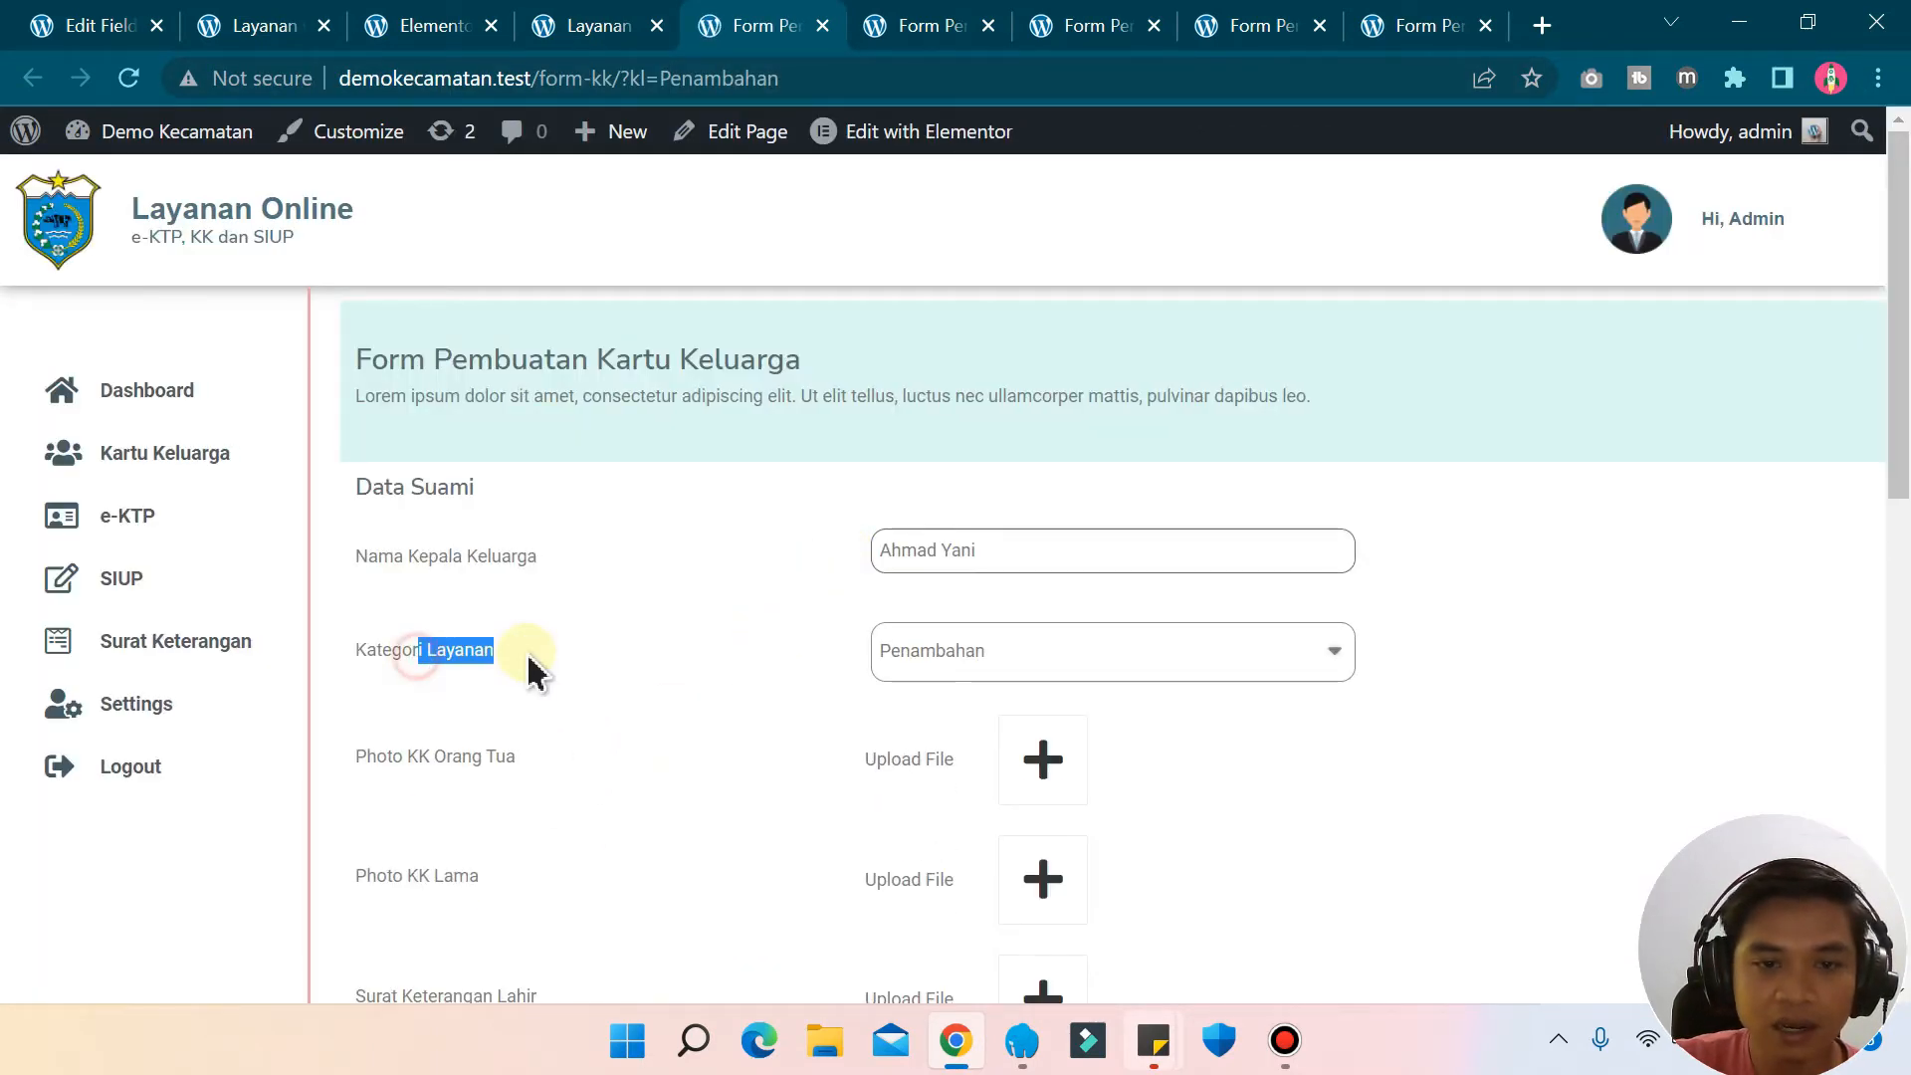
pyautogui.click(1025, 652)
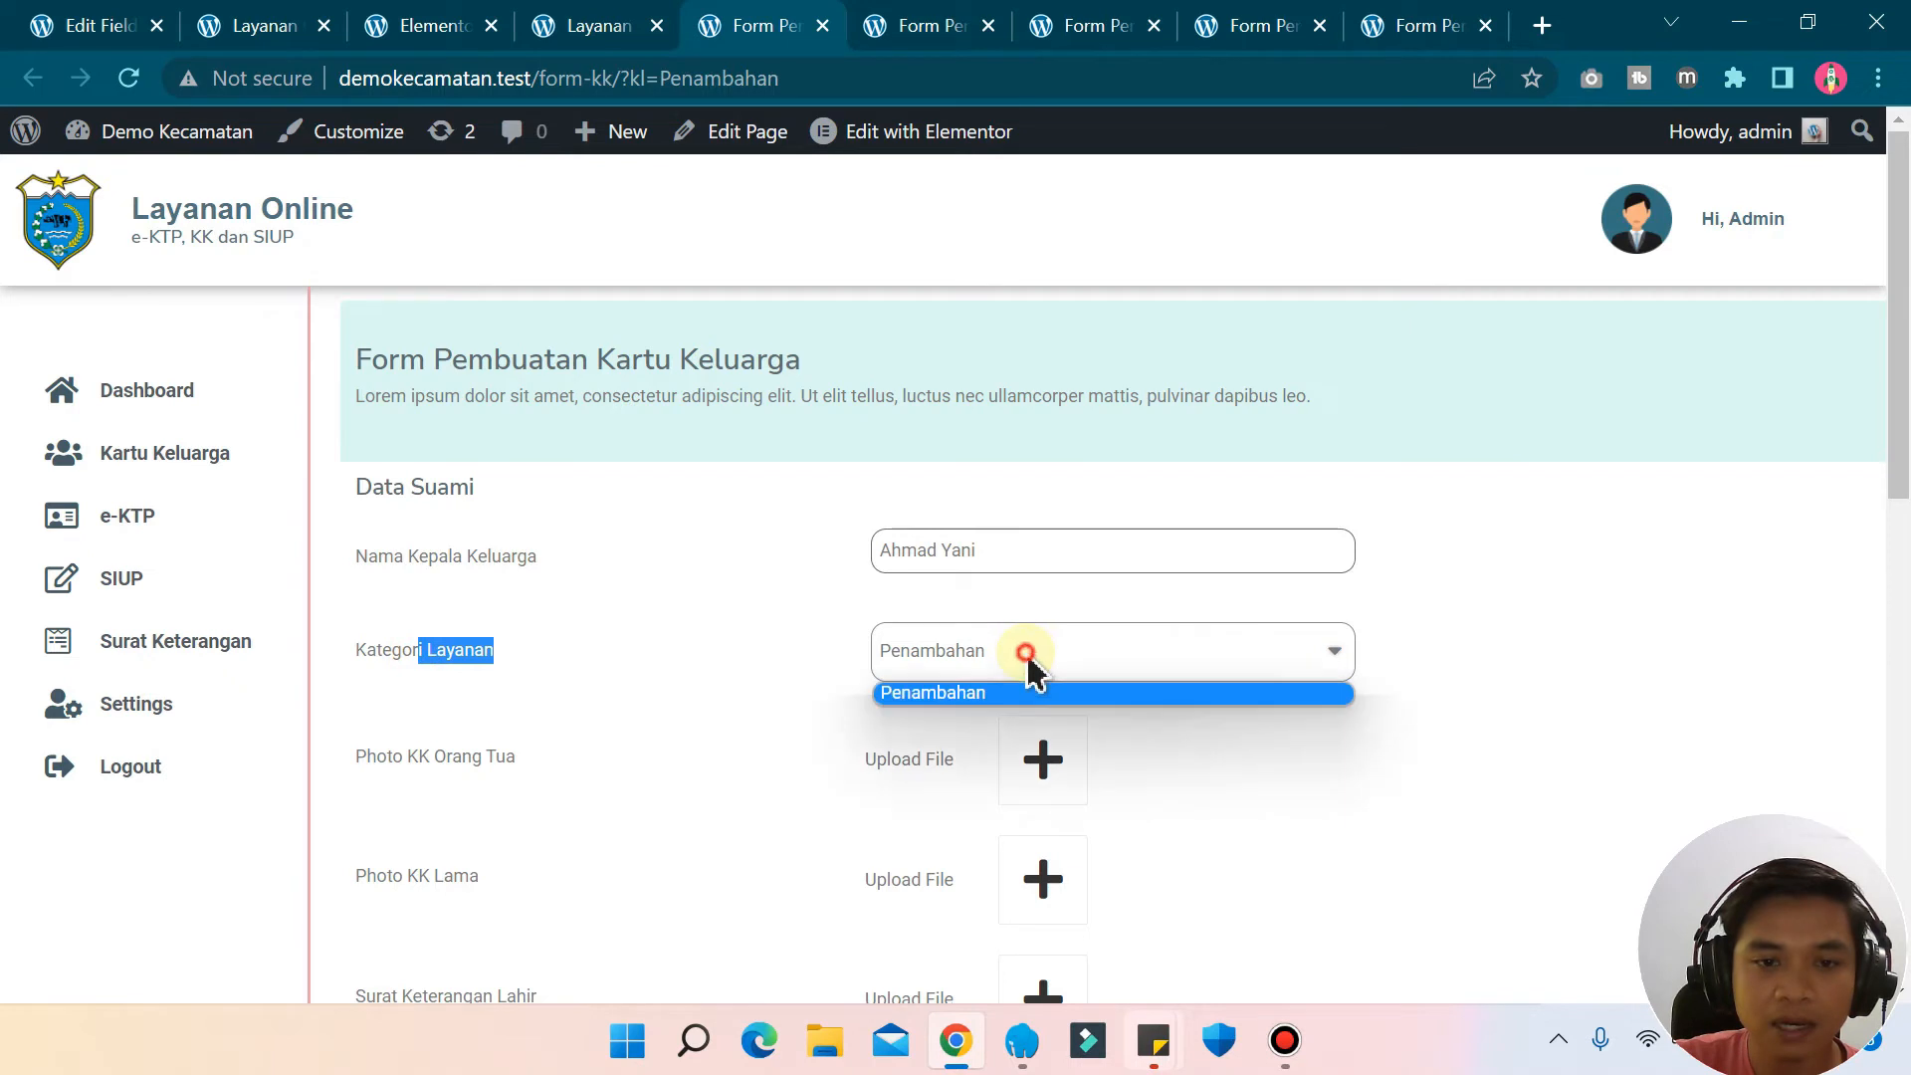
pyautogui.click(940, 700)
pyautogui.click(695, 675)
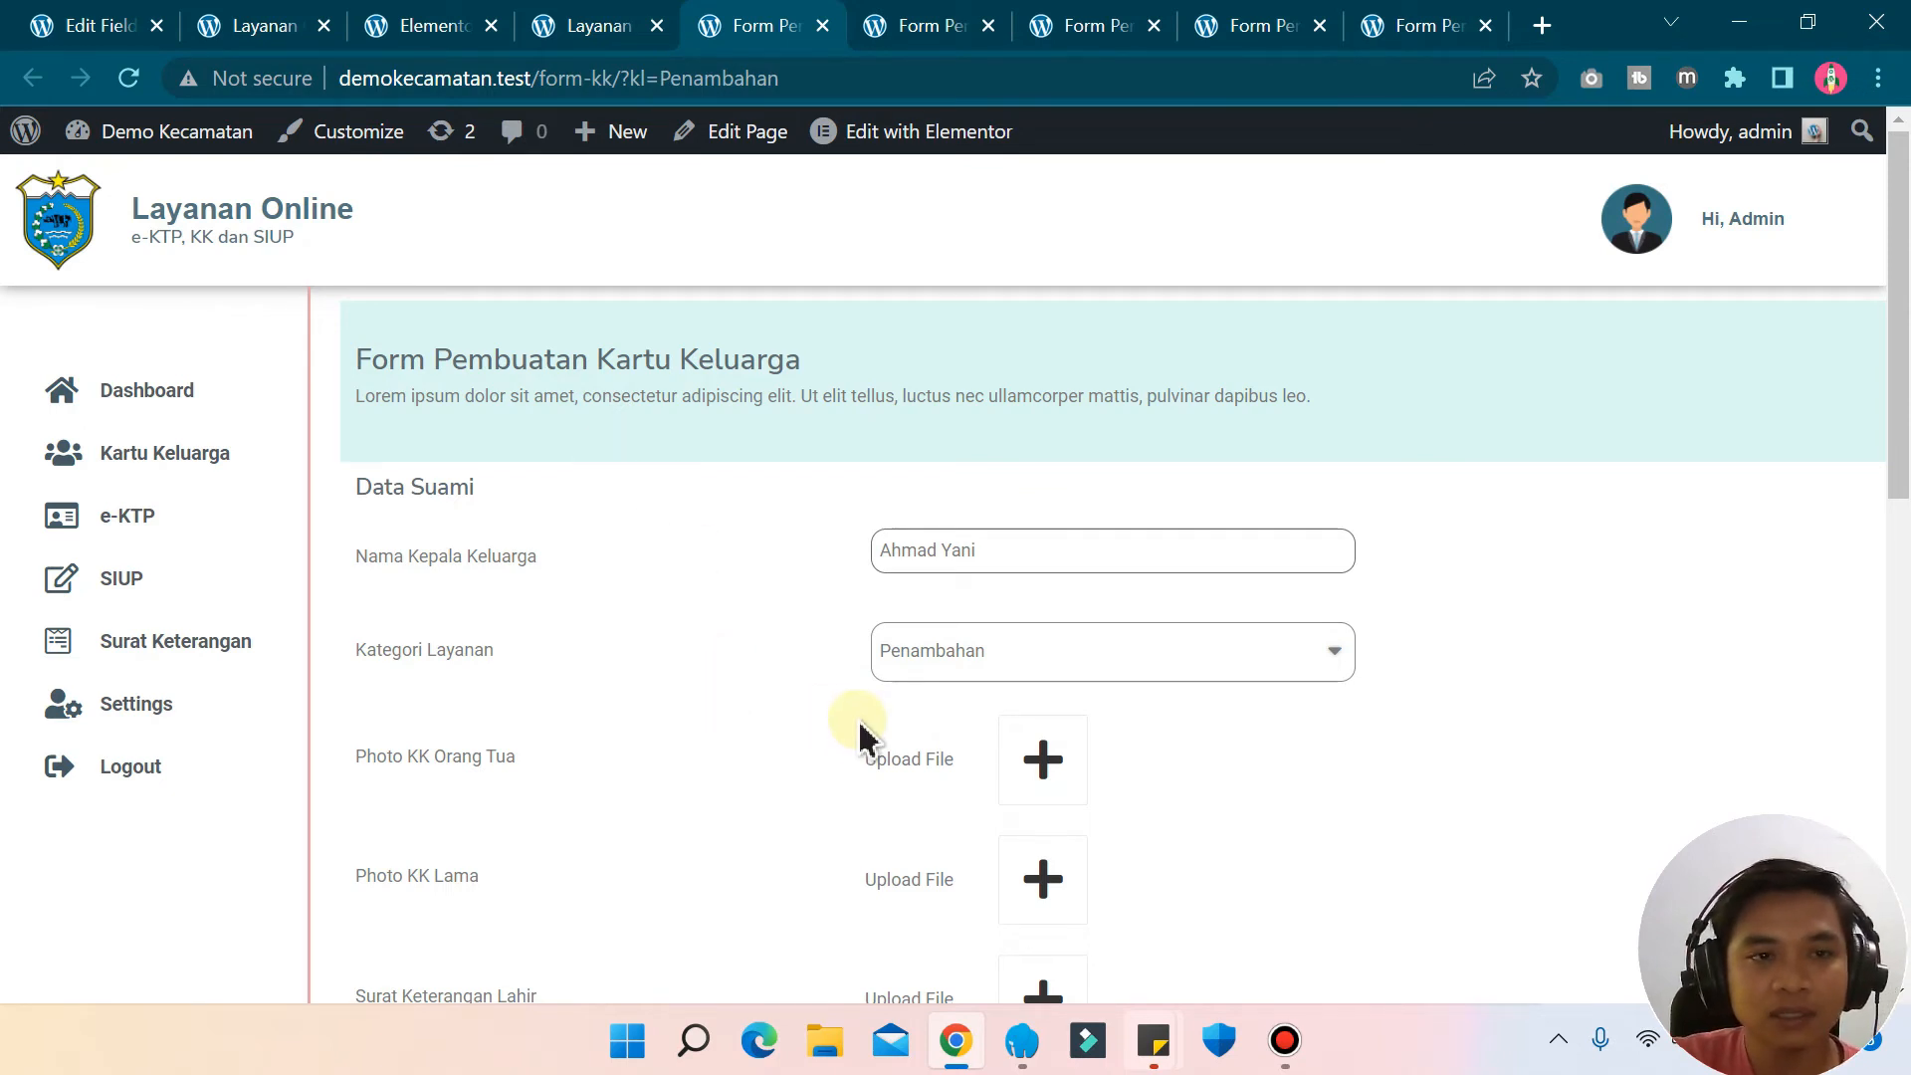
# - Compare the kl values and the Photo KK Lama field in the Penambahan and KK Baru forms, and return to the Elementor editor
pyautogui.click(426, 30)
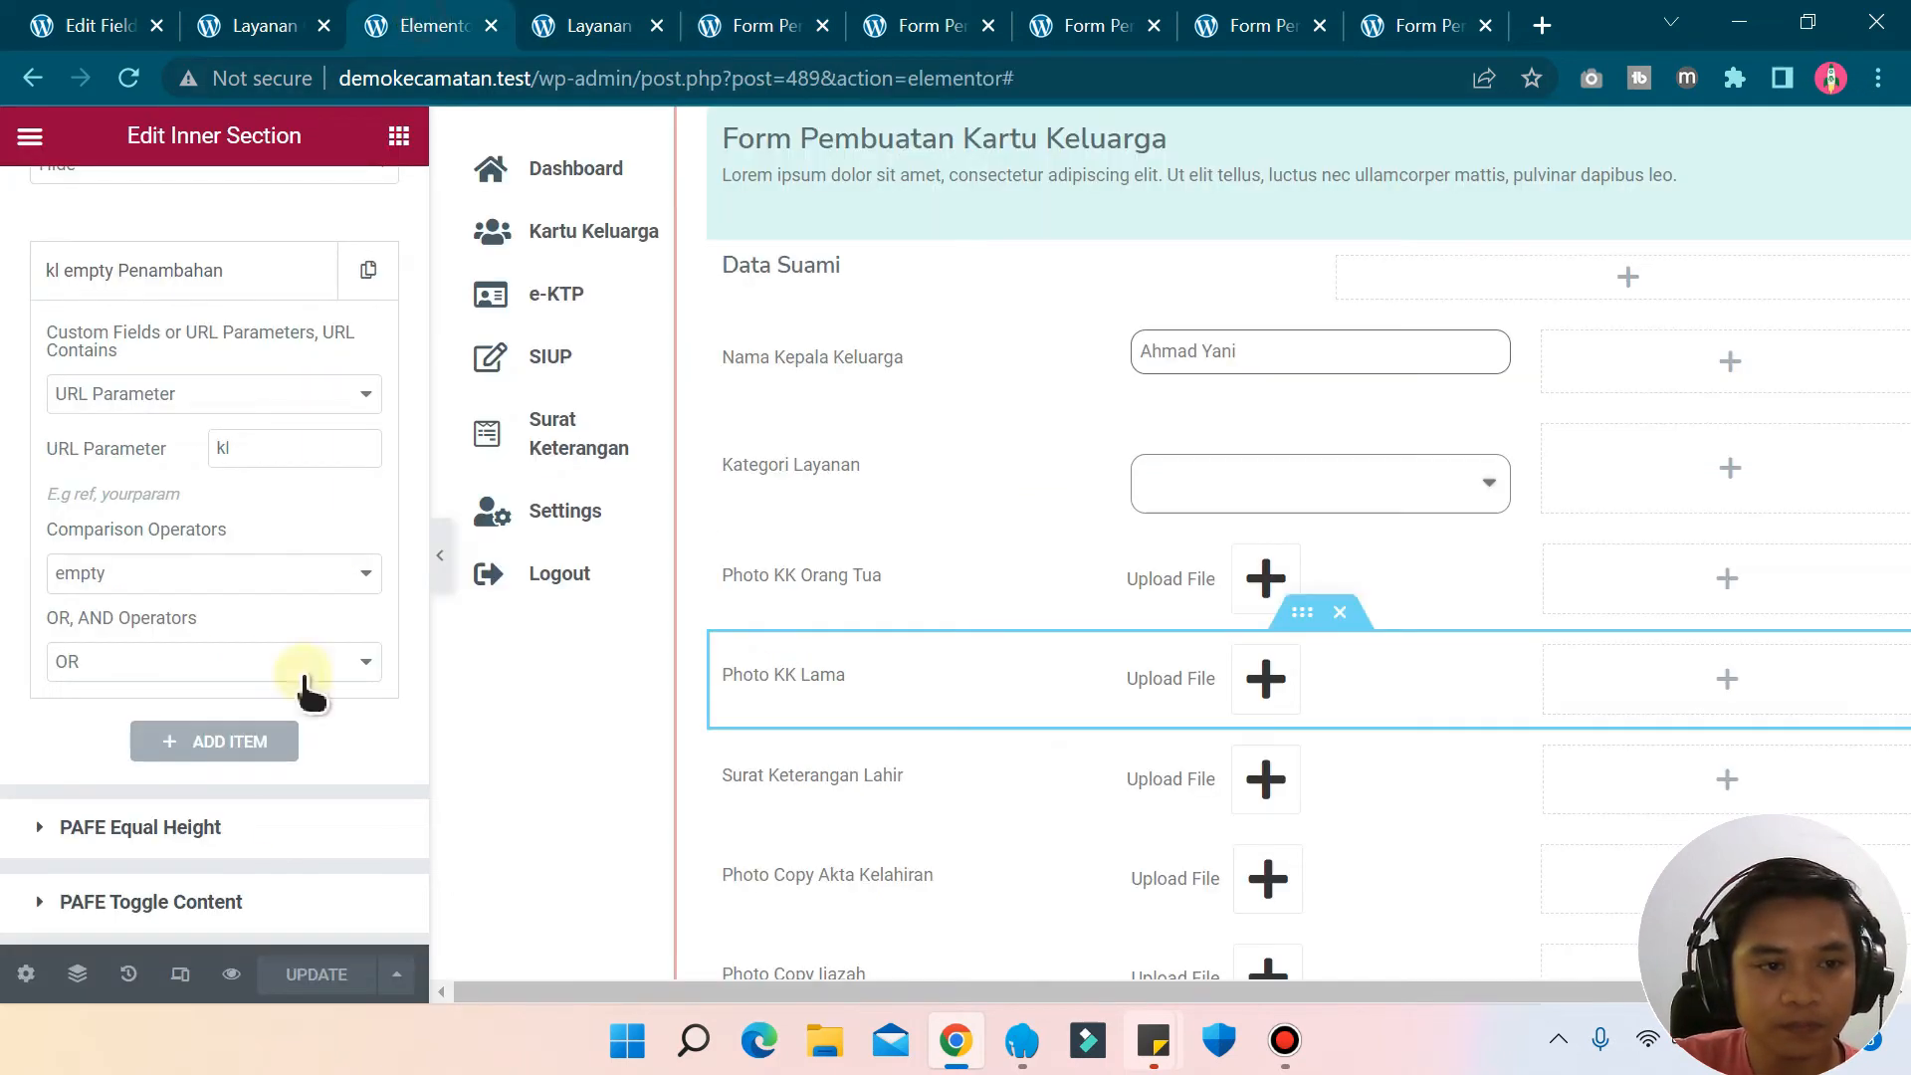
pyautogui.click(185, 290)
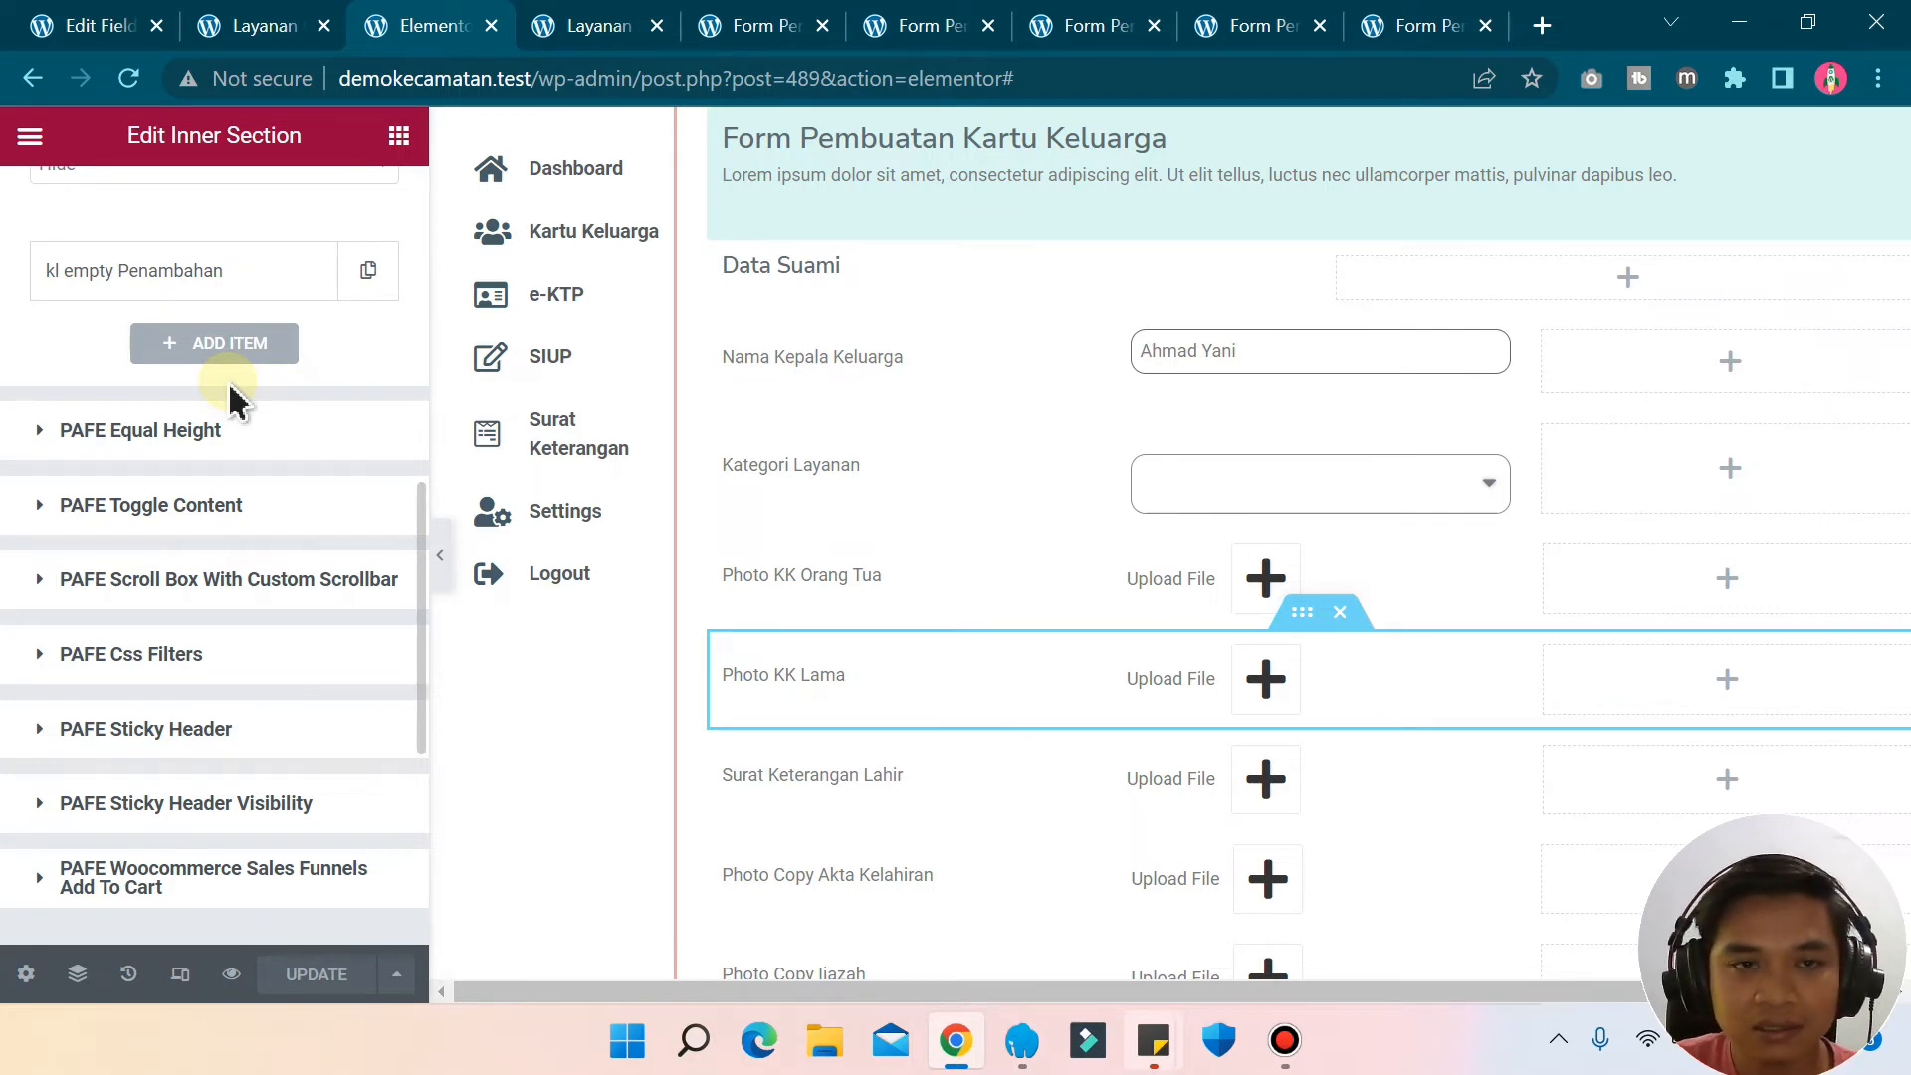
pyautogui.click(617, 25)
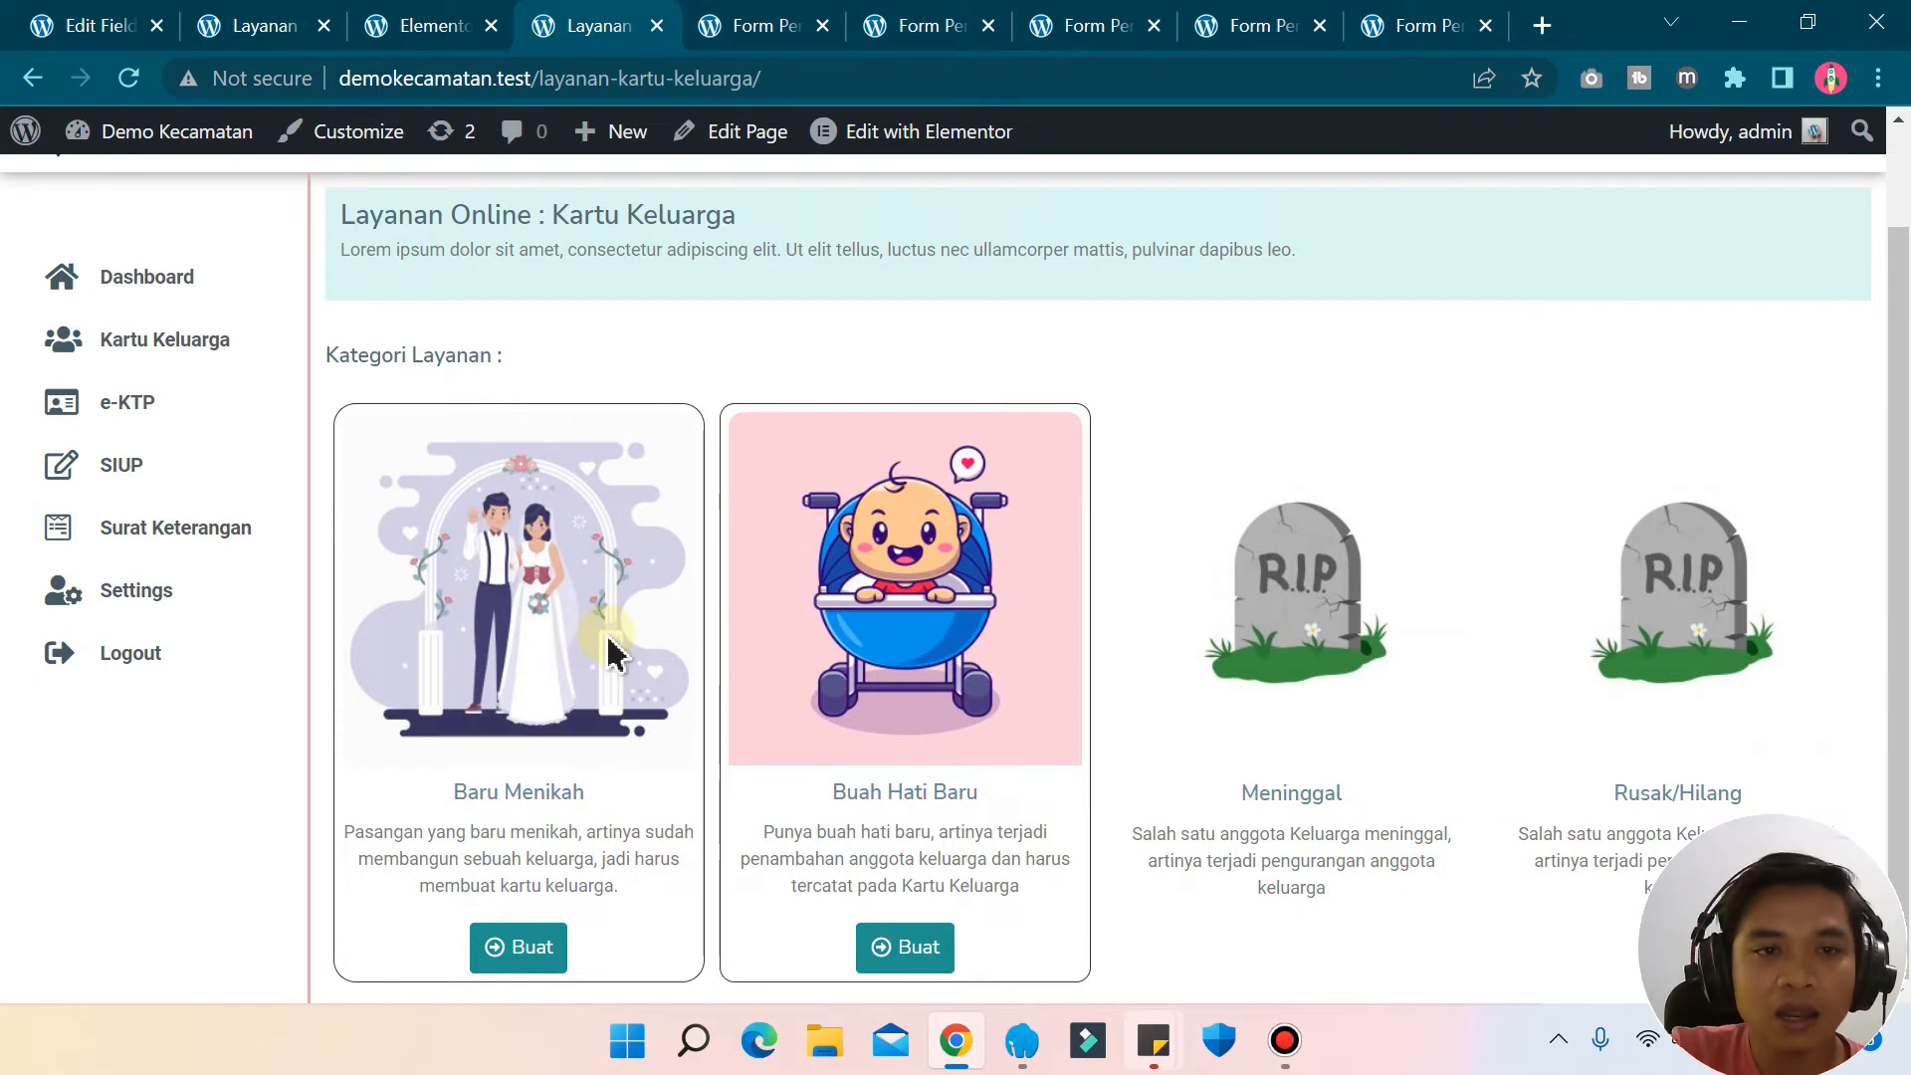
pyautogui.click(775, 30)
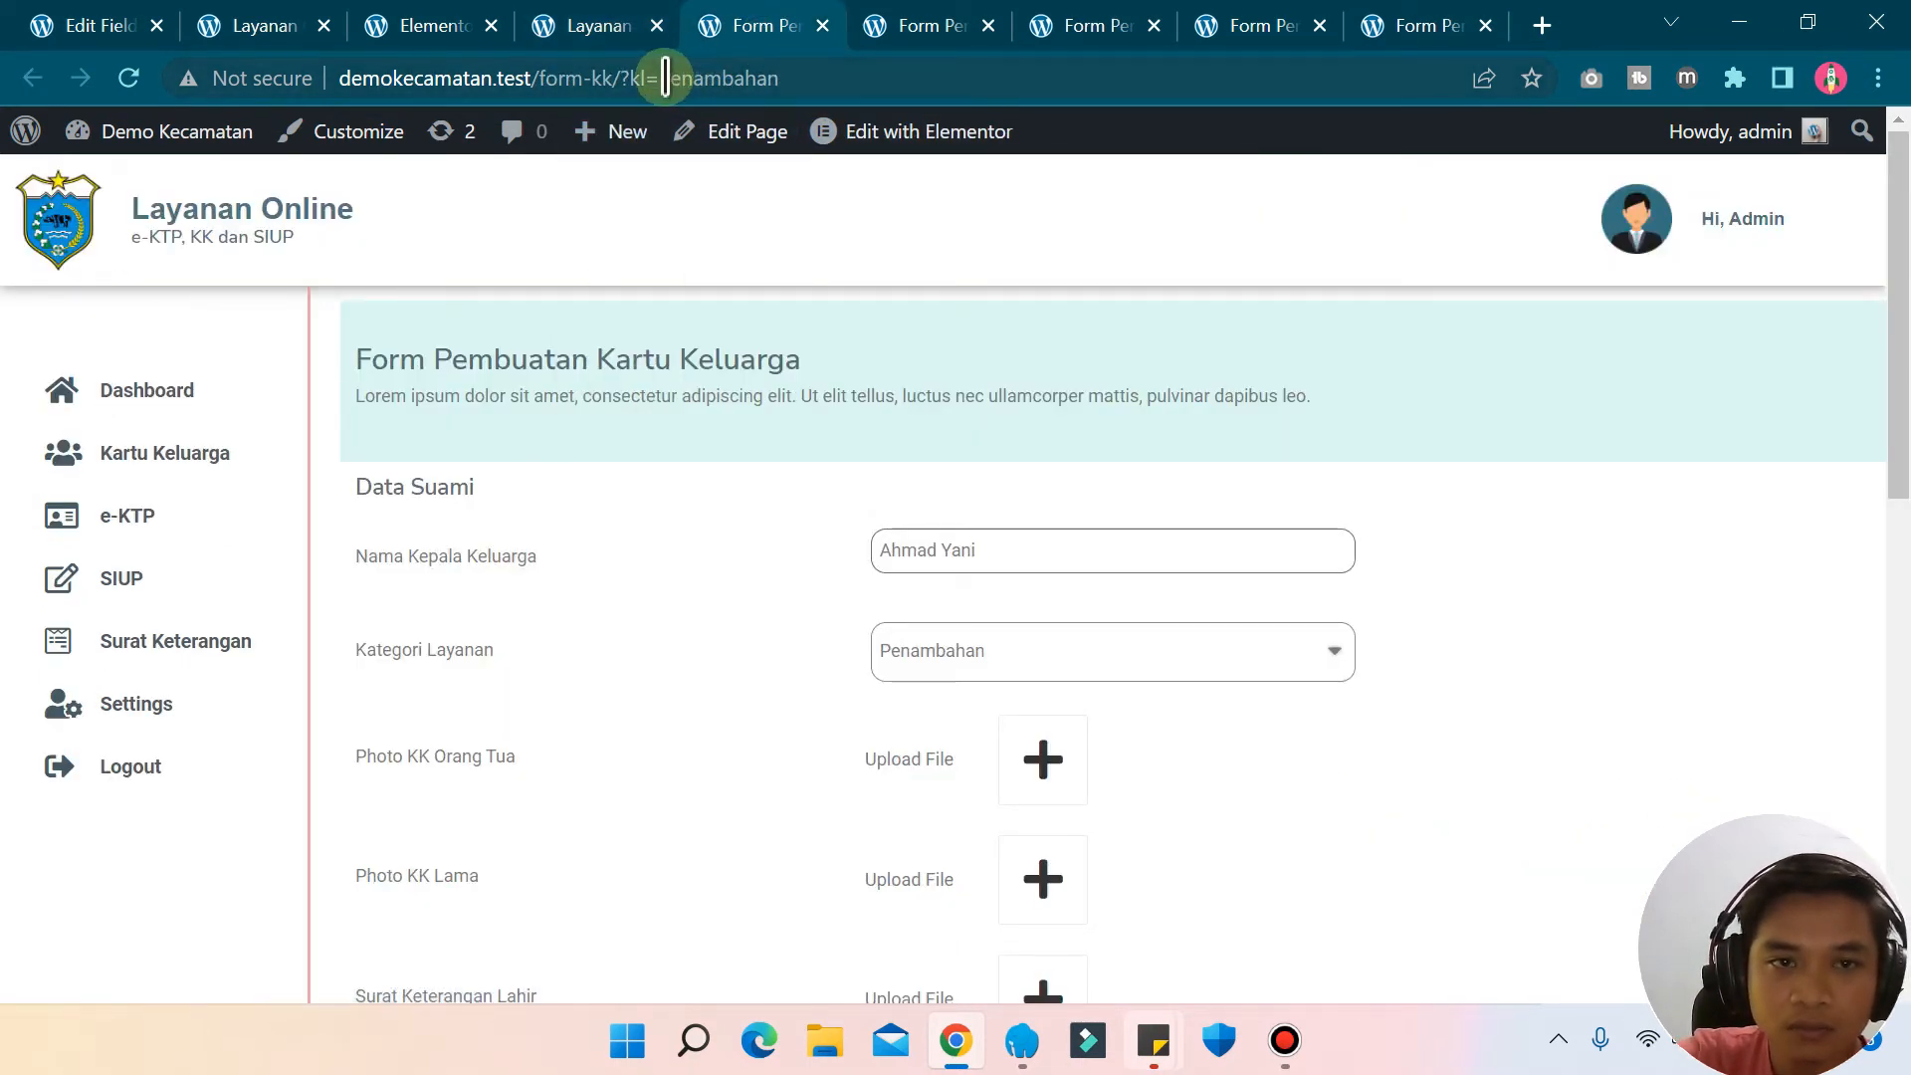
pyautogui.click(921, 26)
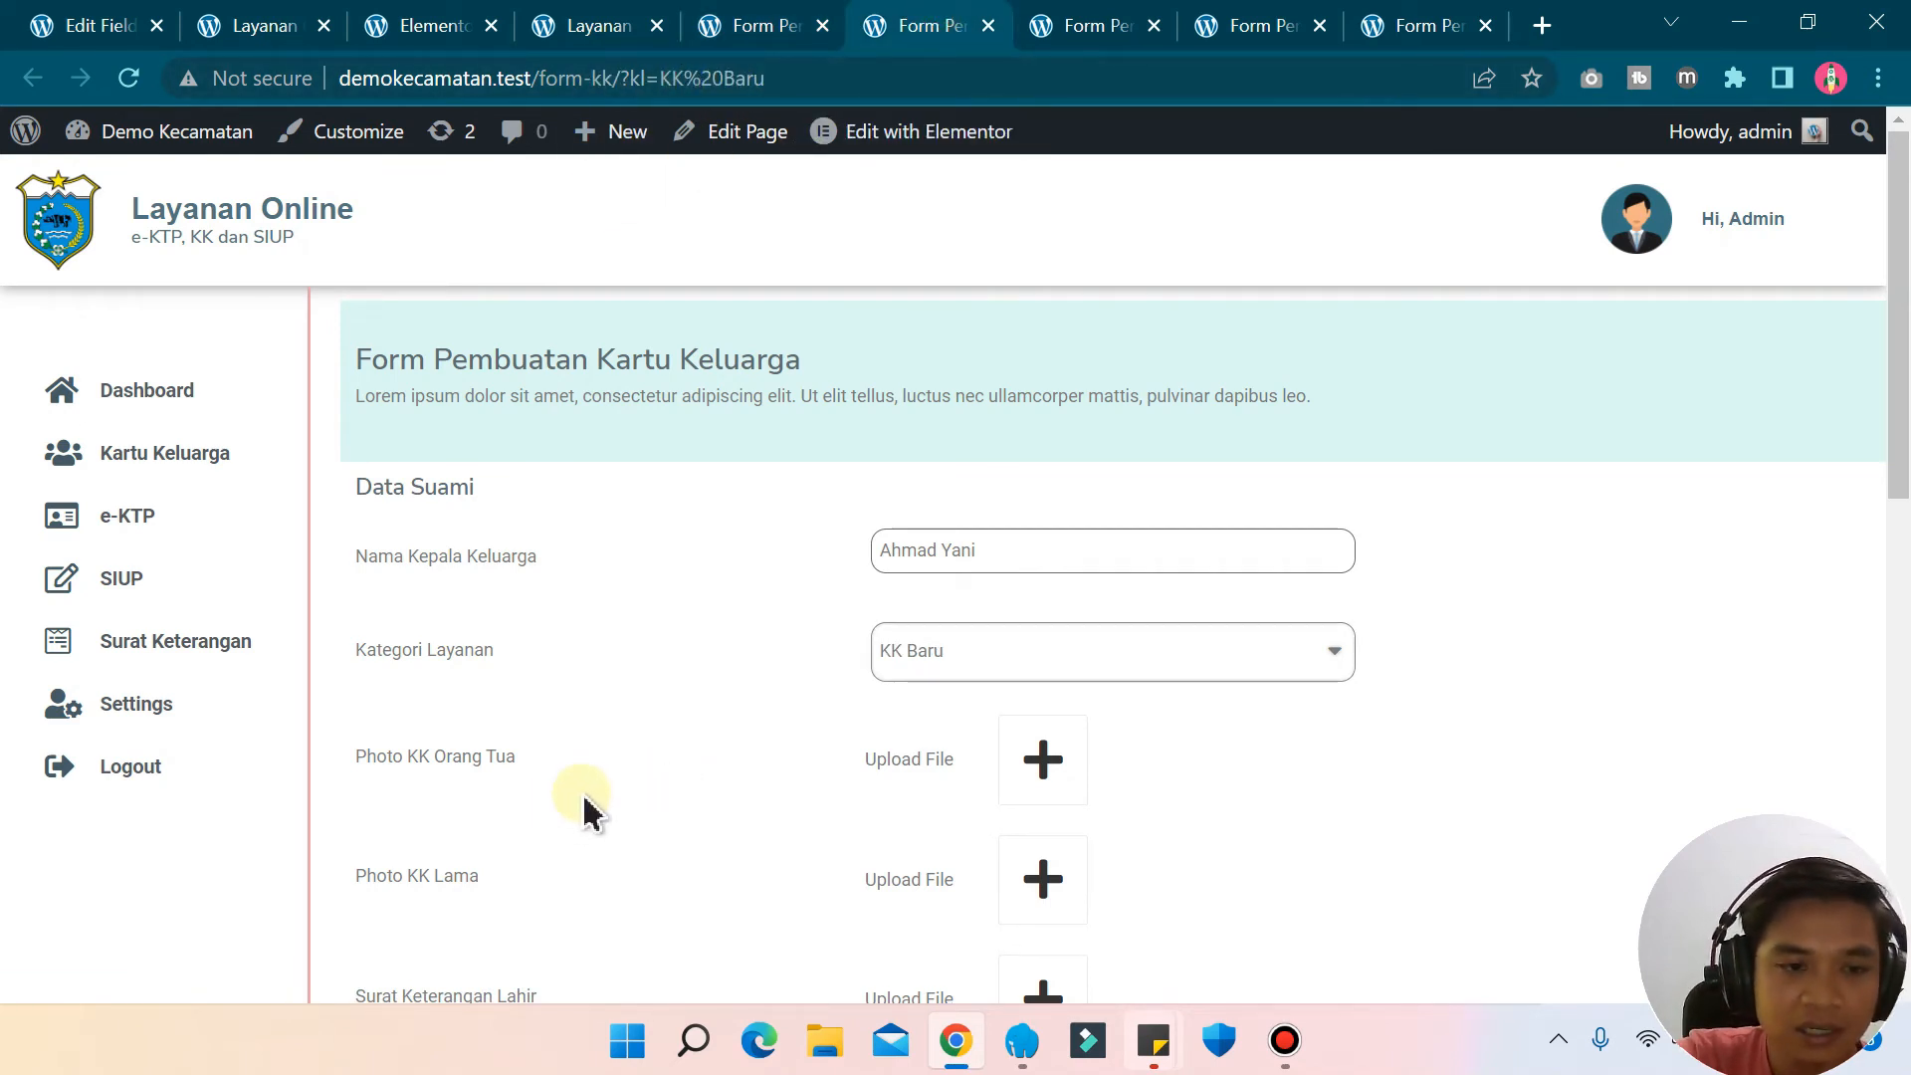
pyautogui.moveTo(497, 880); pyautogui.dragTo(381, 878)
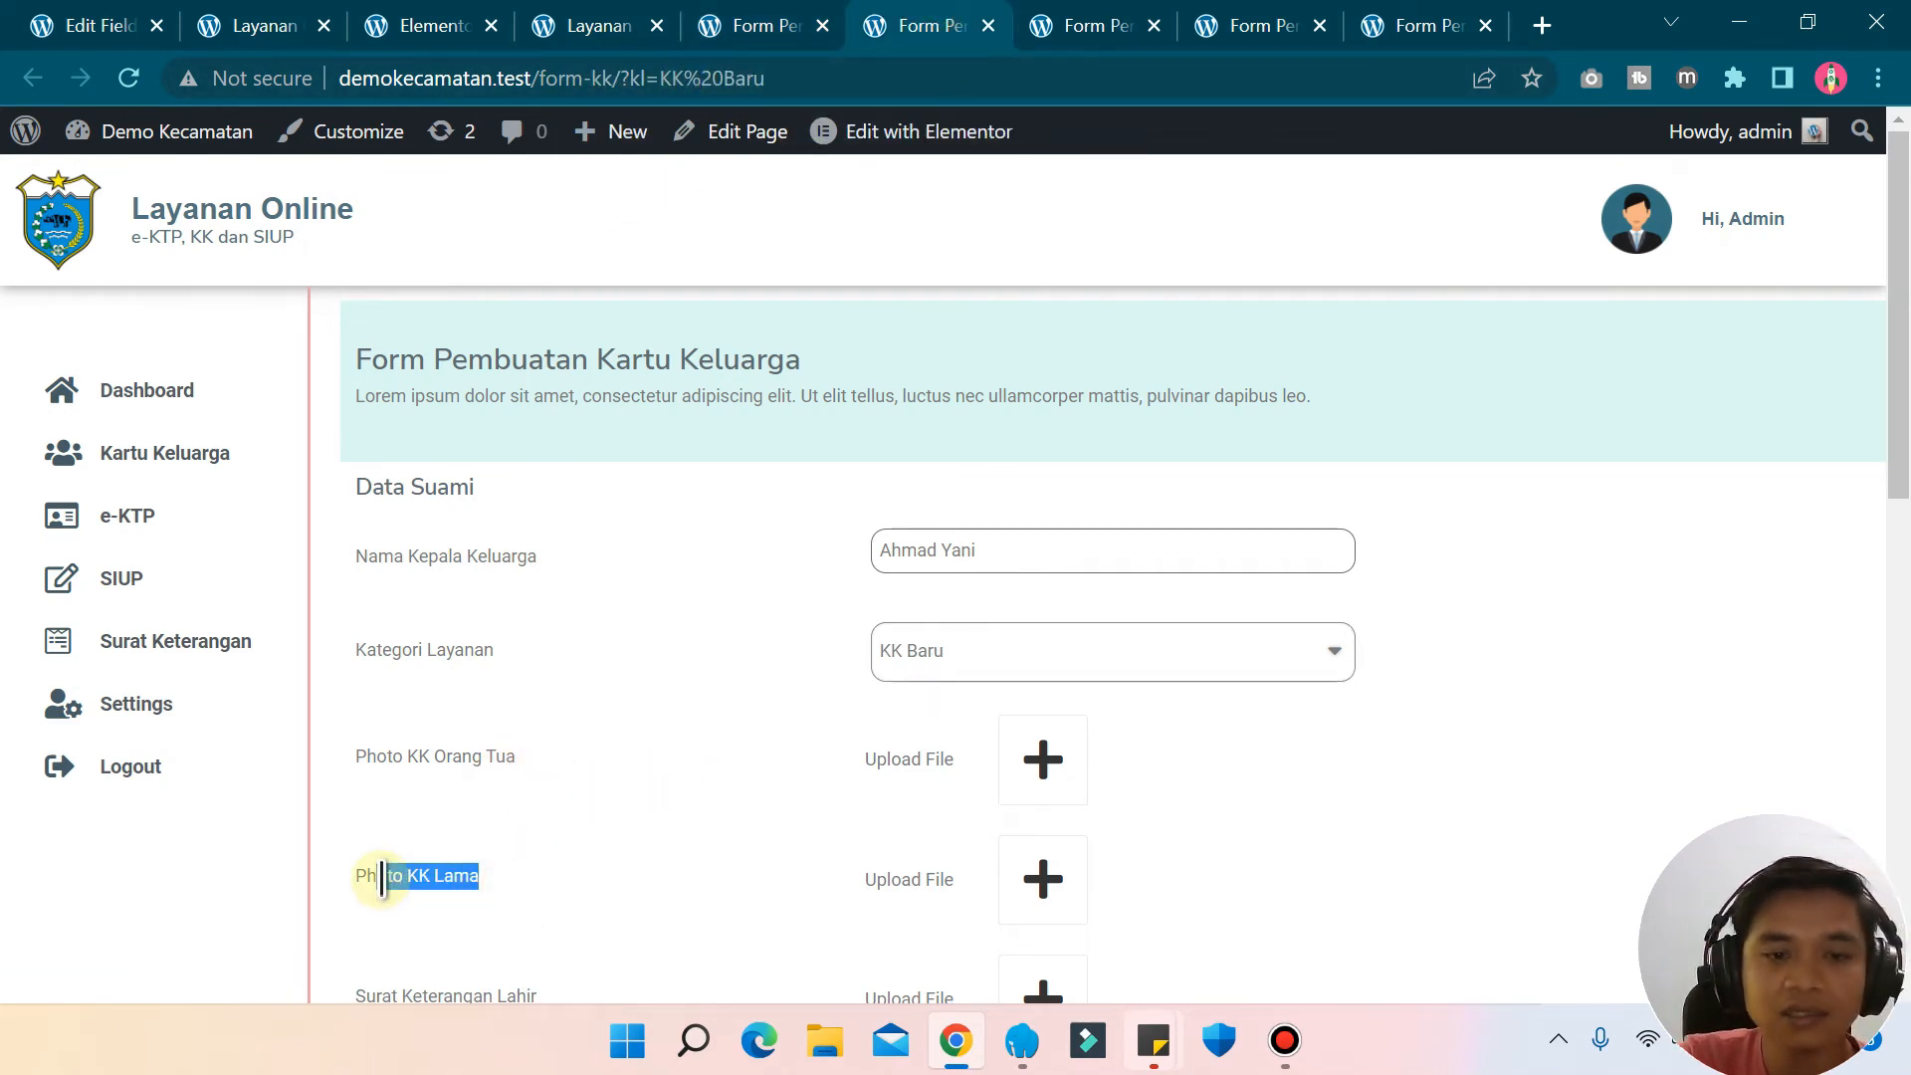
pyautogui.click(382, 877)
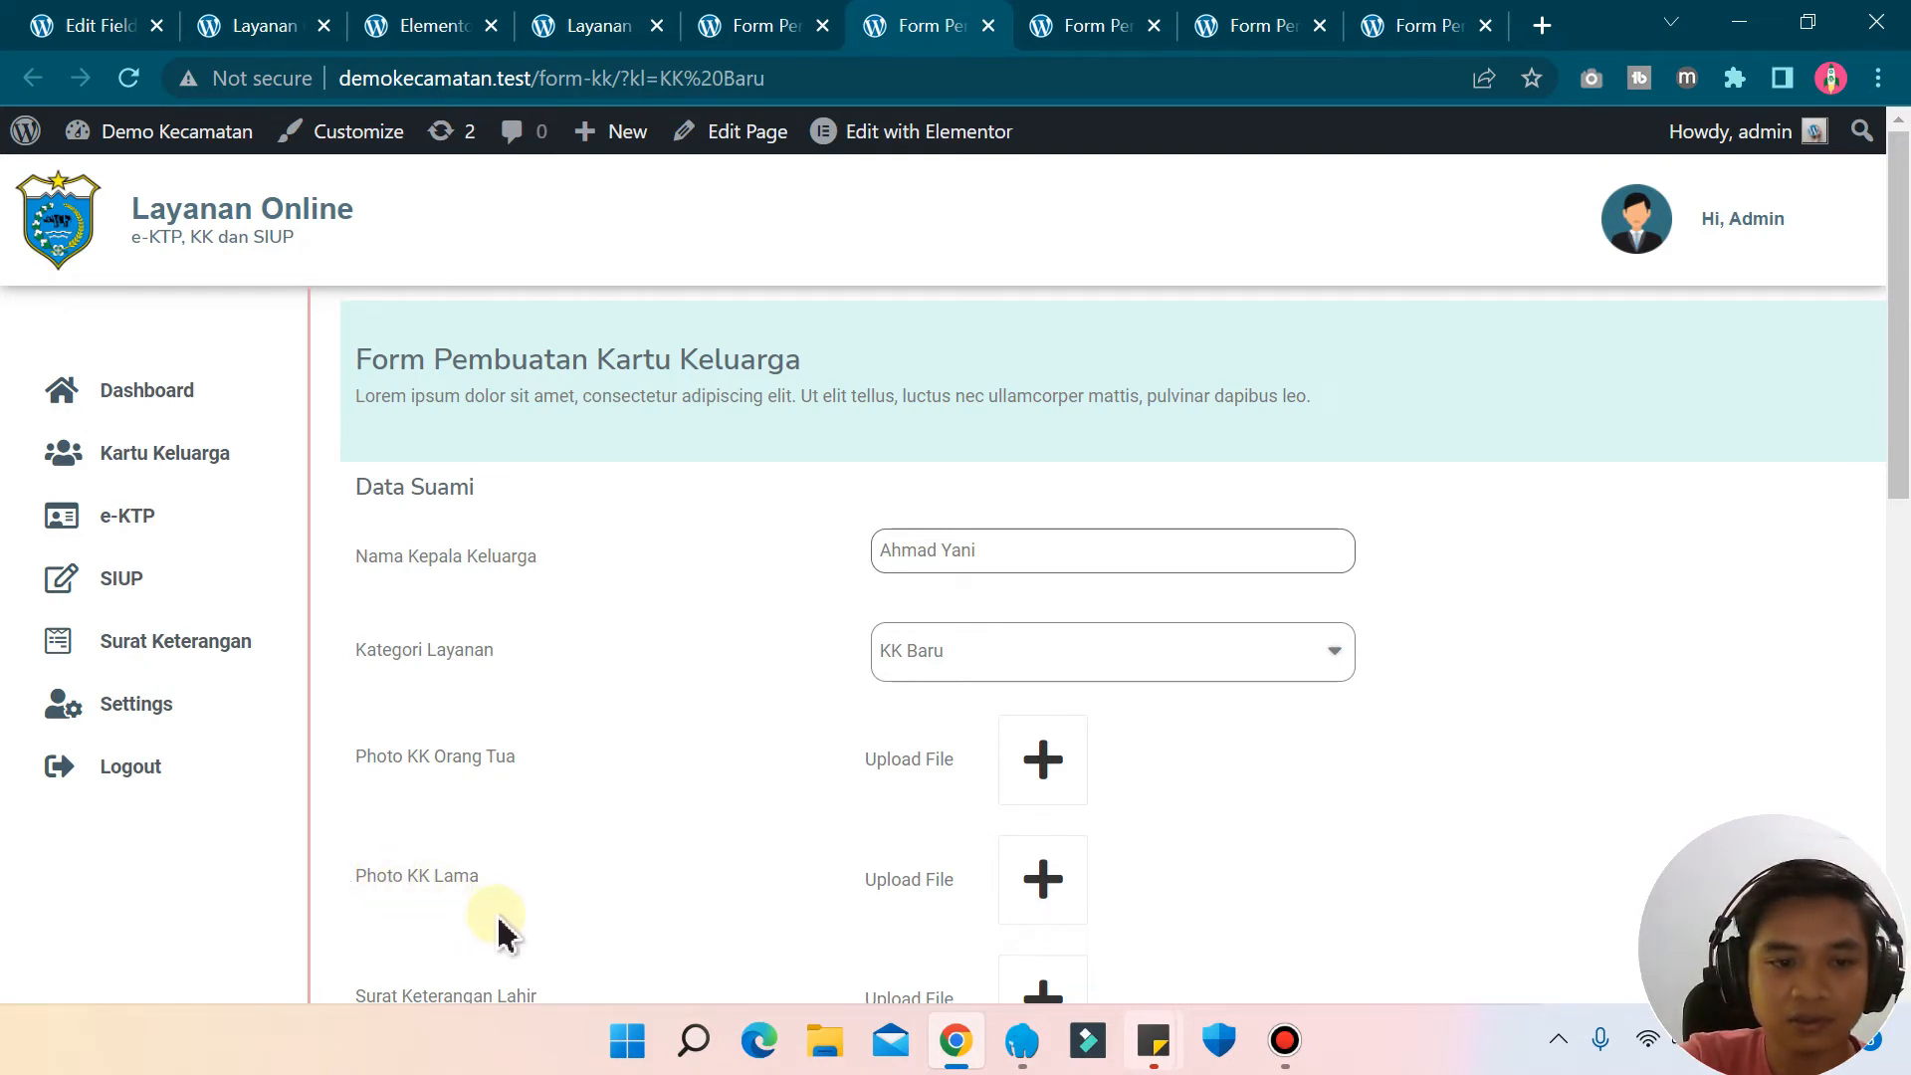
pyautogui.moveTo(495, 887); pyautogui.dragTo(405, 878)
pyautogui.click(404, 881)
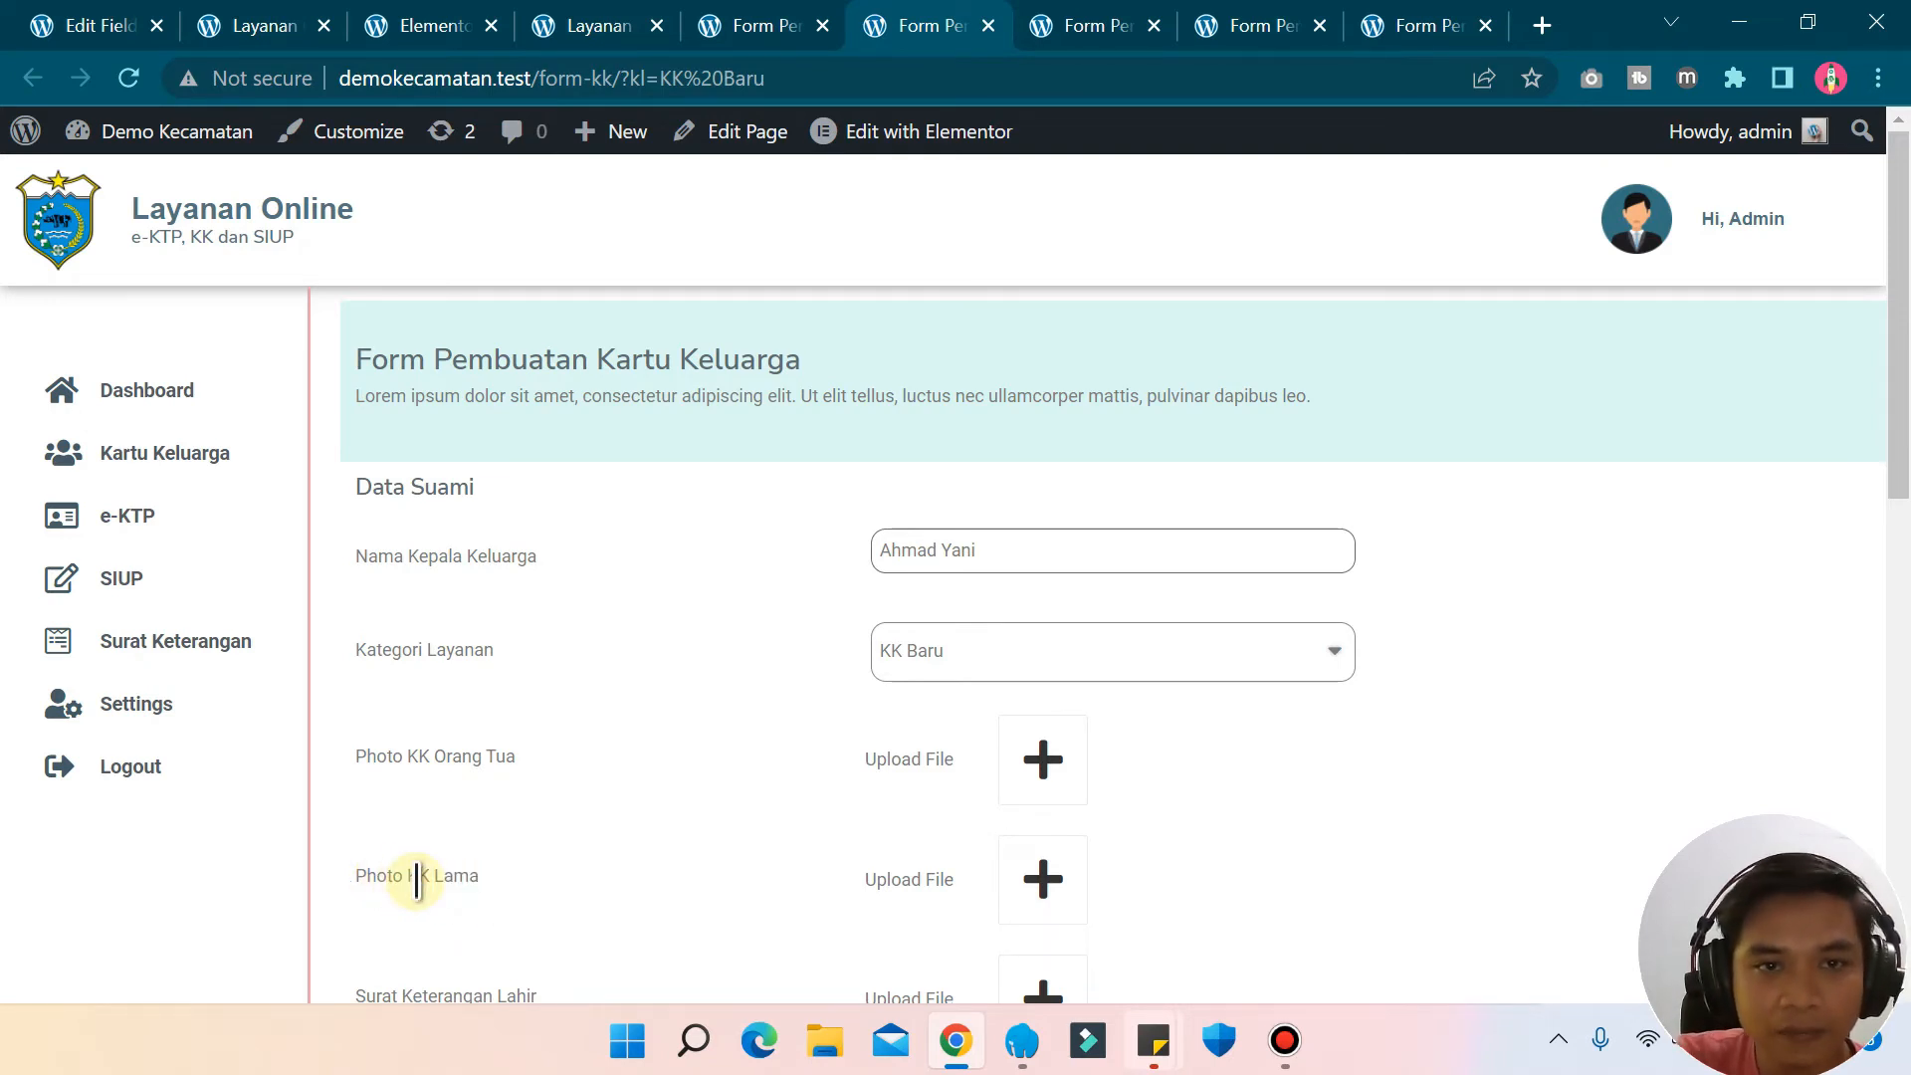
pyautogui.click(754, 38)
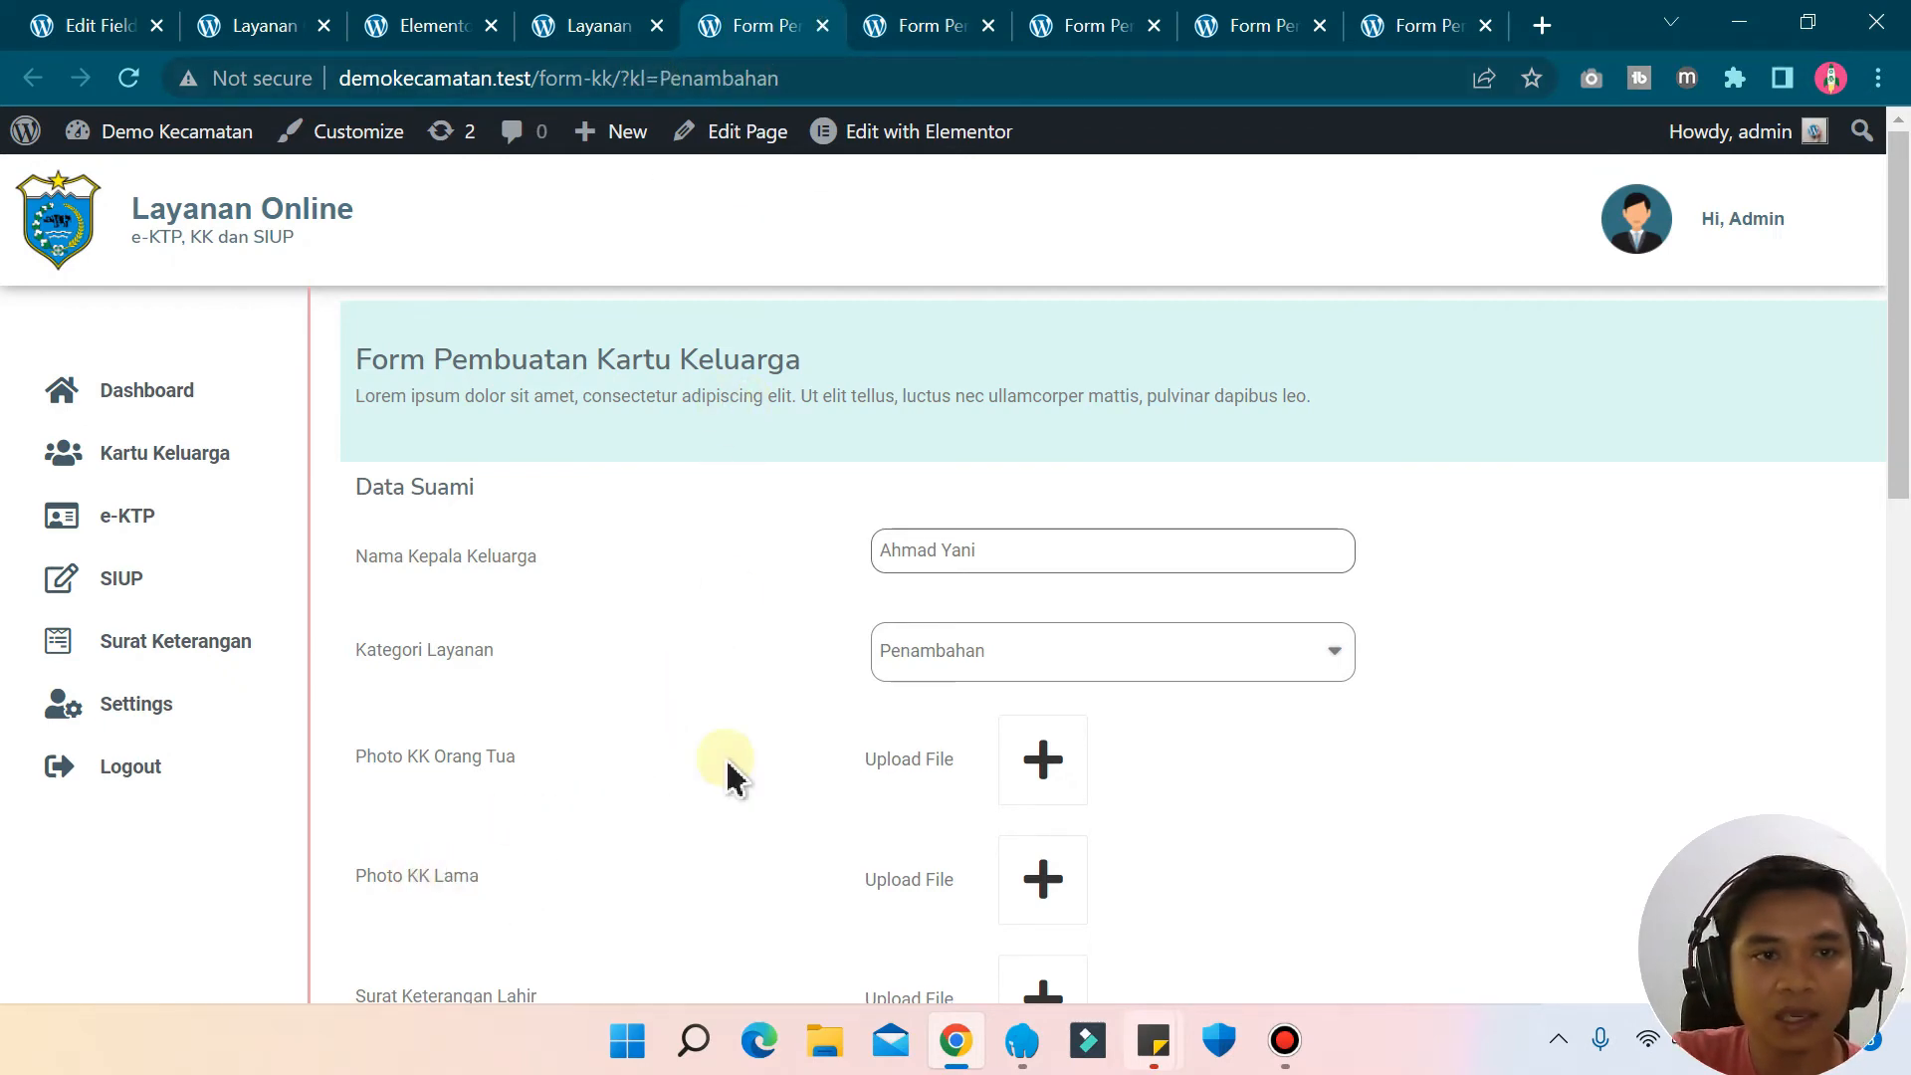
pyautogui.click(423, 28)
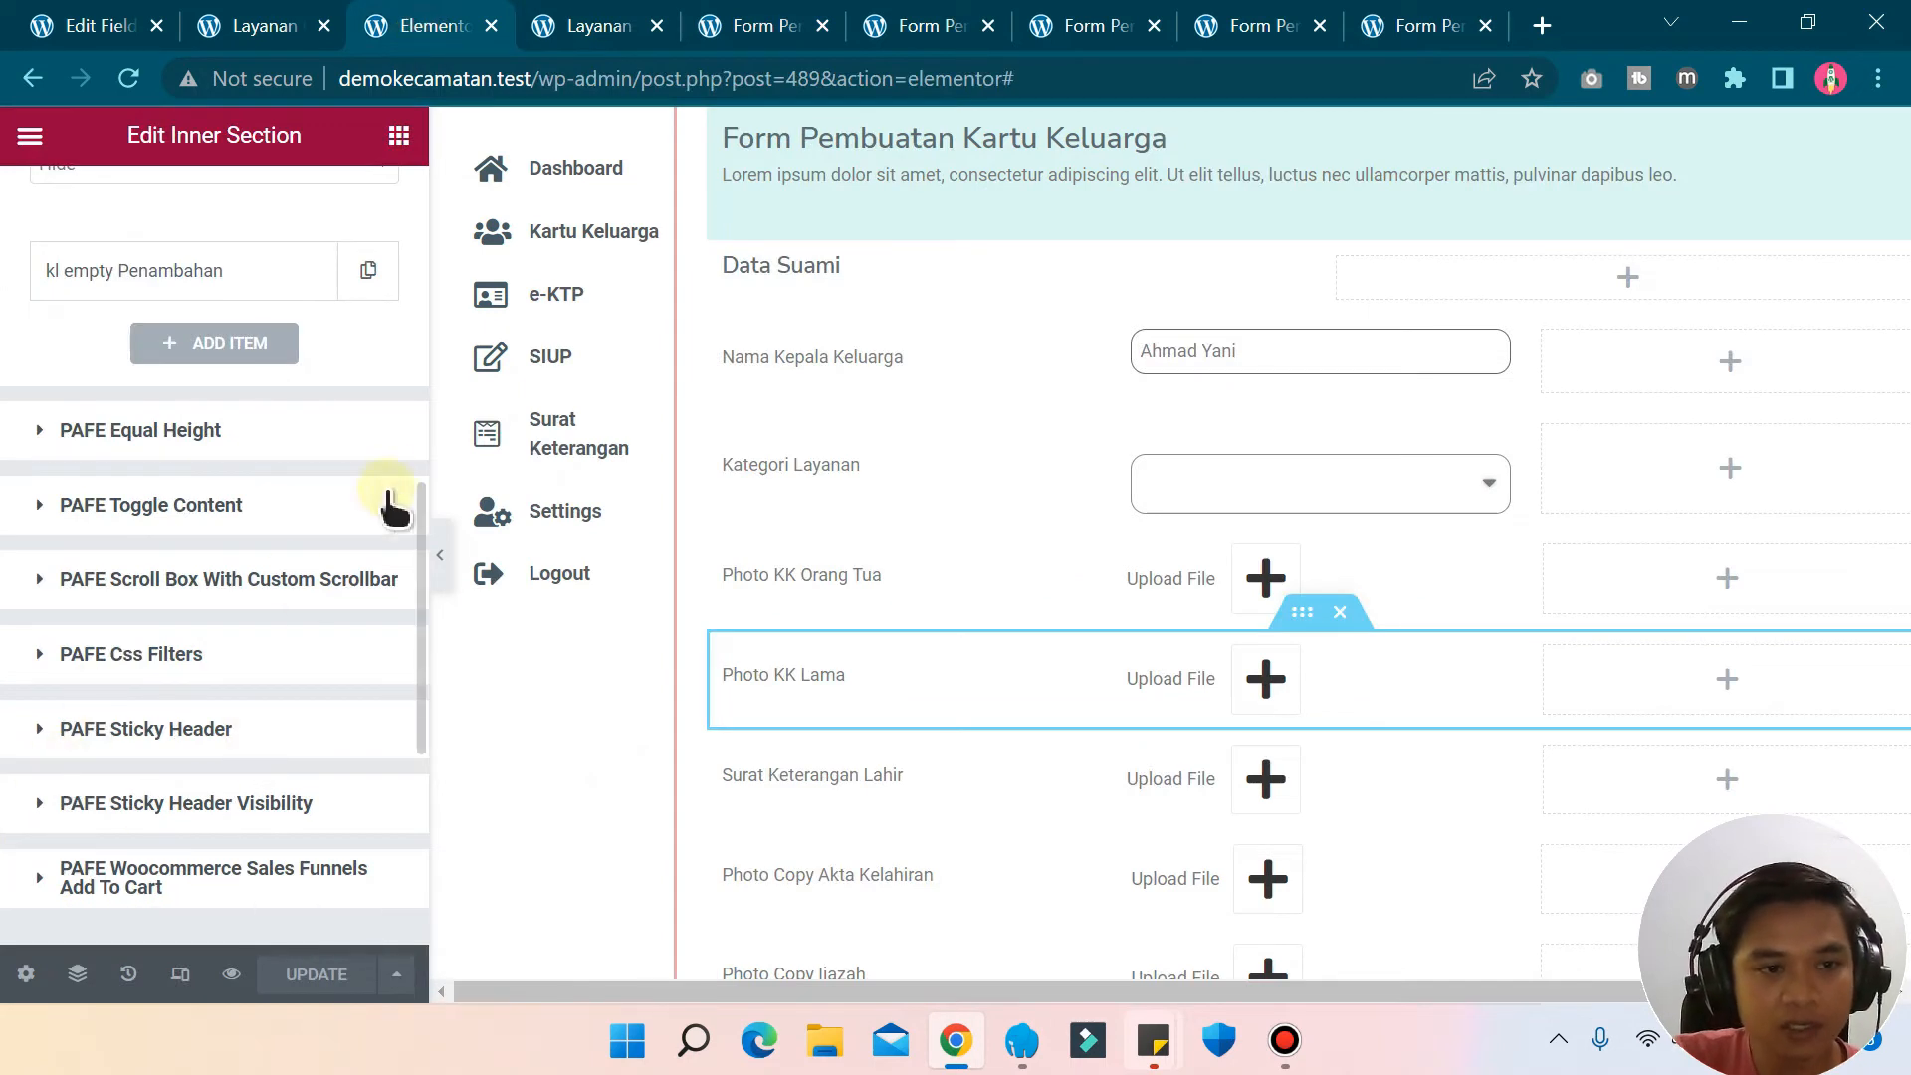
pyautogui.scroll(3, 368, 502)
pyautogui.click(189, 575)
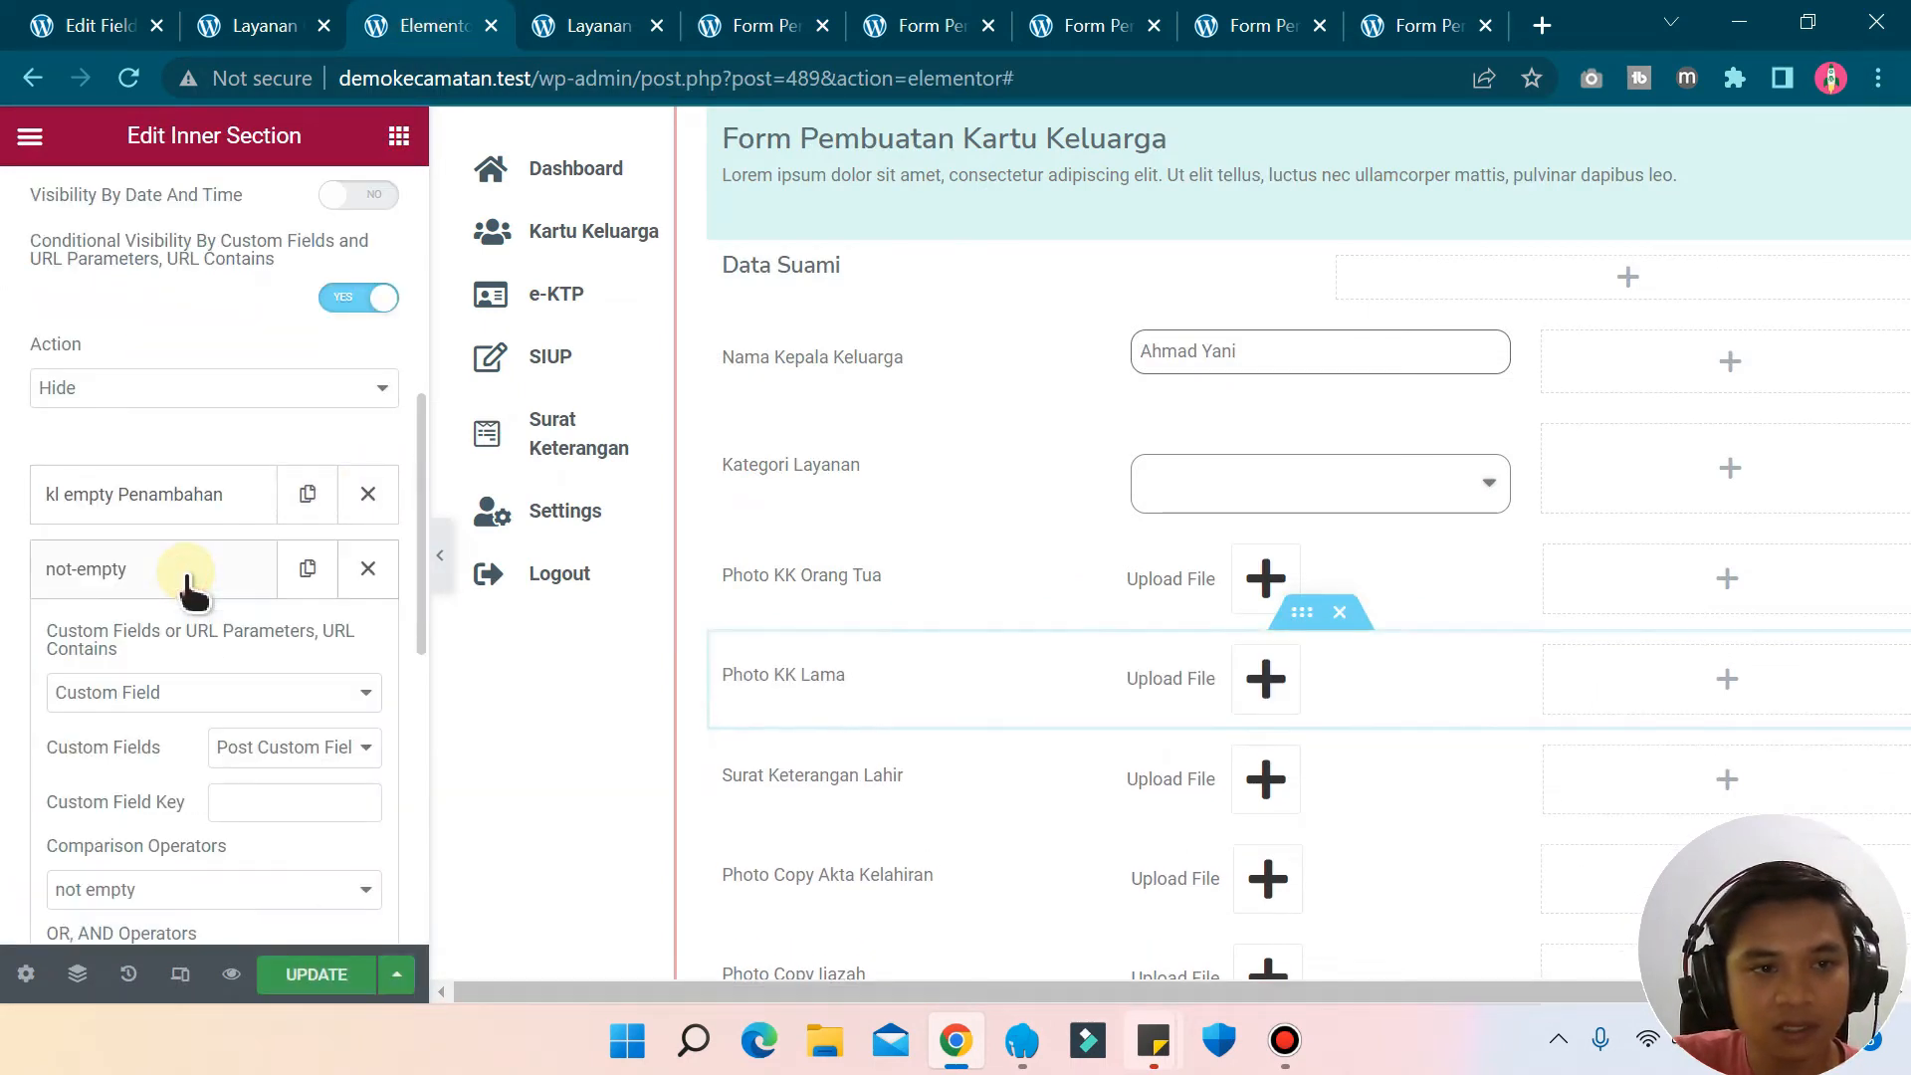
pyautogui.scroll(5, 234, 398)
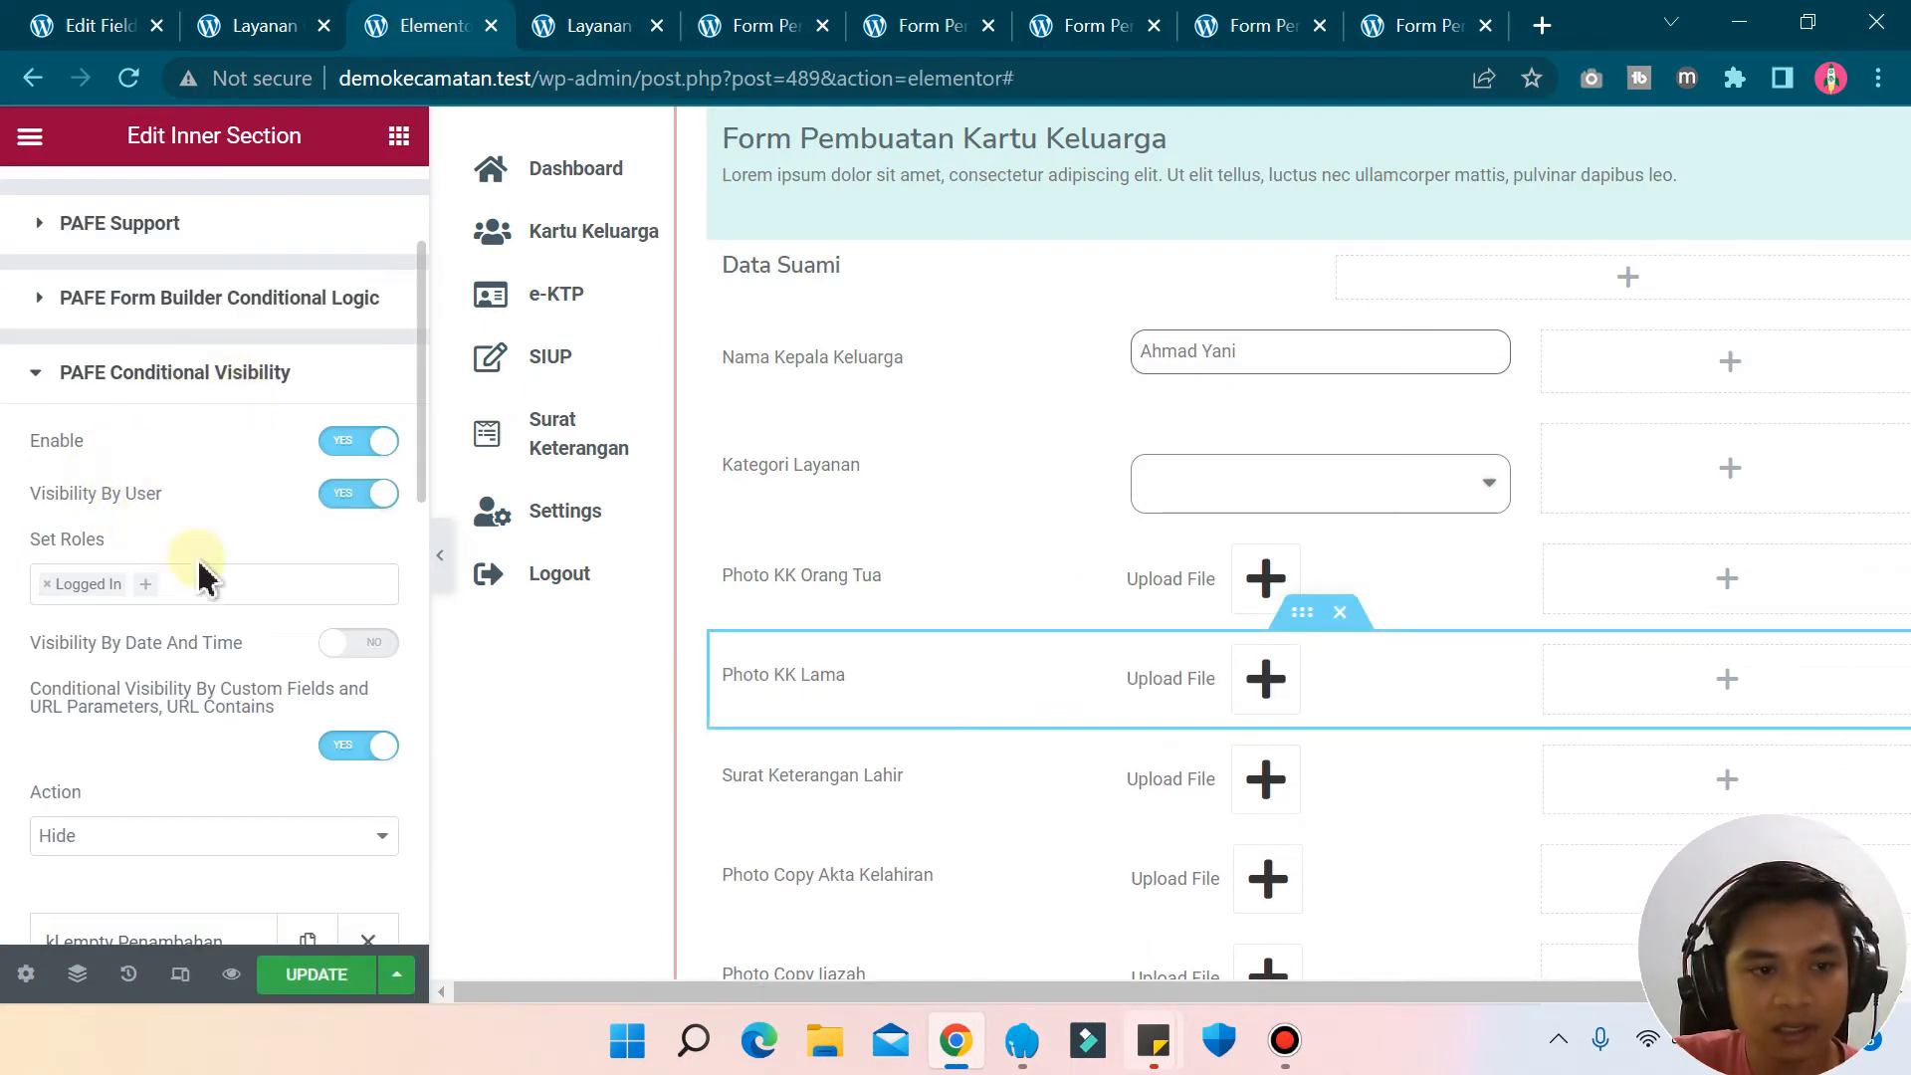
pyautogui.scroll(-6, 205, 568)
pyautogui.scroll(-2, 239, 497)
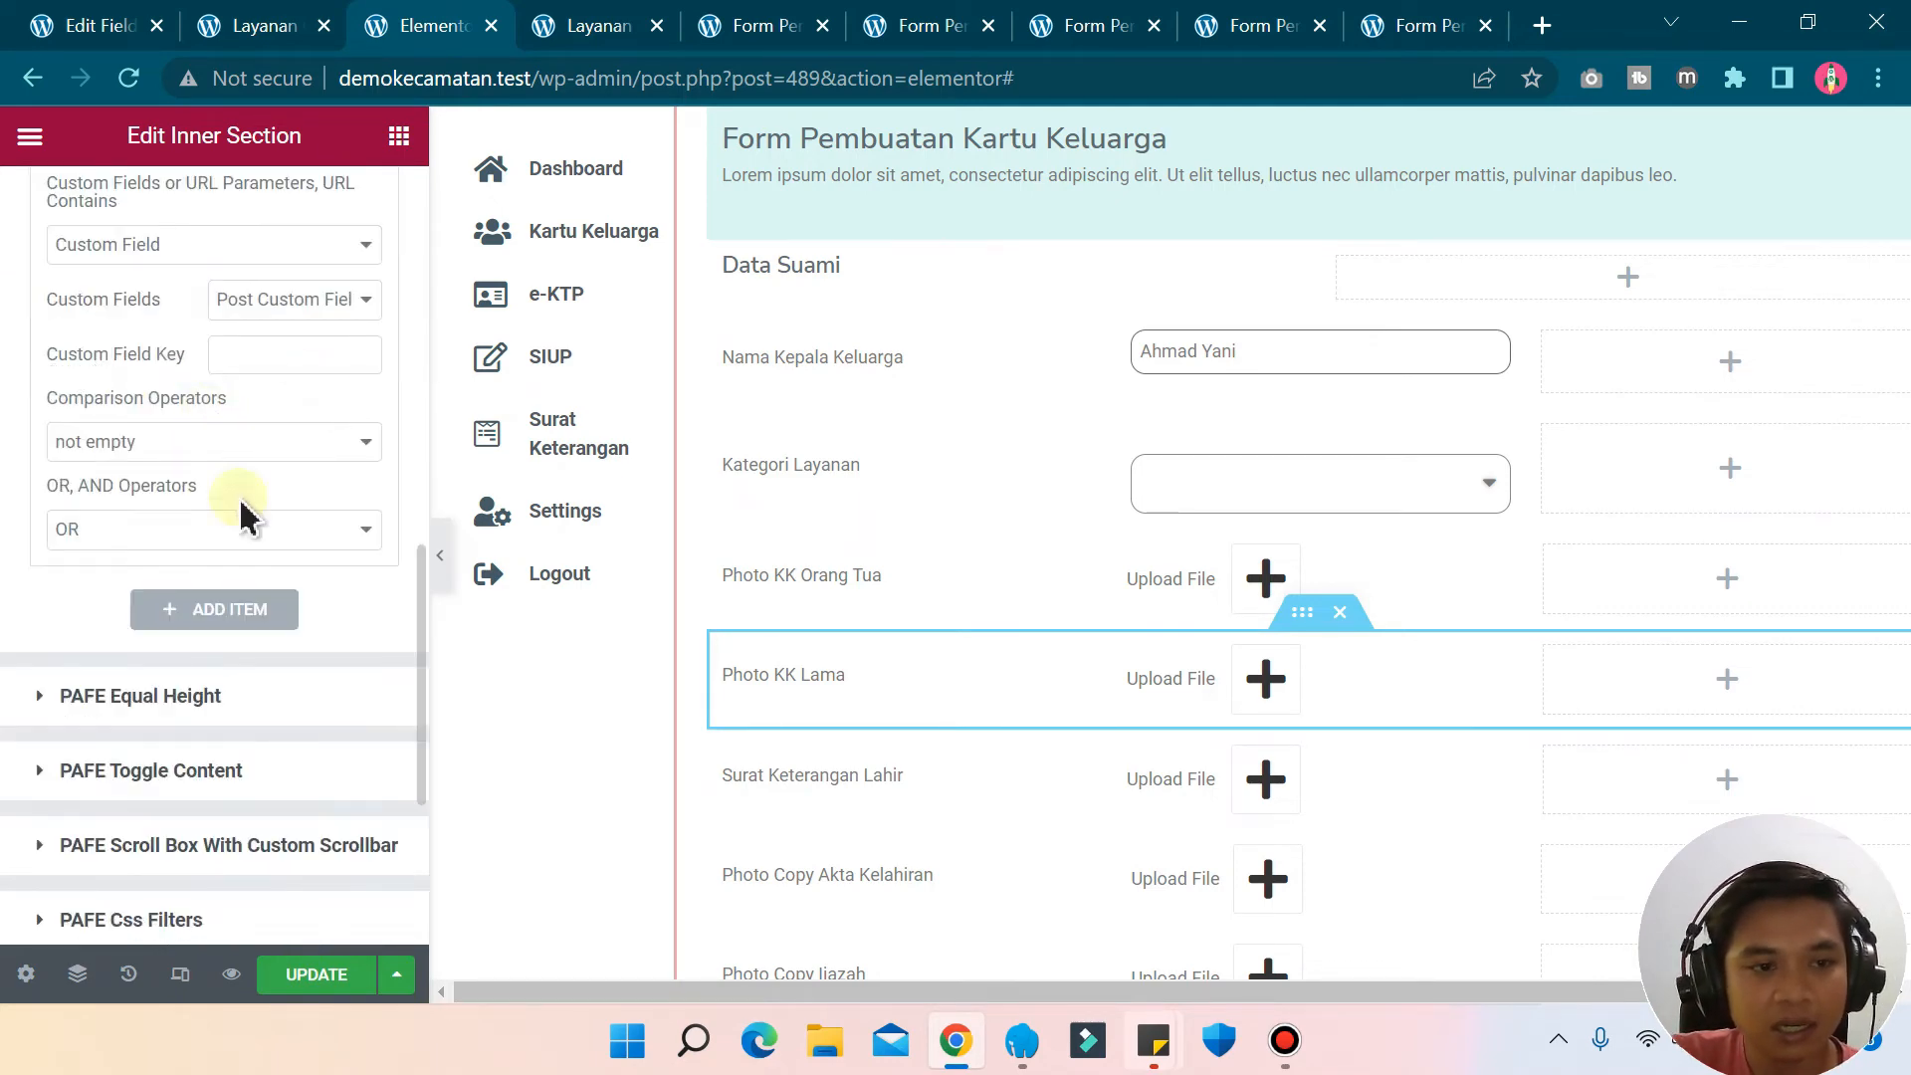
pyautogui.scroll(4, 224, 597)
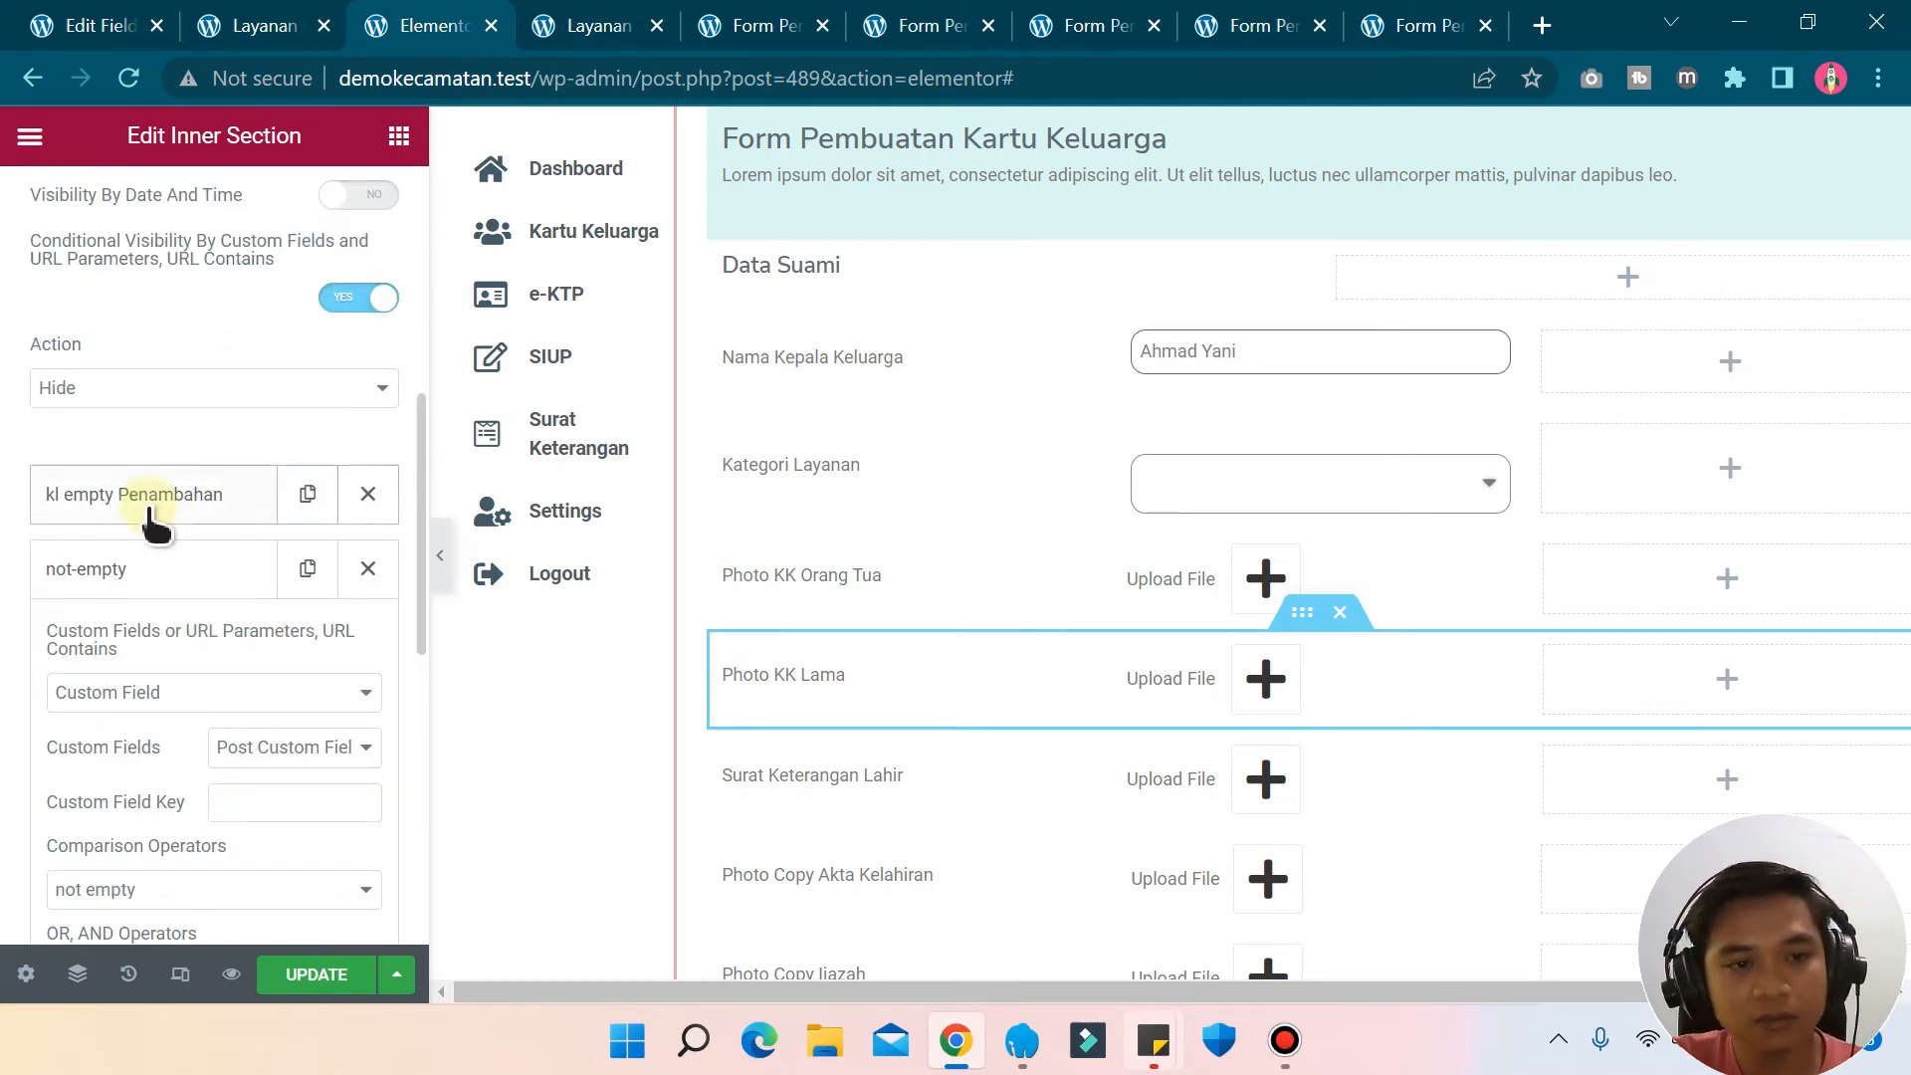
pyautogui.click(368, 568)
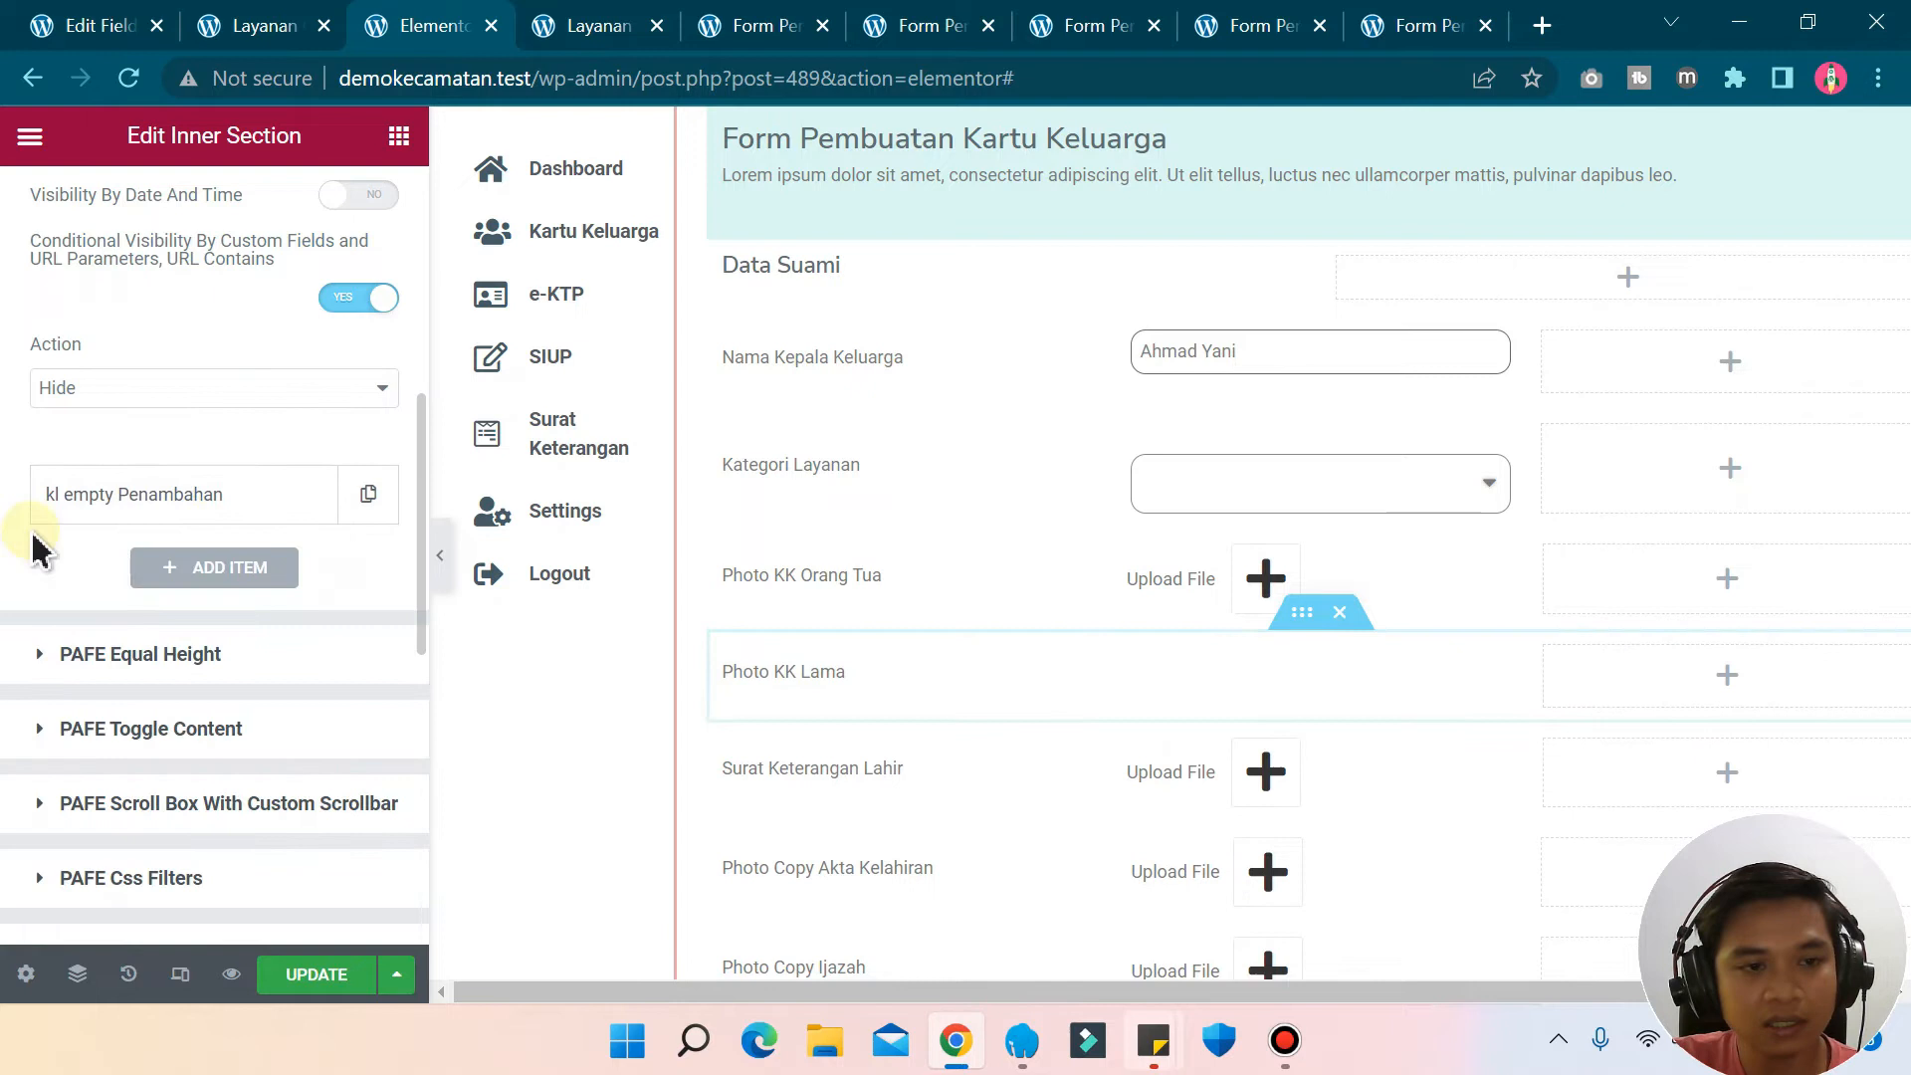
# - Duplicate the Photo KK Lama section's kl empty visibility condition and set the copy's comparison operator to equals
pyautogui.click(366, 494)
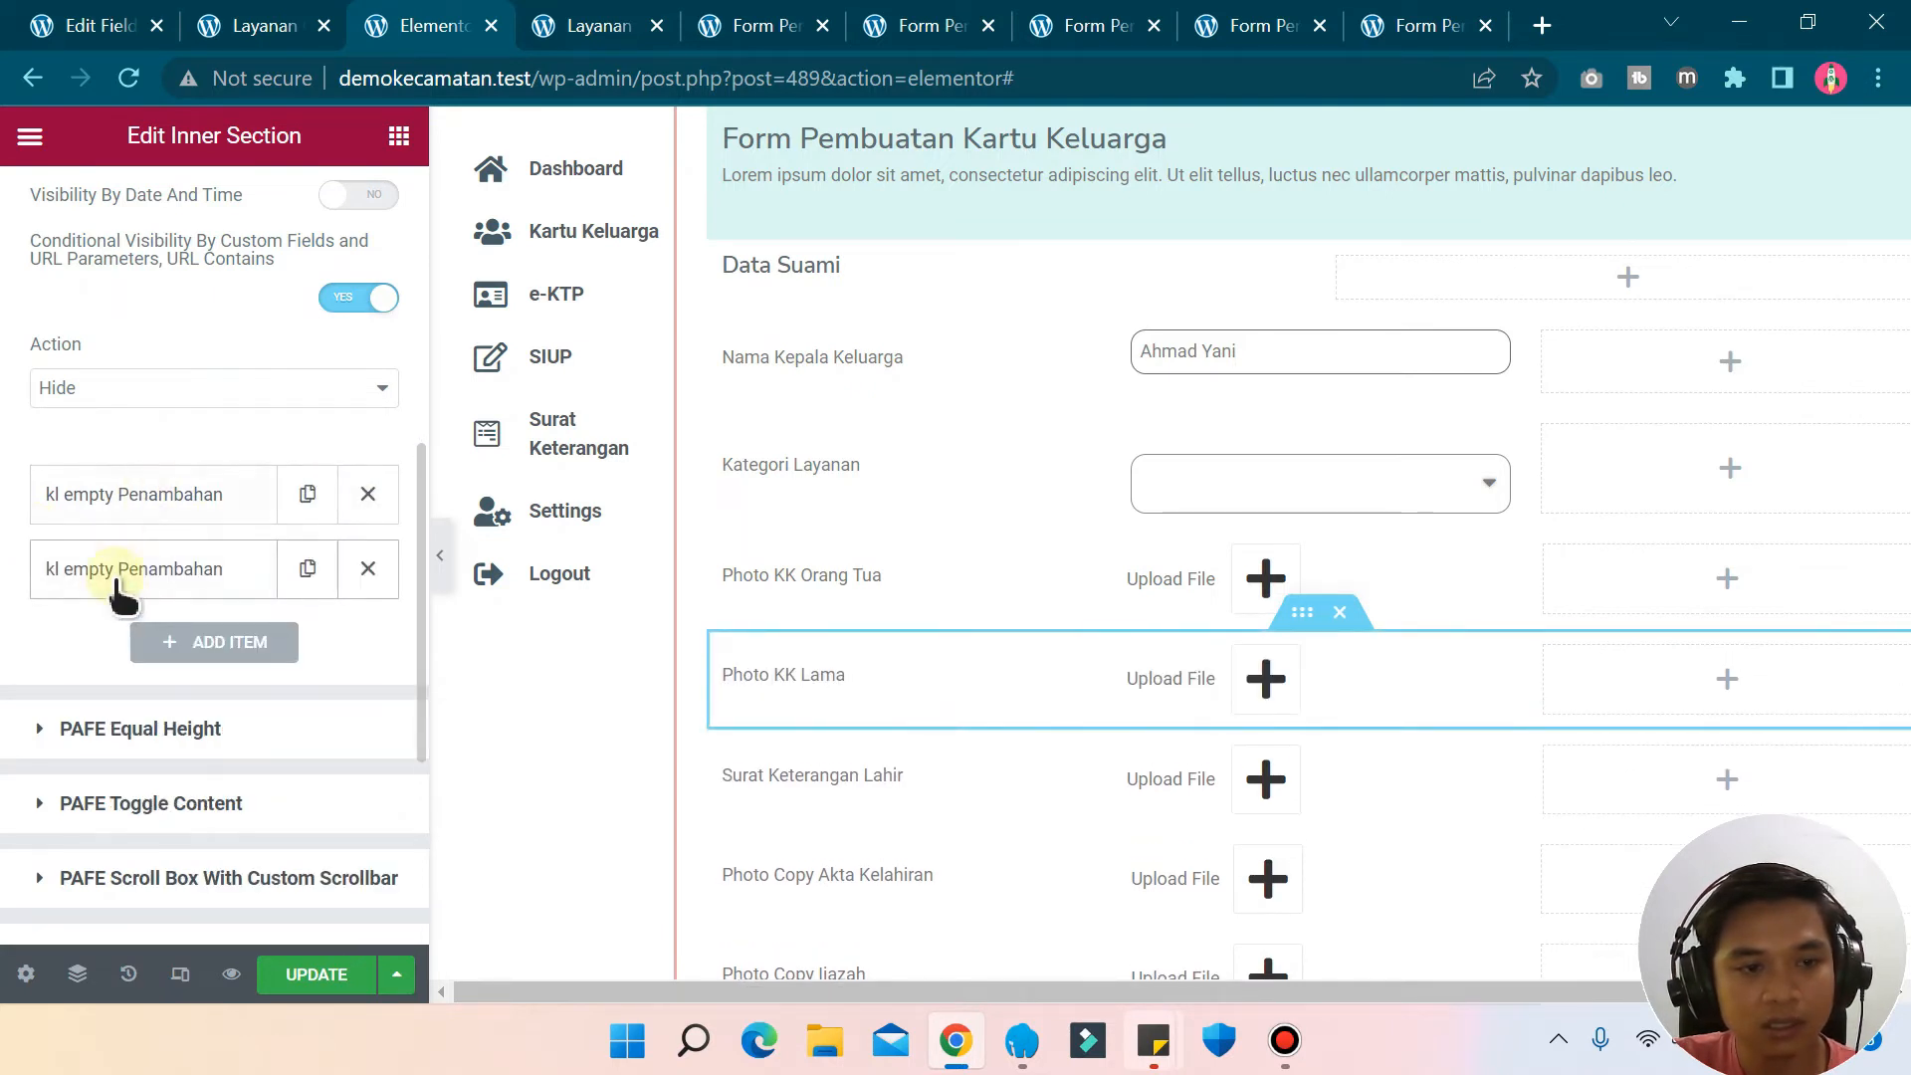
pyautogui.click(149, 568)
pyautogui.scroll(-2, 160, 786)
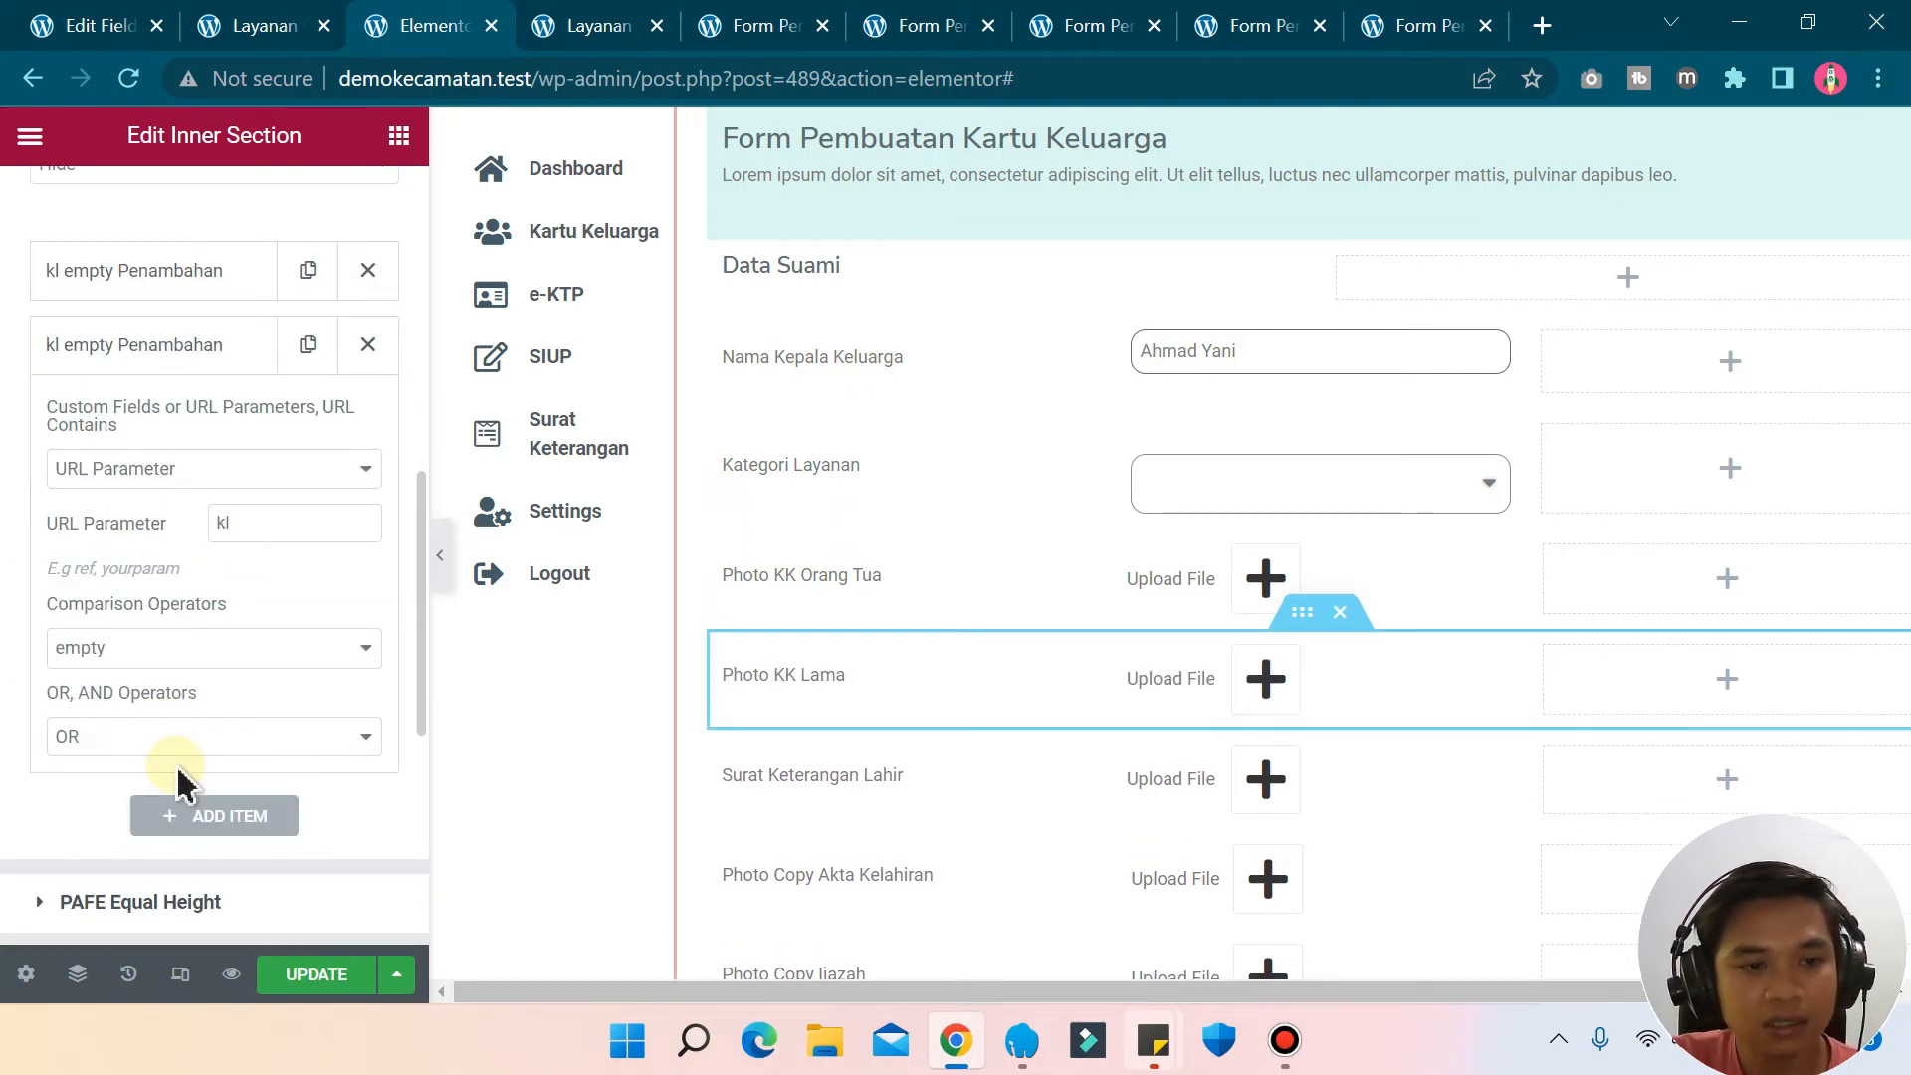
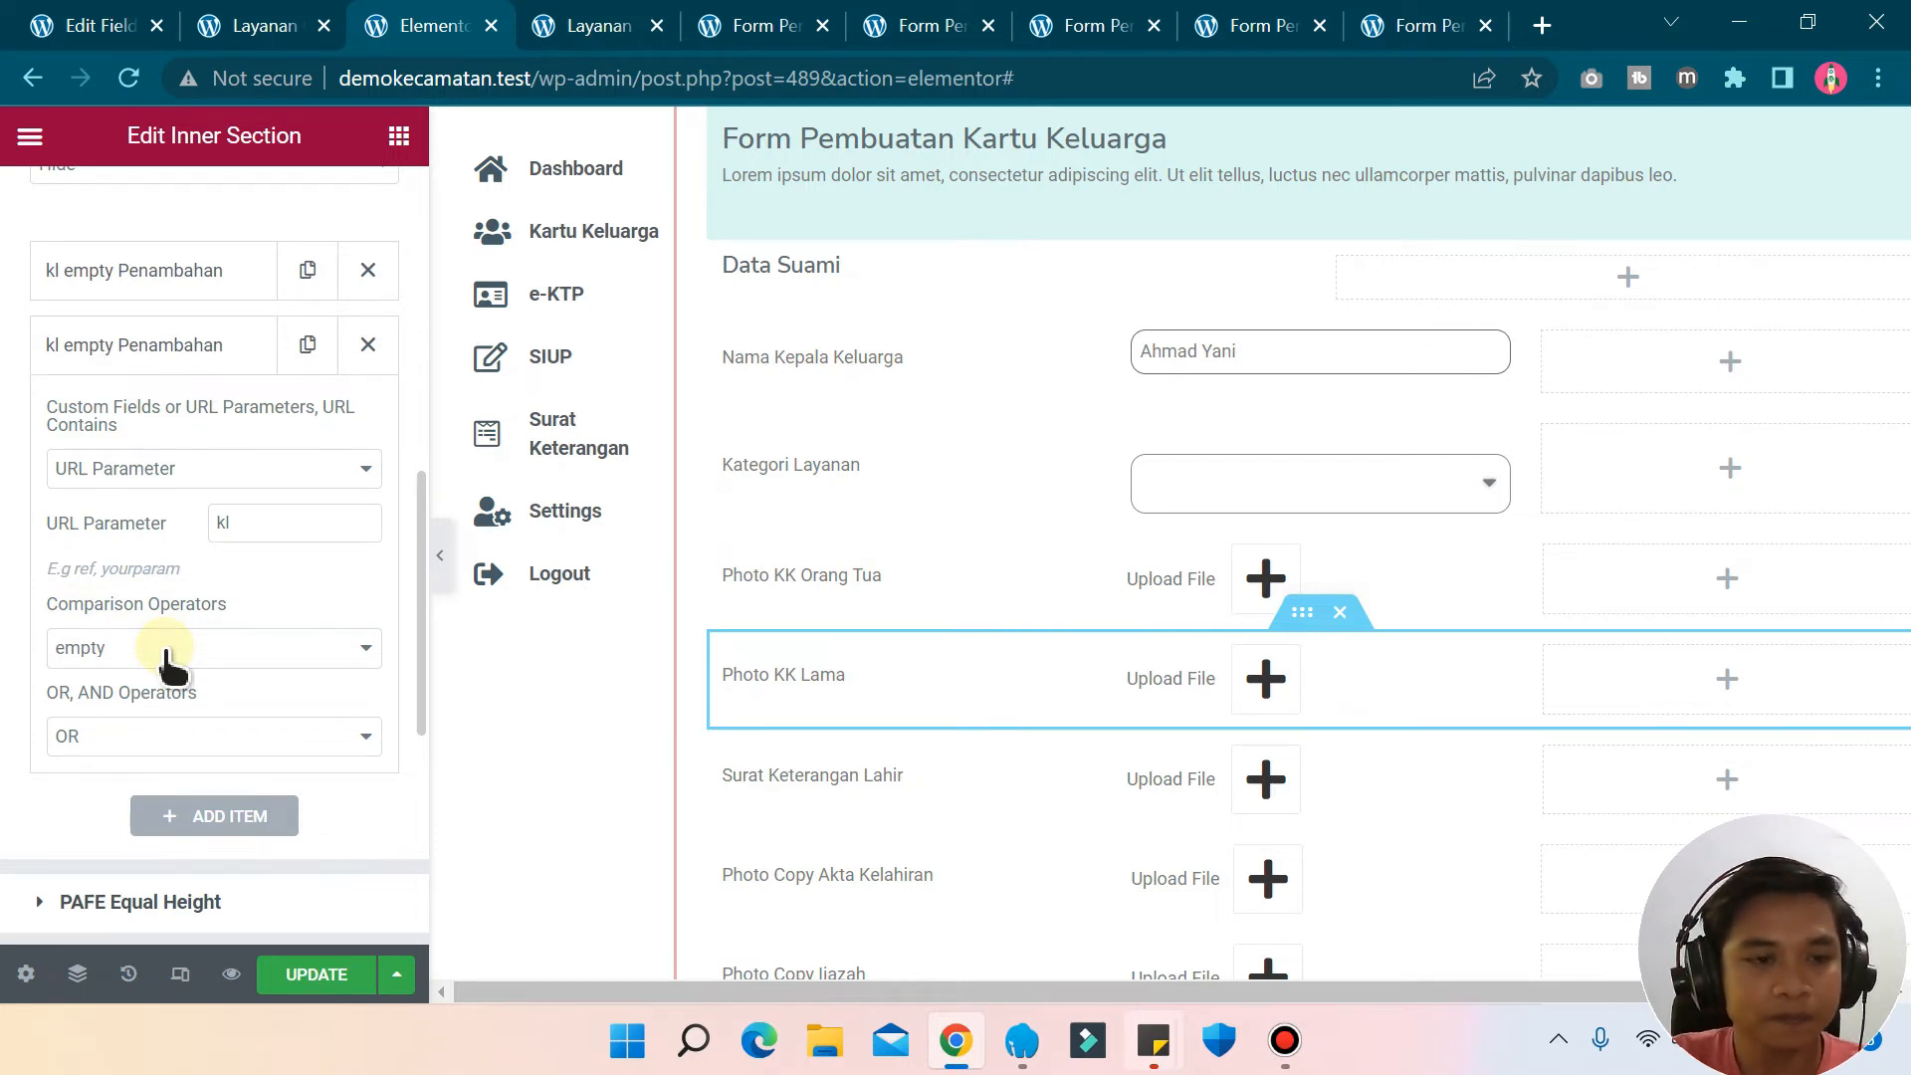
pyautogui.click(165, 648)
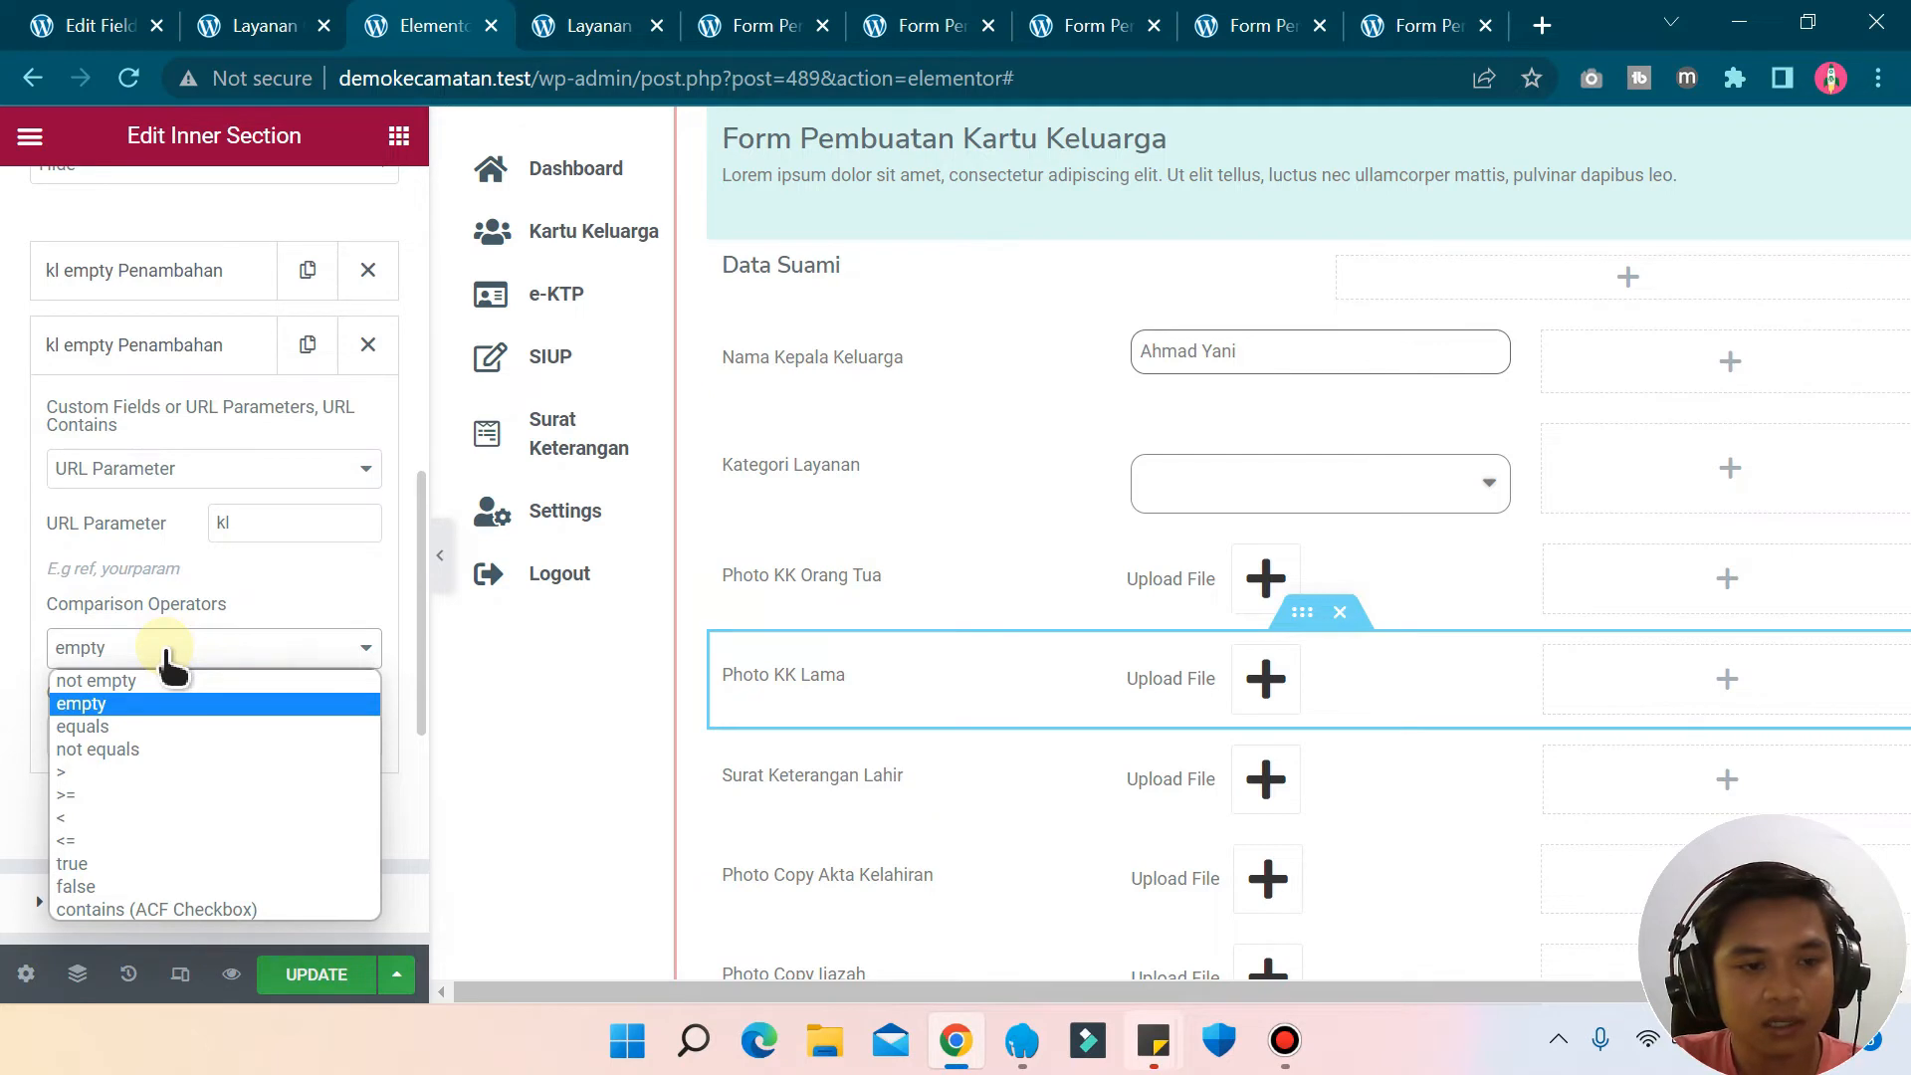
pyautogui.click(117, 735)
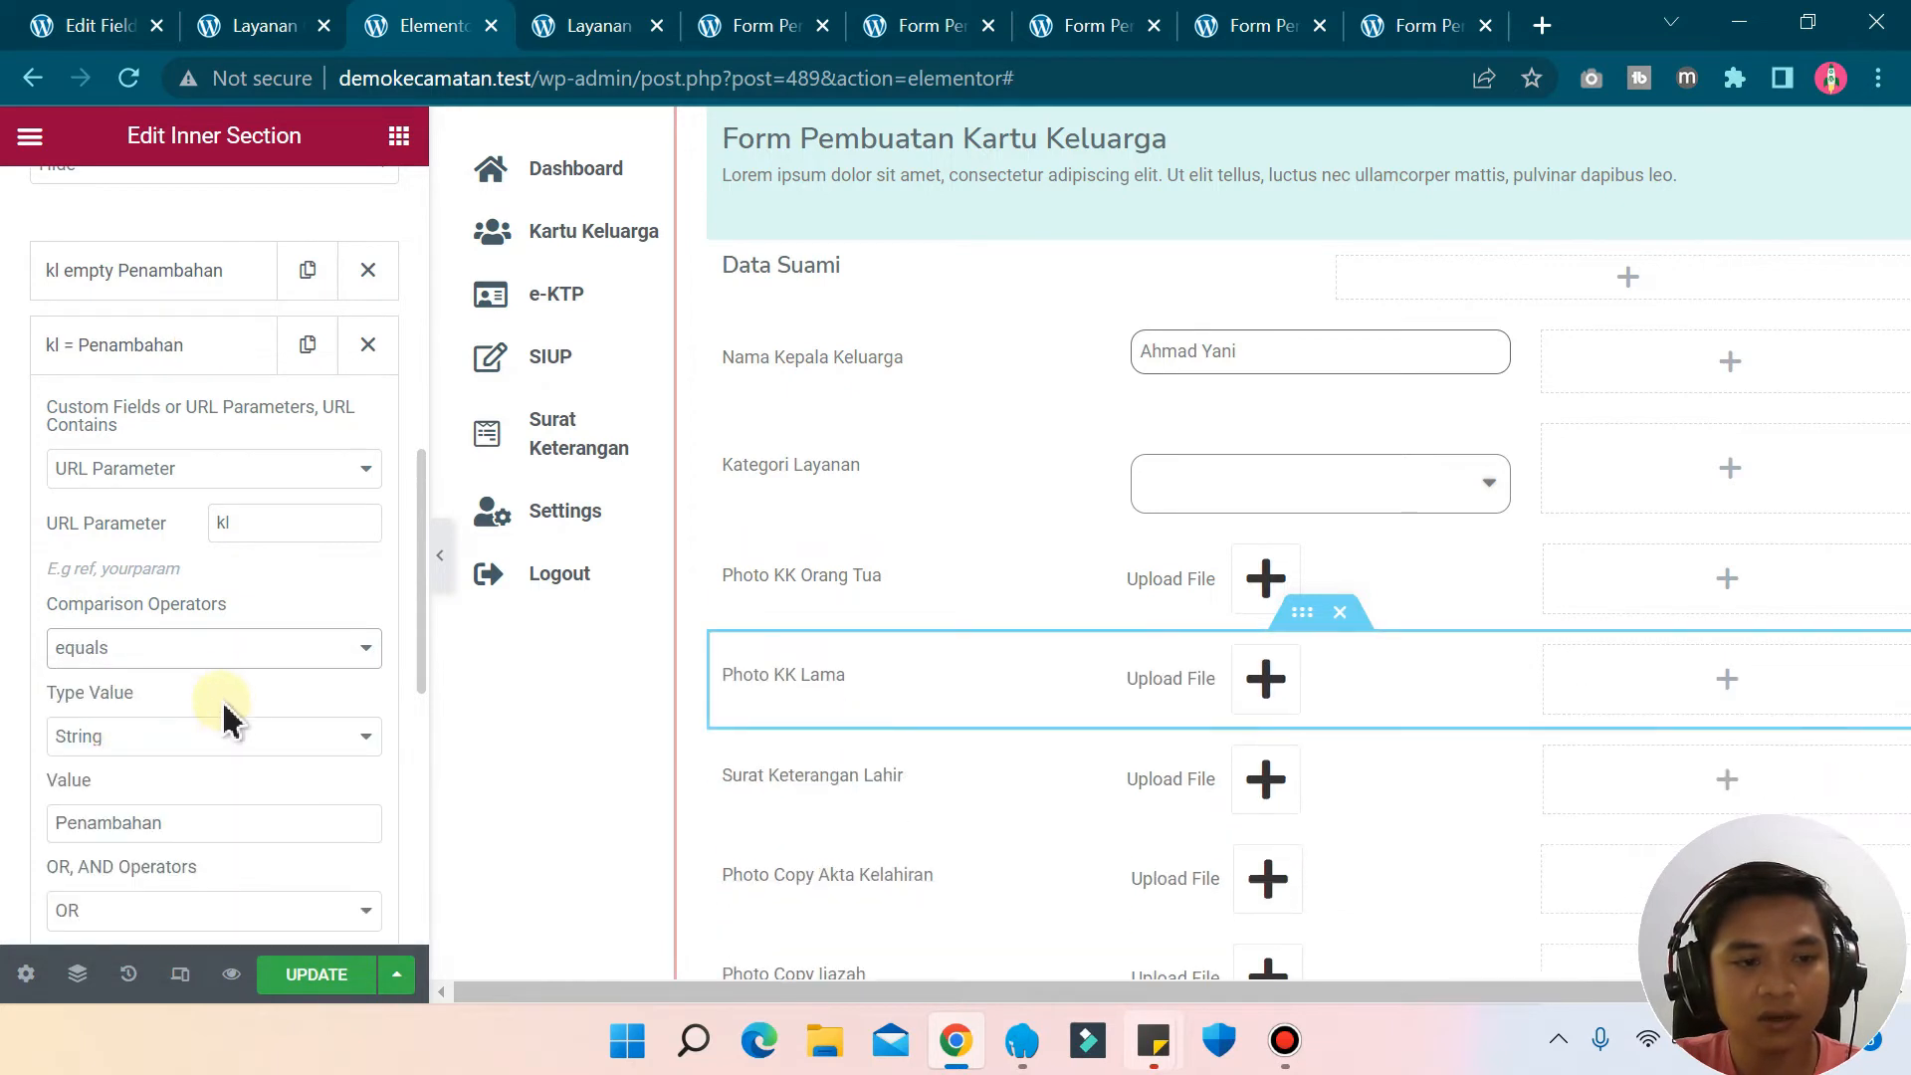
# - Check the kl values in the Penambahan and KK Baru forms, and set the Photo KK Lama equals condition's value to KK Baru
pyautogui.click(195, 823)
pyautogui.hotkey('ctrl', 'a')
pyautogui.press('BackSpace')
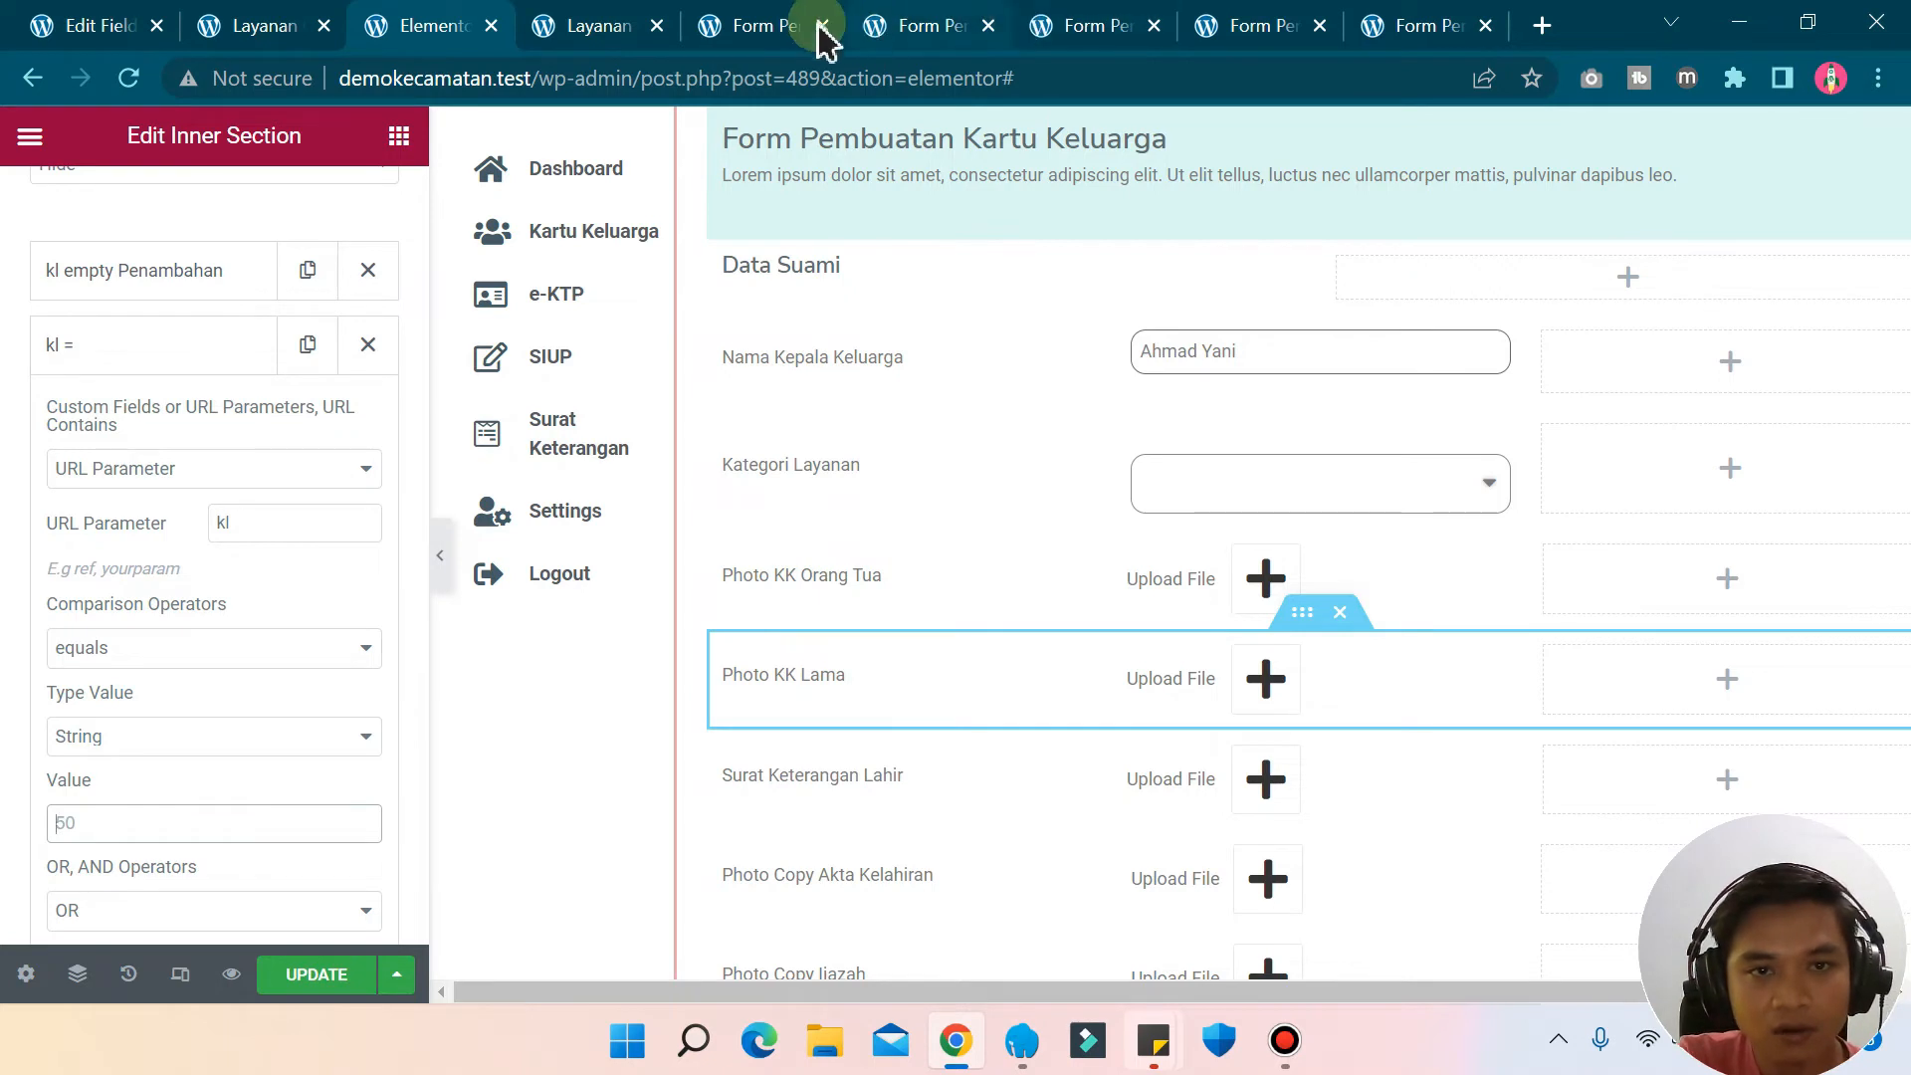
pyautogui.click(748, 26)
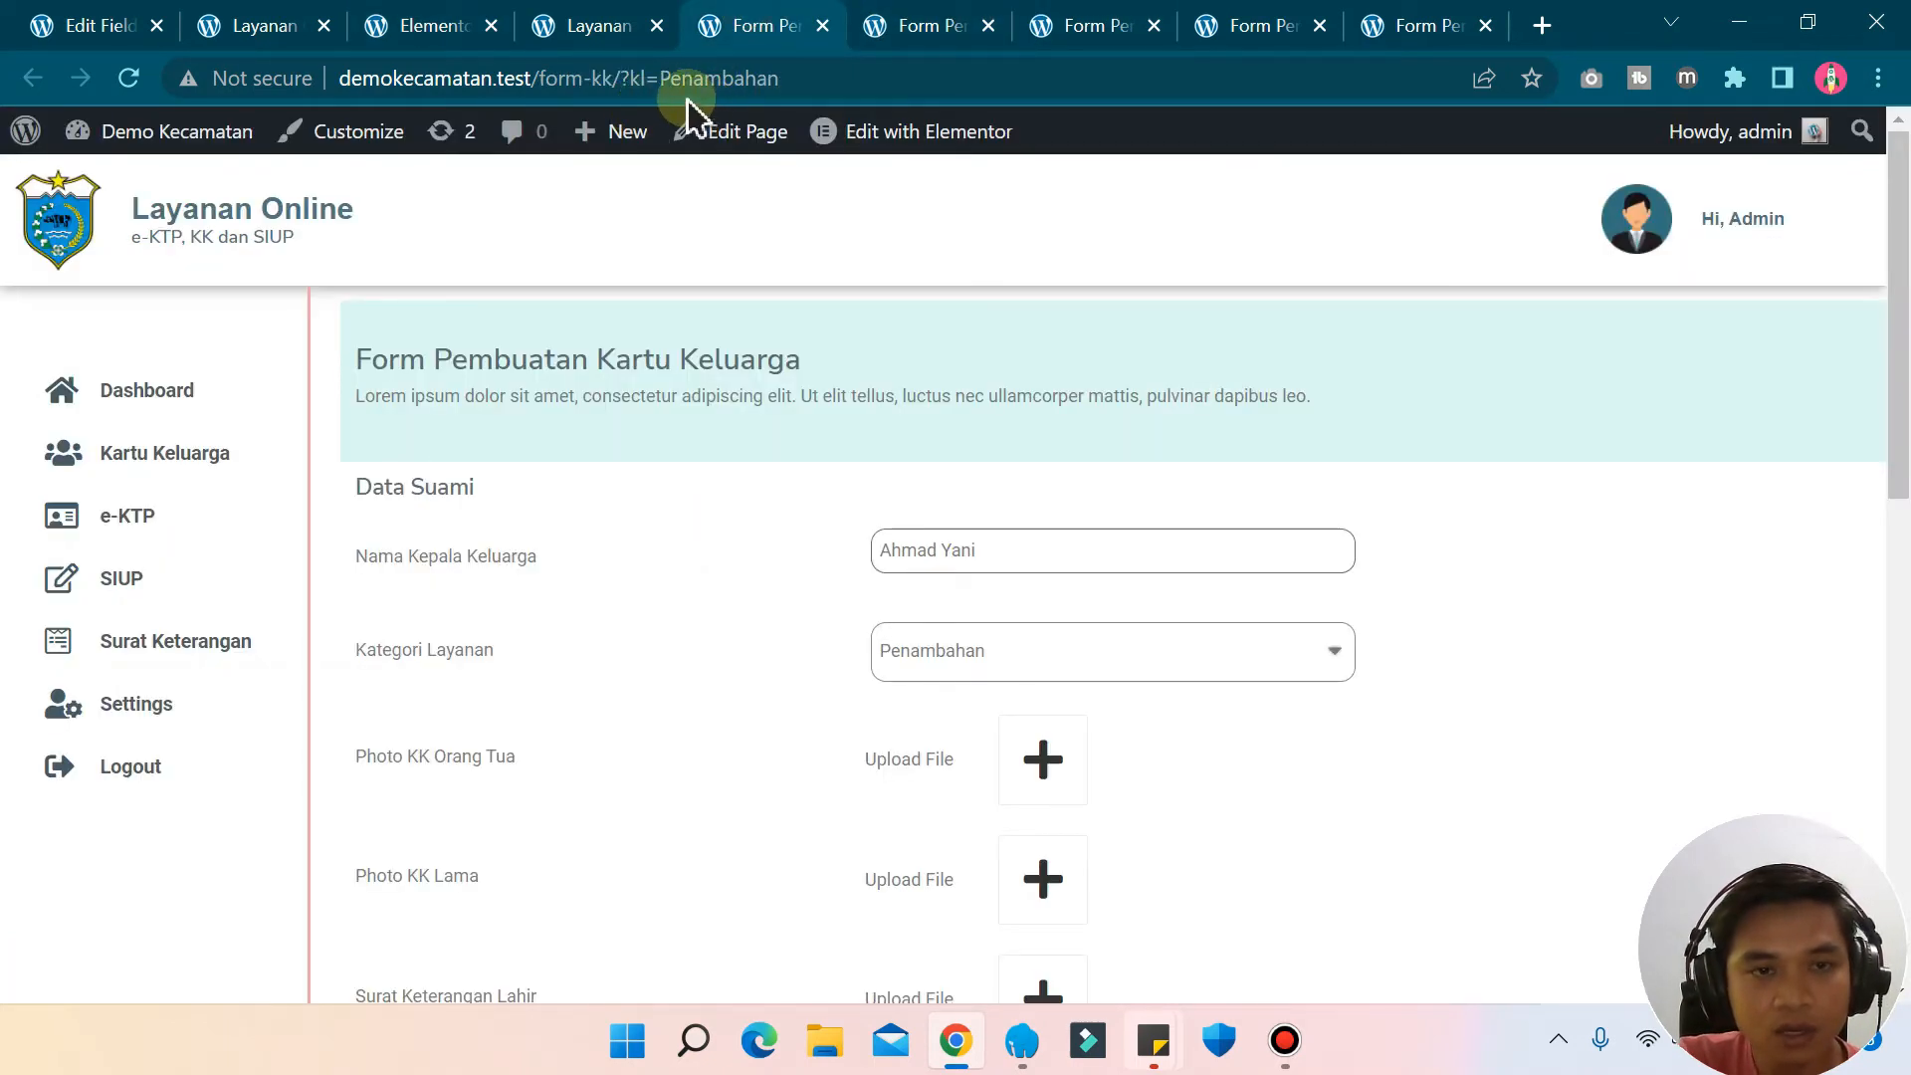
pyautogui.click(907, 30)
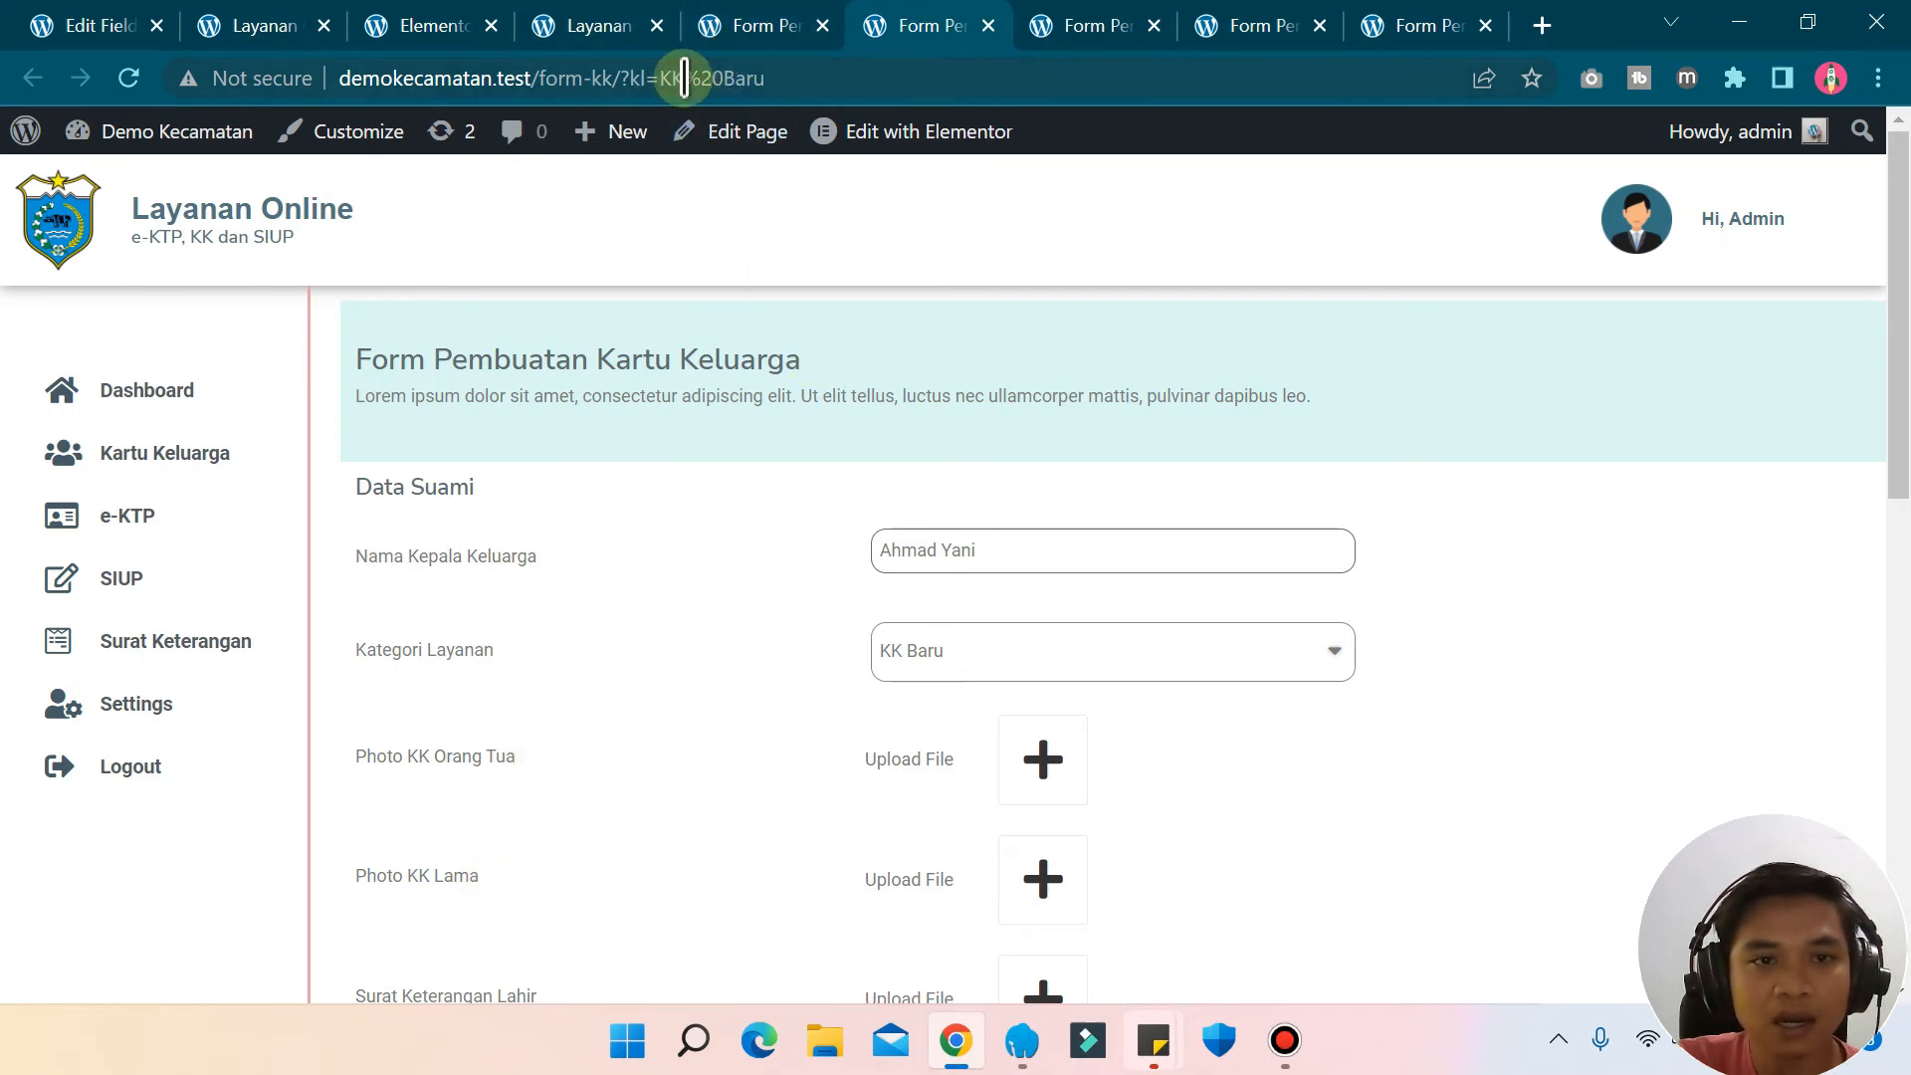
pyautogui.click(426, 29)
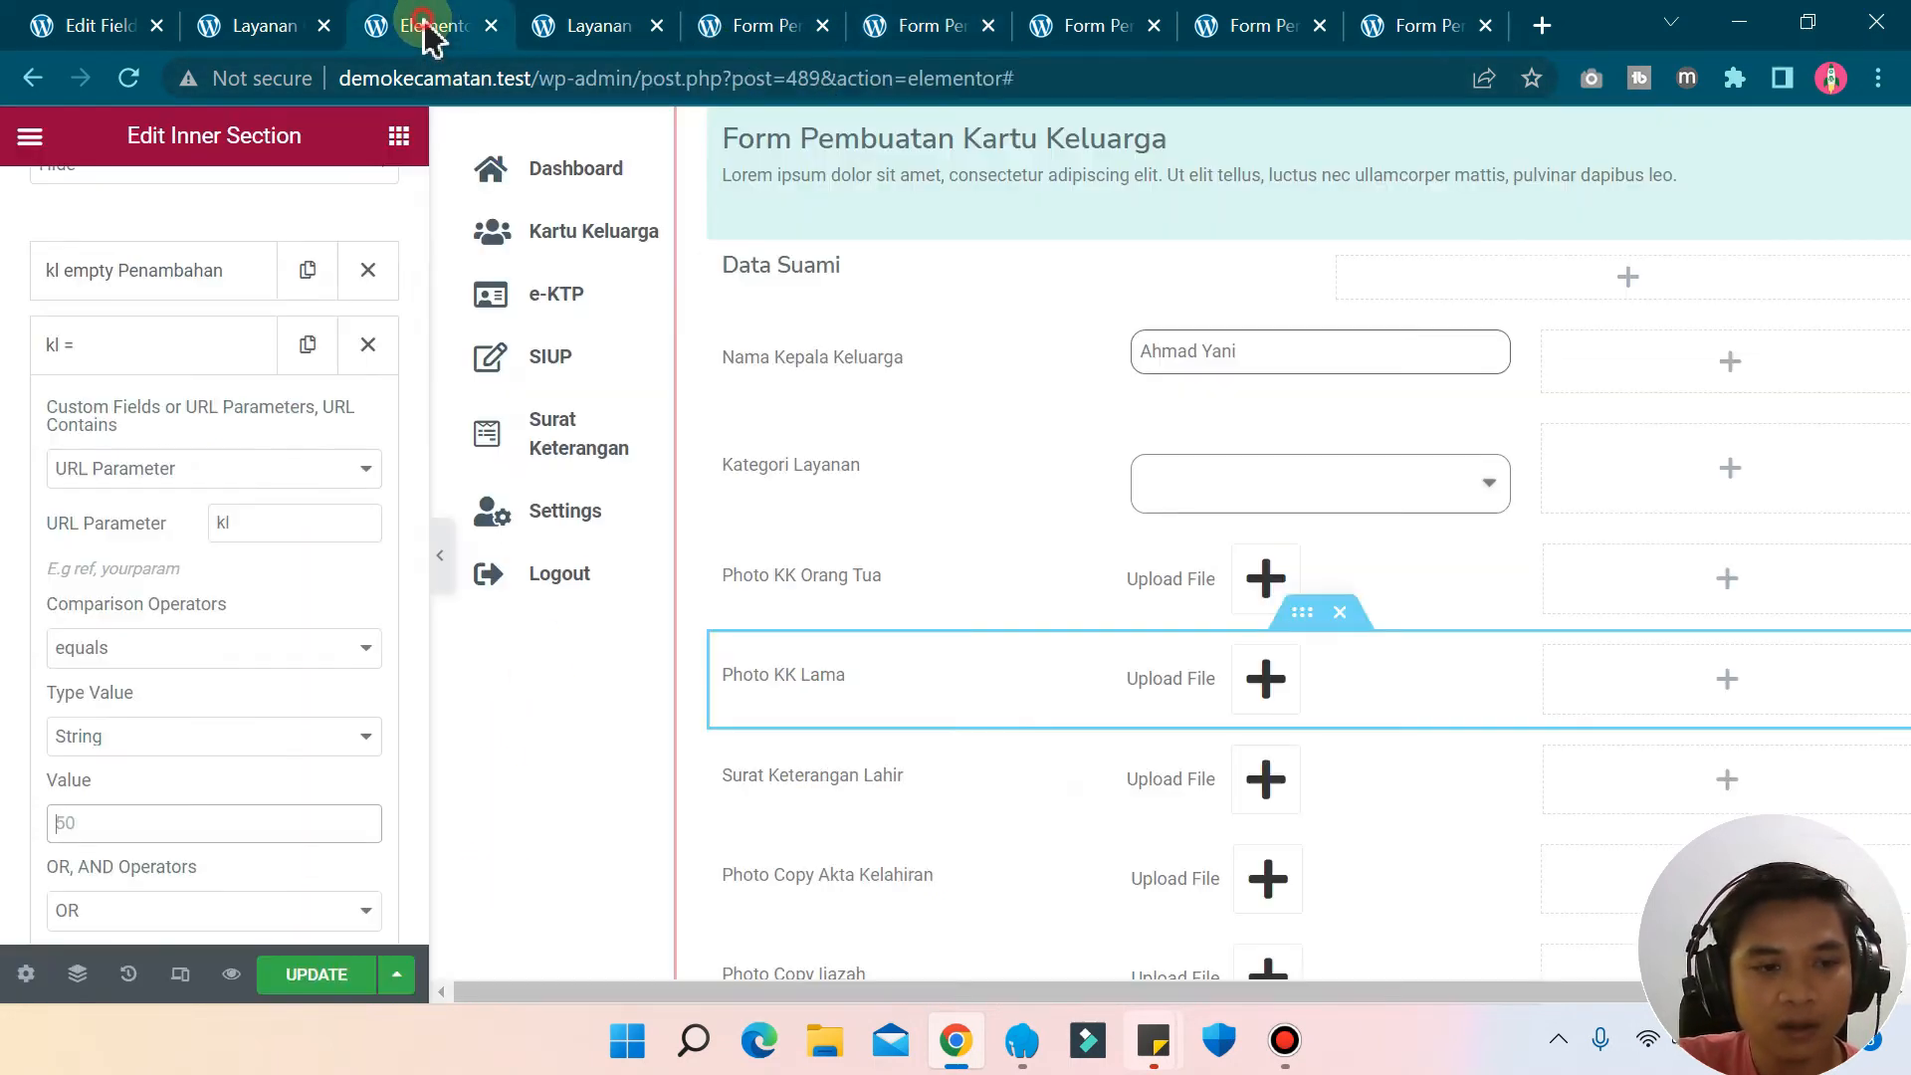
pyautogui.click(139, 823)
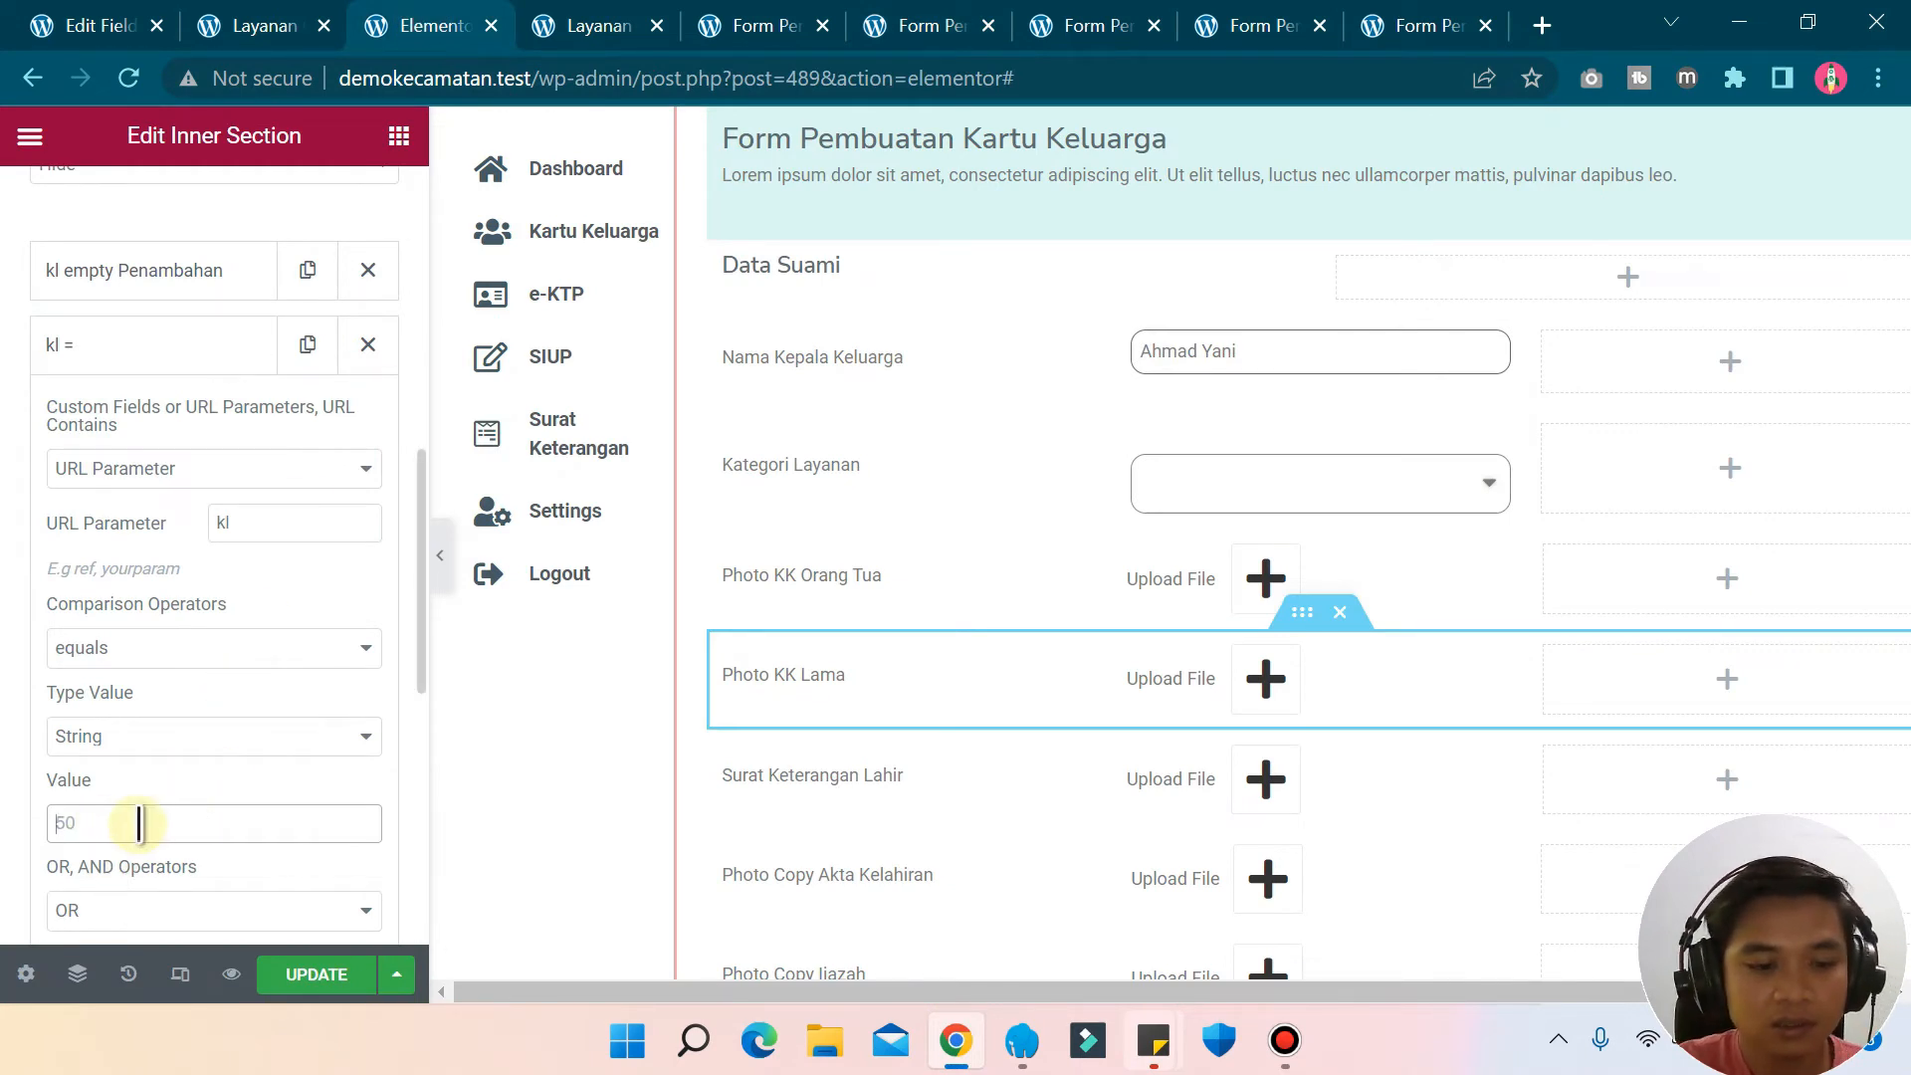
pyautogui.write('KK')
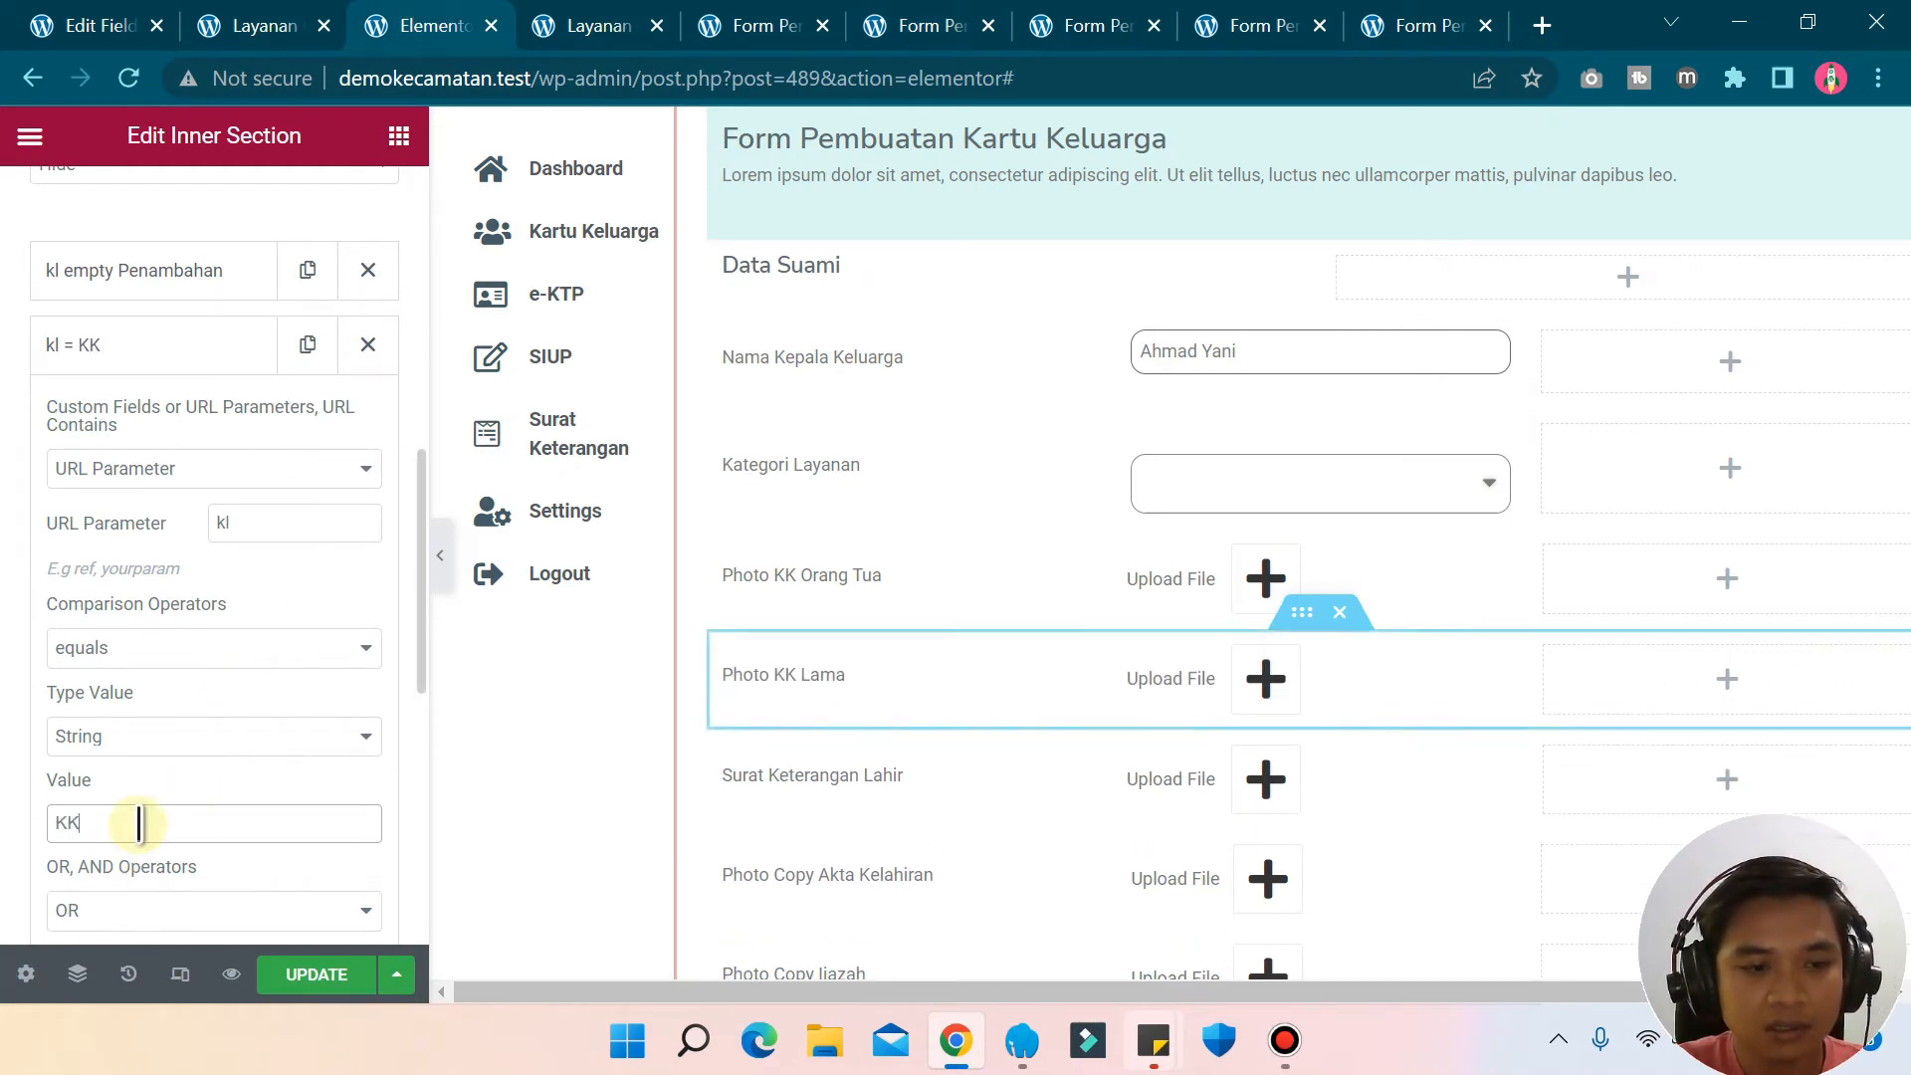
pyautogui.write(' Baru')
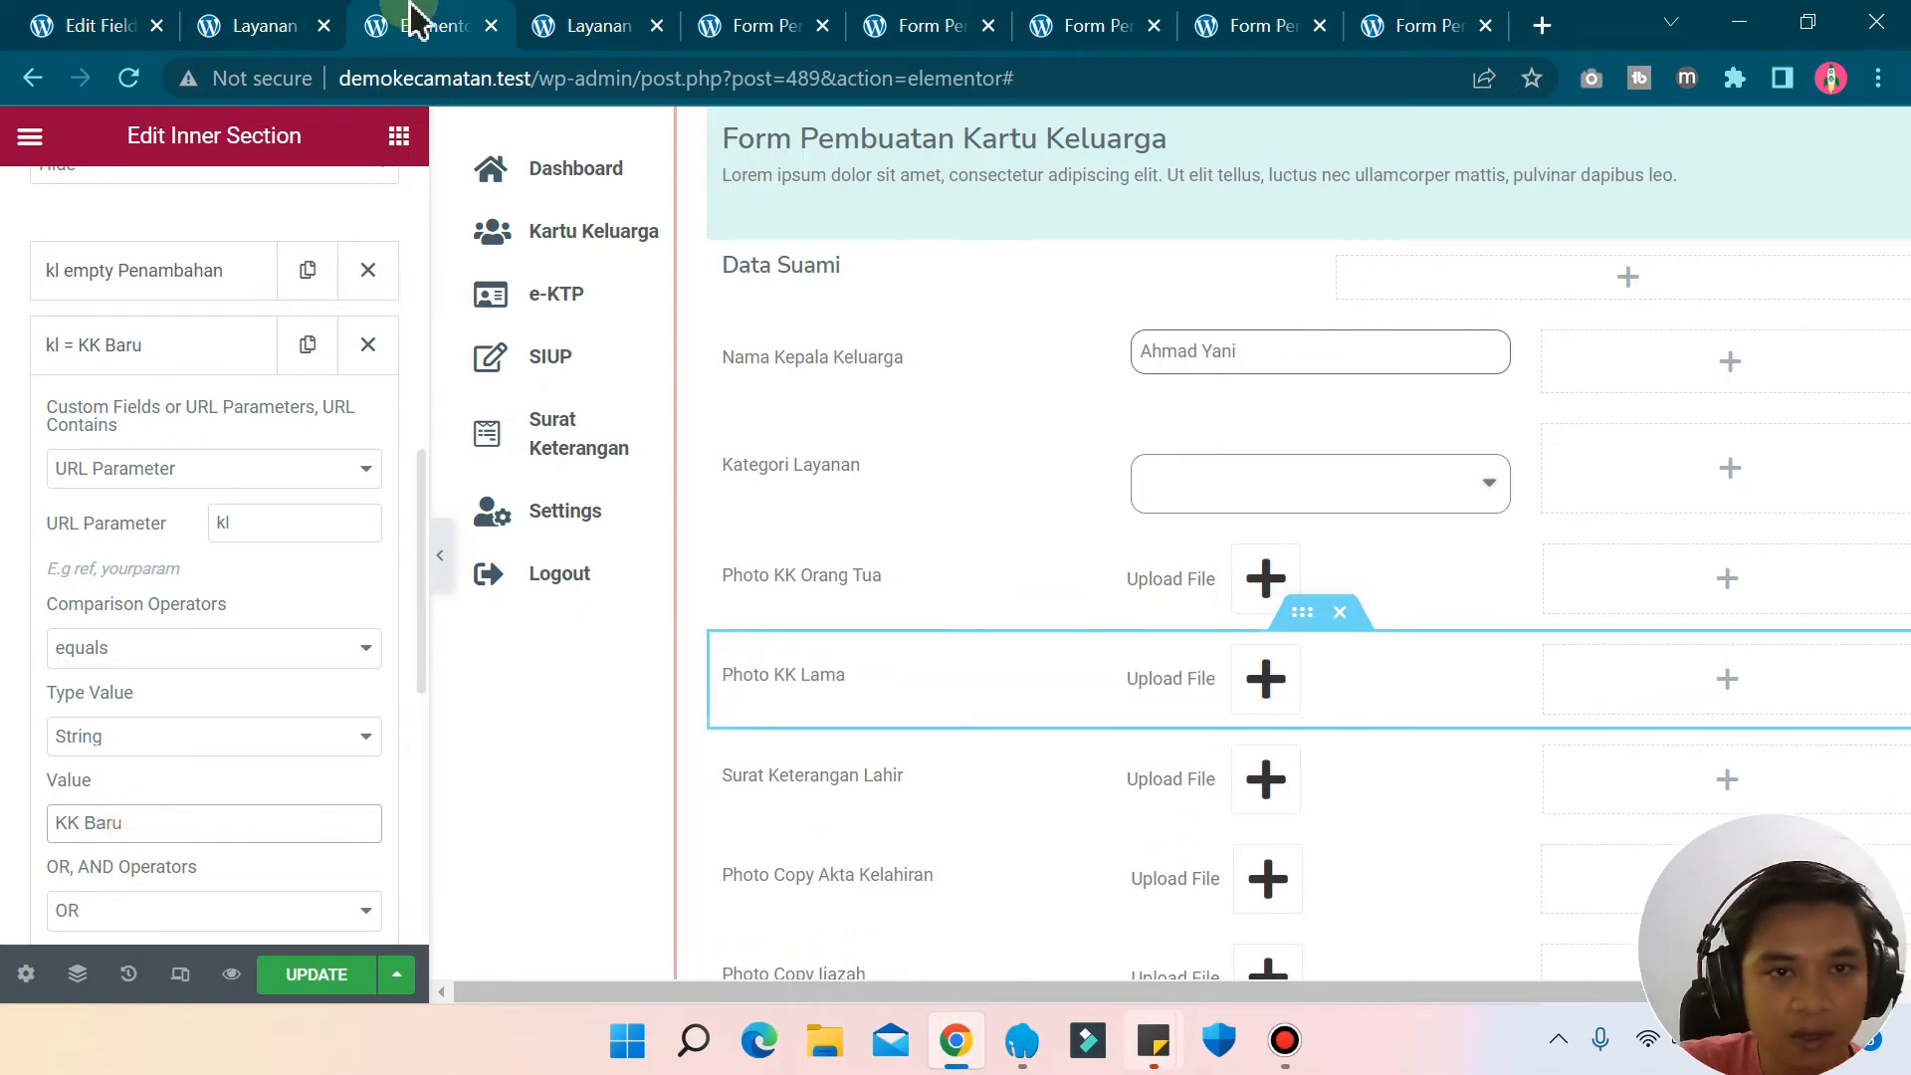
# - Recheck the kl value in the KK Baru form's URL and save the page in the Elementor editor
pyautogui.click(753, 32)
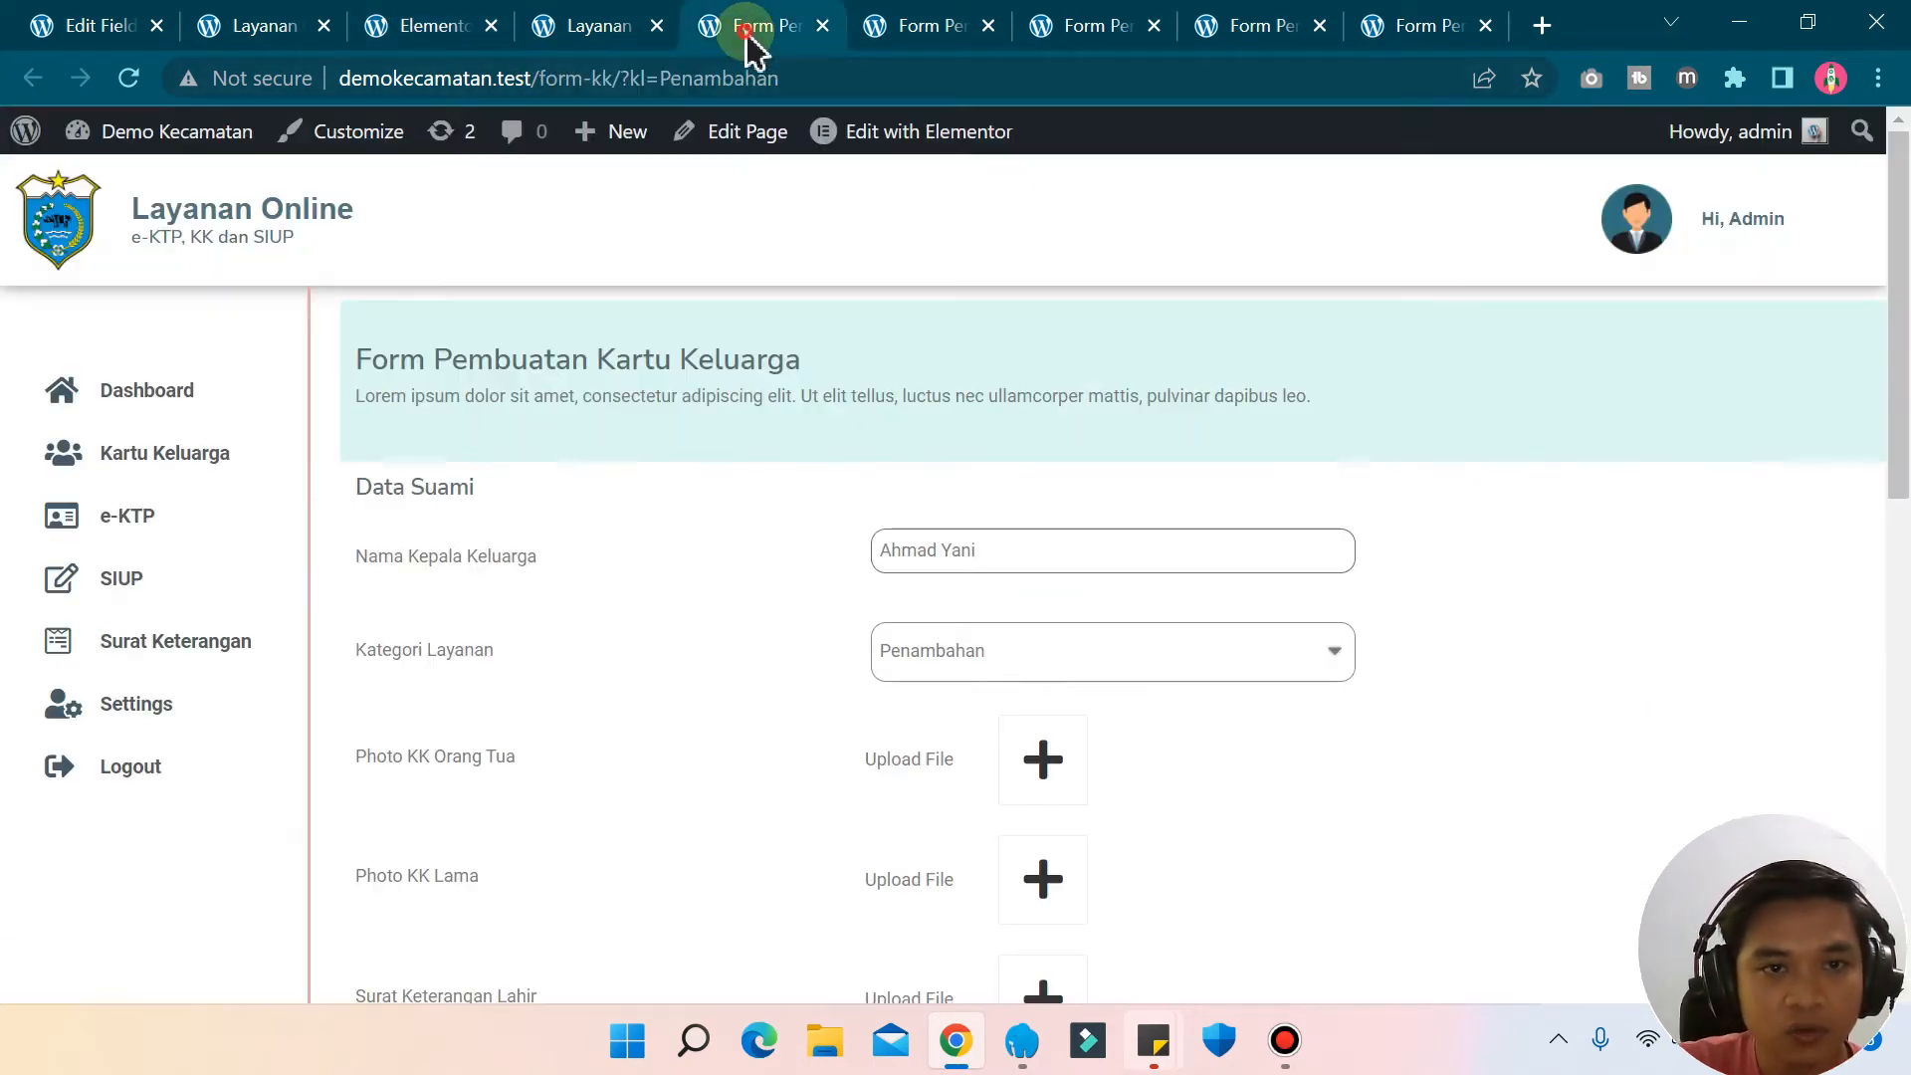
pyautogui.click(893, 40)
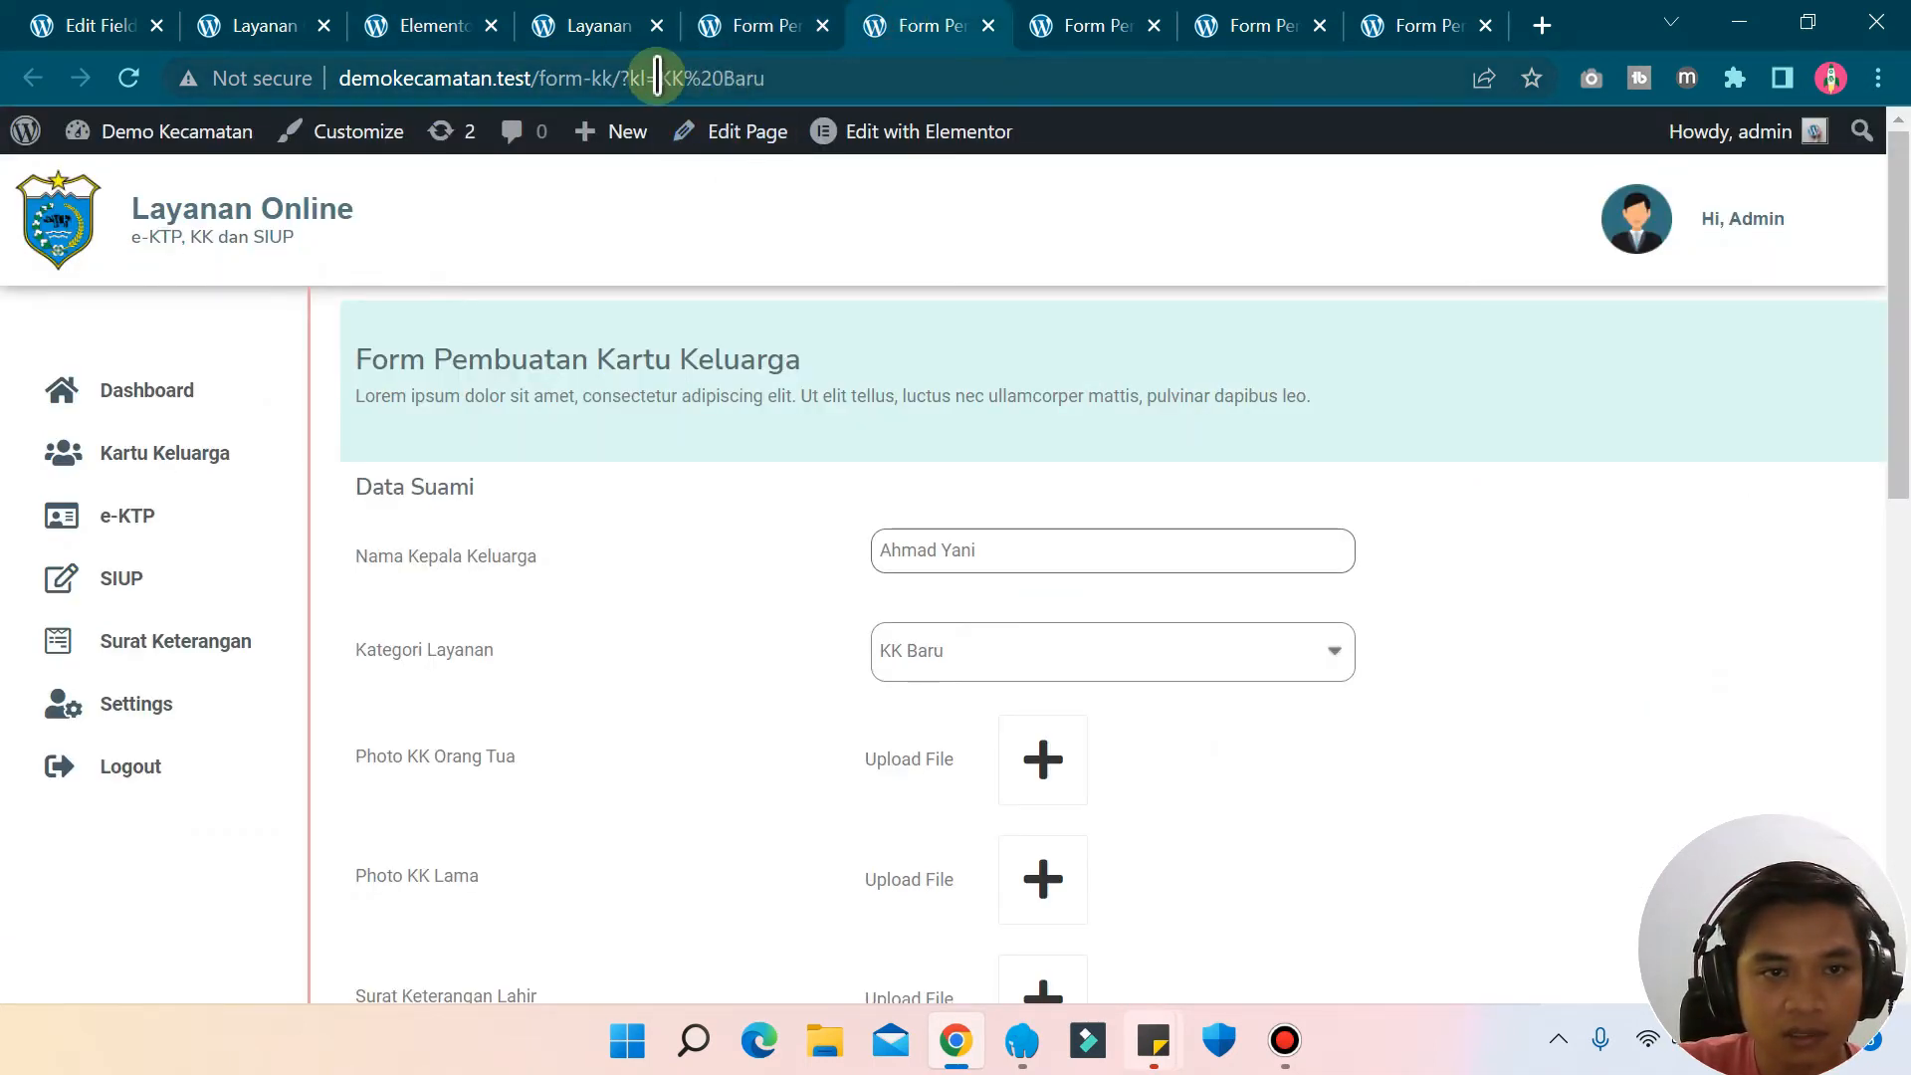
pyautogui.moveTo(659, 77); pyautogui.dragTo(832, 76)
pyautogui.click(834, 77)
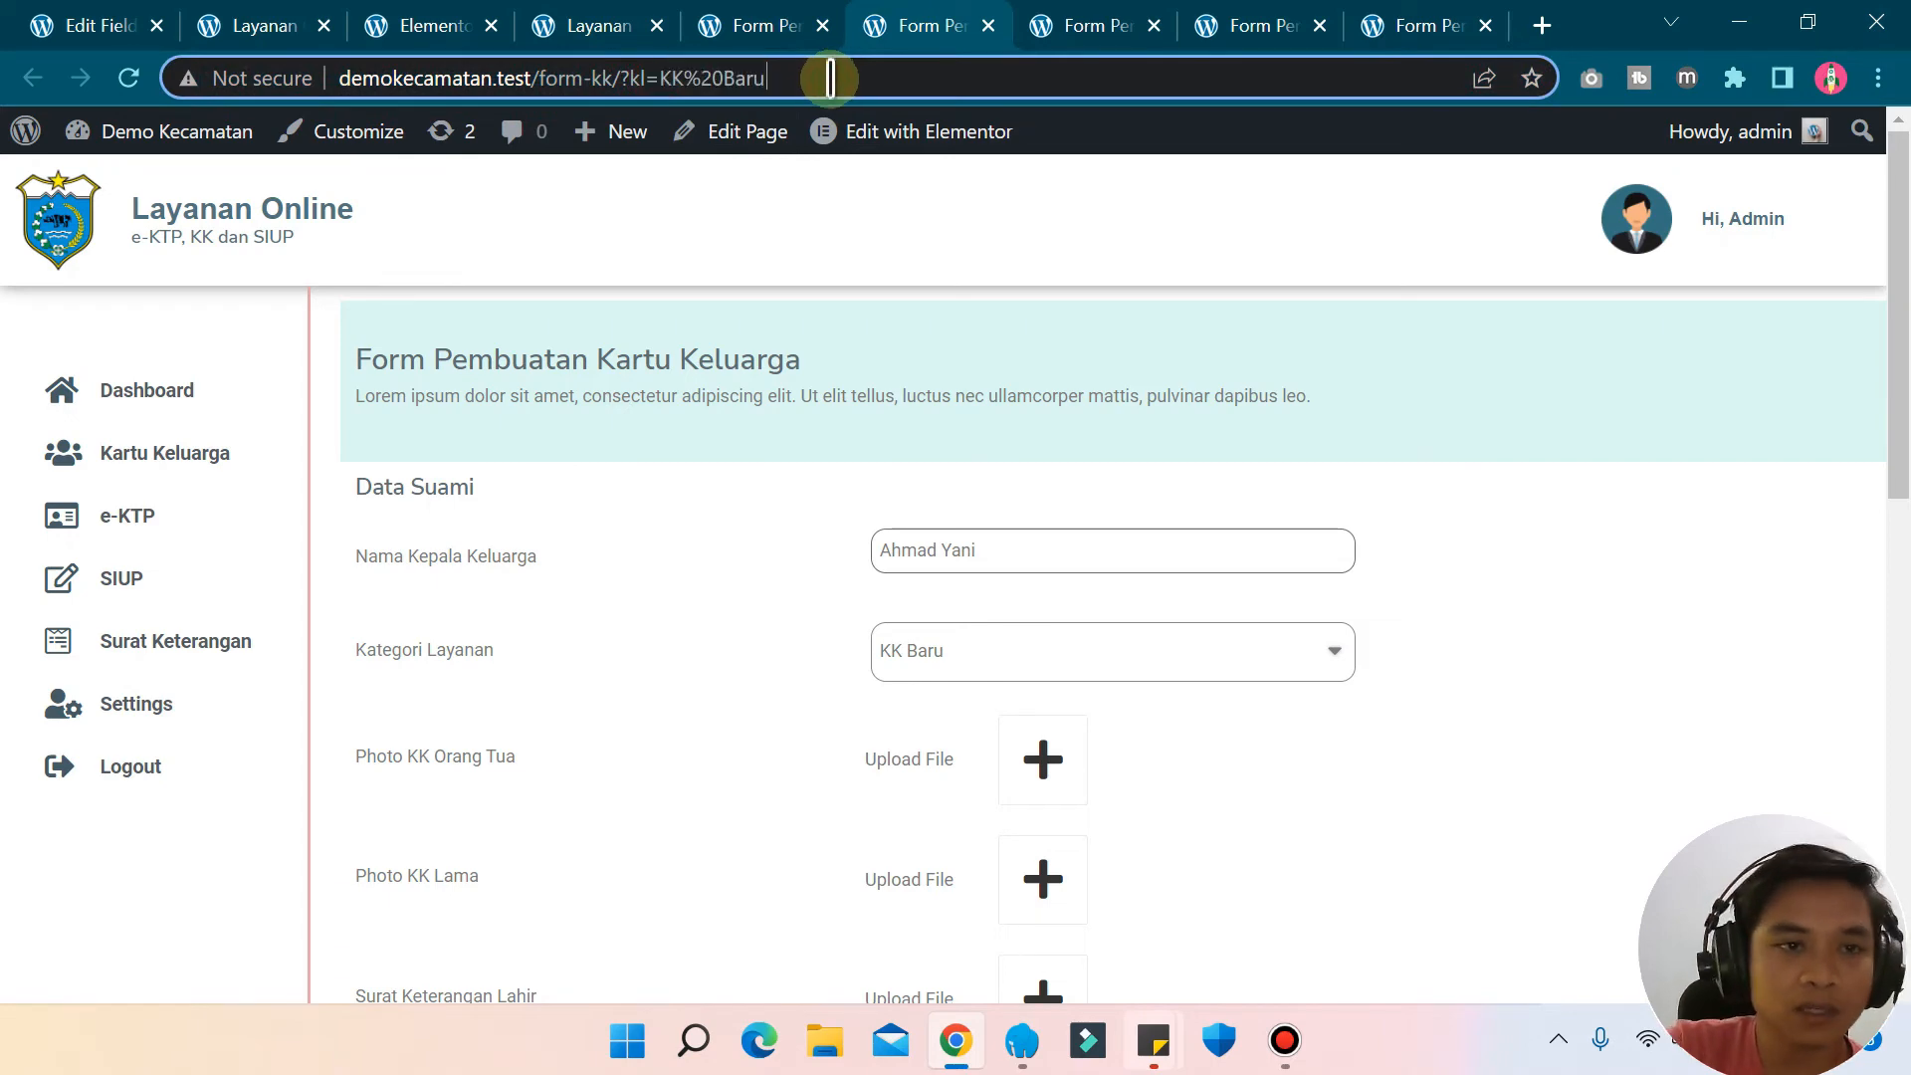
pyautogui.click(390, 30)
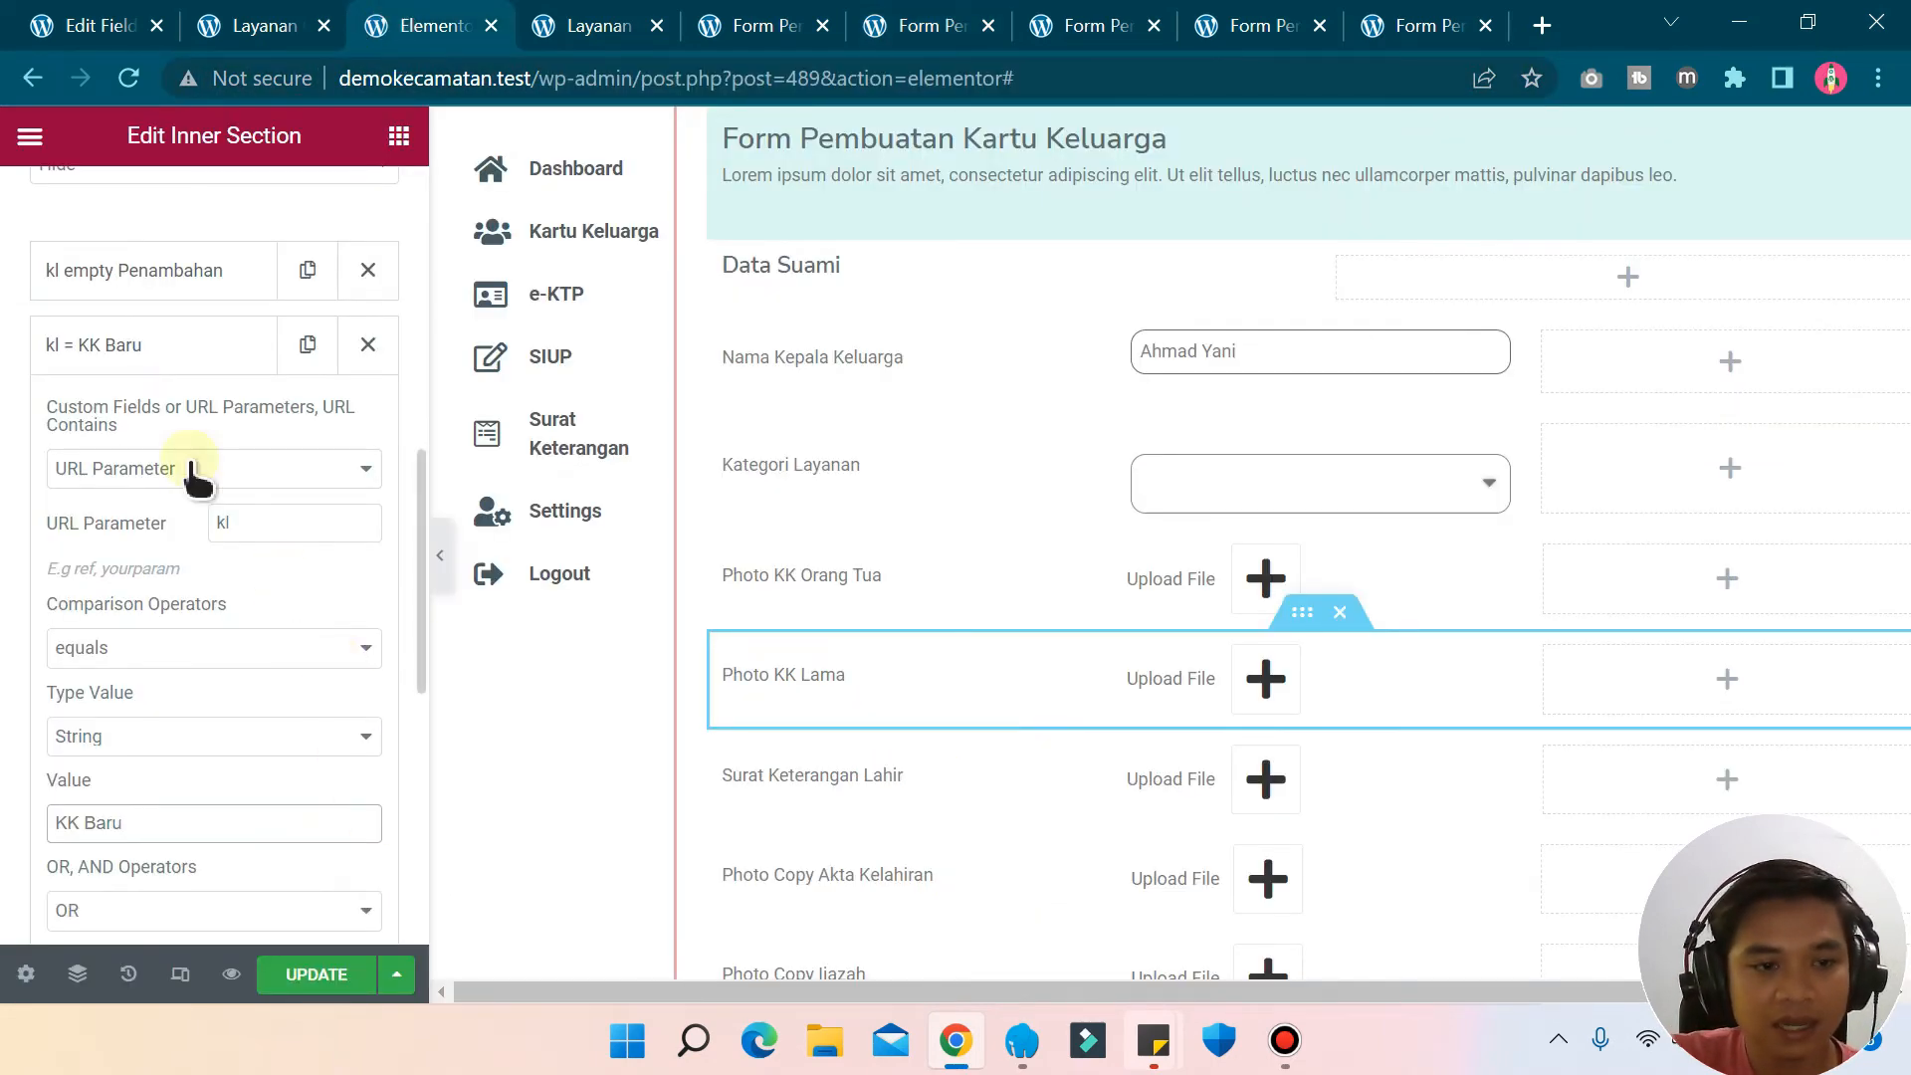
pyautogui.click(317, 989)
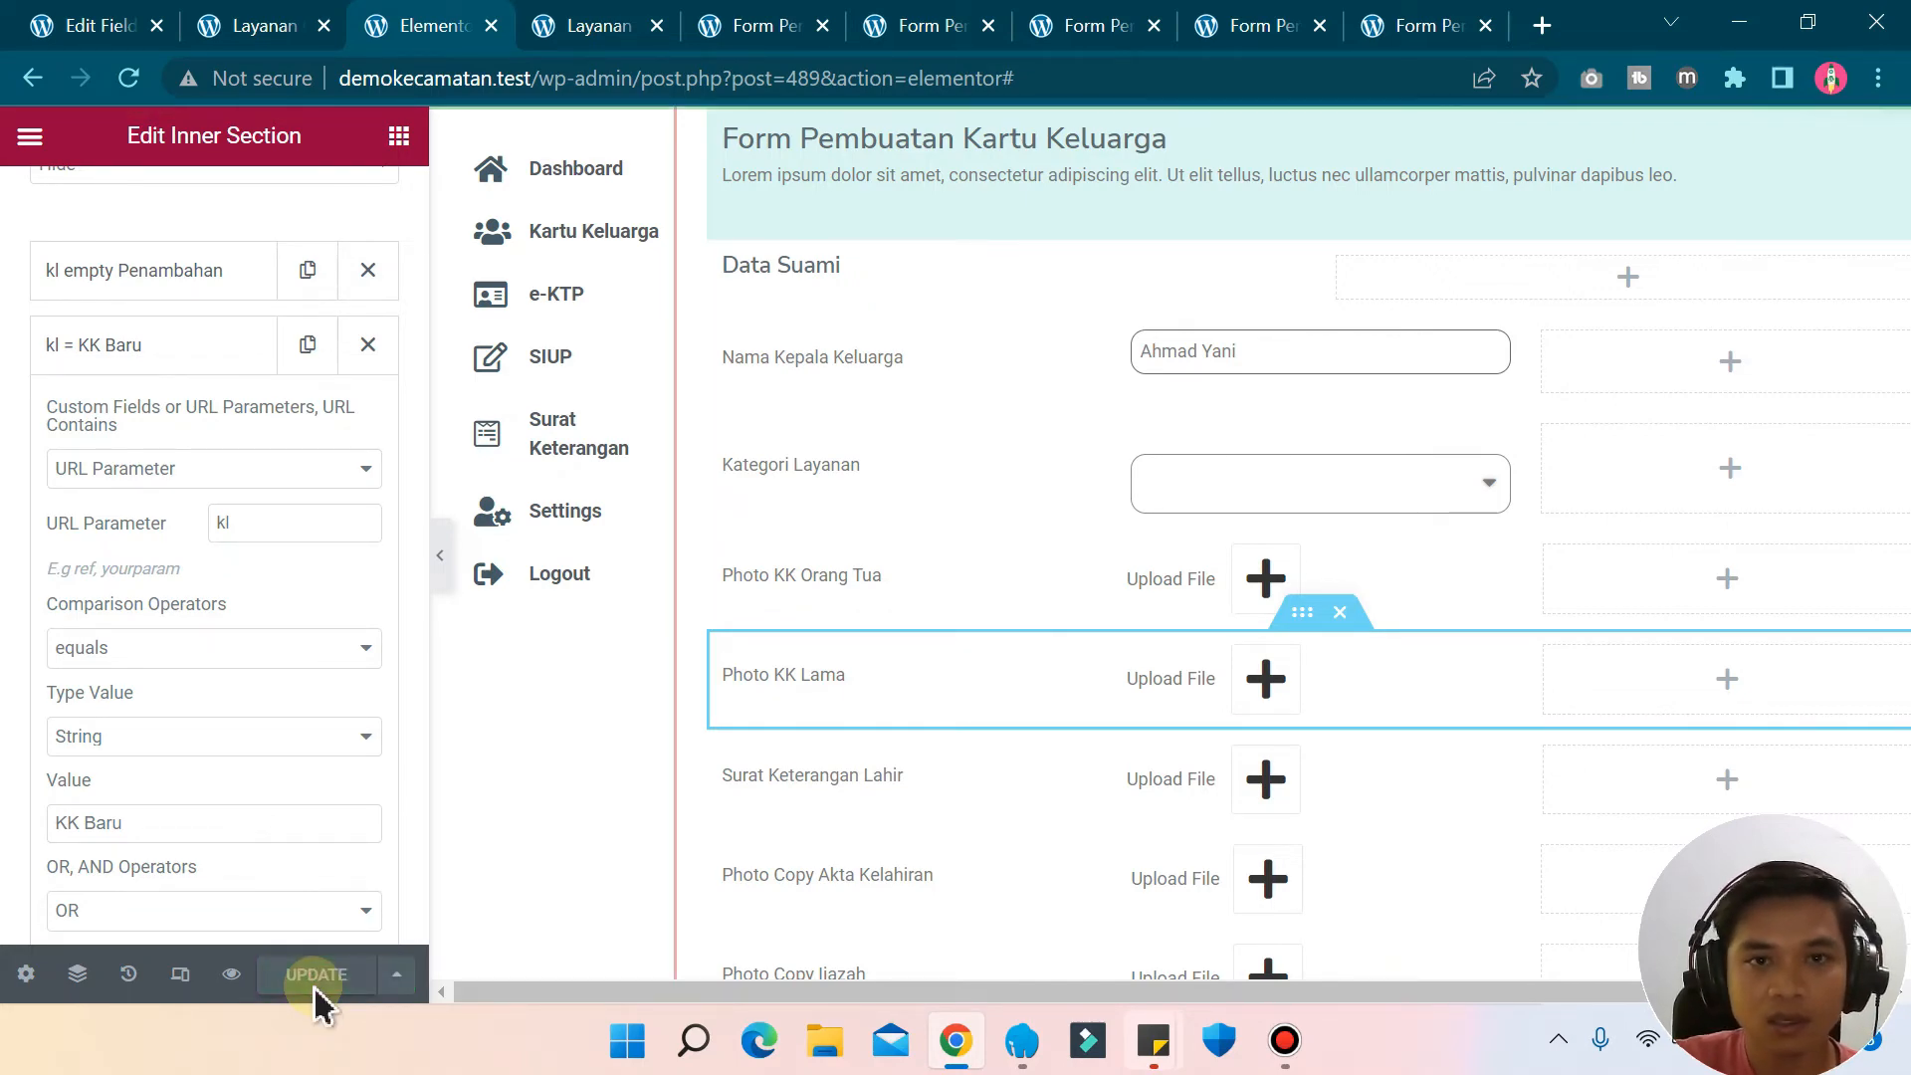
# - Reload the KK Baru form and check whether the Photo KK Lama field is hidden under Data Suami
pyautogui.click(935, 24)
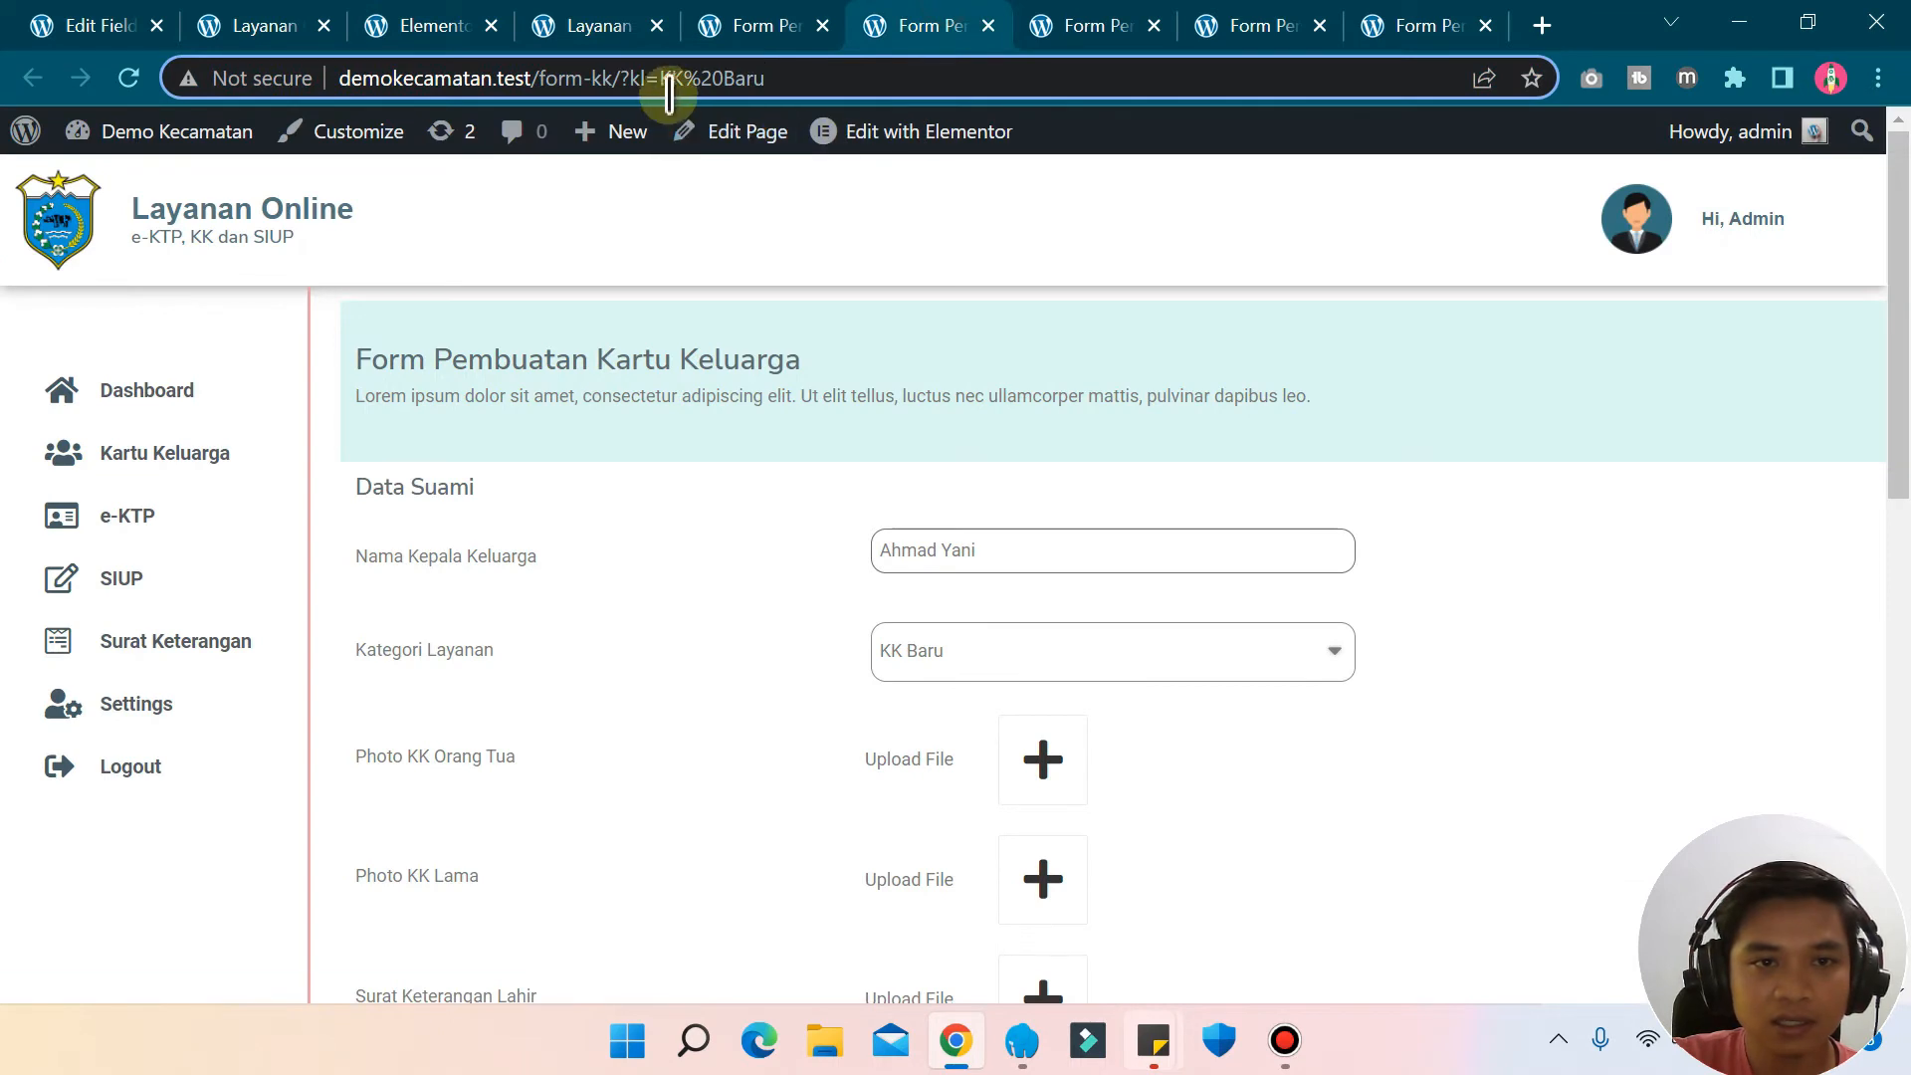
pyautogui.moveTo(656, 79); pyautogui.dragTo(882, 45)
pyautogui.click(828, 69)
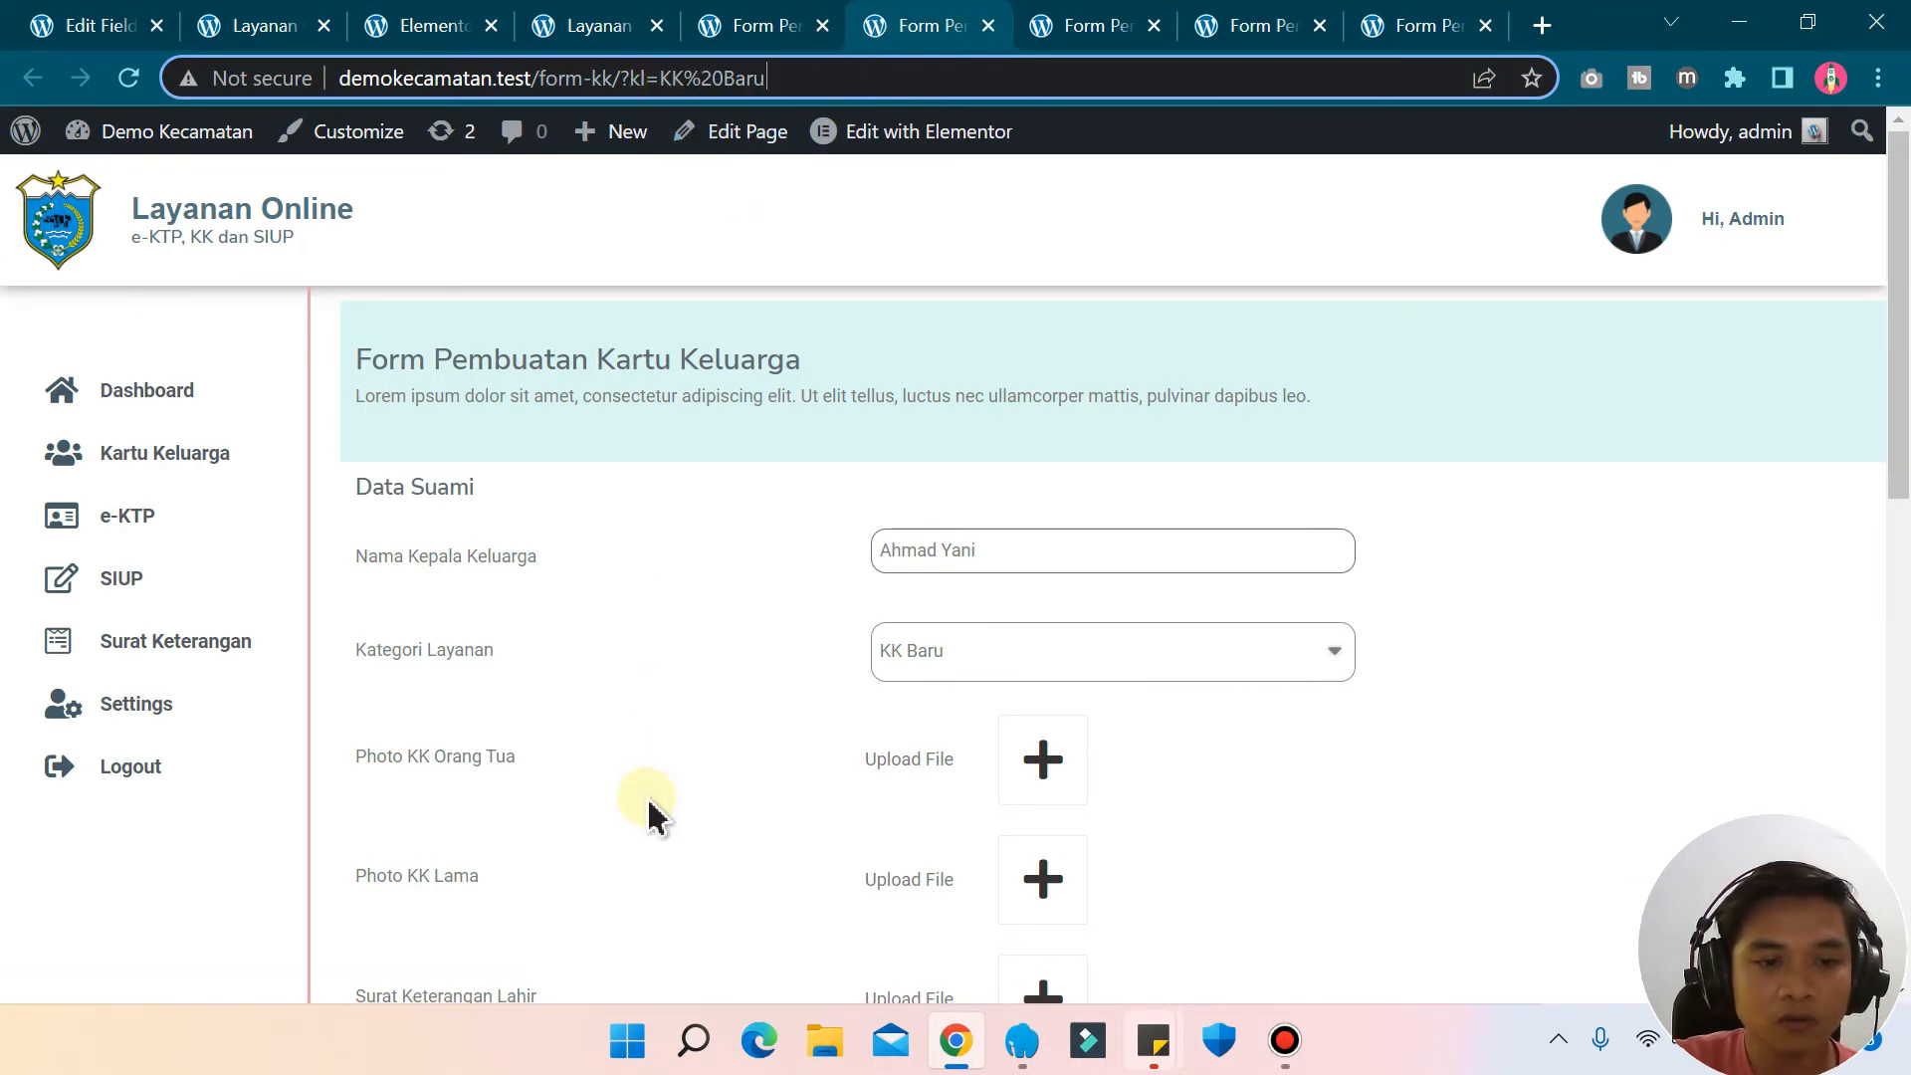
pyautogui.moveTo(384, 877); pyautogui.dragTo(597, 883)
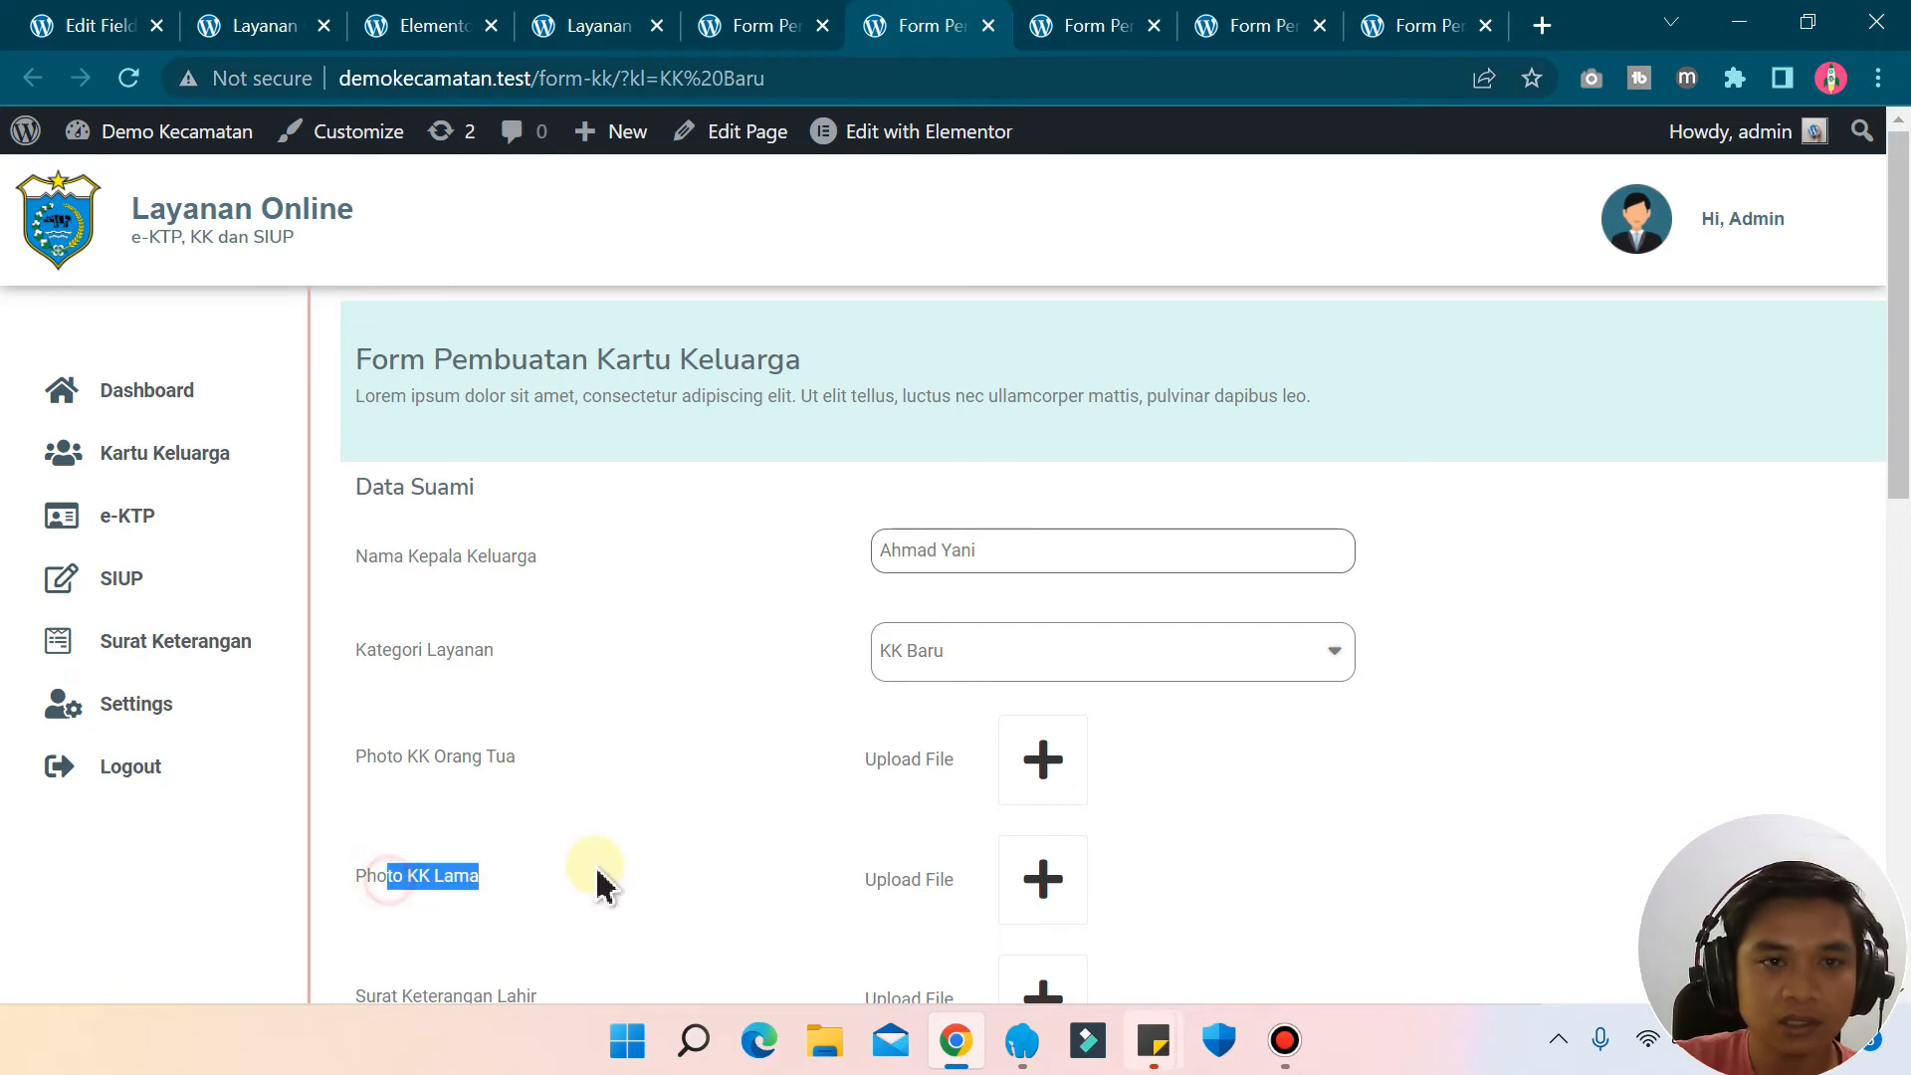
pyautogui.click(850, 76)
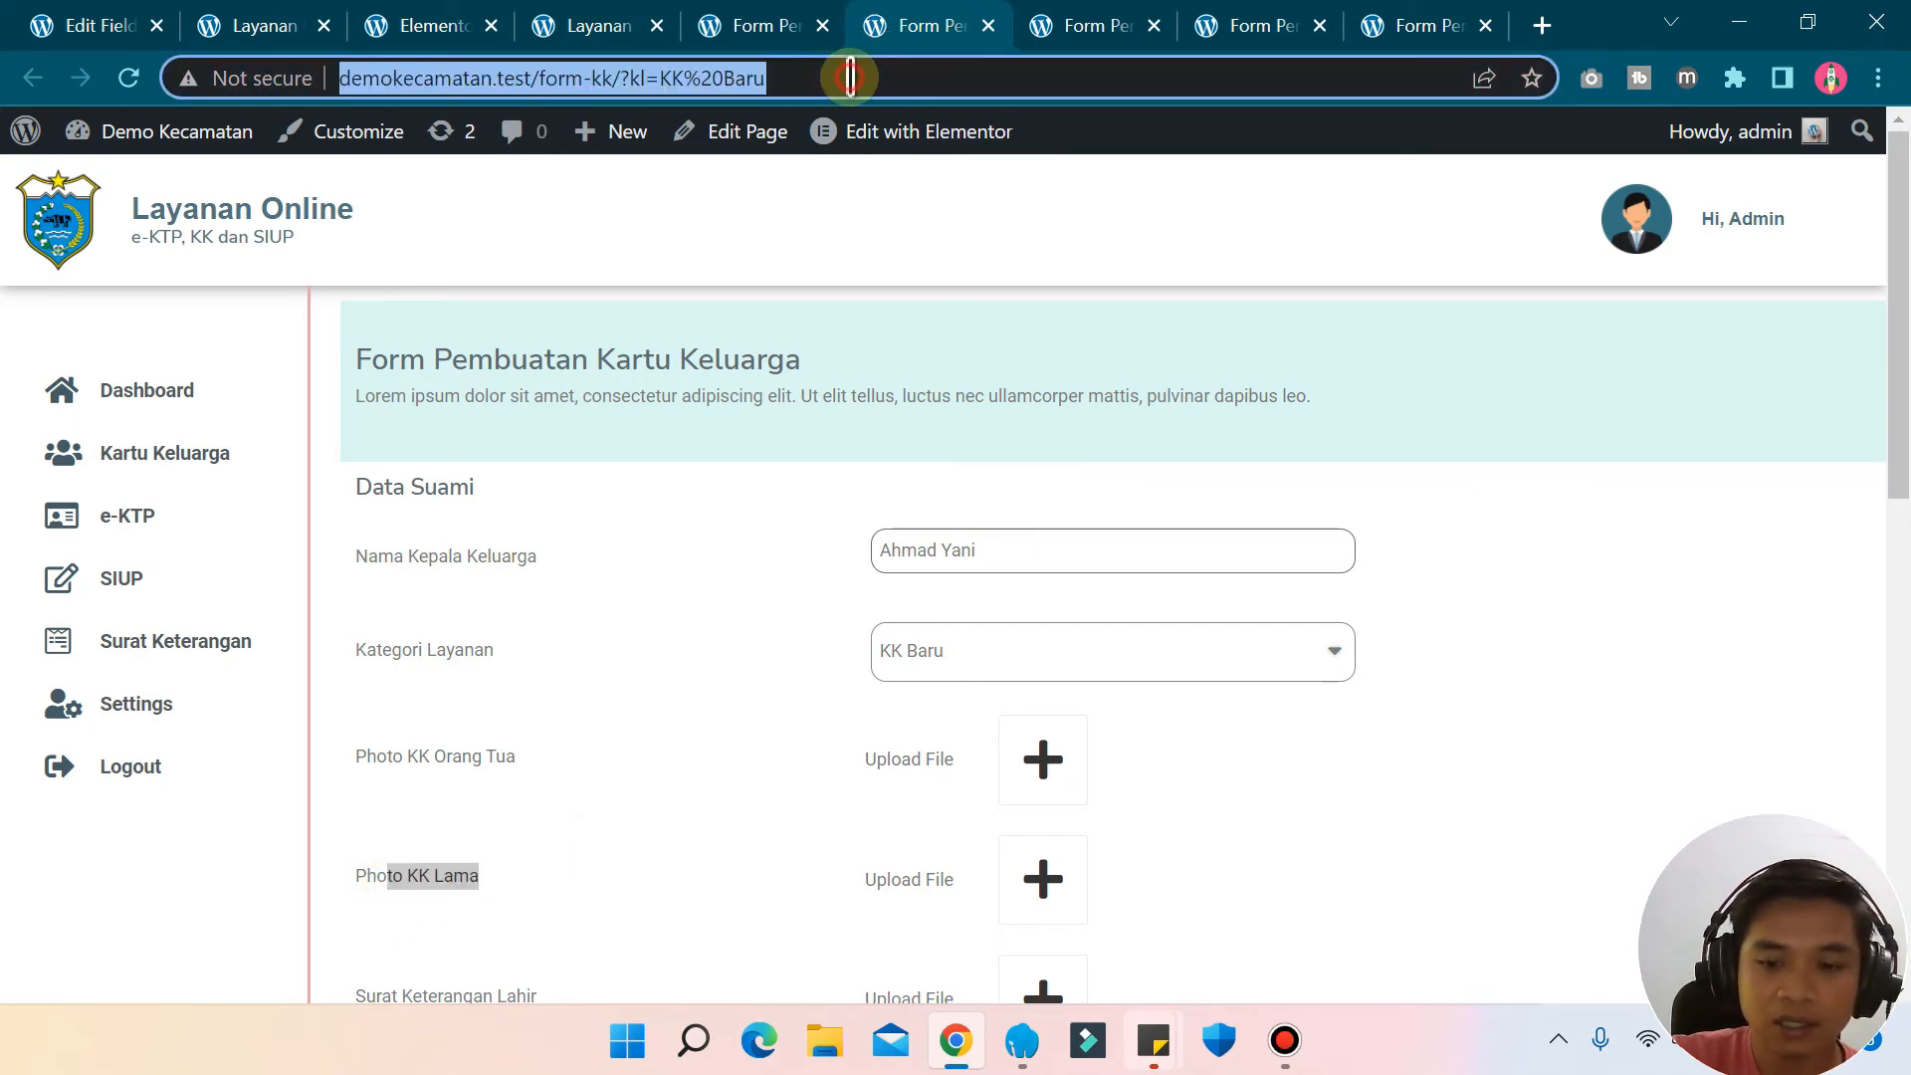
pyautogui.press('Return')
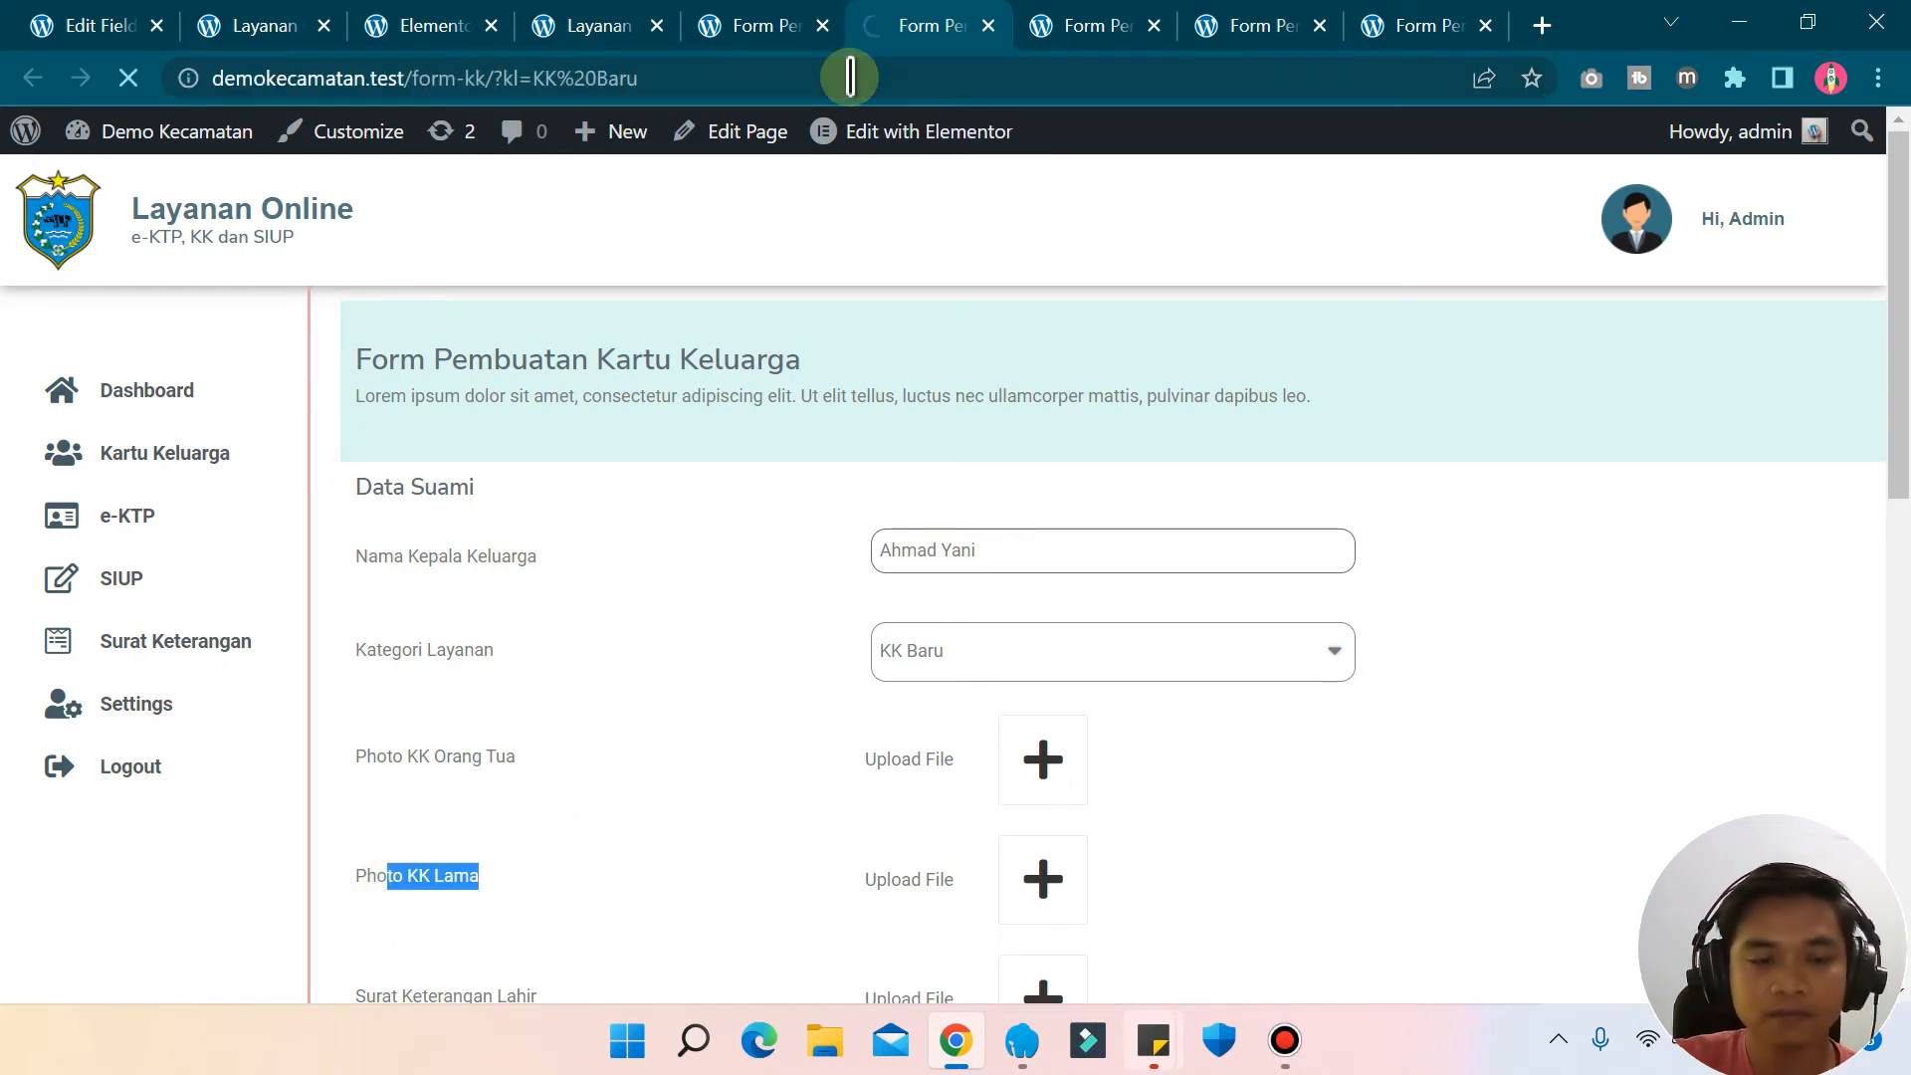
pyautogui.scroll(-3, 681, 863)
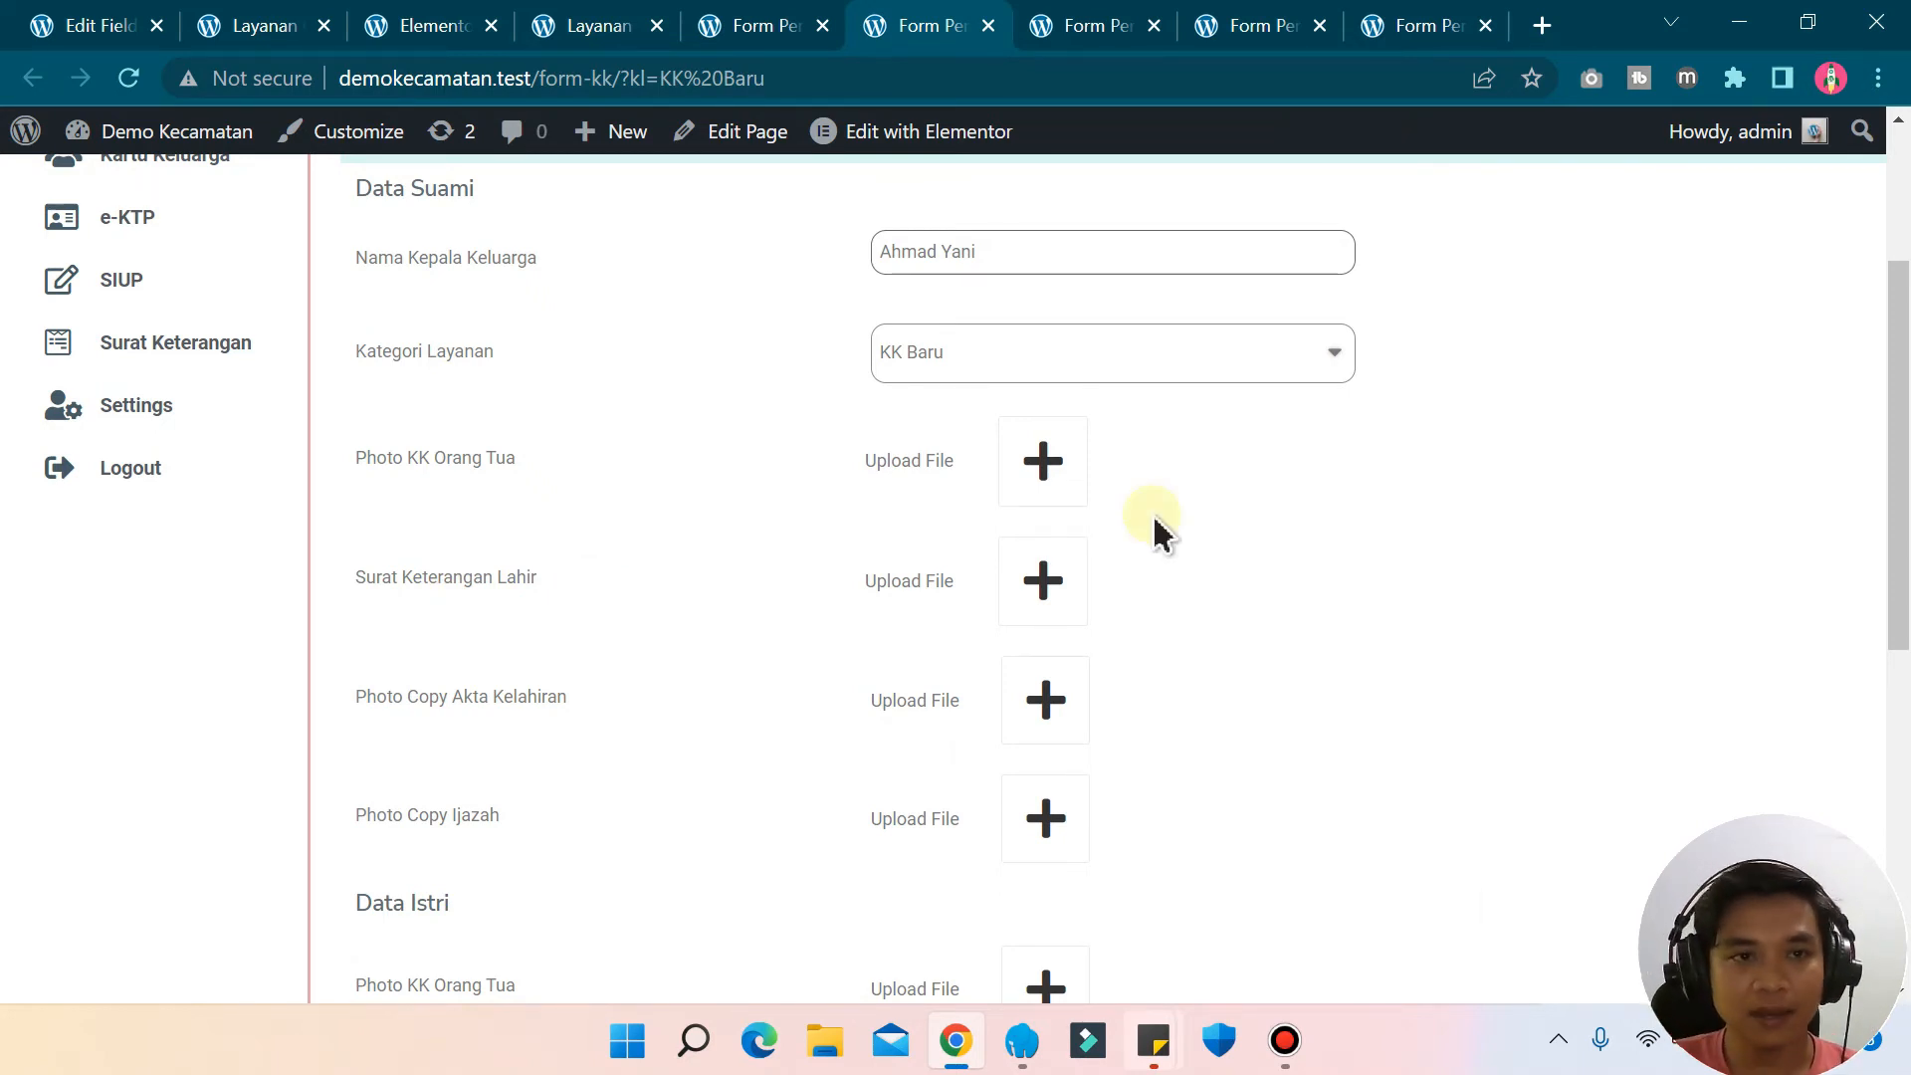
# - Open the Surat Keterangan Lahir inner section in the Elementor editor and enable its PAFE Conditional Visibility
pyautogui.click(428, 28)
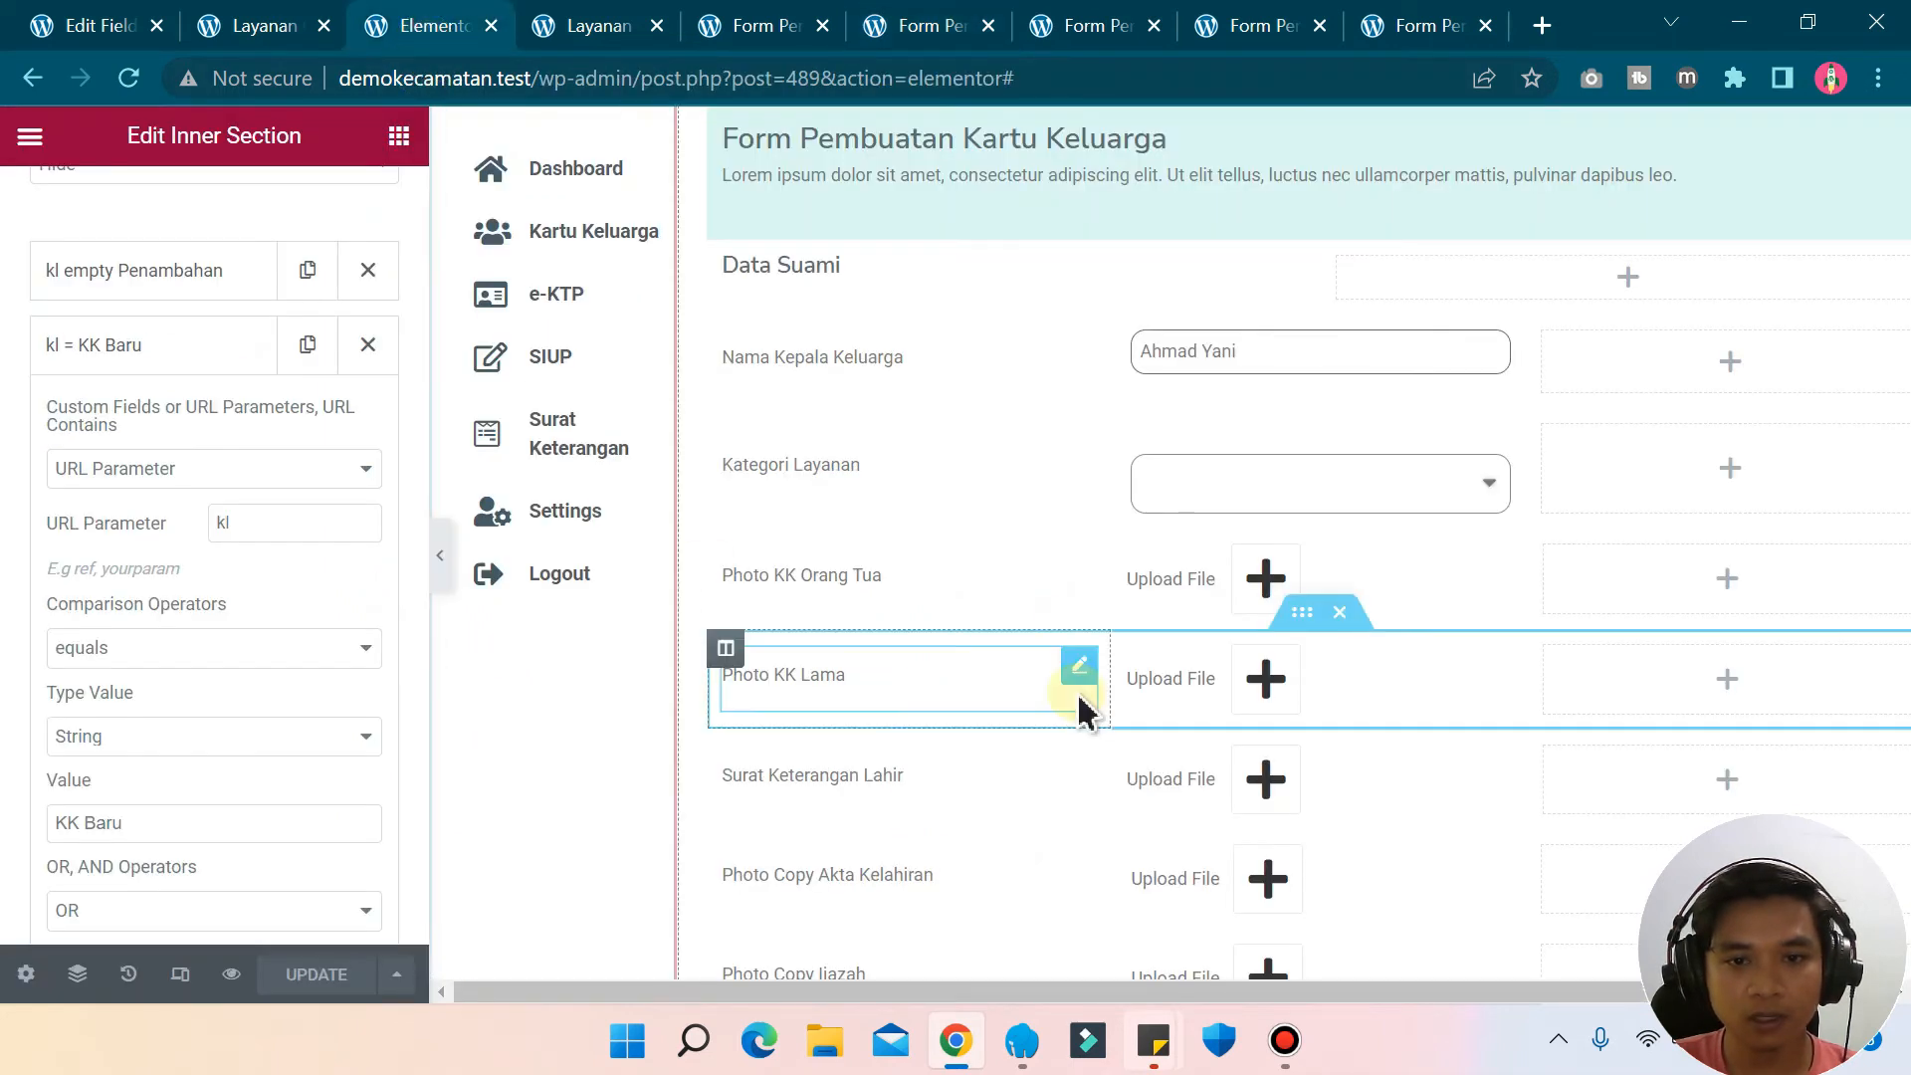
pyautogui.scroll(-1, 1204, 728)
pyautogui.click(764, 625)
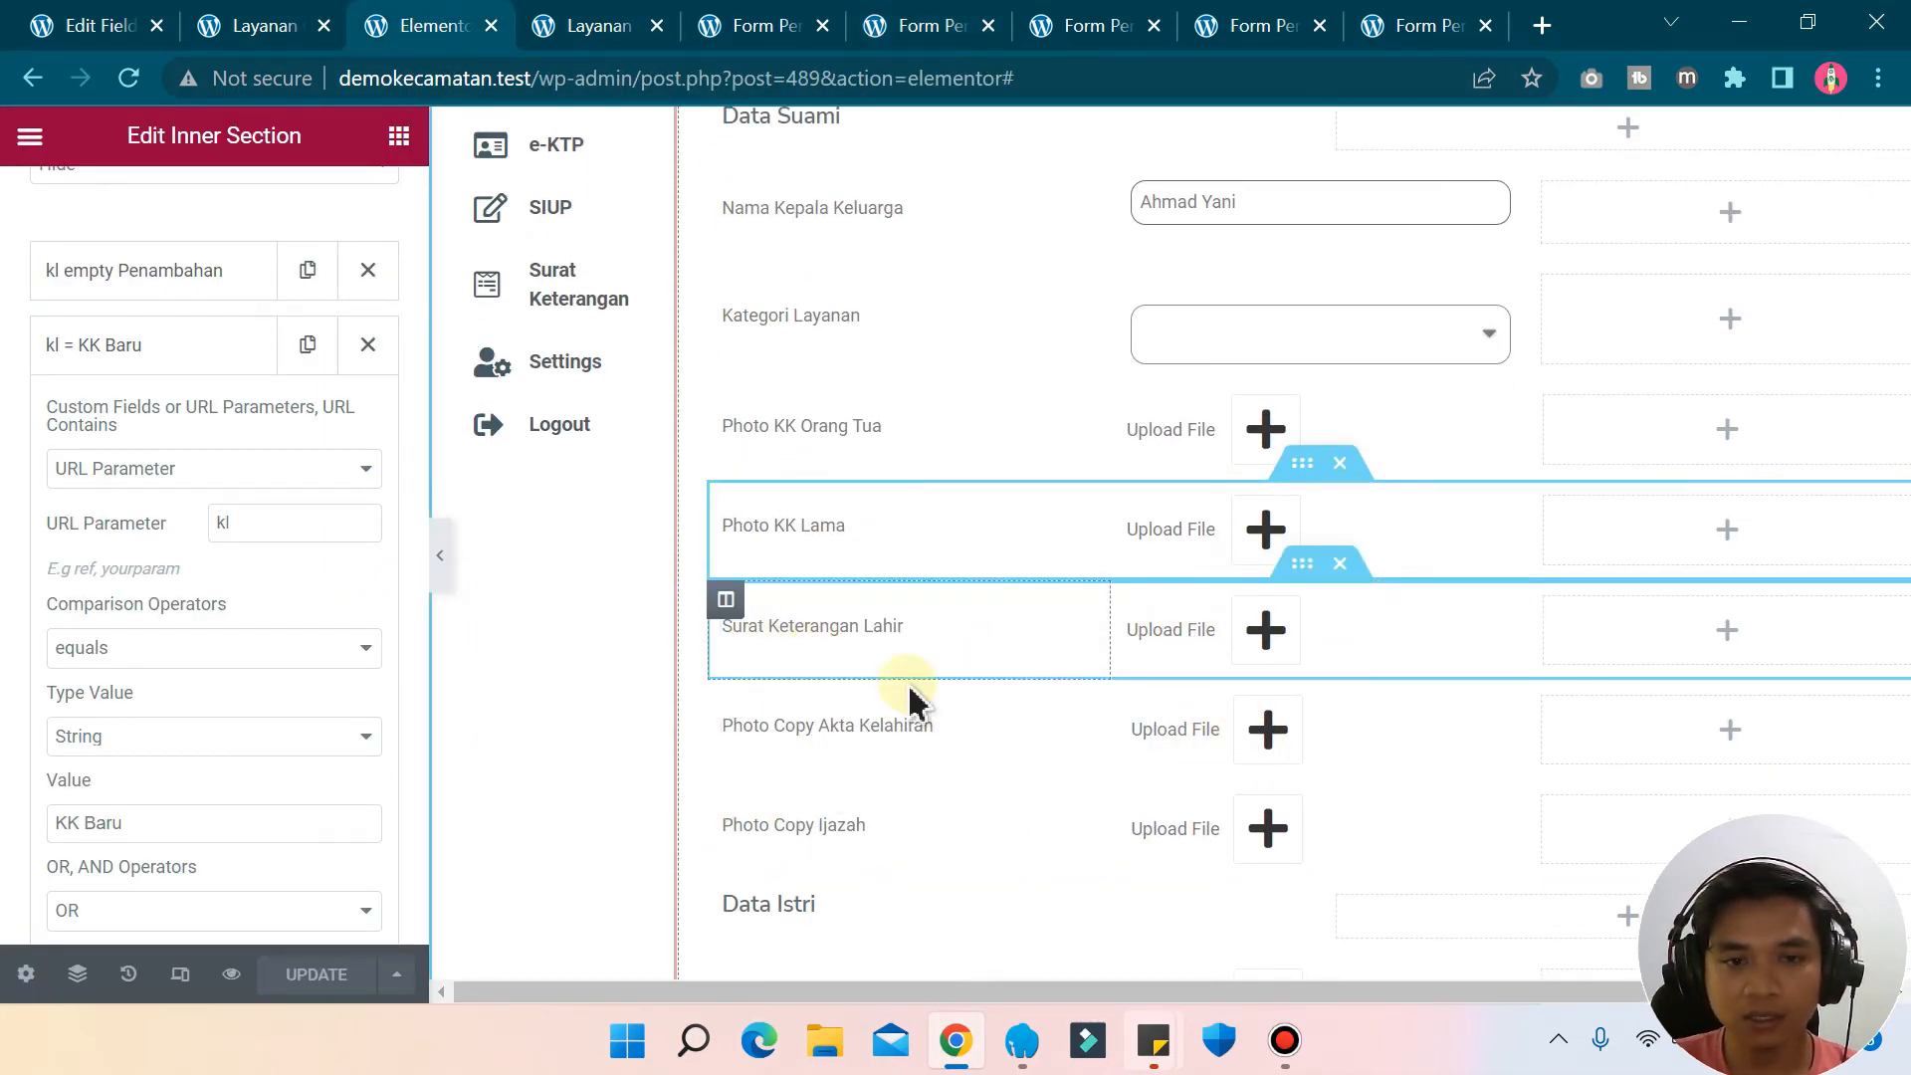
pyautogui.rightClick(1297, 567)
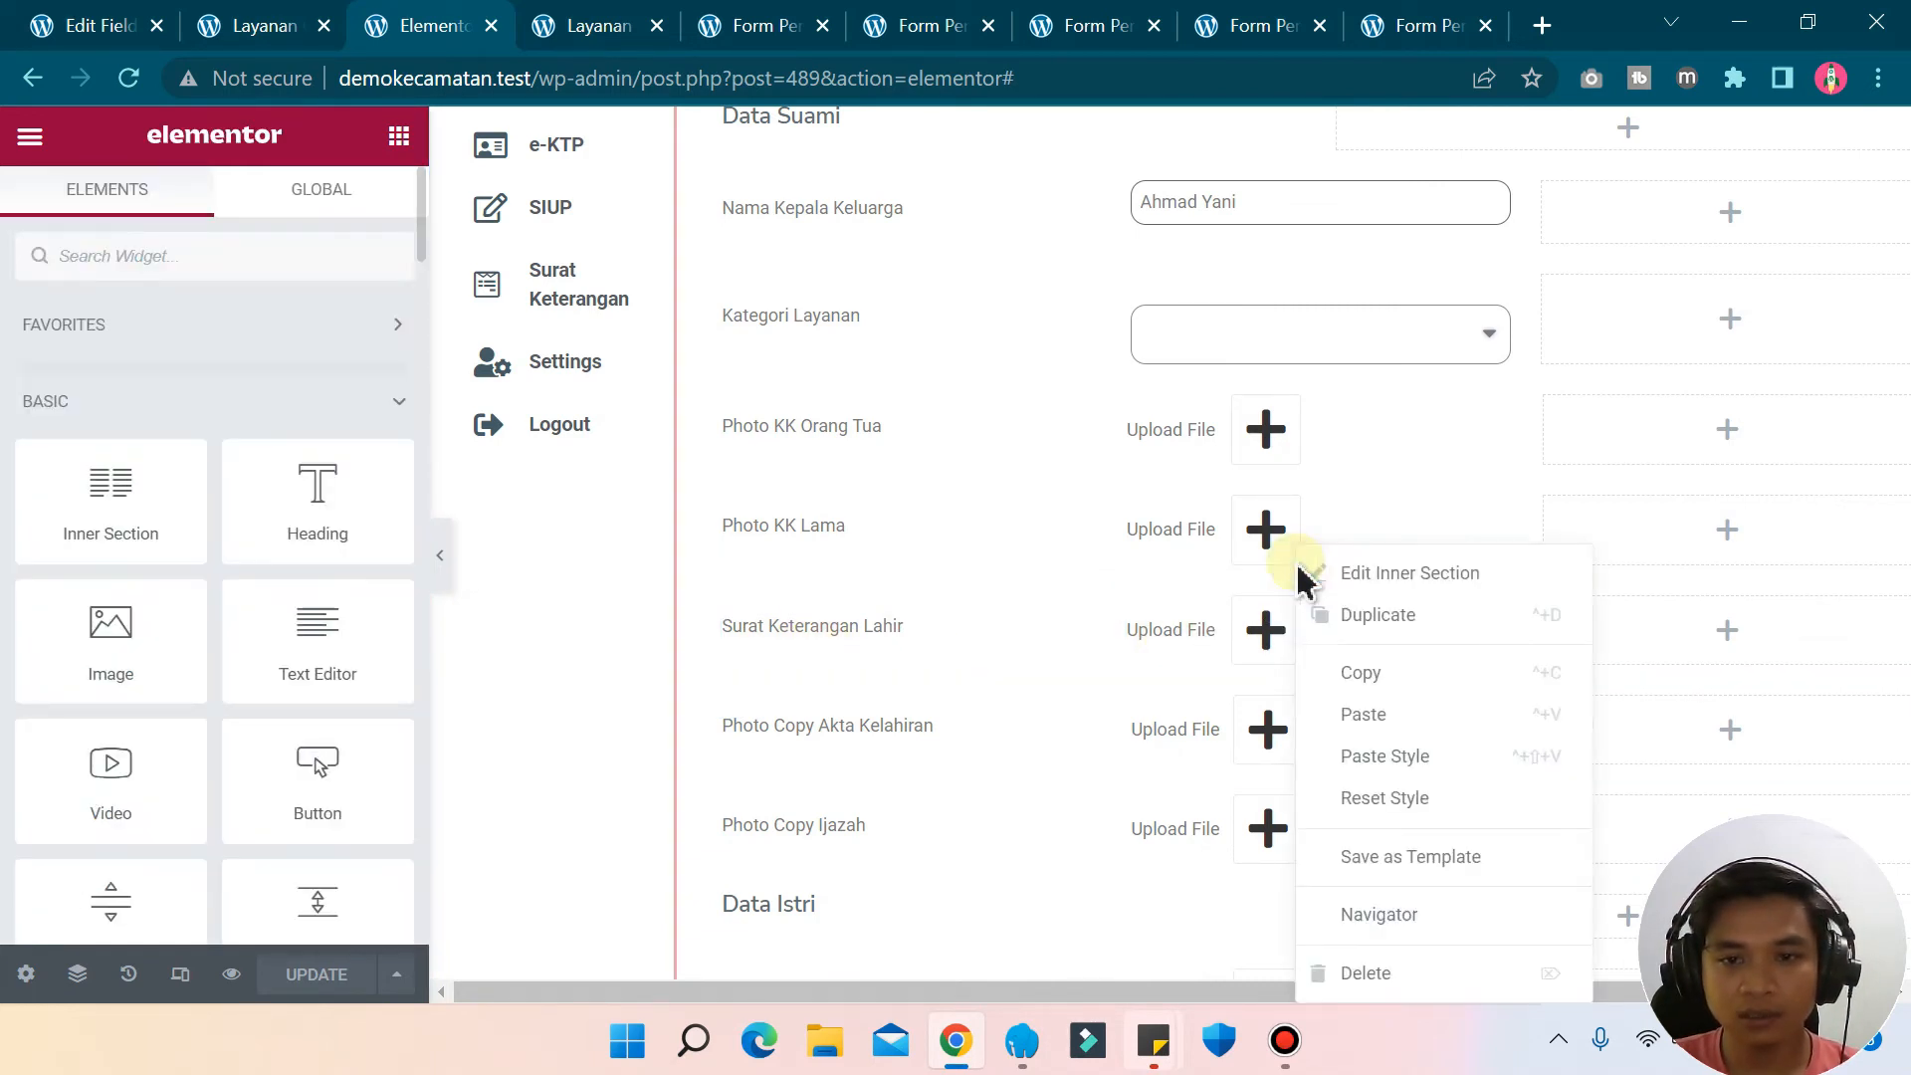
pyautogui.click(1409, 577)
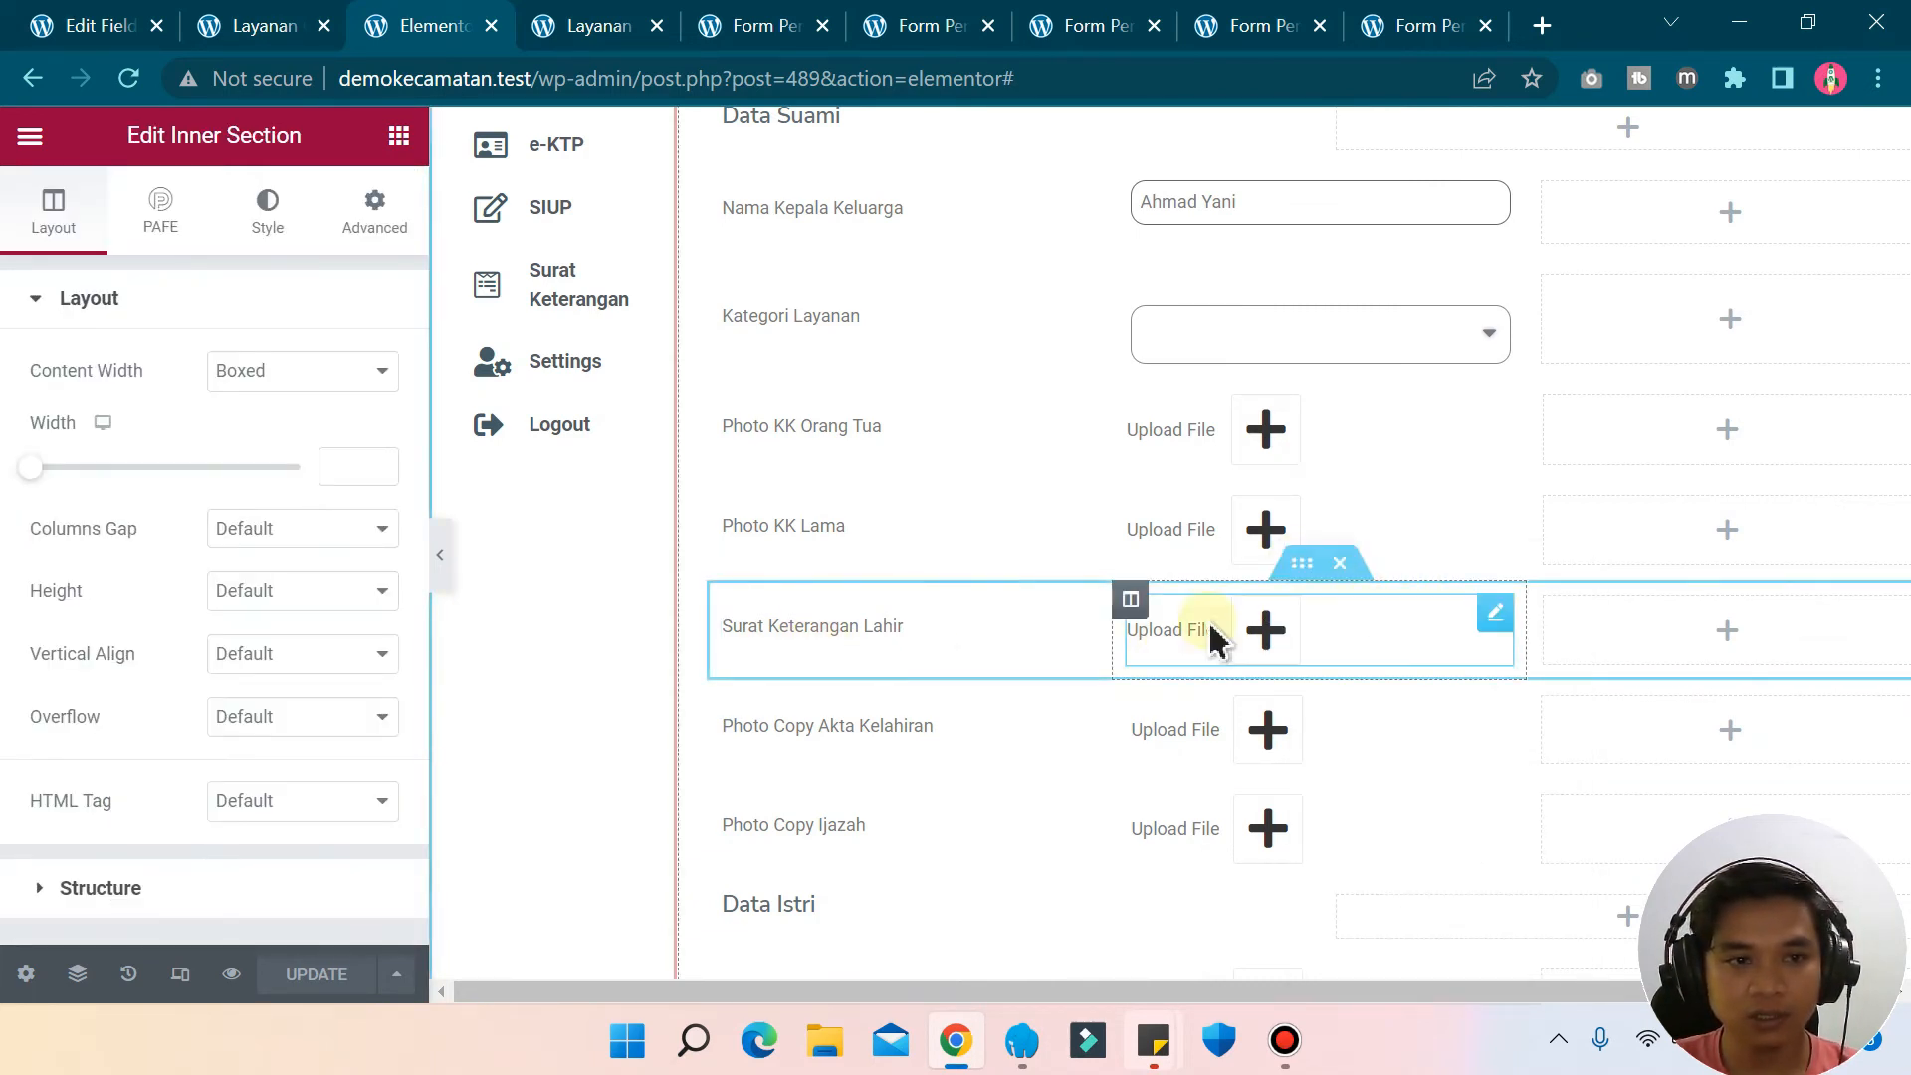
pyautogui.click(160, 211)
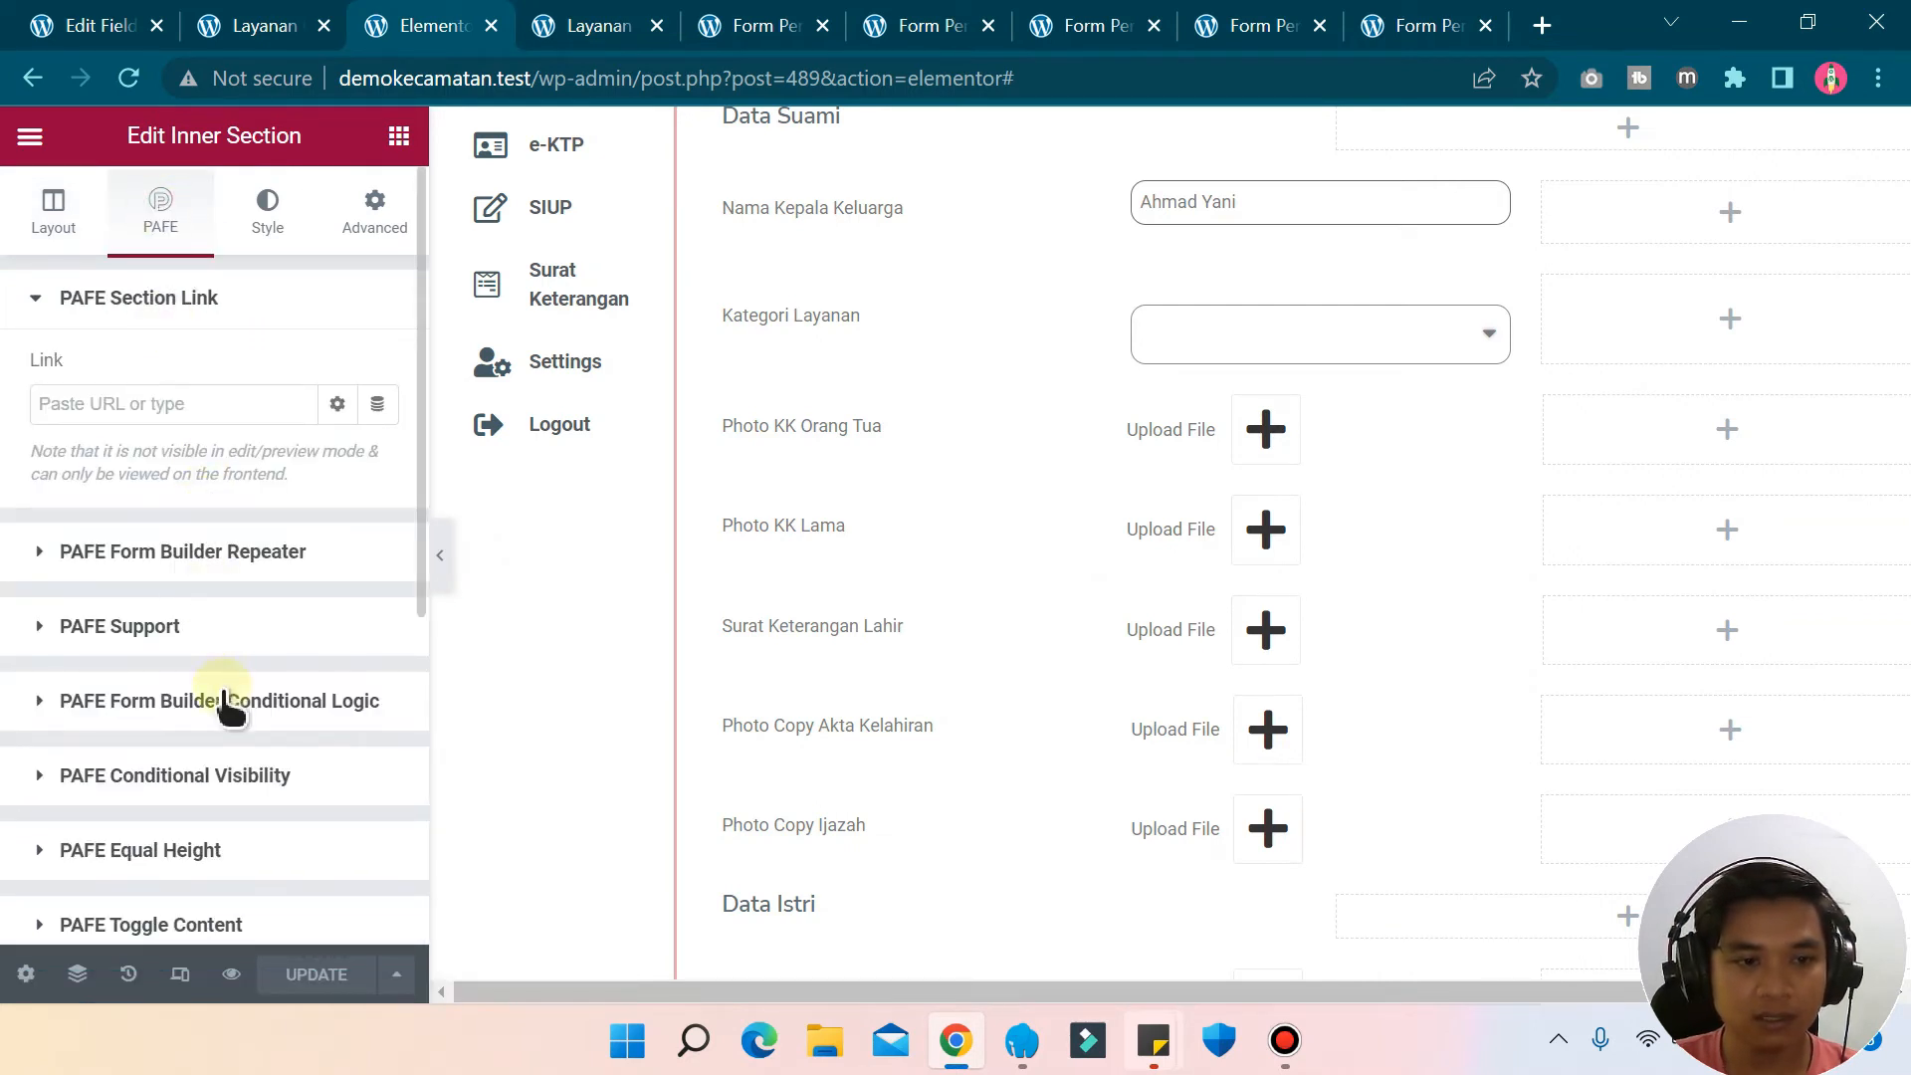
pyautogui.click(199, 776)
pyautogui.click(359, 665)
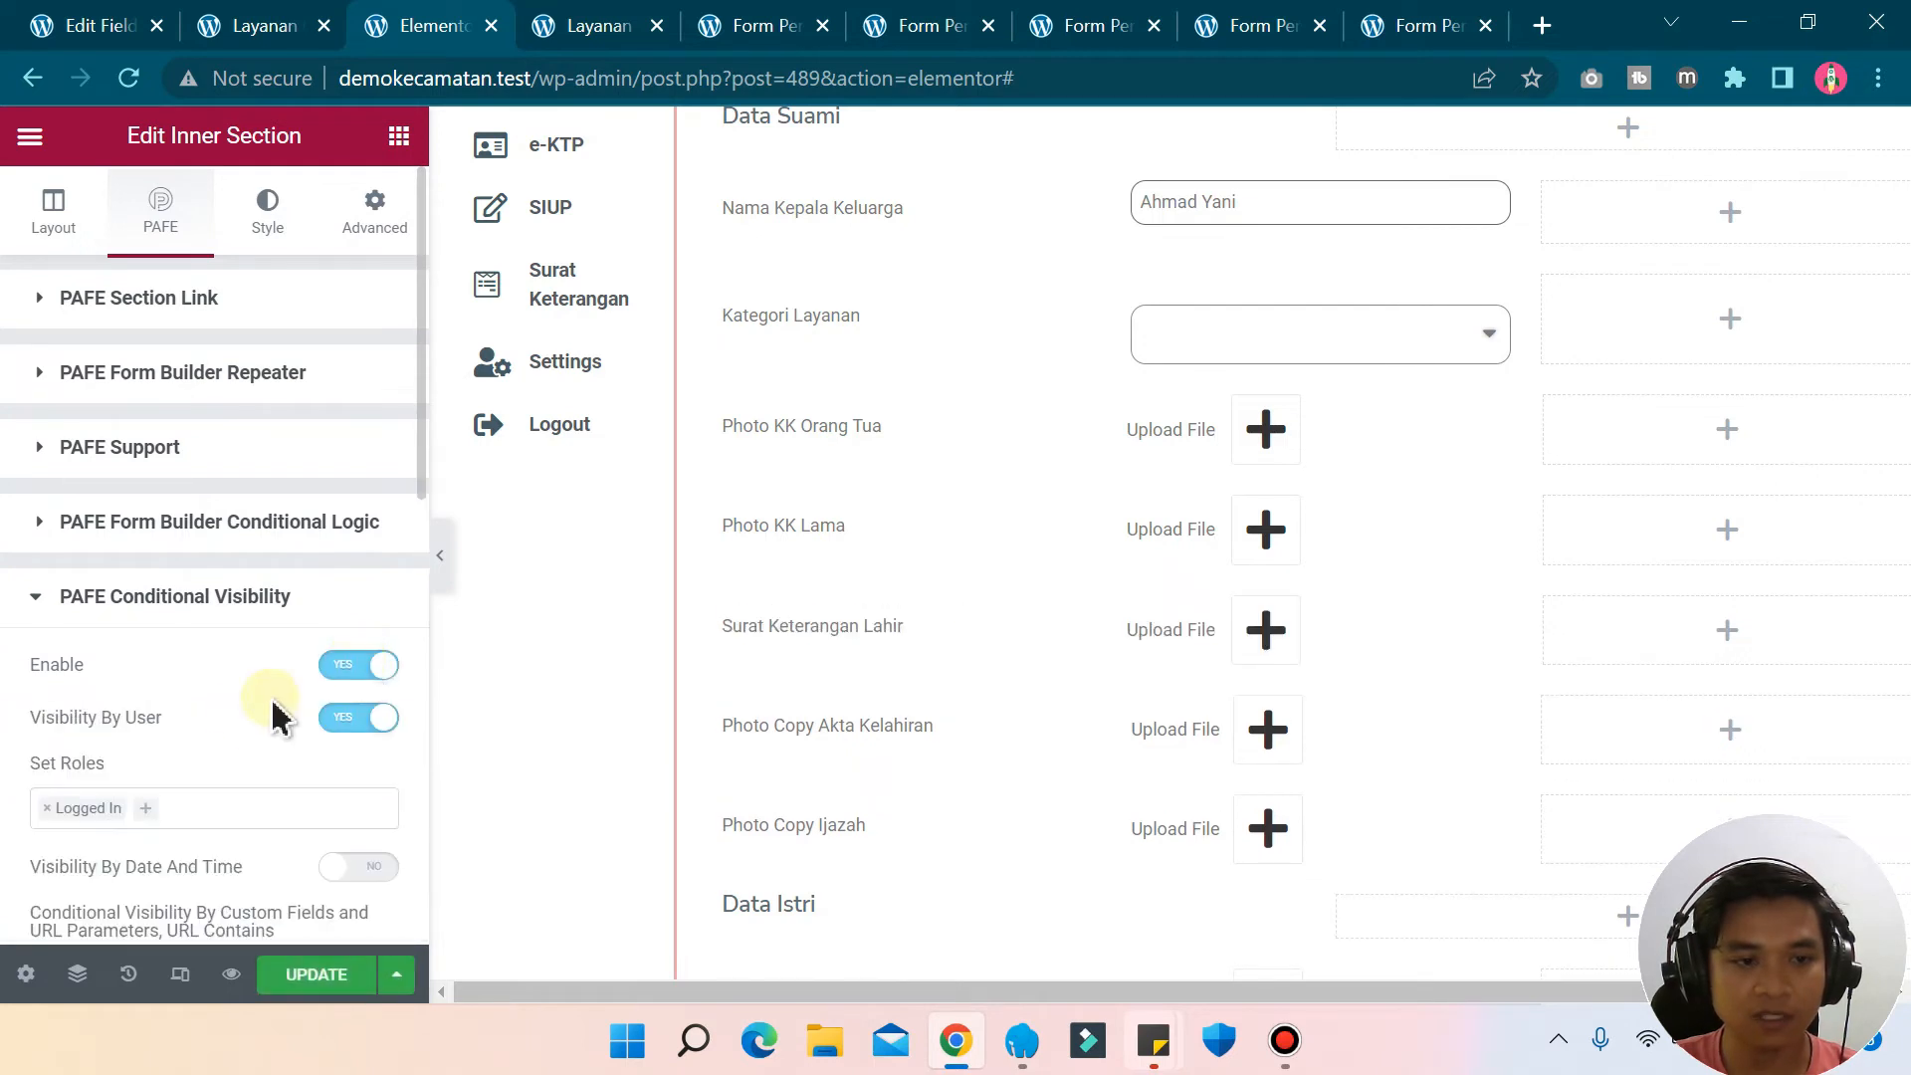
# - Examine the Surat Keterangan Lahir section's visibility action and the settings of its existing kl empty condition
pyautogui.scroll(-2, 253, 675)
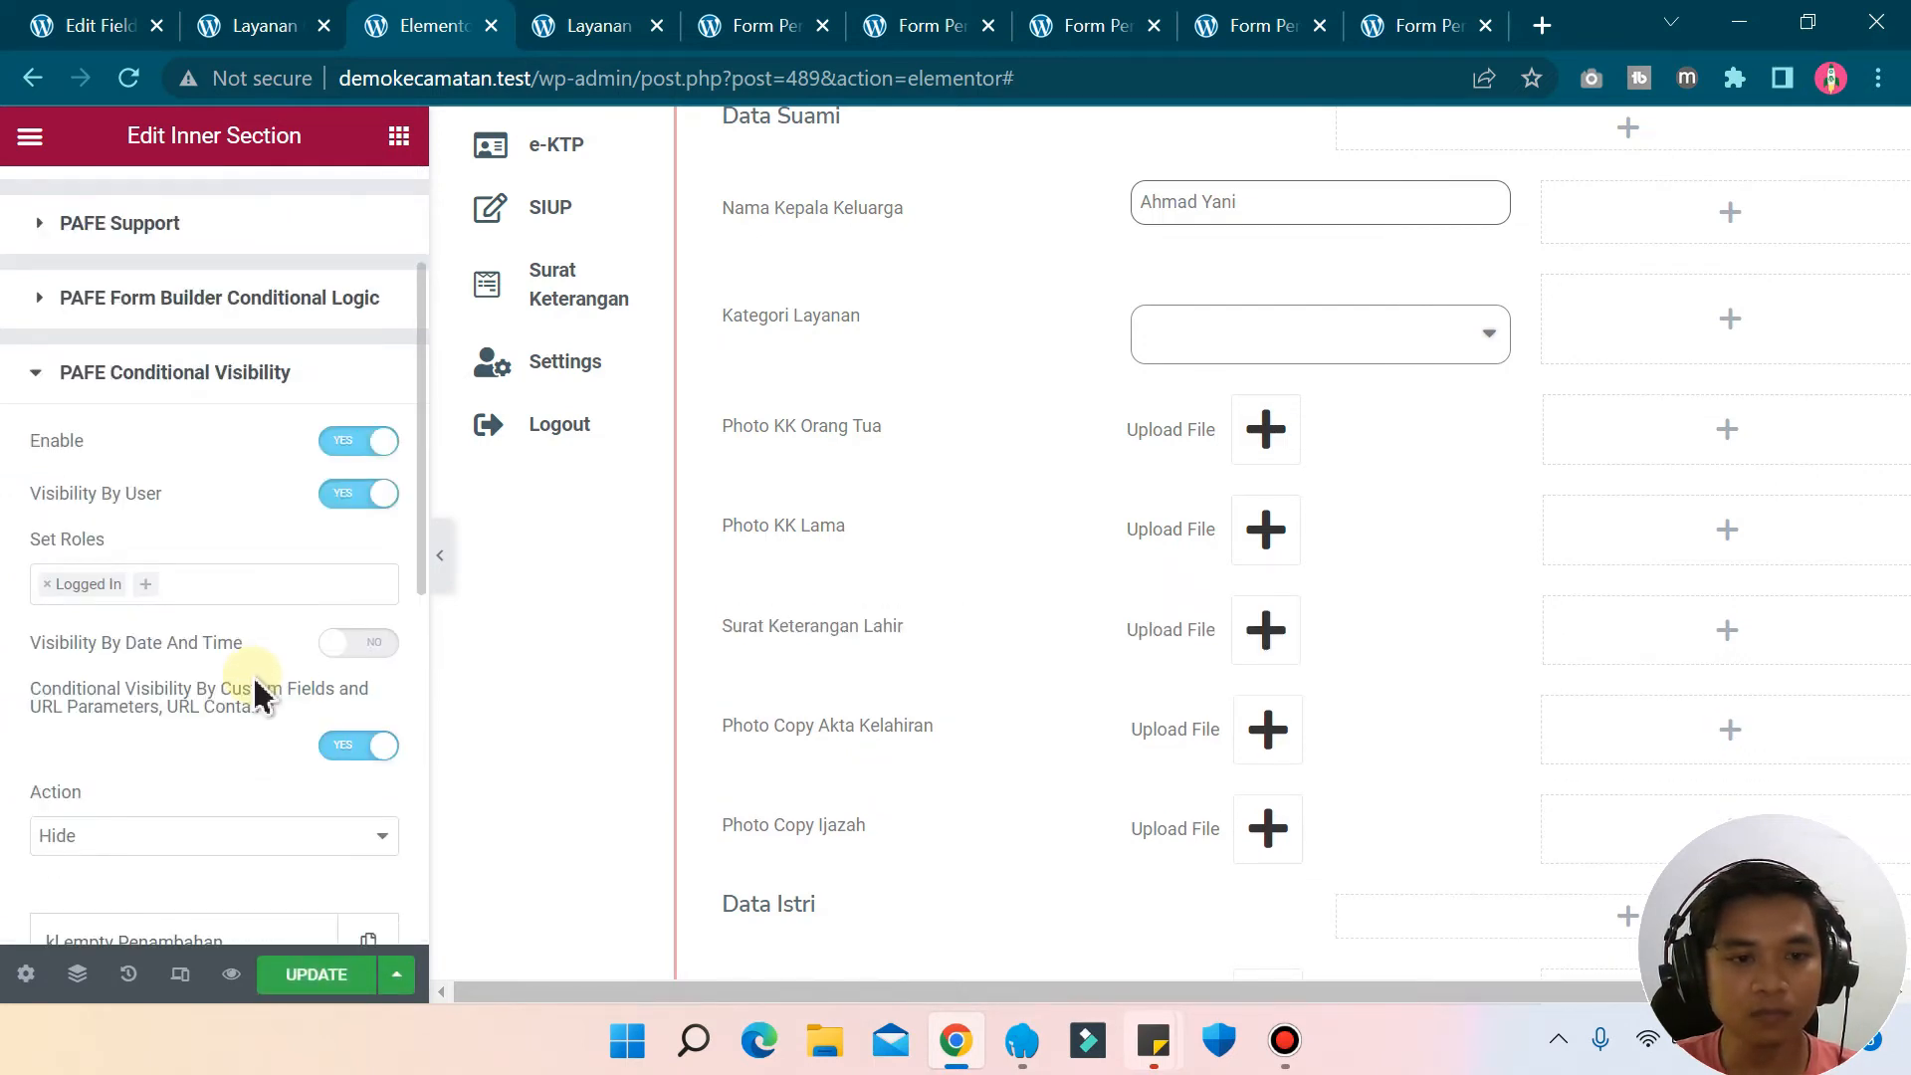
pyautogui.scroll(-2, 253, 675)
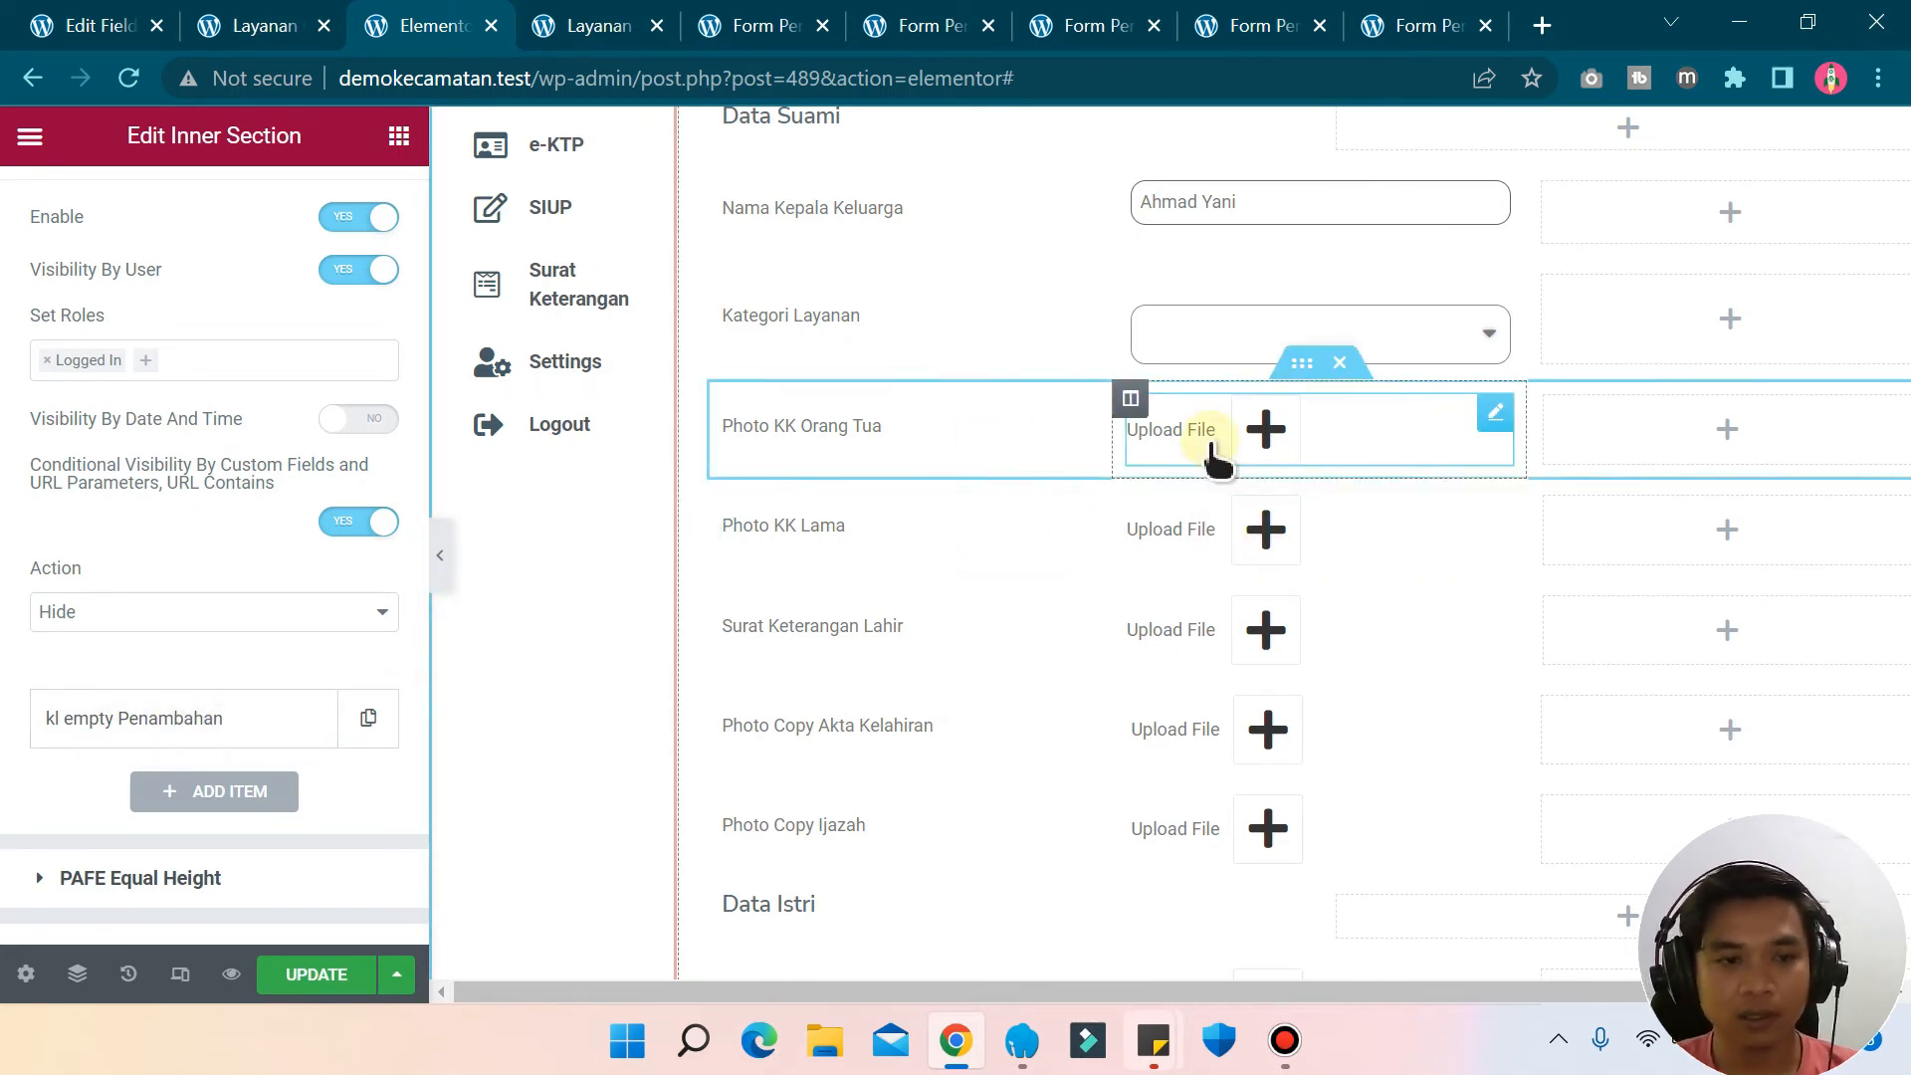
pyautogui.click(156, 731)
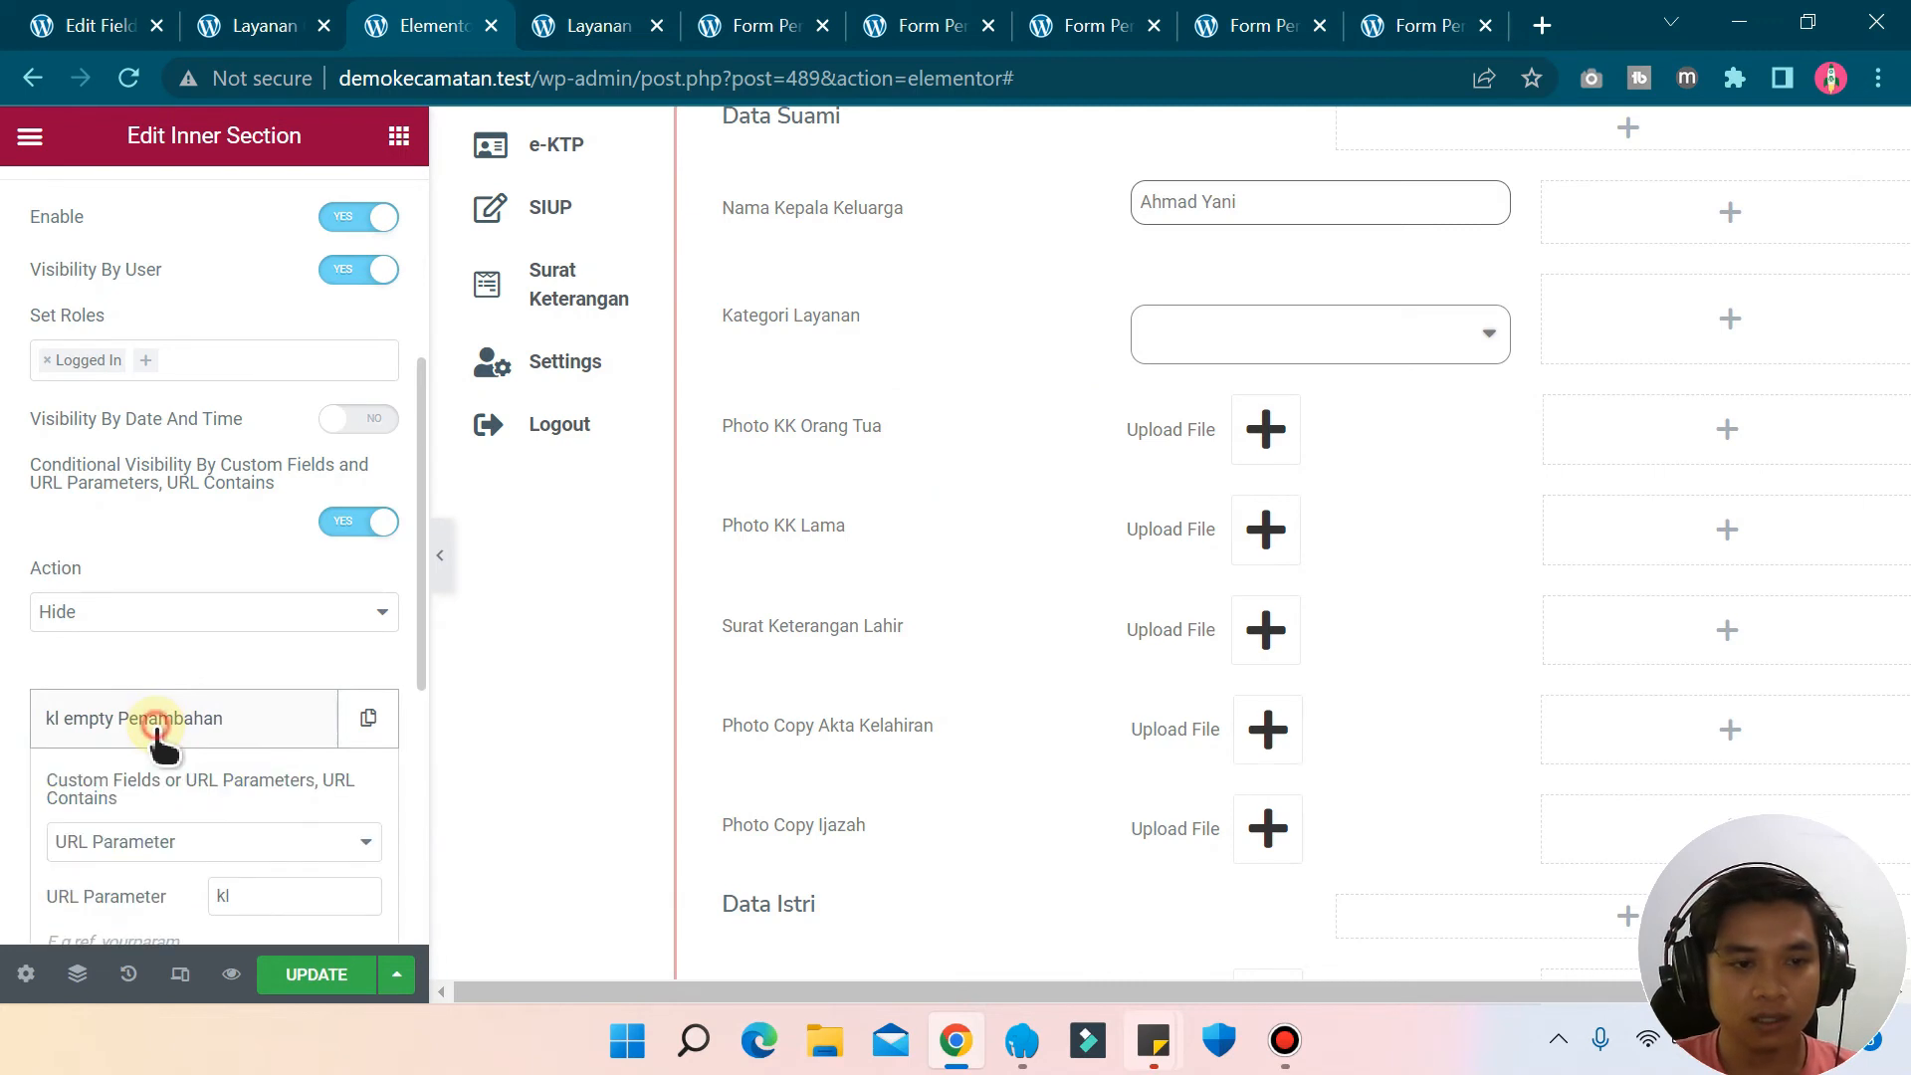
pyautogui.scroll(-2, 214, 754)
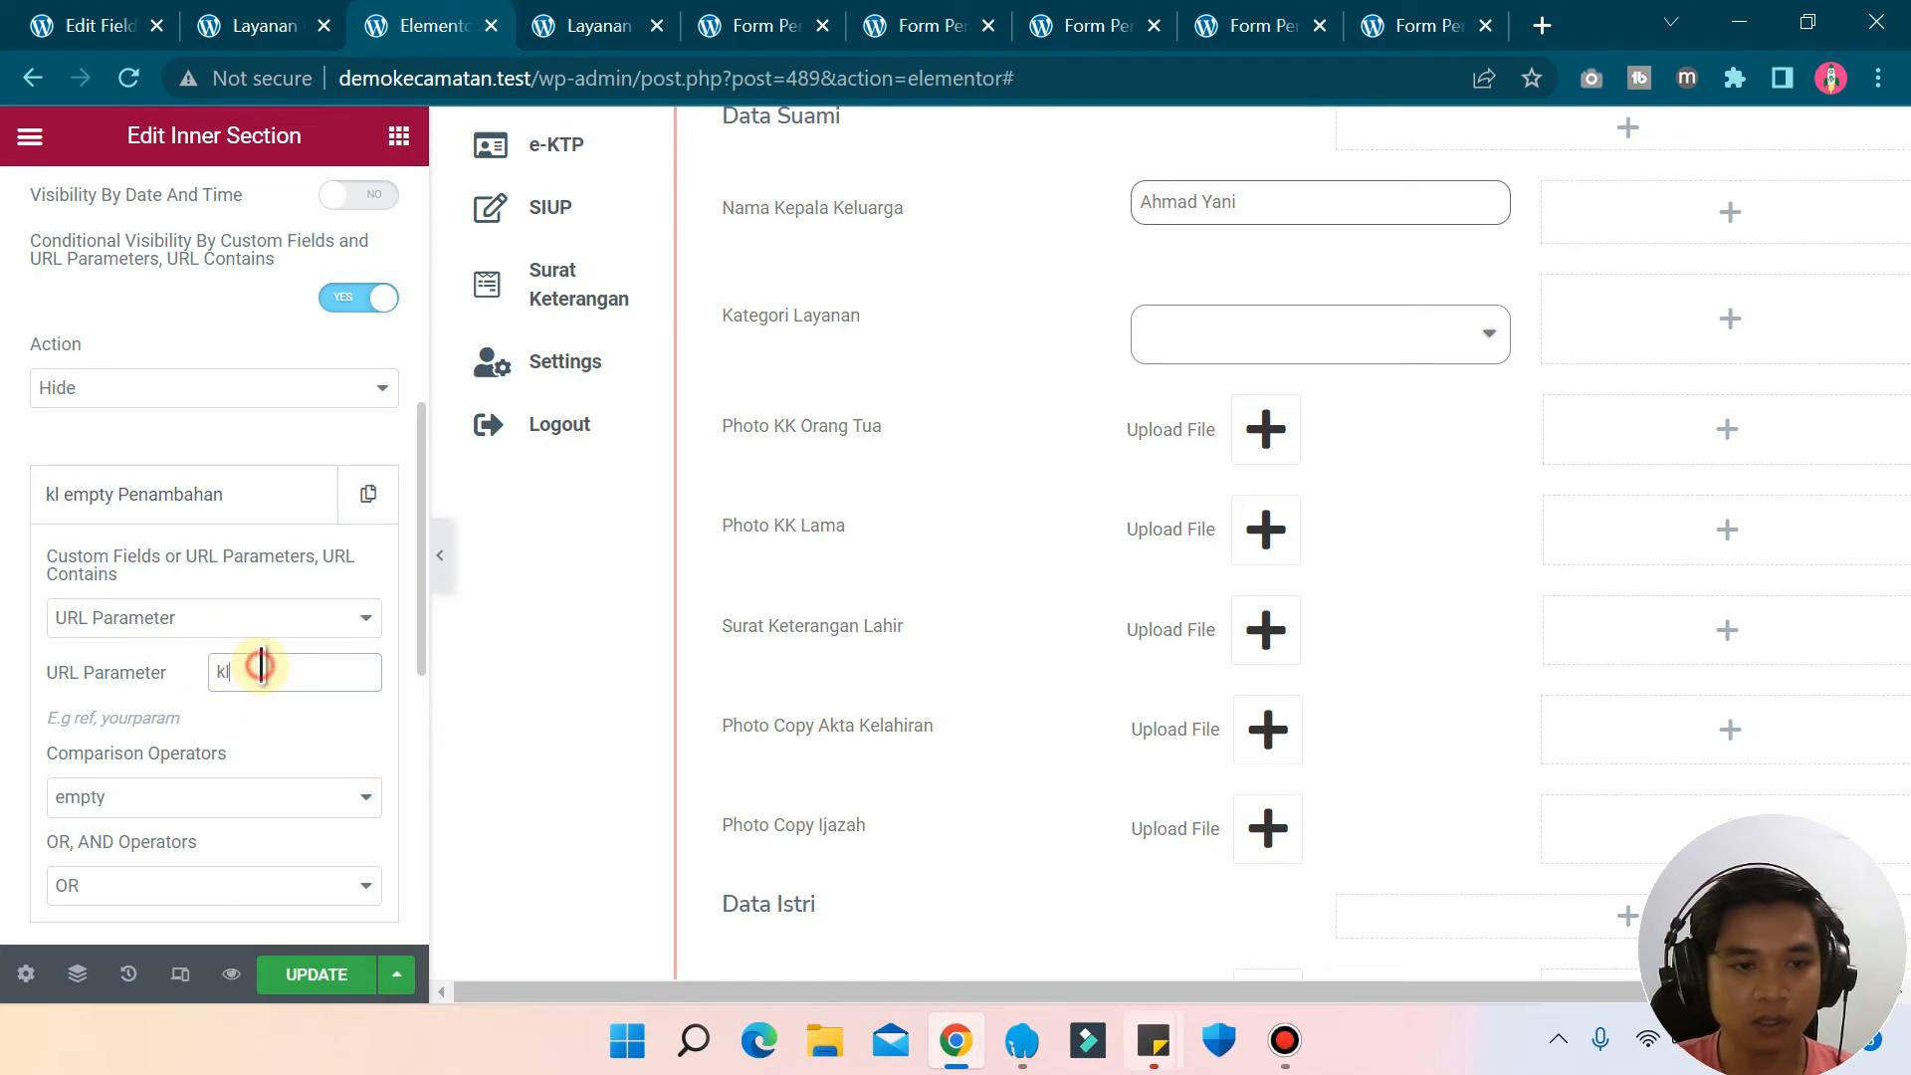
pyautogui.scroll(-2, 261, 665)
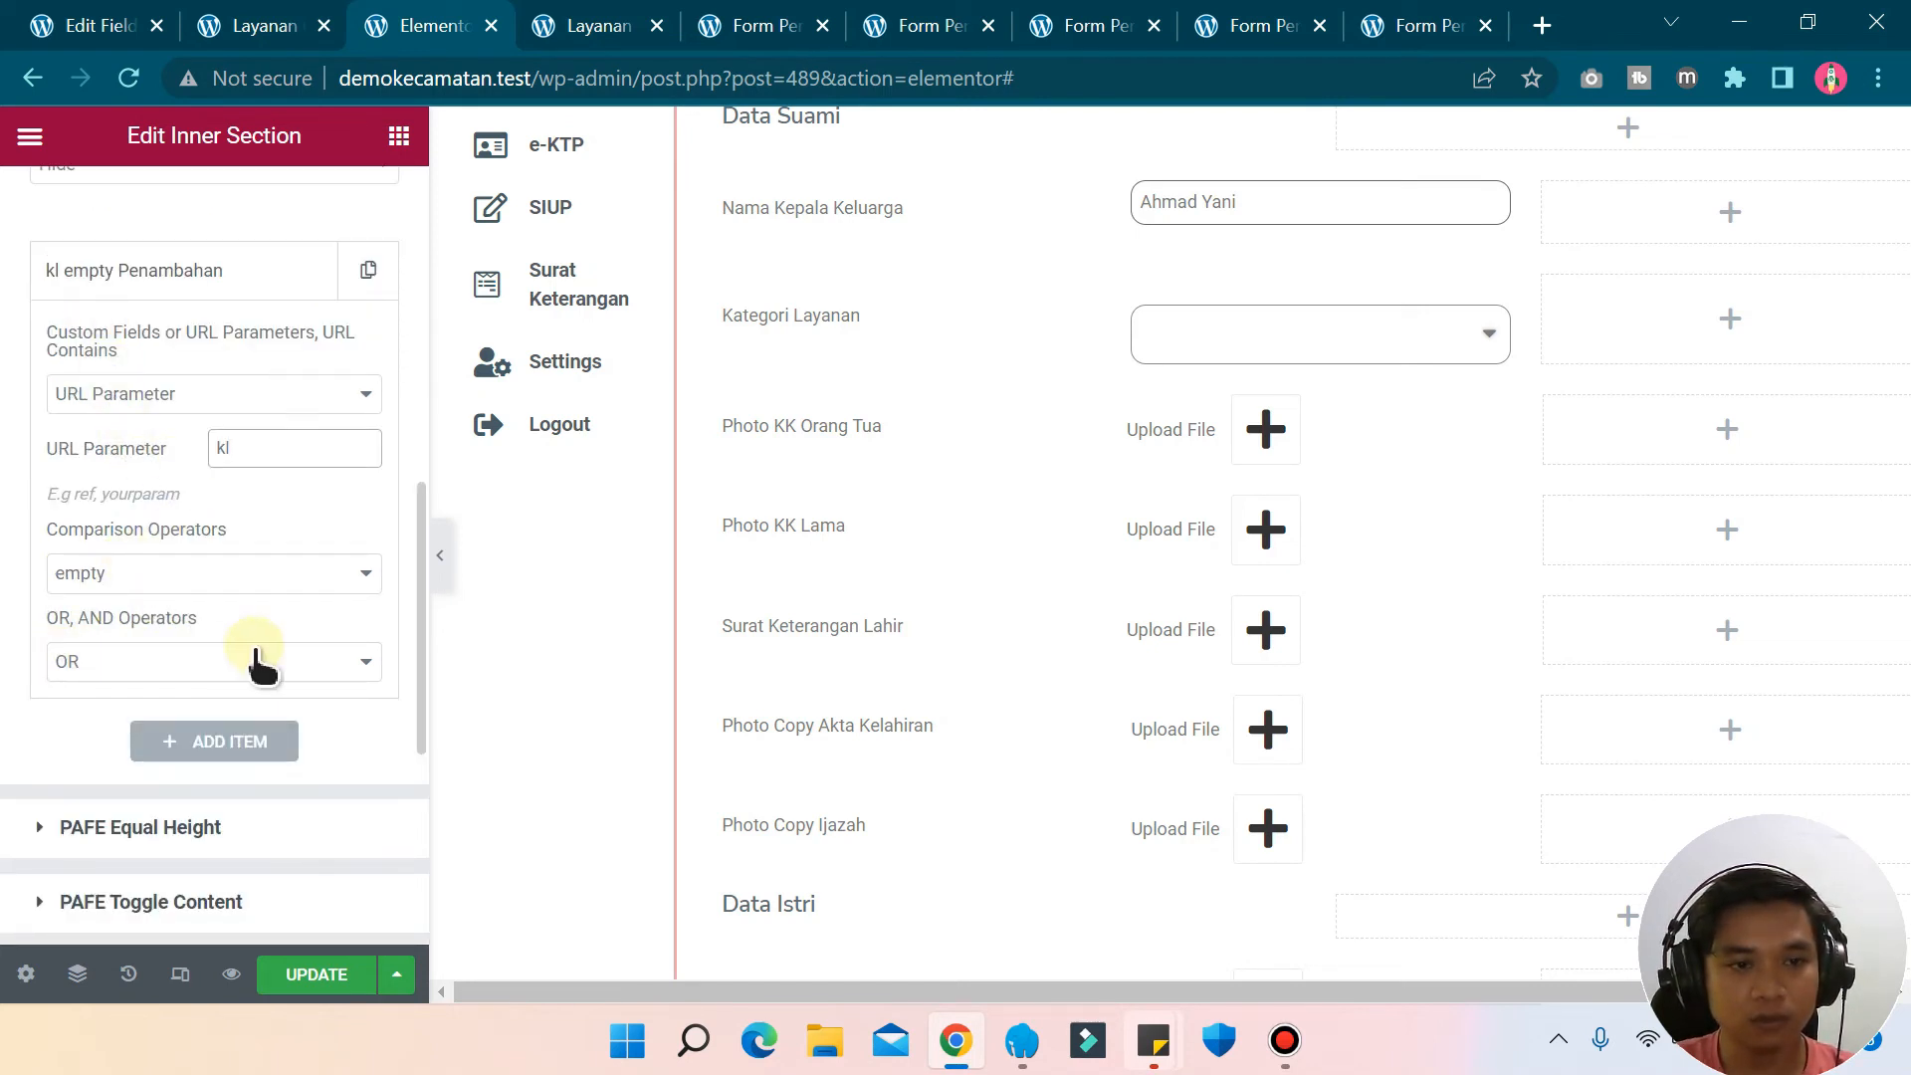
pyautogui.scroll(2, 238, 697)
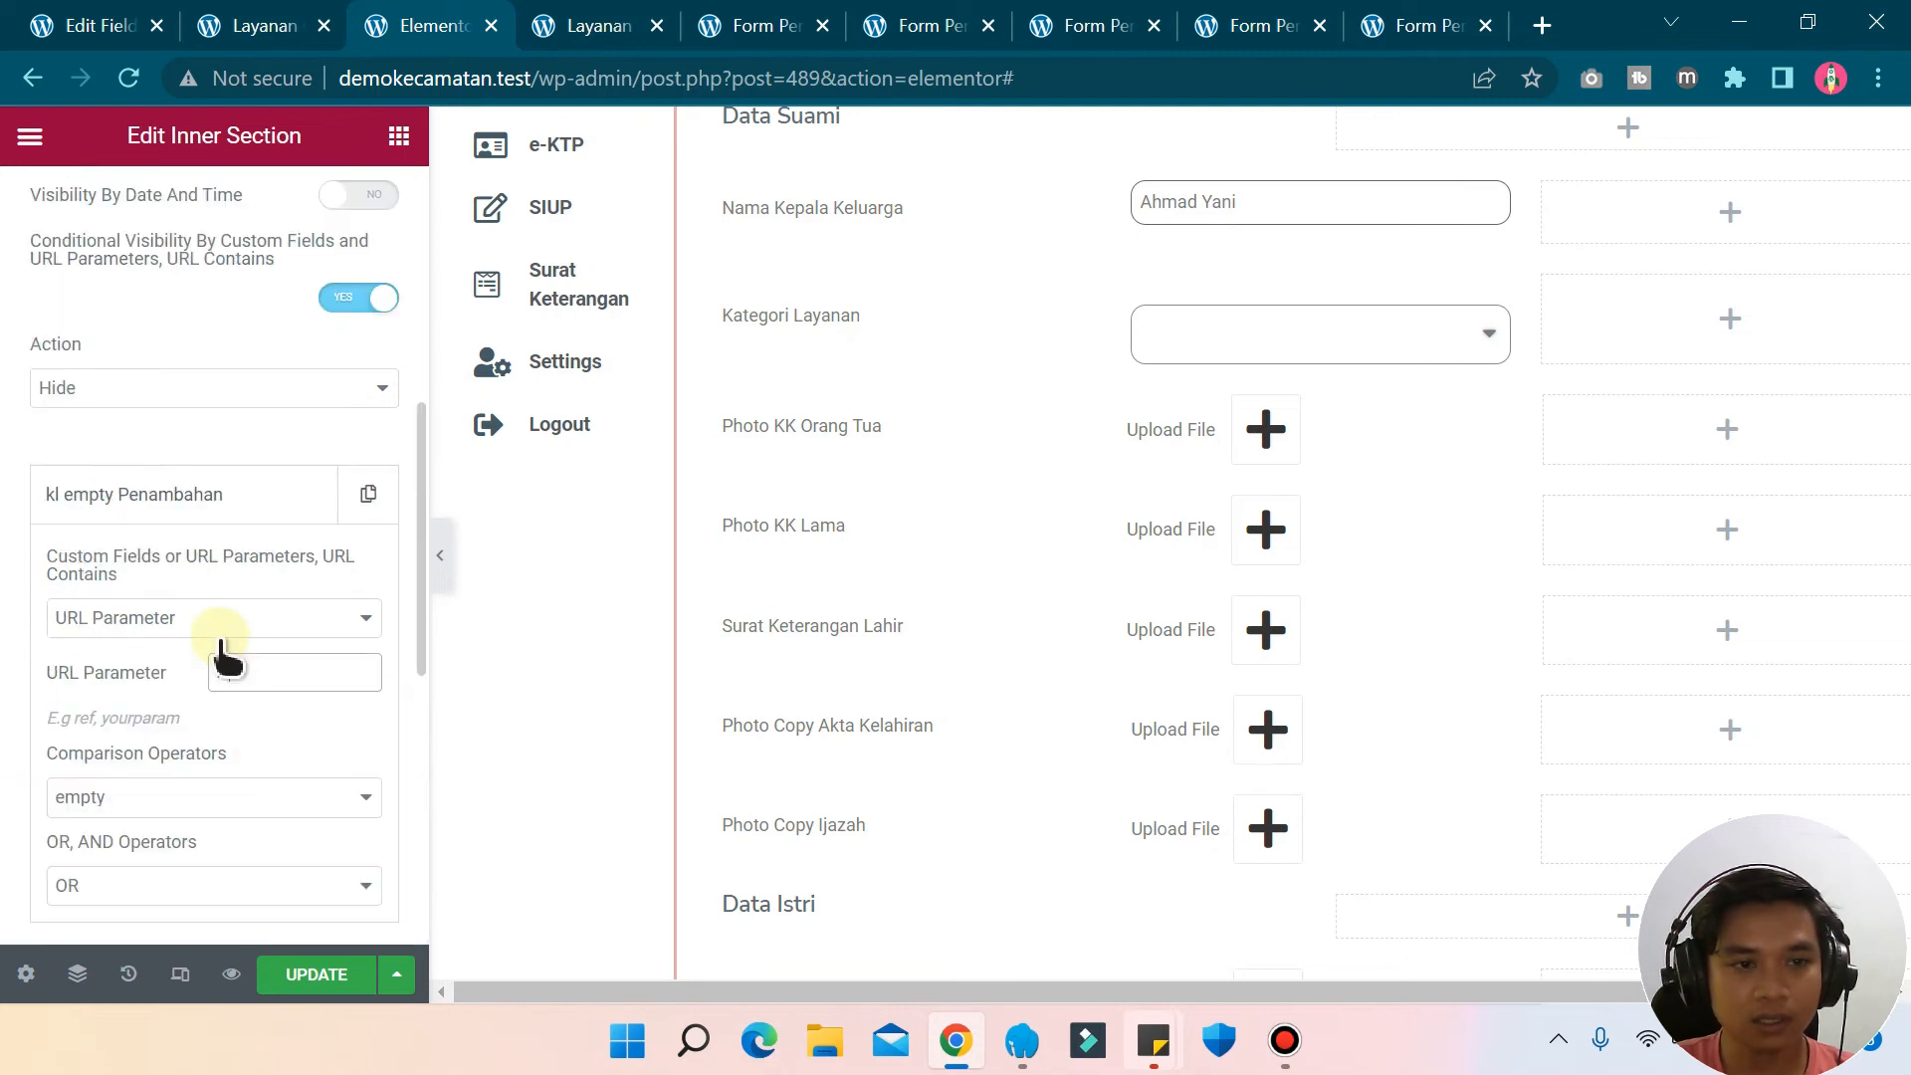
pyautogui.click(195, 502)
pyautogui.scroll(-2, 257, 550)
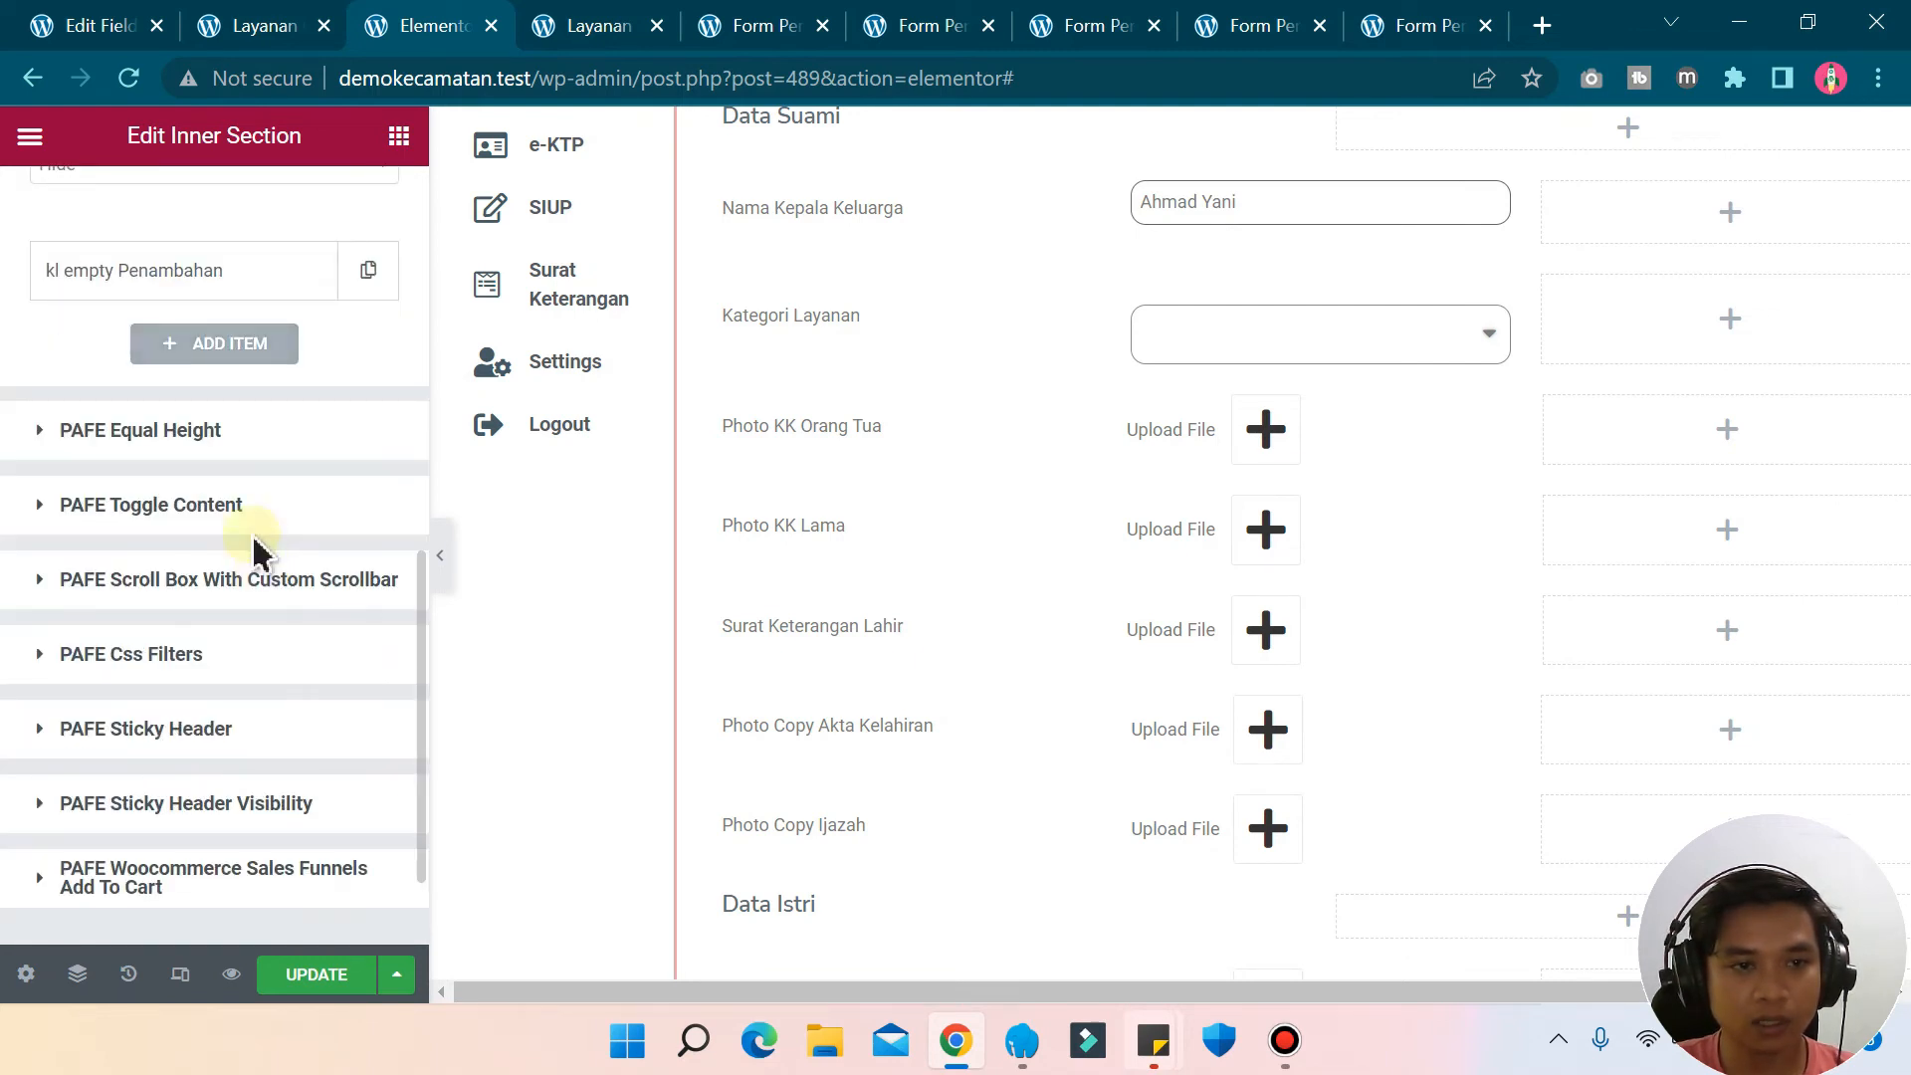
# - Add a second visibility condition to the Surat Keterangan Lahir section using the URL parameter kl with the equals operator
pyautogui.click(199, 348)
pyautogui.click(160, 468)
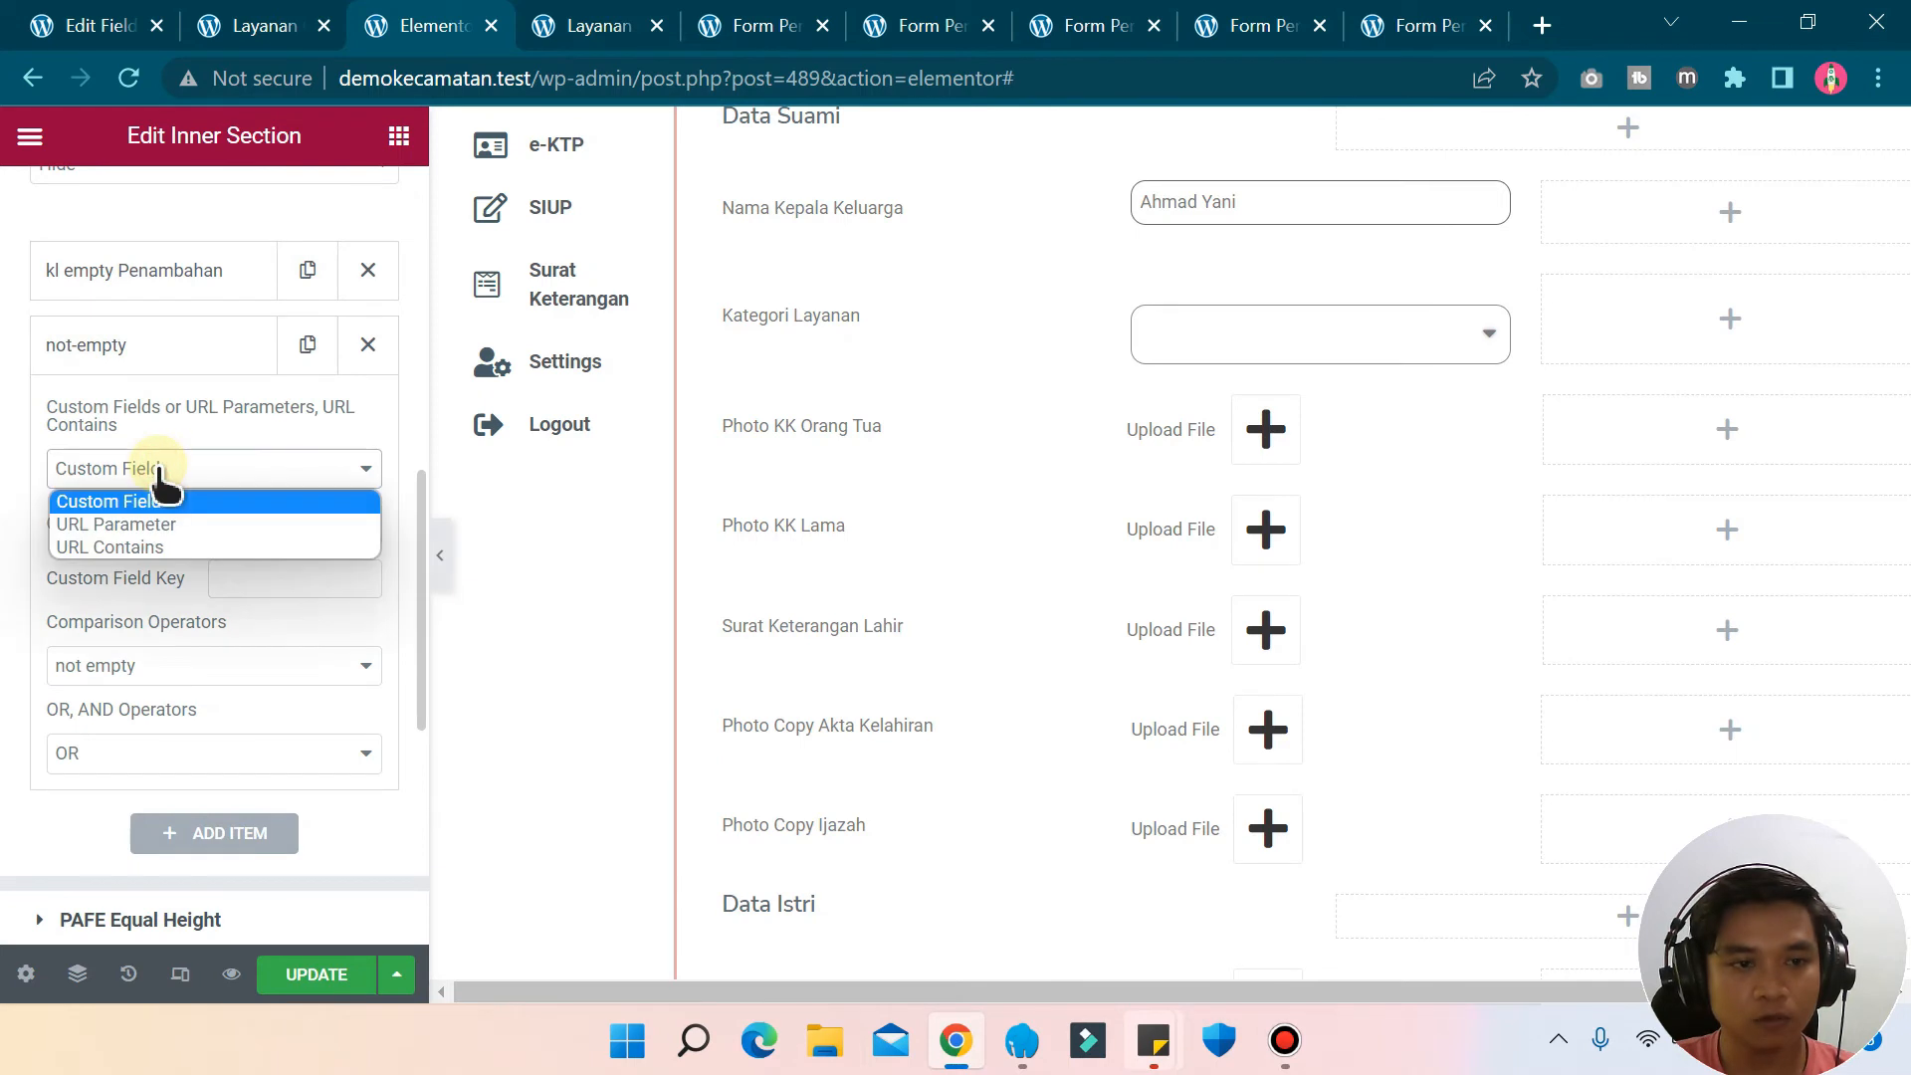
pyautogui.click(130, 525)
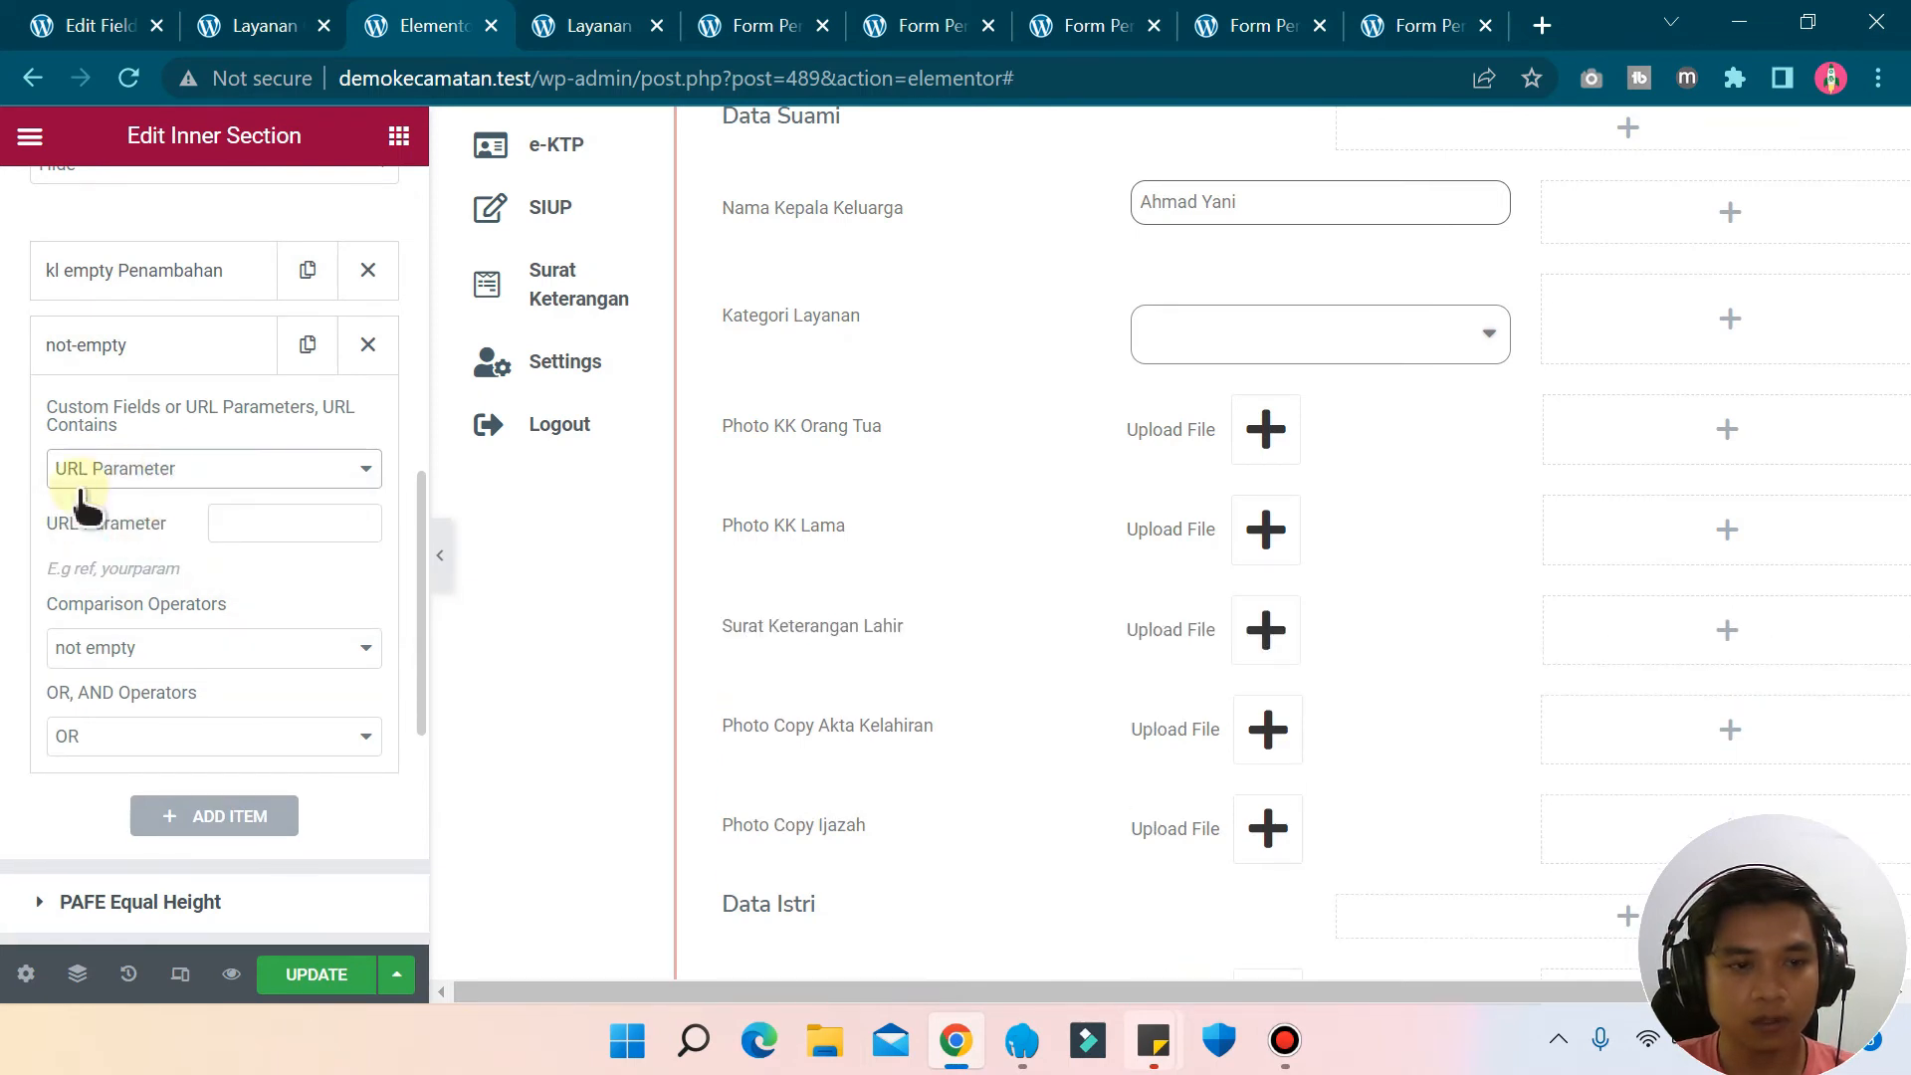
pyautogui.click(263, 526)
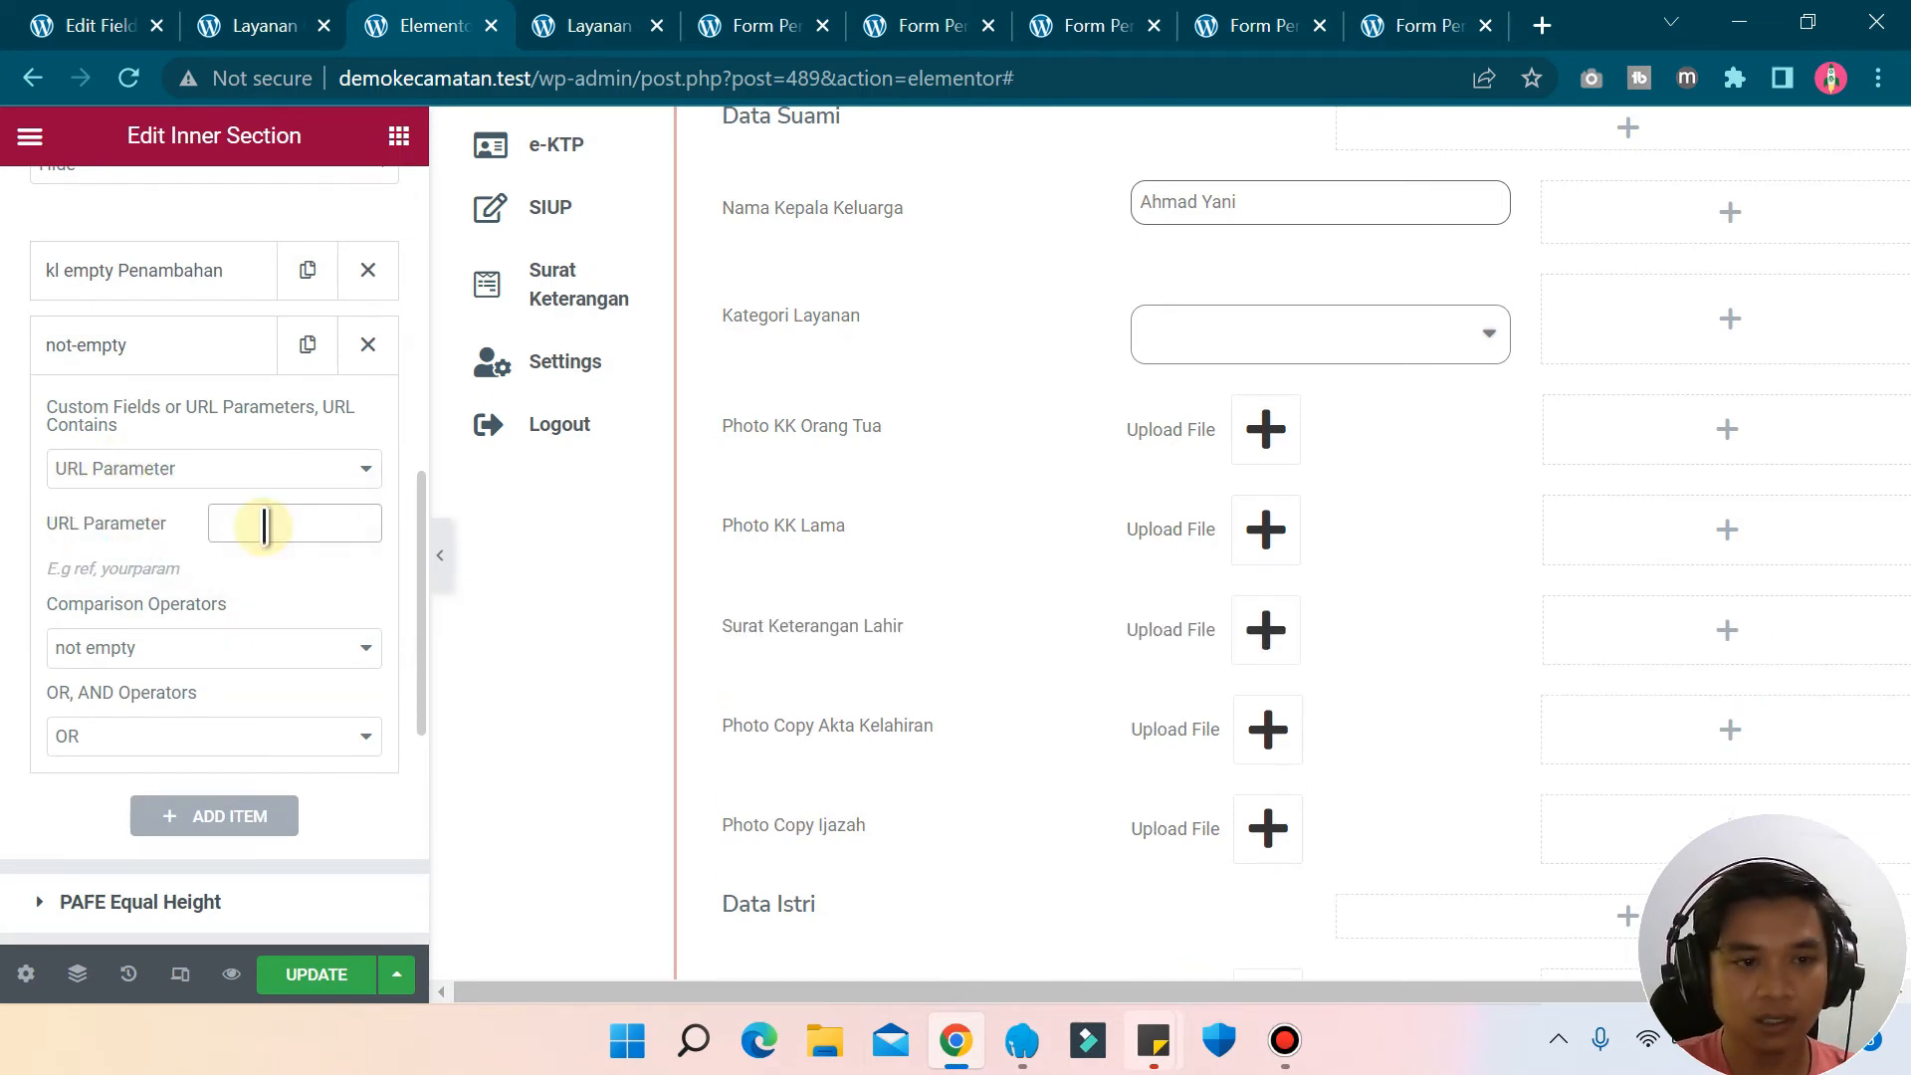
pyautogui.write('kl')
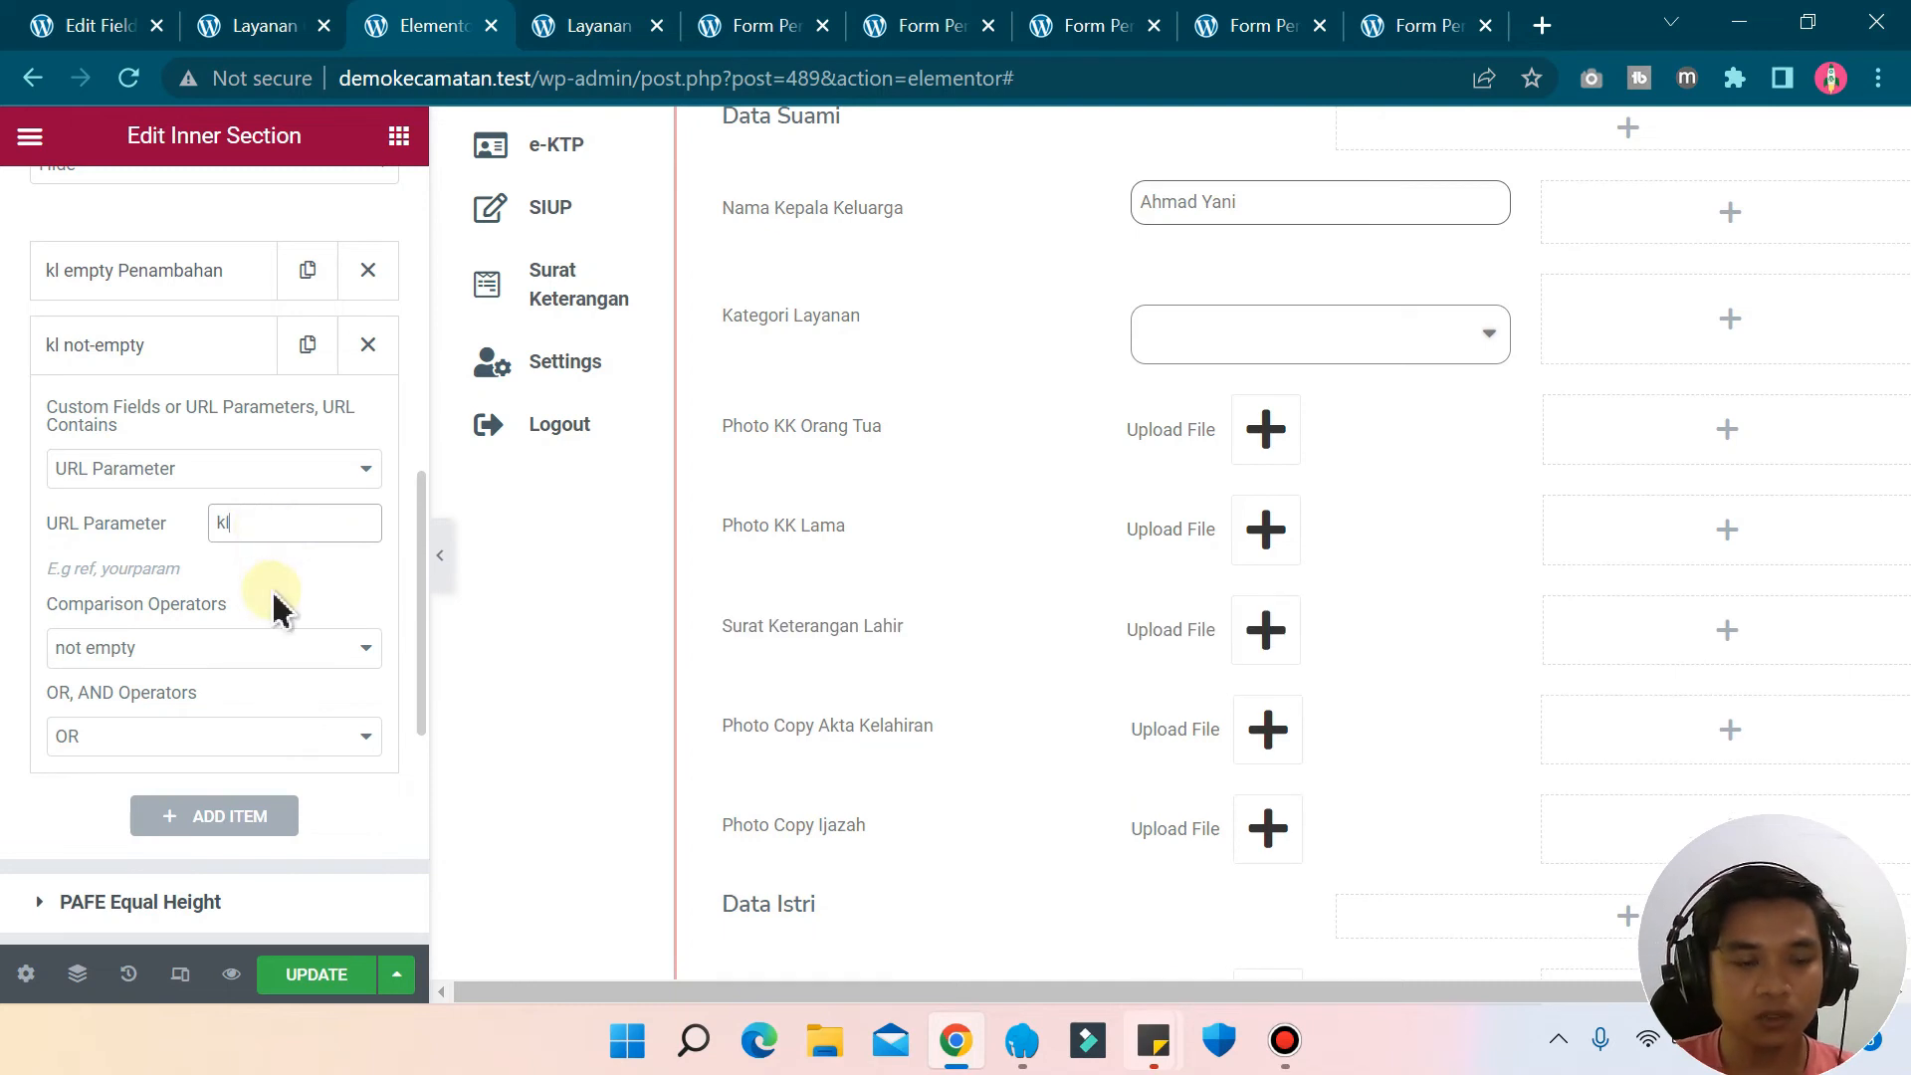
pyautogui.scroll(-2, 295, 584)
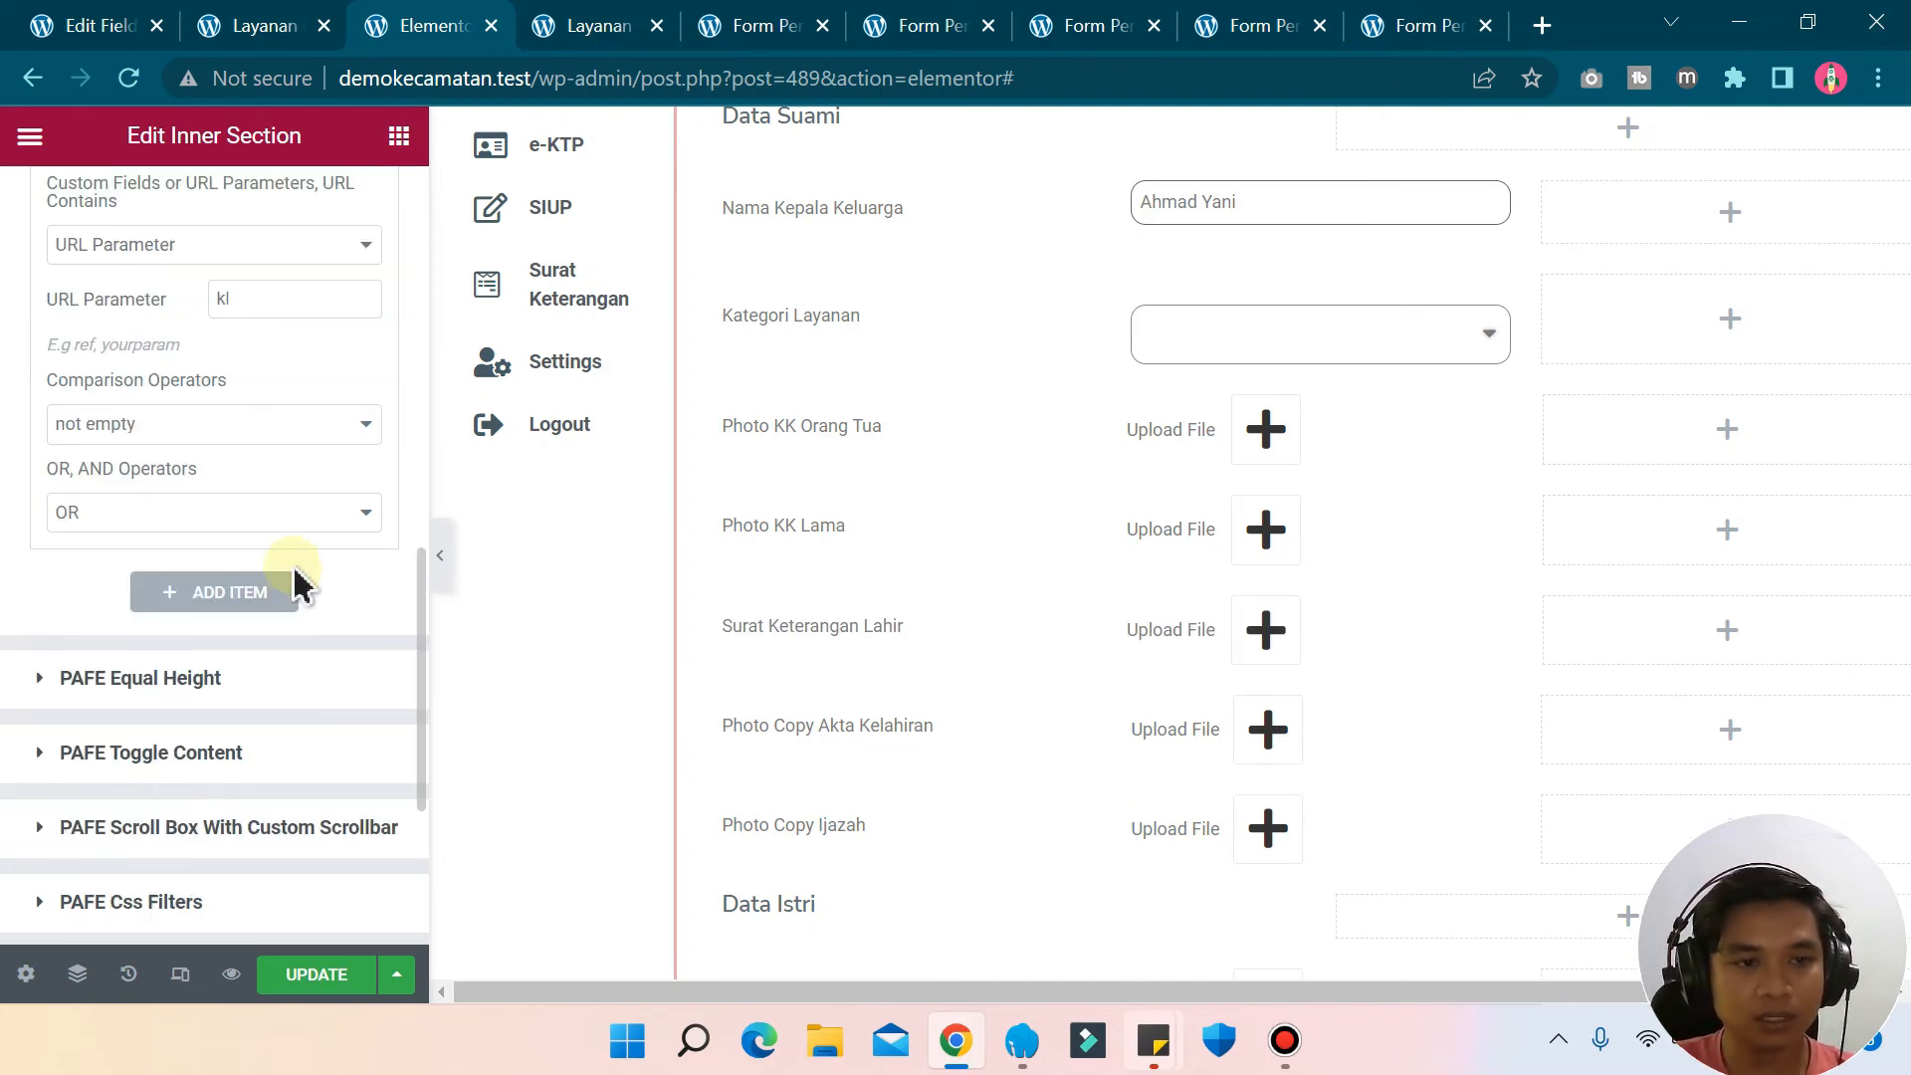
pyautogui.click(167, 423)
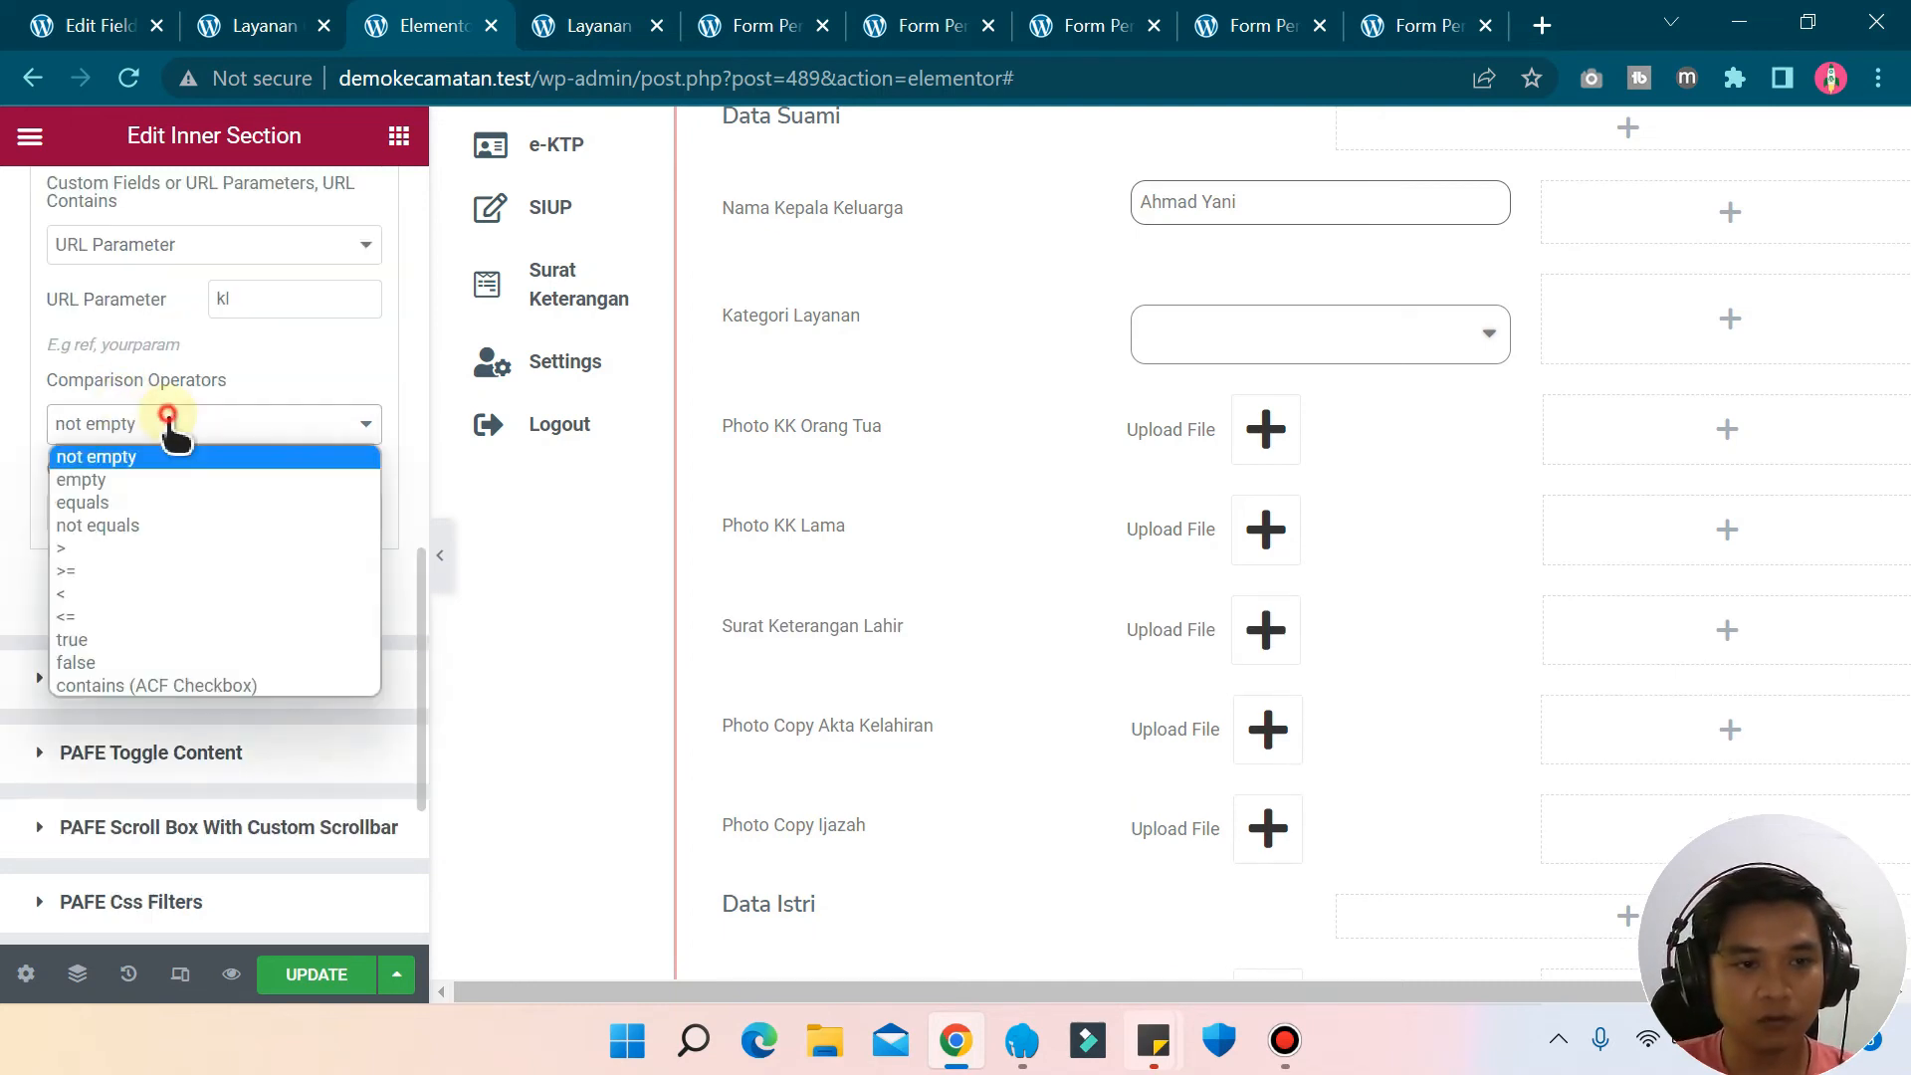
pyautogui.click(80, 500)
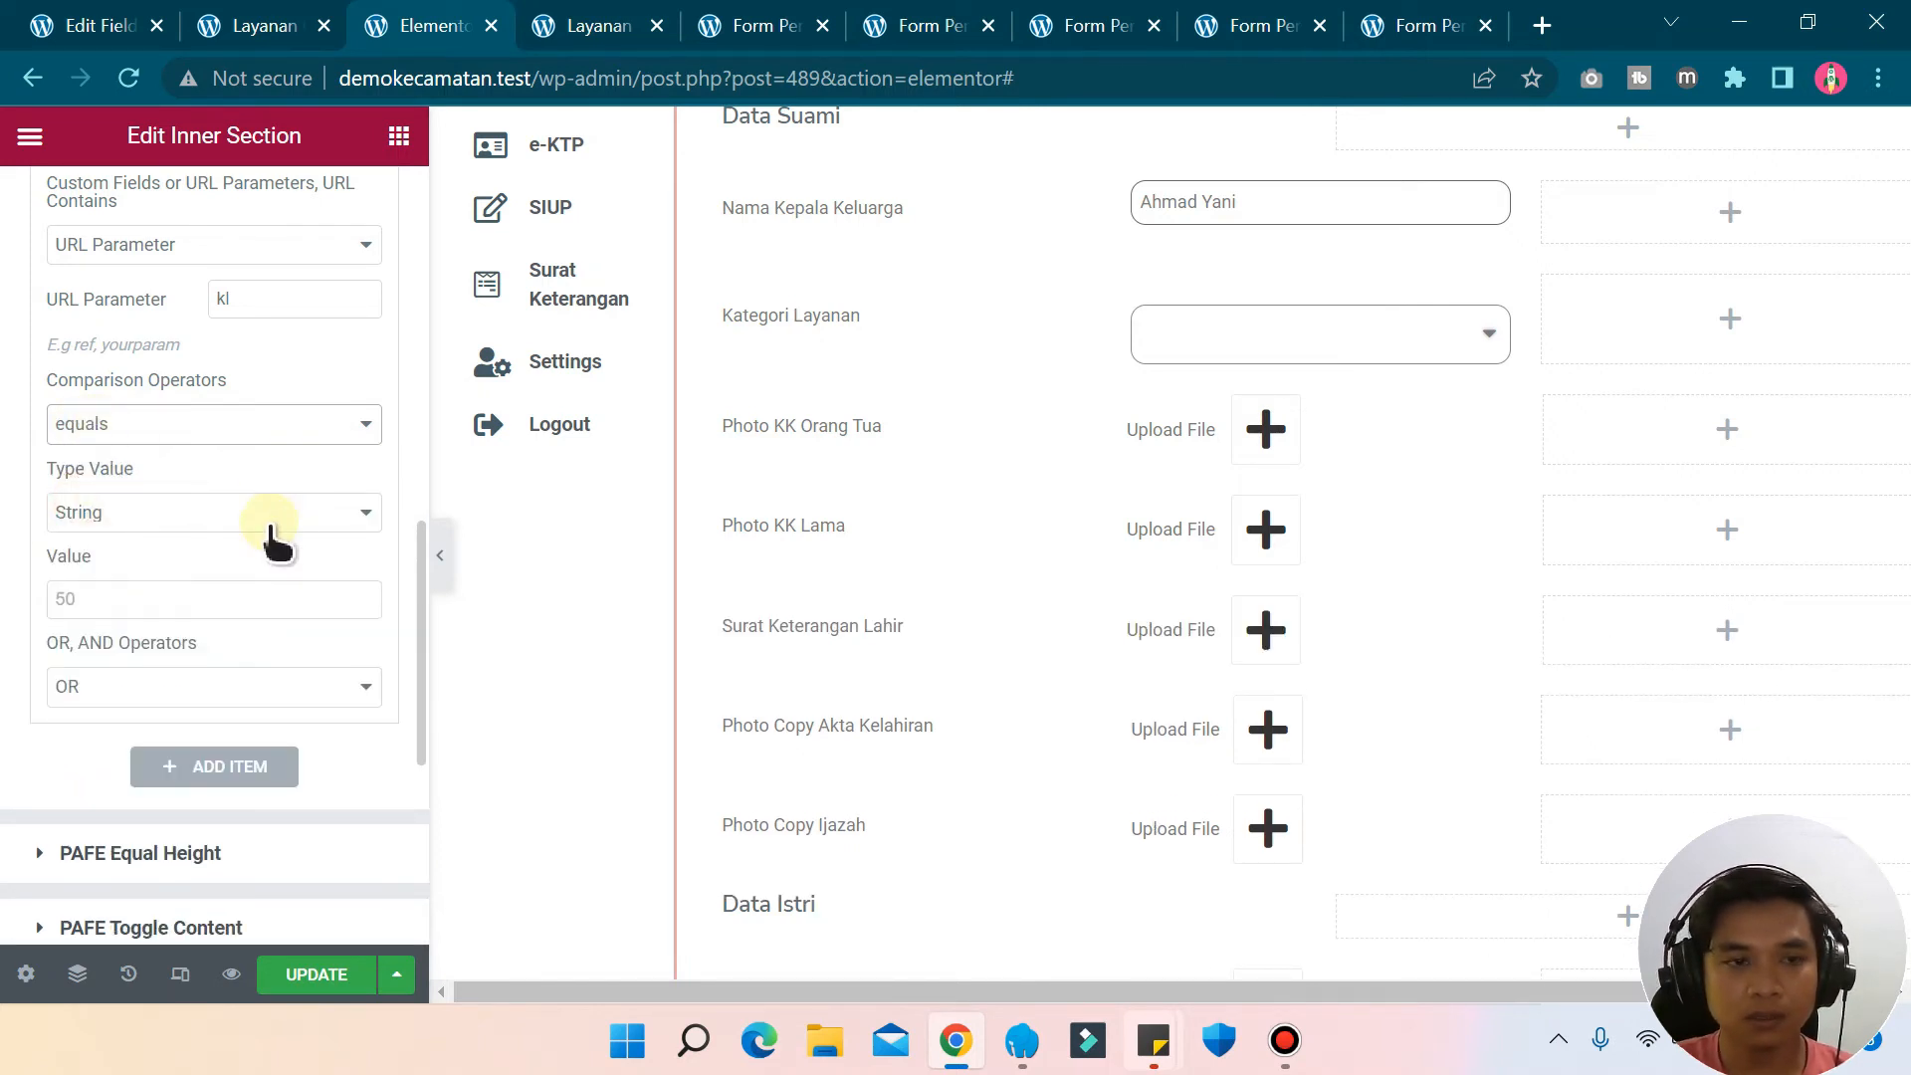
pyautogui.scroll(2, 284, 537)
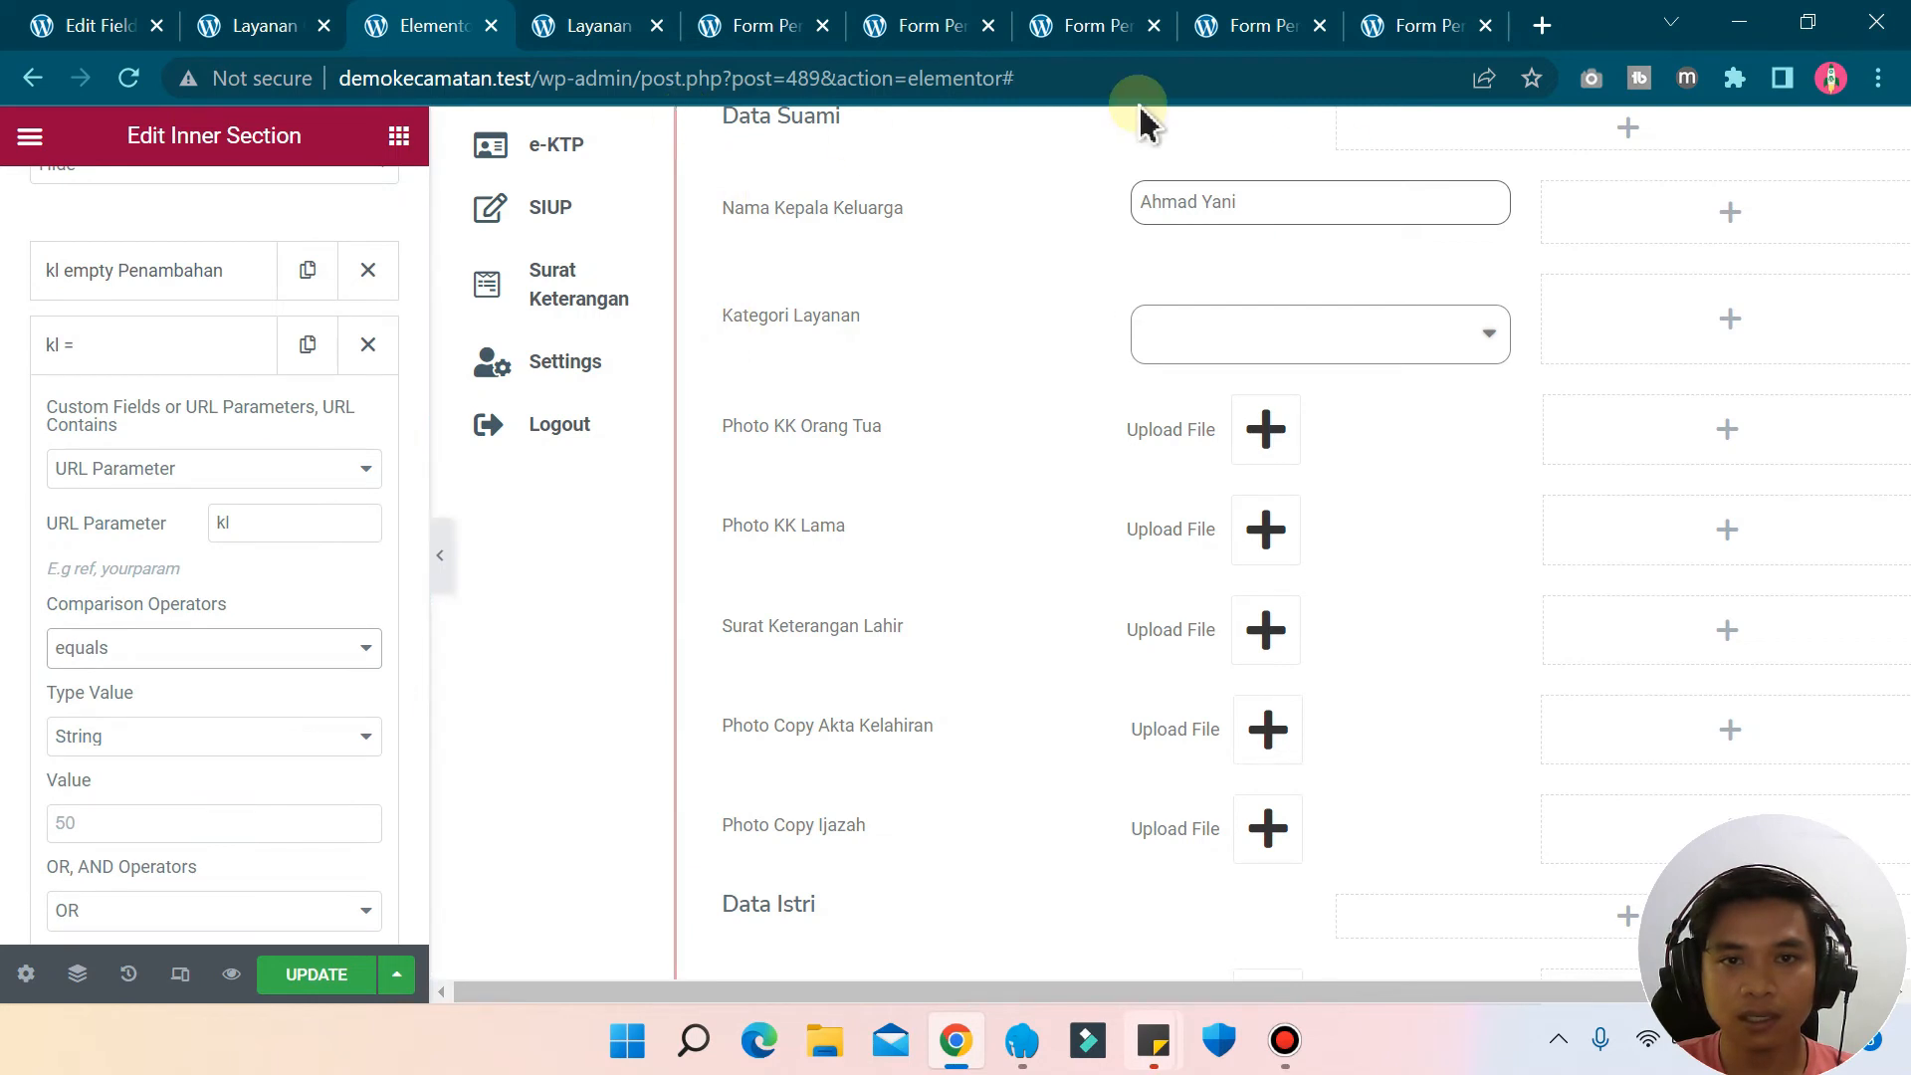
# - Check the kl value in the KK Baru form's URL and set the new condition's value to KK Baru
pyautogui.click(1100, 29)
pyautogui.doubleClick(637, 78)
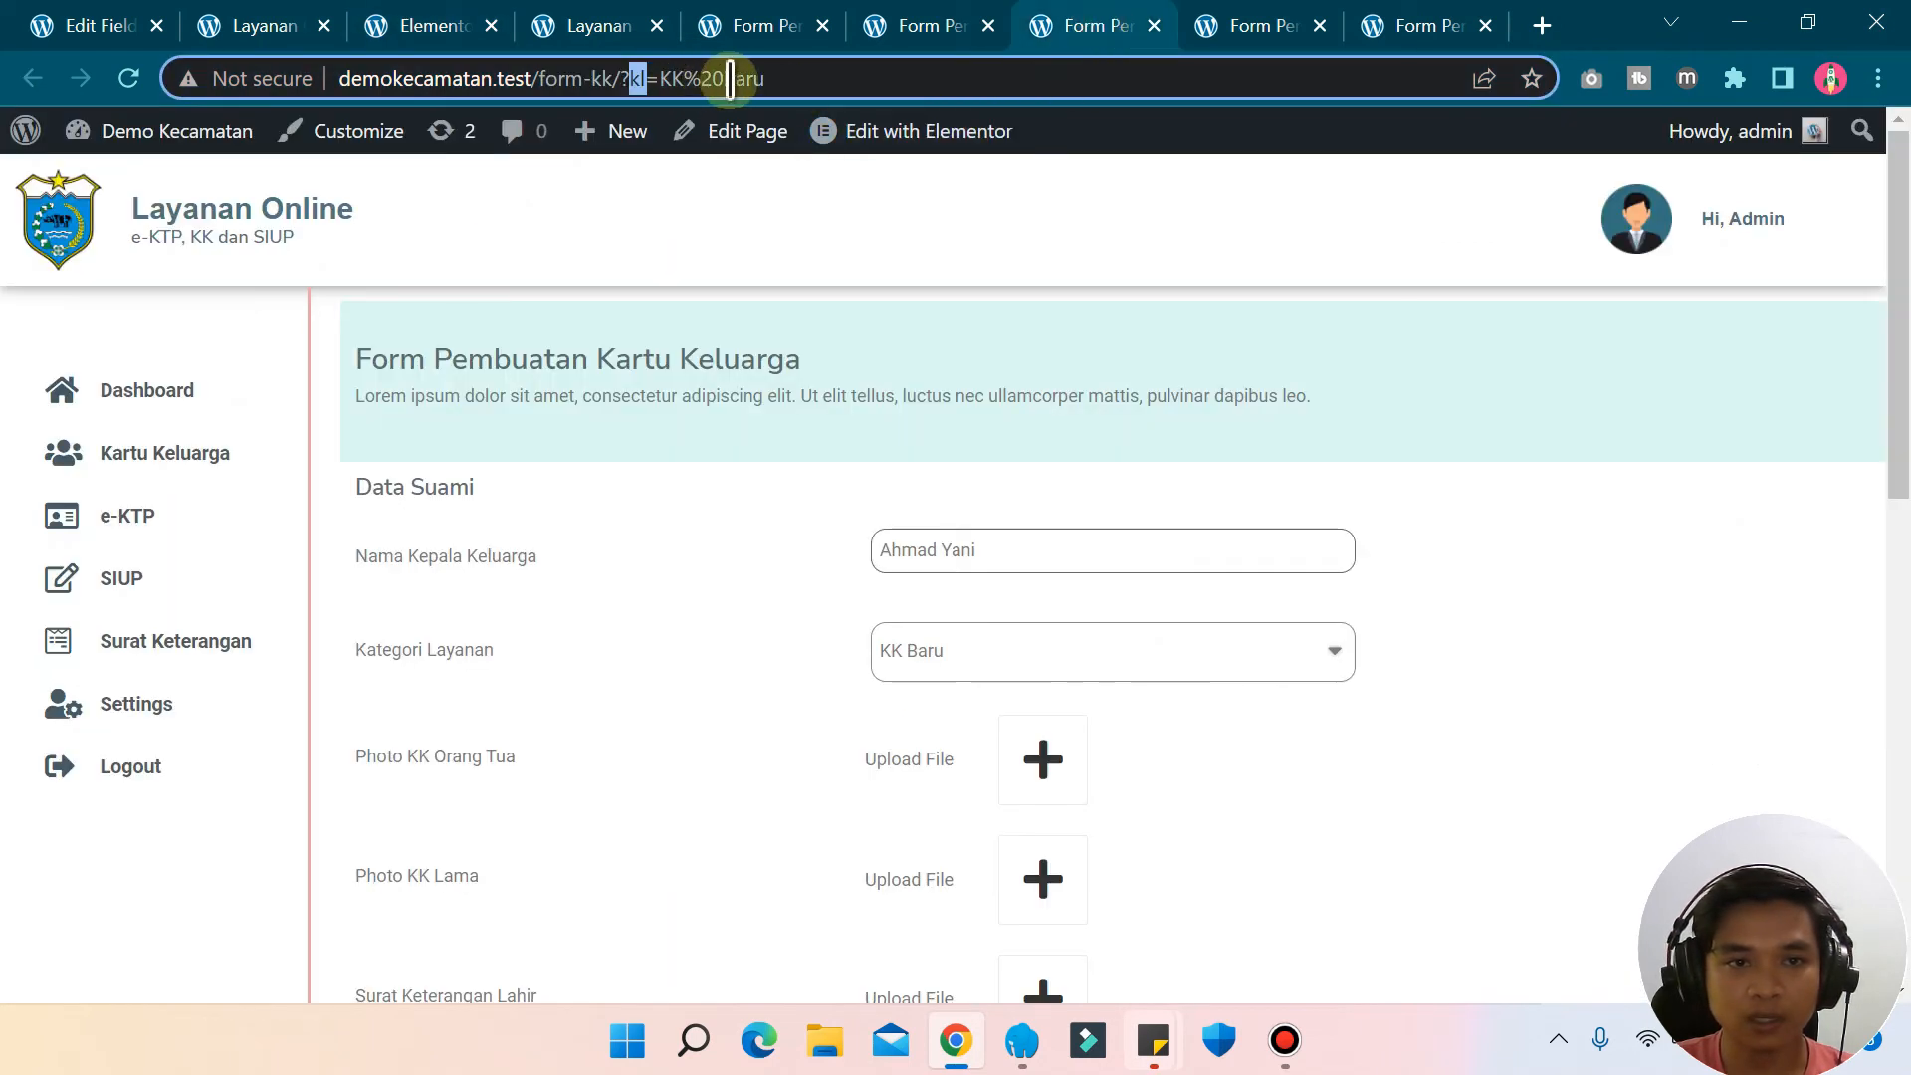
pyautogui.moveTo(660, 77); pyautogui.dragTo(774, 78)
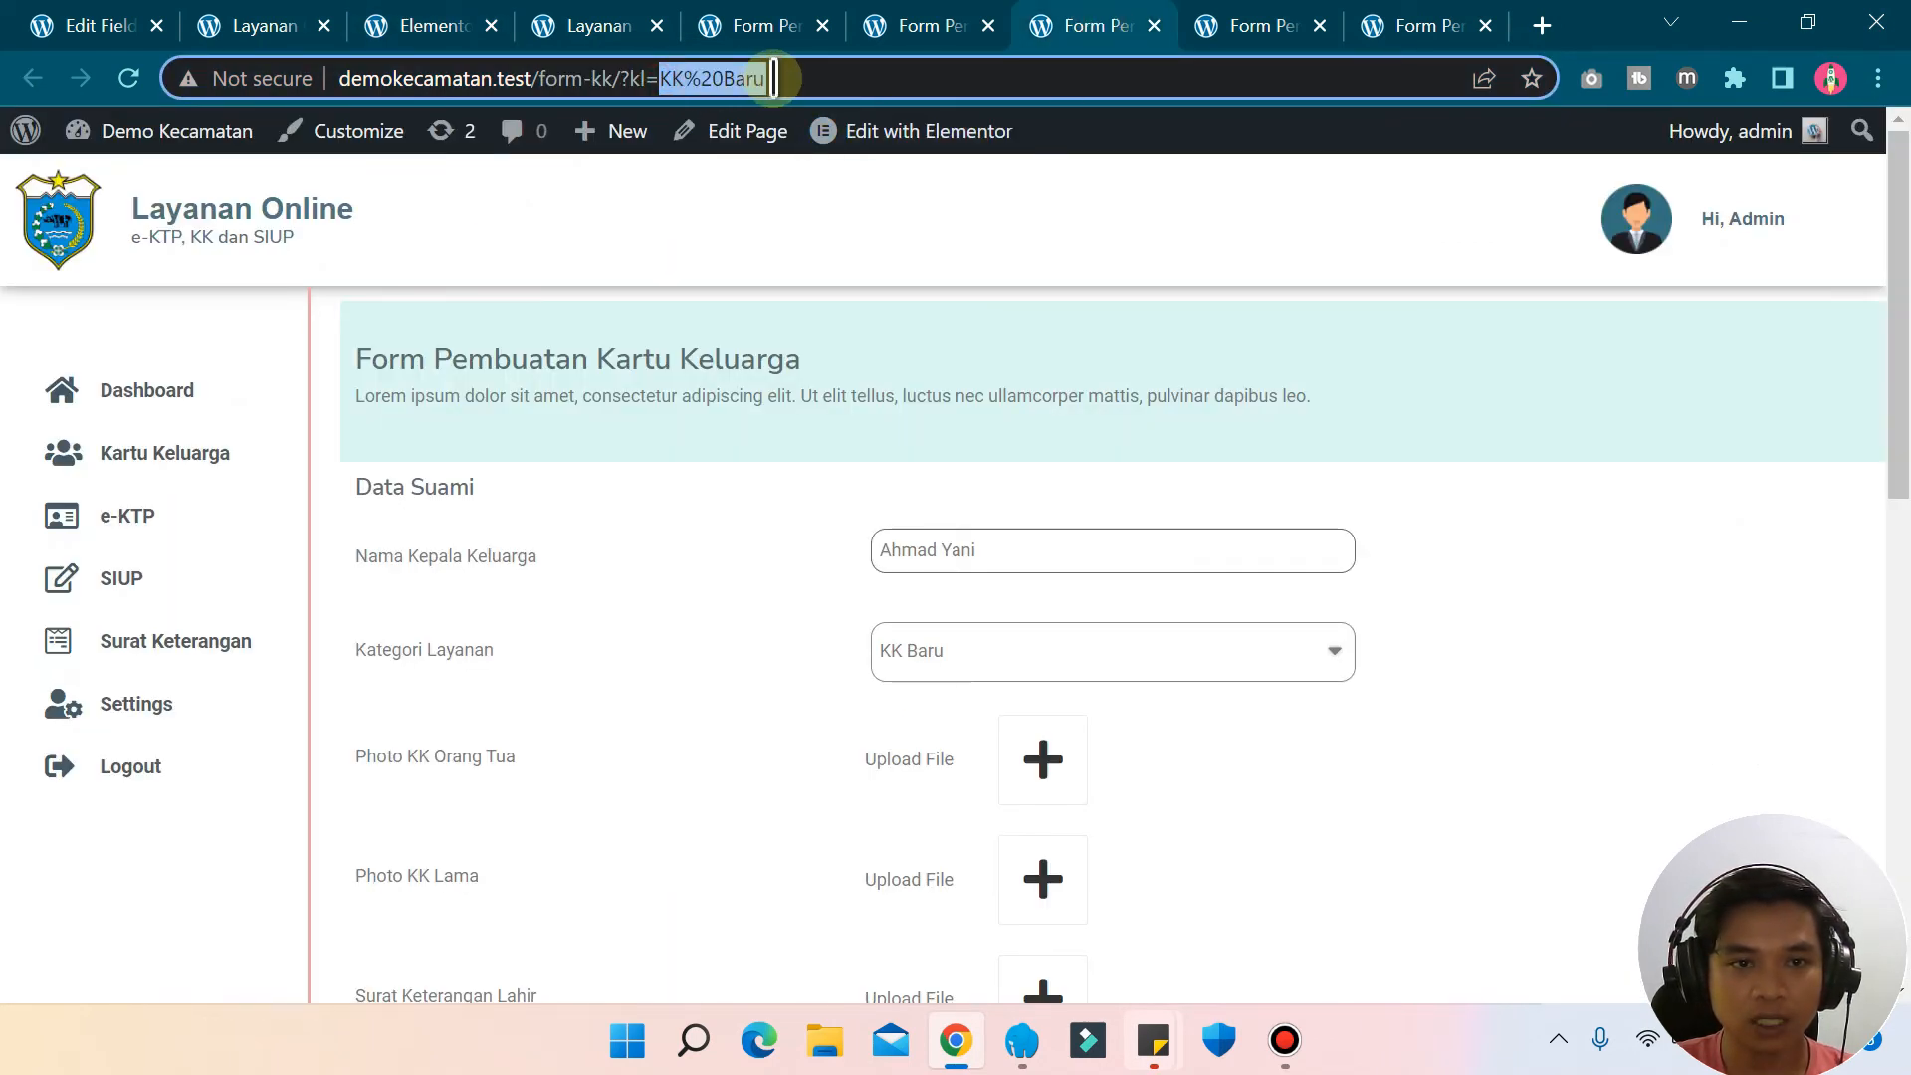
pyautogui.click(430, 22)
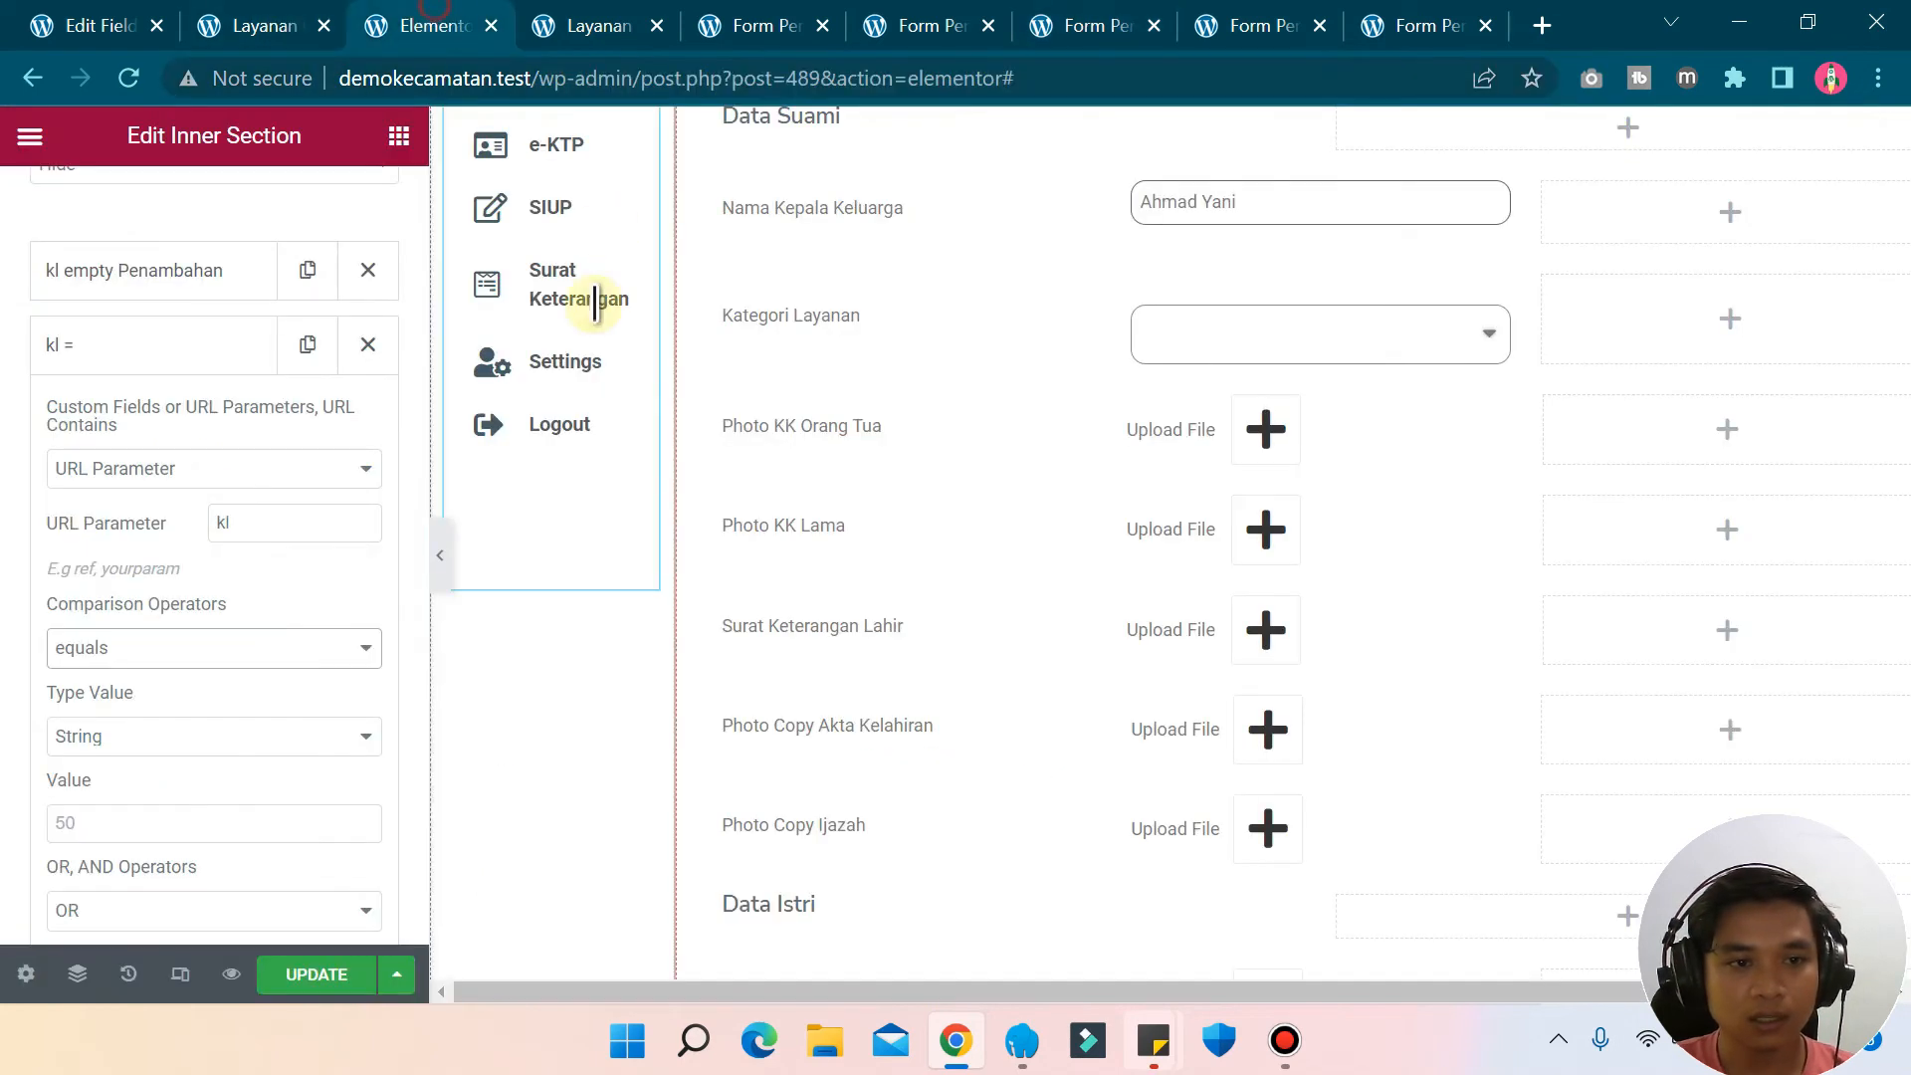
pyautogui.click(138, 823)
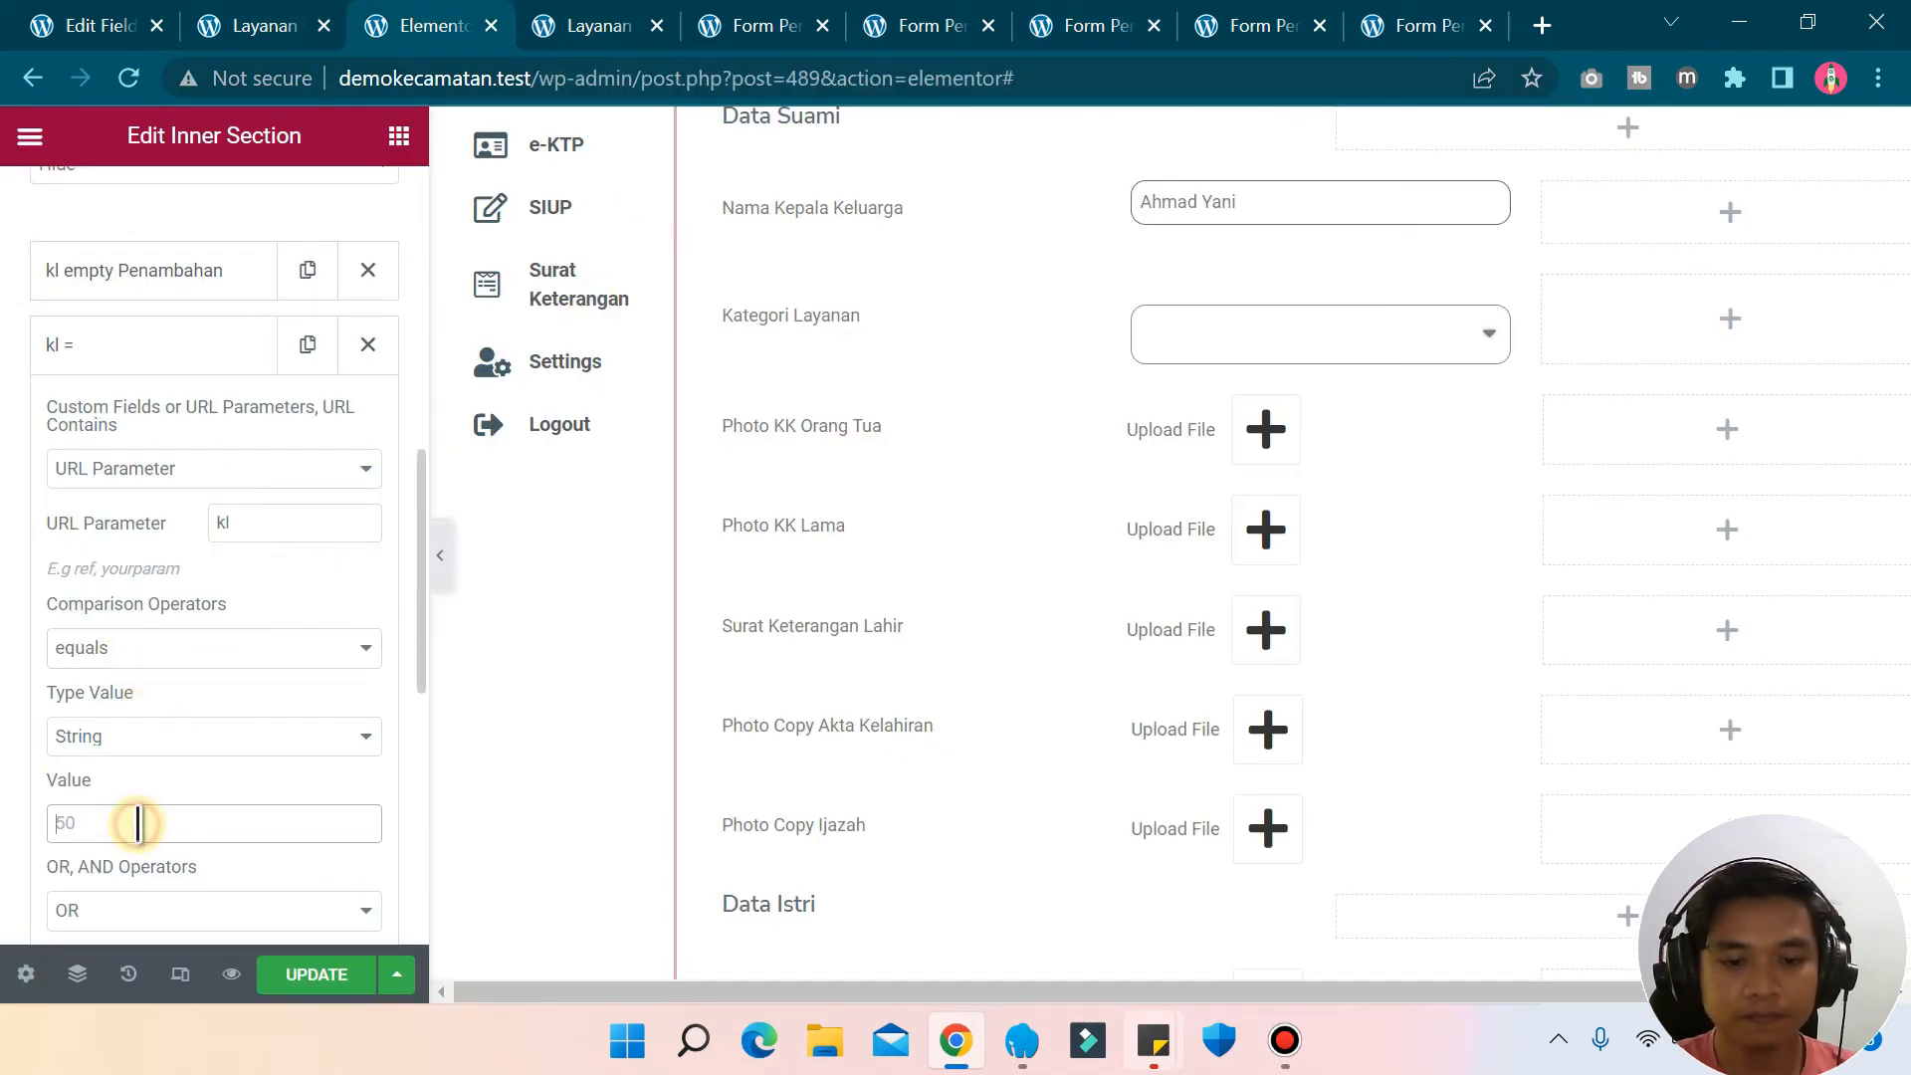
pyautogui.write('KK')
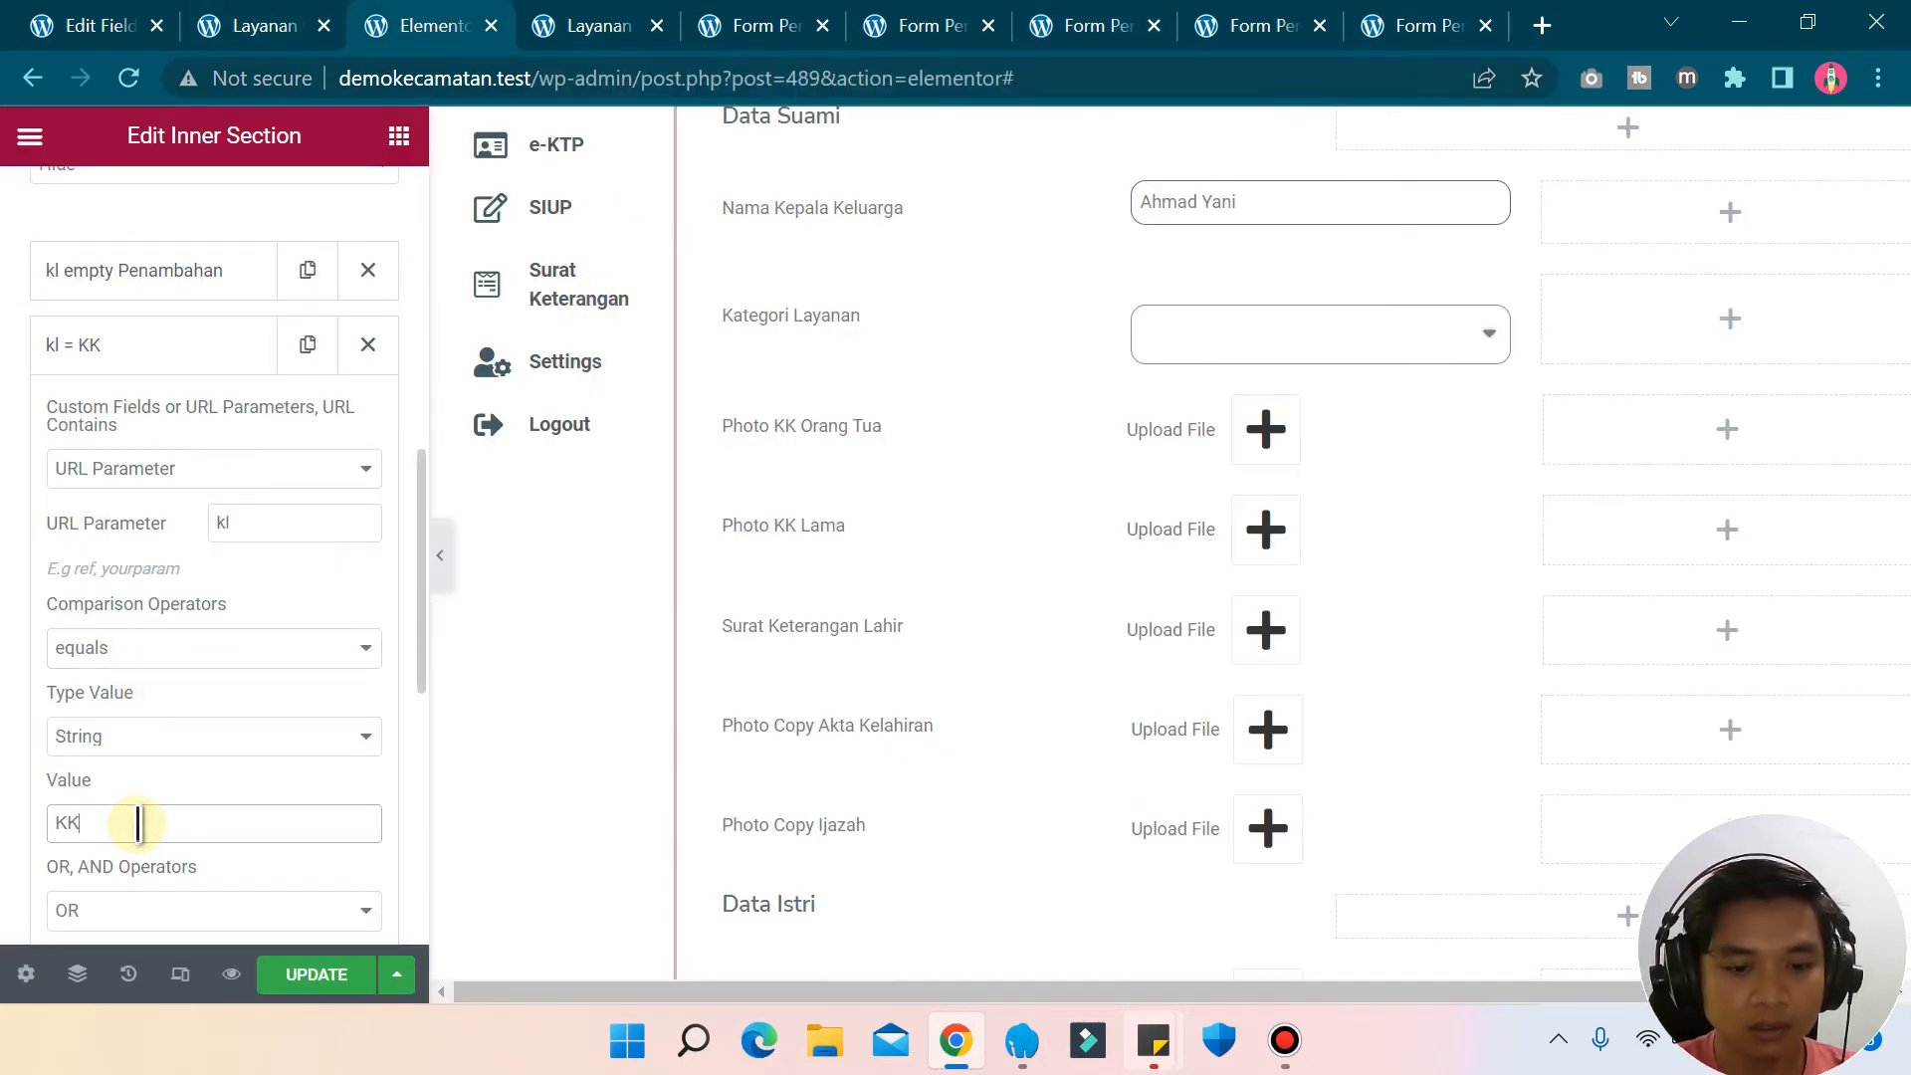
pyautogui.write(' Baru')
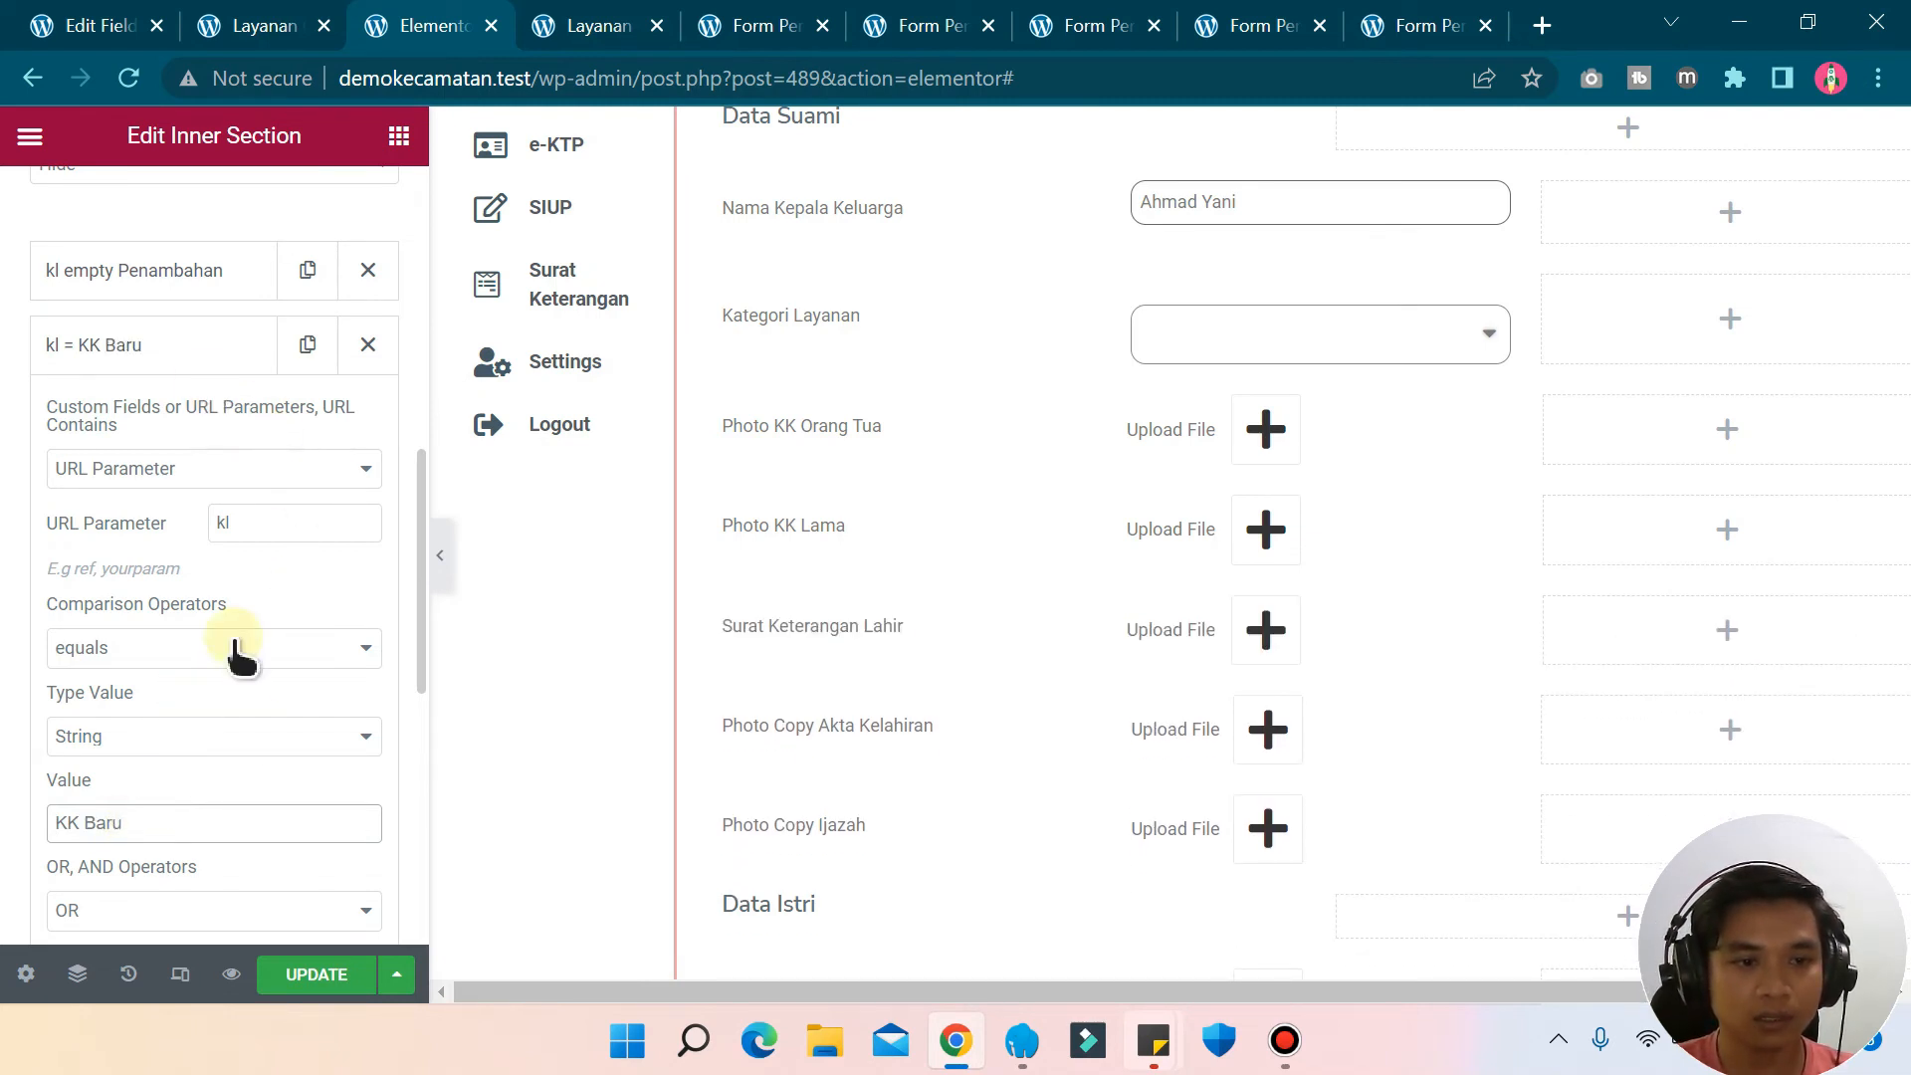
# - Review the Surat Keterangan Lahir section's Hide action with both kl conditions and save the page
pyautogui.scroll(-2, 249, 697)
pyautogui.scroll(4, 254, 736)
pyautogui.click(136, 587)
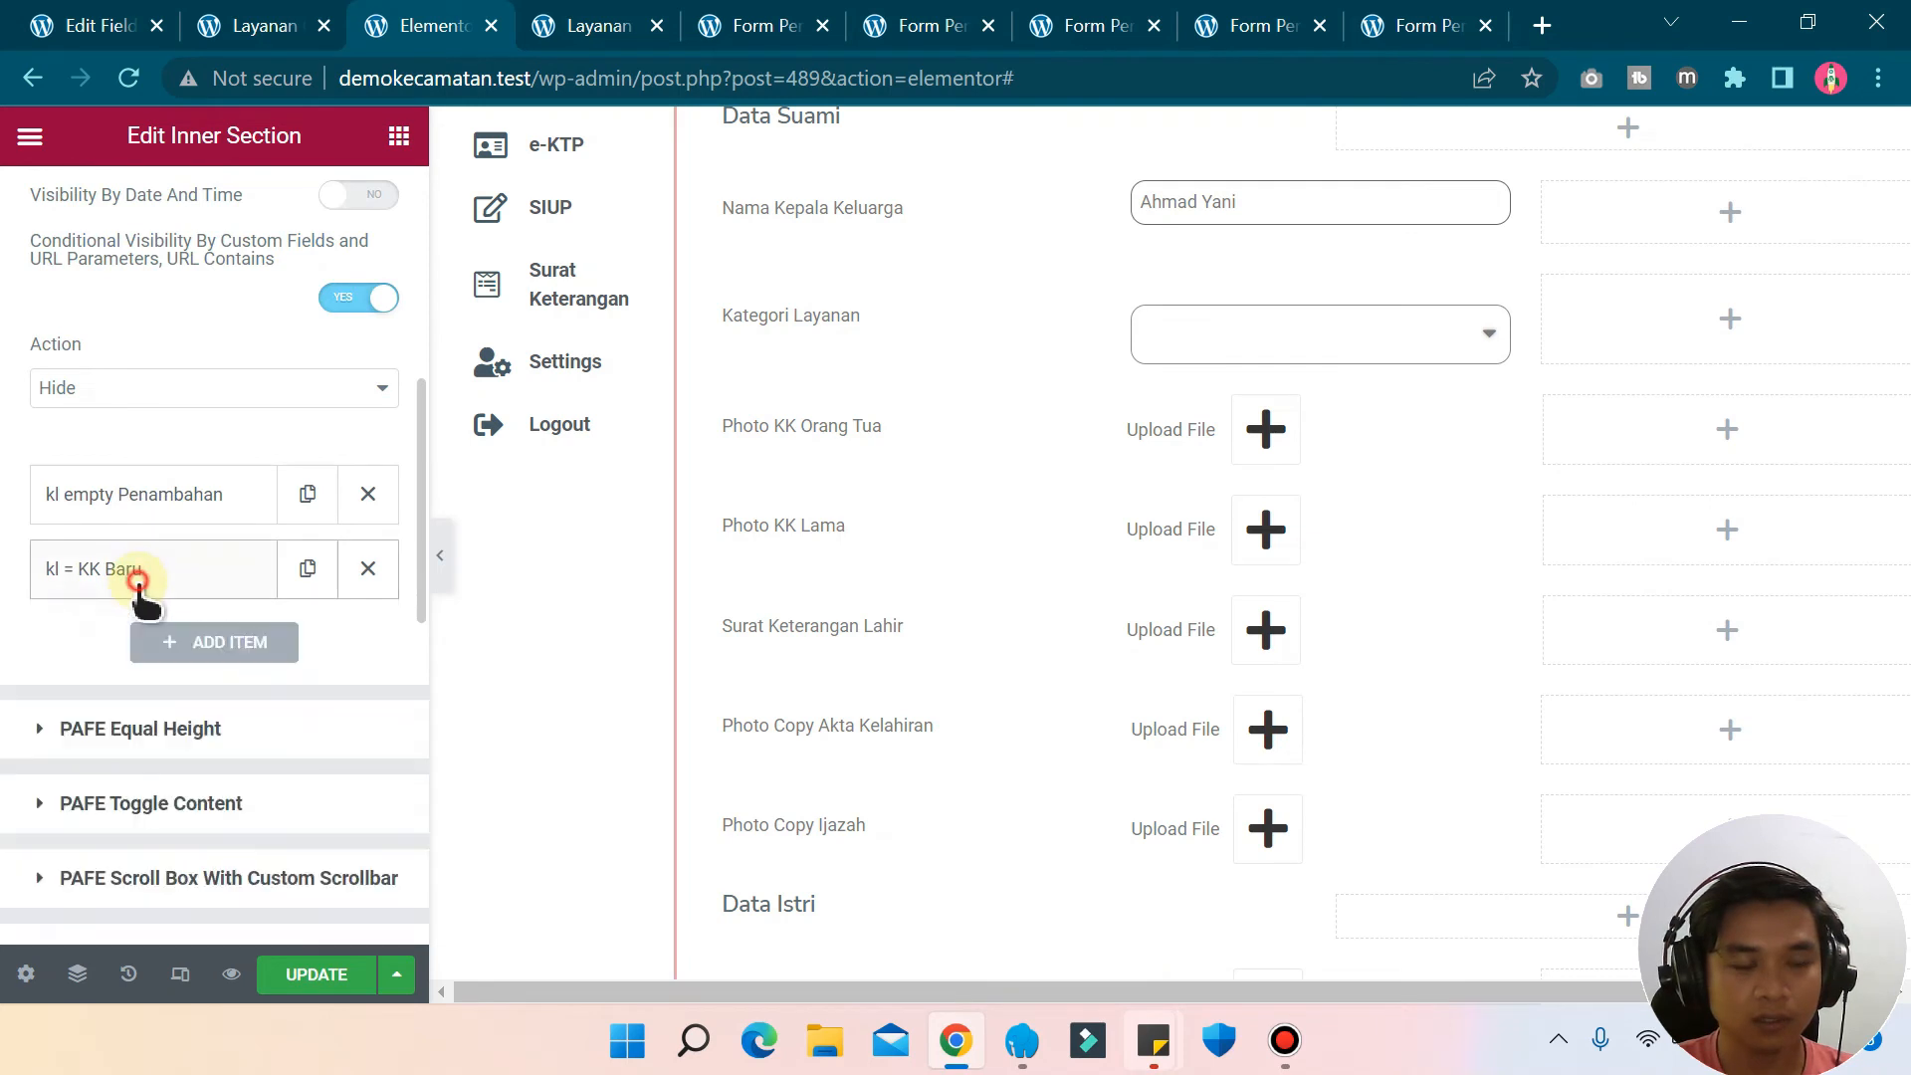
pyautogui.scroll(4, 320, 388)
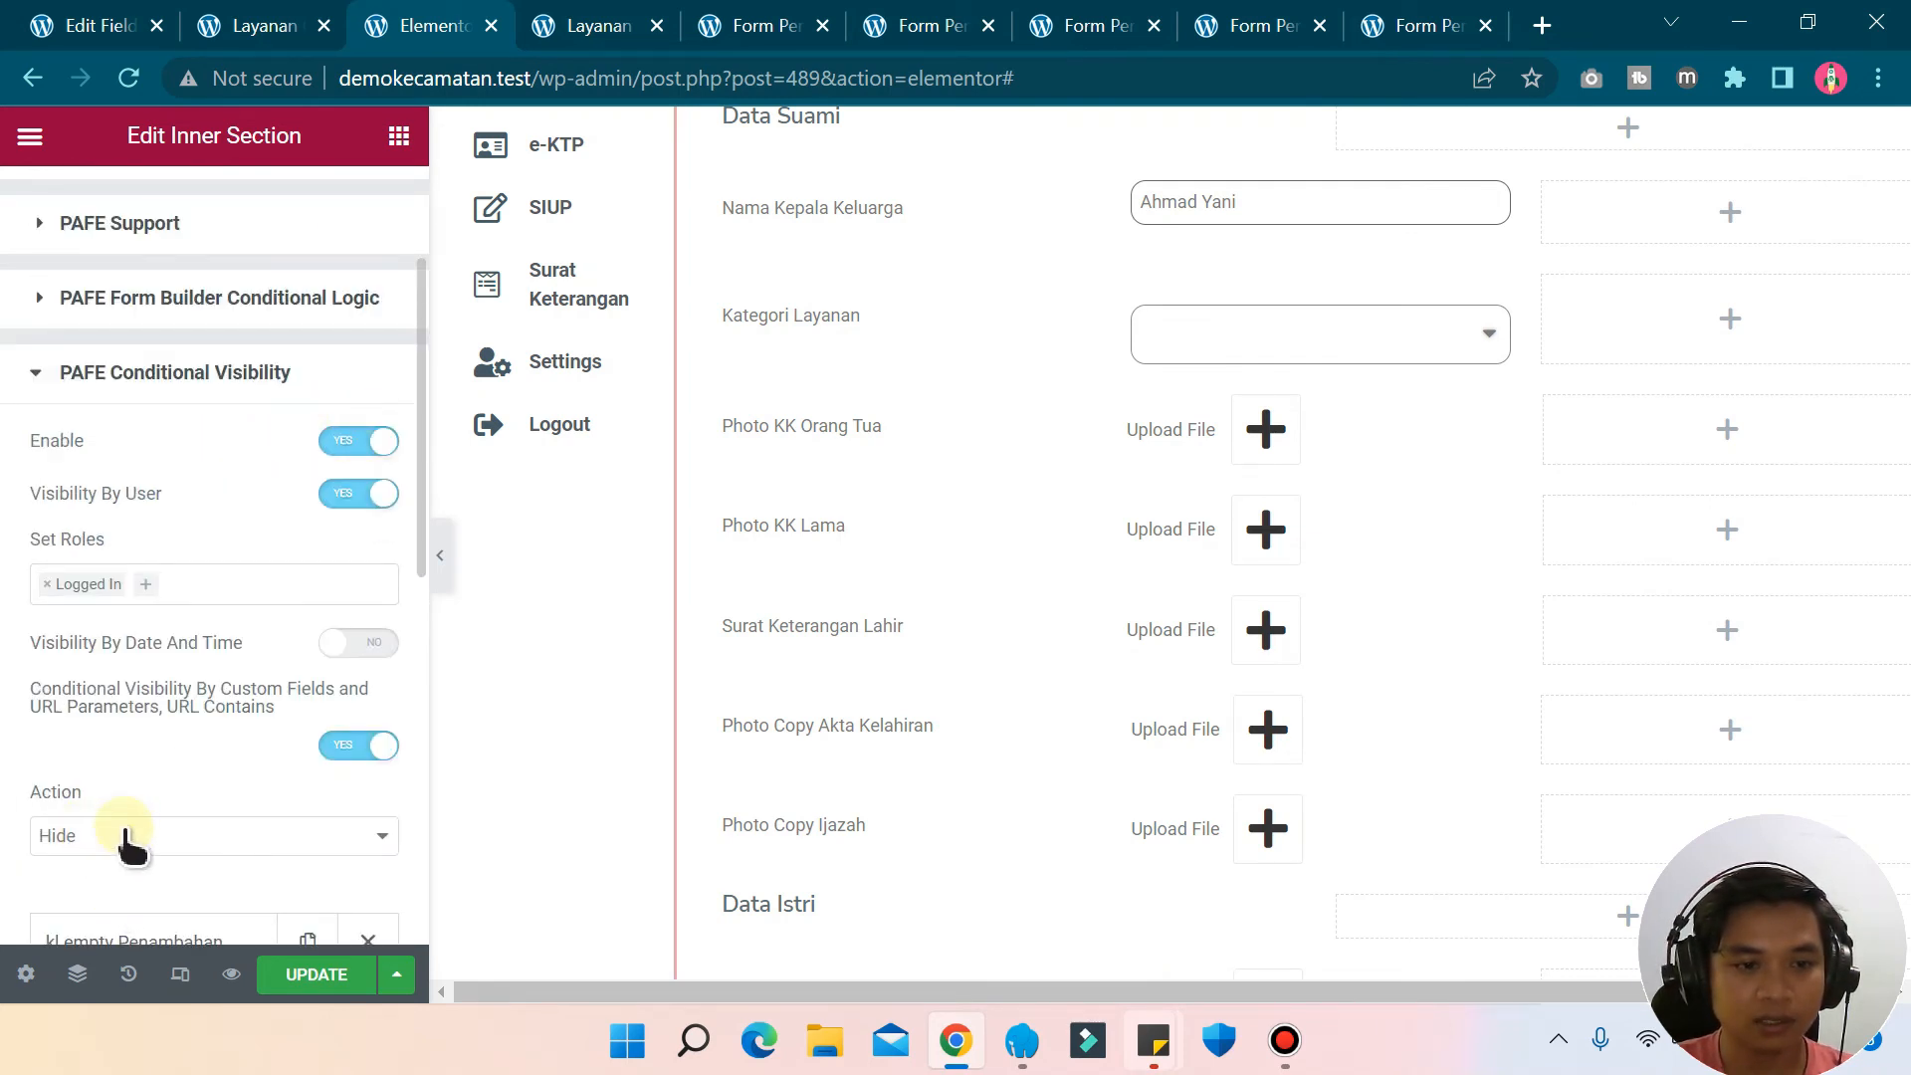
pyautogui.scroll(-2, 126, 844)
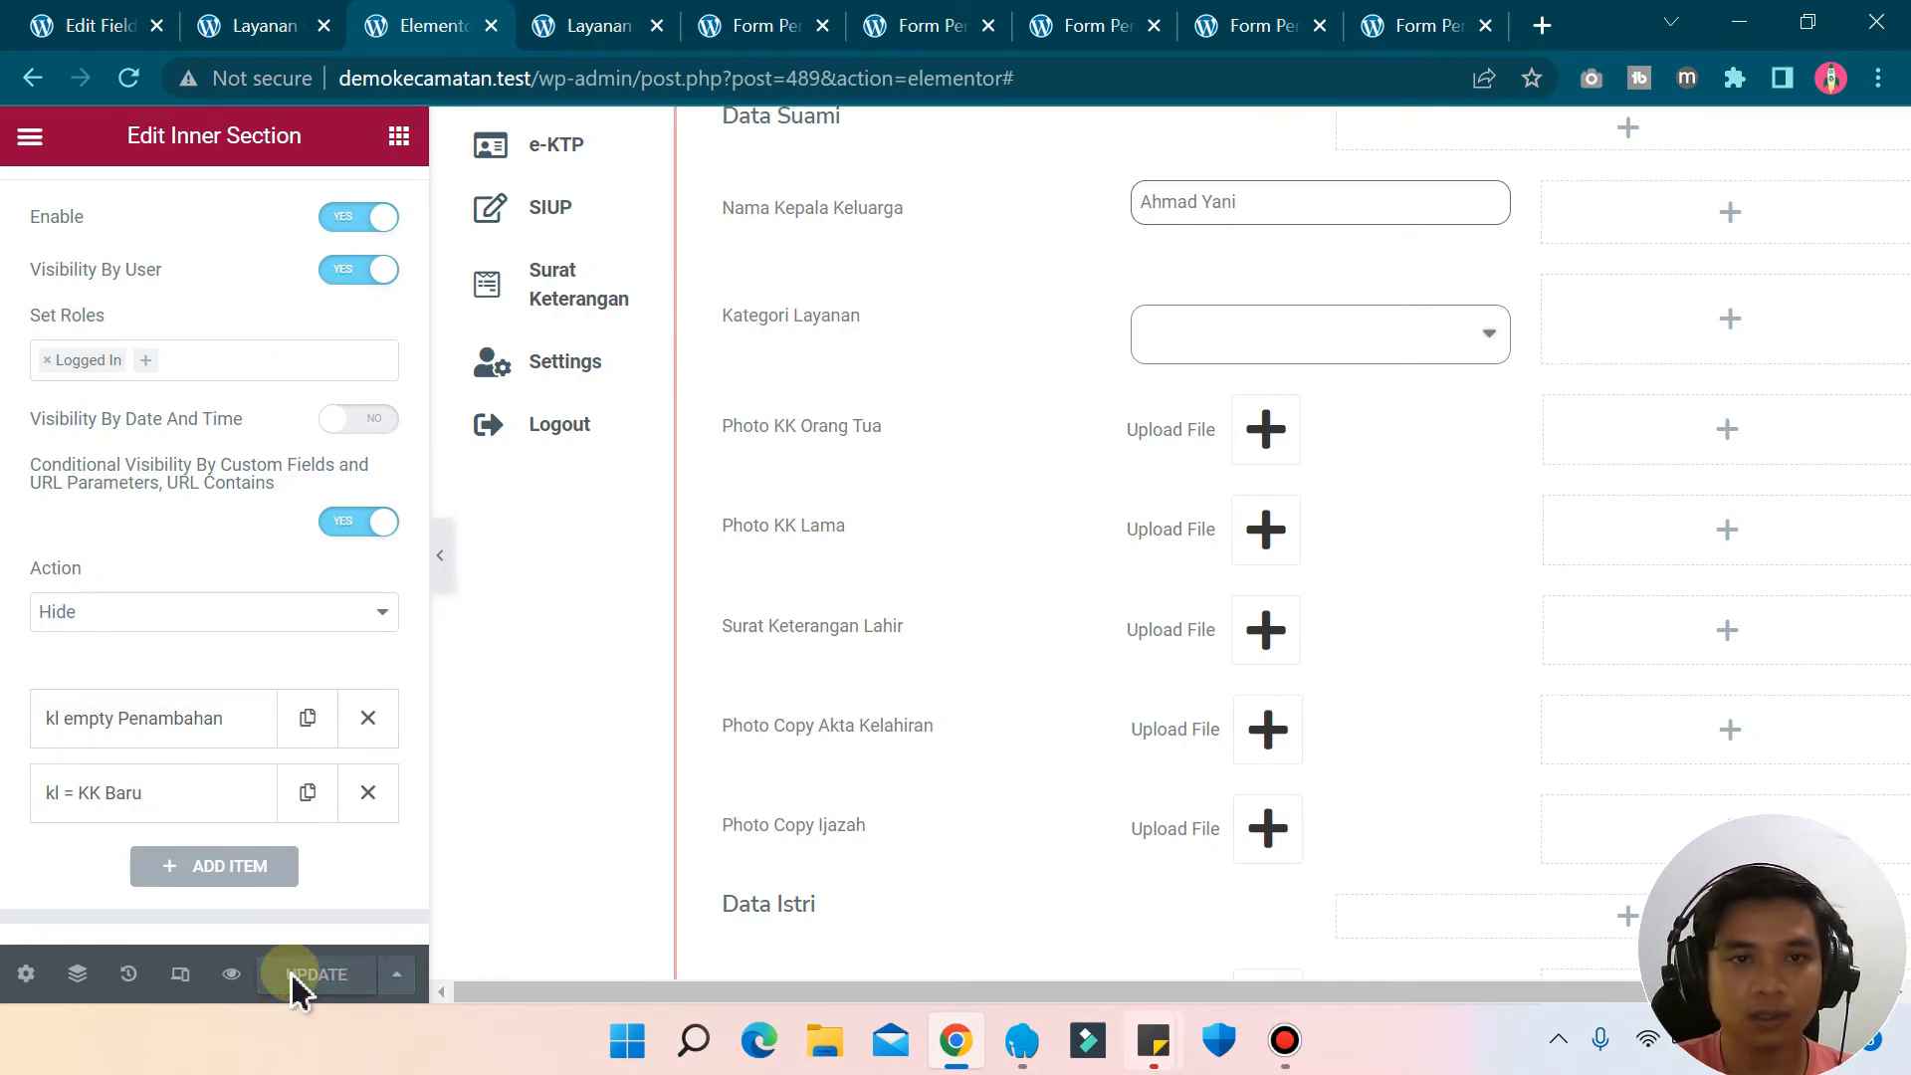
# - Reload the KK Baru form and check whether the Surat Keterangan Lahir field is hidden under Data Suami
pyautogui.click(934, 26)
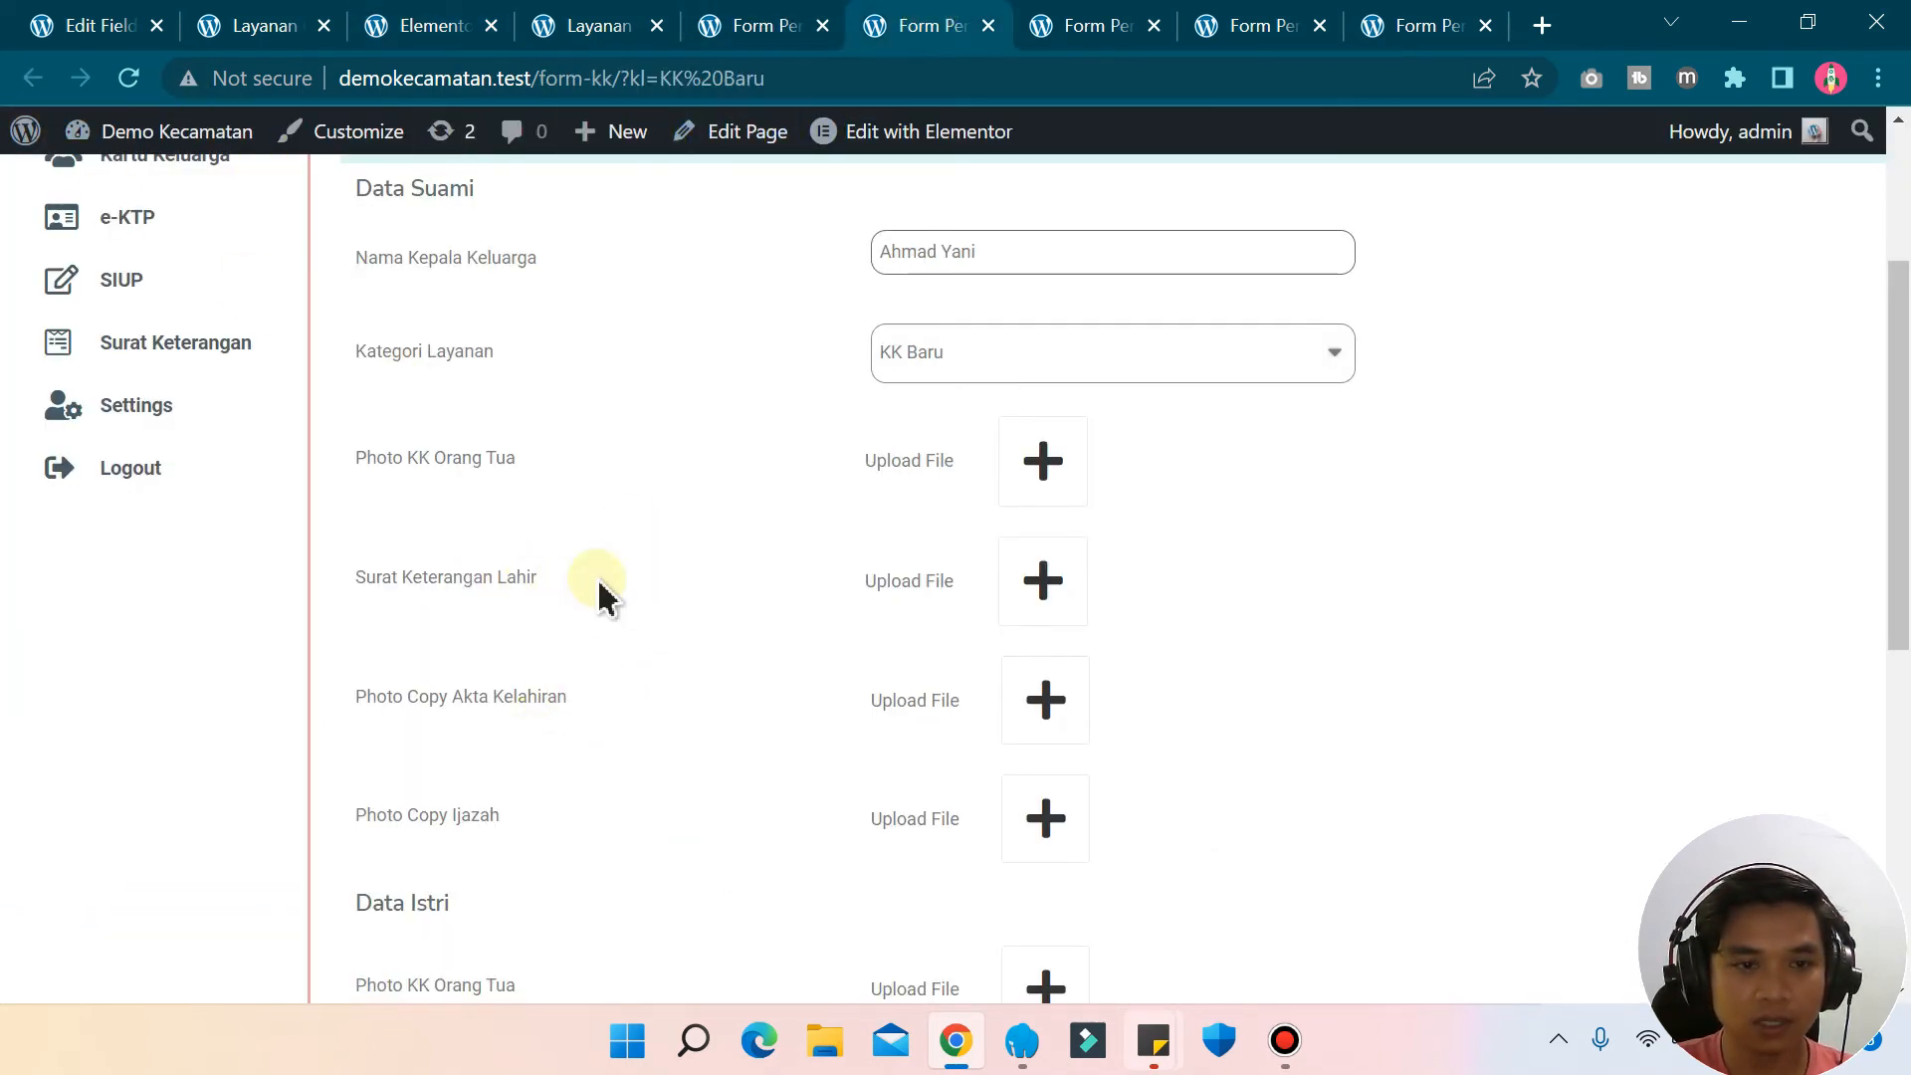
pyautogui.moveTo(594, 577); pyautogui.dragTo(378, 582)
pyautogui.click(418, 569)
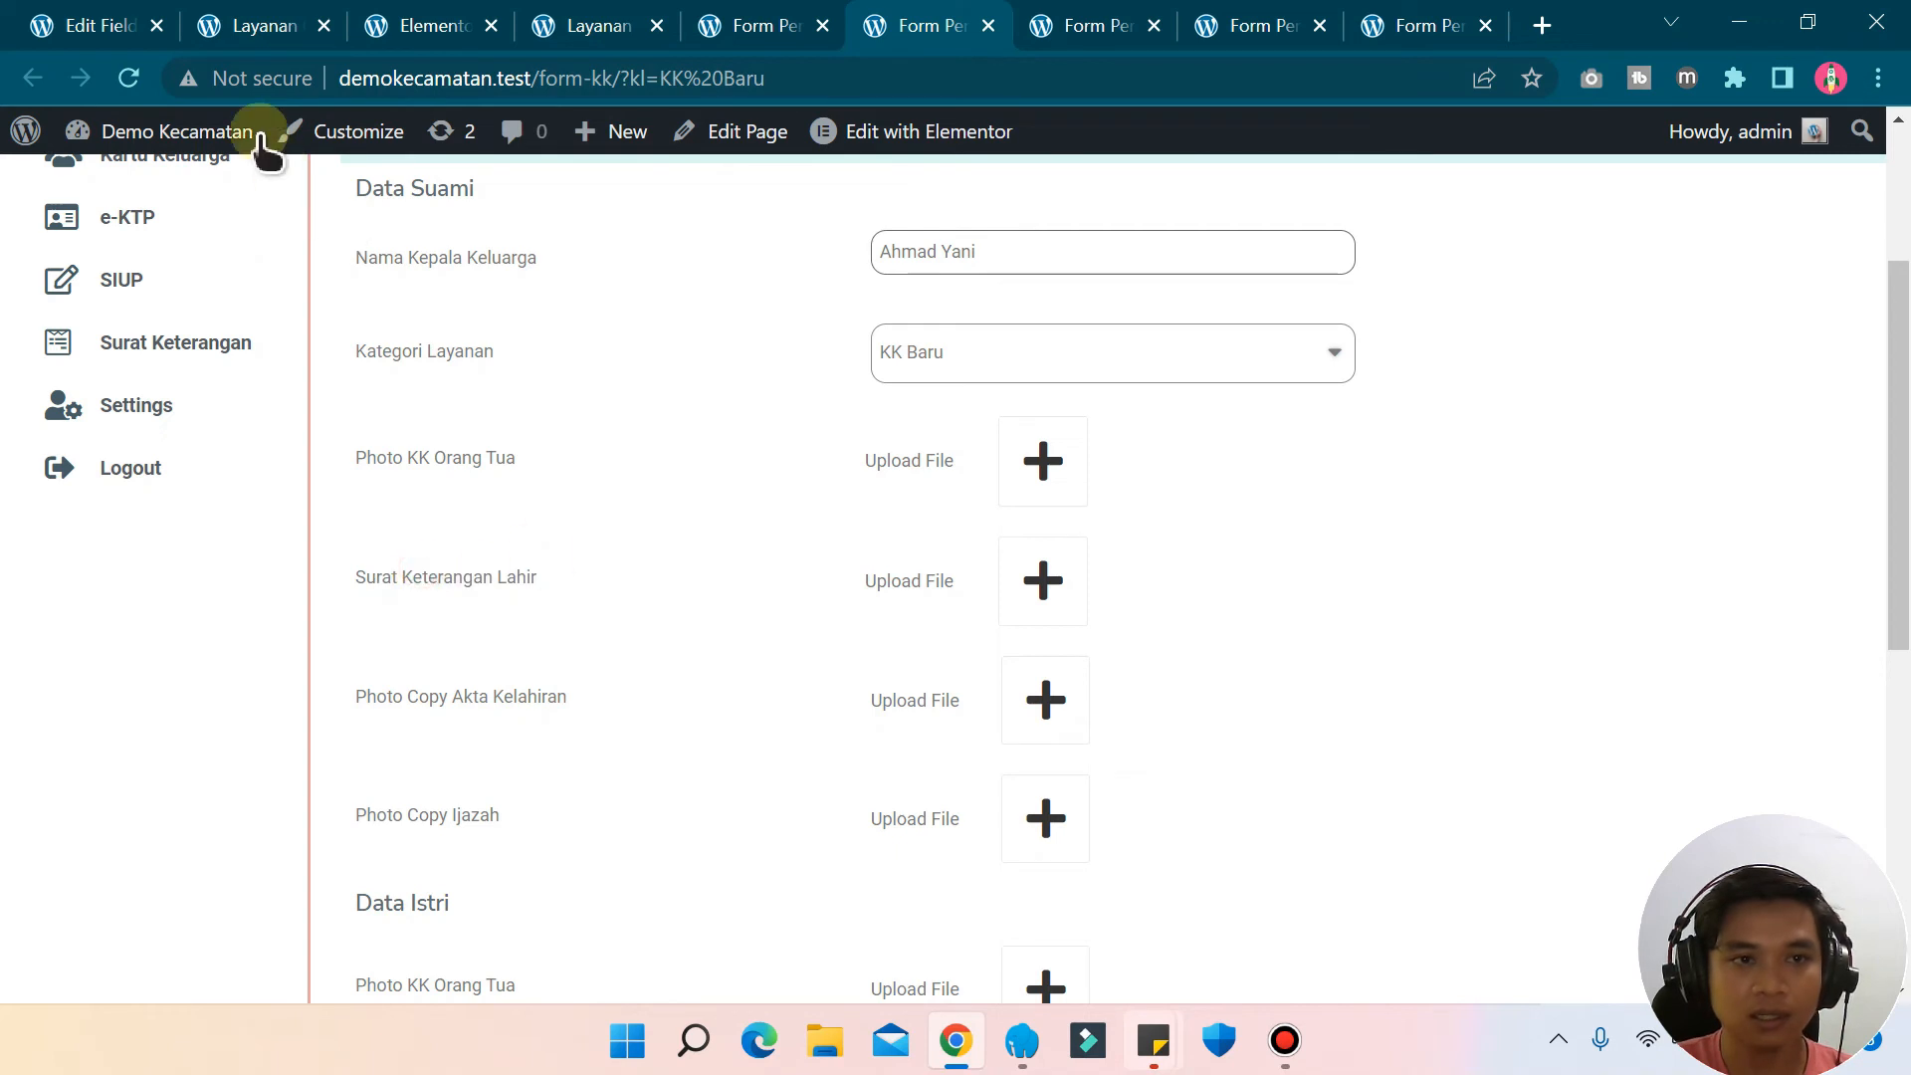
pyautogui.click(130, 79)
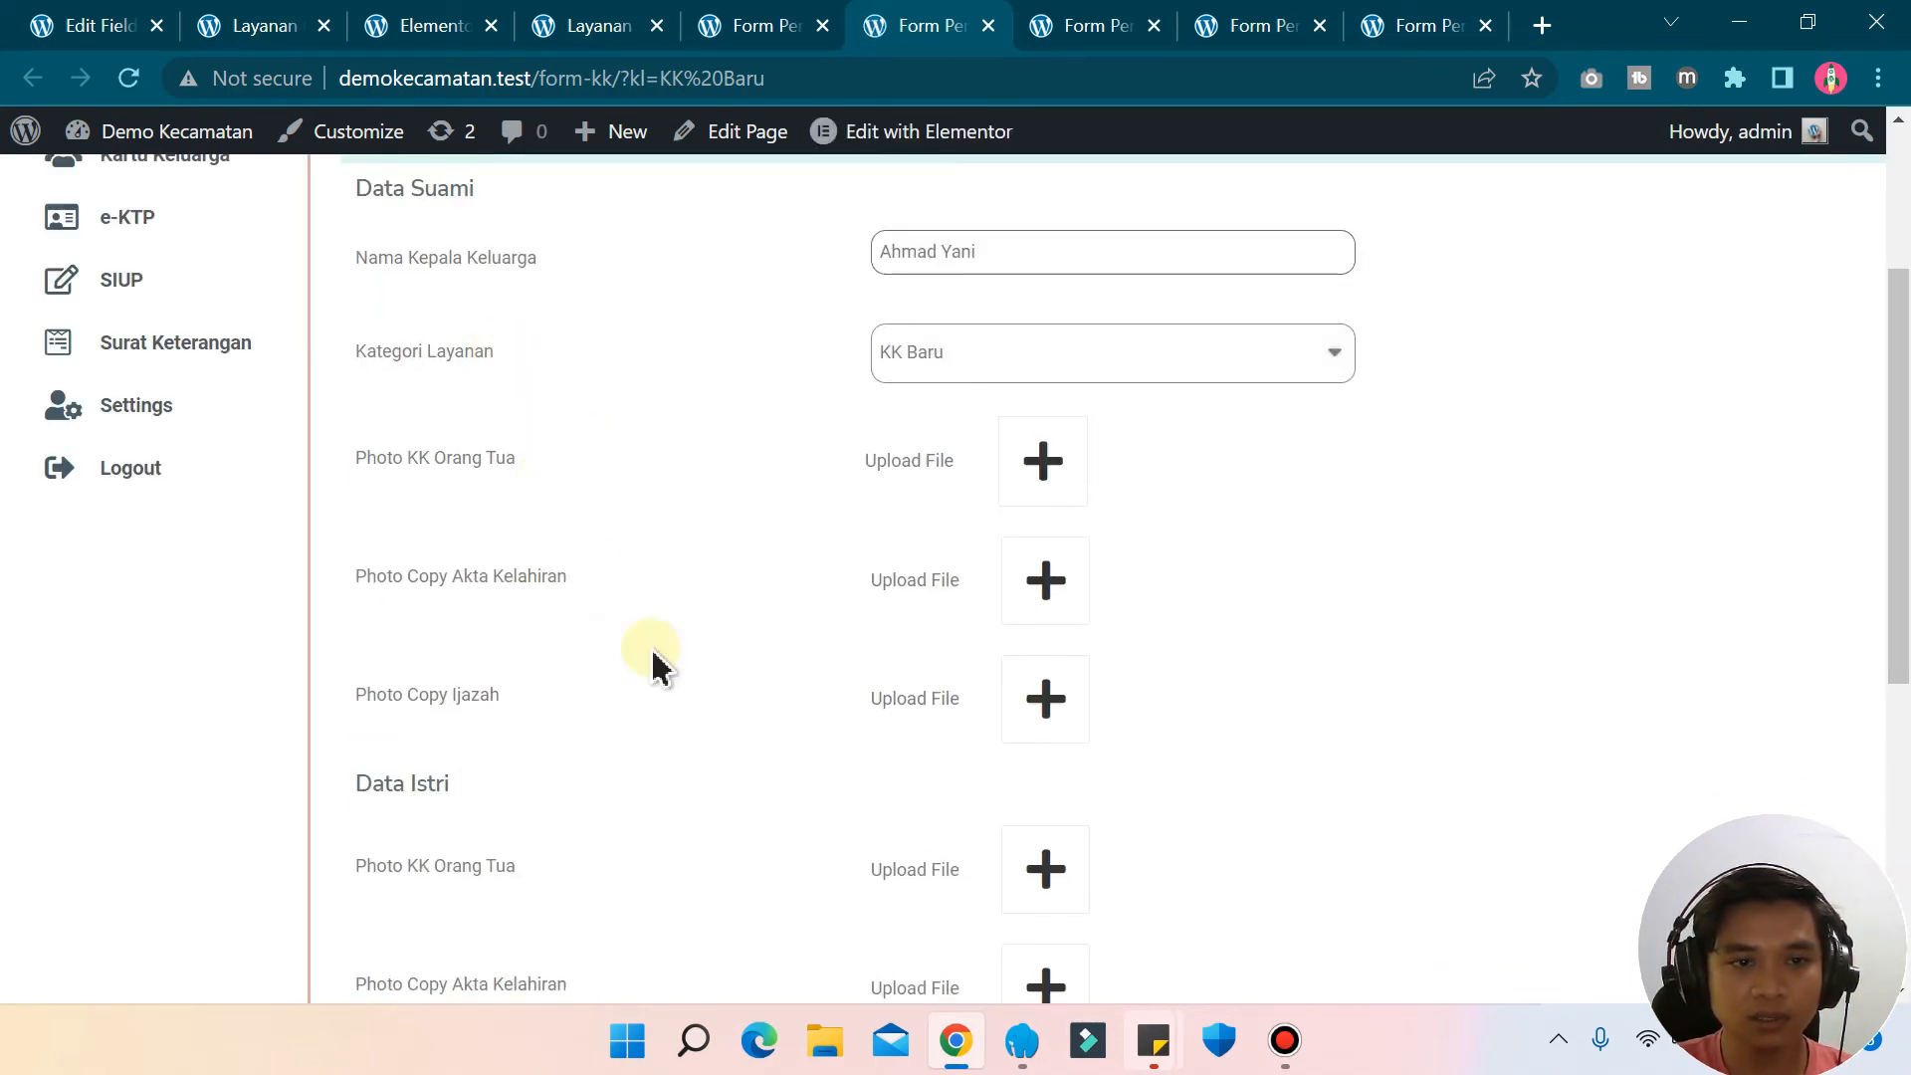
pyautogui.scroll(3, 653, 657)
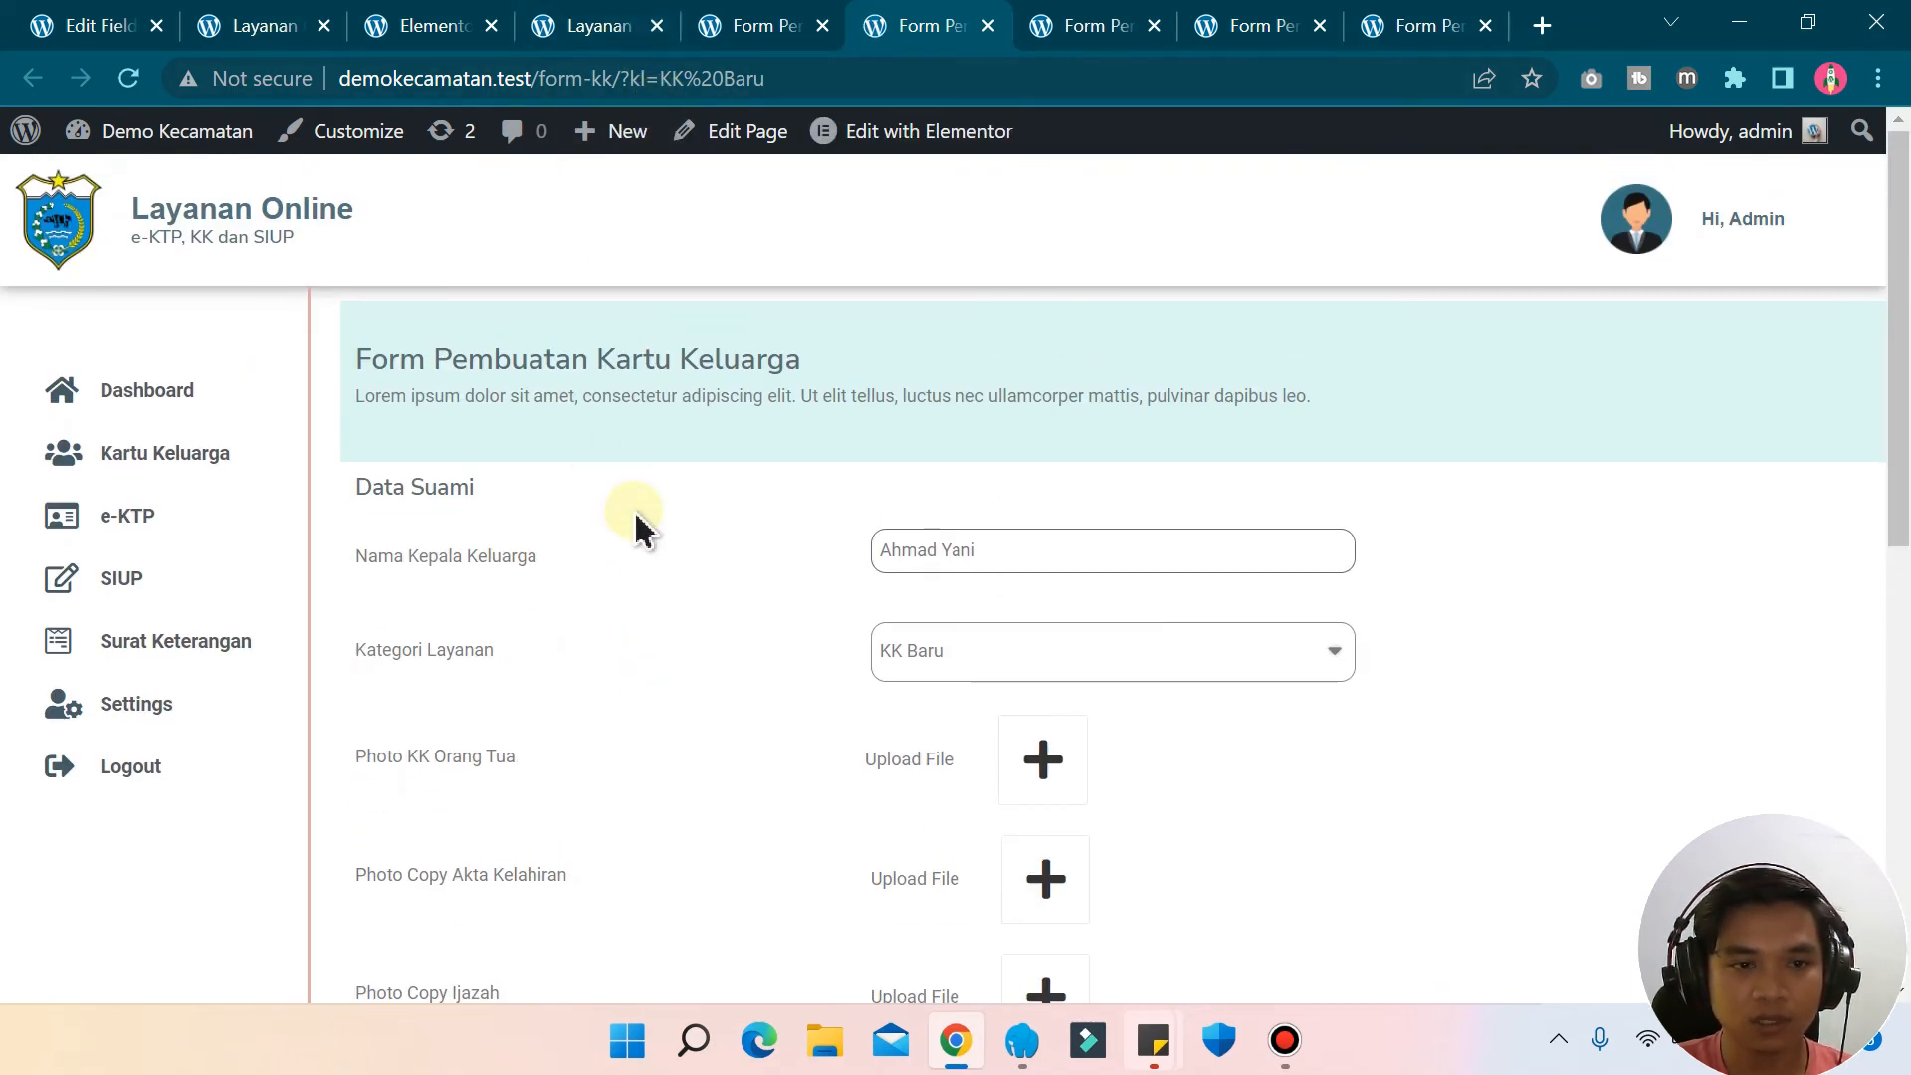
pyautogui.scroll(-7, 640, 527)
pyautogui.scroll(-2, 637, 597)
pyautogui.scroll(9, 637, 598)
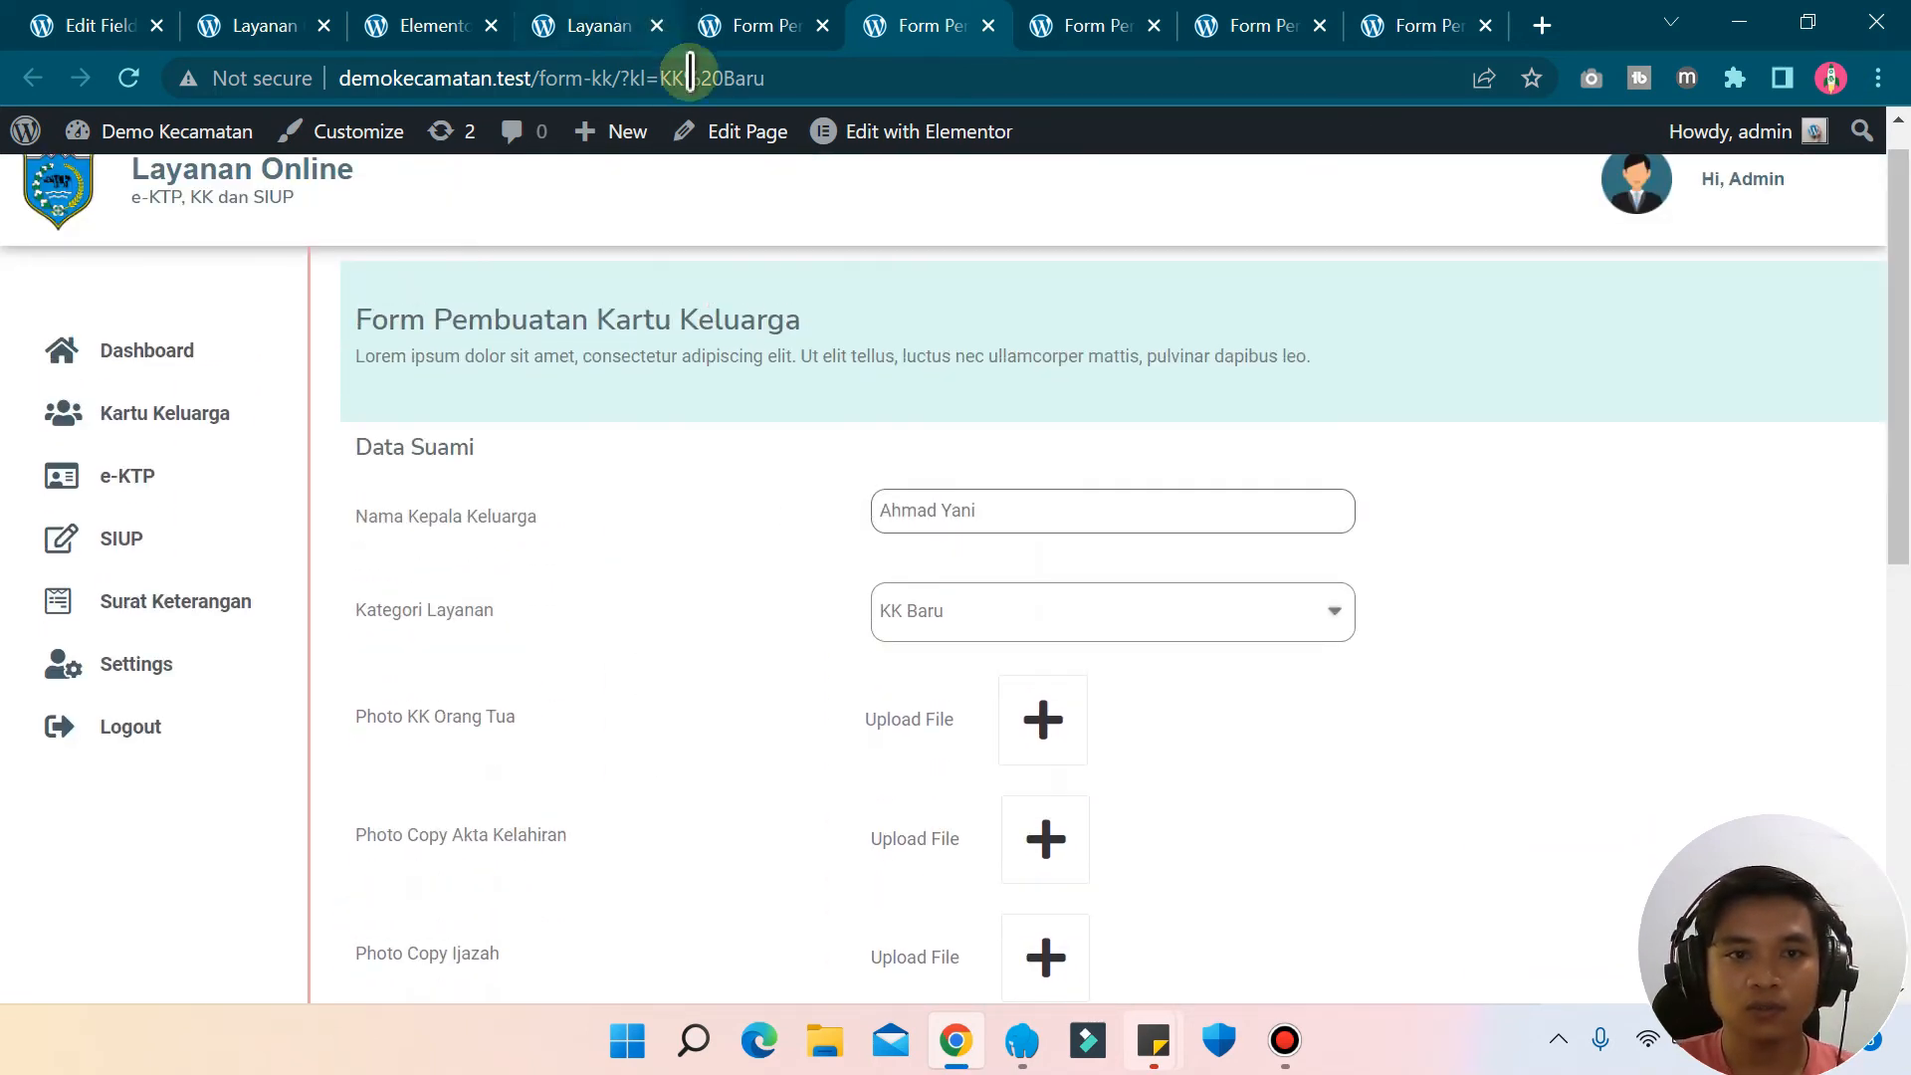
# - Open the Buah Hati Baru service form from the Kartu Keluarga page and examine which upload fields appear under Data Suami
pyautogui.click(588, 27)
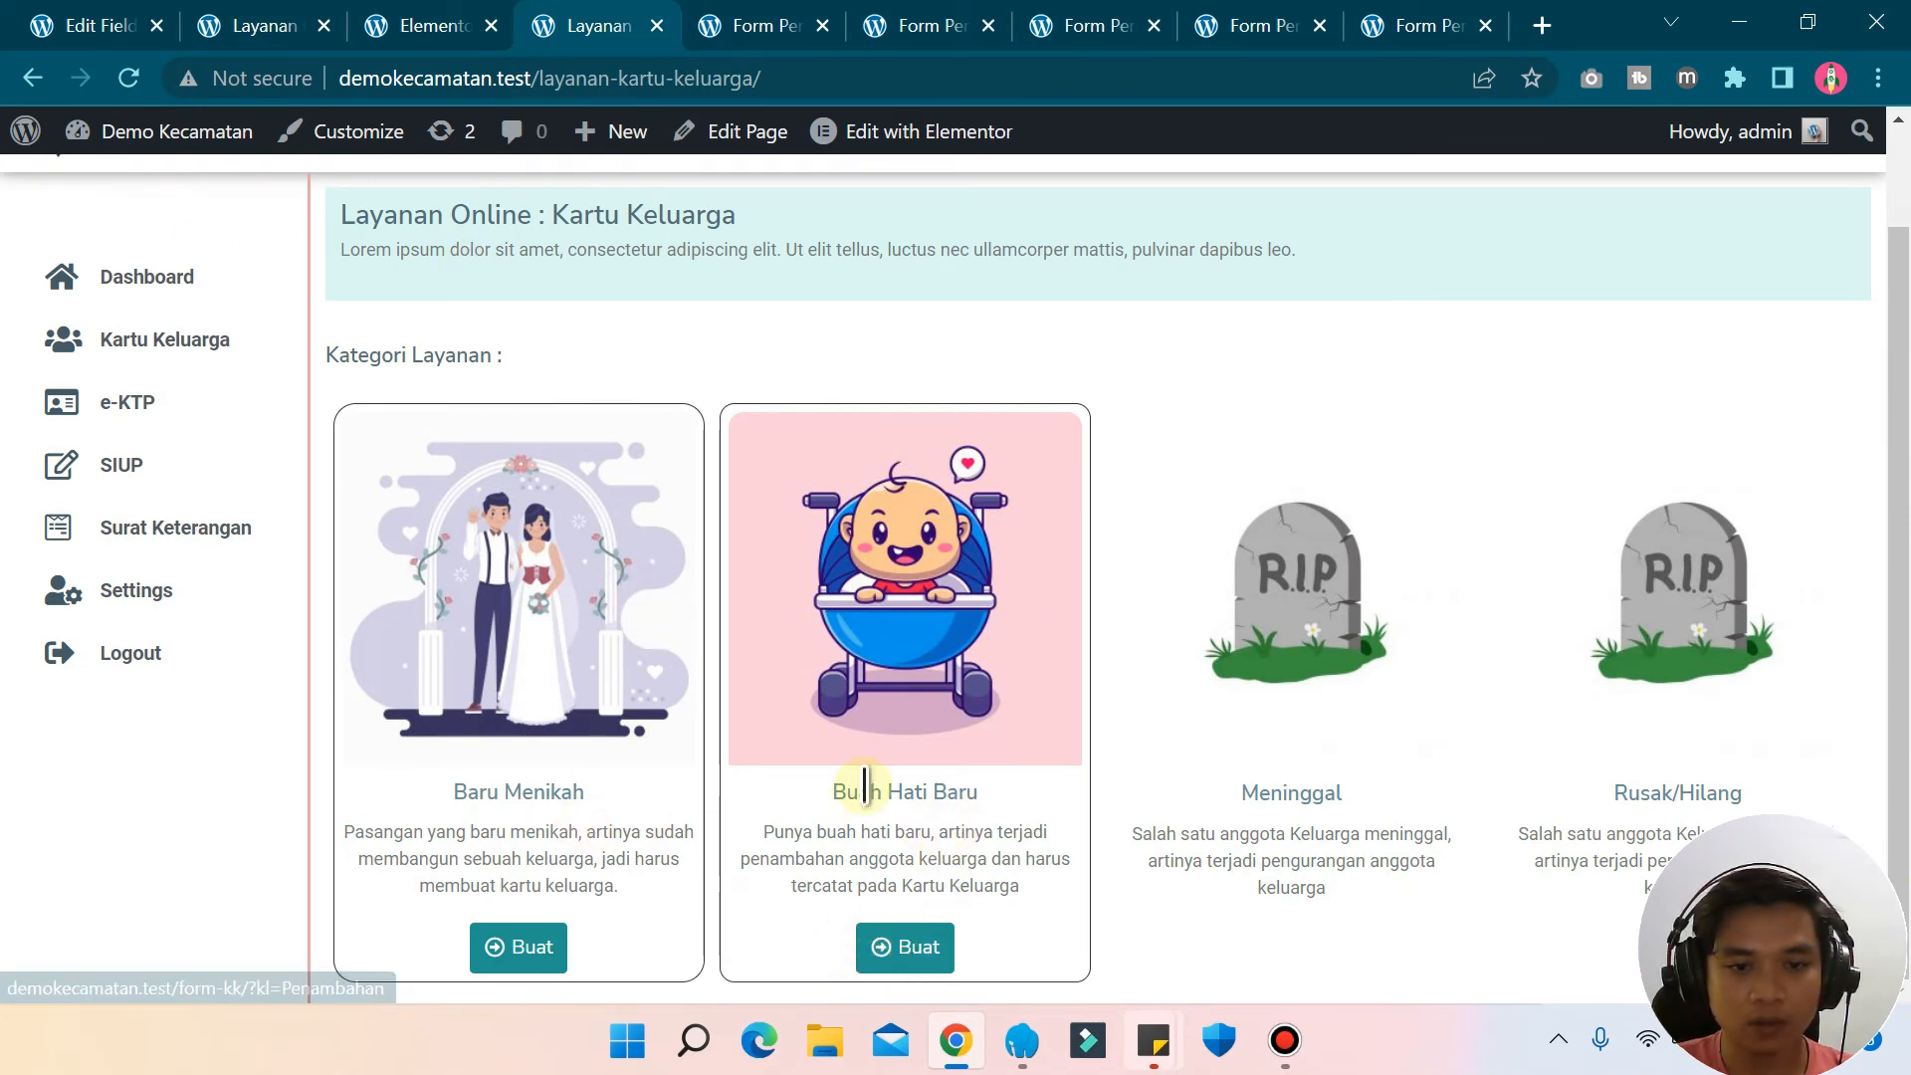
pyautogui.click(916, 958)
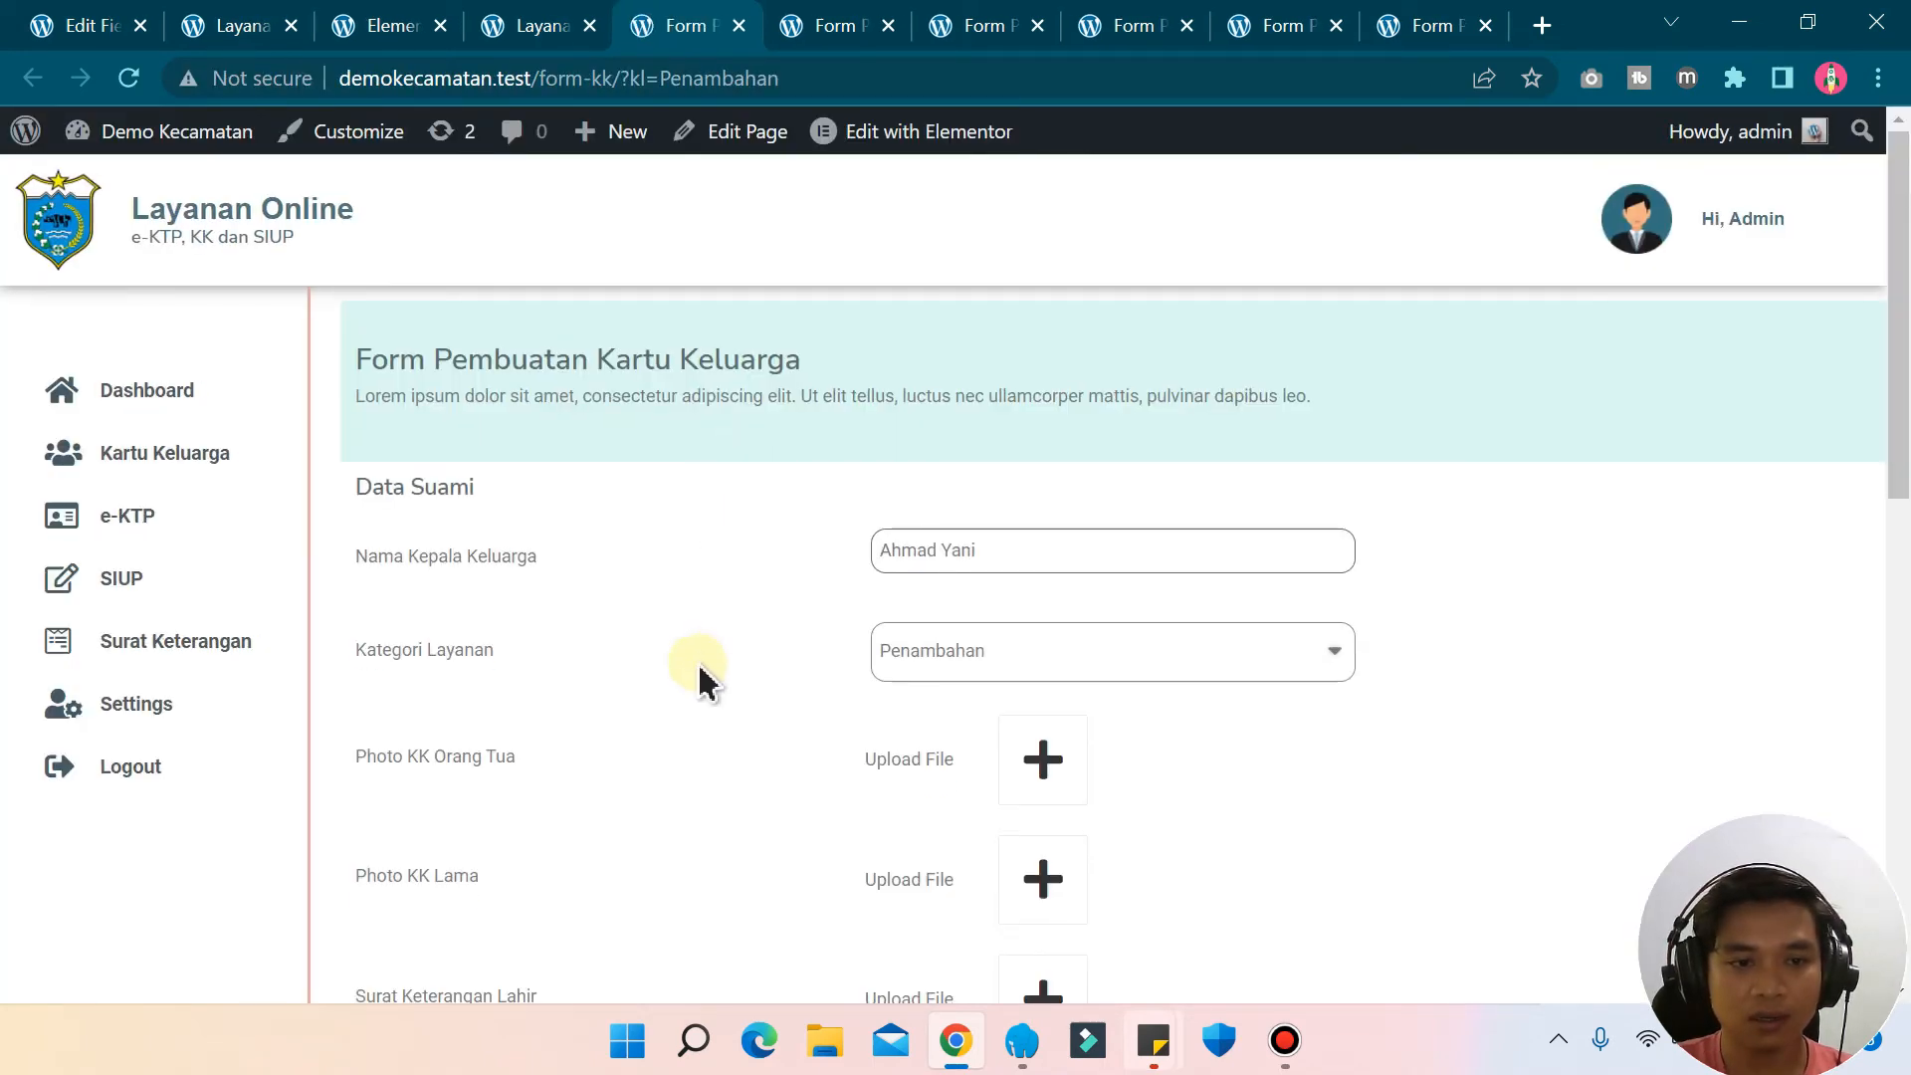
pyautogui.scroll(-3, 683, 702)
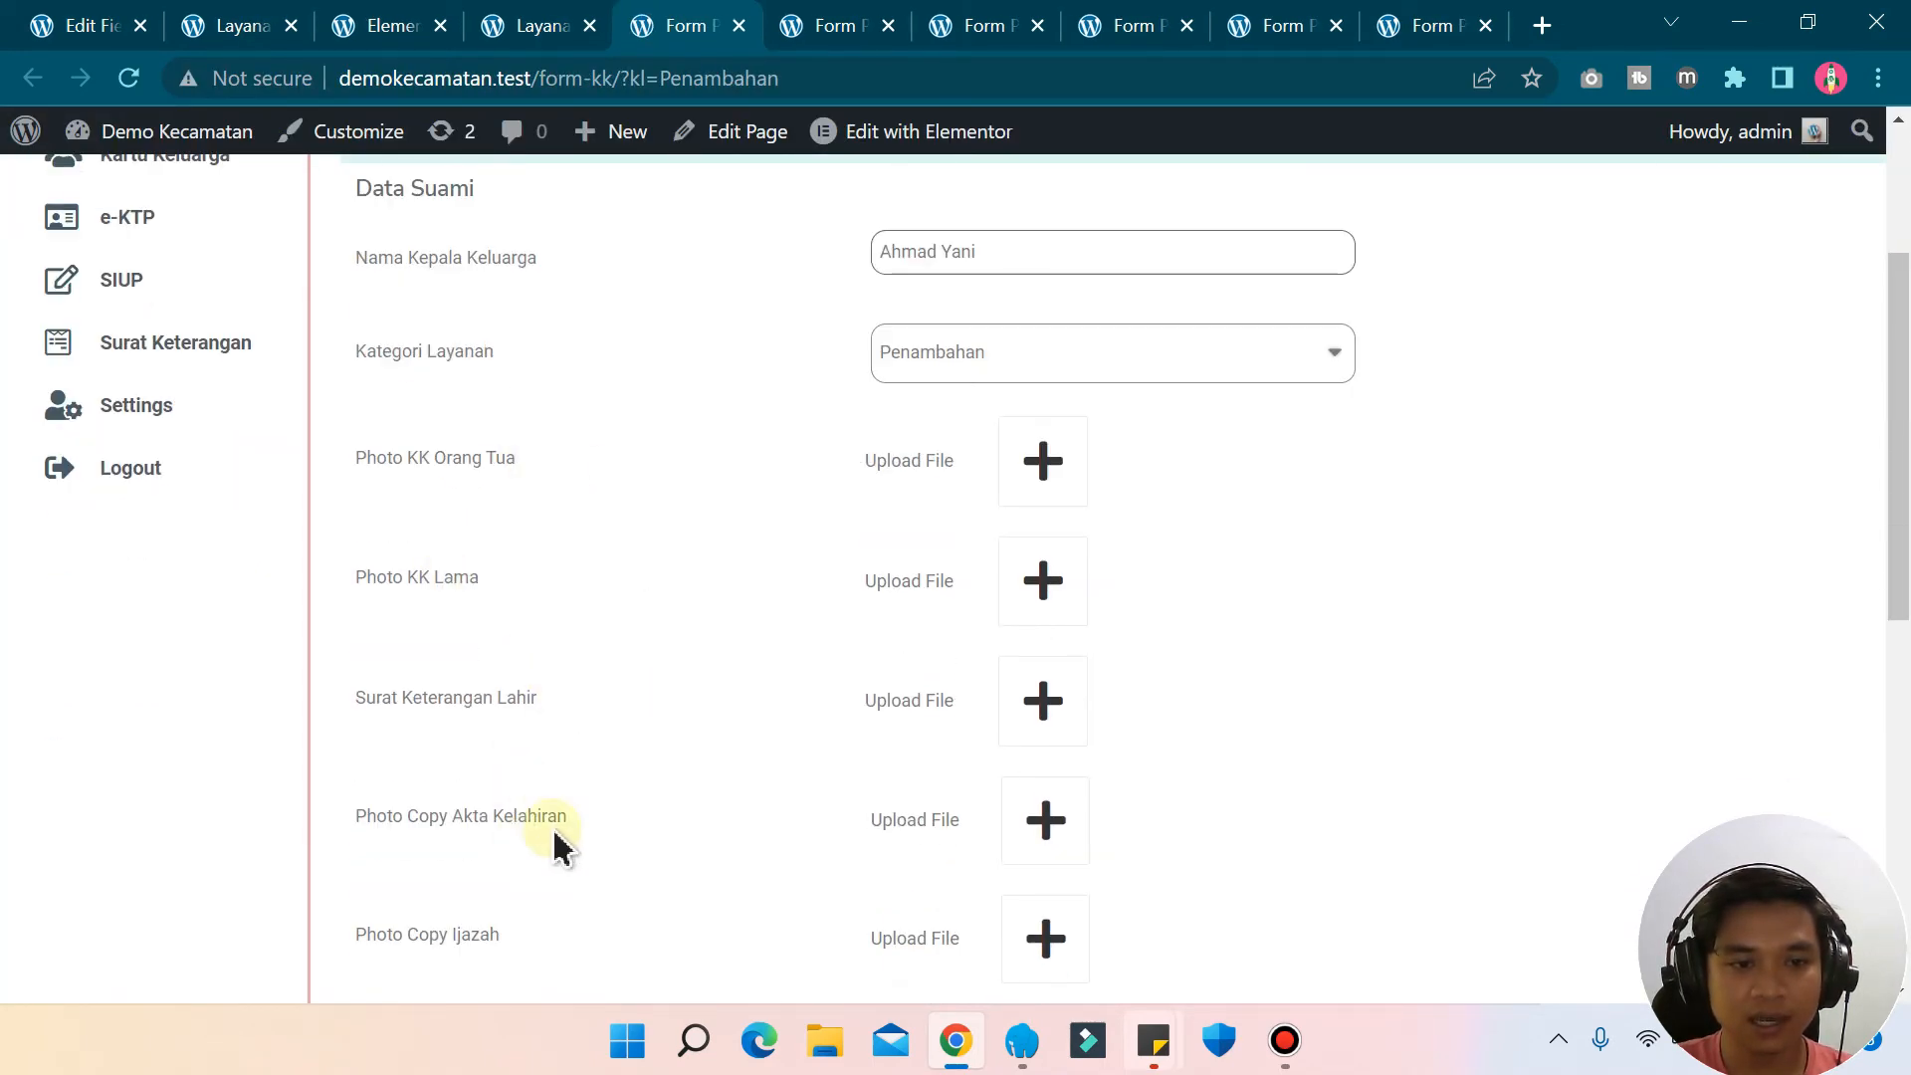
pyautogui.moveTo(547, 702); pyautogui.dragTo(375, 704)
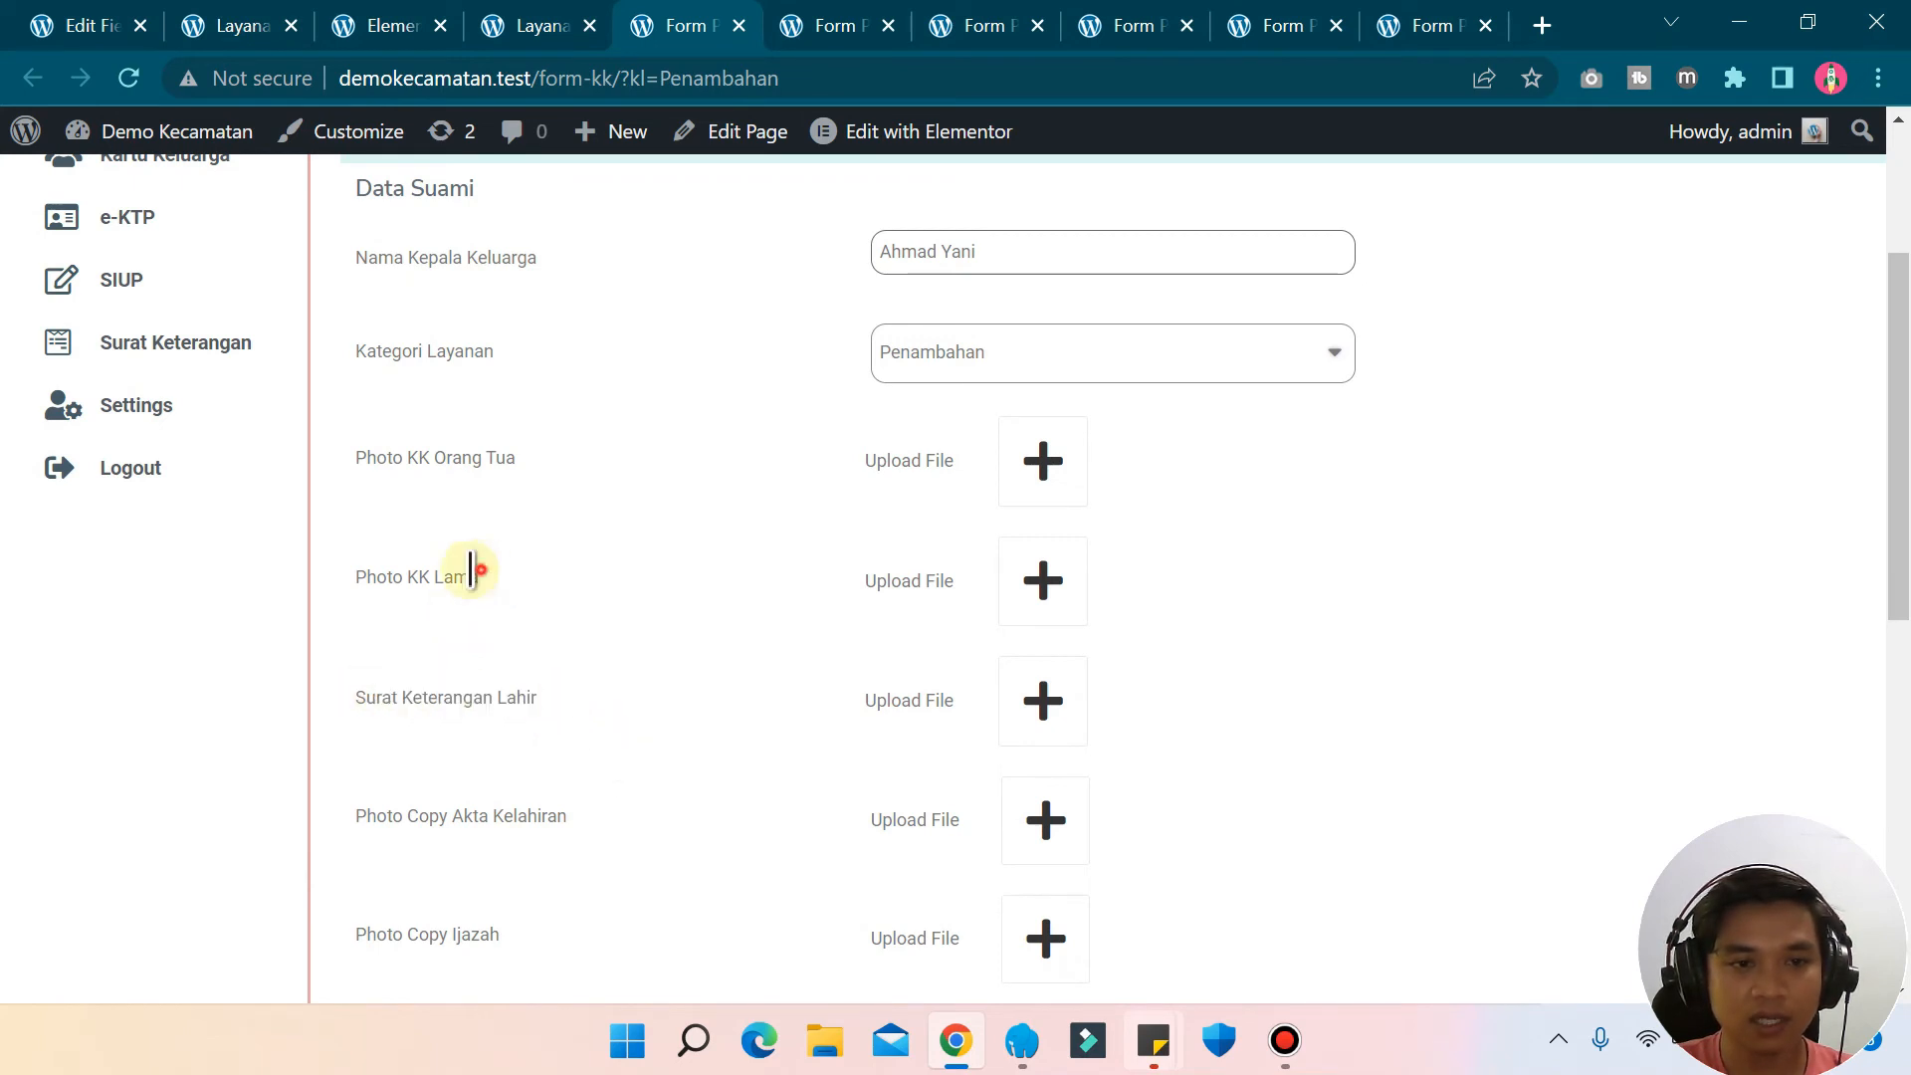
pyautogui.moveTo(476, 574); pyautogui.dragTo(356, 577)
pyautogui.click(560, 460)
pyautogui.moveTo(497, 456); pyautogui.dragTo(398, 249)
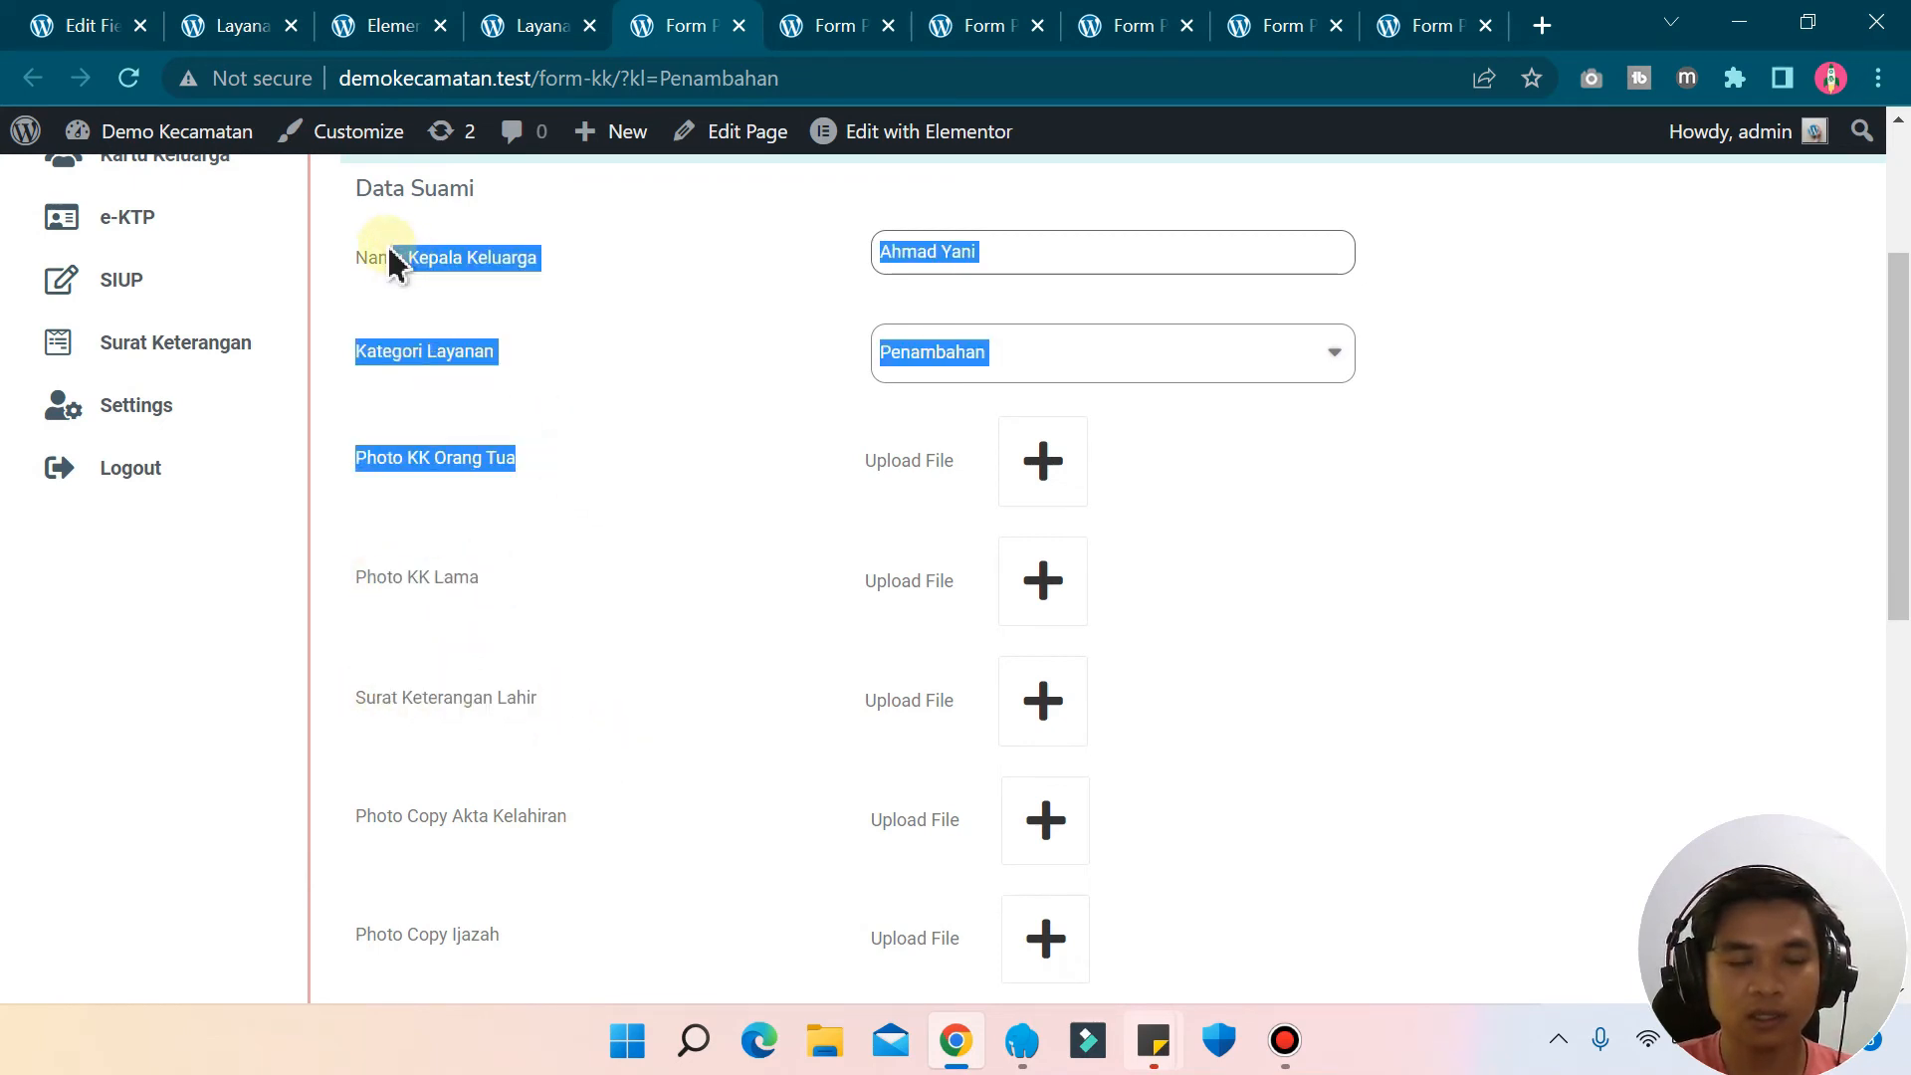
pyautogui.click(397, 264)
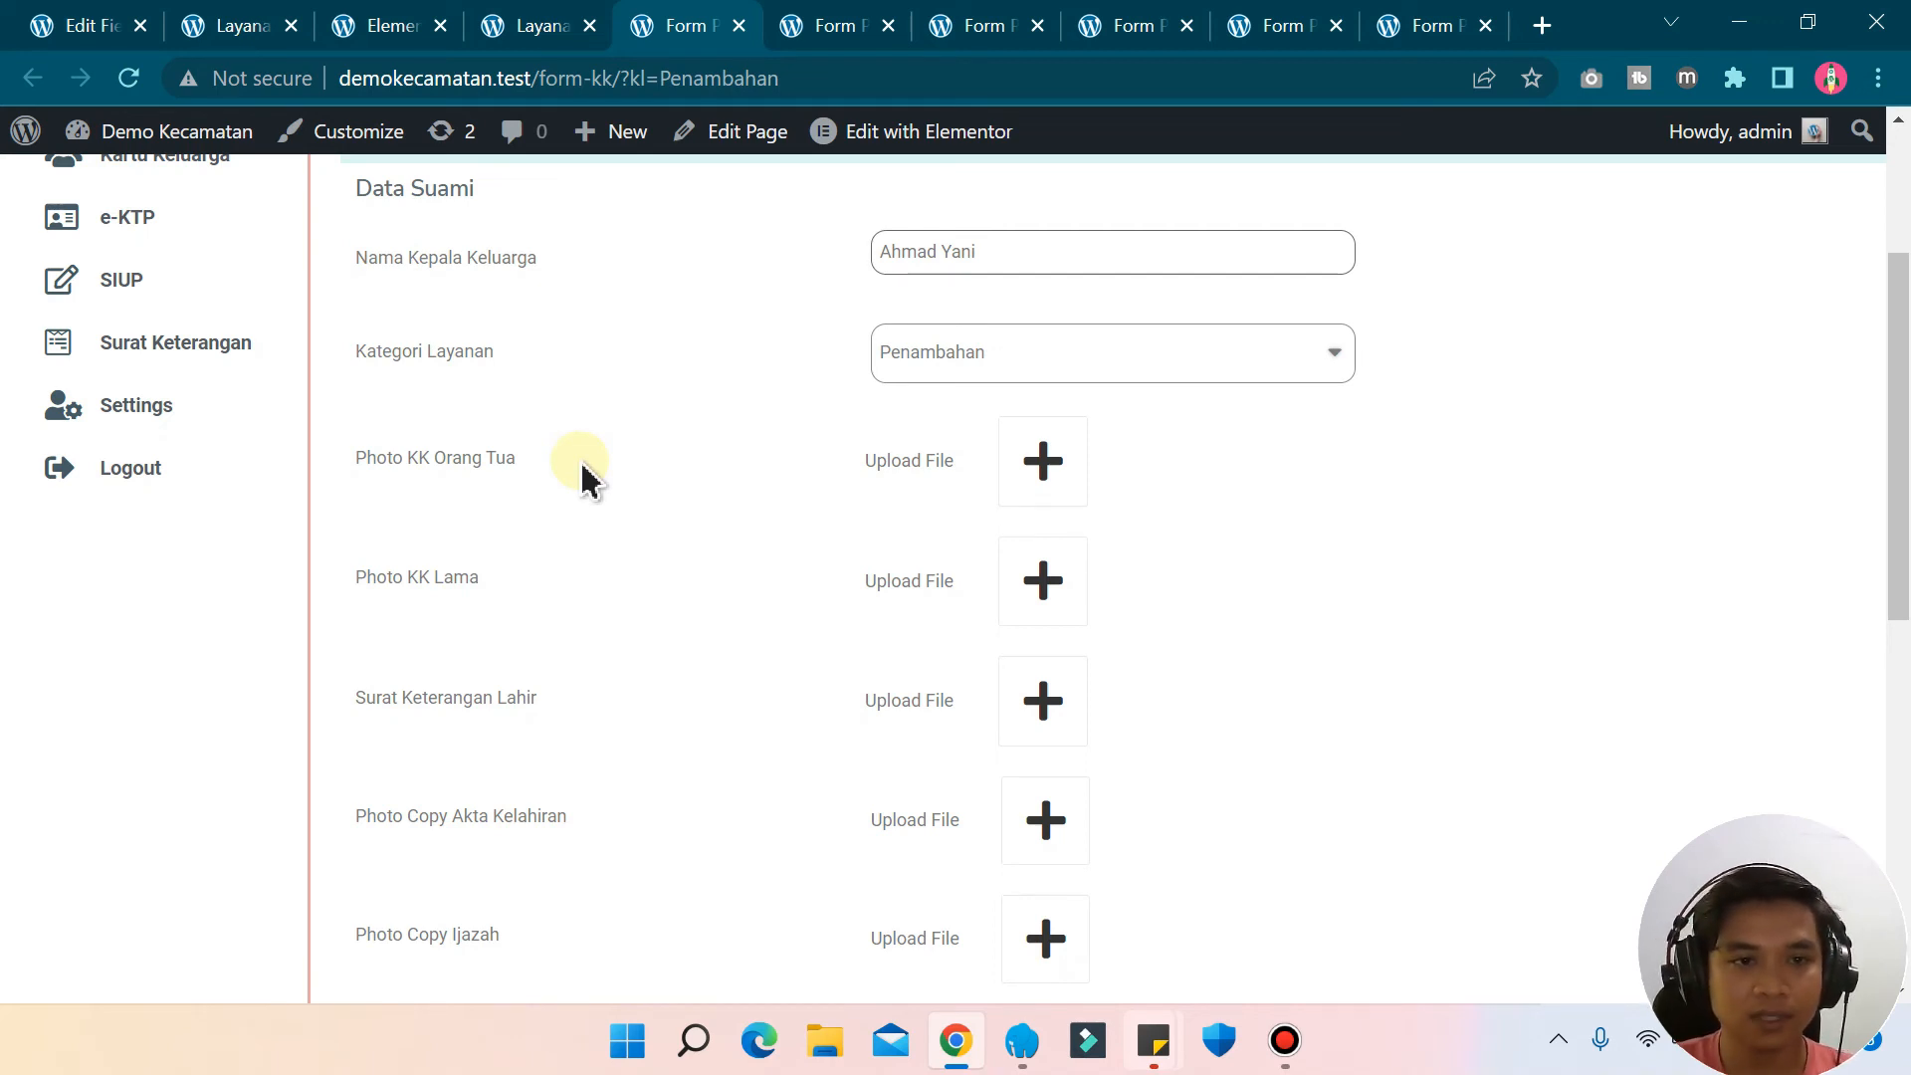
# - Enable PAFE Conditional Visibility on the Photo KK Orang Tua inner section under Data Suami
pyautogui.click(395, 39)
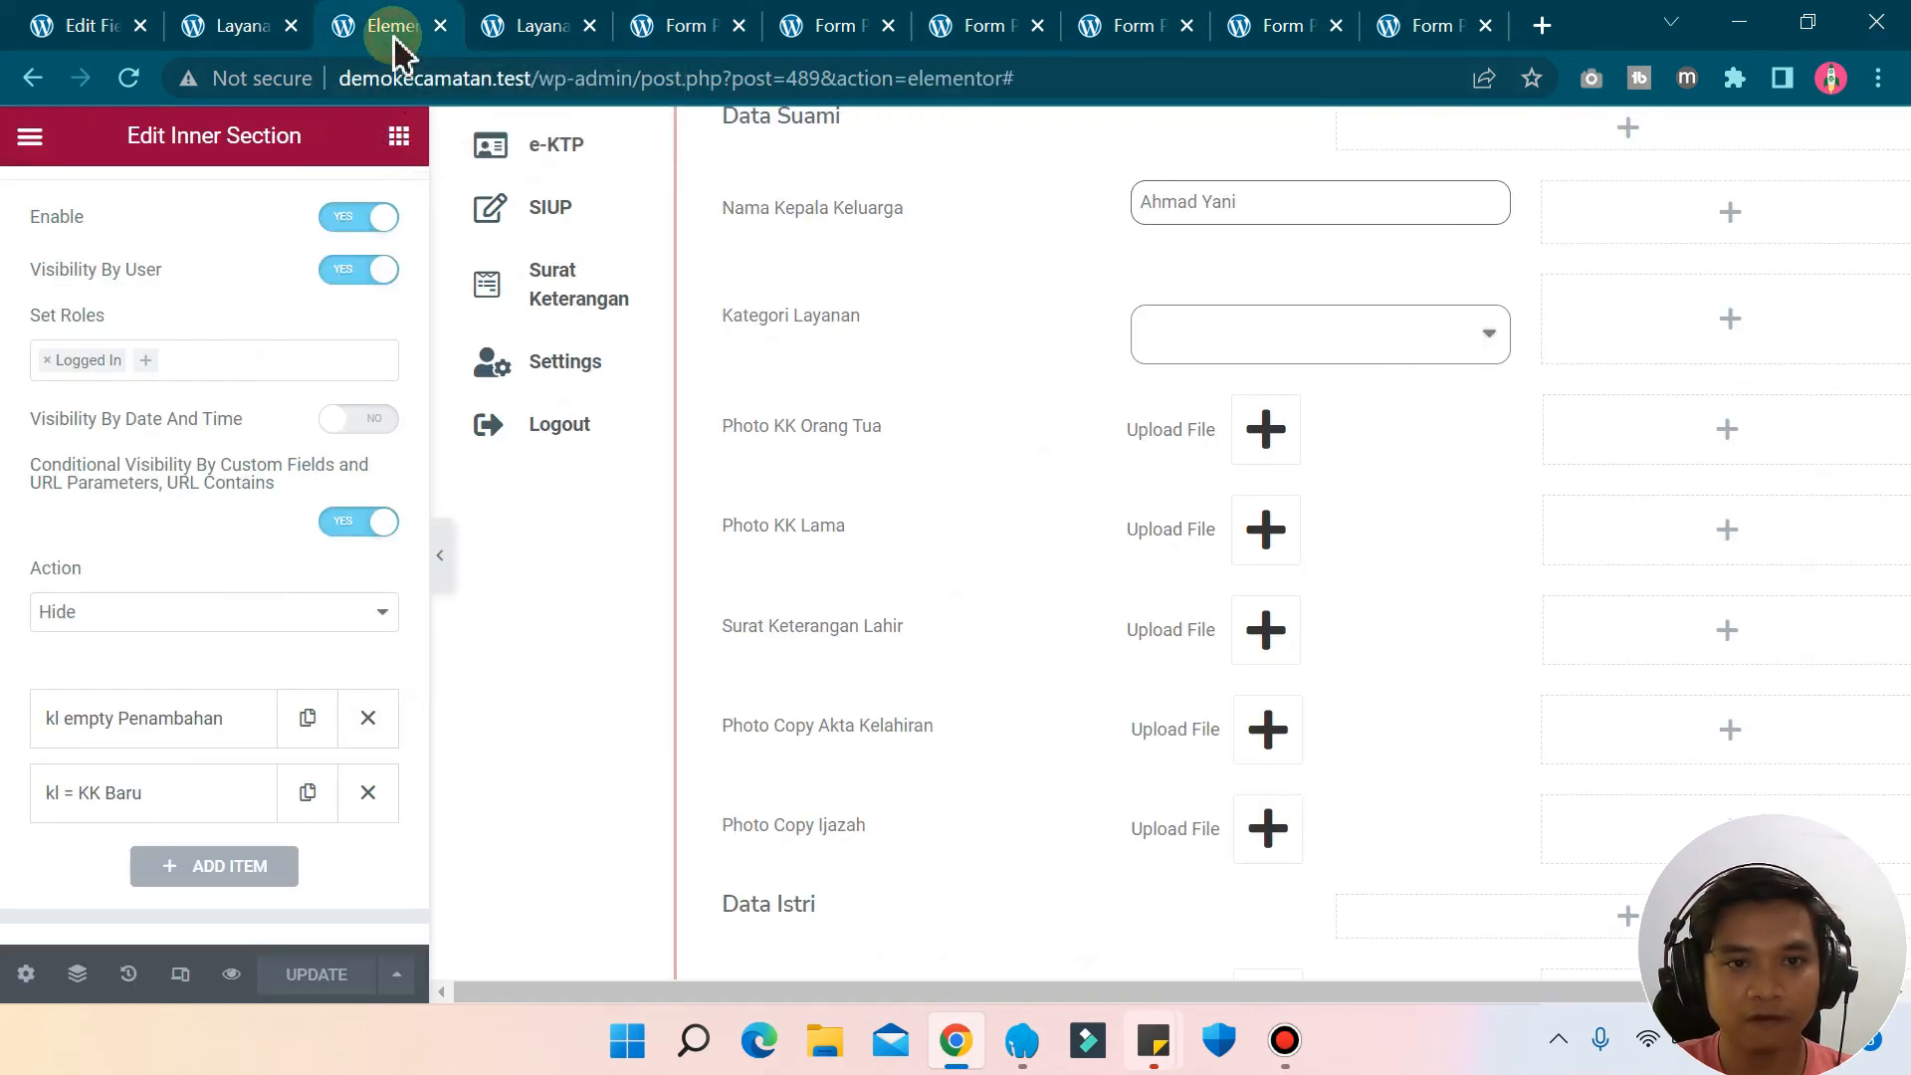
pyautogui.scroll(3, 1440, 862)
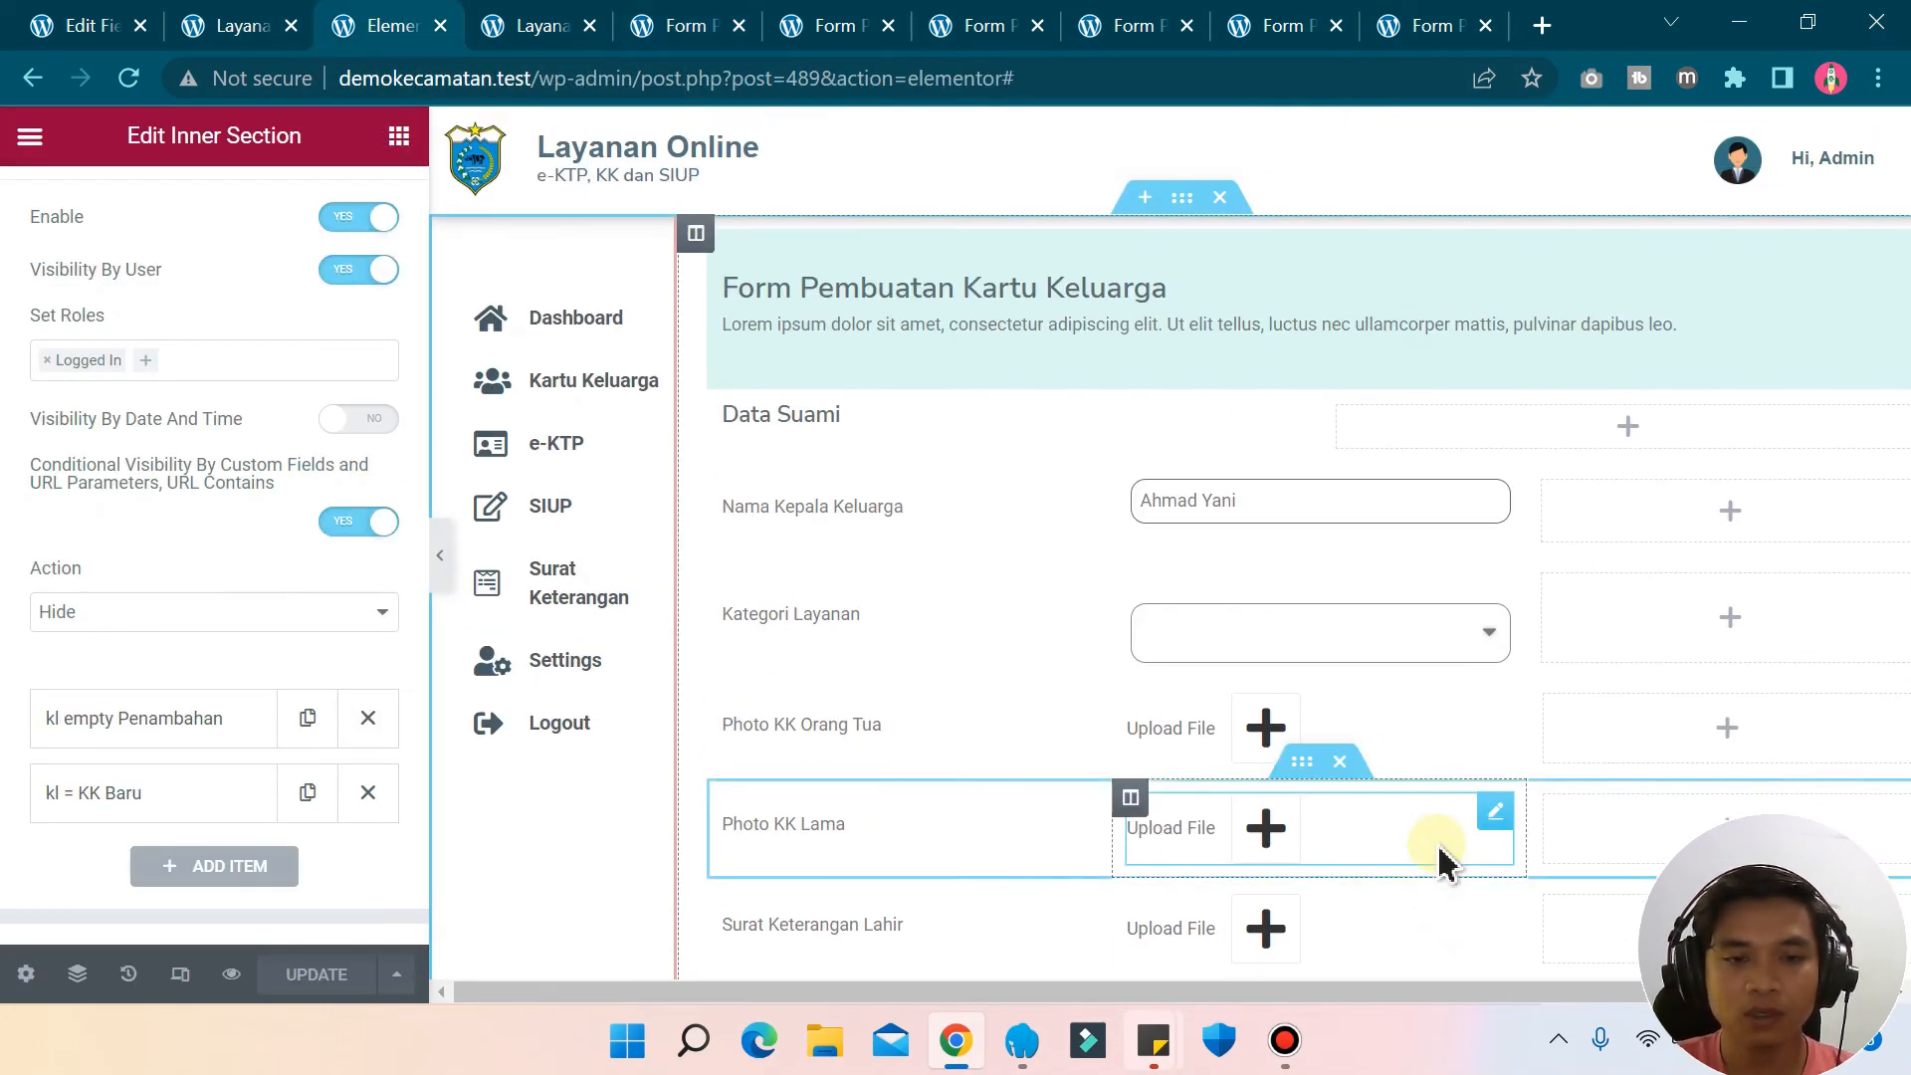
pyautogui.scroll(-2, 1471, 631)
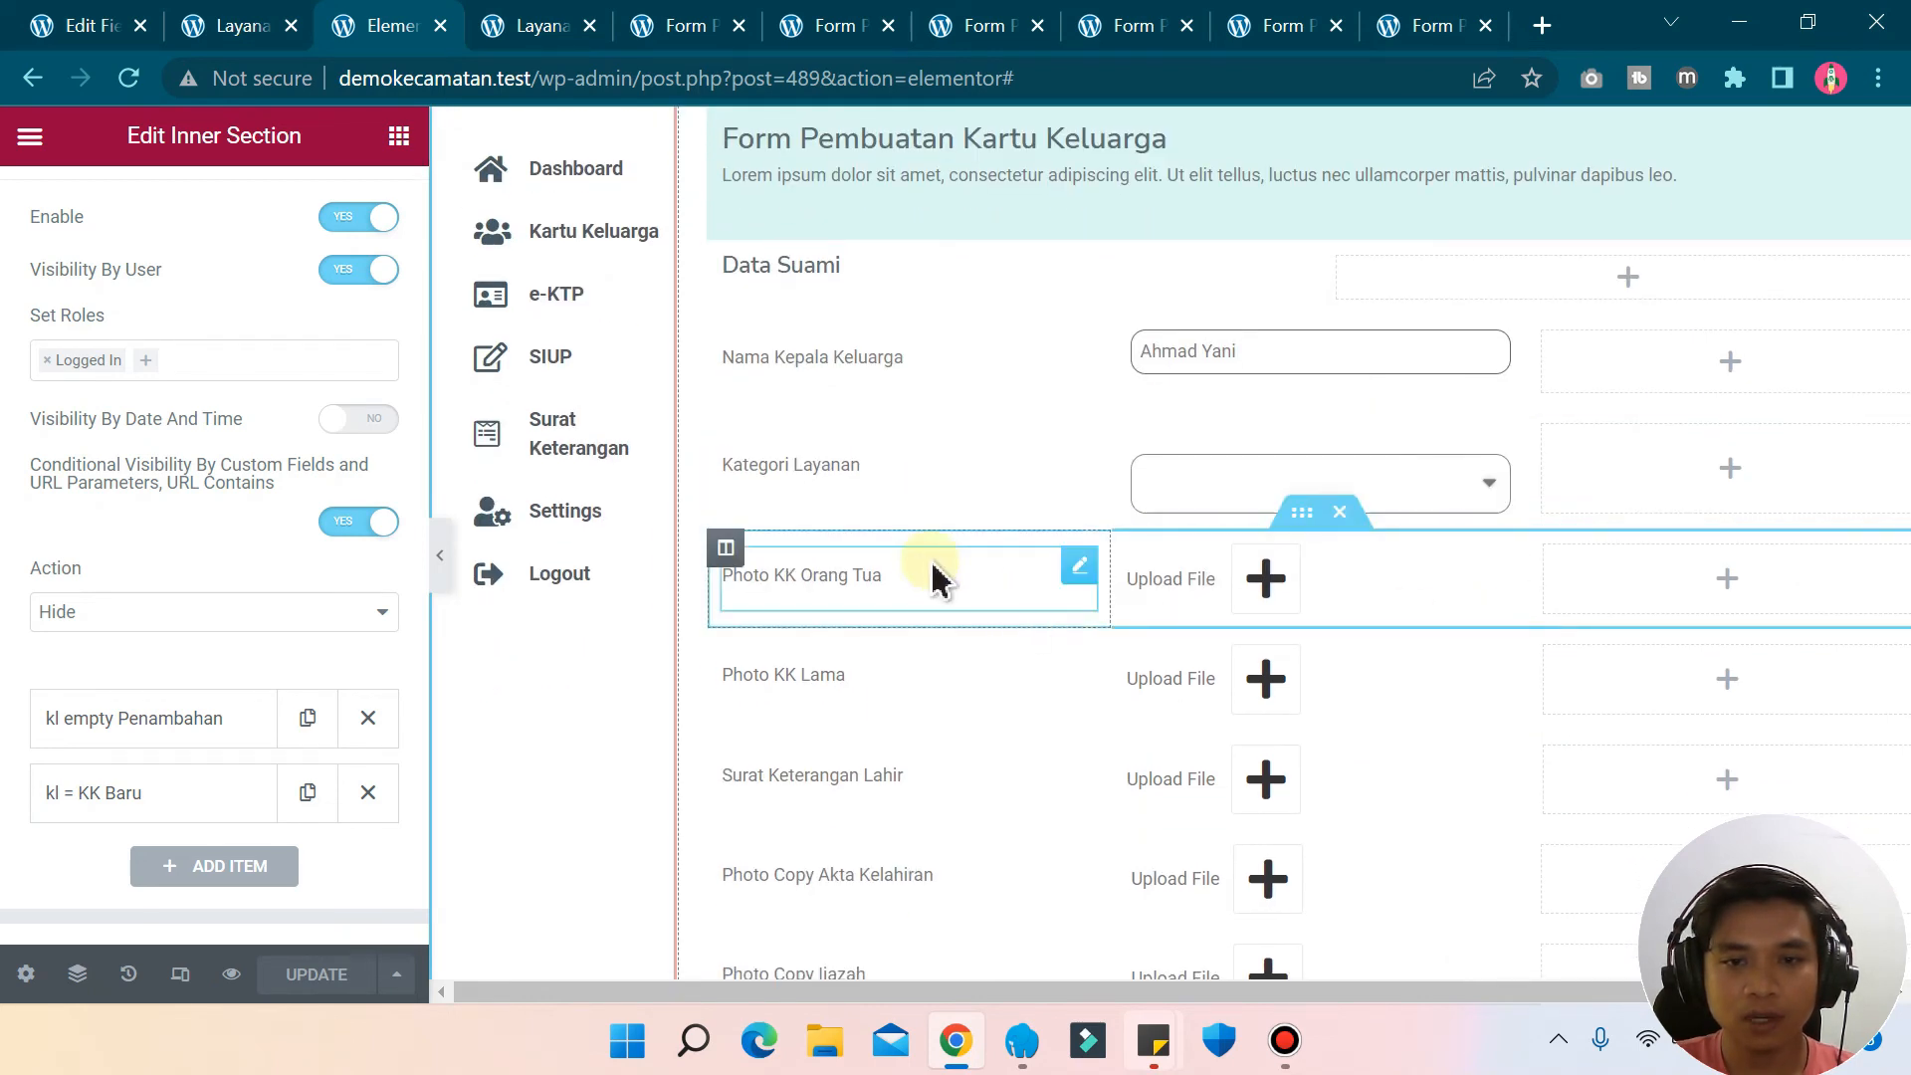
pyautogui.rightClick(1296, 509)
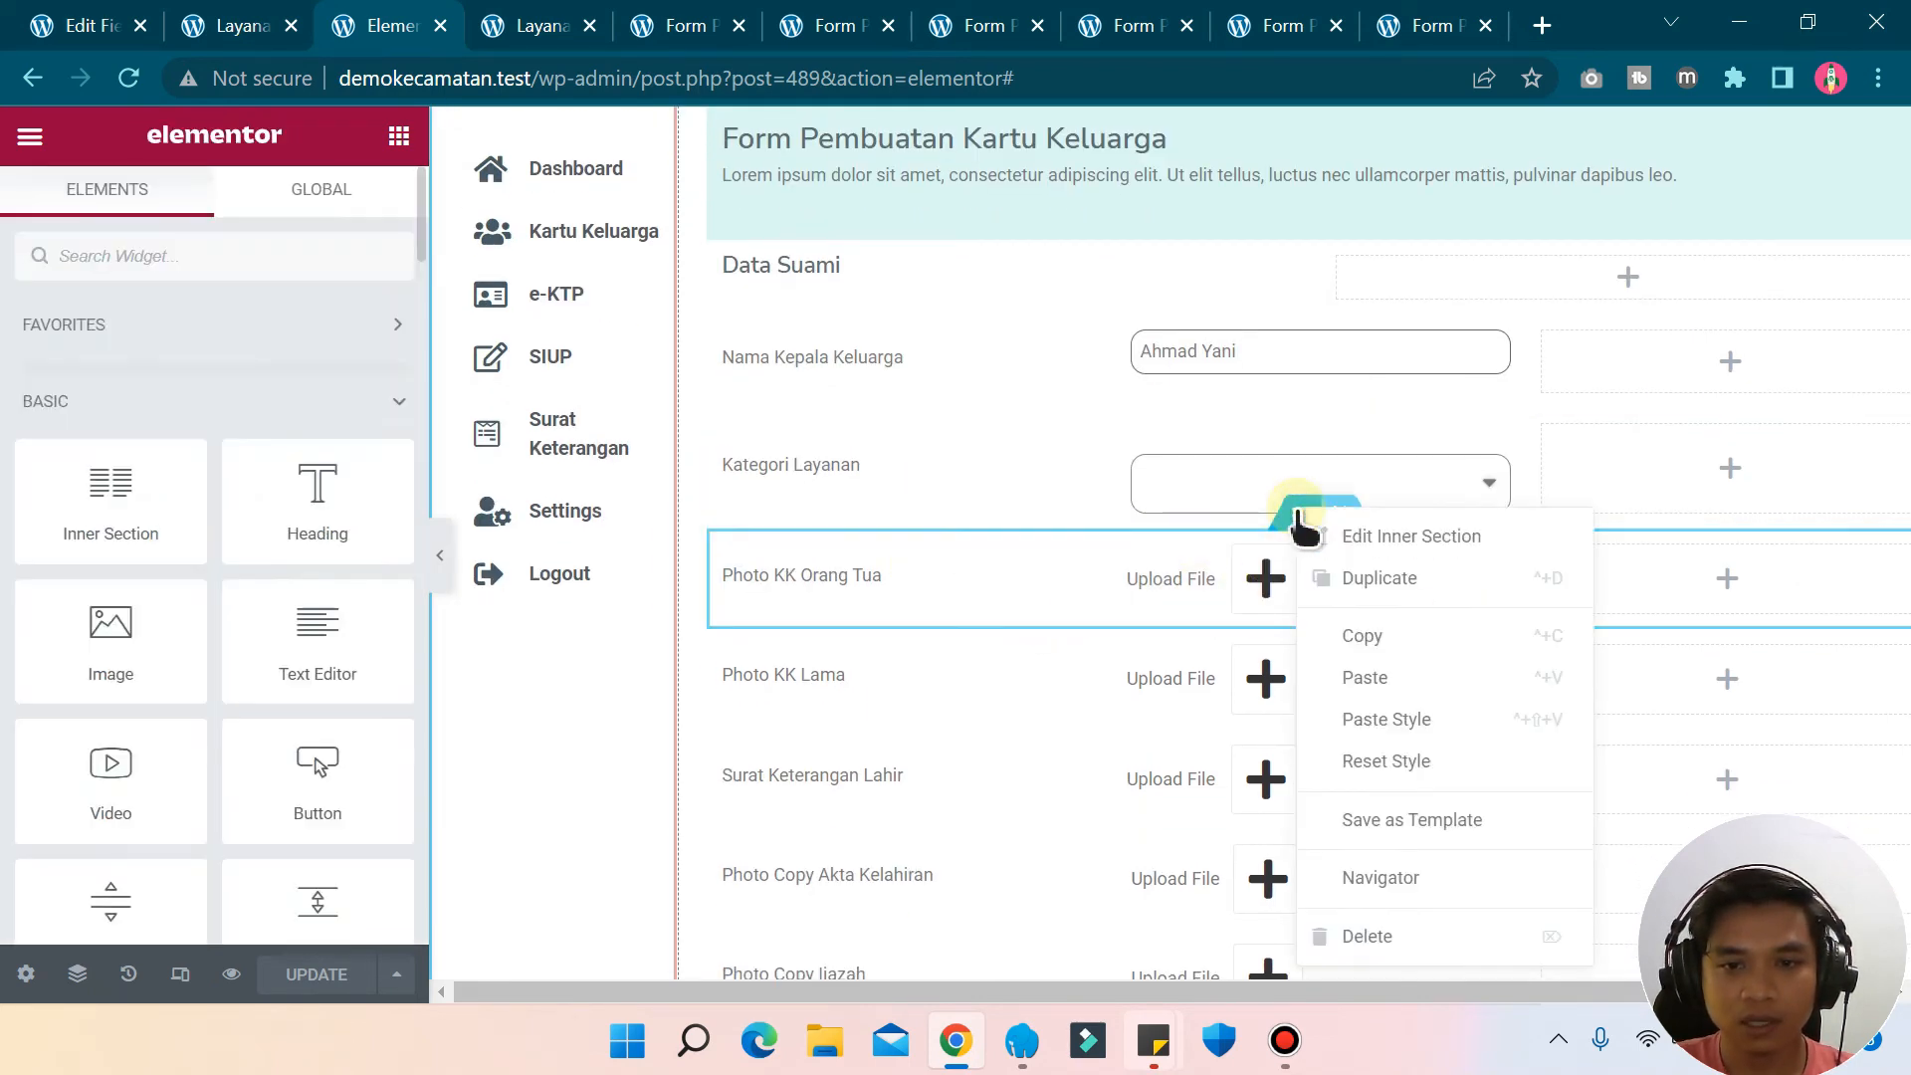
pyautogui.click(1408, 542)
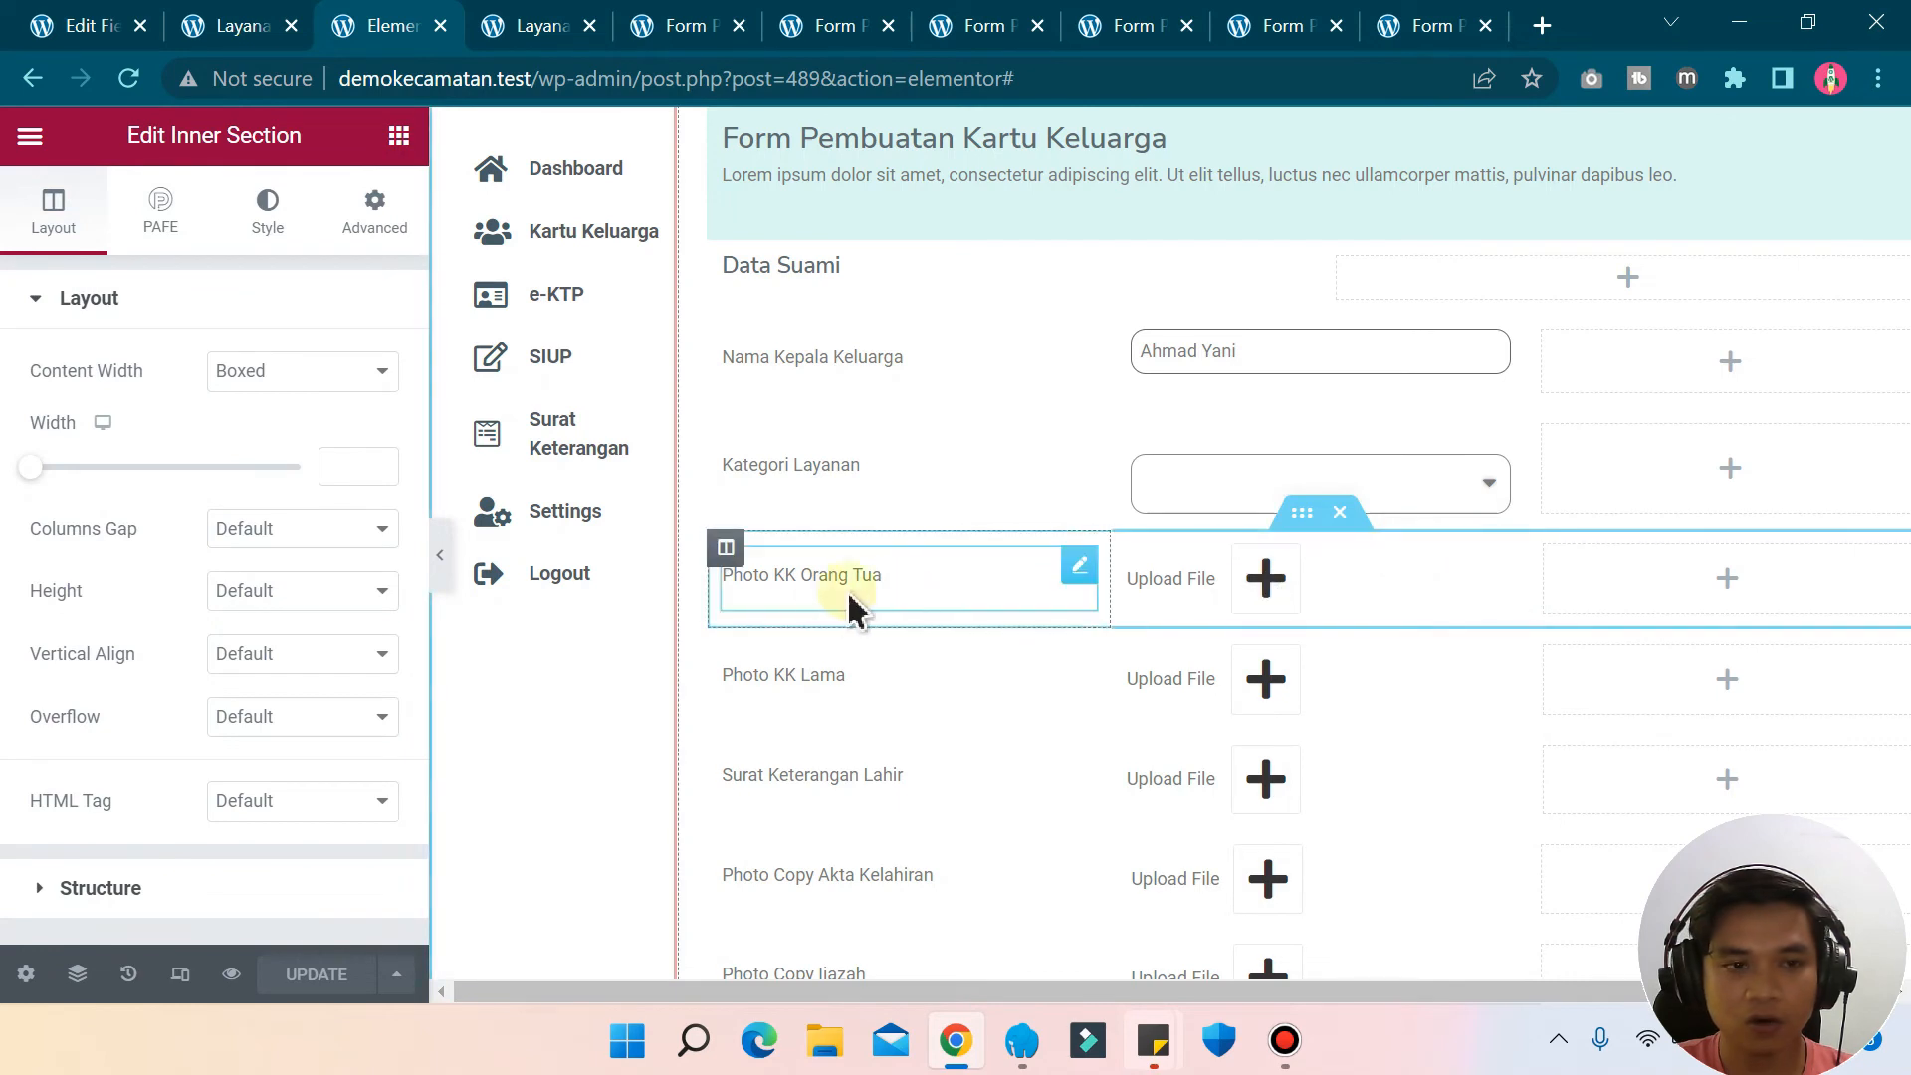
pyautogui.click(157, 211)
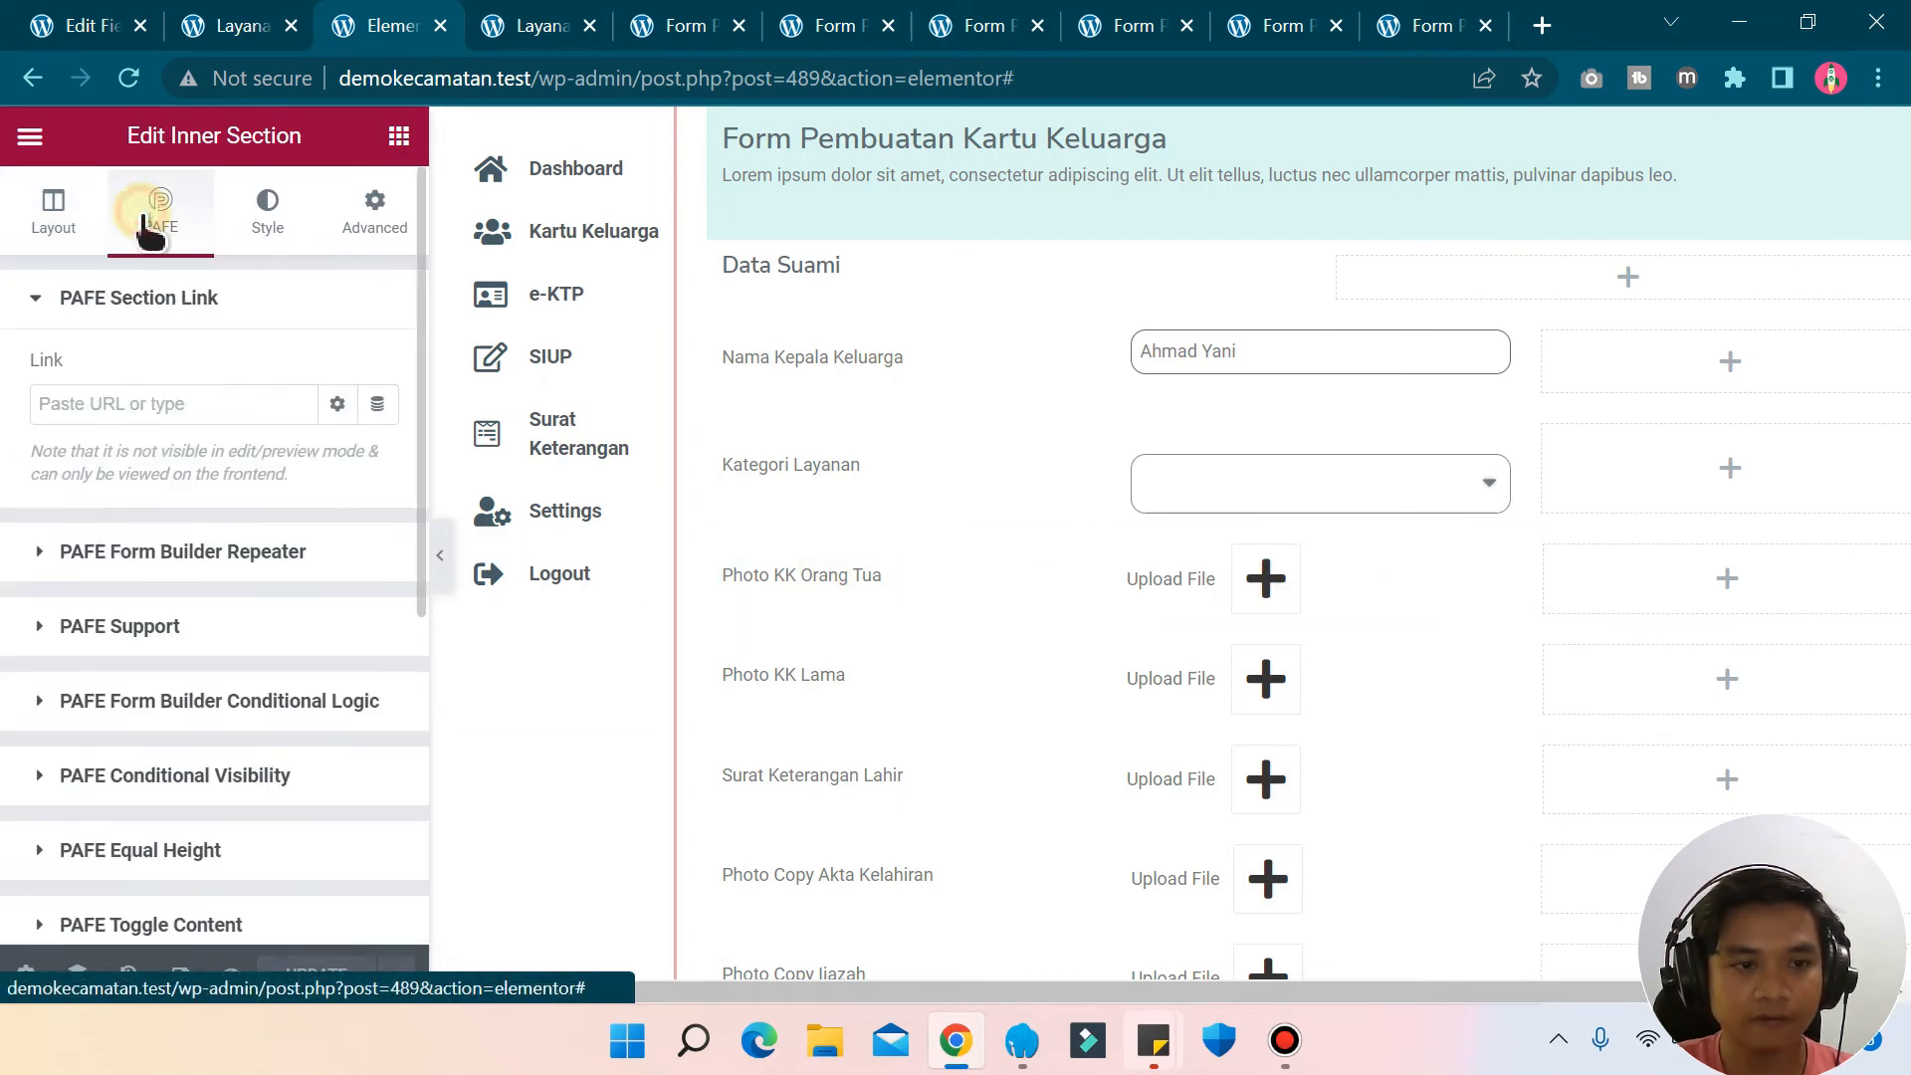
pyautogui.click(206, 778)
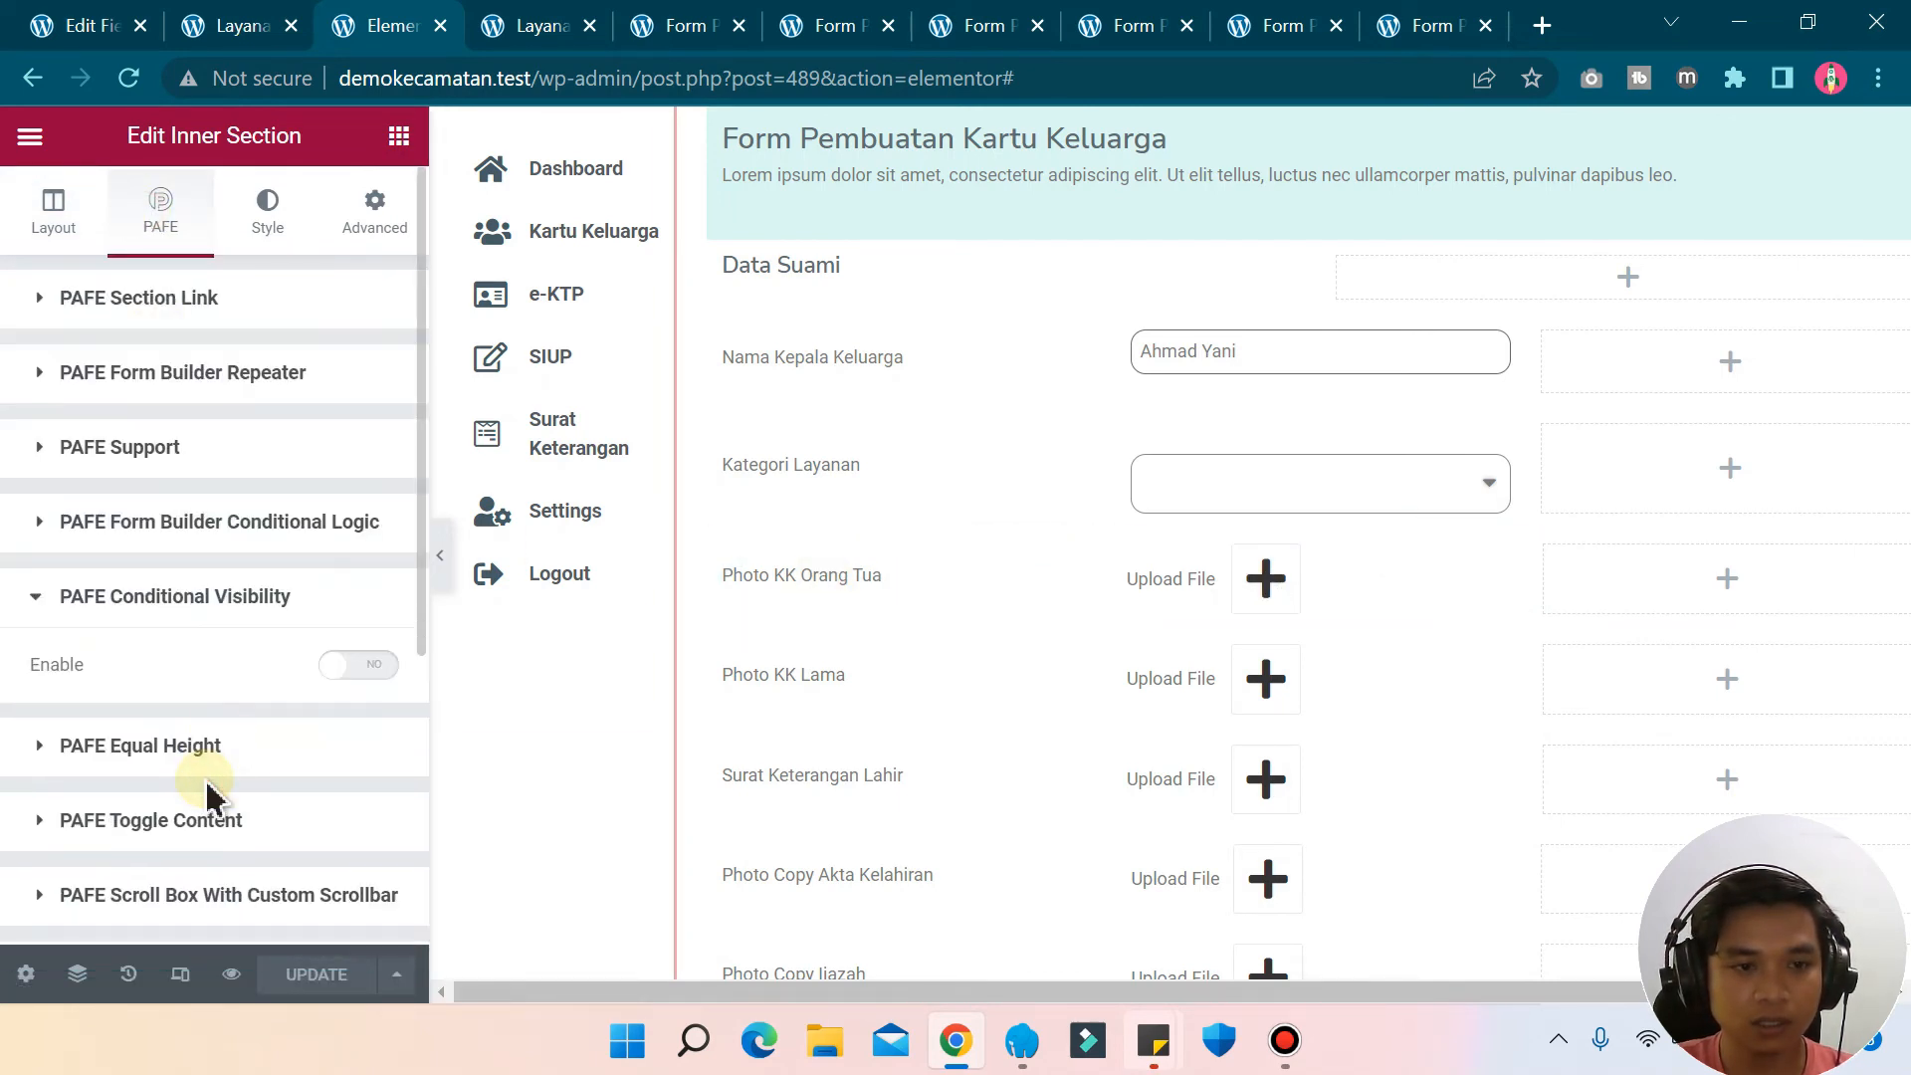
pyautogui.click(359, 667)
# - Add a second visibility condition to the Photo KK Orang Tua section, using URL Parameter kl with the equals operator
pyautogui.scroll(-2, 252, 670)
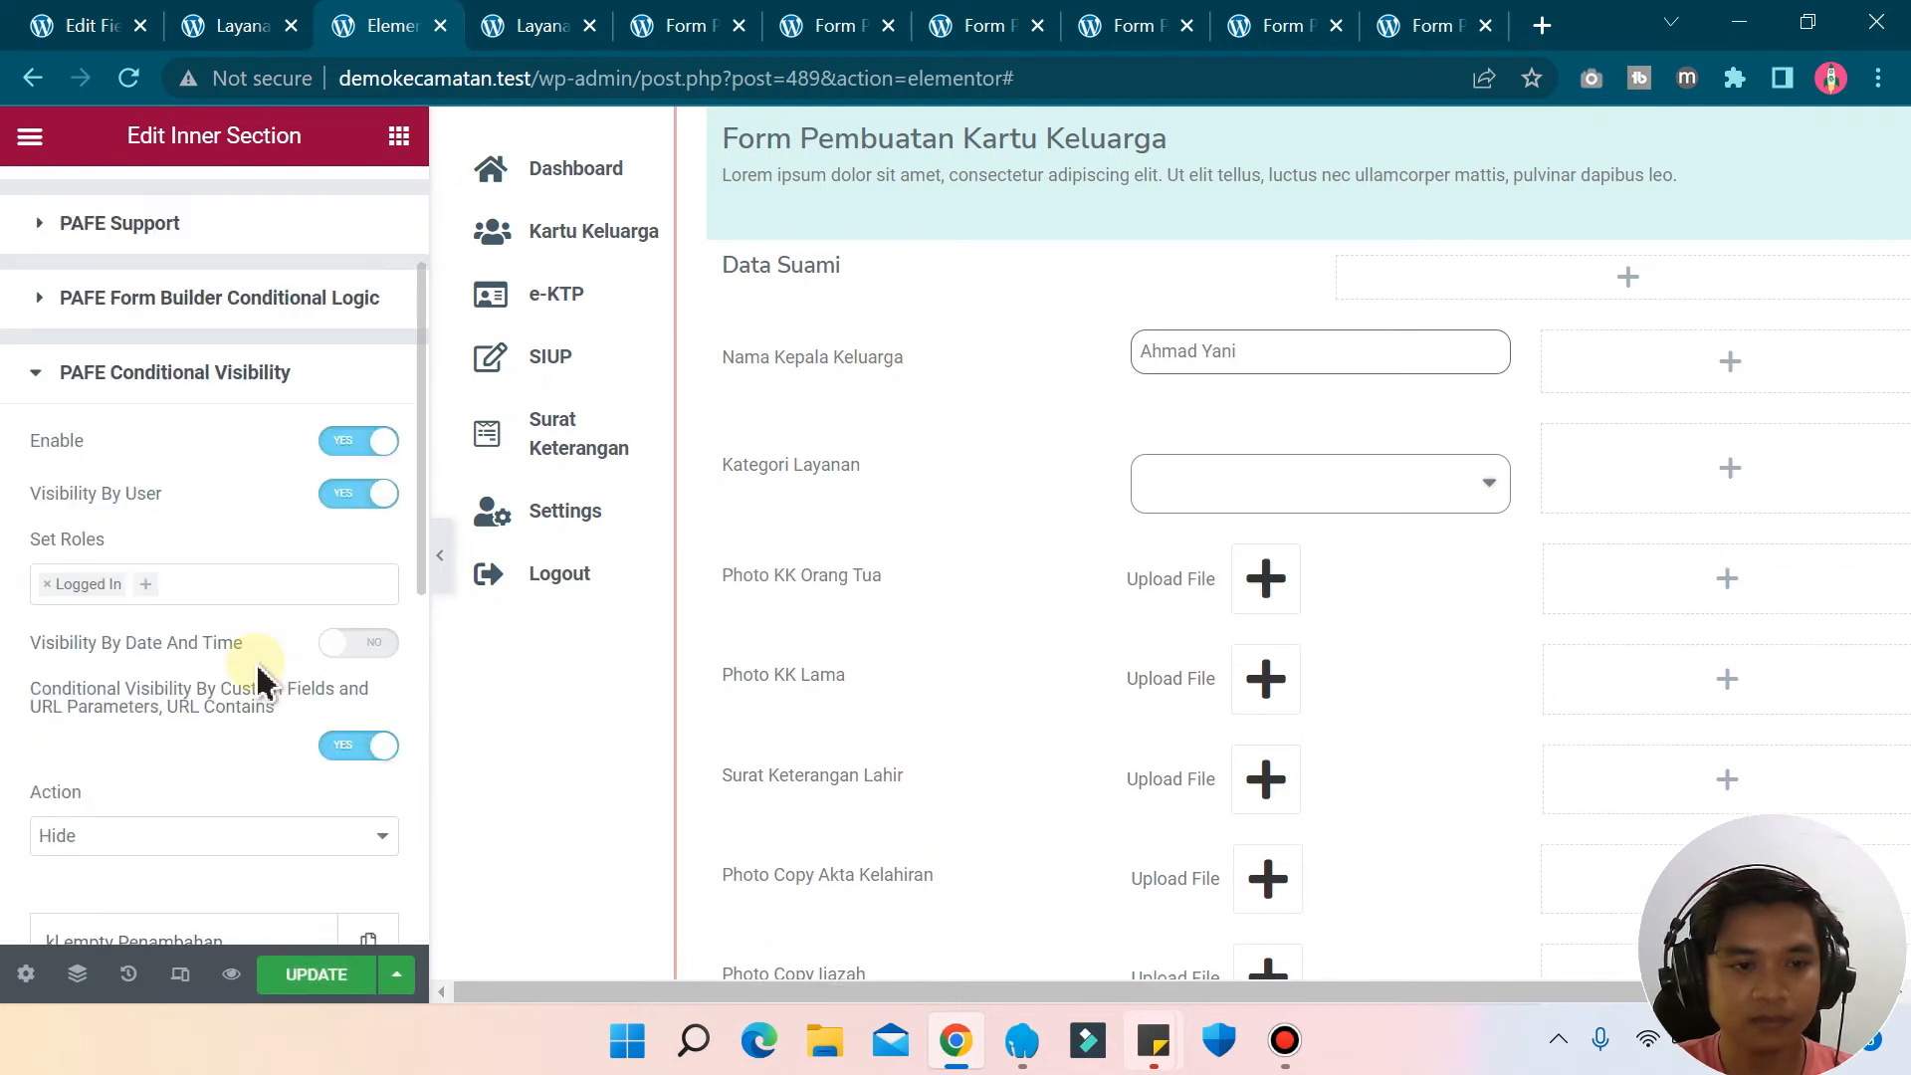
pyautogui.scroll(-2, 204, 669)
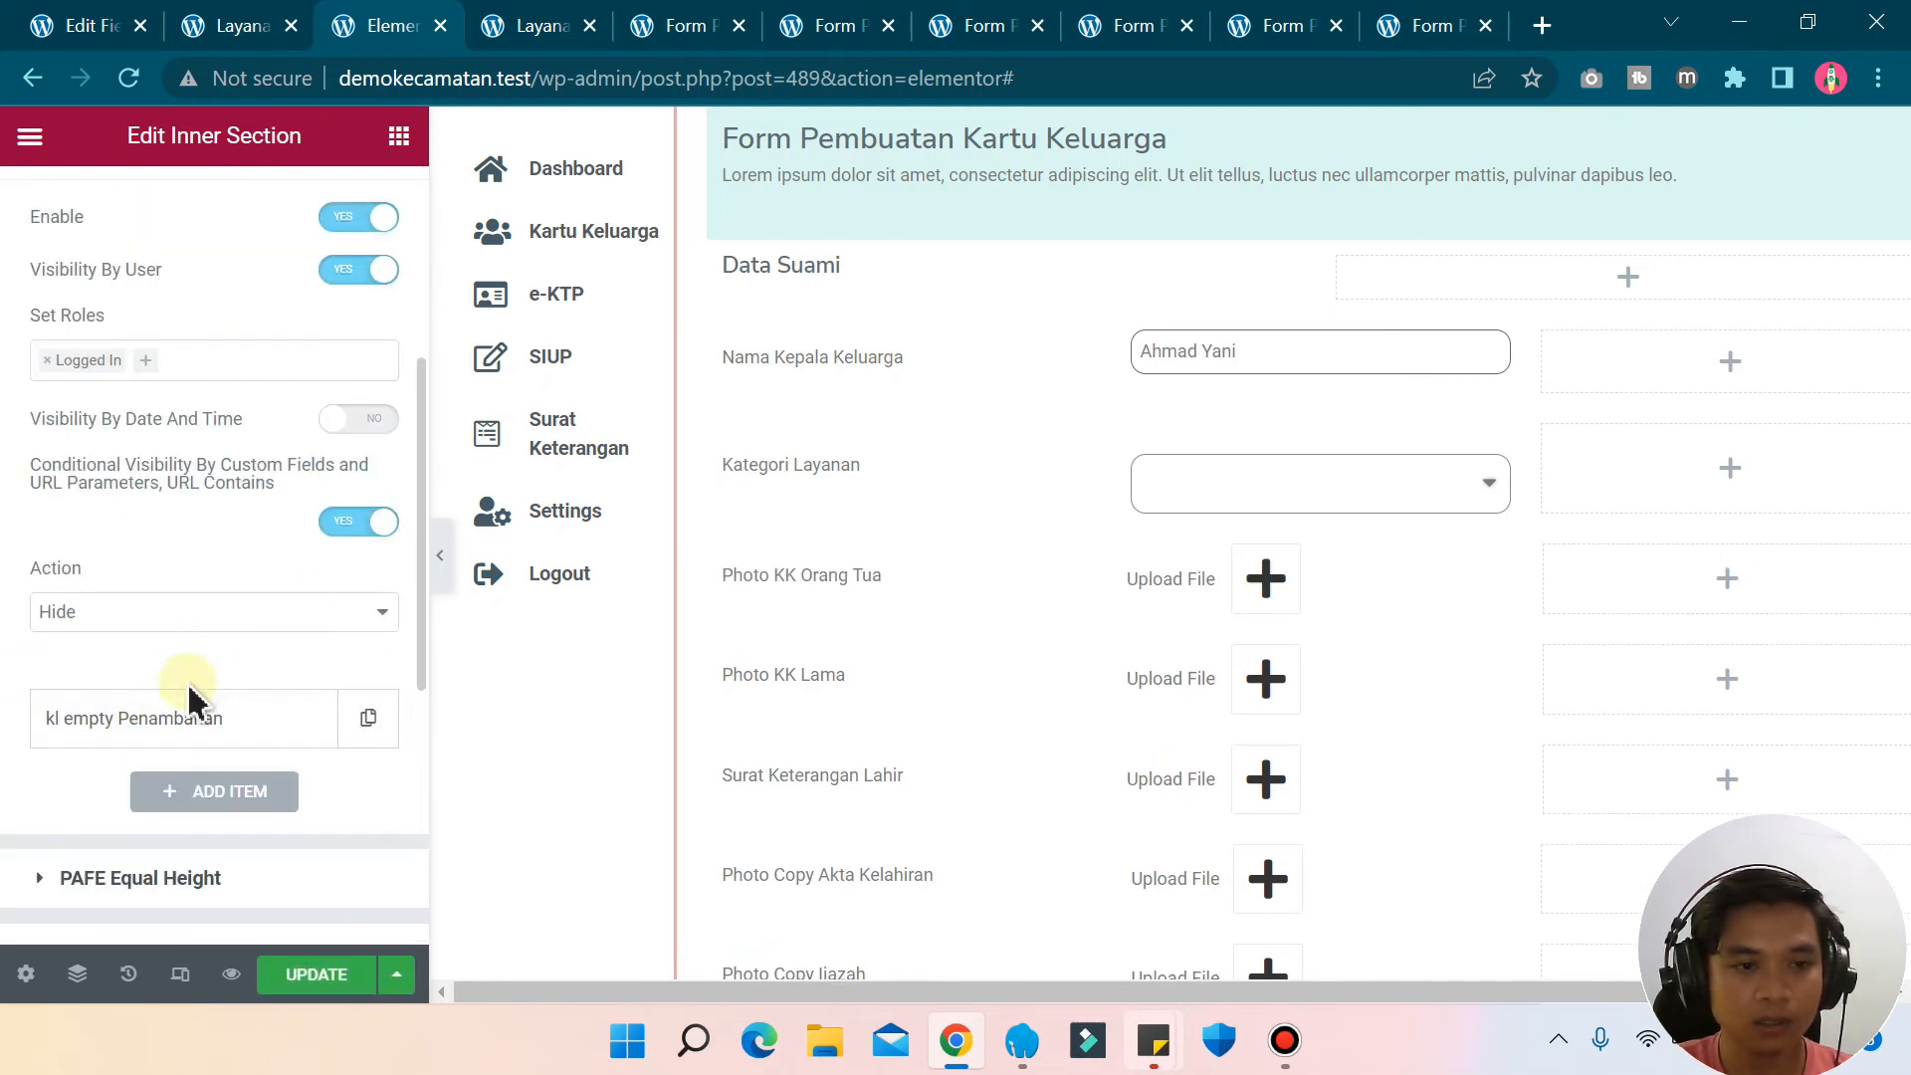
pyautogui.click(162, 714)
pyautogui.scroll(-2, 182, 710)
pyautogui.scroll(-2, 182, 711)
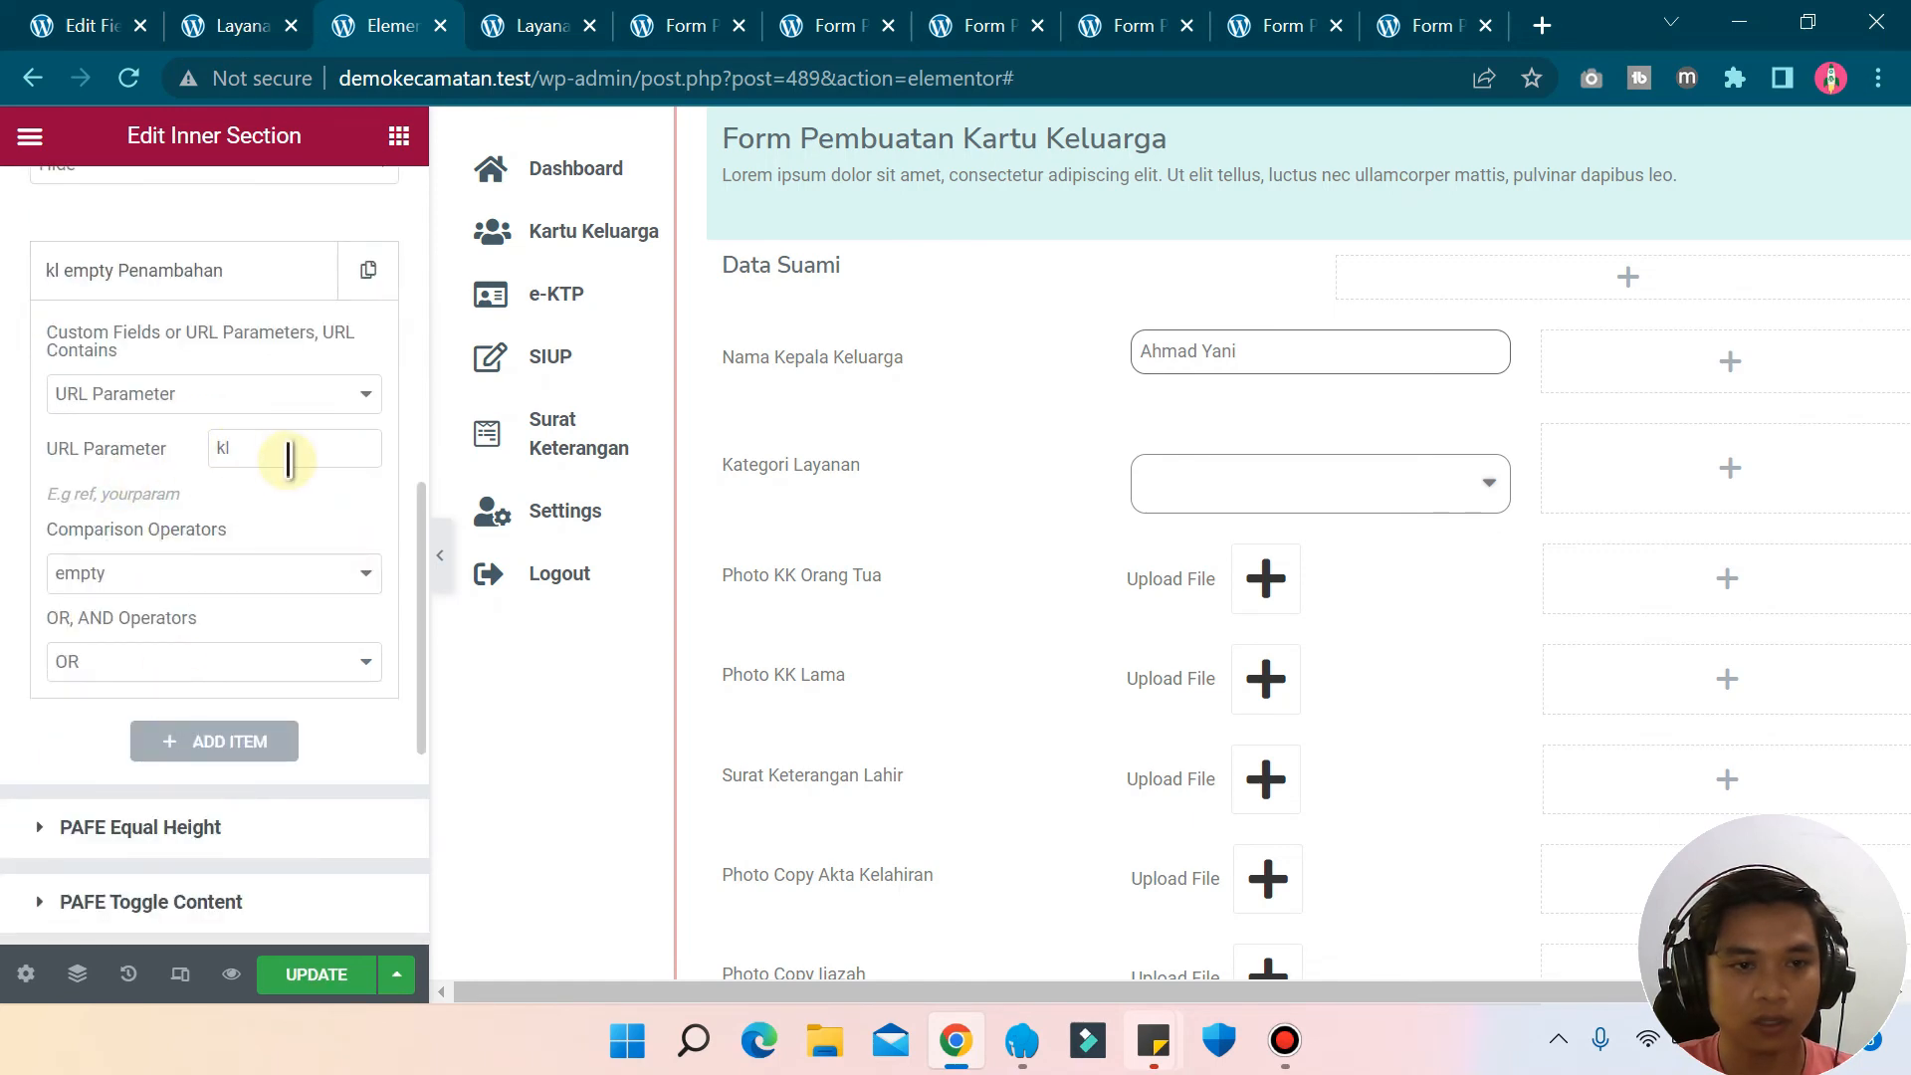
pyautogui.click(219, 747)
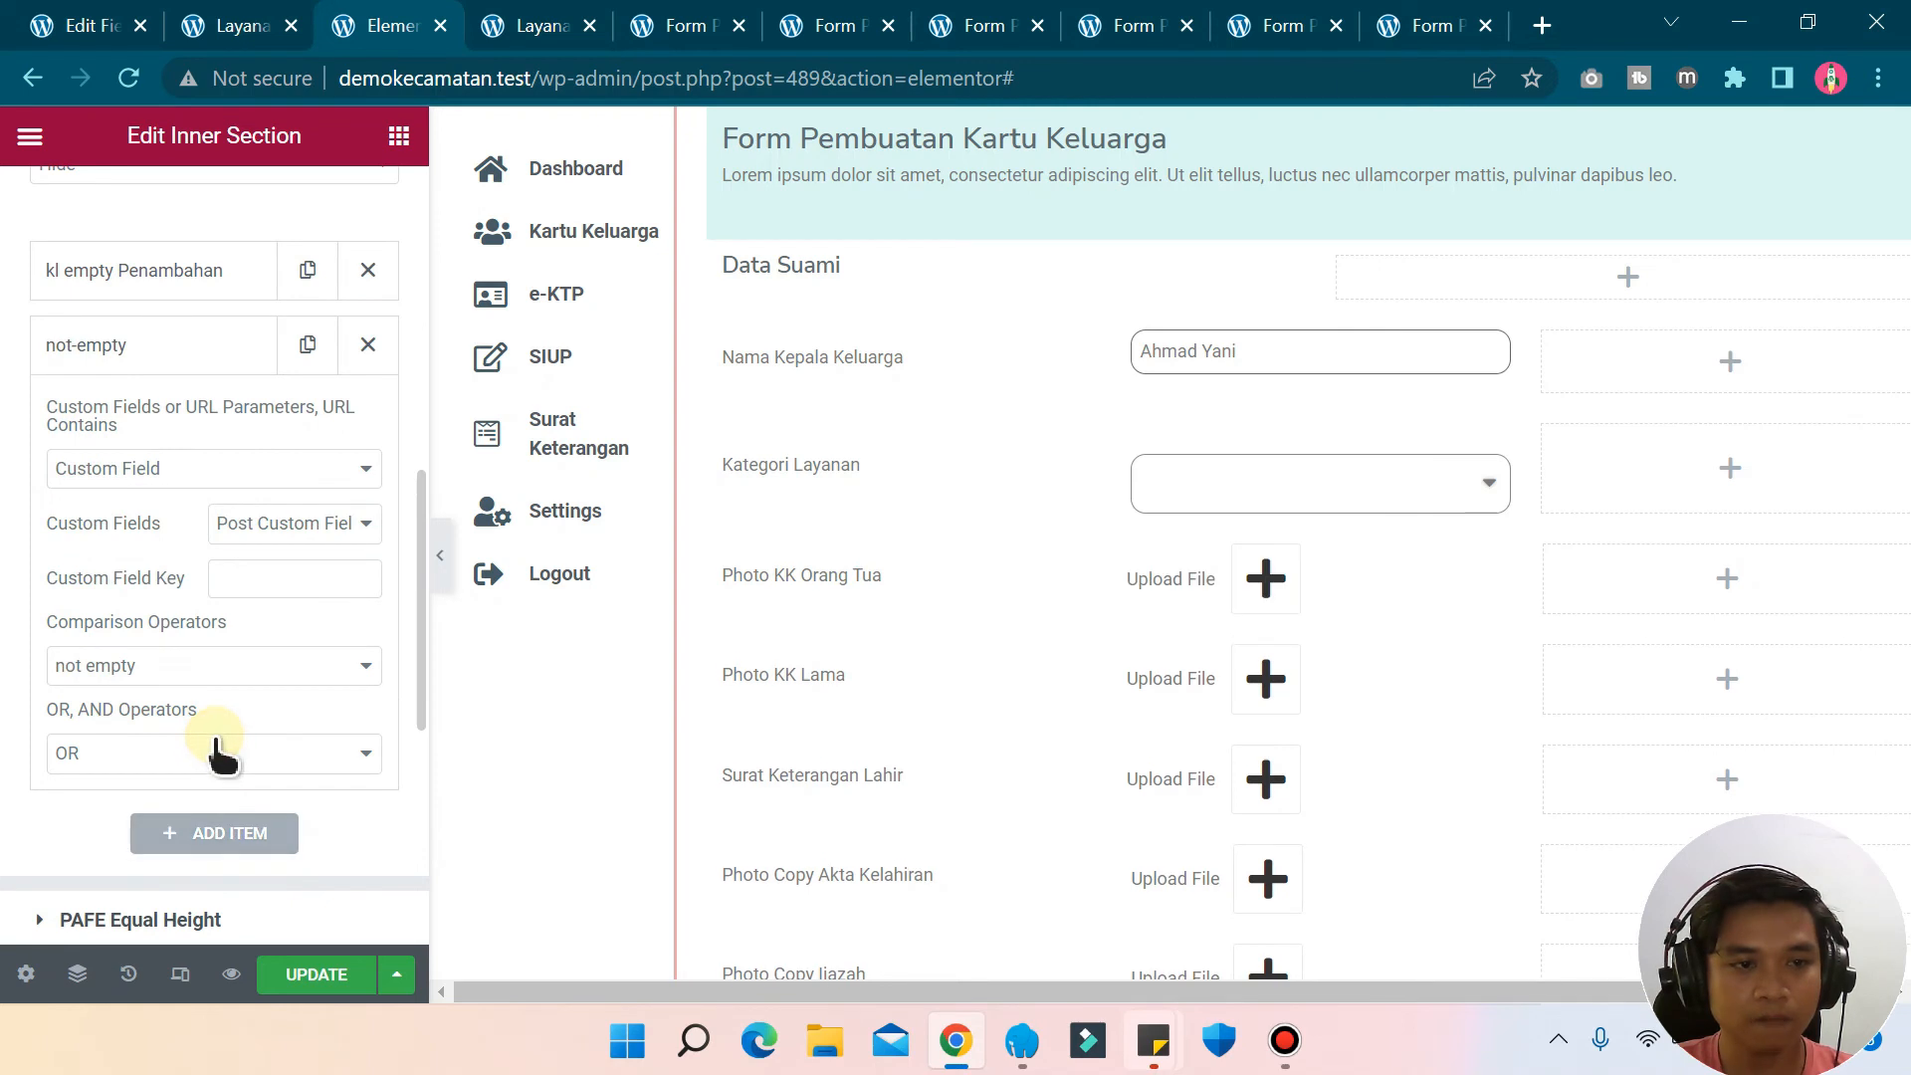
pyautogui.click(207, 463)
pyautogui.click(105, 524)
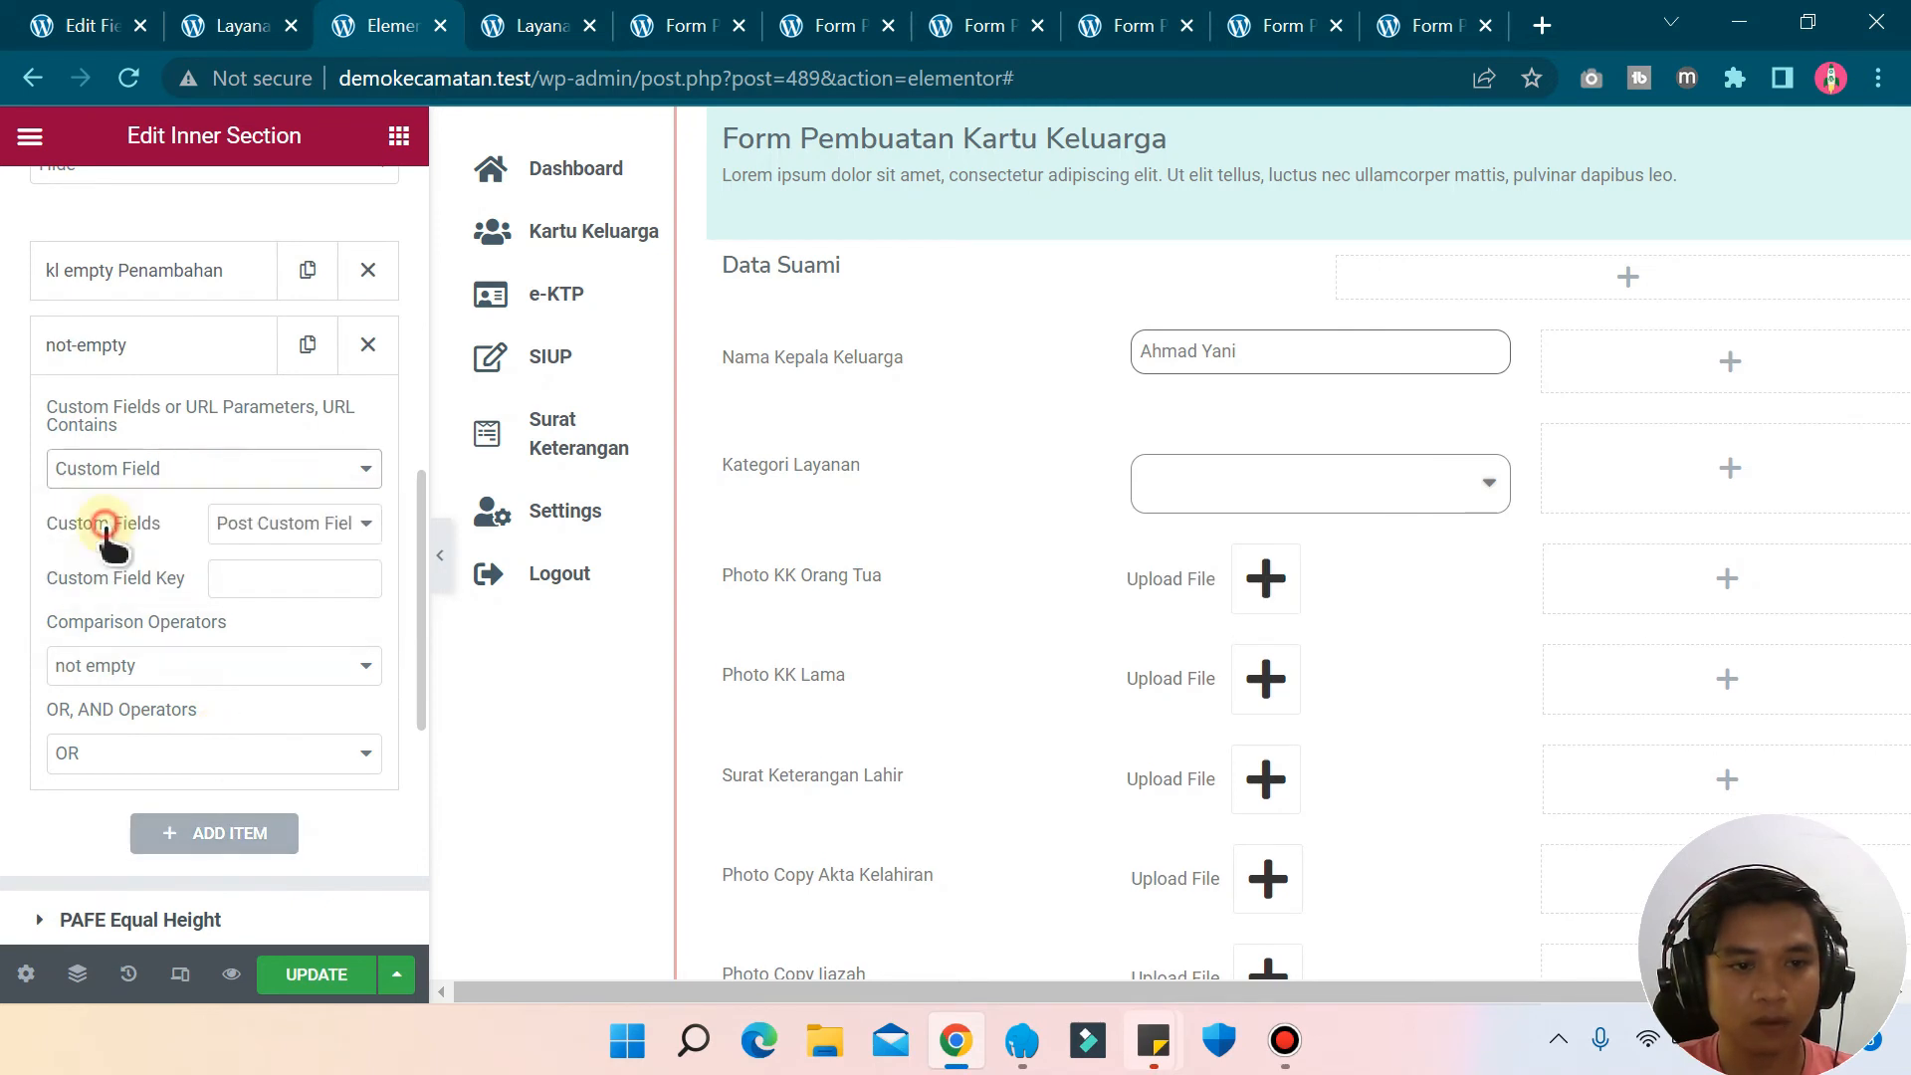
pyautogui.click(250, 522)
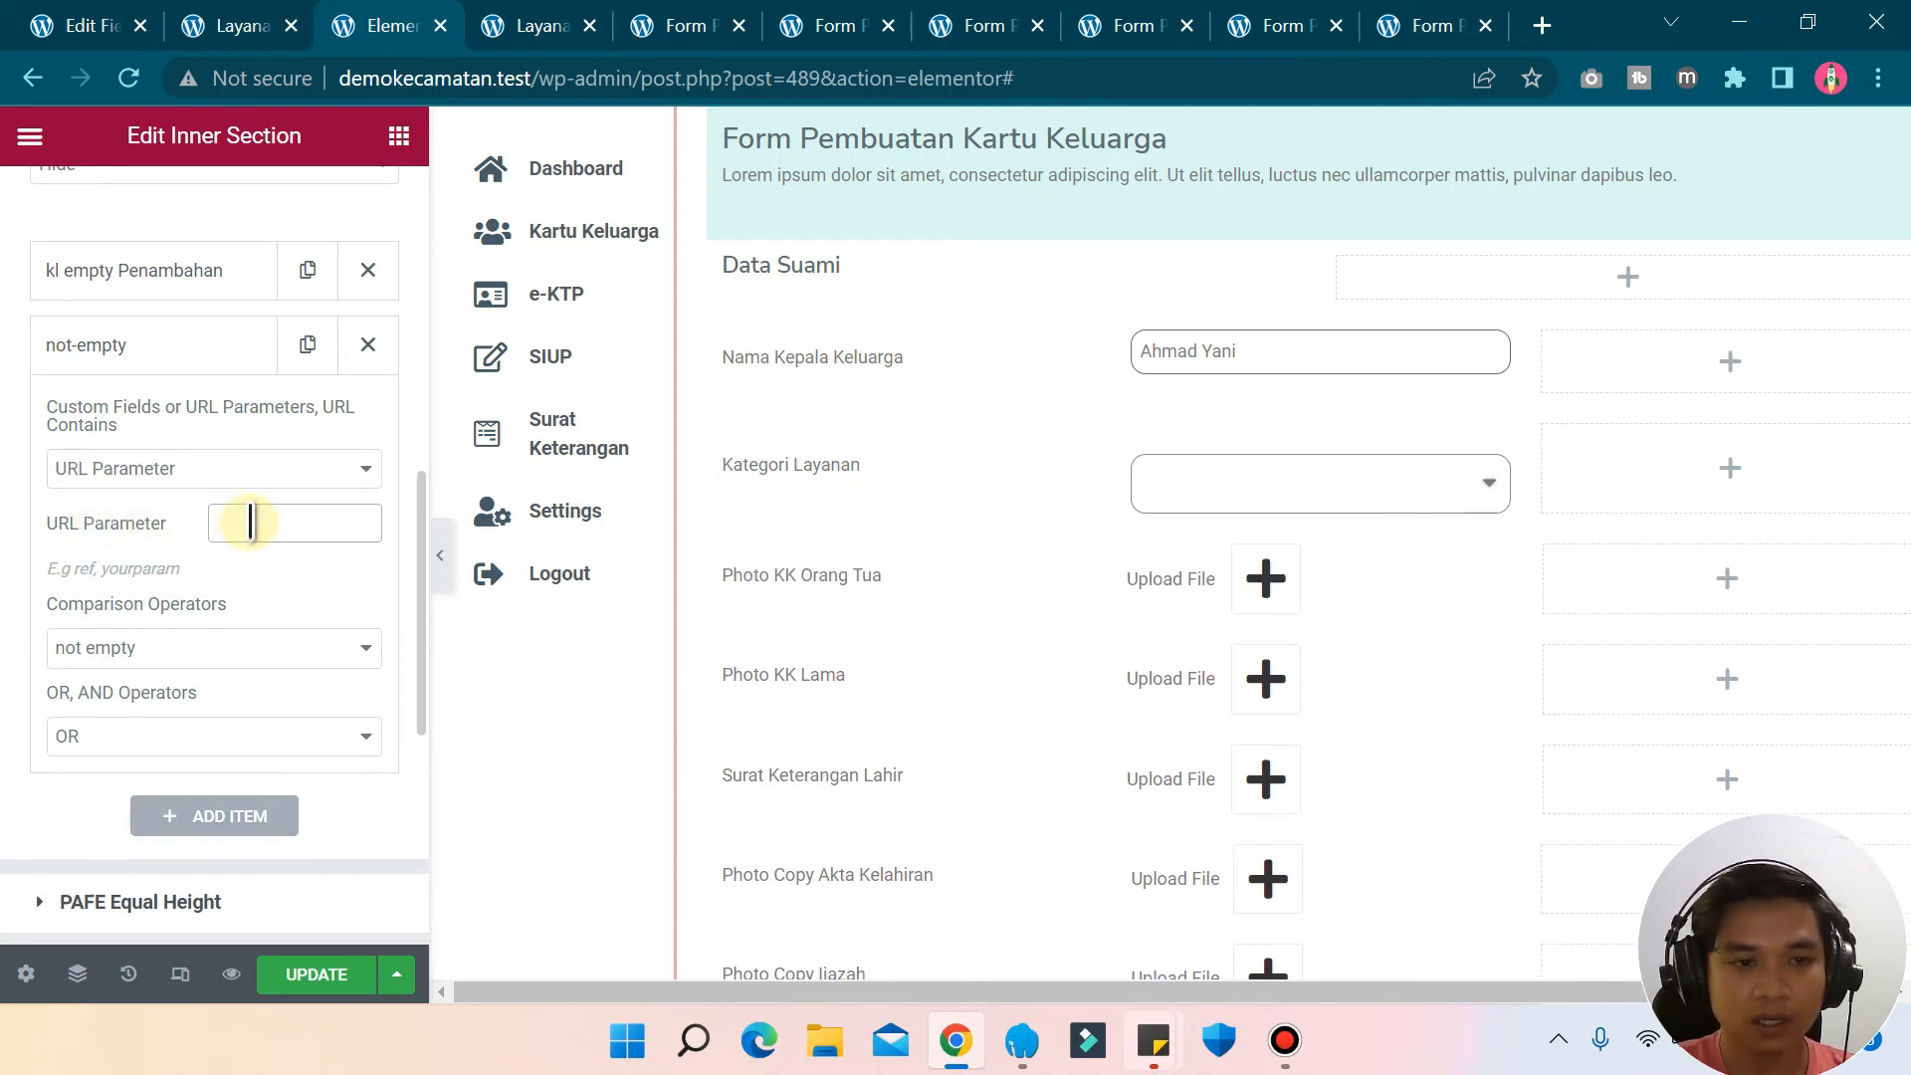
pyautogui.write('kl')
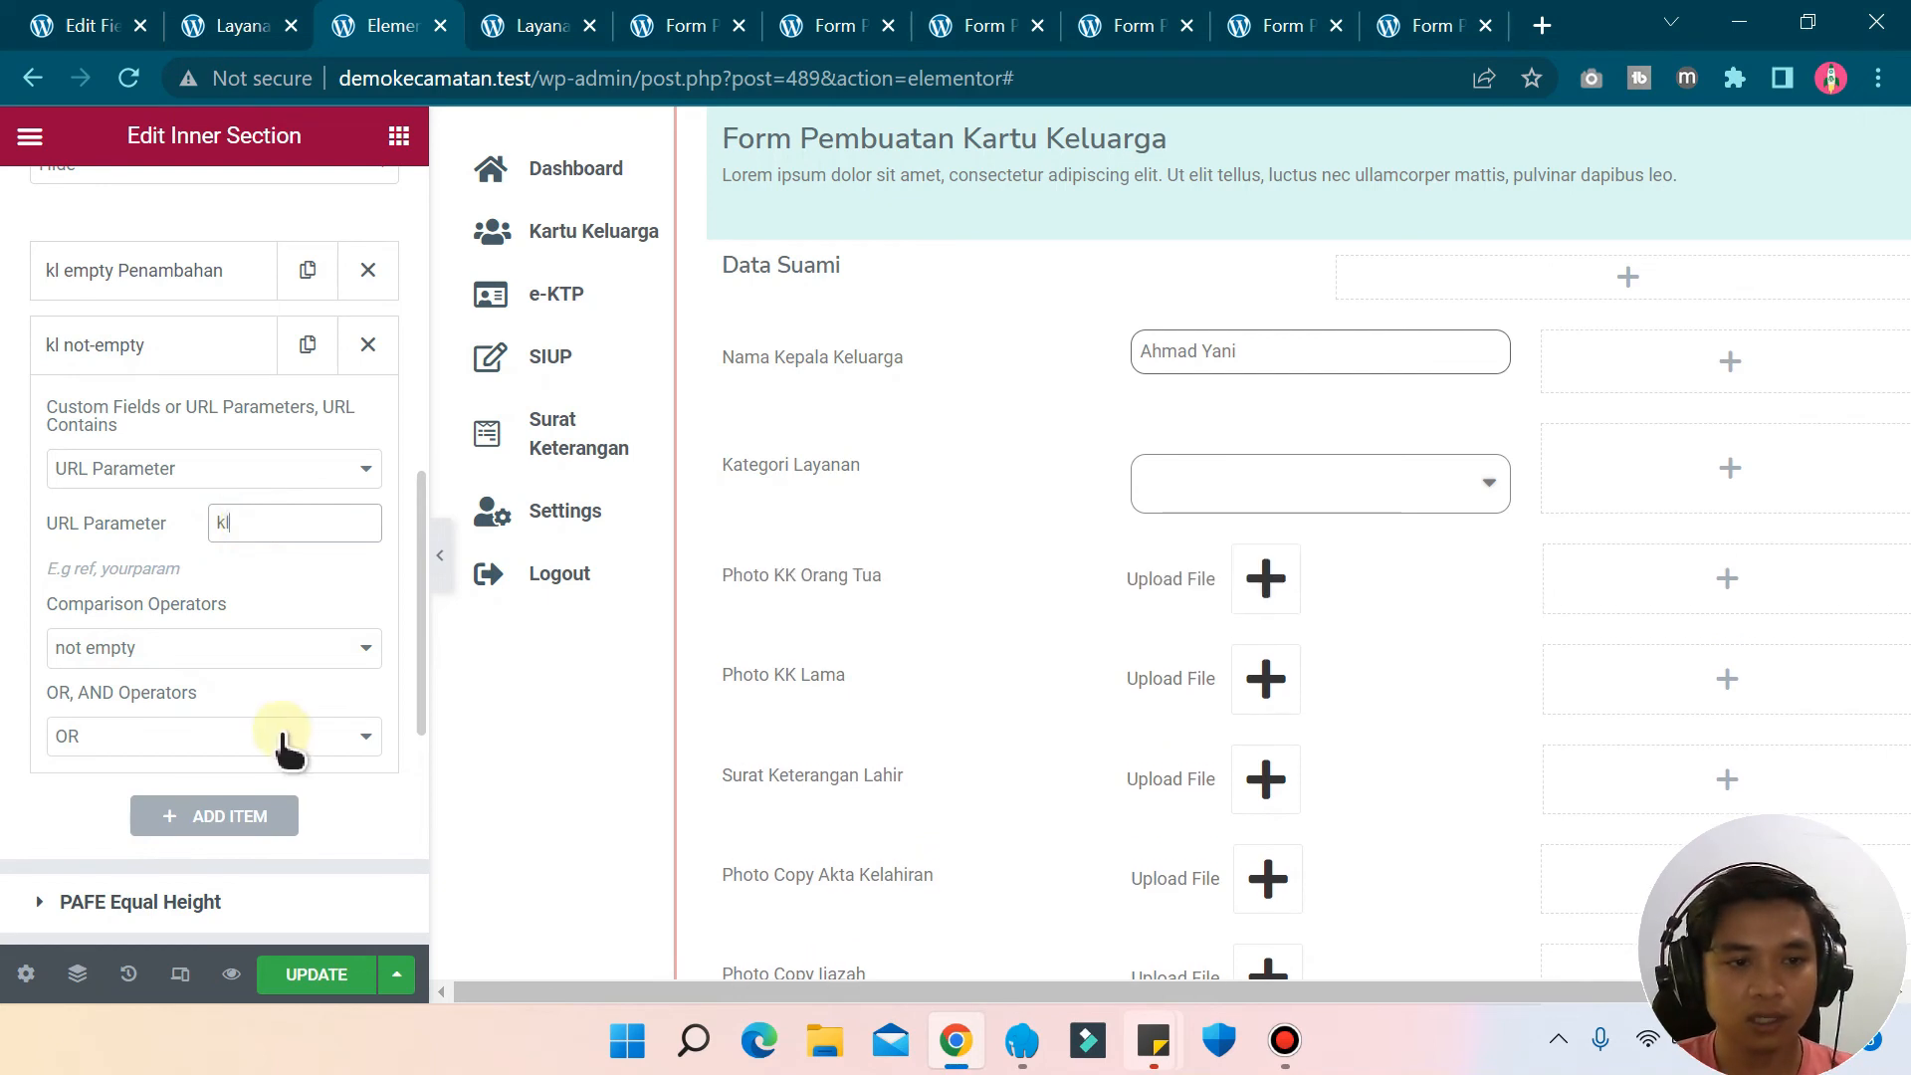
pyautogui.click(227, 655)
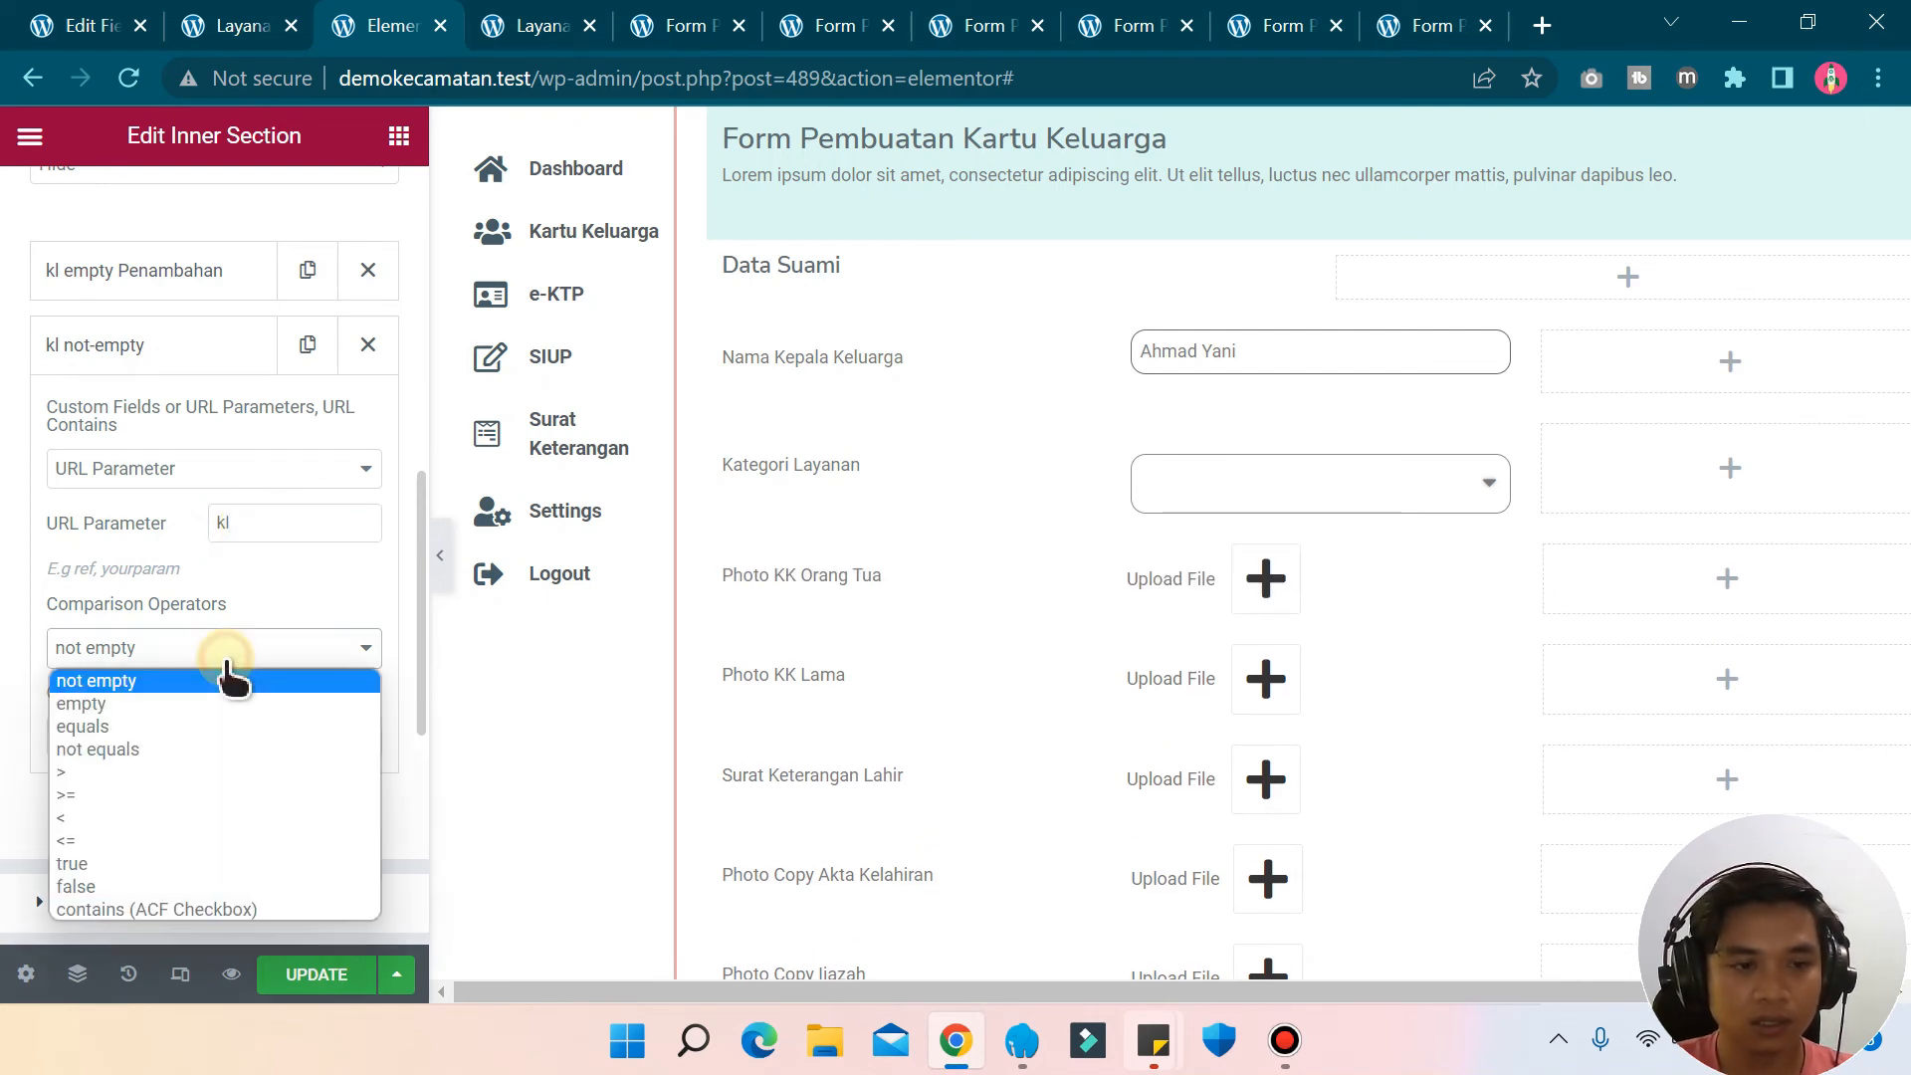
pyautogui.click(100, 726)
# - Copy the kl value Penambahan from the Buah Hati Baru form's URL for the new condition's value
pyautogui.scroll(5, 264, 652)
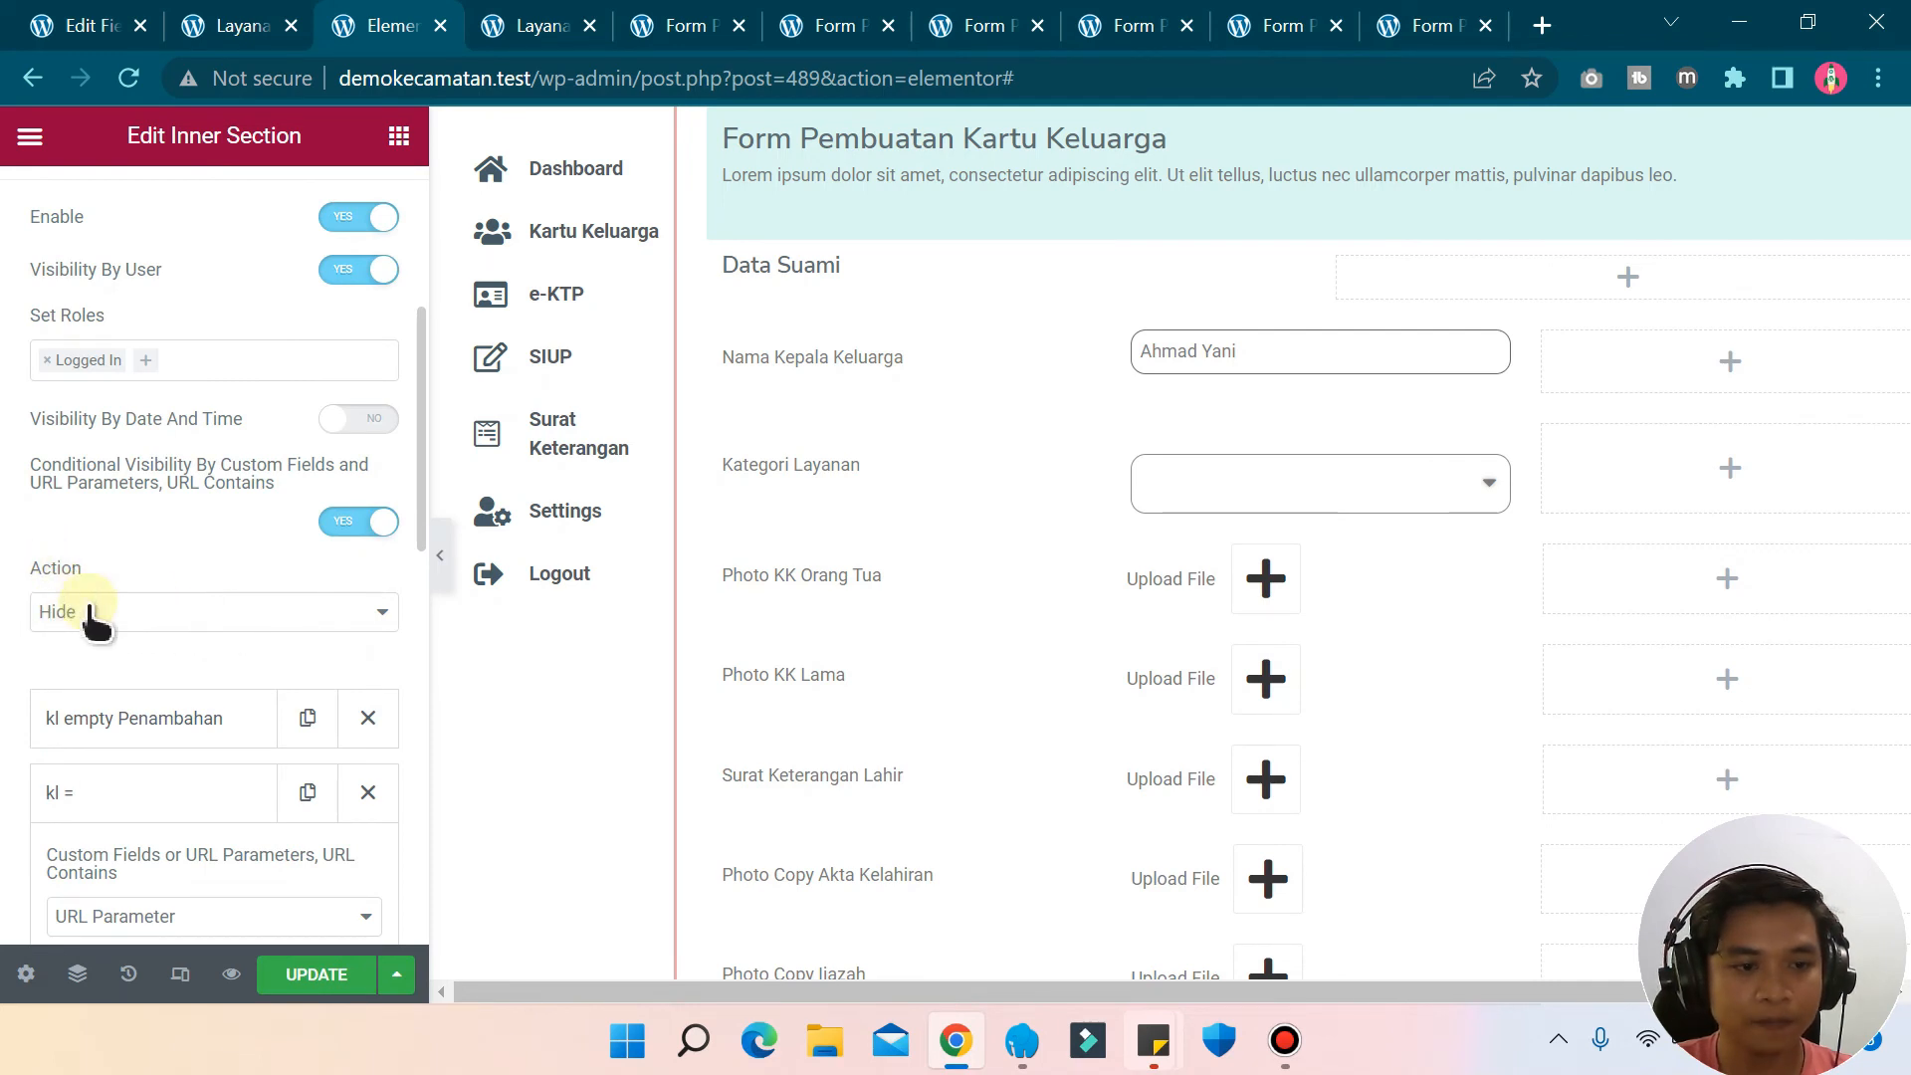
pyautogui.scroll(-5, 120, 637)
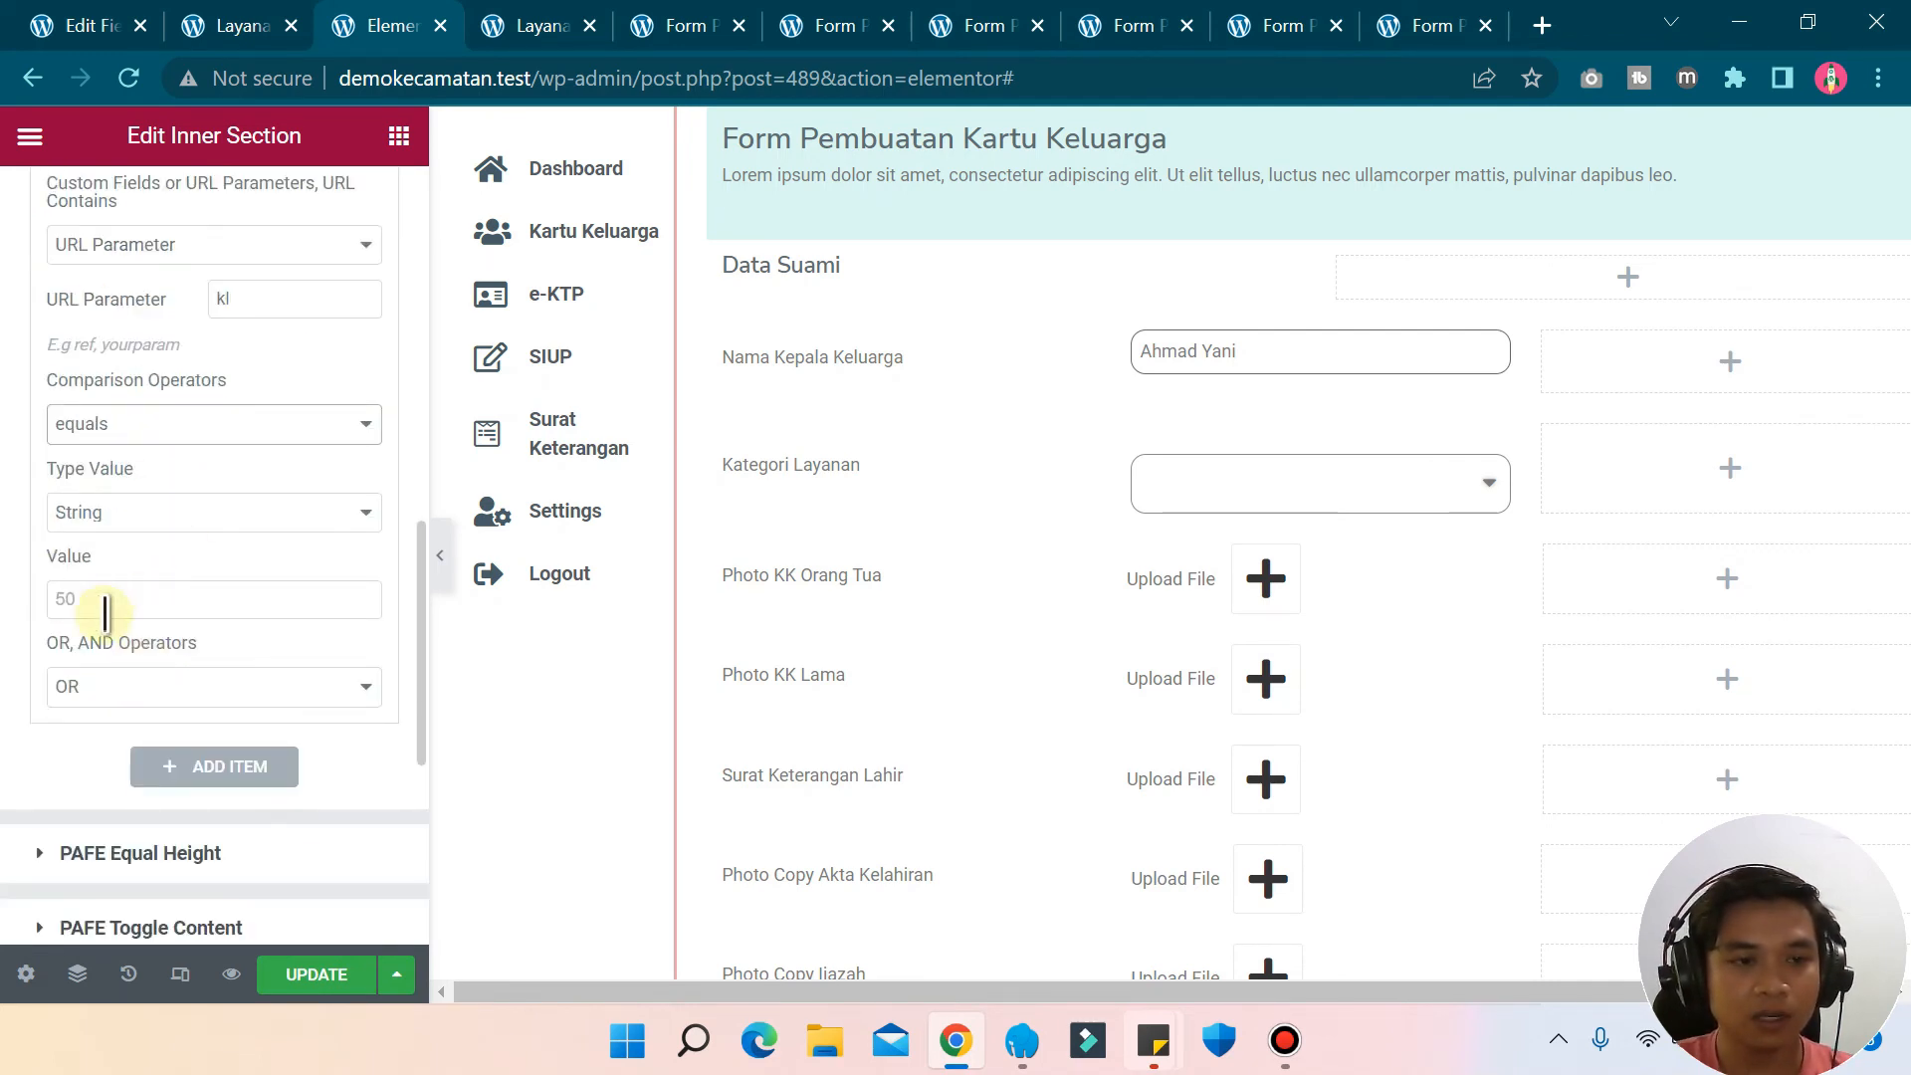
pyautogui.click(99, 600)
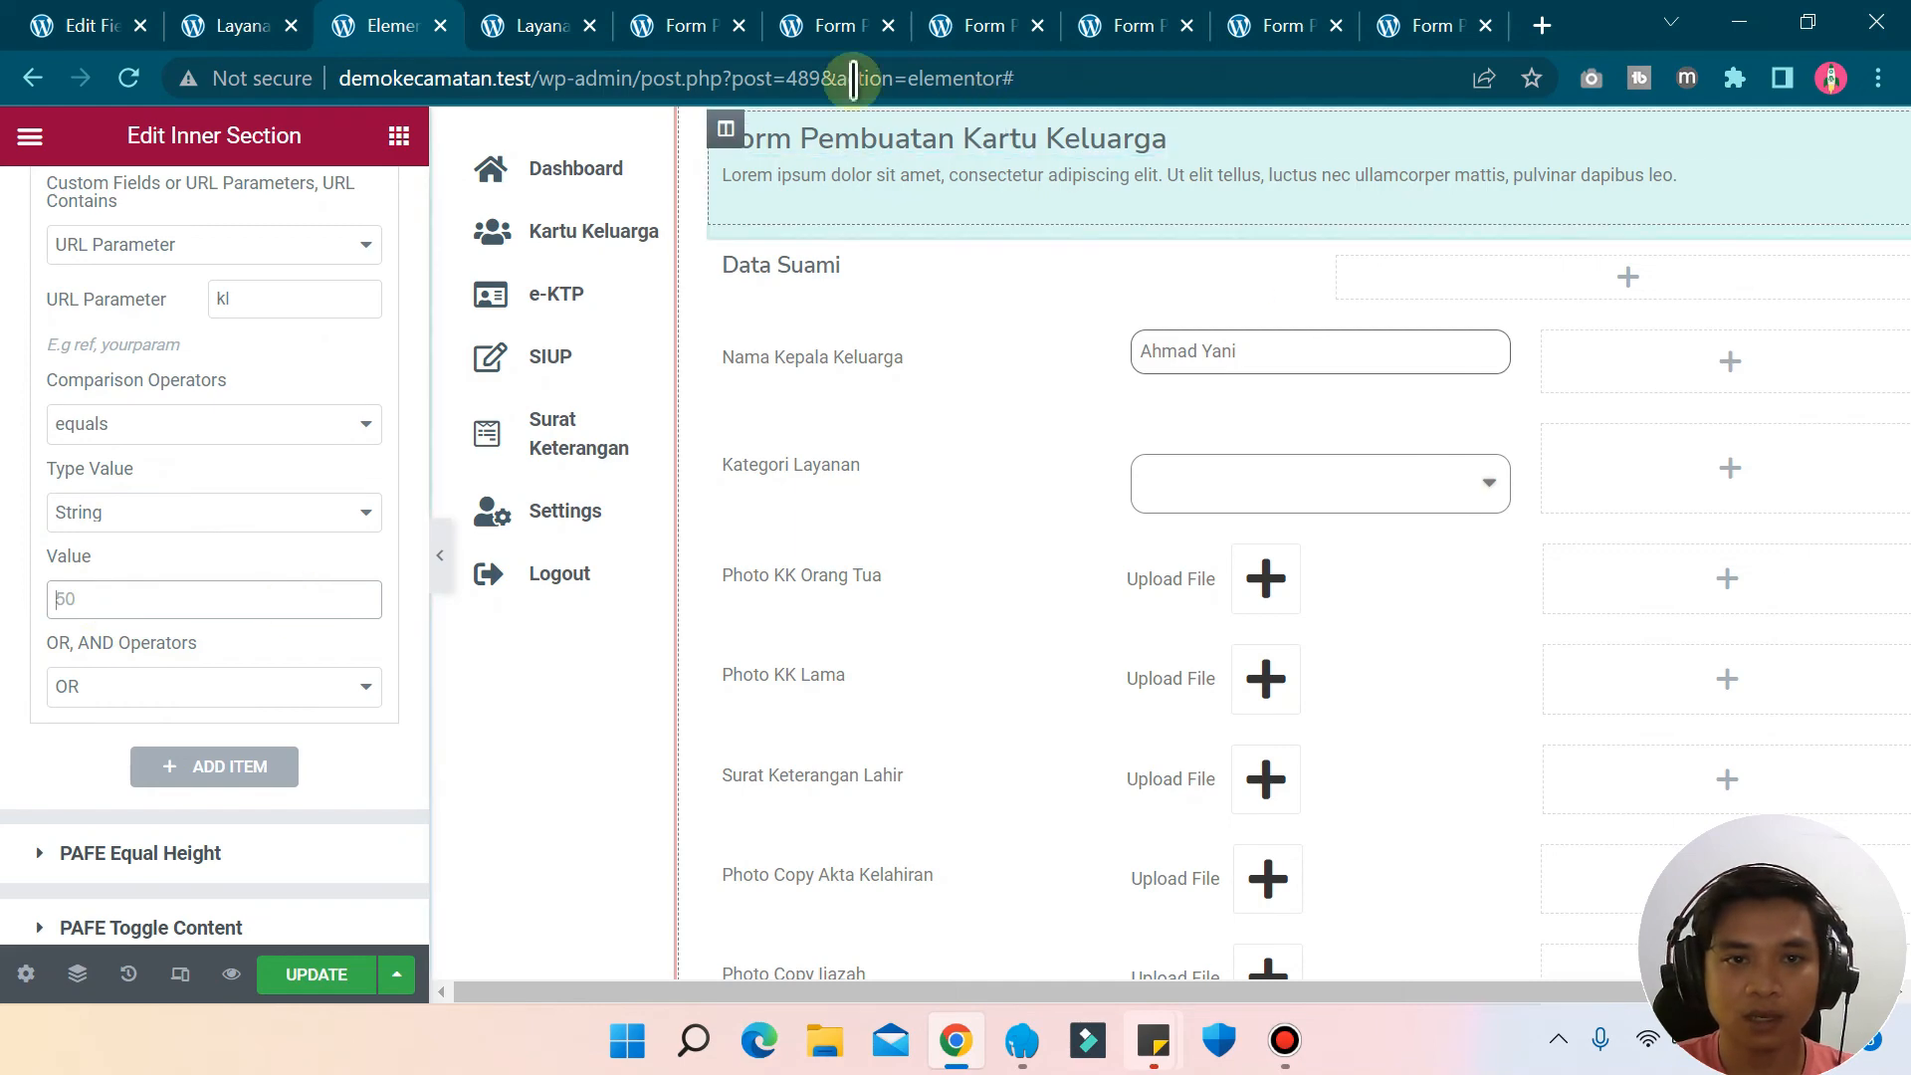
pyautogui.click(848, 30)
pyautogui.click(702, 30)
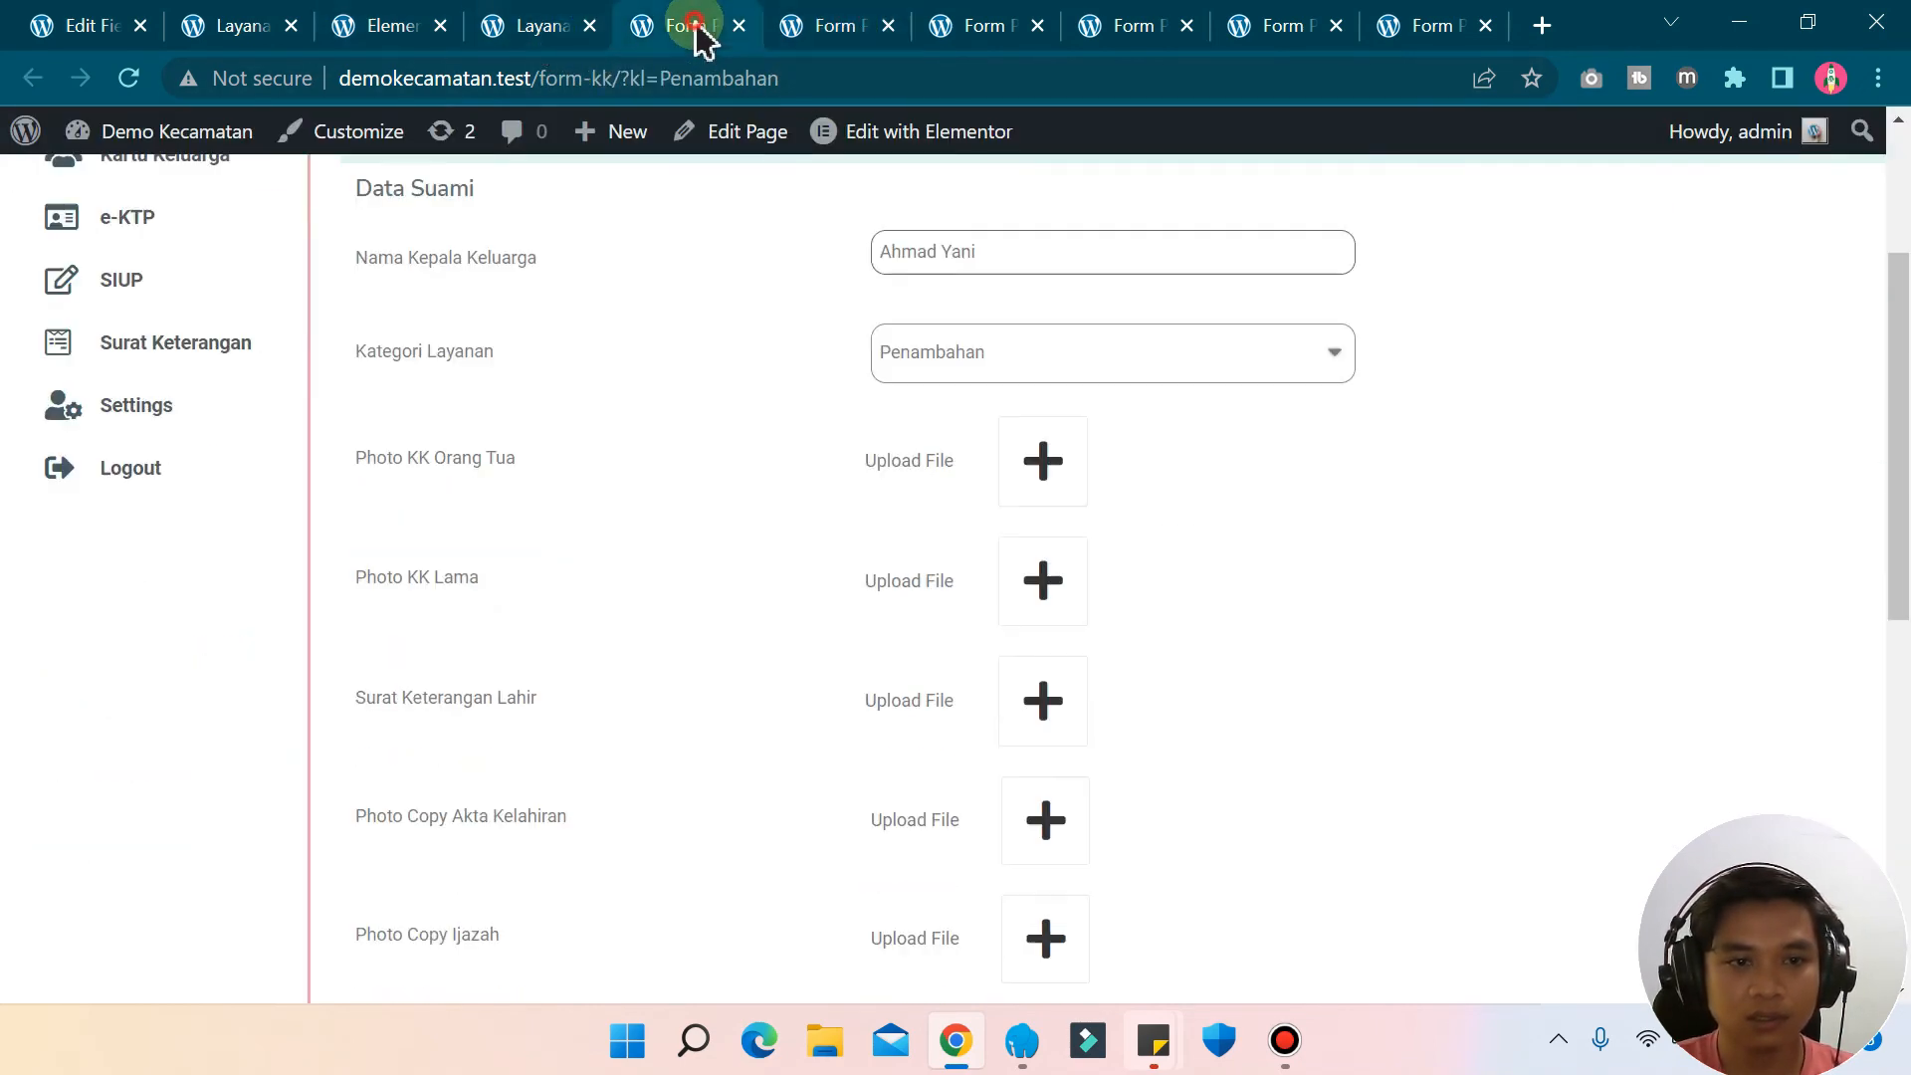
pyautogui.scroll(3, 682, 555)
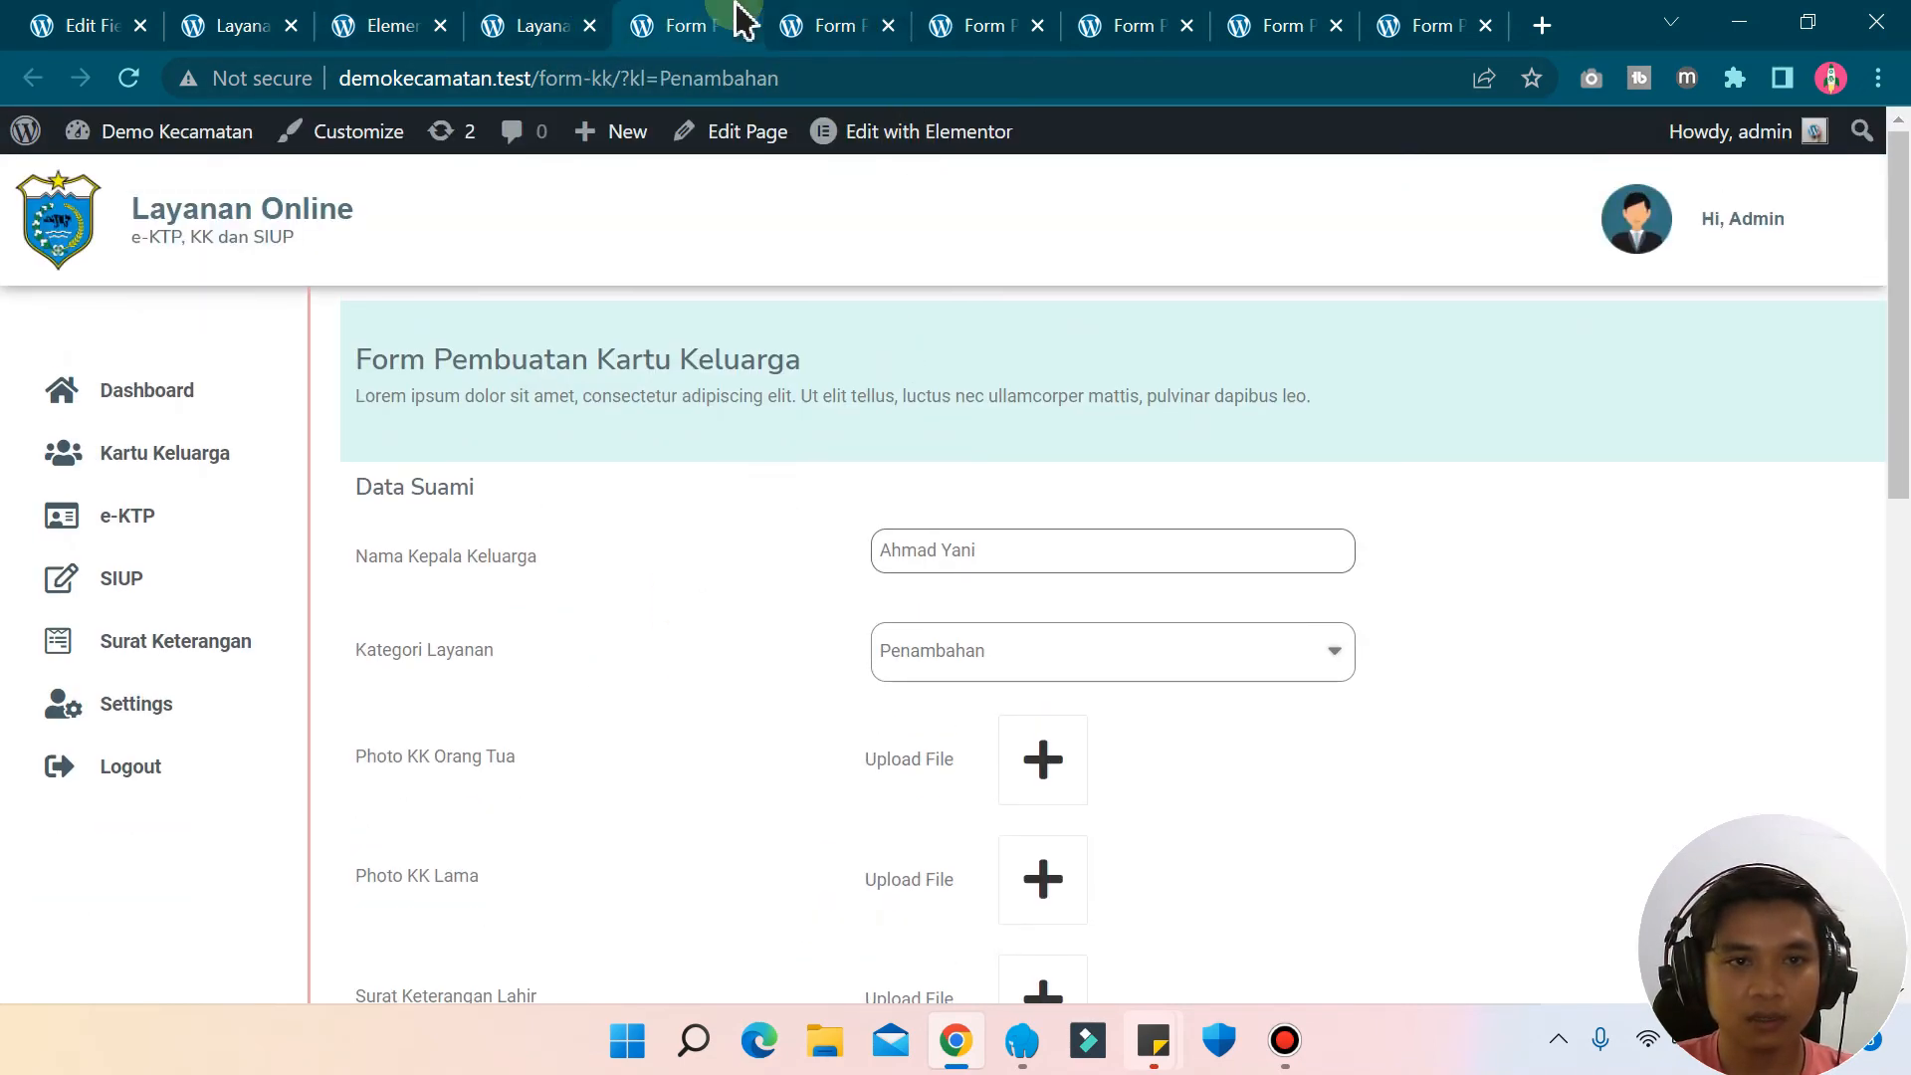
pyautogui.moveTo(662, 78); pyautogui.dragTo(902, 75)
pyautogui.hotkey('ctrl', 'c')
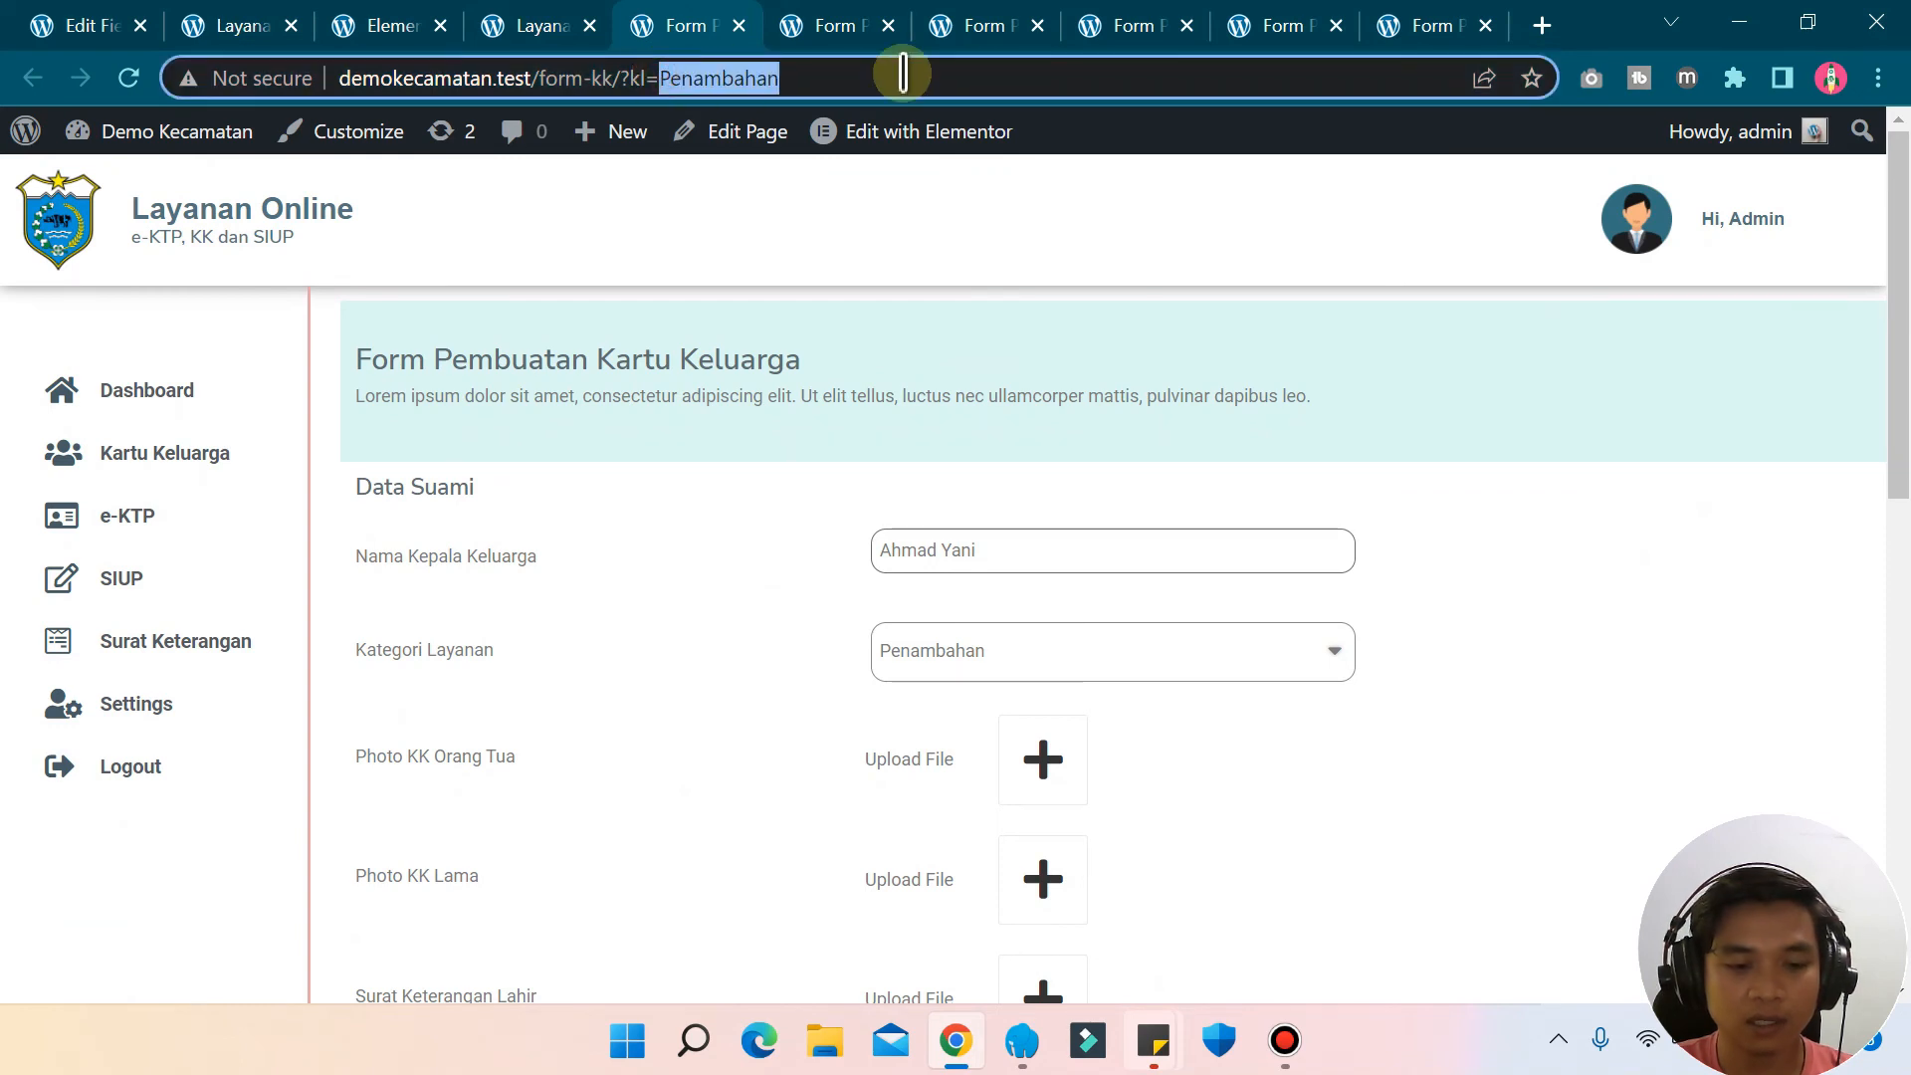
# - Examine the Photo KK Orang Tua upload field under Data Suami in the Penambahan form
pyautogui.click(619, 555)
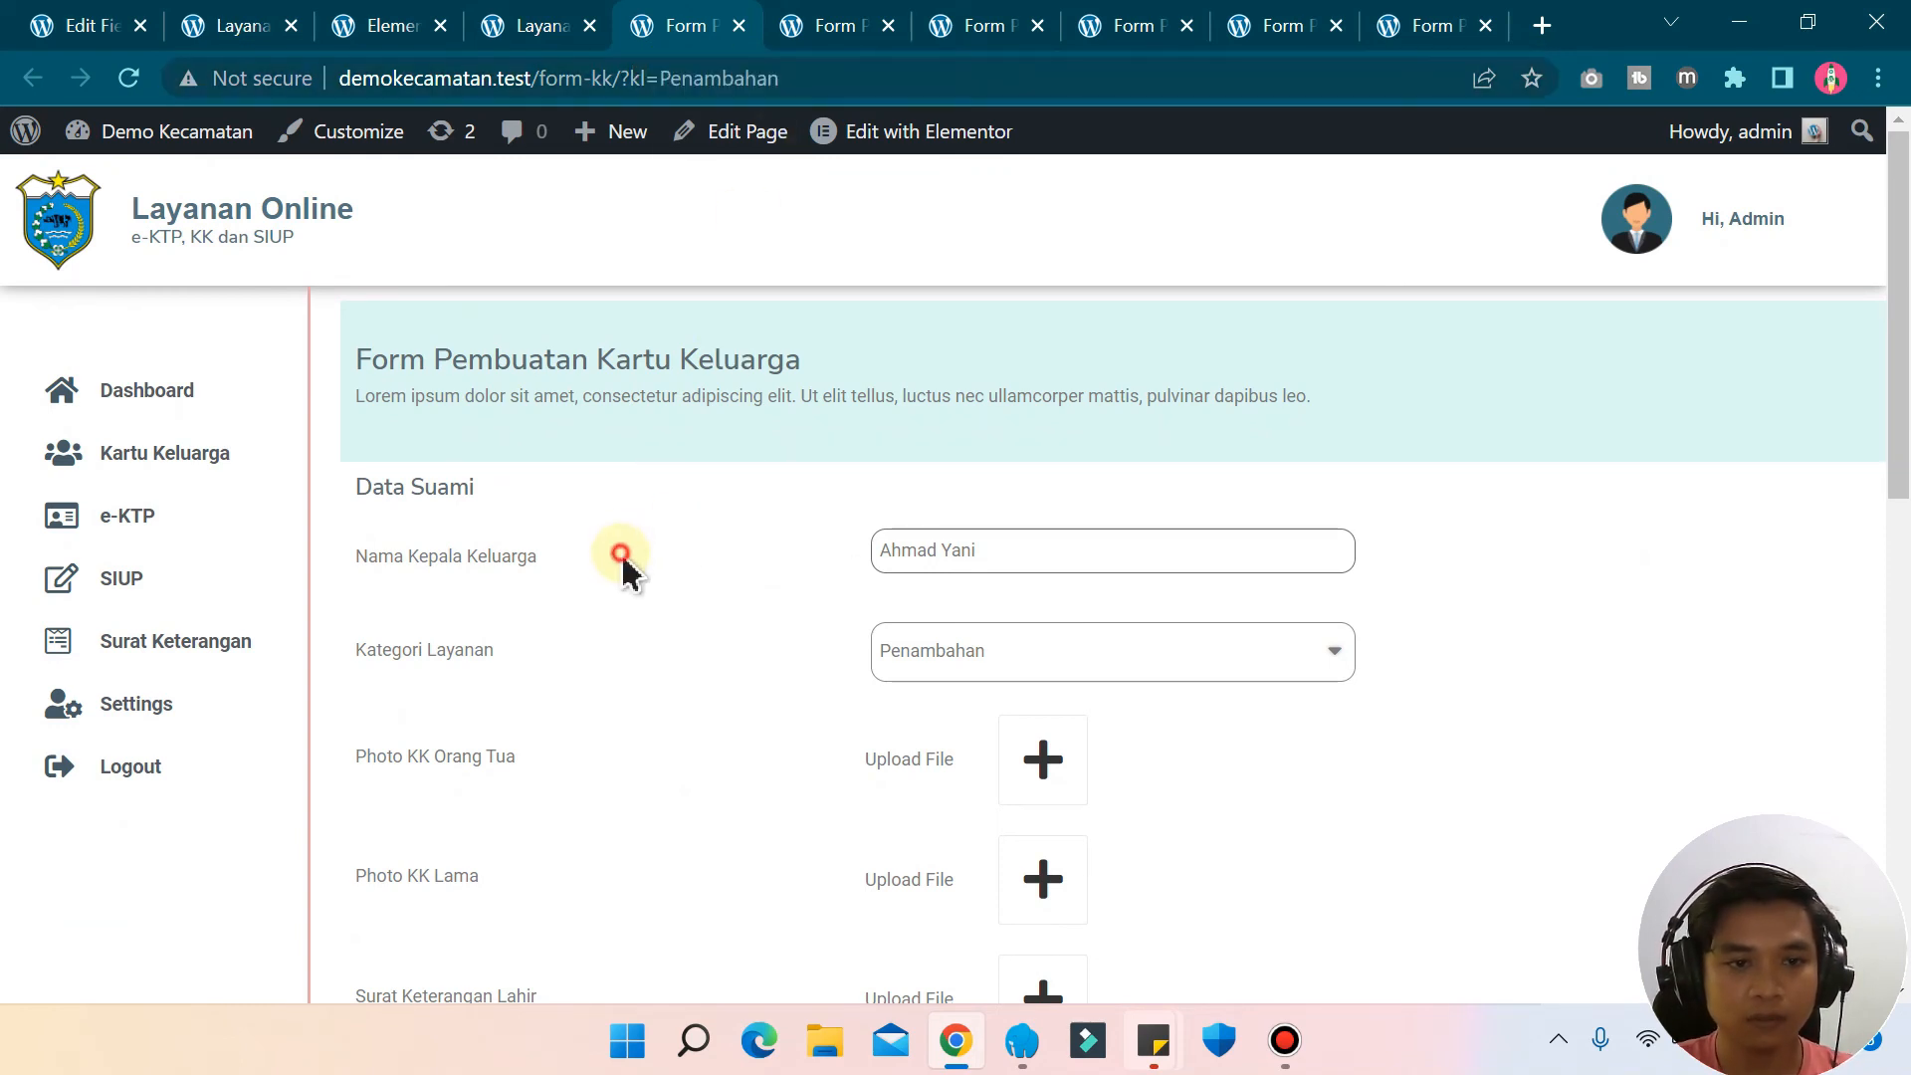
pyautogui.scroll(-2, 687, 632)
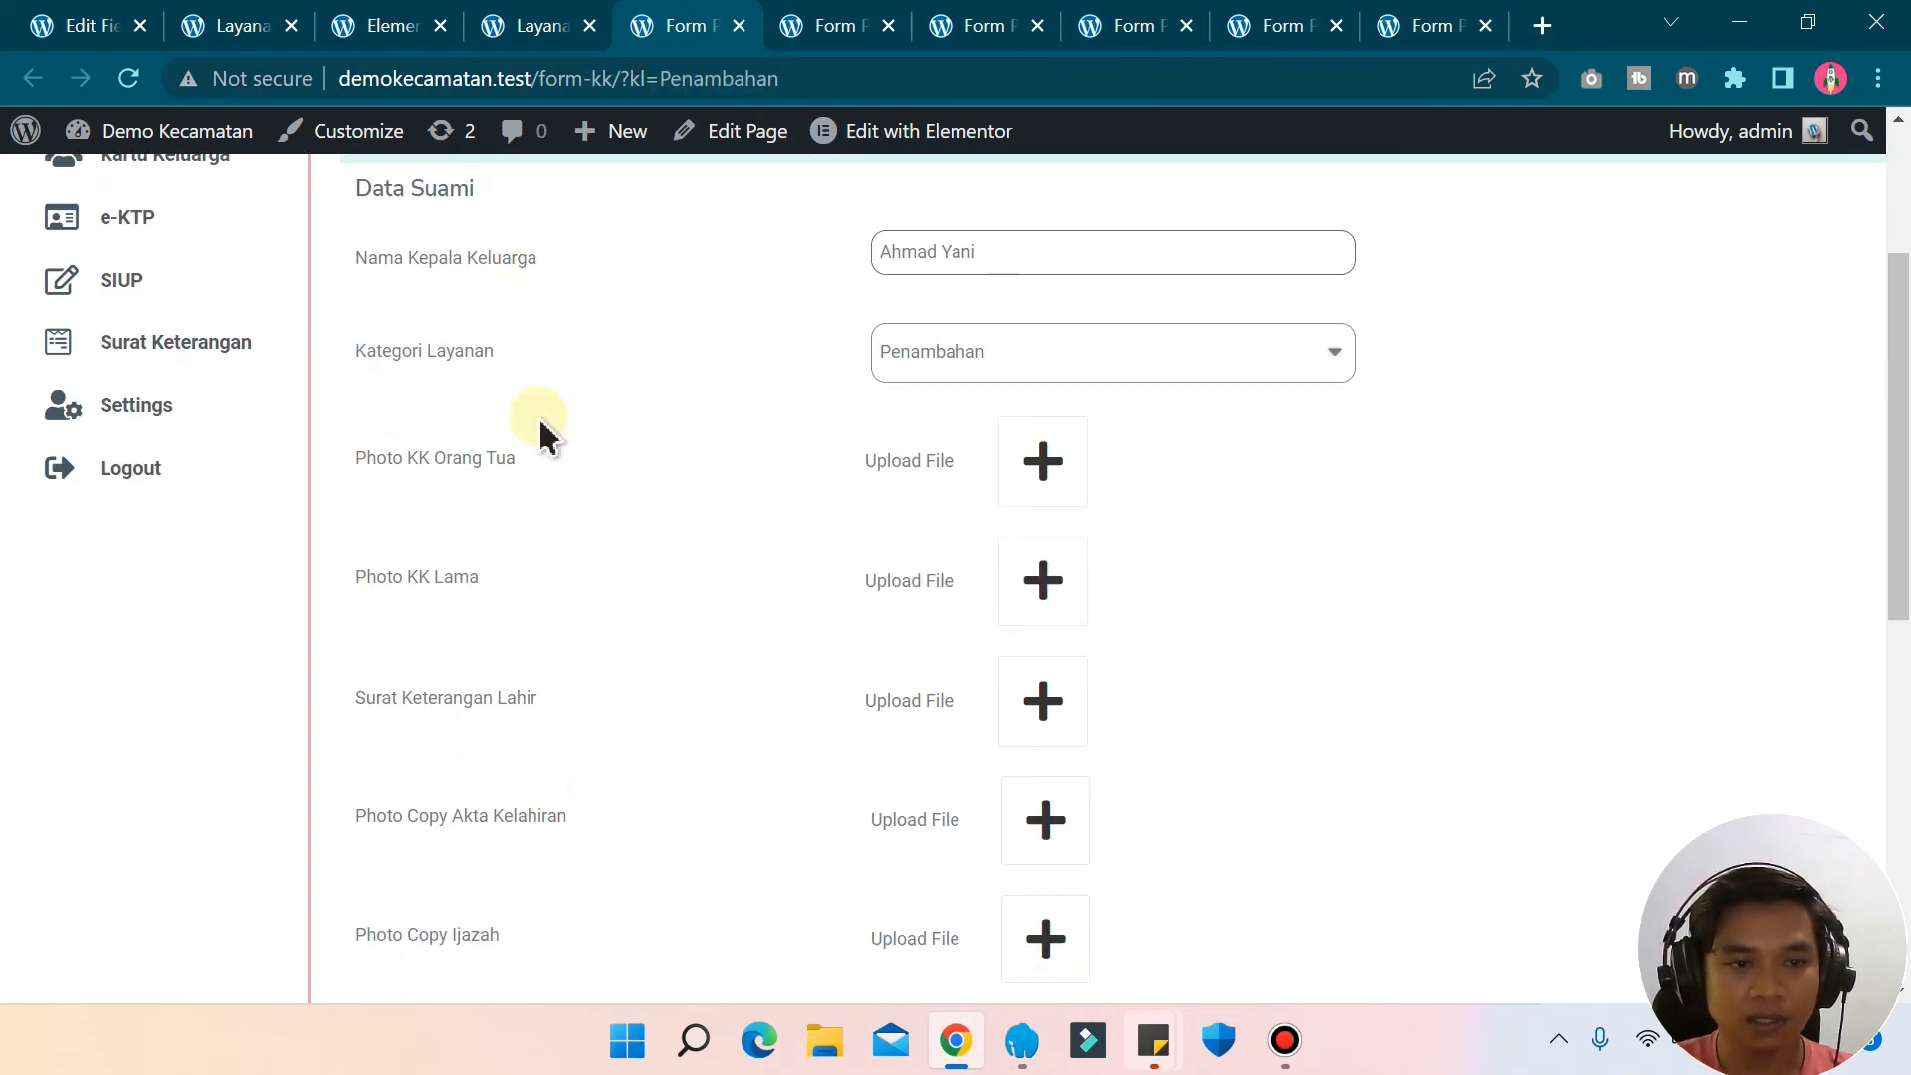
pyautogui.moveTo(601, 456); pyautogui.dragTo(412, 452)
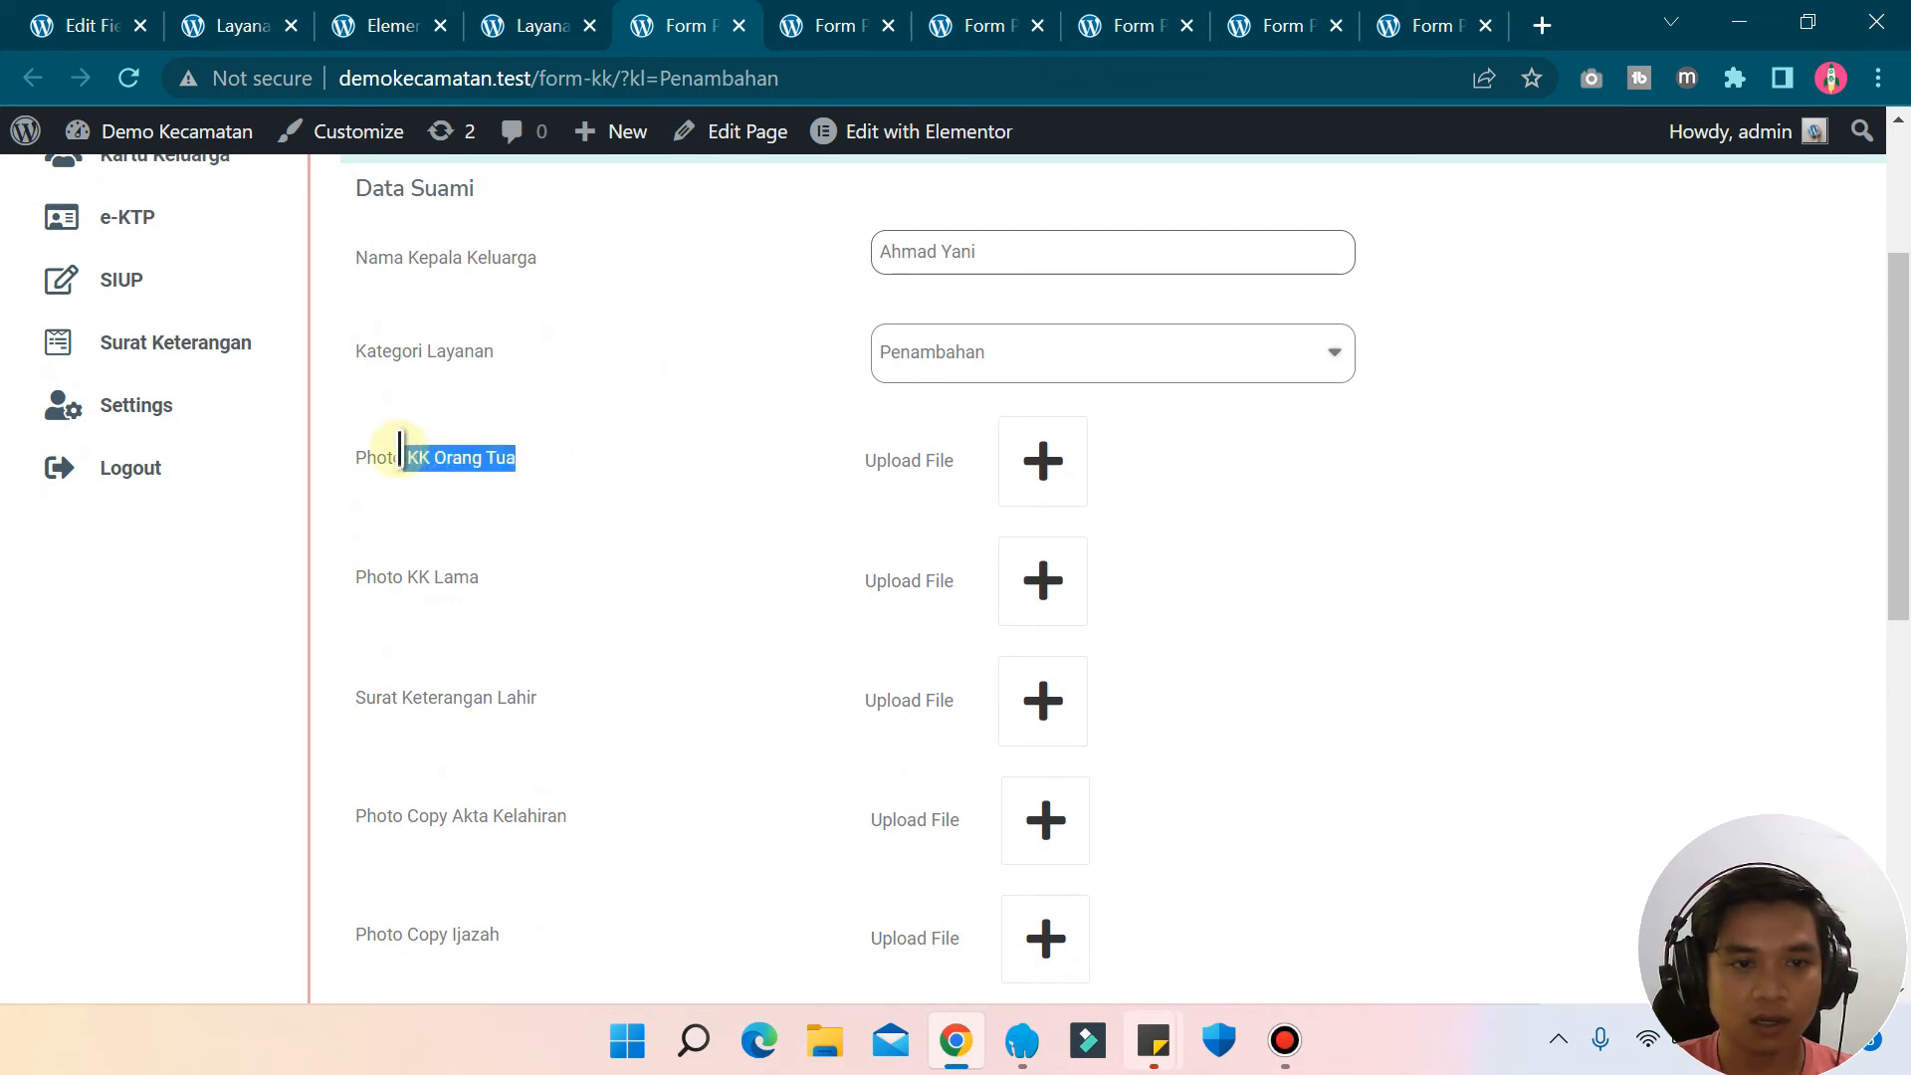
pyautogui.click(449, 445)
pyautogui.moveTo(553, 455); pyautogui.dragTo(409, 453)
pyautogui.click(423, 455)
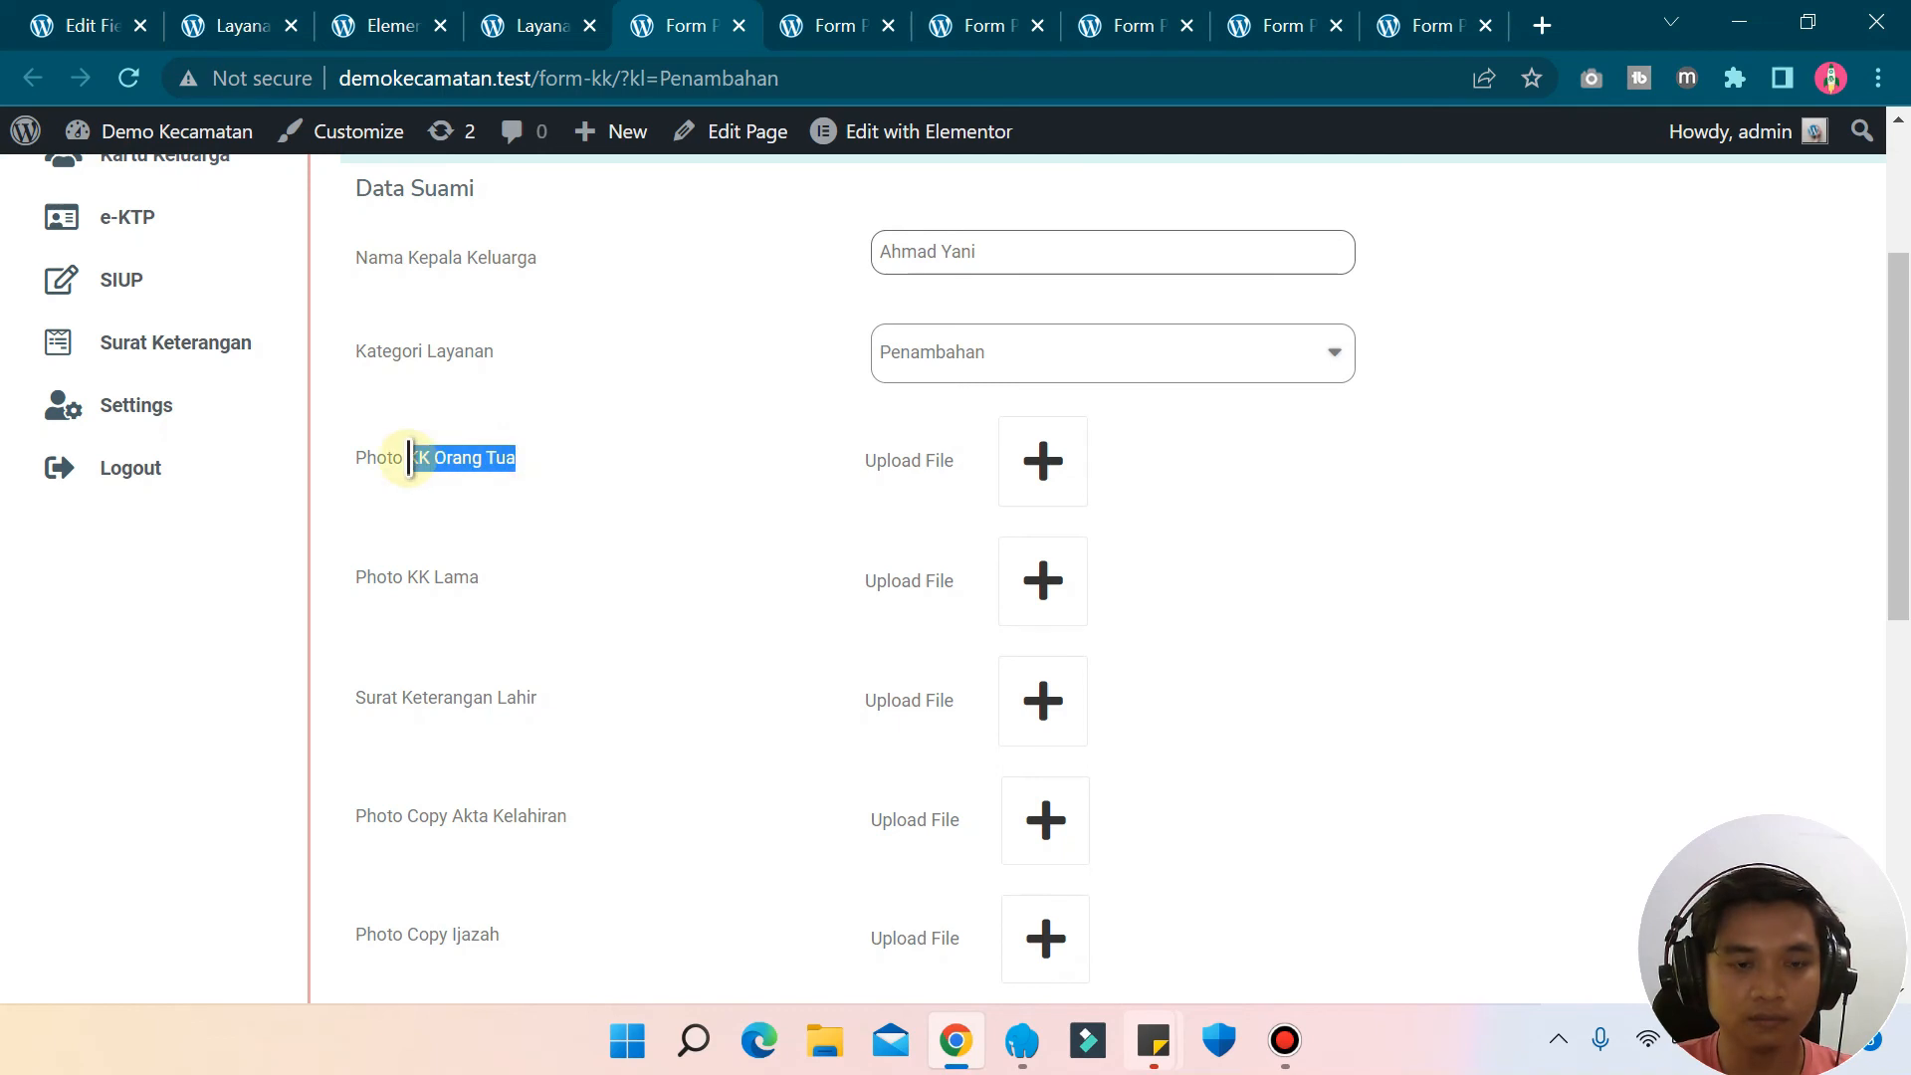
pyautogui.click(409, 453)
pyautogui.scroll(3, 656, 527)
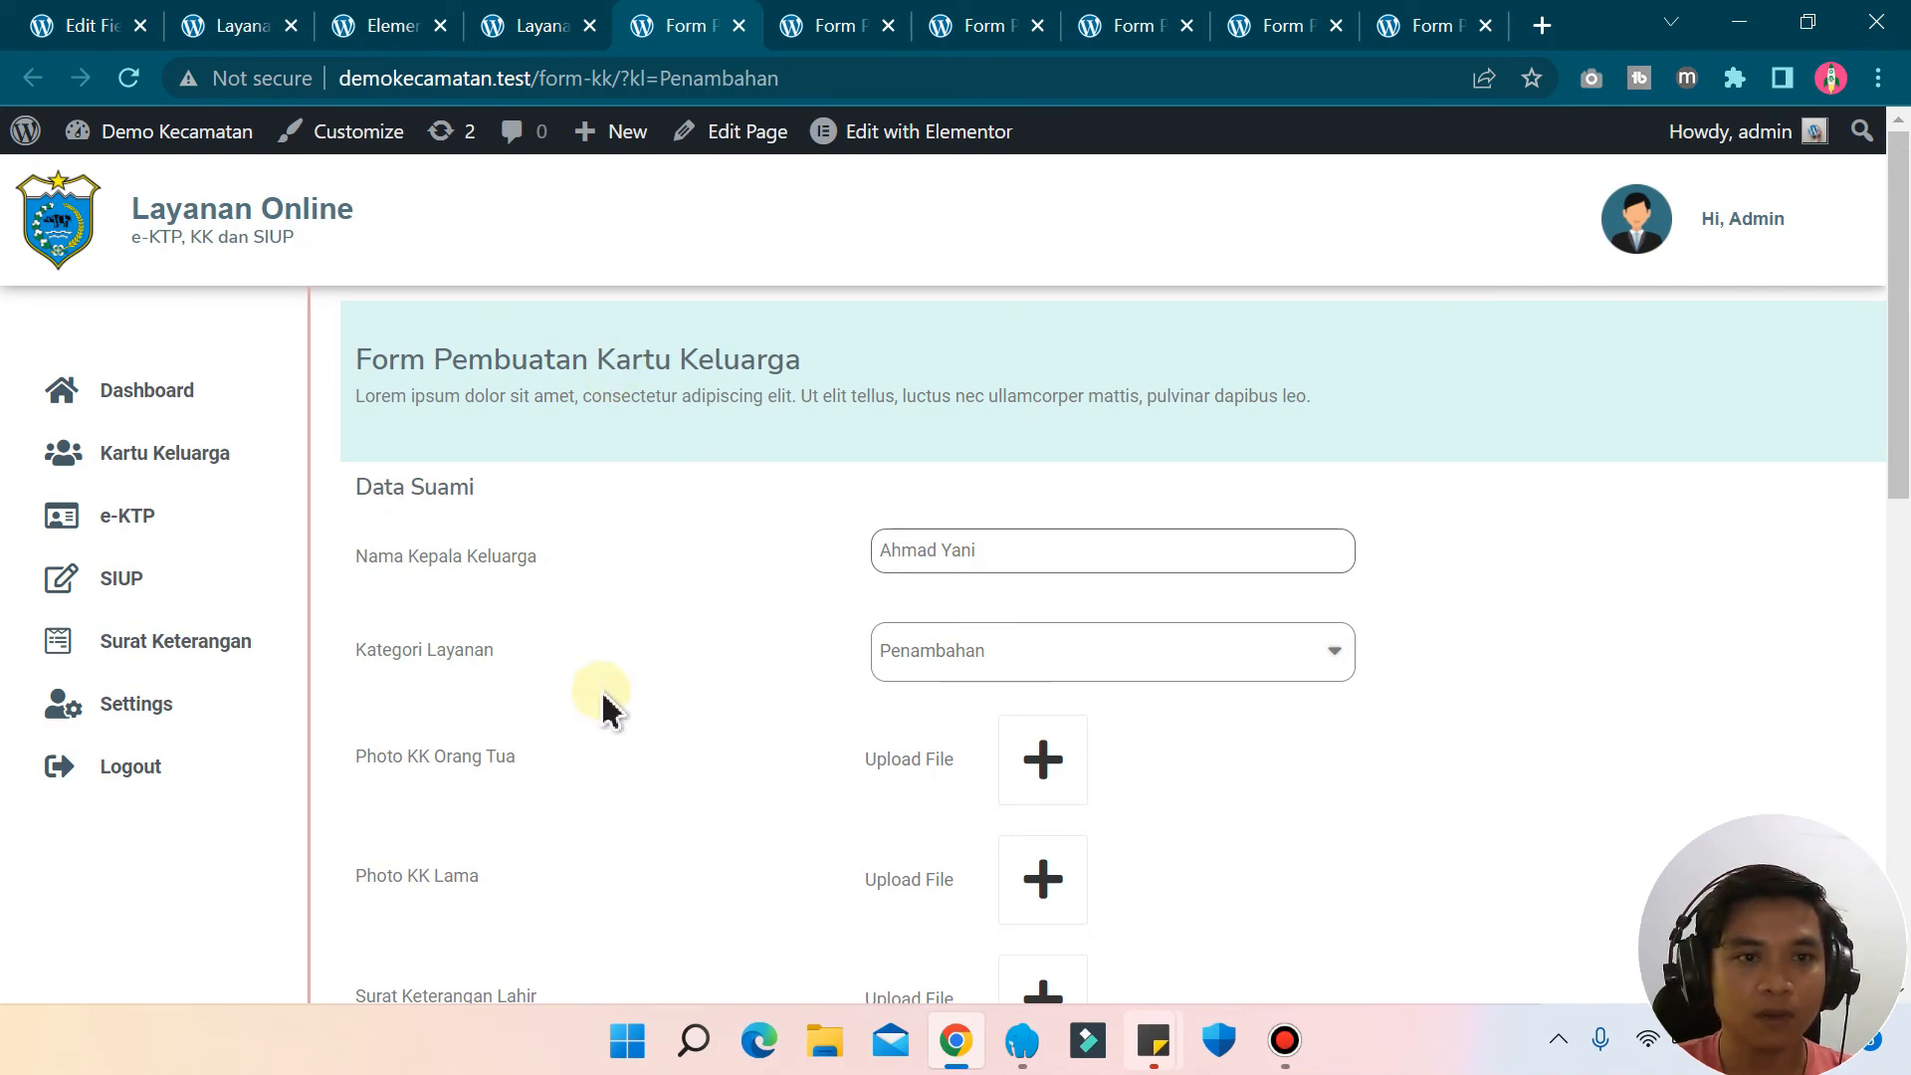
# - Save the new kl condition with the value Penambahan and recheck the Photo KK Orang Tua field in the reloaded form
pyautogui.click(378, 26)
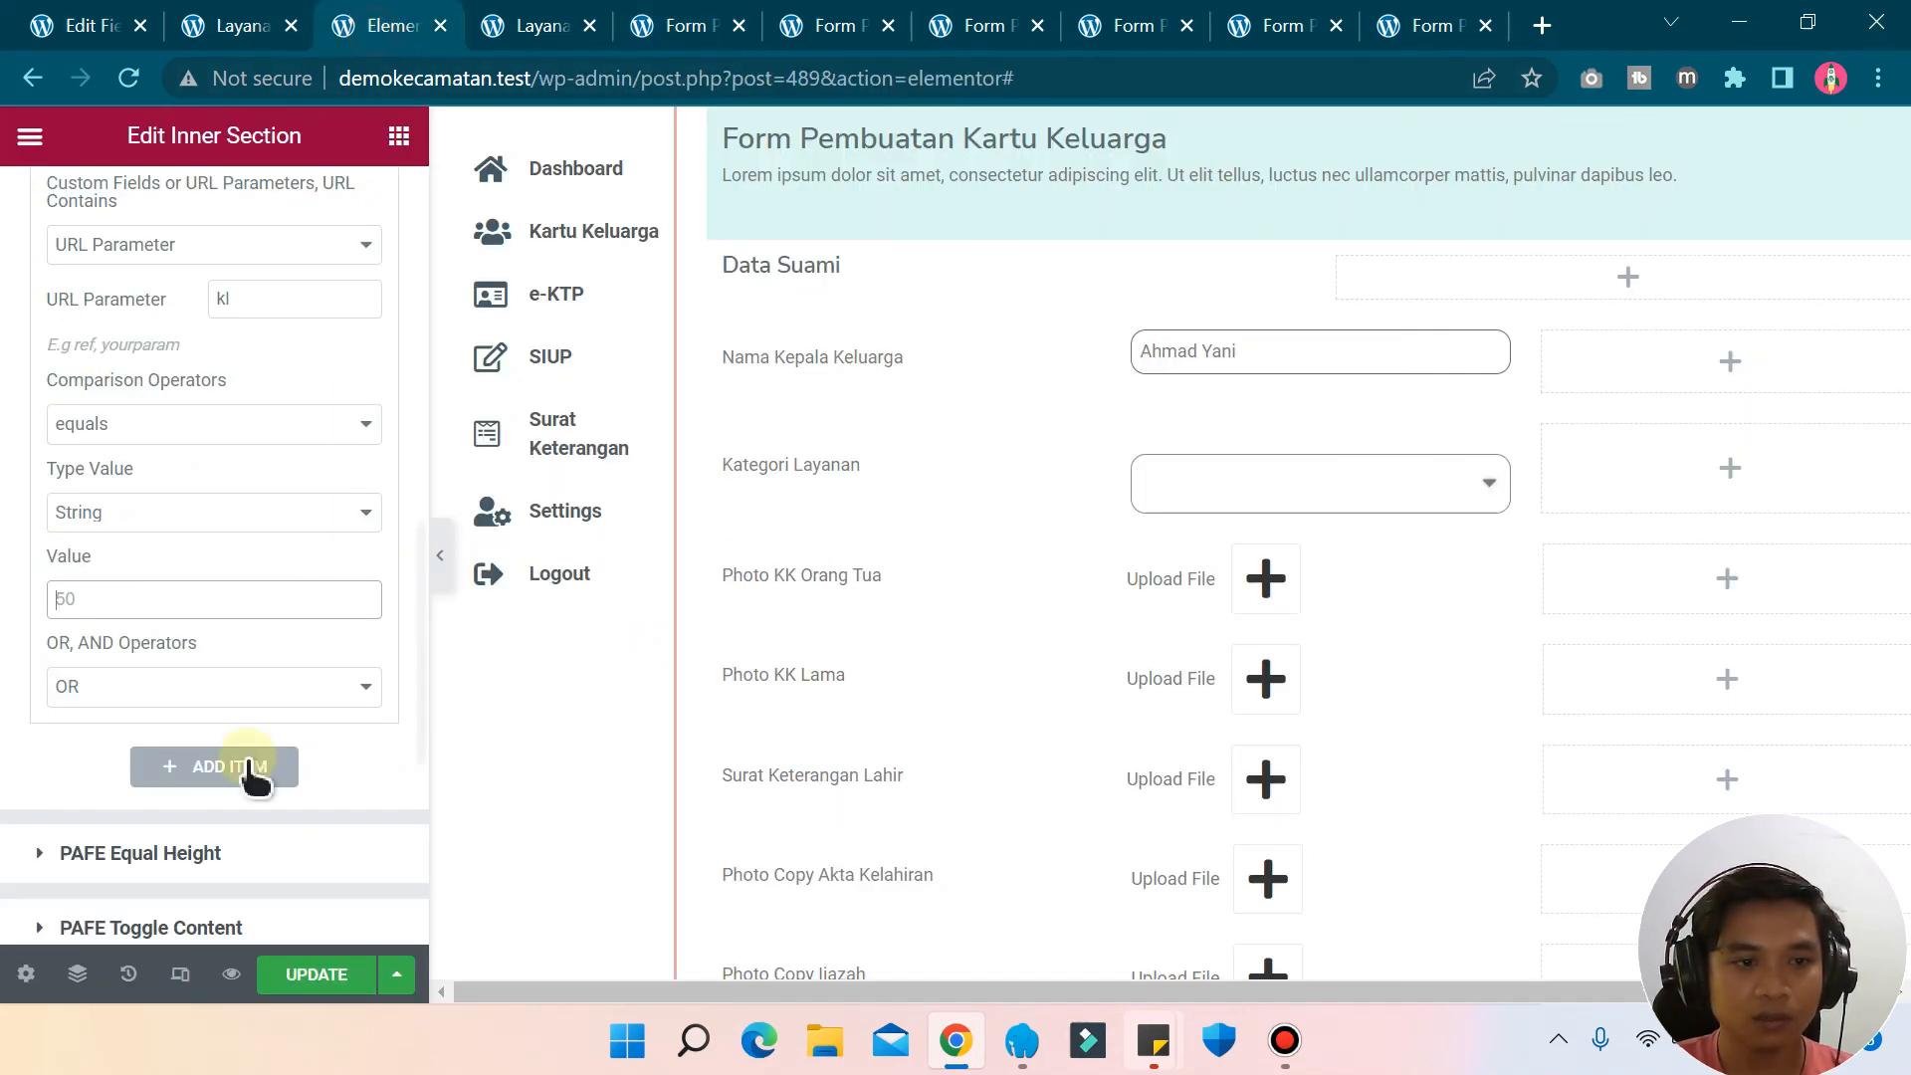
pyautogui.rightClick(120, 597)
pyautogui.click(213, 356)
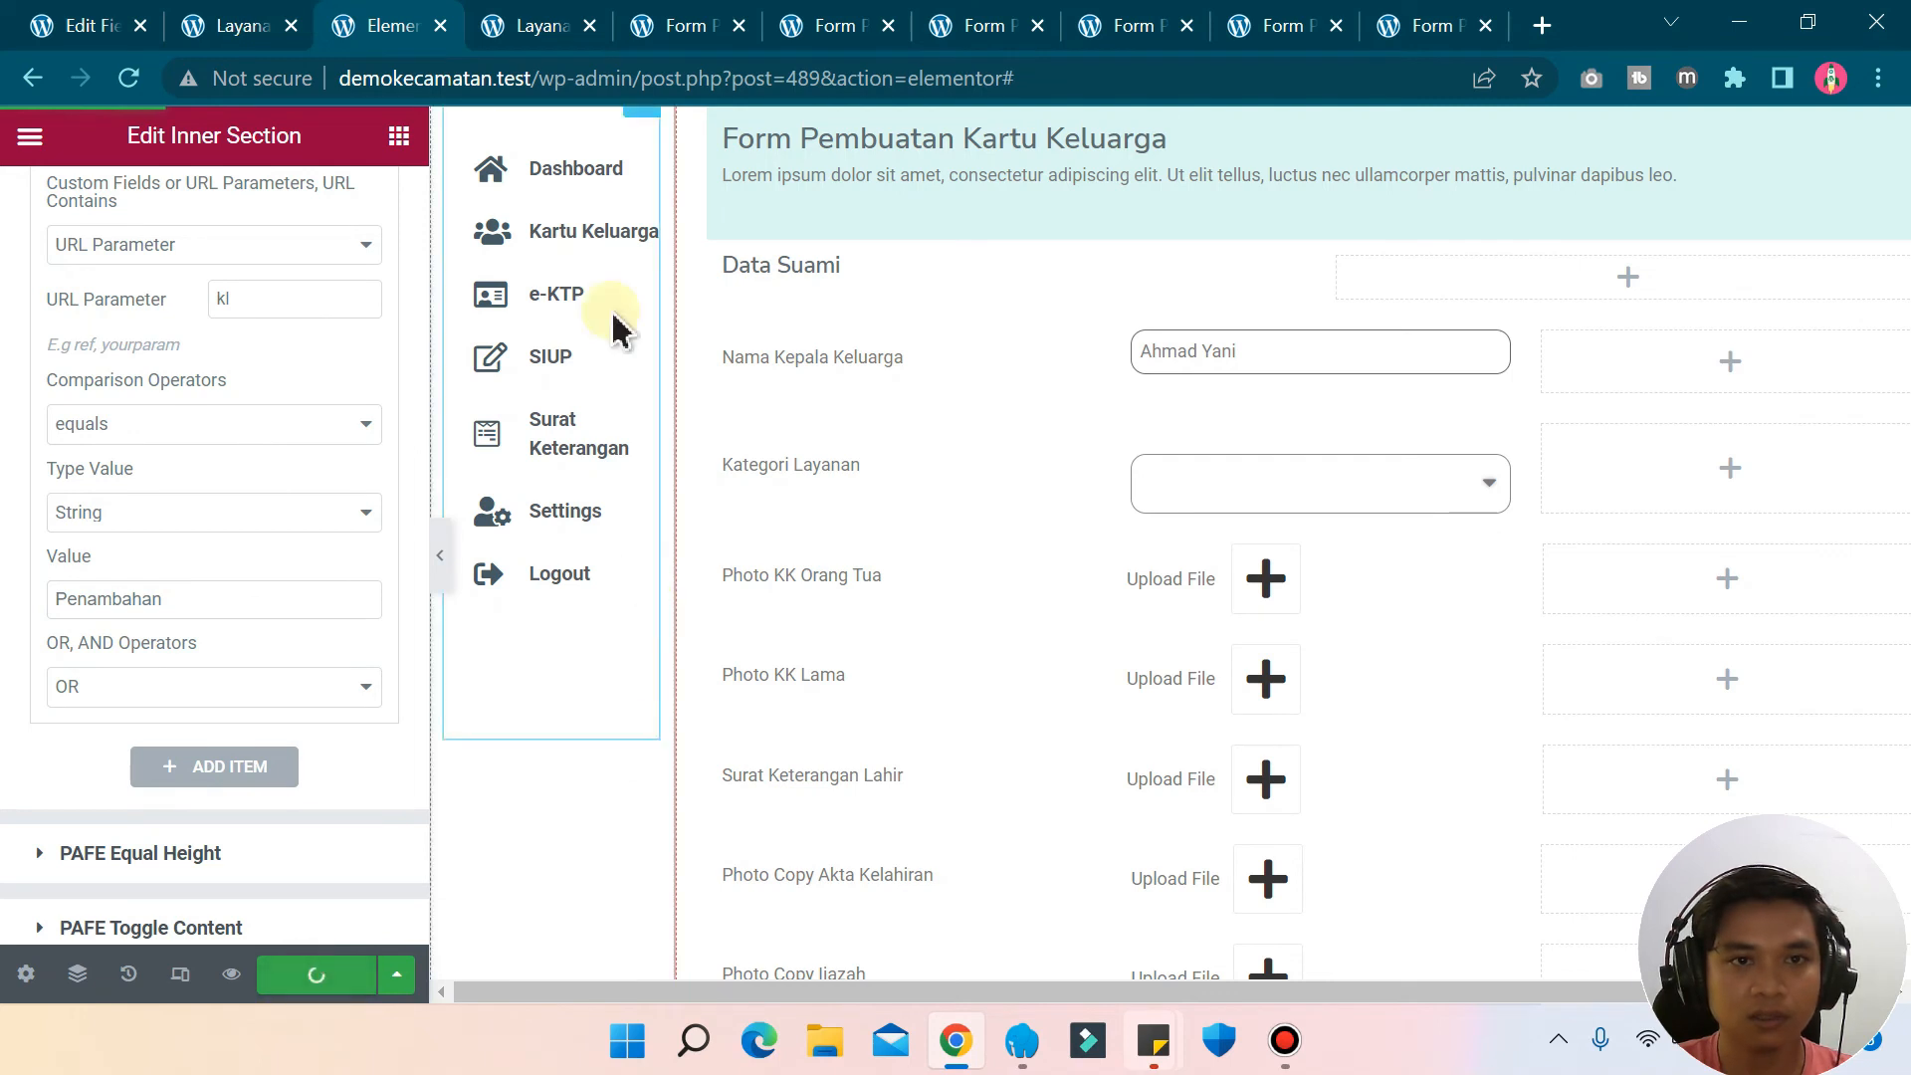
pyautogui.click(683, 26)
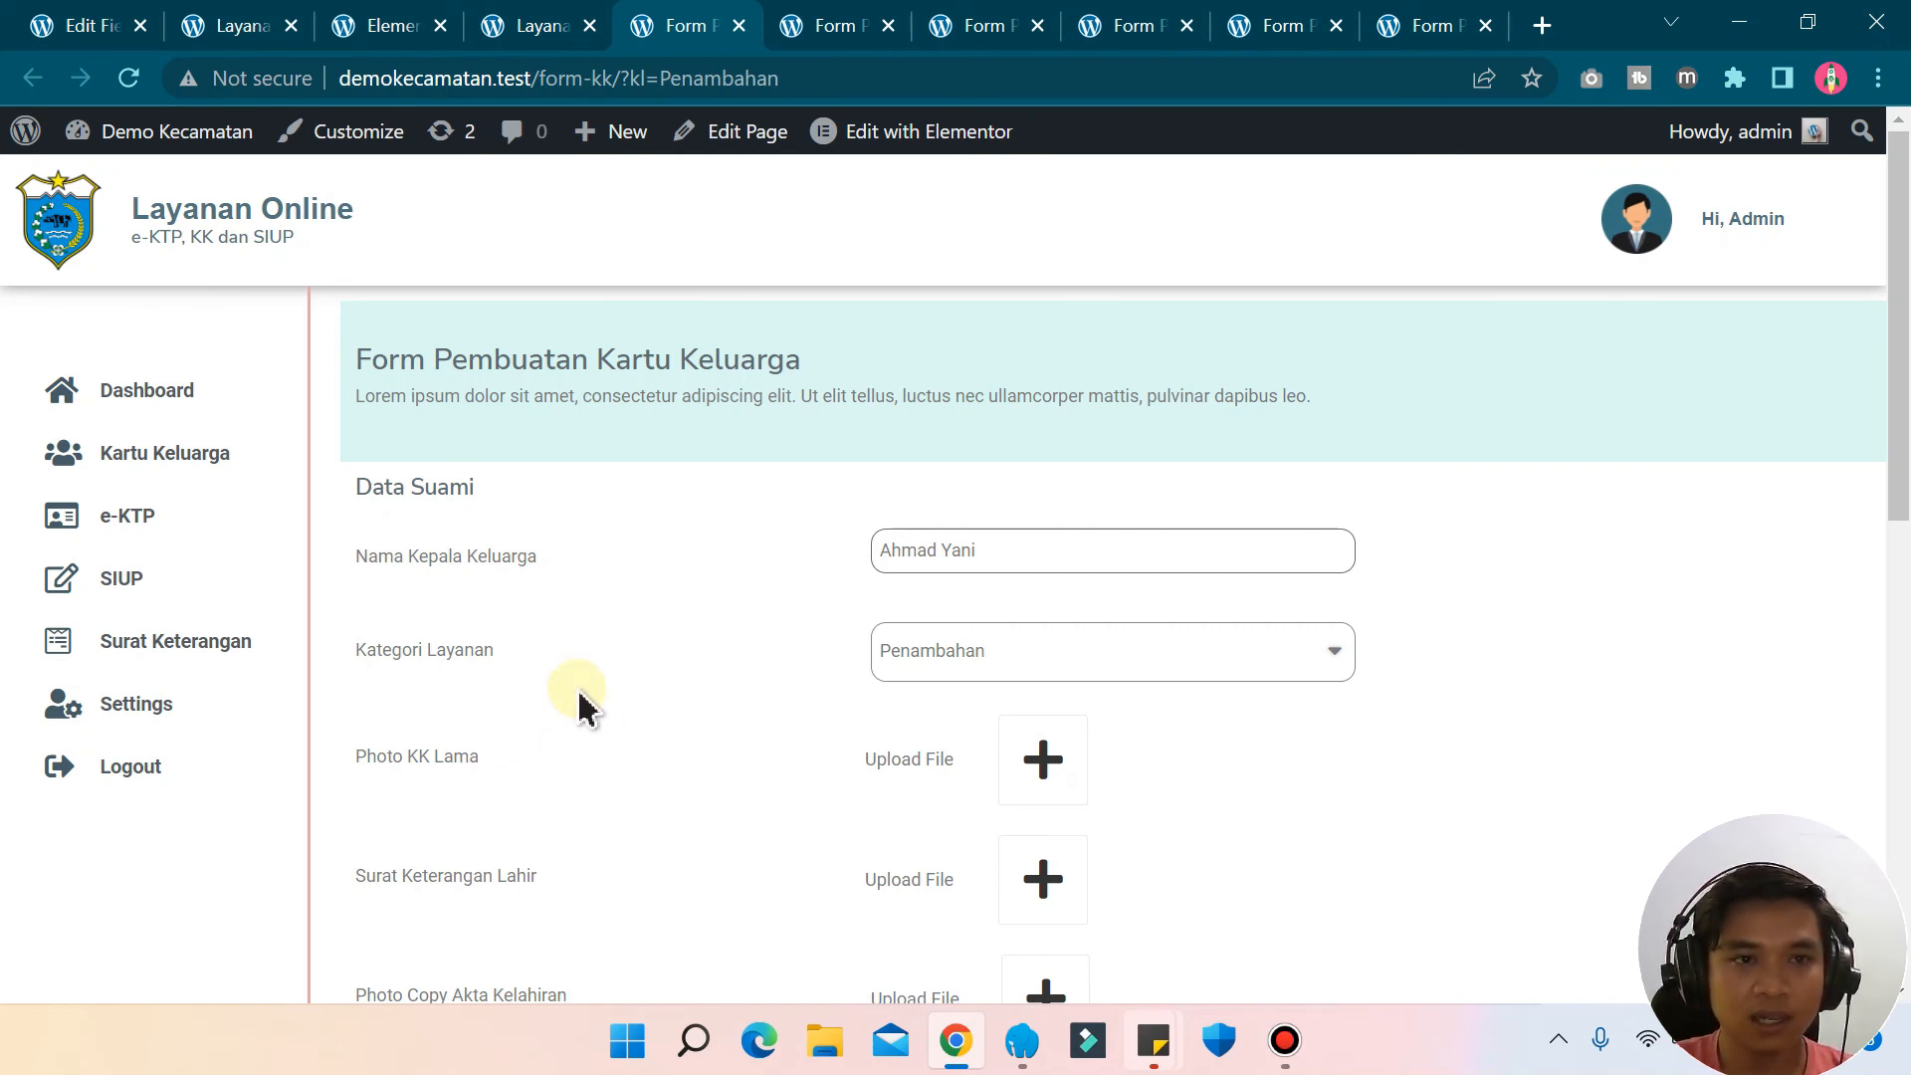
# - Enable PAFE Conditional Visibility on the Photo Copy Akta Kelahiran inner section under Data Suami in the Elementor editor
pyautogui.click(392, 20)
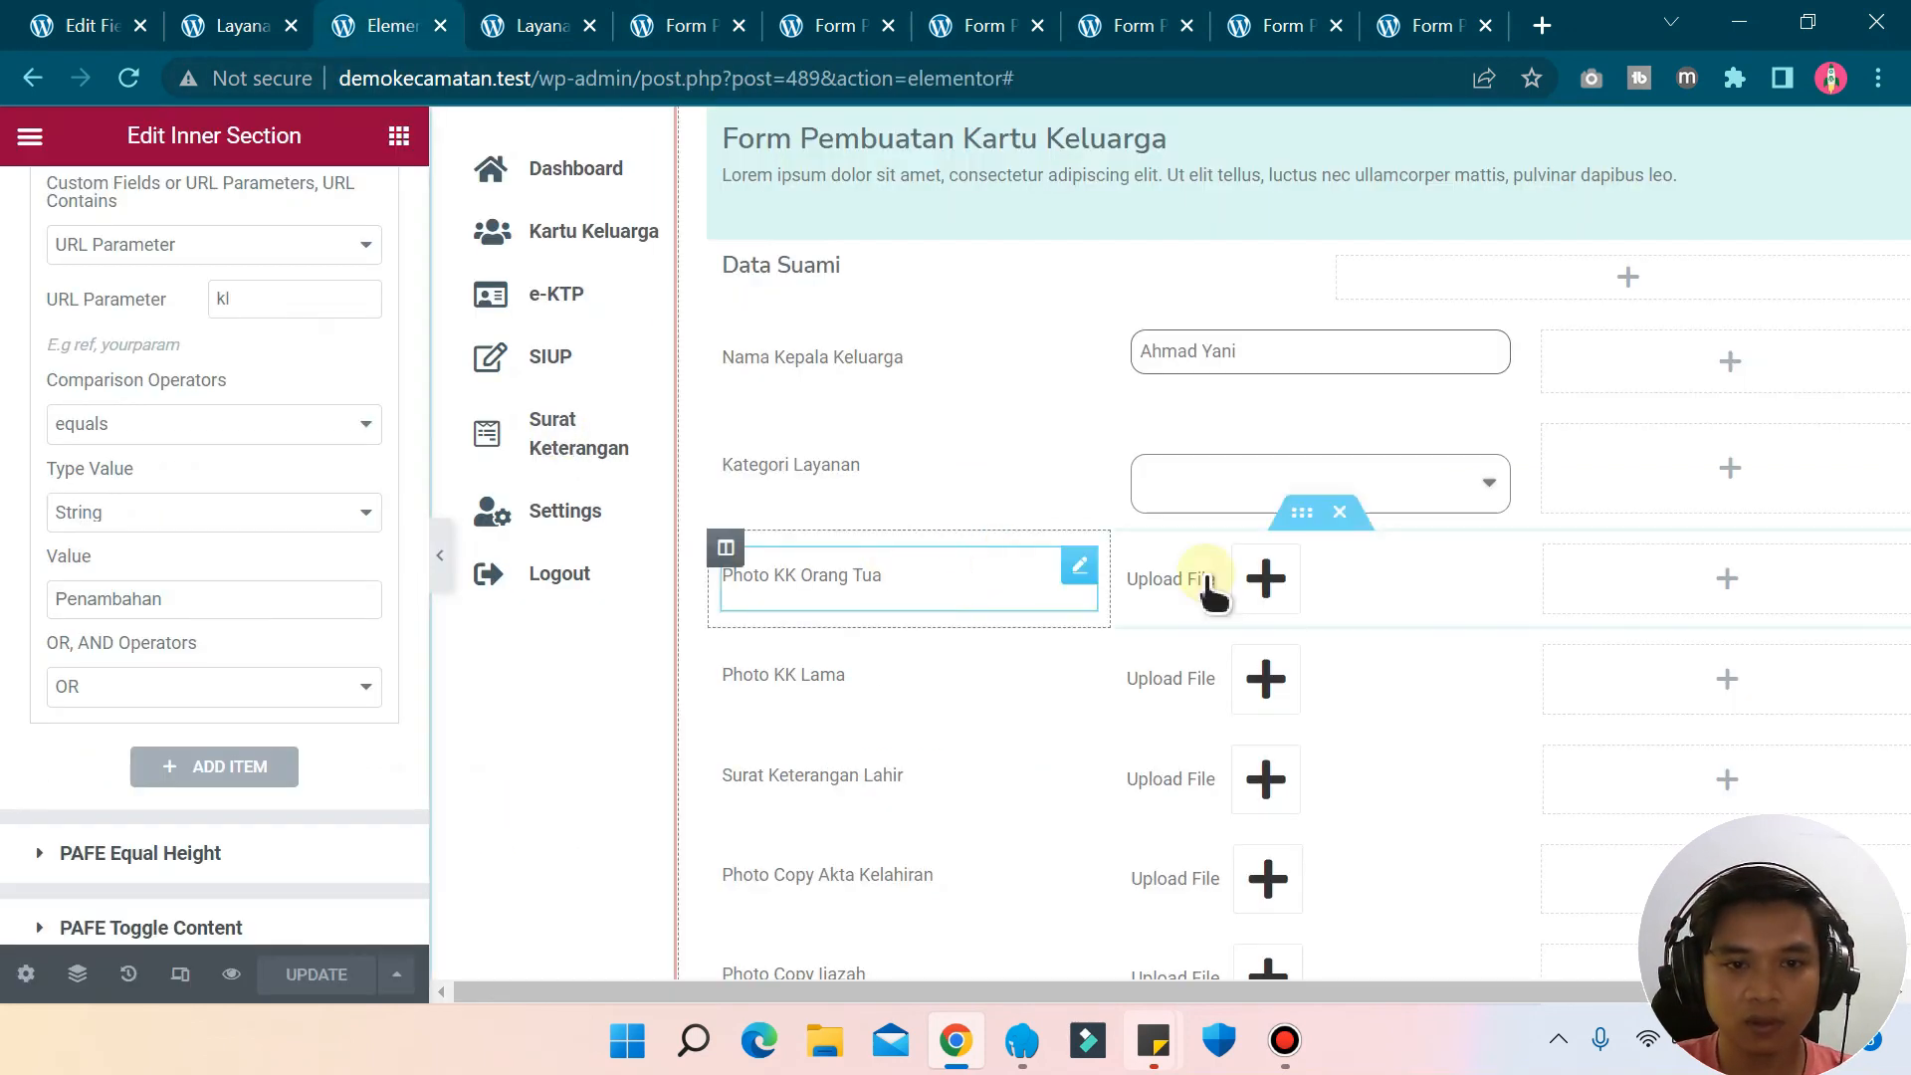
pyautogui.scroll(-1, 1510, 607)
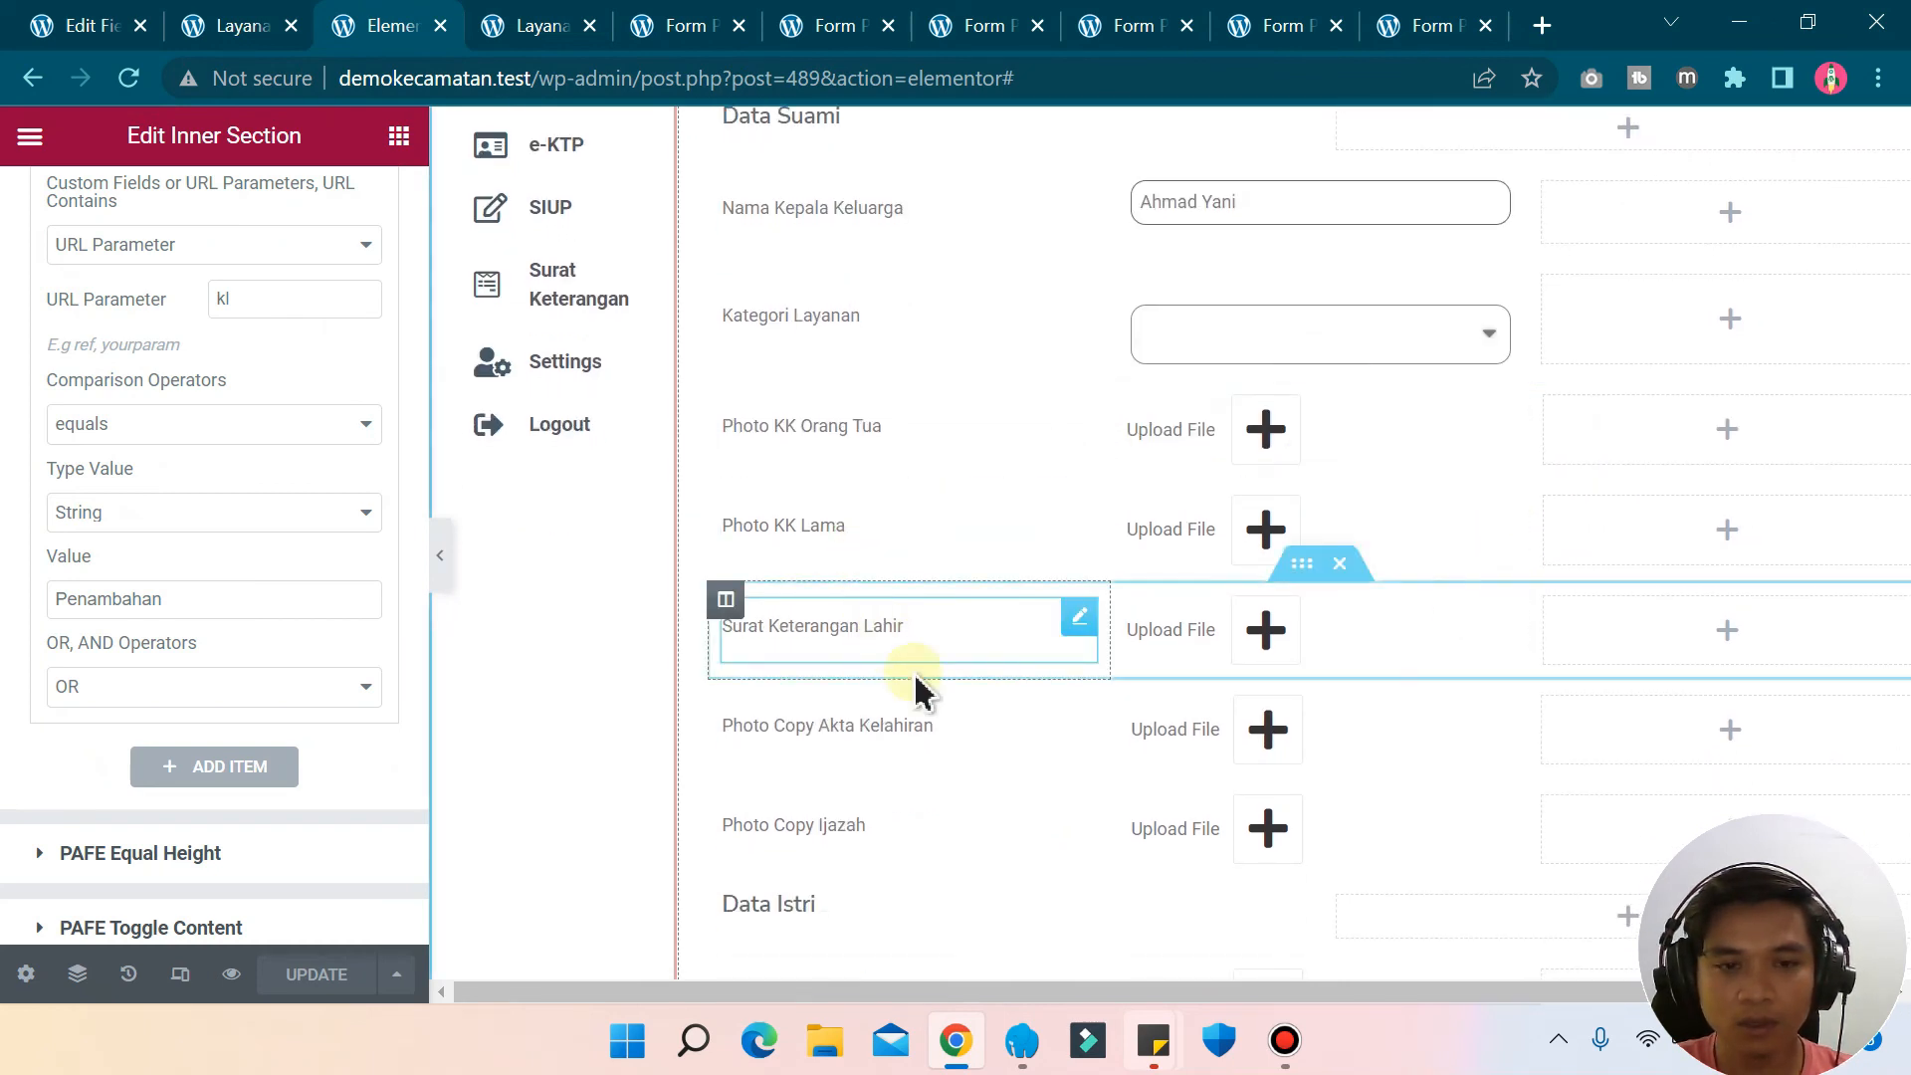
pyautogui.scroll(-1, 1308, 772)
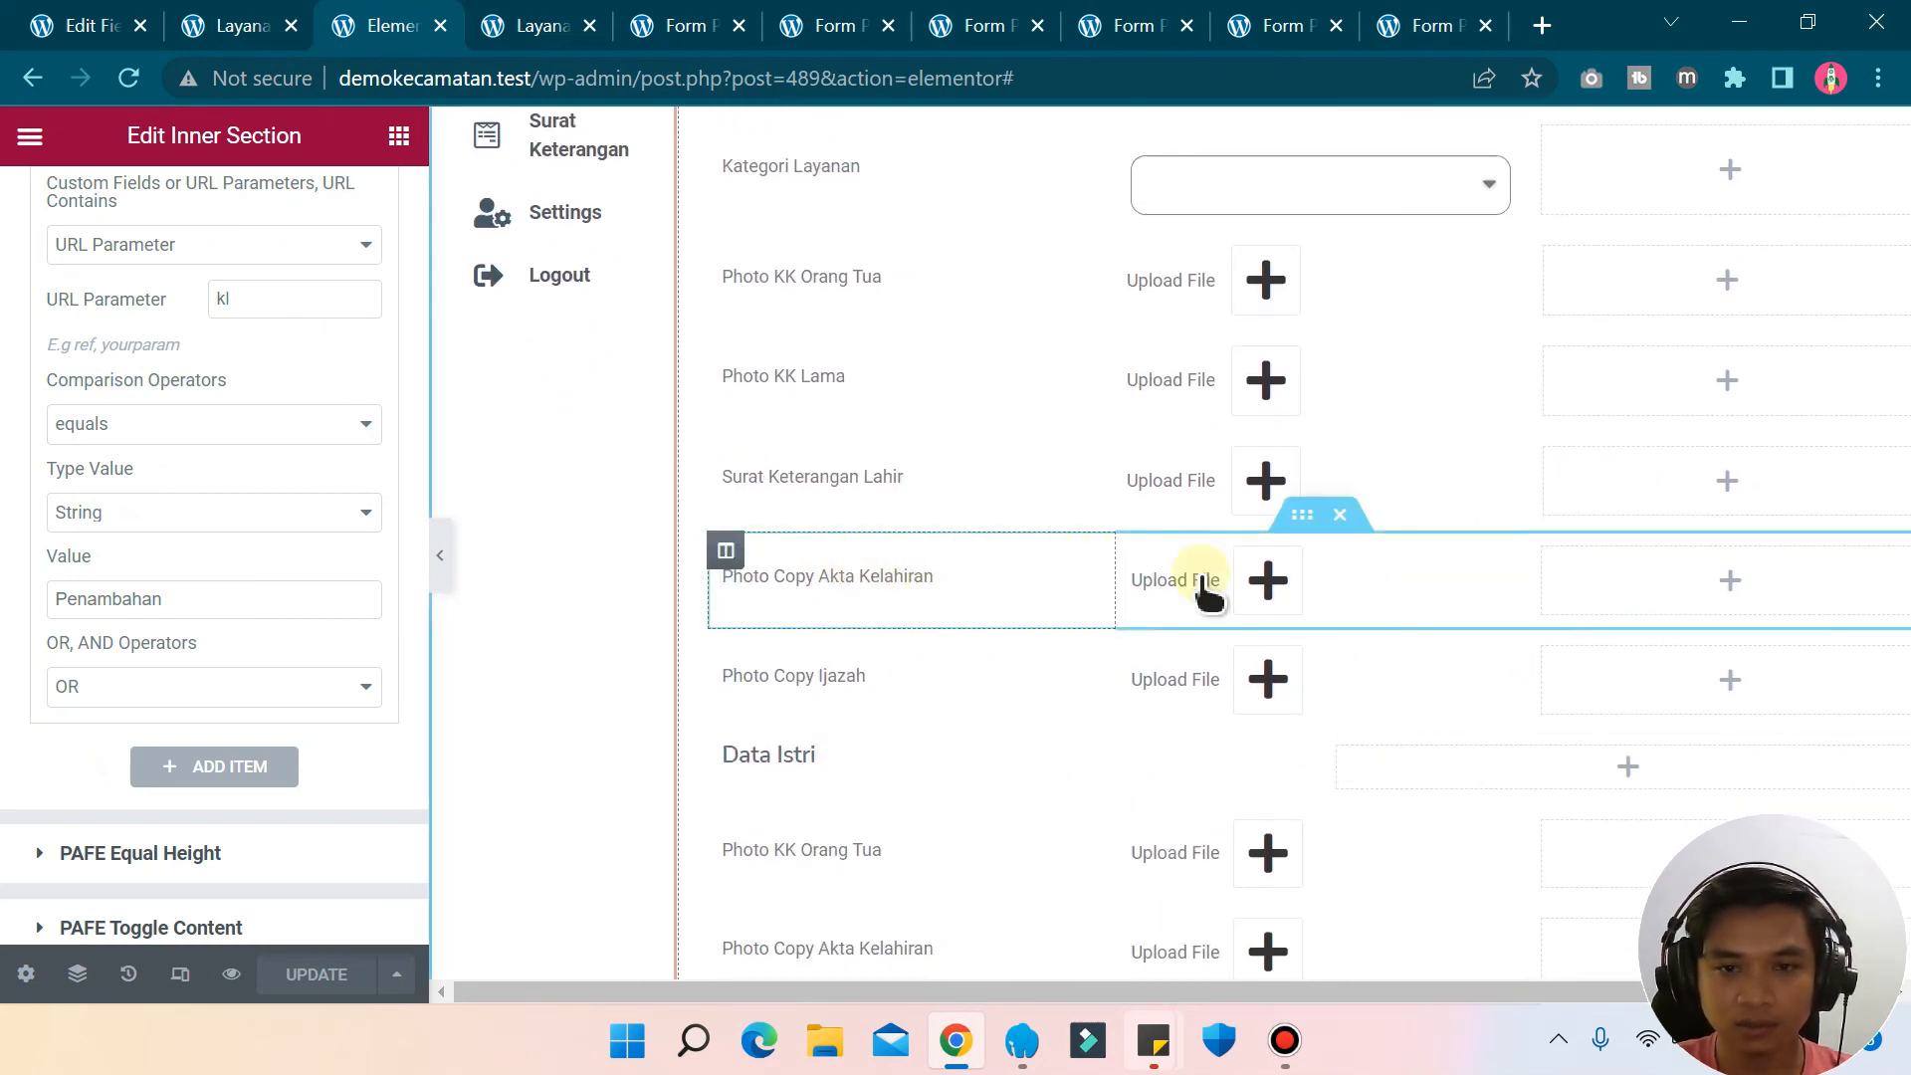
pyautogui.rightClick(1312, 535)
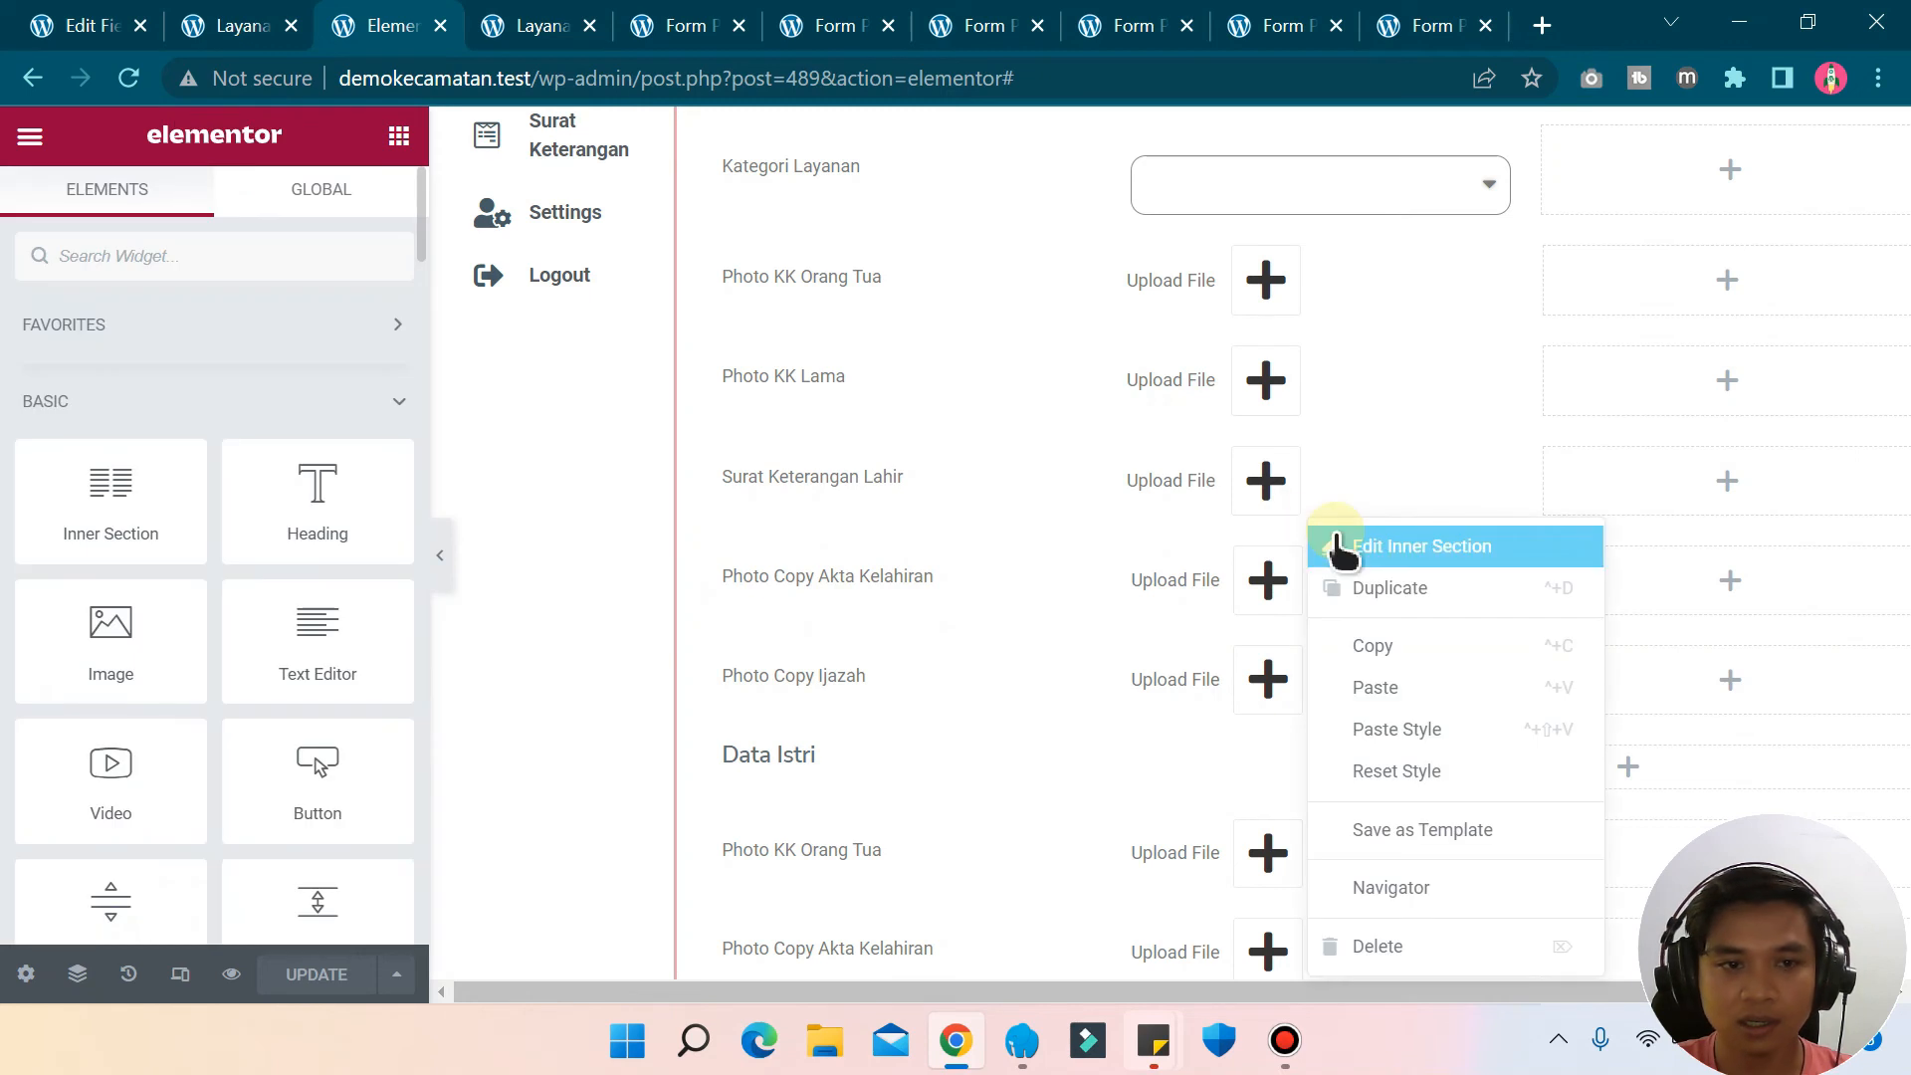
pyautogui.click(1343, 546)
pyautogui.click(161, 214)
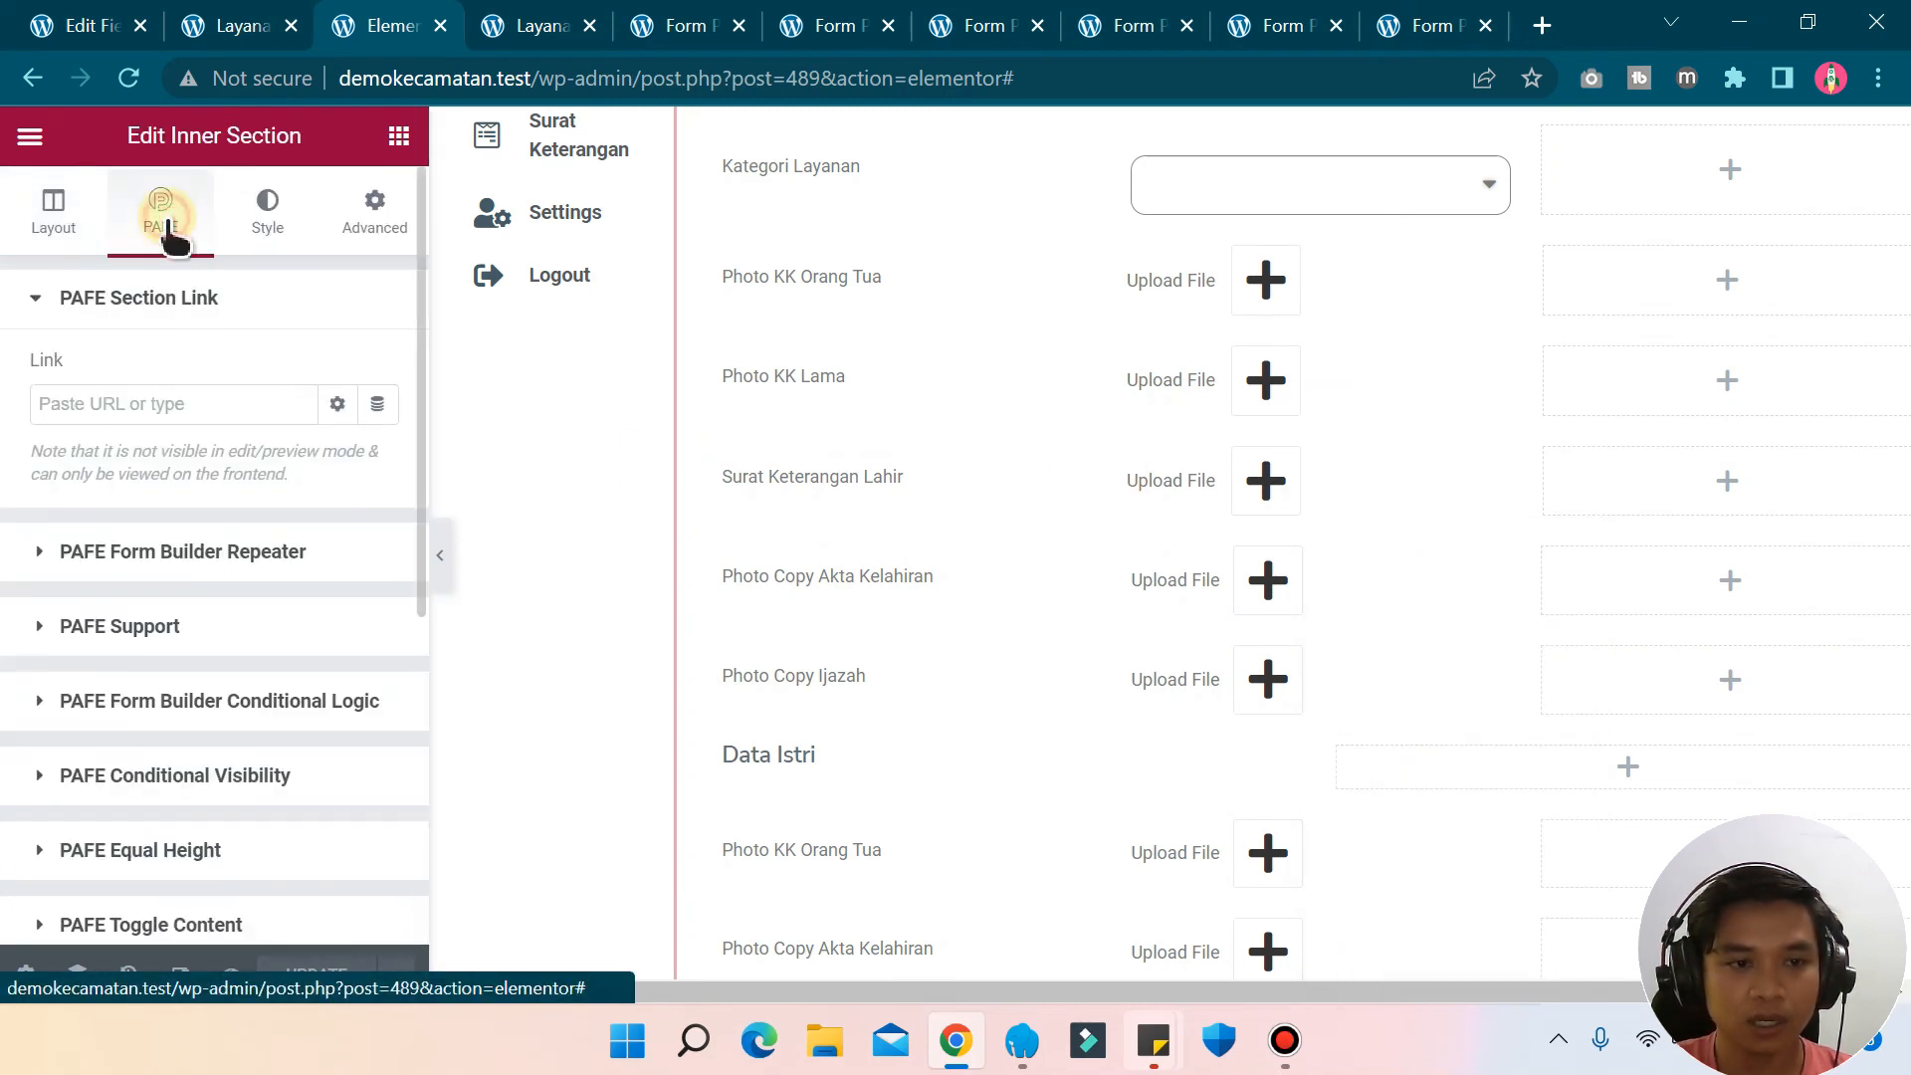
pyautogui.click(213, 782)
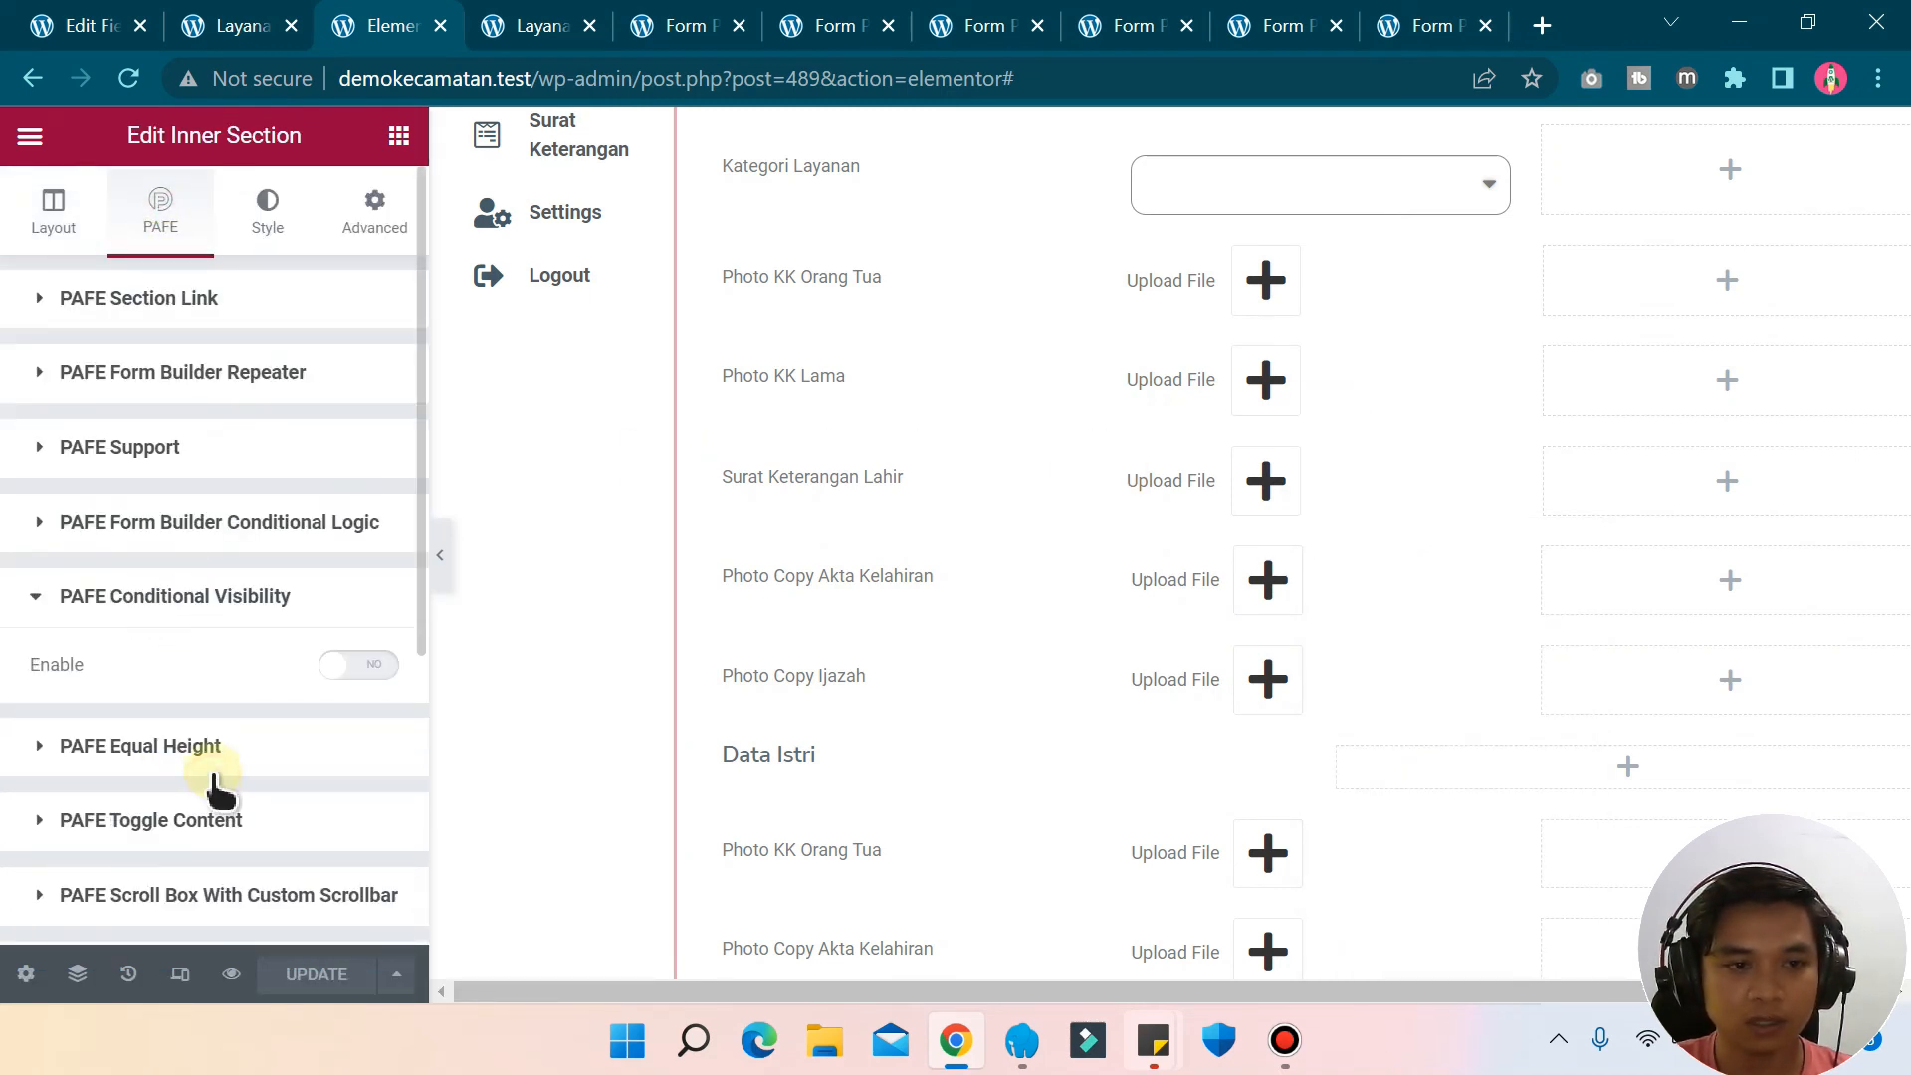
pyautogui.click(376, 664)
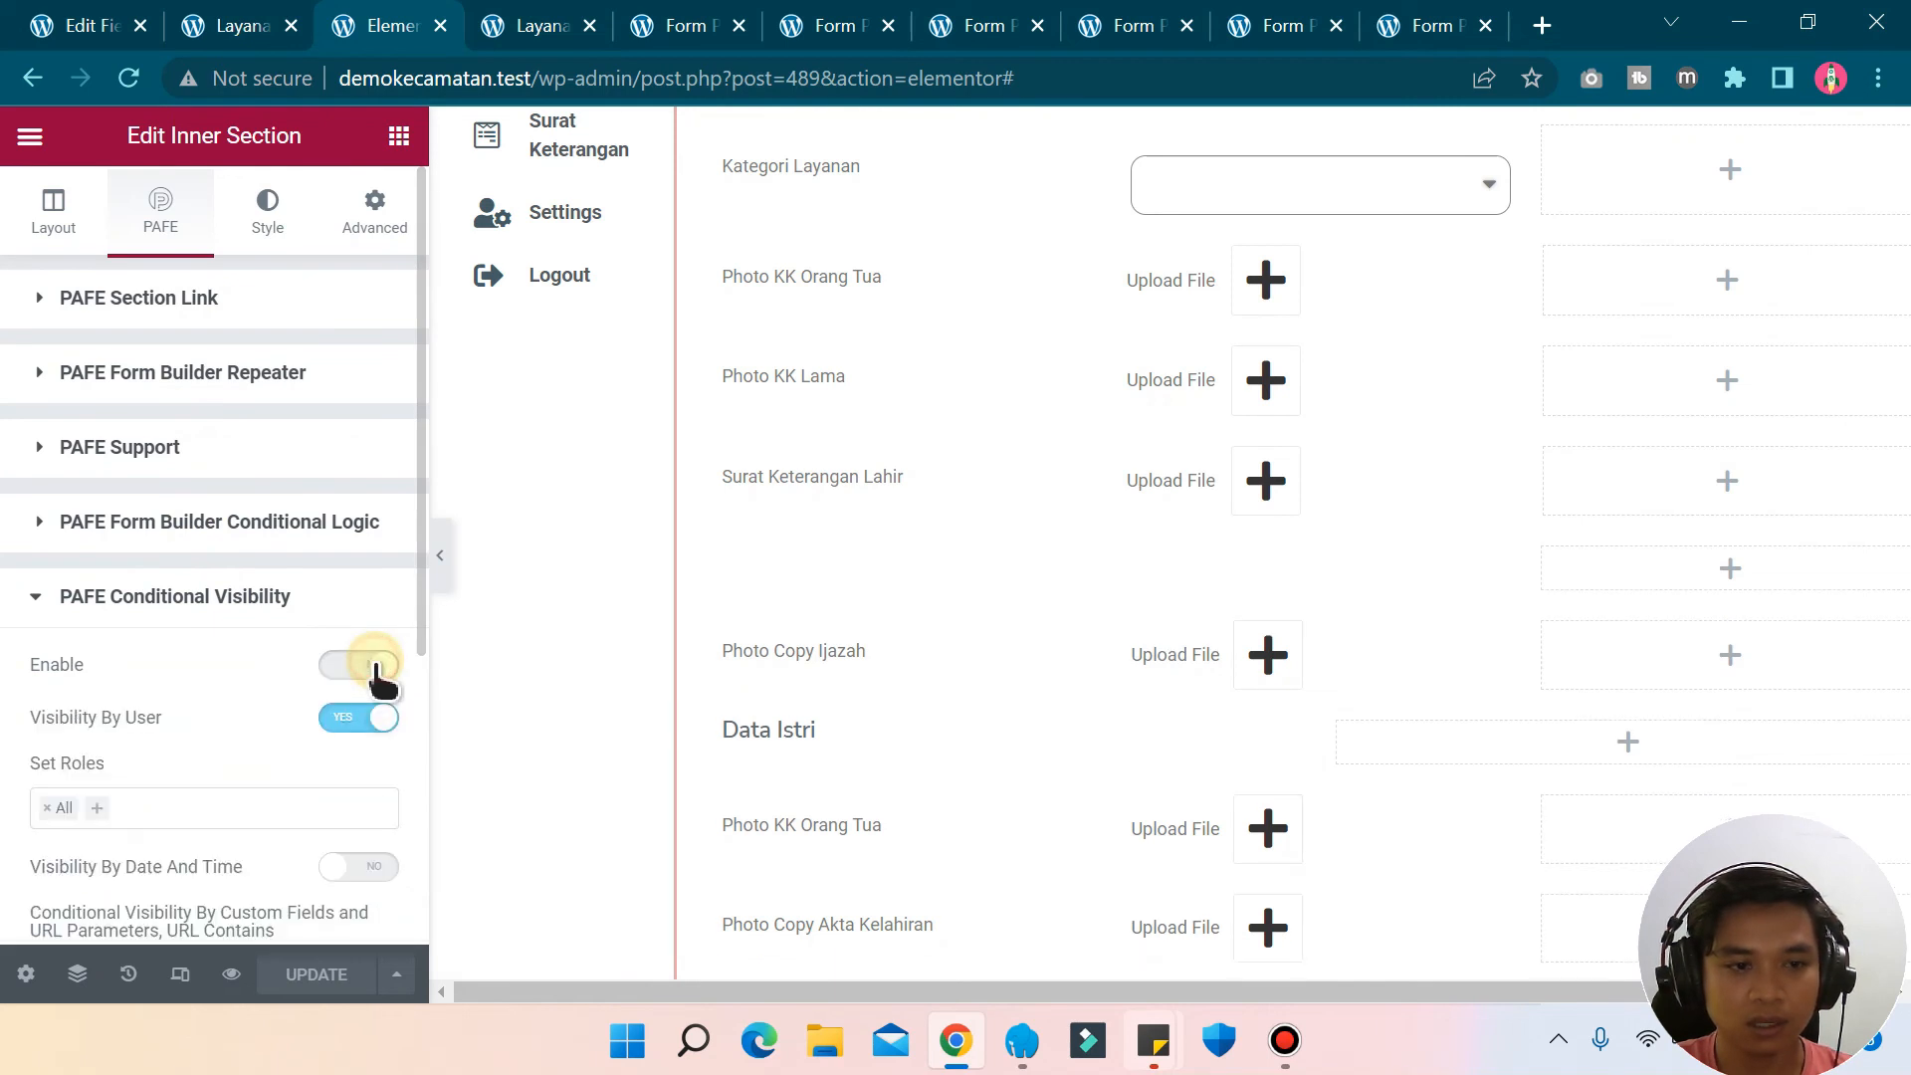
# - Limit the section's visibility role to Logged In, enable visibility by custom fields and URL parameters, and set the action to Hide
pyautogui.scroll(-2, 384, 680)
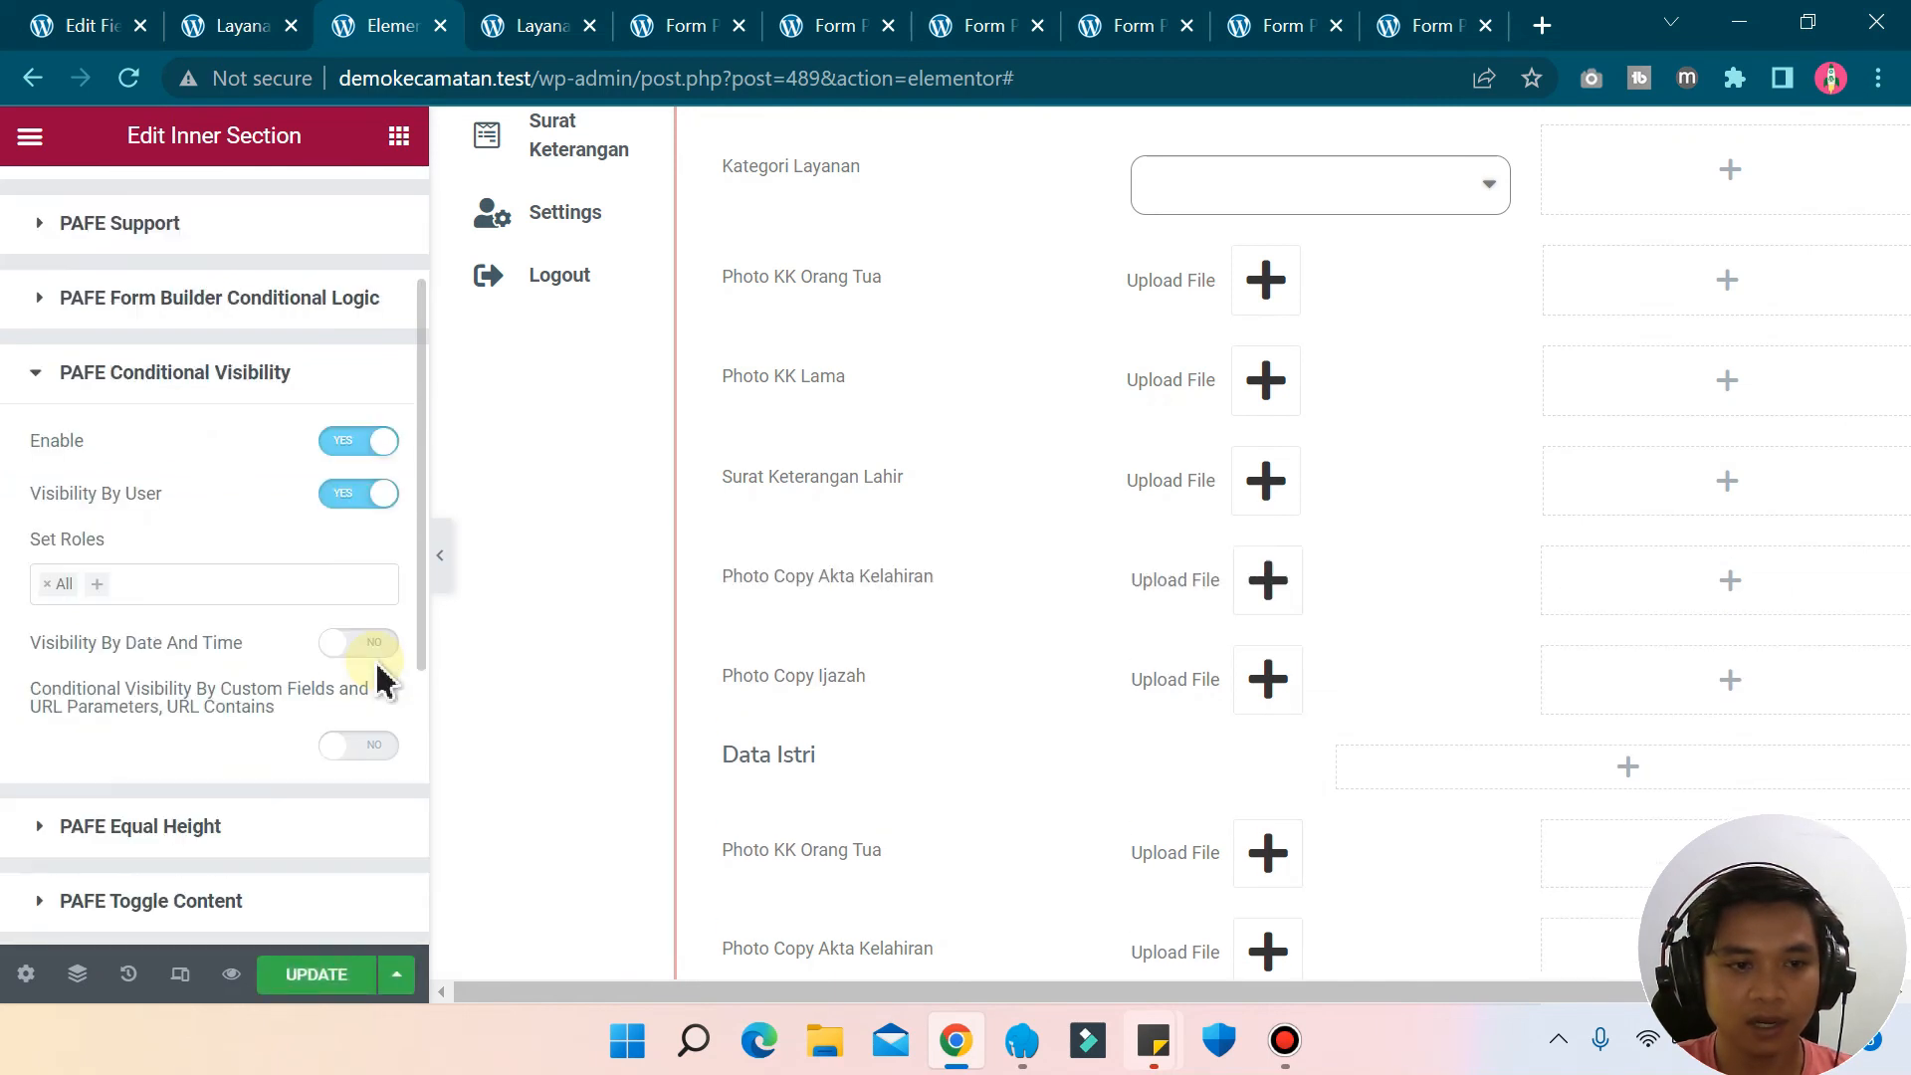
pyautogui.click(48, 586)
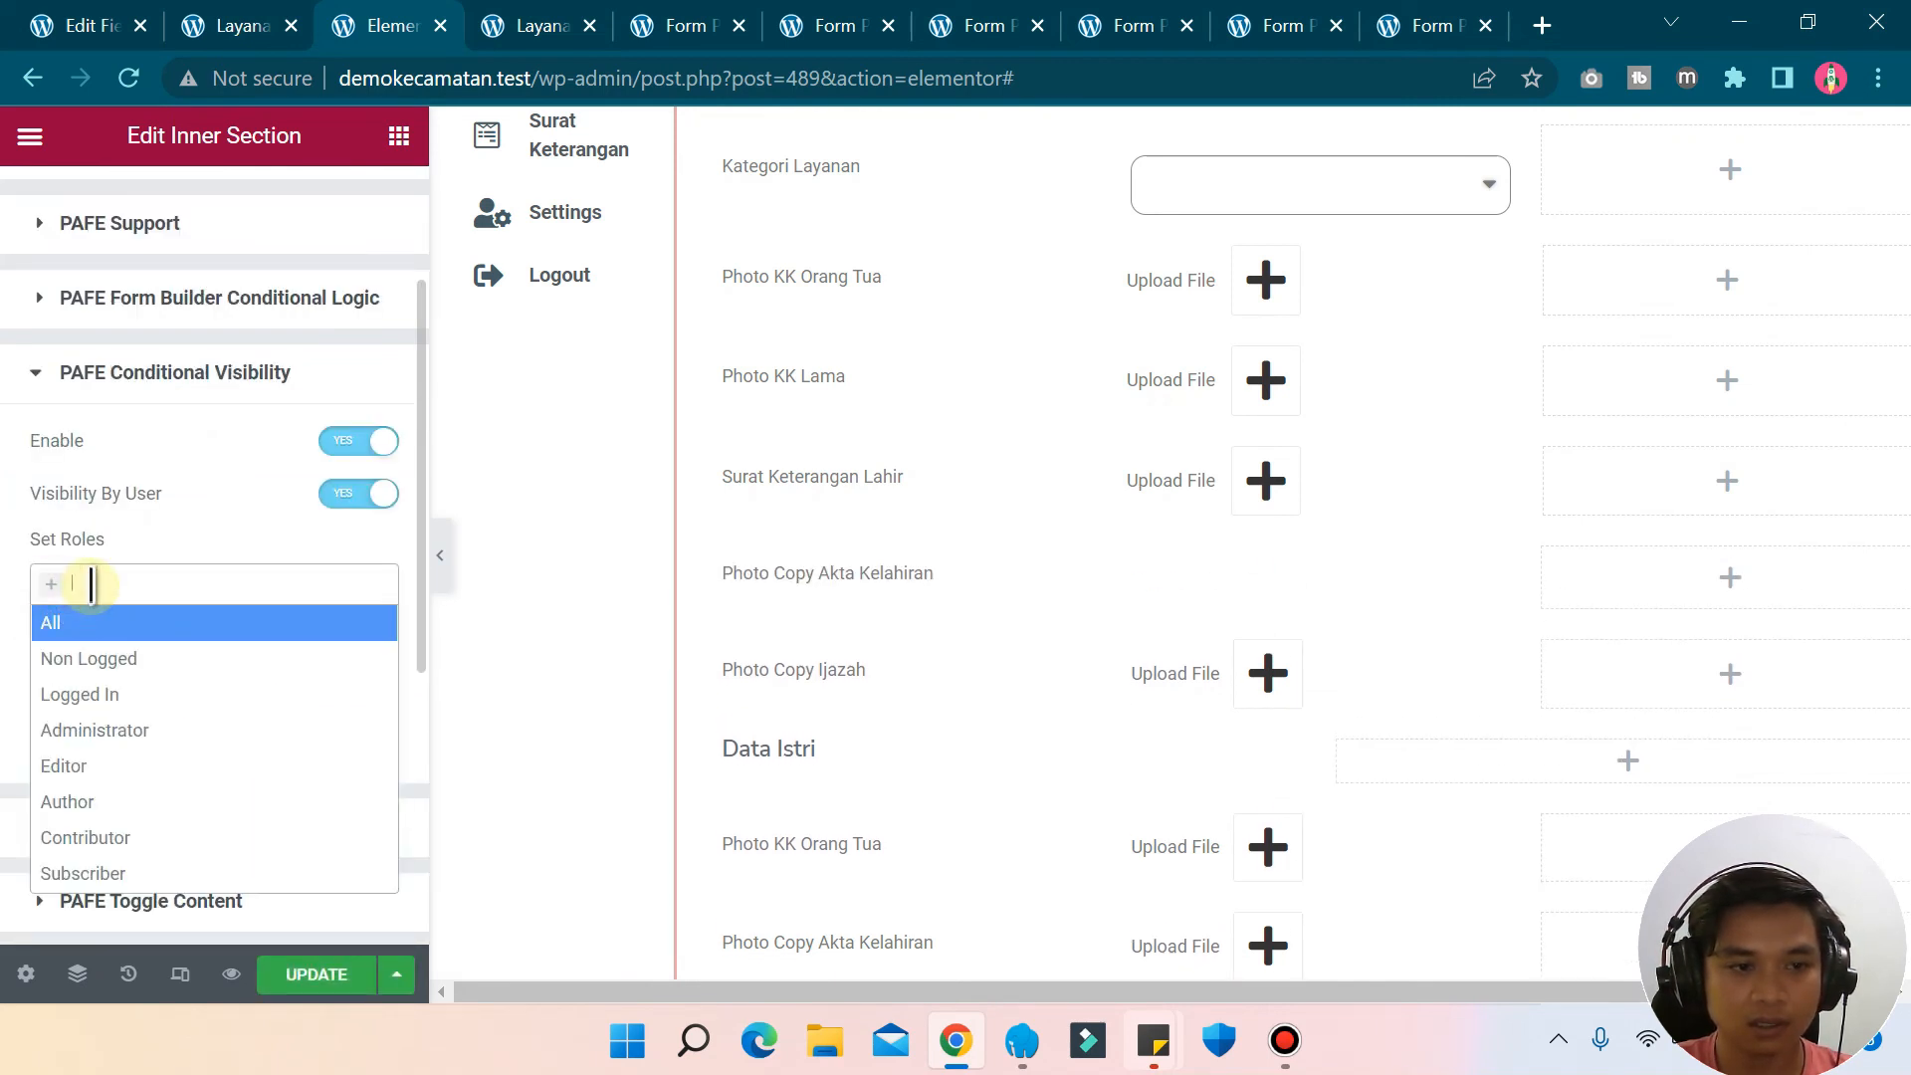
pyautogui.click(85, 694)
pyautogui.scroll(-2, 307, 662)
pyautogui.click(374, 526)
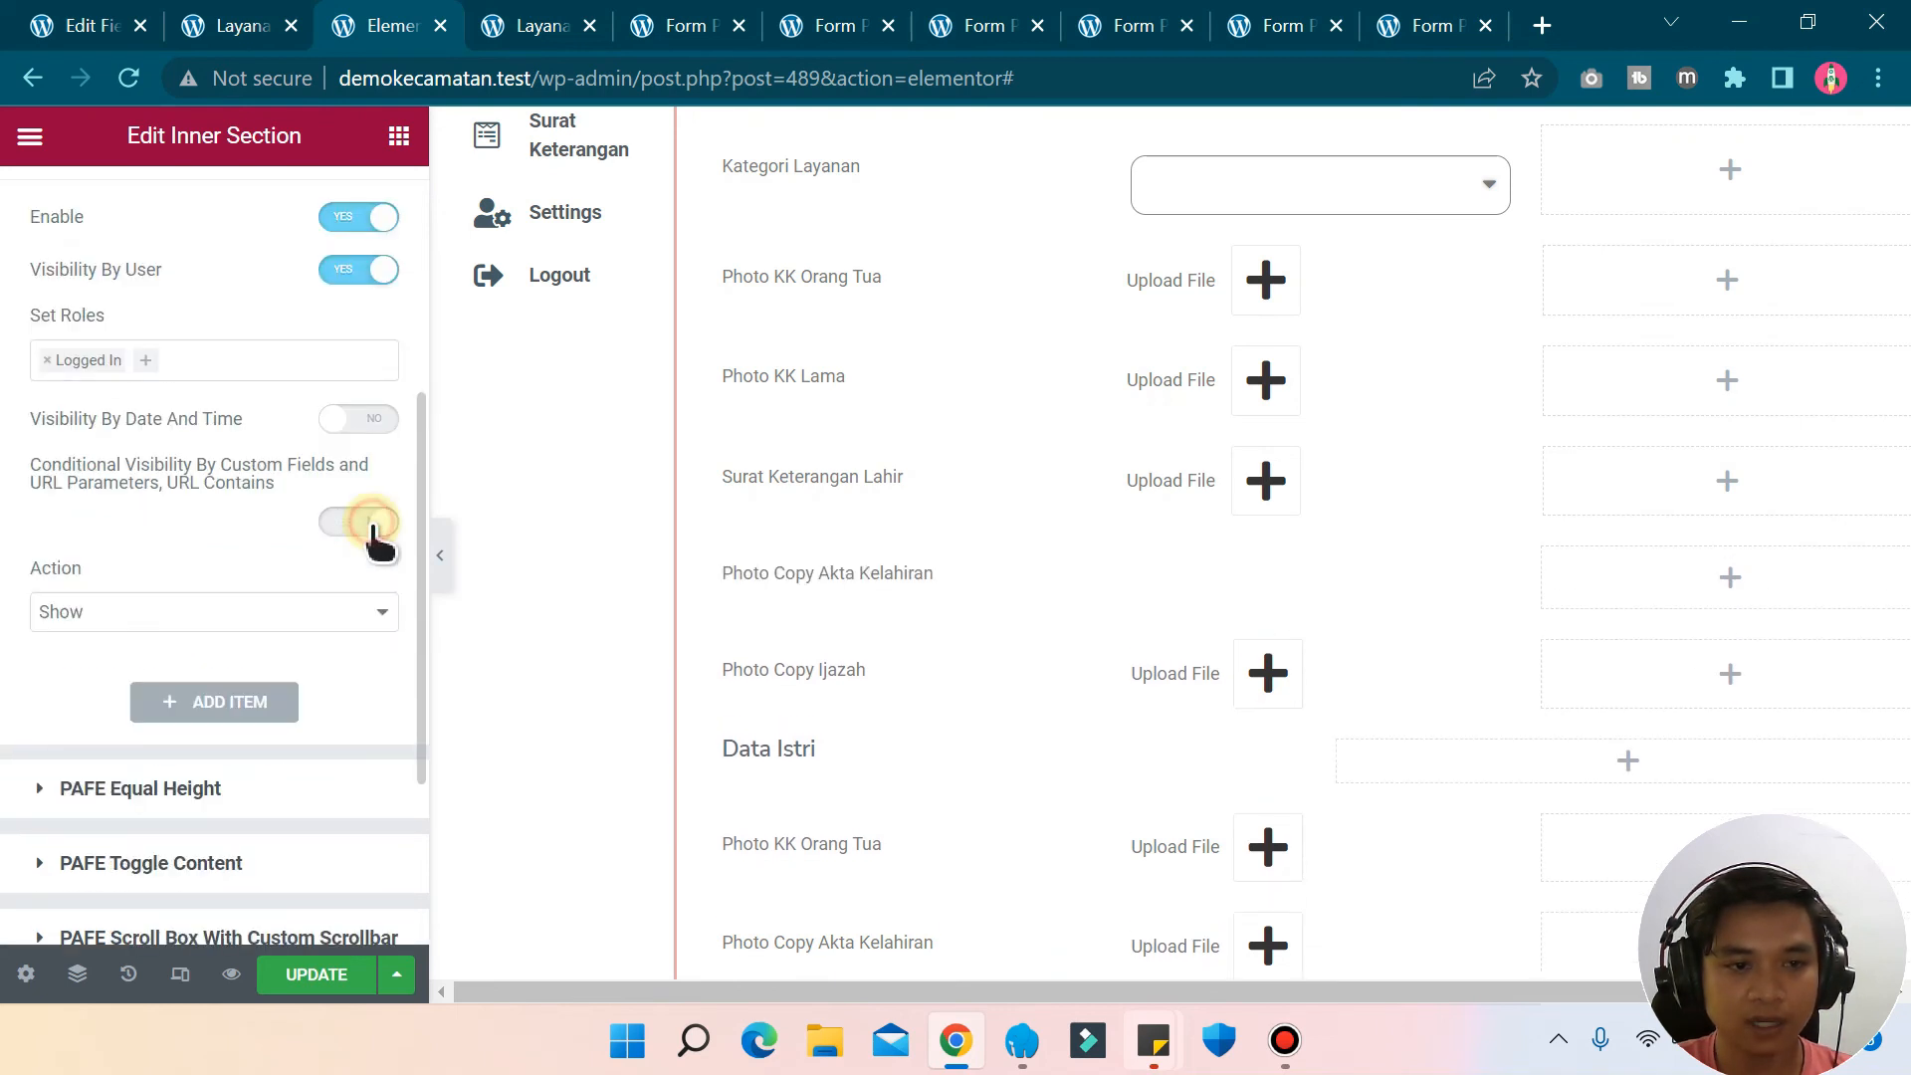
pyautogui.click(170, 610)
pyautogui.click(96, 669)
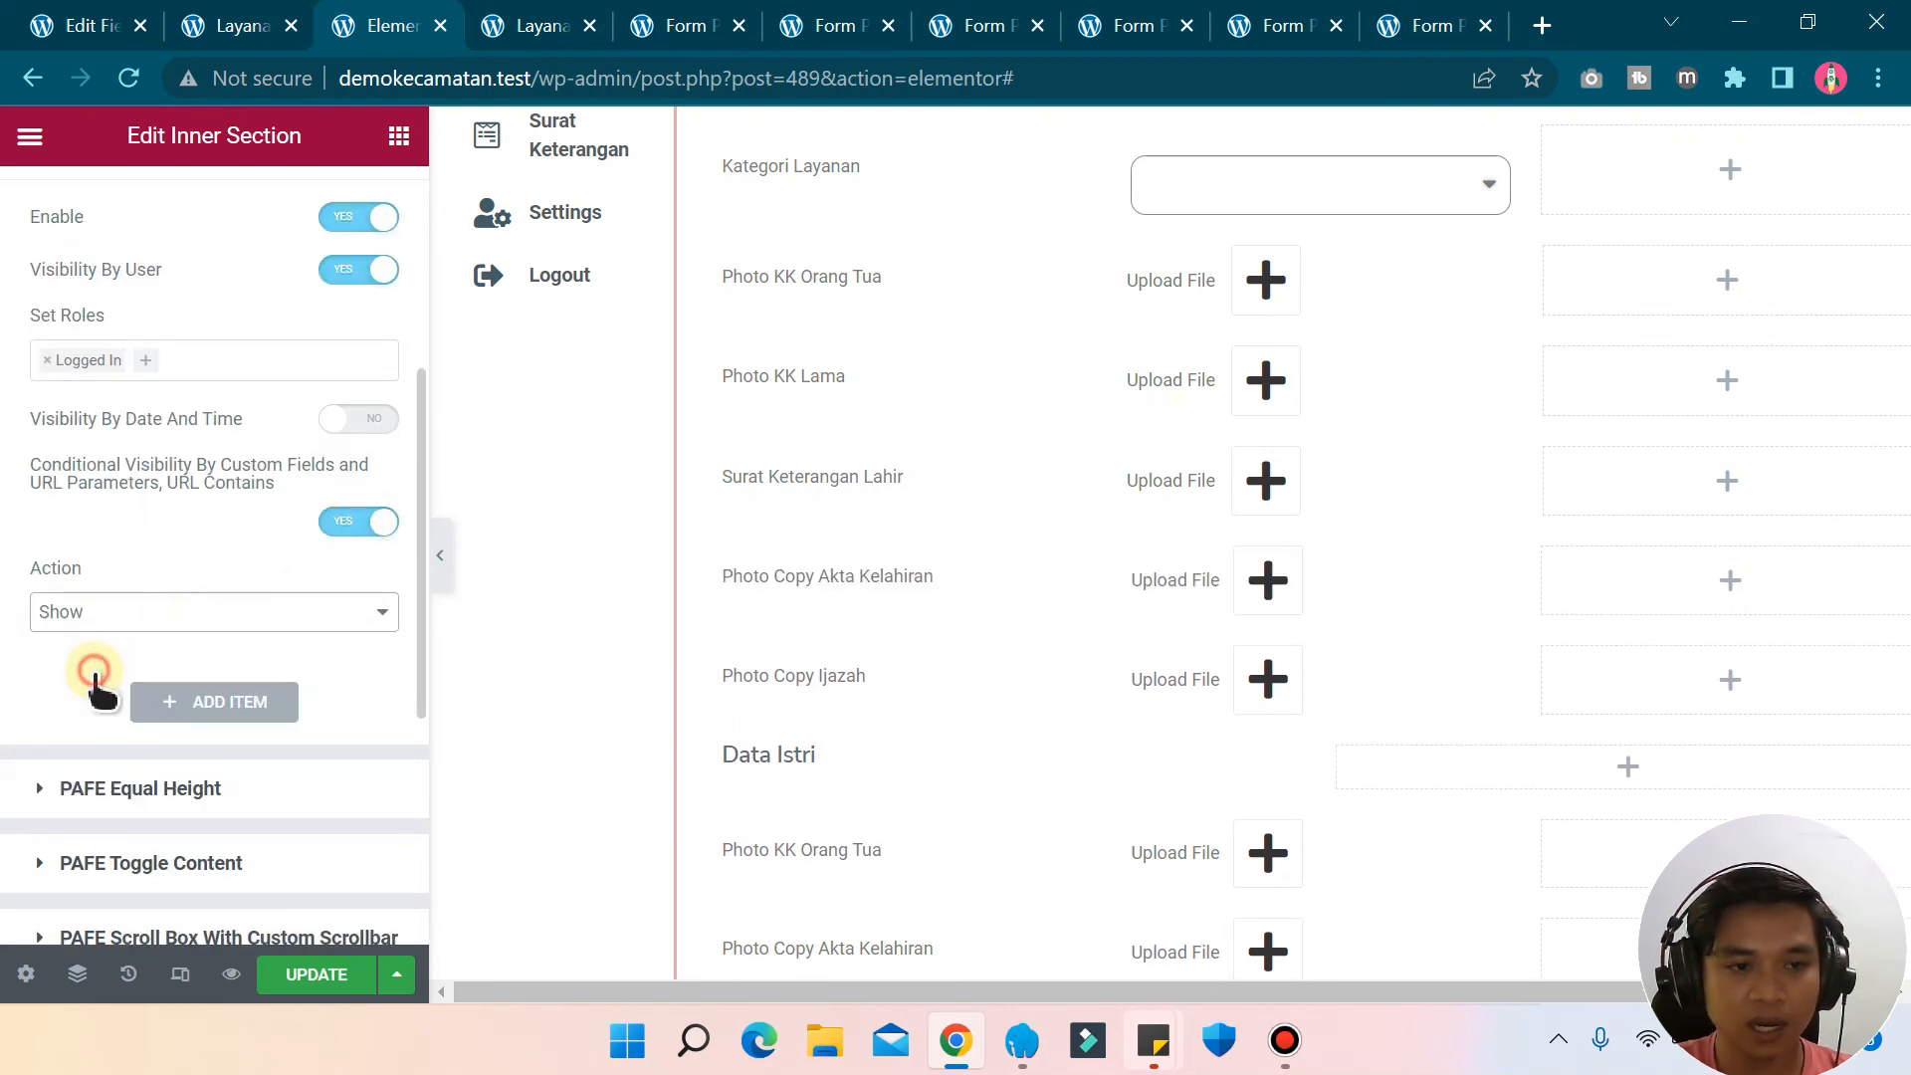
# - Add a visibility condition to the Photo Copy Akta Kelahiran section for URL Parameter kl with the empty operator
pyautogui.scroll(-2, 306, 669)
pyautogui.click(230, 479)
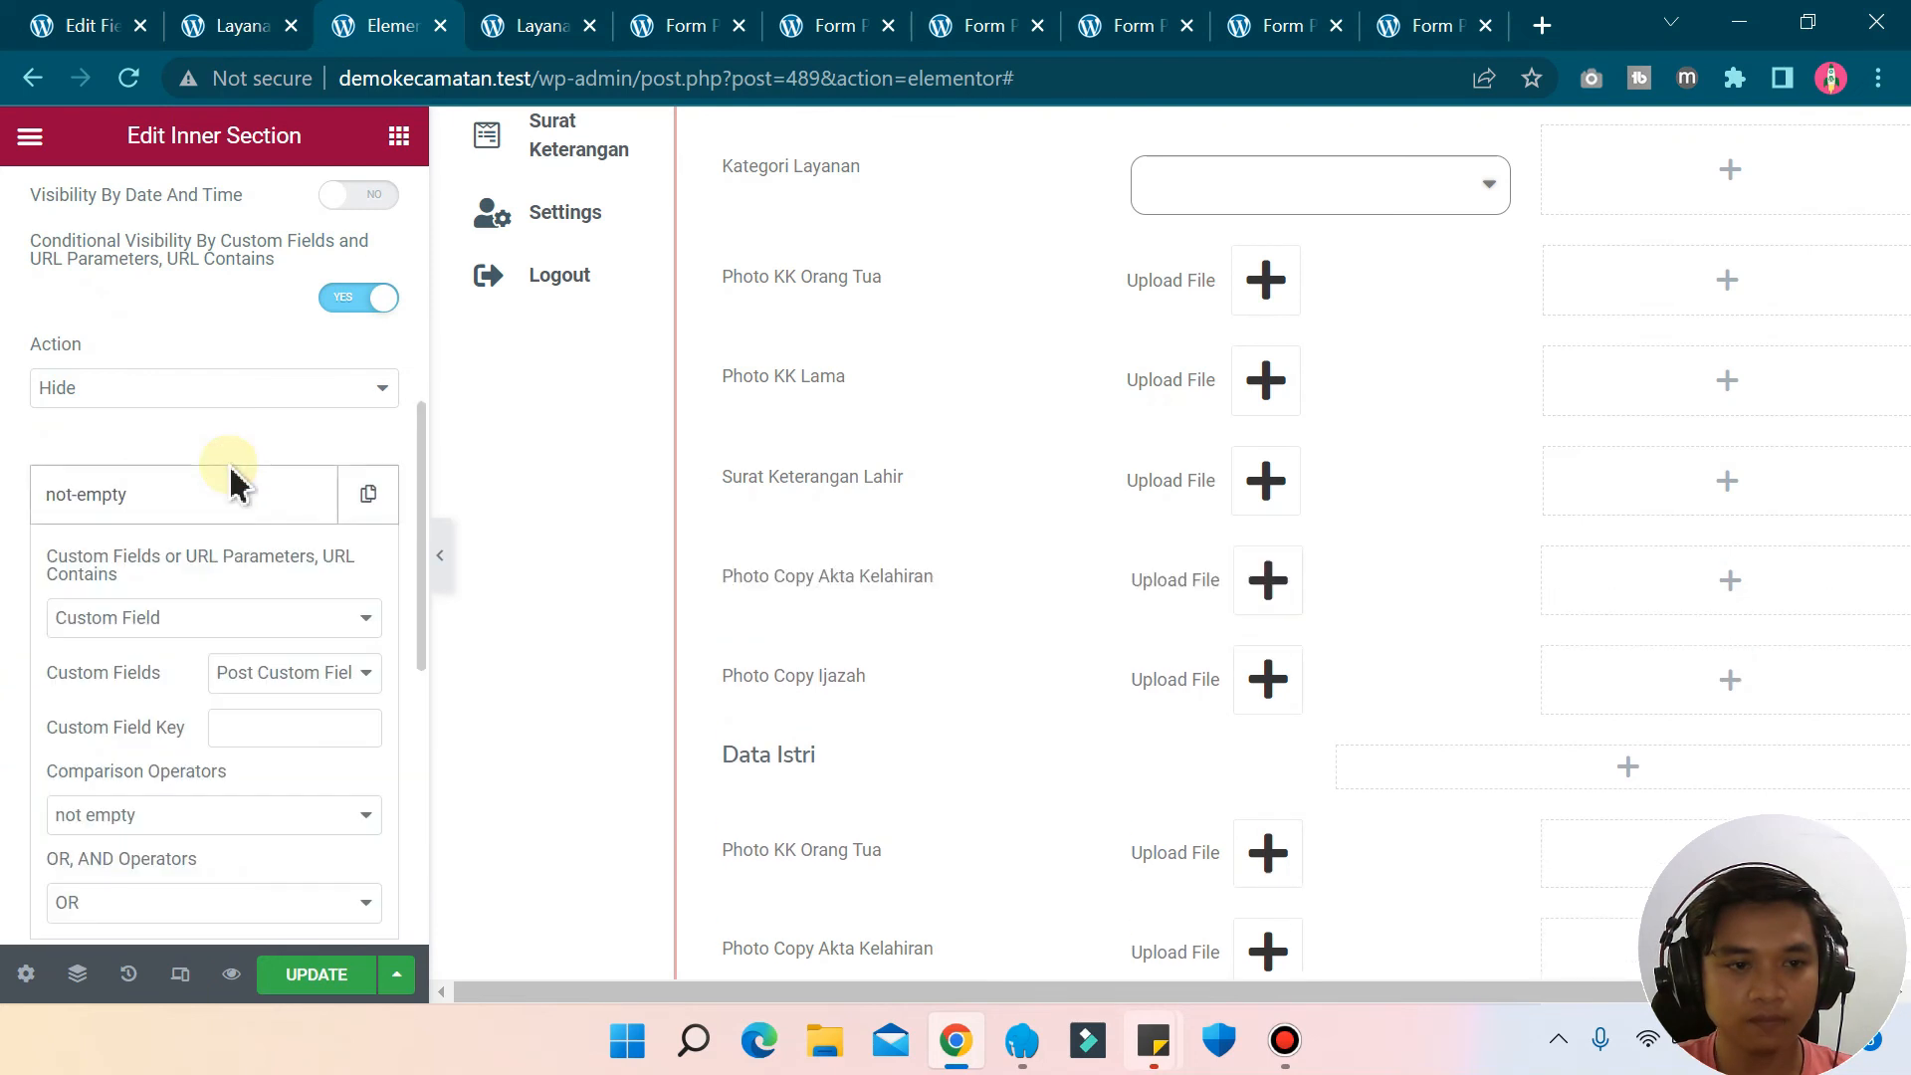
pyautogui.scroll(-2, 277, 618)
pyautogui.click(157, 408)
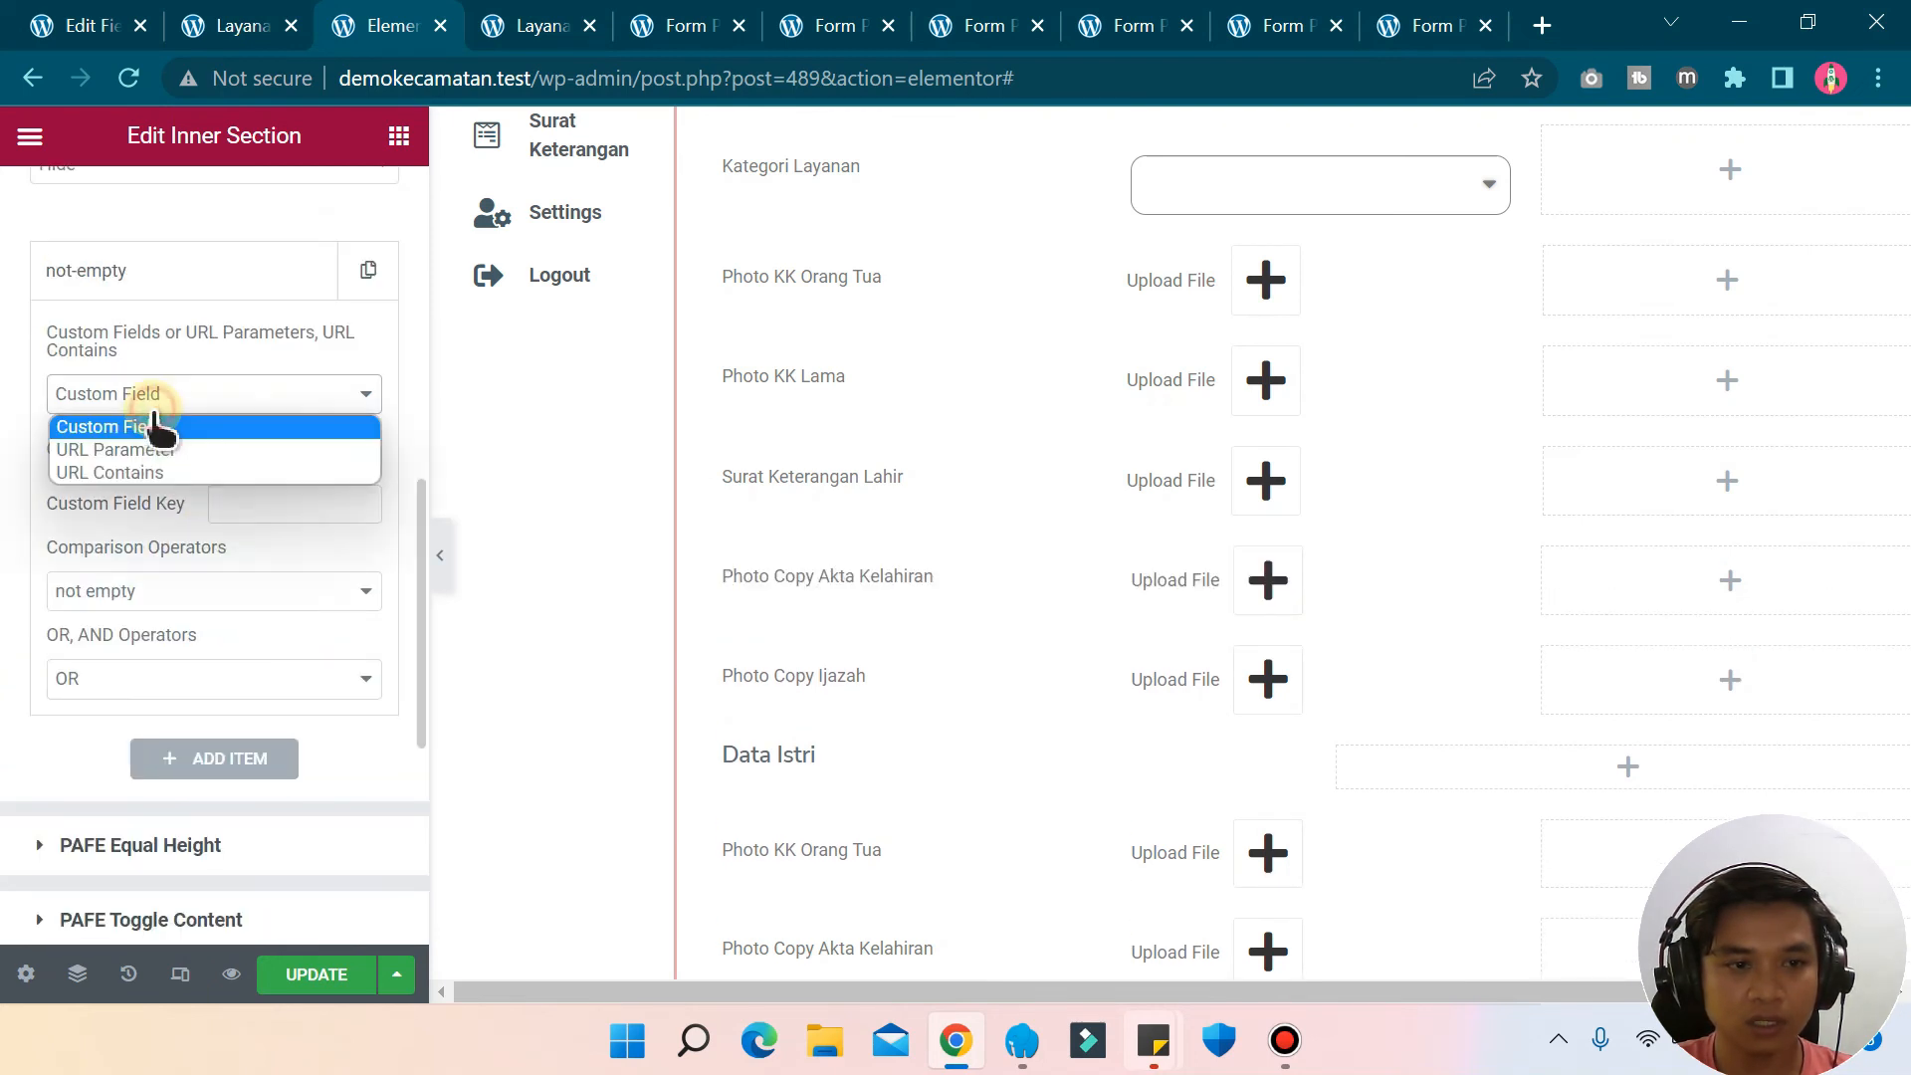
pyautogui.click(133, 448)
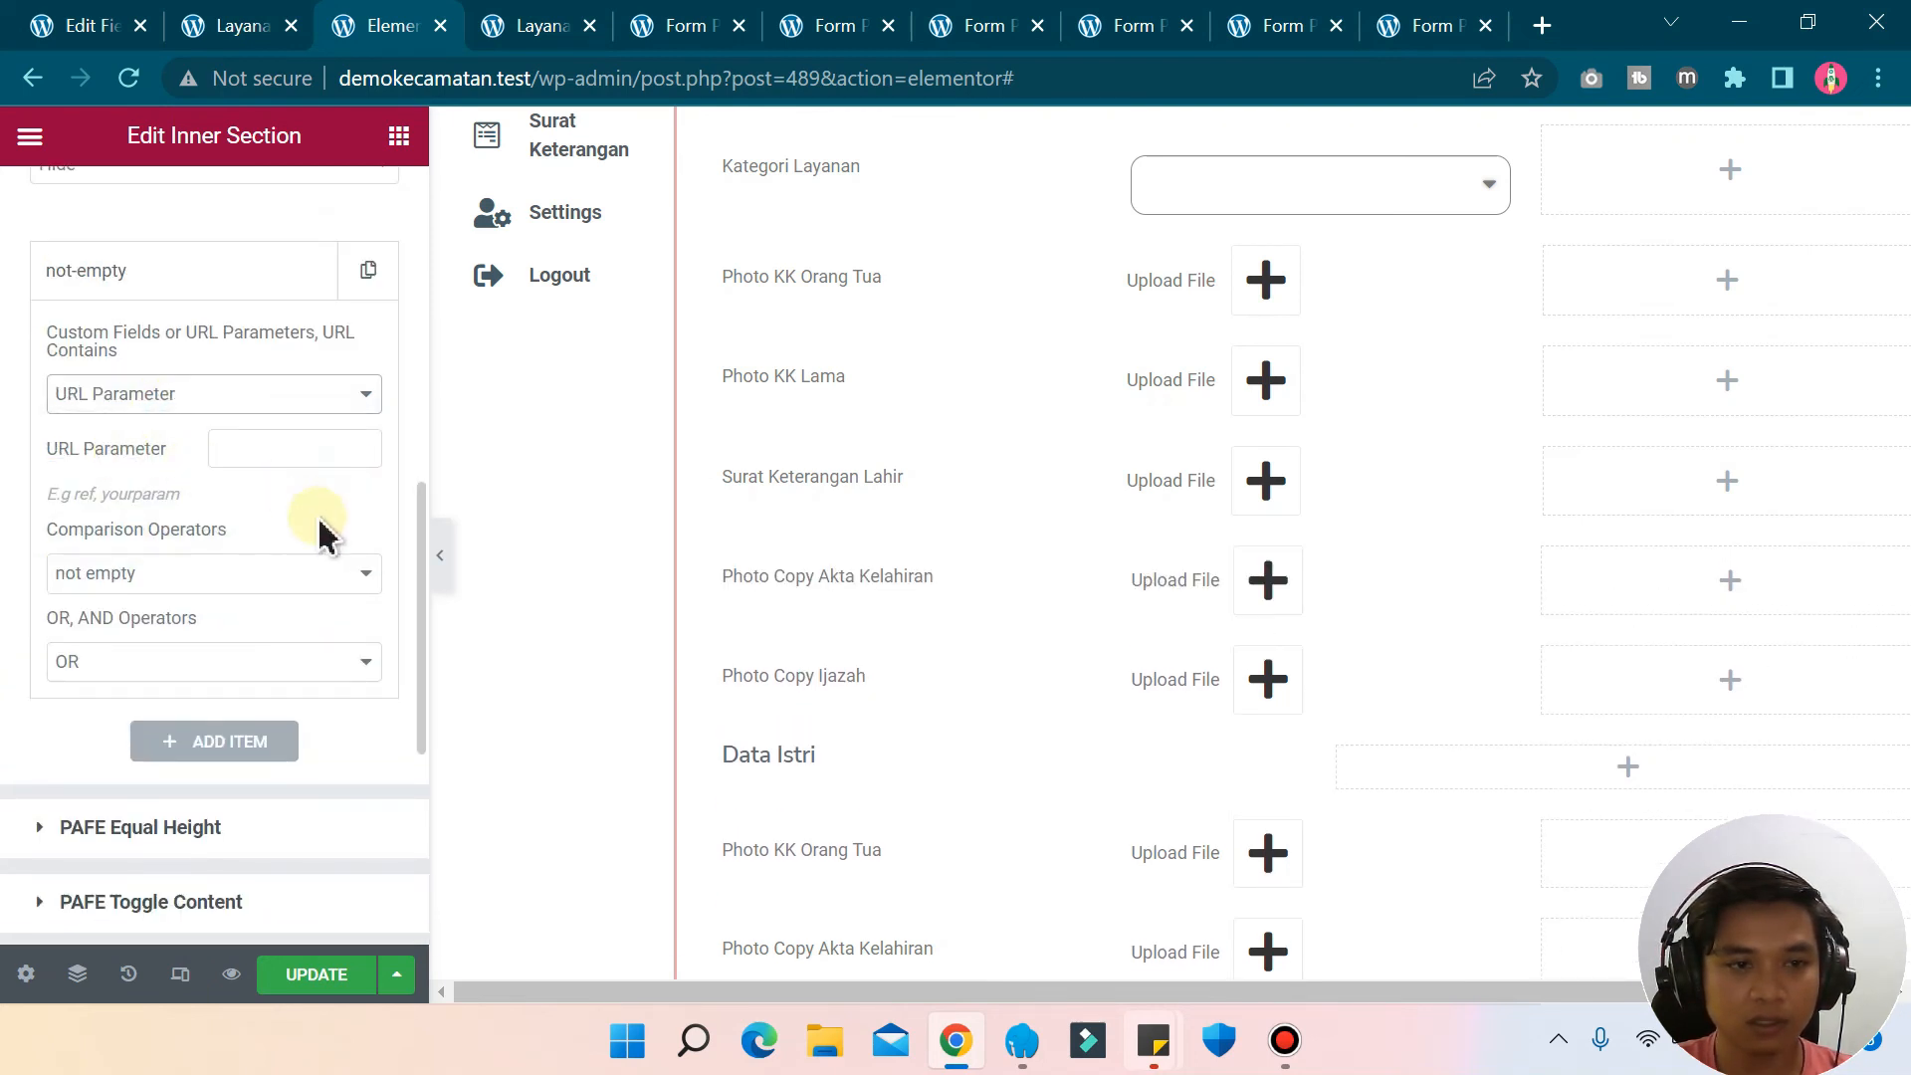
pyautogui.click(254, 450)
pyautogui.write('kl')
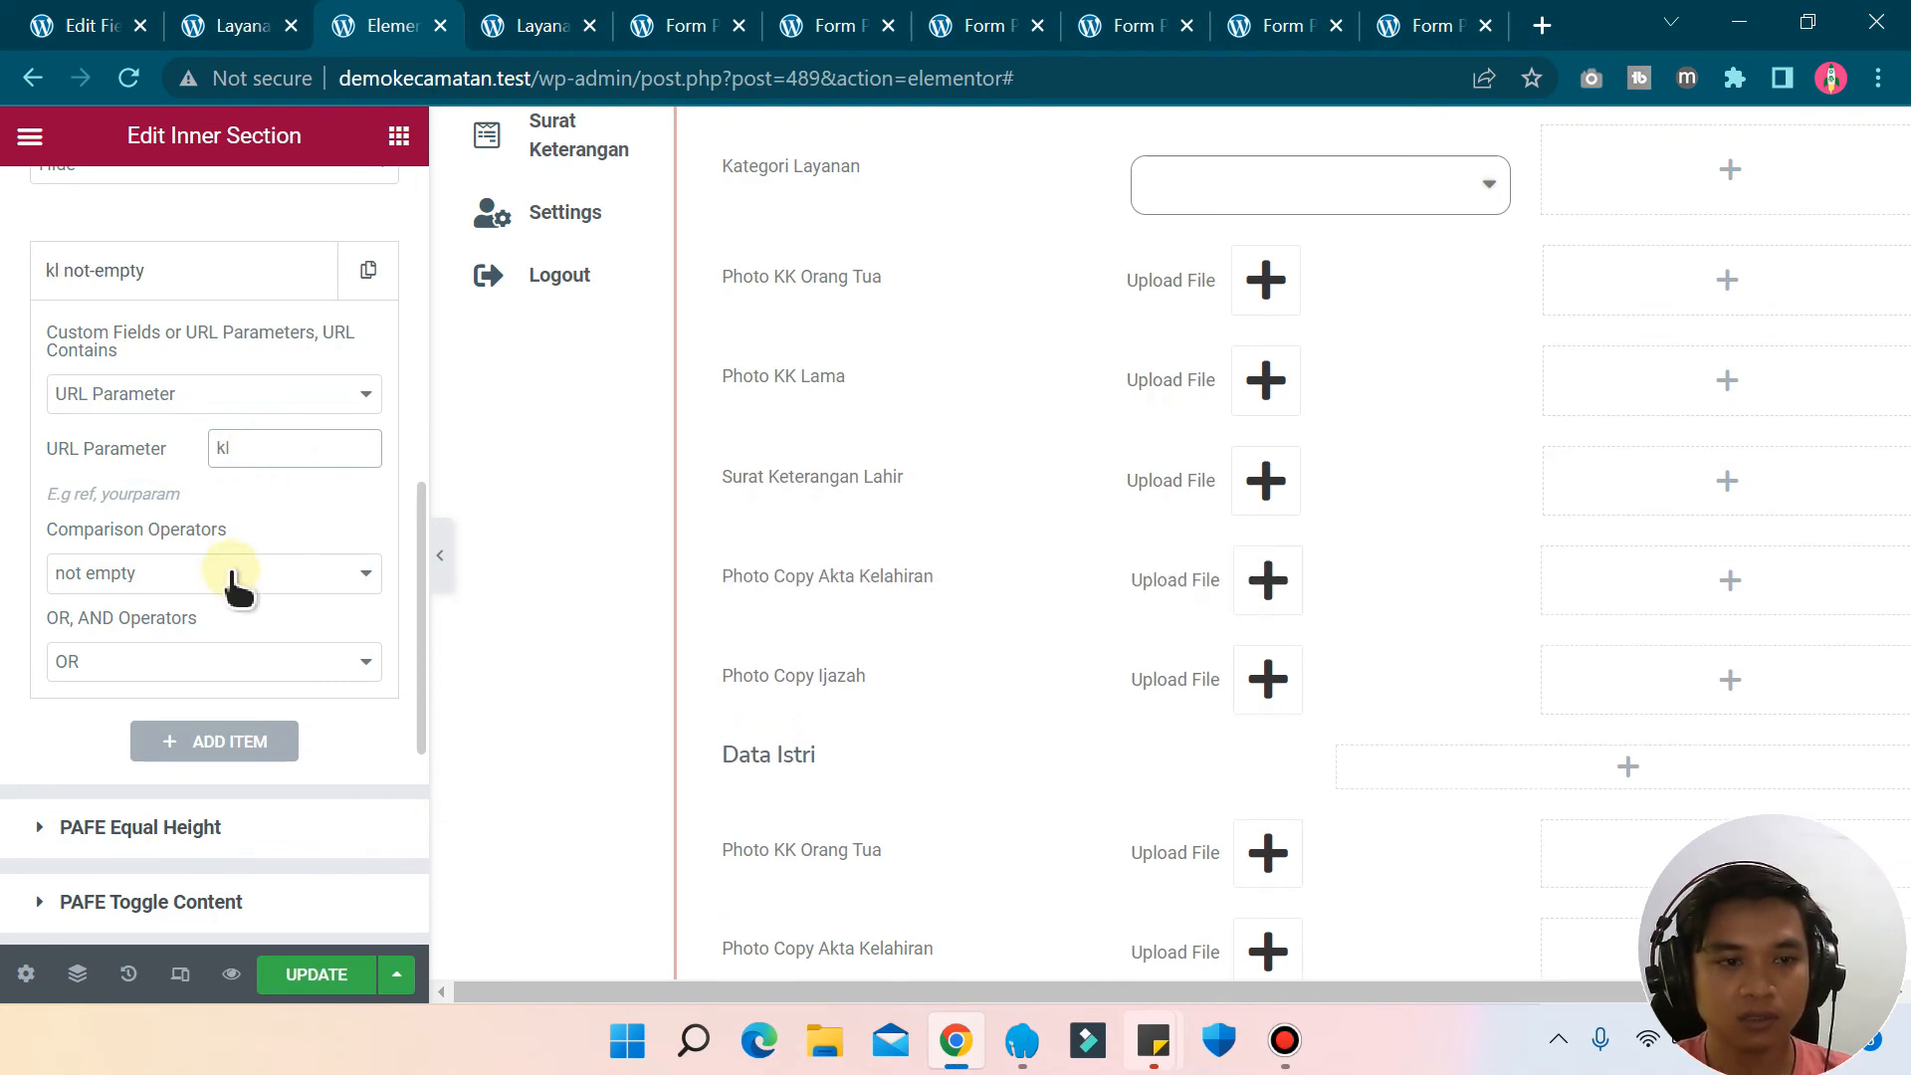
pyautogui.click(219, 572)
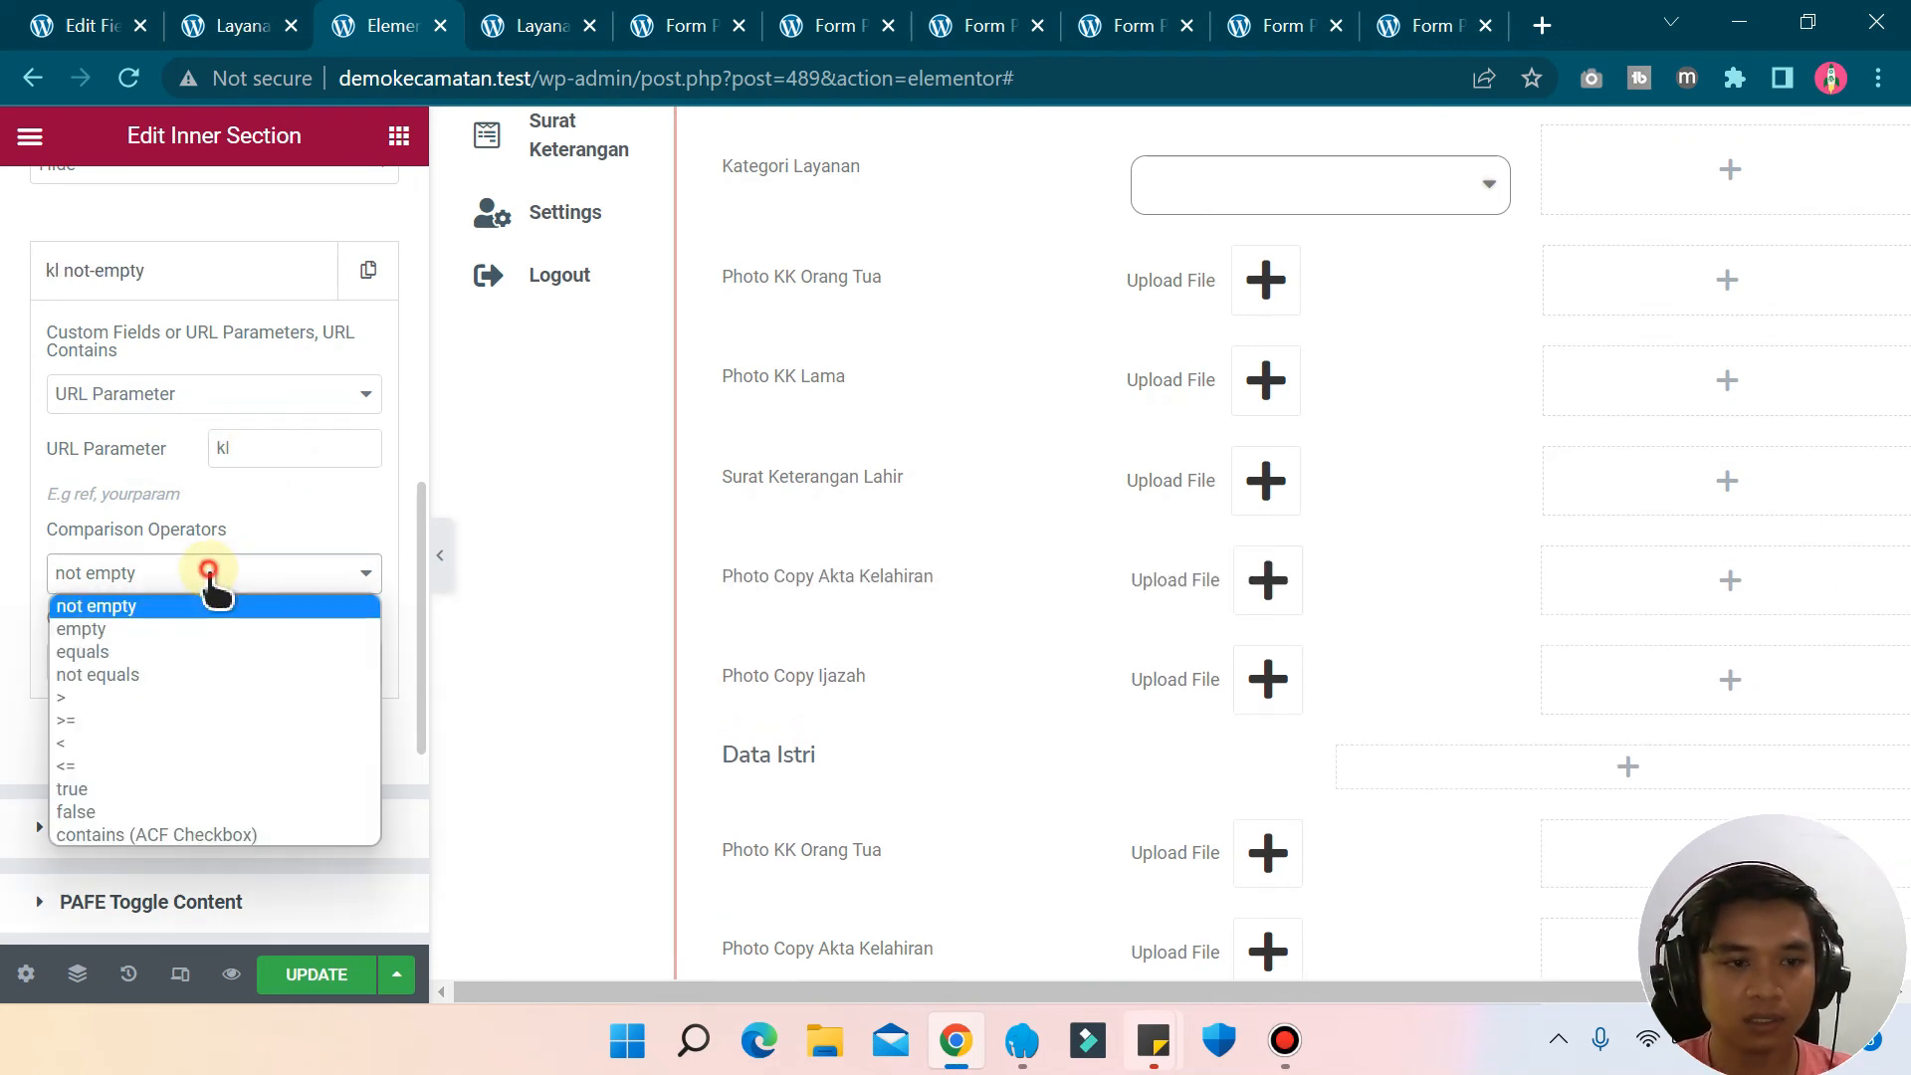
pyautogui.click(119, 631)
# - Add a second visibility condition to the Photo Copy Akta Kelahiran section, using URL Parameter kl with the equals operator
pyautogui.click(243, 760)
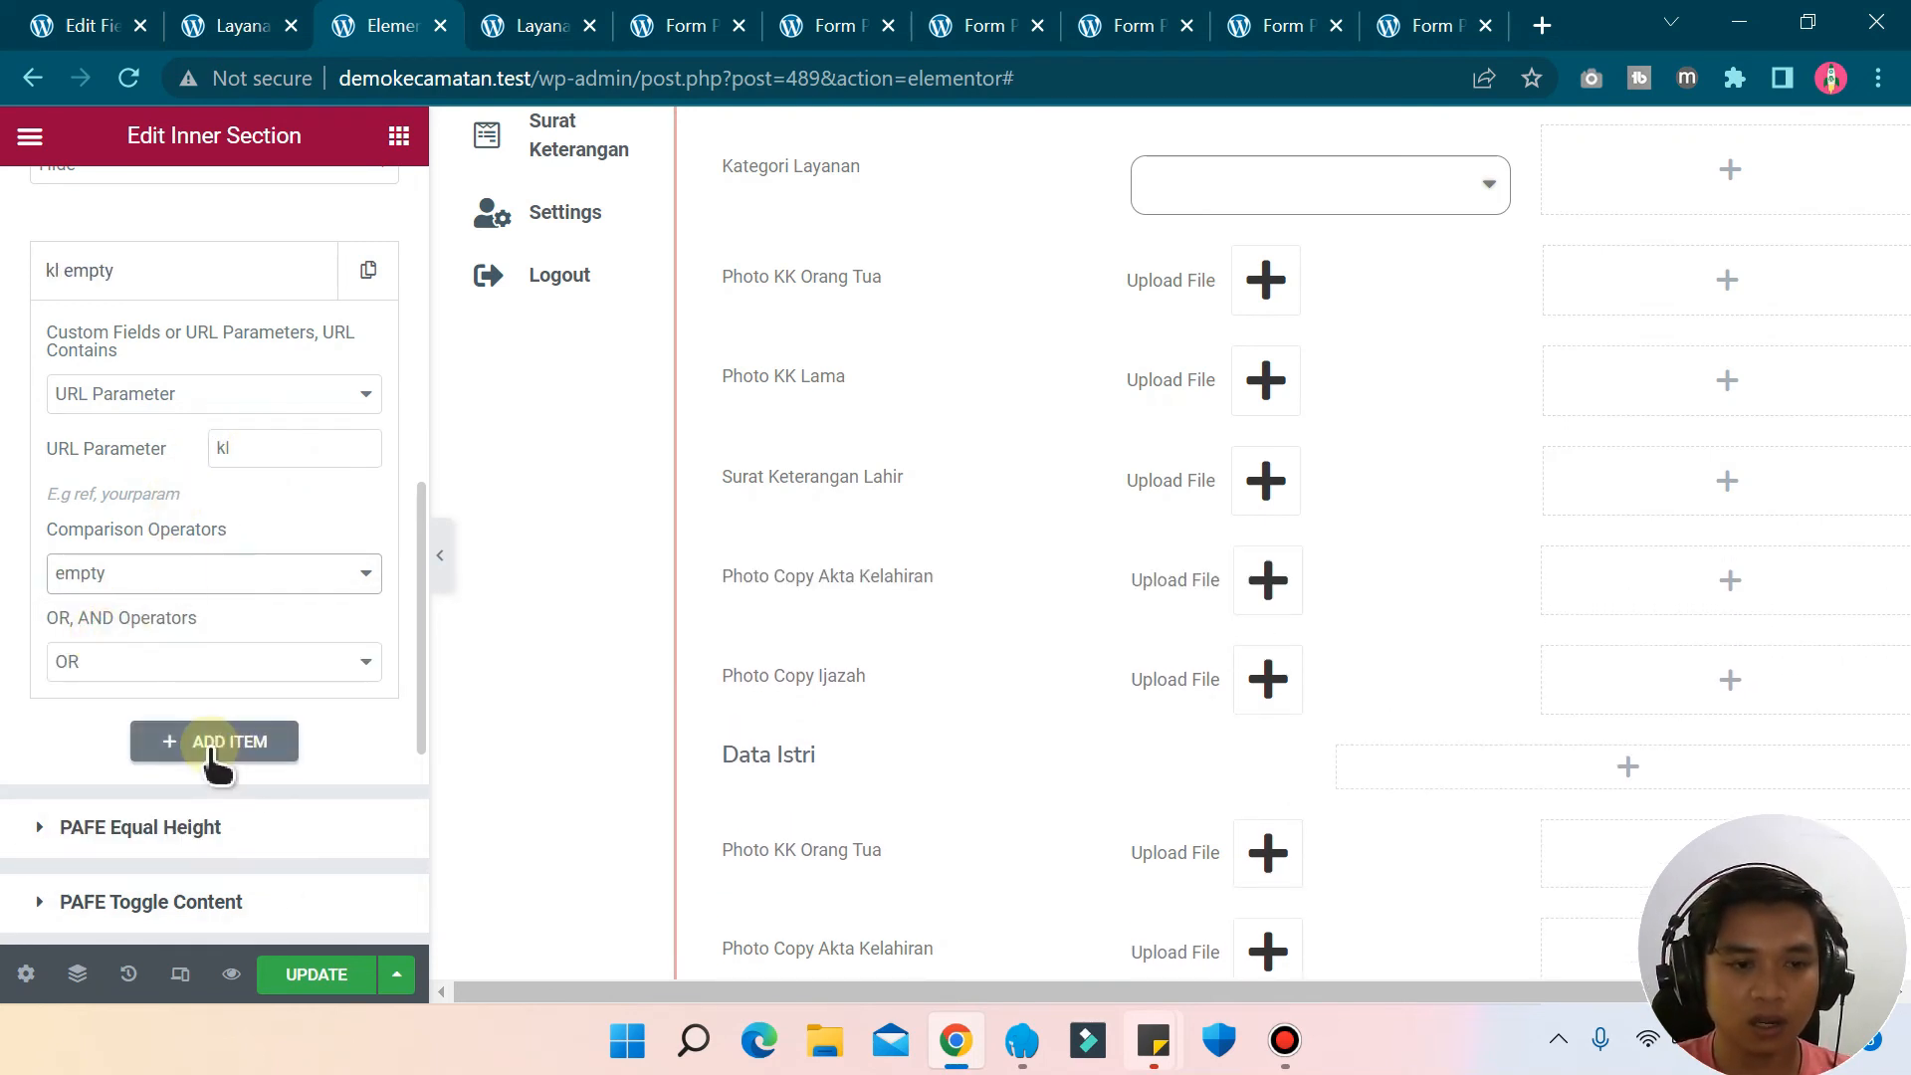
pyautogui.click(146, 468)
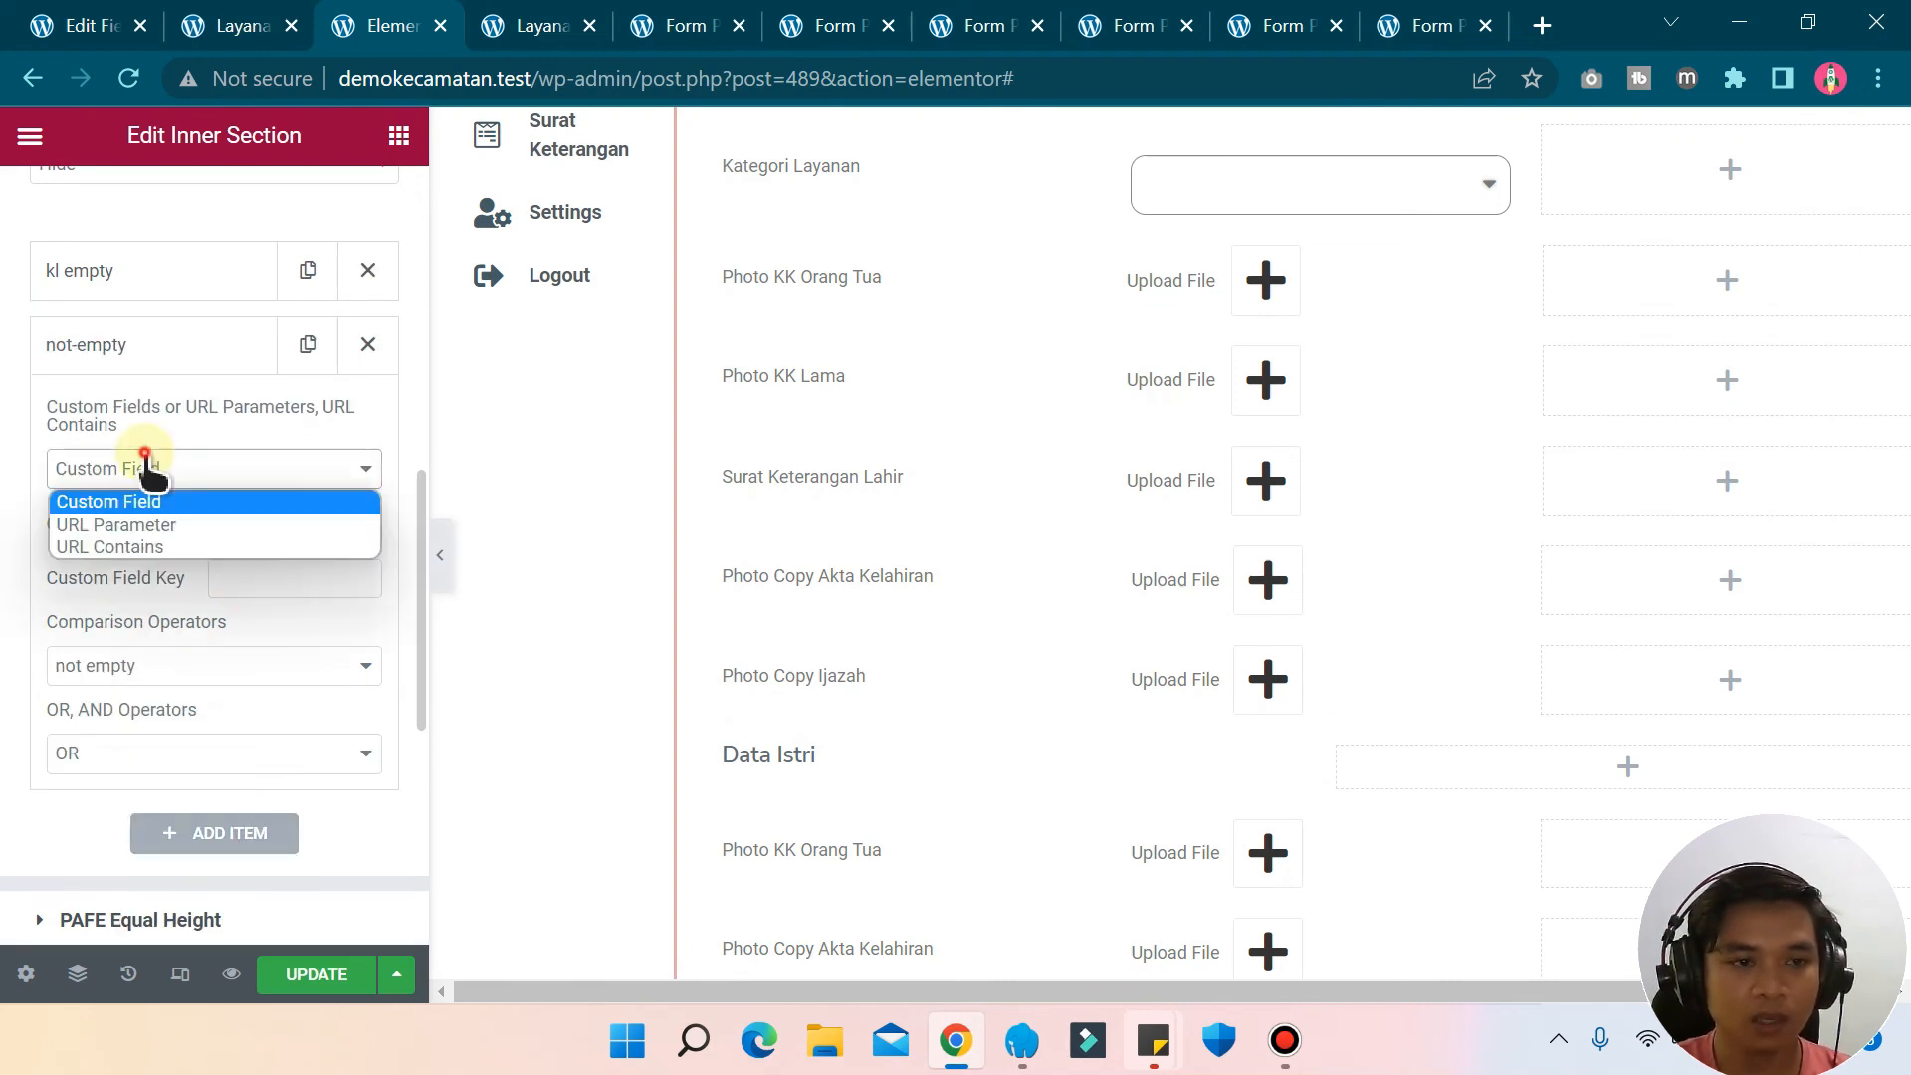
pyautogui.click(120, 526)
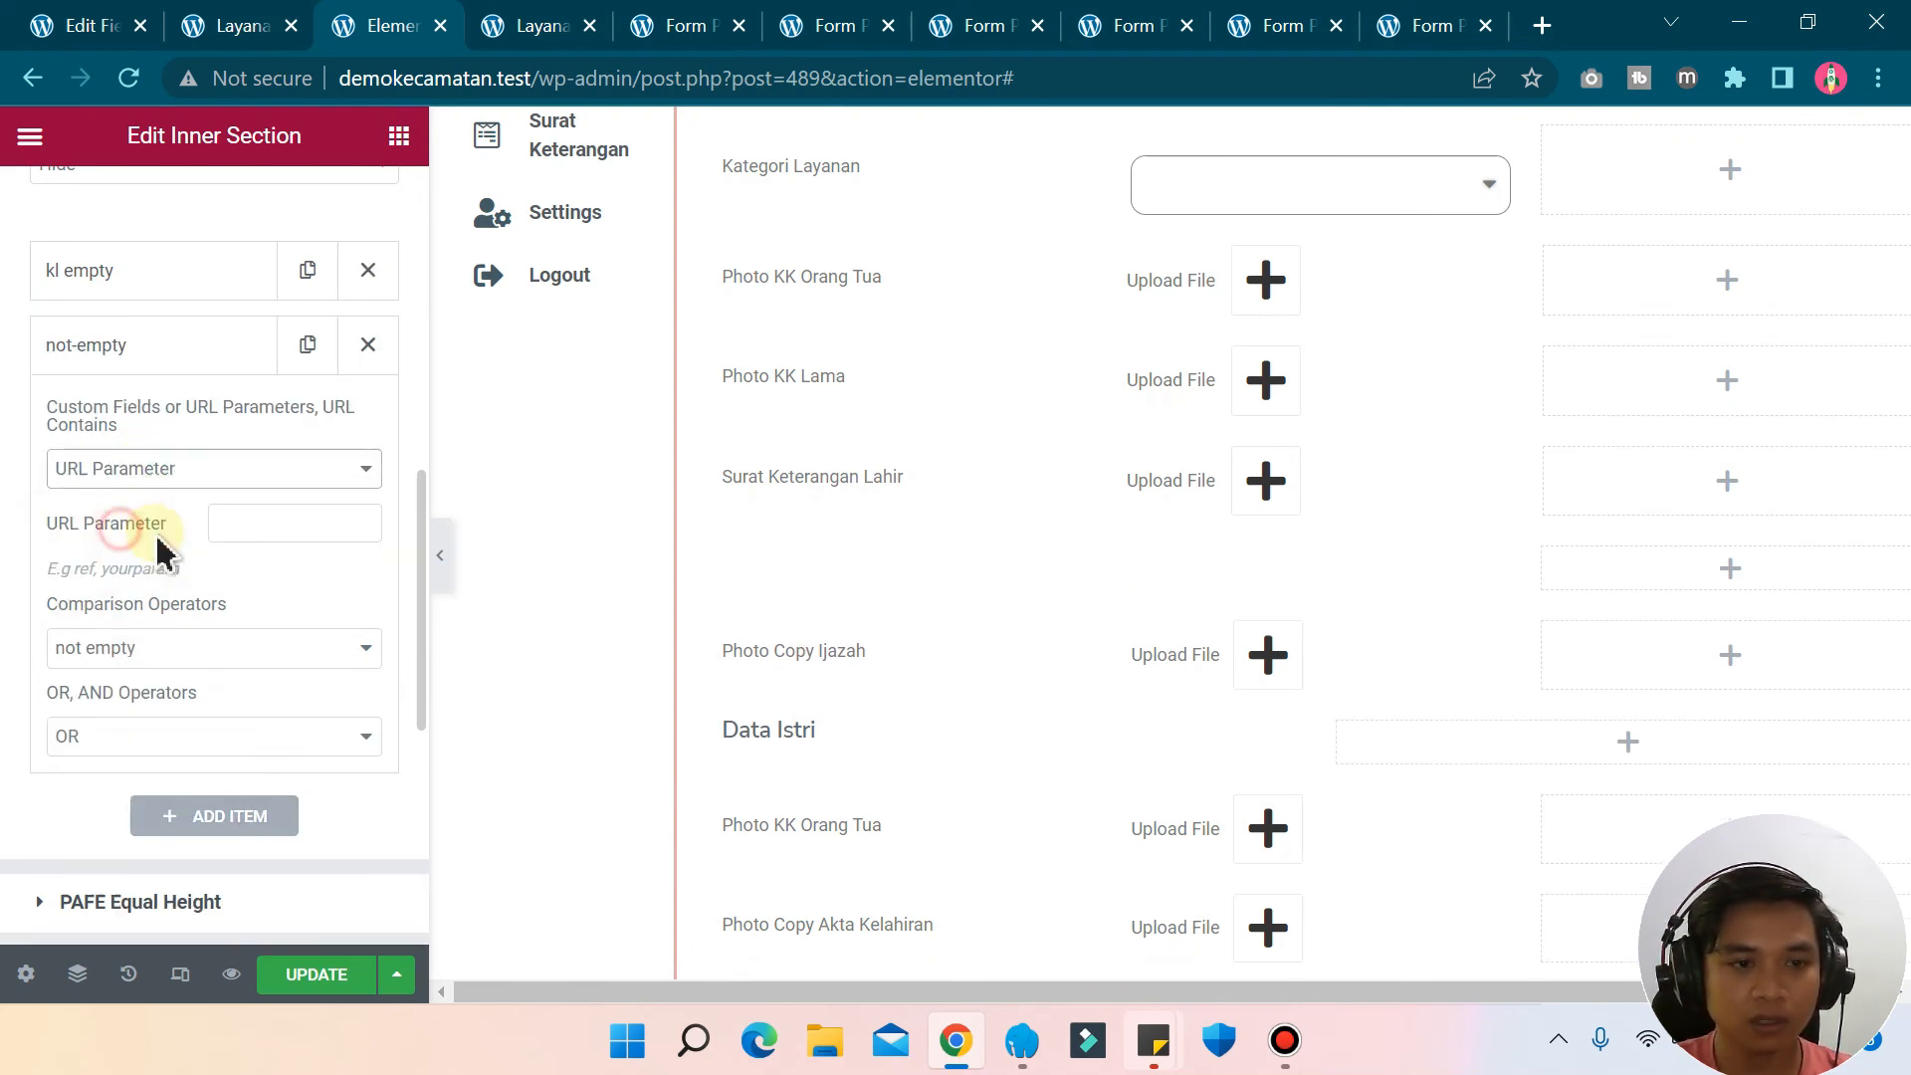
pyautogui.click(256, 528)
pyautogui.write('kl')
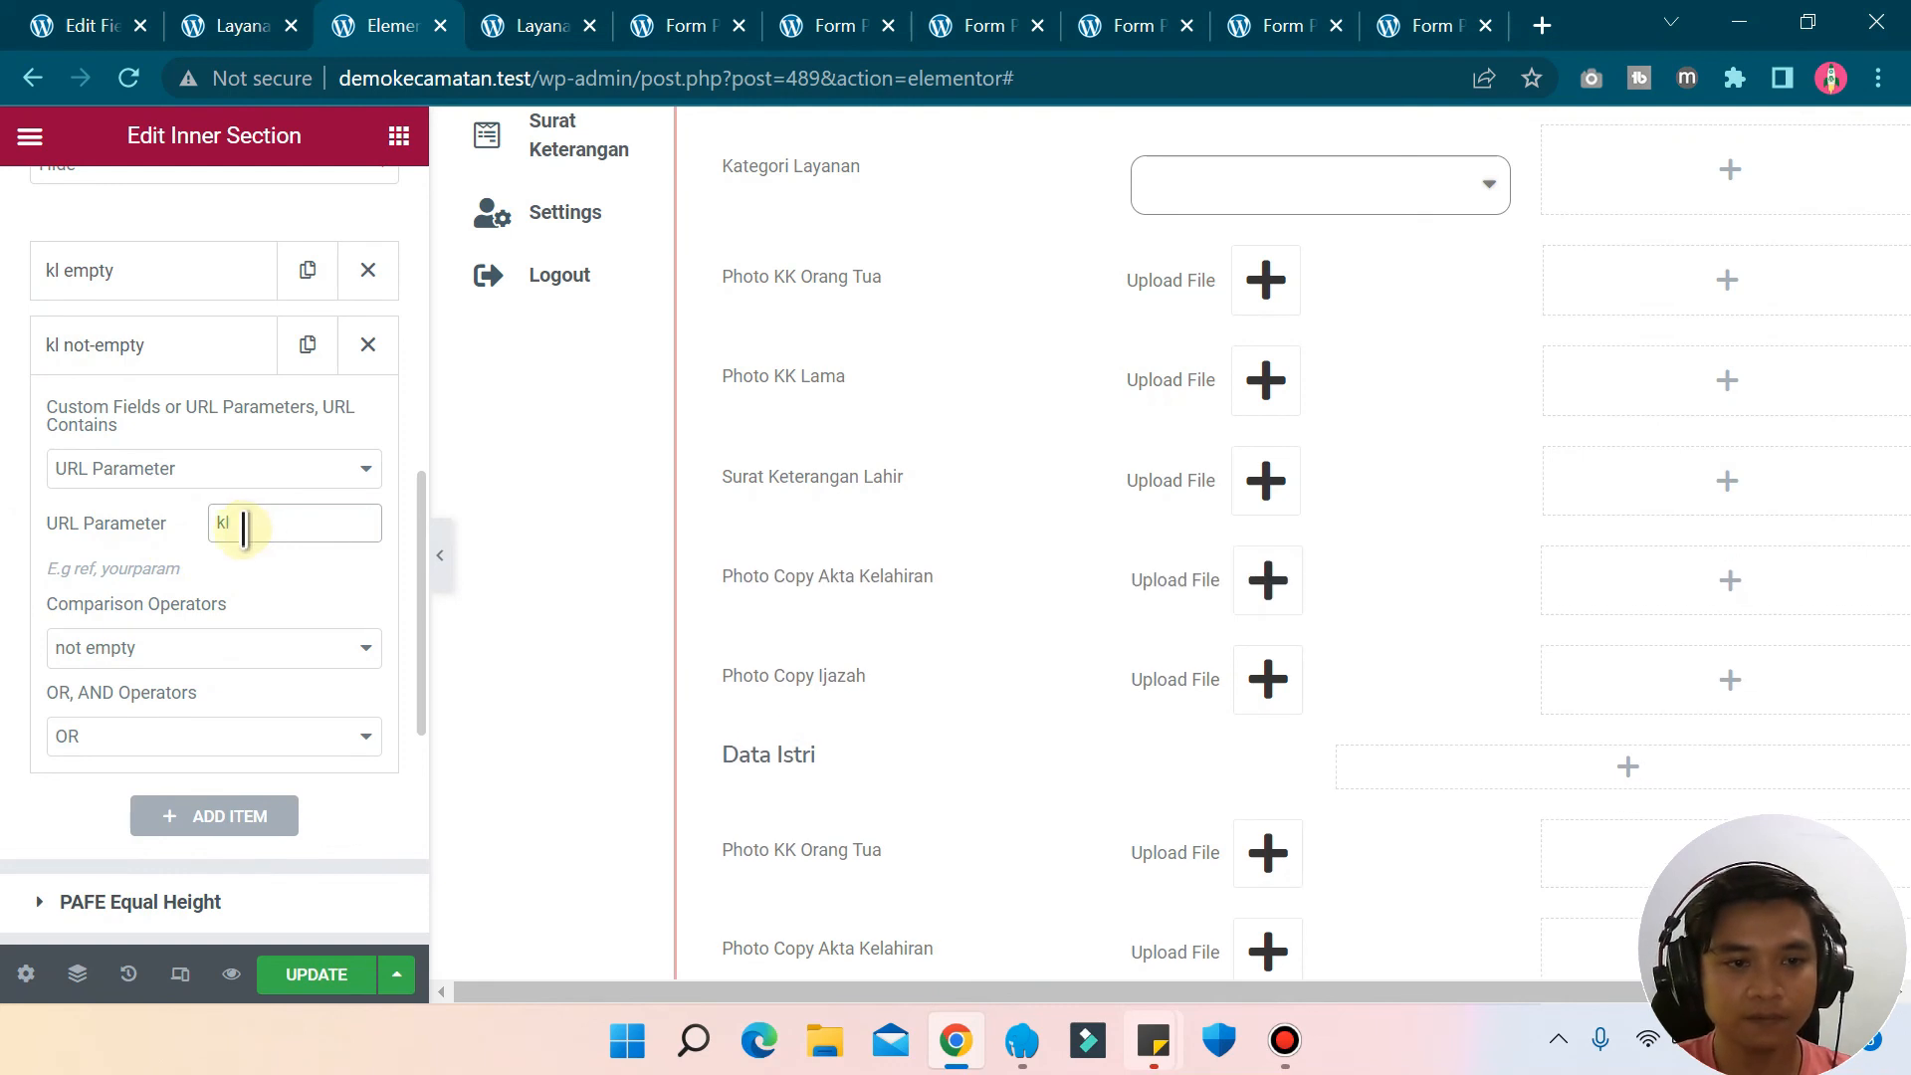
pyautogui.click(242, 656)
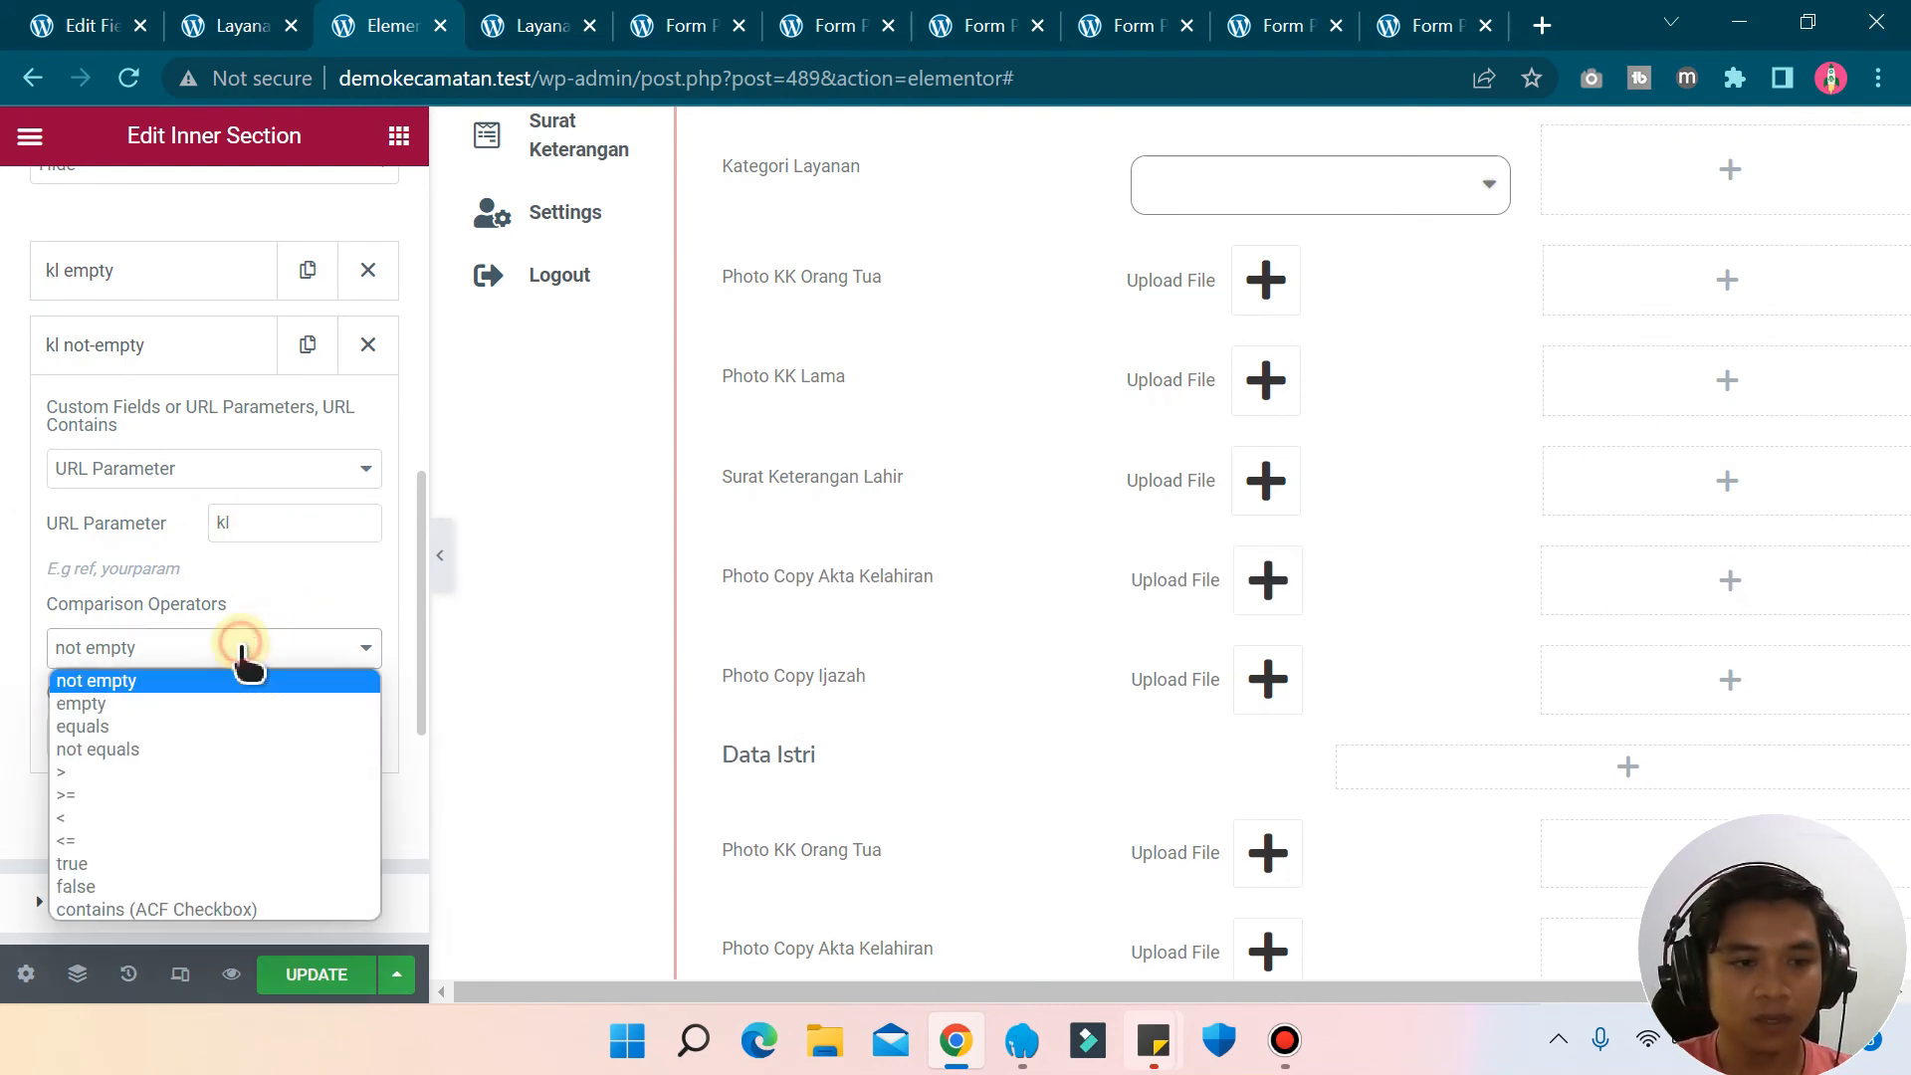
pyautogui.click(85, 724)
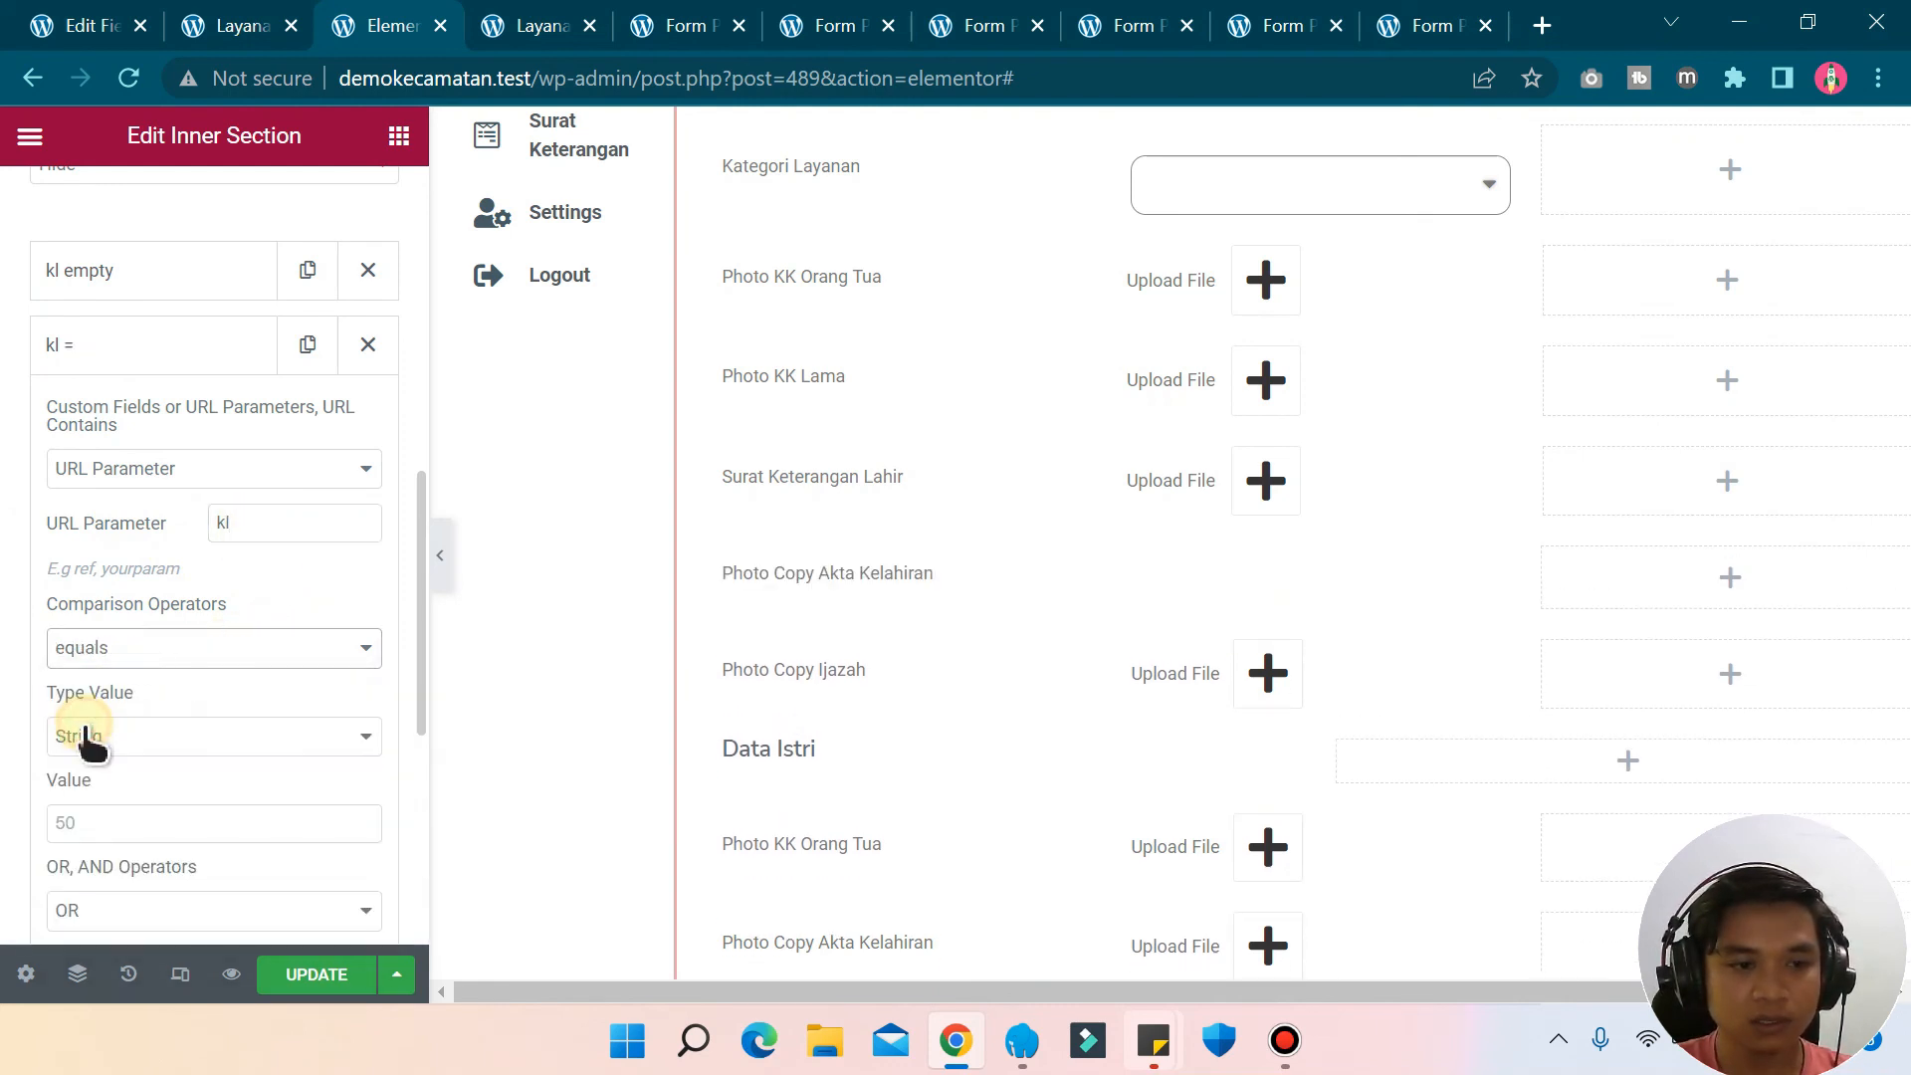
# - Set the second kl condition's value type to String and paste Penambahan as its value
pyautogui.click(152, 741)
pyautogui.click(156, 766)
pyautogui.scroll(-2, 159, 597)
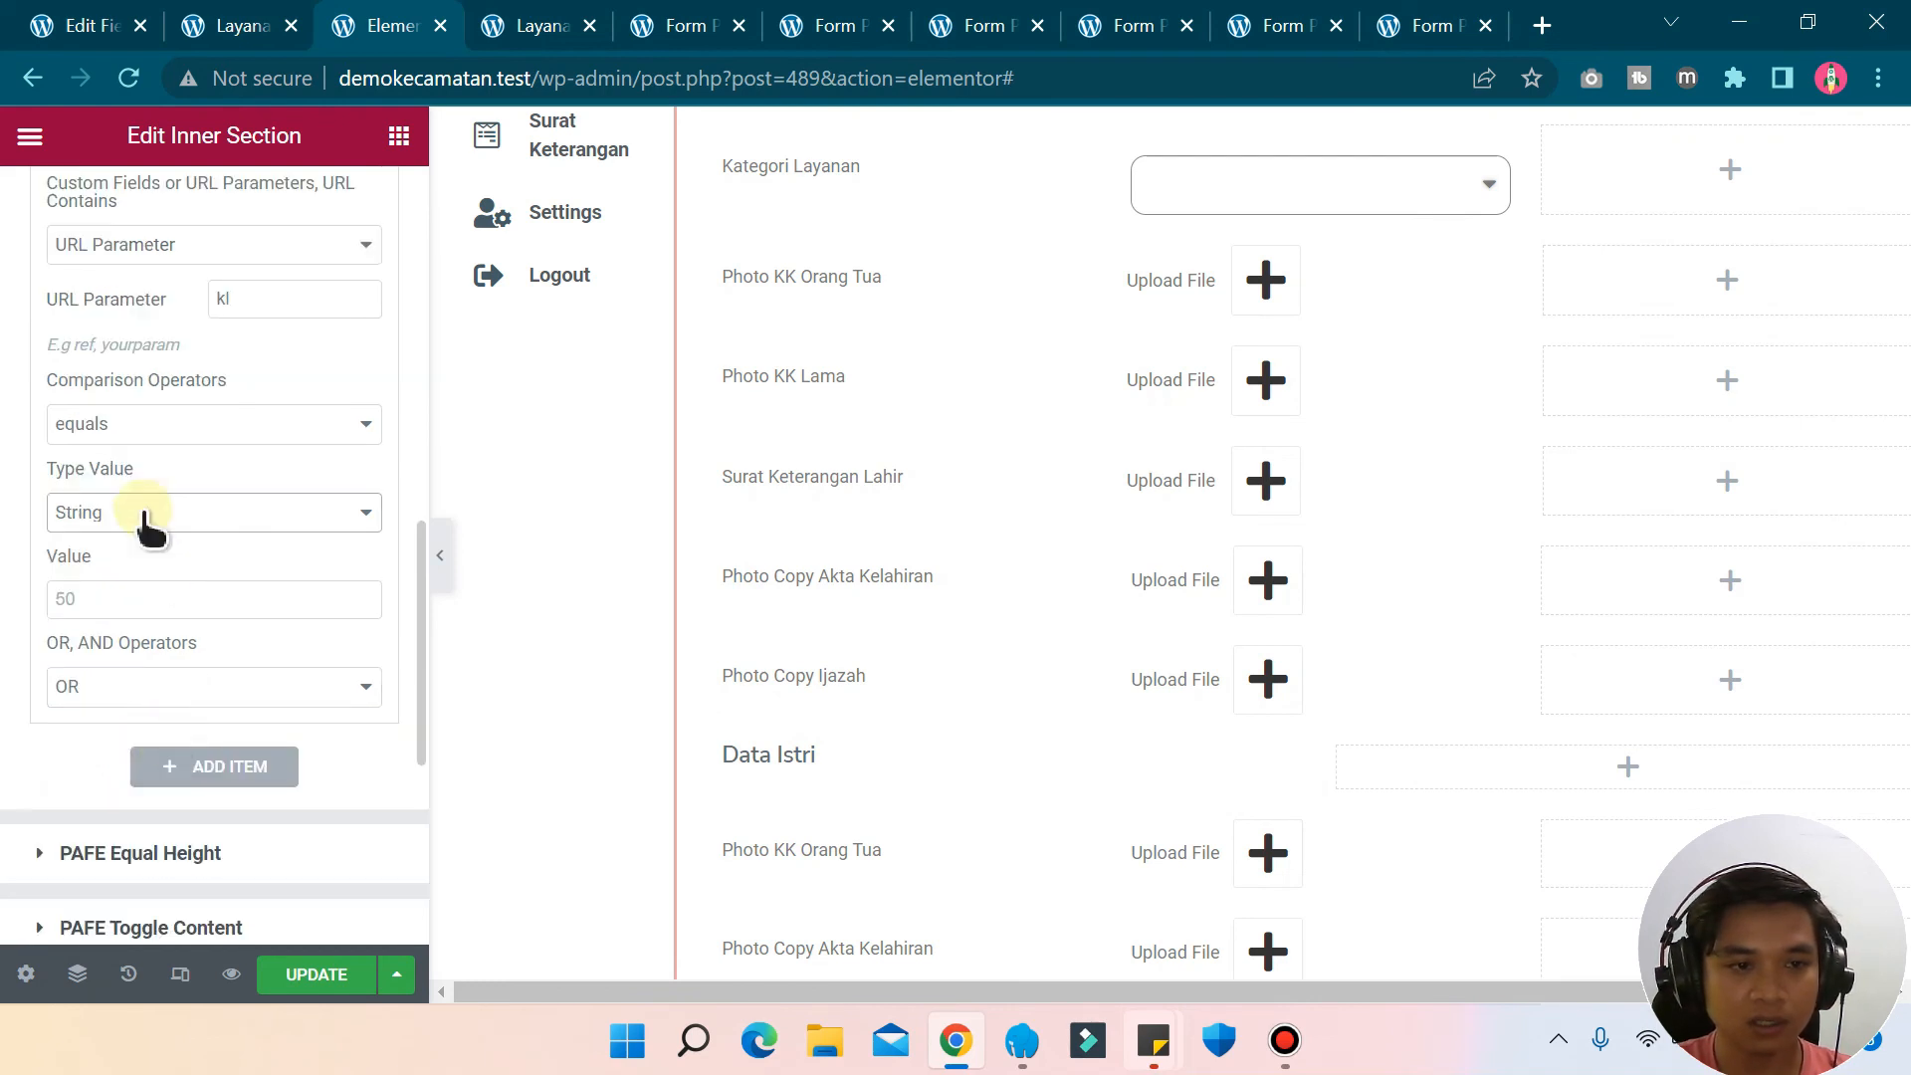
pyautogui.click(85, 598)
pyautogui.rightClick(87, 598)
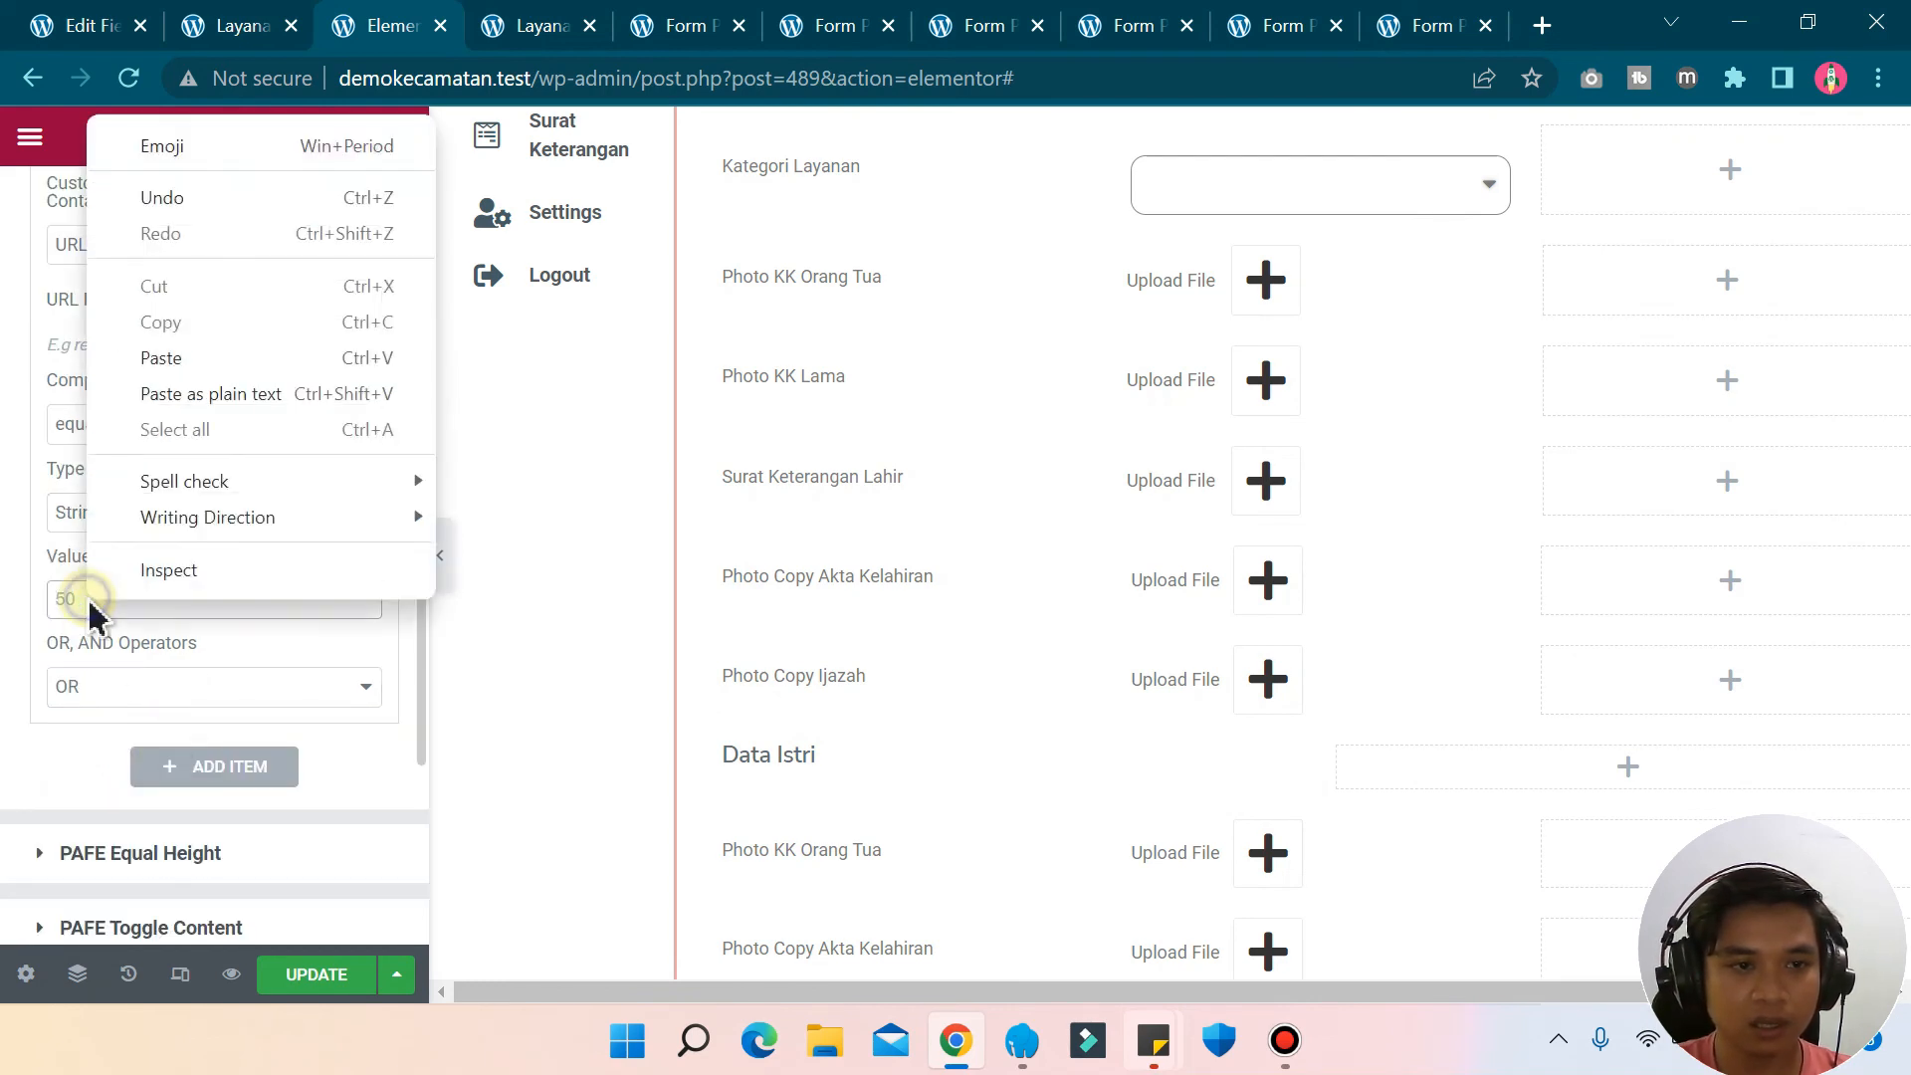
pyautogui.click(163, 359)
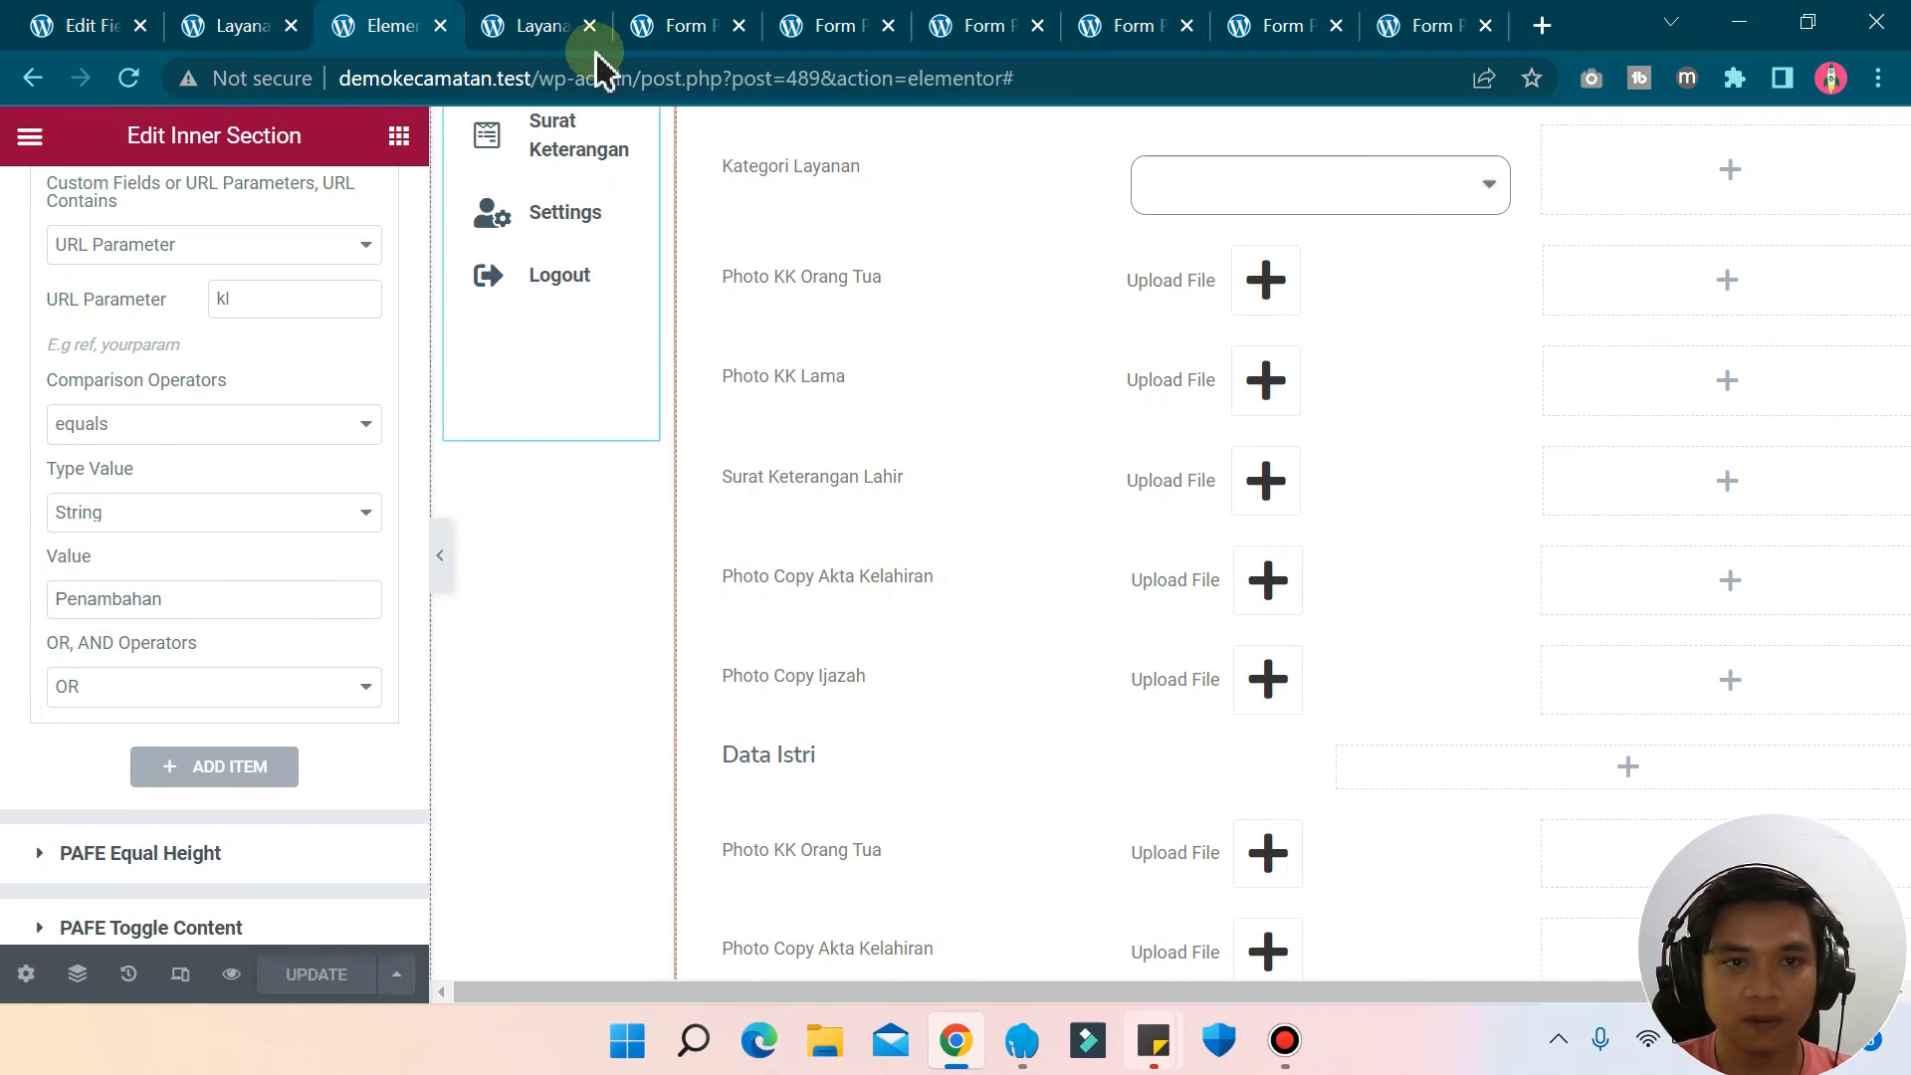
# - Reload the Penambahan form and check the Photo Copy Akta Kelahiran field and the heading under Data Suami
pyautogui.click(692, 30)
pyautogui.click(128, 77)
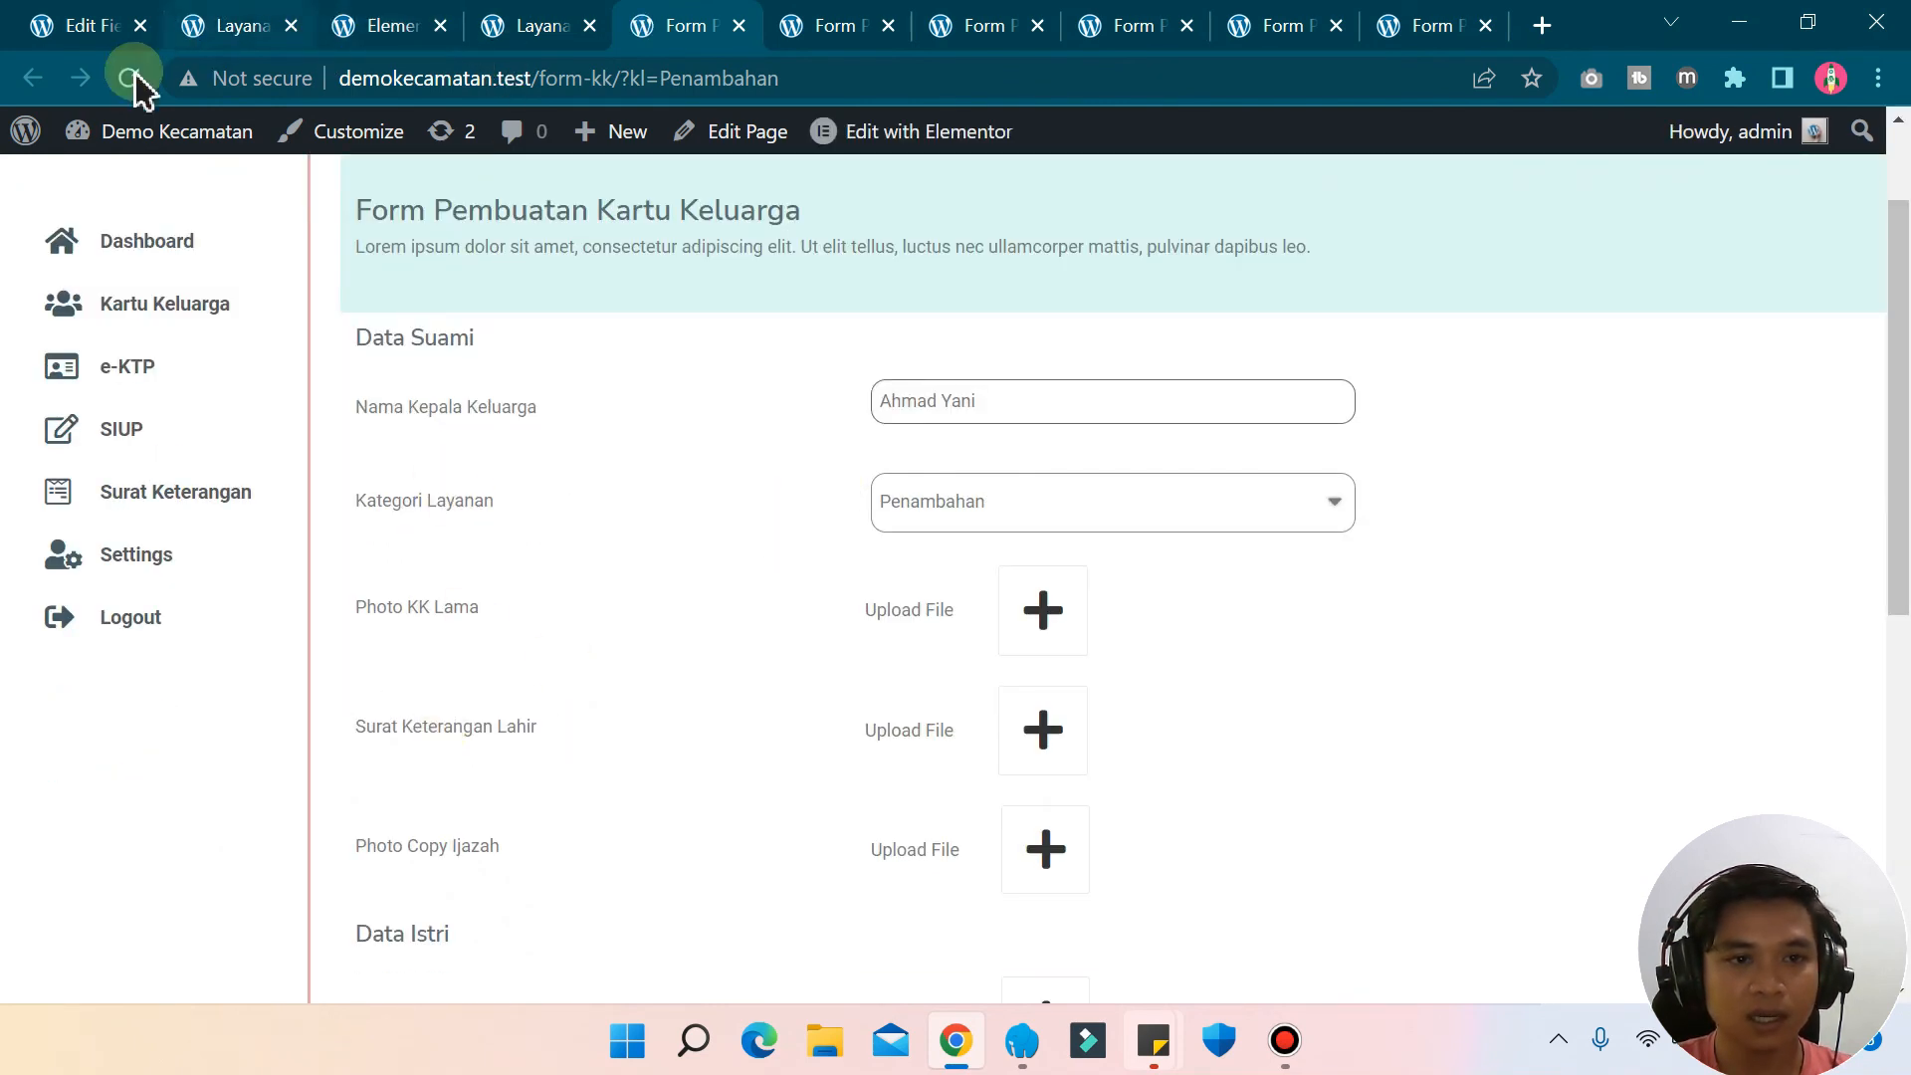
pyautogui.moveTo(390, 341); pyautogui.dragTo(579, 336)
pyautogui.click(578, 336)
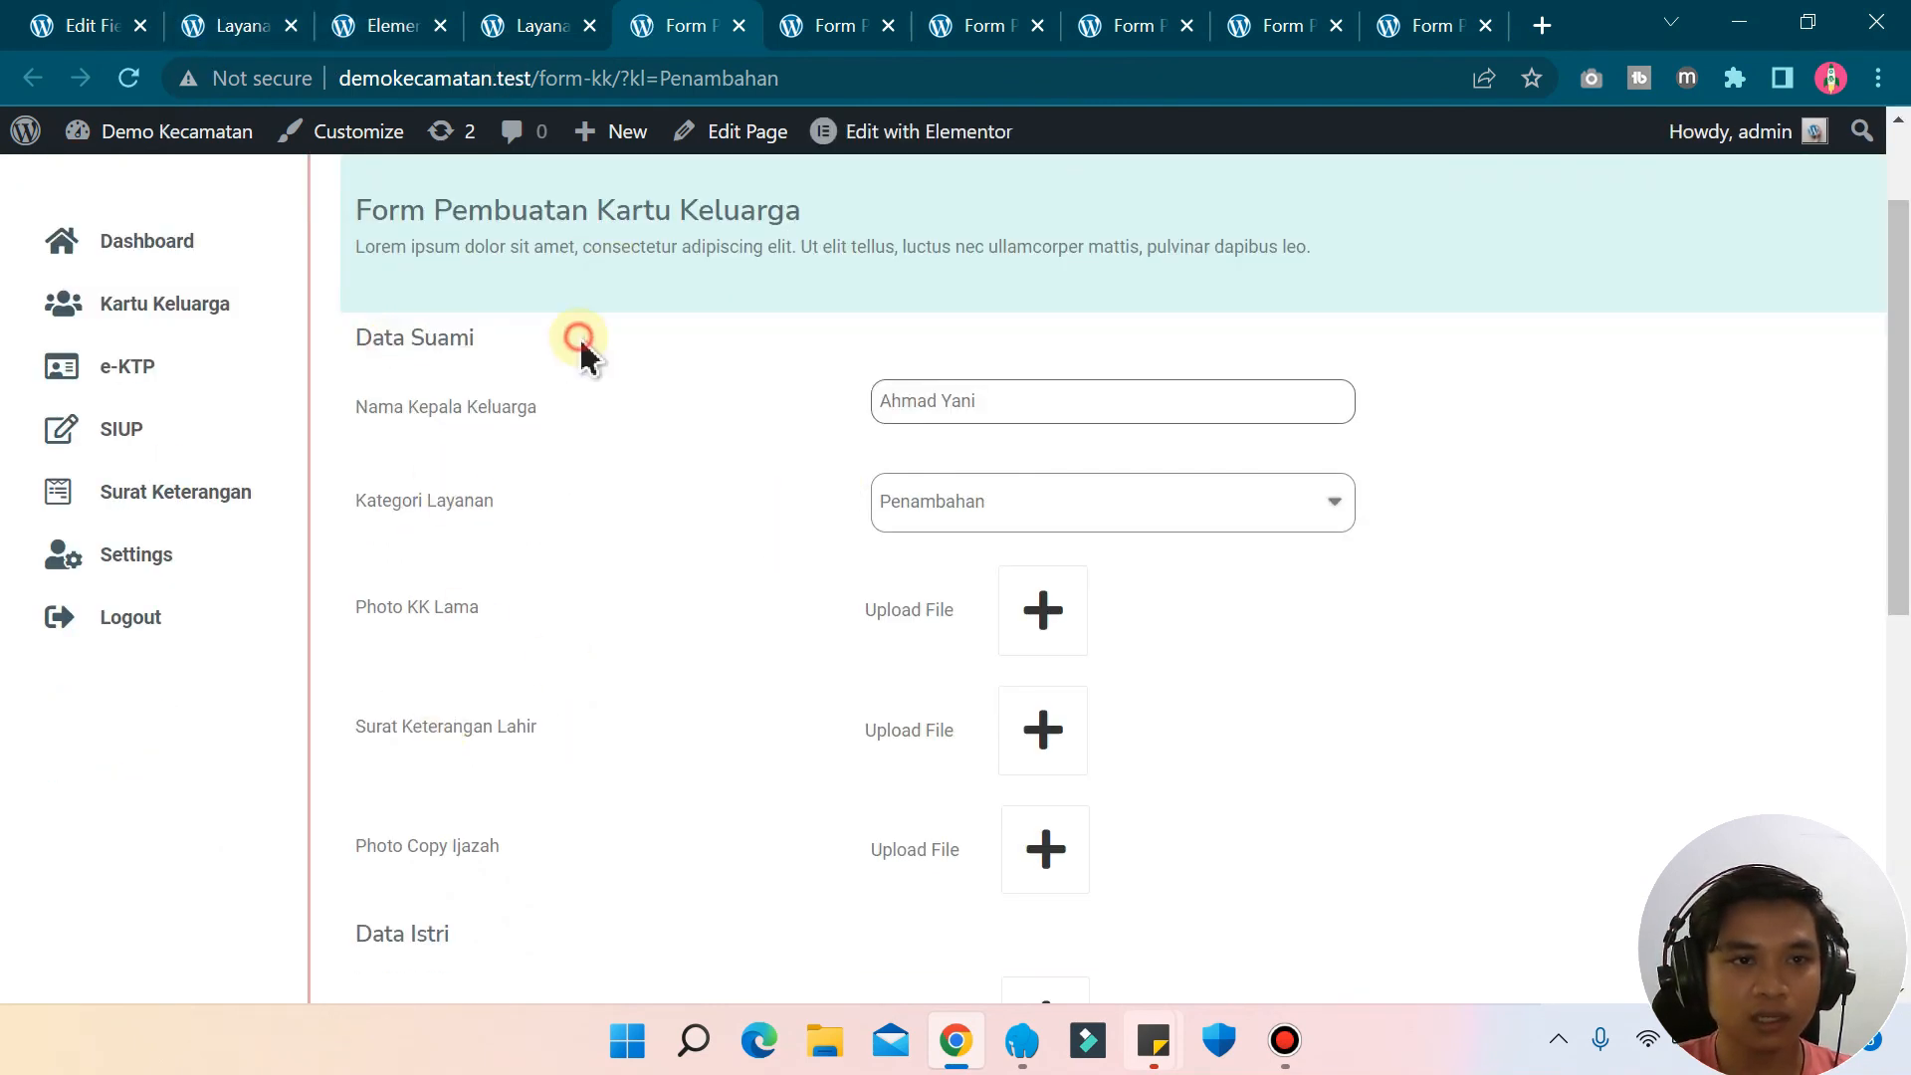
# - Enable PAFE Conditional Visibility on the Data Suami heading's inner section in the Elementor editor
pyautogui.click(396, 27)
pyautogui.scroll(5, 1279, 447)
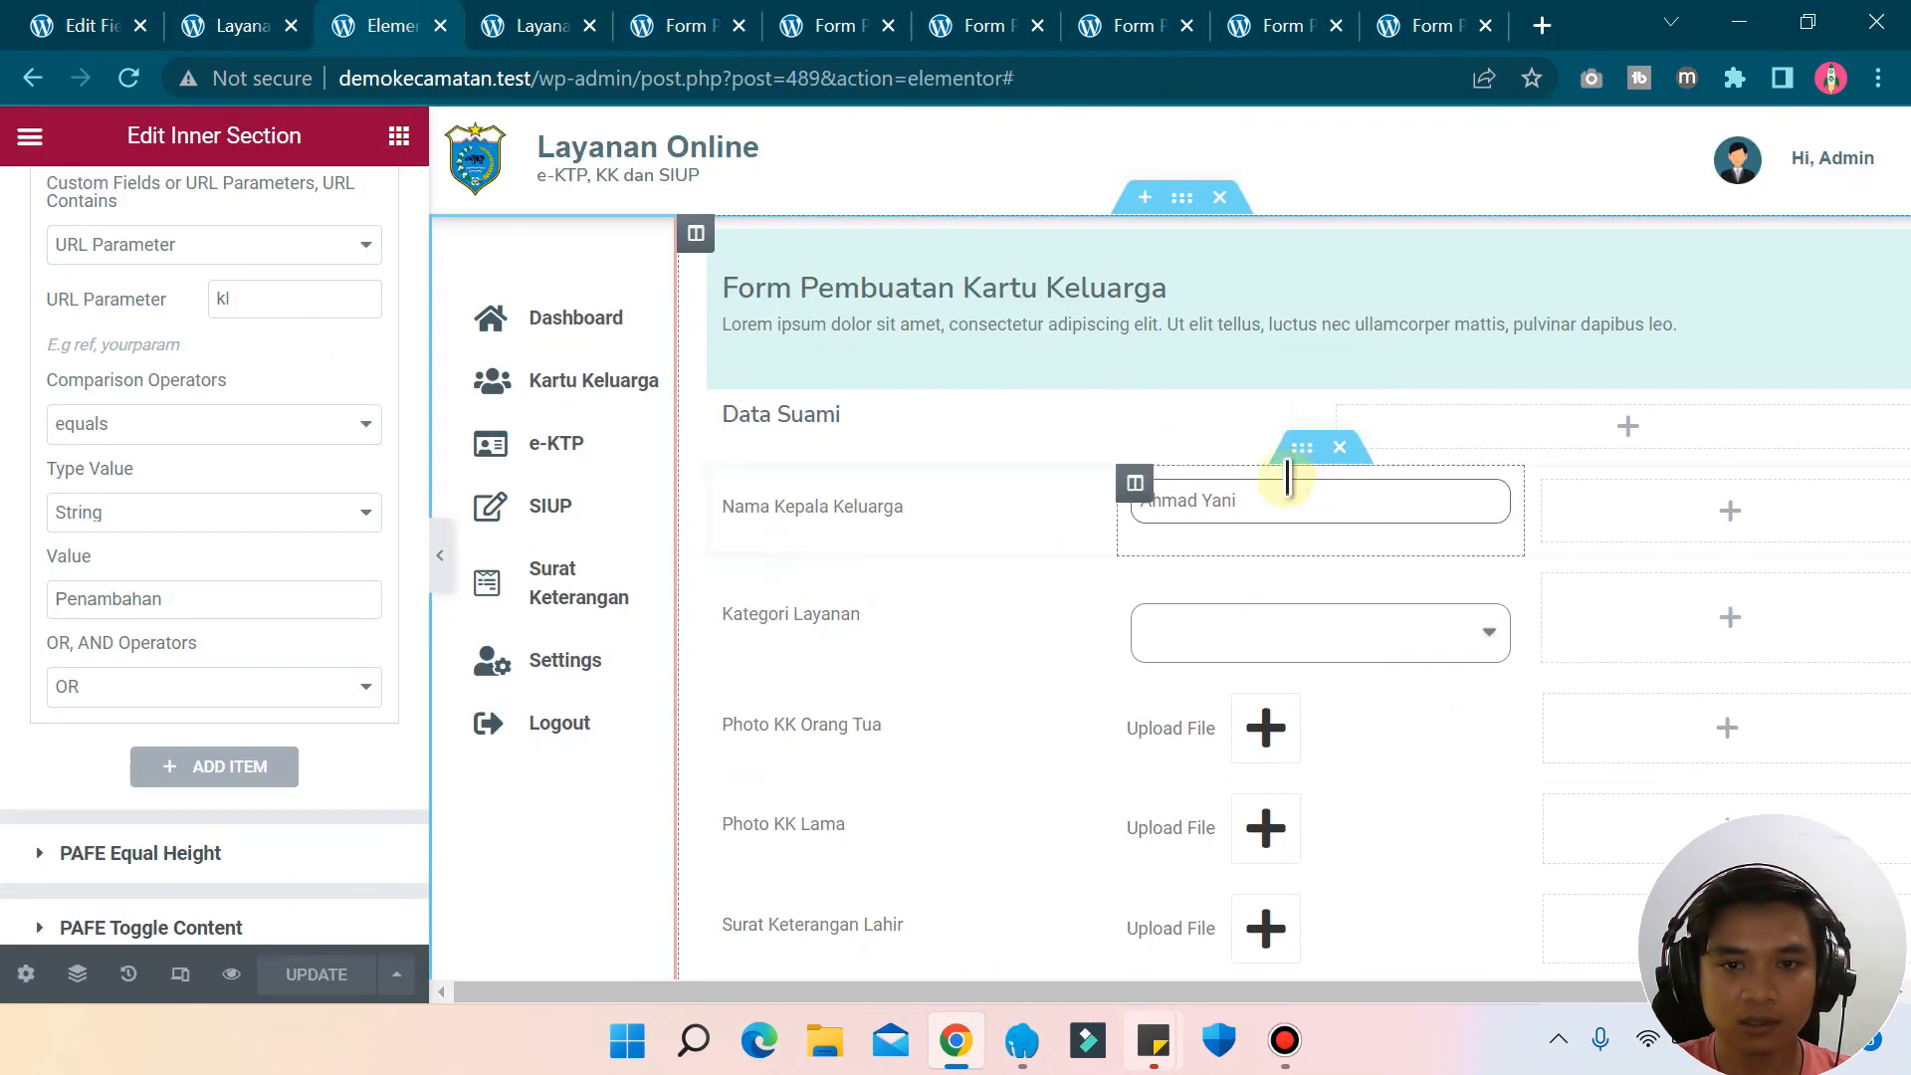
pyautogui.rightClick(1309, 378)
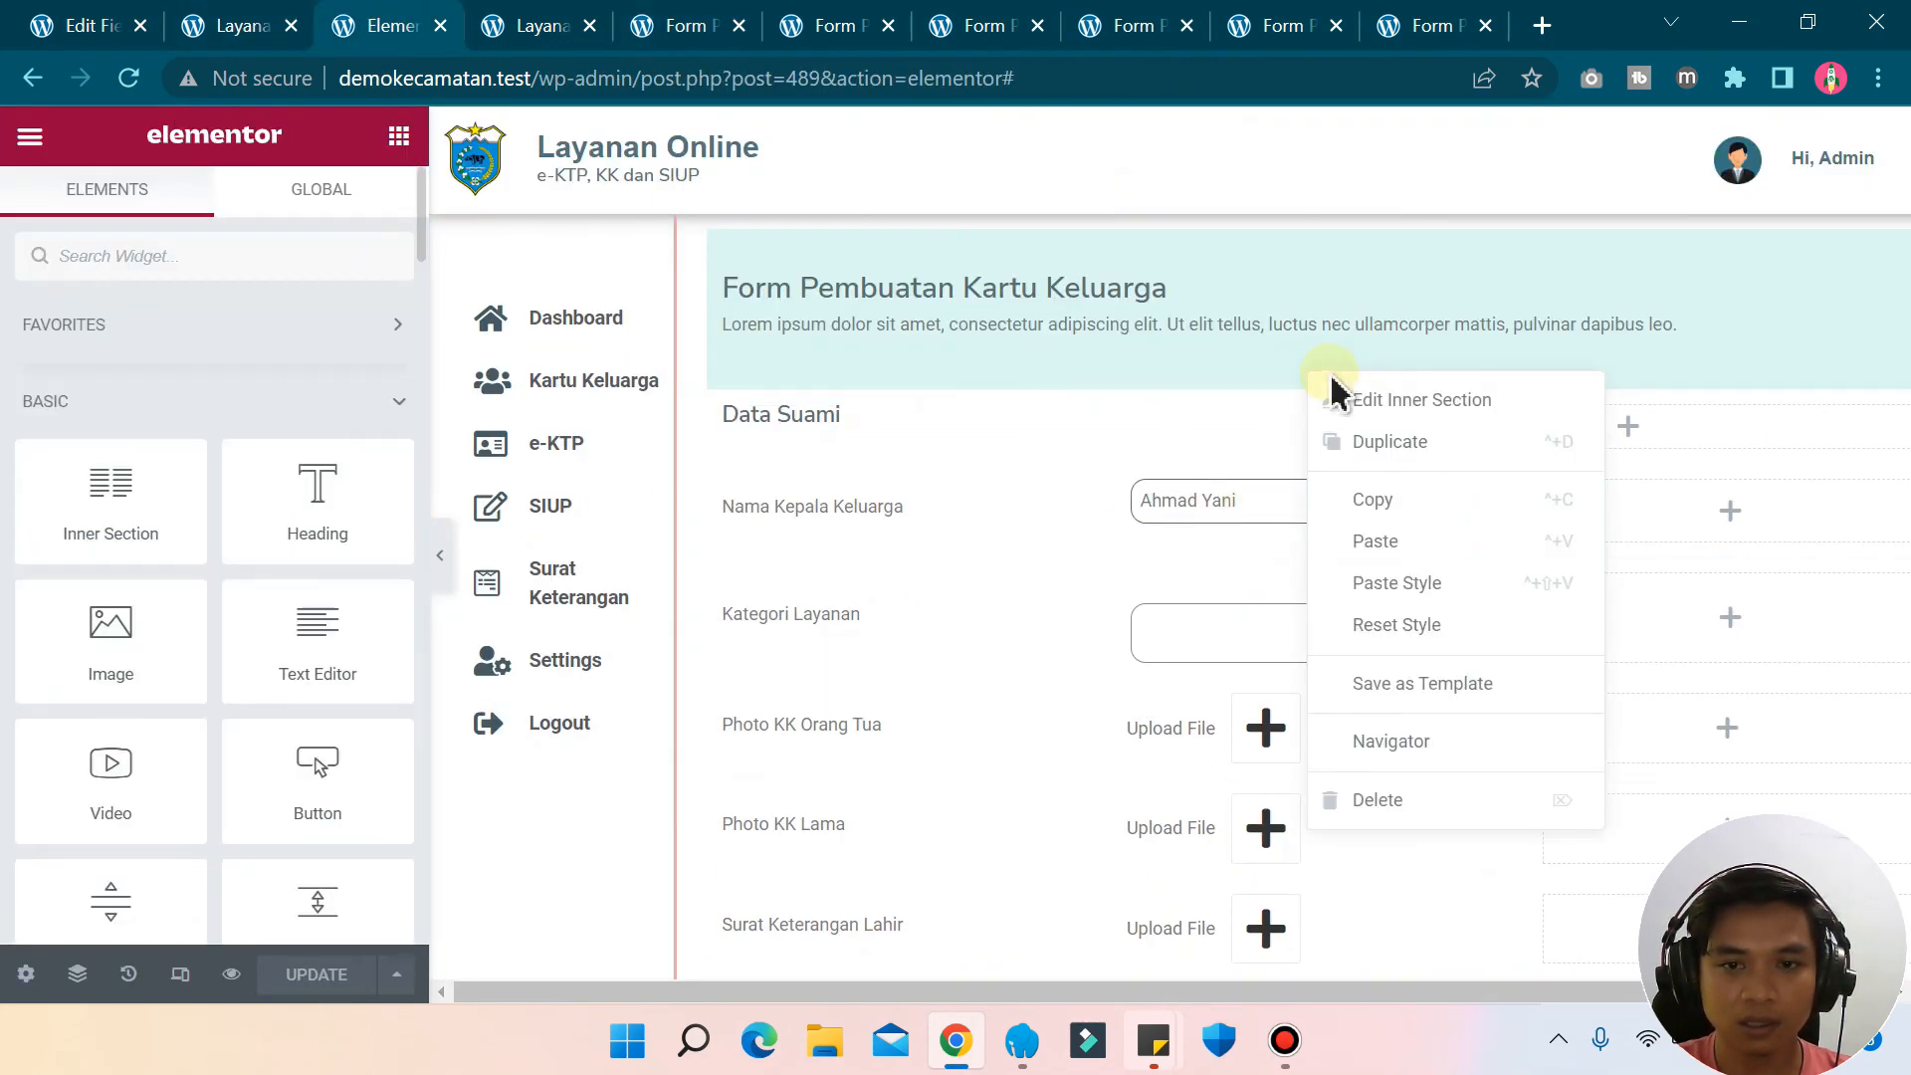
pyautogui.click(1363, 401)
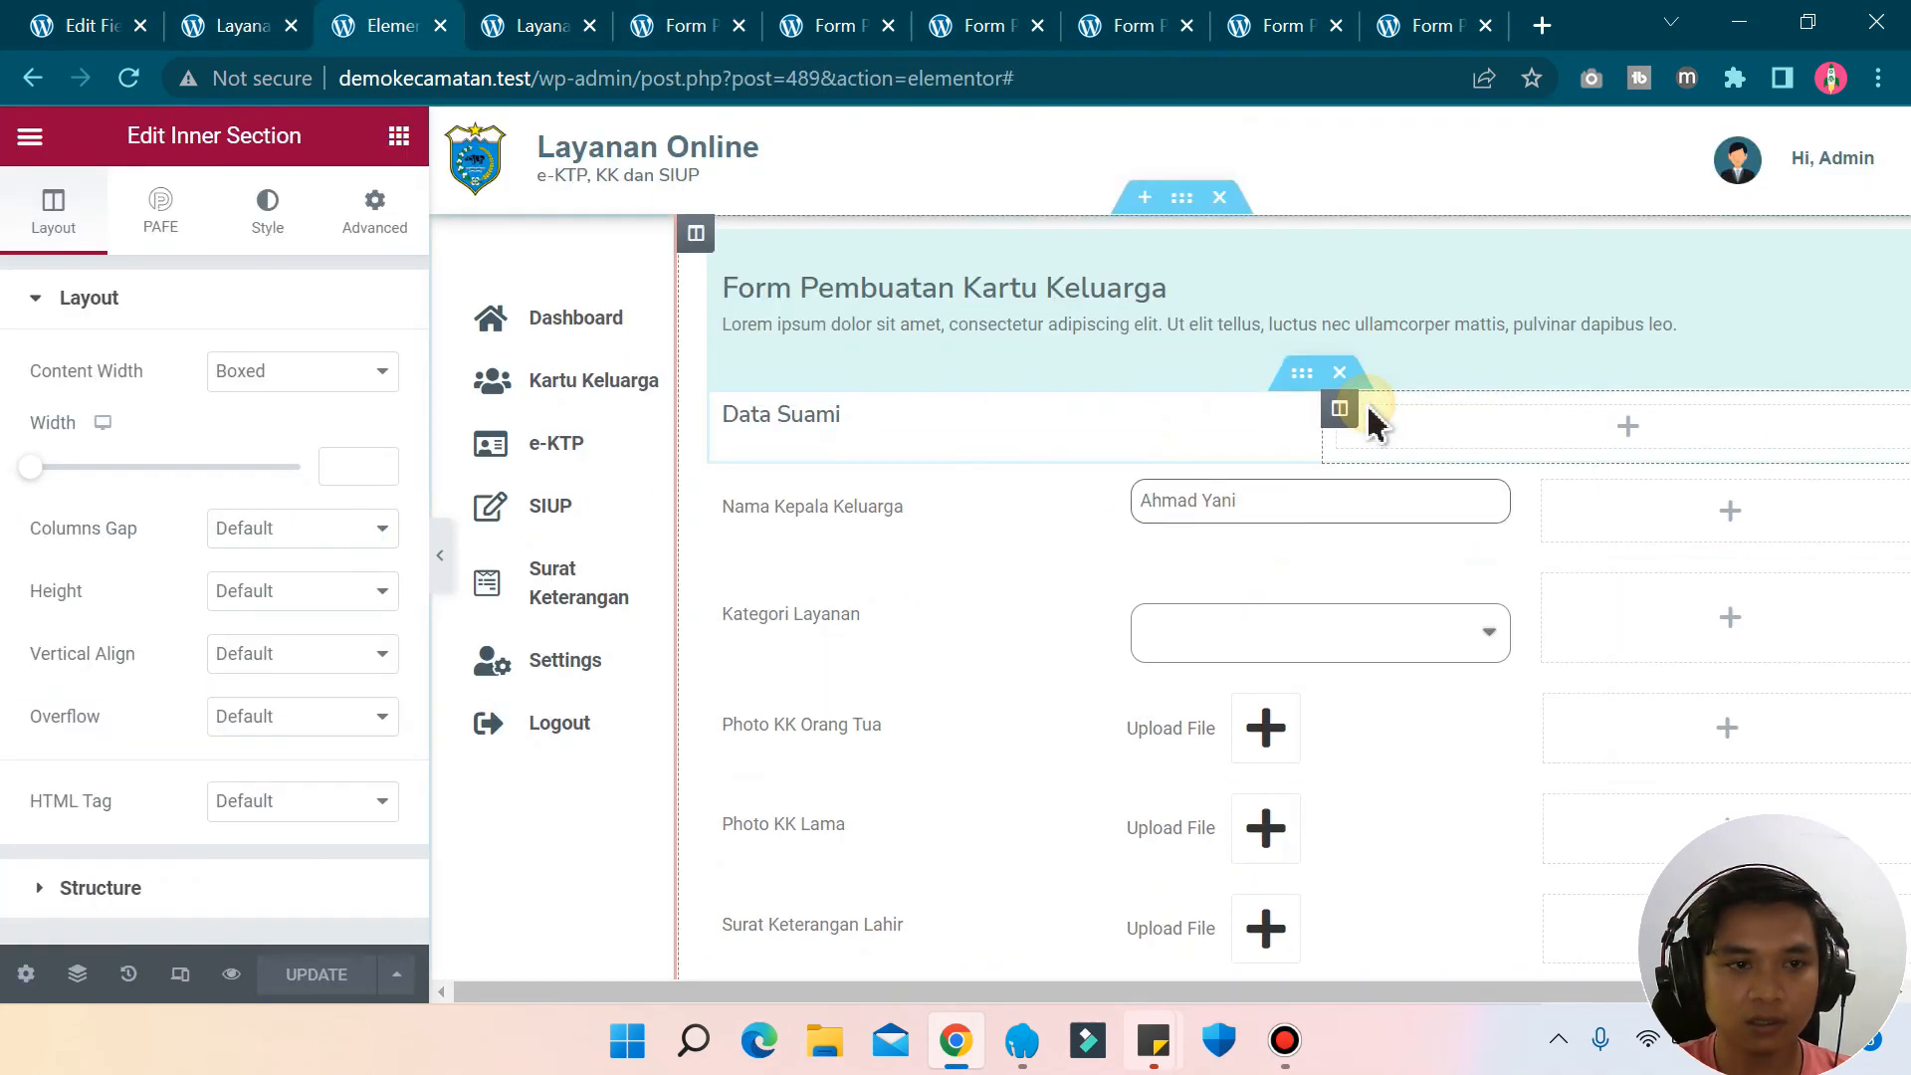
pyautogui.click(160, 211)
pyautogui.scroll(-1, 378, 448)
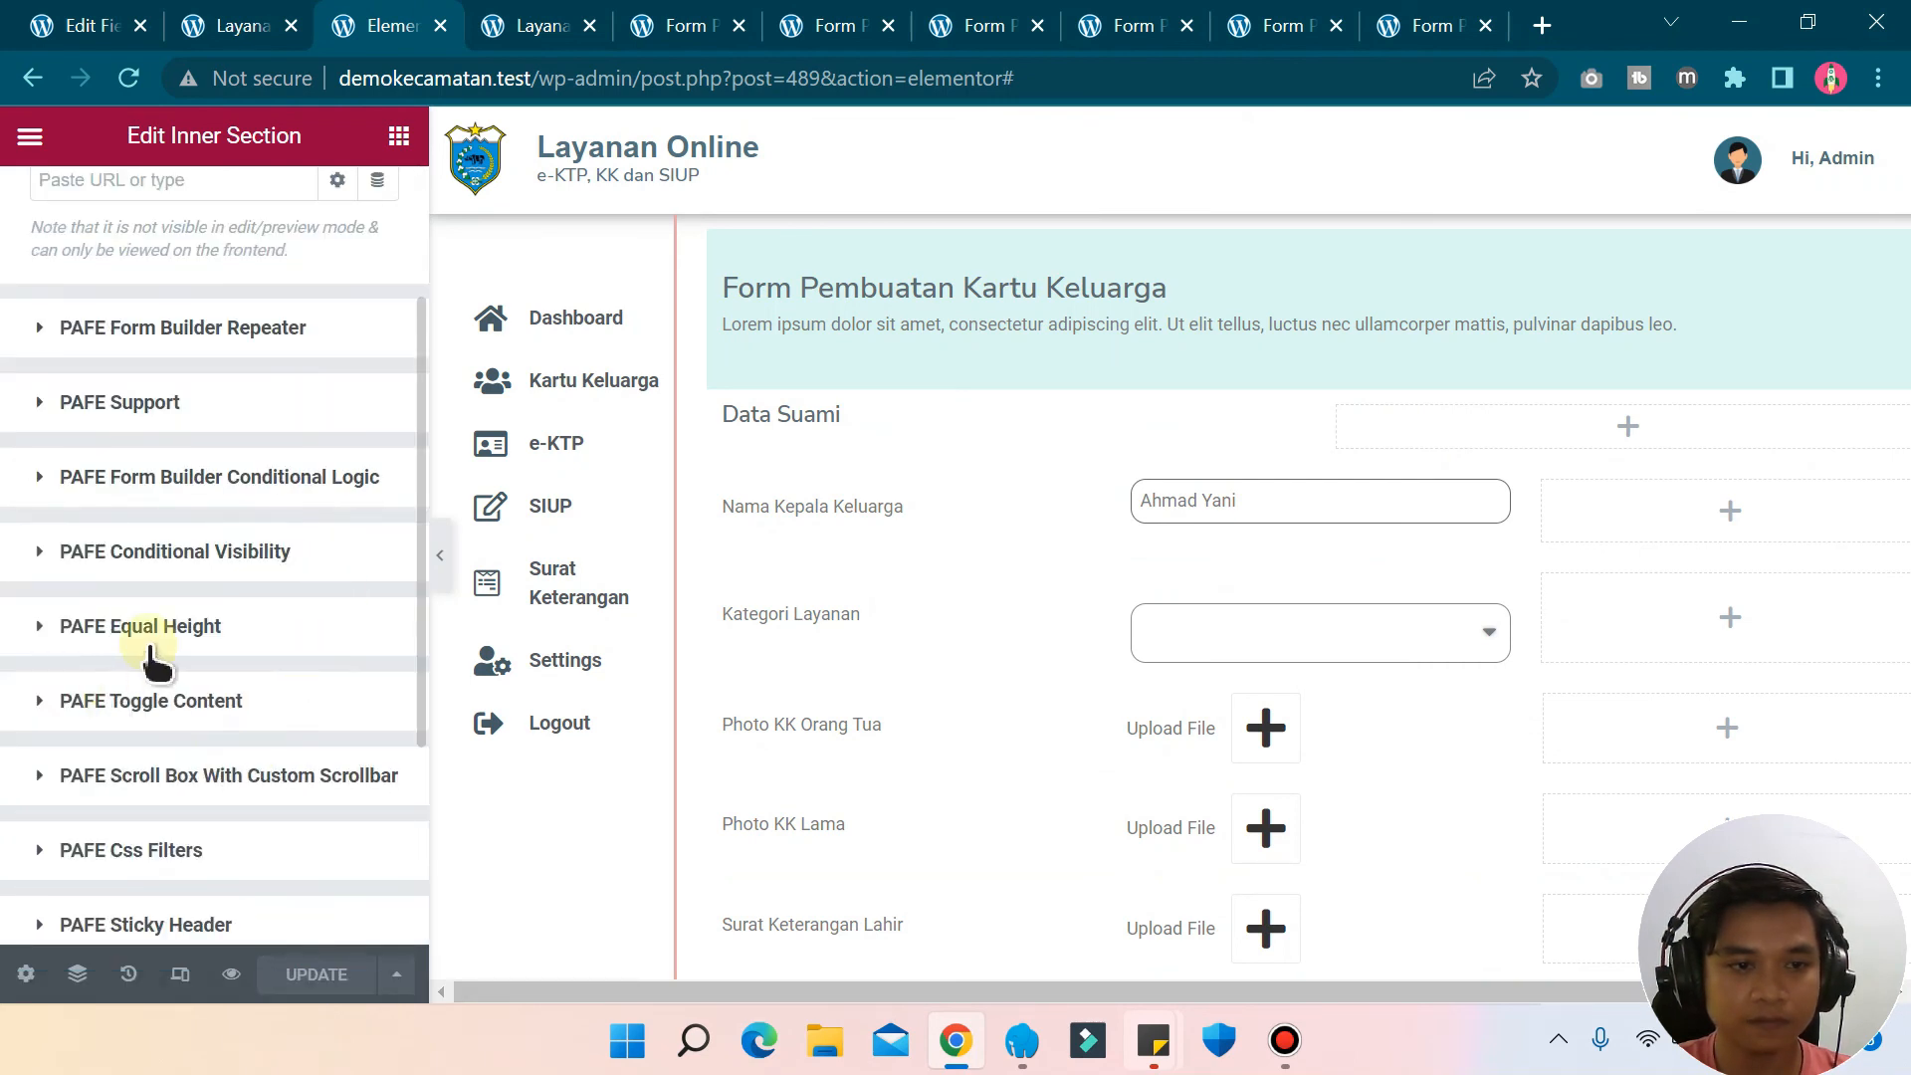
pyautogui.click(147, 553)
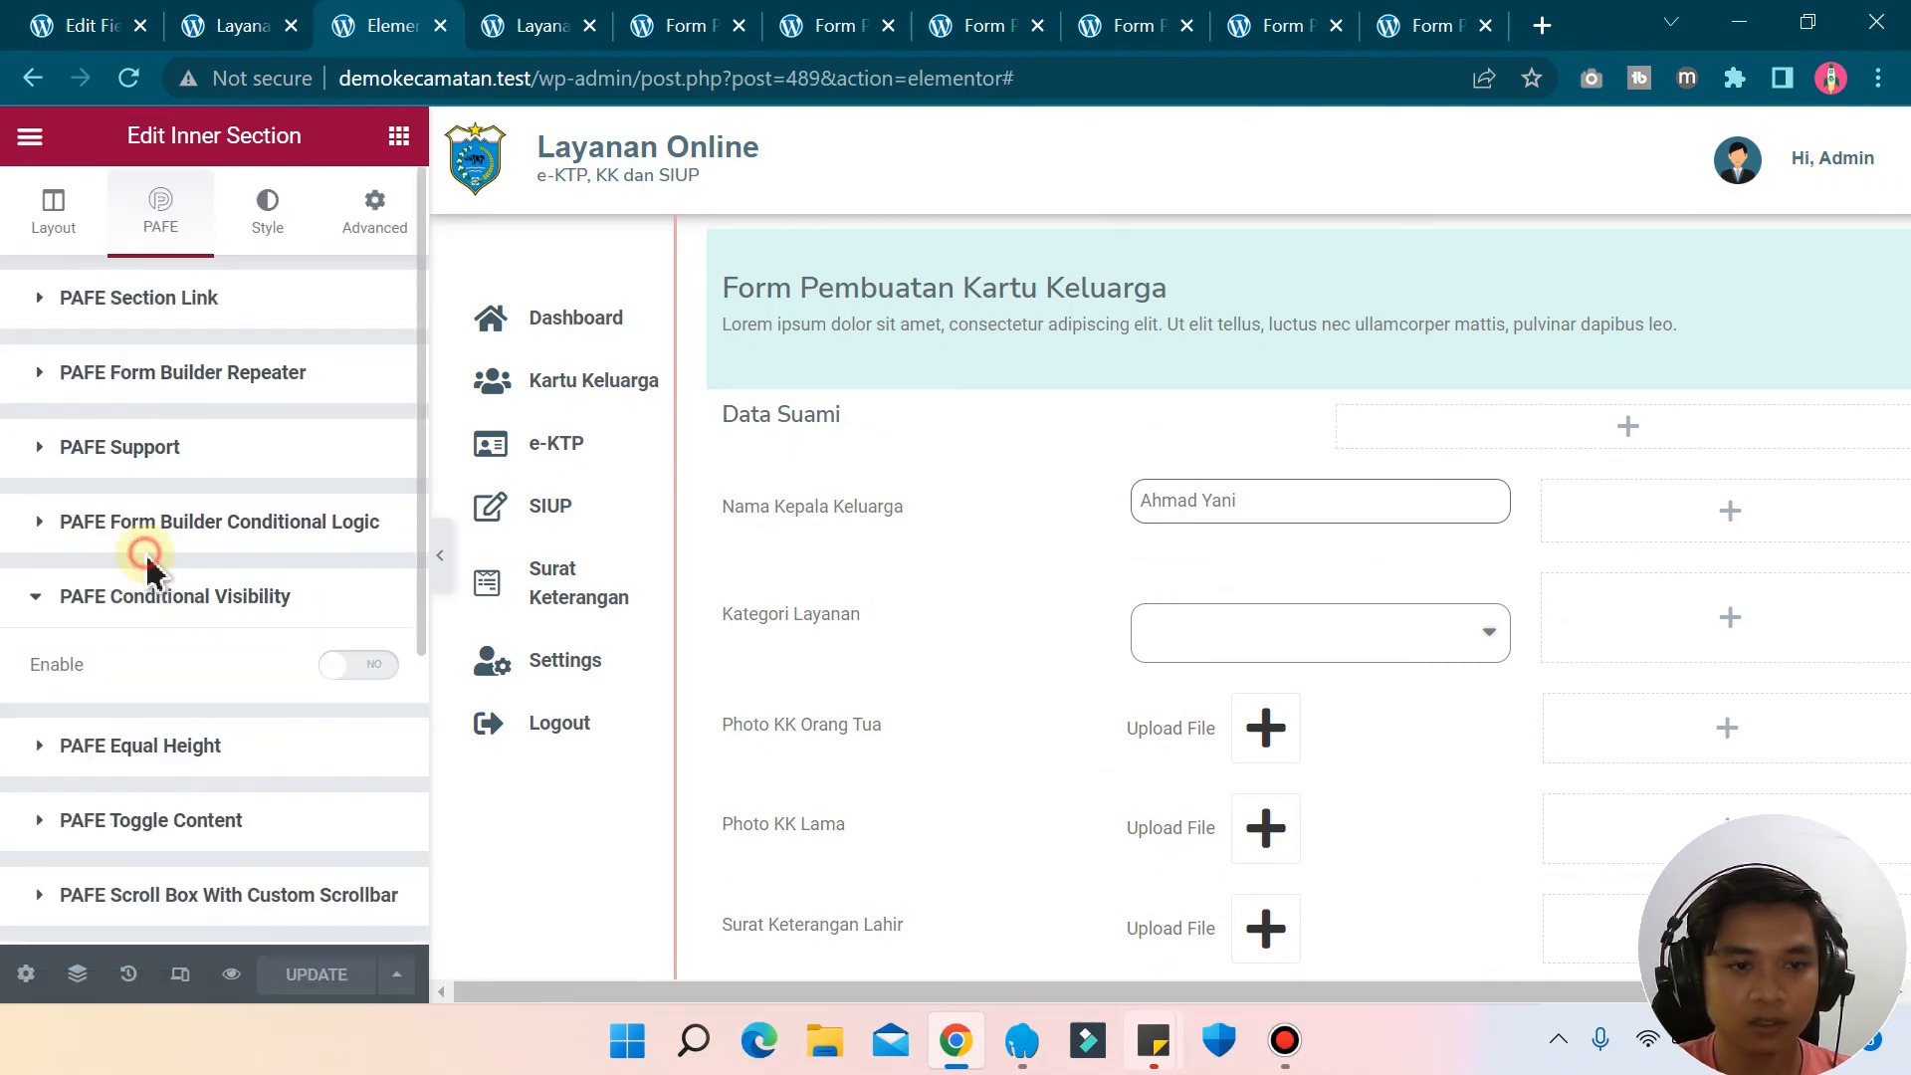
pyautogui.click(375, 668)
# - Set the Data Suami heading section's visibility role to Logged In and enable visibility by custom fields and URL parameters
pyautogui.scroll(-4, 157, 627)
pyautogui.click(124, 360)
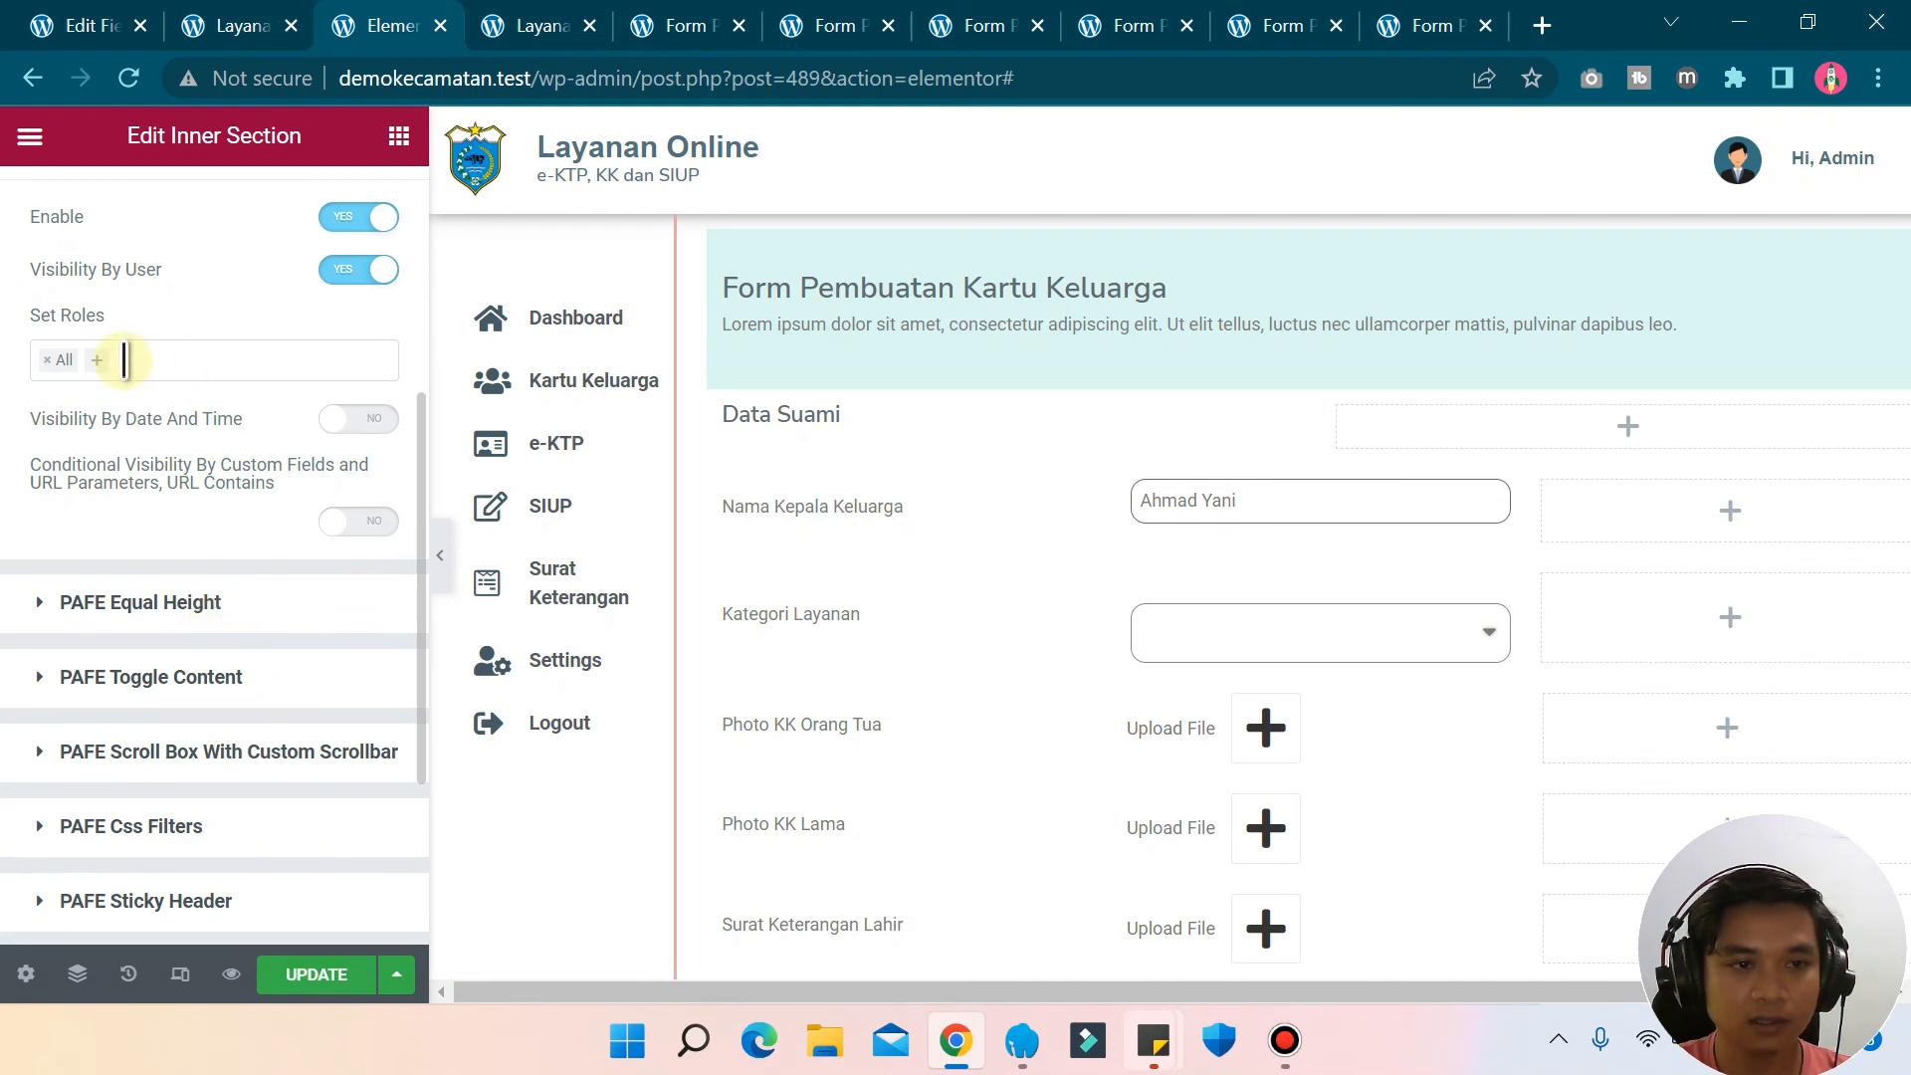
pyautogui.click(45, 360)
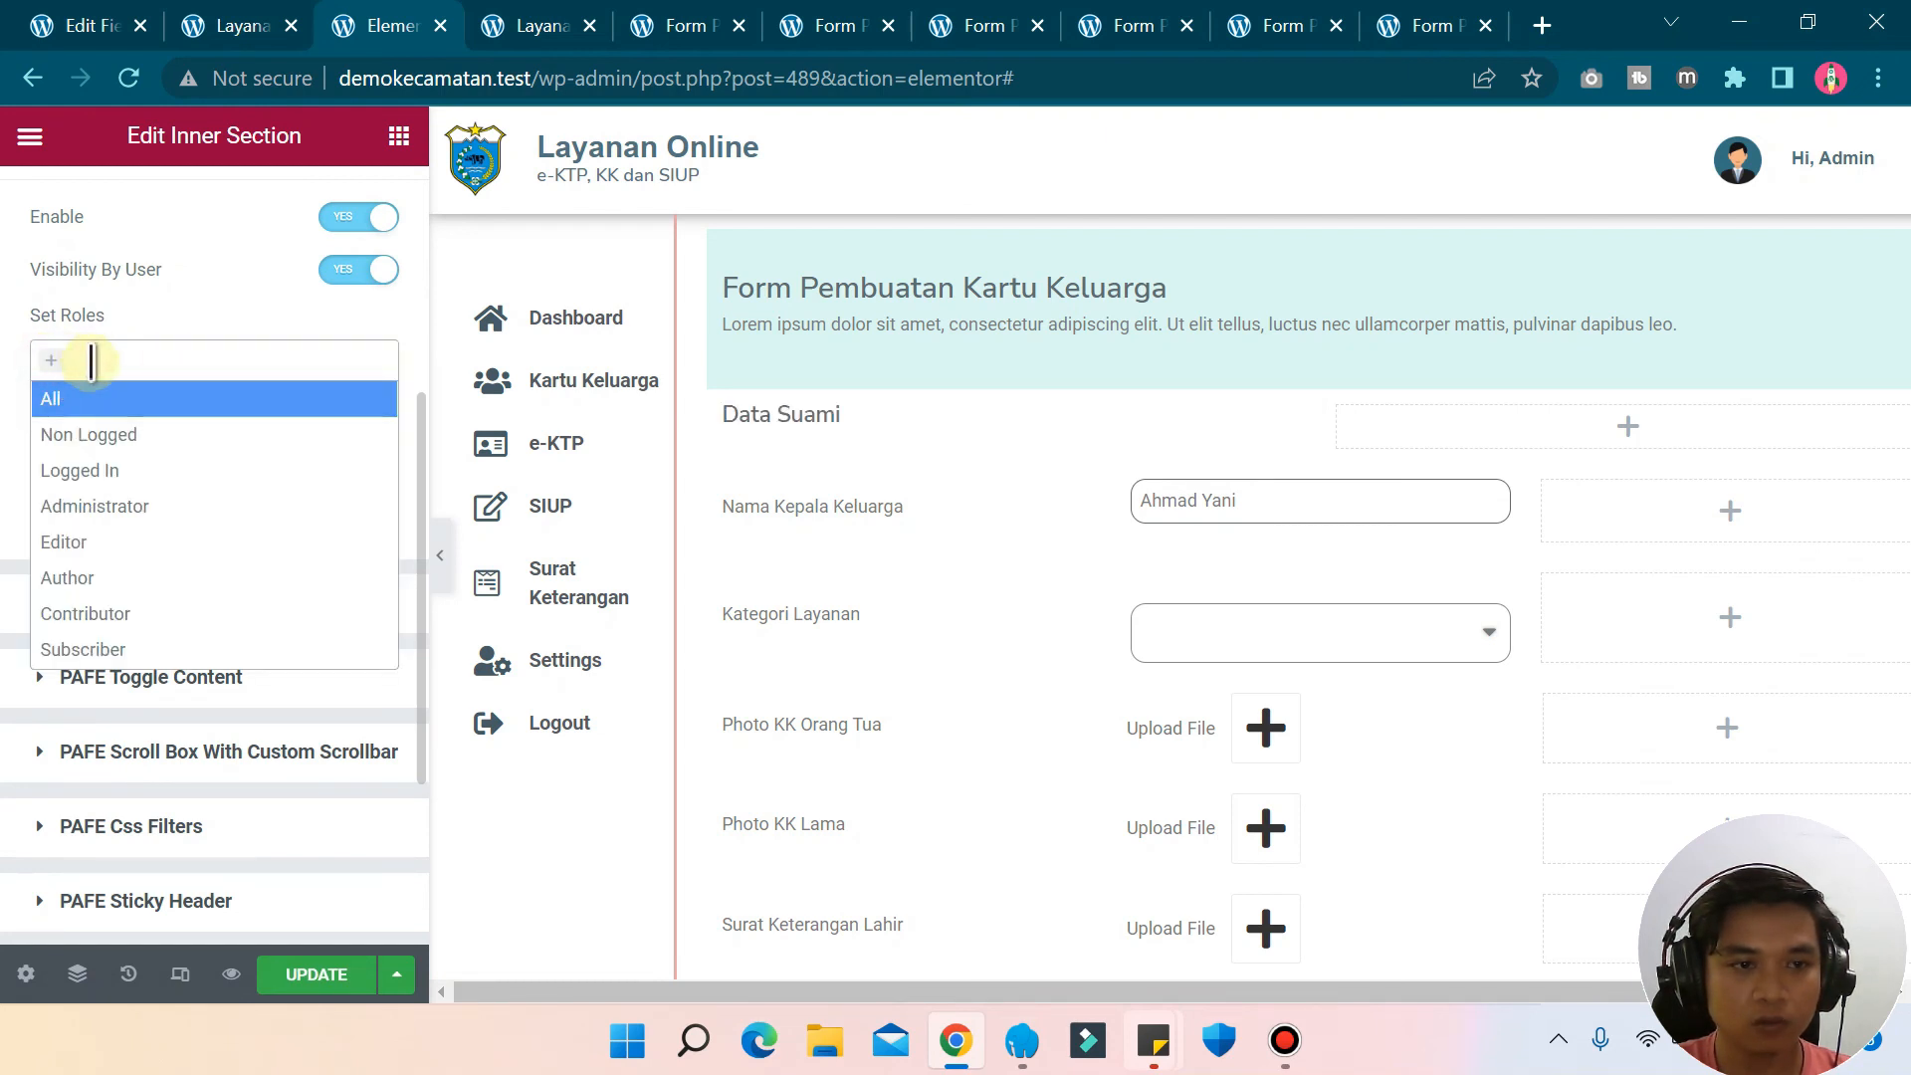
pyautogui.click(112, 474)
pyautogui.click(370, 520)
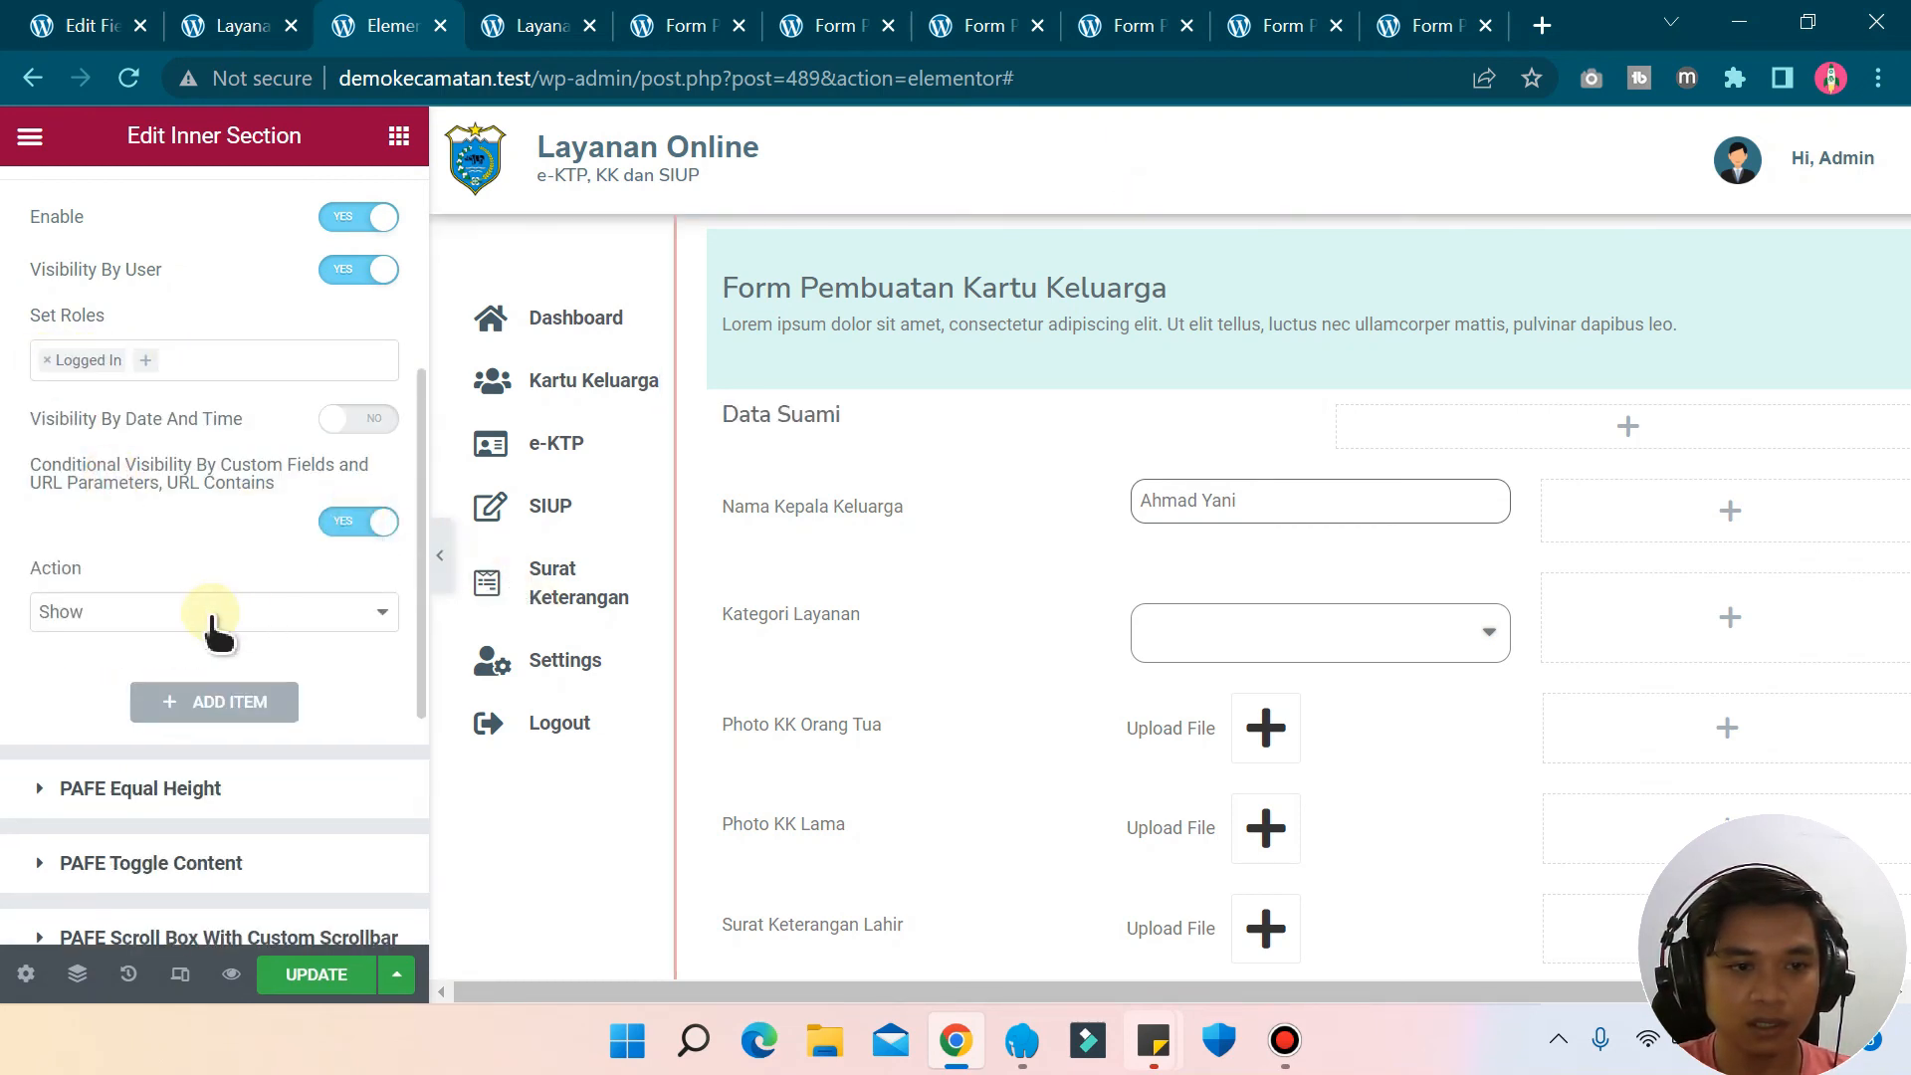
# - Set the Data Suami heading section's visibility action to Hide and add a first condition based on a URL Parameter
pyautogui.click(212, 627)
pyautogui.click(85, 667)
pyautogui.click(192, 698)
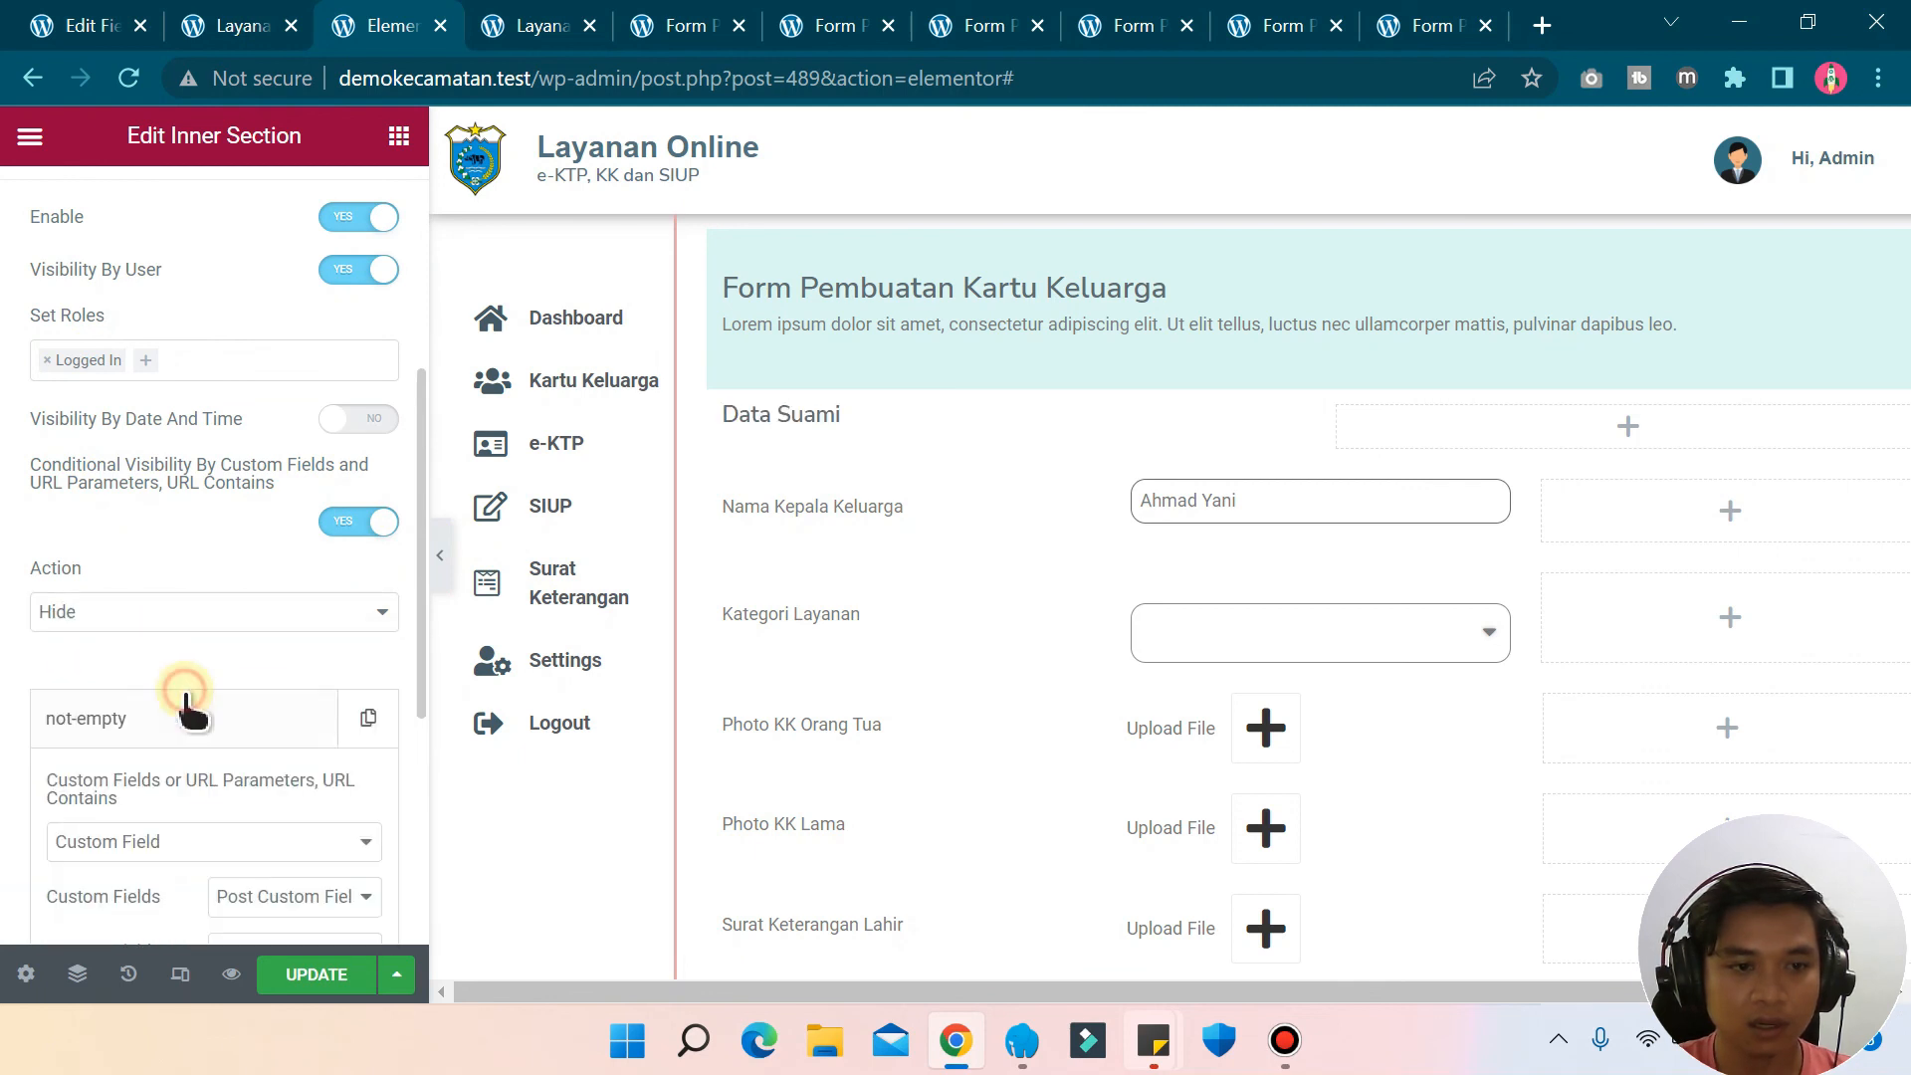
pyautogui.scroll(-2, 194, 702)
pyautogui.click(157, 632)
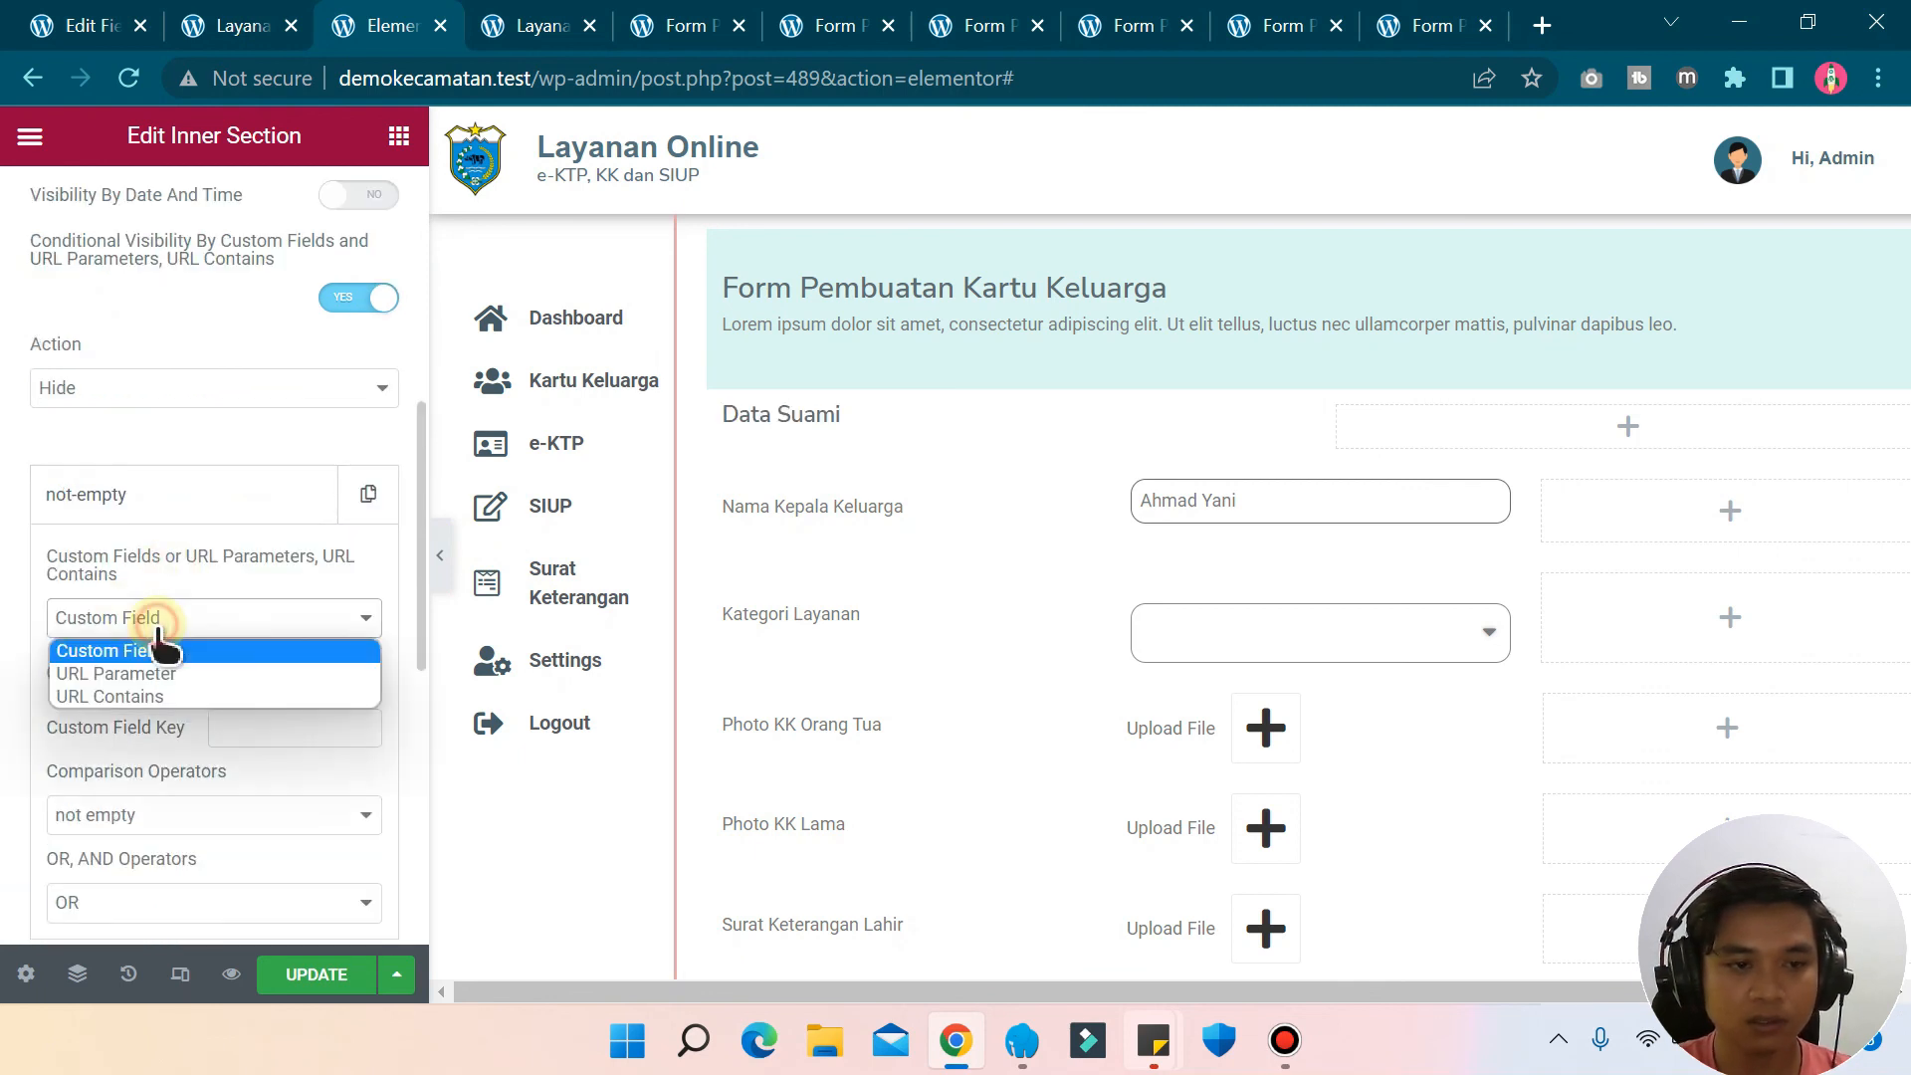
pyautogui.click(141, 675)
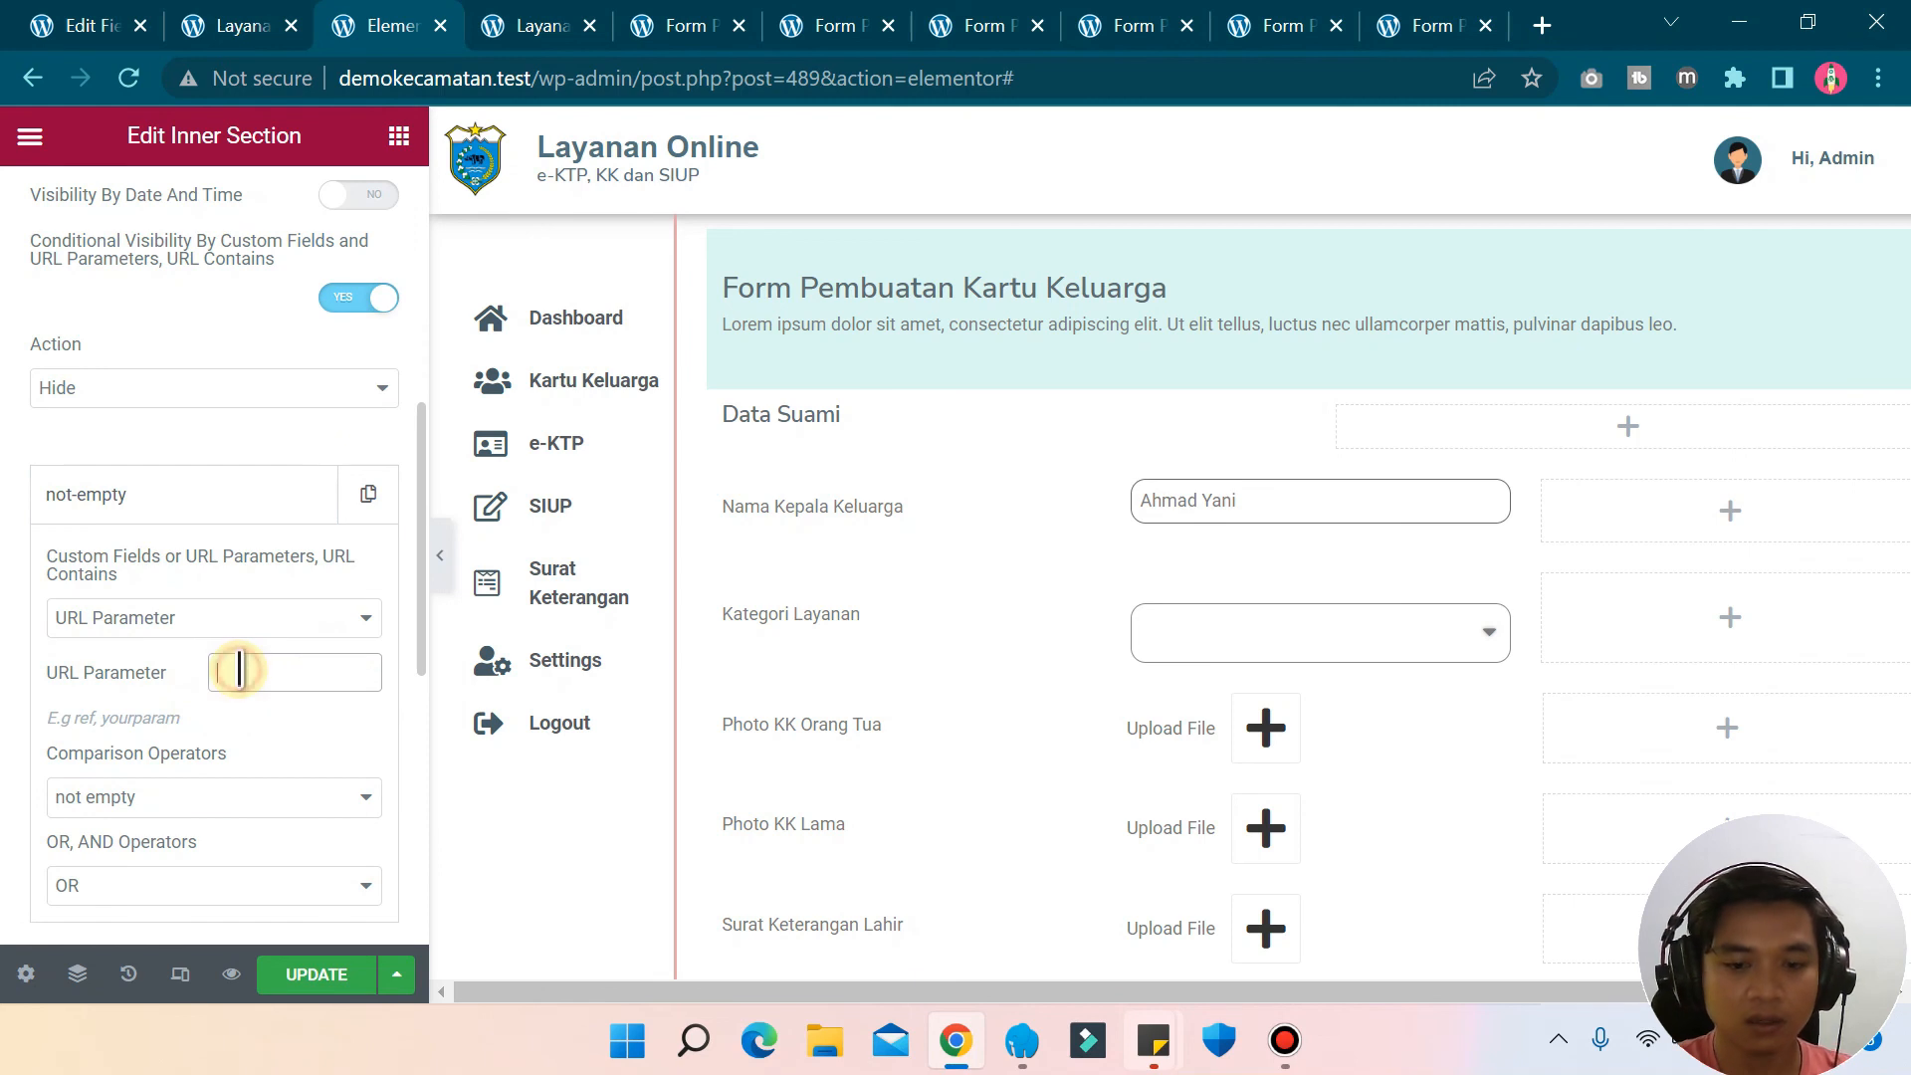
# - Set the first condition's URL parameter to kl with the empty comparison operator
pyautogui.click(244, 671)
pyautogui.write('kl')
pyautogui.scroll(-2, 239, 662)
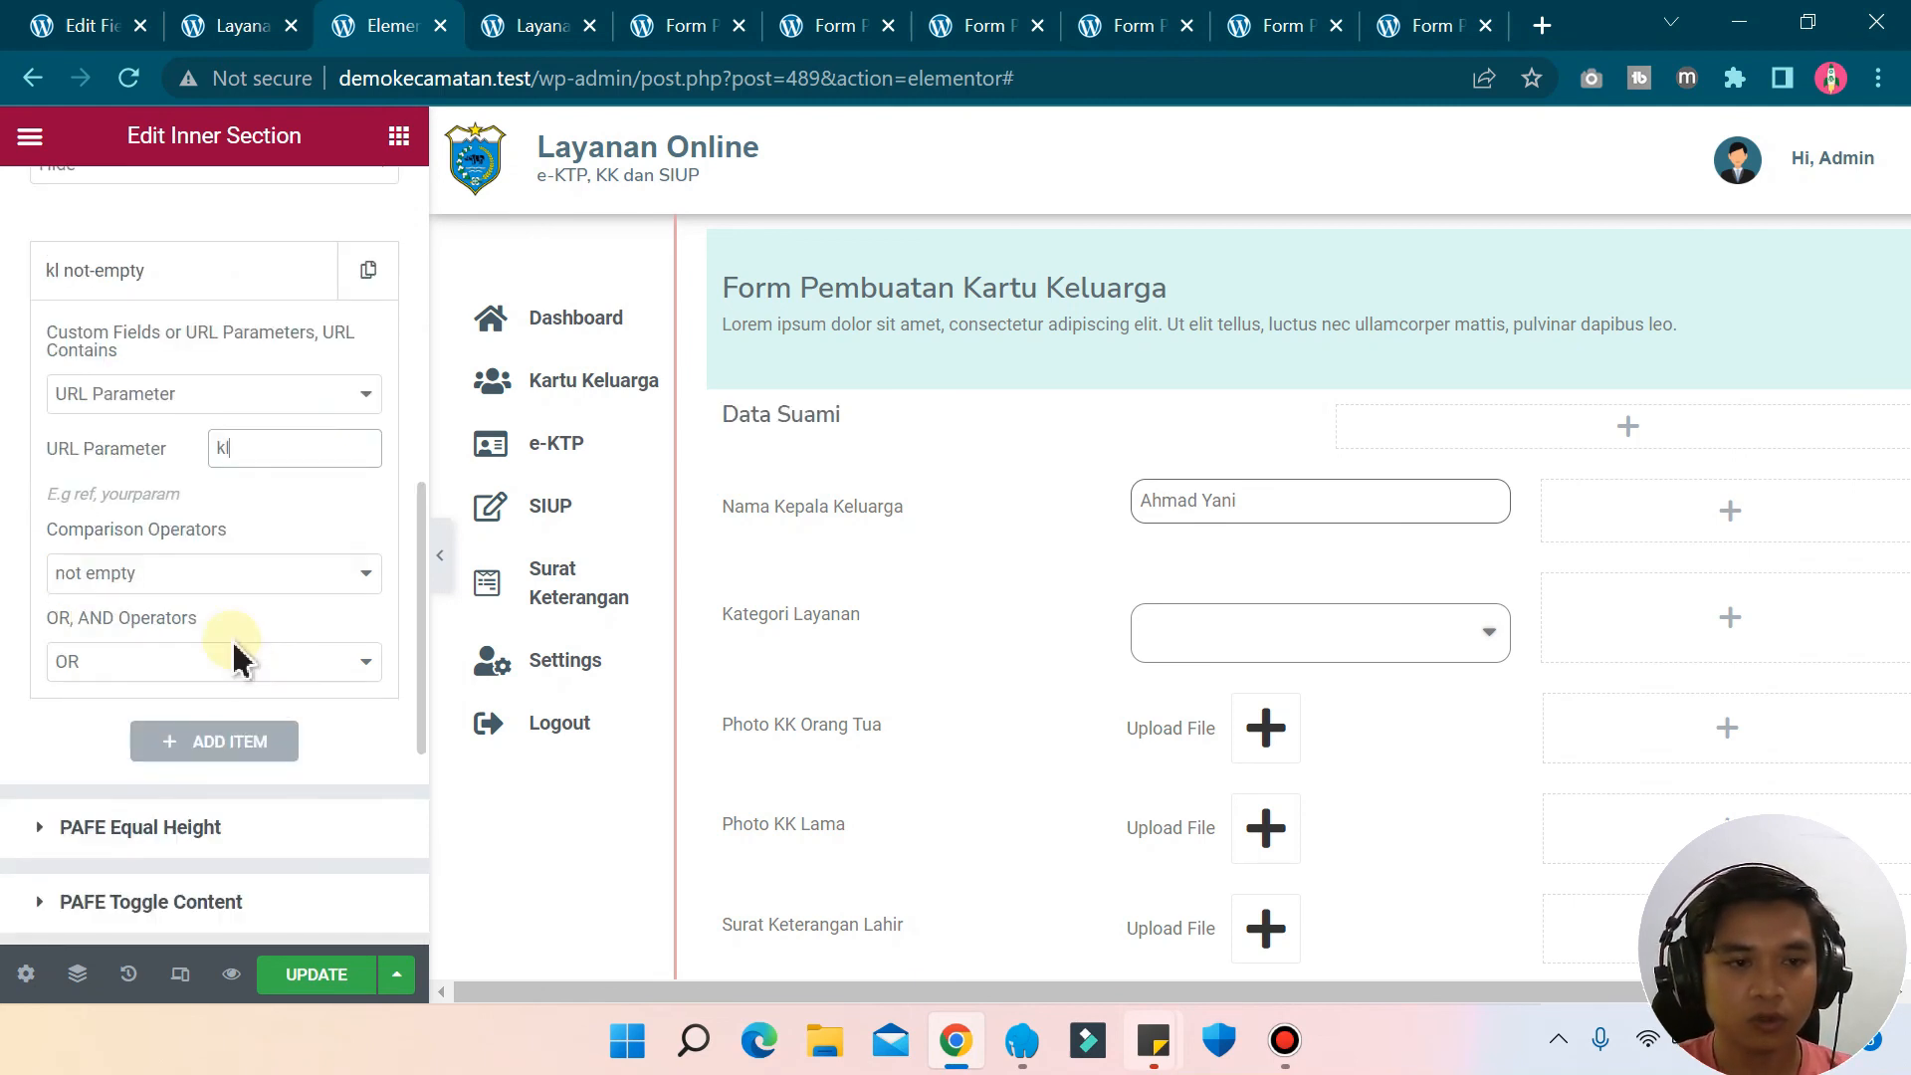
pyautogui.click(213, 569)
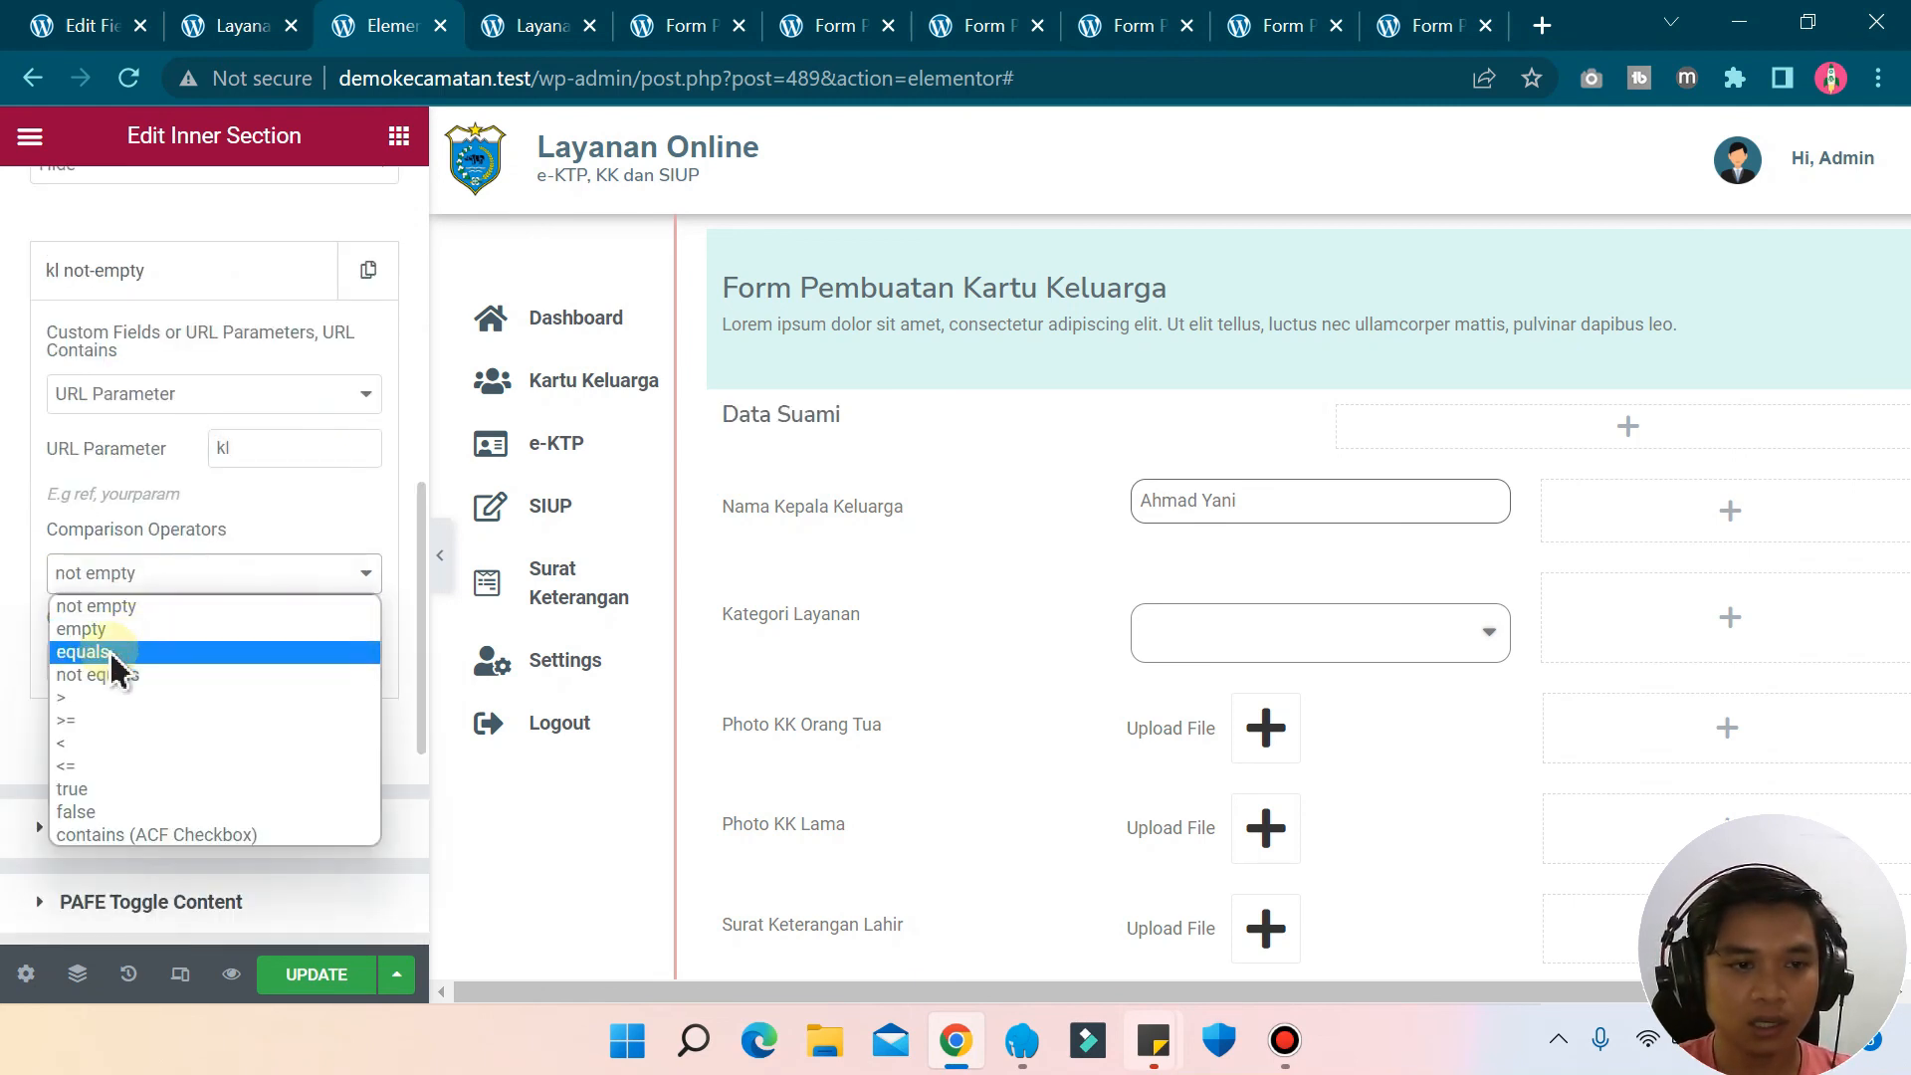
pyautogui.click(90, 629)
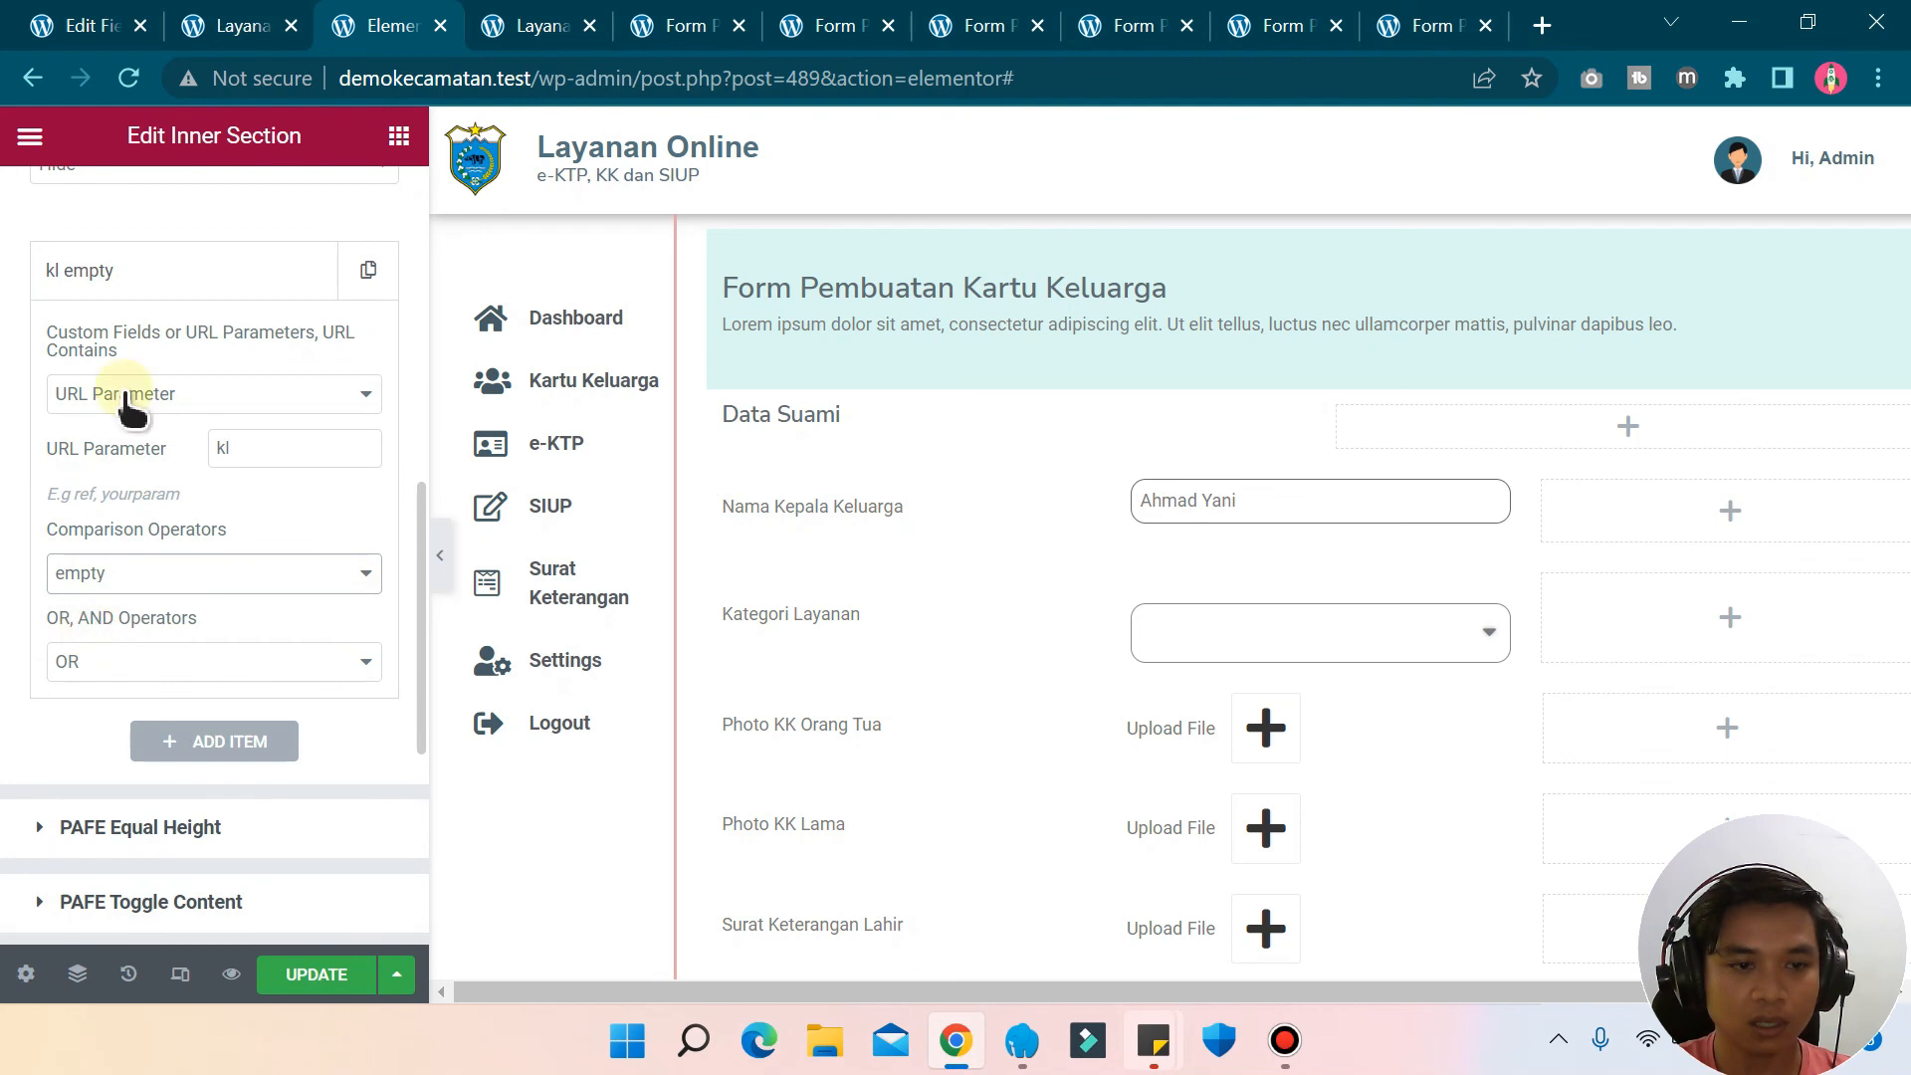
# - Add a second condition based on the URL parameter kl with the equals comparison operator
pyautogui.click(213, 740)
pyautogui.click(136, 476)
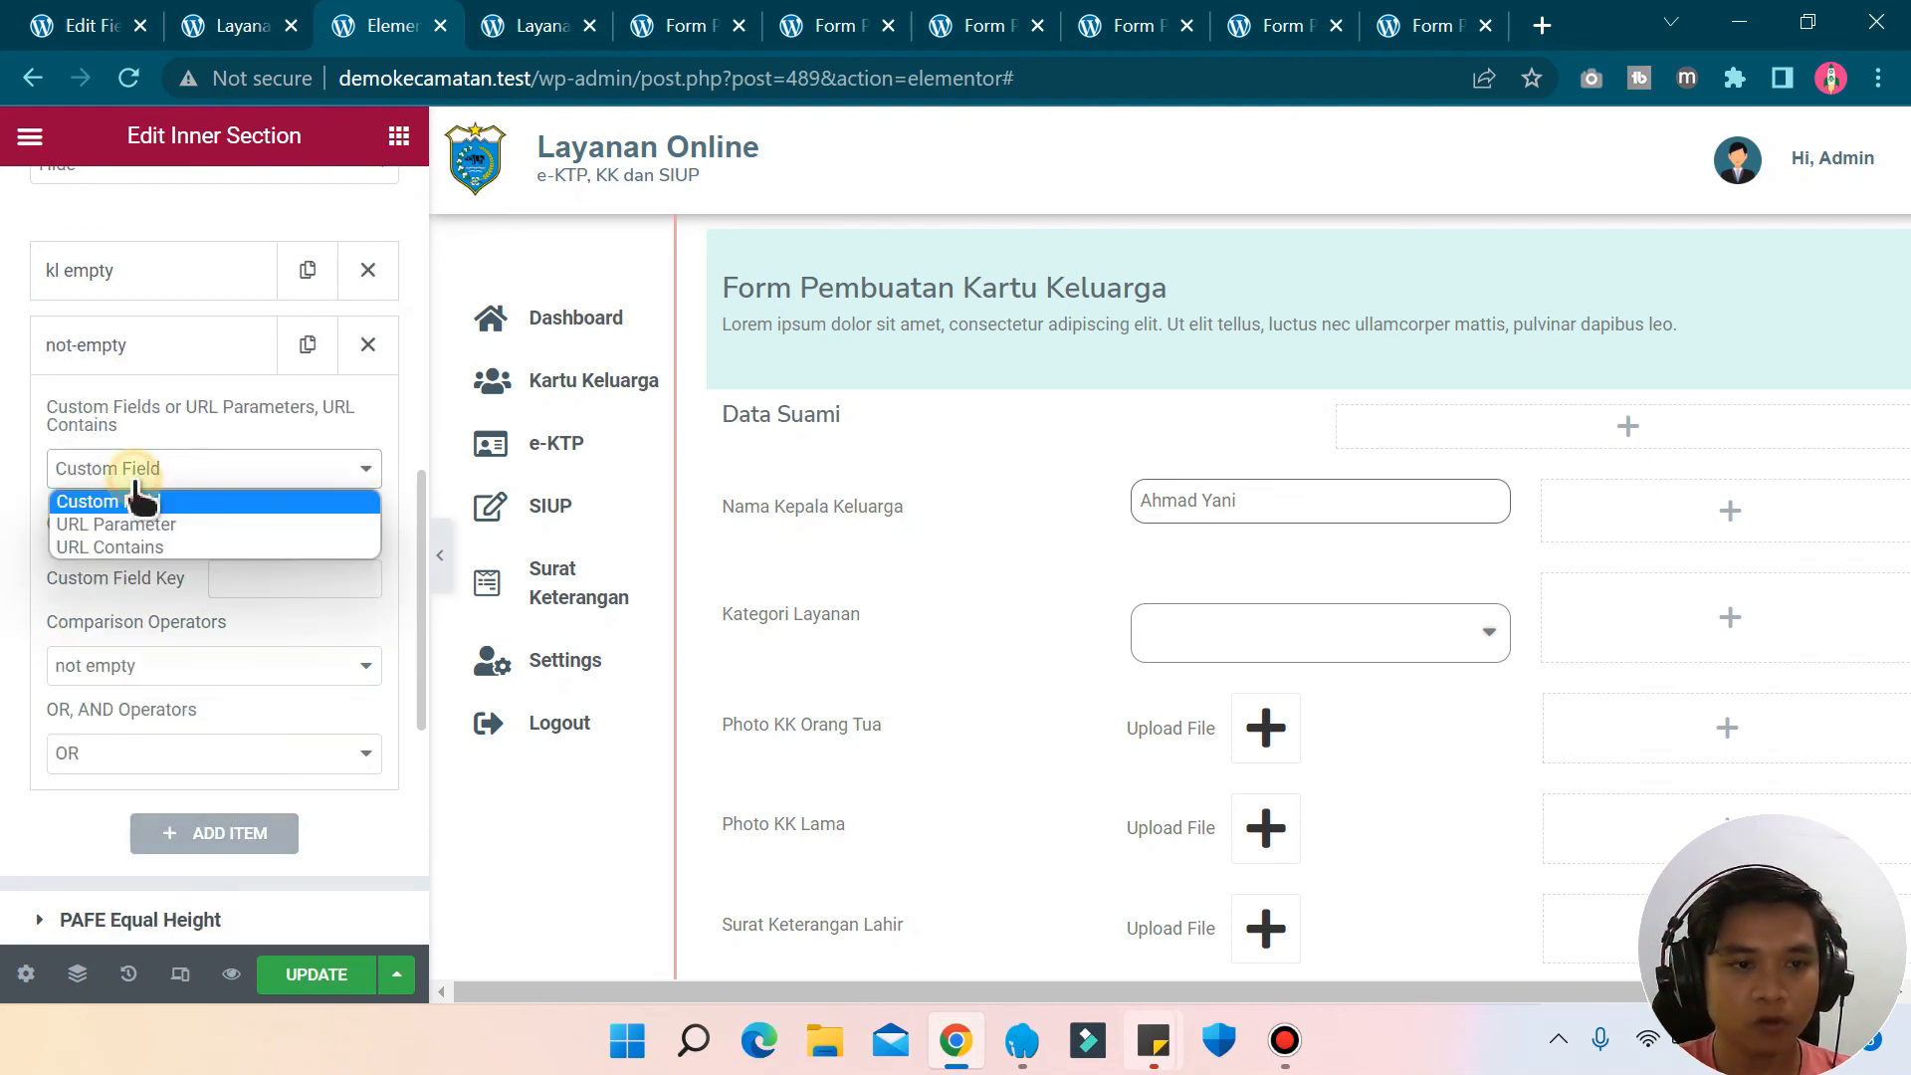
pyautogui.click(118, 525)
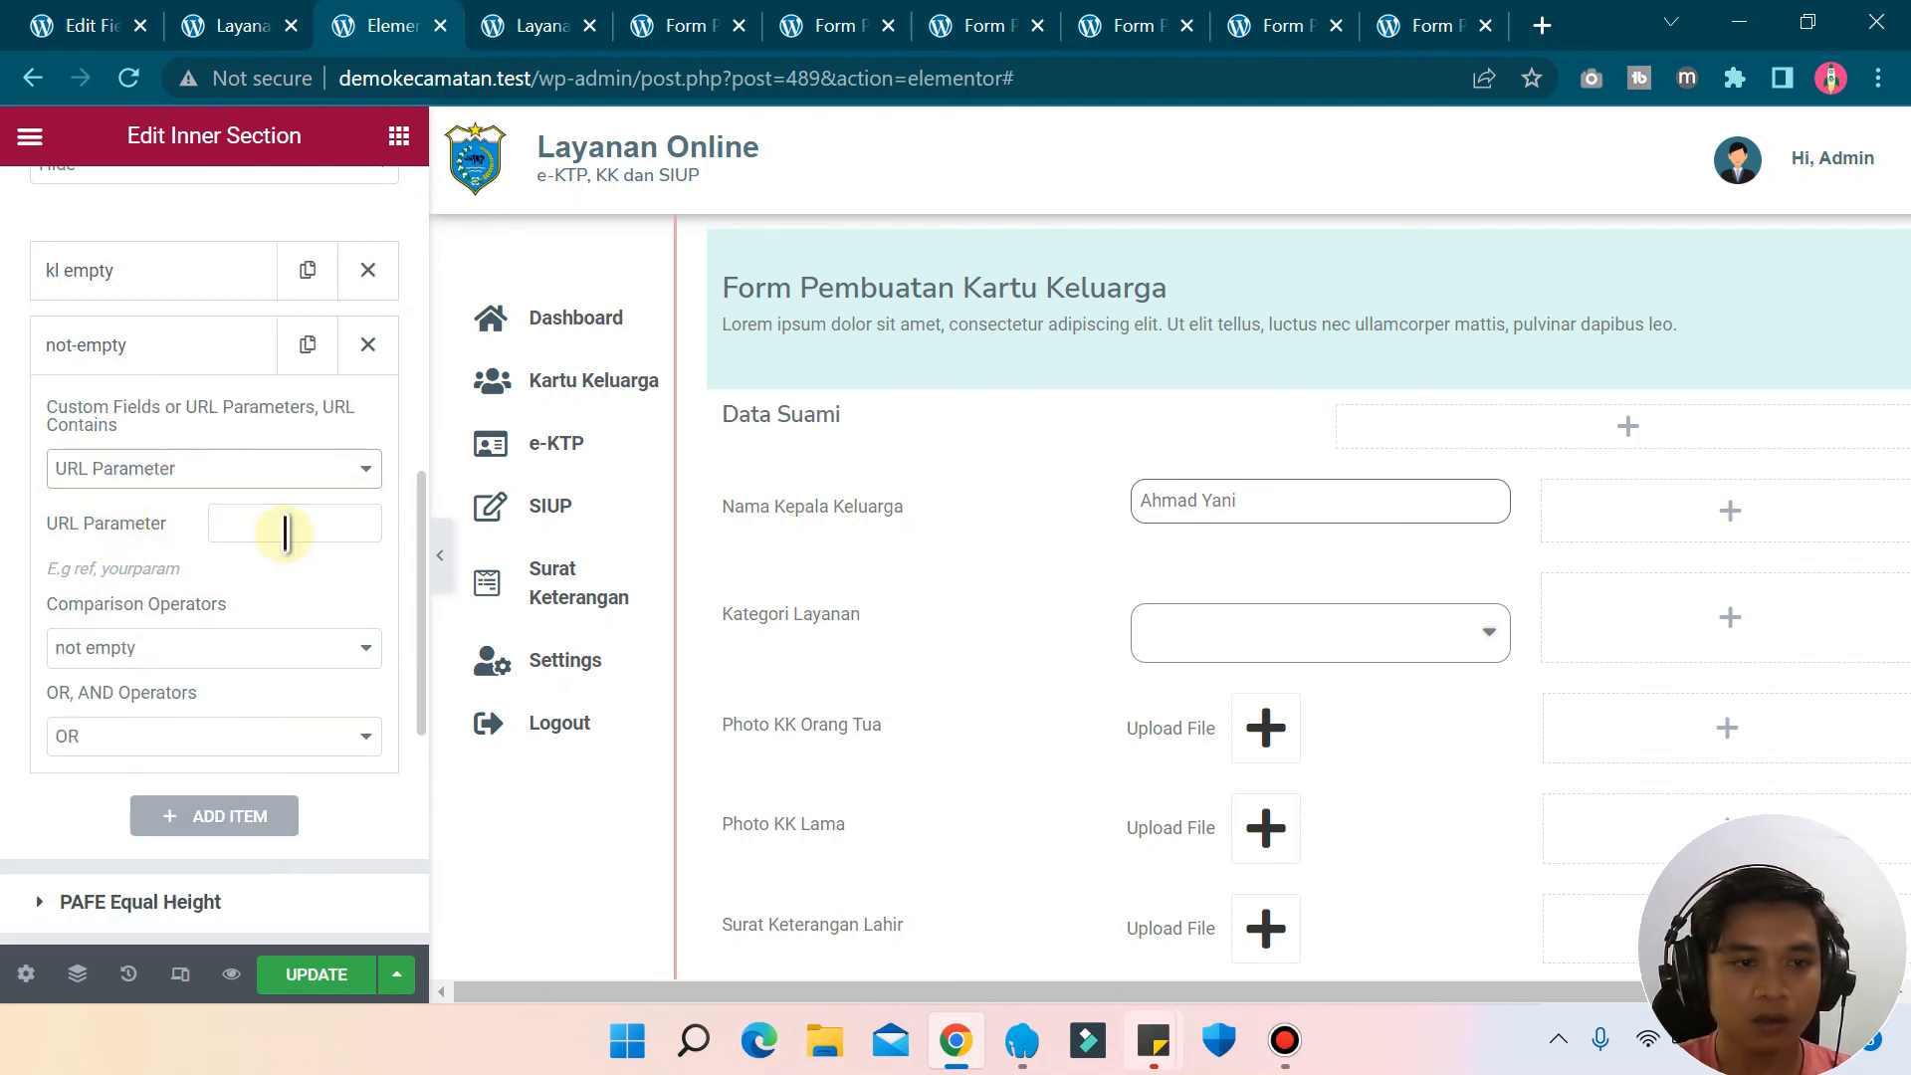
pyautogui.click(296, 524)
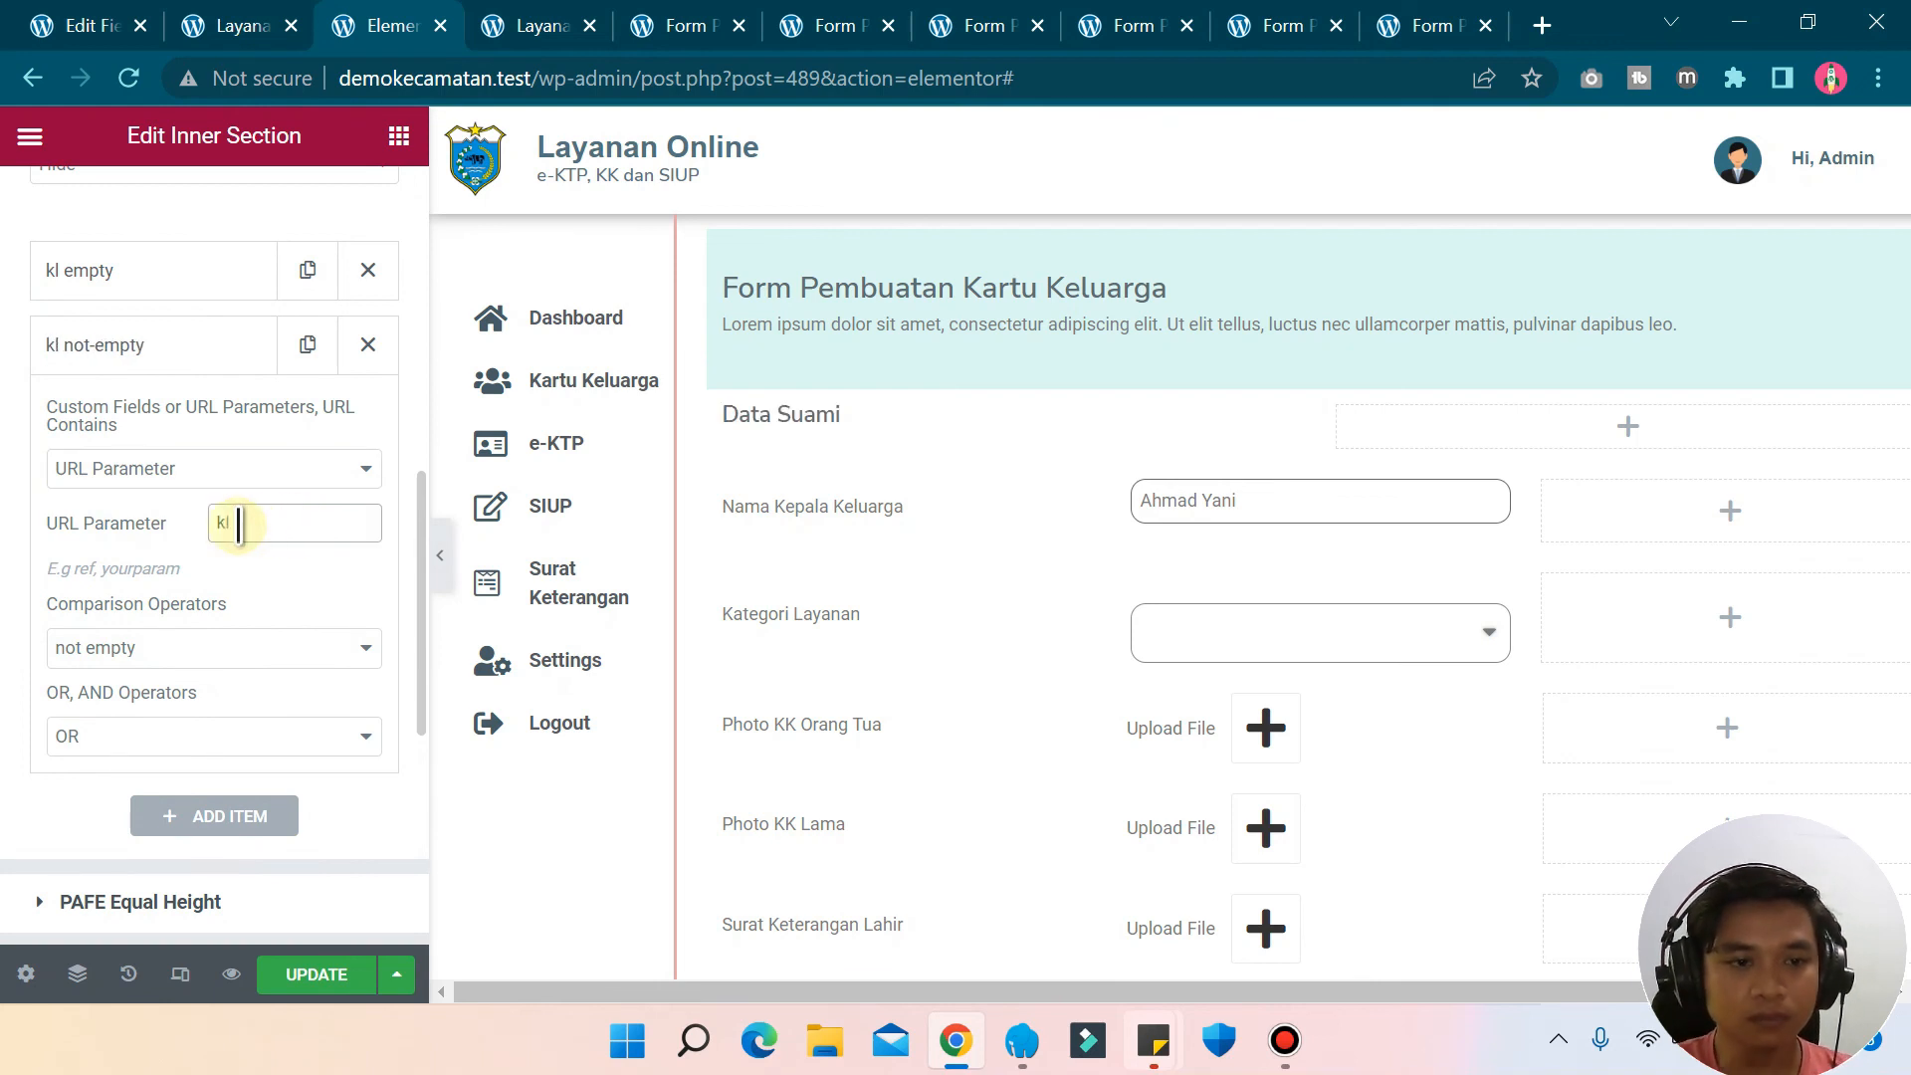
pyautogui.click(225, 649)
pyautogui.click(73, 721)
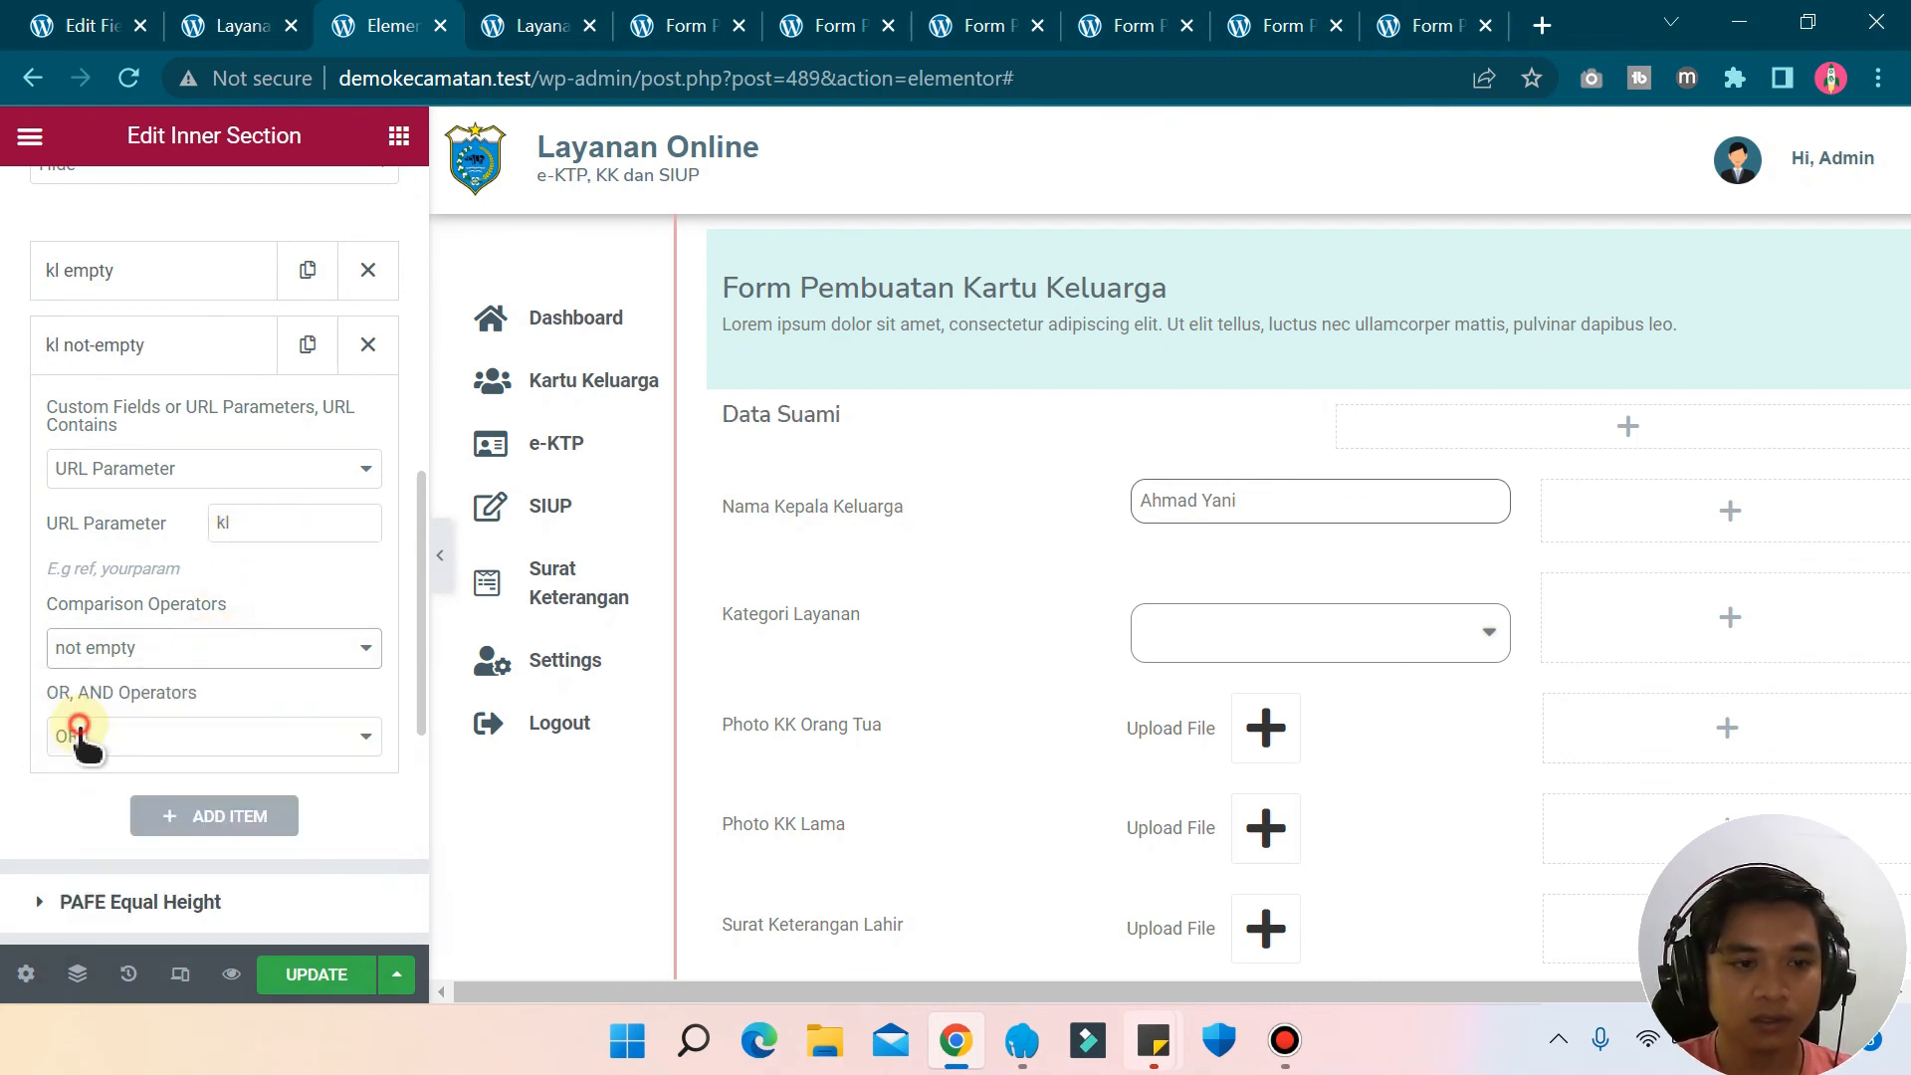
# - Paste Penambahan as the String value of the second kl condition and update the page
pyautogui.scroll(-2, 303, 657)
pyautogui.click(112, 598)
pyautogui.rightClick(113, 595)
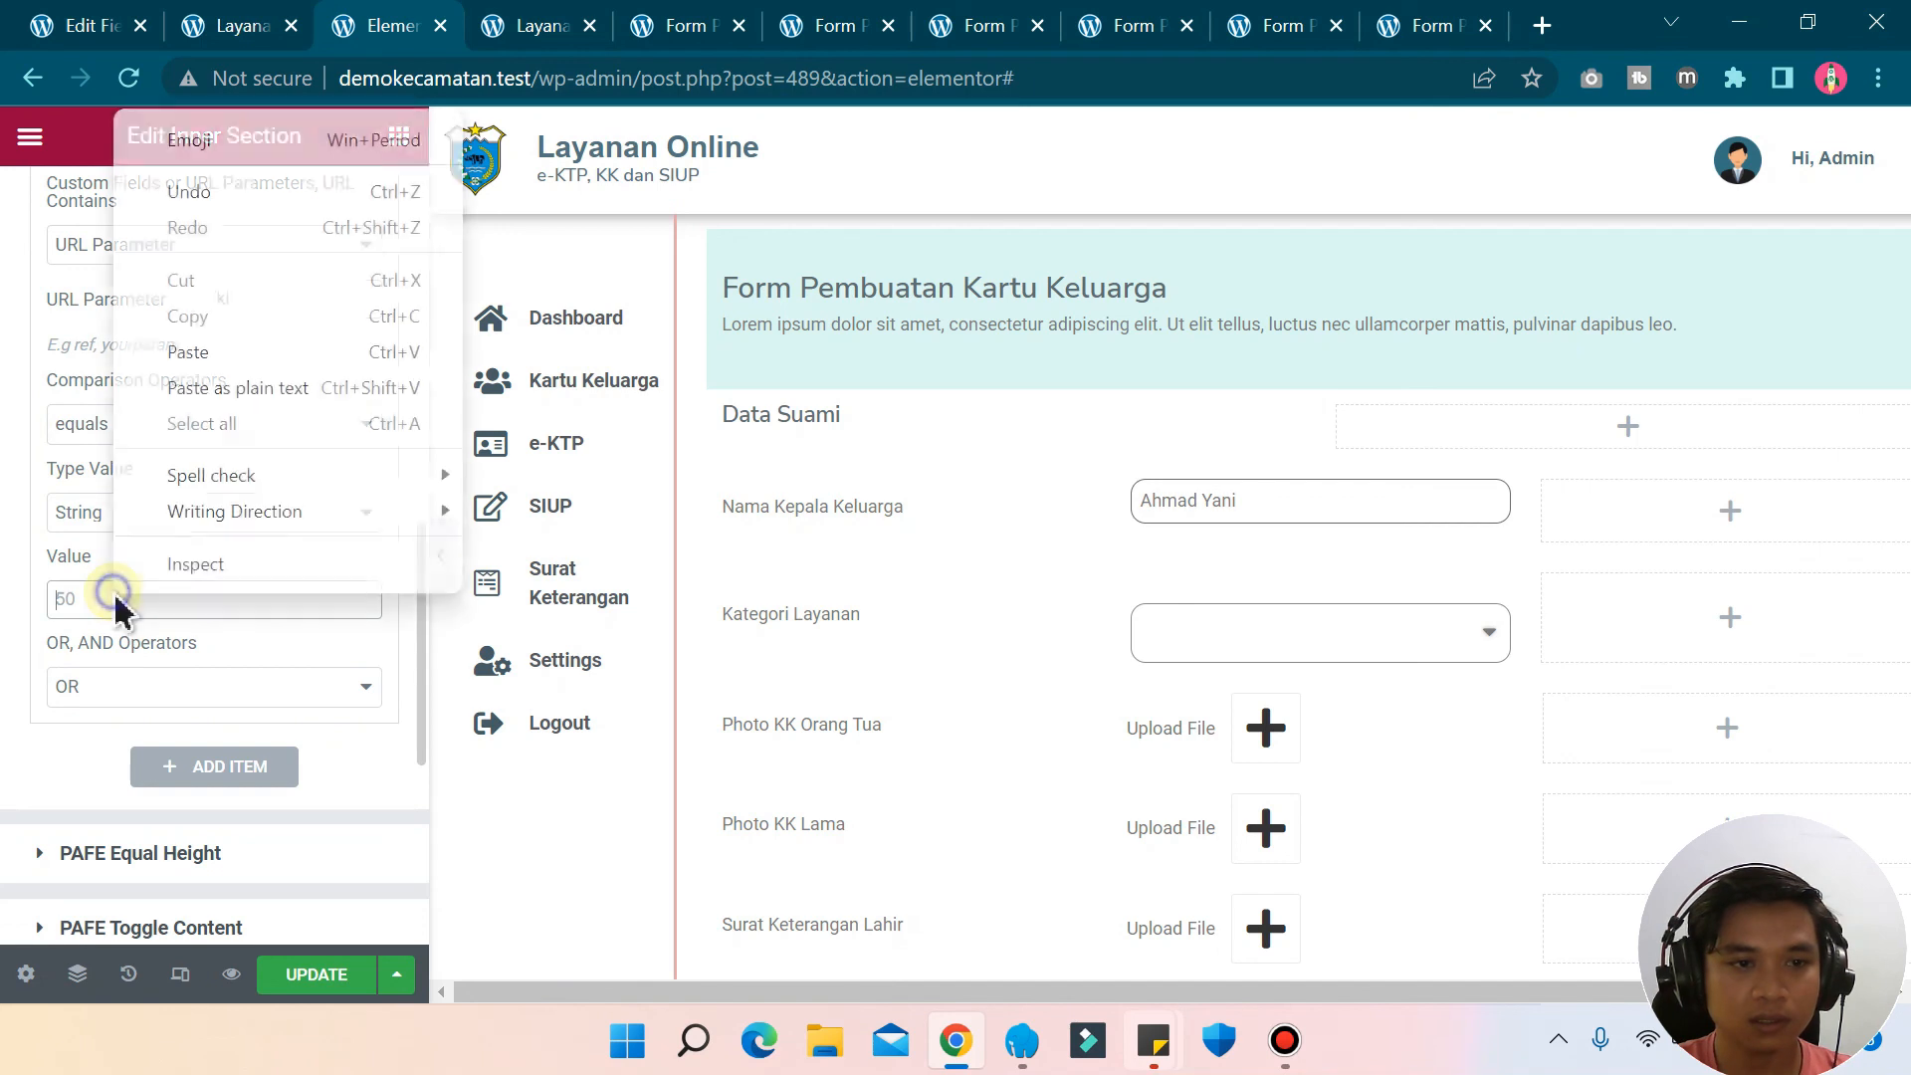
pyautogui.click(194, 358)
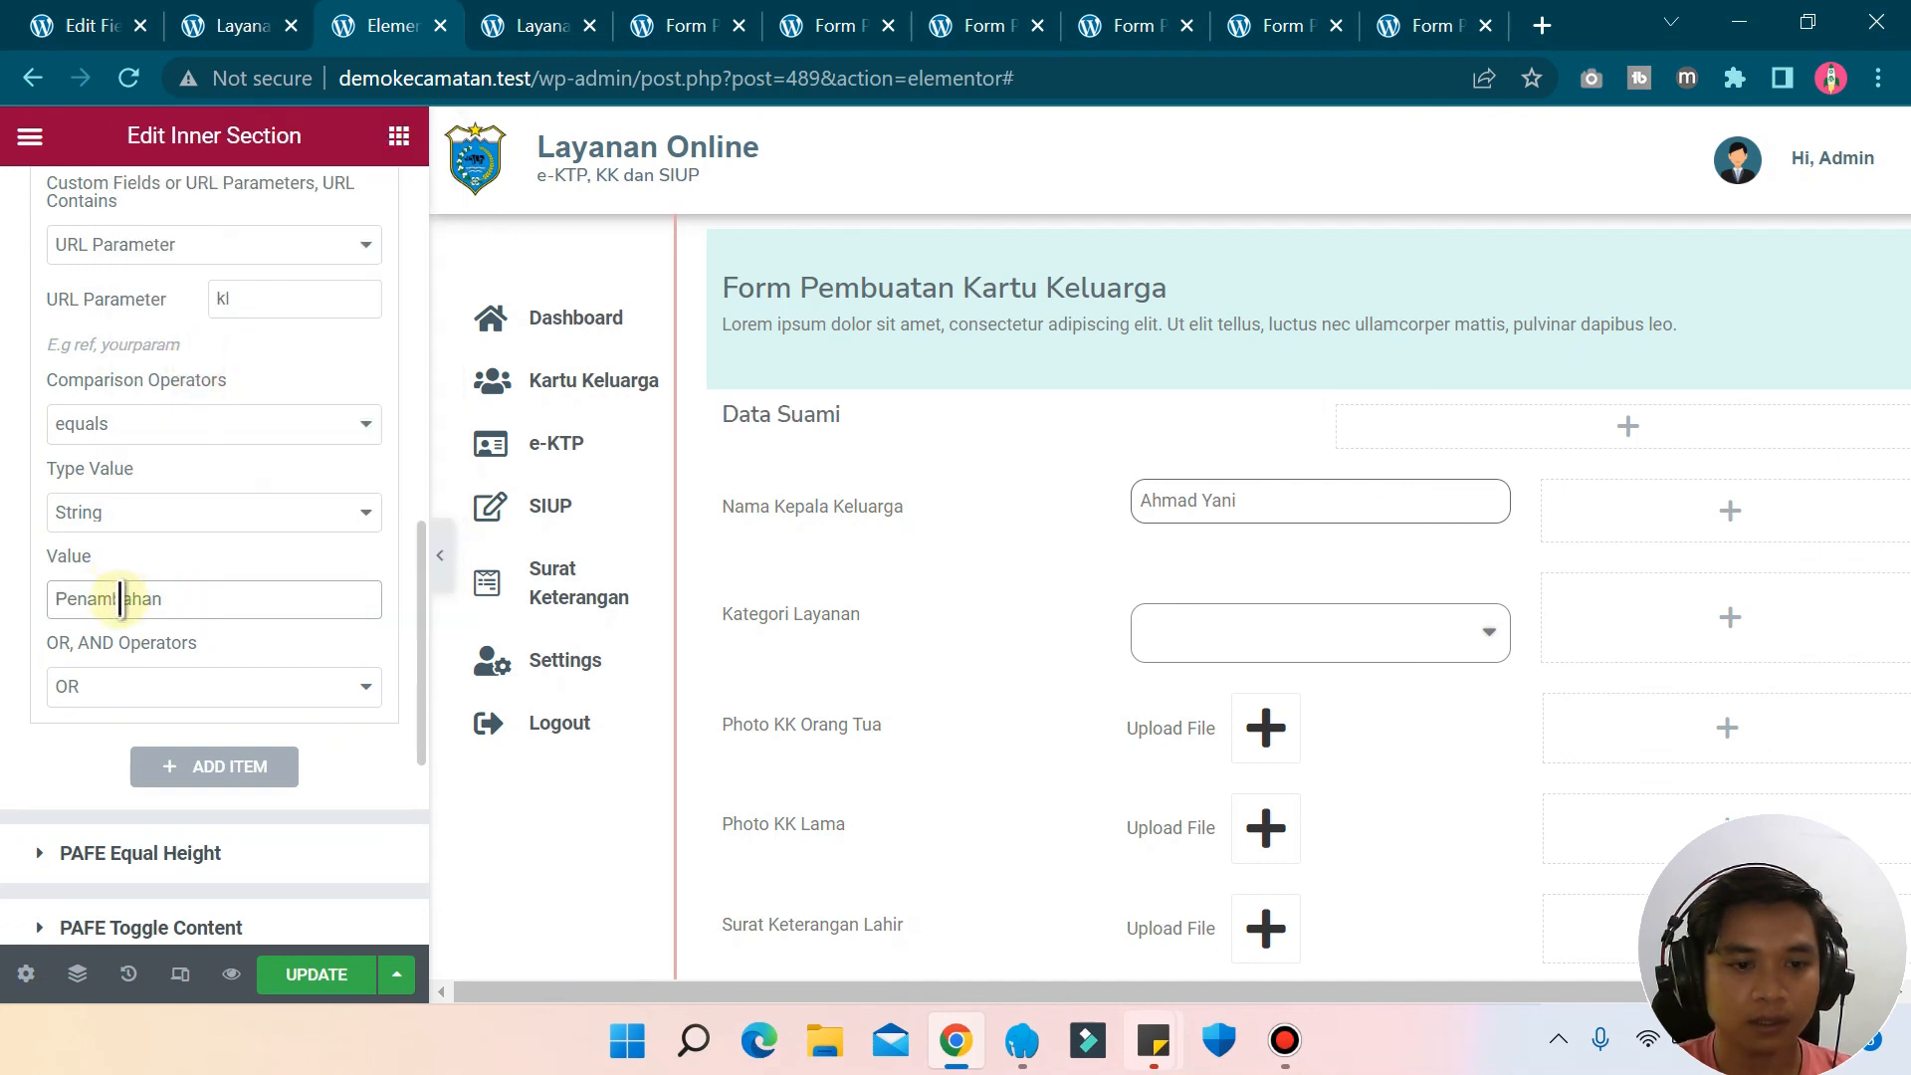
pyautogui.click(338, 980)
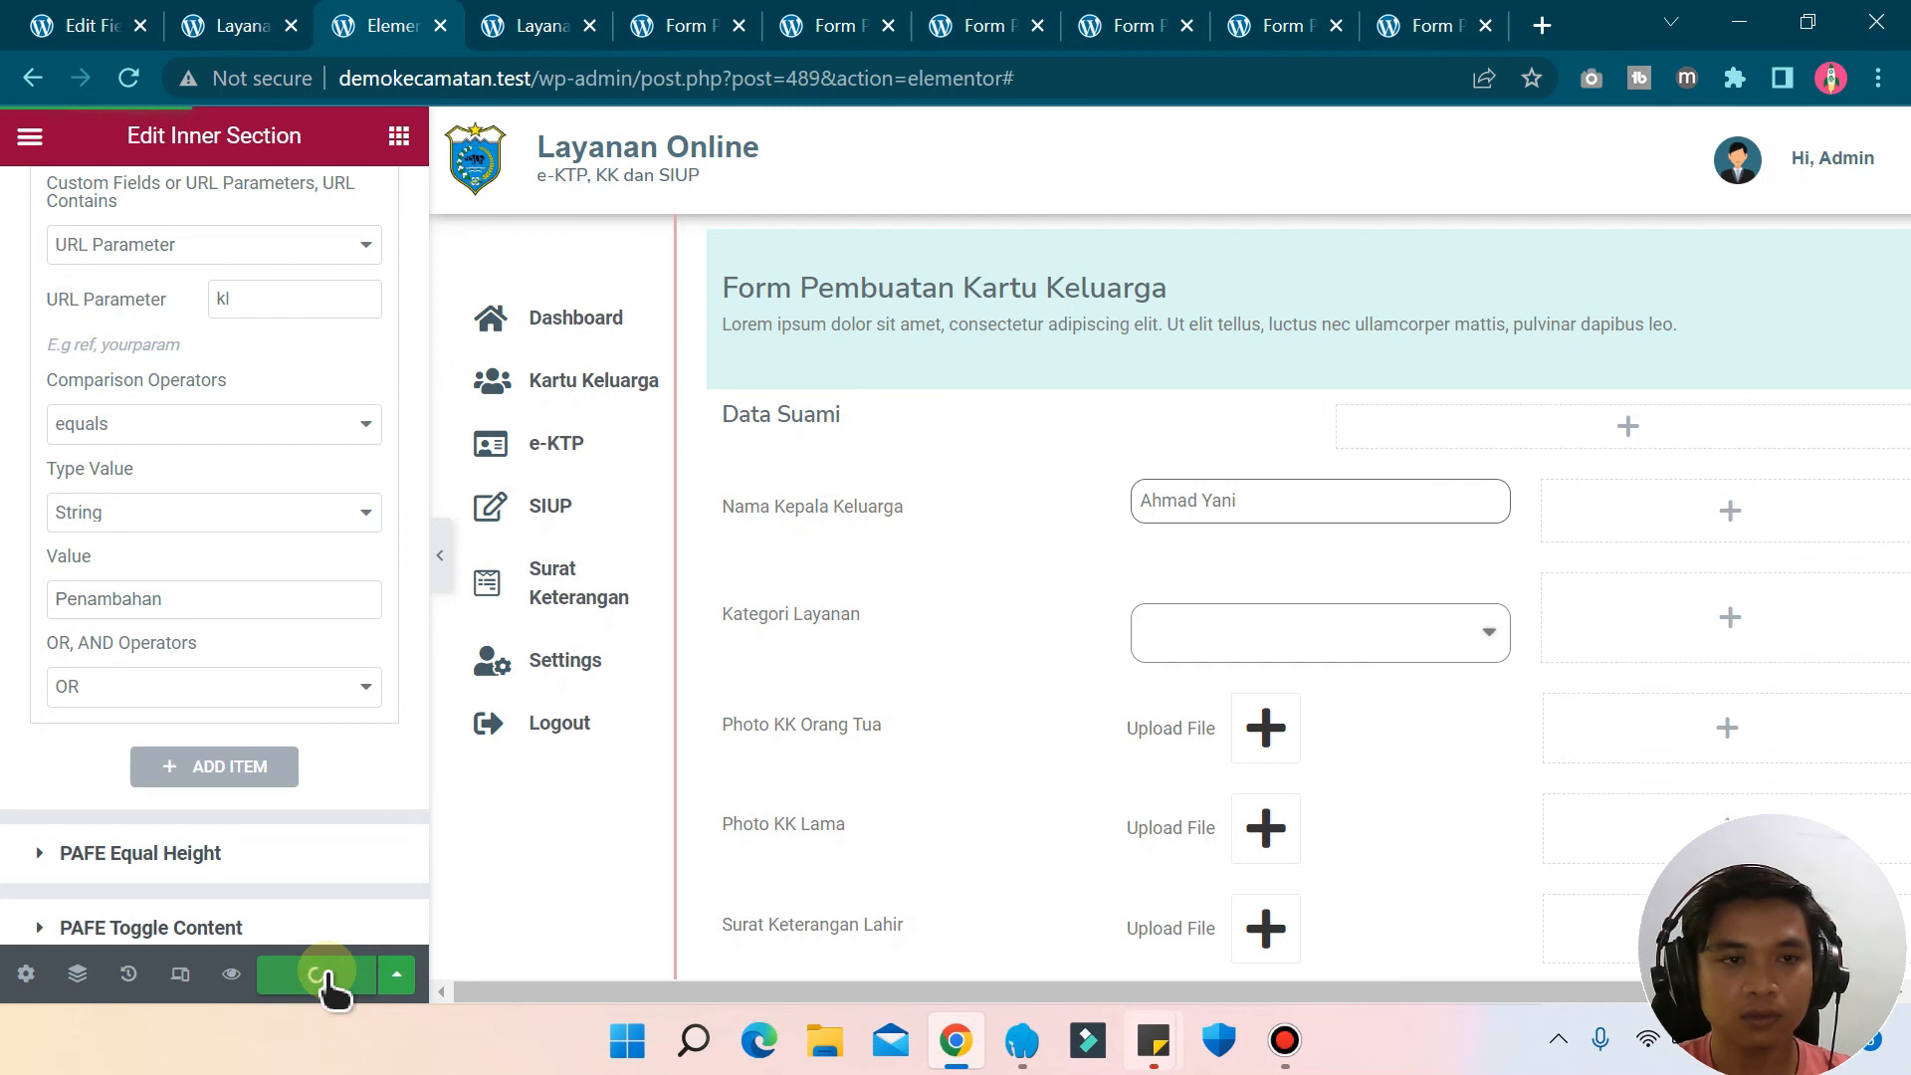
# - Reload the Penambahan form and check the Data Suami heading and the remaining section headings and upload fields
pyautogui.click(633, 28)
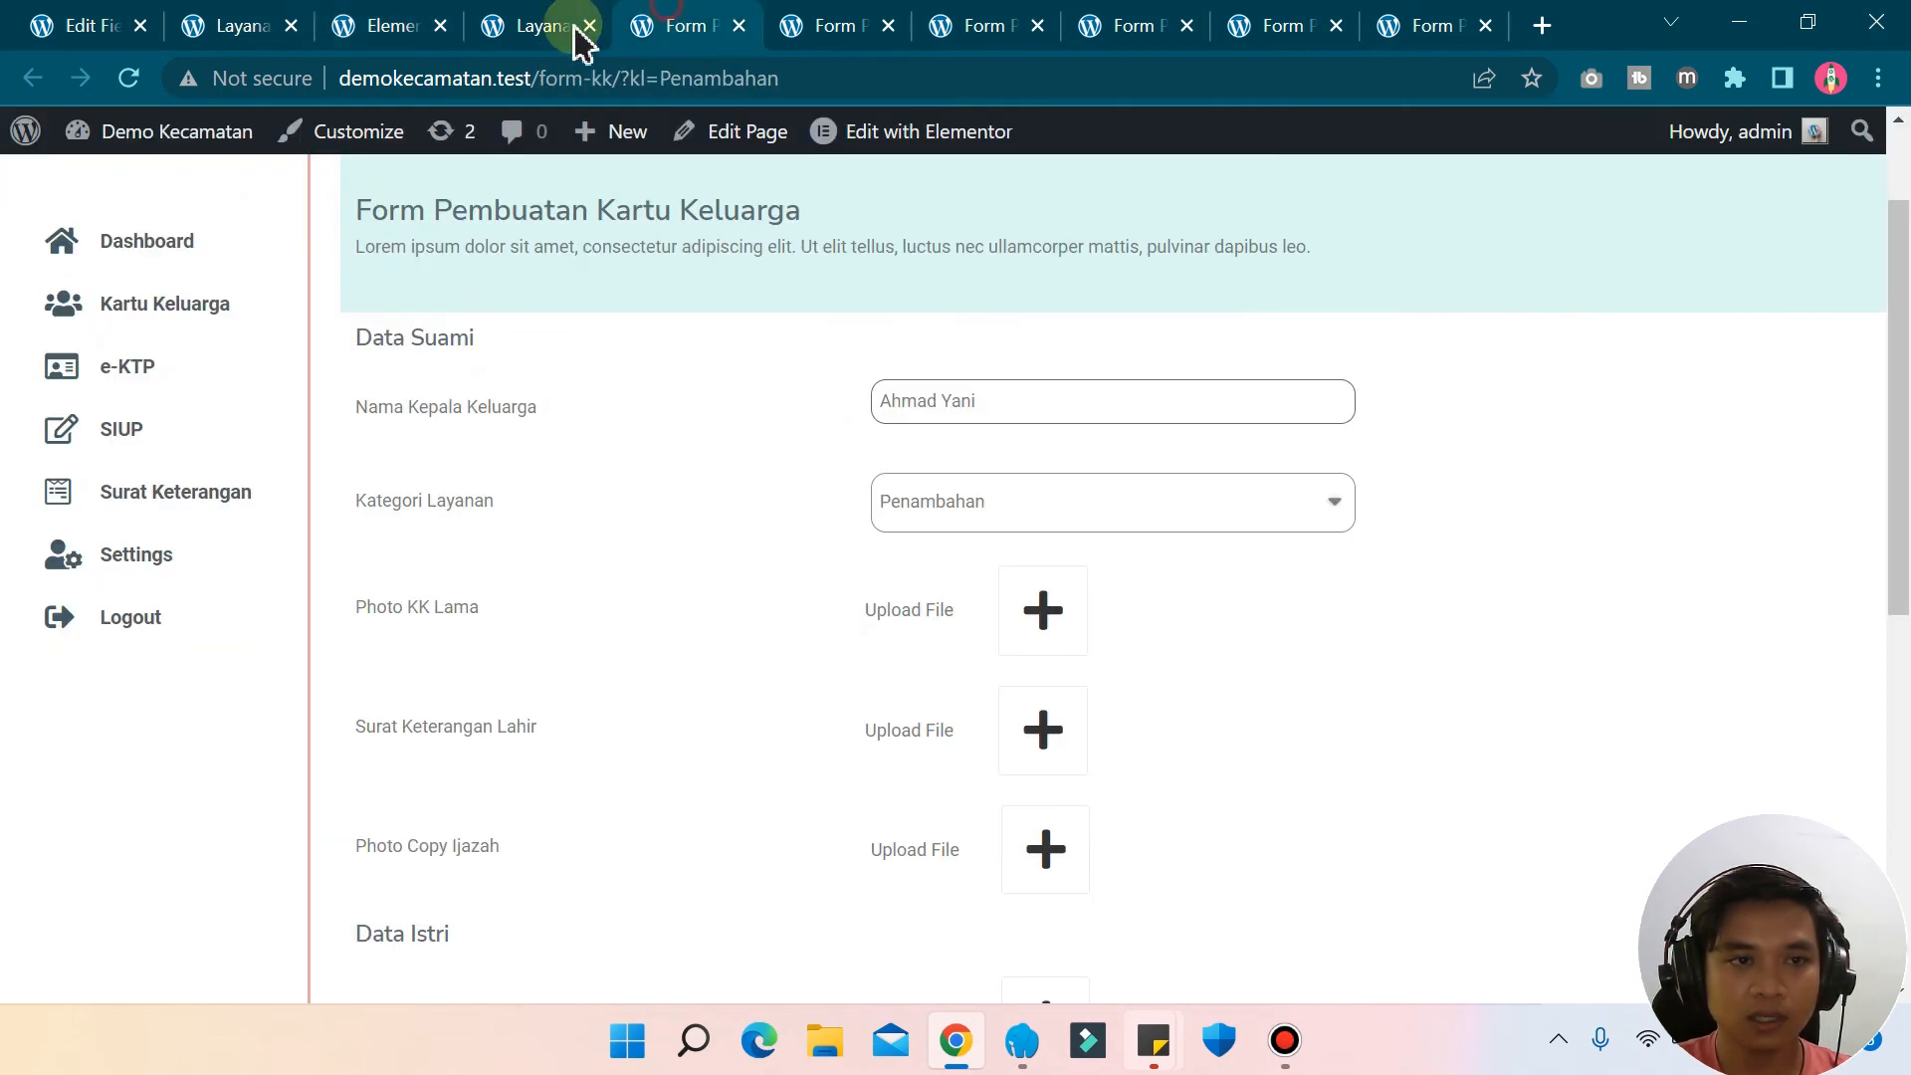
pyautogui.click(138, 80)
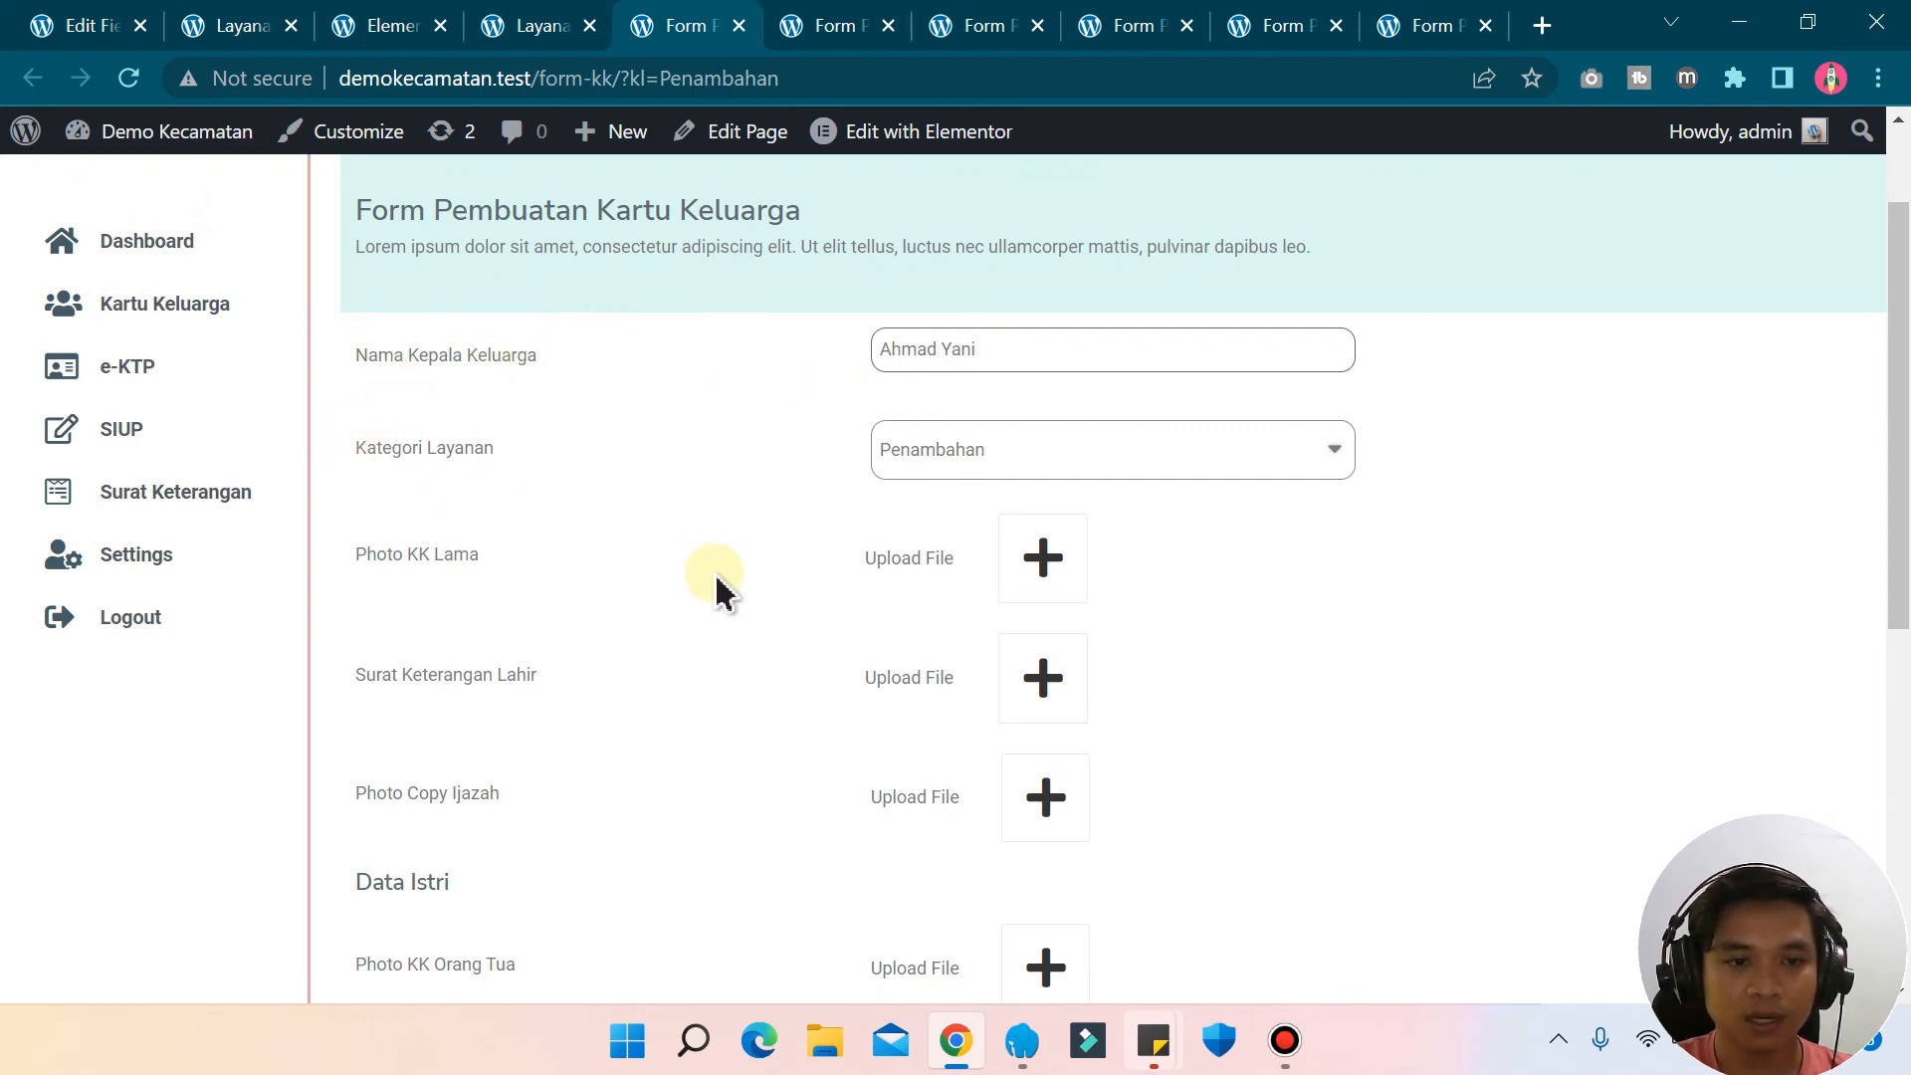
pyautogui.scroll(-7, 712, 587)
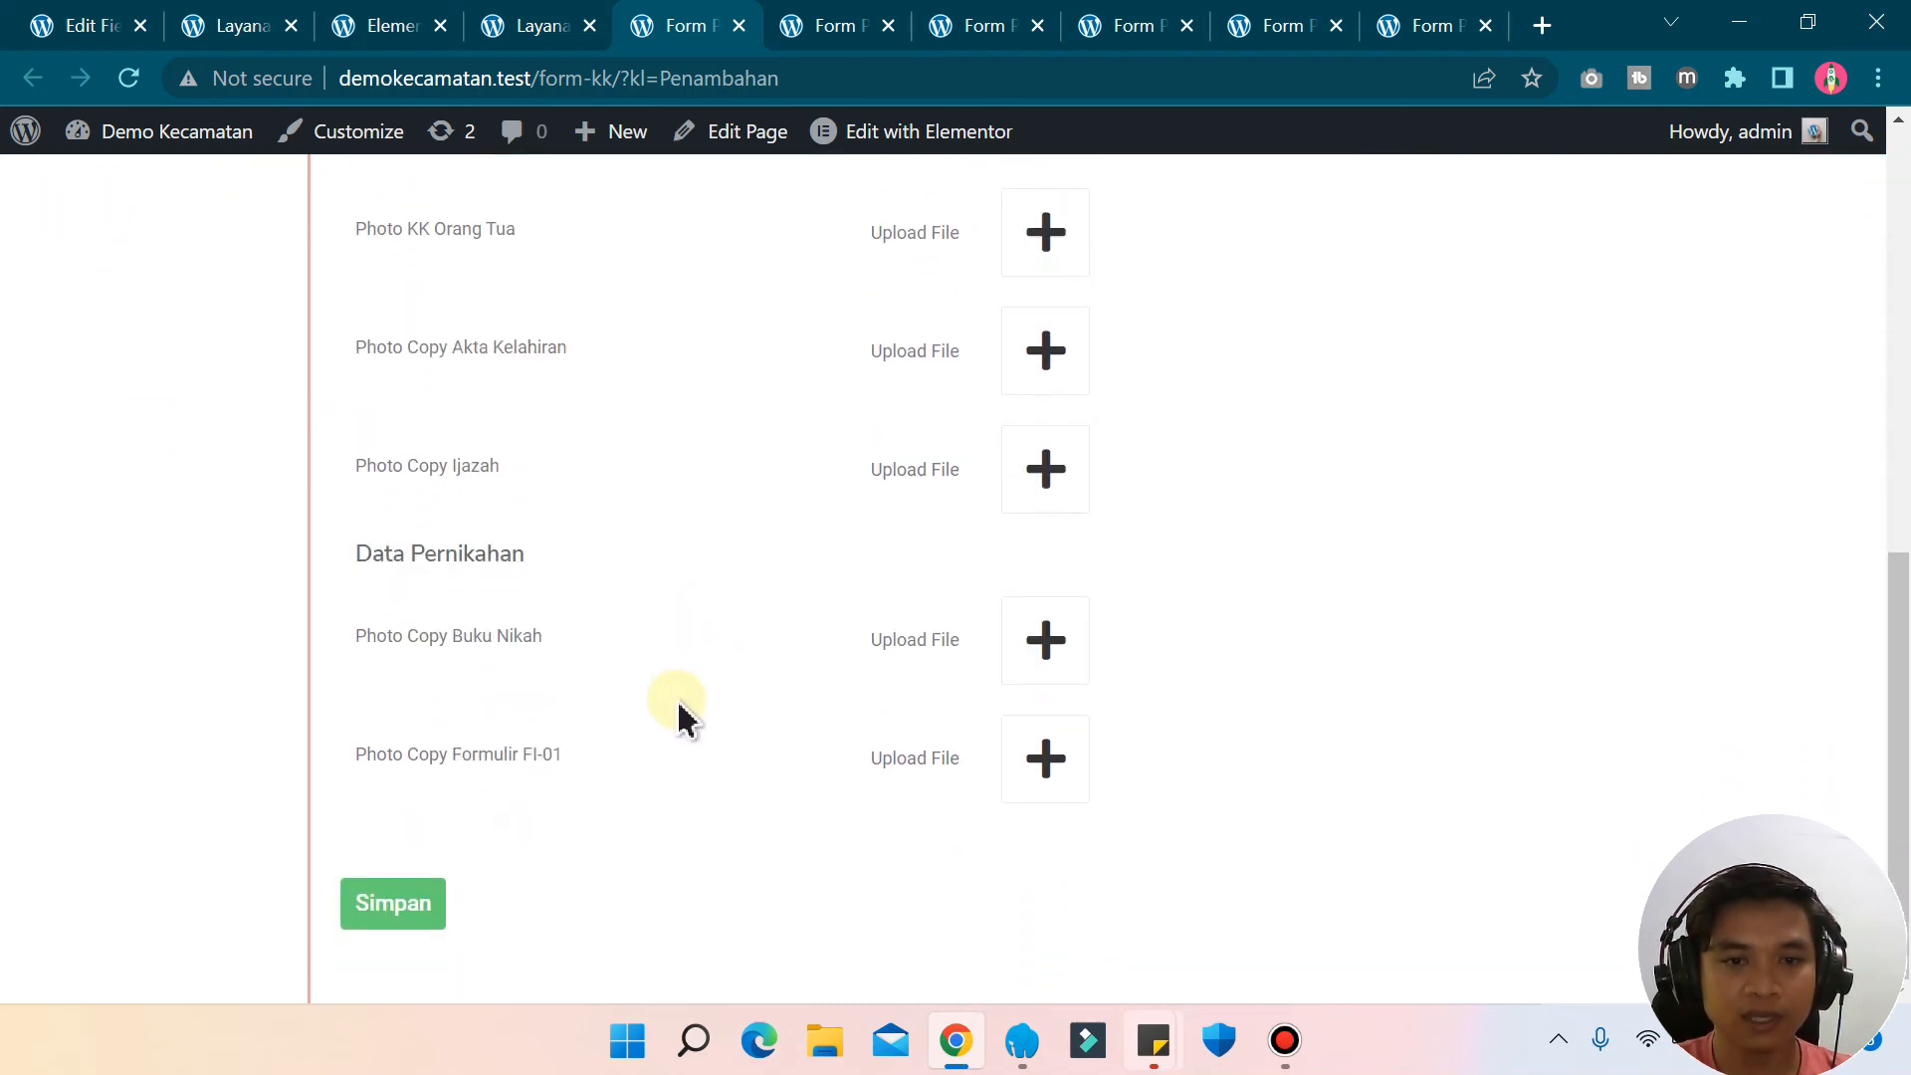
pyautogui.scroll(4, 728, 793)
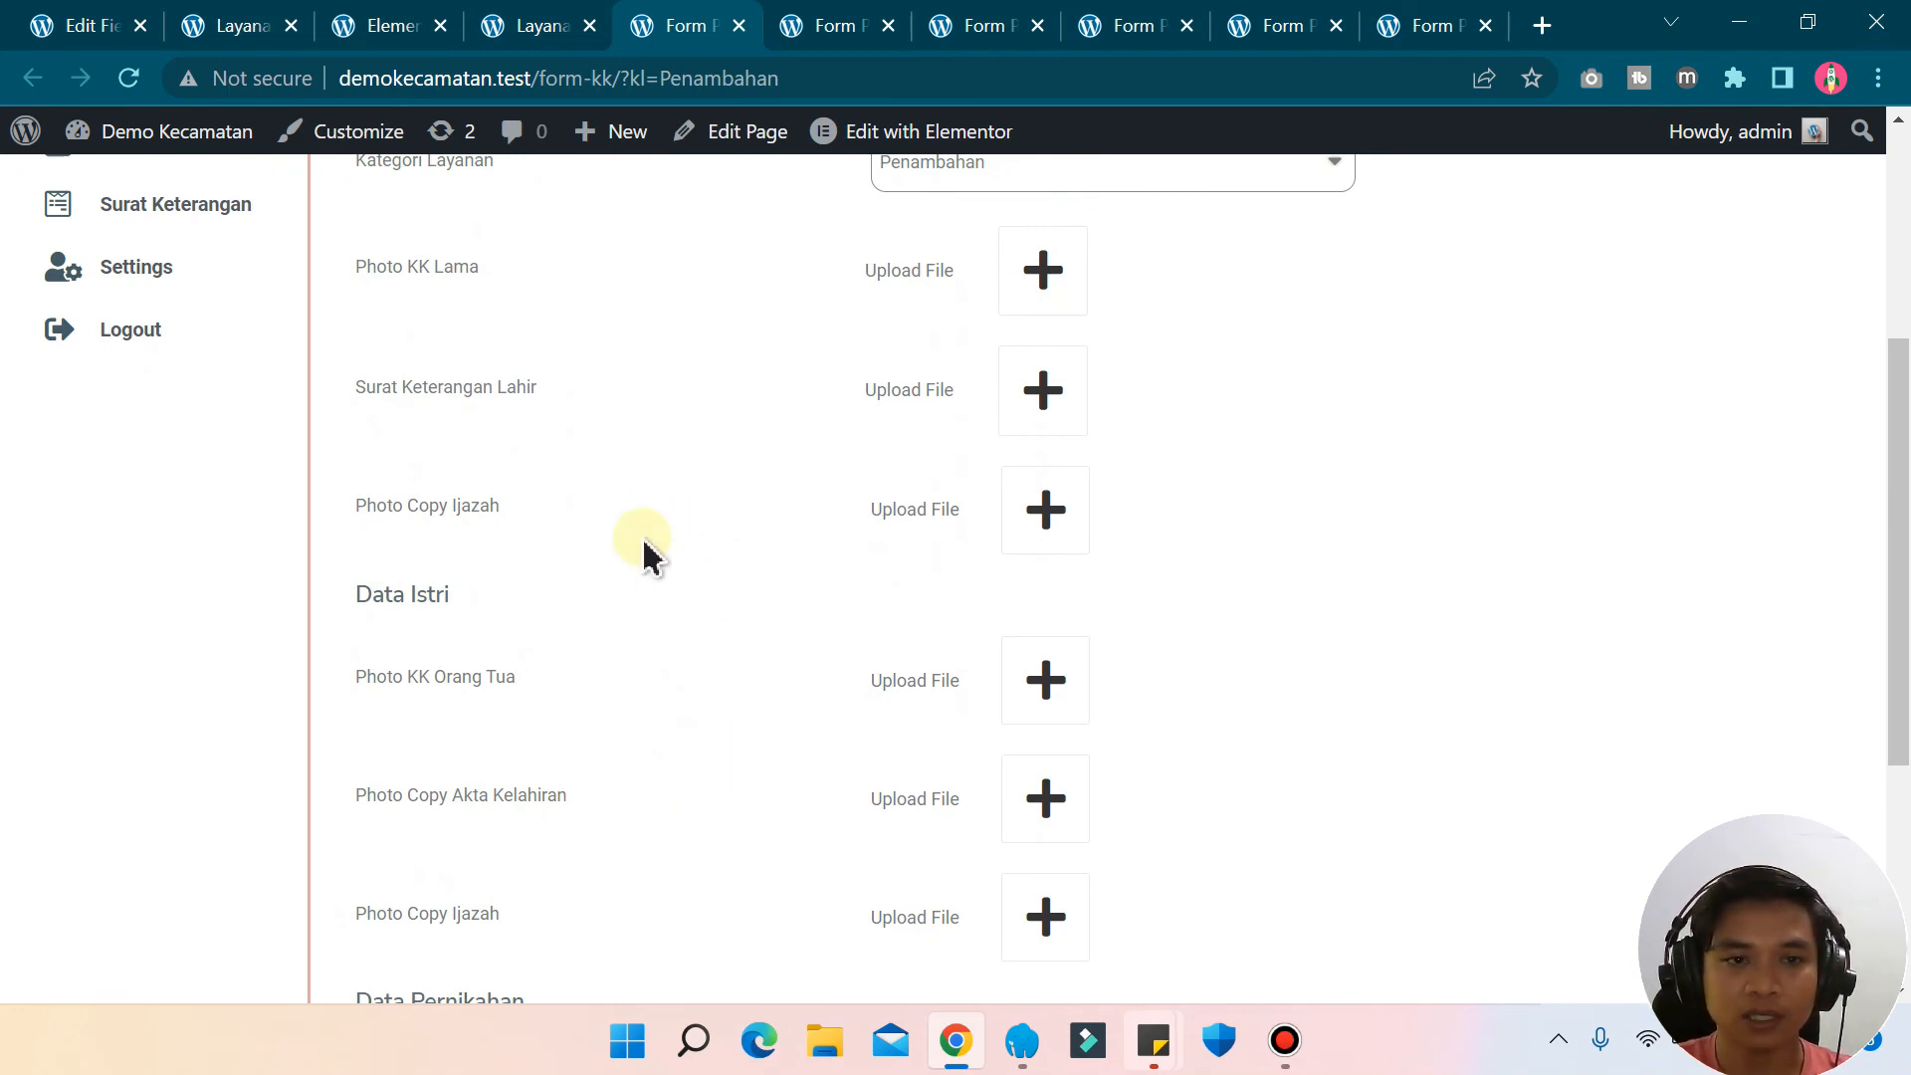
pyautogui.scroll(3, 647, 552)
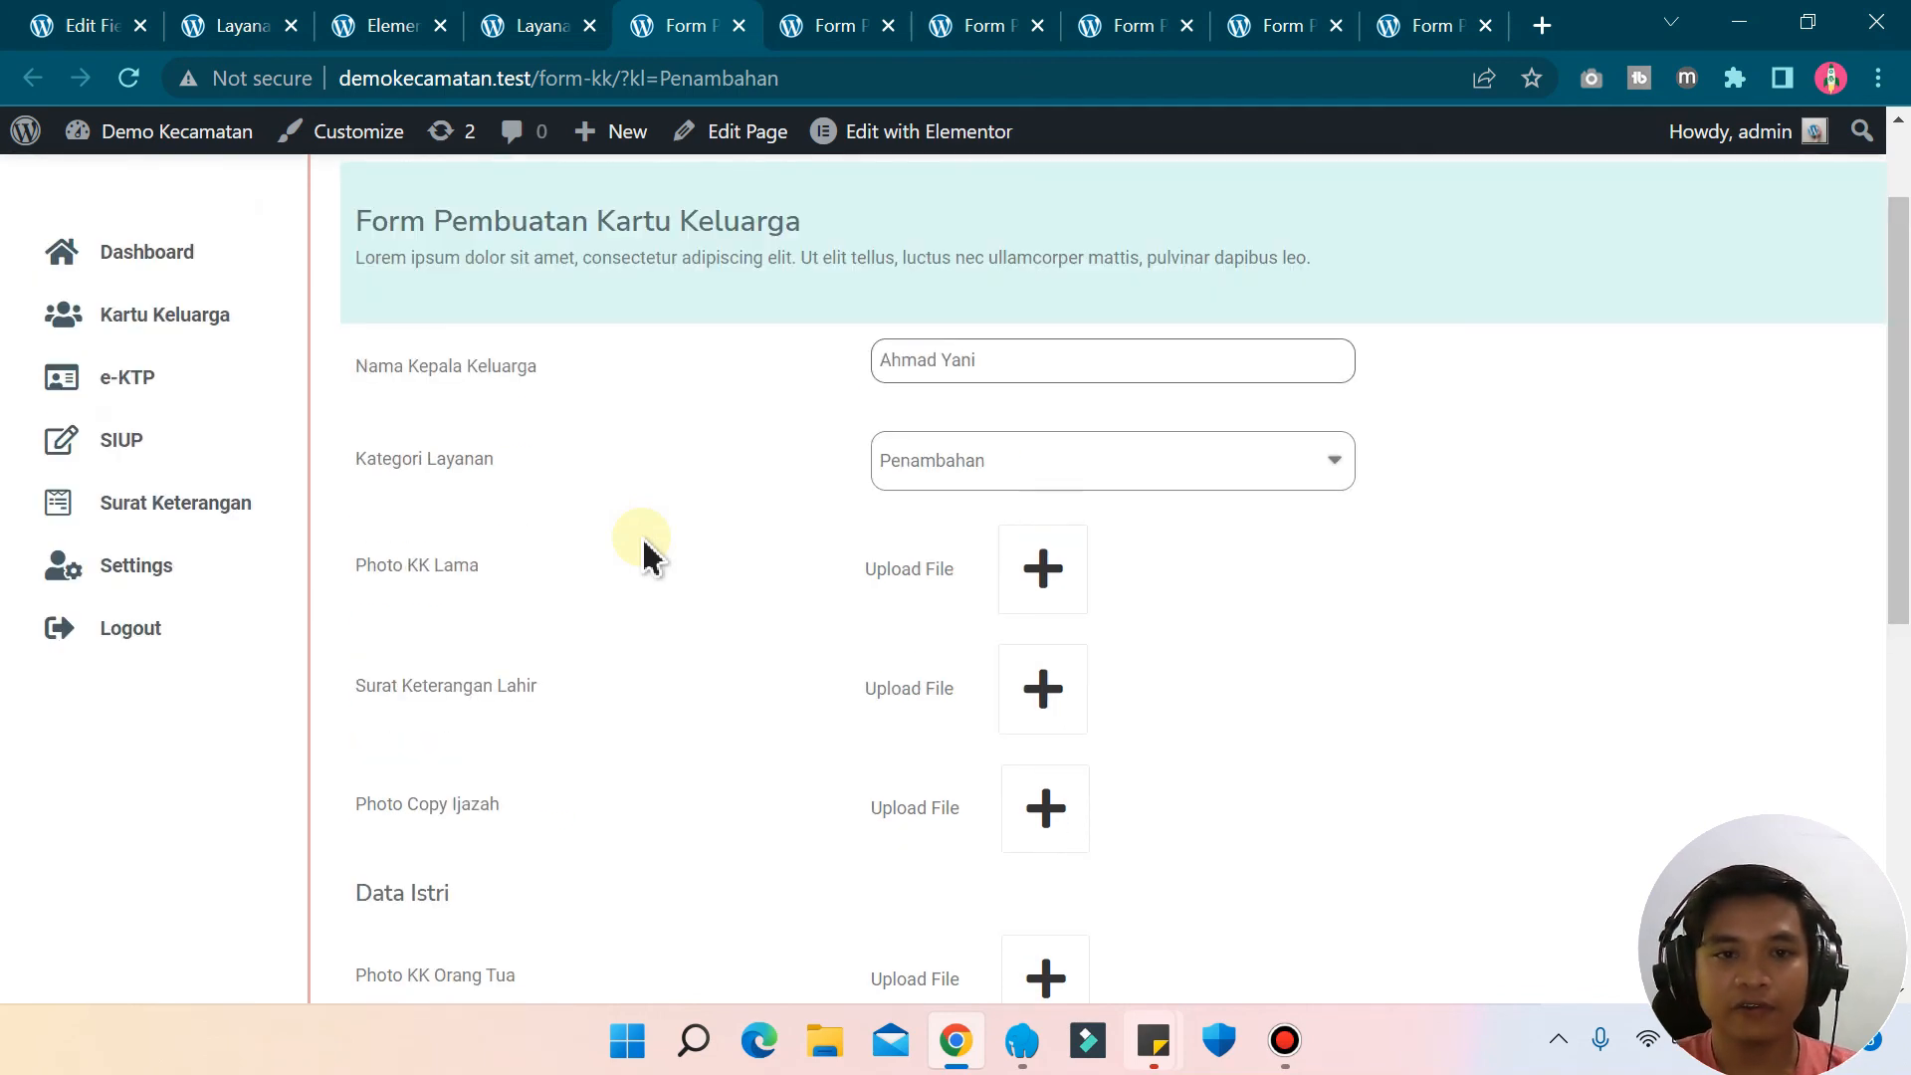
pyautogui.scroll(2, 647, 554)
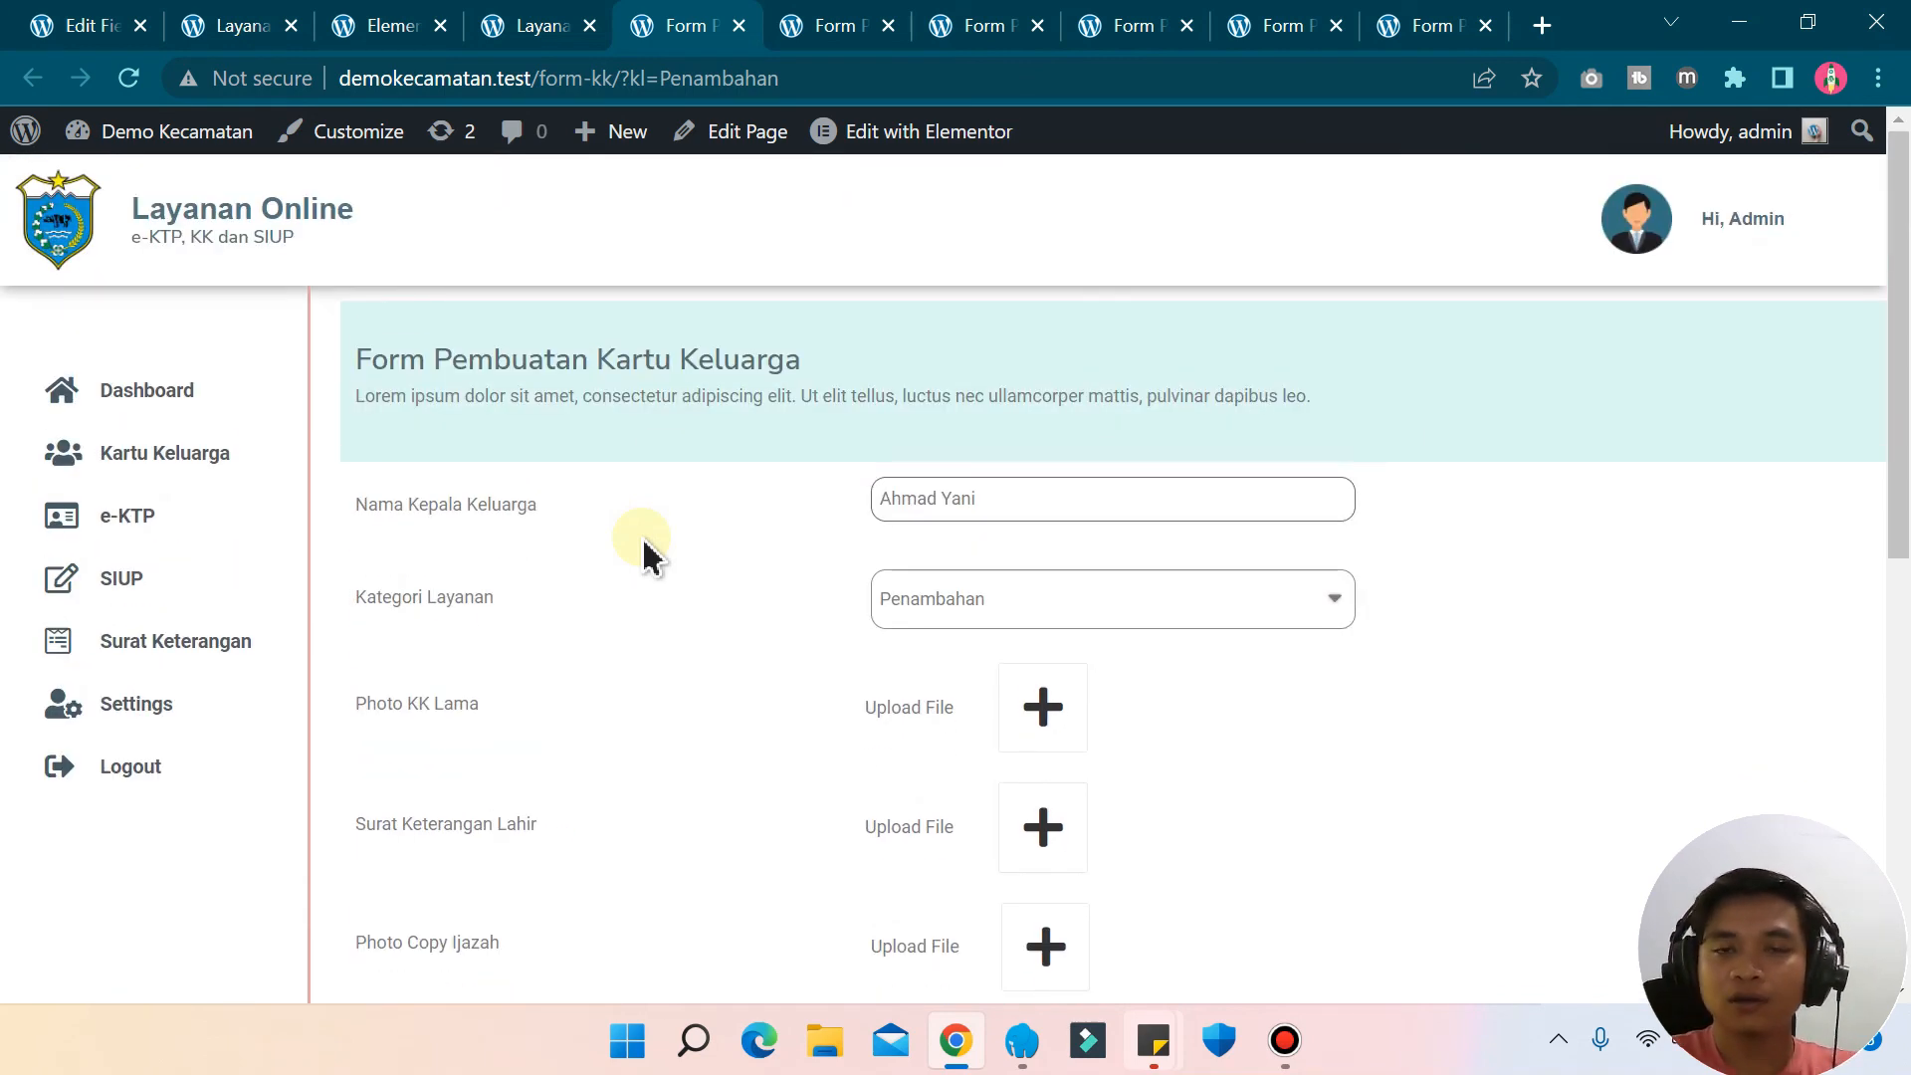